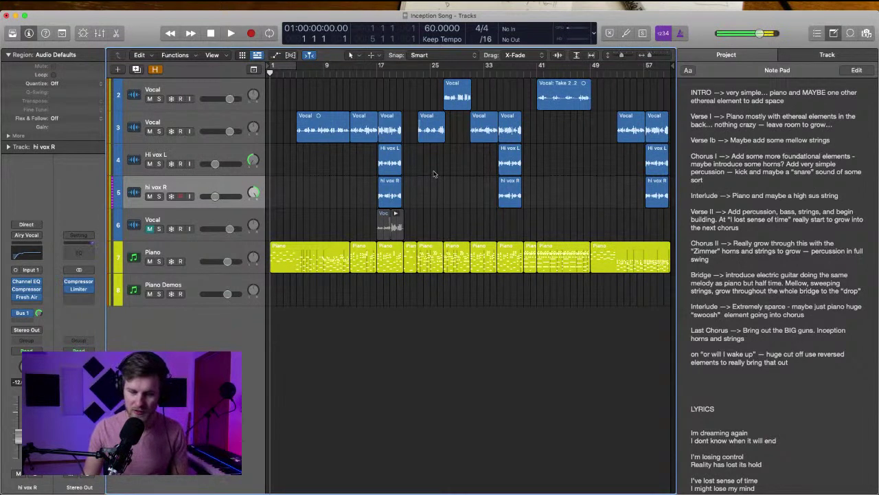
pyautogui.scroll(5, 434, 173)
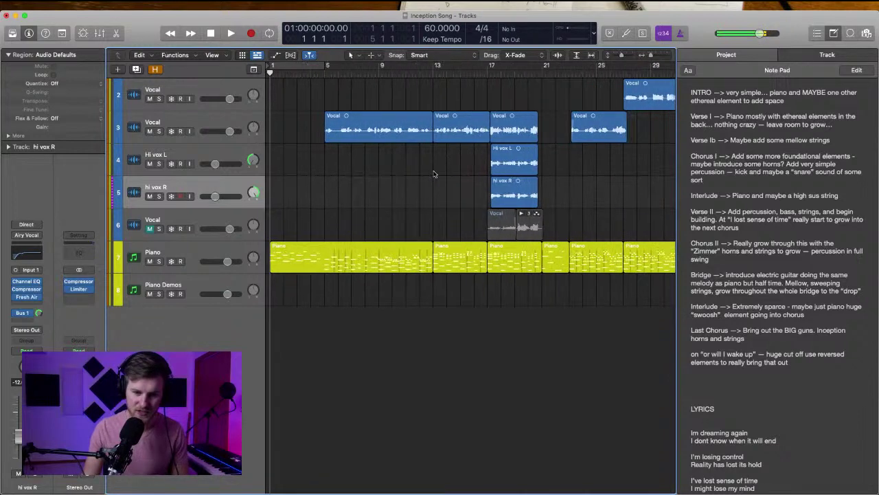
pyautogui.scroll(-4, 433, 174)
pyautogui.scroll(-1, 434, 174)
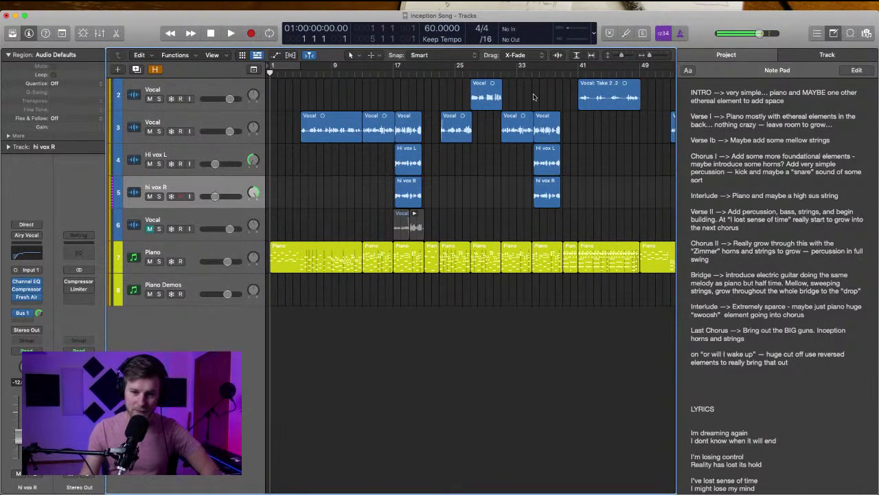
pyautogui.click(479, 182)
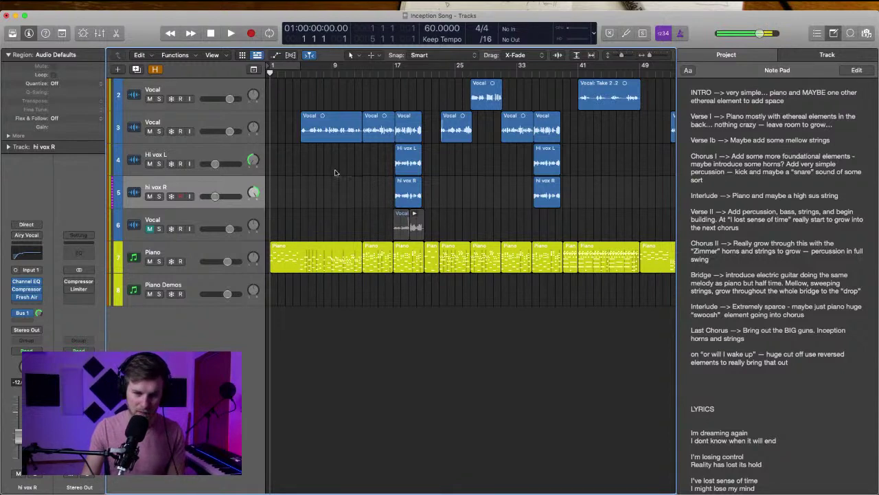
pyautogui.scroll(5, 336, 173)
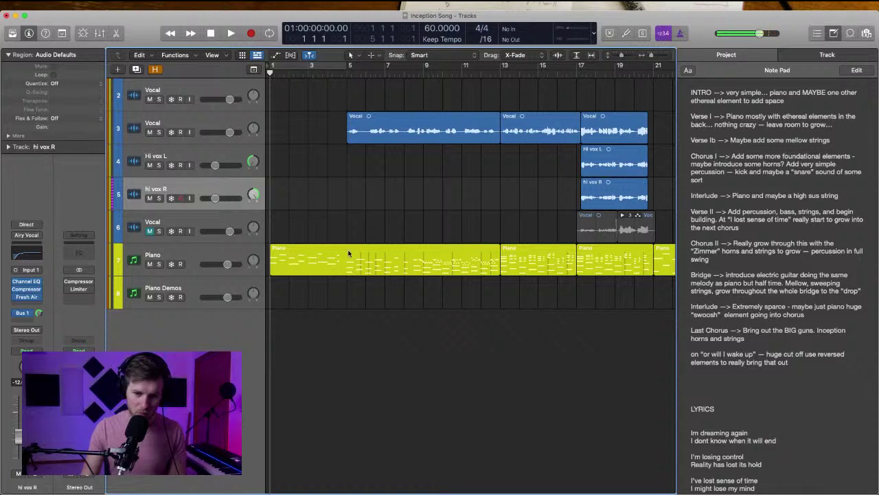
# Mute the lead Vocal track 3, Hi vox L, hi vox R and Vocal track 6, leaving the Piano audible
pyautogui.click(230, 255)
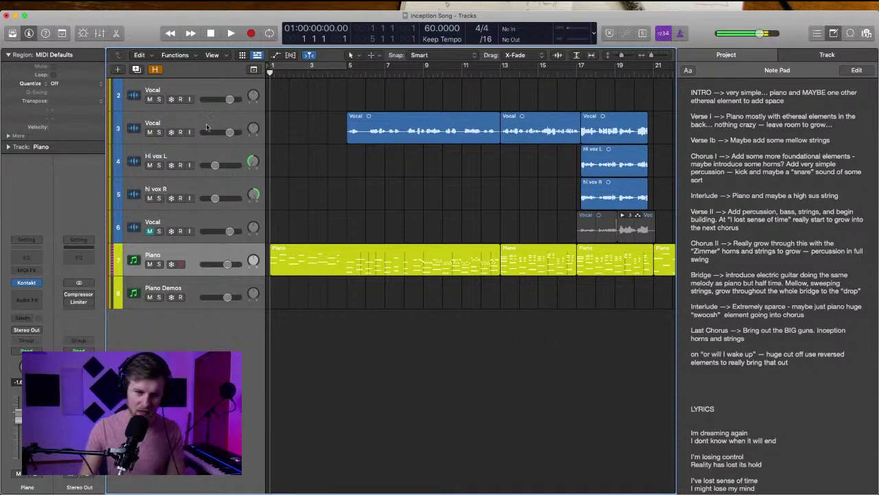
pyautogui.click(149, 132)
pyautogui.click(149, 198)
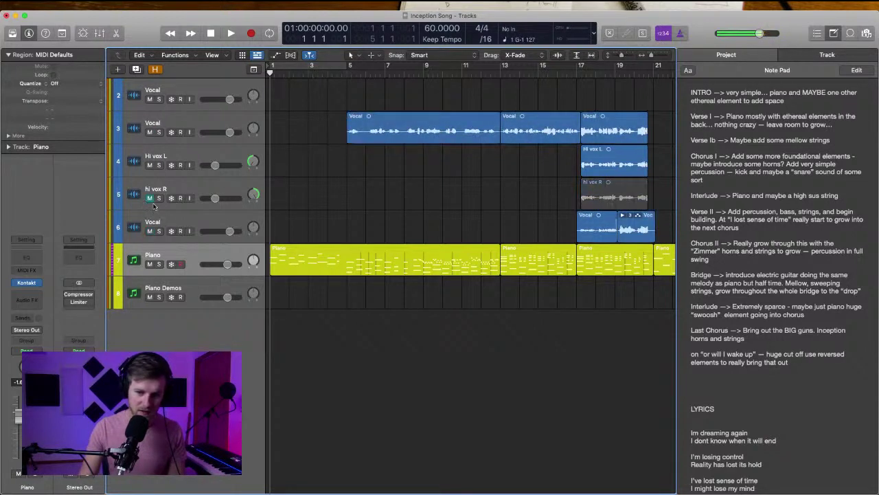
pyautogui.click(149, 165)
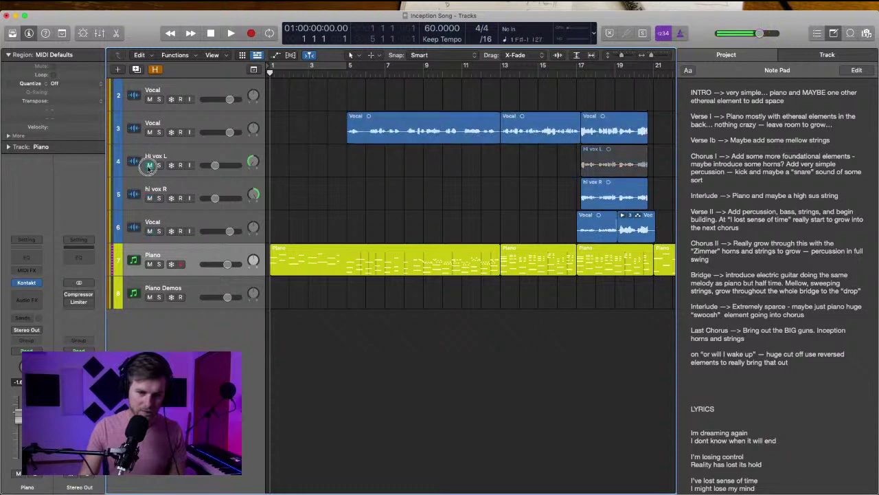
pyautogui.rightClick(149, 128)
pyautogui.click(148, 155)
pyautogui.click(151, 132)
pyautogui.press('super+z')
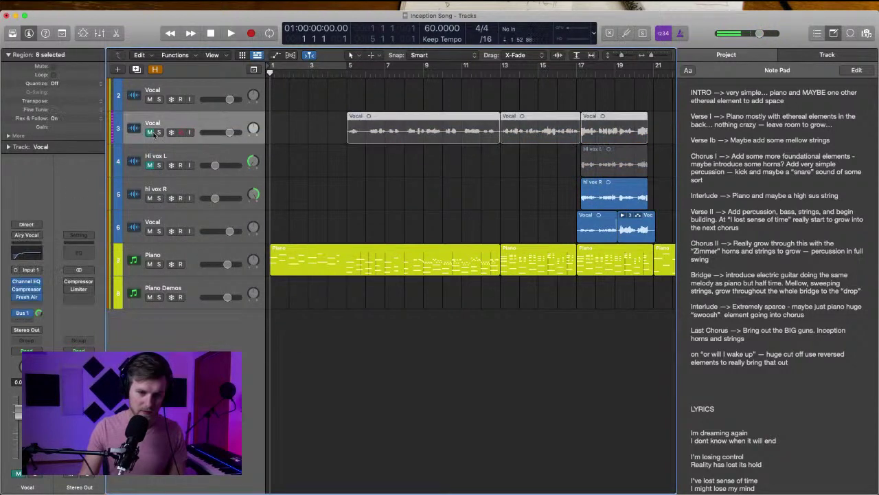
pyautogui.click(149, 198)
pyautogui.click(149, 231)
# Select the Piano track and enable the Limiter and Compressor on the Stereo Out channel
pyautogui.click(394, 189)
pyautogui.press('space')
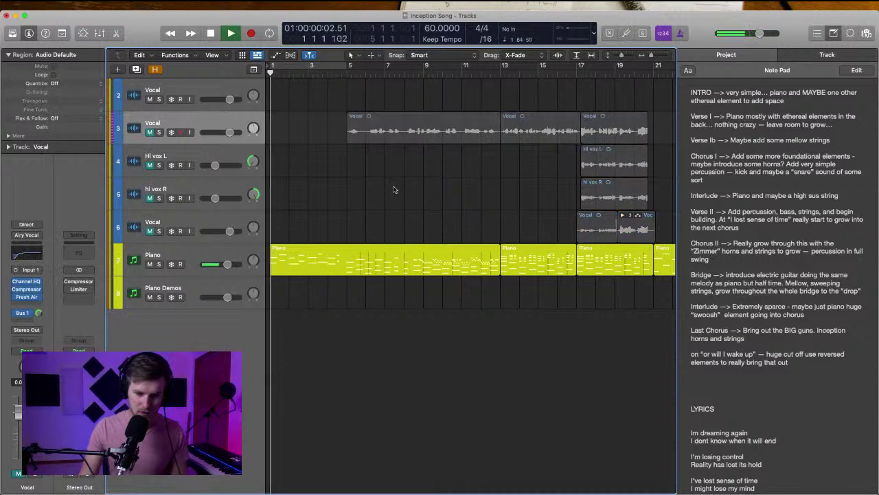
pyautogui.press('space')
pyautogui.click(214, 259)
pyautogui.click(67, 306)
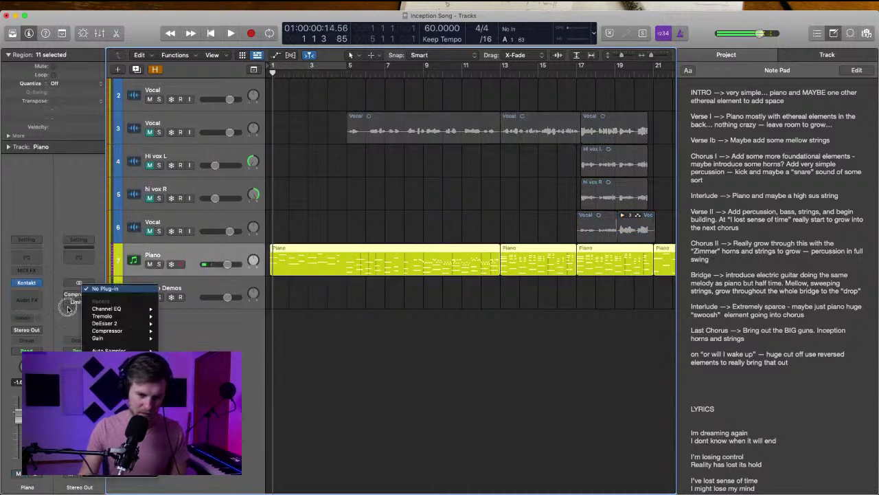
pyautogui.click(66, 306)
pyautogui.click(67, 301)
pyautogui.click(67, 294)
pyautogui.click(351, 206)
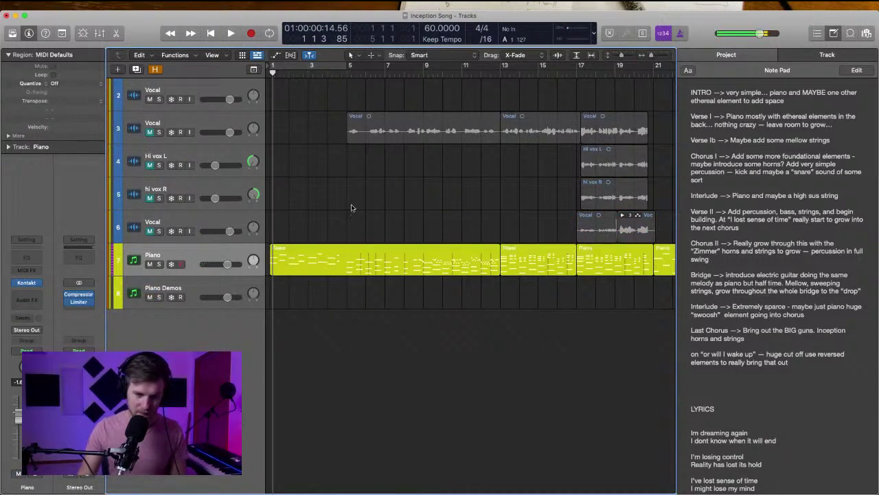
# Play the piano part from the start of the song through its first four bars
pyautogui.press('Return')
pyautogui.press('space')
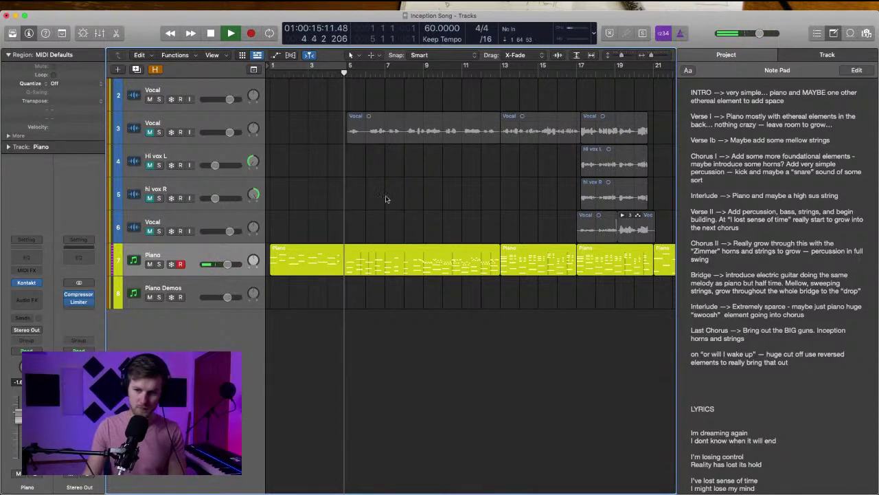
pyautogui.press('space')
# Mute Vocal track 2 and play the piano part from bar 39
pyautogui.hscroll(10, 387, 202)
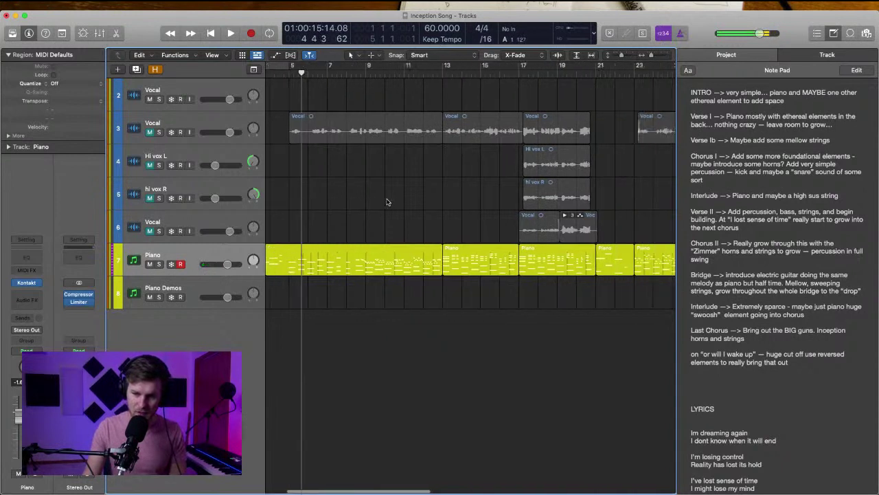
pyautogui.hscroll(7, 387, 201)
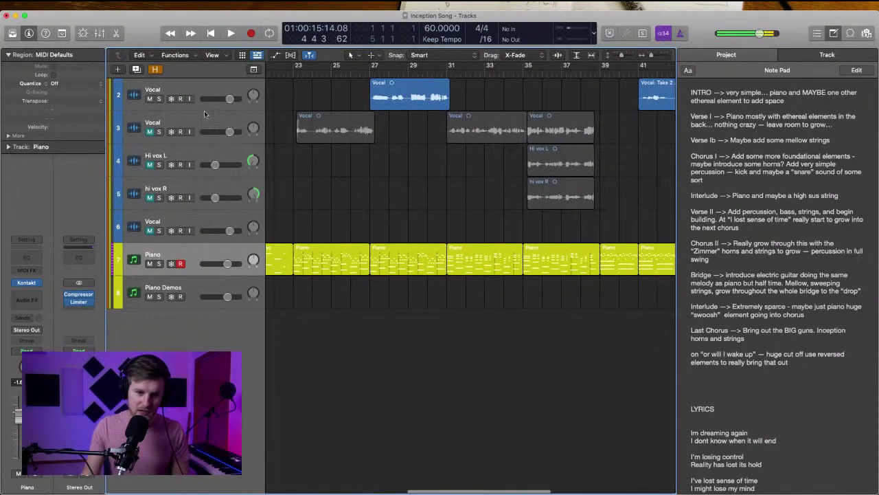
pyautogui.hscroll(2, 459, 180)
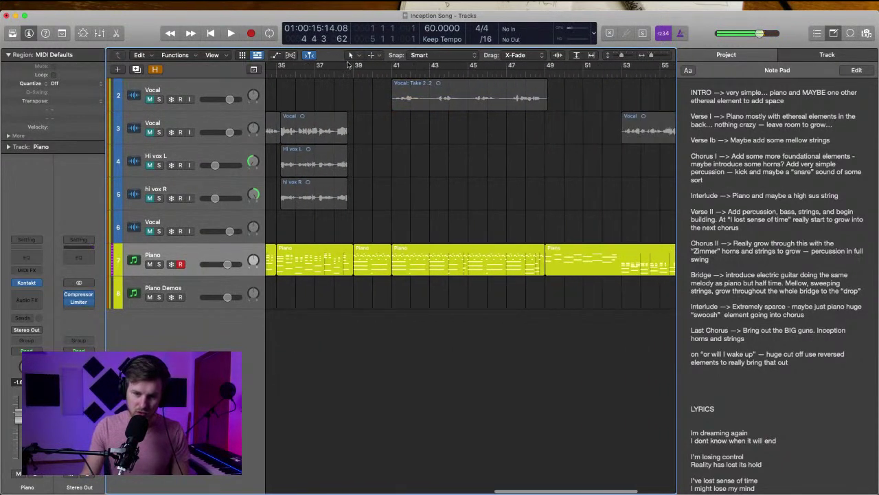
pyautogui.click(354, 69)
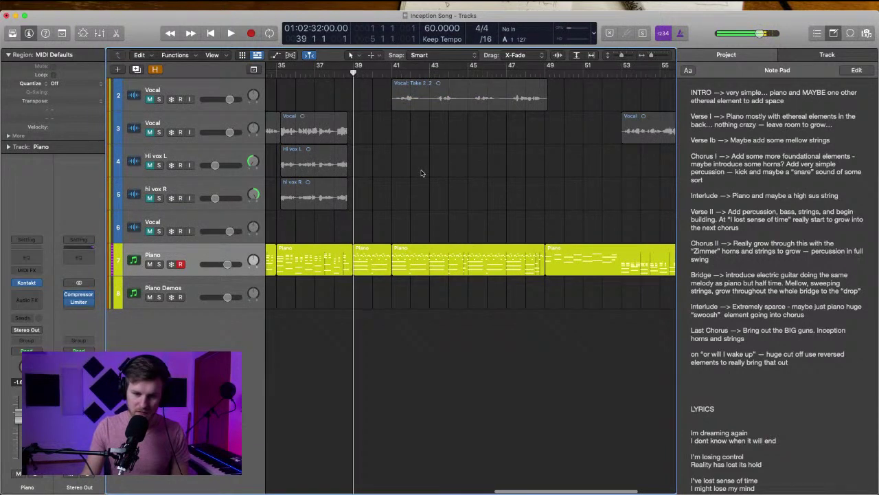
pyautogui.press('space')
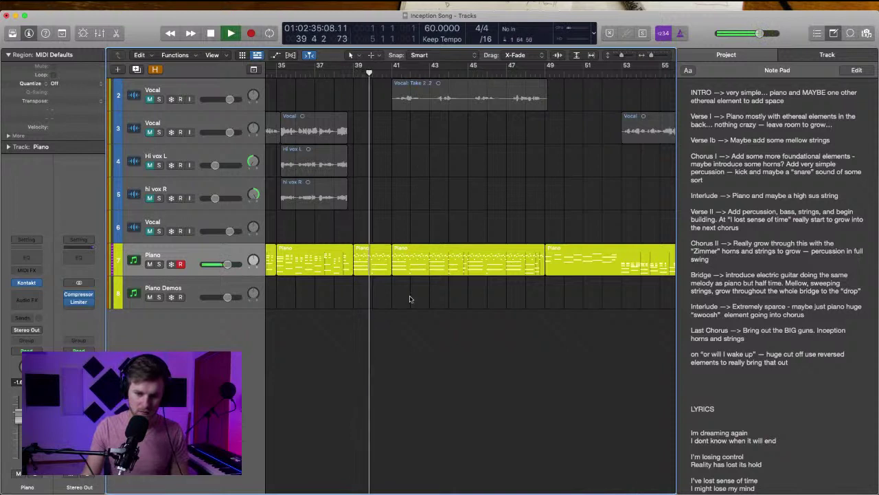
pyautogui.press('space')
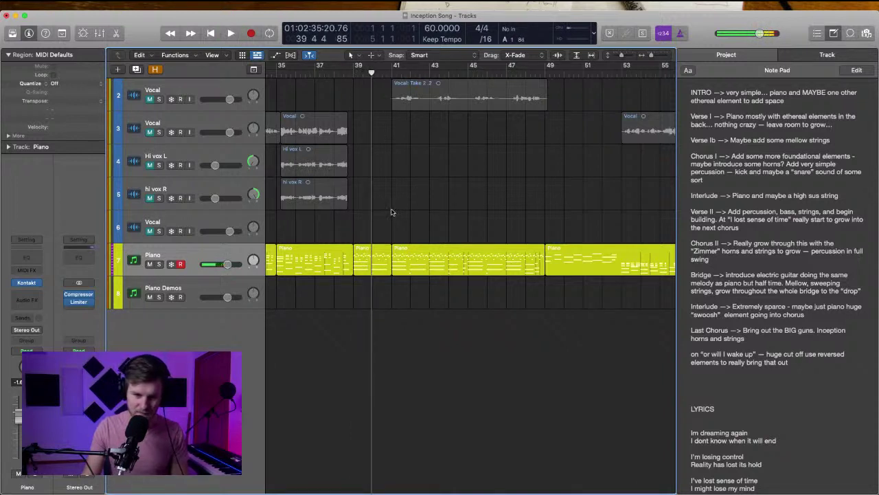
# Listen to the piano part again from bar 39 into bar 41, and from bar 43 into bar 45
pyautogui.click(355, 73)
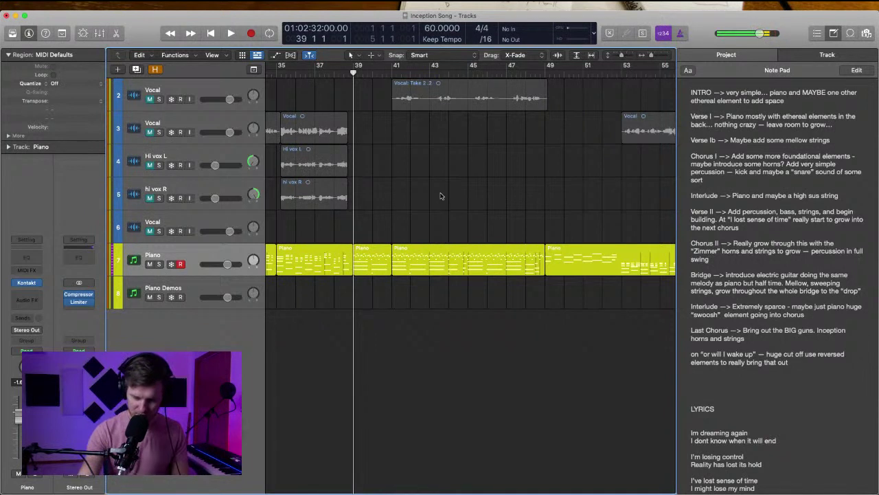
pyautogui.press('space')
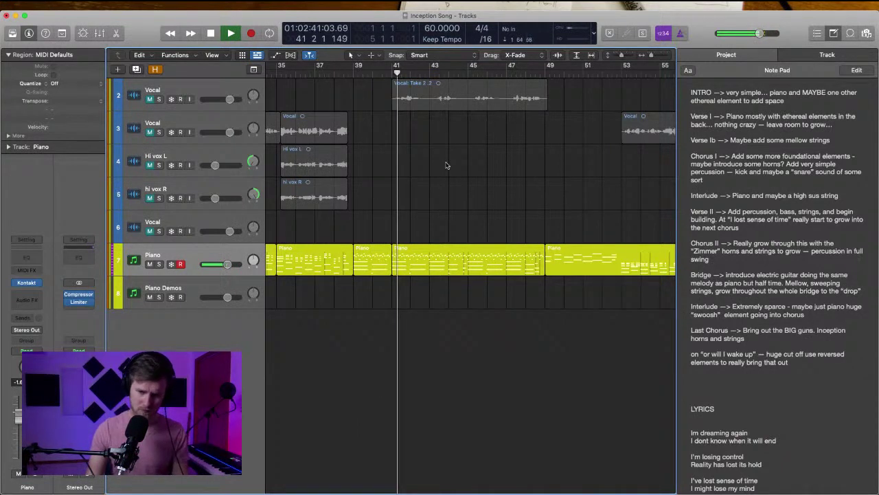
pyautogui.press('space')
pyautogui.click(452, 73)
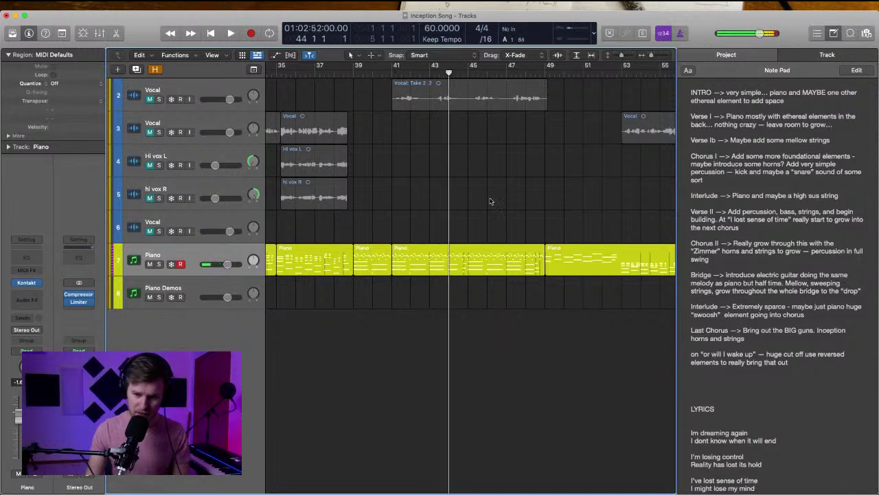
pyautogui.click(426, 74)
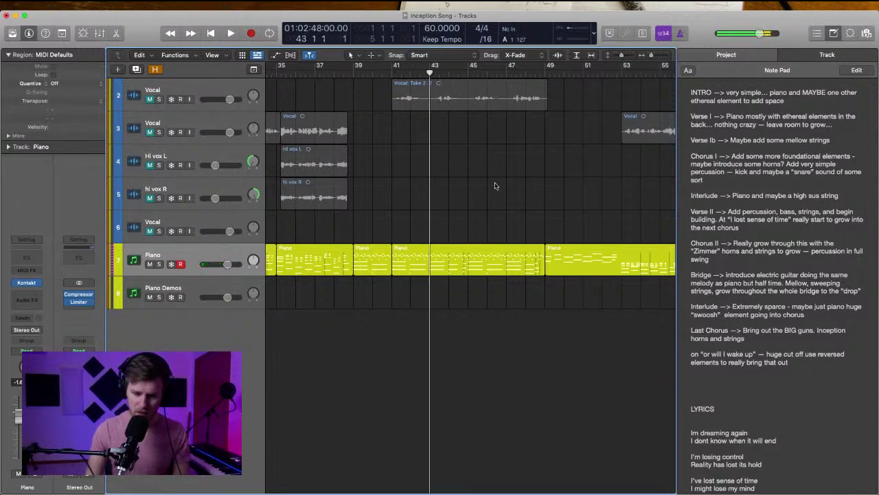
pyautogui.press('space')
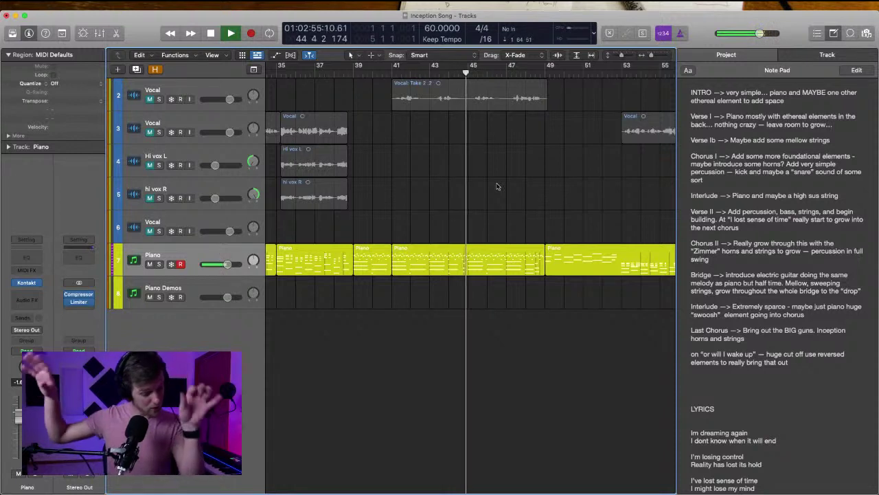
pyautogui.press('space')
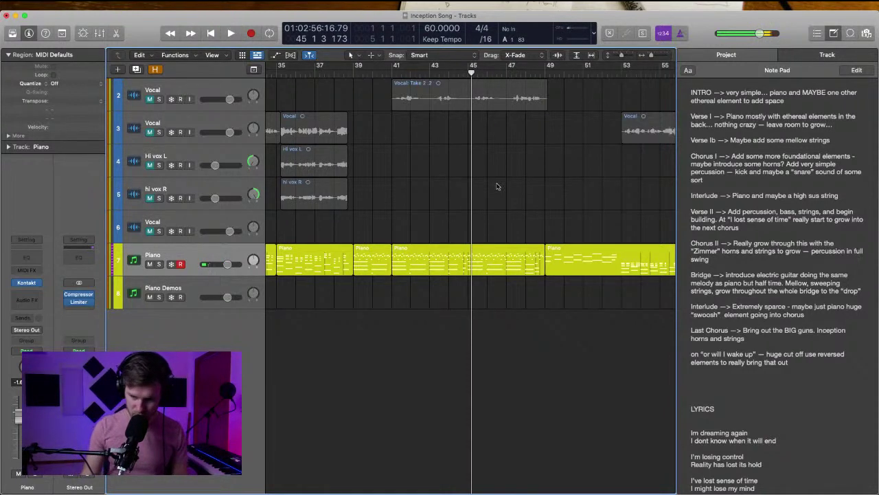
# Unmute Vocal tracks 2 and 3, Hi vox L and hi vox R, keeping Vocal track 6 muted
pyautogui.hscroll(-15, 498, 185)
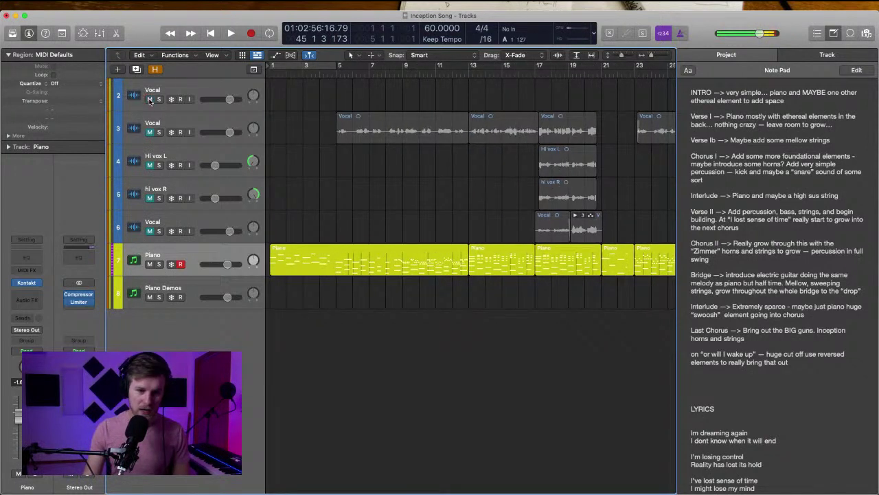
pyautogui.click(151, 128)
pyautogui.keyDown('shift'); pyautogui.click(149, 159); pyautogui.keyUp('shift')
pyautogui.keyDown('shift'); pyautogui.click(149, 188); pyautogui.keyUp('shift')
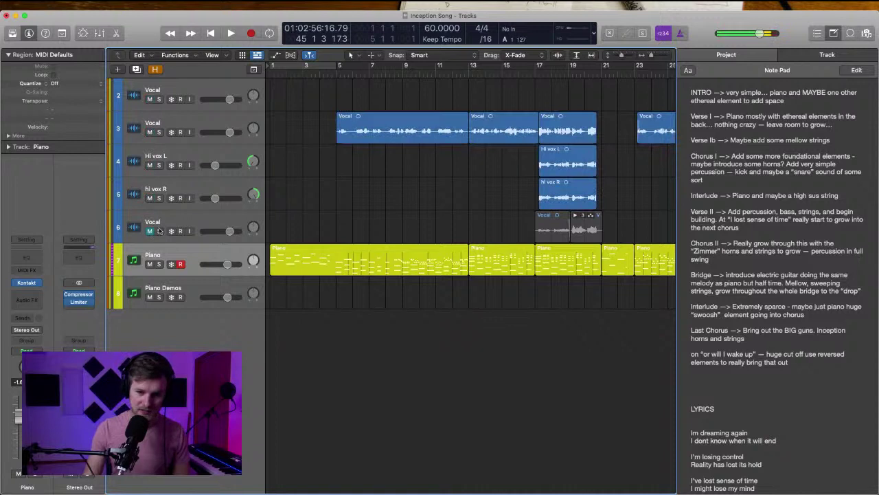
# Play the first verse from bar 5 to bar 12 with vocals and piano together
pyautogui.click(336, 73)
pyautogui.hscroll(3, 412, 193)
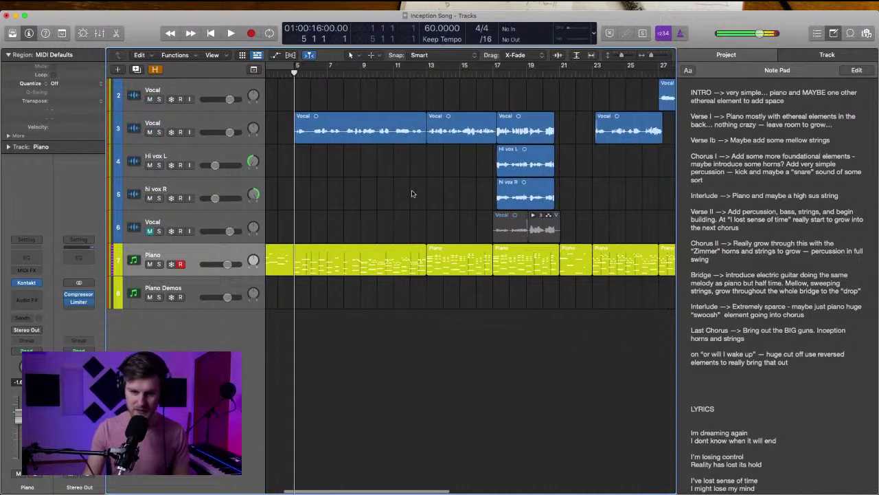
pyautogui.scroll(-3, 412, 193)
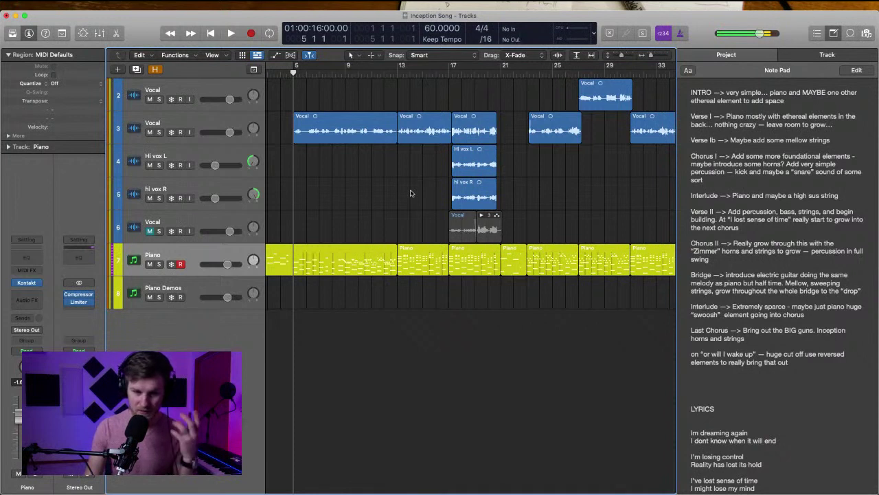
pyautogui.press('space')
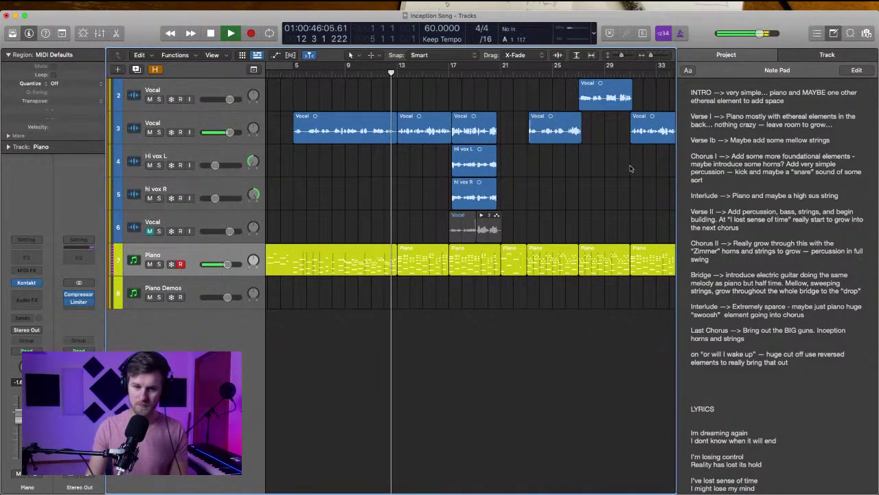
pyautogui.press('space')
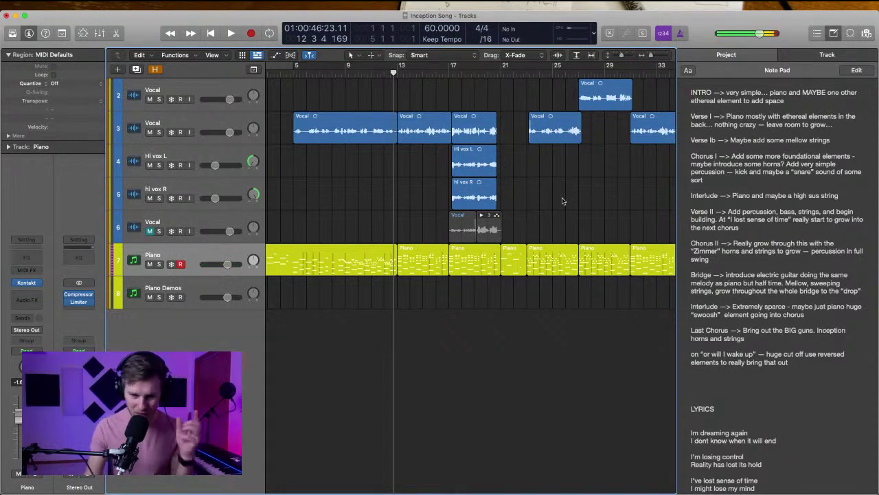
# Return the playhead to bar 5 and select the Piano track with all its regions
pyautogui.hscroll(-3, 413, 152)
pyautogui.click(319, 71)
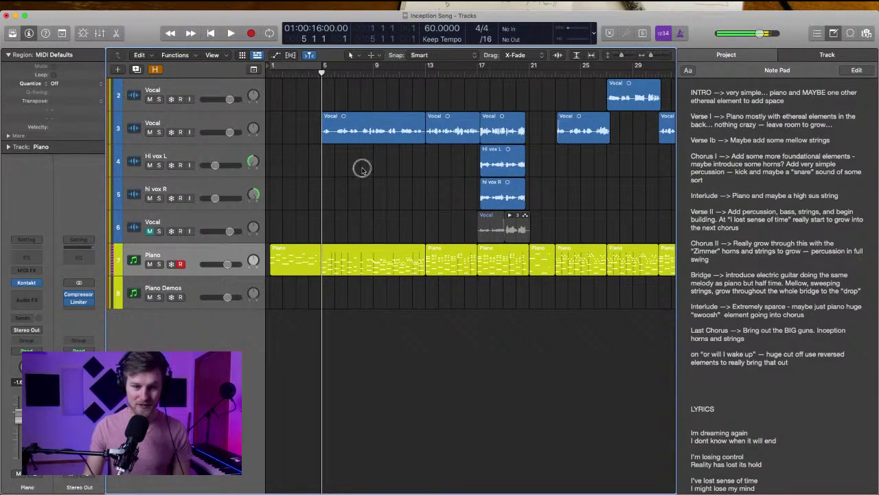
pyautogui.click(217, 225)
pyautogui.click(241, 255)
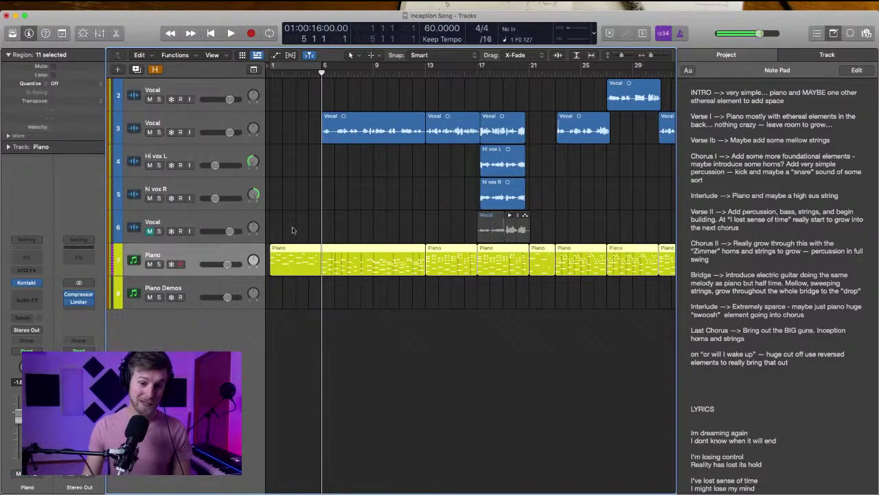
# Examine the arrangement across the later bars and the Verse I plan in the project's Note Pad
pyautogui.scroll(-5, 314, 136)
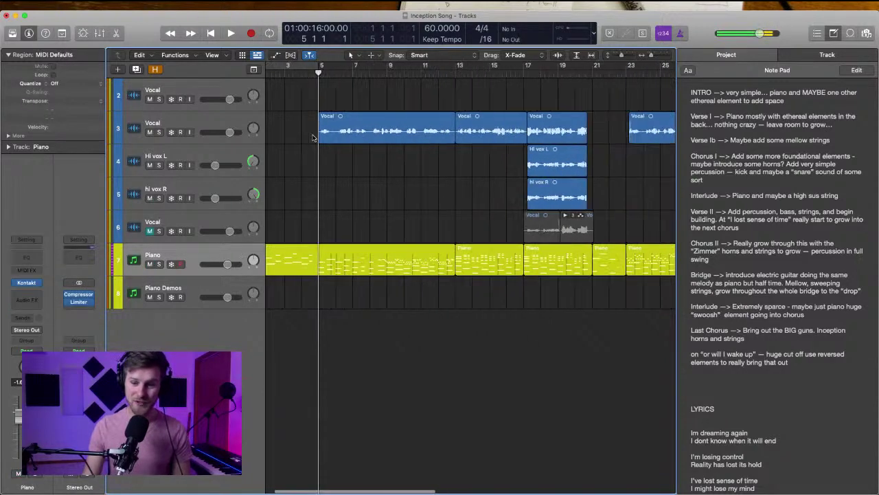
pyautogui.hscroll(5, 486, 199)
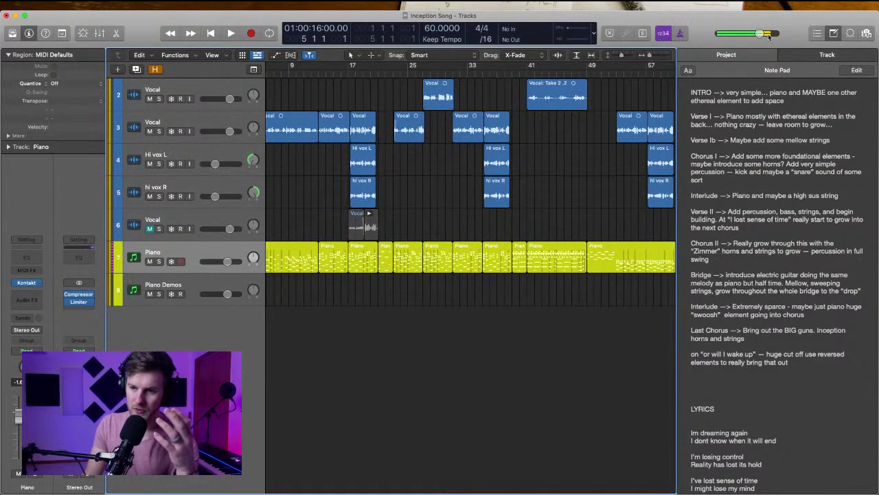
pyautogui.click(714, 121)
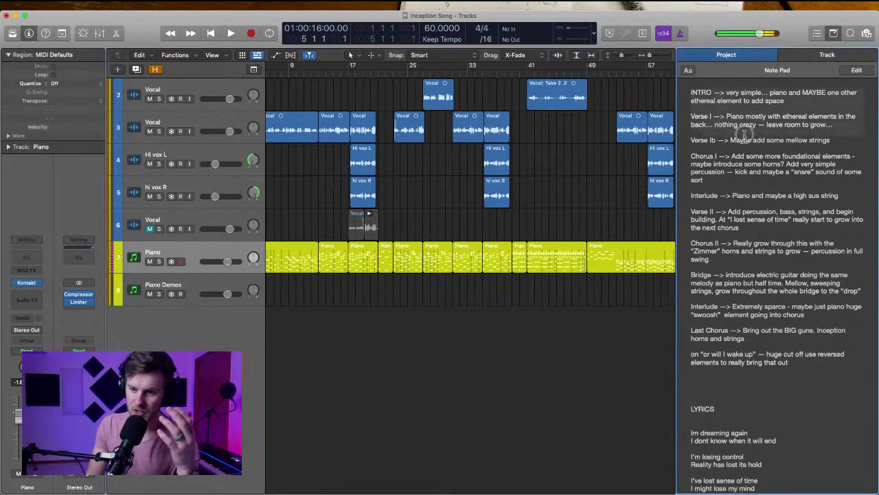
# Read the remaining section plans in the Note Pad, from Verse Ib through the last chorus
pyautogui.scroll(-2, 785, 247)
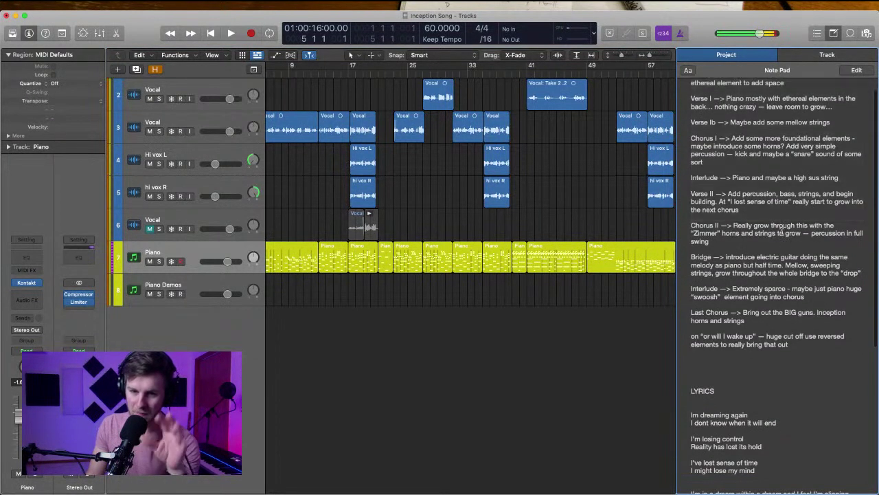
pyautogui.scroll(-1, 782, 231)
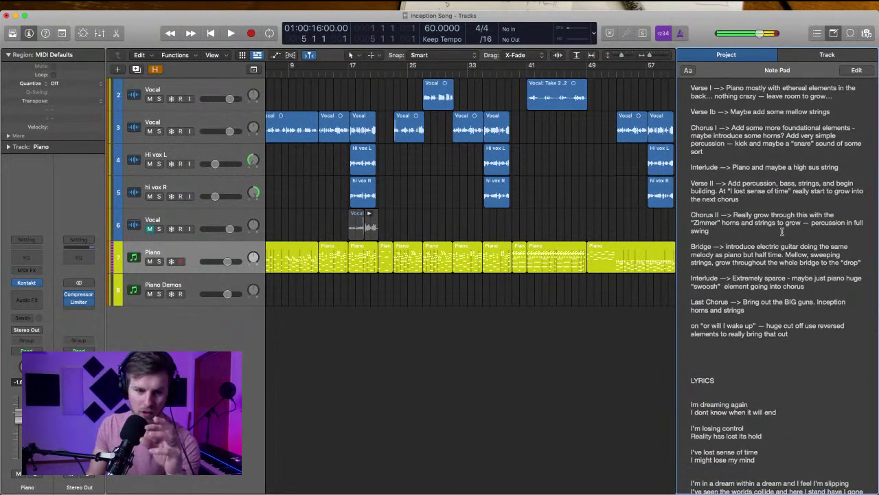
pyautogui.scroll(-10, 782, 232)
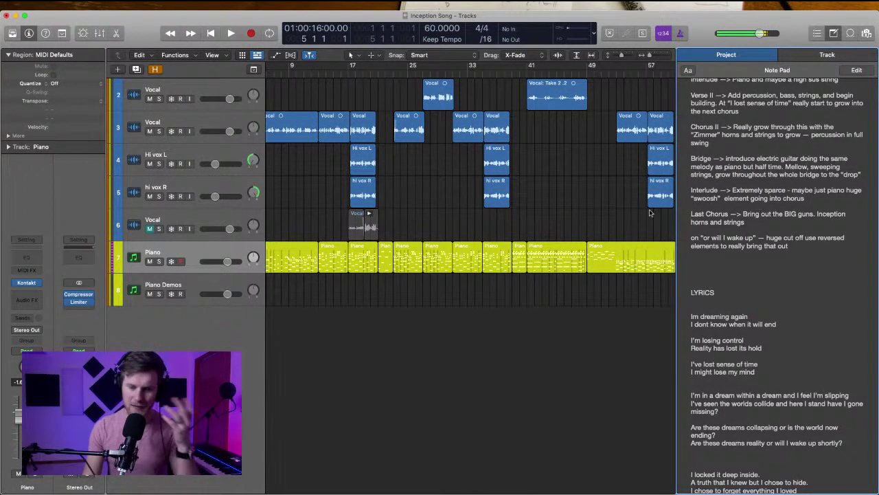
# Place the playhead at bar 9 and create one new software instrument track below the Piano track
pyautogui.hscroll(-5, 362, 124)
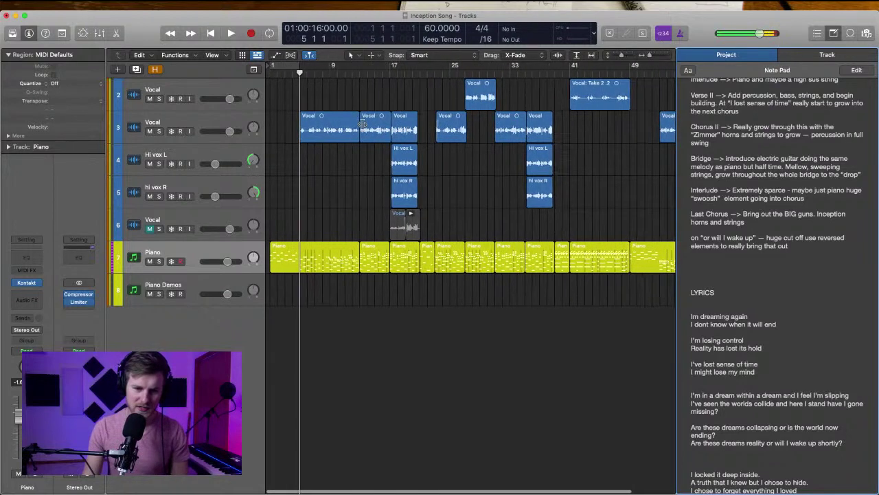
pyautogui.press('super+Right')
pyautogui.press('super+Right')
pyautogui.press('super+Down')
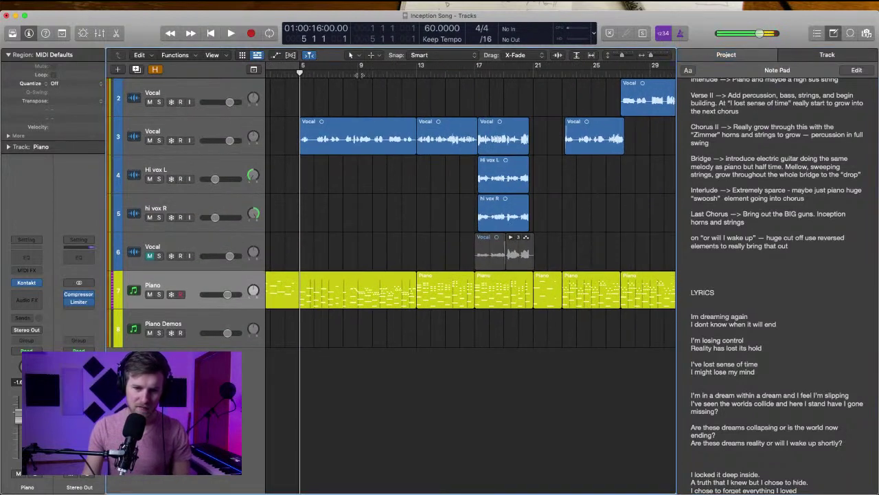
pyautogui.click(359, 73)
pyautogui.press('alt+super+n')
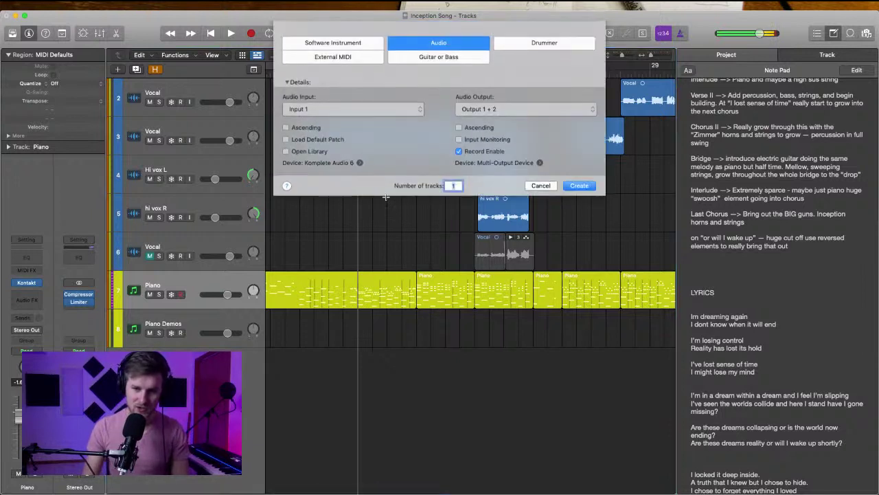
pyautogui.press('Left')
pyautogui.press('Return')
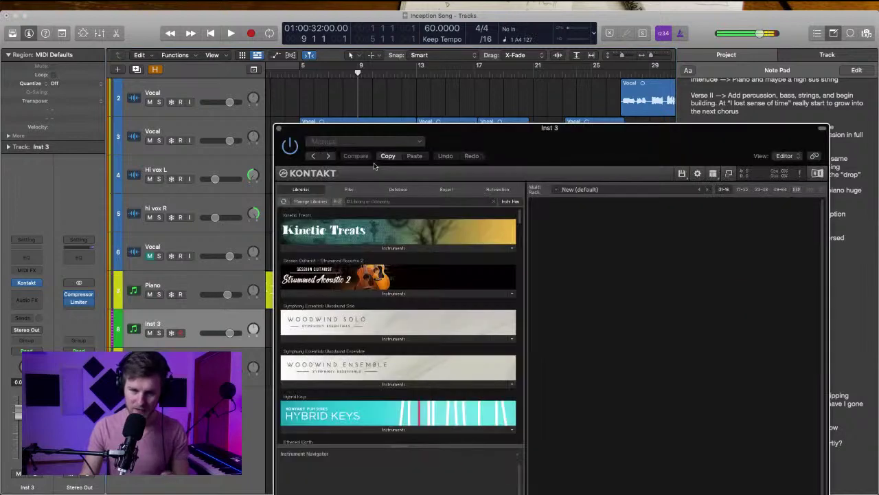
# Load String Ensemble Essential from the Symphony Essentials String Ensemble library into Kontakt and close the plug-in window
pyautogui.scroll(-5, 317, 238)
pyautogui.scroll(-15, 316, 238)
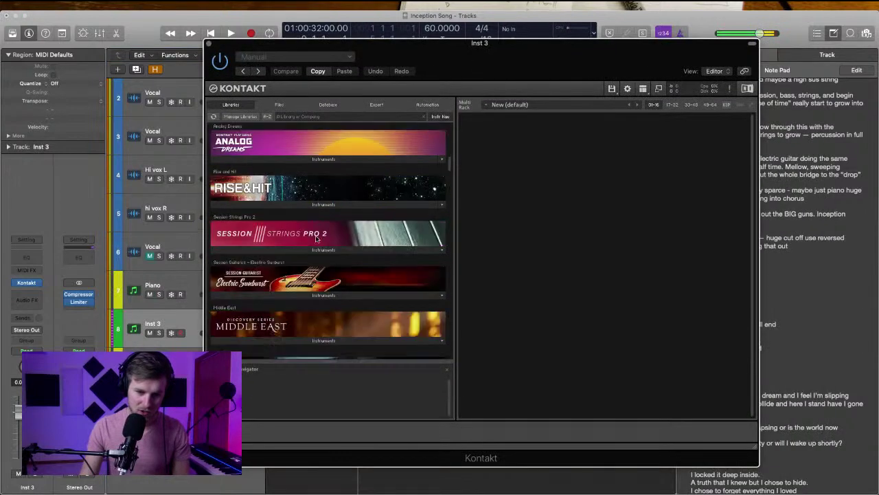
pyautogui.scroll(3, 317, 236)
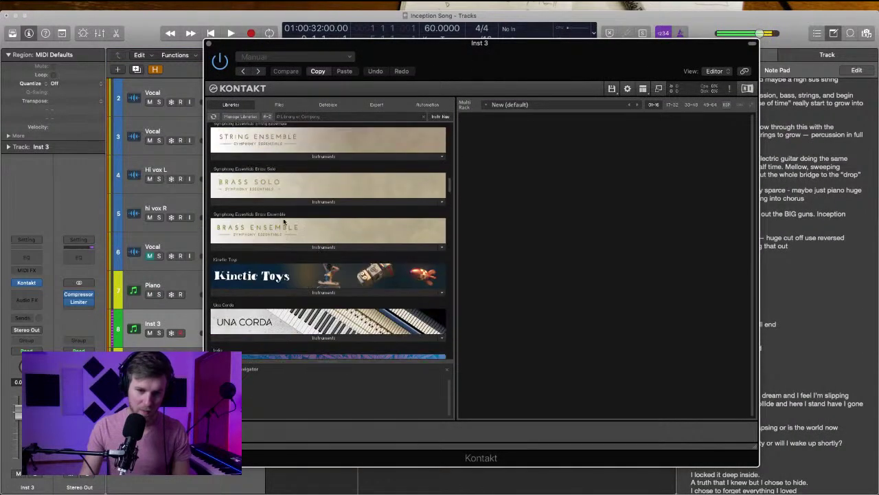
pyautogui.click(279, 171)
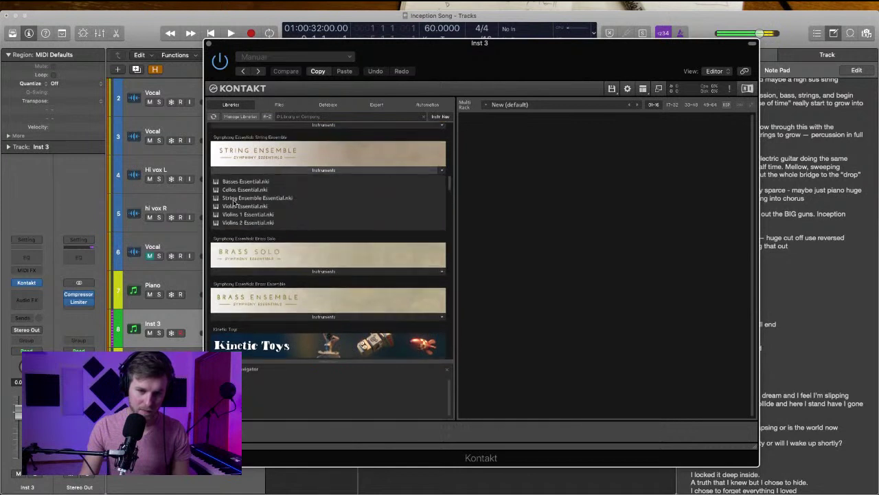
pyautogui.click(232, 198)
pyautogui.doubleClick(233, 199)
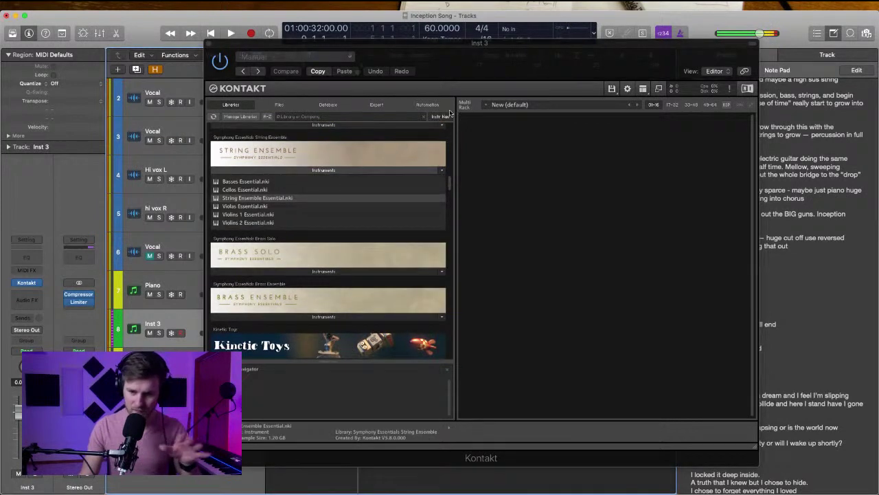
pyautogui.moveTo(450, 54); pyautogui.dragTo(433, 39)
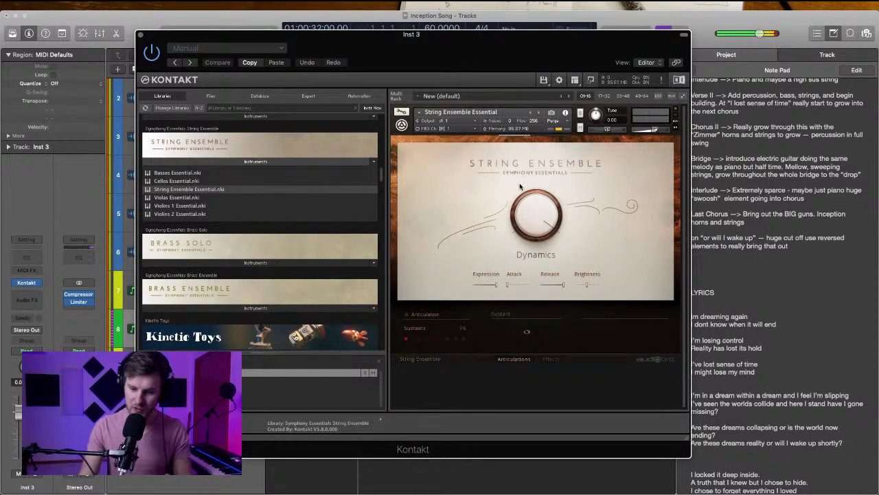
pyautogui.click(142, 35)
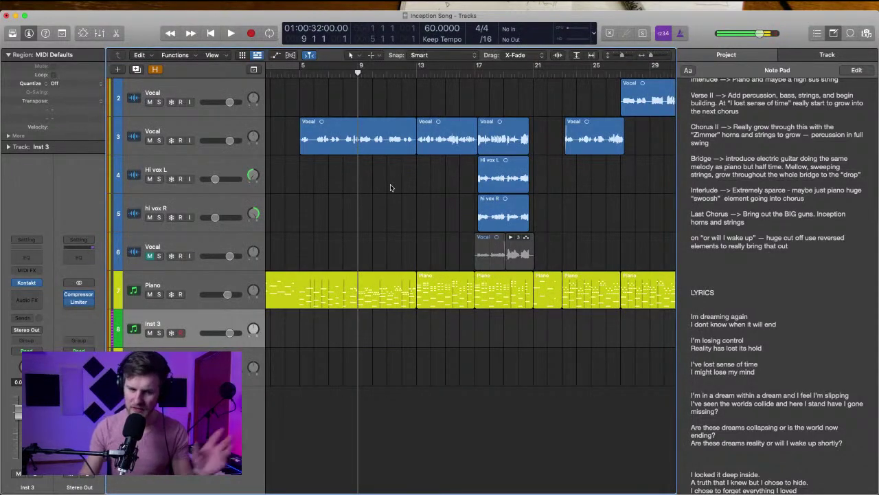
# Color the new instrument track with the darkest red swatch and rename it Strings
pyautogui.rightClick(186, 318)
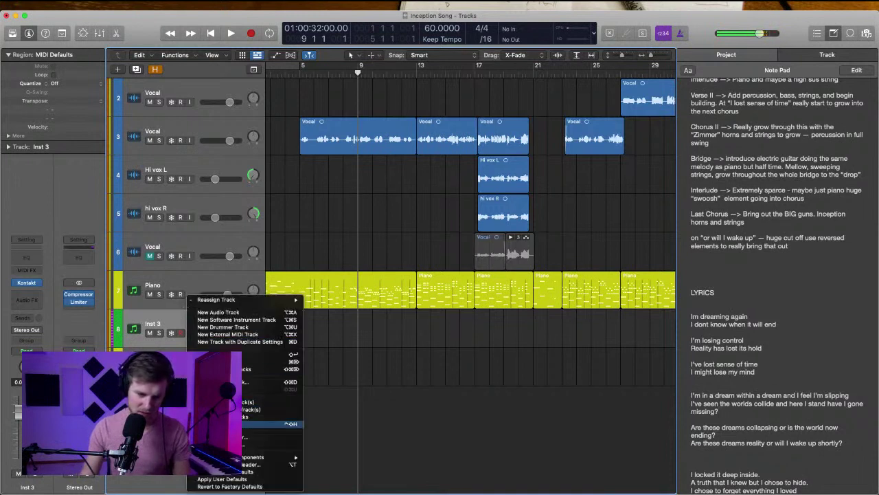
pyautogui.click(275, 438)
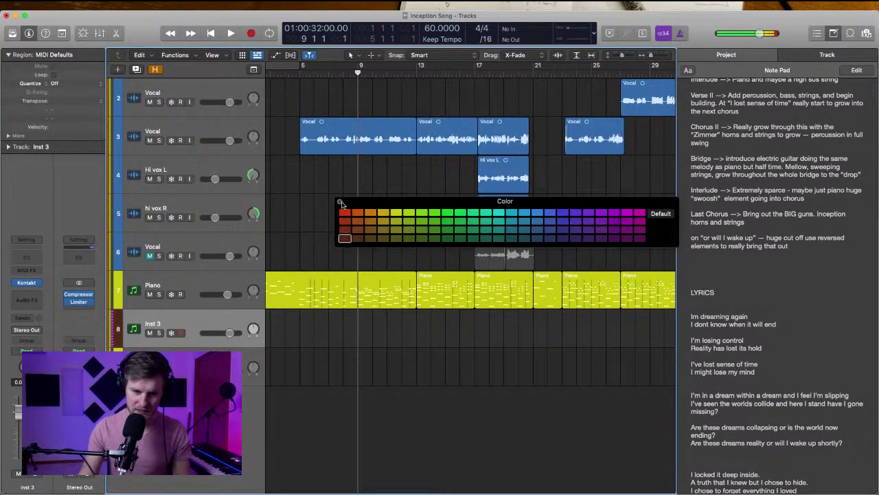
pyautogui.click(339, 201)
pyautogui.doubleClick(198, 323)
pyautogui.write('Strings')
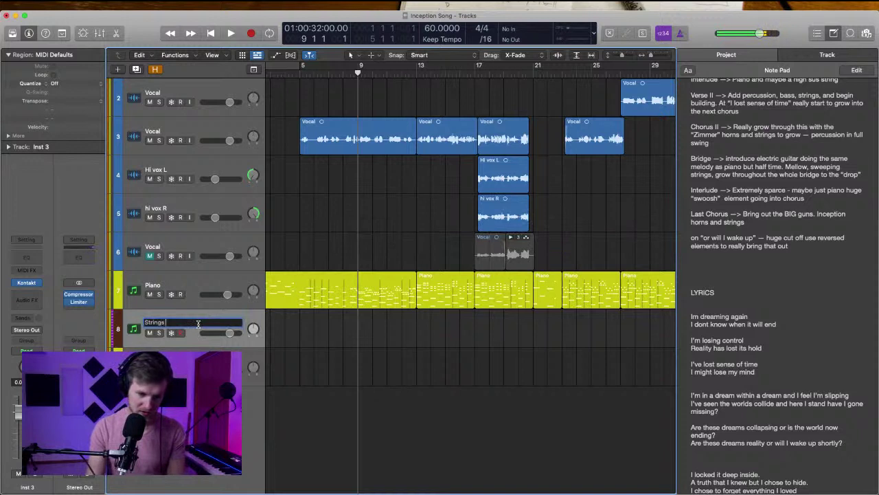
pyautogui.press('Return')
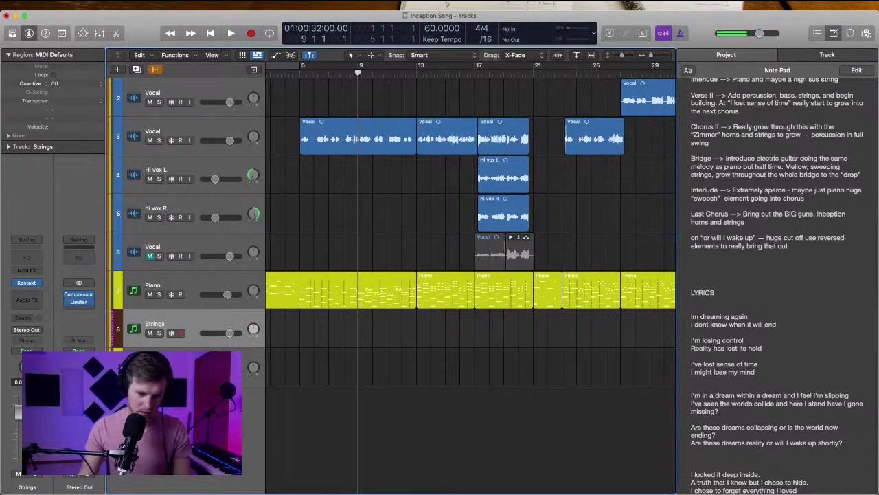
# Delete the Piano Demos track and the muted Vocal track 6
pyautogui.click(206, 364)
pyautogui.press('super+BackSpace')
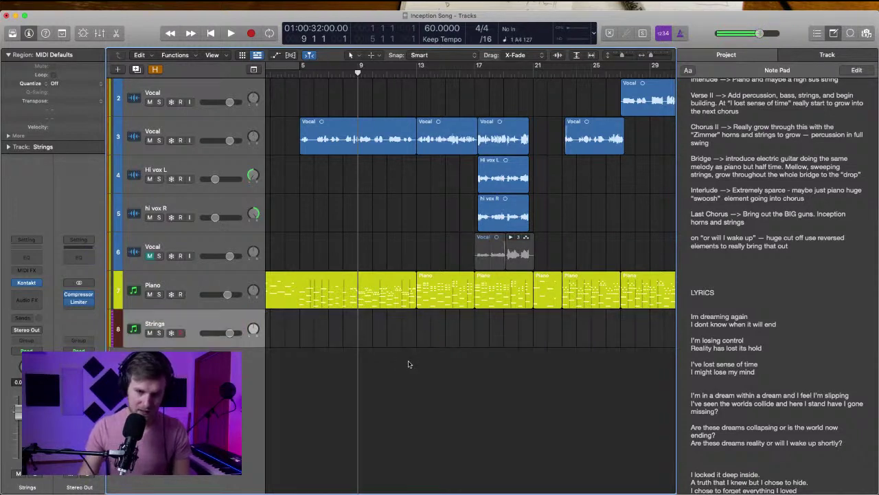
pyautogui.click(209, 248)
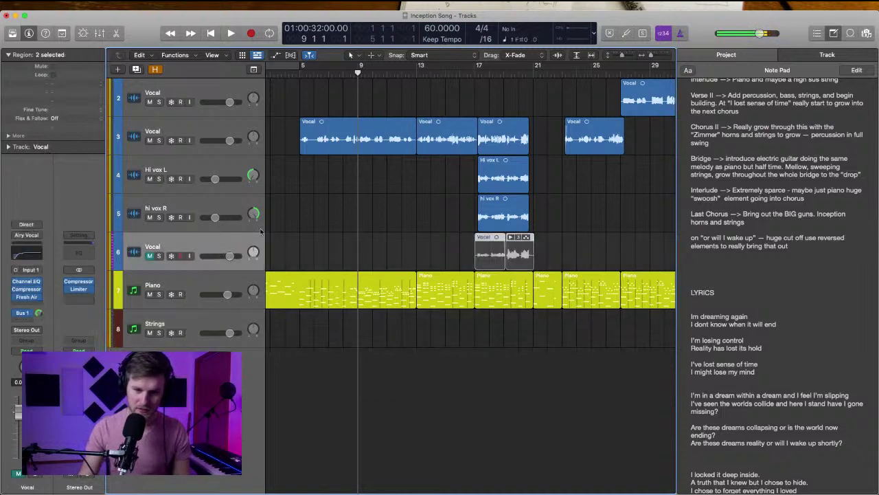
pyautogui.hscroll(-3, 261, 225)
pyautogui.press('super+BackSpace')
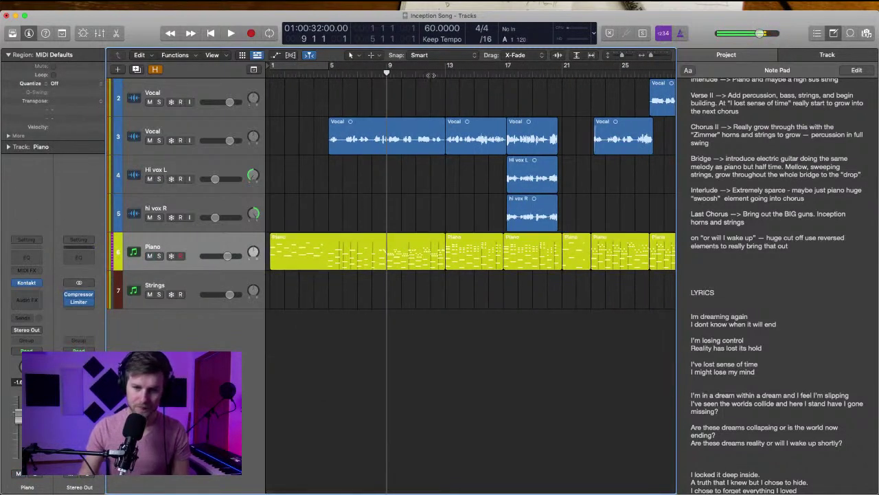
# Play the verse from bar 9 into bar 11 and select the Strings track during playback
pyautogui.click(428, 238)
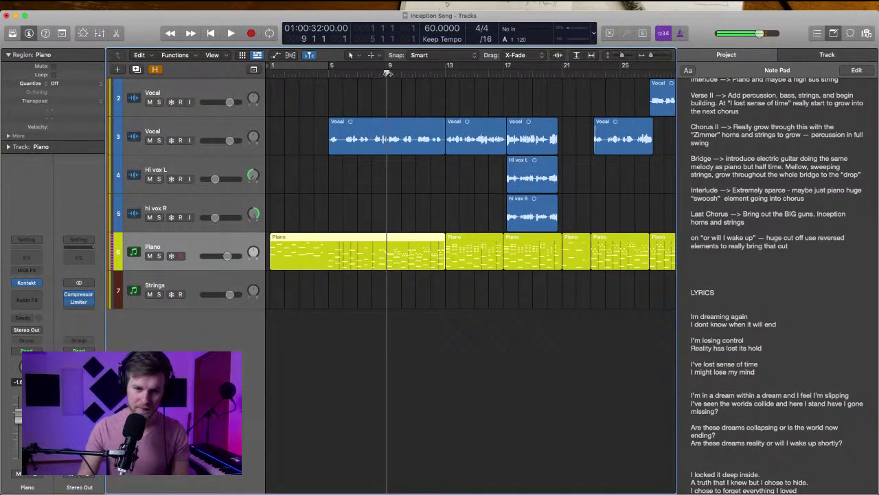
pyautogui.press('space')
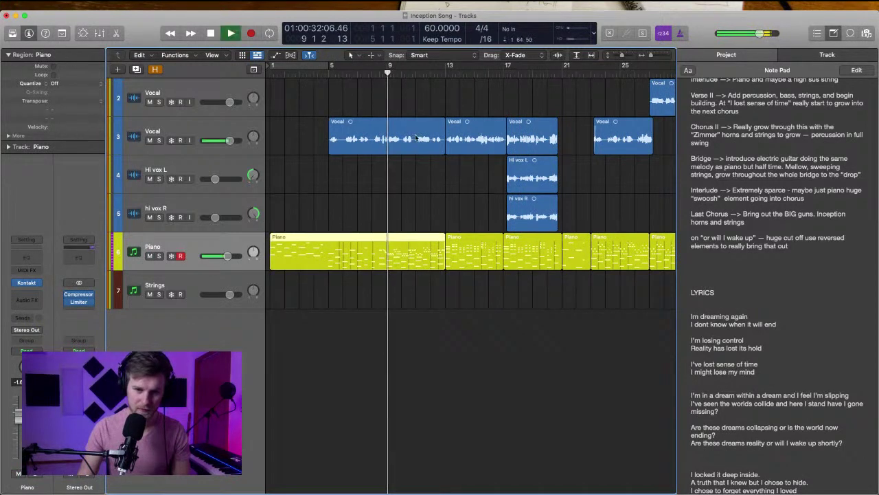
pyautogui.click(215, 277)
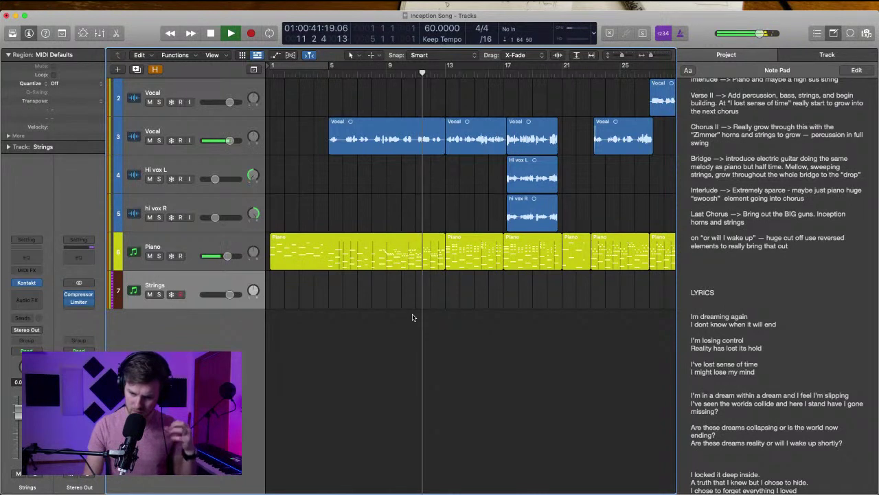
pyautogui.press('space')
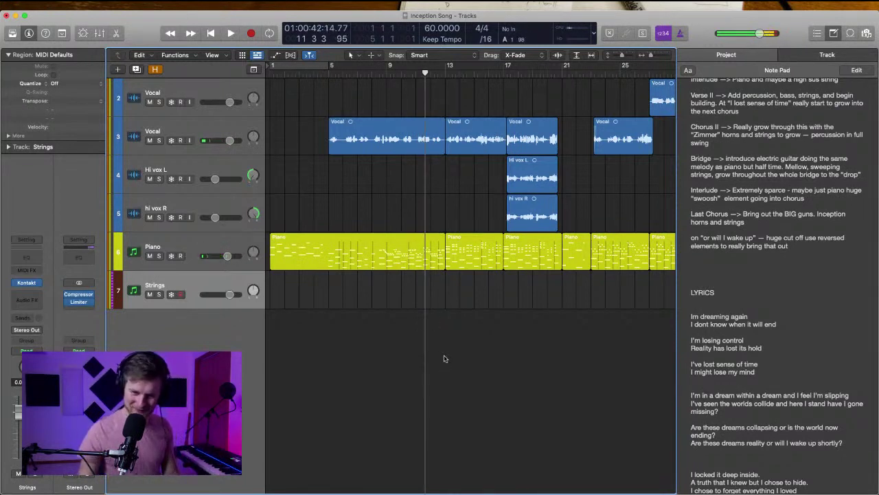
# Mute Vocal track 3 while playing the verse and return the playhead to bar 9
pyautogui.click(387, 75)
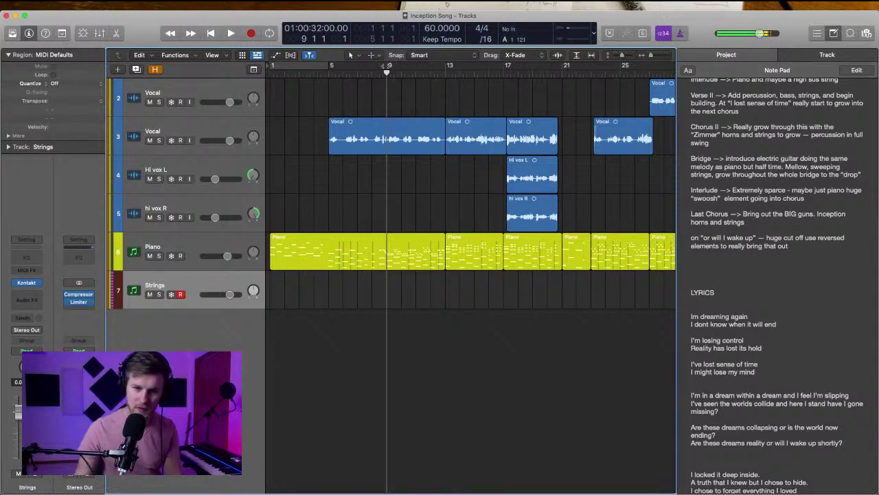
pyautogui.press('space')
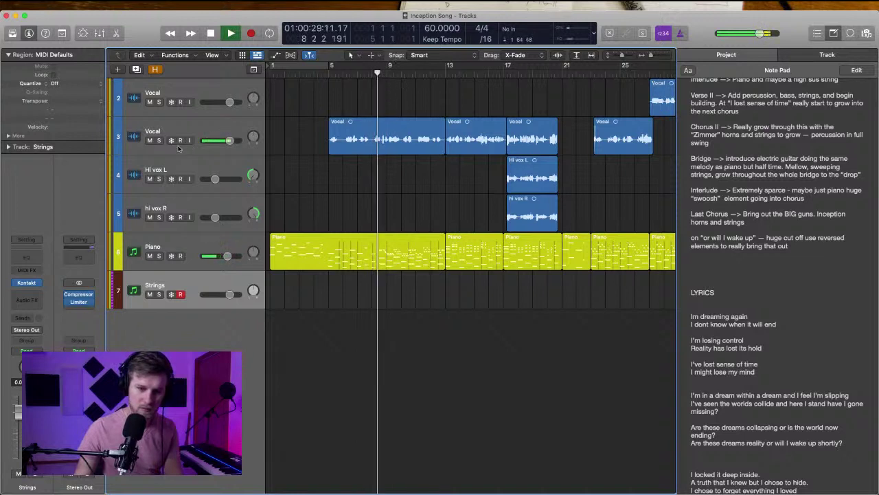
pyautogui.press('m')
pyautogui.press('space')
pyautogui.press('.')
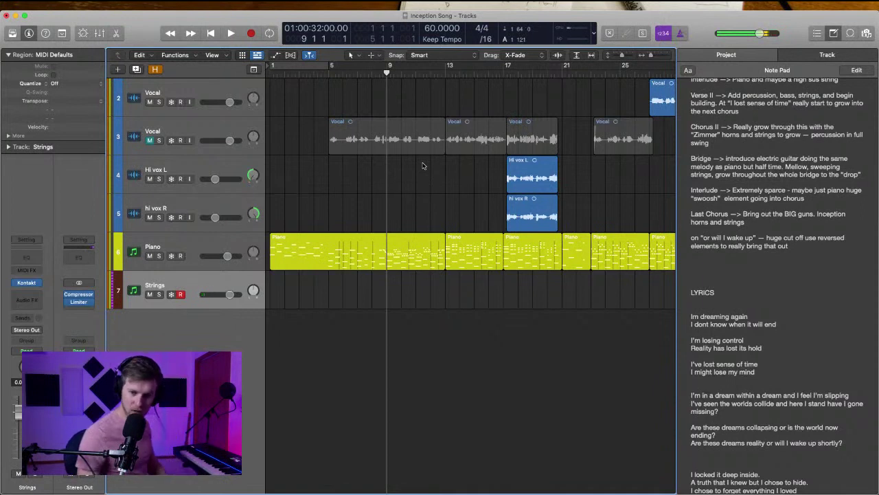
# Record a string part on the Strings track from bar 9 to bar 13
pyautogui.press('r')
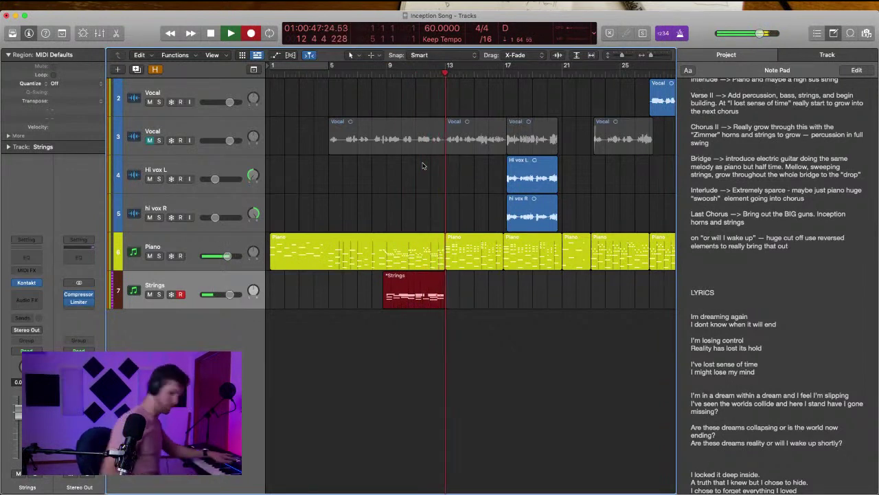
pyautogui.press('space')
pyautogui.click(553, 395)
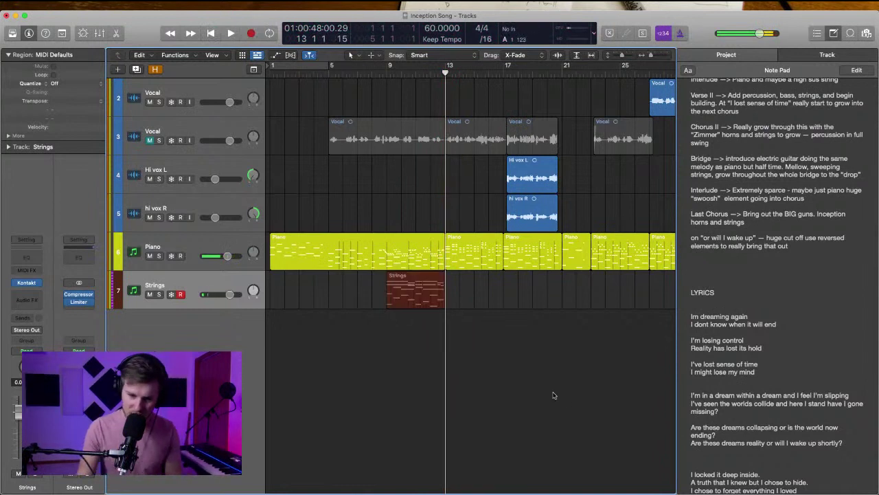
# Quantize all notes of the Strings region to 1/16 notes and compare them with the Piano region's notes
pyautogui.doubleClick(425, 303)
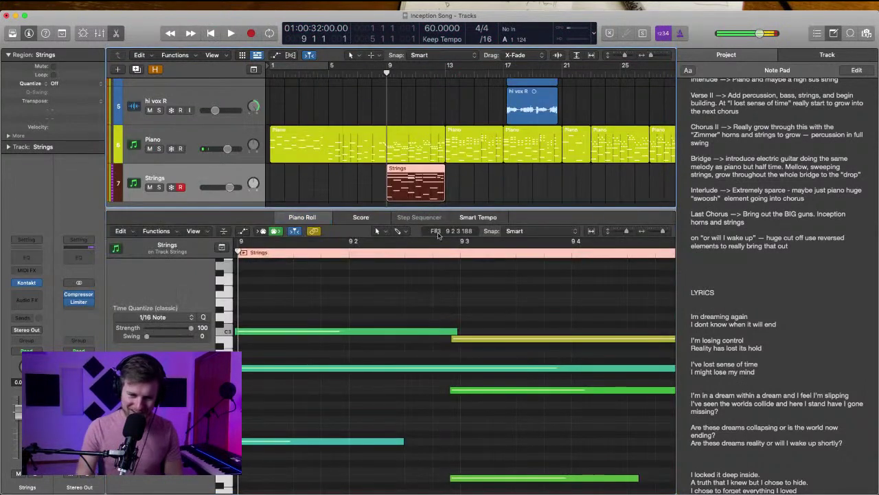
pyautogui.press('super+a')
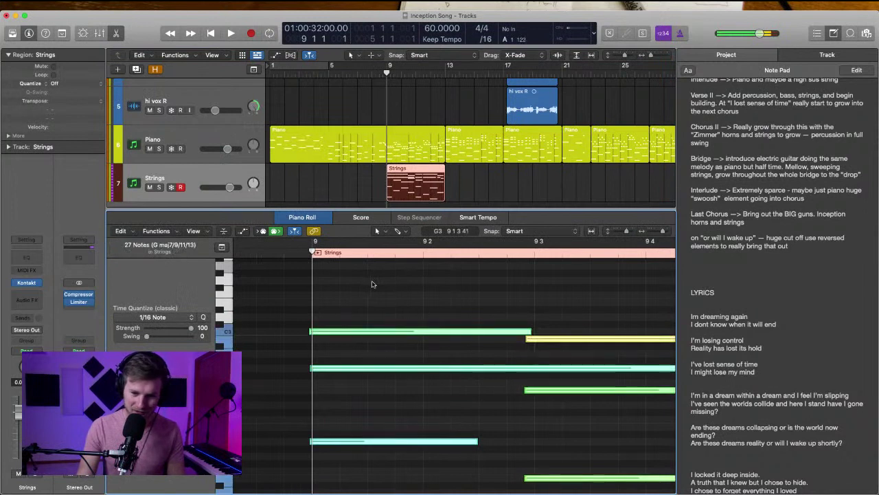
pyautogui.click(373, 289)
pyautogui.press('super+z')
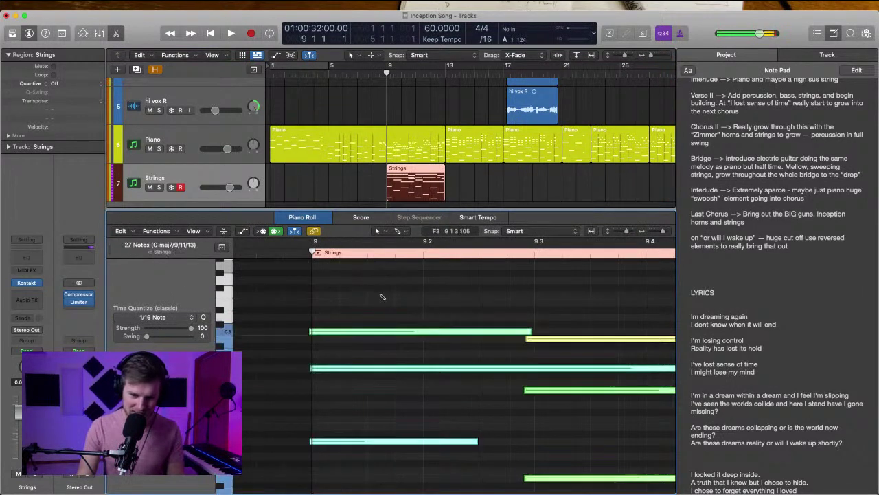
pyautogui.click(382, 296)
pyautogui.press('super+a')
pyautogui.hotkey('alt', 'Right')
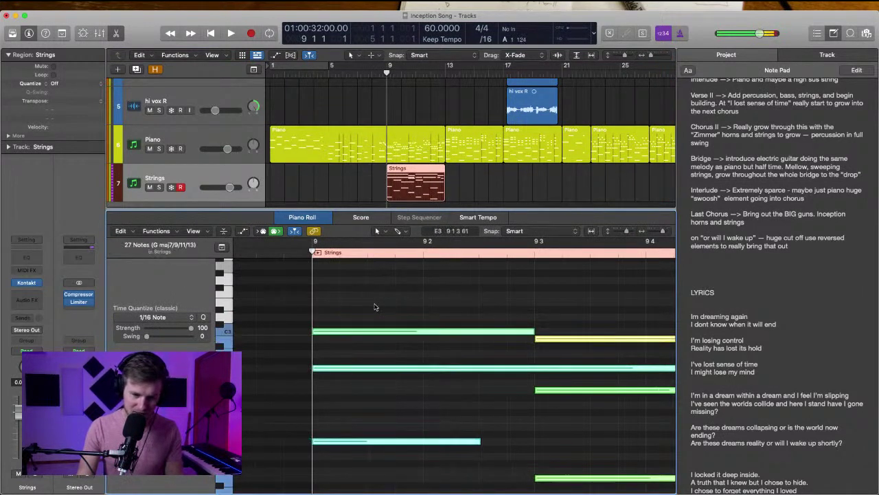
pyautogui.click(378, 303)
pyautogui.click(373, 158)
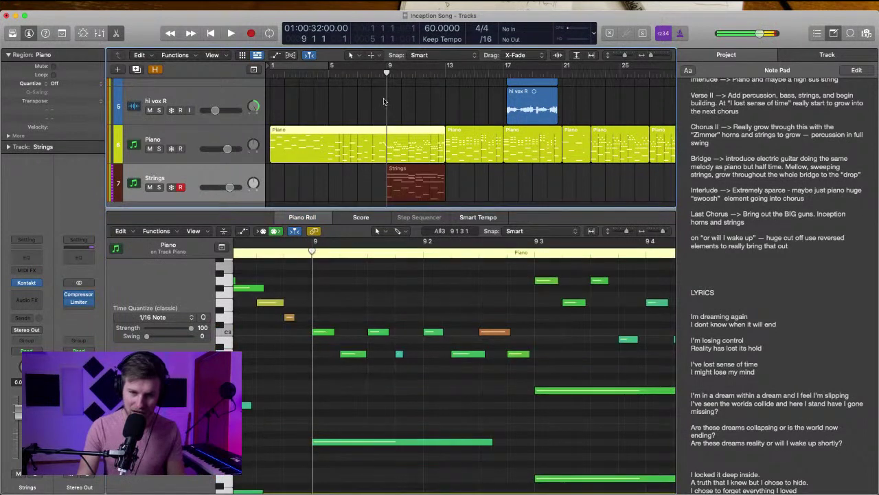
pyautogui.click(418, 189)
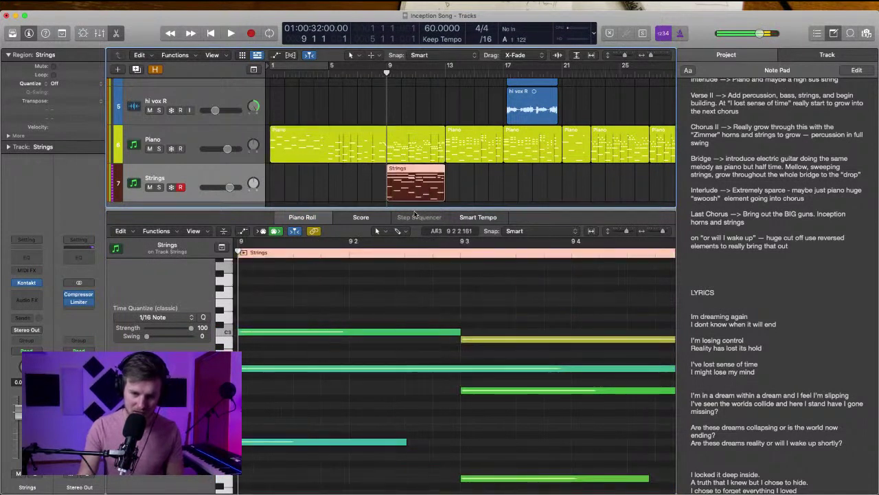
# Enlarge the Piano Roll area and play the Strings region from just before bar 9 to beat 3
pyautogui.moveTo(412, 208); pyautogui.dragTo(406, 166)
pyautogui.click(340, 237)
pyautogui.hscroll(-3, 341, 239)
pyautogui.press('space')
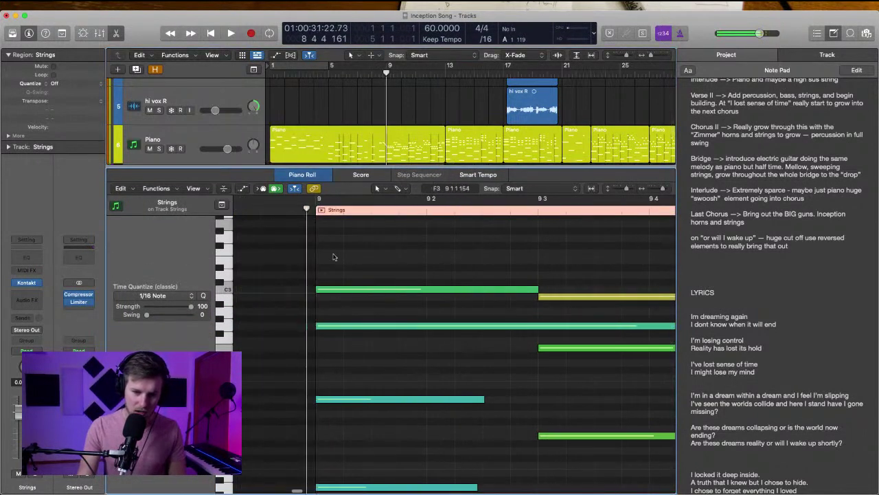
pyautogui.scroll(-2, 367, 292)
pyautogui.click(394, 327)
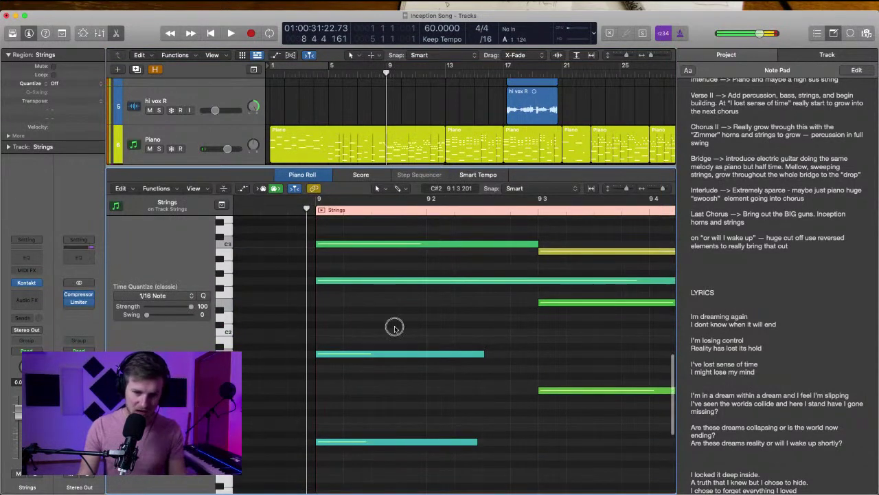
pyautogui.scroll(-3, 354, 154)
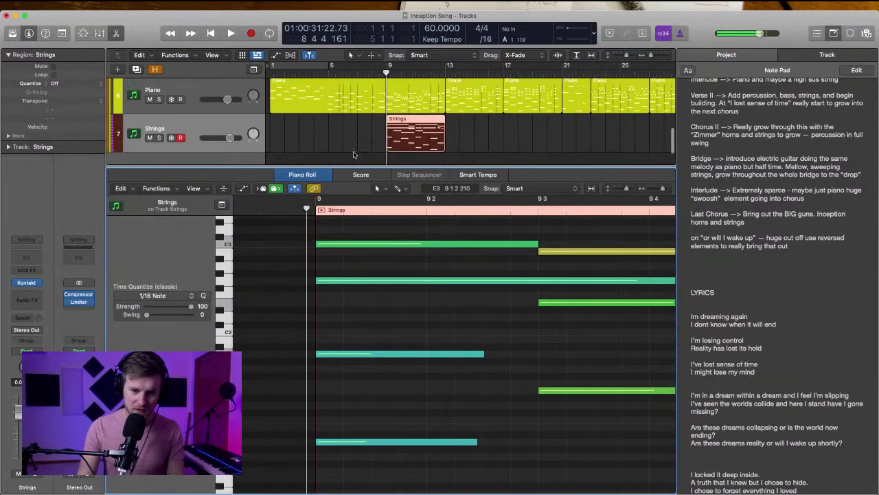
pyautogui.press('space')
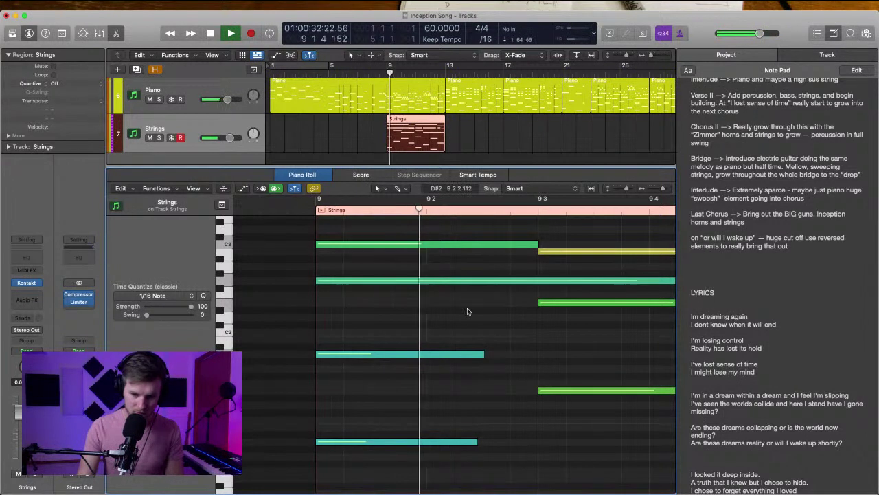
pyautogui.press('space')
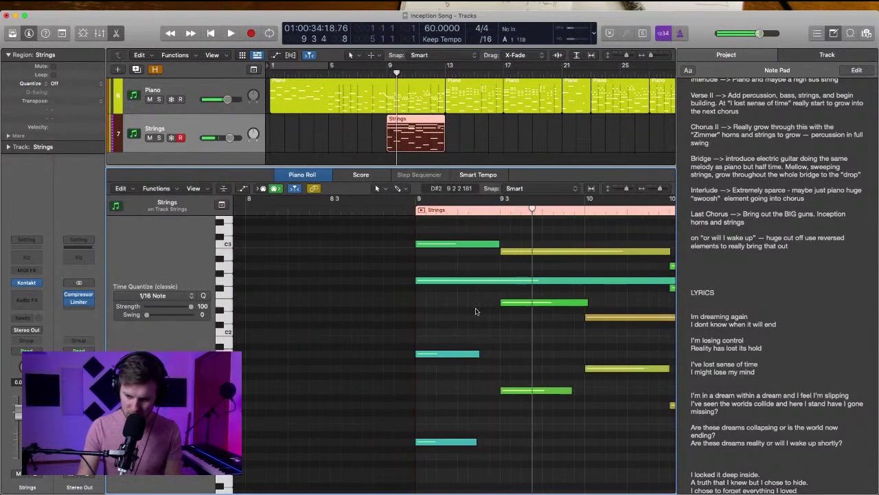
# Lengthen the A1 and A0 notes in bar 9 to about beat 3 and the E1 note to bar 10
pyautogui.hscroll(2, 479, 317)
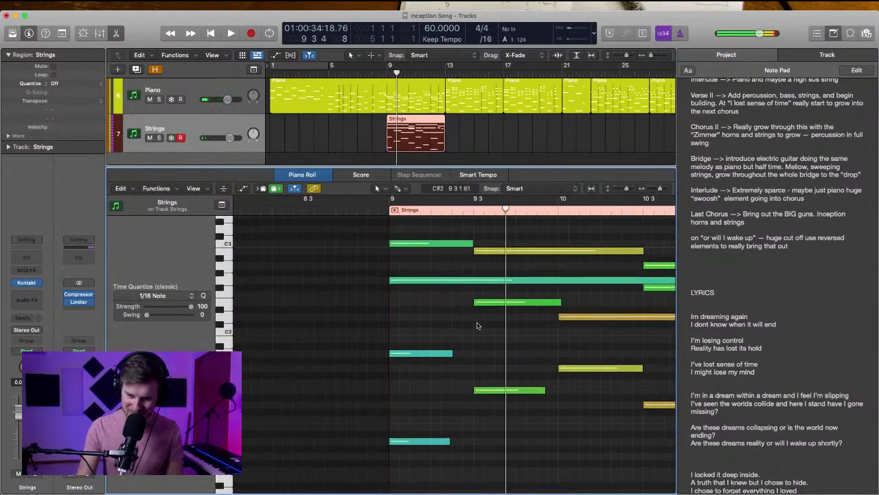
pyautogui.moveTo(425, 315); pyautogui.dragTo(473, 435)
pyautogui.click(474, 353)
pyautogui.hscroll(5, 493, 367)
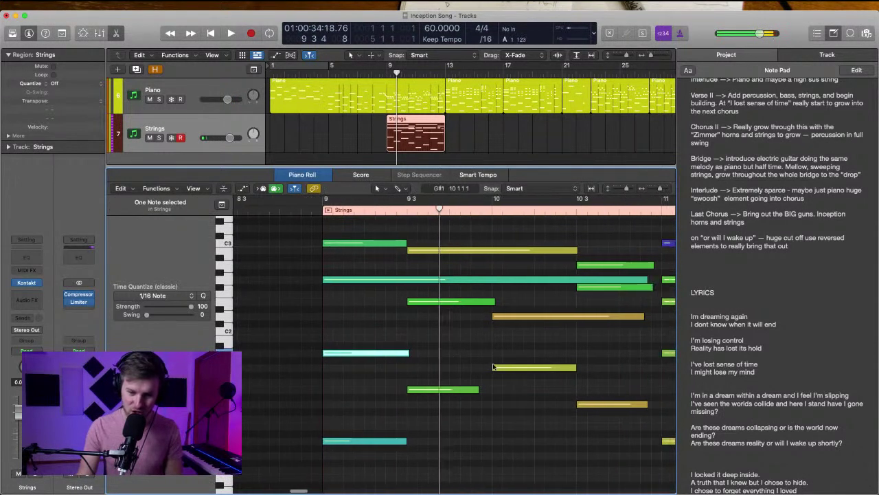
pyautogui.moveTo(479, 394); pyautogui.dragTo(490, 392)
pyautogui.hscroll(5, 529, 376)
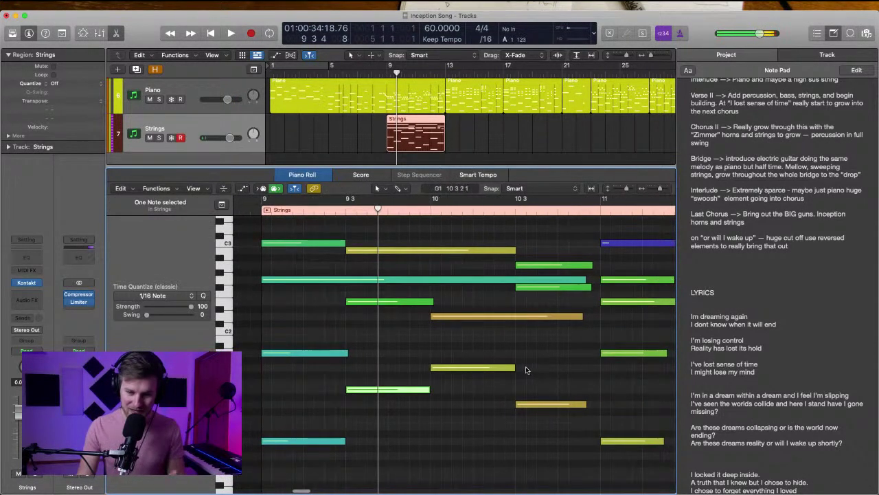
# Lengthen the low D1 note in bar 10 to bar 11 and the A1 and A0 notes in bar 11 to beat 3
pyautogui.hscroll(7, 526, 370)
pyautogui.moveTo(494, 405); pyautogui.dragTo(507, 405)
pyautogui.moveTo(574, 352); pyautogui.dragTo(591, 352)
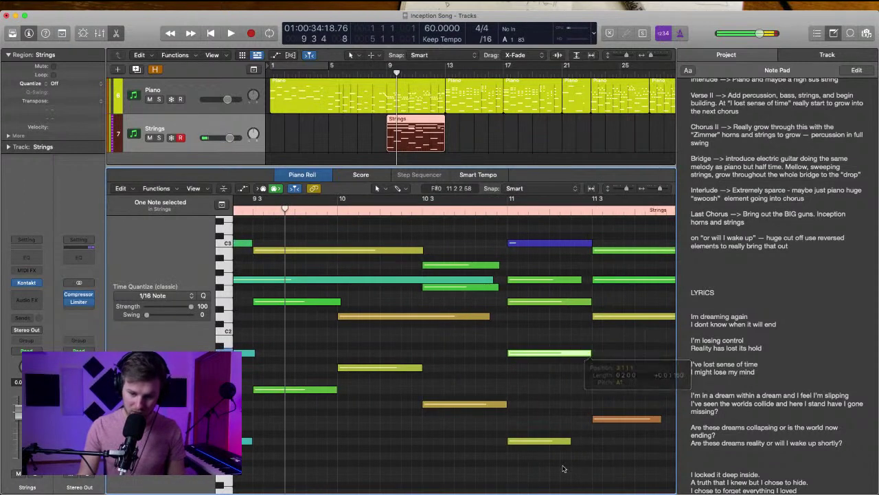
pyautogui.hscroll(20, 577, 457)
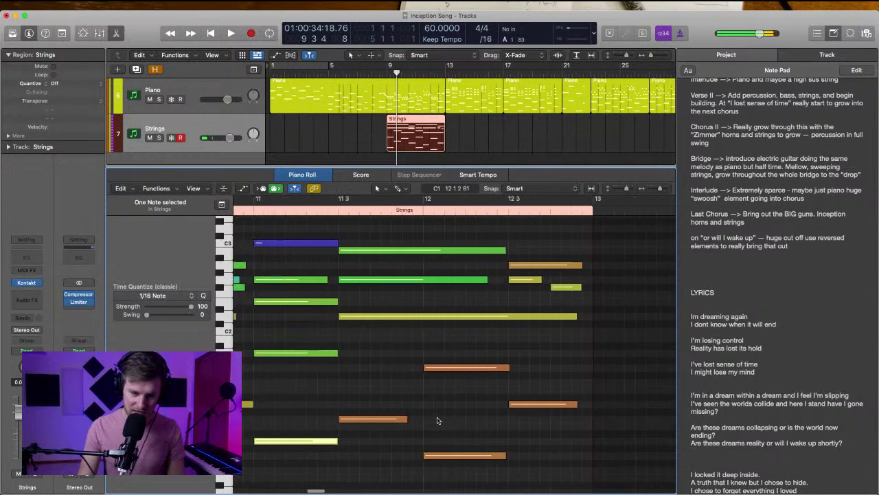
pyautogui.scroll(-8, 438, 420)
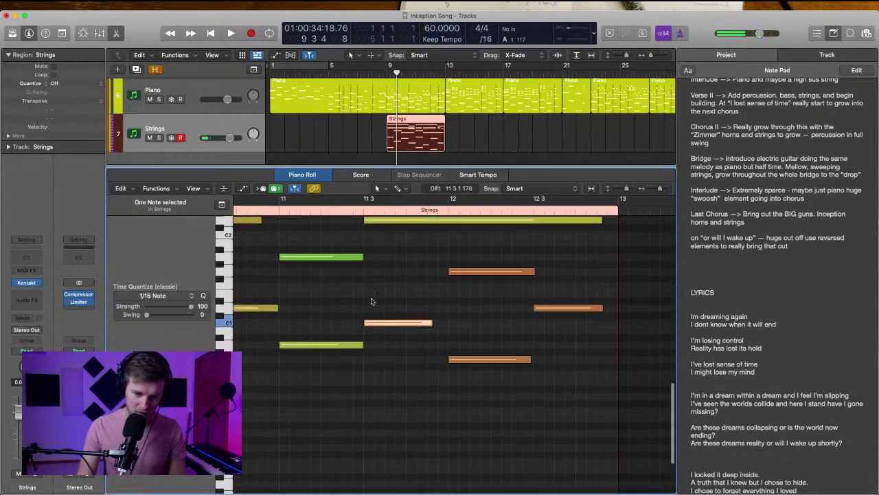
pyautogui.scroll(3, 541, 259)
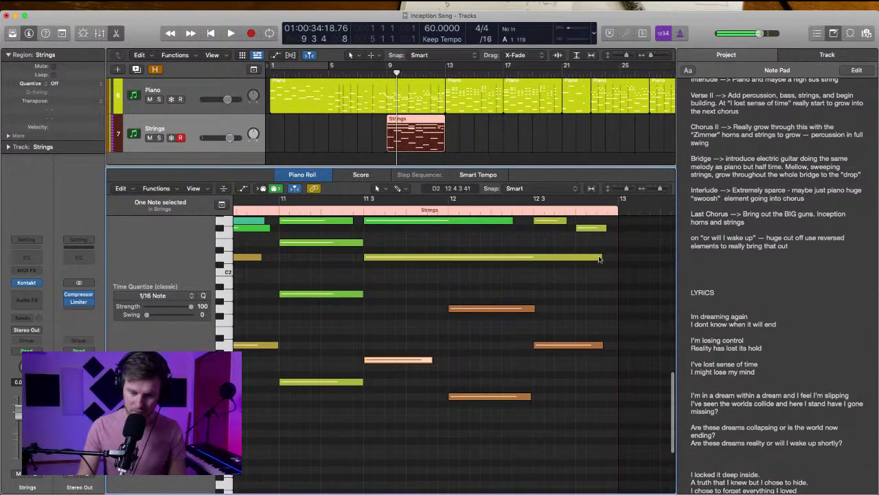
pyautogui.scroll(1, 547, 351)
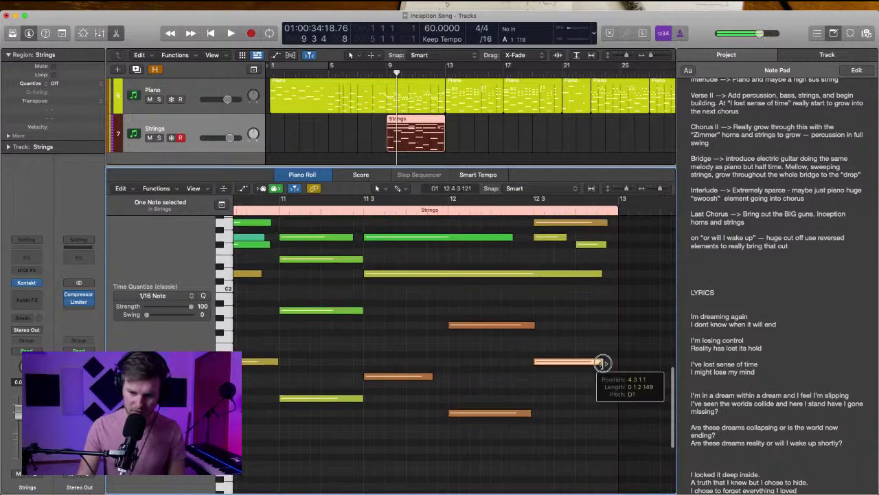
# Return the playhead to bar 9, enlarge the note view and play the strings to beat 4
pyautogui.hscroll(-11, 560, 333)
pyautogui.hscroll(-15, 561, 333)
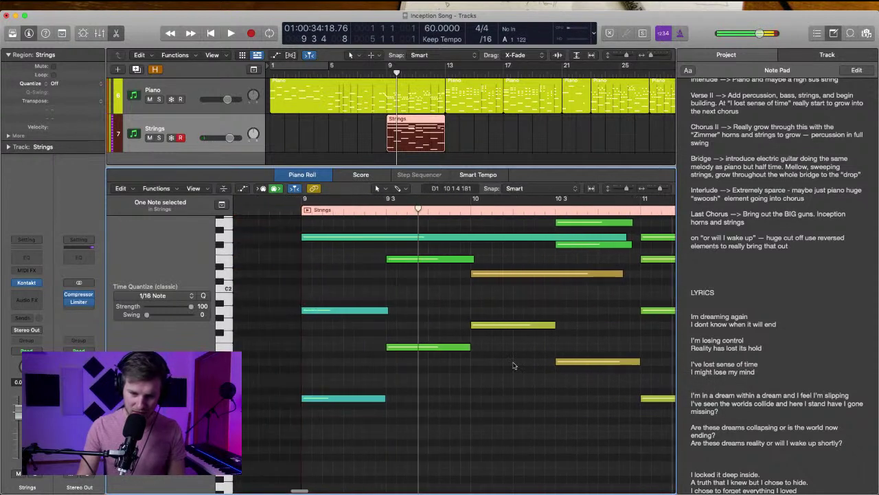
pyautogui.click(513, 364)
pyautogui.scroll(6, 511, 365)
pyautogui.press(',')
pyautogui.press('super+Right')
pyautogui.press('super+Right')
pyautogui.press('super+Right')
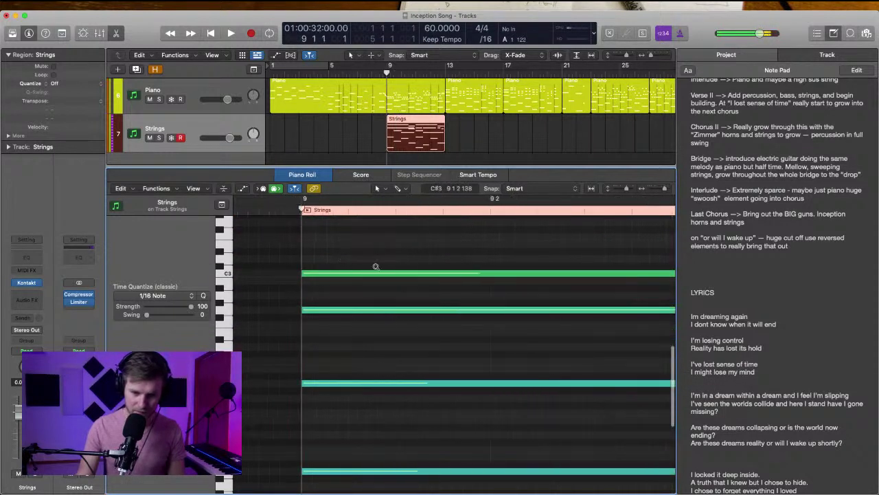
pyautogui.press('space')
pyautogui.press('super+Left')
pyautogui.hscroll(2, 467, 287)
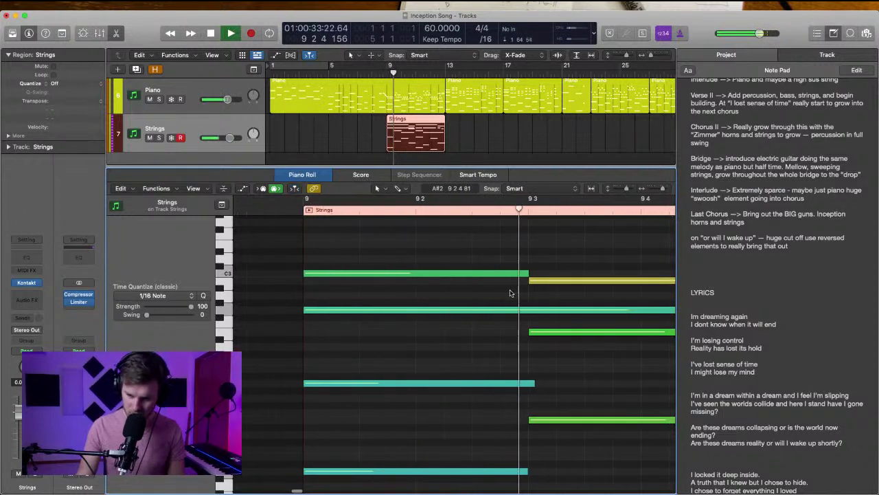
pyautogui.press('space')
pyautogui.hscroll(2, 508, 296)
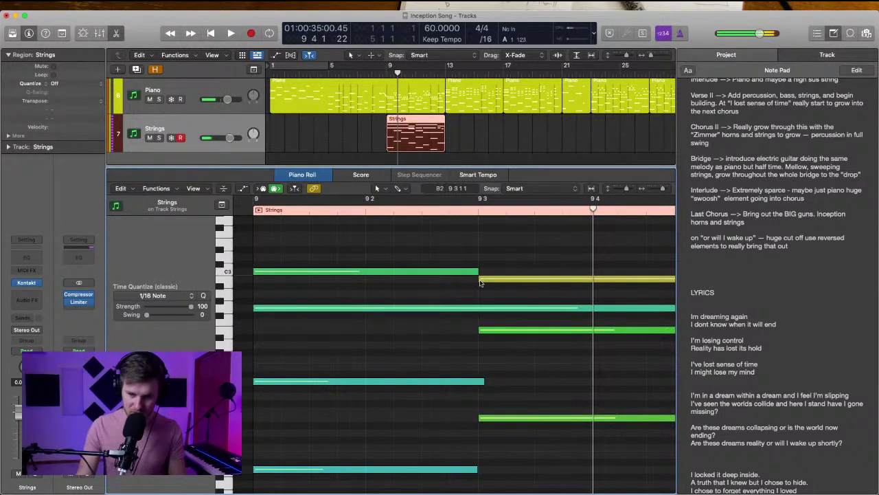
# Extend the starts of the B2, E2 and E1 notes at bar 9 beat 3 slightly earlier to overlap the first chord
pyautogui.moveTo(480, 280); pyautogui.dragTo(472, 280)
pyautogui.moveTo(479, 330); pyautogui.dragTo(470, 335)
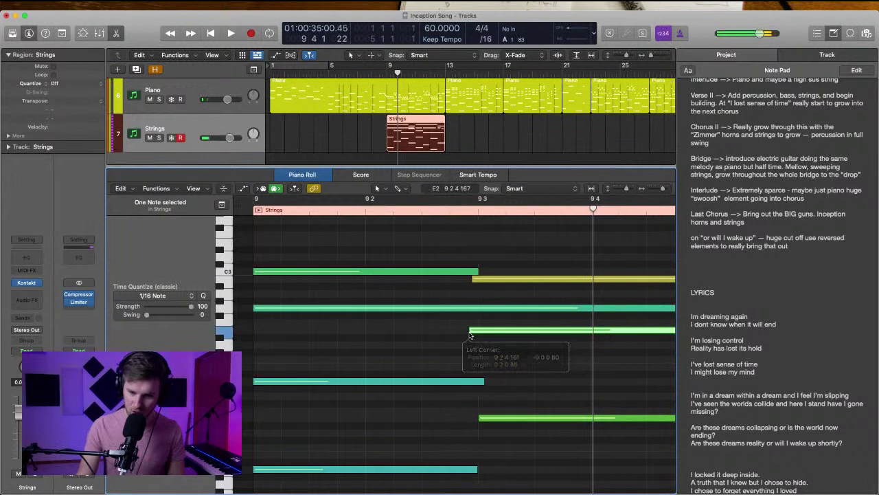
pyautogui.scroll(-3, 491, 421)
pyautogui.moveTo(479, 383); pyautogui.dragTo(470, 383)
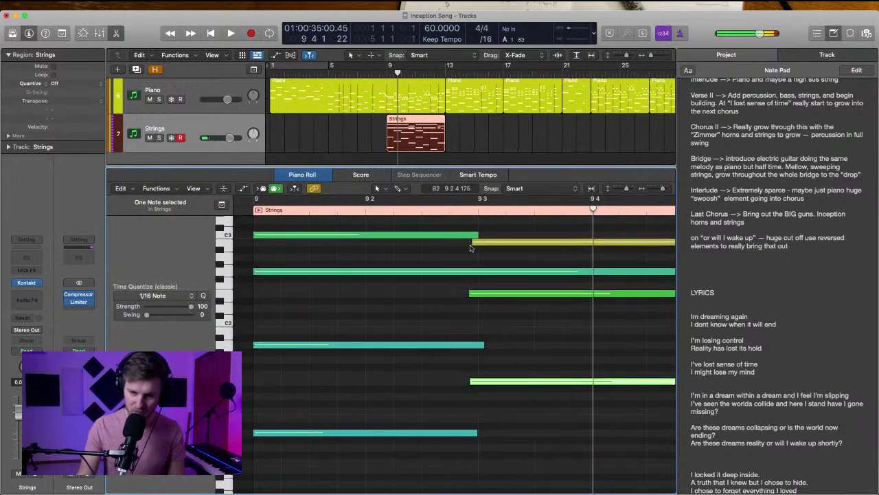
pyautogui.moveTo(474, 240); pyautogui.dragTo(470, 245)
pyautogui.click(439, 253)
# Solo the Strings track and play it from bar 9 to beat 4
pyautogui.click(254, 203)
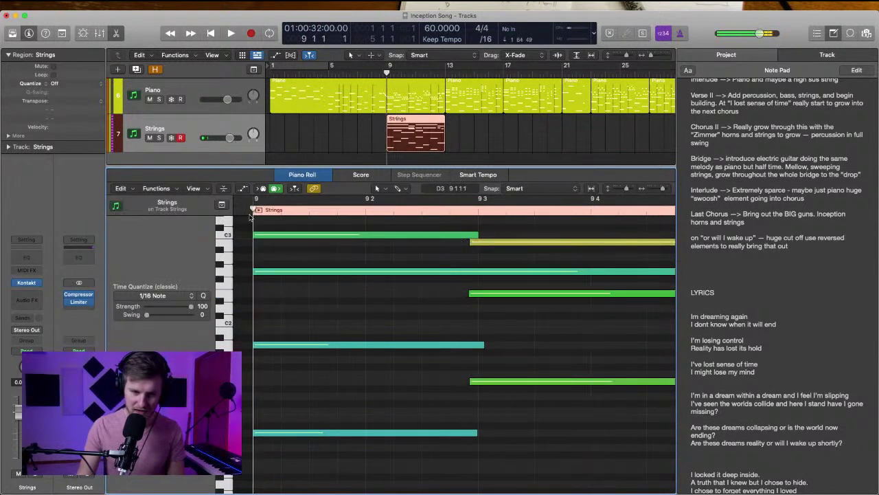
pyautogui.press('s')
pyautogui.press('space')
pyautogui.hscroll(2, 444, 302)
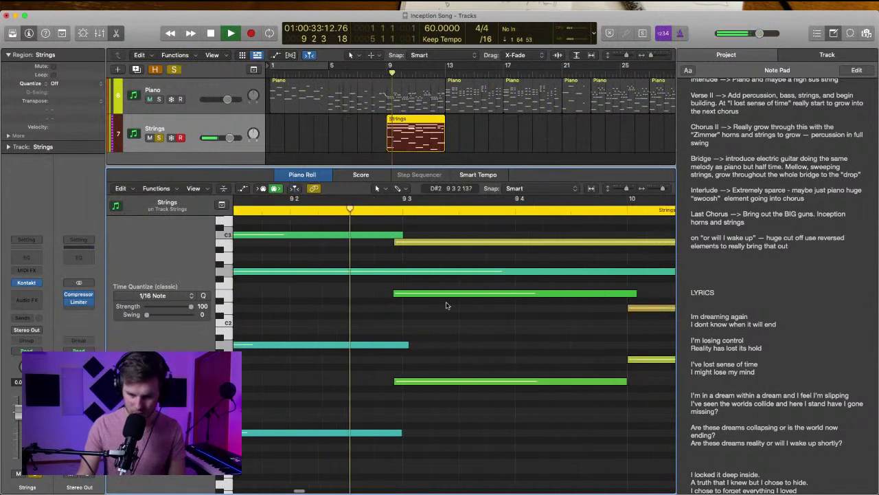
pyautogui.hscroll(2, 451, 307)
pyautogui.scroll(-2, 375, 349)
pyautogui.press('space')
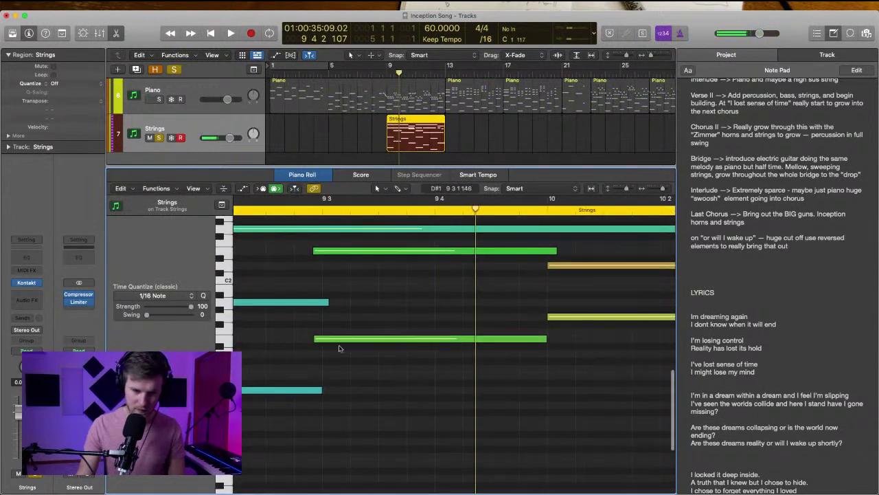
# Add a low E0 note from just before bar 9 beat 3 to bar 10 and play on into bar 10
pyautogui.keyDown('super'); pyautogui.click(333, 426); pyautogui.keyUp('super')
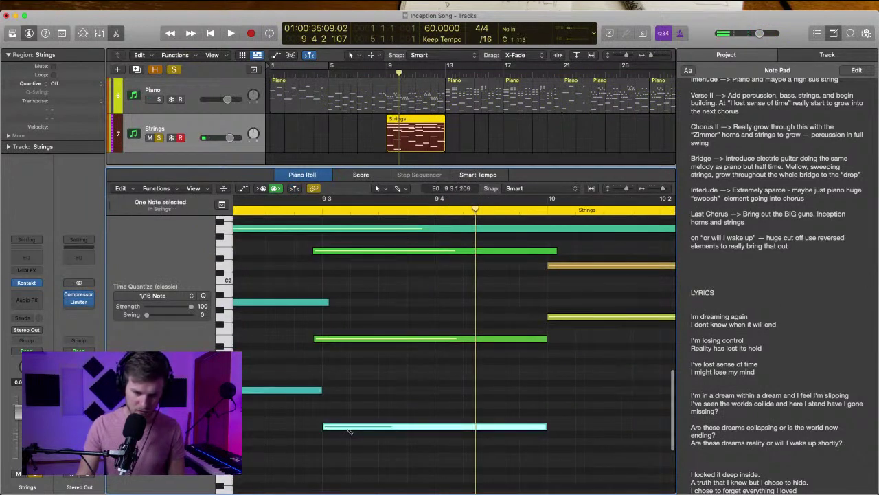
pyautogui.moveTo(348, 428); pyautogui.dragTo(338, 429)
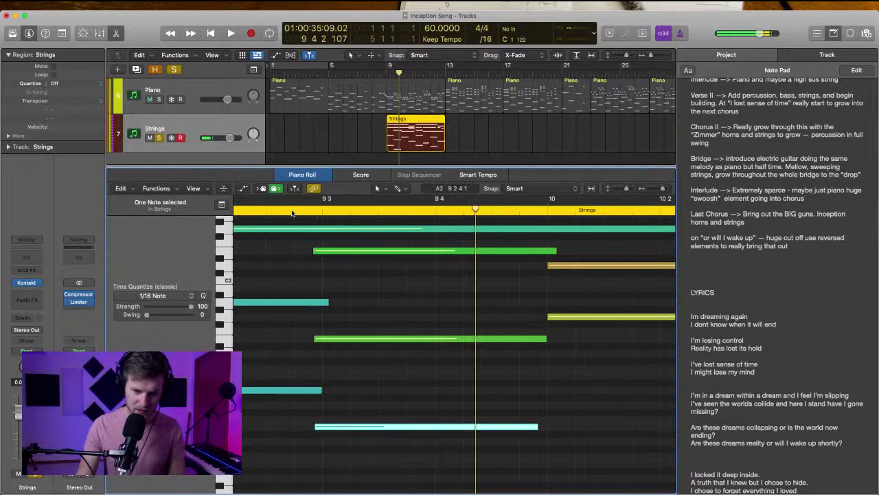
pyautogui.press('space')
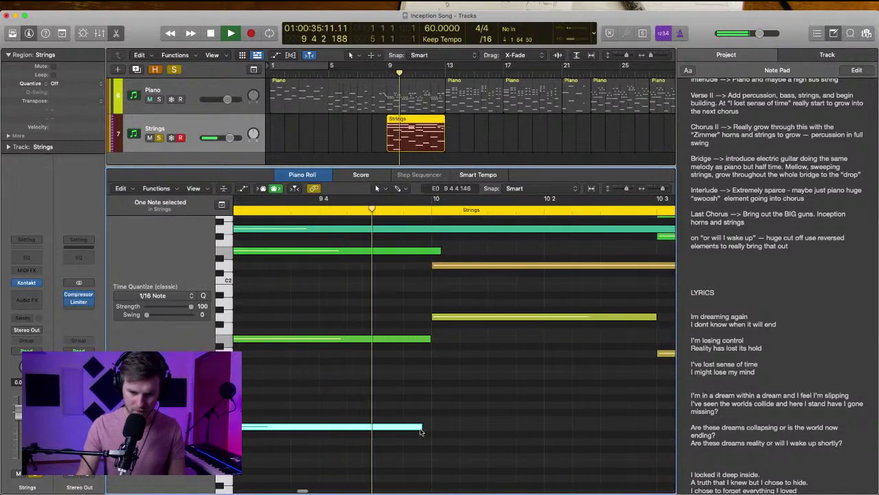
pyautogui.press('space')
pyautogui.scroll(2, 452, 376)
pyautogui.hscroll(3, 452, 376)
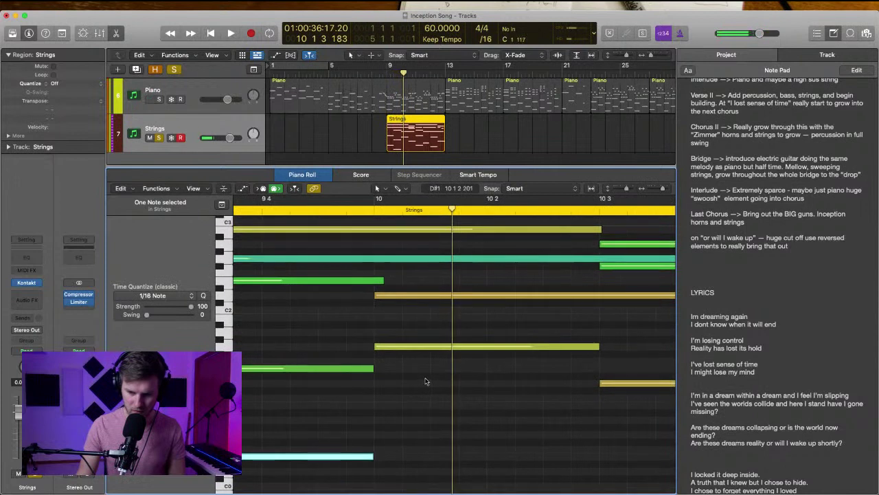
# Extend the starts of the D2 and G1 notes at bar 10 and the D1 note at beat 3 slightly earlier
pyautogui.moveTo(423, 364); pyautogui.dragTo(366, 296)
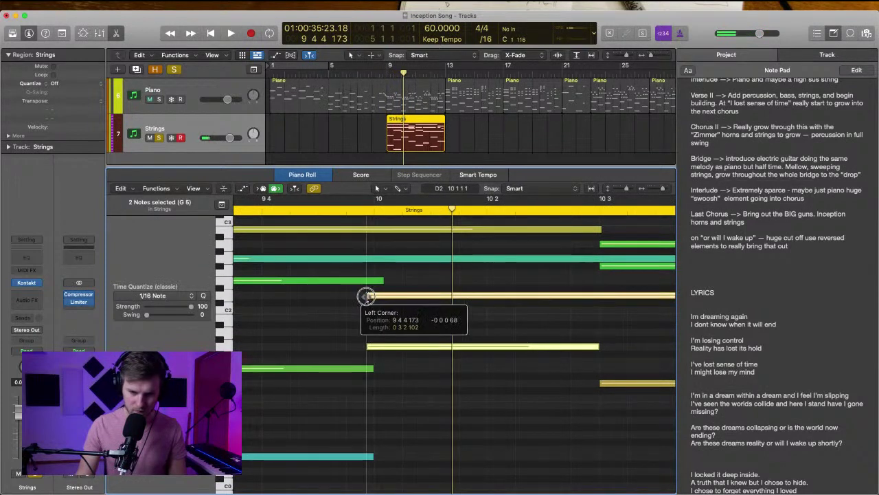
pyautogui.click(389, 319)
pyautogui.hscroll(4, 389, 319)
pyautogui.scroll(2, 390, 320)
pyautogui.moveTo(485, 424); pyautogui.dragTo(481, 423)
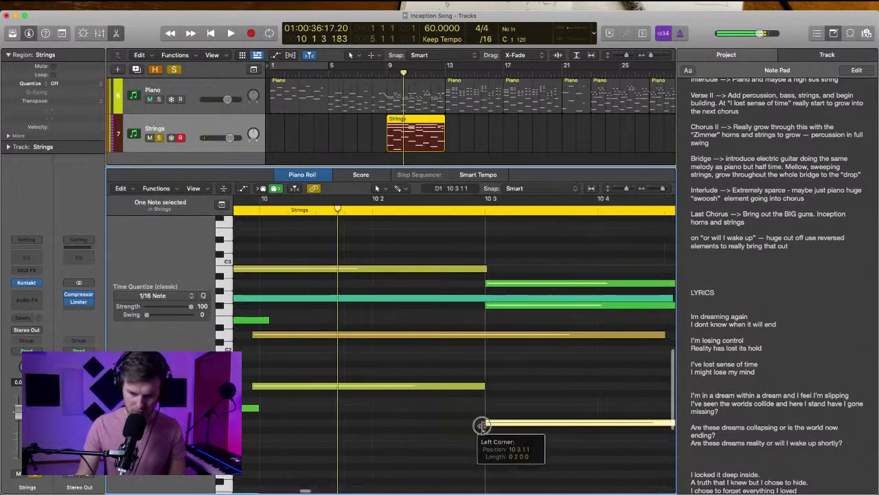
# Extend the starts of the A2 and F#2 notes at bar 10 beat 3 slightly earlier and lengthen the G2 note to nearly bar 11 beat 3
pyautogui.hscroll(3, 488, 412)
pyautogui.click(410, 309)
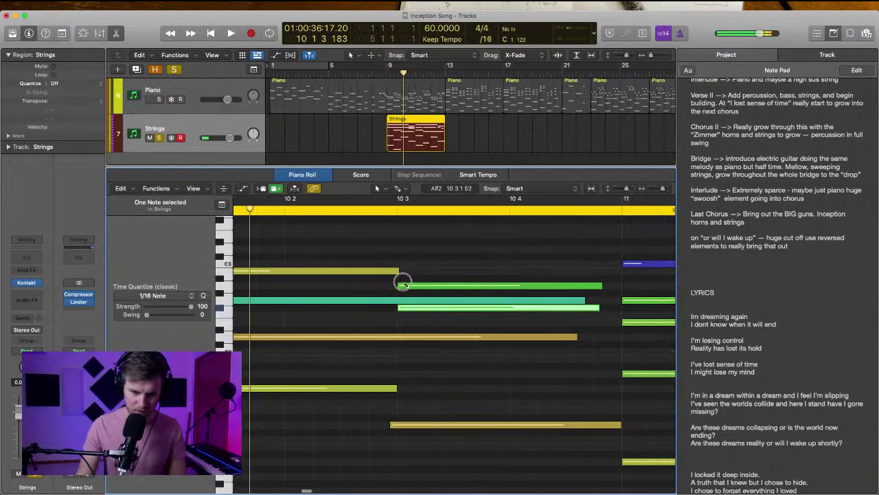
pyautogui.doubleClick(403, 279)
pyautogui.press('super+z')
pyautogui.click(404, 286)
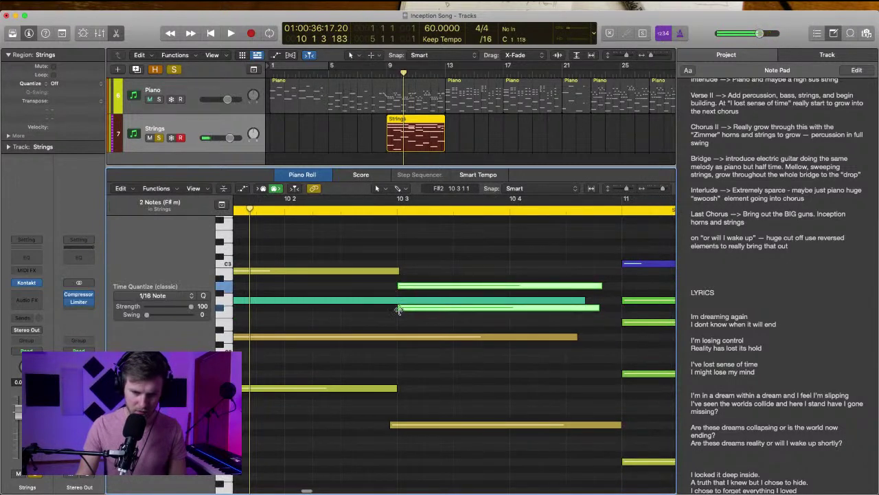
pyautogui.moveTo(398, 310); pyautogui.dragTo(612, 300)
# Lengthen the F#2 note to nearly bar 11 and start the C3, E2, A1 and A0 notes at bar 11 slightly earlier
pyautogui.hscroll(4, 375, 301)
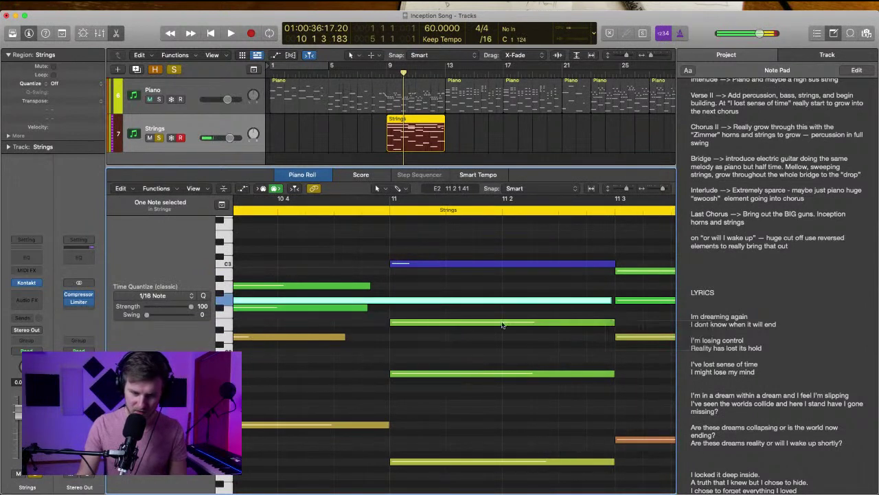
pyautogui.moveTo(366, 307); pyautogui.dragTo(384, 307)
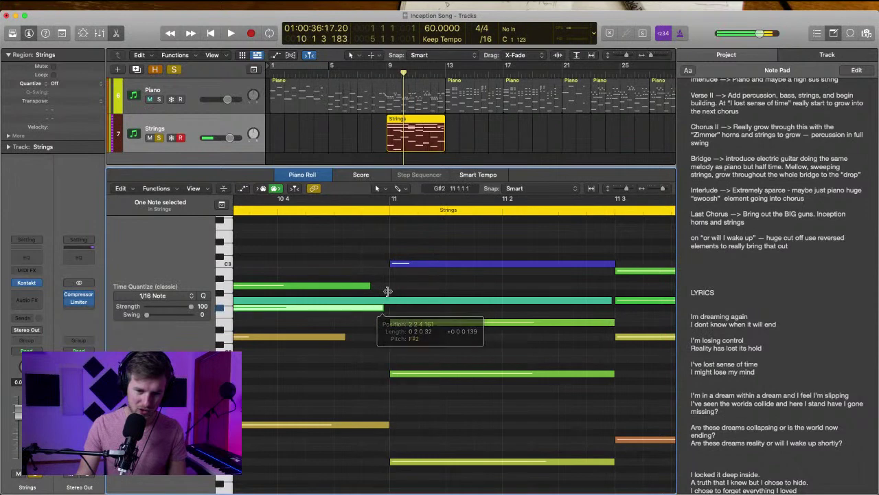
pyautogui.moveTo(391, 263); pyautogui.dragTo(381, 263)
pyautogui.moveTo(395, 327); pyautogui.dragTo(386, 321)
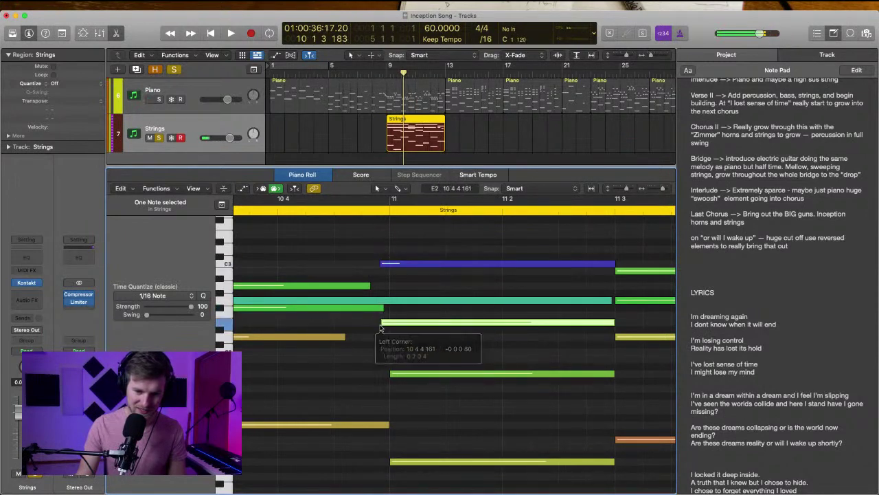
pyautogui.moveTo(388, 376); pyautogui.dragTo(385, 379)
pyautogui.scroll(-2, 384, 431)
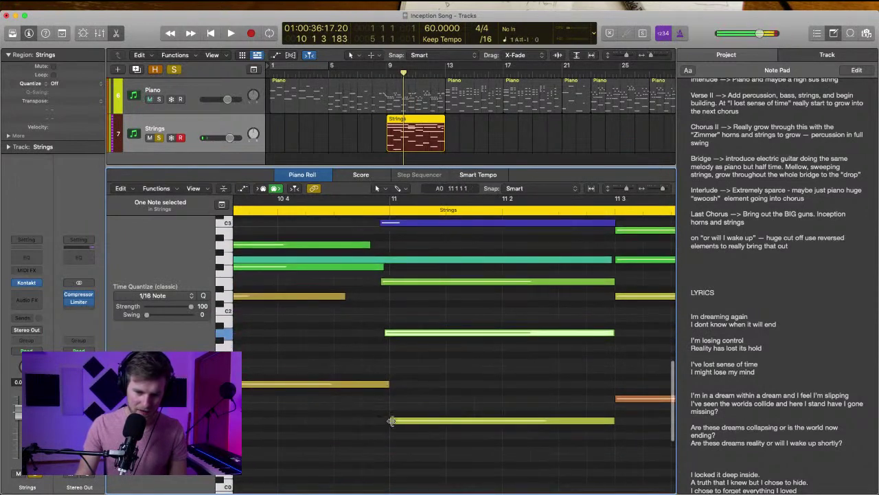
pyautogui.moveTo(391, 421); pyautogui.dragTo(383, 421)
# Lengthen the D2 note in bar 10 to just before bar 11
pyautogui.hscroll(-3, 401, 282)
pyautogui.moveTo(422, 299); pyautogui.dragTo(461, 297)
pyautogui.hscroll(10, 369, 383)
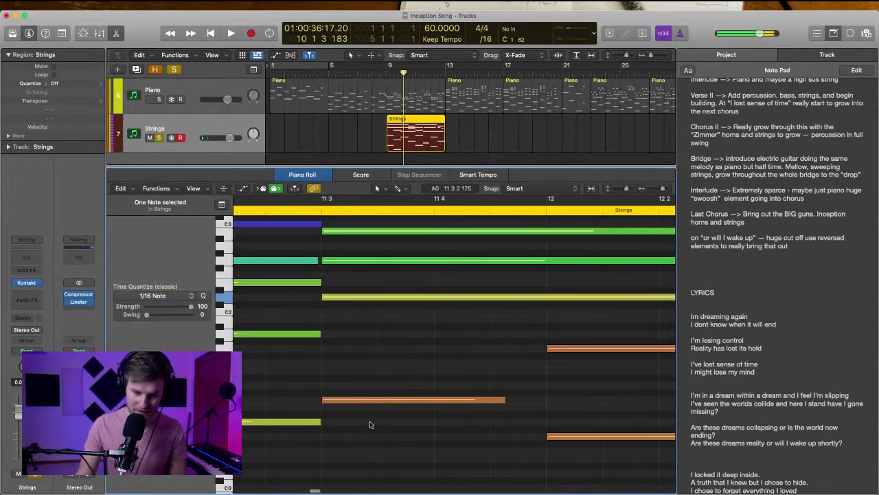
# Extend the starts of the B2, G2, D2 and C1 notes at bar 11 beat 3 slightly earlier
pyautogui.moveTo(370, 424); pyautogui.dragTo(341, 195)
pyautogui.scroll(-6, 330, 330)
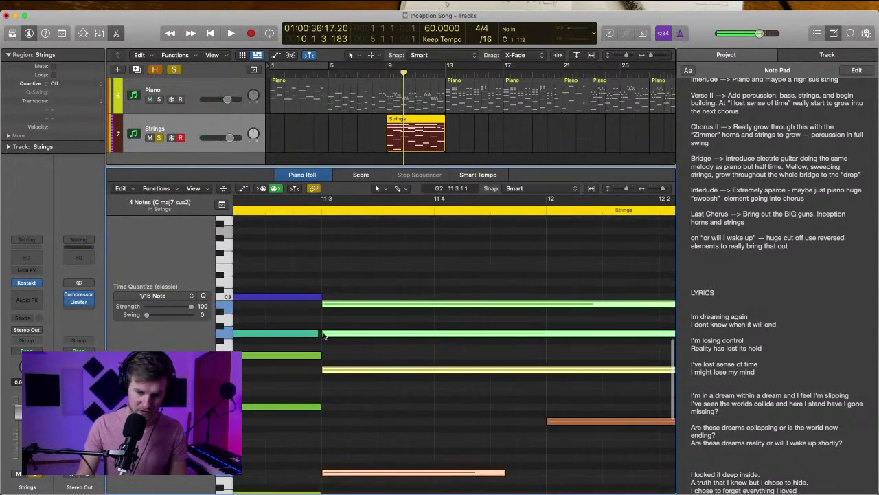
pyautogui.moveTo(323, 334); pyautogui.dragTo(318, 333)
pyautogui.click(312, 320)
pyautogui.hscroll(-3, 313, 289)
pyautogui.scroll(-2, 313, 289)
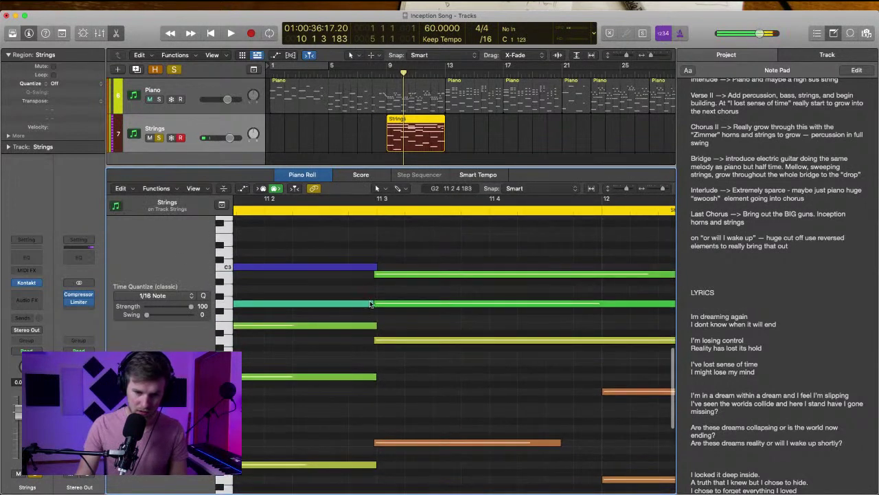
# Replace the separate G2 note at bar 11 beat 3 by lengthening the held G2 note to just before bar 12 beat 3
pyautogui.press('super+Left')
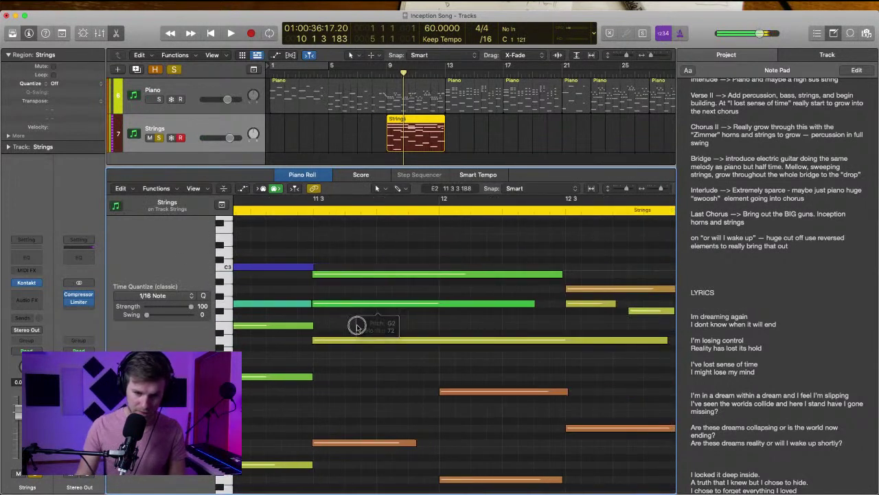
pyautogui.click(351, 306)
pyautogui.hscroll(-2, 350, 306)
pyautogui.moveTo(350, 306); pyautogui.dragTo(598, 318)
# Play back the Strings part from bar 9 to bar 11, following the notes in the piano roll
pyautogui.hscroll(-8, 598, 318)
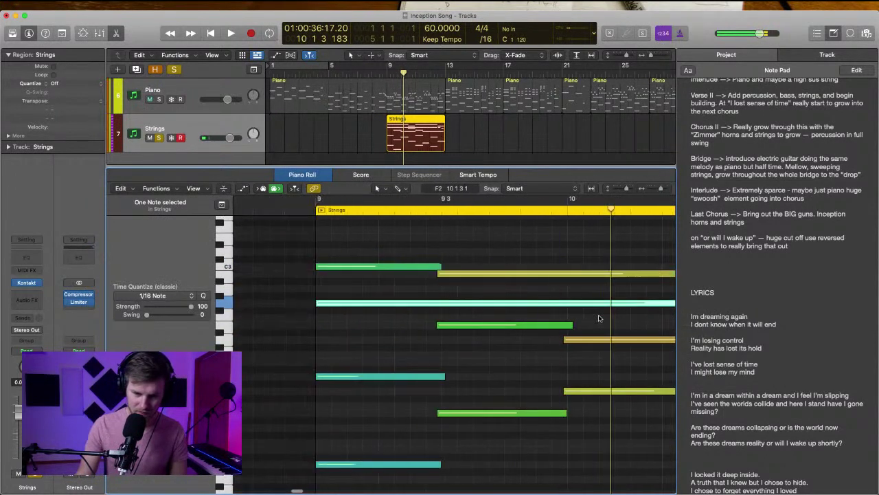
pyautogui.click(307, 209)
pyautogui.press('space')
pyautogui.click(392, 251)
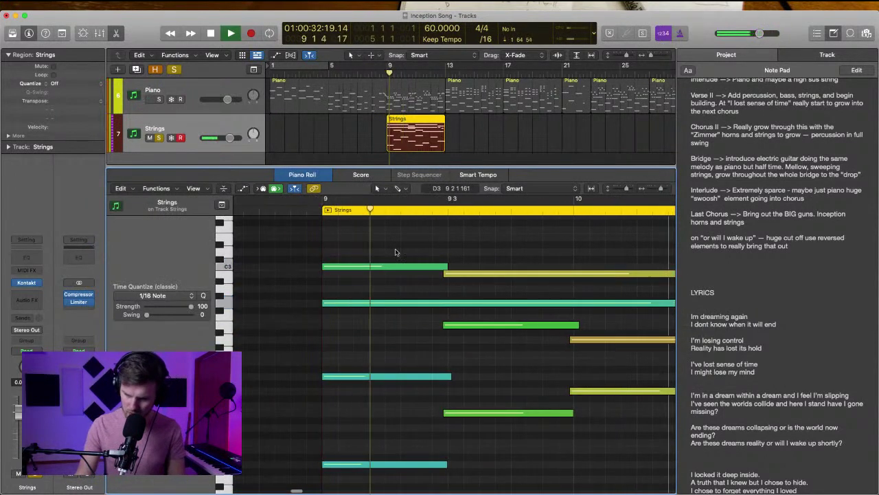
pyautogui.hscroll(2, 396, 252)
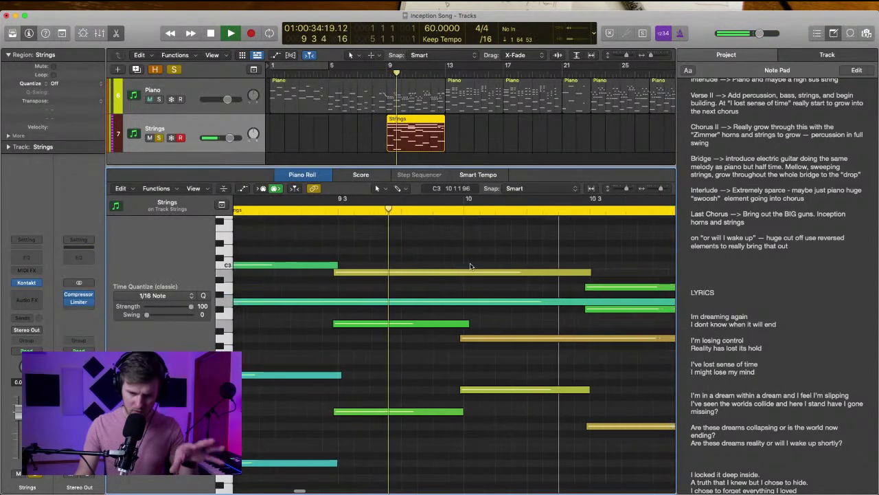
pyautogui.hscroll(2, 472, 267)
pyautogui.scroll(-1, 472, 267)
pyautogui.hscroll(5, 472, 267)
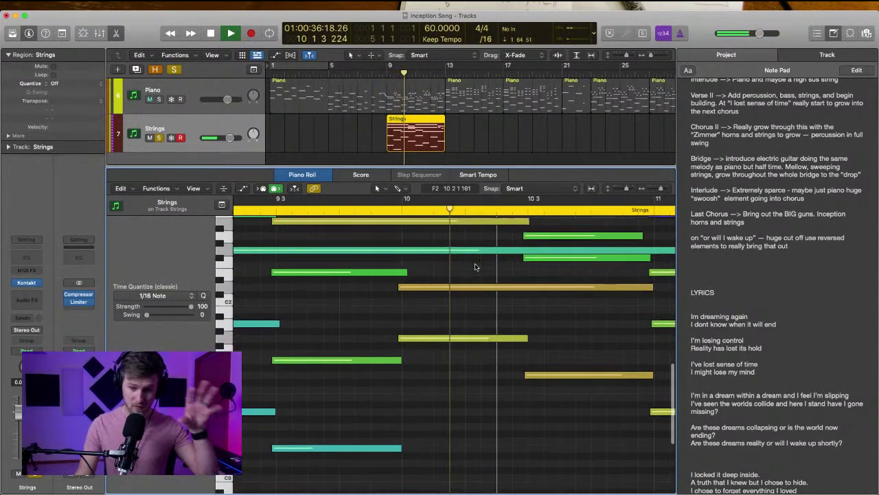
pyautogui.scroll(-1, 469, 270)
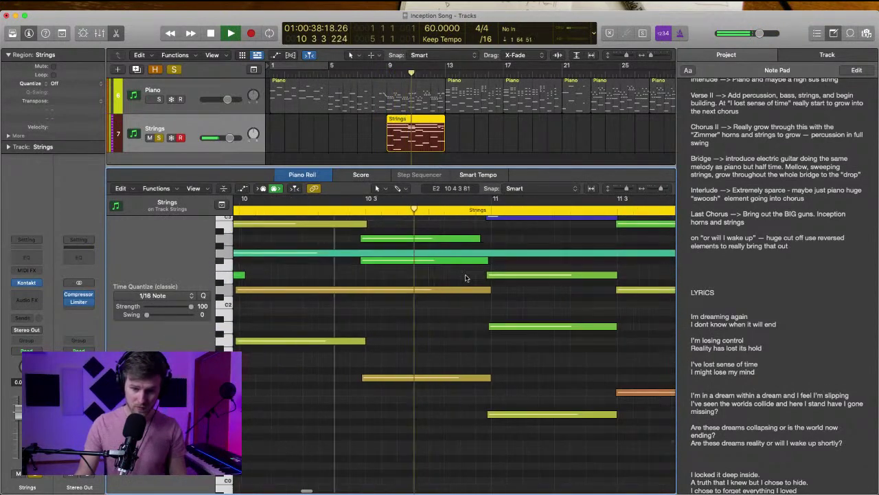
pyautogui.hscroll(2, 468, 275)
pyautogui.scroll(2, 468, 276)
pyautogui.press('space')
# Lengthen the A2 note at bar 10 beat 3 to bar 11 and the held G2 note to nearly bar 12 beat 4
pyautogui.moveTo(480, 277); pyautogui.dragTo(492, 276)
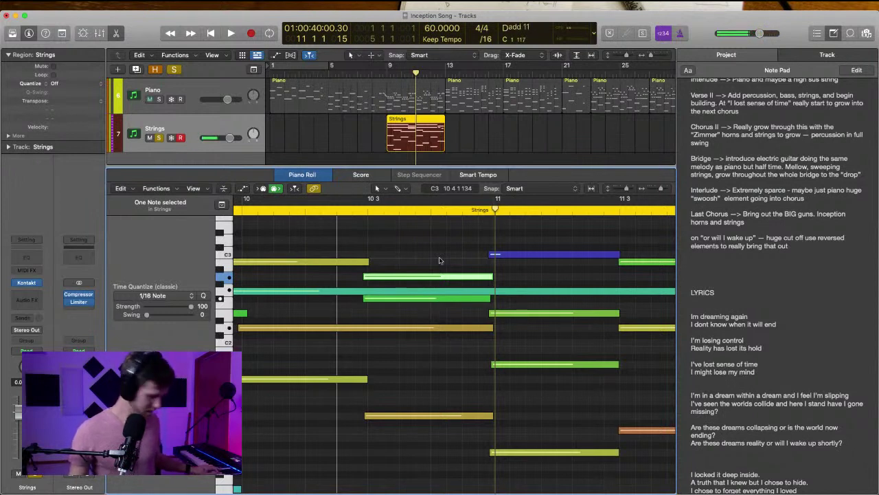
pyautogui.click(428, 347)
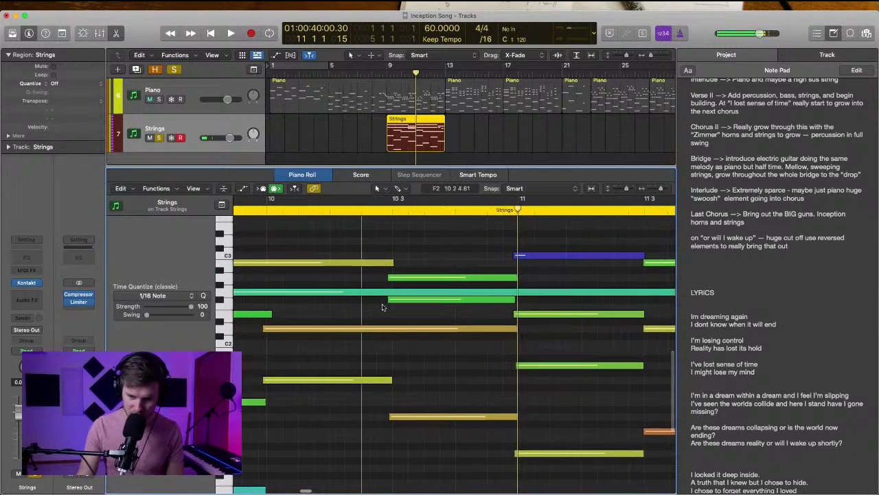
pyautogui.hscroll(5, 384, 308)
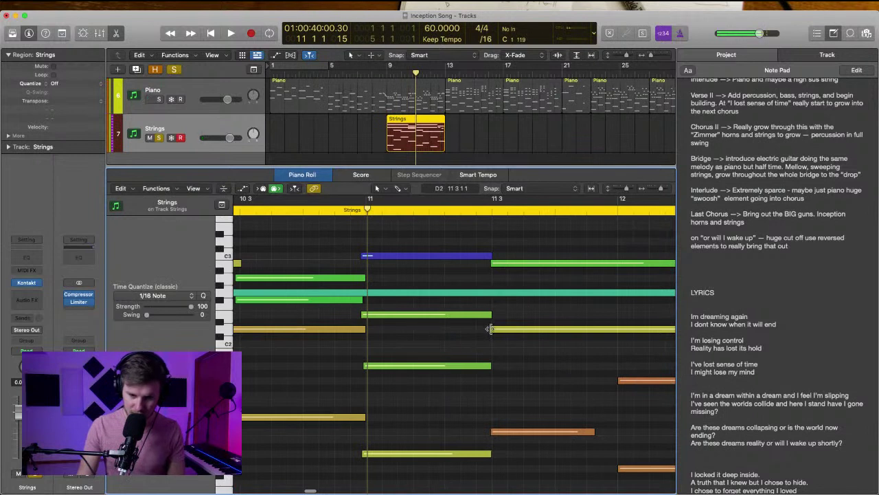
pyautogui.hscroll(8, 489, 328)
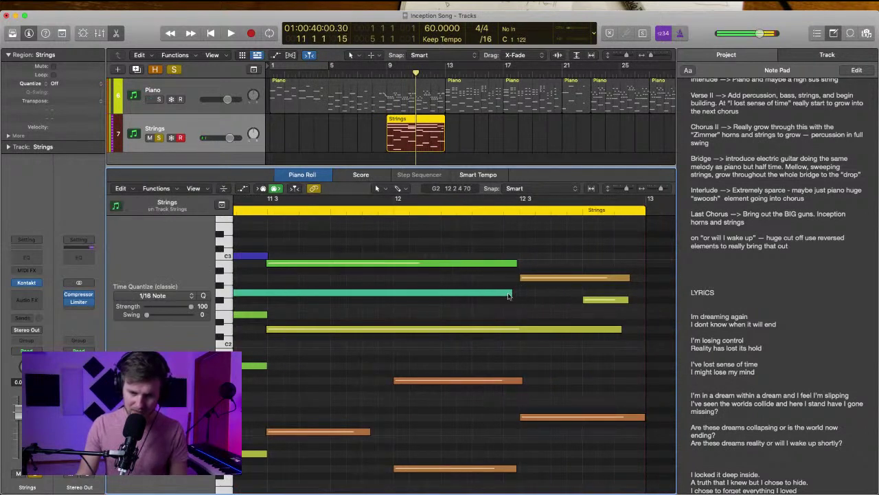
pyautogui.moveTo(509, 295); pyautogui.dragTo(574, 300)
# Extend the start of the A2 note at bar 12 beat 3 slightly earlier
pyautogui.moveTo(520, 278); pyautogui.dragTo(516, 278)
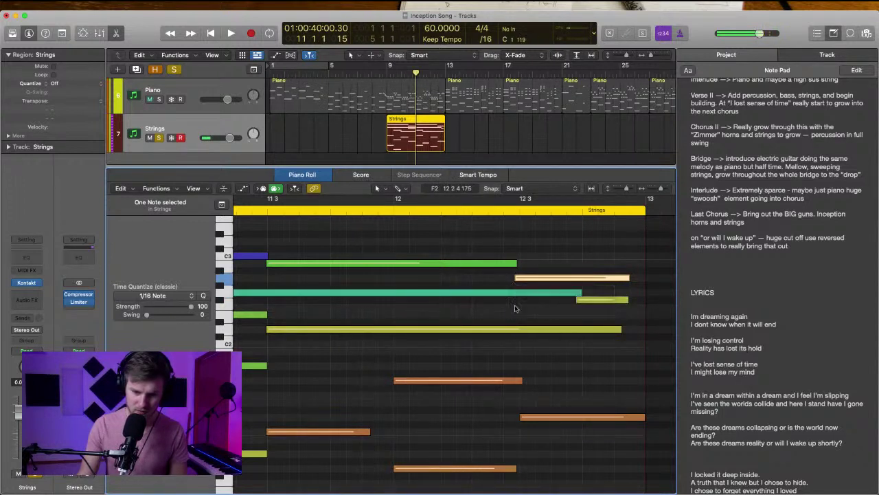
pyautogui.scroll(-2, 515, 309)
pyautogui.click(515, 413)
# Extend the starts of the G1, G0 and D1 notes in bar 12 slightly earlier and lengthen the C1 note to bar 12
pyautogui.hscroll(-4, 515, 413)
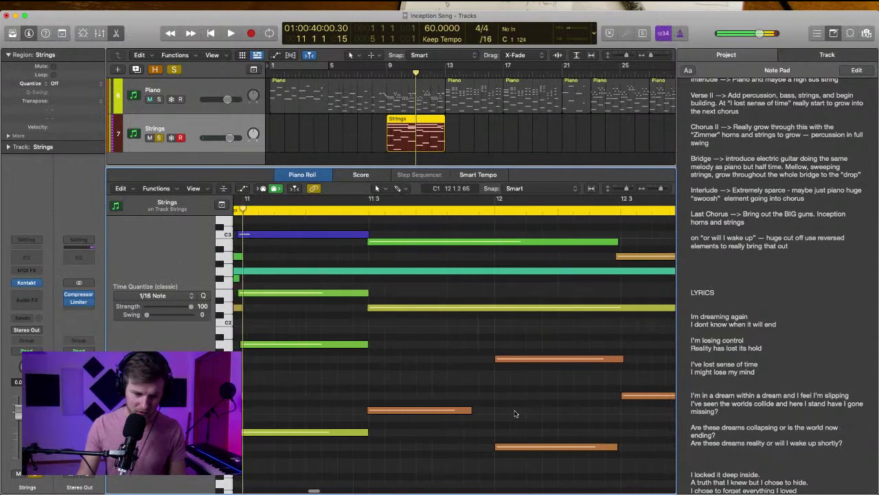
pyautogui.scroll(-1, 515, 413)
pyautogui.moveTo(502, 318); pyautogui.dragTo(584, 437)
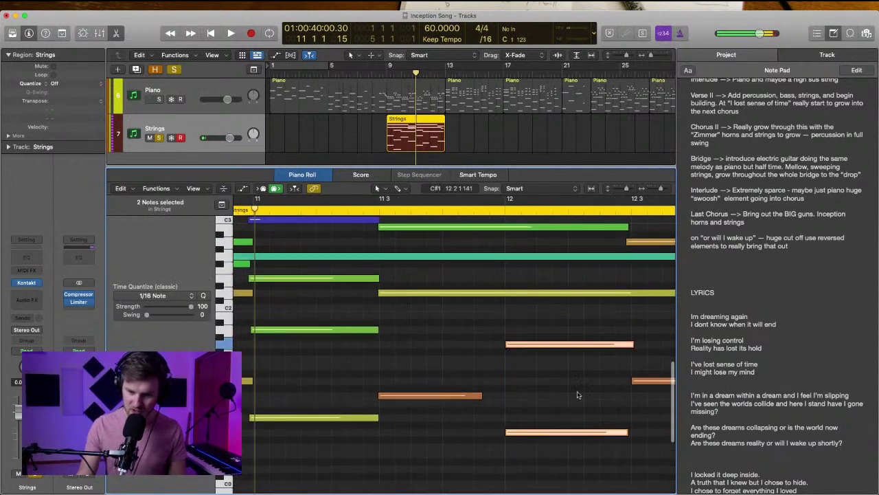
pyautogui.moveTo(558, 318); pyautogui.dragTo(635, 433)
pyautogui.moveTo(633, 383); pyautogui.dragTo(629, 383)
pyautogui.click(568, 383)
pyautogui.moveTo(481, 395); pyautogui.dragTo(505, 395)
pyautogui.click(474, 379)
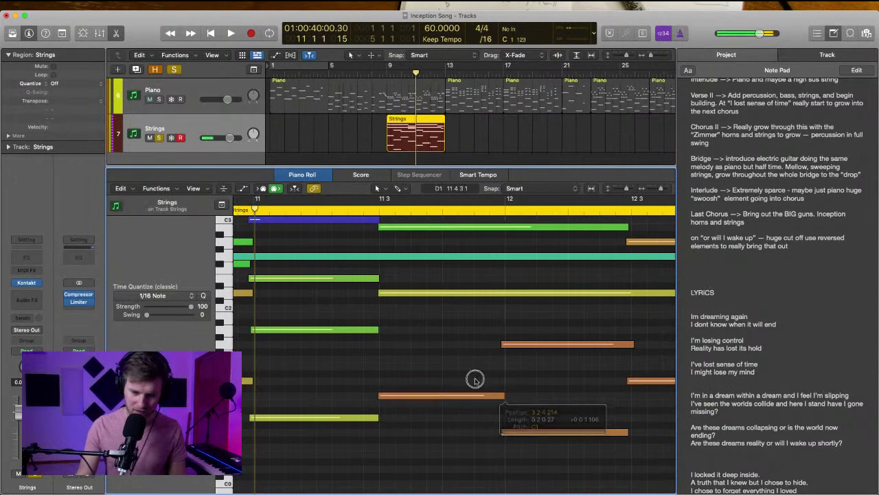
# Play back the Strings part from the start of bar 9 into bar 10
pyautogui.hscroll(-4, 479, 385)
pyautogui.hscroll(-10, 480, 386)
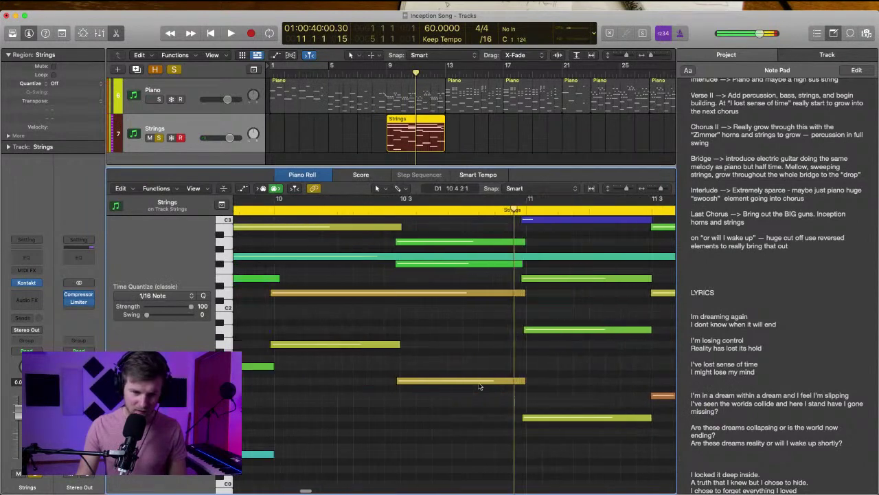
pyautogui.scroll(3, 457, 385)
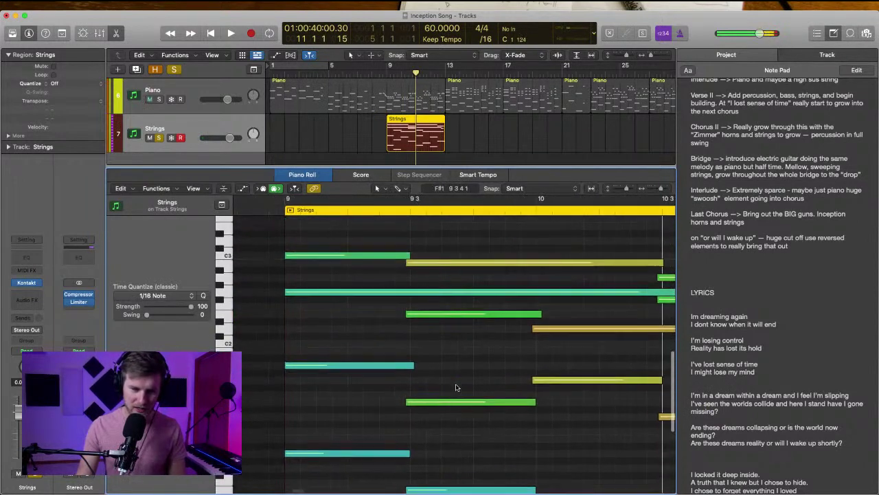
pyautogui.click(387, 71)
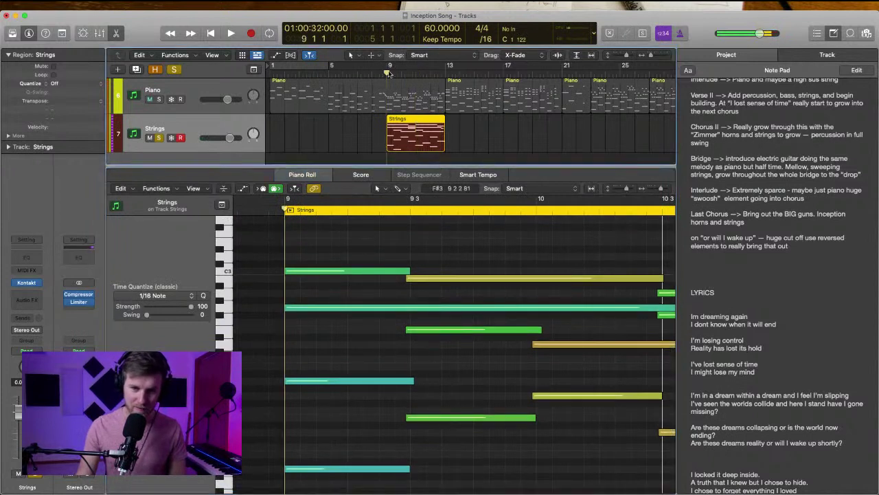
pyautogui.click(406, 240)
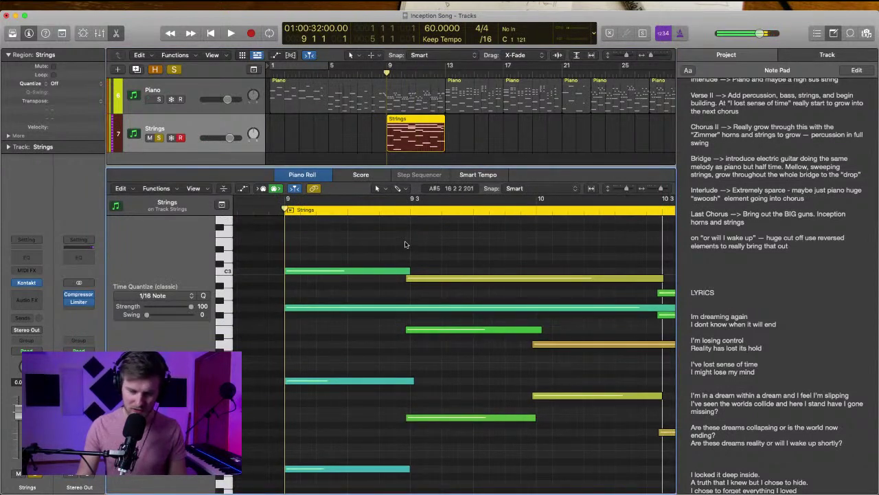
pyautogui.press('space')
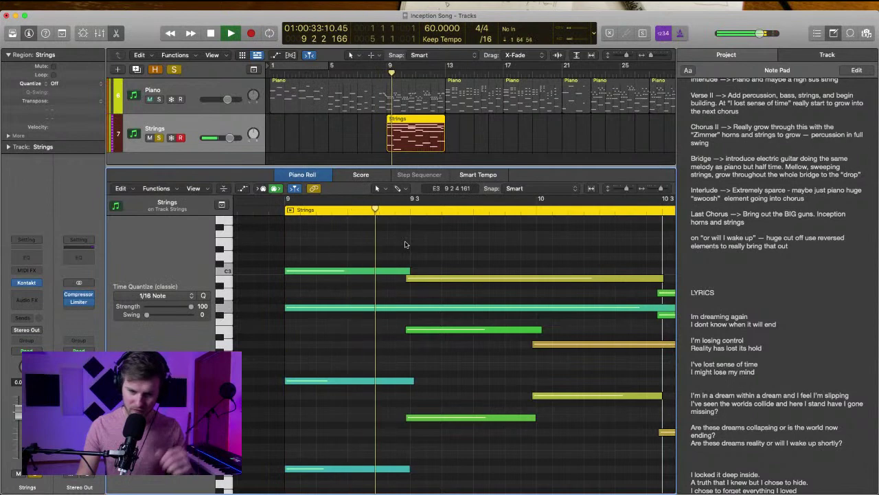
pyautogui.scroll(-5, 430, 248)
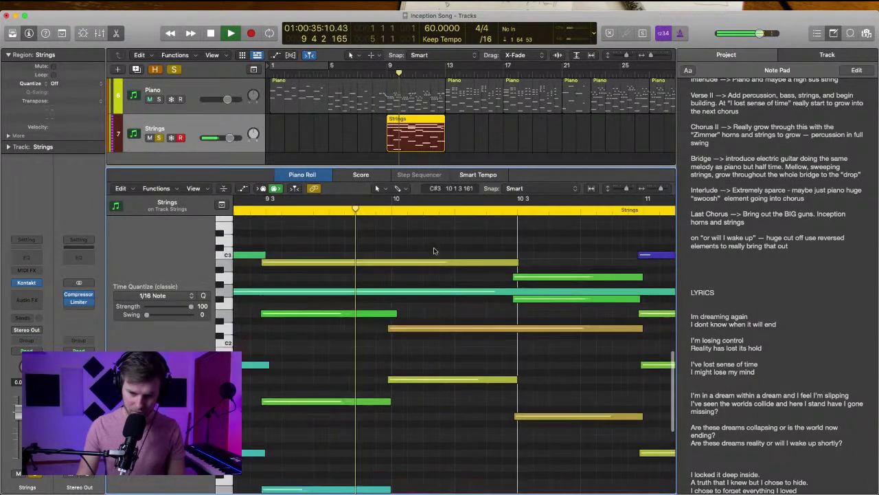
pyautogui.scroll(-1, 434, 251)
pyautogui.press('space')
# Raise the F#0 note at bar 10 to G0 and shift it slightly earlier to line up with the G1 note
pyautogui.click(389, 411)
pyautogui.keyDown('super'); pyautogui.click(402, 396); pyautogui.keyUp('super')
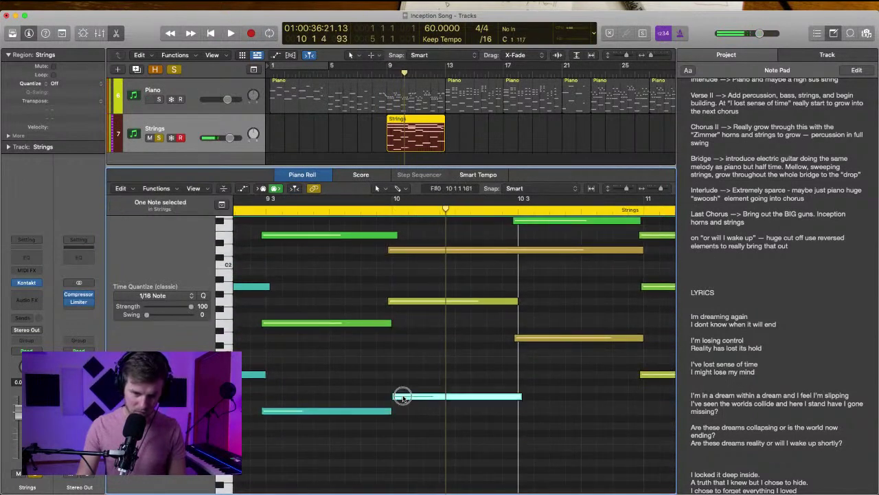
pyautogui.moveTo(414, 397); pyautogui.dragTo(410, 389)
# Play back the Strings part from bar 10 to about bar 11 beat 4
pyautogui.press('space')
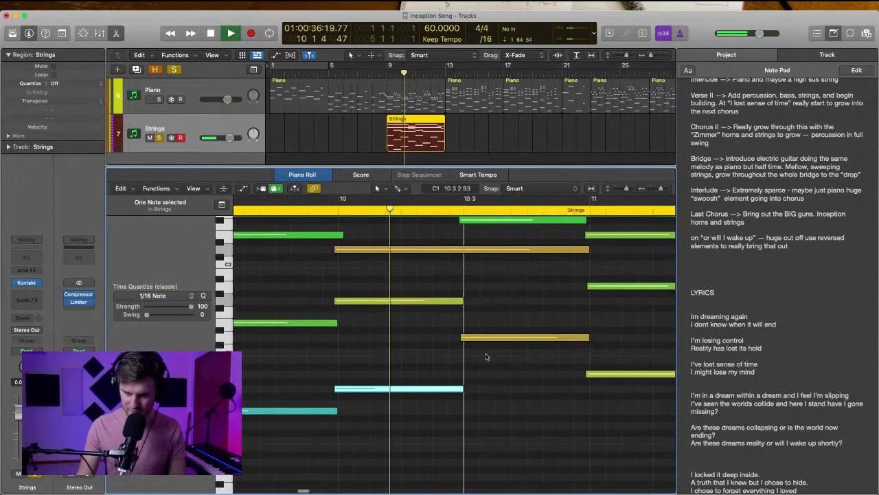
pyautogui.scroll(3, 482, 357)
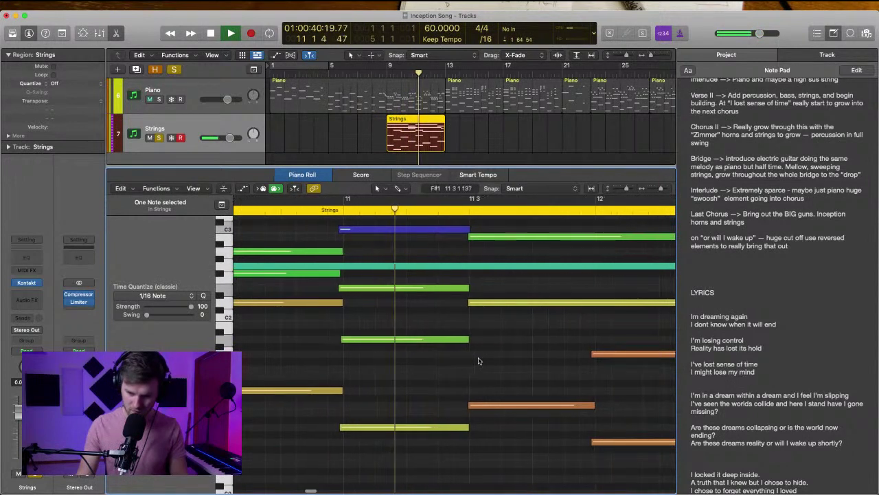
pyautogui.press('space')
# Extend the starts of the C1, B2 and D2 notes slightly further ahead of bar 11 beat 3
pyautogui.click(465, 405)
pyautogui.moveTo(465, 405); pyautogui.dragTo(463, 405)
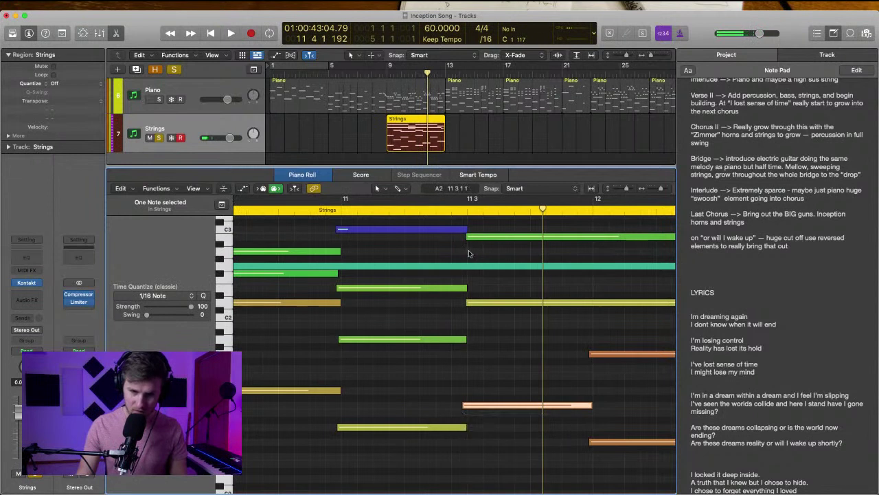
pyautogui.moveTo(465, 237); pyautogui.dragTo(462, 237)
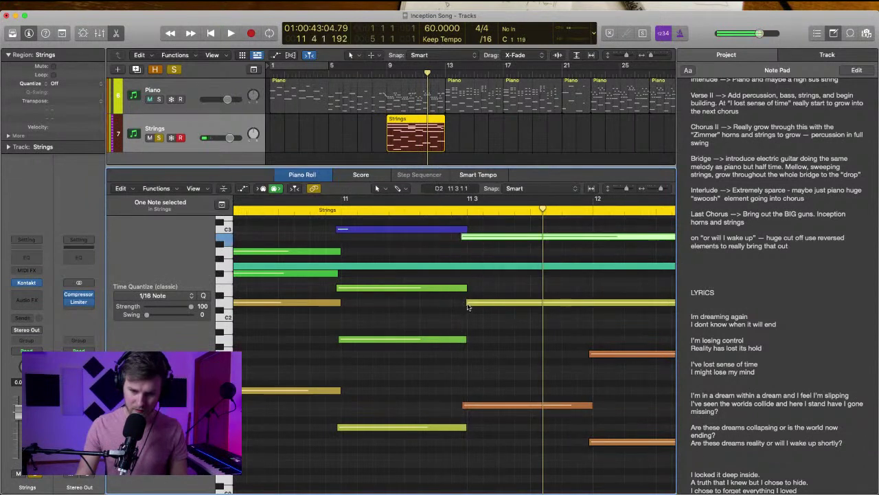
pyautogui.moveTo(466, 302); pyautogui.dragTo(461, 309)
pyautogui.click(447, 301)
pyautogui.hscroll(3, 447, 317)
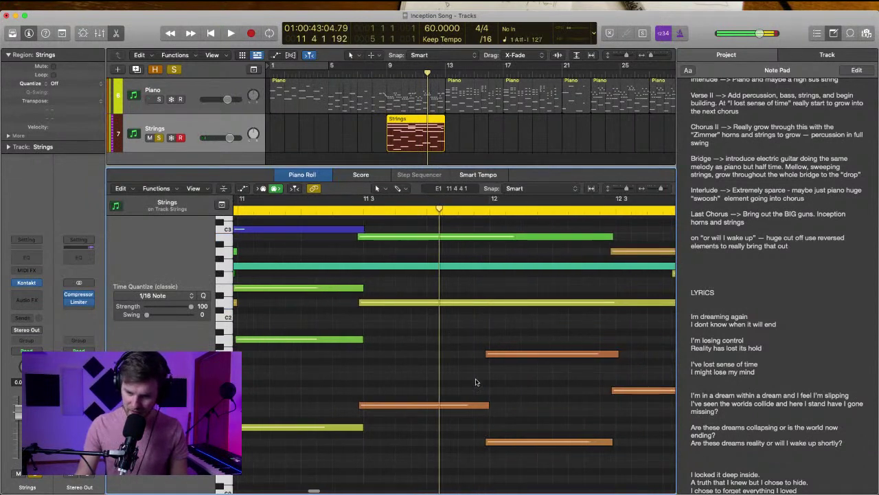
# Start playback from bar 8 beat 3 to hear the edited Strings part
pyautogui.hscroll(4, 475, 382)
pyautogui.scroll(1, 475, 382)
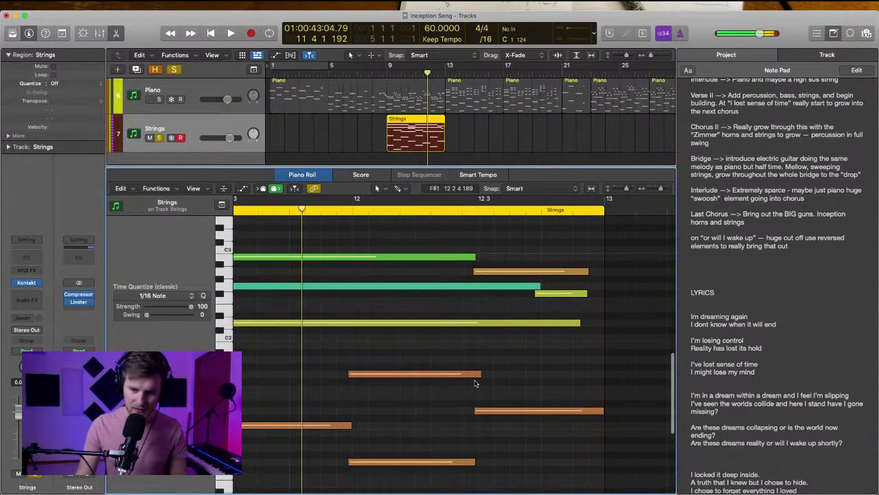
pyautogui.hscroll(-6, 475, 382)
pyautogui.click(381, 72)
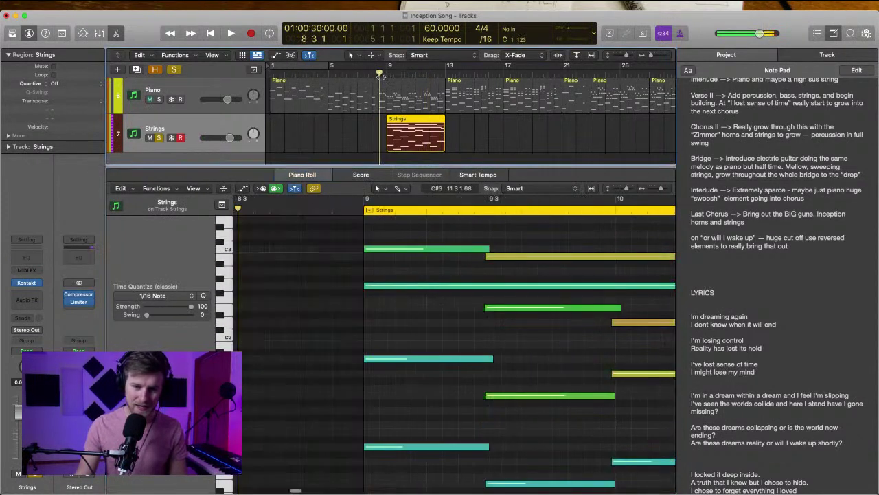
pyautogui.press('space')
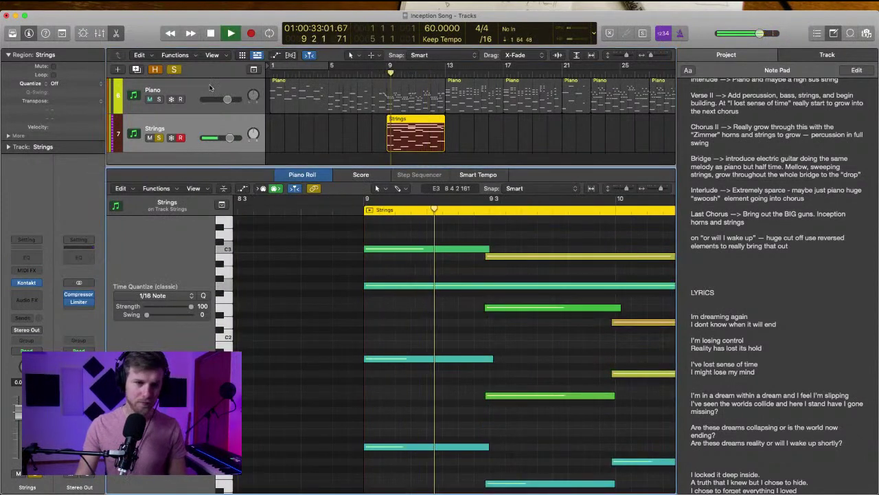
# Close the piano roll and solo the Piano track alongside Strings, listening to them together until bar 13
pyautogui.press('e')
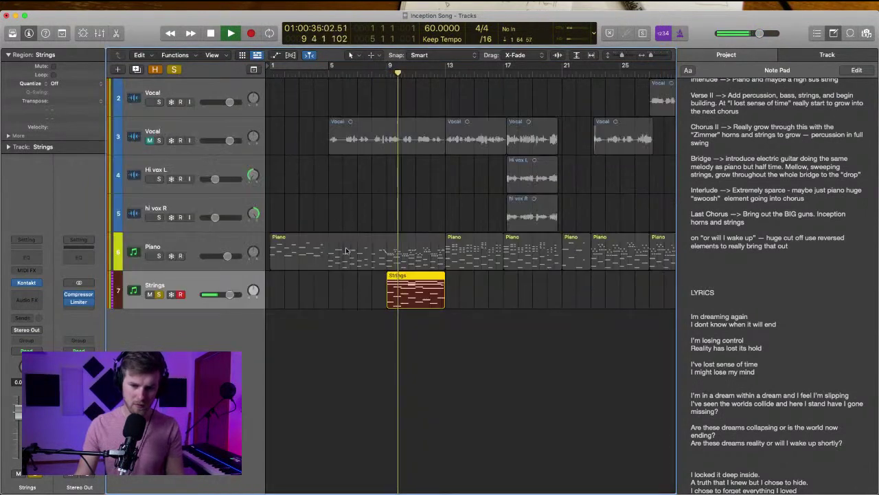
pyautogui.click(158, 255)
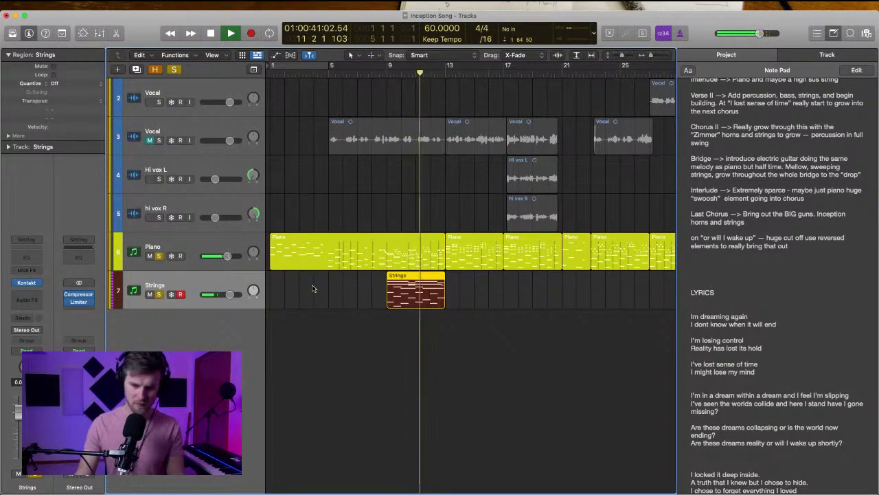
pyautogui.click(313, 289)
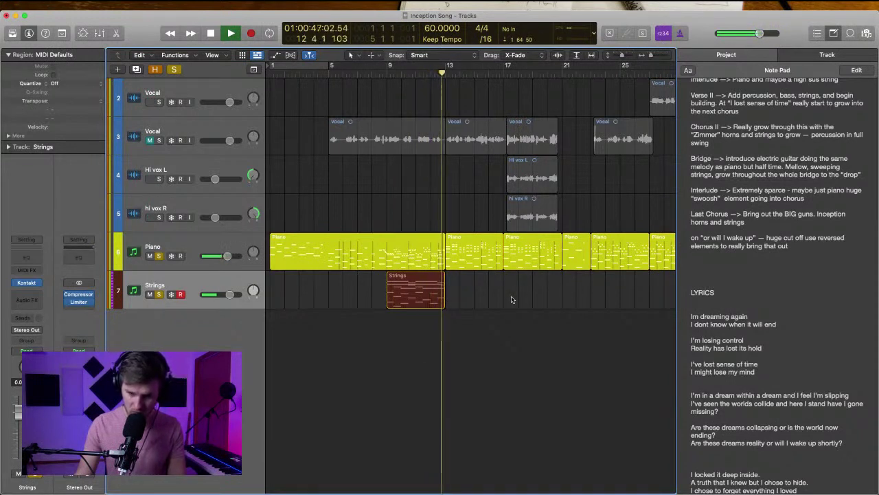
pyautogui.press('space')
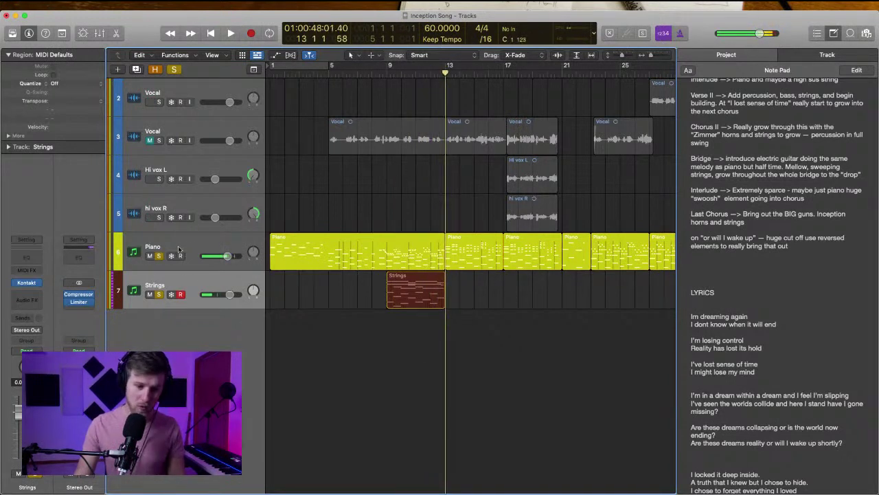
# Clear all solos, unmute the lead Vocal track and listen to it with the Piano and Strings until about bar 10 beat 3
pyautogui.click(174, 69)
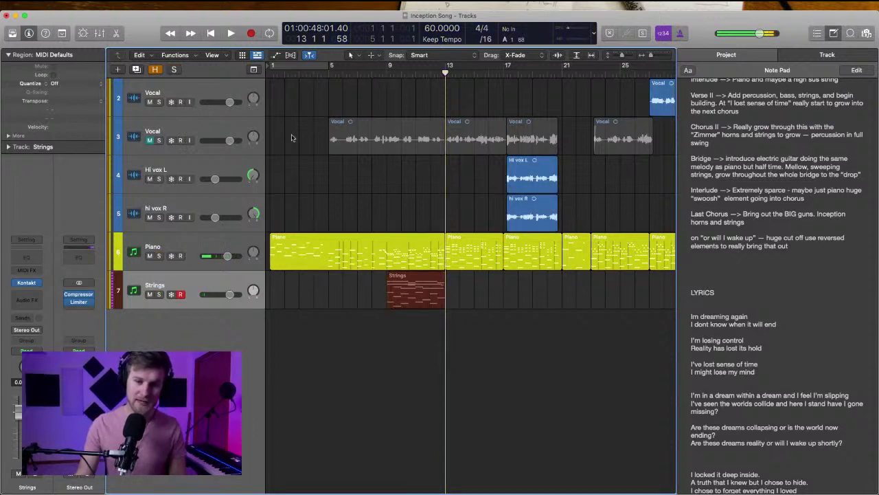
pyautogui.click(150, 140)
pyautogui.press('space')
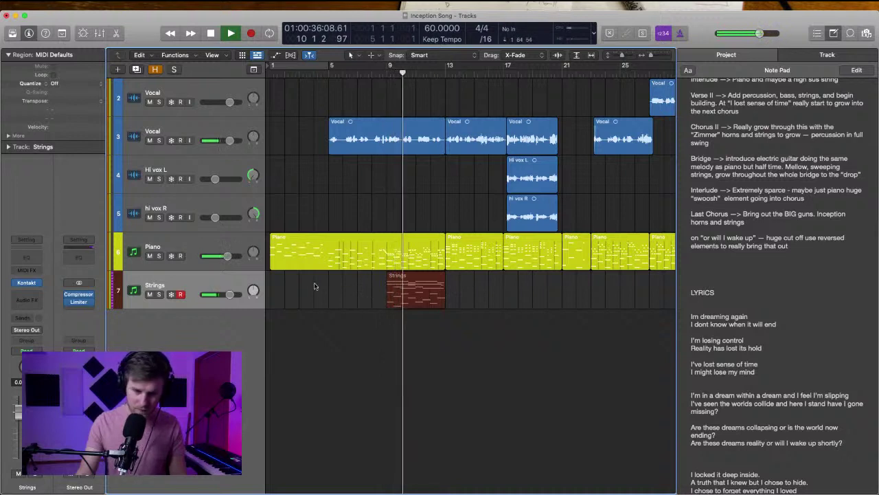
pyautogui.click(235, 292)
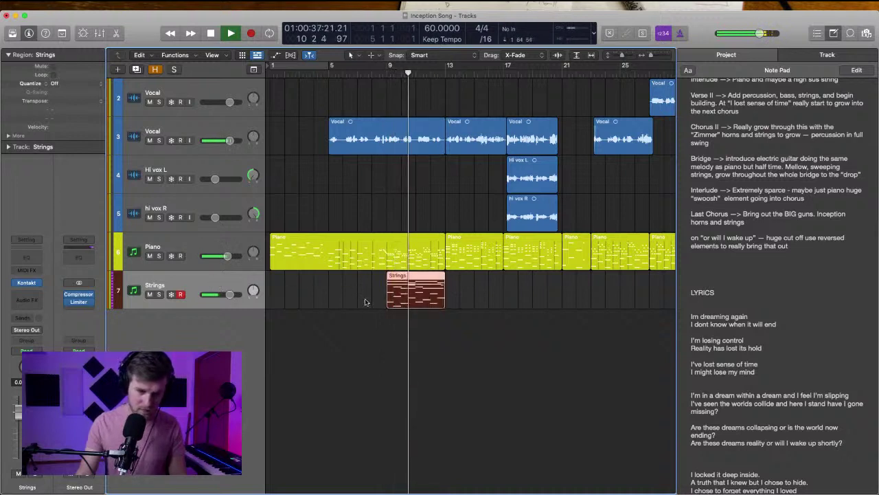
pyautogui.press('space')
# Open the Strings region in the piano roll and display its Modulation automation from bar 9
pyautogui.doubleClick(412, 300)
pyautogui.click(242, 189)
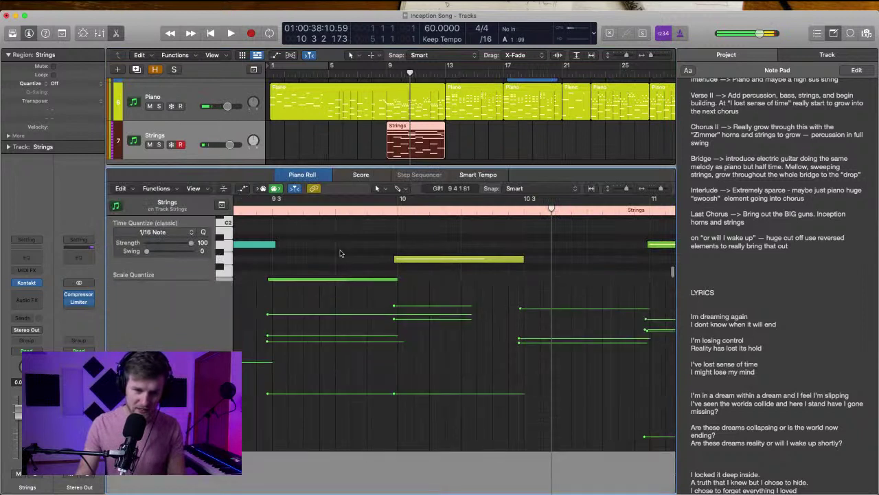
pyautogui.click(213, 399)
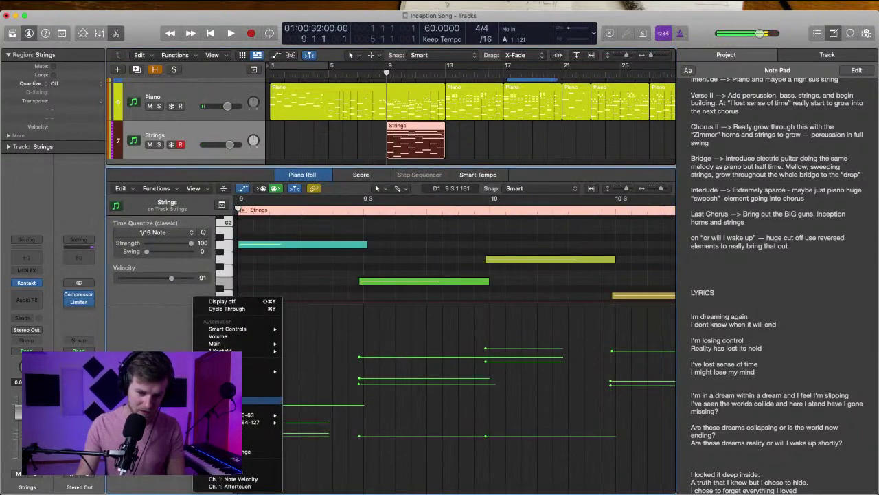
pyautogui.click(244, 392)
pyautogui.hscroll(-2, 323, 416)
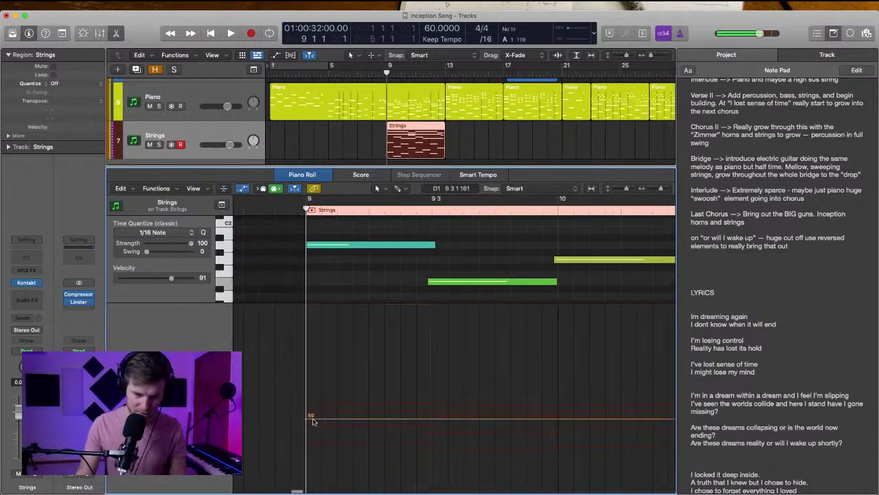
# Solo the Strings track and lower its modulation level to 26 from bar 9 while listening to the first chord
pyautogui.moveTo(313, 420); pyautogui.dragTo(314, 423)
pyautogui.press('s')
pyautogui.press('space')
pyautogui.moveTo(411, 423); pyautogui.dragTo(414, 458)
pyautogui.press('space')
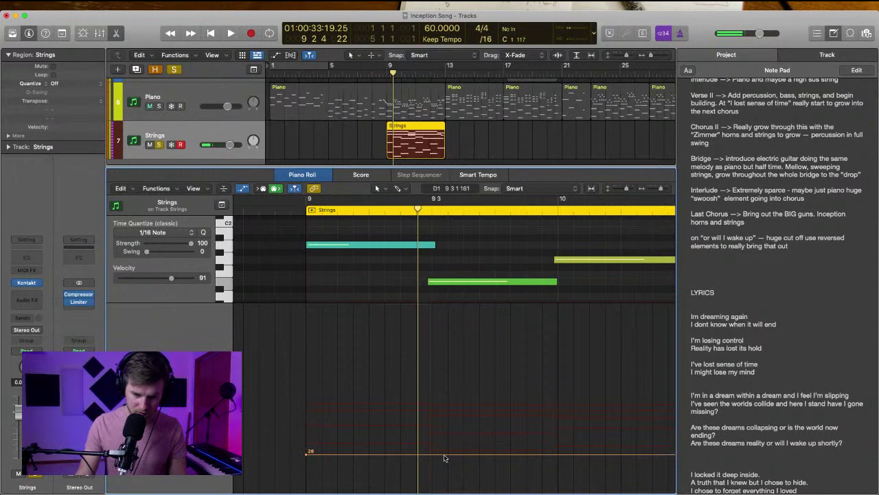
# Add modulation points at 26 every two beats from bar 9 beat 3 through bar 12 beat 3
pyautogui.hscroll(2, 451, 460)
pyautogui.hscroll(2, 484, 458)
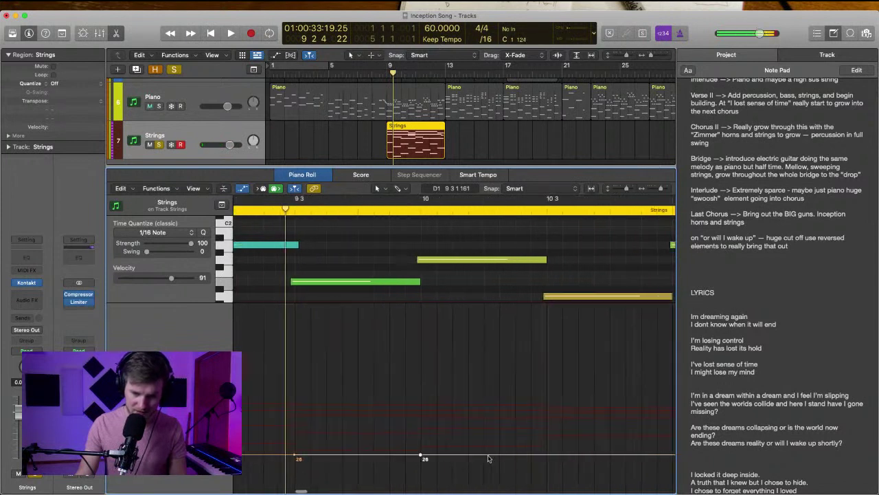
pyautogui.hscroll(5, 527, 458)
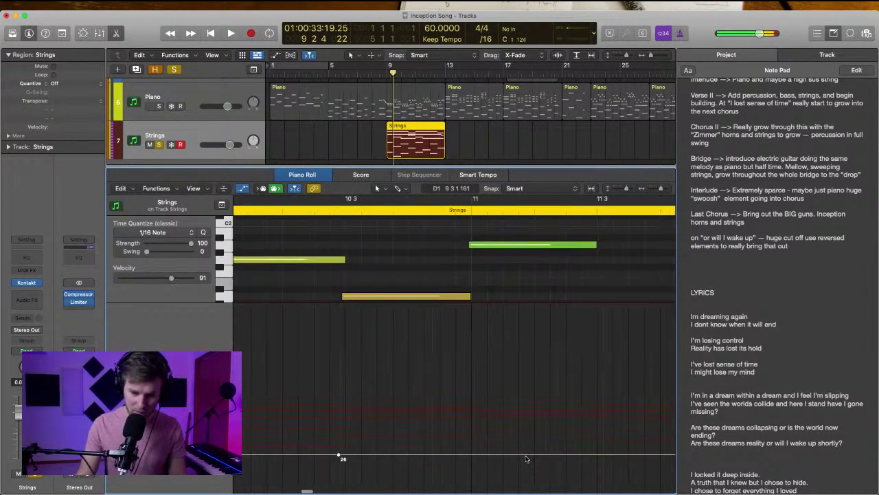
pyautogui.hscroll(2, 535, 453)
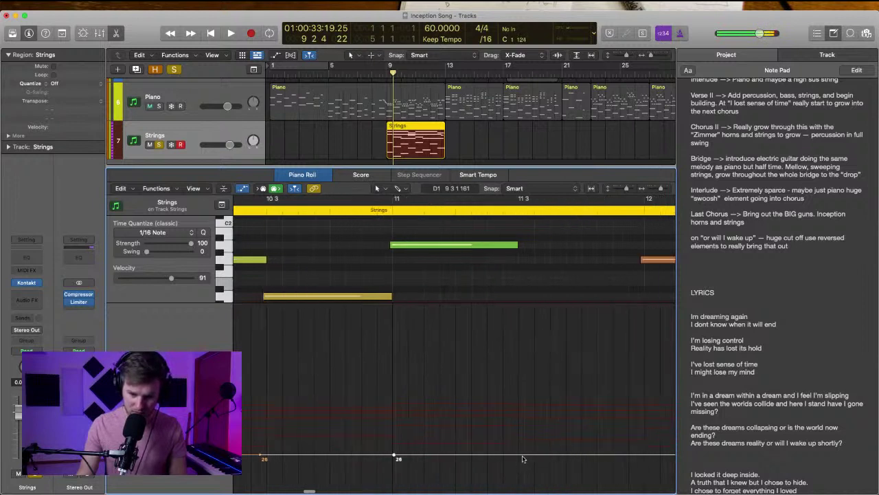
pyautogui.hscroll(2, 522, 458)
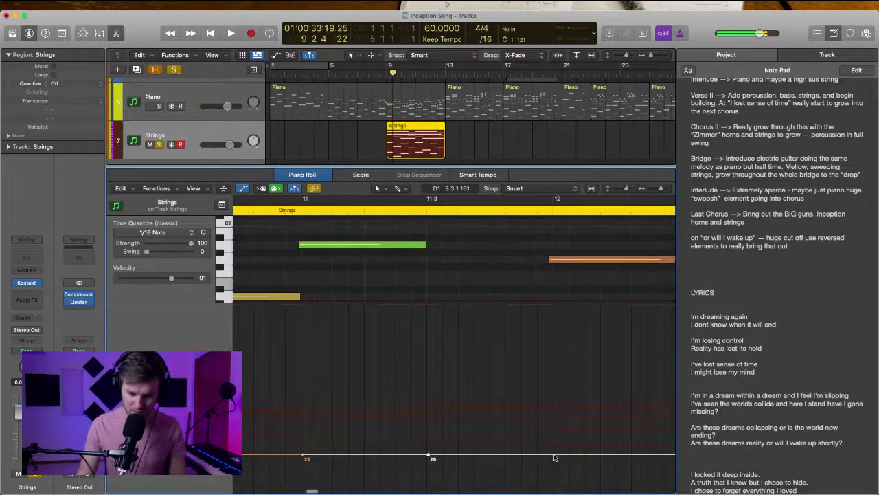
pyautogui.hscroll(3, 536, 459)
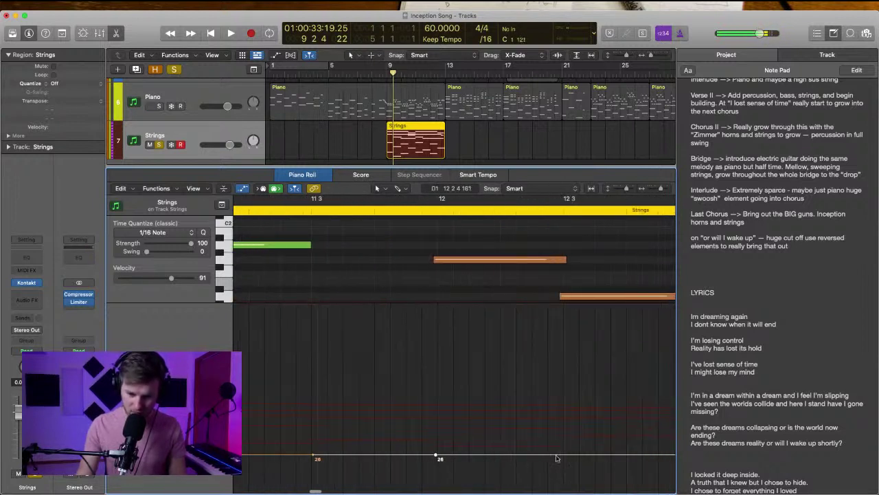
pyautogui.hscroll(4, 566, 457)
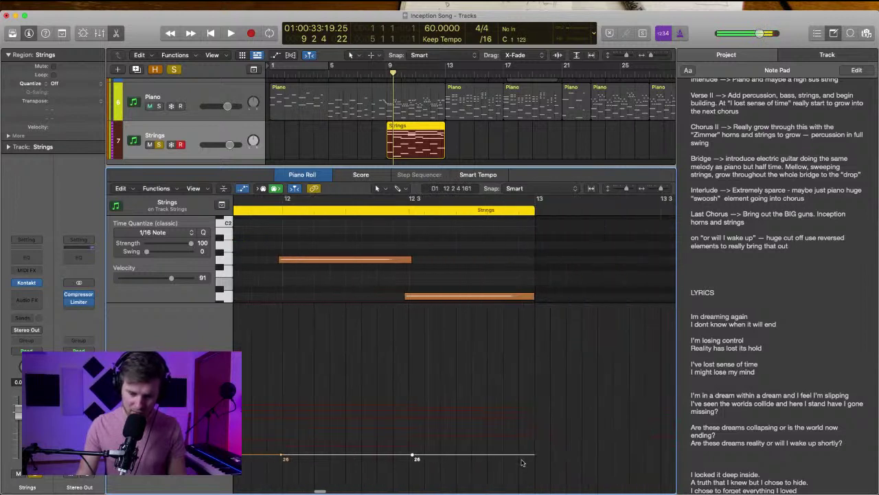
# Raise the modulation points at bar 9 beat 3 to 41 and at bar 10 beat 3 to 39
pyautogui.hscroll(-15, 521, 462)
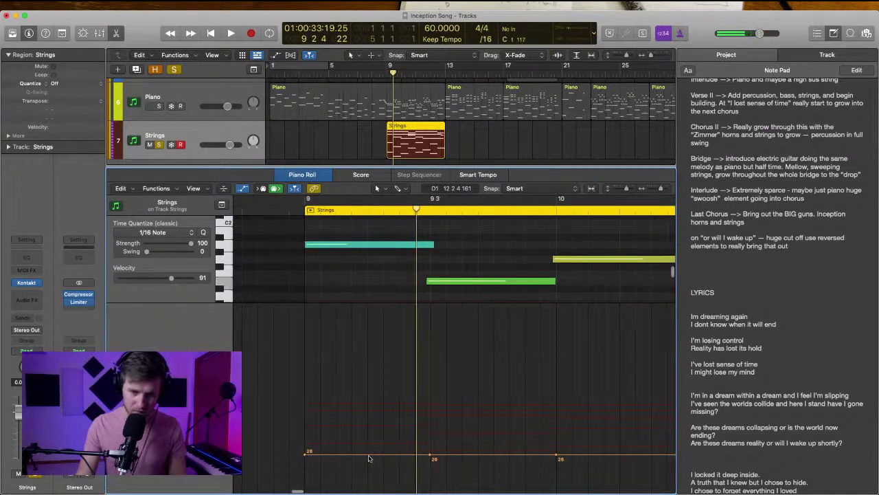
pyautogui.hscroll(12, 465, 426)
pyautogui.scroll(-5, 466, 427)
pyautogui.hscroll(-4, 466, 426)
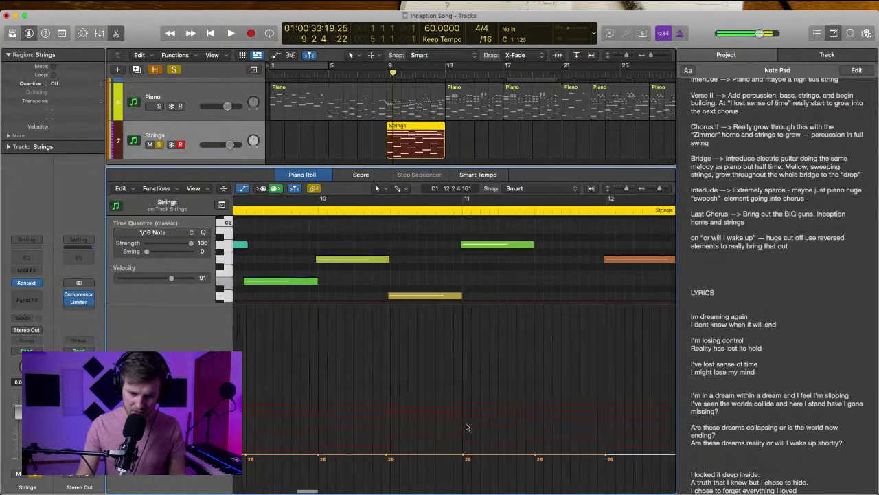
pyautogui.hscroll(-4, 465, 427)
pyautogui.moveTo(358, 455); pyautogui.dragTo(360, 446)
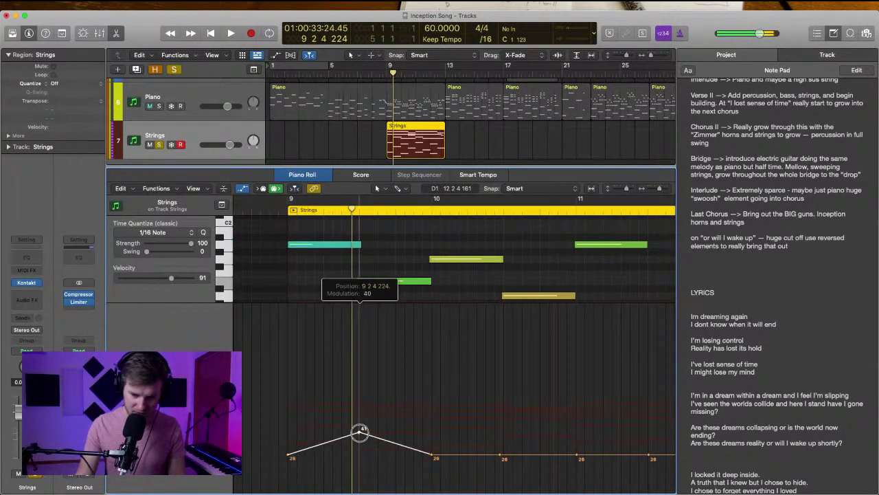
pyautogui.moveTo(500, 455); pyautogui.dragTo(539, 435)
# Raise the modulation point at bar 12 beat 3 to 42 and taper it to a lower point just before bar 13
pyautogui.hscroll(4, 503, 443)
pyautogui.hscroll(5, 539, 439)
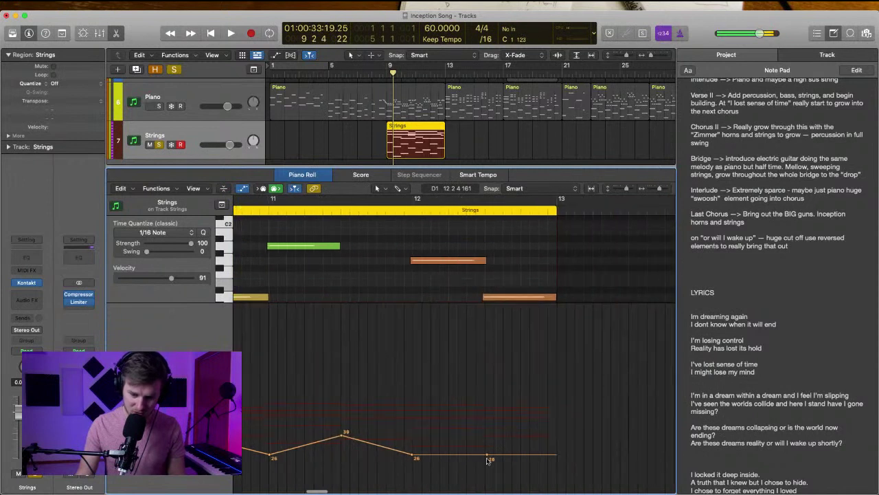
pyautogui.moveTo(489, 455); pyautogui.dragTo(490, 428)
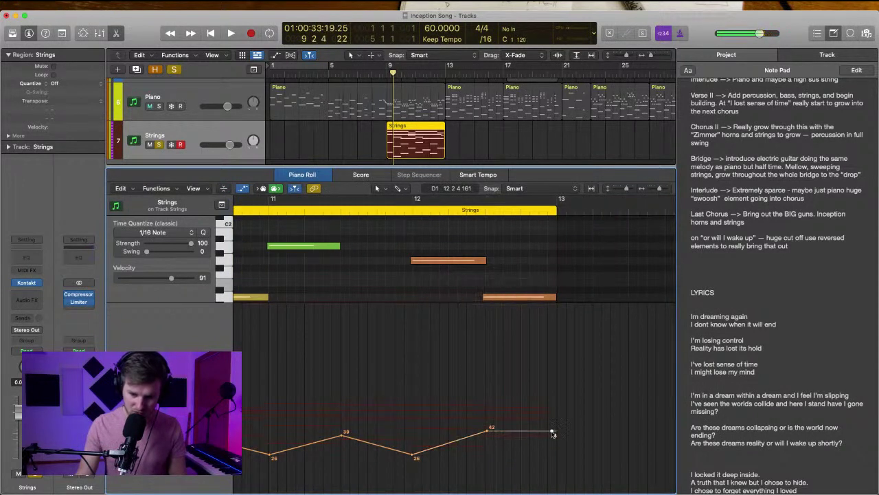
pyautogui.moveTo(552, 432); pyautogui.dragTo(554, 446)
# Play the Strings from bar 9 and raise the modulation peaks to 45 at bar 9 beat 3 and 42 at bar 10 beat 3
pyautogui.hscroll(-9, 348, 242)
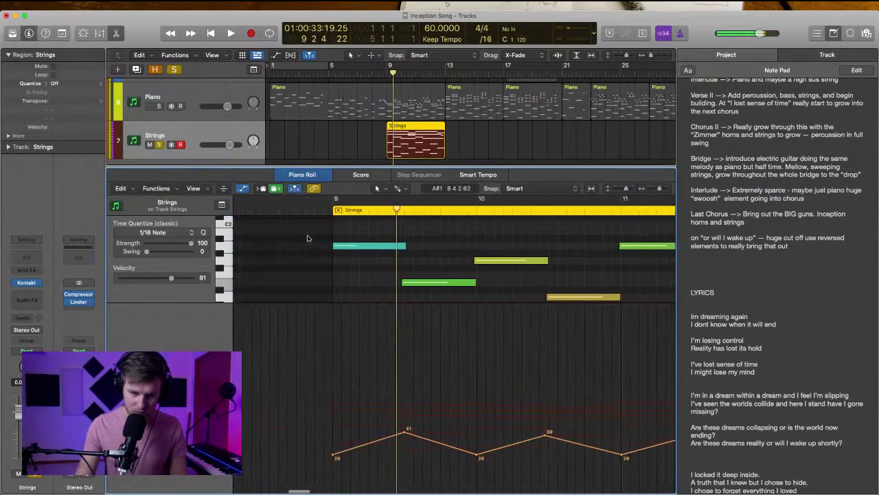
pyautogui.press('space')
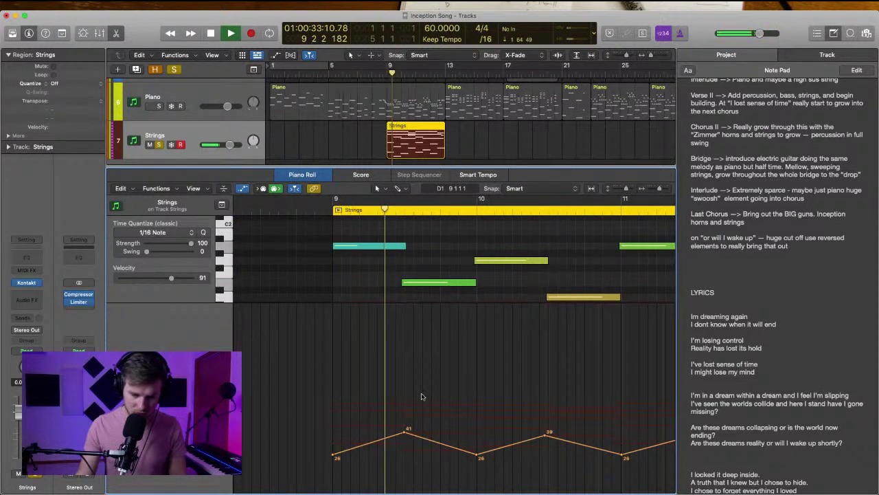
pyautogui.moveTo(405, 432); pyautogui.dragTo(405, 426)
pyautogui.press('space')
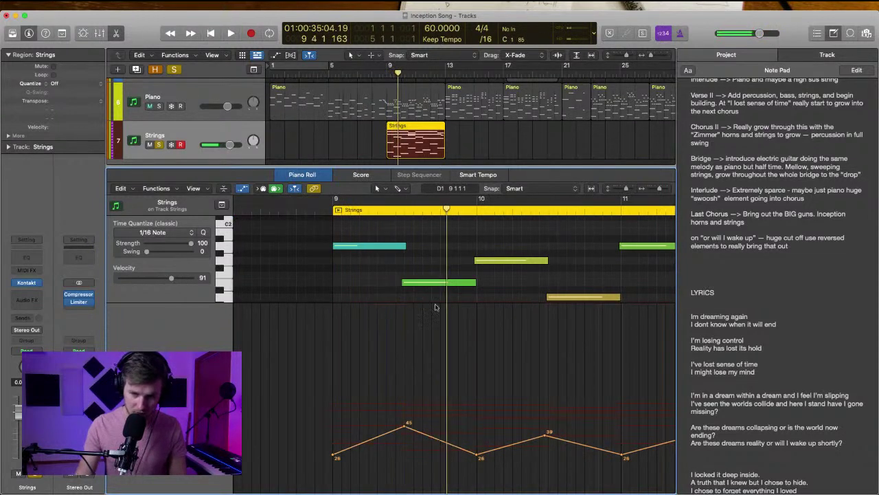
pyautogui.moveTo(543, 438); pyautogui.dragTo(547, 428)
# Bend the modulation segments between bars 9 and 11 into smooth curves with the Automation Curve Tool
pyautogui.hscroll(5, 524, 440)
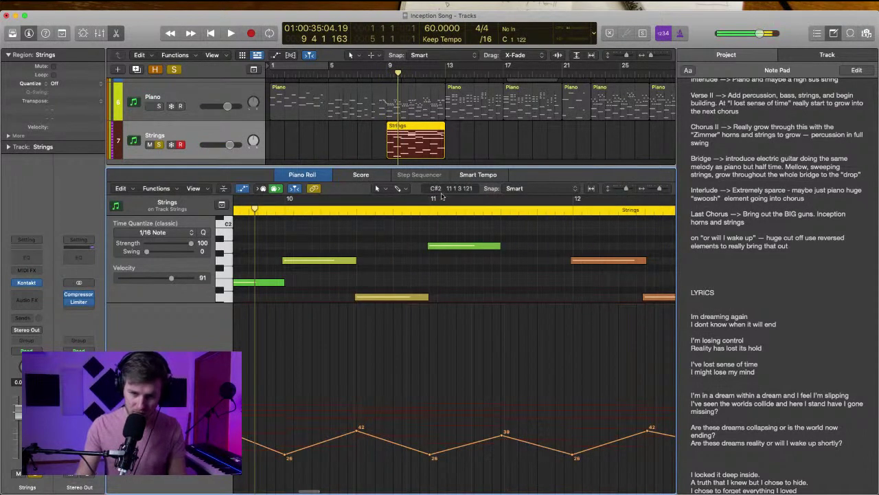
pyautogui.click(399, 188)
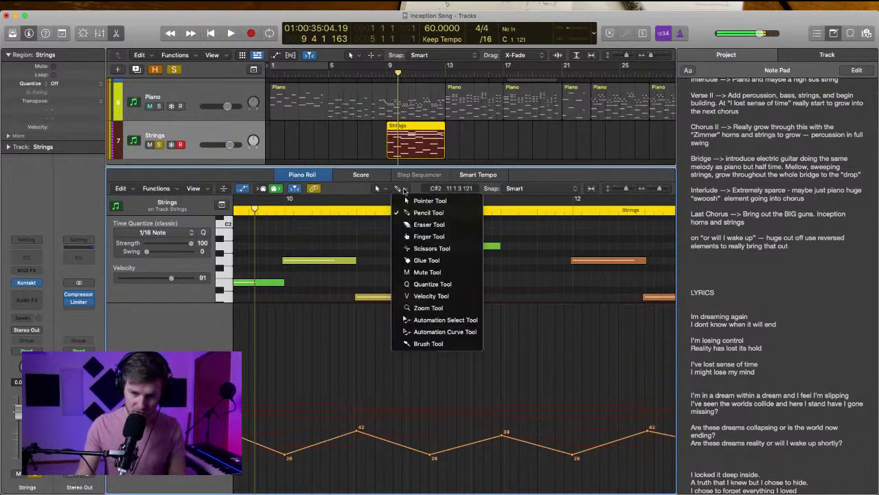
pyautogui.click(441, 320)
pyautogui.hscroll(-4, 337, 440)
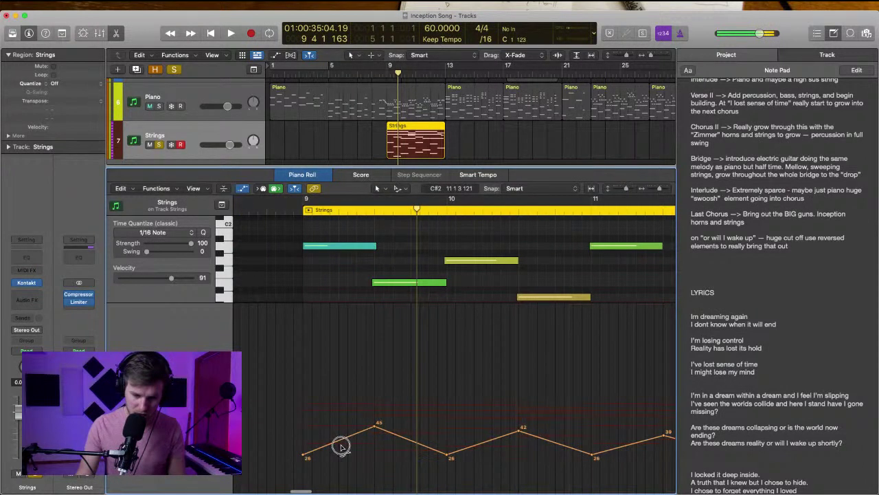
pyautogui.moveTo(341, 447); pyautogui.dragTo(340, 450)
pyautogui.moveTo(411, 448); pyautogui.dragTo(409, 448)
pyautogui.moveTo(483, 443); pyautogui.dragTo(485, 448)
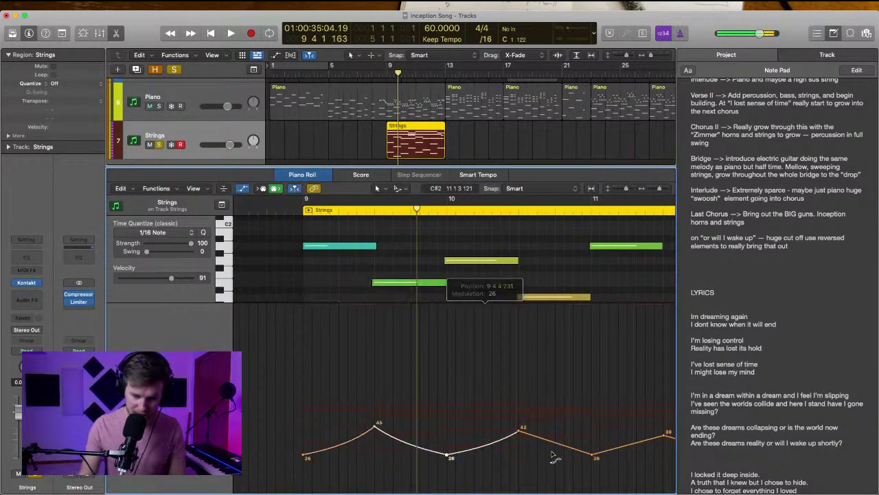
pyautogui.moveTo(564, 447); pyautogui.dragTo(563, 450)
# Bend the remaining modulation segments from bar 11 to bar 13 into matching curves
pyautogui.hscroll(4, 540, 454)
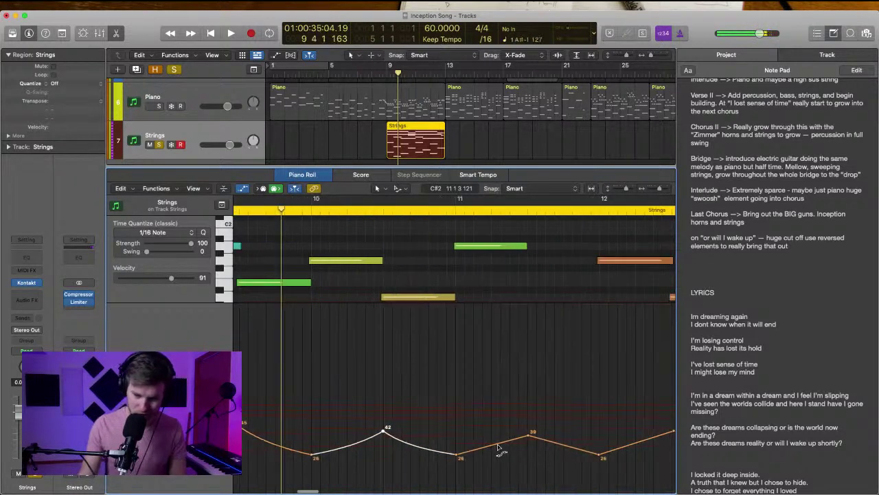
pyautogui.moveTo(500, 448); pyautogui.dragTo(500, 451)
pyautogui.moveTo(559, 447); pyautogui.dragTo(559, 452)
pyautogui.hscroll(4, 535, 450)
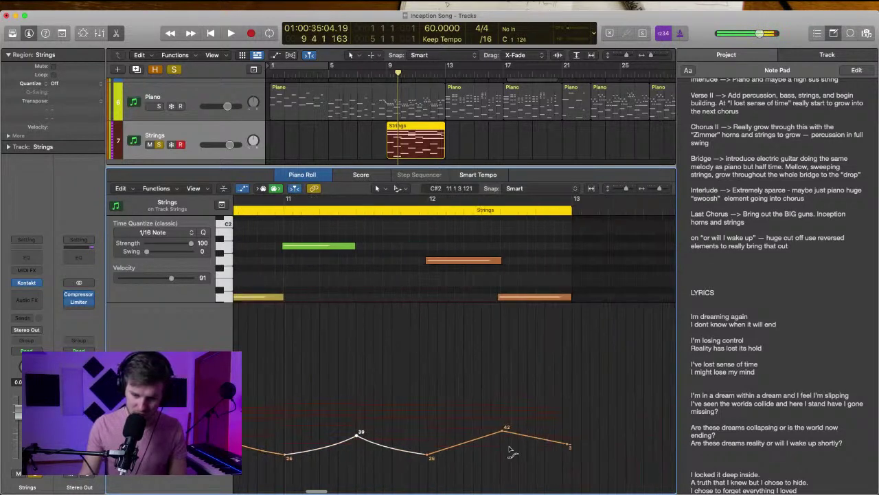
pyautogui.moveTo(475, 443); pyautogui.dragTo(475, 448)
pyautogui.moveTo(534, 440); pyautogui.dragTo(534, 443)
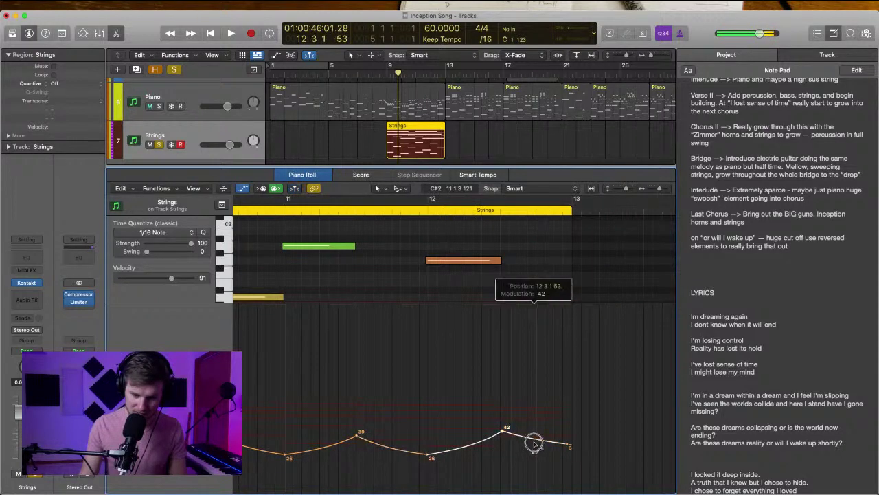
# Play the Strings from bar 9 and lower the modulation dips at bars 9, 10 and 11 to 21
pyautogui.hscroll(-8, 465, 377)
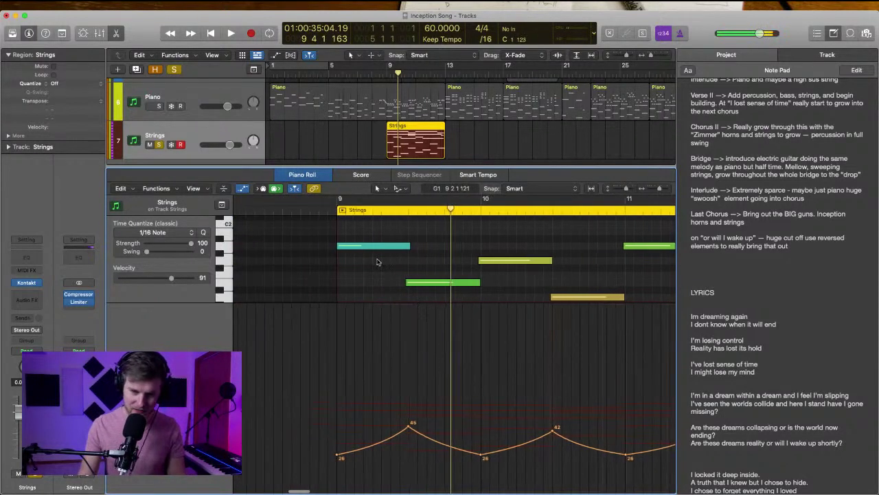
pyautogui.click(339, 209)
pyautogui.press('space')
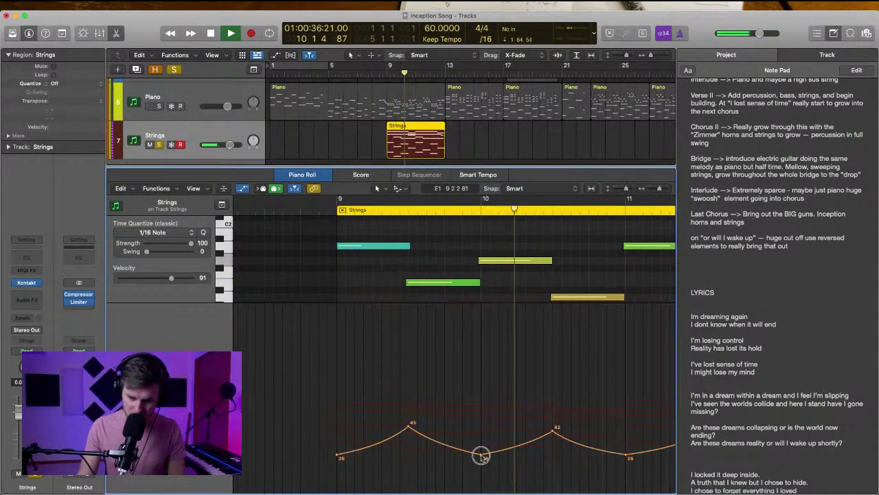
pyautogui.moveTo(481, 453); pyautogui.dragTo(481, 461)
pyautogui.moveTo(338, 458); pyautogui.dragTo(338, 462)
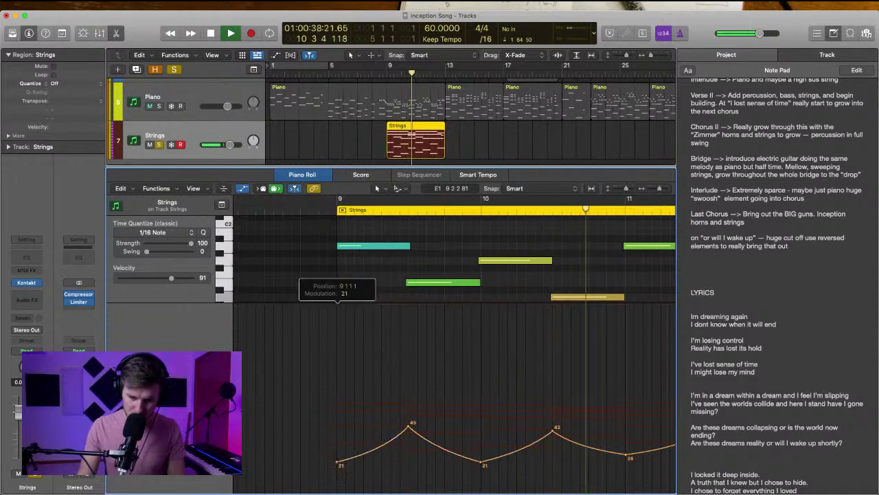
pyautogui.moveTo(626, 456); pyautogui.dragTo(625, 463)
pyautogui.press('space')
# Lower the modulation dip at bar 12 to 19 and pull down the closing point just before bar 13
pyautogui.hscroll(6, 625, 466)
pyautogui.hscroll(-2, 626, 466)
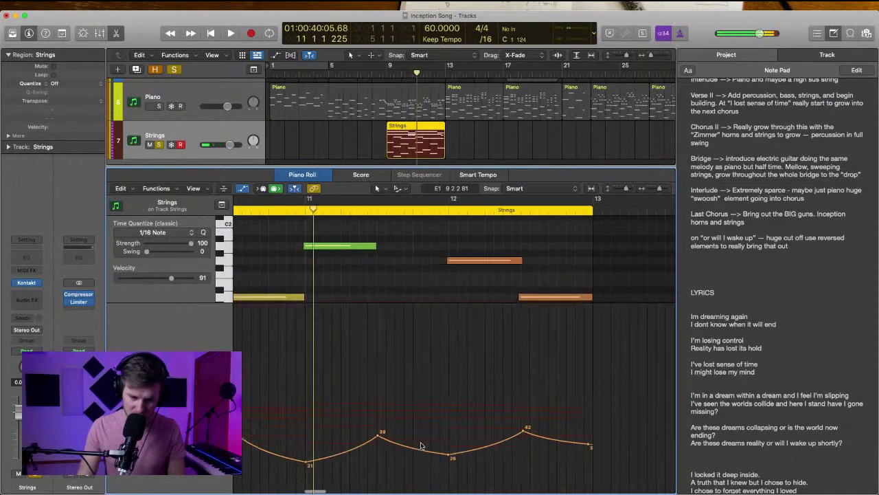
pyautogui.moveTo(449, 458); pyautogui.dragTo(449, 468)
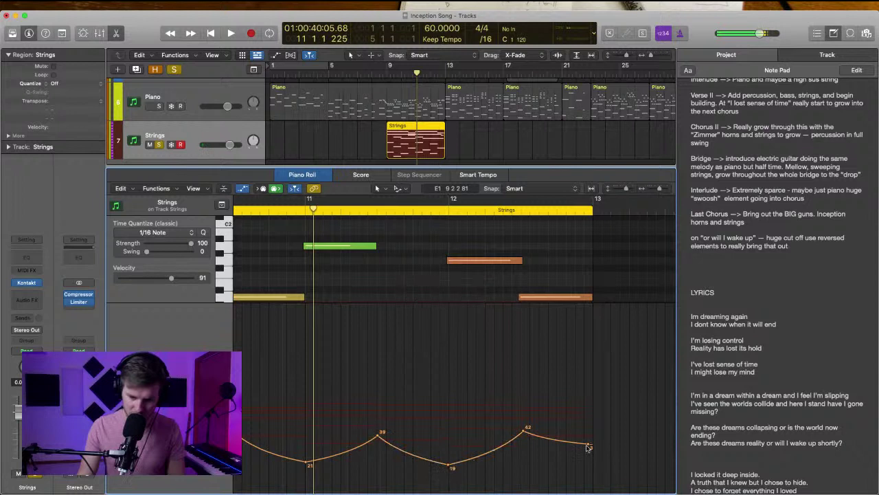
pyautogui.moveTo(590, 446); pyautogui.dragTo(586, 457)
# Play back the Strings, setting the modulation dips at bars 11 and 12 to 18 and the bar 11 beat 3 peak to 42
pyautogui.press('space')
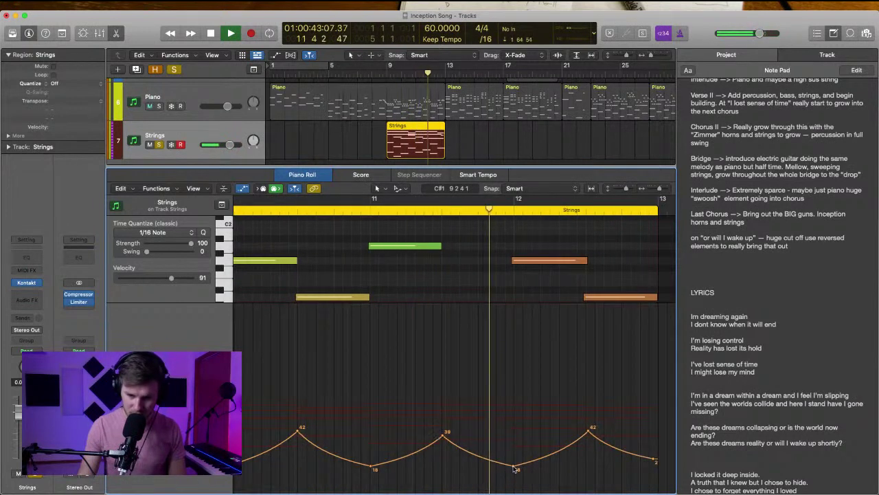
pyautogui.moveTo(382, 435); pyautogui.dragTo(382, 430)
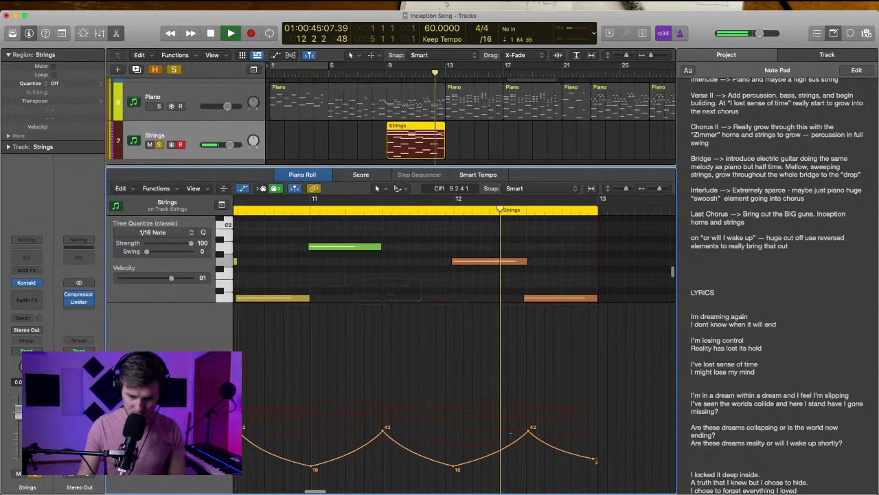
# Raise the modulation peak in the middle of bar 12 to 45 and take the Strings track out of solo
pyautogui.click(527, 431)
pyautogui.moveTo(528, 432); pyautogui.dragTo(537, 422)
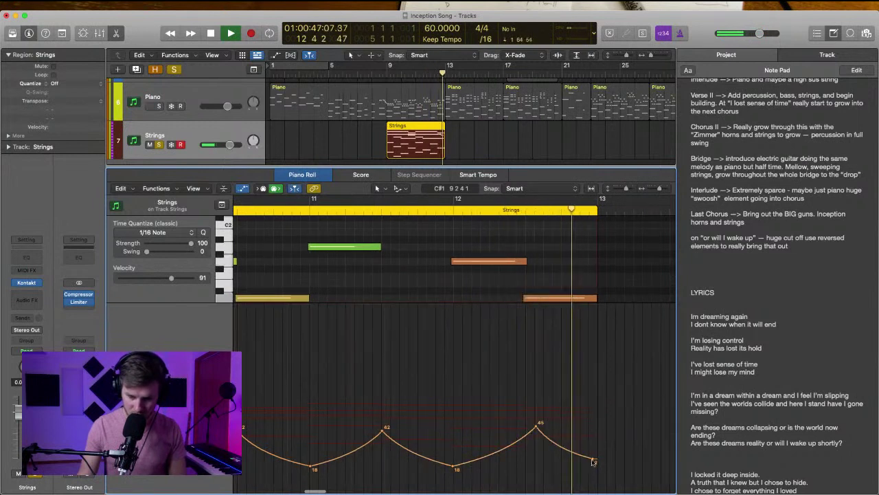
pyautogui.press('s')
# Close the Strings note editor and play the full mix from bar 9
pyautogui.click(387, 76)
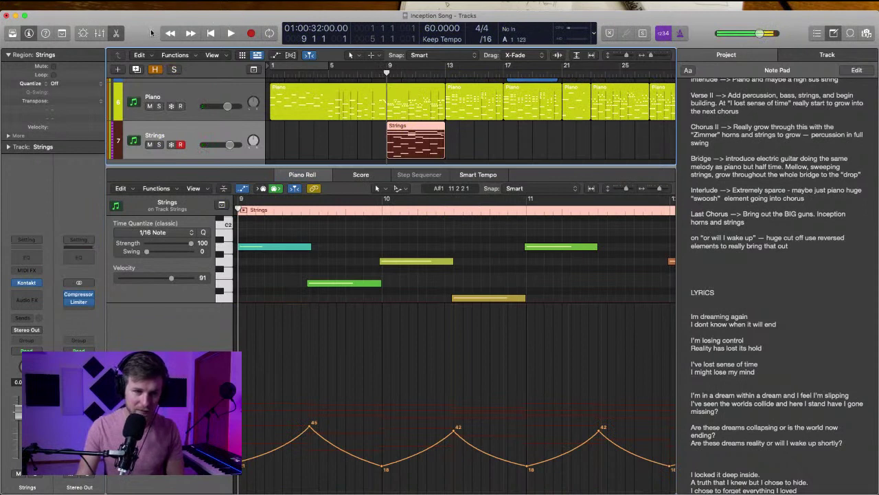
pyautogui.click(117, 33)
pyautogui.click(406, 193)
pyautogui.press('space')
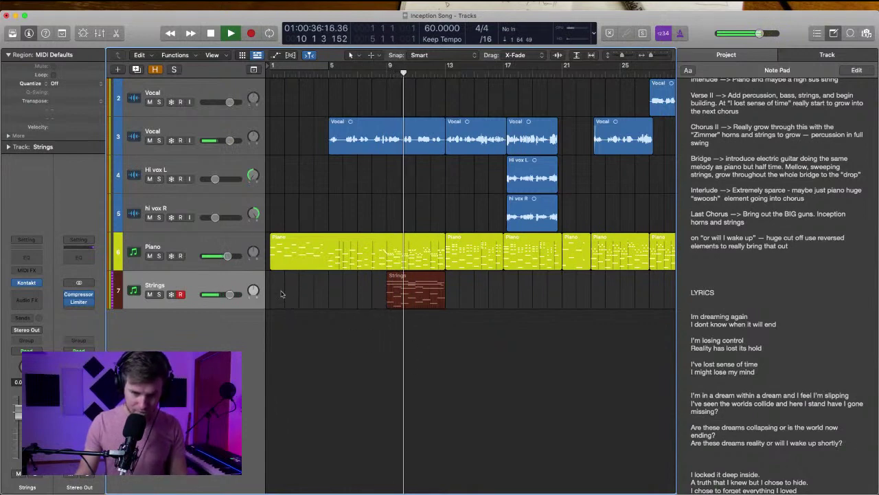
# Raise the whole Strings modulation curve so its peaks reach 54 and 51 and its dips 27, then close the editor
pyautogui.doubleClick(433, 292)
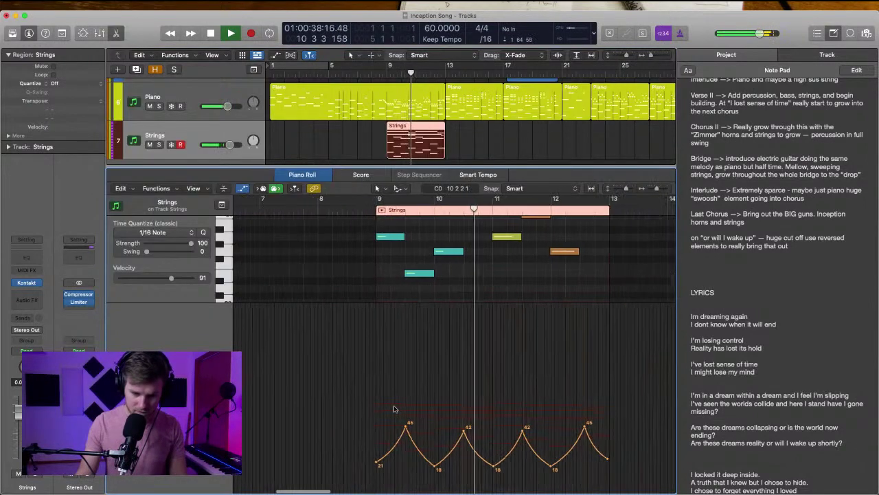
pyautogui.click(393, 409)
pyautogui.moveTo(570, 447); pyautogui.dragTo(571, 434)
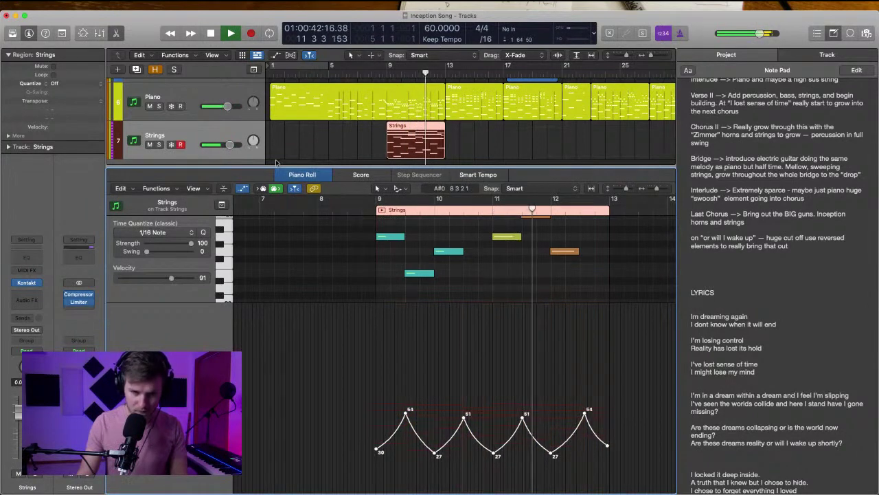
pyautogui.click(116, 33)
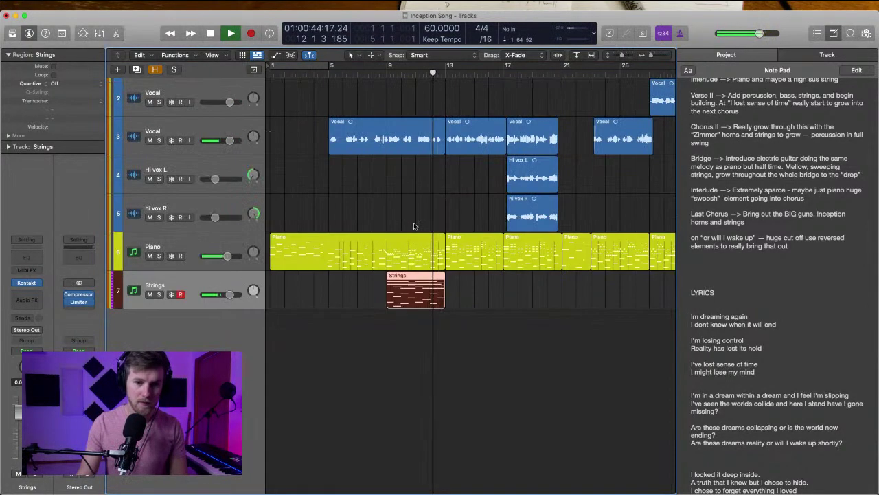
# Listen to the mix up to bar 13, then replay the arrangement from bar 5
pyautogui.hscroll(2, 391, 197)
pyautogui.hscroll(1, 391, 197)
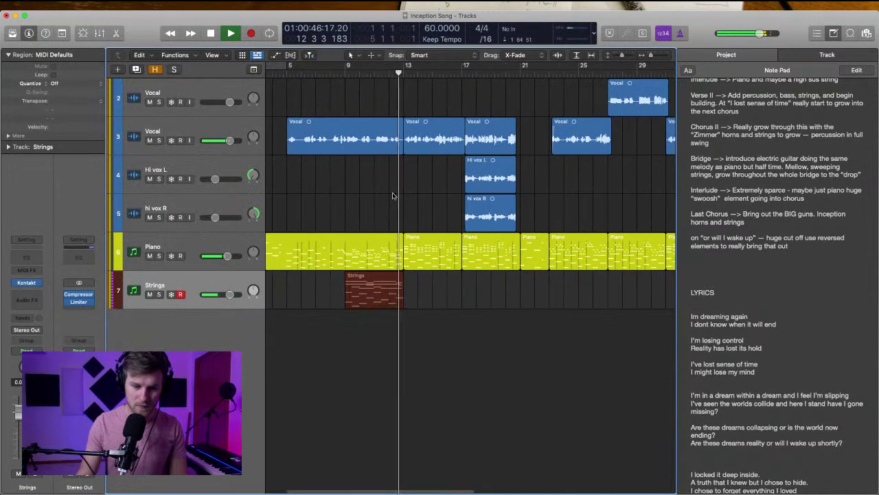
pyautogui.press('space')
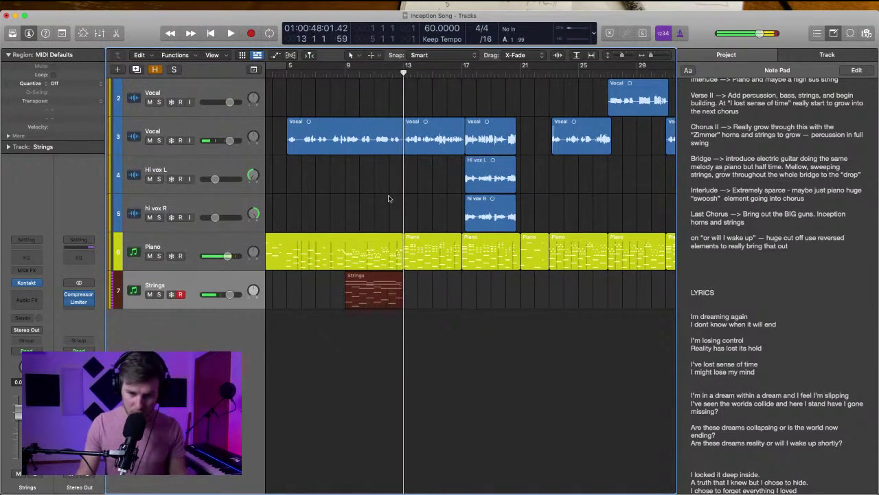
pyautogui.click(345, 75)
pyautogui.hscroll(-3, 363, 114)
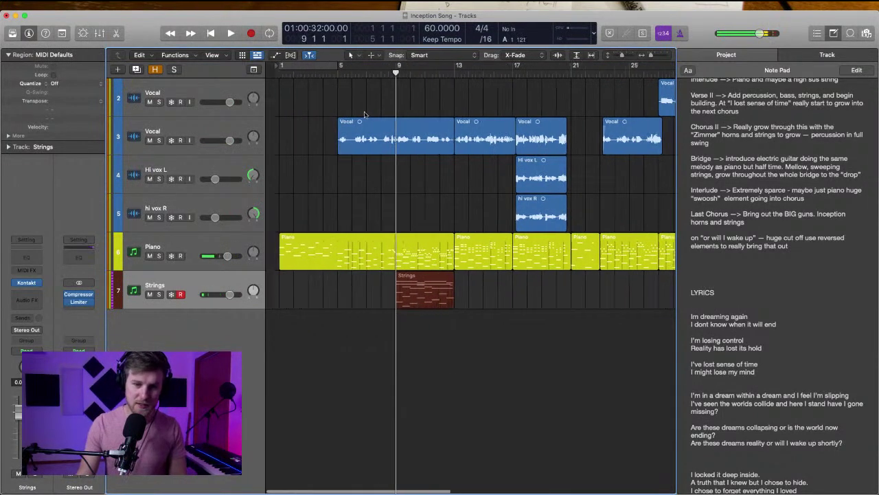
pyautogui.click(331, 75)
pyautogui.press('space')
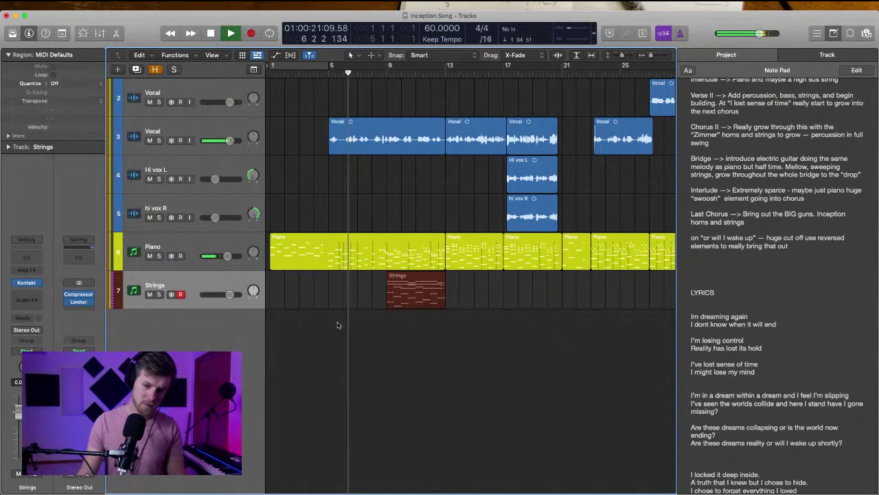
# Create one software instrument track with Kontakt and reposition its plug-in window for browsing
pyautogui.press('alt+super+n')
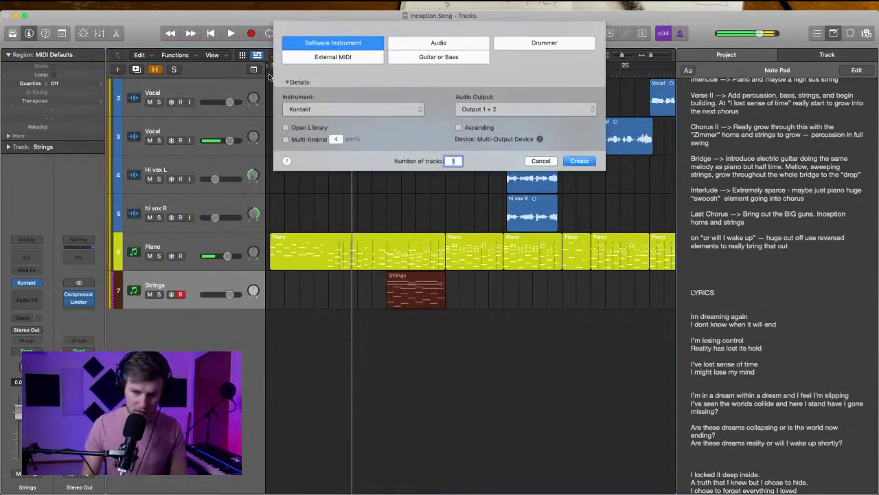
pyautogui.press('Escape')
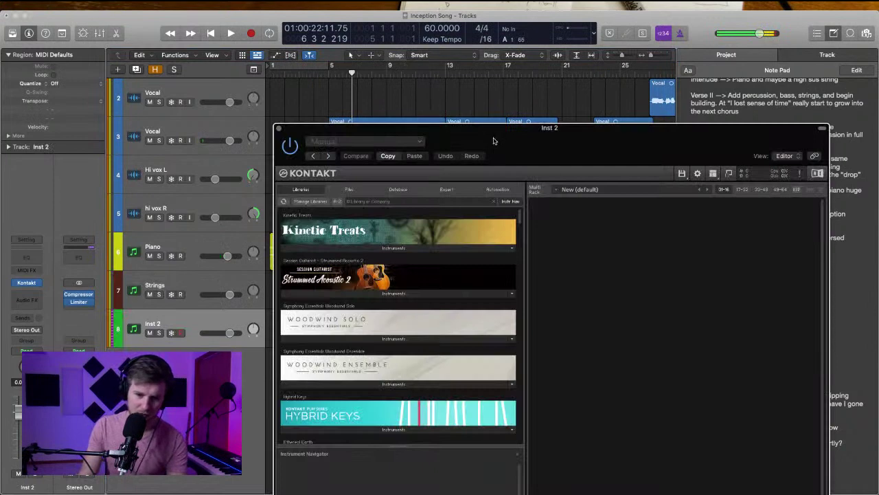
pyautogui.moveTo(493, 141); pyautogui.dragTo(418, 28)
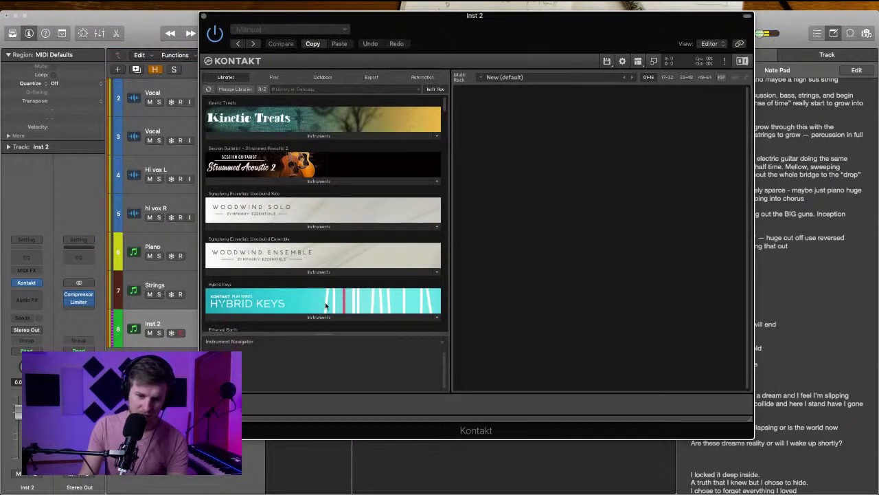
# Browse the Kontakt libraries for a new sound, including the String Ensemble instruments
pyautogui.scroll(-5, 316, 295)
pyautogui.scroll(-10, 315, 295)
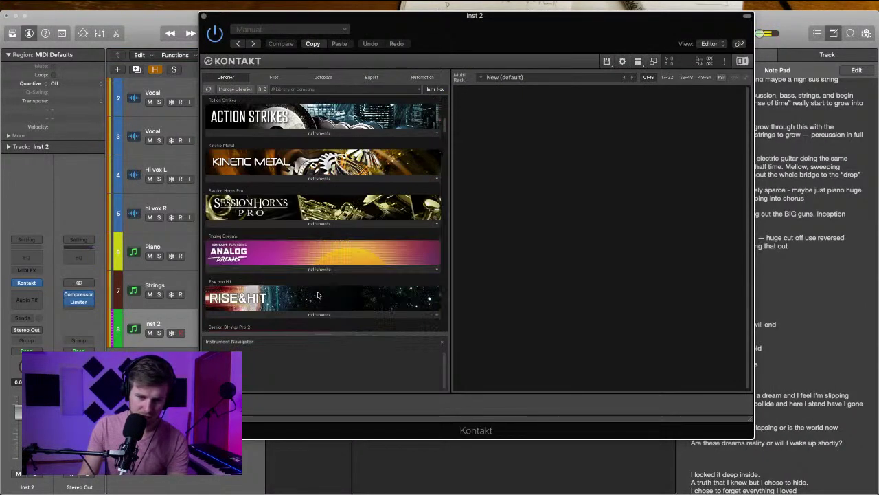
pyautogui.scroll(-10, 306, 259)
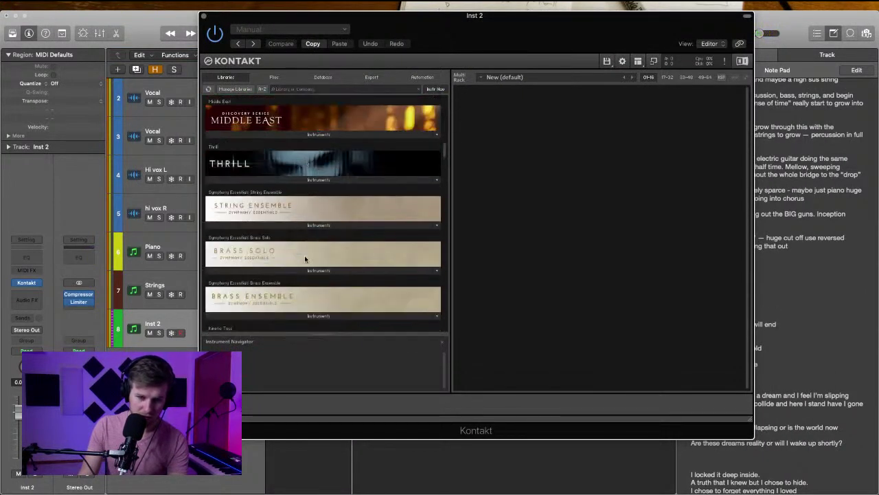
pyautogui.scroll(-4, 306, 259)
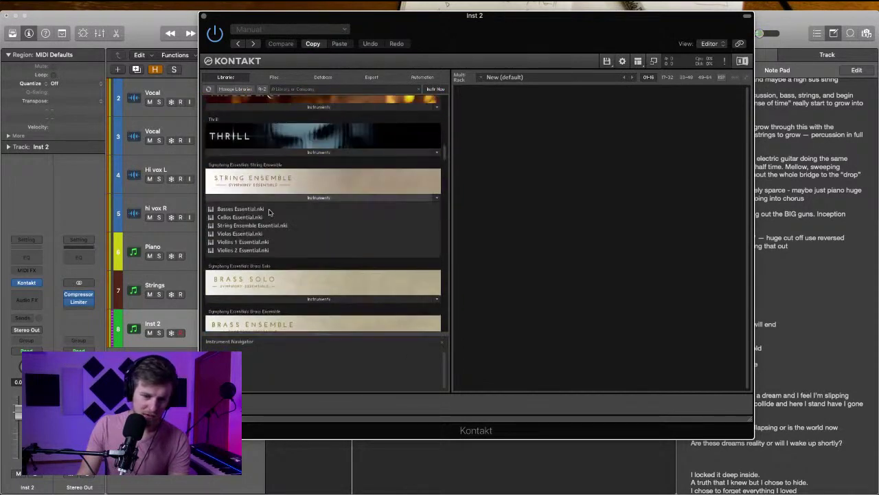
pyautogui.scroll(-1, 272, 219)
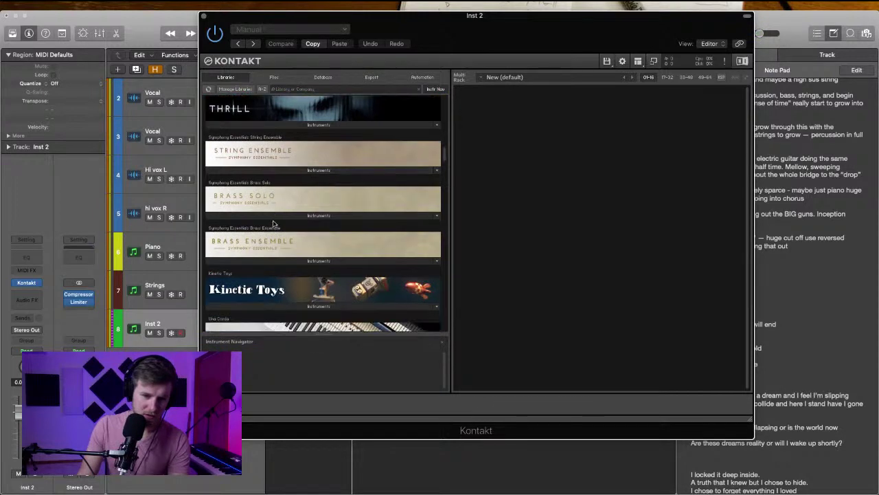
pyautogui.scroll(20, 273, 223)
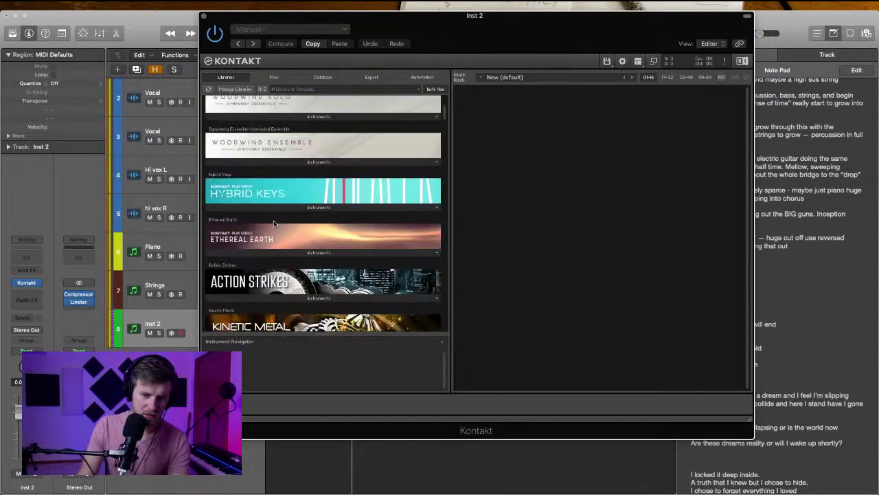
pyautogui.scroll(4, 274, 223)
pyautogui.scroll(-20, 273, 223)
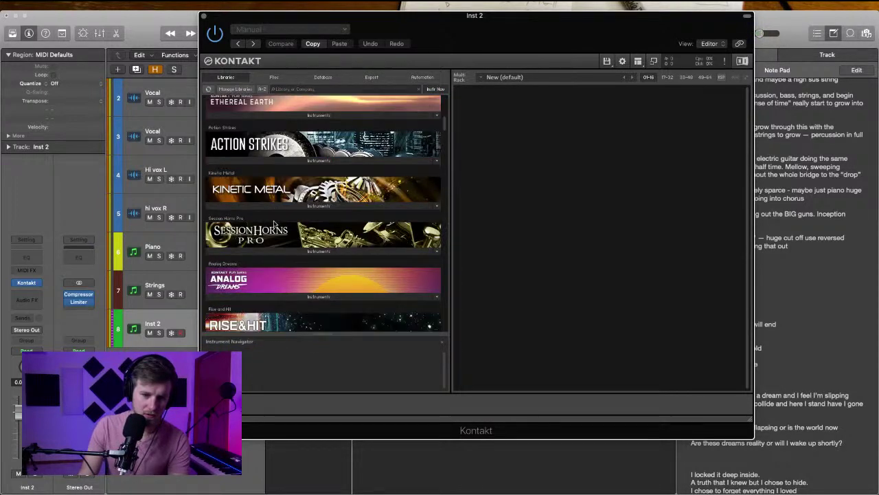
pyautogui.scroll(-20, 274, 223)
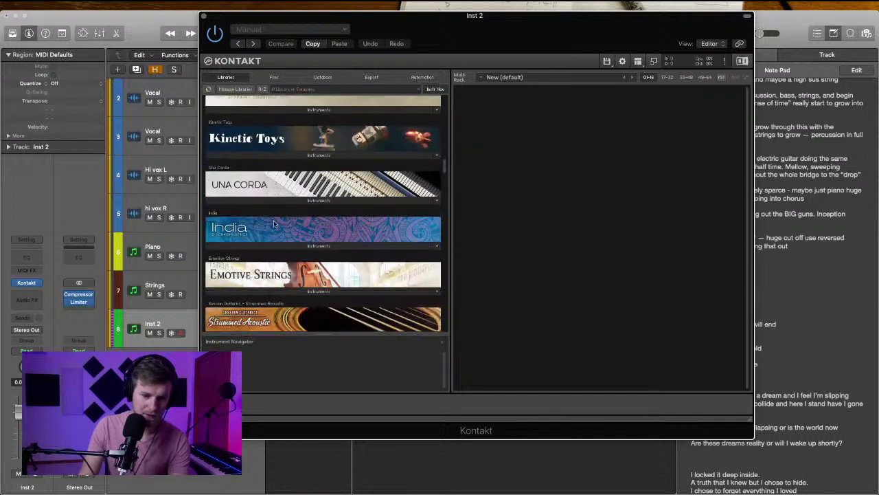
# Examine the tuned percussion and other instrument folders of the Symphony Essentials Percussion library
pyautogui.click(286, 247)
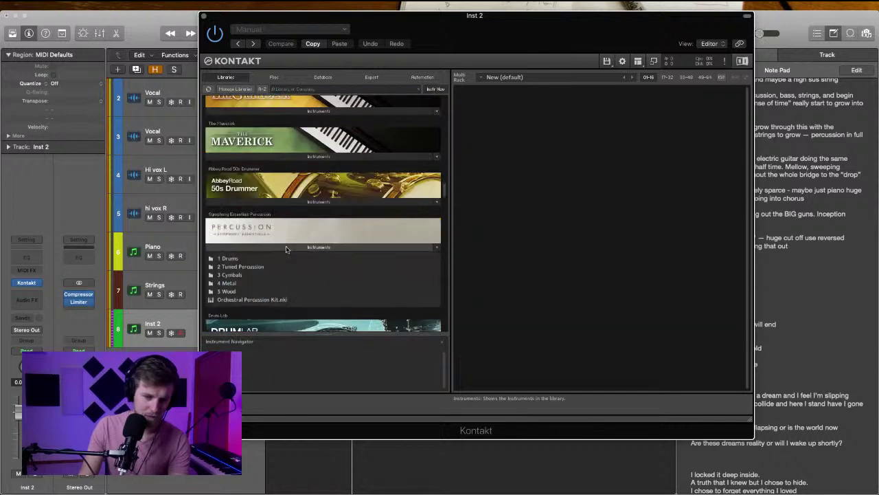
pyautogui.click(245, 266)
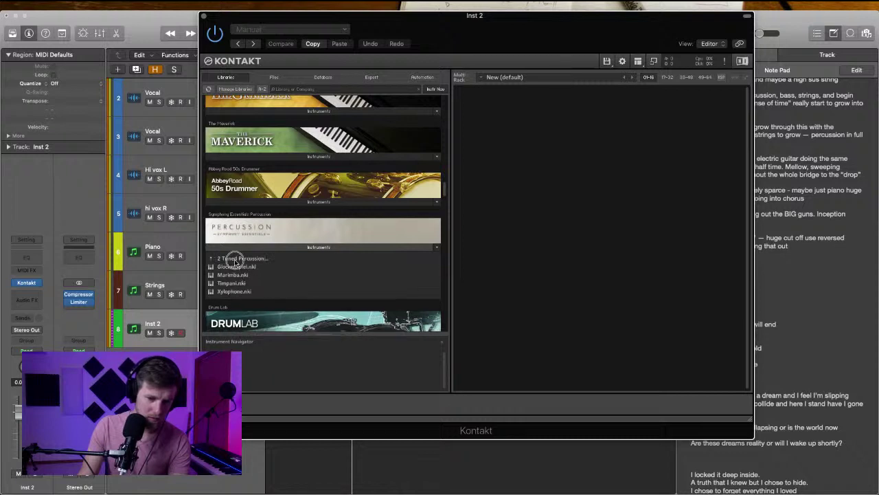
pyautogui.click(235, 259)
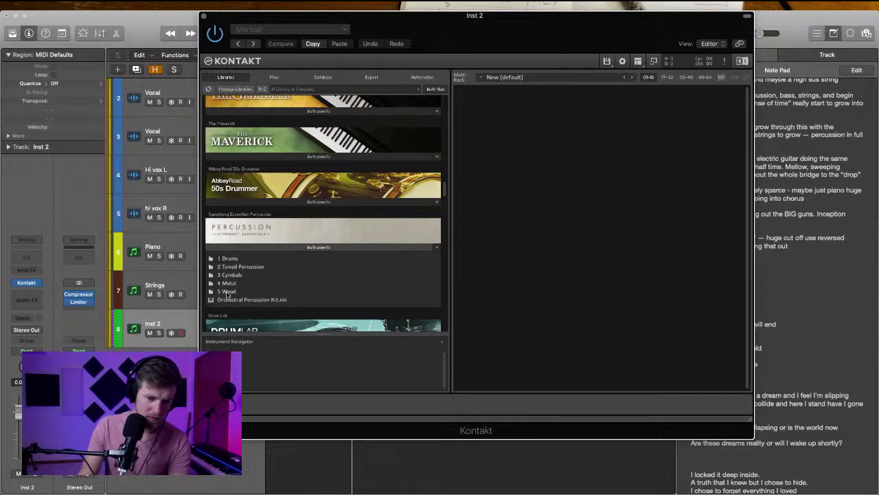
pyautogui.click(242, 258)
pyautogui.click(233, 258)
pyautogui.scroll(15, 240, 244)
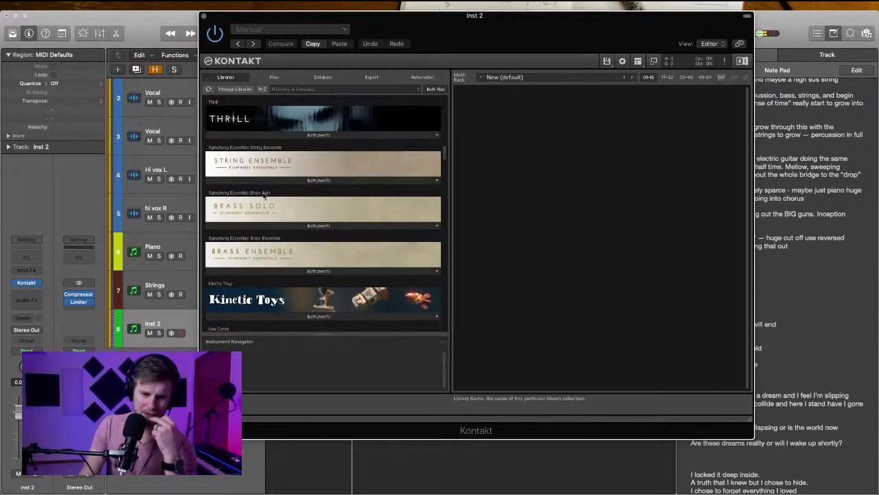
# Review the String Ensemble instruments again and look through the remaining Kontakt libraries
pyautogui.click(263, 181)
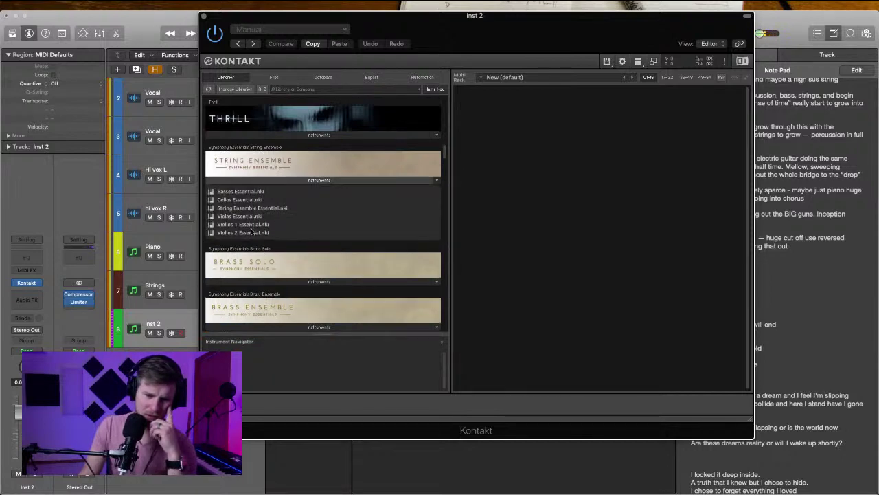
pyautogui.click(265, 181)
pyautogui.scroll(10, 260, 224)
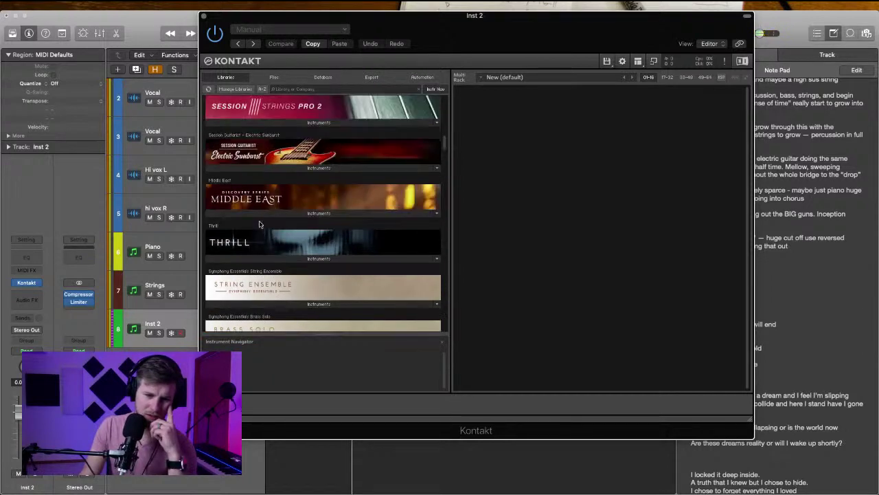
pyautogui.scroll(15, 259, 223)
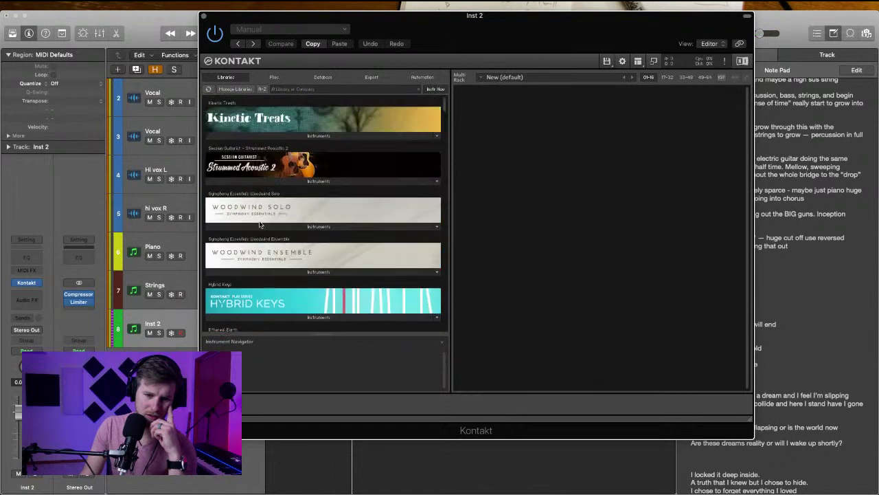
pyautogui.scroll(-20, 260, 223)
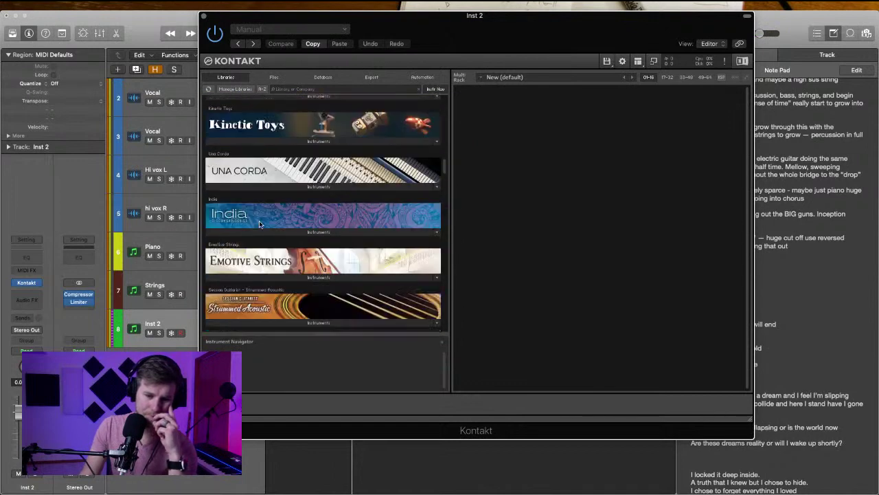
pyautogui.scroll(-20, 260, 224)
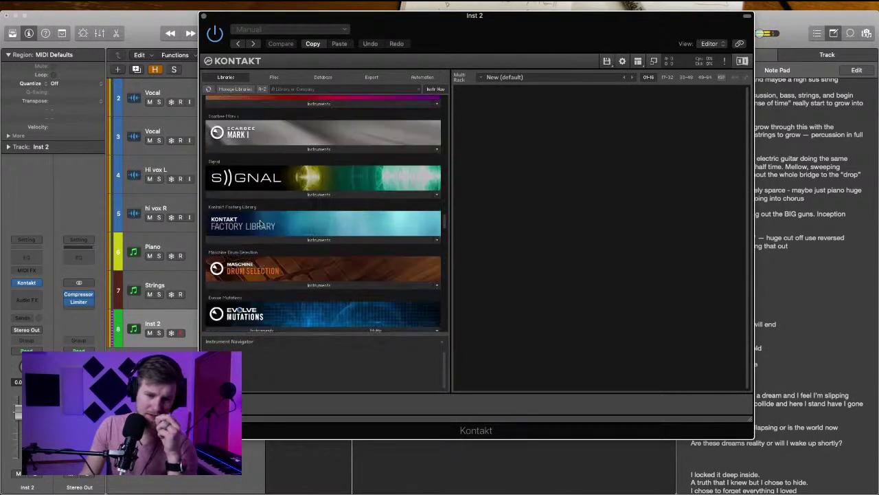
# Check the instrument folders of the Kontakt Factory Selection library
pyautogui.scroll(1, 255, 172)
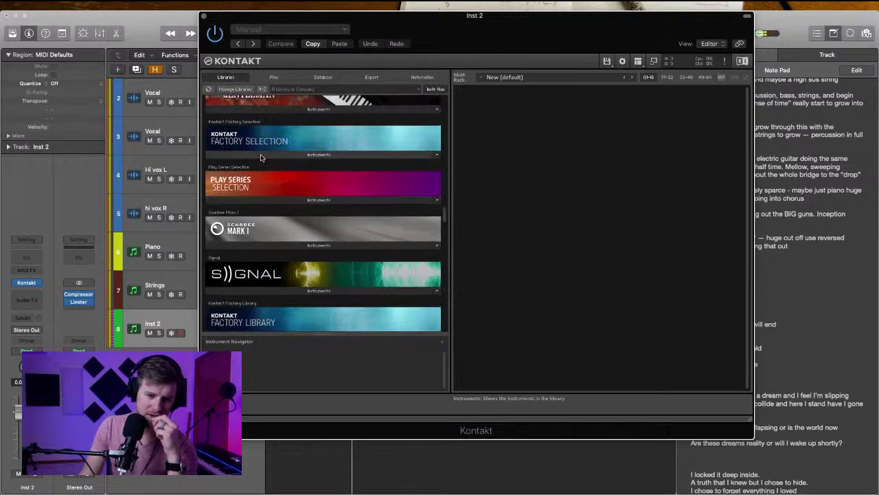
pyautogui.click(253, 155)
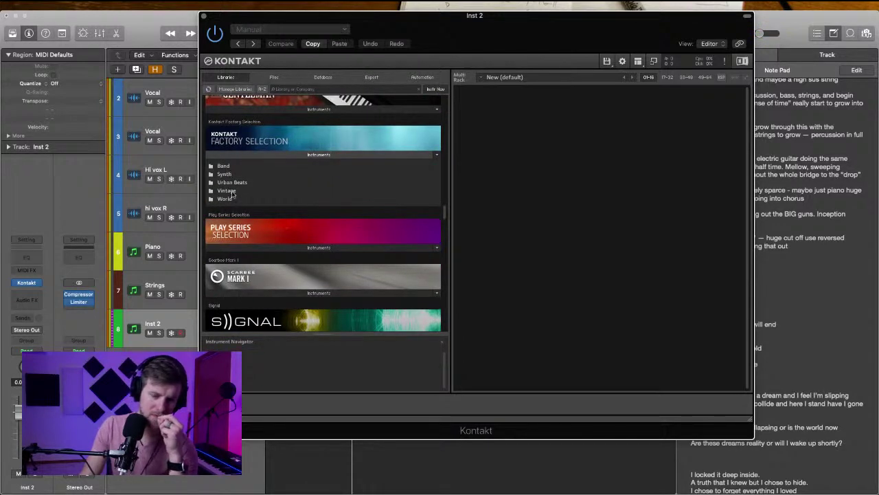
pyautogui.click(233, 182)
pyautogui.click(243, 155)
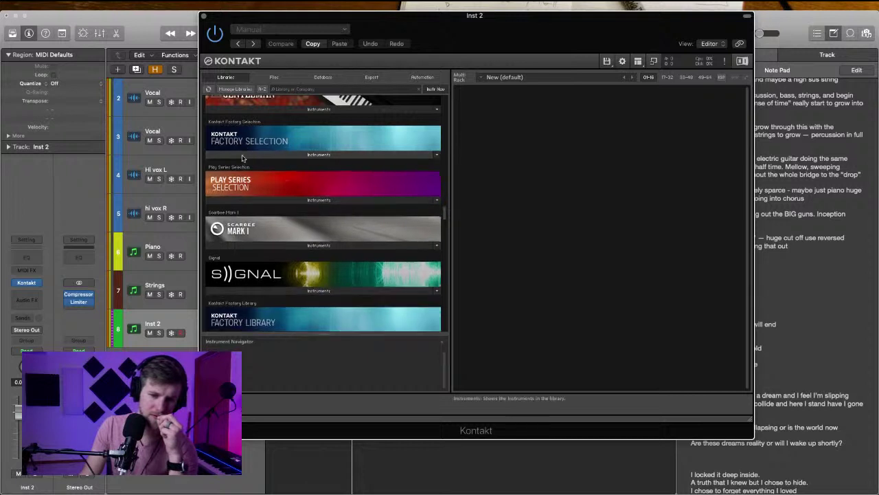
# Load Harp.nki from the VSL Strings folder of the Kontakt Factory Library and close the plug-in window
pyautogui.scroll(-4, 246, 174)
pyautogui.click(264, 252)
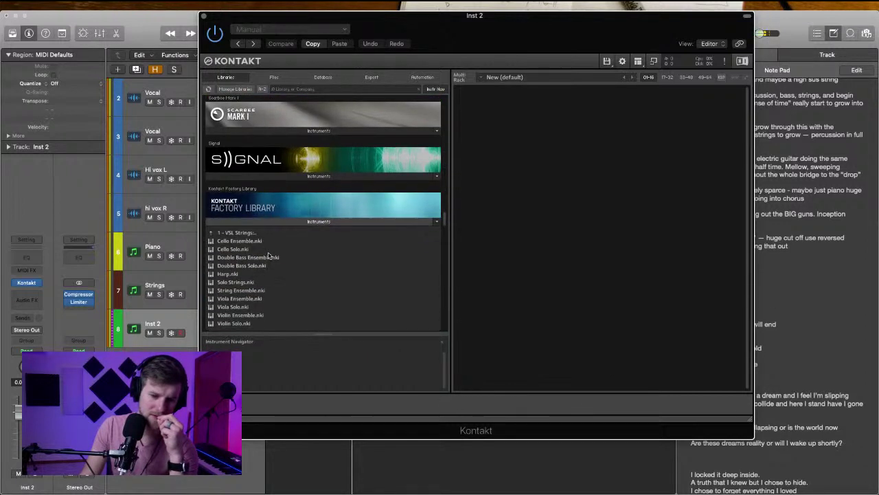
pyautogui.doubleClick(231, 234)
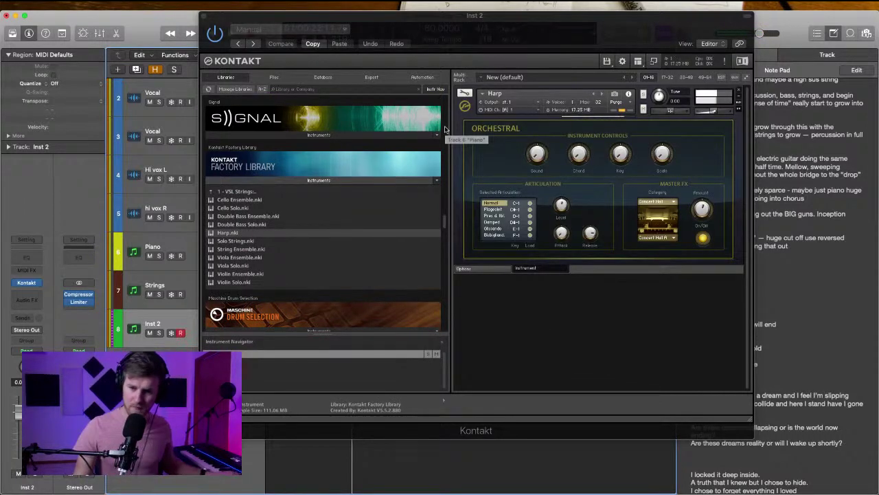
pyautogui.moveTo(318, 14); pyautogui.dragTo(384, 58)
pyautogui.click(270, 58)
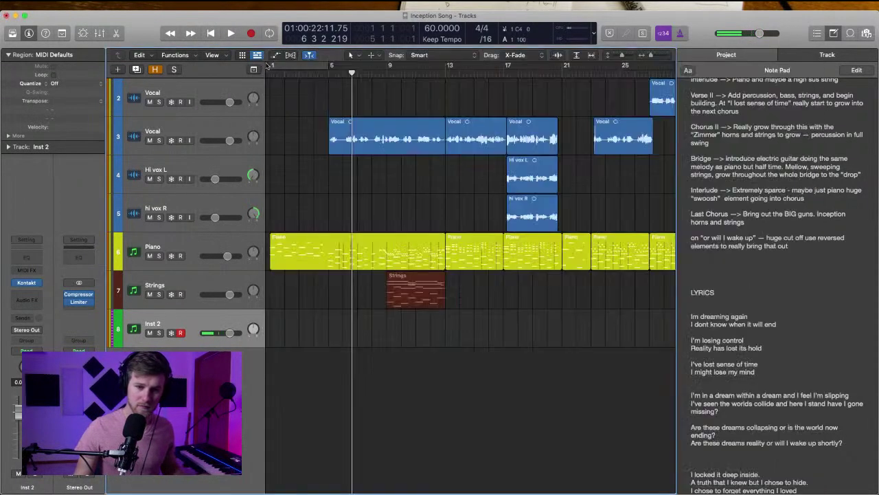
# Play the song from bars 1, 5 and 9 to try the harp sound against the arrangement, and return to bar 9
pyautogui.click(270, 71)
pyautogui.press('space')
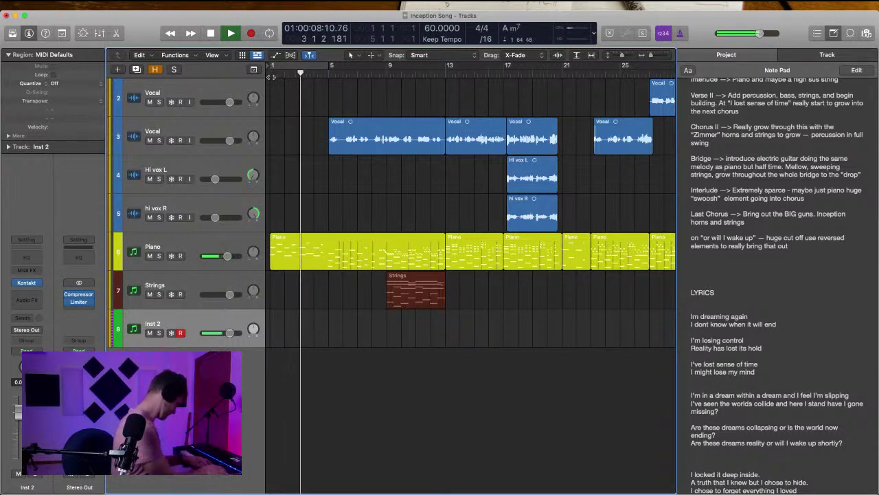
pyautogui.press('space')
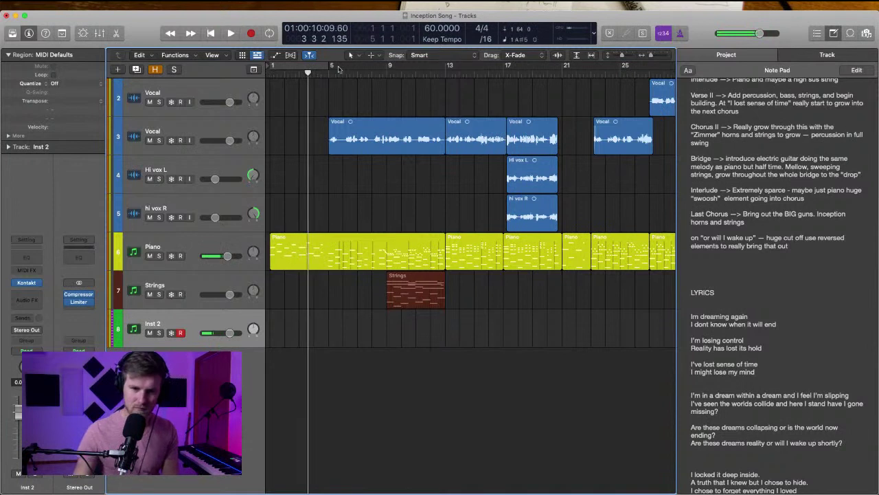
pyautogui.click(329, 72)
pyautogui.press('space')
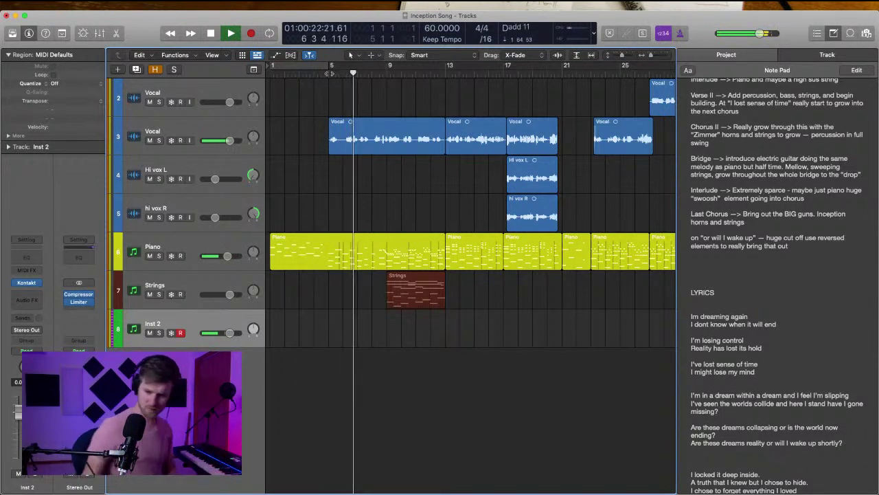
pyautogui.press('space')
pyautogui.click(386, 73)
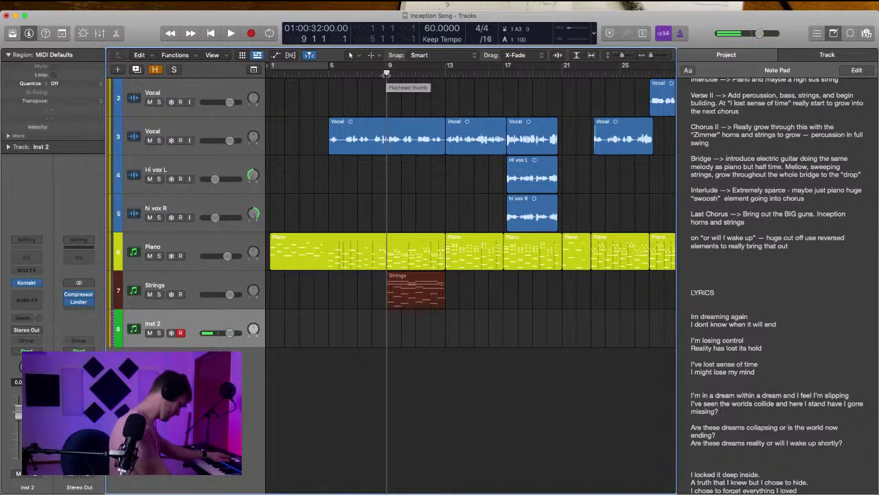
pyautogui.press('space')
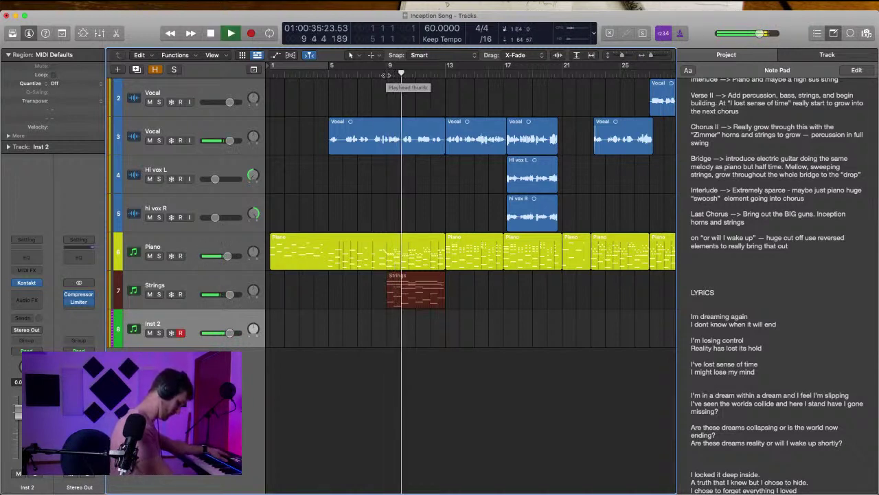
pyautogui.press('space')
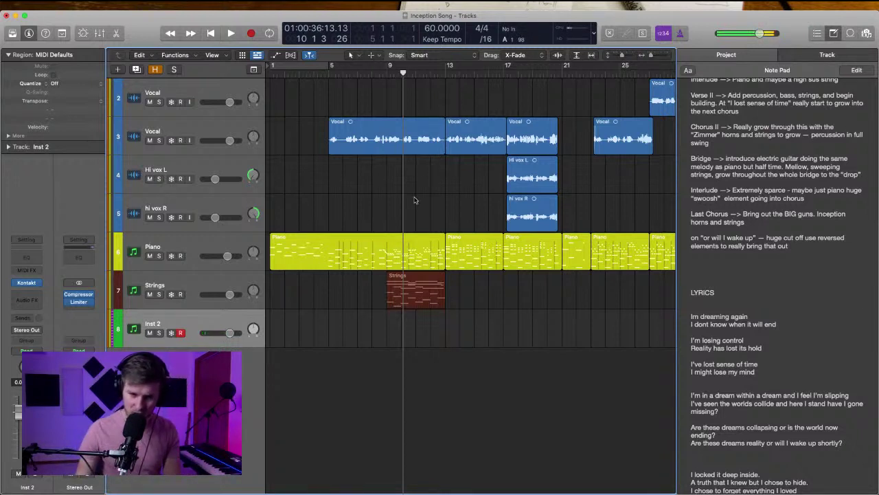
pyautogui.press(',')
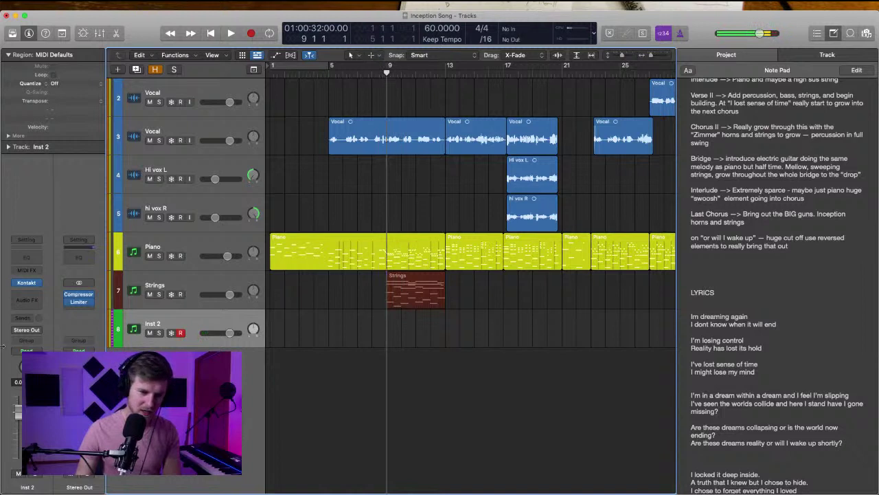
# Try Spitfire Audio's BBC Symphony Orchestra in stereo as the instrument on the Inst 2 track and close its window
pyautogui.click(39, 283)
pyautogui.moveTo(93, 479)
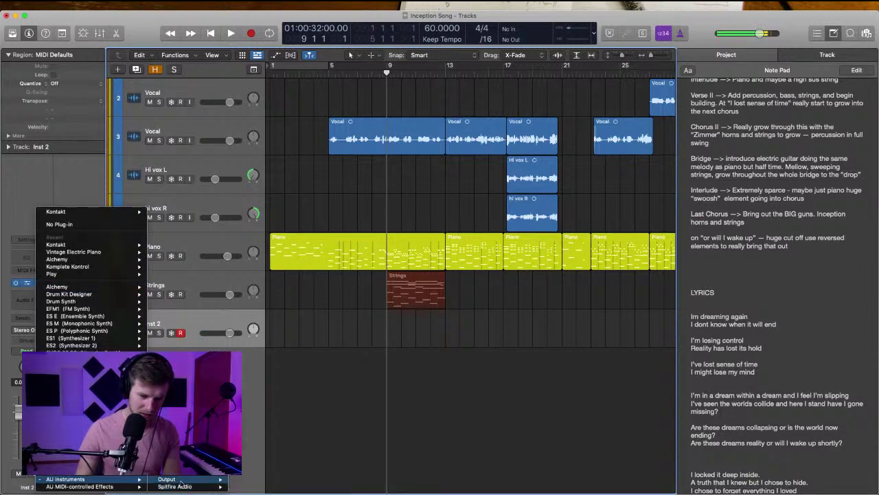
pyautogui.moveTo(181, 486)
pyautogui.moveTo(301, 480)
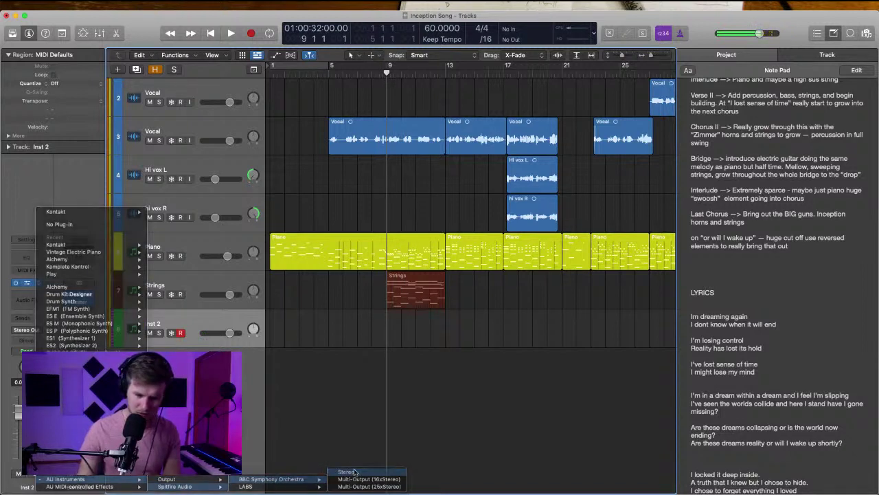
pyautogui.click(349, 467)
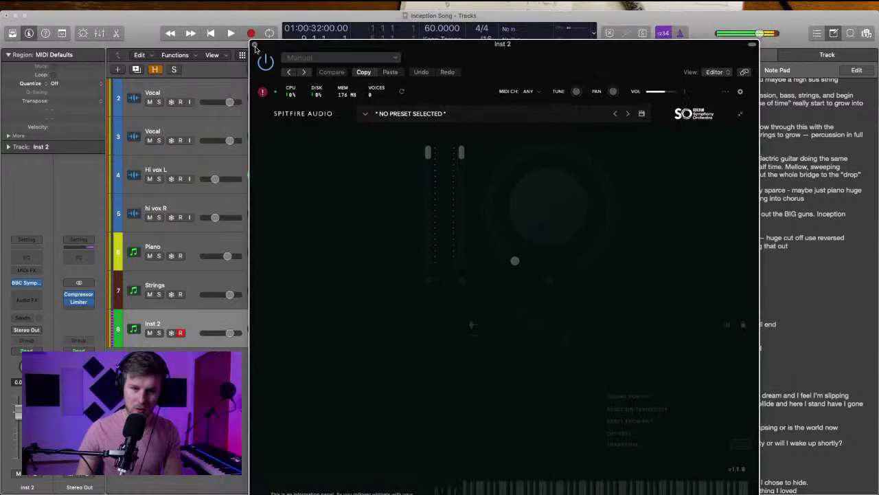
pyautogui.click(255, 49)
# Replace the BBC Symphony Orchestra instrument on the Inst 2 track with Kontakt
pyautogui.click(32, 283)
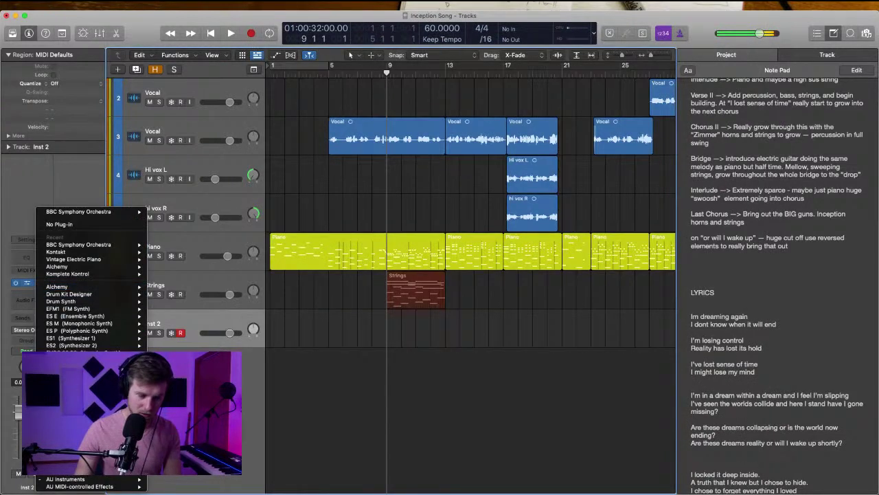
pyautogui.moveTo(89, 479)
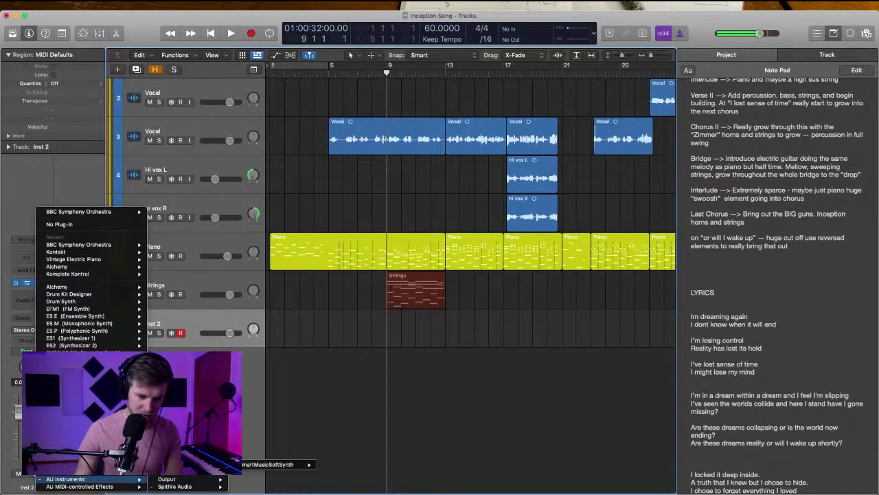
pyautogui.moveTo(171, 478)
pyautogui.moveTo(261, 450)
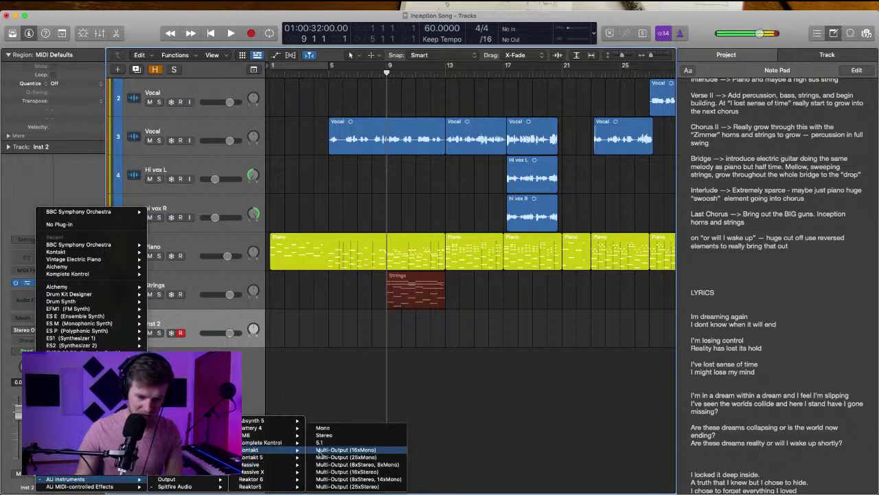
pyautogui.click(327, 428)
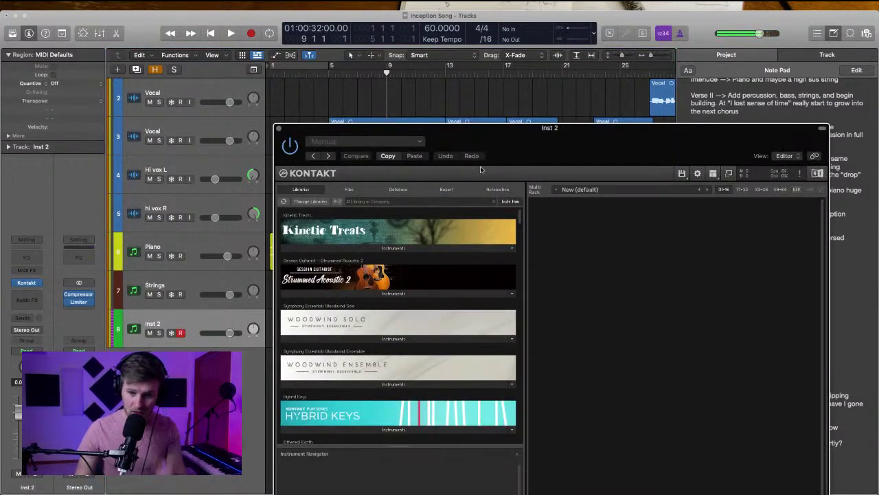
# Load Harp.nki from the VSL Strings folder of the Kontakt Factory Library and close the plug-in window
pyautogui.scroll(-10, 355, 317)
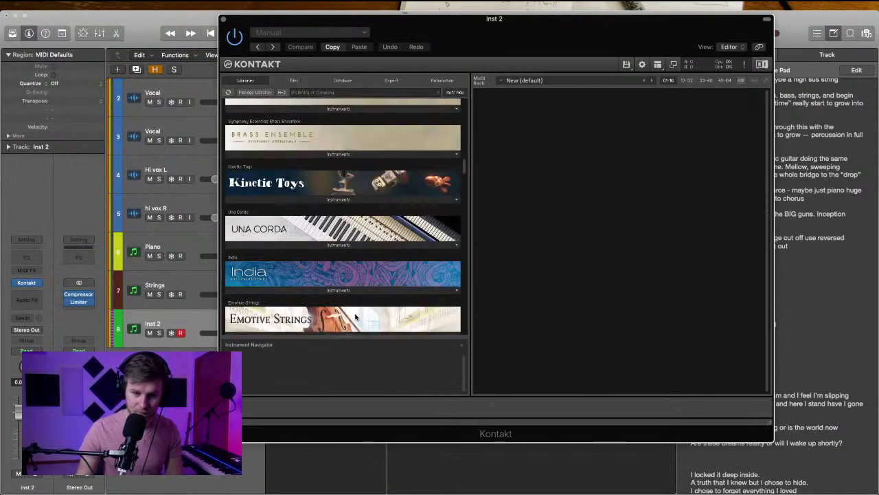
pyautogui.scroll(-1, 355, 317)
pyautogui.click(288, 214)
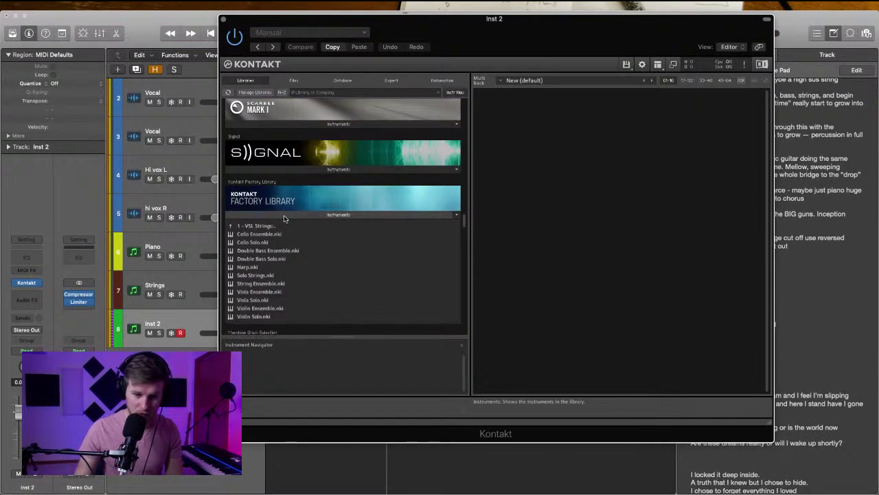
pyautogui.doubleClick(249, 267)
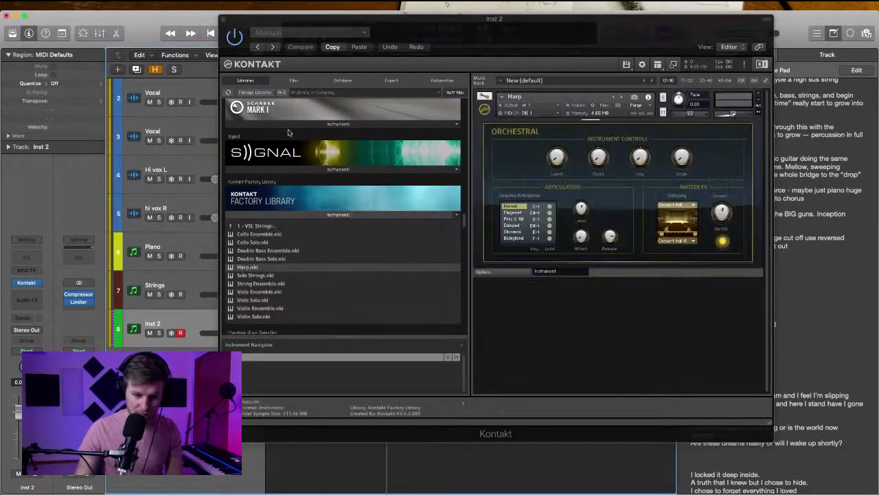
pyautogui.moveTo(296, 18); pyautogui.dragTo(357, 58)
pyautogui.click(285, 59)
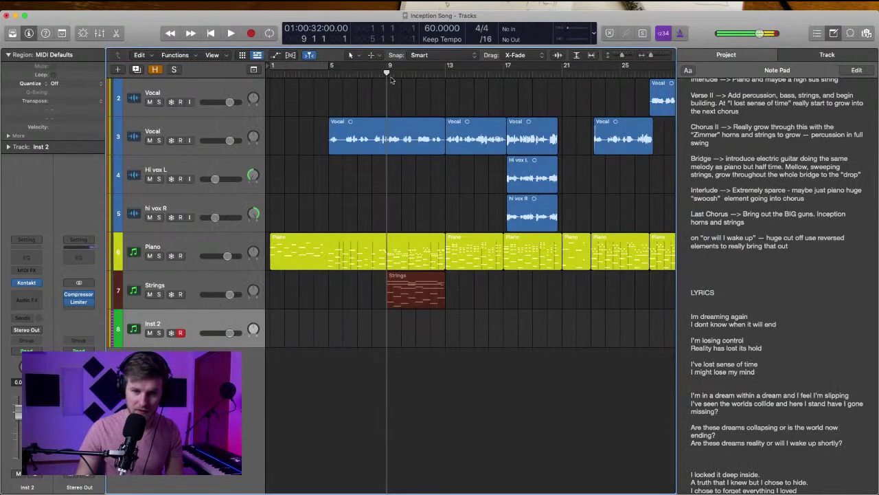
# Record a harp part on the Inst 2 track from bar 9 to bar 13 and select all its notes for editing
pyautogui.press('r')
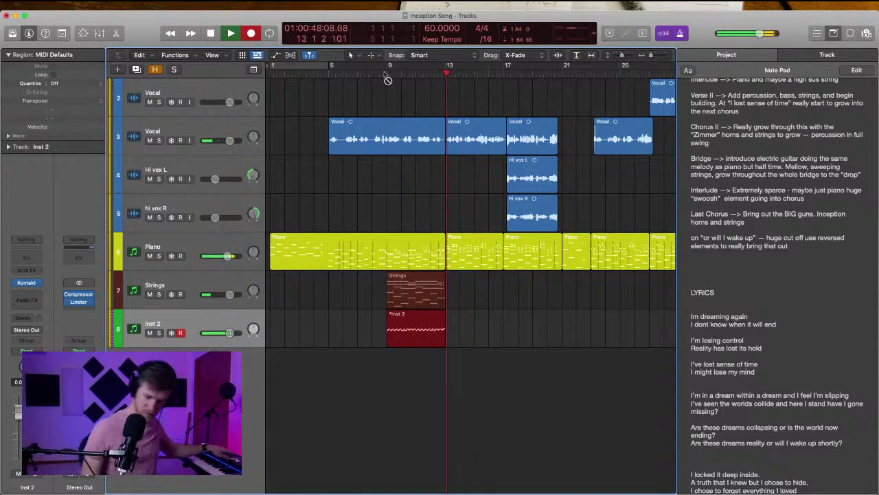
pyautogui.press('space')
pyautogui.doubleClick(416, 338)
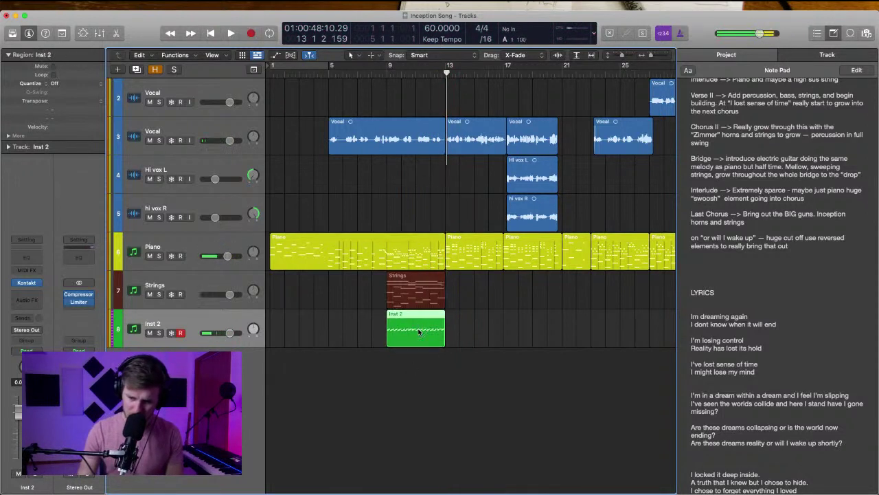
pyautogui.press('super+a')
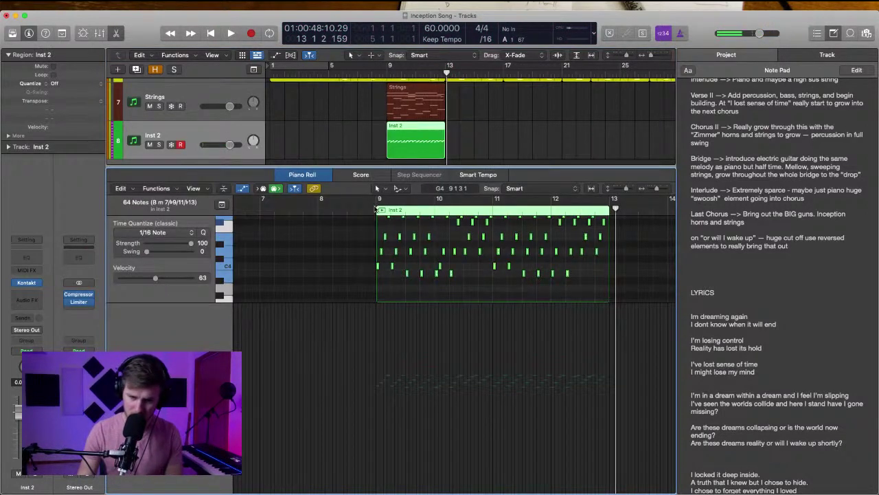
# Lower the Inst 2 track's volume to about -3.6 dB and pan it off centre during playback
pyautogui.hotkey('shift', 'space')
pyautogui.moveTo(230, 144); pyautogui.dragTo(255, 151)
pyautogui.click(257, 151)
# Rename the Inst 2 track as Harp
pyautogui.doubleClick(194, 134)
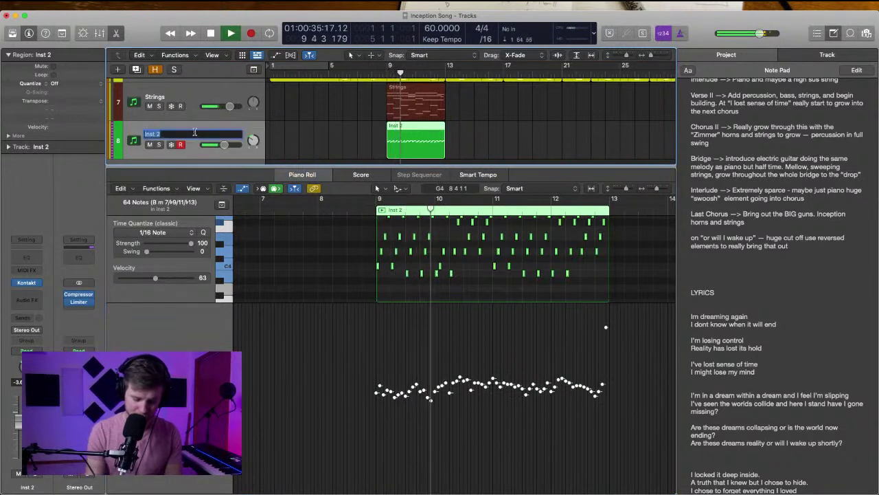
pyautogui.write('Harp')
pyautogui.press('Return')
# Play the Inst 2 region from bar 9 and hide the automation area below its notes
pyautogui.click(346, 133)
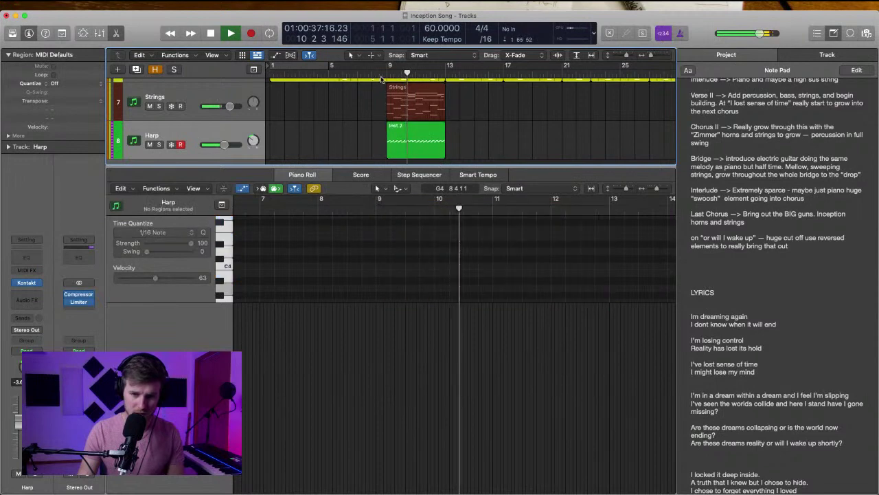
pyautogui.click(386, 74)
pyautogui.click(248, 190)
pyautogui.click(420, 141)
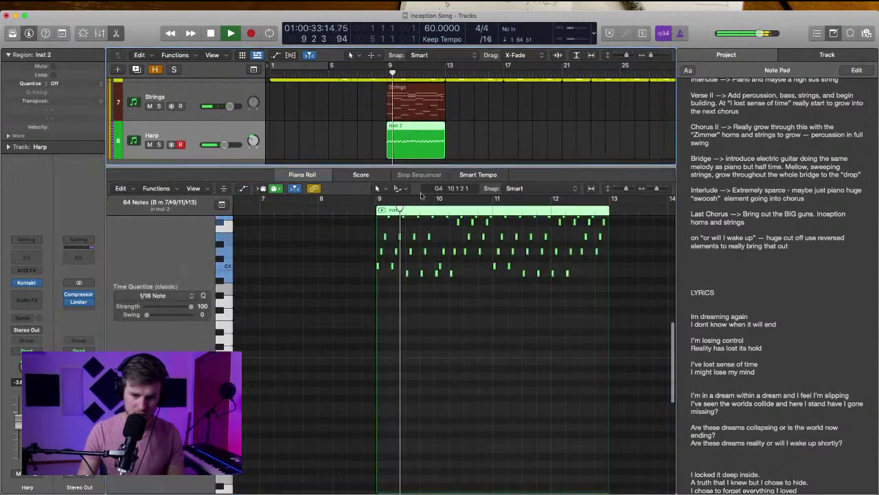
pyautogui.scroll(3, 404, 291)
pyautogui.hscroll(4, 404, 292)
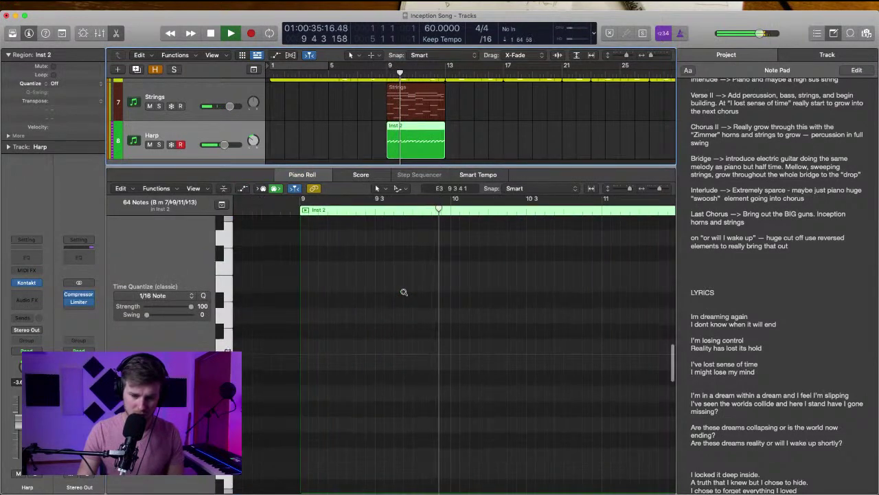
pyautogui.scroll(5, 403, 292)
# Correct the early bar 10 harp notes by moving the C4 to F♯4 and shifting the following D4 a sixteenth note earlier
pyautogui.press('space')
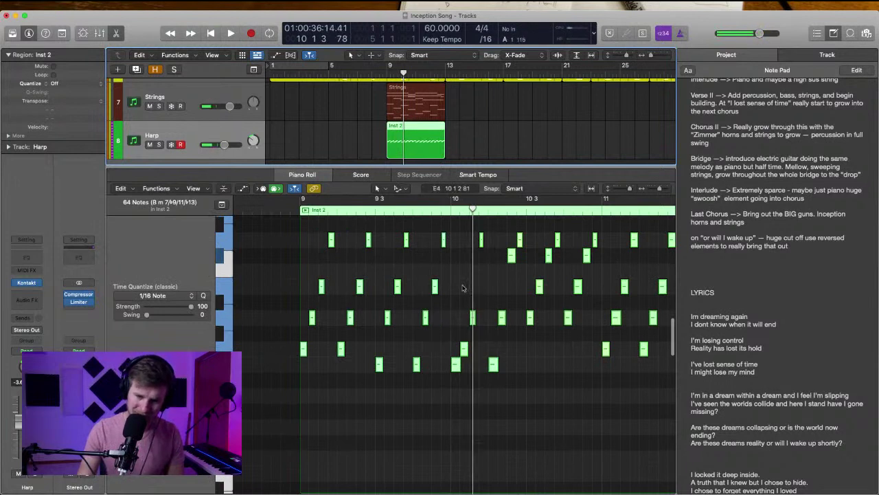
pyautogui.click(463, 349)
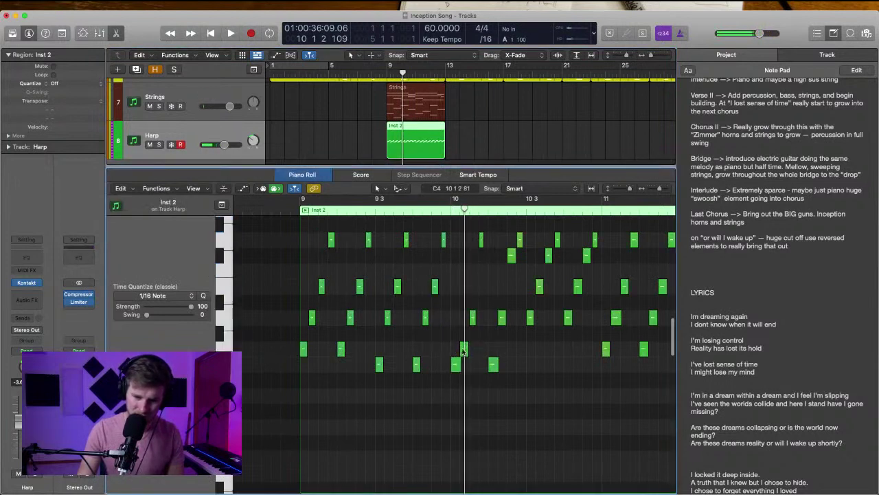
pyautogui.moveTo(463, 349); pyautogui.dragTo(472, 255)
# Play the corrected harp part and check its notes from bar 10 through bar 11
pyautogui.press('space')
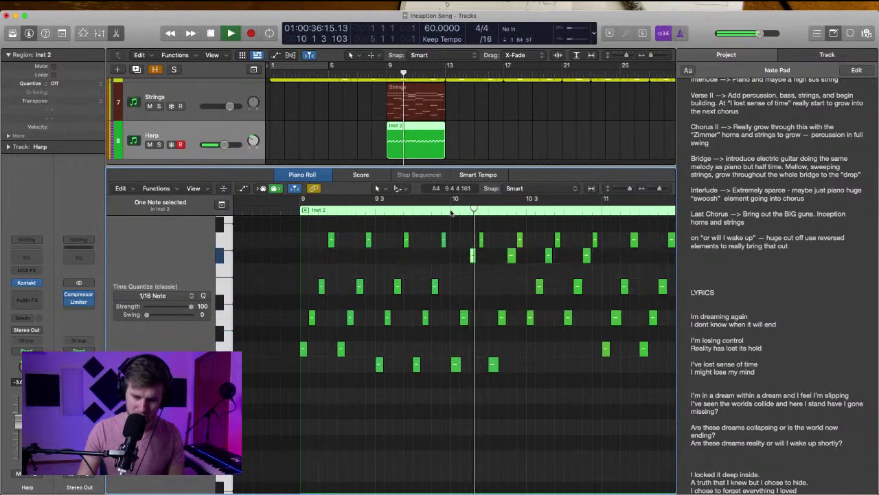
pyautogui.press('super+Left')
pyautogui.press('super+Right')
pyautogui.press('super+Right')
pyautogui.press('super+Right')
pyautogui.press('super+Up')
pyautogui.press('super+Up')
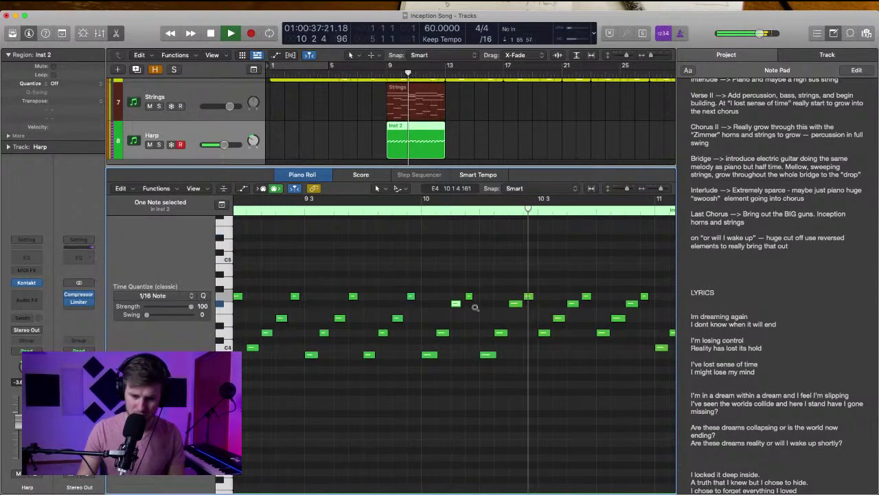
pyautogui.hscroll(3, 522, 412)
pyautogui.click(507, 408)
pyautogui.hscroll(4, 496, 408)
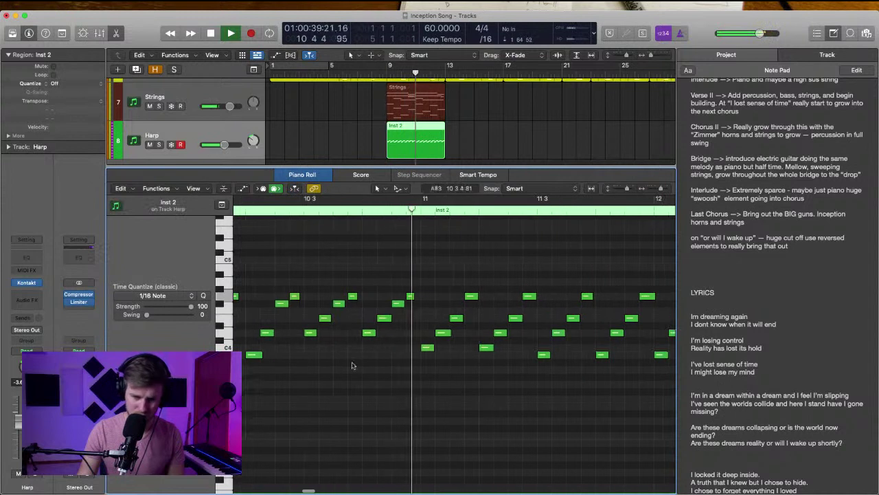
# Add a Channel EQ to the Harp track with a -7.6 dB cut at 3100 Hz, and close the plug-in
pyautogui.doubleClick(26, 257)
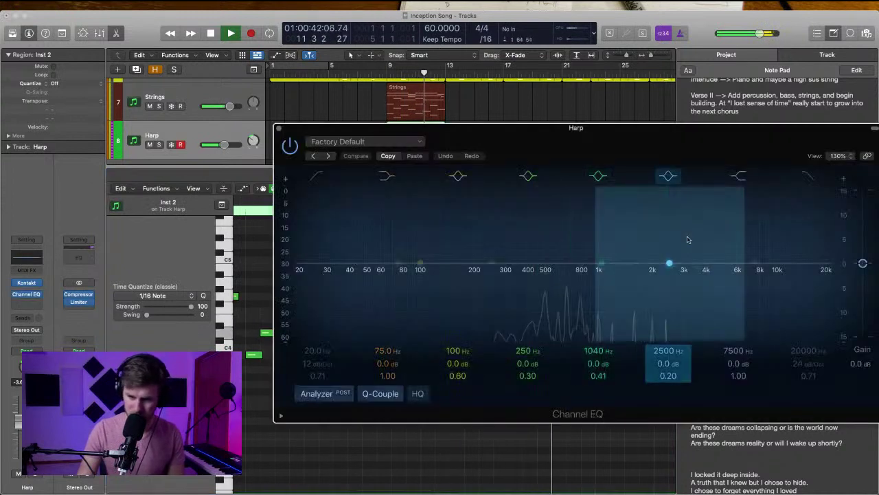
pyautogui.moveTo(671, 269); pyautogui.dragTo(684, 304)
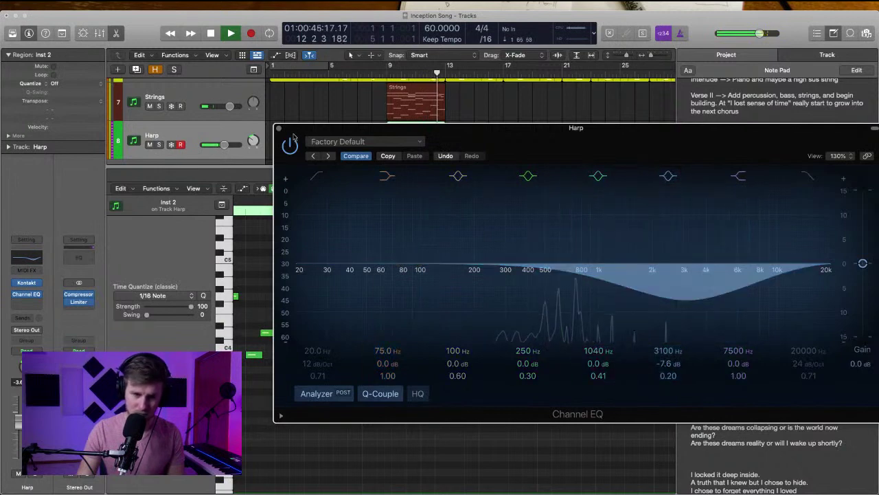
pyautogui.click(278, 128)
pyautogui.press('space')
pyautogui.click(280, 132)
# Return the playhead to bar 9 and assign a new track color to the Harp track
pyautogui.click(385, 73)
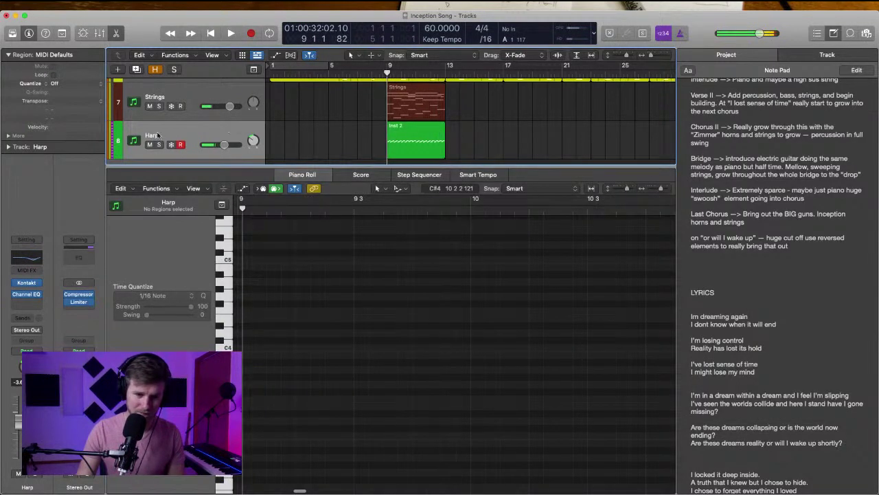
pyautogui.rightClick(163, 139)
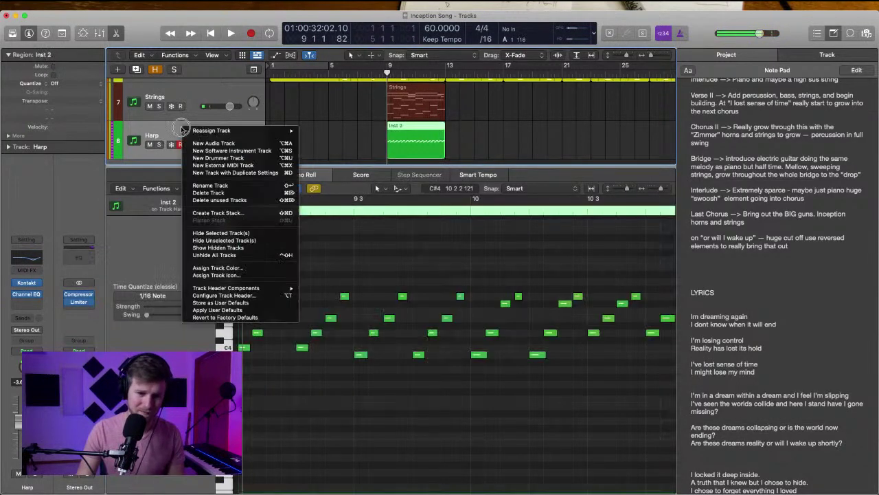
pyautogui.click(226, 269)
pyautogui.click(540, 239)
pyautogui.click(340, 201)
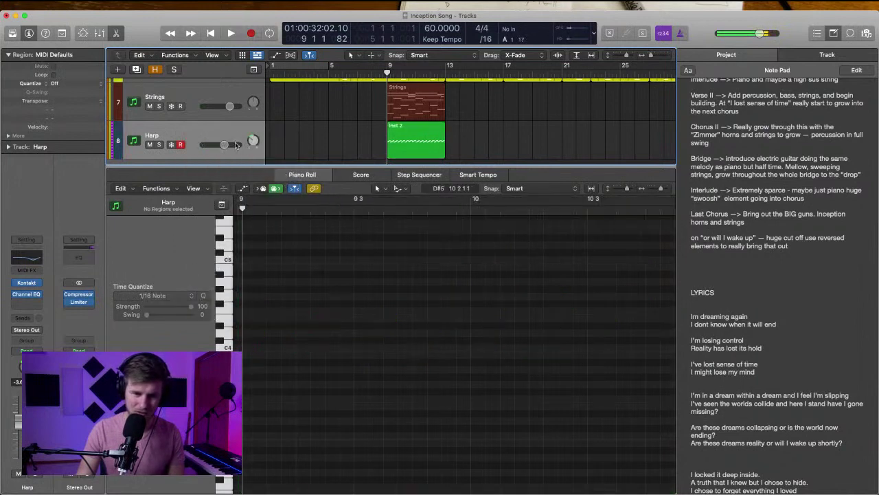
# Rename the bar 9 harp region to Harp, match its color to the track, and close the note editor
pyautogui.click(206, 125)
pyautogui.hotkey('alt', 'shift', 'c')
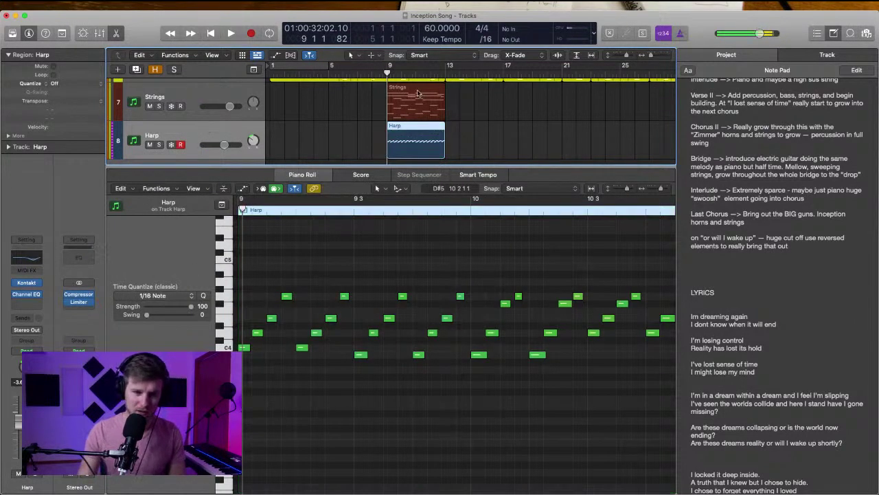
pyautogui.click(327, 114)
pyautogui.click(116, 33)
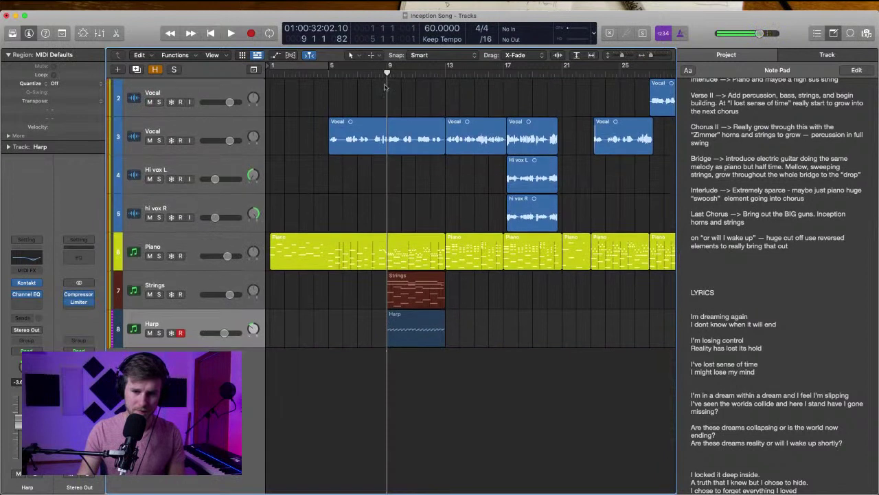
# Play the arrangement from bar 9 to check the harp, mute the Harp track, and stop playback
pyautogui.press('space')
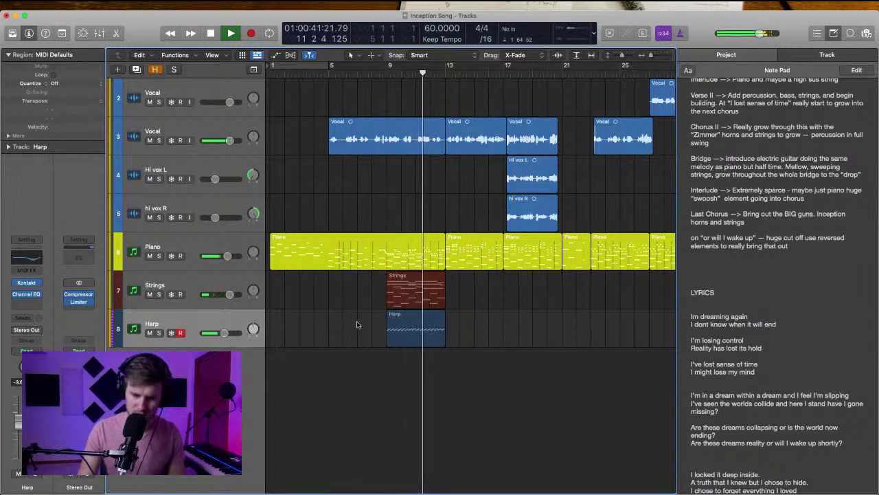
pyautogui.click(419, 332)
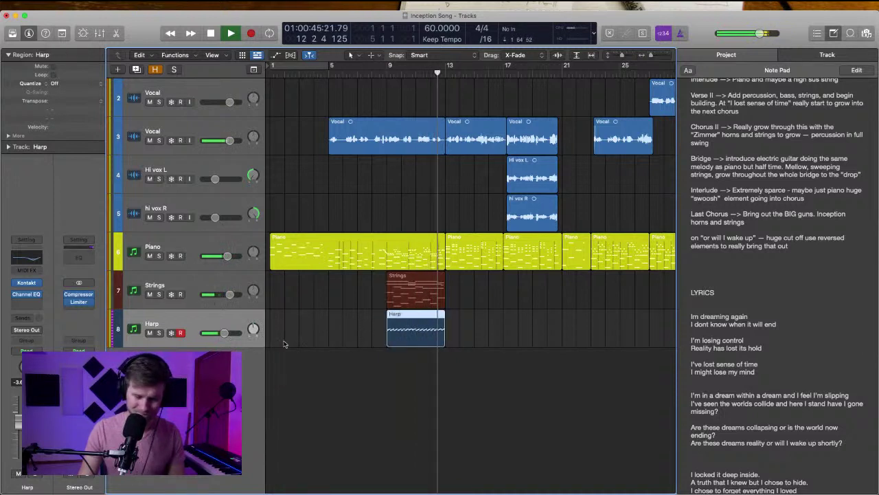
pyautogui.click(150, 333)
pyautogui.press('space')
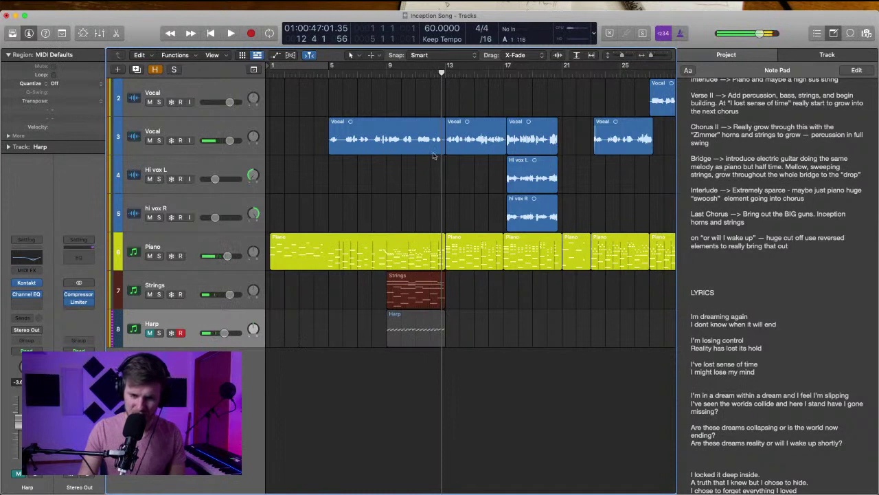
# Play across the start of bar 13 without the harp, and select the Strings track to continue its part
pyautogui.hscroll(5, 499, 222)
pyautogui.press('space')
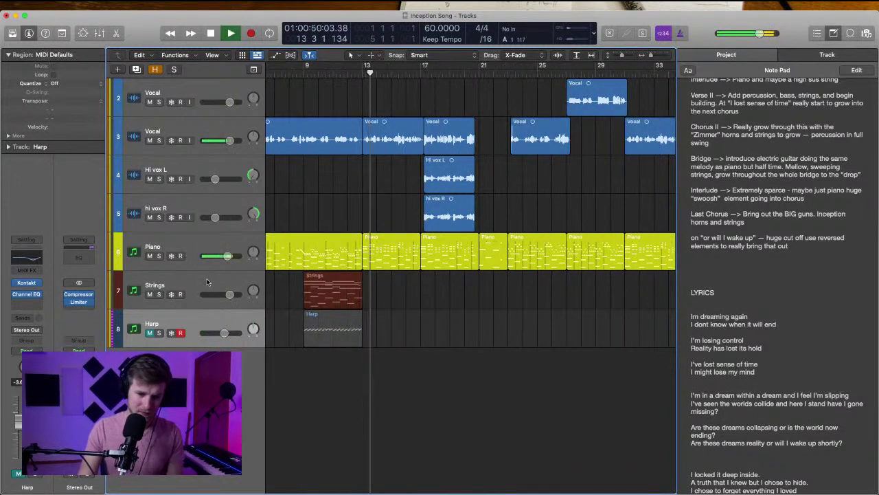
pyautogui.press('space')
pyautogui.click(341, 290)
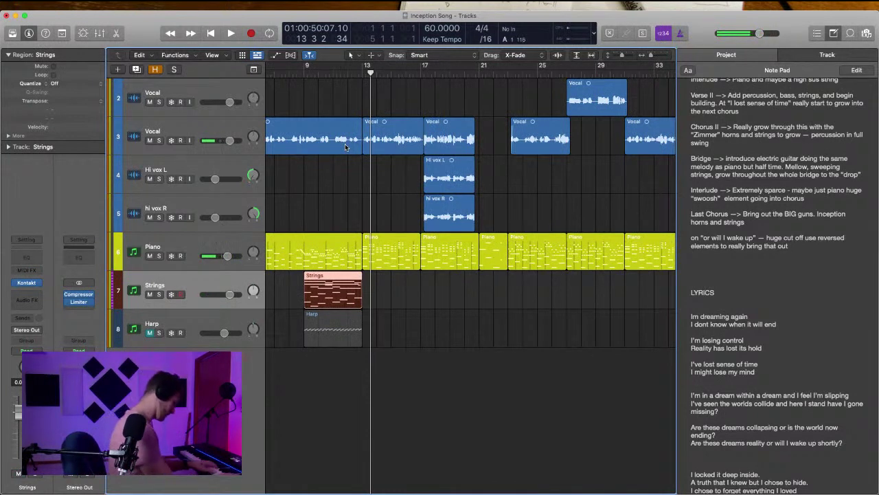
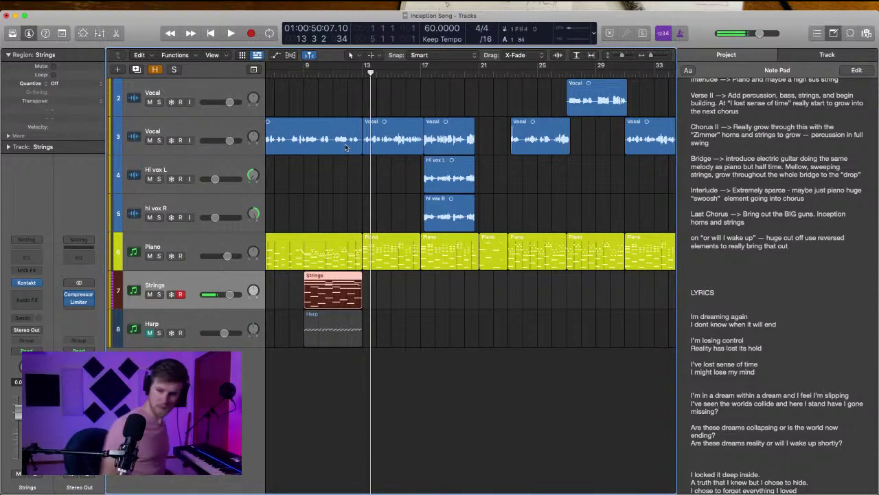
# Record a strings take from bar 13 to about bar 15 with the main Vocal track muted
pyautogui.click(362, 72)
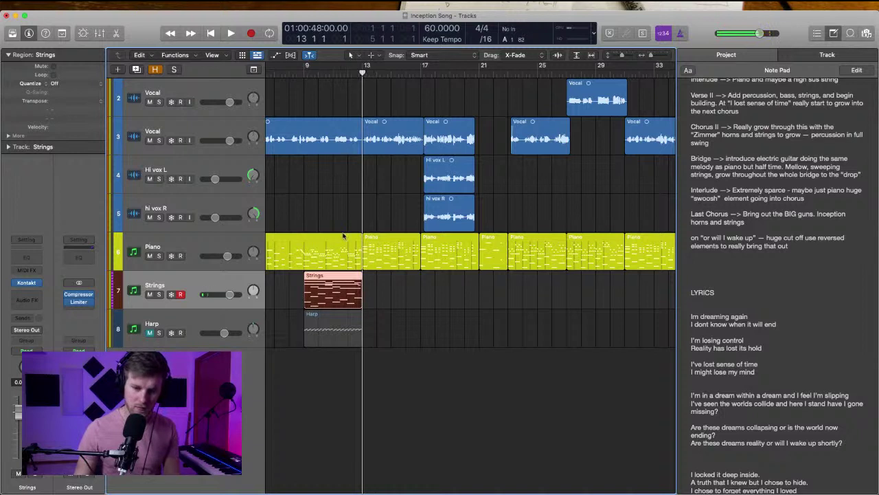
pyautogui.press('r')
pyautogui.click(150, 140)
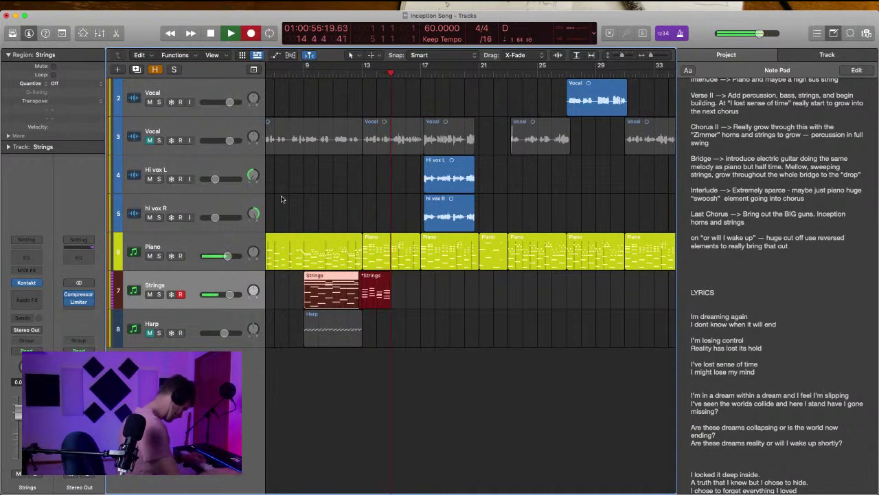
pyautogui.press('space')
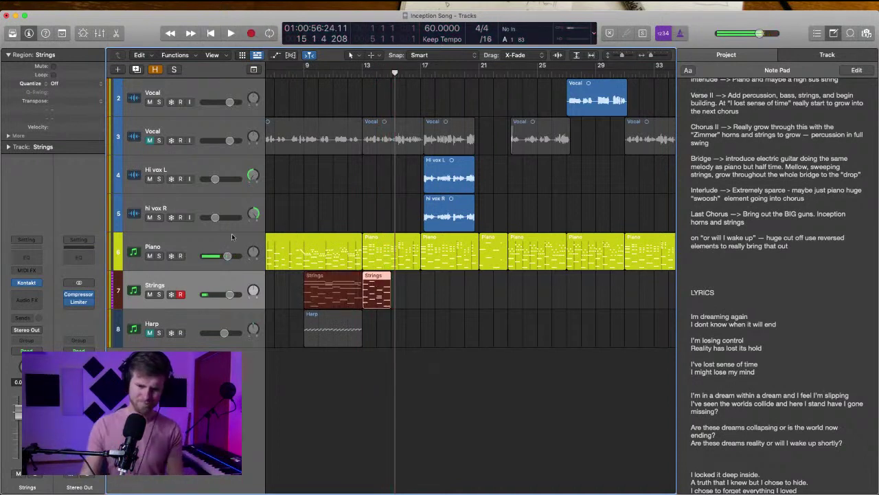
# Re-record the strings part from bar 13 to the start of bar 17
pyautogui.click(368, 74)
pyautogui.press('r')
pyautogui.press('space')
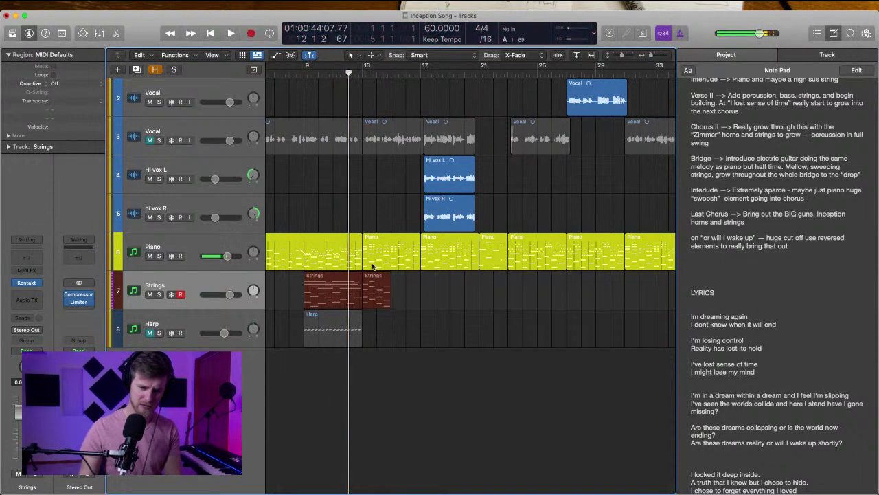
pyautogui.press('space')
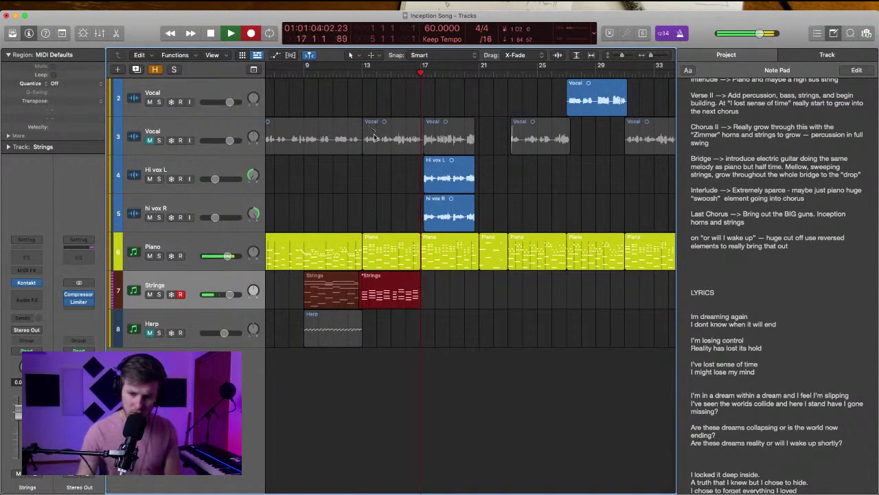
pyautogui.press('space')
# Open the new strings region in the Piano Roll and extend its first chord, C4, C3, A1 and A0, to bar 13 beat 3
pyautogui.doubleClick(402, 296)
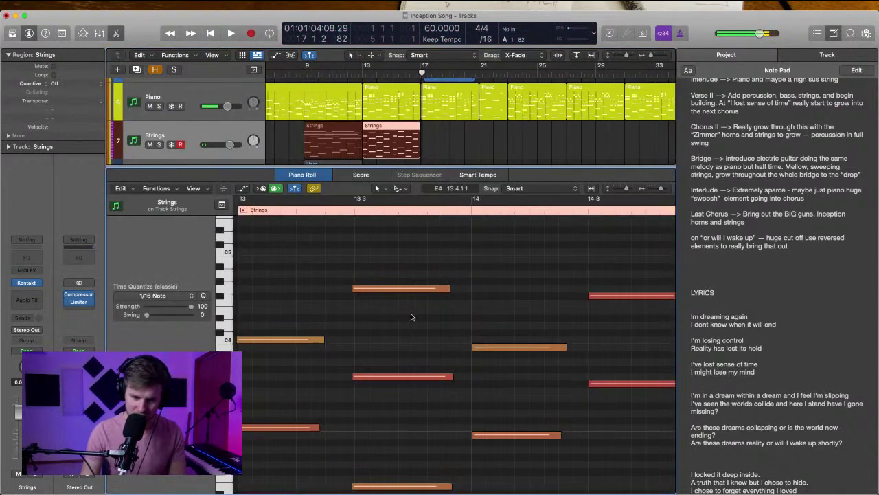
pyautogui.scroll(-5, 400, 314)
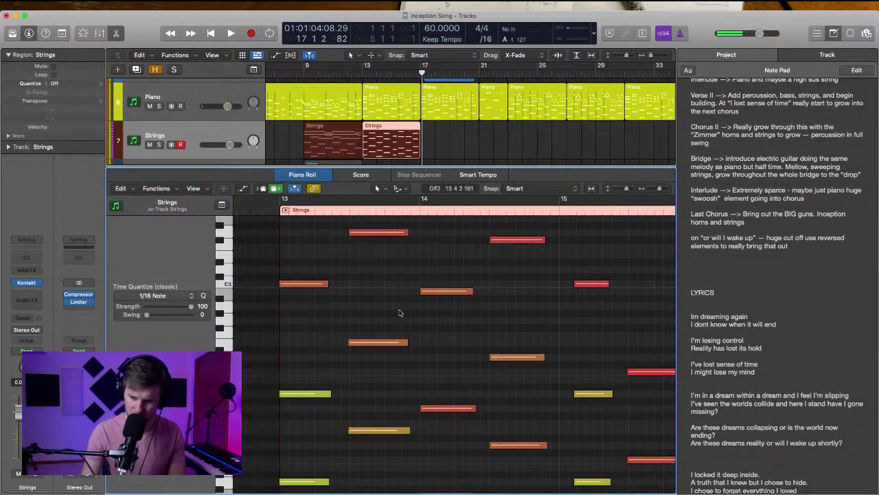
pyautogui.scroll(4, 385, 309)
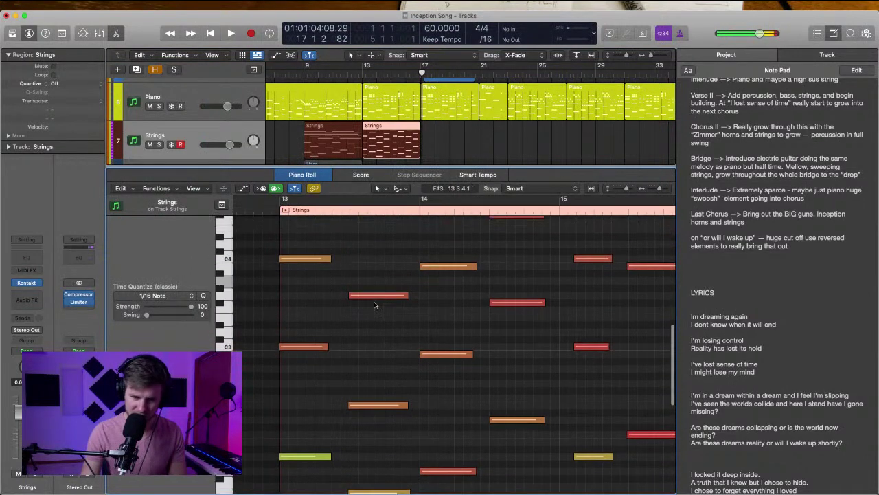
pyautogui.moveTo(307, 240); pyautogui.dragTo(394, 335)
pyautogui.press('super+Right')
pyautogui.scroll(8, 392, 347)
pyautogui.click(386, 334)
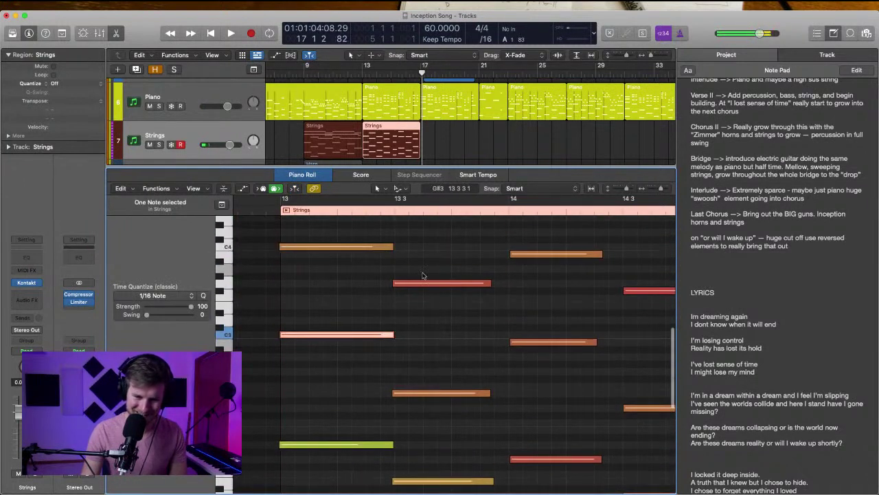
pyautogui.scroll(-4, 412, 334)
pyautogui.scroll(-4, 421, 330)
pyautogui.moveTo(390, 413); pyautogui.dragTo(403, 412)
# Extend the G4 and G3 string notes on bar 13 beat 3 to the start of bar 14
pyautogui.hscroll(3, 404, 413)
pyautogui.scroll(6, 406, 412)
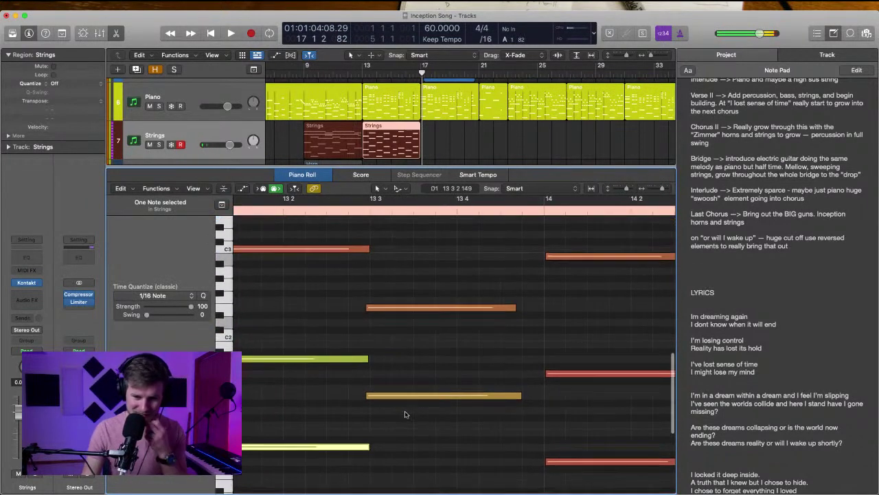
pyautogui.scroll(3, 385, 305)
pyautogui.scroll(2, 380, 257)
pyautogui.hscroll(2, 380, 257)
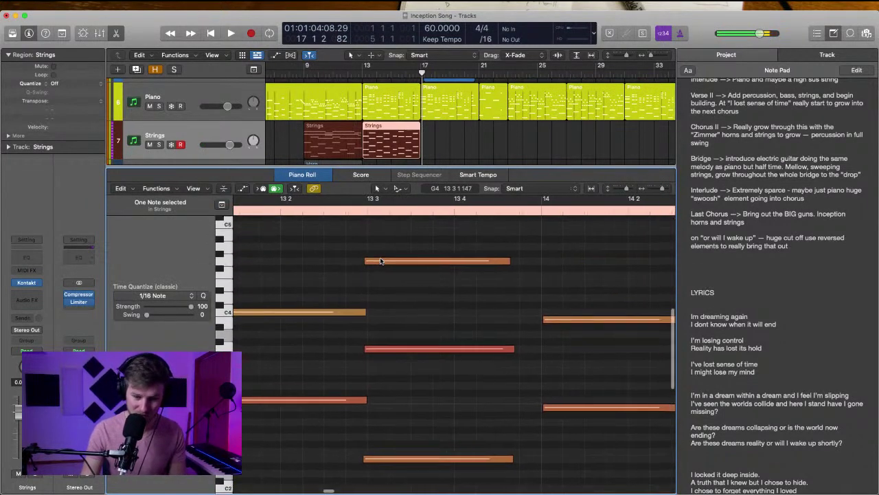
pyautogui.moveTo(505, 283); pyautogui.dragTo(510, 411)
pyautogui.moveTo(478, 247); pyautogui.dragTo(516, 348)
pyautogui.moveTo(506, 262); pyautogui.dragTo(512, 263)
pyautogui.scroll(-3, 512, 357)
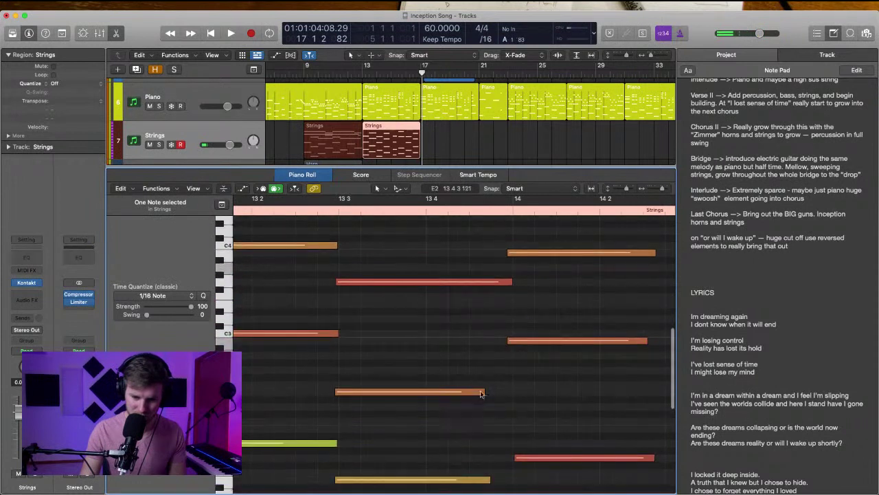
# Extend the E2 and E1 string notes on bar 13 beat 3 to the start of bar 14
pyautogui.moveTo(479, 364); pyautogui.dragTo(480, 480)
pyautogui.moveTo(484, 391); pyautogui.dragTo(512, 392)
pyautogui.click(524, 373)
pyautogui.moveTo(515, 479); pyautogui.dragTo(512, 480)
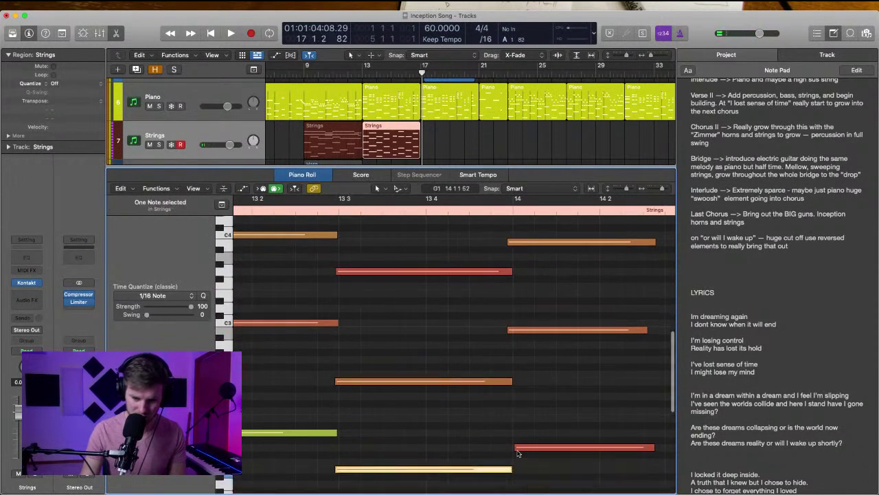
# Start the bar 14 G1 and G0 string notes slightly earlier, and extend the G0 to bar 14 beat 3
pyautogui.moveTo(516, 448); pyautogui.dragTo(508, 447)
pyautogui.click(506, 331)
pyautogui.hscroll(5, 412, 399)
pyautogui.scroll(-5, 413, 398)
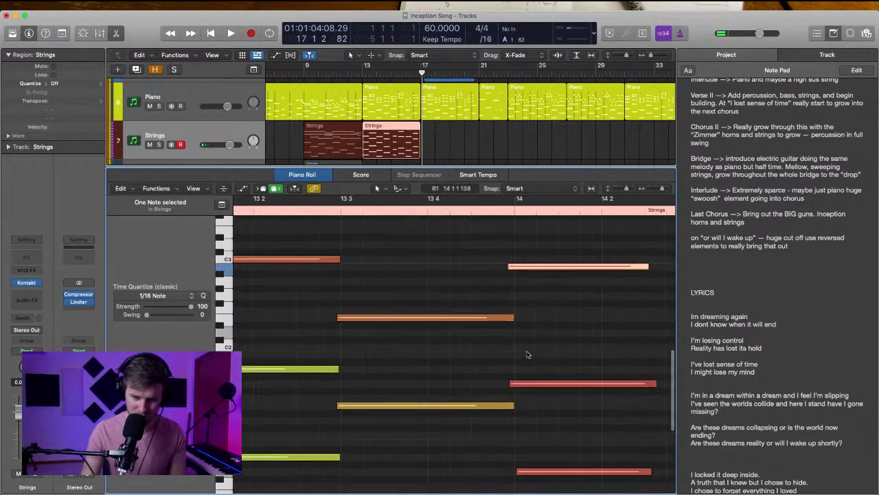
pyautogui.moveTo(370, 434); pyautogui.dragTo(364, 434)
pyautogui.moveTo(502, 433); pyautogui.dragTo(542, 433)
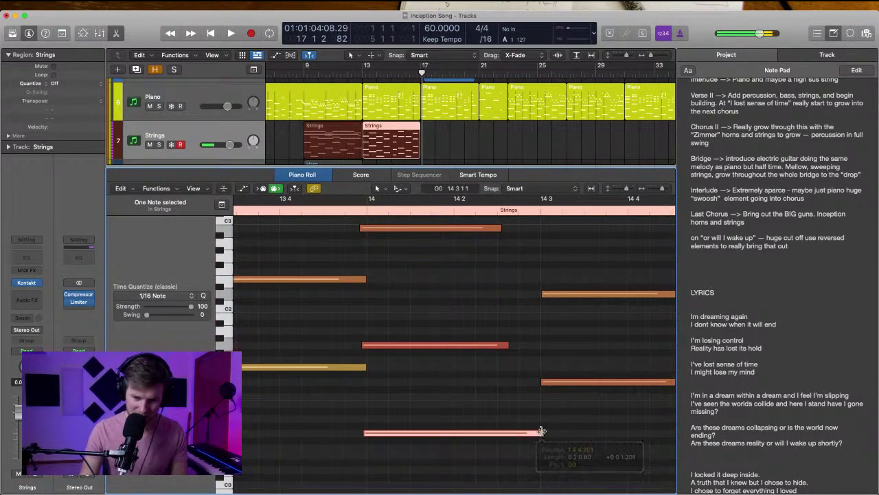
# Start the D2 and D1 notes on bar 14 beat 3 slightly earlier, and extend the preceding G1, B2 and B3 notes to meet them
pyautogui.scroll(1, 549, 343)
pyautogui.keyDown('shift'); pyautogui.click(546, 311); pyautogui.keyUp('shift')
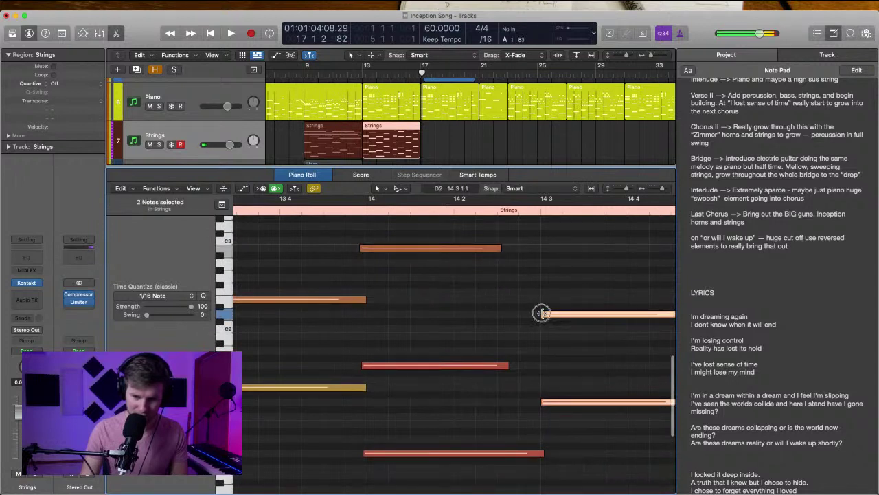
pyautogui.moveTo(542, 313); pyautogui.dragTo(536, 313)
pyautogui.moveTo(507, 365); pyautogui.dragTo(535, 365)
pyautogui.scroll(4, 534, 363)
pyautogui.moveTo(501, 324); pyautogui.dragTo(535, 324)
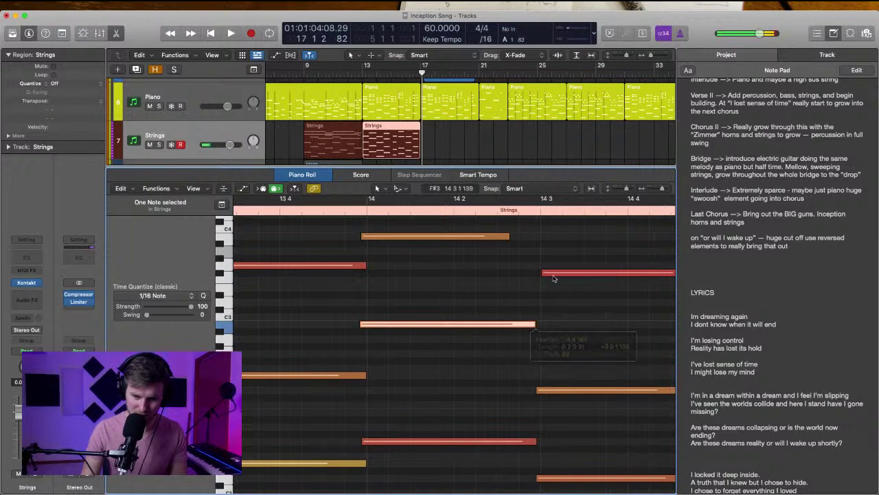
pyautogui.click(543, 275)
pyautogui.scroll(1, 522, 271)
pyautogui.moveTo(507, 257); pyautogui.dragTo(531, 257)
# Extend the F♯3 and D2 string notes on bar 14 beat 3 just past the start of bar 15
pyautogui.hscroll(5, 455, 331)
pyautogui.moveTo(505, 227); pyautogui.dragTo(497, 341)
pyautogui.moveTo(445, 276); pyautogui.dragTo(501, 411)
pyautogui.click(548, 287)
# Extend the C4 and C3 string notes at the start of bar 15 to beat 3
pyautogui.moveTo(547, 234); pyautogui.dragTo(579, 350)
pyautogui.hscroll(3, 519, 295)
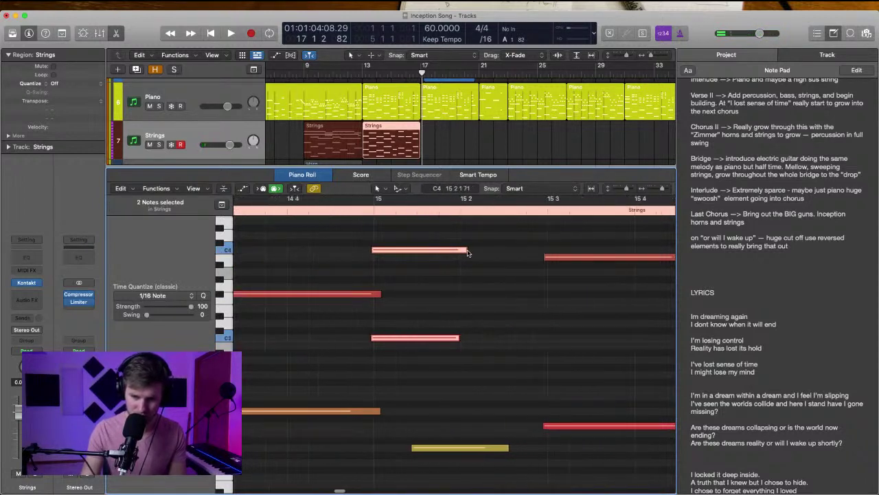
pyautogui.moveTo(466, 251); pyautogui.dragTo(541, 250)
pyautogui.click(554, 288)
pyautogui.moveTo(534, 337); pyautogui.dragTo(546, 337)
pyautogui.scroll(-3, 516, 383)
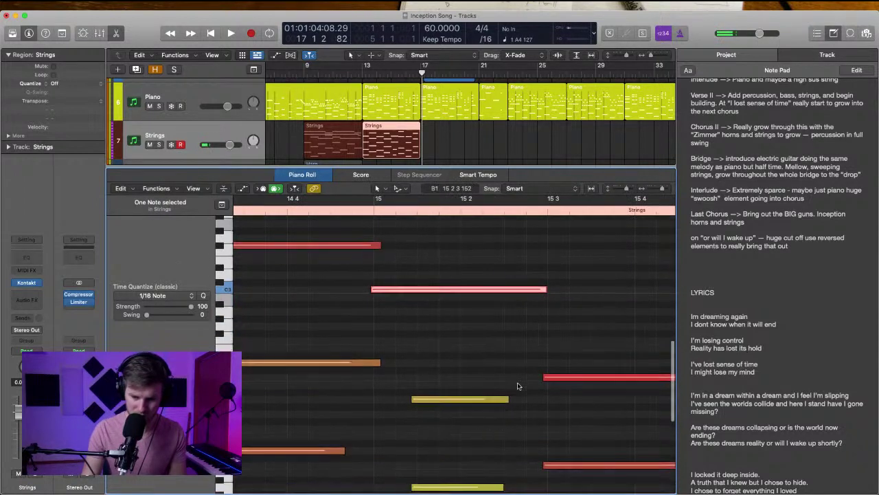
# Stretch the late A1 and A0 string notes to span from the start of bar 15 to beat 3
pyautogui.moveTo(470, 362); pyautogui.dragTo(491, 483)
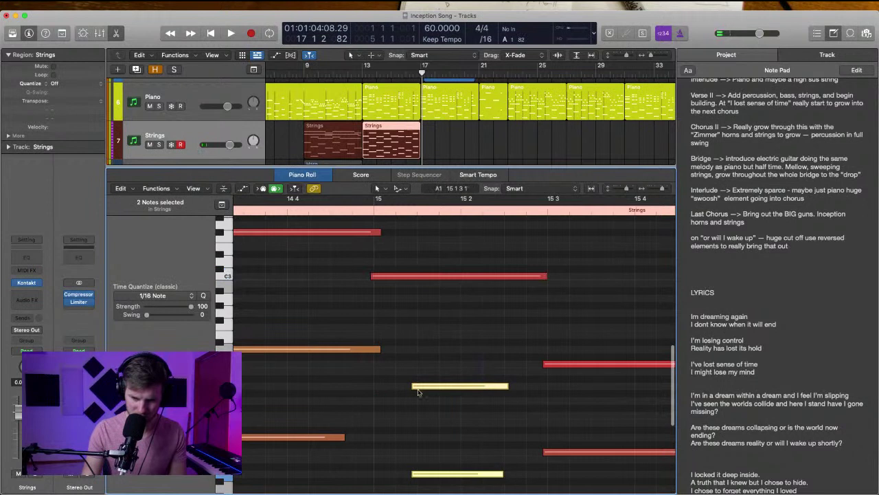
pyautogui.moveTo(412, 386); pyautogui.dragTo(374, 386)
pyautogui.moveTo(509, 386); pyautogui.dragTo(547, 387)
pyautogui.click(548, 411)
pyautogui.moveTo(539, 474); pyautogui.dragTo(547, 474)
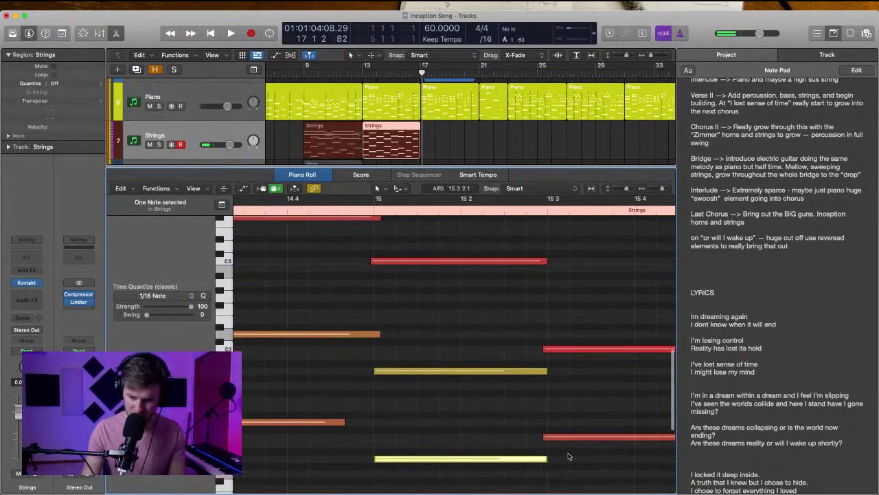
pyautogui.scroll(-1, 567, 417)
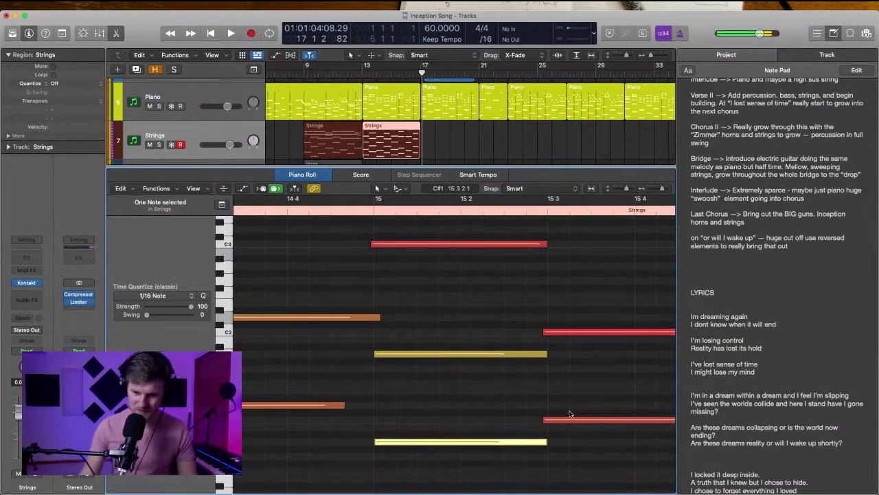
# Adjust the start of the B4 note on bar 15 beat 3, and extend the B4 and B3 notes almost to bar 16
pyautogui.scroll(5, 556, 285)
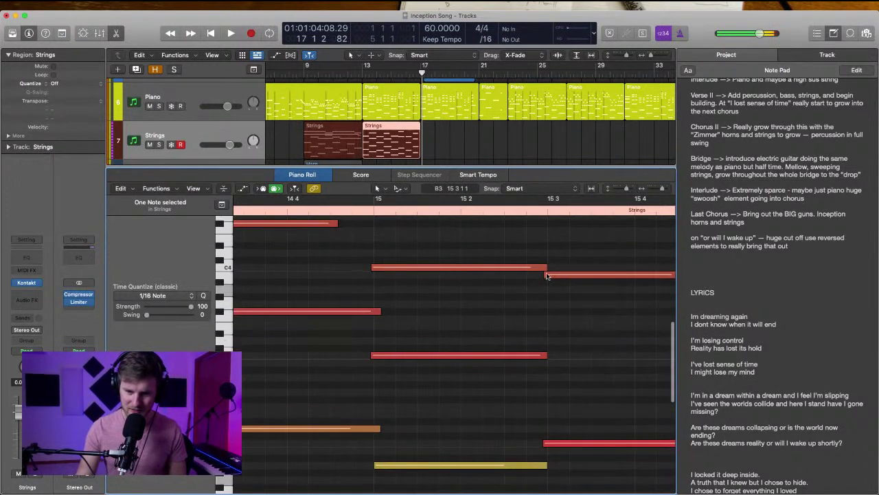
pyautogui.scroll(3, 543, 274)
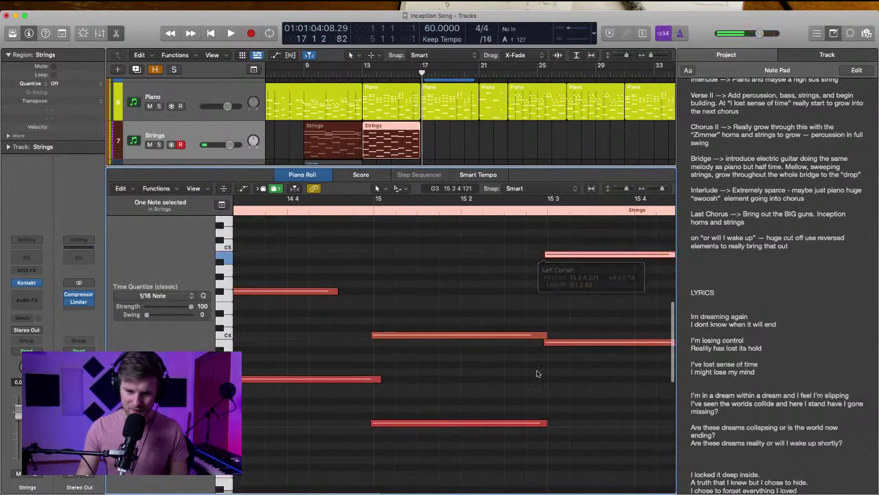
pyautogui.click(549, 343)
pyautogui.hscroll(5, 557, 363)
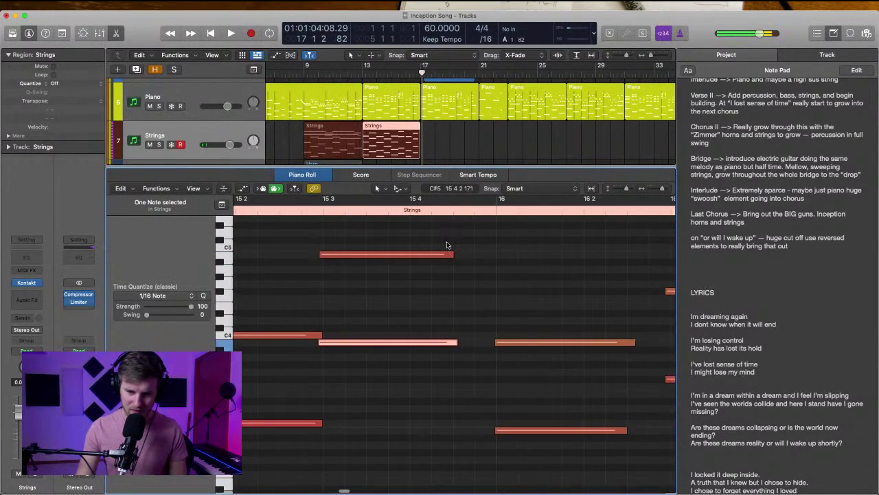
pyautogui.keyDown('shift'); pyautogui.click(446, 255); pyautogui.keyUp('shift')
pyautogui.moveTo(457, 342); pyautogui.dragTo(491, 342)
# Start the bar 16 B3 and B2 notes slightly earlier, and extend the preceding B4 to bar 16
pyautogui.click(503, 342)
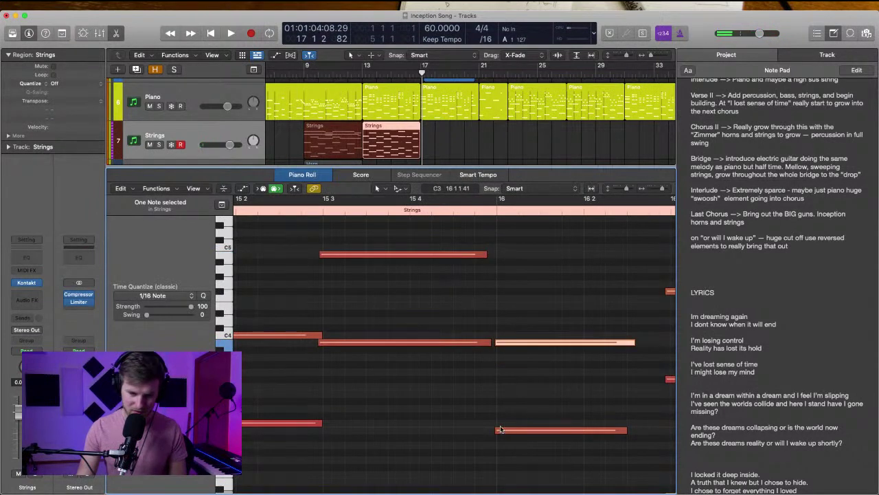
pyautogui.moveTo(496, 431); pyautogui.dragTo(492, 431)
pyautogui.moveTo(497, 343); pyautogui.dragTo(494, 344)
pyautogui.moveTo(484, 255); pyautogui.dragTo(493, 254)
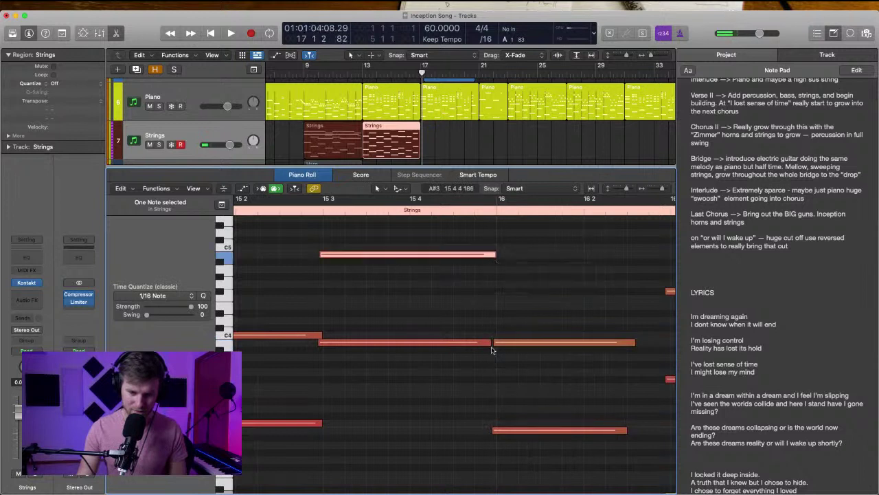
# Start the bar 16 G1 and G0 string notes slightly earlier and extend both to beat 3
pyautogui.scroll(-5, 491, 350)
pyautogui.moveTo(490, 300); pyautogui.dragTo(510, 474)
pyautogui.moveTo(497, 431); pyautogui.dragTo(493, 433)
pyautogui.moveTo(453, 409); pyautogui.dragTo(496, 306)
pyautogui.click(492, 306)
pyautogui.hscroll(4, 503, 392)
pyautogui.moveTo(461, 330); pyautogui.dragTo(434, 456)
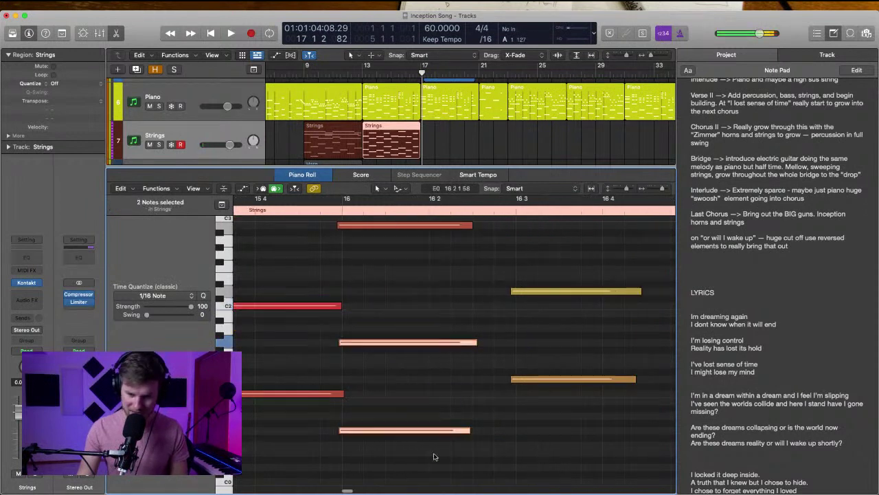
pyautogui.moveTo(469, 432); pyautogui.dragTo(511, 431)
pyautogui.click(513, 428)
# Extend the bar 16 B2 and B3 string notes to beat 3
pyautogui.scroll(5, 524, 418)
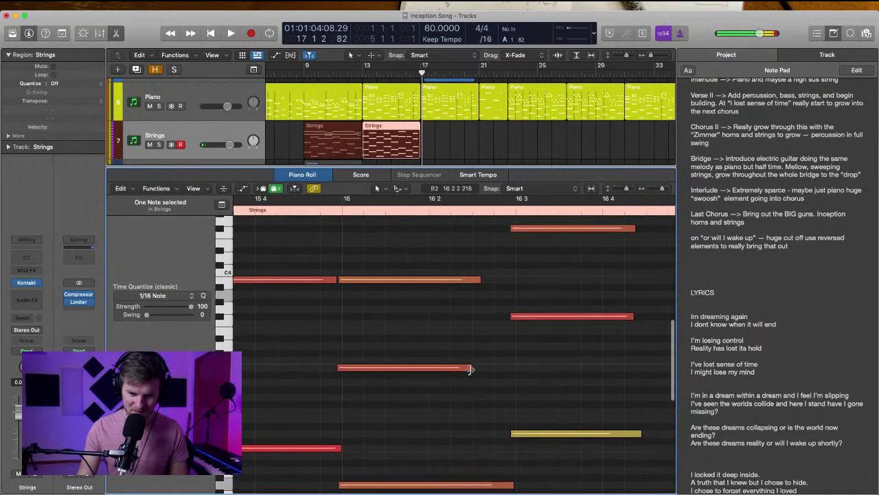
pyautogui.moveTo(471, 367); pyautogui.dragTo(510, 372)
pyautogui.moveTo(482, 279); pyautogui.dragTo(512, 280)
pyautogui.scroll(2, 528, 392)
pyautogui.scroll(-3, 525, 417)
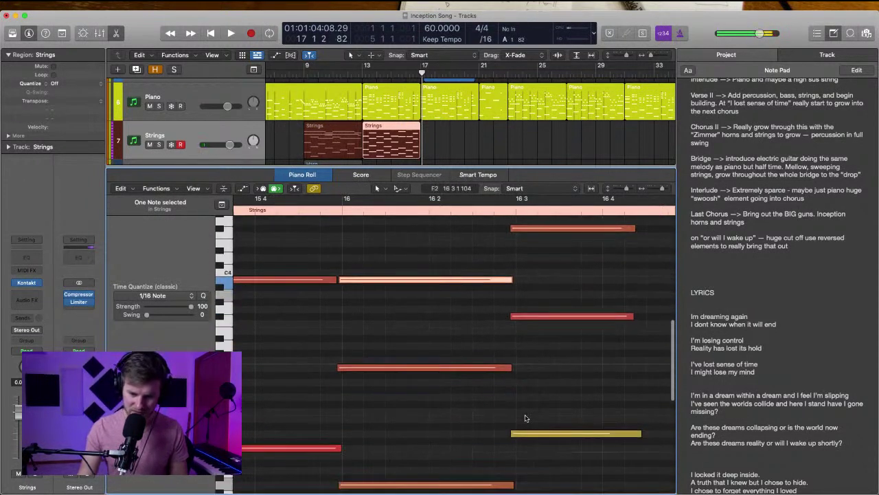
# Extend the F#4 and F#3 string notes starting on bar 16 beat 3 almost to bar 17
pyautogui.hscroll(2, 526, 417)
pyautogui.scroll(1, 526, 418)
pyautogui.moveTo(549, 239); pyautogui.dragTo(639, 339)
pyautogui.click(620, 363)
pyautogui.hscroll(2, 559, 441)
pyautogui.scroll(-3, 520, 437)
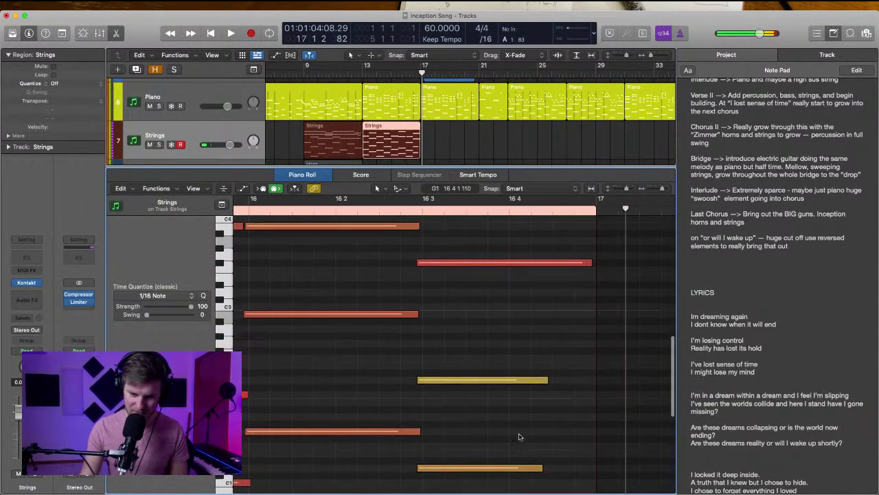
# Extend the D2 and D1 string notes starting on bar 16 beat 3 to the region's end at bar 17
pyautogui.scroll(-2, 520, 437)
pyautogui.moveTo(510, 324); pyautogui.dragTo(531, 470)
pyautogui.moveTo(541, 431); pyautogui.dragTo(589, 431)
pyautogui.click(566, 397)
pyautogui.moveTo(596, 343); pyautogui.dragTo(594, 344)
pyautogui.click(581, 388)
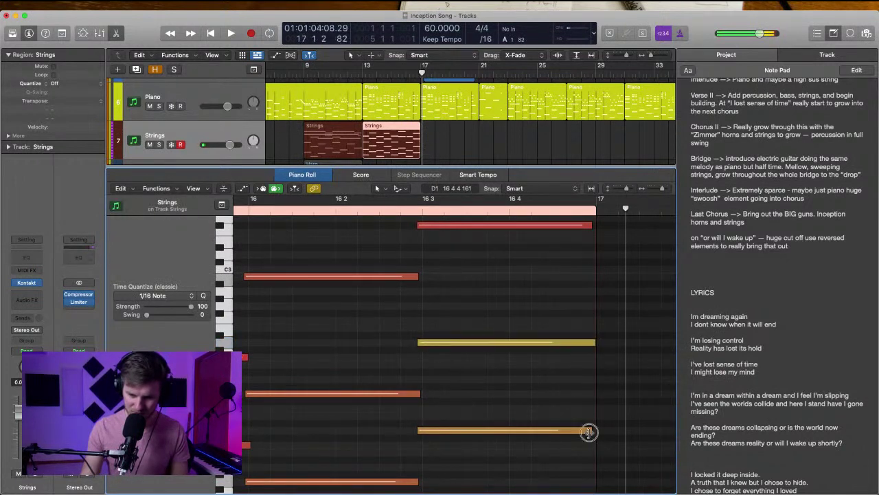
pyautogui.moveTo(588, 432); pyautogui.dragTo(592, 431)
pyautogui.click(524, 396)
pyautogui.press('super+Left')
pyautogui.scroll(-3, 507, 408)
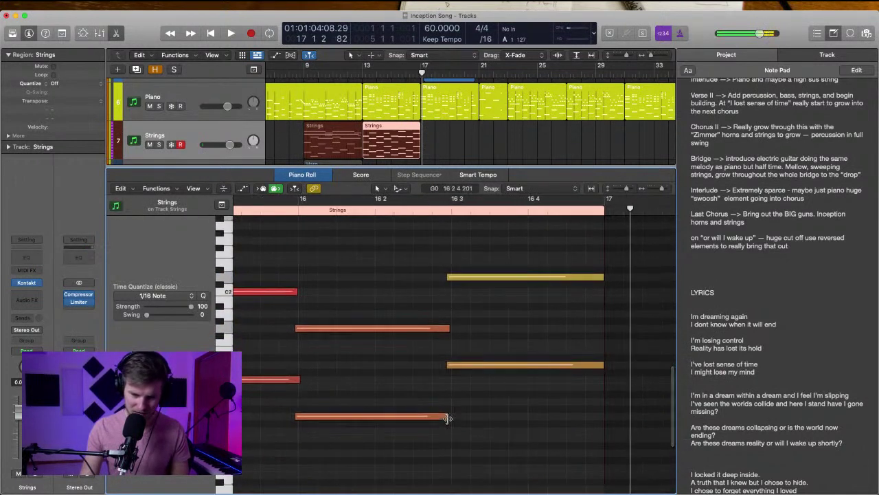
pyautogui.hscroll(-5, 459, 408)
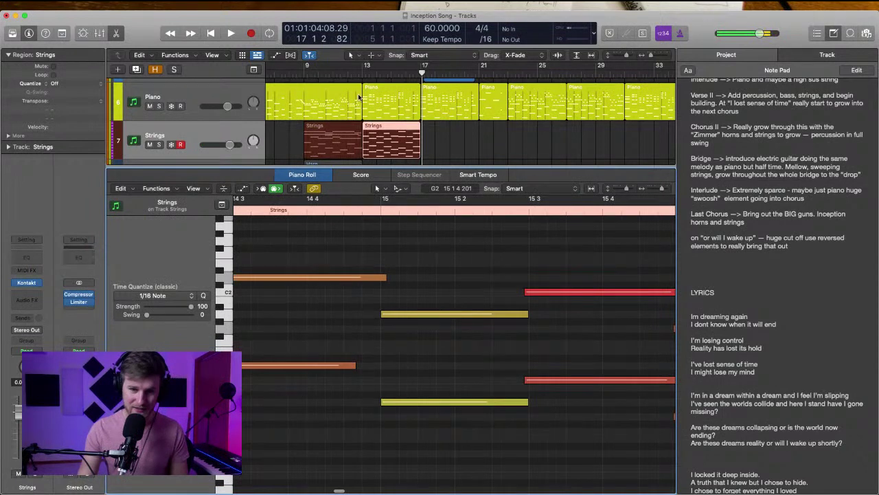
# Solo the Strings track and play it briefly from bar 13
pyautogui.doubleClick(361, 75)
pyautogui.press('s')
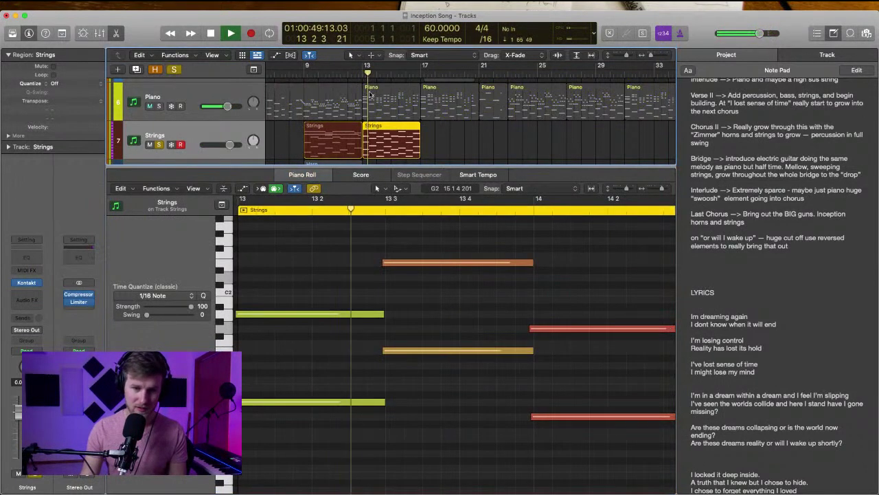
pyautogui.press('space')
# Align the starts of the opening G1, G0, C3 and C4 string notes with bar 13
pyautogui.moveTo(311, 260); pyautogui.dragTo(298, 417)
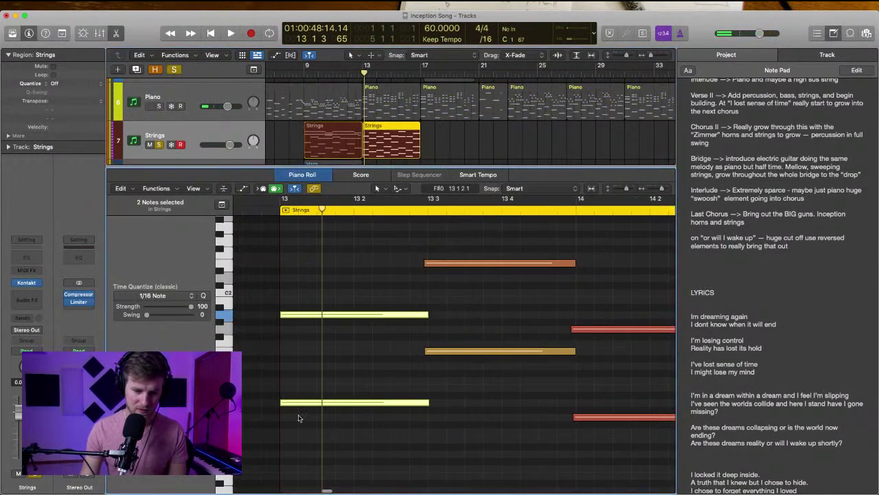
pyautogui.hotkey('shift', 'Return')
pyautogui.scroll(4, 286, 302)
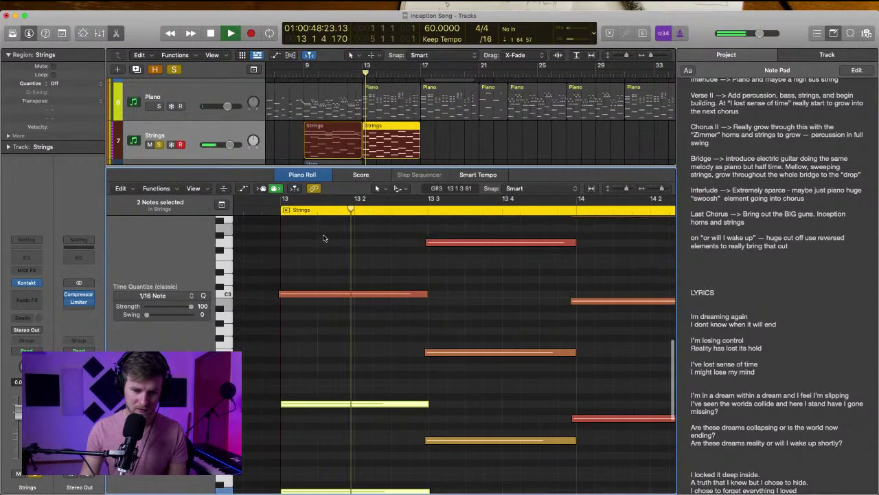
pyautogui.moveTo(298, 261); pyautogui.dragTo(313, 344)
pyautogui.scroll(5, 316, 337)
pyautogui.moveTo(309, 286); pyautogui.dragTo(323, 364)
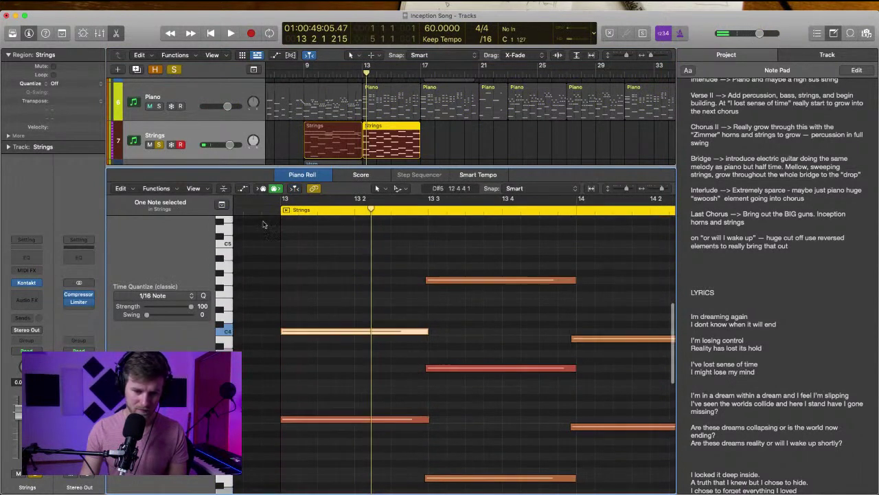
# Play the soloed strings from bar 13 into bar 15 to check the tightened notes
pyautogui.hotkey('shift', 'space')
pyautogui.scroll(-4, 367, 304)
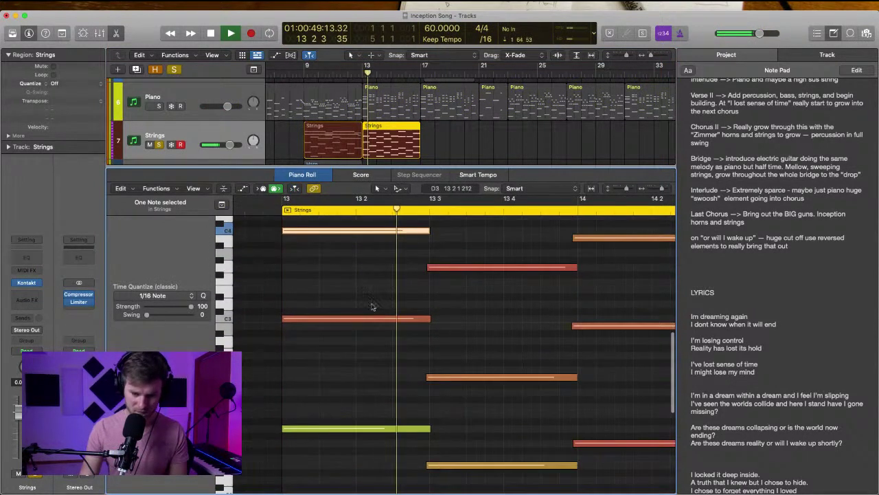
pyautogui.scroll(3, 386, 313)
pyautogui.hscroll(1, 386, 313)
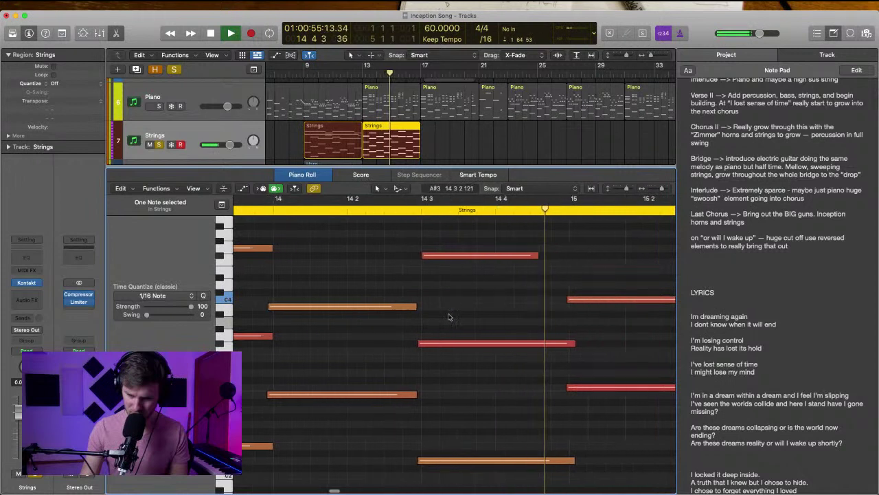
pyautogui.press('space')
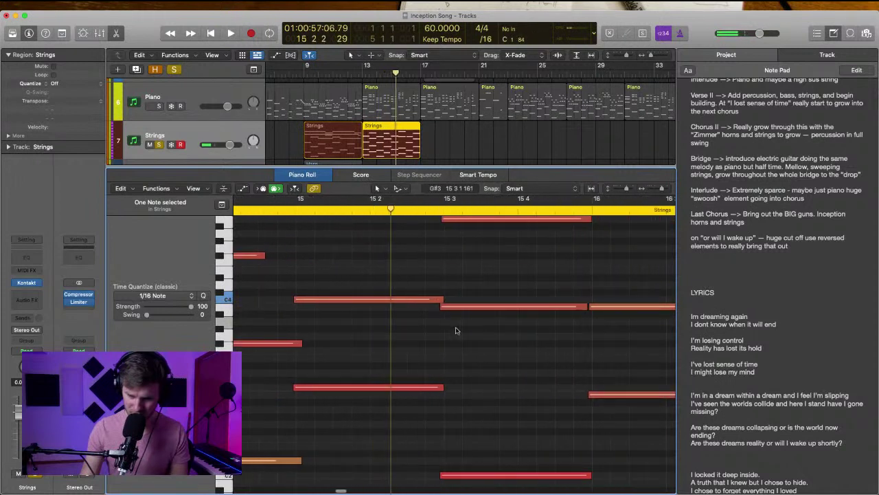
# Place the playhead at bar 15 and examine the string notes back to bar 13 for gaps and overlaps
pyautogui.scroll(3, 456, 331)
pyautogui.click(294, 207)
pyautogui.hscroll(-3, 308, 257)
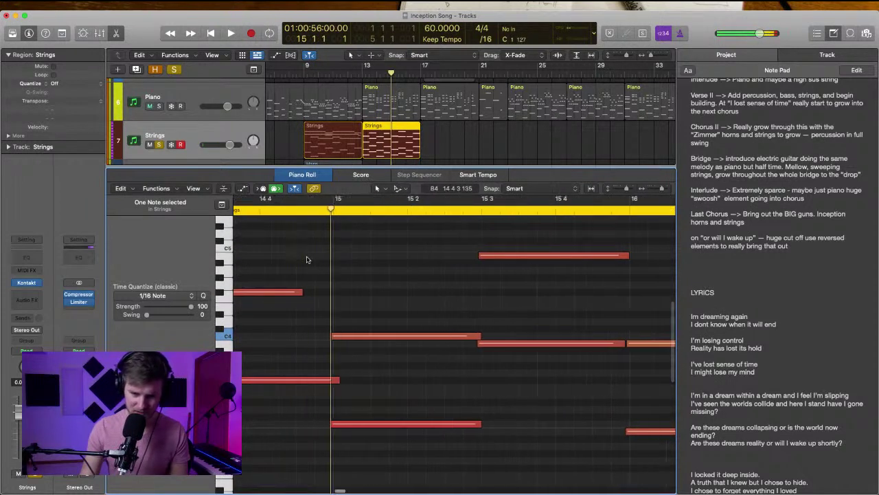
pyautogui.scroll(-2, 308, 258)
pyautogui.scroll(-5, 353, 272)
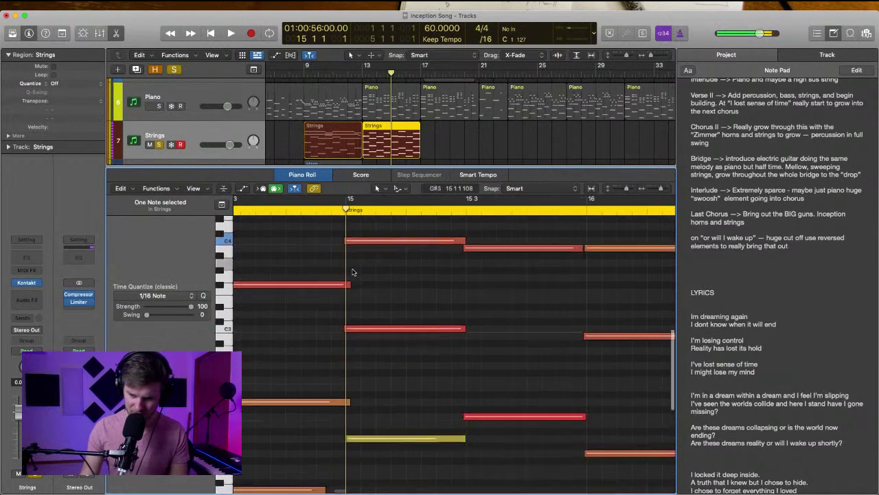
pyautogui.hscroll(-3, 354, 272)
pyautogui.scroll(2, 355, 272)
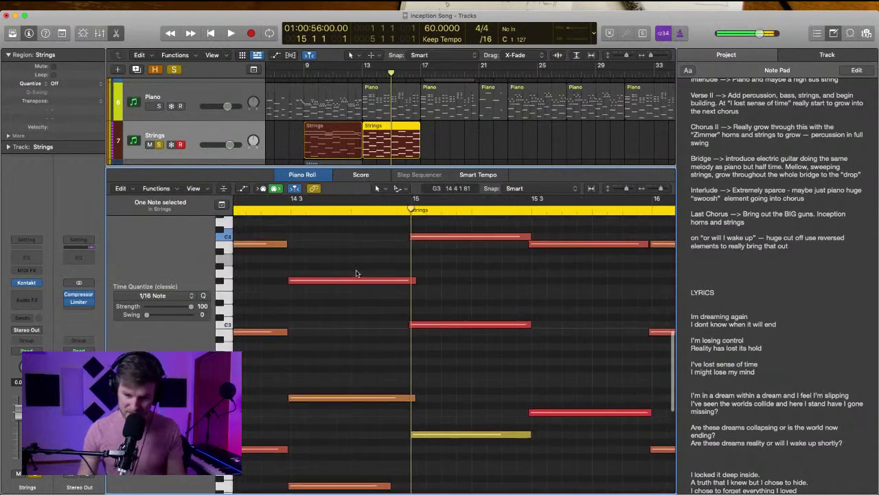
pyautogui.hscroll(-2, 357, 273)
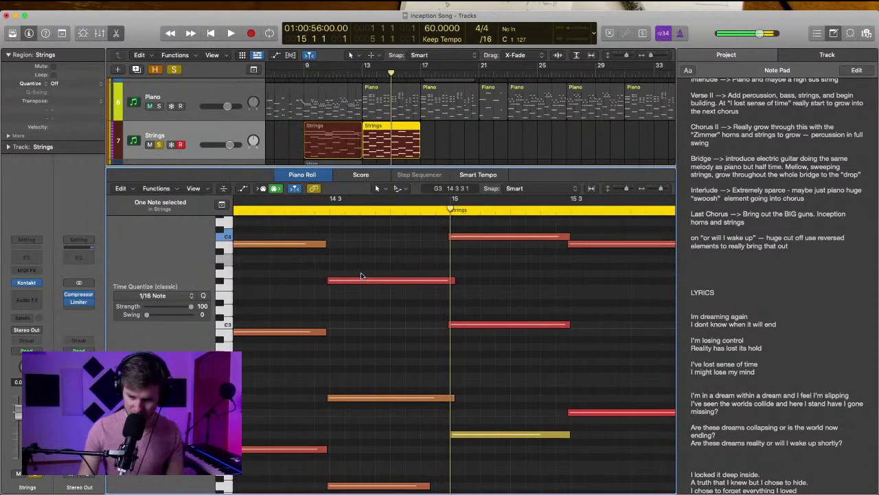
pyautogui.hscroll(-5, 361, 272)
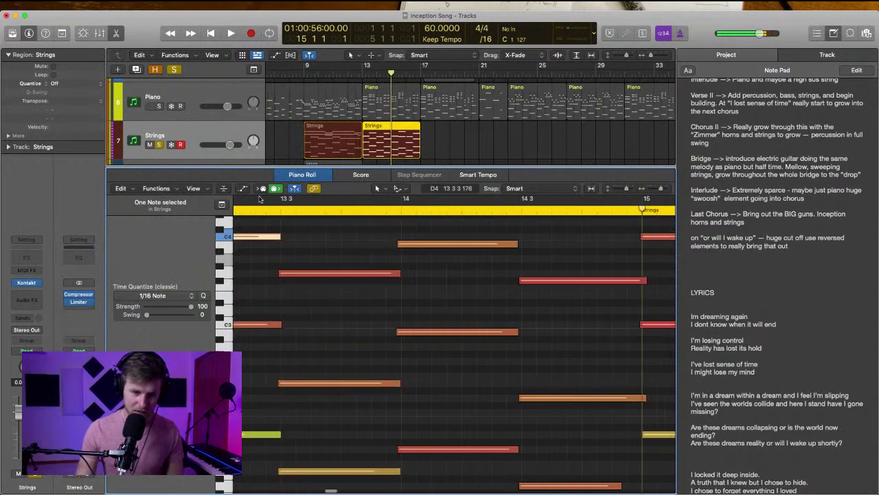
# Show the sustain automation for the Strings region and move its first point to bar 13 with a value of 20
pyautogui.click(243, 188)
pyautogui.click(220, 392)
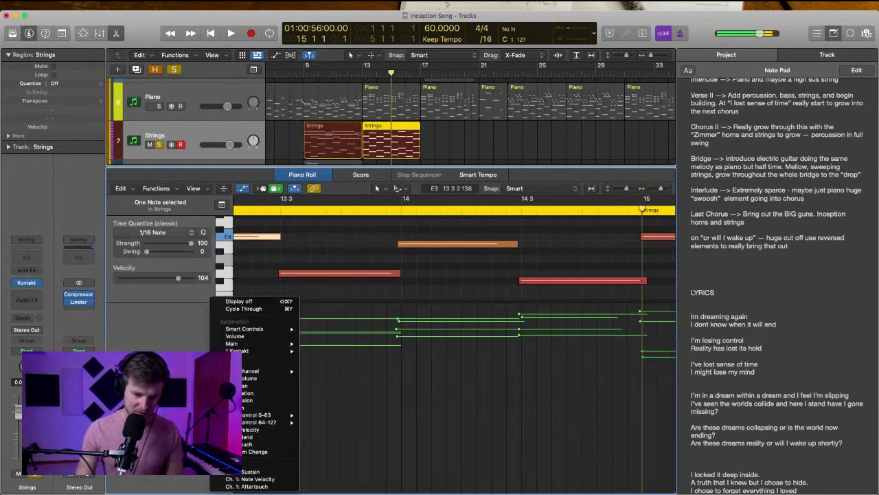
pyautogui.click(252, 473)
pyautogui.hscroll(-5, 385, 309)
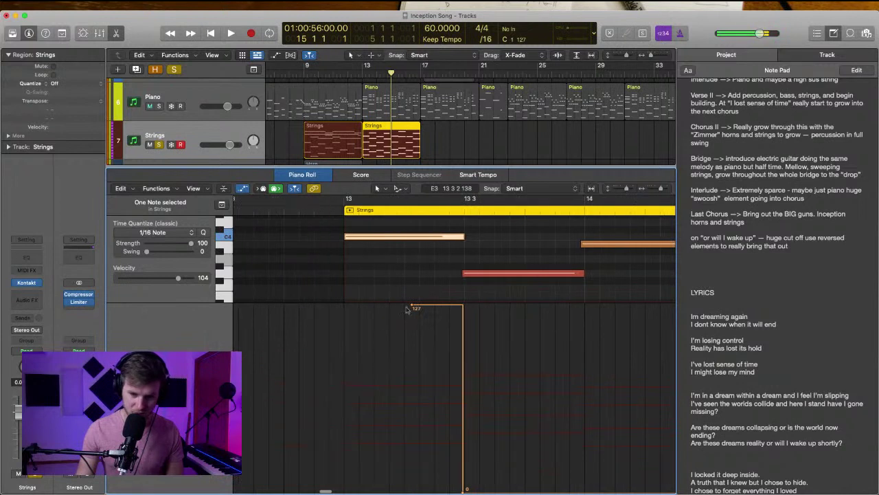
pyautogui.moveTo(412, 306); pyautogui.dragTo(347, 463)
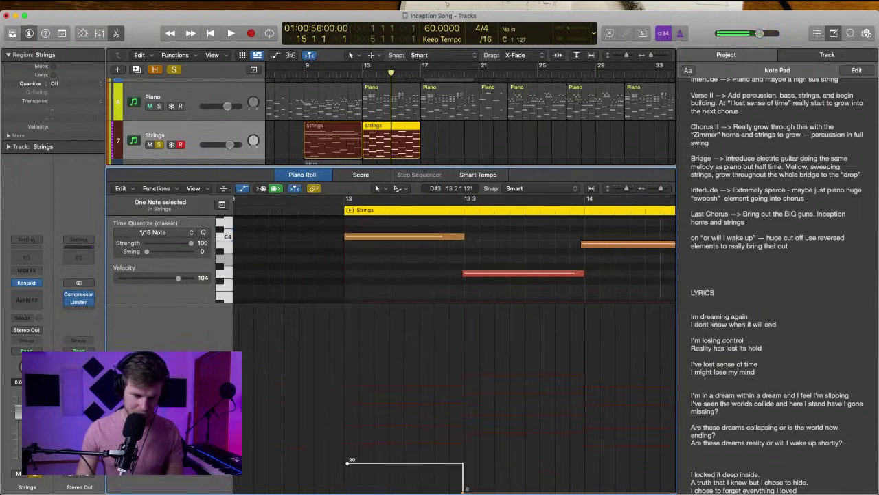
# Switch the automation display to another controller and lower its level at bar 13 to 47
pyautogui.click(220, 402)
pyautogui.click(200, 324)
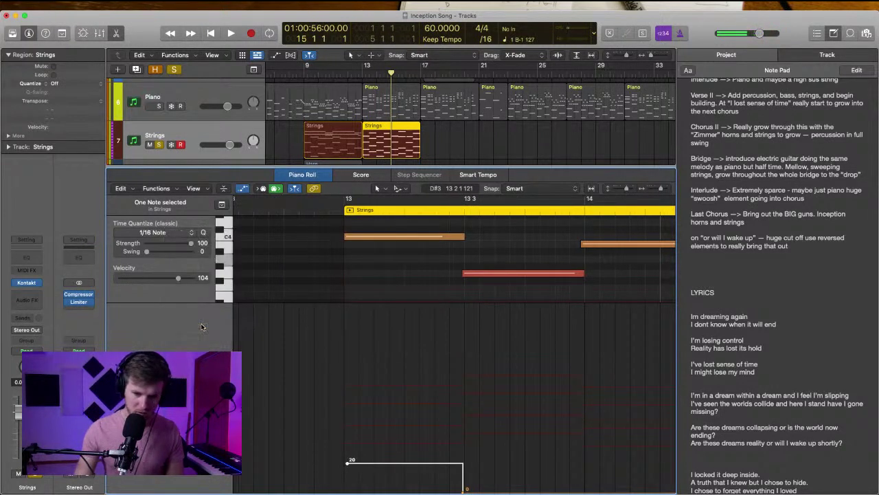
pyautogui.press('space')
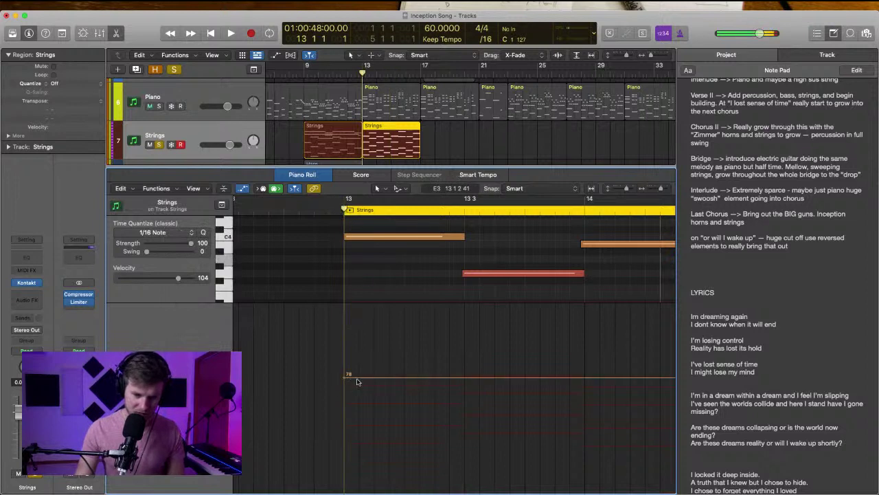
pyautogui.moveTo(357, 381); pyautogui.dragTo(355, 426)
# Add controller points at value 47 on every half bar from bar 13 beat 3 to bar 17
pyautogui.hscroll(1, 464, 426)
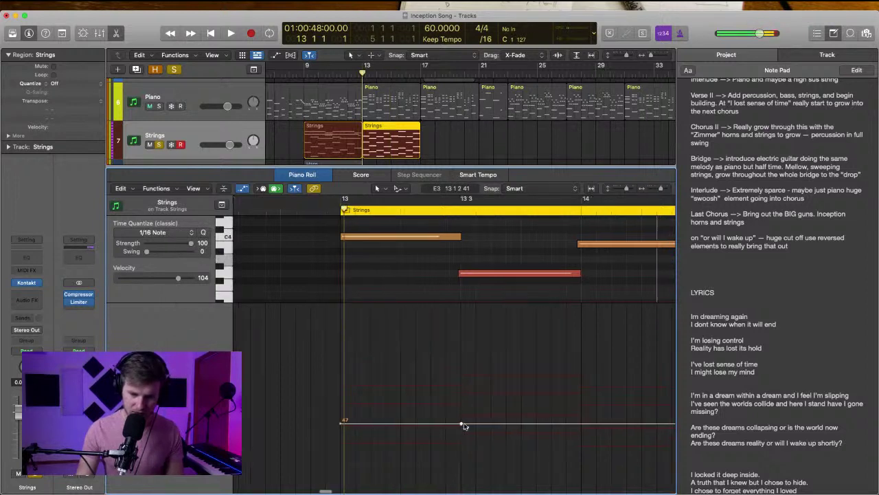
pyautogui.hscroll(3, 465, 426)
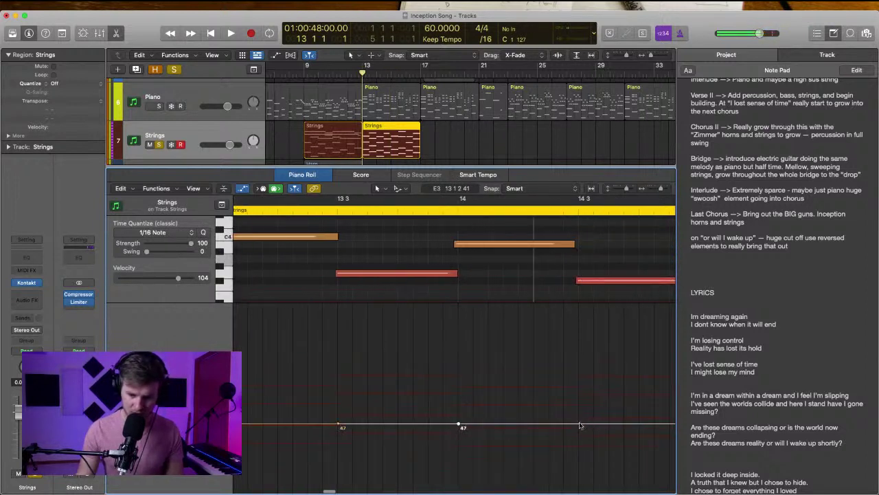
pyautogui.hscroll(4, 579, 423)
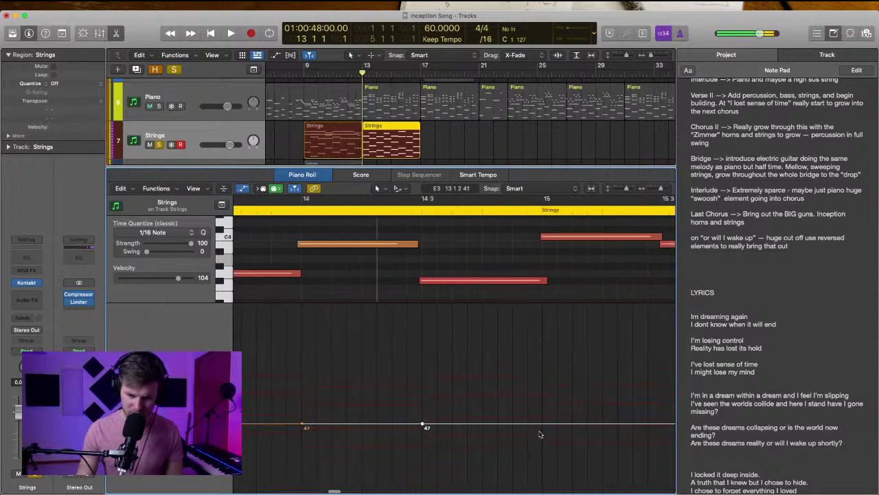
pyautogui.hscroll(4, 542, 426)
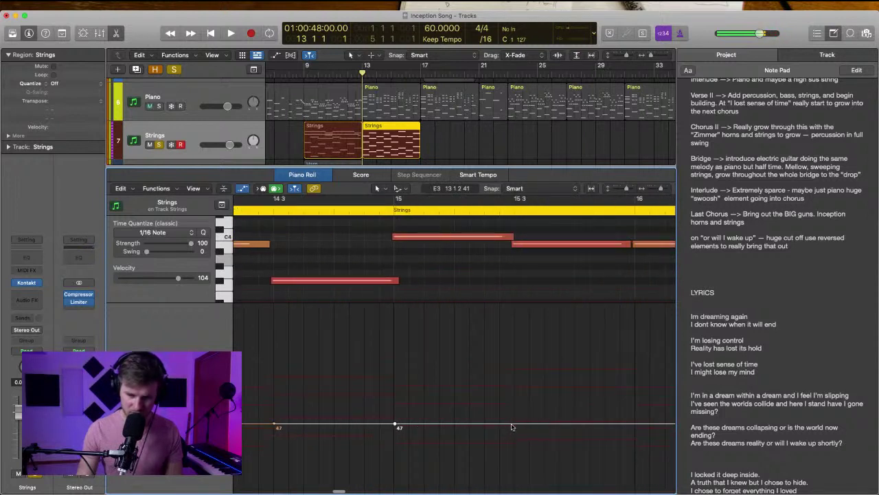
pyautogui.hscroll(3, 520, 426)
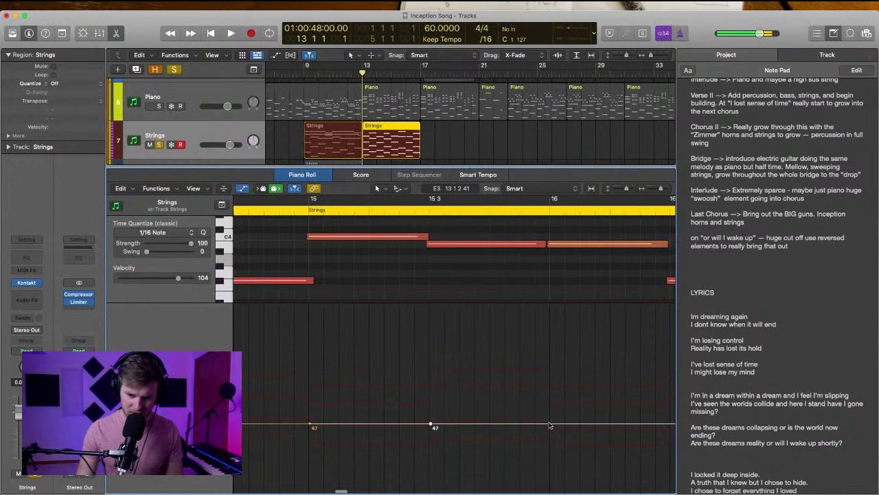
pyautogui.hscroll(3, 550, 425)
pyautogui.hscroll(-10, 540, 426)
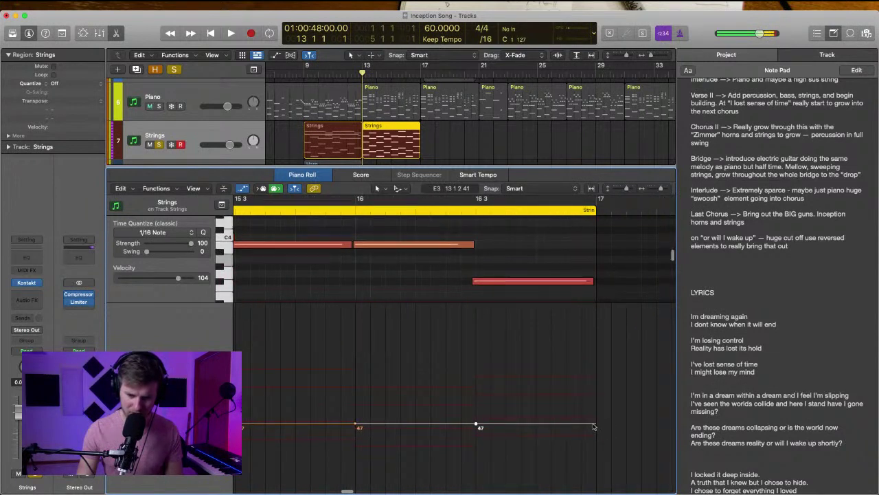
# Shape the first swell by setting the bar 13 beat 3 controller point to 72 and the bar 14 point to 42
pyautogui.moveTo(594, 425); pyautogui.dragTo(595, 386)
pyautogui.press('space')
pyautogui.hscroll(4, 563, 397)
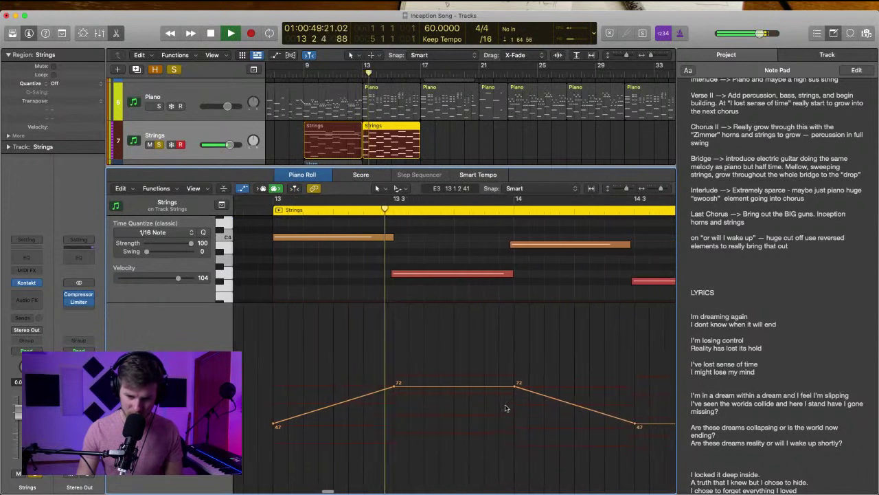
pyautogui.press('space')
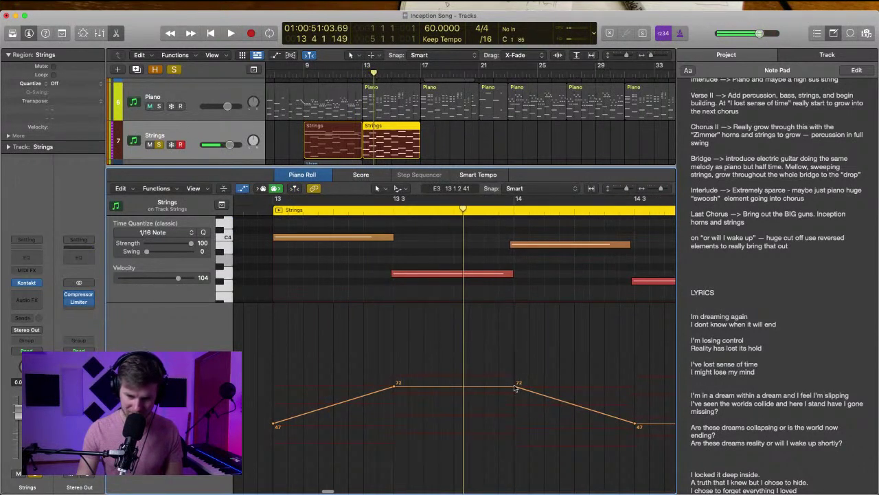
pyautogui.moveTo(514, 389); pyautogui.dragTo(514, 433)
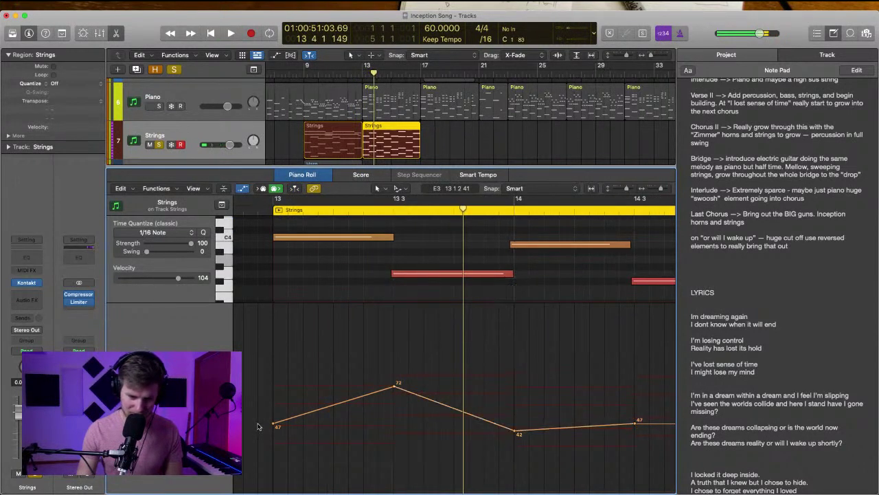
# Raise the modulation peaks at bar 14 beat 3 to 77, bar 15 beat 3 to 82 and bar 16 beat 3 to 89
pyautogui.hscroll(5, 479, 423)
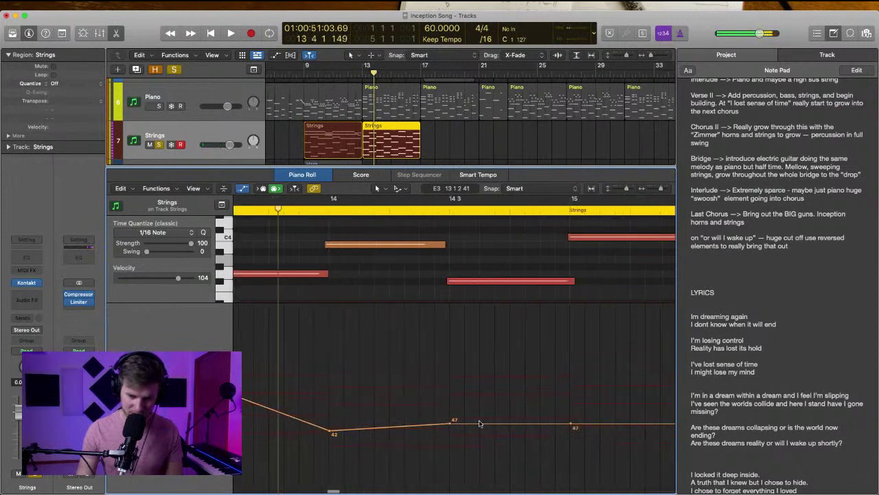
pyautogui.click(570, 424)
pyautogui.moveTo(453, 420); pyautogui.dragTo(452, 376)
pyautogui.hscroll(4, 481, 412)
pyautogui.click(520, 424)
pyautogui.moveTo(521, 426); pyautogui.dragTo(526, 366)
pyautogui.hscroll(7, 522, 385)
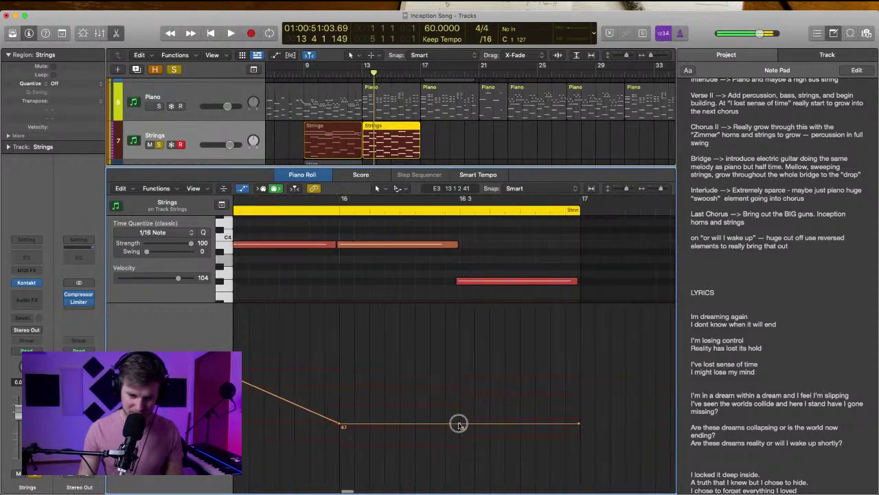
pyautogui.moveTo(458, 424); pyautogui.dragTo(458, 359)
pyautogui.hscroll(-10, 440, 384)
pyautogui.hscroll(-7, 432, 373)
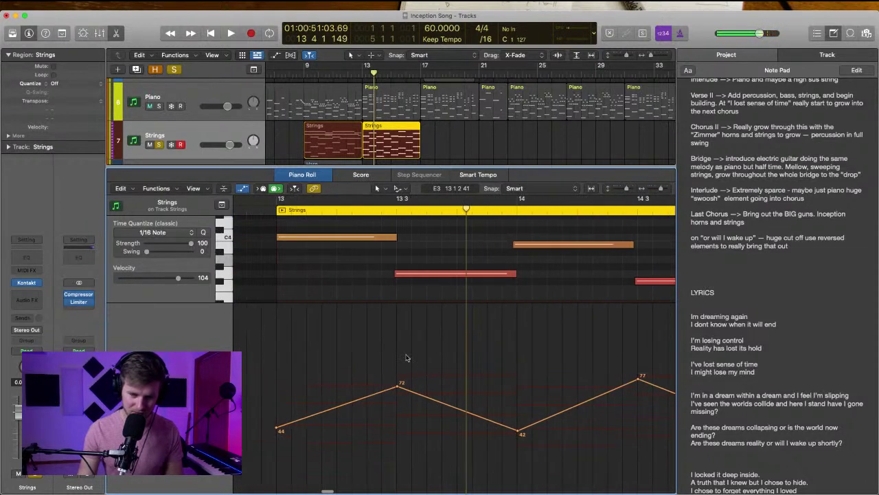
# During playback, bend every modulation segment from bar 13 to bar 17 downward into curved swells between the peaks and dips
pyautogui.press('space')
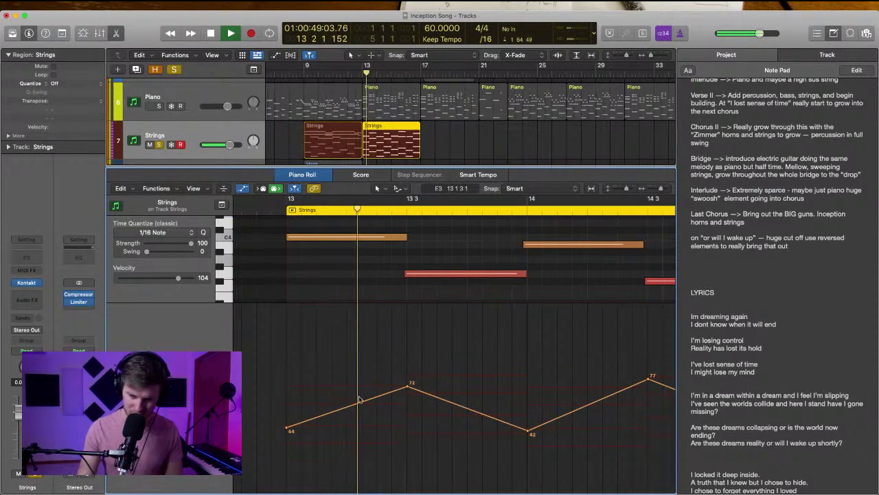
pyautogui.moveTo(363, 402); pyautogui.dragTo(364, 415)
pyautogui.moveTo(493, 419); pyautogui.dragTo(488, 420)
pyautogui.moveTo(598, 401); pyautogui.dragTo(602, 407)
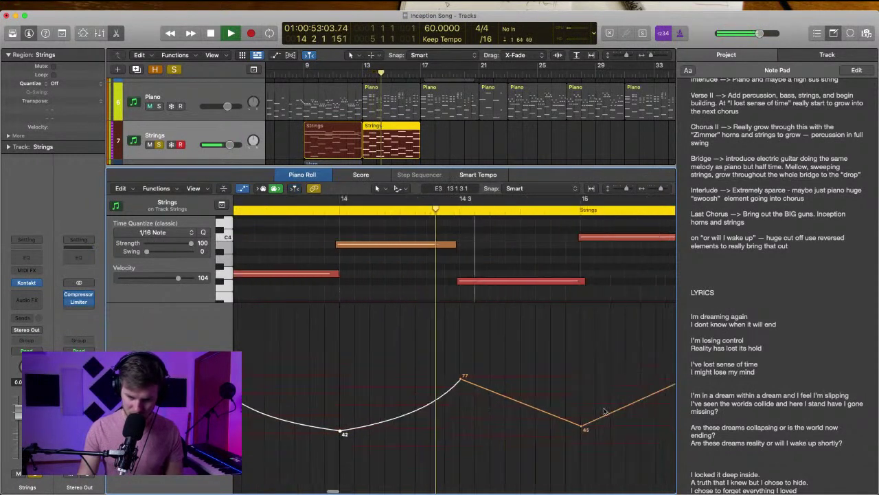
pyautogui.moveTo(530, 408); pyautogui.dragTo(526, 418)
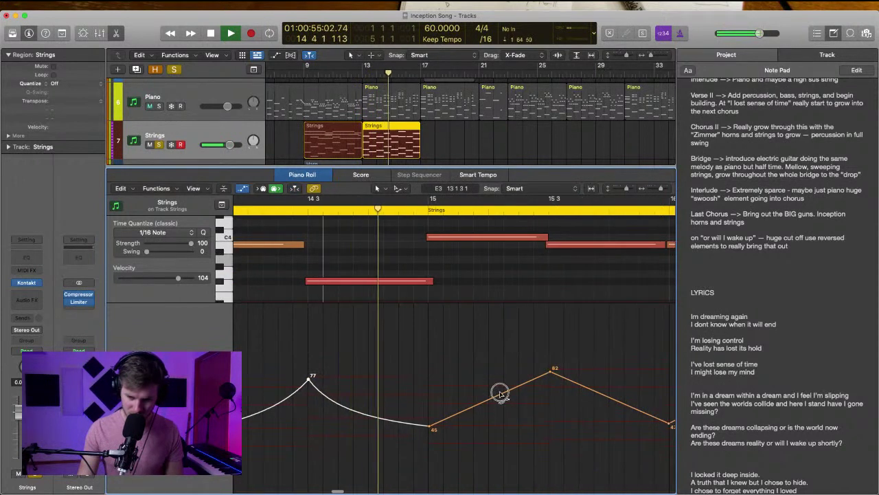
pyautogui.moveTo(498, 392); pyautogui.dragTo(506, 405)
pyautogui.moveTo(620, 400); pyautogui.dragTo(612, 415)
pyautogui.hscroll(3, 608, 414)
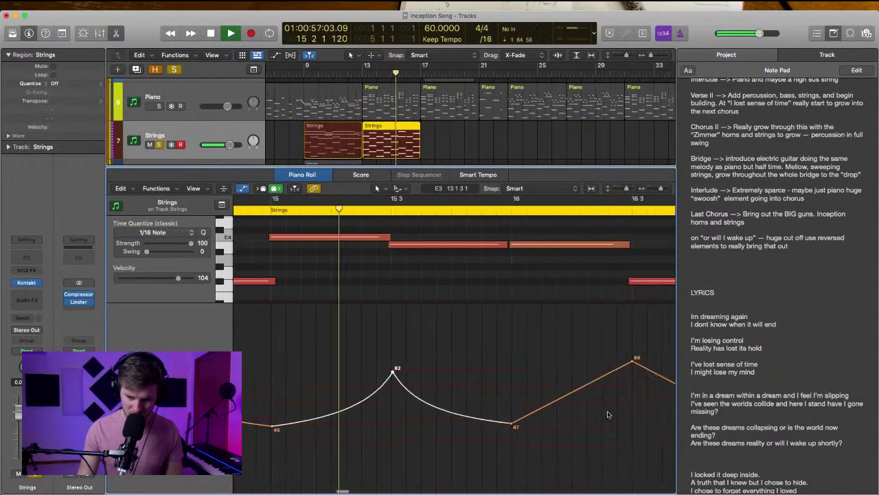
pyautogui.moveTo(568, 392); pyautogui.dragTo(574, 404)
pyautogui.hscroll(3, 577, 403)
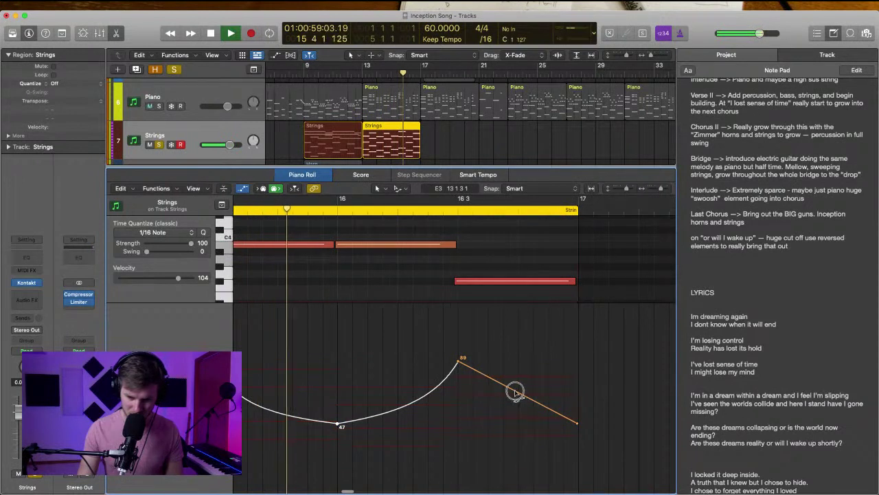
pyautogui.moveTo(515, 392); pyautogui.dragTo(504, 406)
# Lower the modulation dips at bars 16, 15, 14 and 13 to 38, 37, 34 and 40
pyautogui.moveTo(336, 424); pyautogui.dragTo(337, 436)
pyautogui.hscroll(-4, 341, 434)
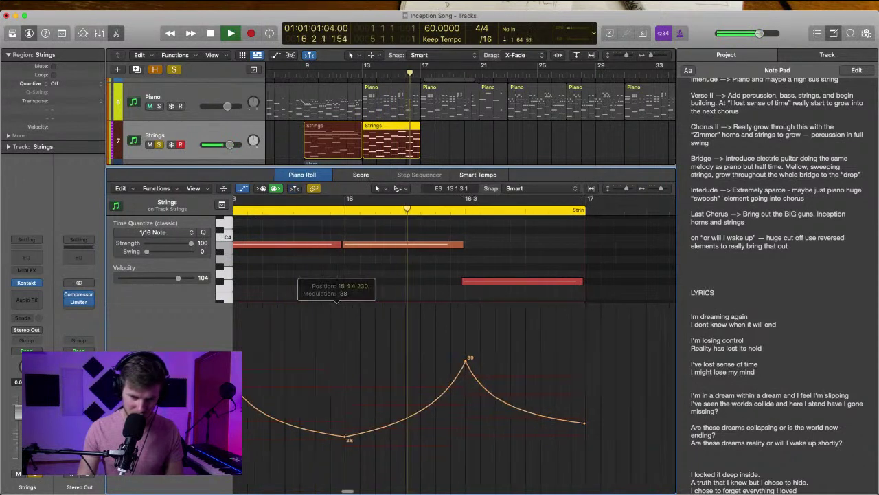
pyautogui.press('space')
pyautogui.hscroll(-5, 354, 430)
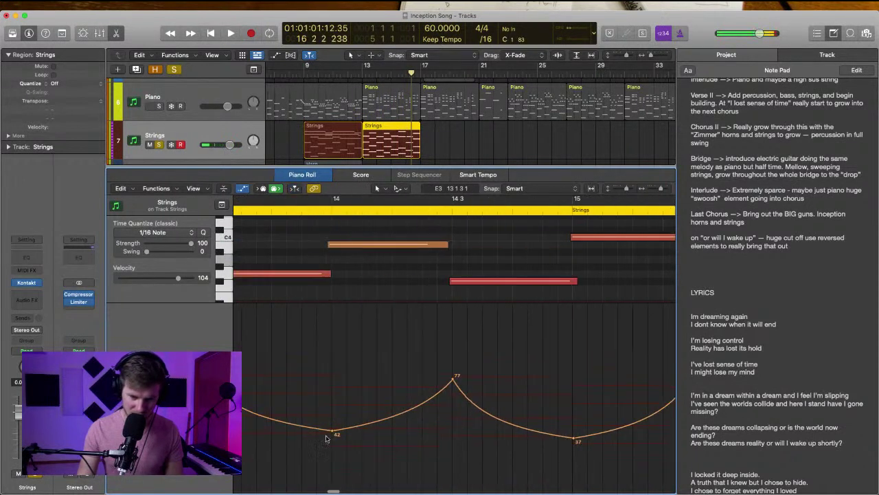
pyautogui.hscroll(-3, 332, 445)
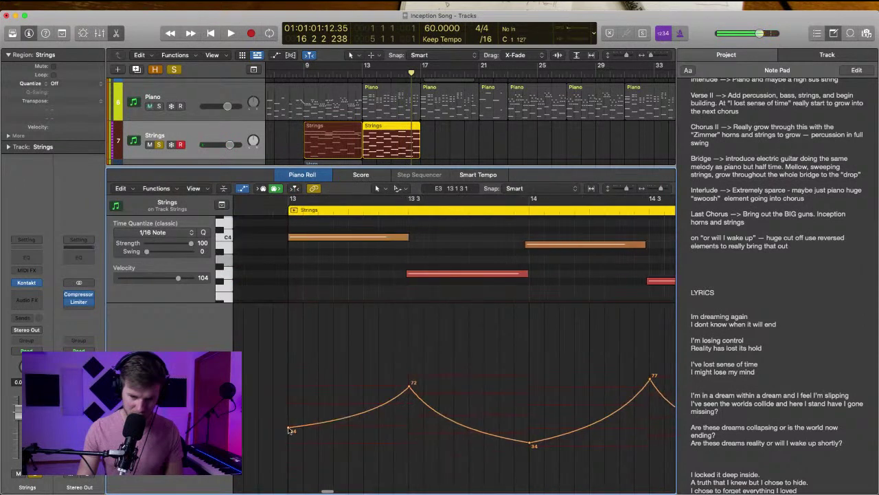
pyautogui.moveTo(289, 430); pyautogui.dragTo(291, 435)
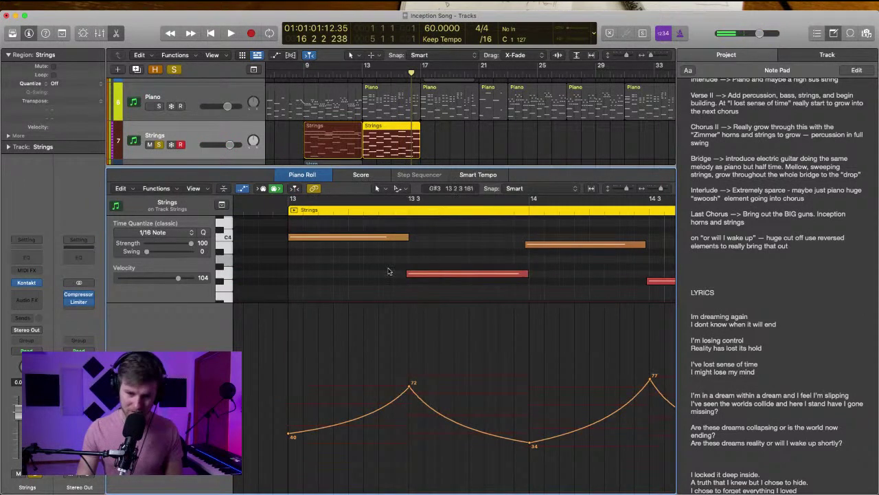
# Play the shaped strings from bar 13 and solo the Piano track to hear both together
pyautogui.click(363, 74)
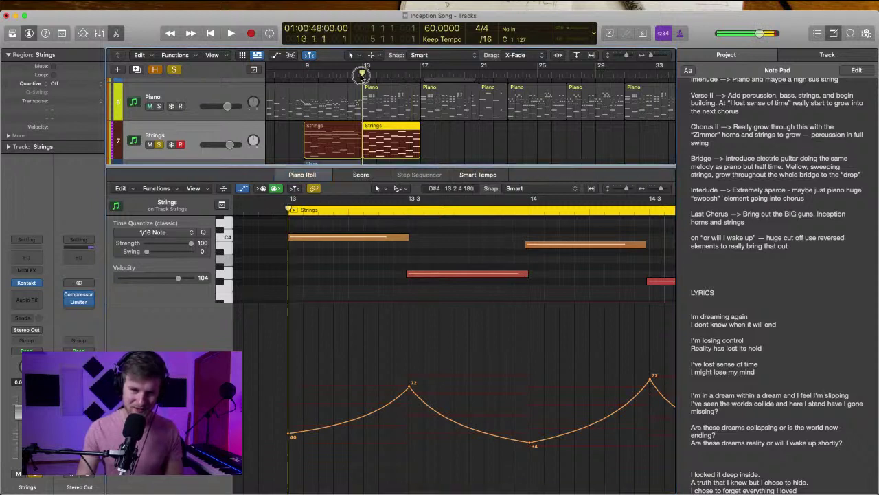
pyautogui.press('space')
pyautogui.click(159, 106)
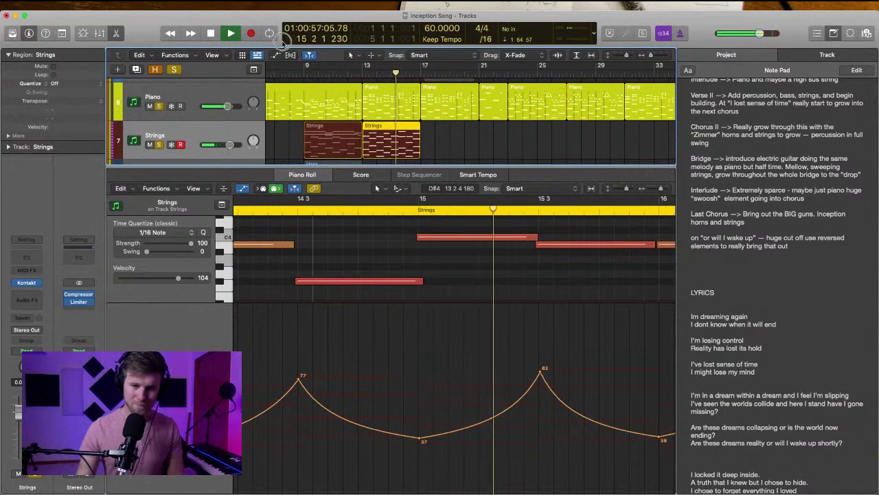
pyautogui.click(435, 127)
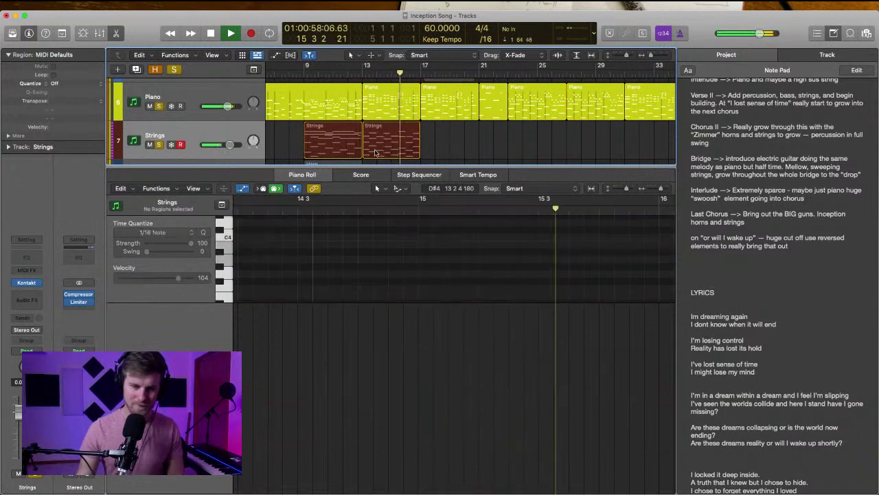
# Try The Giant piano in Kontakt on a duplicate of the Piano track and delete that track
pyautogui.click(287, 118)
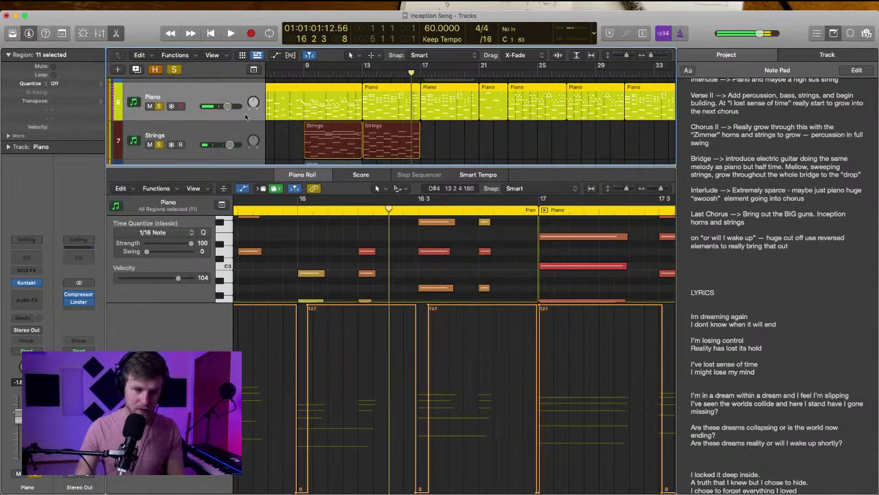
pyautogui.press('super+d')
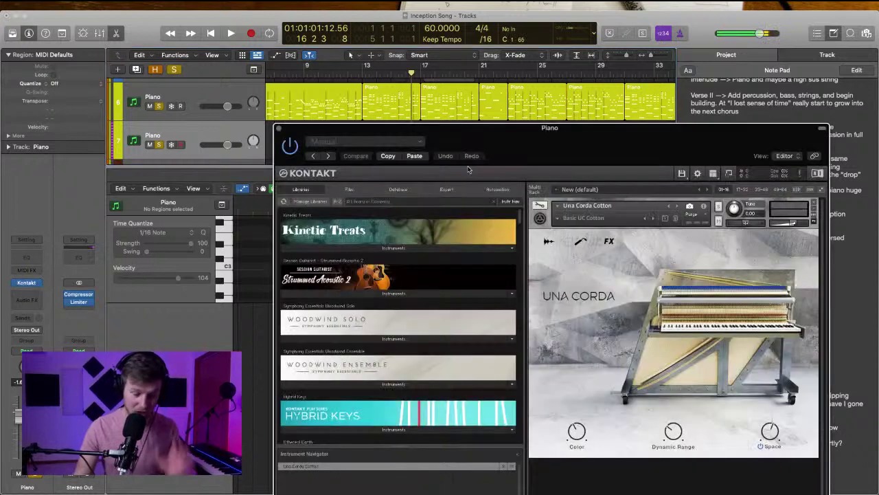
pyautogui.moveTo(654, 143); pyautogui.dragTo(569, 81)
pyautogui.click(730, 140)
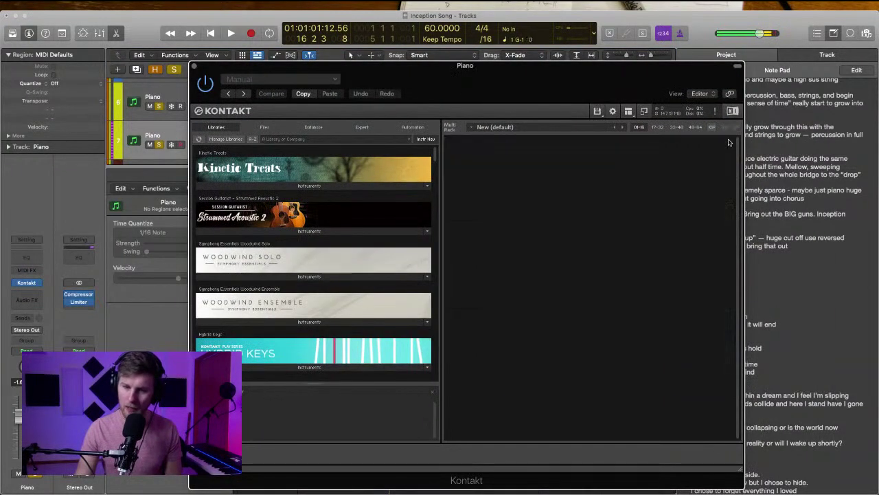
pyautogui.scroll(-20, 396, 230)
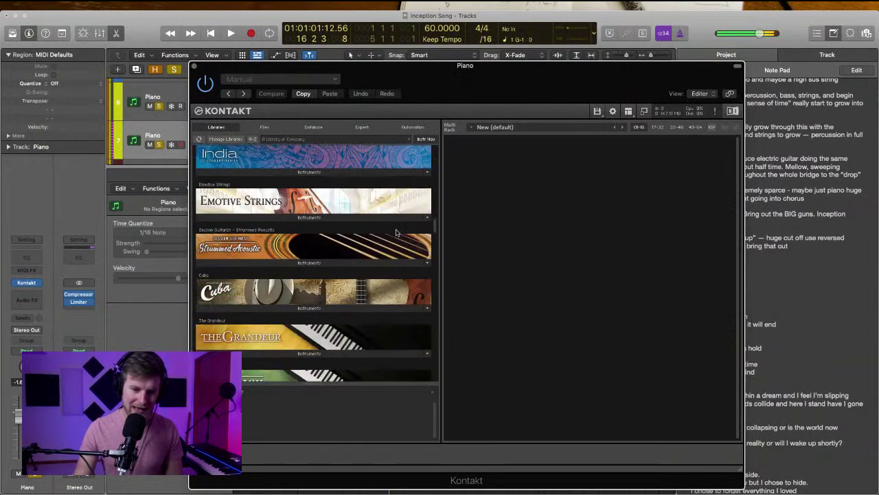
pyautogui.scroll(-8, 357, 234)
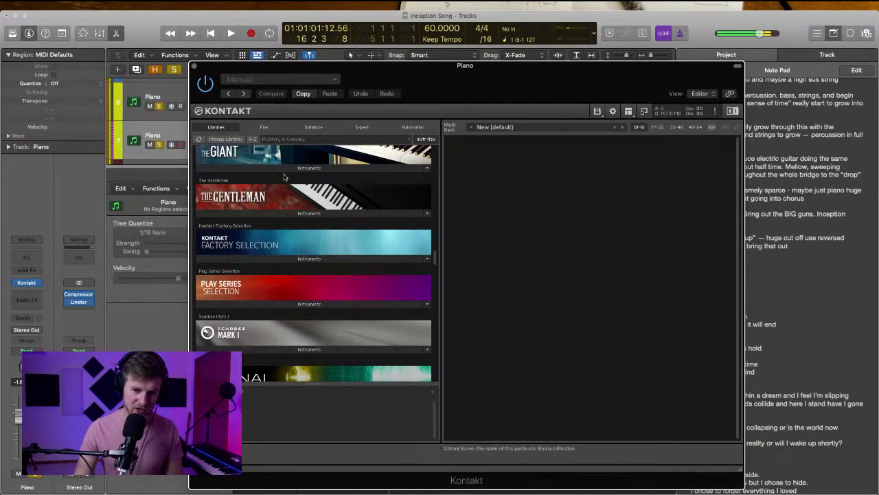
pyautogui.click(309, 168)
pyautogui.doubleClick(227, 188)
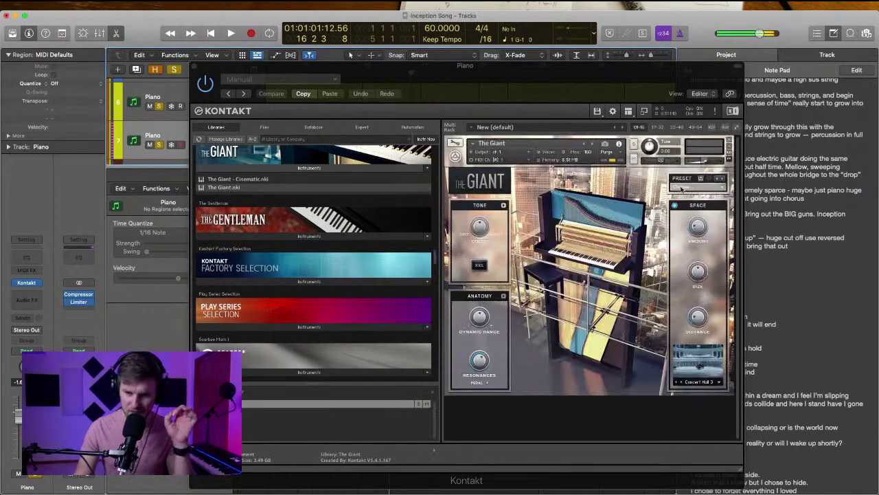
pyautogui.click(366, 81)
pyautogui.click(195, 67)
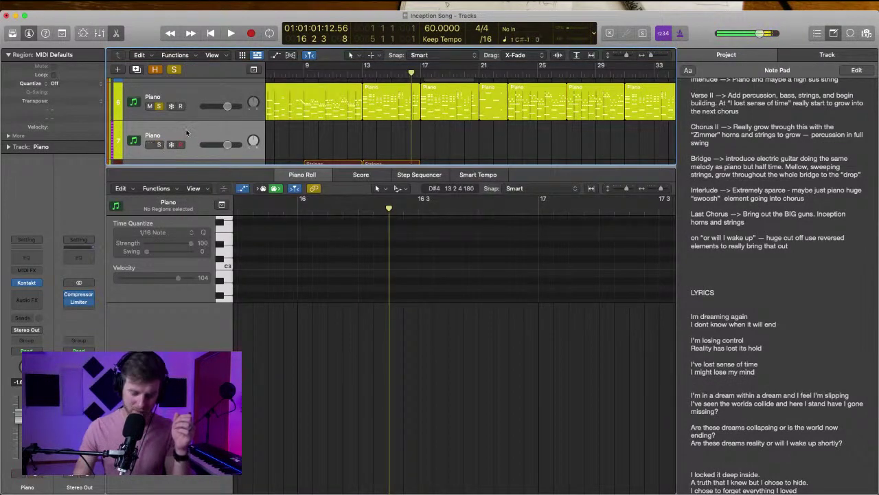
pyautogui.press('super+BackSpace')
# Freeze the original Piano track and start playback to render the freeze
pyautogui.click(176, 97)
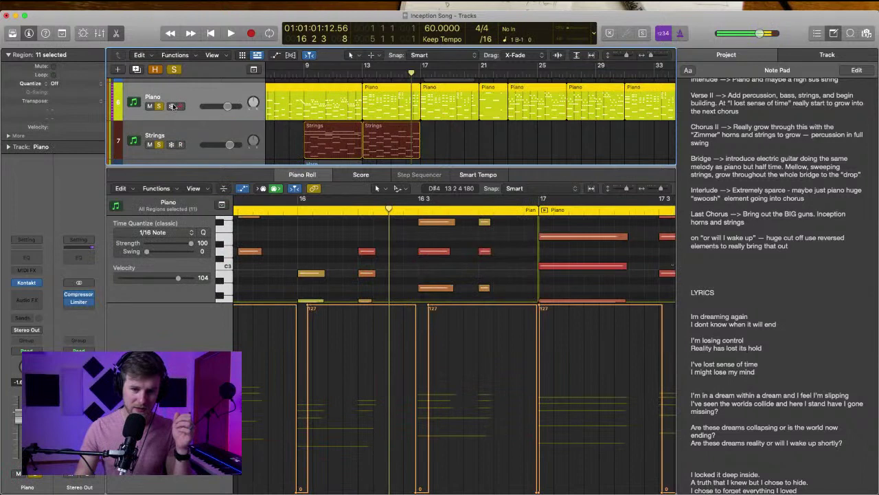
pyautogui.click(172, 107)
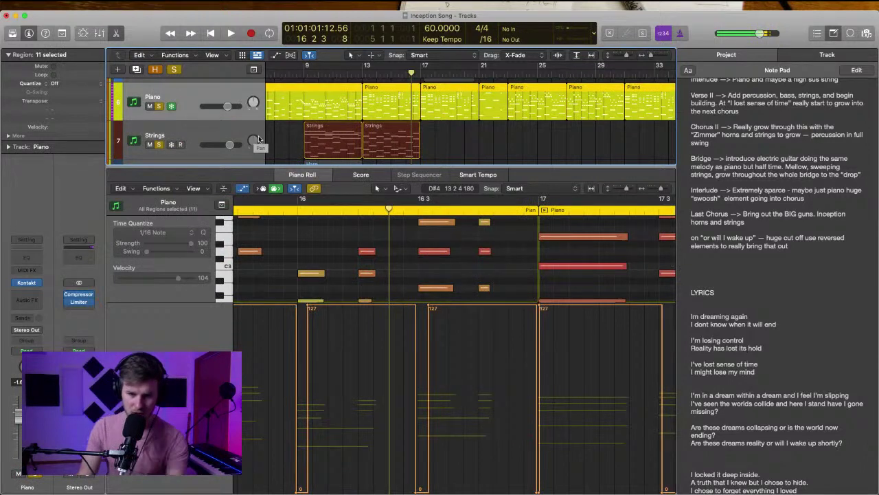
pyautogui.press('space')
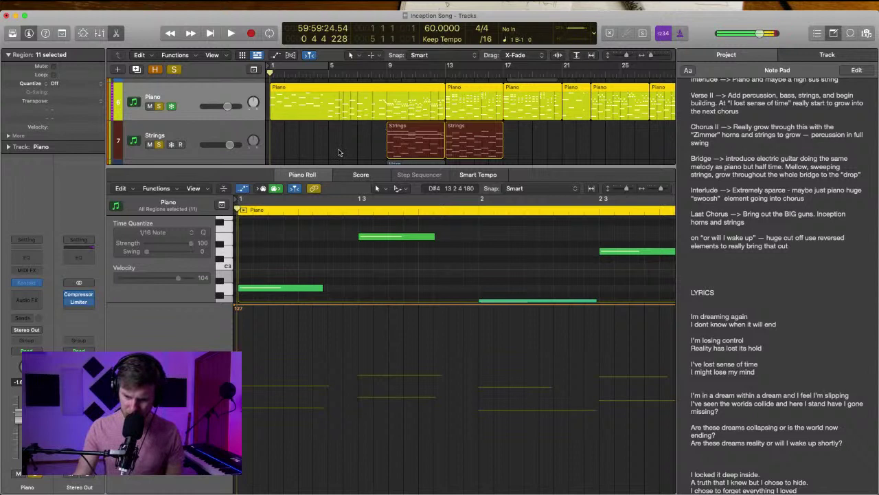
# Close the piano roll, clear the region selection and briefly check playback from the start of the song
pyautogui.scroll(-1, 341, 153)
pyautogui.click(117, 34)
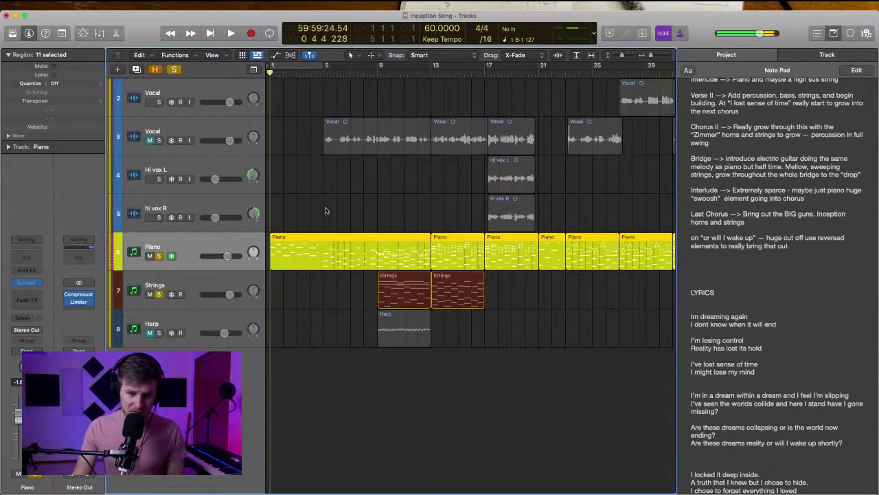
pyautogui.click(325, 213)
pyautogui.click(200, 246)
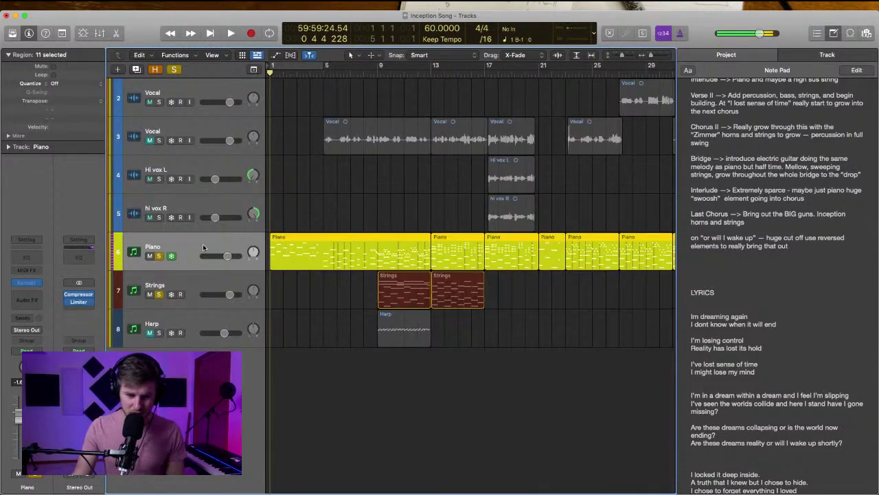
pyautogui.click(543, 340)
pyautogui.press('space')
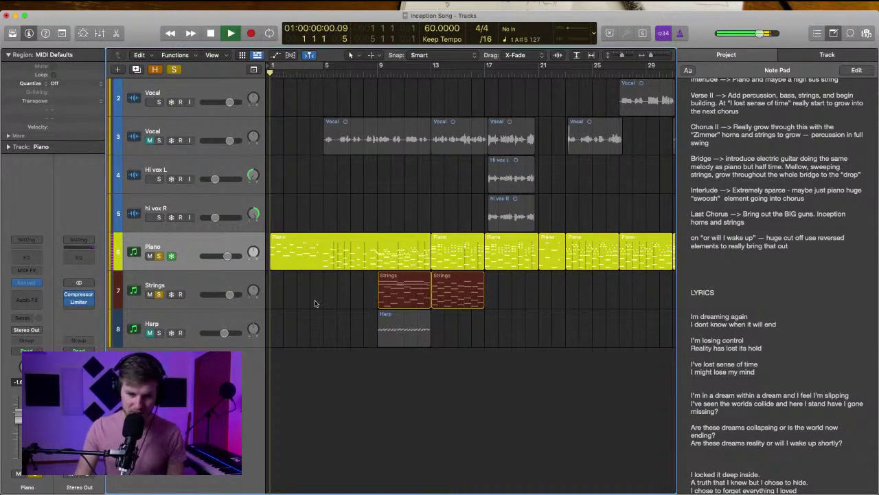
pyautogui.press('space')
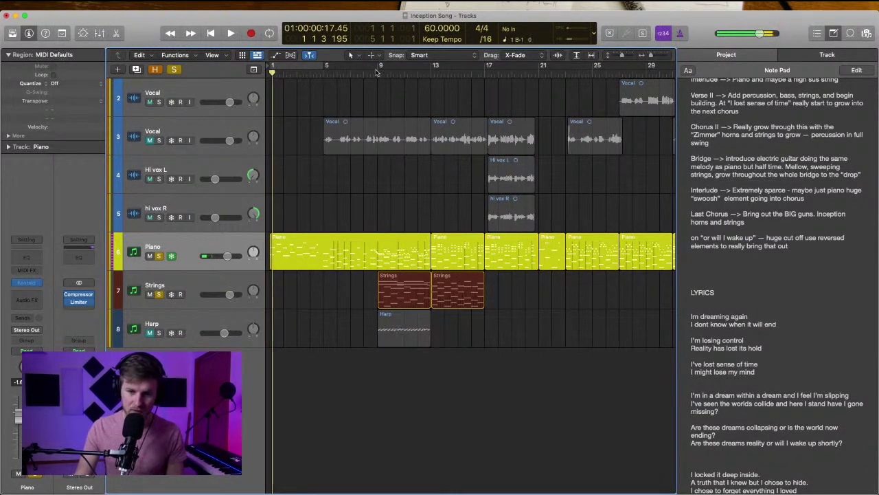
# Play the song from bar 13 and lower the Piano track's volume to balance it against the strings
pyautogui.moveTo(375, 72); pyautogui.dragTo(428, 72)
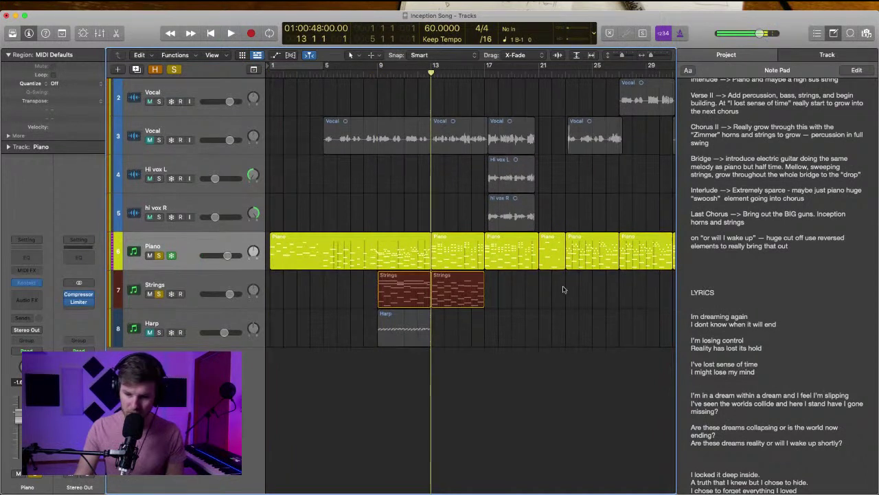
pyautogui.press('space')
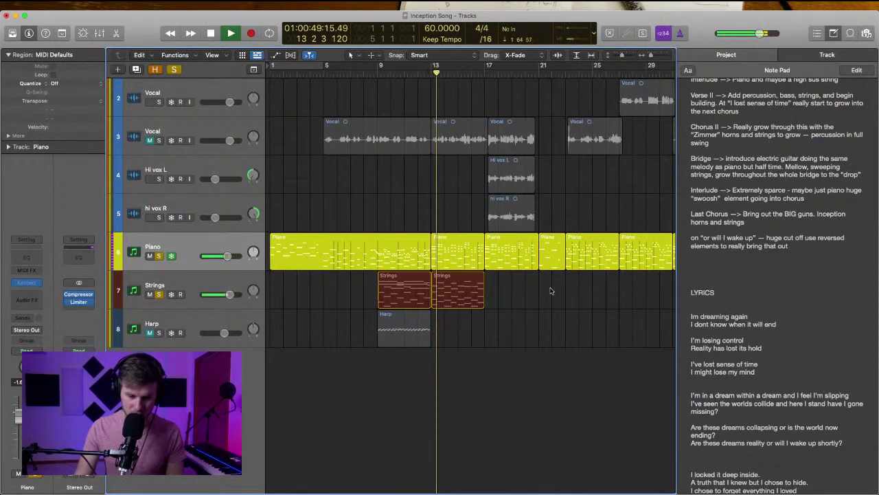
pyautogui.moveTo(226, 256); pyautogui.dragTo(218, 257)
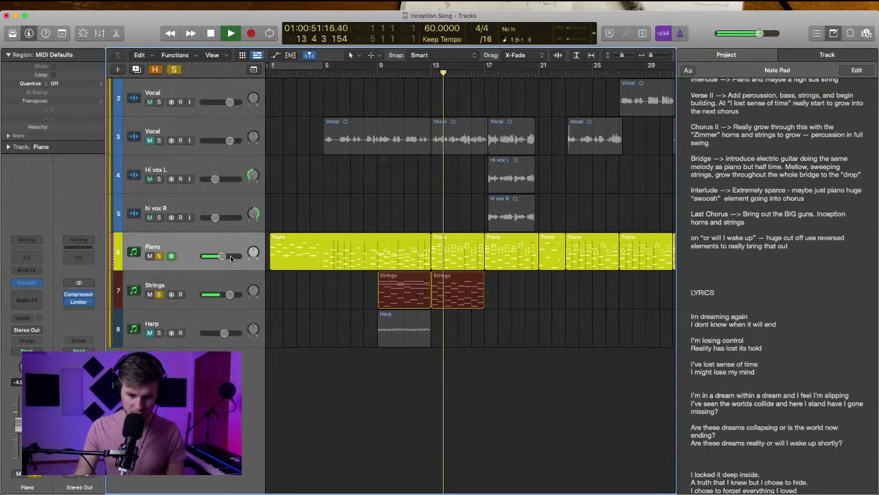
pyautogui.press('super+Right')
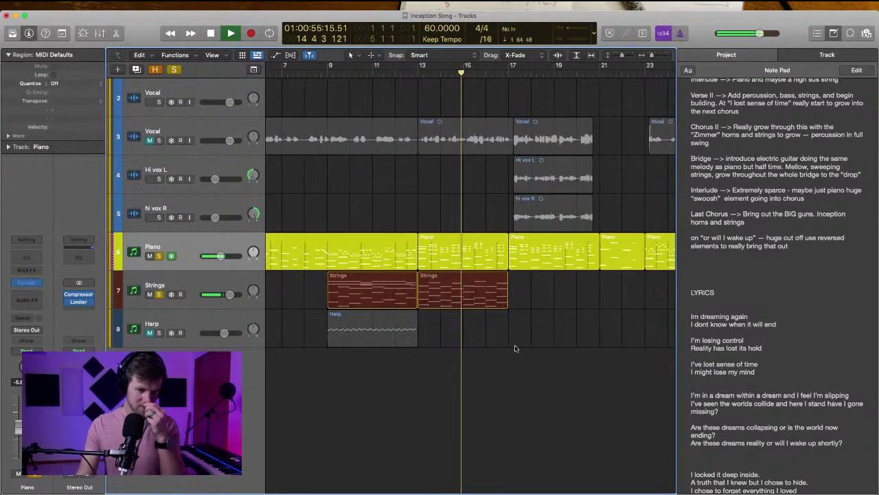
# Repeat the bar 13 Strings region through bar 21 and join it with its copy into one region
pyautogui.doubleClick(472, 301)
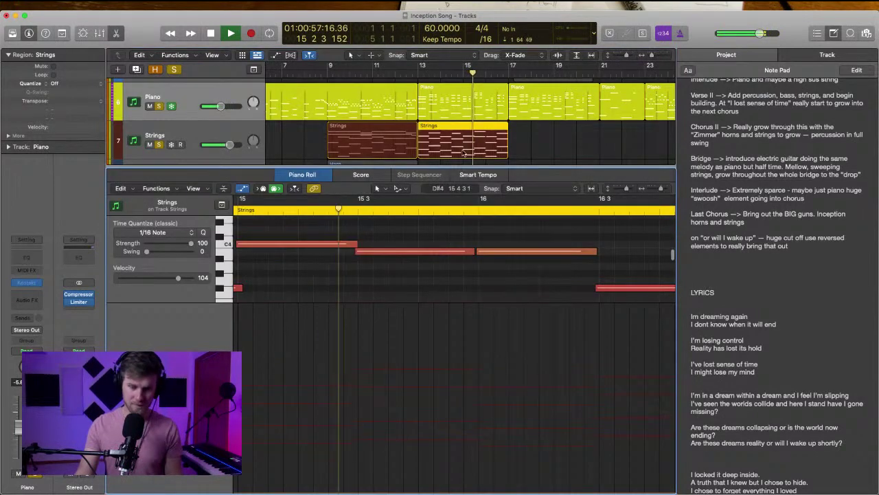
pyautogui.press('super+r')
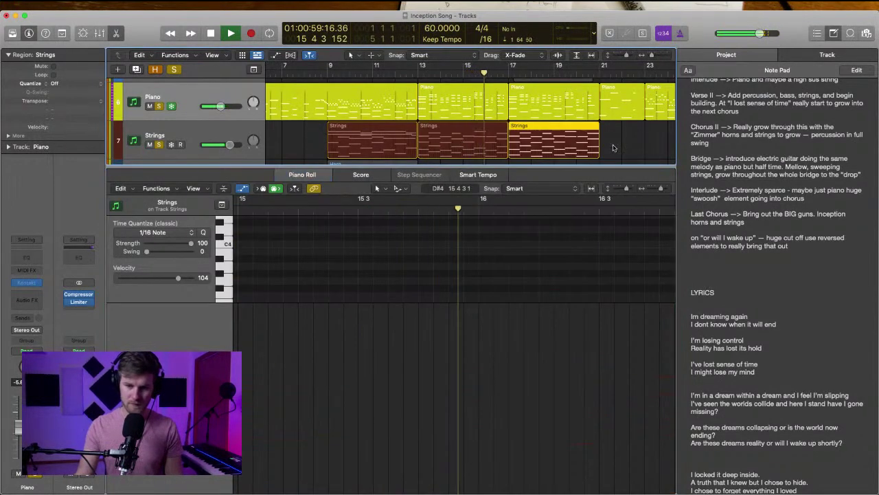
pyautogui.keyDown('shift'); pyautogui.click(425, 129); pyautogui.keyUp('shift')
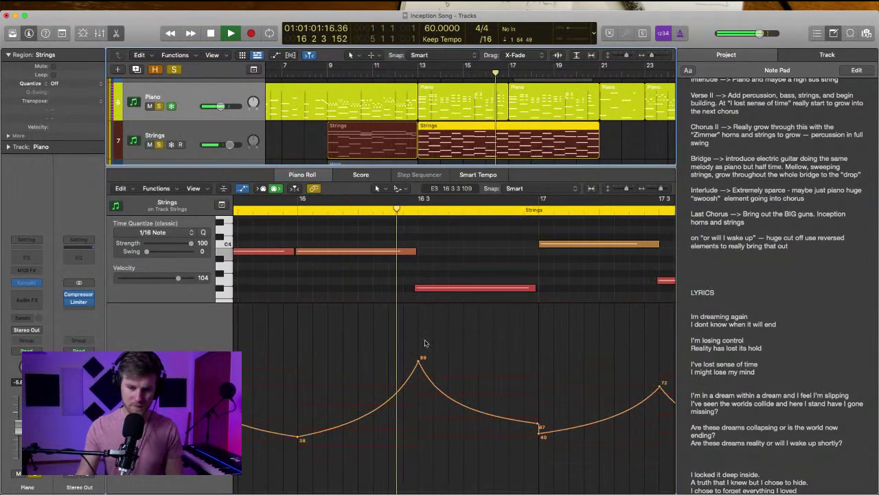
# Examine the joined Strings region's notes and modulation around bar 17, close the piano roll and clear the selection
pyautogui.scroll(-3, 421, 279)
pyautogui.scroll(3, 420, 280)
pyautogui.scroll(-1, 423, 282)
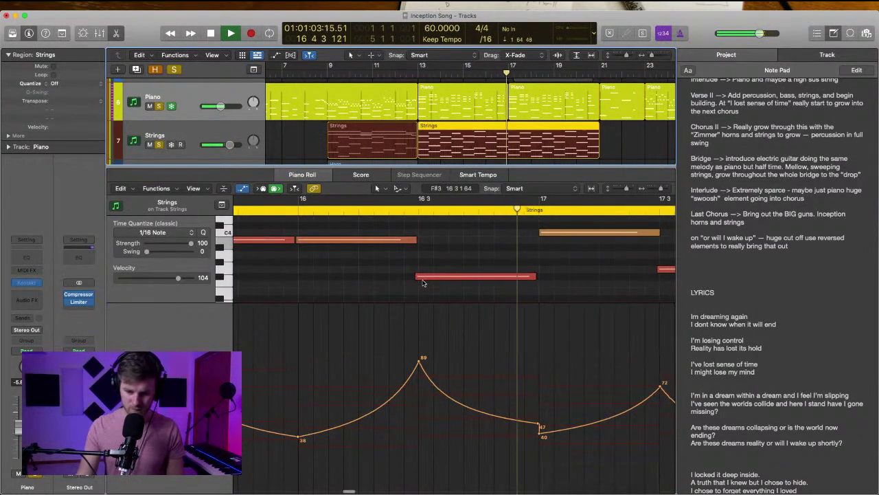
pyautogui.hscroll(3, 506, 320)
pyautogui.hscroll(5, 445, 257)
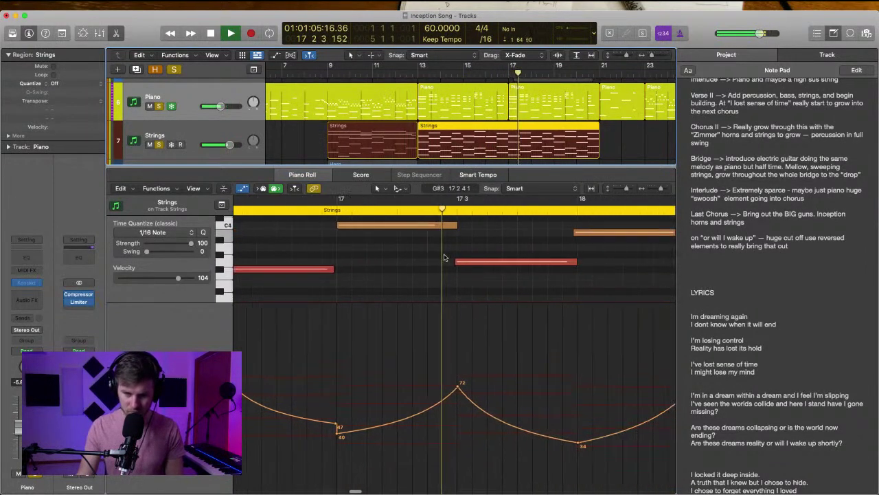
pyautogui.press('p')
pyautogui.click(586, 368)
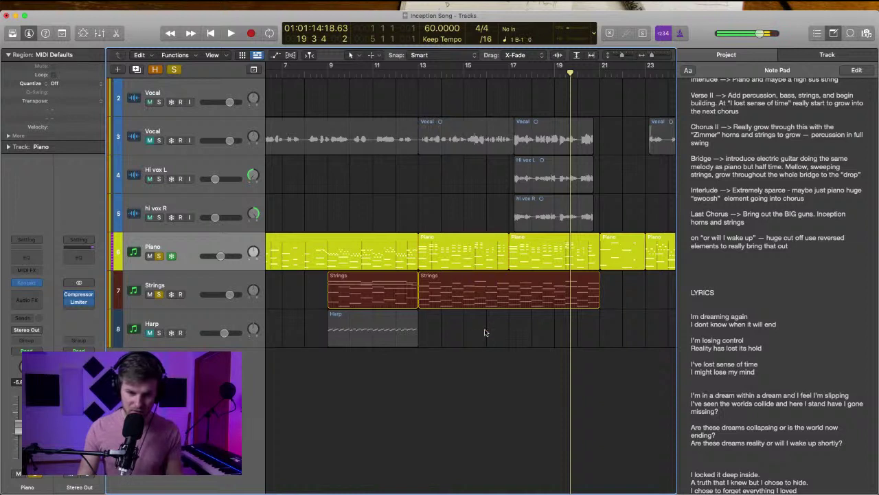
# Create three Kontakt software instrument tracks below the Harp track, and move the Harp track above the Piano track
pyautogui.hscroll(-1, 484, 333)
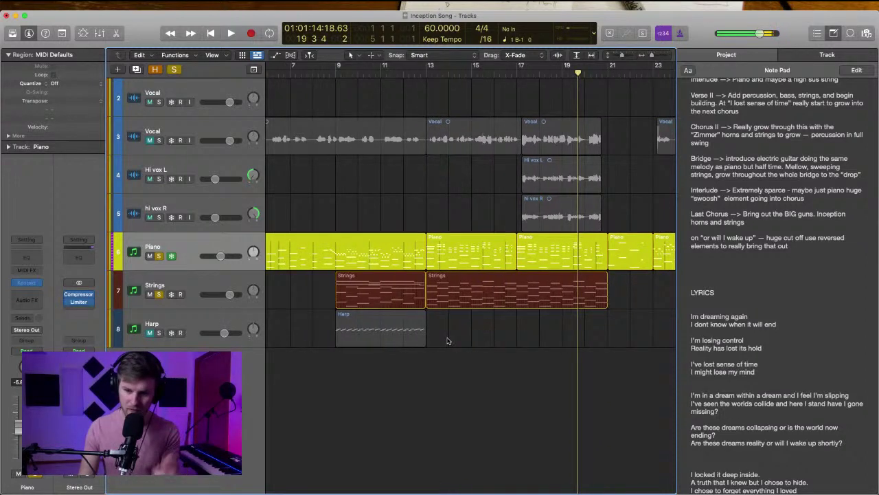
pyautogui.click(221, 321)
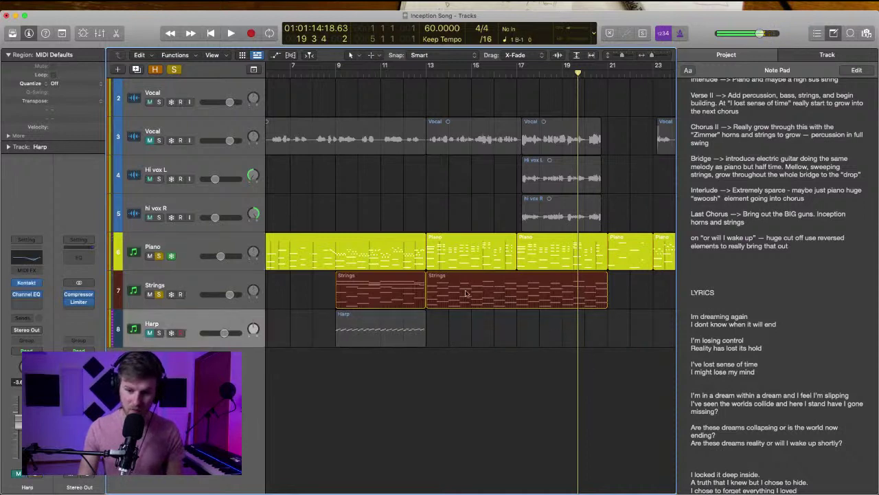
pyautogui.hscroll(2, 491, 312)
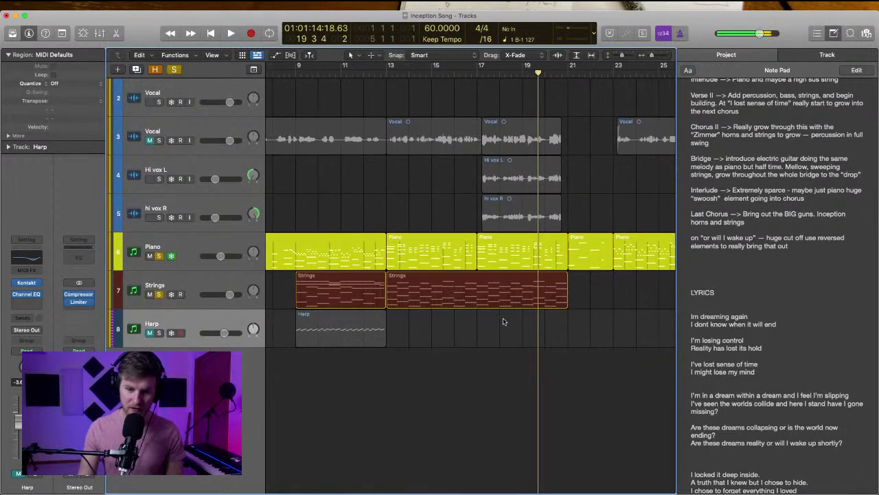
pyautogui.press('alt+super+n')
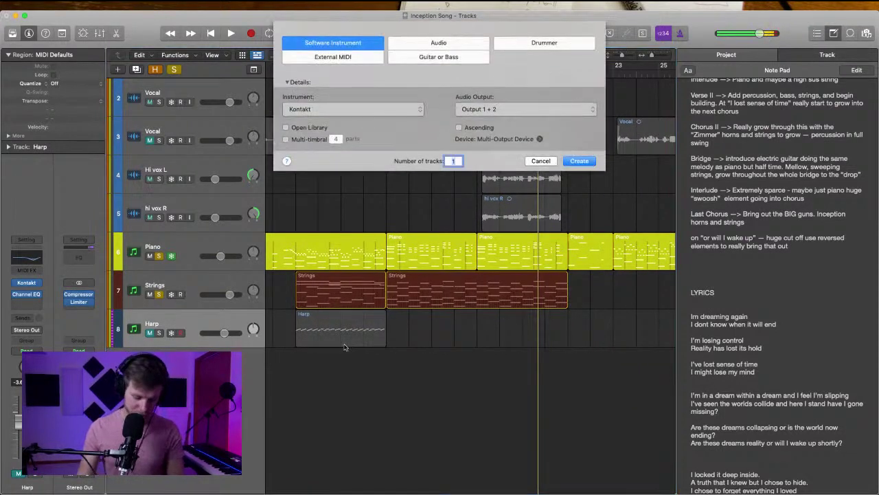
pyautogui.press('Return')
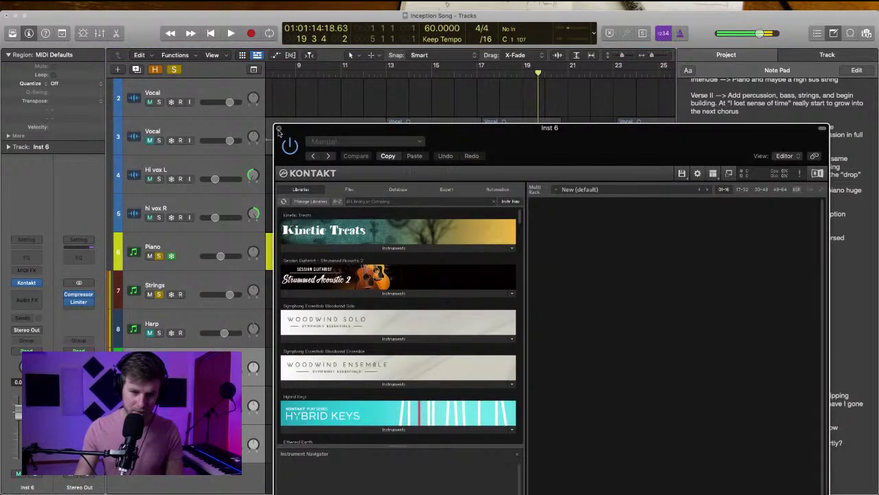
pyautogui.click(279, 130)
pyautogui.moveTo(196, 330); pyautogui.dragTo(199, 241)
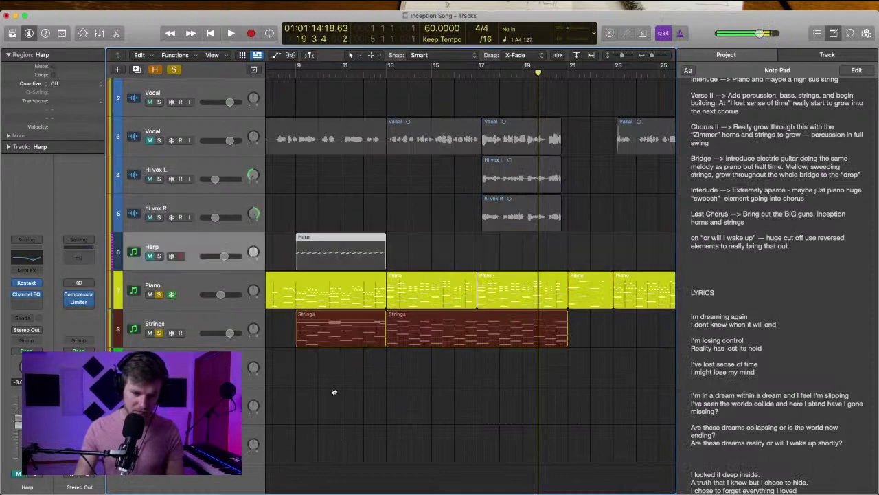
# Open the Kontakt instrument on the Inst 4 track and position its window so it is fully visible
pyautogui.click(34, 284)
pyautogui.moveTo(548, 130); pyautogui.dragTo(493, 27)
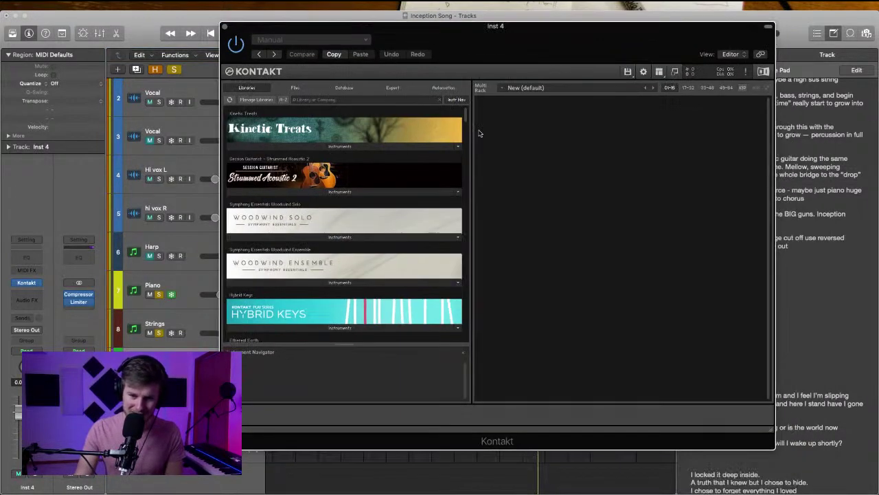
# Load the Bass Drum instrument from the Drums folder of the Symphony Essentials Percussion library
pyautogui.scroll(-15, 403, 260)
pyautogui.scroll(-10, 402, 259)
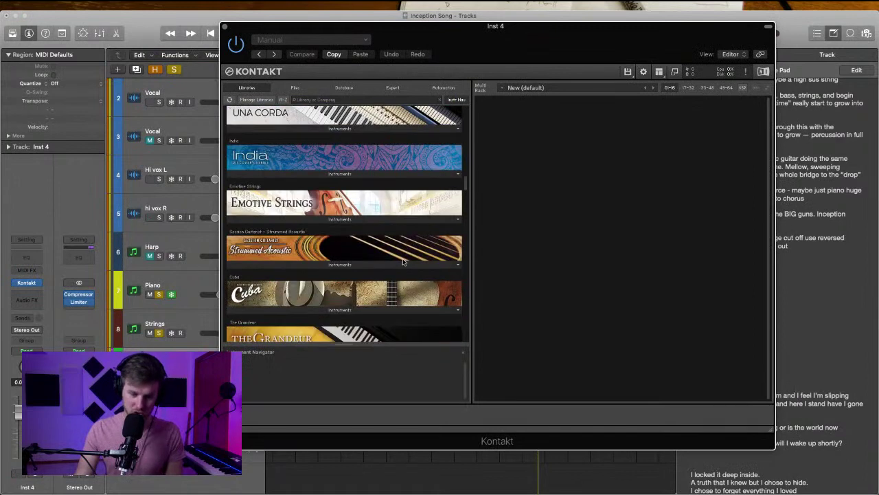
pyautogui.scroll(-10, 403, 260)
pyautogui.scroll(4, 403, 261)
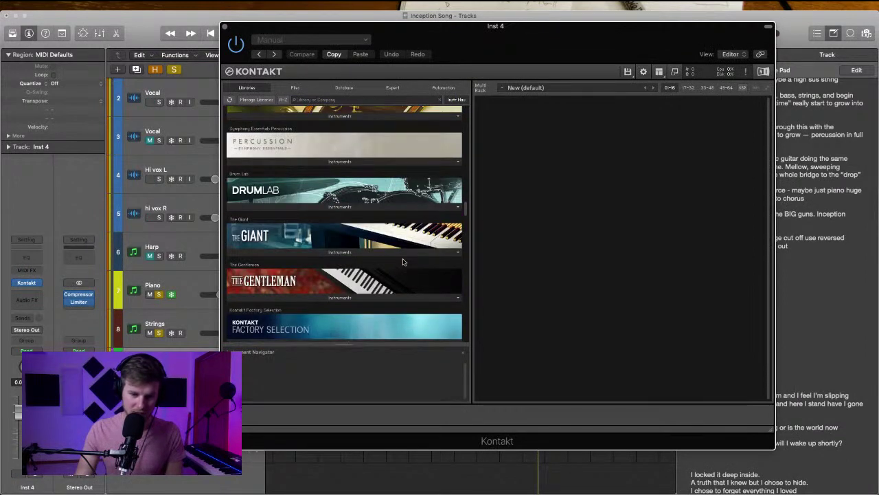
pyautogui.scroll(1, 315, 192)
pyautogui.click(300, 177)
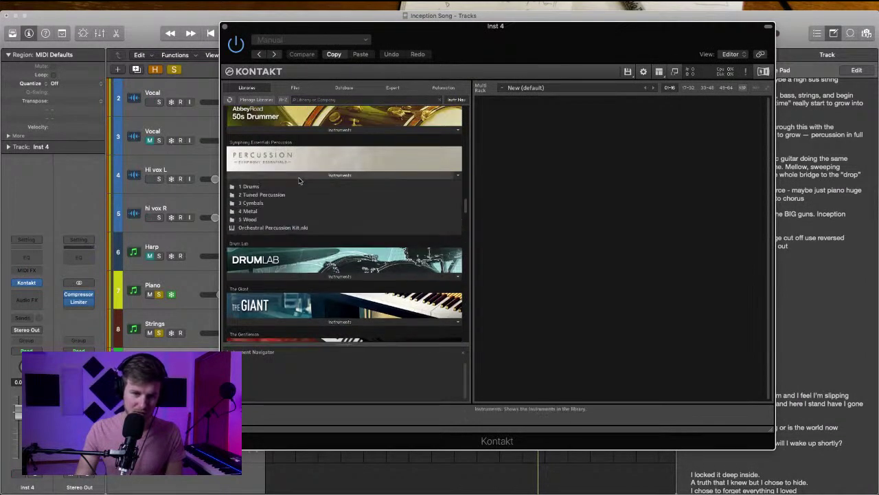
pyautogui.doubleClick(268, 196)
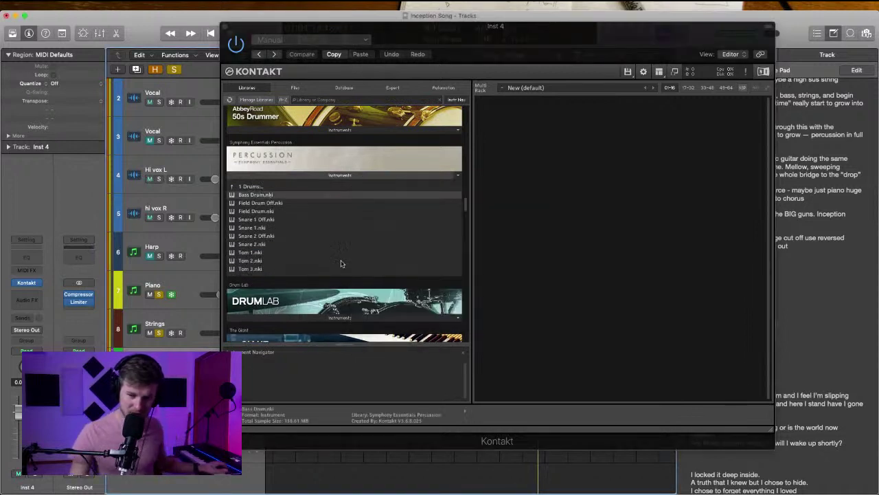
pyautogui.click(493, 324)
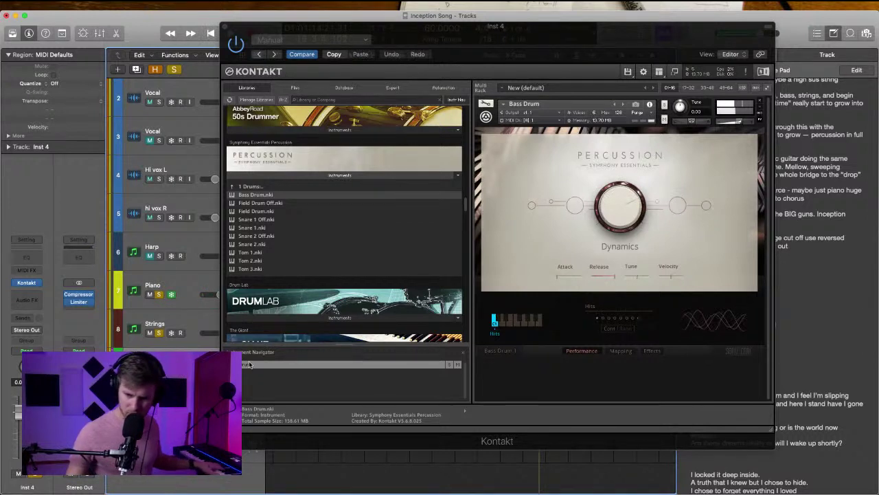
# Turn the Bass Drum's Dynamics to Tremolo Only, and remove the instrument without saving changes
pyautogui.moveTo(627, 218); pyautogui.dragTo(624, 184)
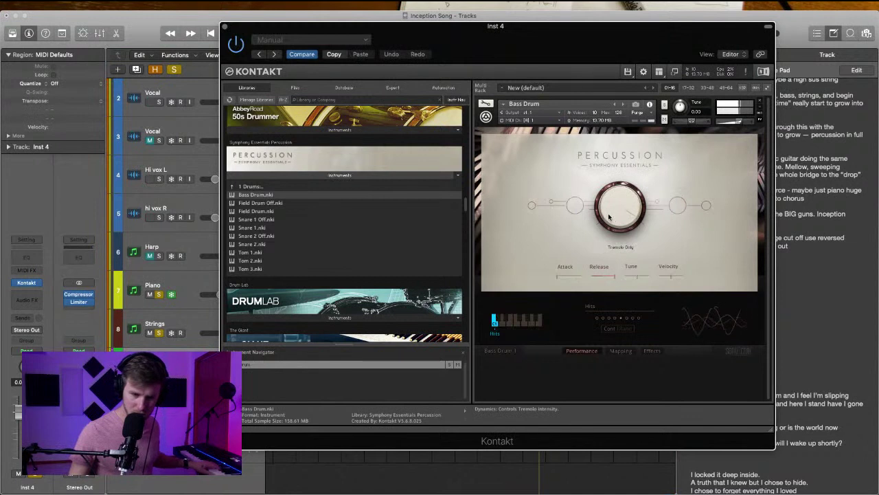
pyautogui.click(759, 103)
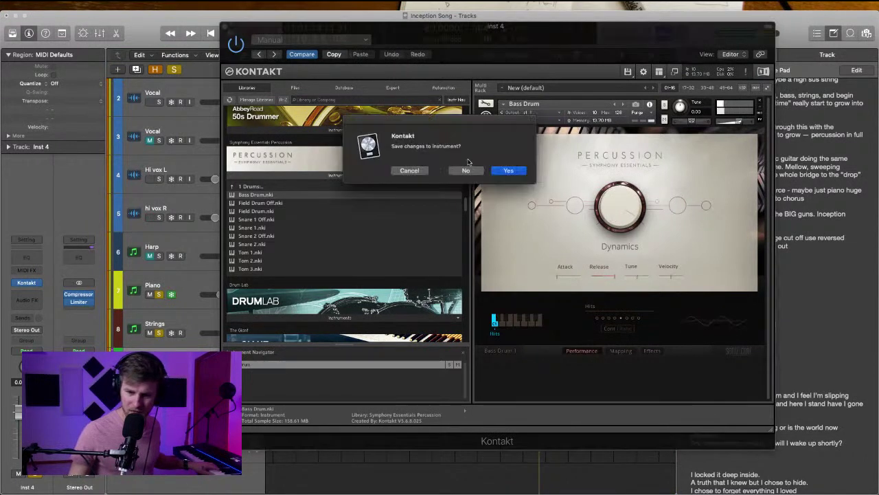
pyautogui.click(471, 174)
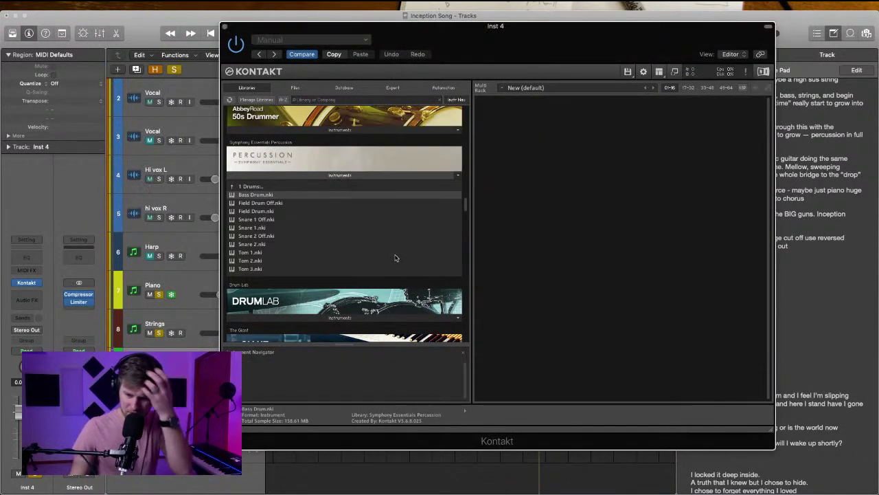
# Load PERC Studio Armageddon Ens from the Epic Organic Drums folder of the Damage library's percussive kits
pyautogui.scroll(-2, 398, 256)
pyautogui.scroll(-15, 396, 256)
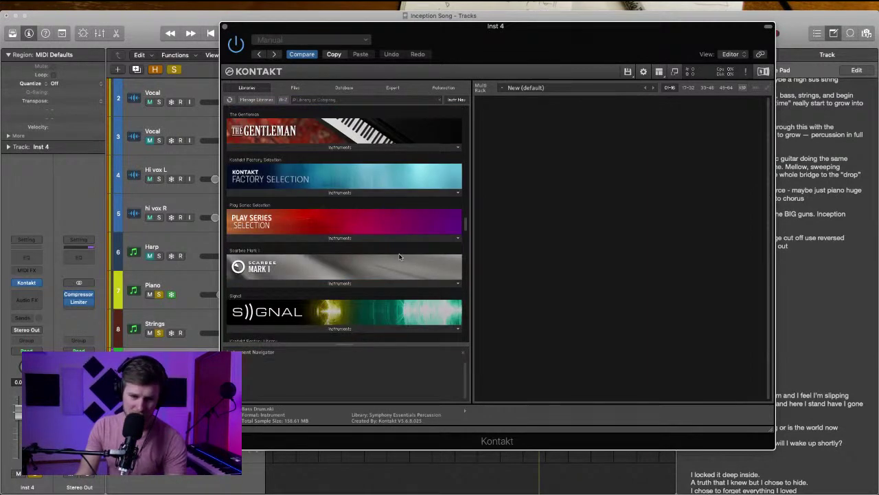
pyautogui.scroll(-12, 370, 249)
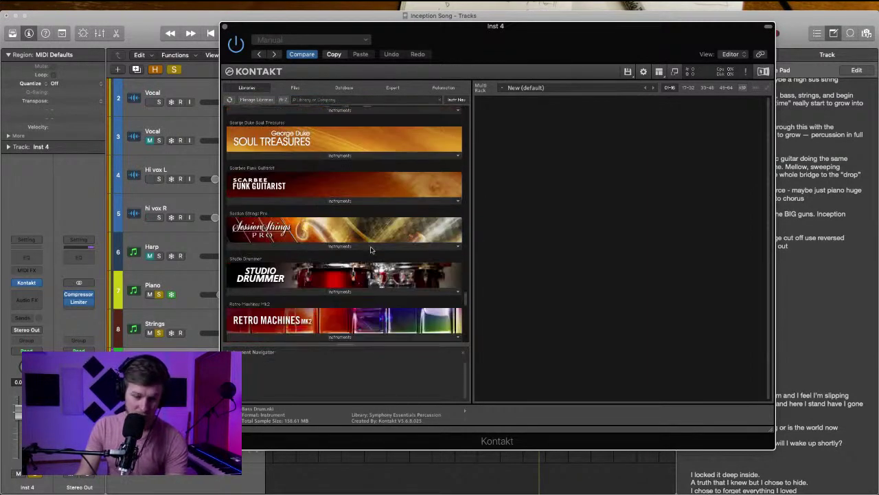
pyautogui.scroll(-5, 370, 249)
pyautogui.scroll(2, 369, 234)
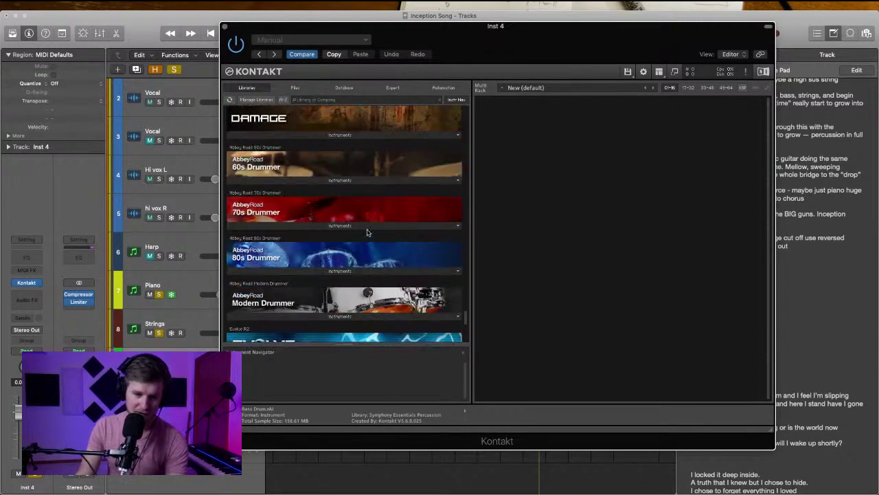
pyautogui.click(321, 183)
pyautogui.click(302, 137)
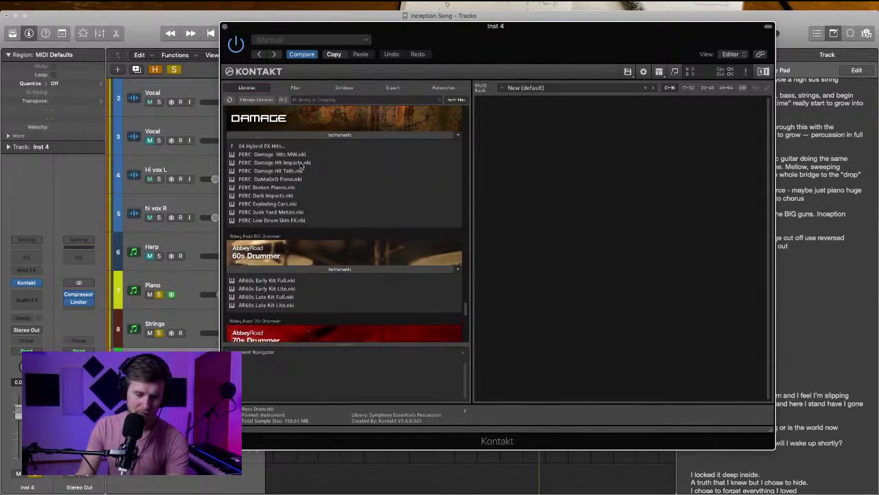
pyautogui.click(267, 146)
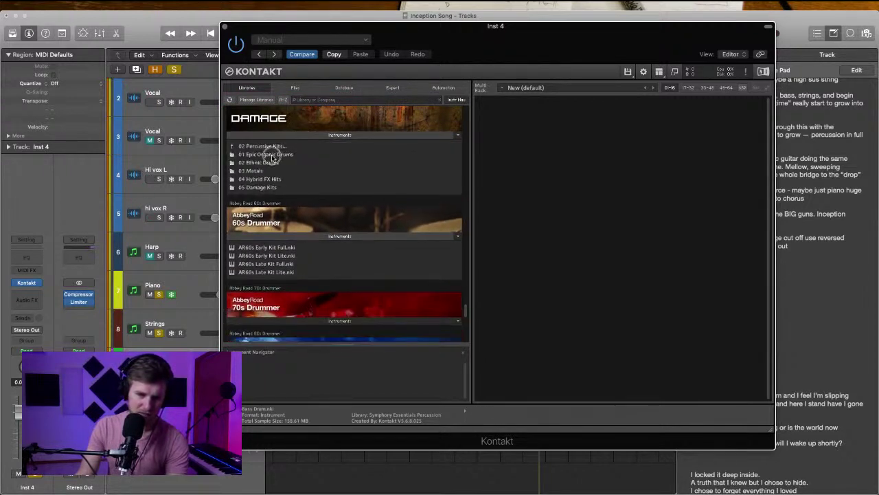
pyautogui.click(273, 154)
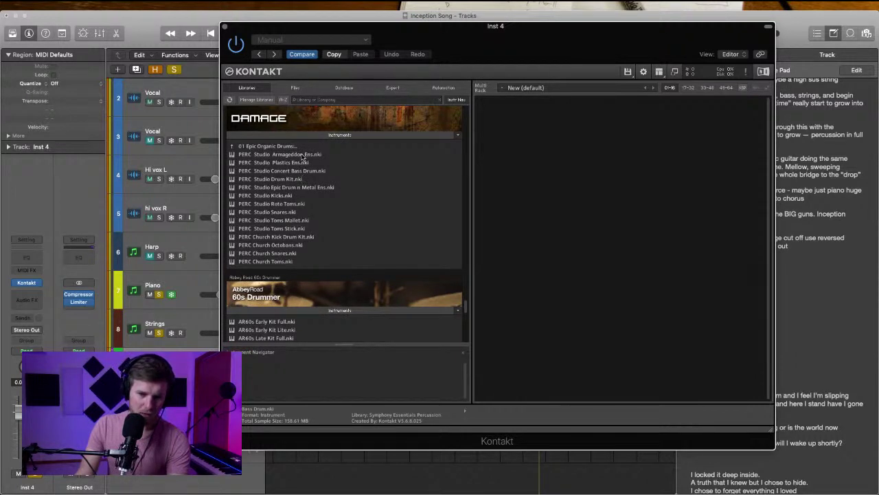
pyautogui.doubleClick(303, 155)
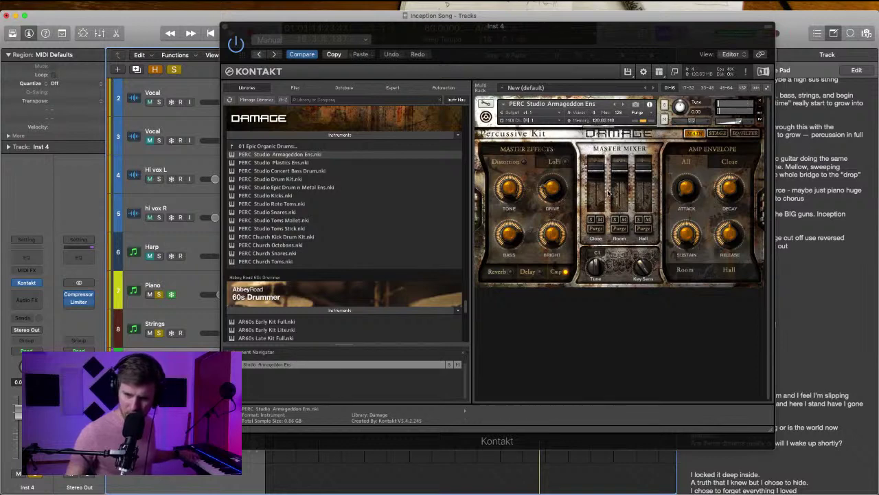
# Examine the Armageddon kit's EQ and filter page, its amp envelope settings and its reverb controls
pyautogui.moveTo(617, 43); pyautogui.dragTo(507, 42)
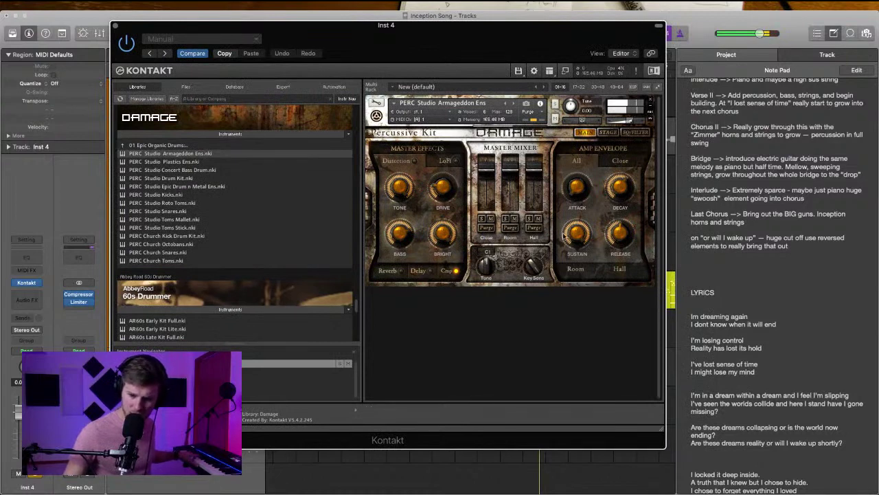
pyautogui.click(630, 132)
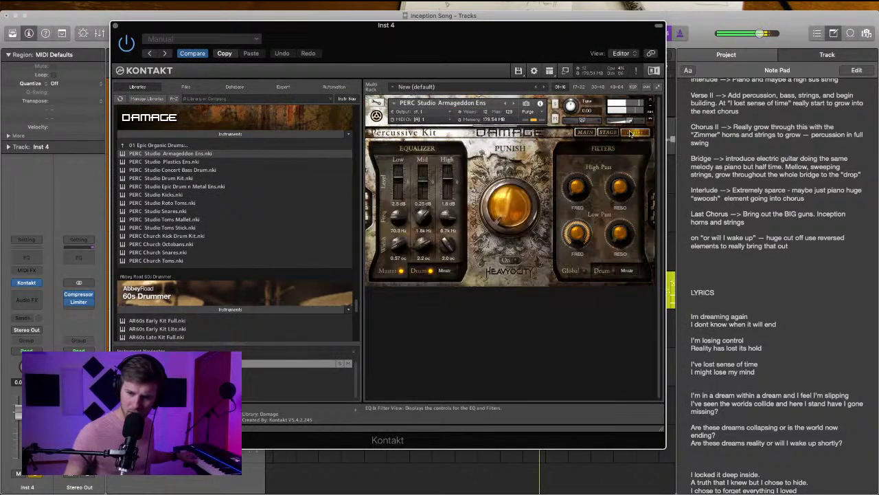
pyautogui.click(585, 131)
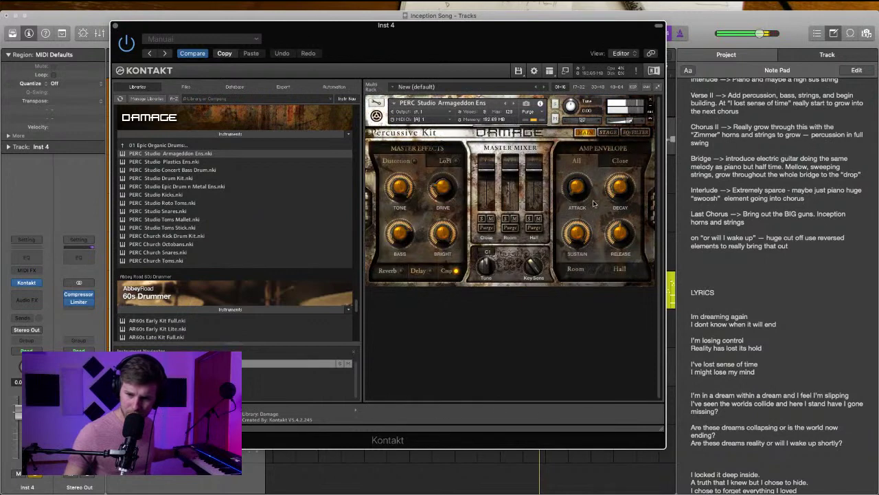
pyautogui.click(619, 161)
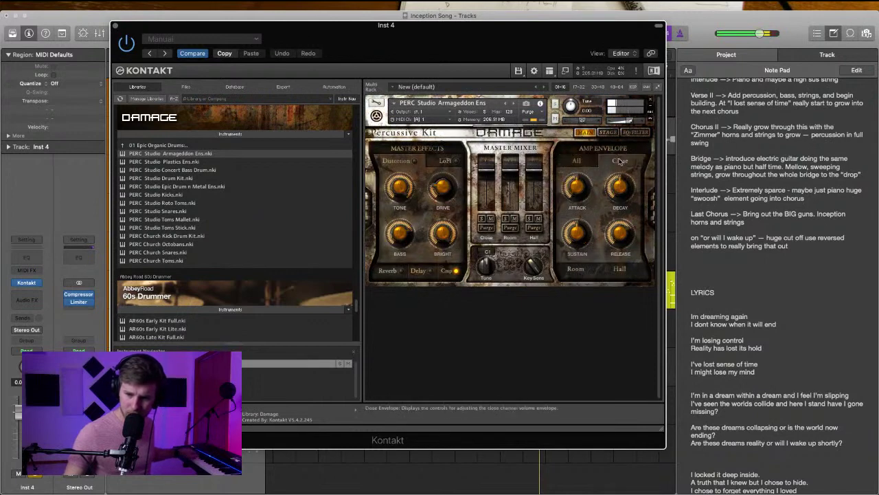
pyautogui.click(619, 269)
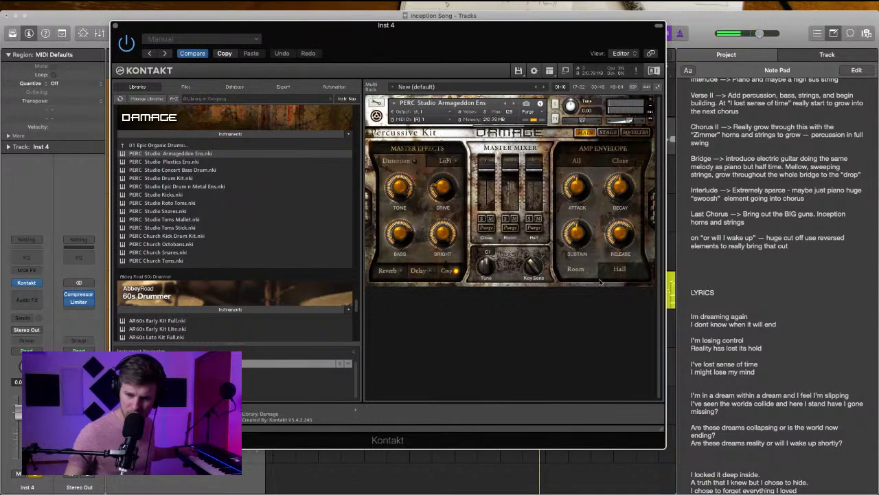
pyautogui.click(454, 272)
pyautogui.click(387, 270)
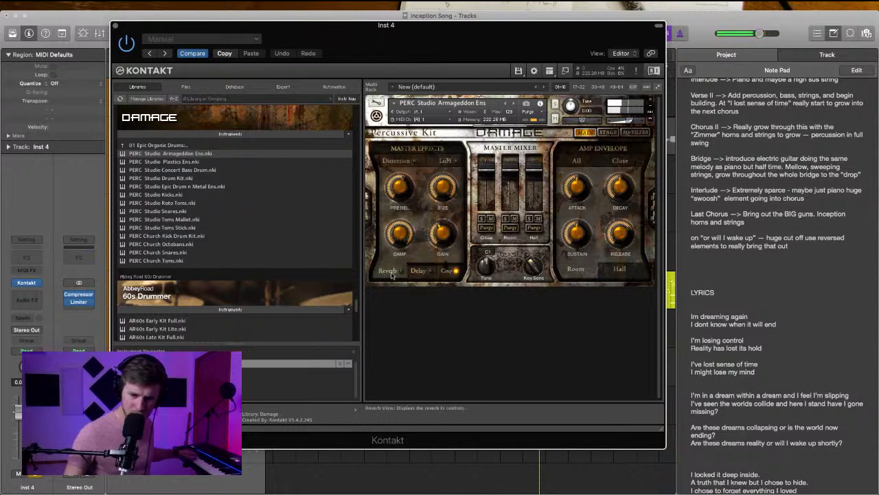
# Turn on the kit's Global filter, adjust the low-pass frequency and close the Kontakt window
pyautogui.click(633, 132)
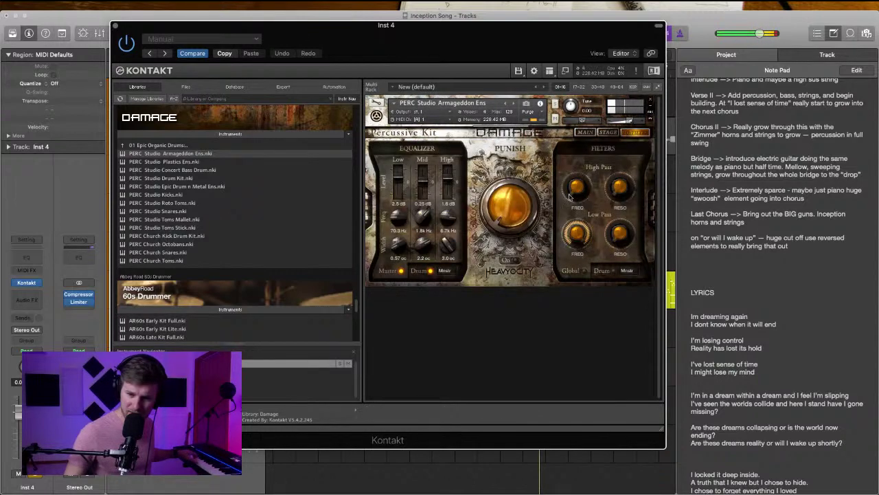
pyautogui.moveTo(577, 237)
pyautogui.mouseDown()
pyautogui.moveTo(587, 334)
pyautogui.moveTo(573, 288)
pyautogui.moveTo(577, 237)
pyautogui.mouseUp()
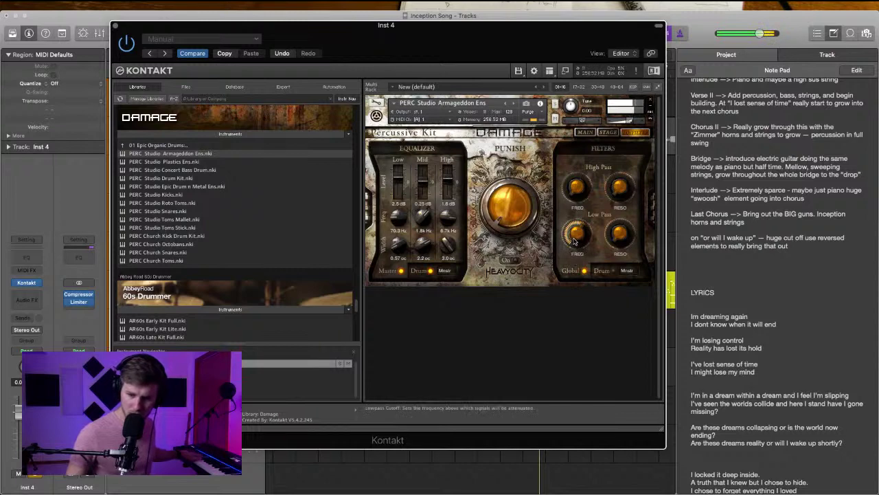
pyautogui.click(115, 26)
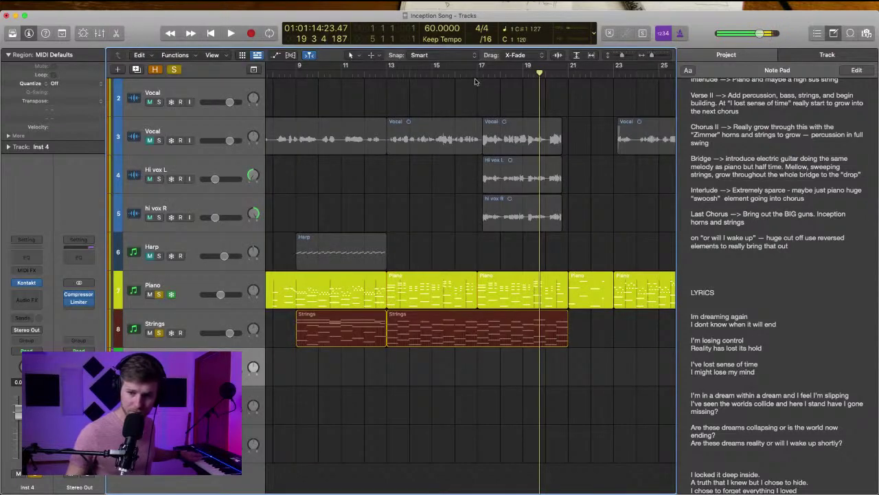
# Record a short drum part on the Inst 4 track, starting just before bar 13 and stopping in bar 14
pyautogui.click(379, 71)
pyautogui.press('space')
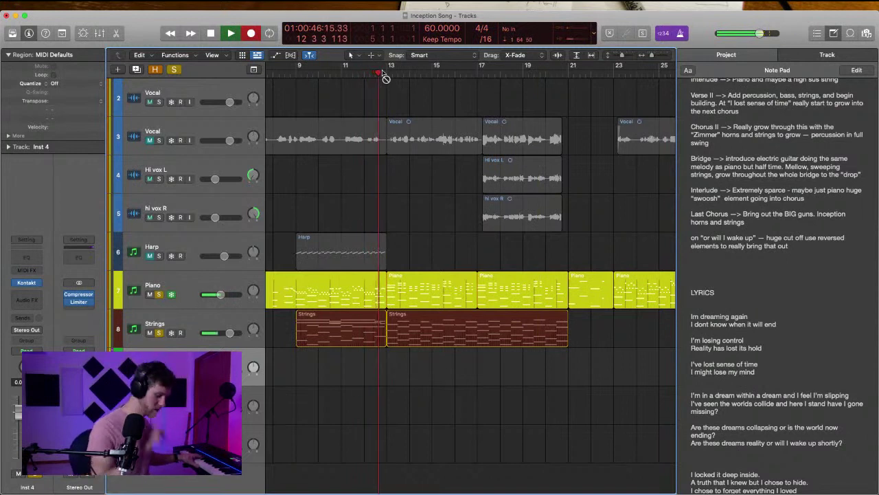
pyautogui.press('r')
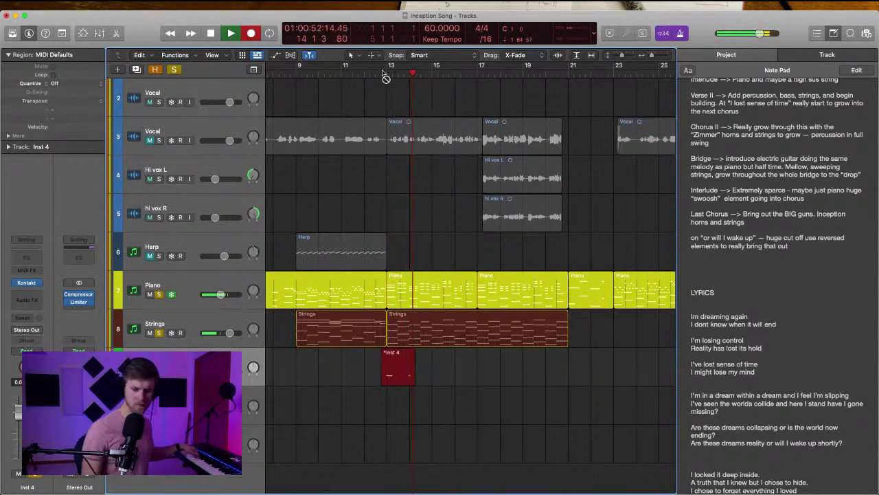
pyautogui.press('space')
# Open the recorded Inst 4 region with all its notes selected, and repeat the region twice to cover bars 13 to 19
pyautogui.doubleClick(425, 364)
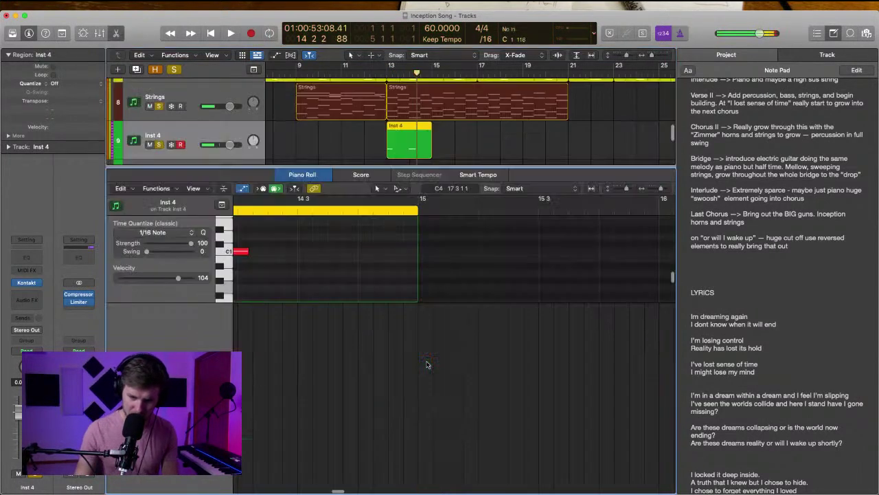
pyautogui.press('super+a')
pyautogui.click(409, 153)
pyautogui.press('super+r')
pyautogui.press('super+r')
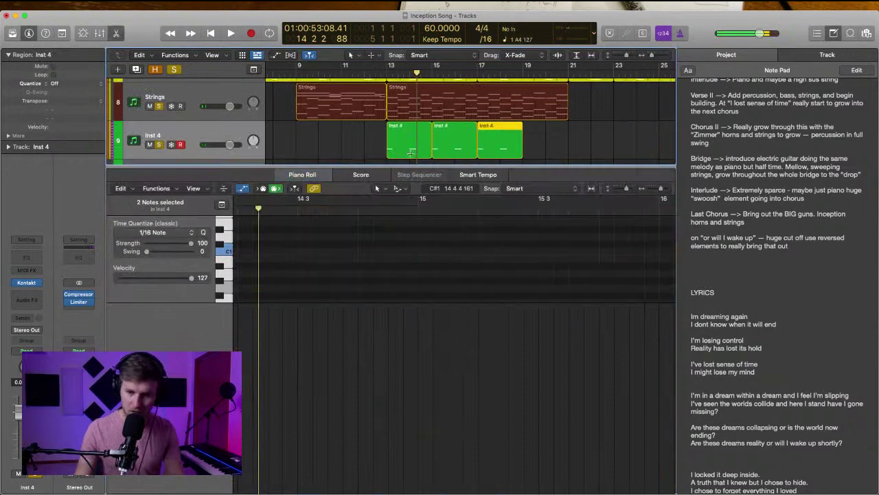
# Repeat the Inst 4 region once more so the part reaches bar 21, and rename its track Damage Kick
pyautogui.press('super+r')
pyautogui.click(389, 82)
pyautogui.doubleClick(199, 136)
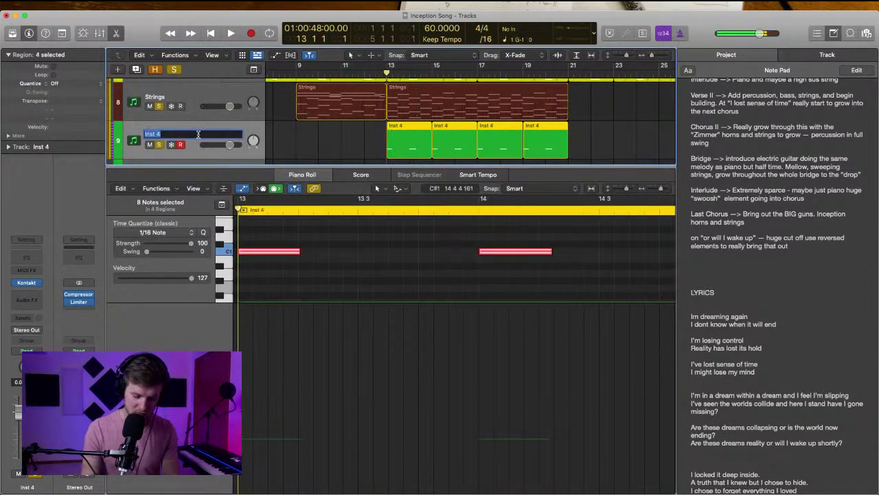
pyautogui.write('Damage Kick')
pyautogui.press('Return')
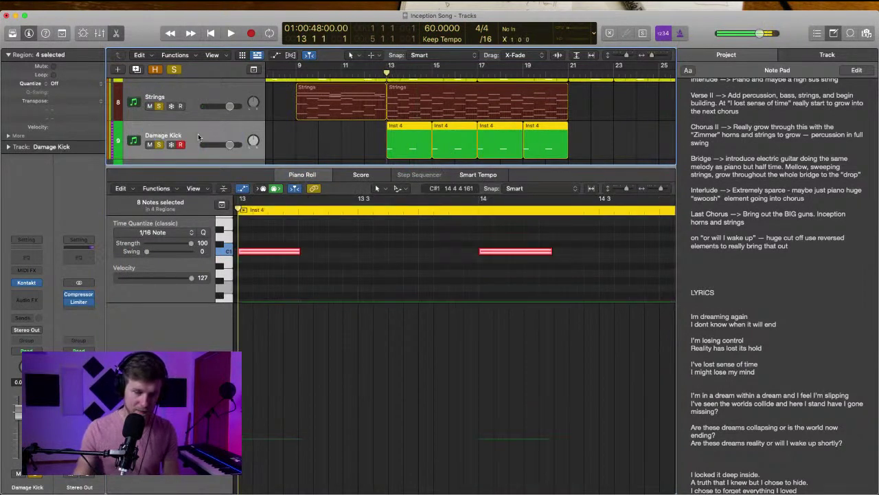
# Assign a dark purple color to the Damage Kick track, and give its regions the track's name and color
pyautogui.rightClick(192, 134)
pyautogui.click(258, 279)
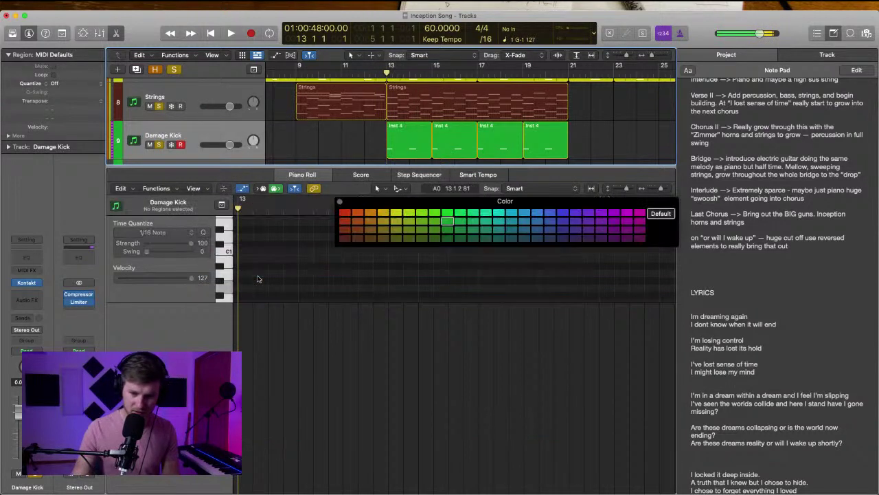
pyautogui.click(614, 237)
pyautogui.click(340, 202)
pyautogui.click(208, 128)
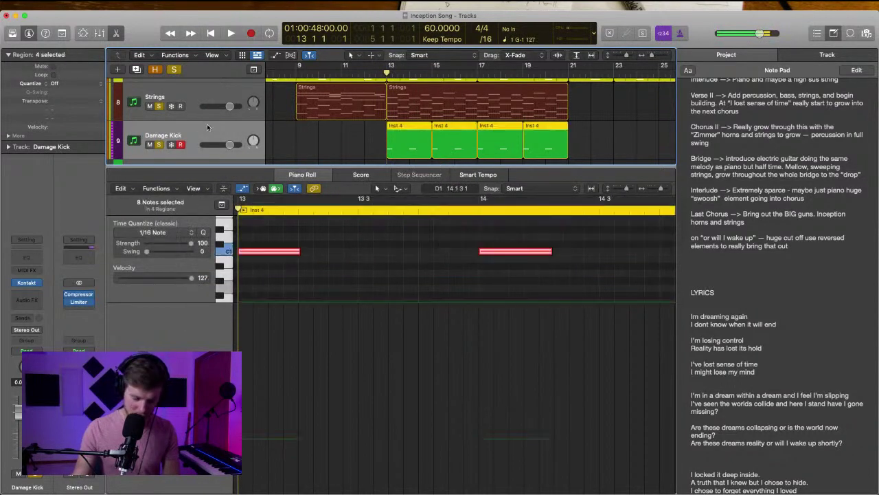
pyautogui.hotkey('shift', 'alt', 'n')
pyautogui.hotkey('shift', 'alt', 'c')
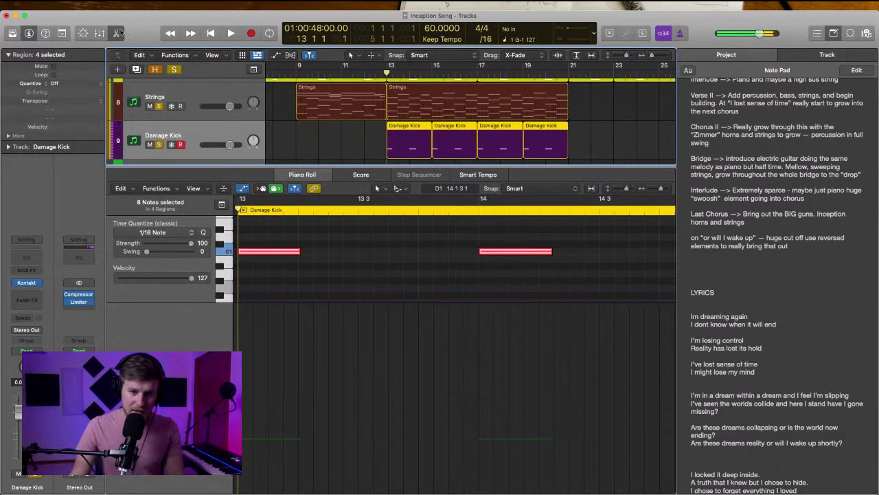
# Close the editor, play from bar 13 while adjusting the Damage Kick kit's low-pass frequency, and close Kontakt and stop playback
pyautogui.click(118, 33)
pyautogui.click(359, 350)
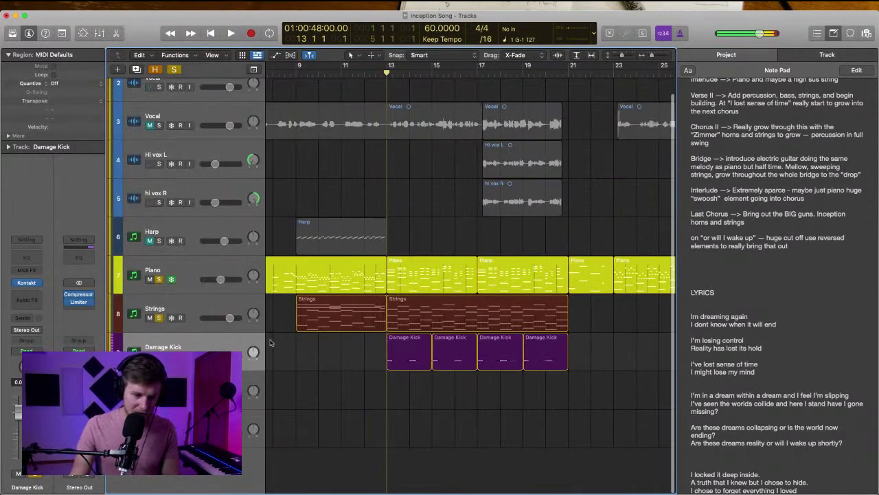
pyautogui.click(345, 396)
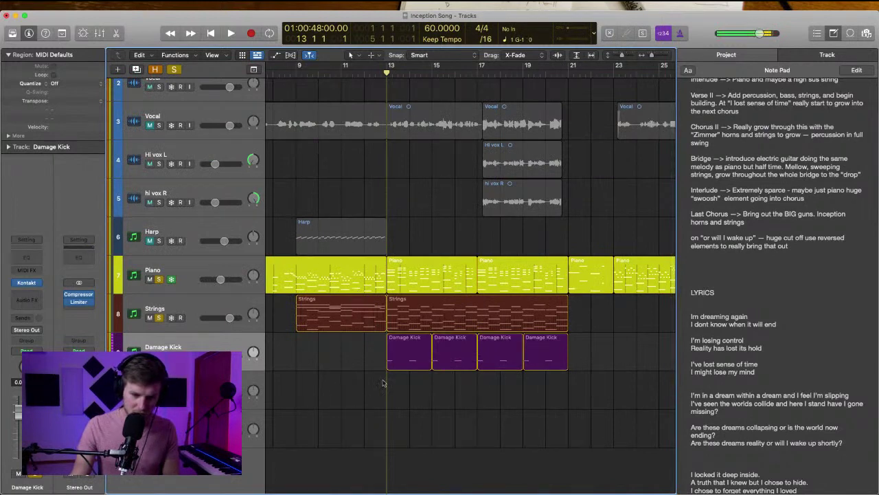
pyautogui.click(28, 283)
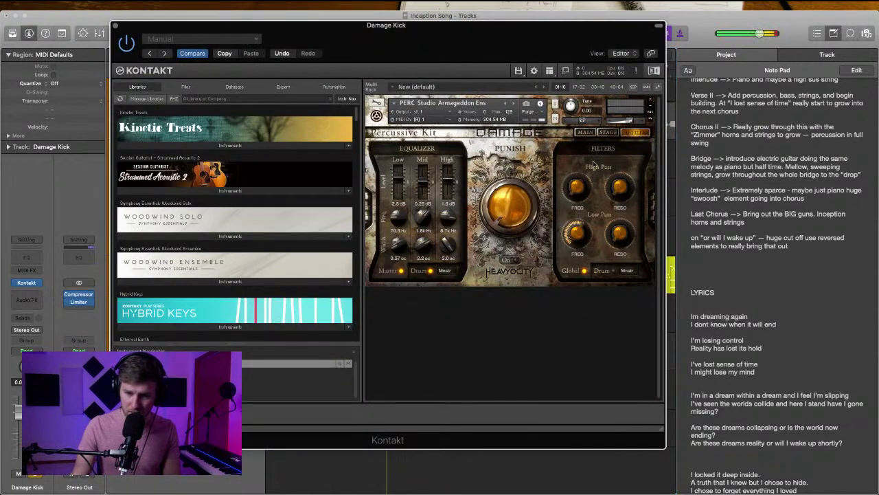
pyautogui.press('space')
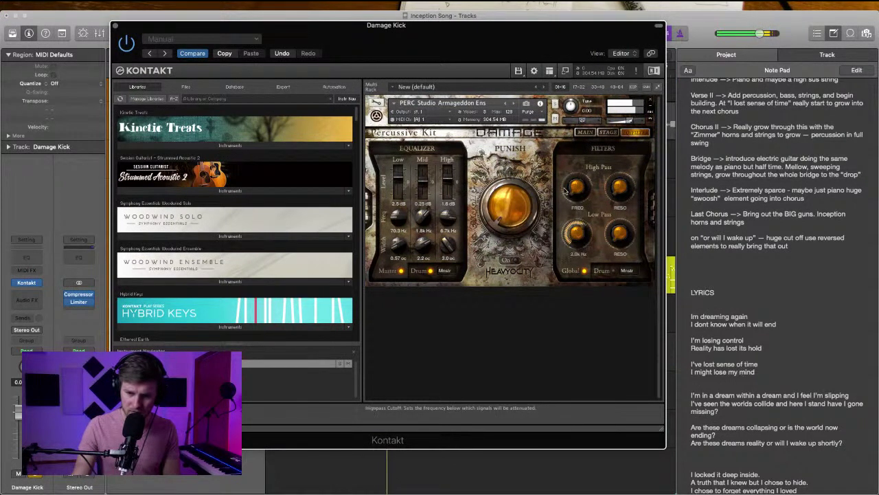
pyautogui.moveTo(576, 229); pyautogui.dragTo(578, 237)
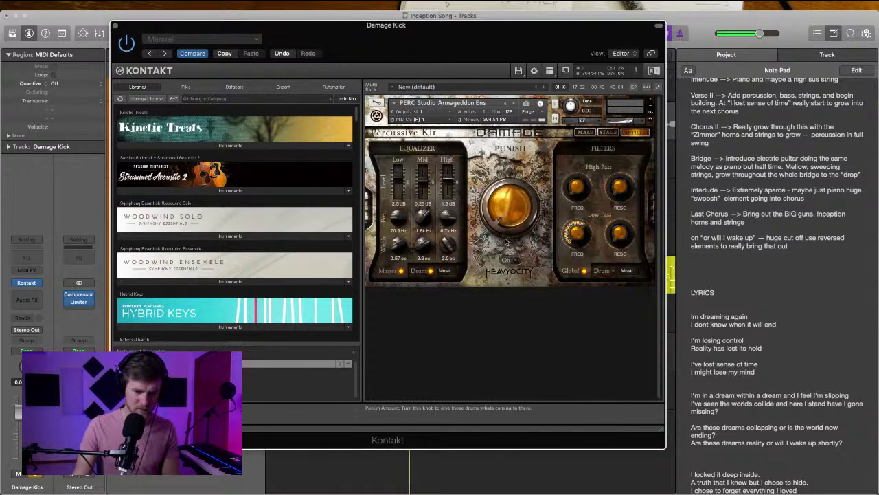
pyautogui.moveTo(127, 31); pyautogui.dragTo(162, 45)
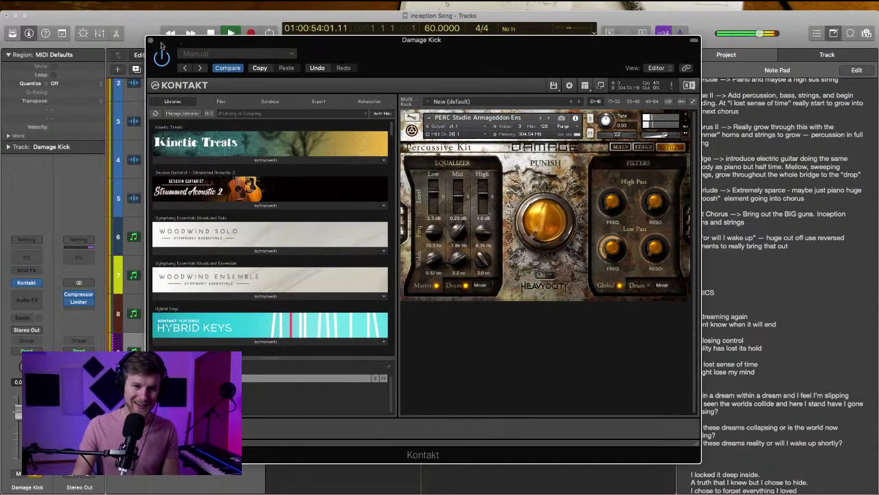
pyautogui.click(151, 40)
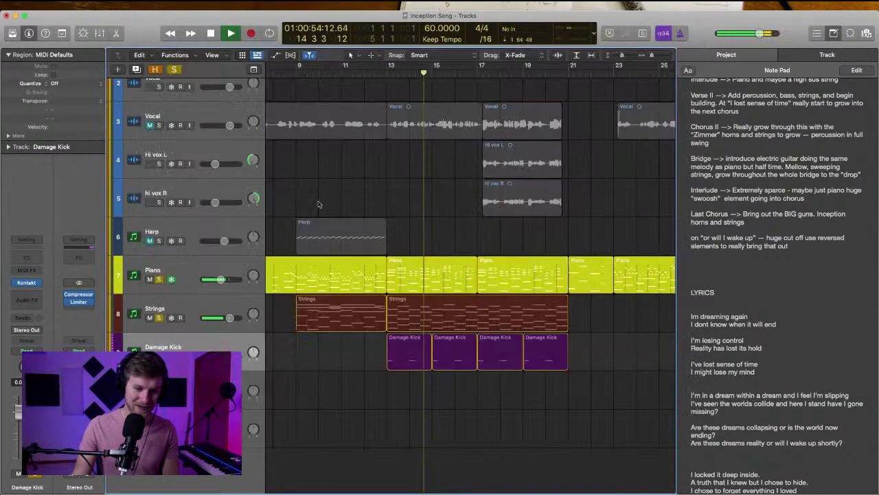
pyautogui.click(347, 381)
pyautogui.press('space')
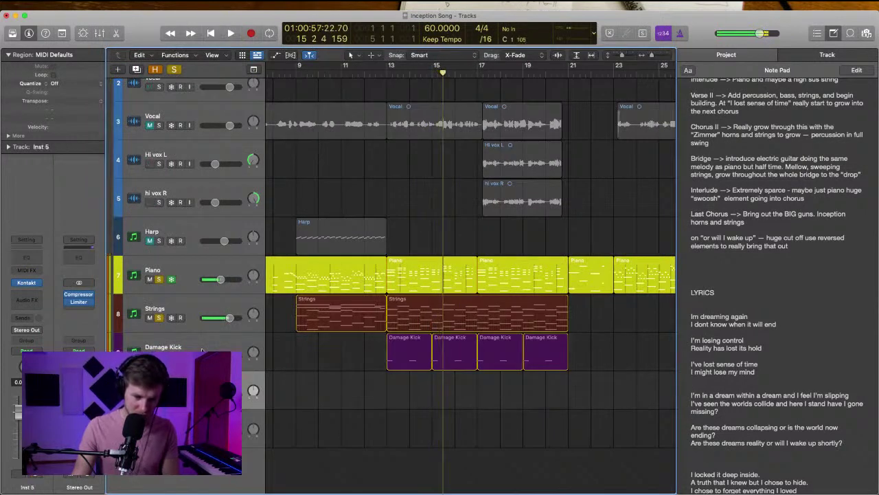
# Create a duplicate of the Damage Kick track with the same Kontakt settings
pyautogui.click(202, 351)
pyautogui.press('super+d')
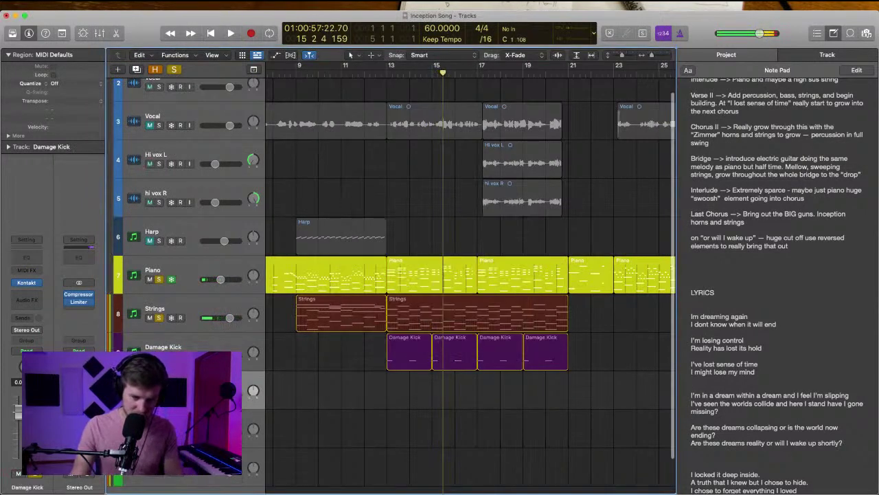
pyautogui.click(244, 428)
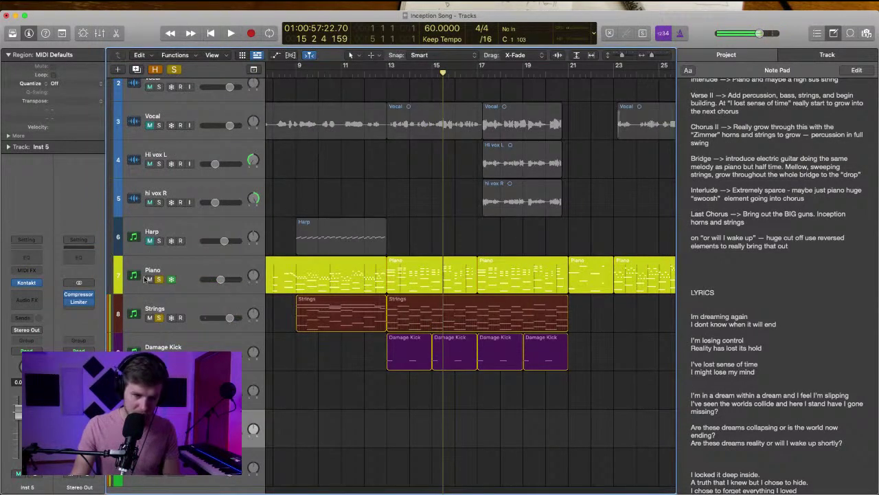
# Turn off all track solos, mute Hi vox L and hi vox R, and unmute Vocal and Harp
pyautogui.click(175, 70)
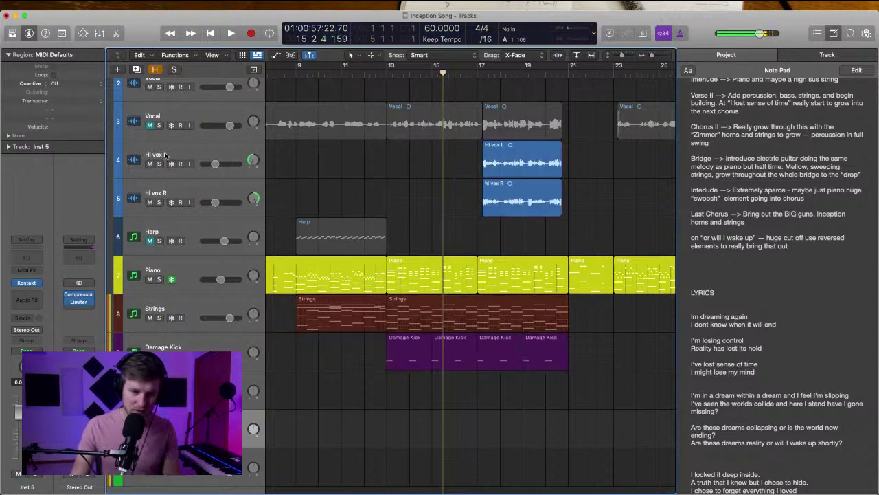
pyautogui.click(149, 200)
pyautogui.click(149, 163)
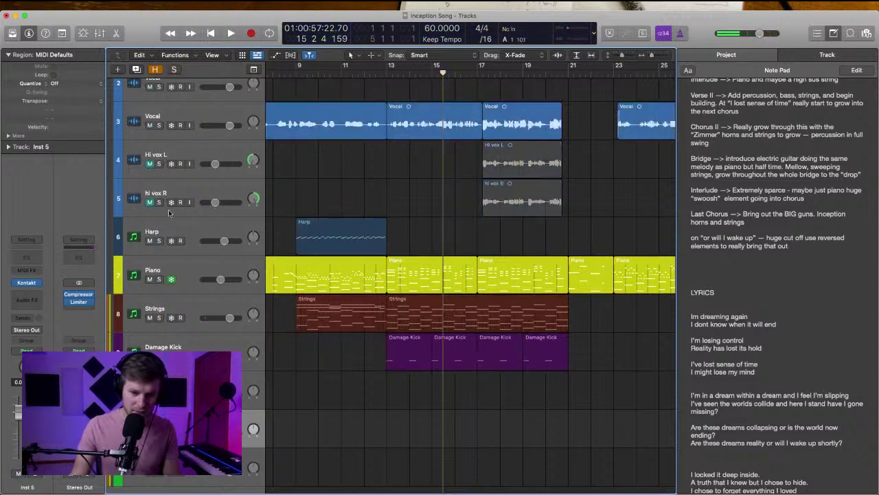
# Rename the duplicated Damage Kick track as Stick
pyautogui.click(186, 390)
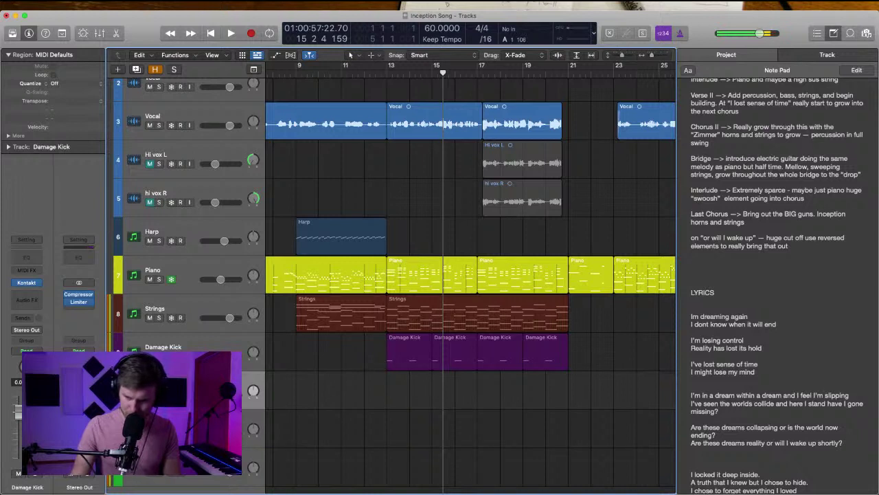
pyautogui.press('space')
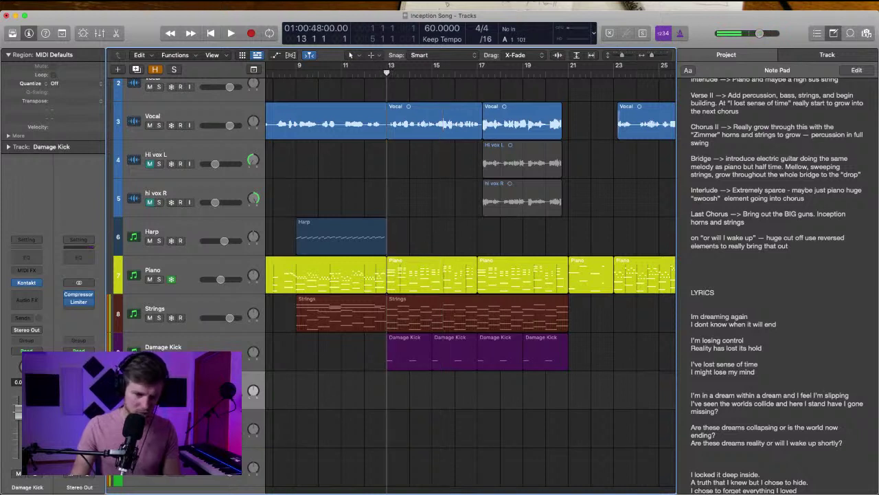
pyautogui.write('Stick')
pyautogui.press('Return')
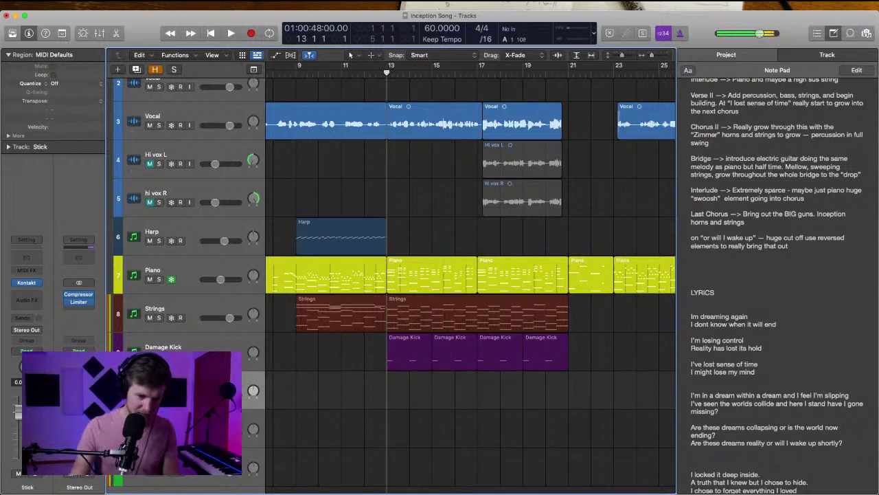
# Adjust the filter cutoff on the EQ and filter page of the Stick track's Kontakt kit, and close the plug-in window
pyautogui.click(27, 286)
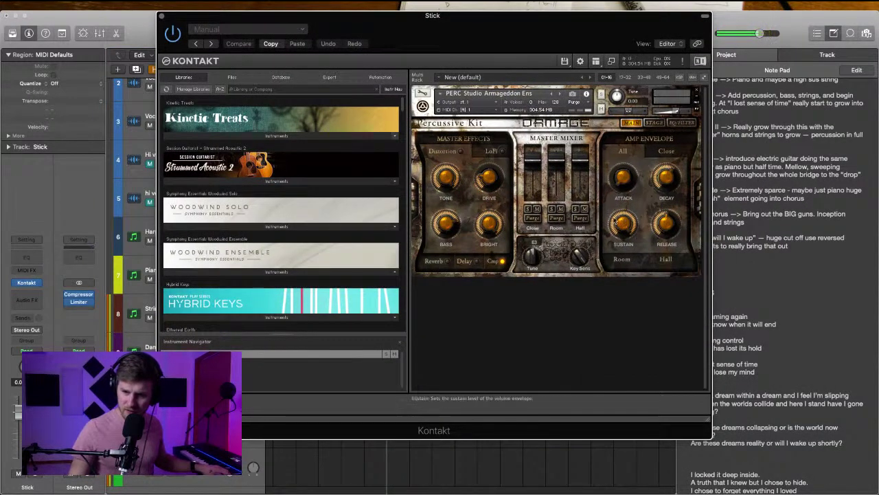
pyautogui.click(665, 122)
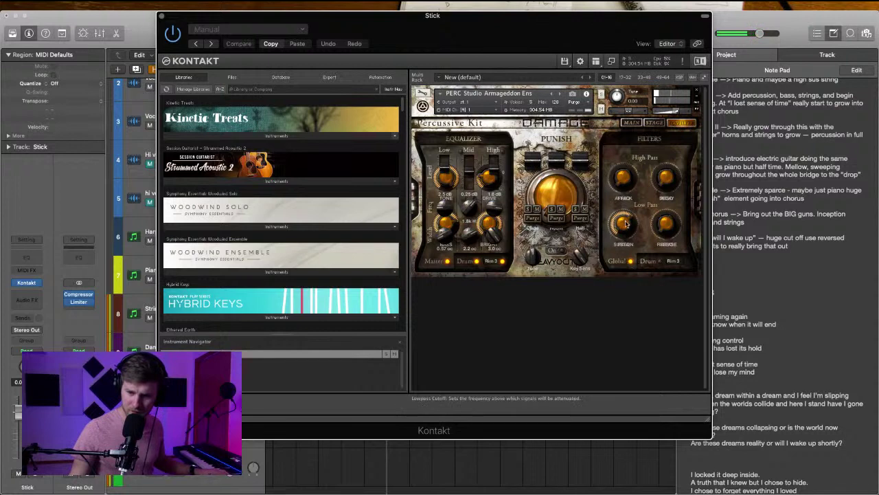
pyautogui.moveTo(621, 180); pyautogui.dragTo(615, 176)
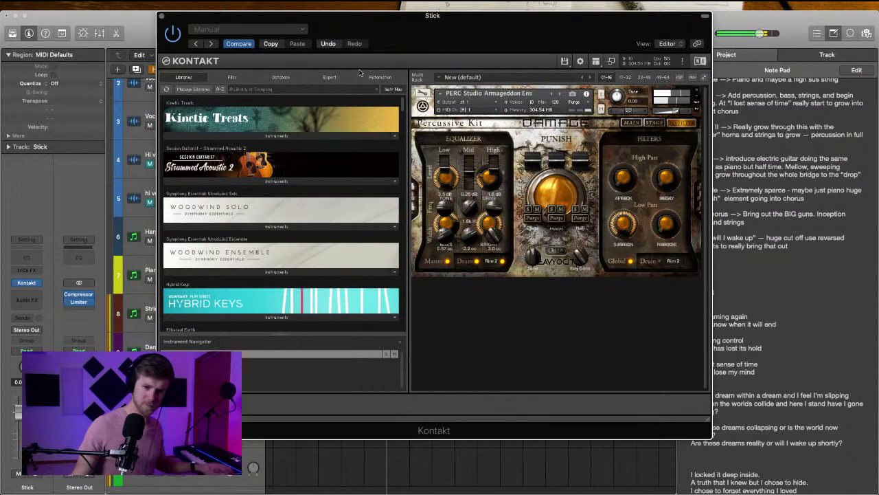
pyautogui.moveTo(157, 16); pyautogui.dragTo(383, 81)
pyautogui.click(386, 80)
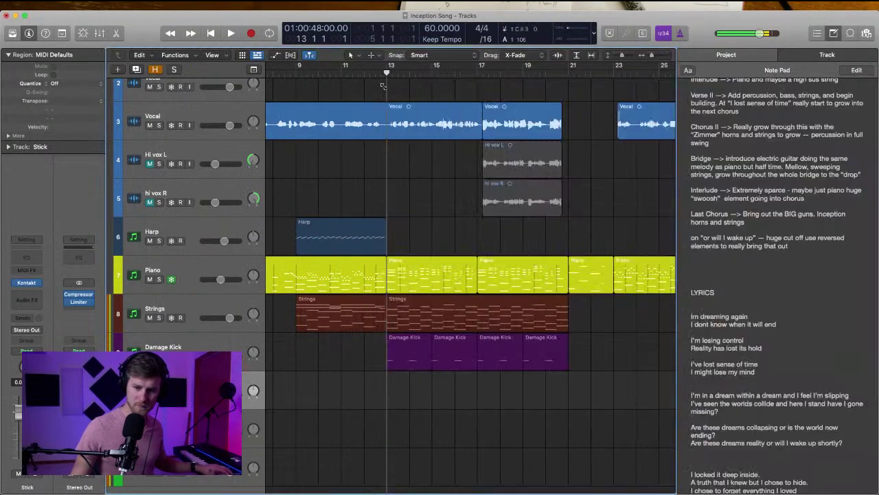
# Mute the Vocal track while rehearsing from bar 13, and record a short part on the Stick track in bar 13
pyautogui.press('space')
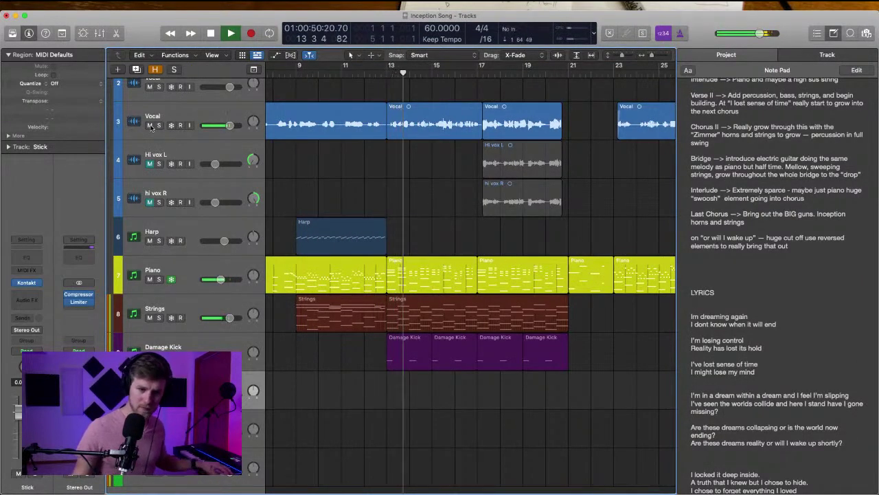
pyautogui.click(395, 168)
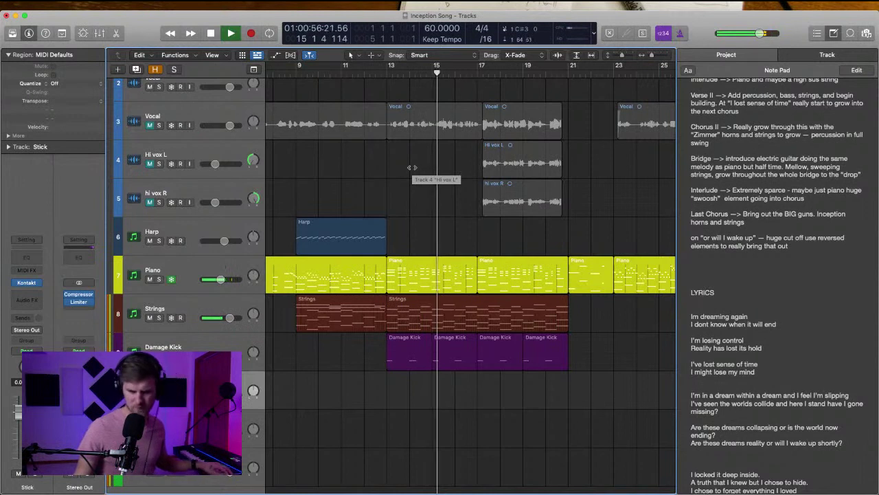
pyautogui.press('space')
pyautogui.click(407, 73)
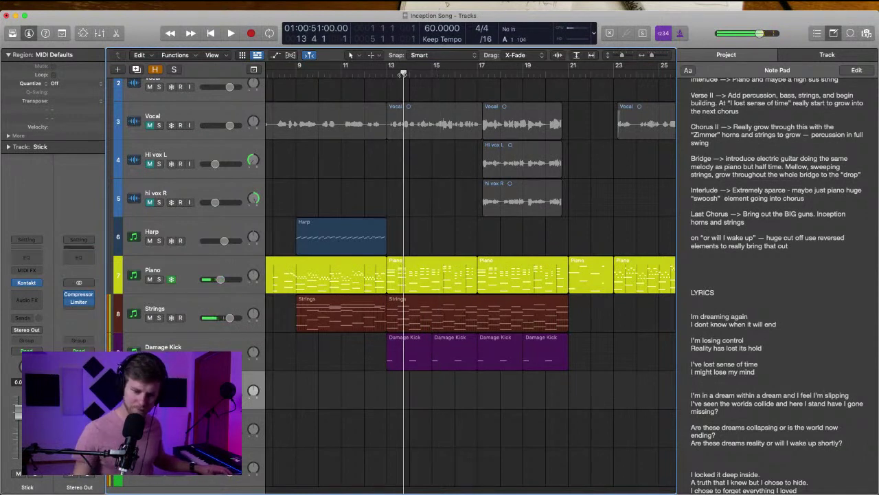
pyautogui.press('r')
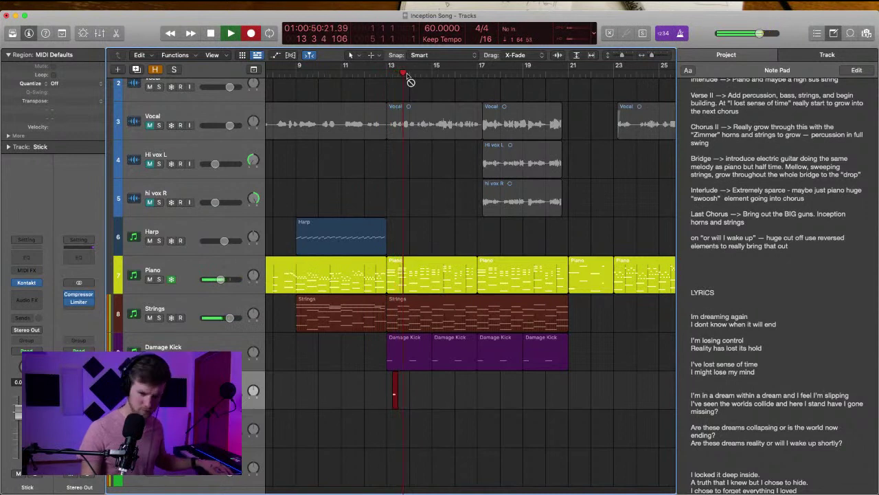
pyautogui.press('space')
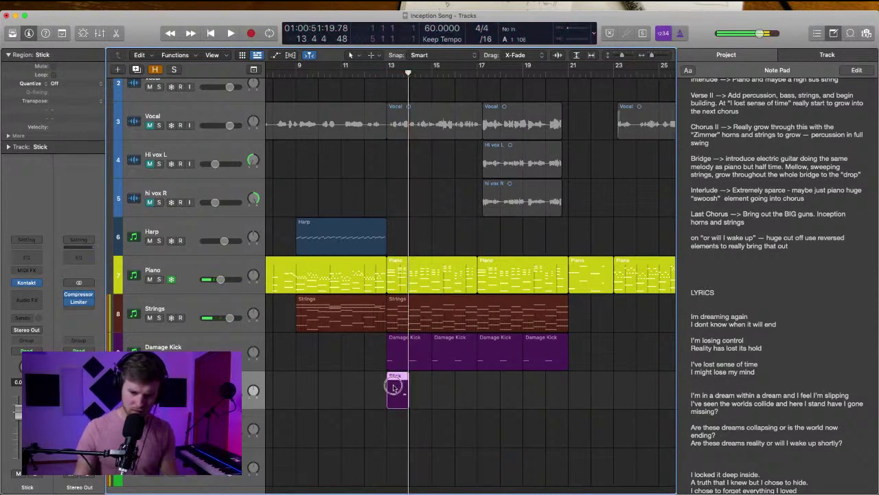
# Open the recorded Stick region in the Piano Roll, and repeat the region seven times to fill bars 13 to 21
pyautogui.doubleClick(394, 387)
pyautogui.click(407, 140)
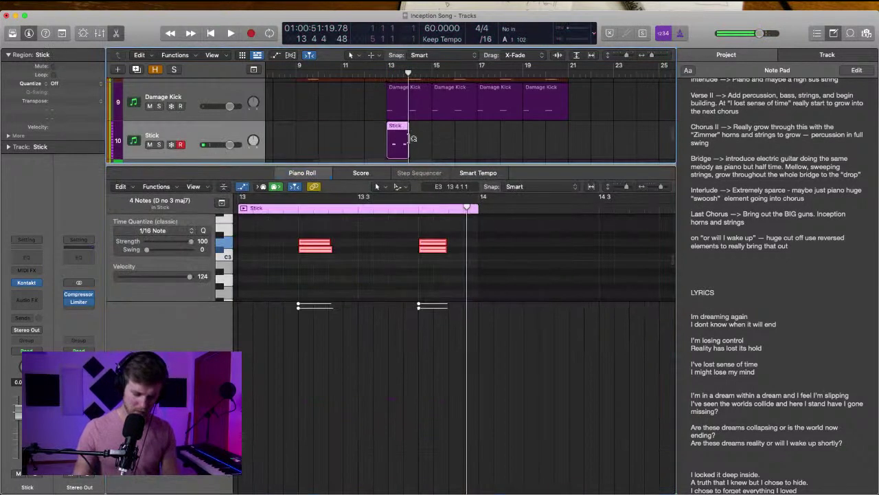
pyautogui.press('super+r')
pyautogui.press('super+r')
pyautogui.press('super+r')
pyautogui.press('super+r')
pyautogui.press('super+r')
pyautogui.press('super+r')
pyautogui.press('super+r')
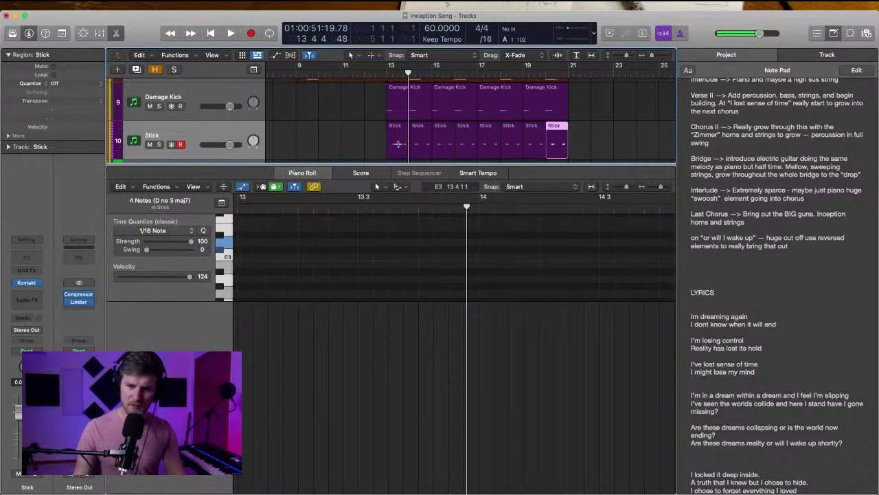
# Assign an orange color to the Stick track and apply the track color to its eight regions
pyautogui.click(206, 135)
pyautogui.rightClick(208, 133)
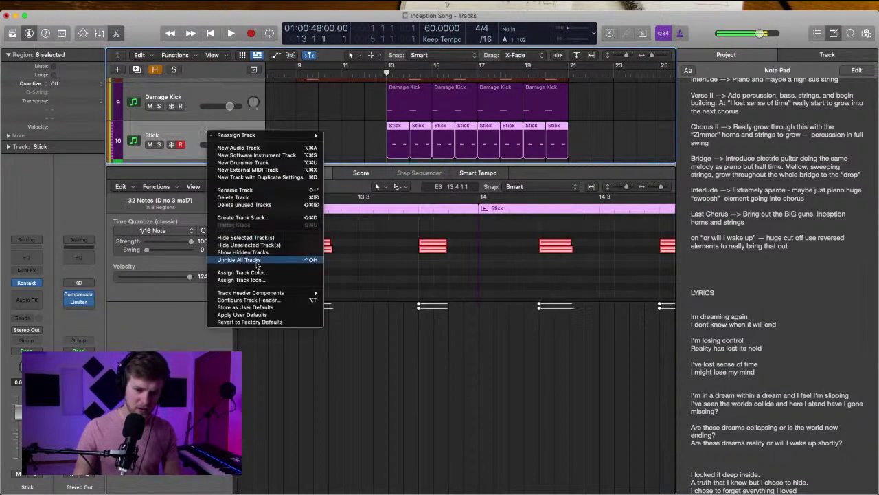
pyautogui.click(263, 272)
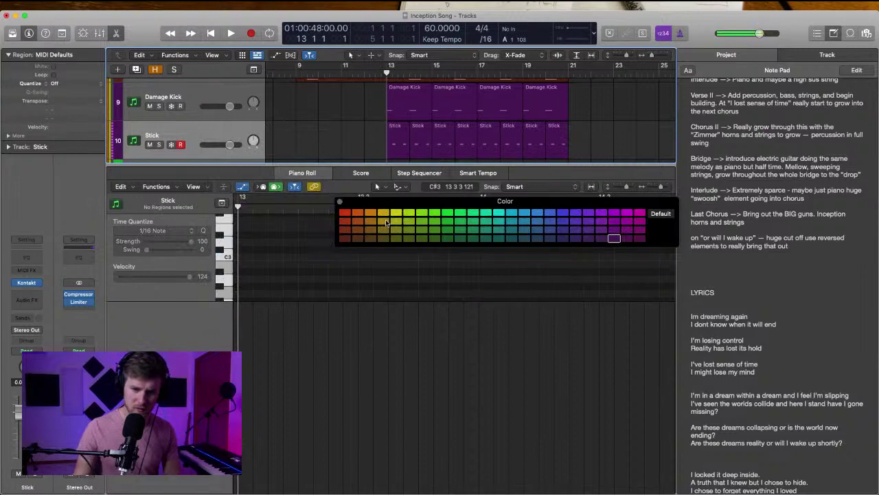
pyautogui.click(338, 200)
pyautogui.click(220, 136)
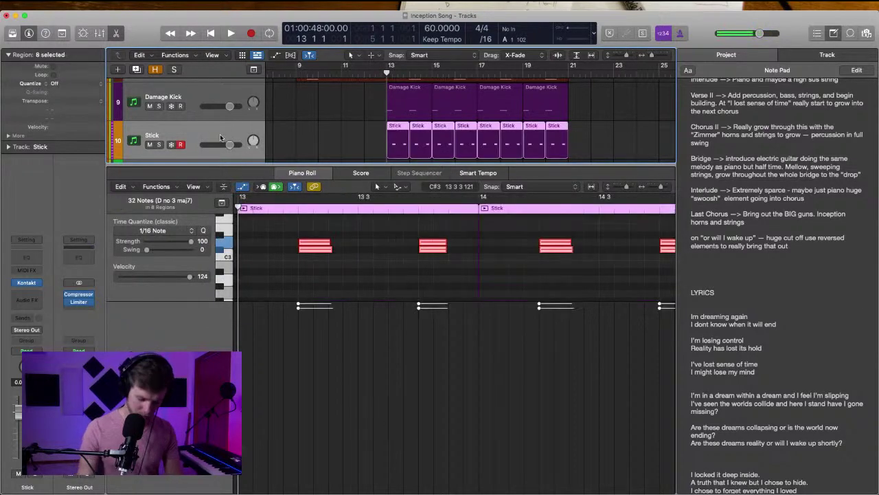
pyautogui.hotkey('alt', 'shift', 'c')
# Move the Stick track above Damage Kick, close the editor and lower the Stick volume slightly during playback
pyautogui.press('space')
pyautogui.moveTo(188, 126); pyautogui.dragTo(189, 100)
pyautogui.press('e')
pyautogui.moveTo(229, 317); pyautogui.dragTo(224, 317)
pyautogui.click(301, 317)
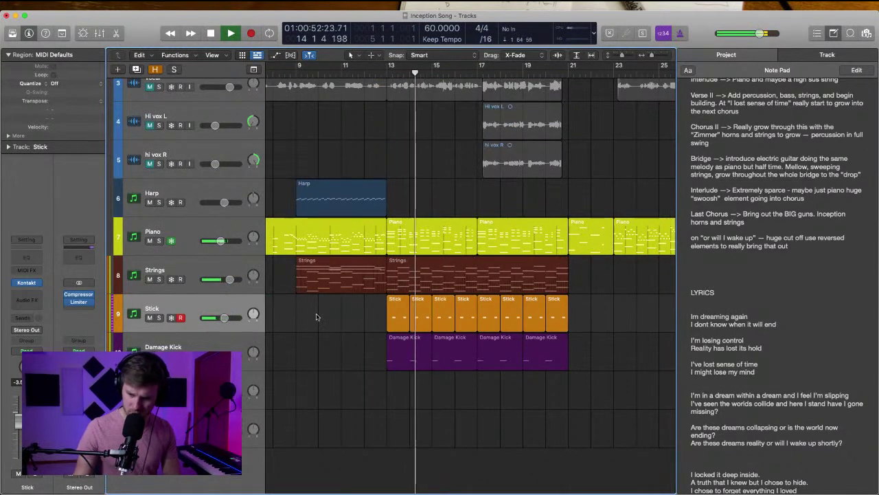
# Review the main effects page of the Stick track's Kontakt kit, and lower the Stick volume slightly before stopping playback
pyautogui.click(202, 304)
pyautogui.click(26, 282)
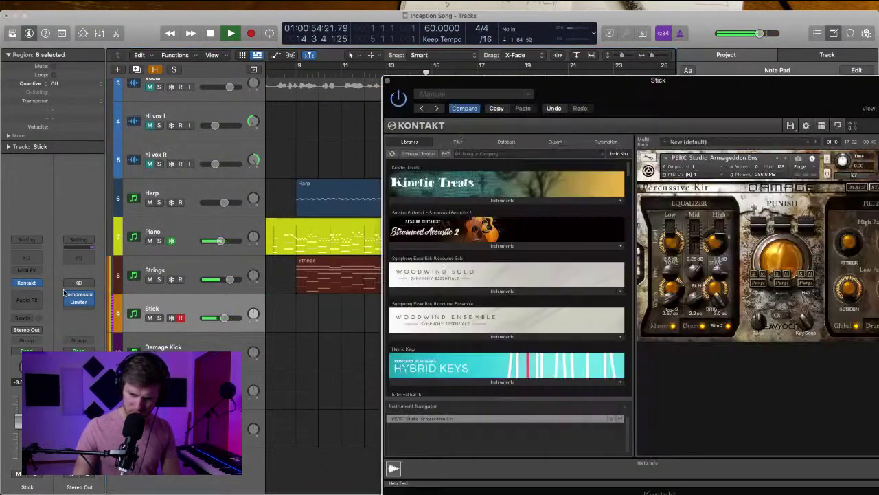
pyautogui.moveTo(563, 82); pyautogui.dragTo(348, 17)
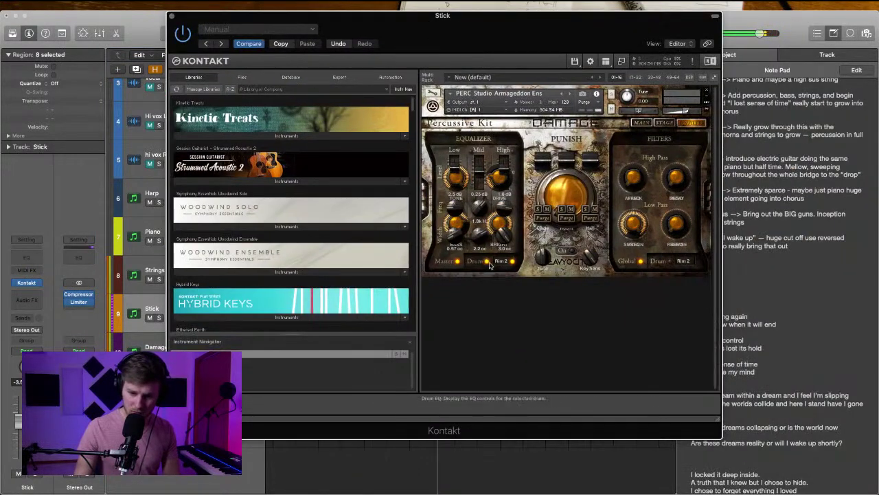
pyautogui.click(640, 123)
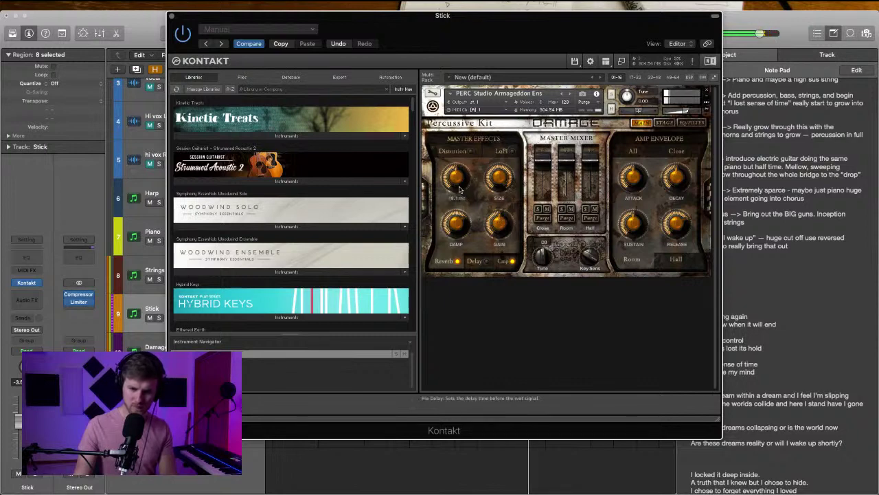
pyautogui.moveTo(411, 29); pyautogui.dragTo(440, 68)
pyautogui.click(201, 56)
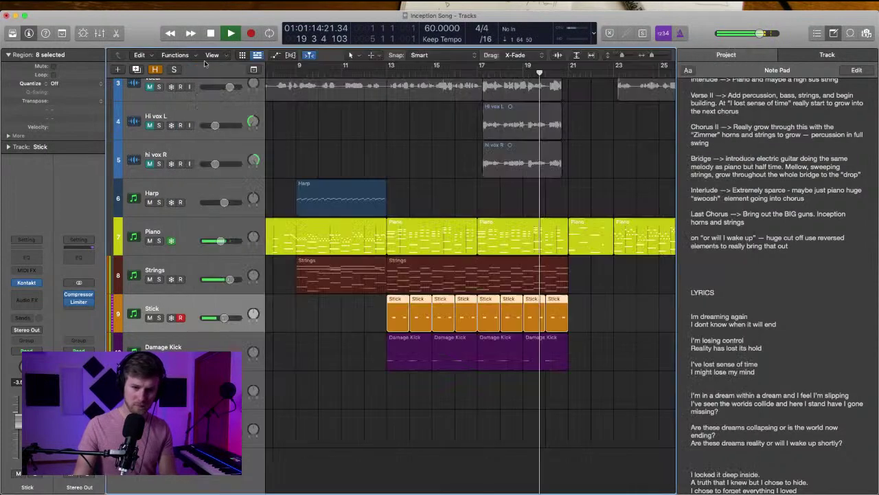
pyautogui.click(334, 320)
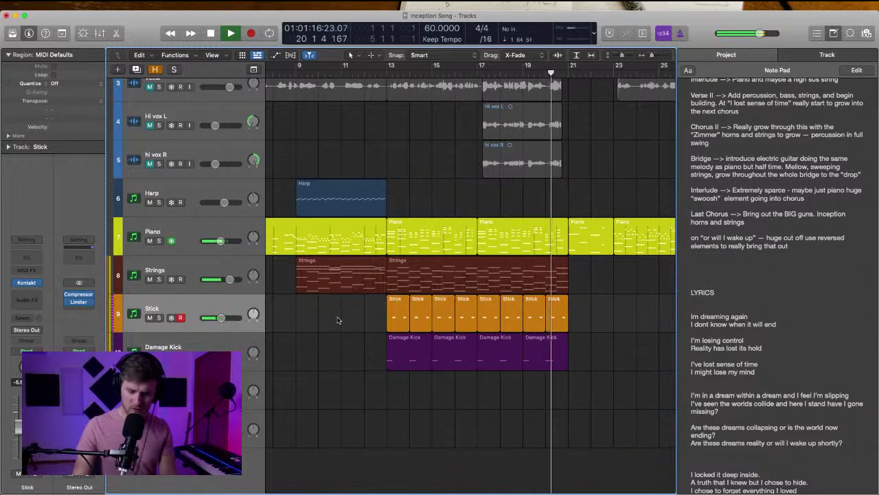
pyautogui.press('space')
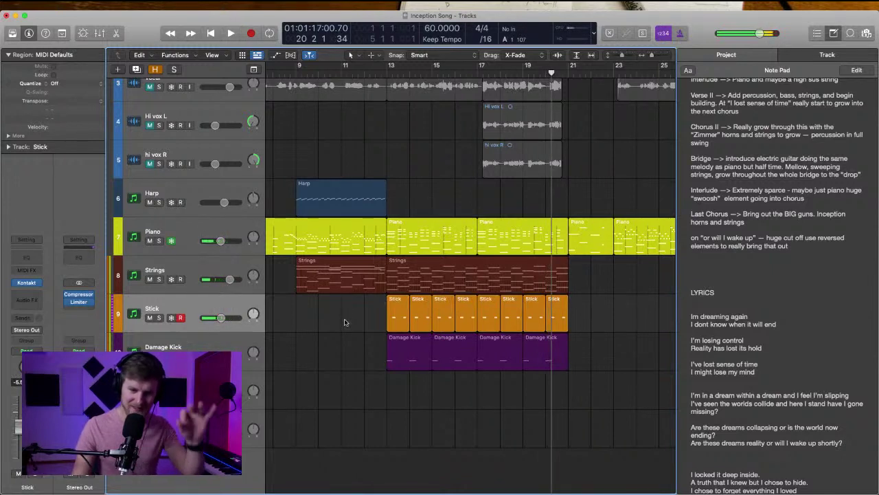
# Return the playhead to bar 13 and move the Inst 5 track above Stick, keeping its name
pyautogui.click(386, 83)
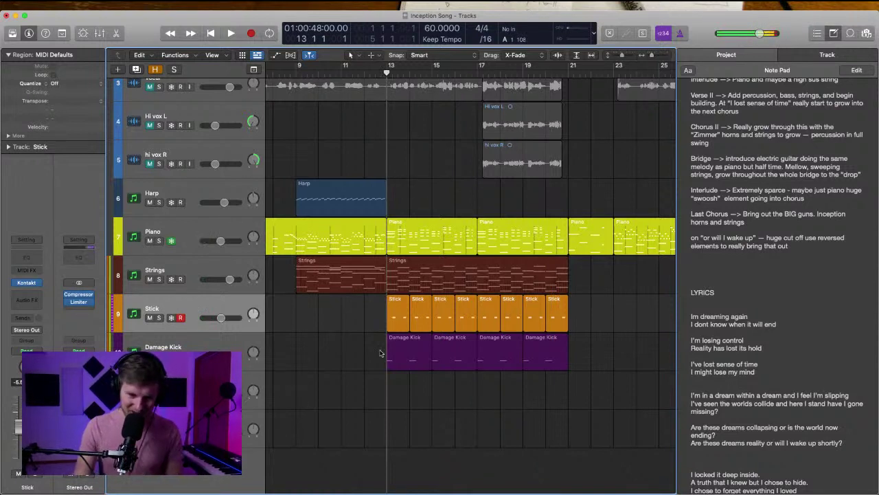
pyautogui.moveTo(204, 390); pyautogui.dragTo(196, 309)
pyautogui.click(340, 325)
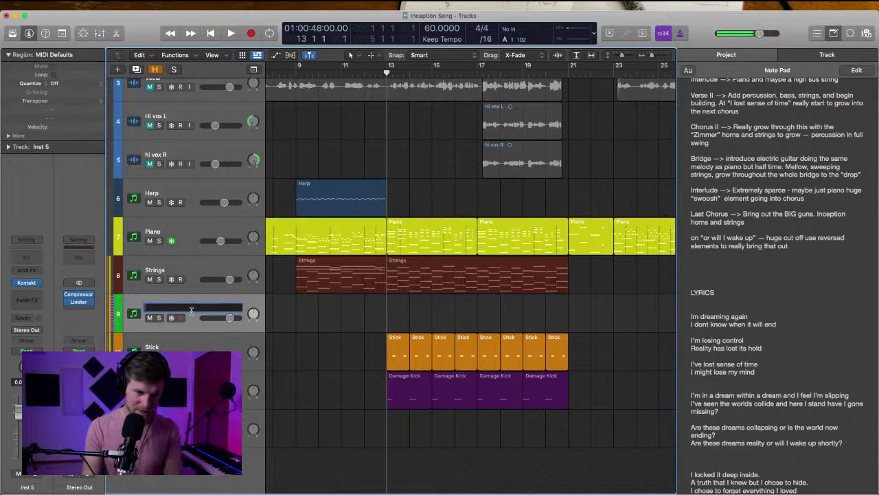
# Unmute the Vocal track and audition the arrangement from bar 13
pyautogui.press('space')
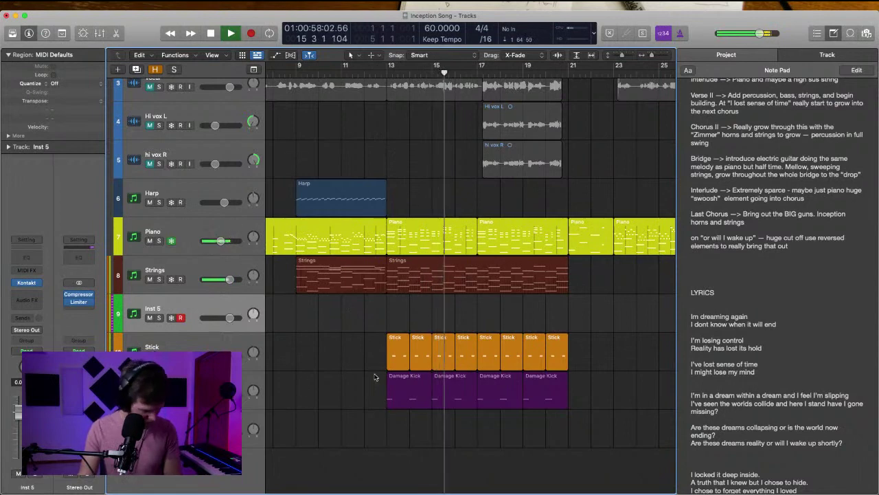
pyautogui.scroll(2, 374, 378)
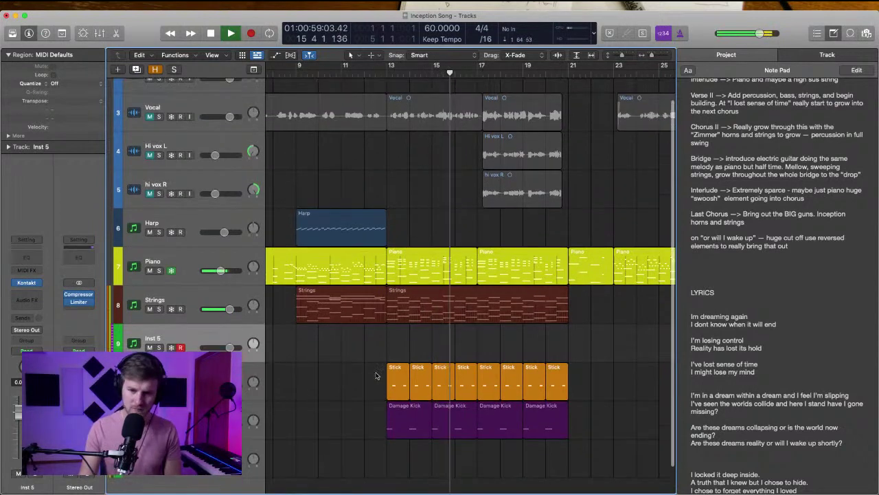
pyautogui.click(150, 116)
pyautogui.click(388, 72)
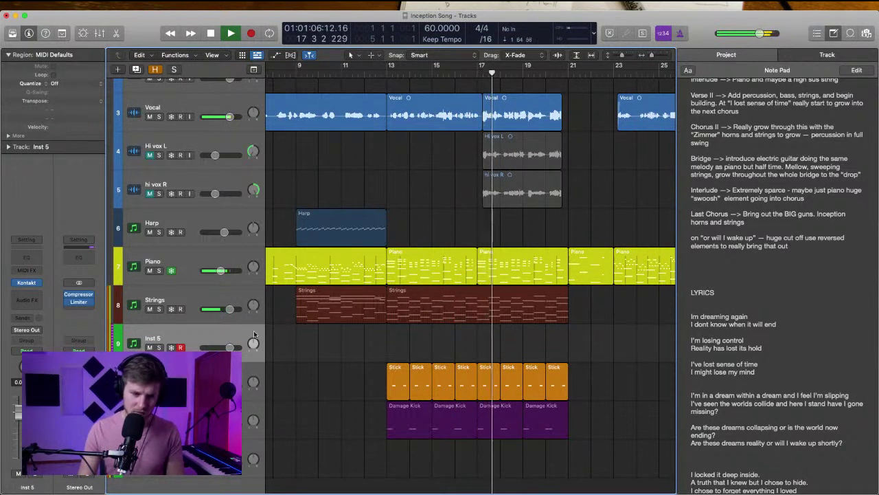
# Record a new Harp part on the Harp track from bar 17 to bar 21
pyautogui.click(351, 233)
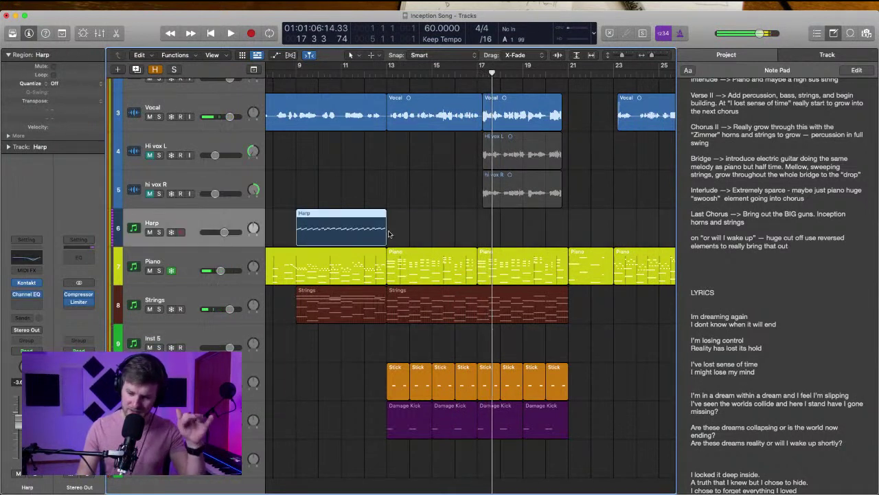
pyautogui.click(479, 73)
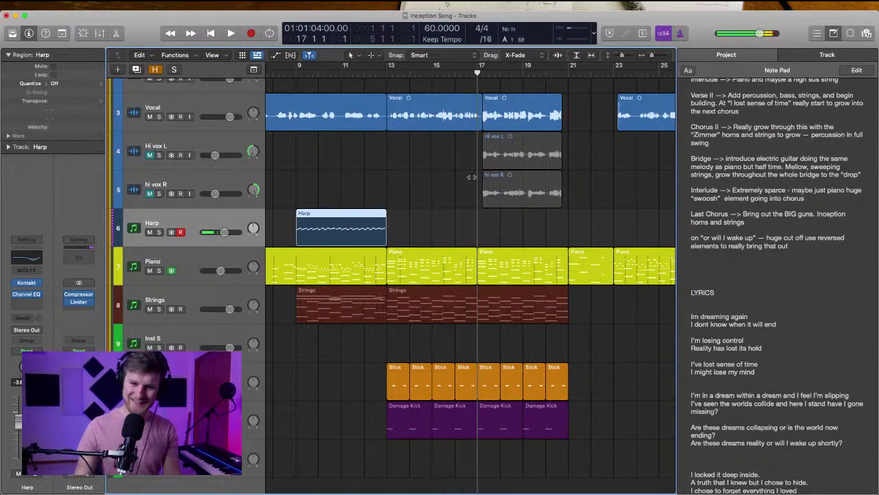
pyautogui.press('space')
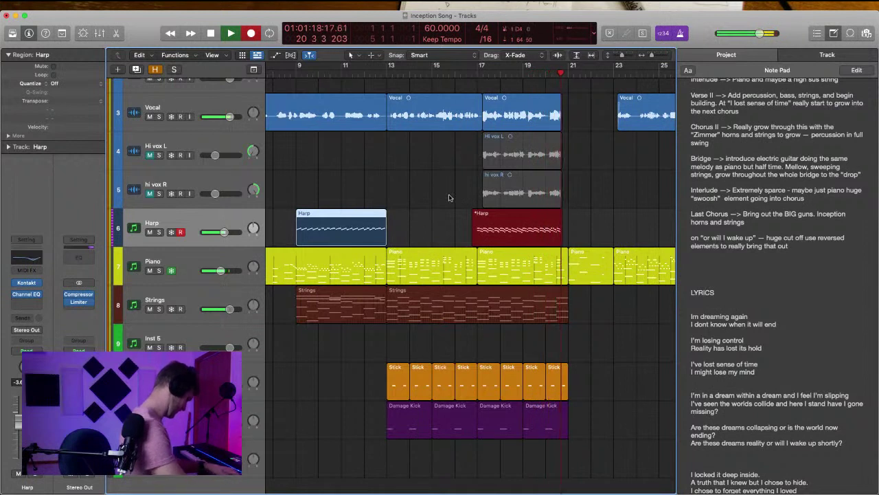
pyautogui.press('space')
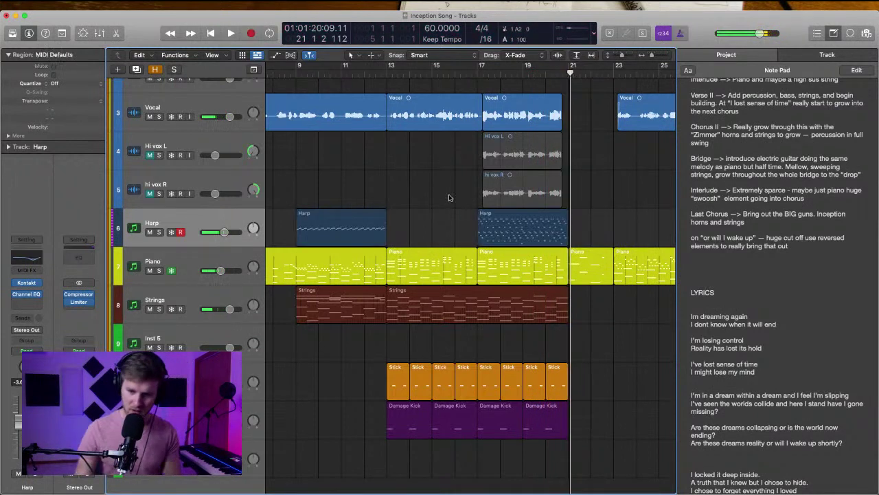
# Quantize the new Harp region's notes to 1/16 Note and bypass the Harp track's Channel EQ, auditioning from bar 17
pyautogui.doubleClick(504, 222)
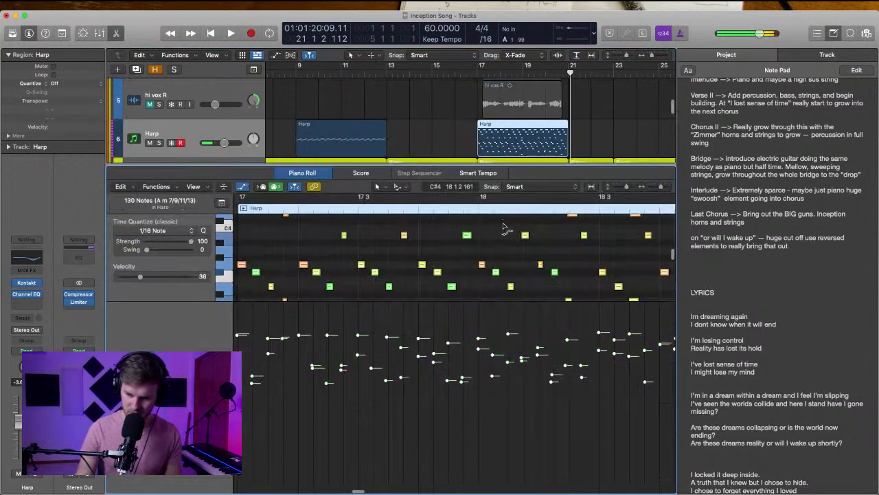
pyautogui.click(480, 72)
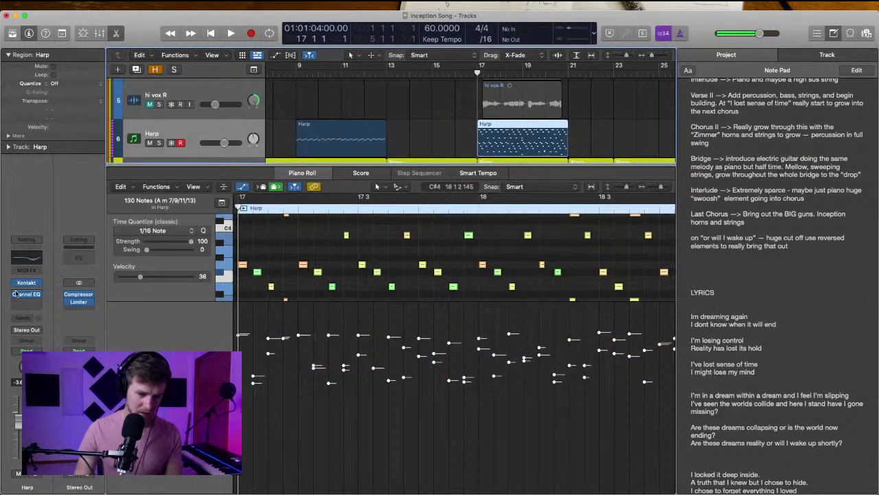
pyautogui.press('space')
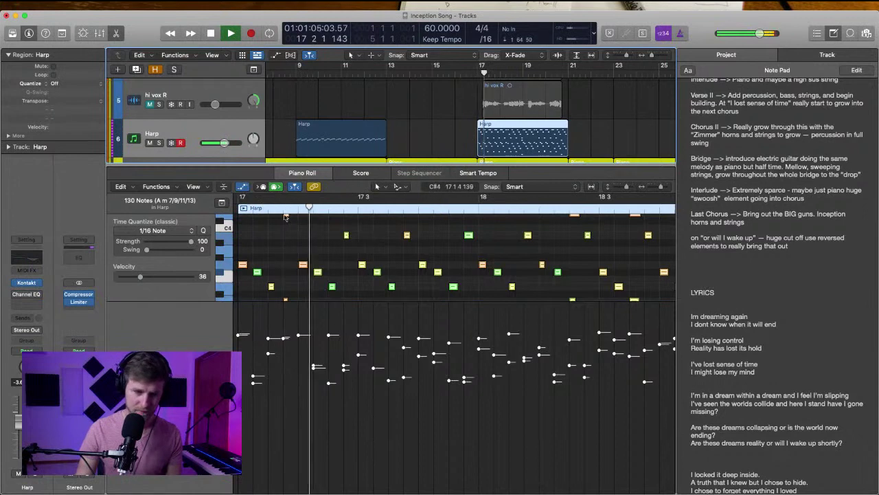
pyautogui.press('e')
pyautogui.click(405, 198)
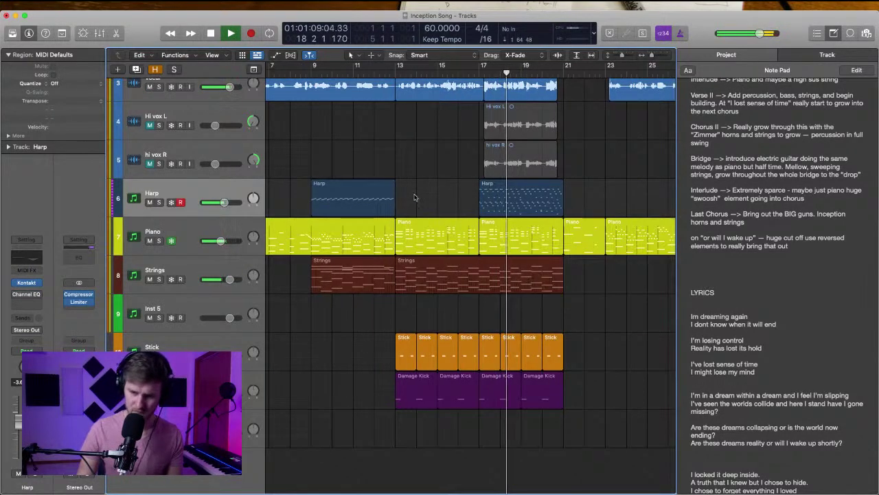
pyautogui.click(500, 201)
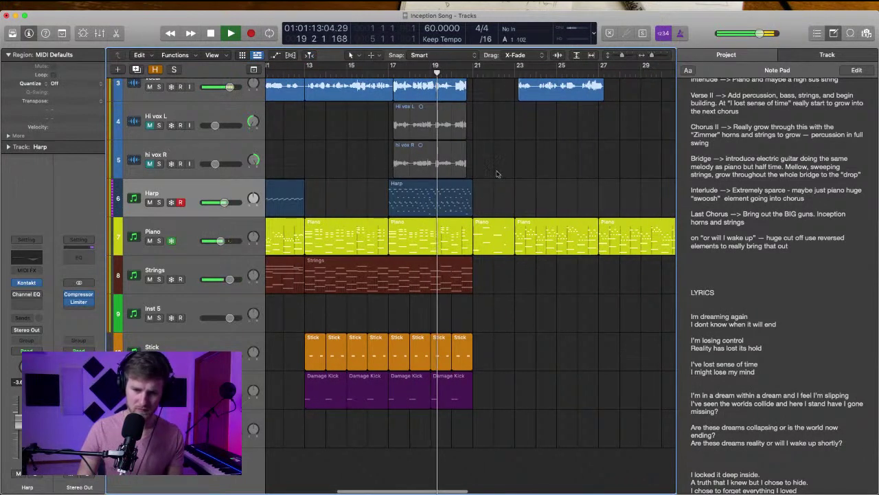
pyautogui.press('space')
# In the Harp region's Piano Roll, move the last note of each beat in bar 17 to C4 and C3 in both octaves
pyautogui.click(388, 72)
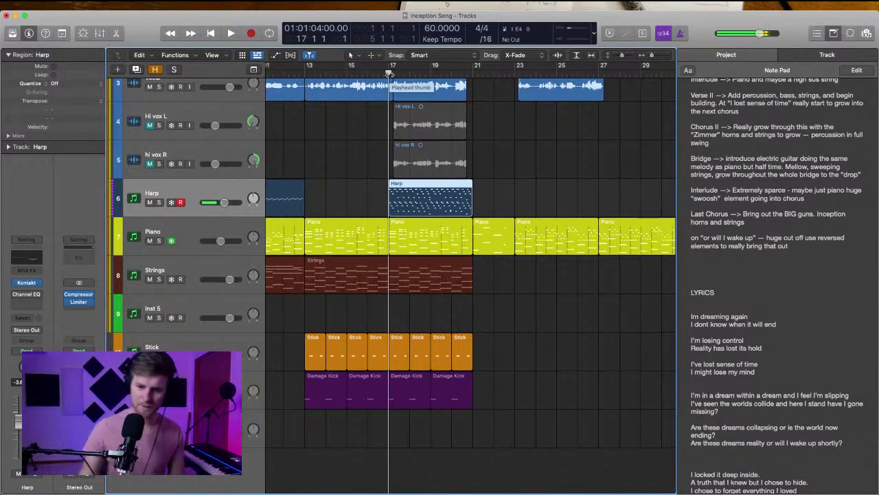
pyautogui.click(476, 198)
pyautogui.click(466, 198)
pyautogui.doubleClick(467, 198)
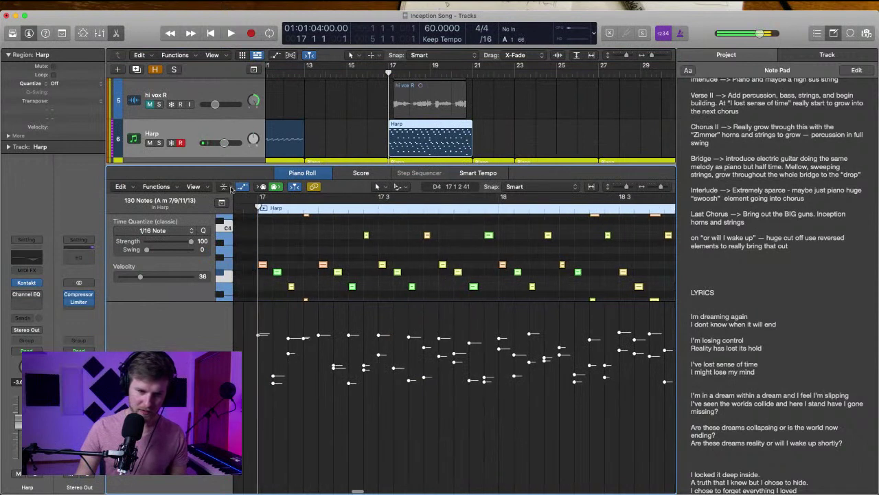
pyautogui.click(305, 300)
pyautogui.scroll(2, 300, 251)
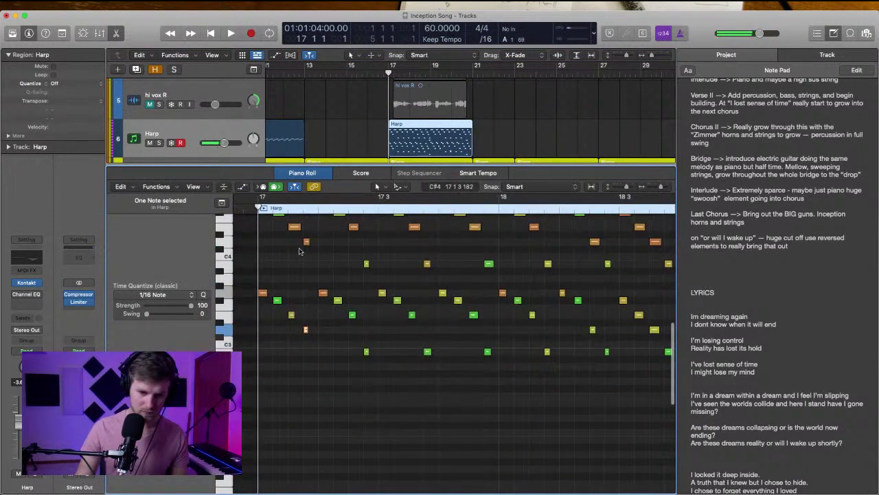
pyautogui.moveTo(307, 243); pyautogui.dragTo(305, 257)
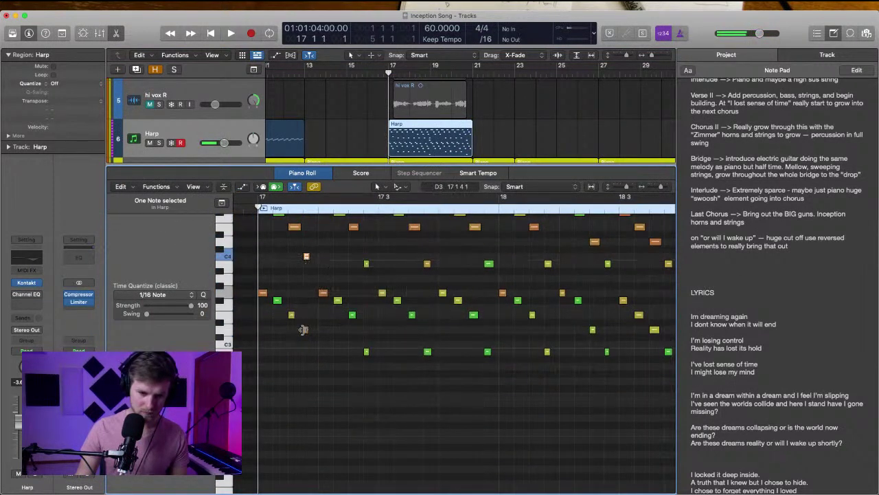
pyautogui.moveTo(305, 329); pyautogui.dragTo(487, 344)
pyautogui.moveTo(359, 255); pyautogui.dragTo(488, 256)
pyautogui.click(451, 270)
pyautogui.press('space')
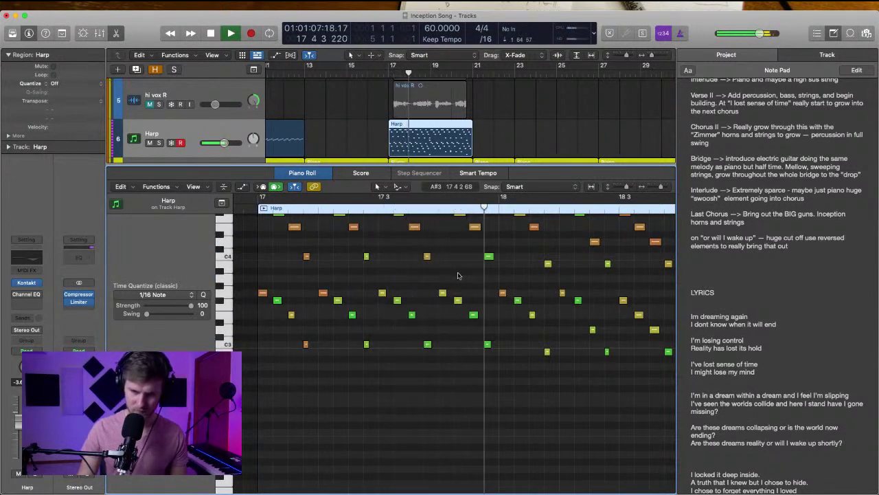
# Lower the third and fourth C3 notes of the Harp part in bar 17 to B2
pyautogui.click(388, 204)
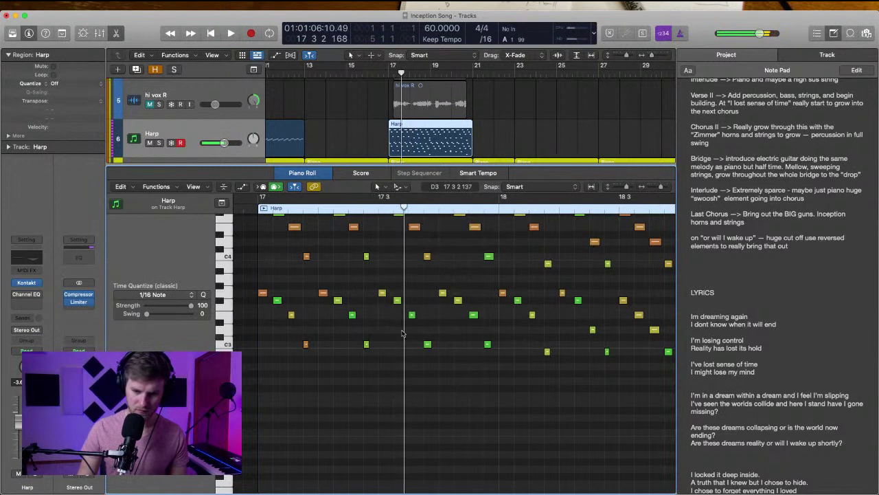
pyautogui.moveTo(402, 331); pyautogui.dragTo(488, 352)
pyautogui.hscroll(3, 492, 354)
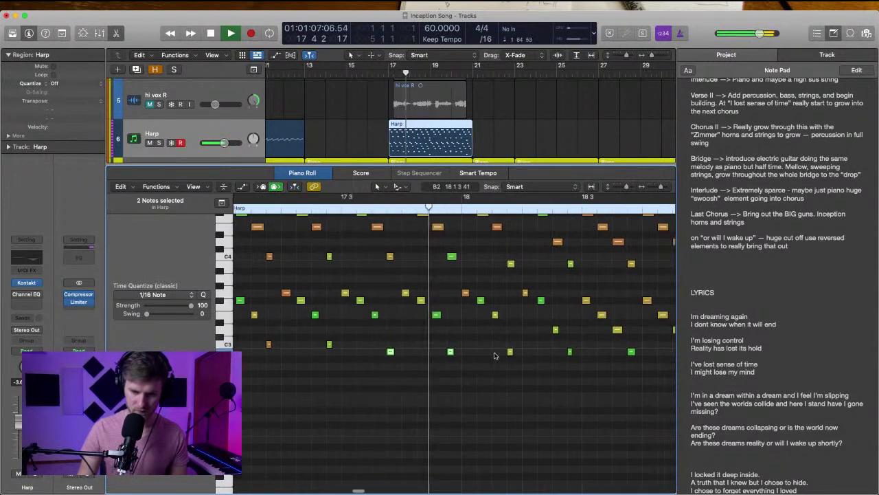
pyautogui.press('space')
# Solo the Harp track to check bar 17, and lower its third and fourth C4 notes to B3
pyautogui.click(321, 209)
pyautogui.press('s')
pyautogui.press('space')
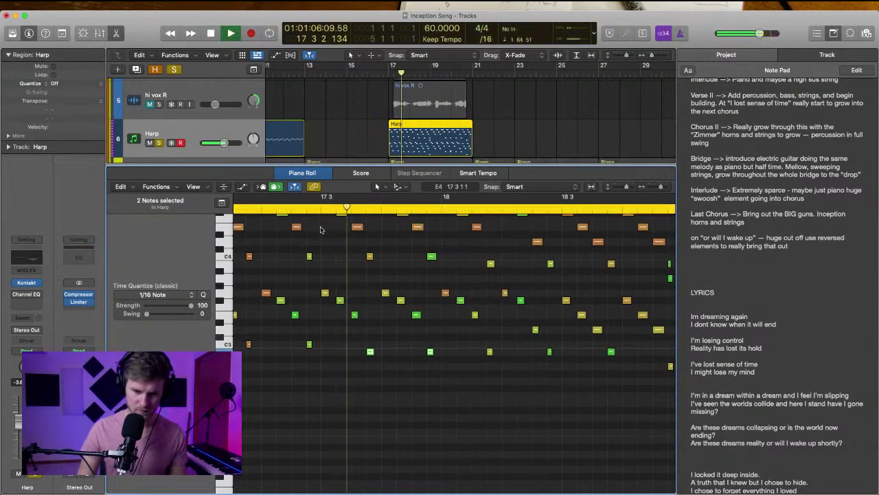
pyautogui.press('space')
pyautogui.click(359, 256)
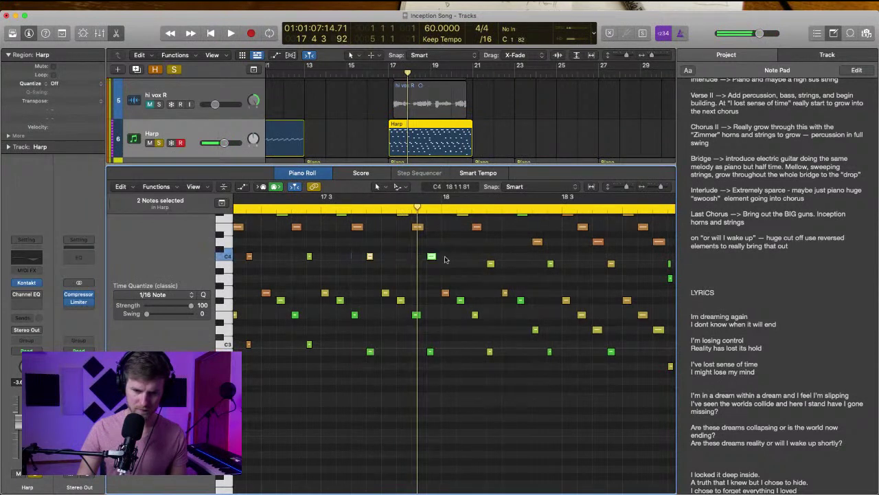
pyautogui.moveTo(431, 259); pyautogui.dragTo(431, 265)
# Replay the Harp part from 17 3 with its solo turned off, and remove the stray B3 note at the end of bar 18
pyautogui.click(322, 211)
pyautogui.press('space')
pyautogui.click(347, 277)
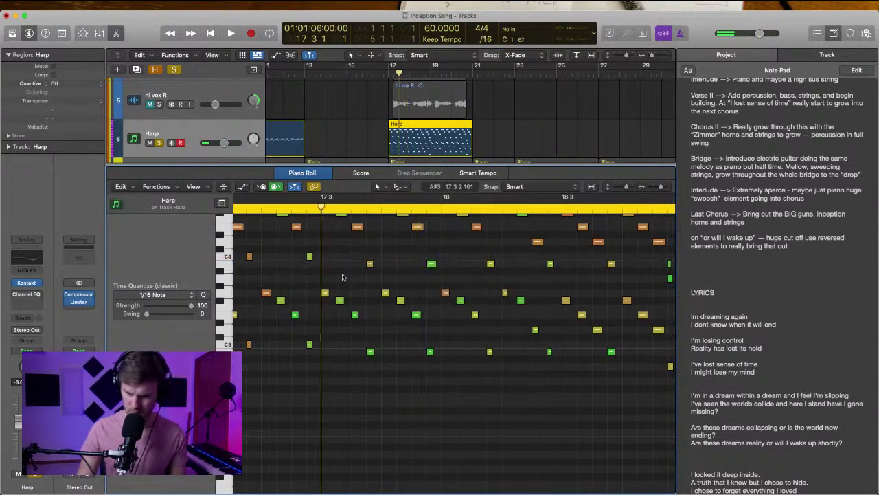
pyautogui.hotkey('ctrl', 's')
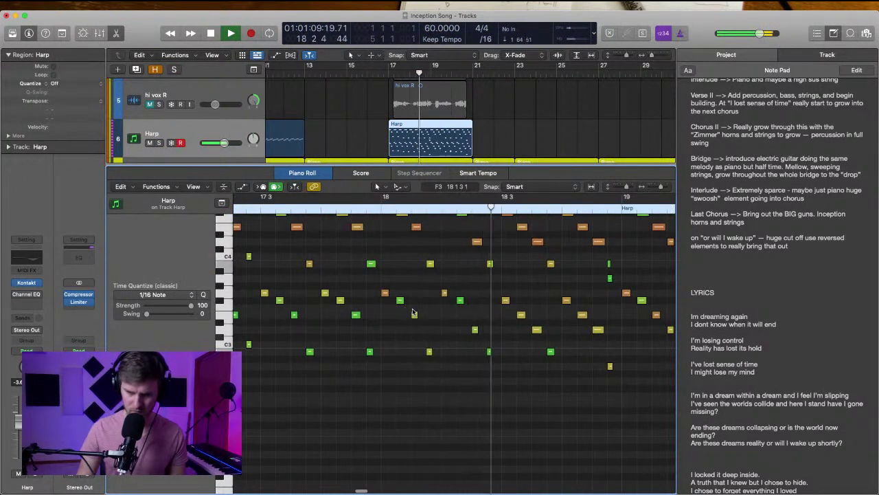
pyautogui.click(507, 267)
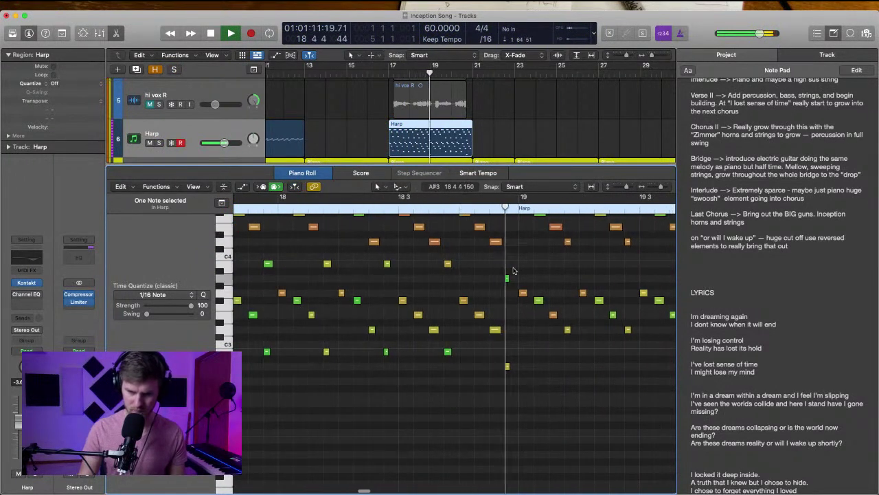
pyautogui.press('space')
# Lower the Harp notes at the ends of beats 1 and 2 in bar 19 from D3 and D4 to C3 and C4
pyautogui.click(453, 329)
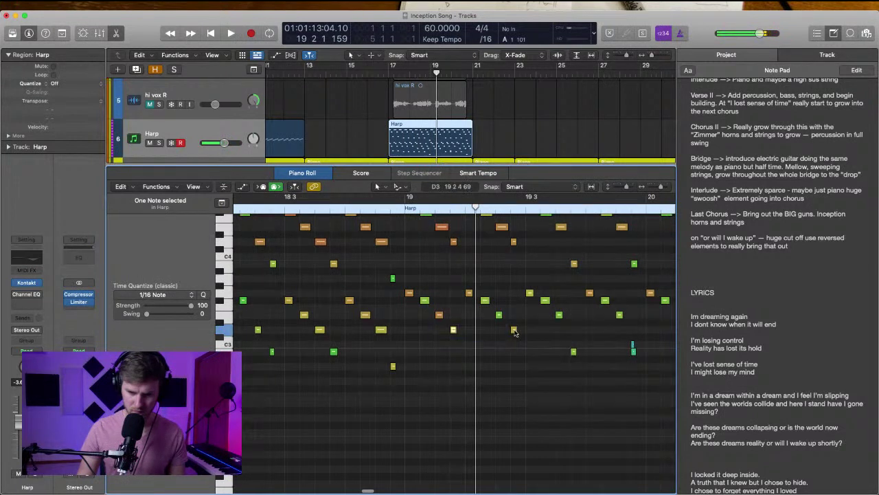
pyautogui.moveTo(529, 328); pyautogui.dragTo(453, 337)
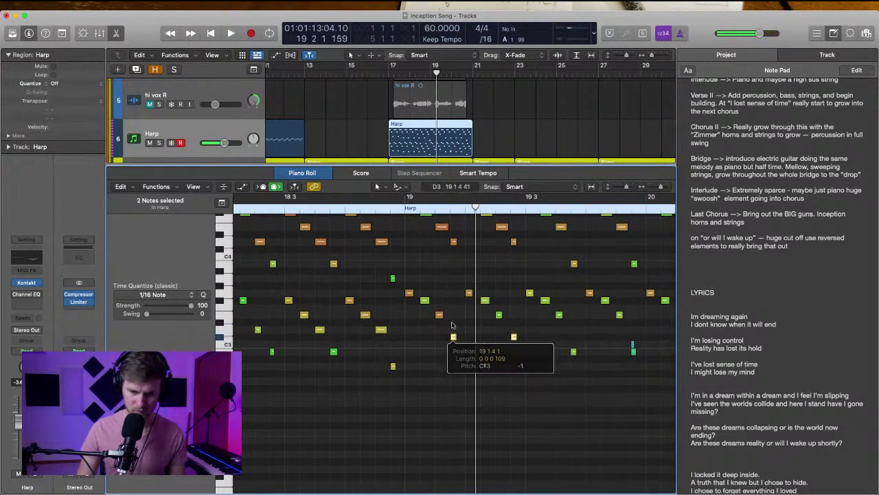
pyautogui.moveTo(438, 236); pyautogui.dragTo(514, 256)
pyautogui.moveTo(433, 331); pyautogui.dragTo(513, 344)
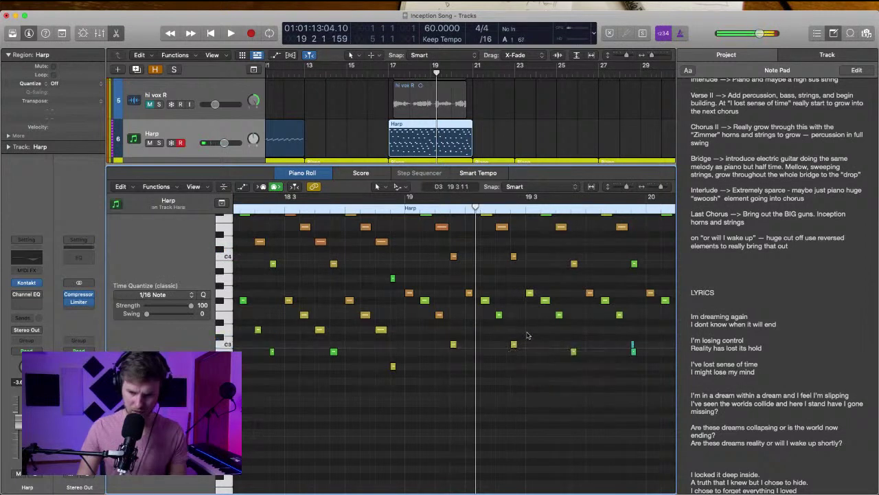
# Remove the stray short C3 note at the end of bar 19 in the Harp part, and replay from bar 19
pyautogui.click(402, 208)
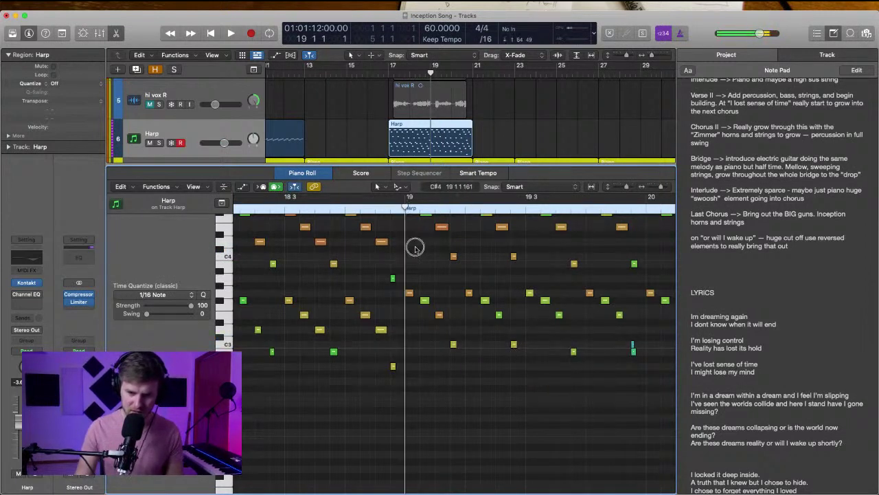
pyautogui.hscroll(3, 424, 261)
pyautogui.scroll(2, 424, 262)
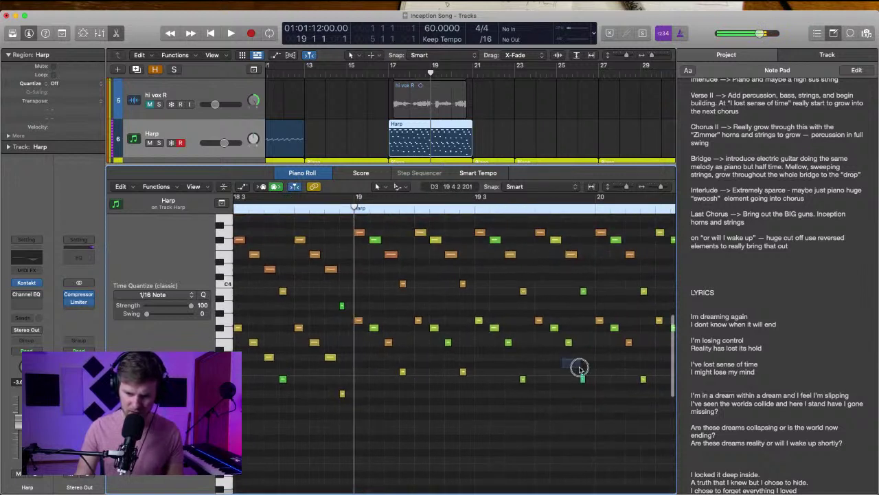
pyautogui.press('space')
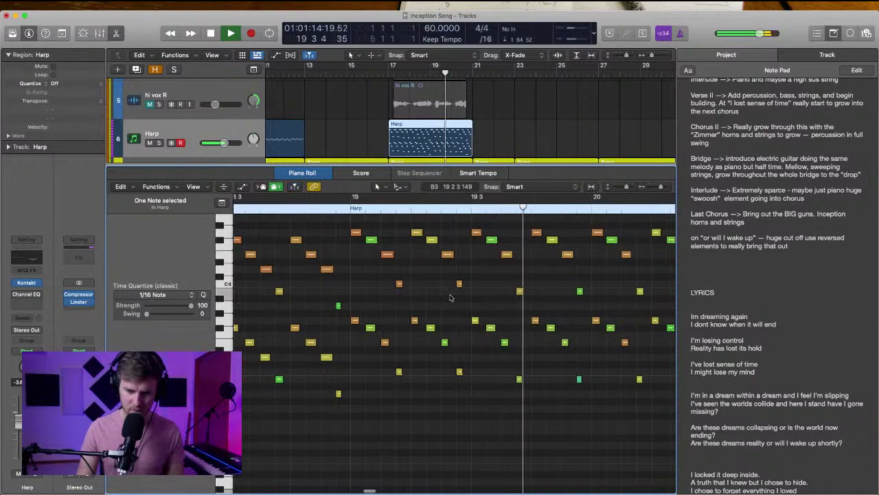
pyautogui.hscroll(3, 443, 281)
pyautogui.click(189, 134)
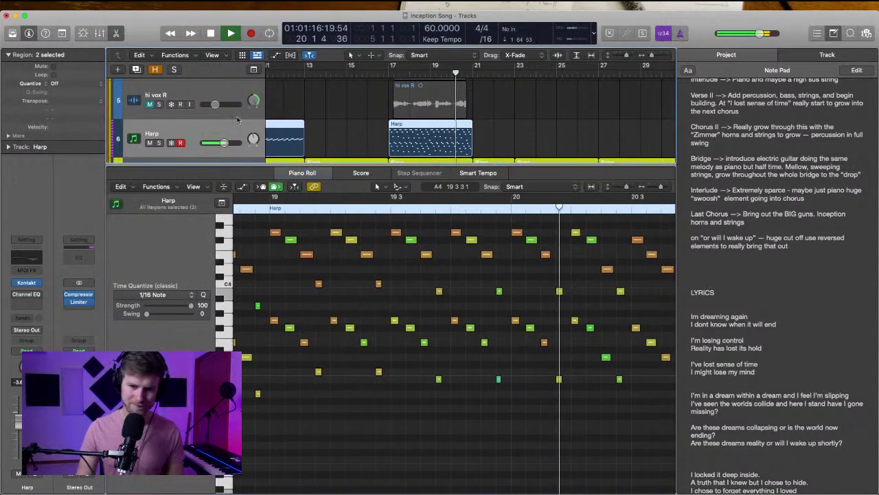
pyautogui.click(286, 106)
pyautogui.click(116, 33)
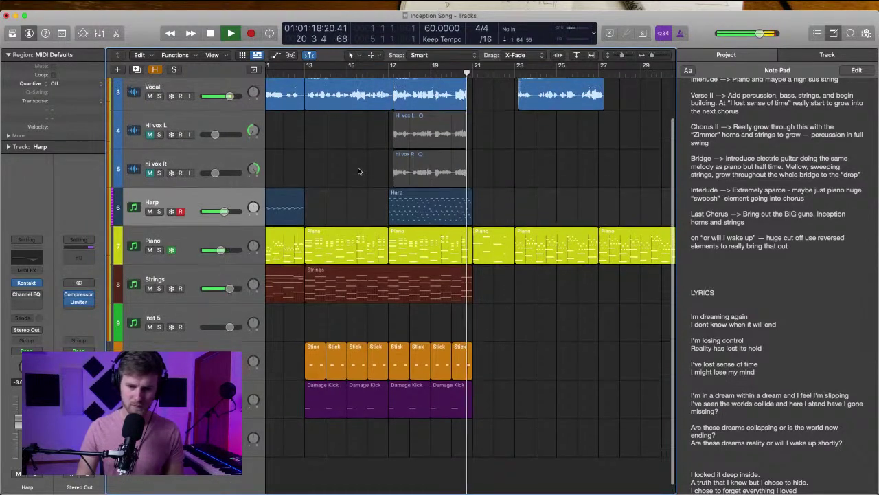
# Shorten the Harp region and the last Stick region to end with the vocal just before beat 4 of bar 20
pyautogui.scroll(5, 473, 213)
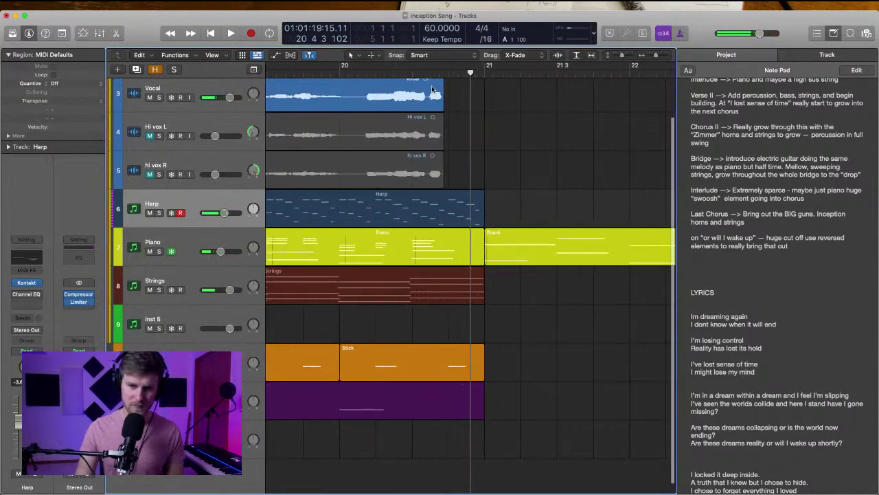
pyautogui.press('space')
pyautogui.press('space')
pyautogui.moveTo(483, 207); pyautogui.dragTo(440, 218)
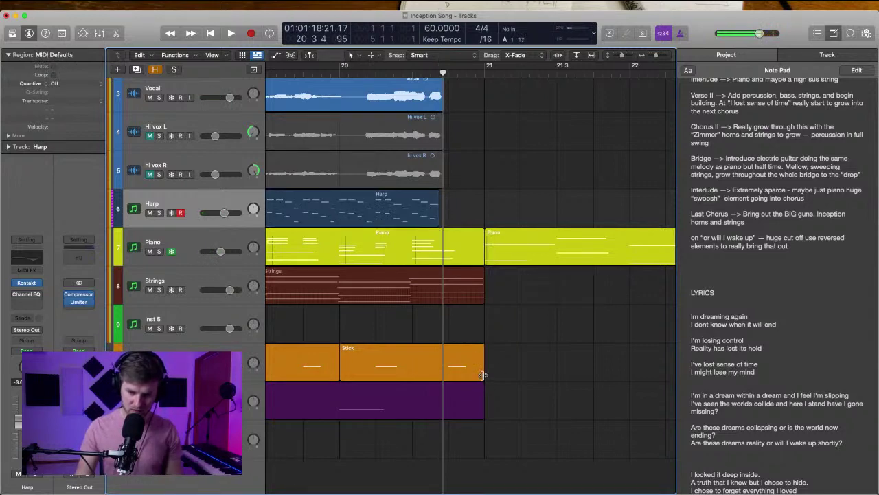
pyautogui.moveTo(483, 374); pyautogui.dragTo(444, 371)
pyautogui.scroll(-3, 473, 353)
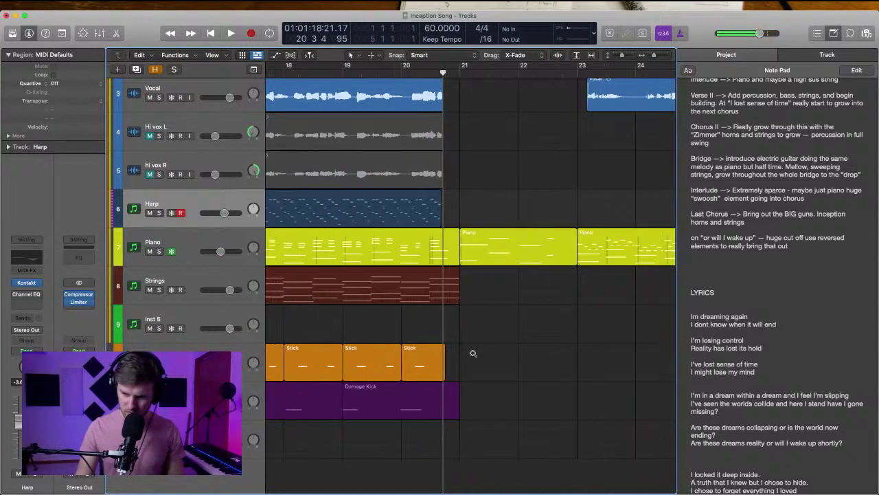
pyautogui.scroll(-2, 473, 353)
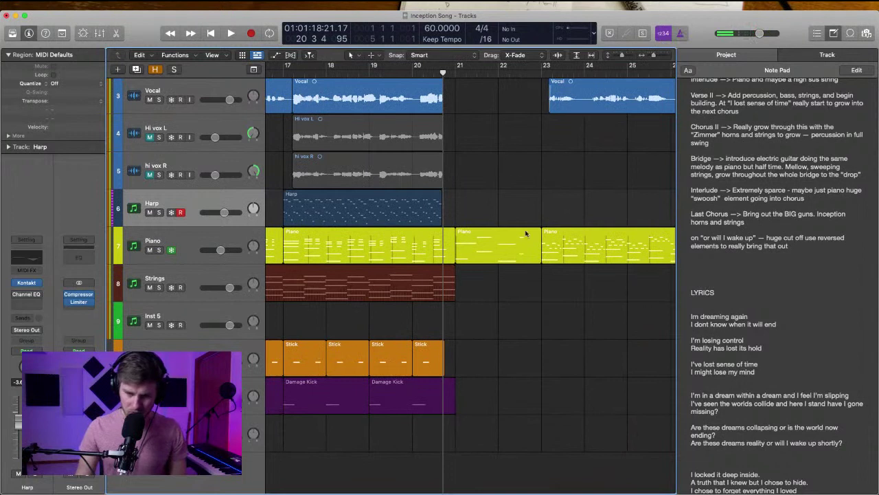
# Shorten the Strings region to end around beat 4 of bar 20, and play the cut-off through into bar 21
pyautogui.press('space')
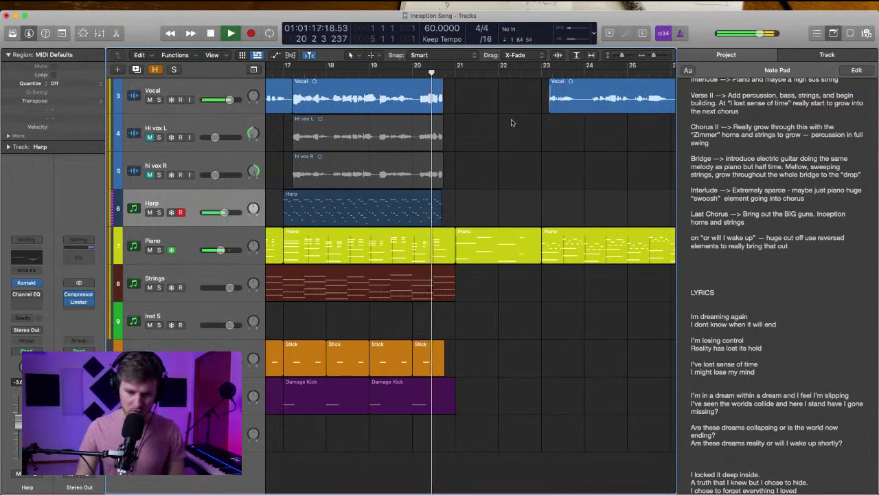
pyautogui.press('space')
pyautogui.moveTo(455, 293)
pyautogui.mouseDown()
pyautogui.moveTo(448, 294)
pyautogui.moveTo(460, 294)
pyautogui.mouseUp()
pyautogui.click(447, 257)
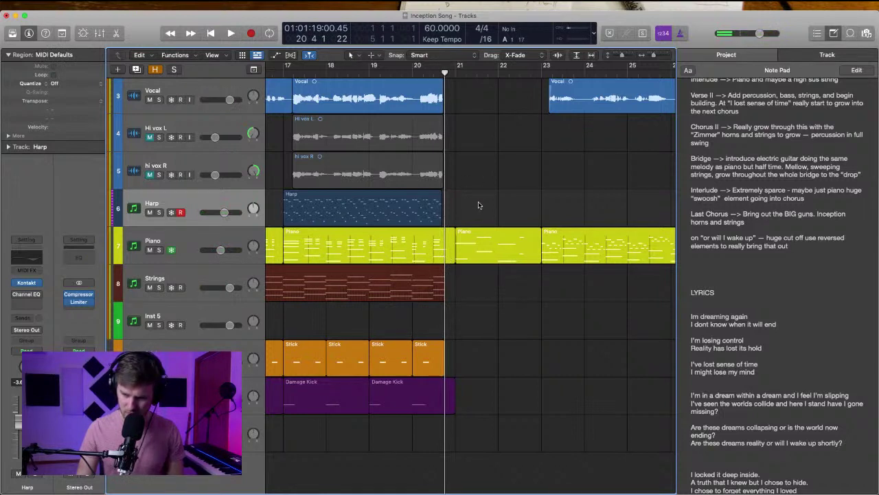
pyautogui.press('space')
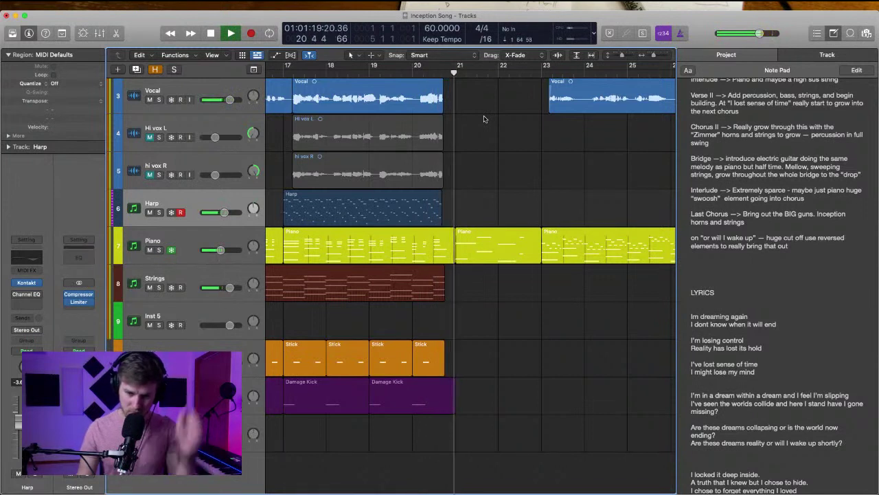
pyautogui.hscroll(2, 460, 180)
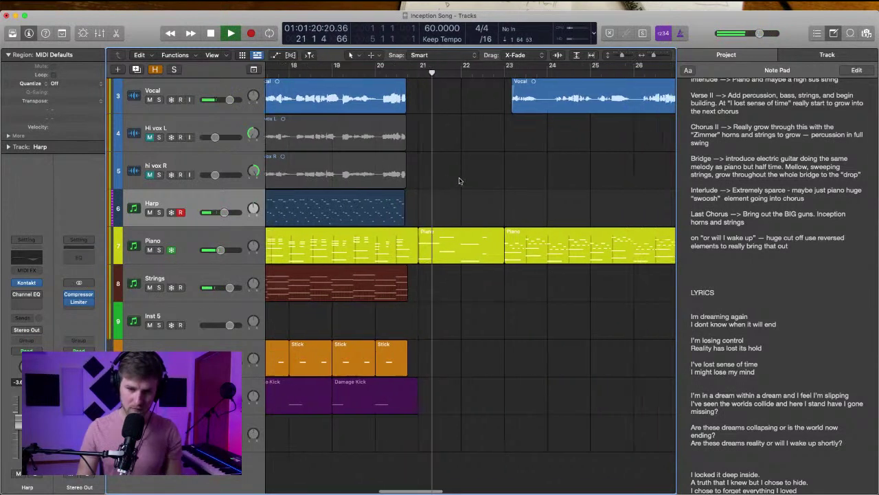
# Record a high sustained melody on the Strings track over the piano interlude from bar 21 to bar 23
pyautogui.click(201, 286)
pyautogui.press('space')
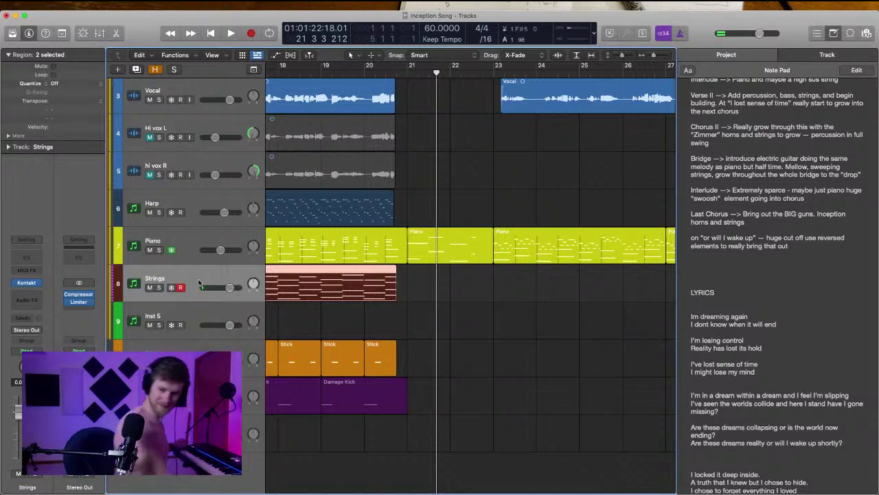
pyautogui.click(409, 81)
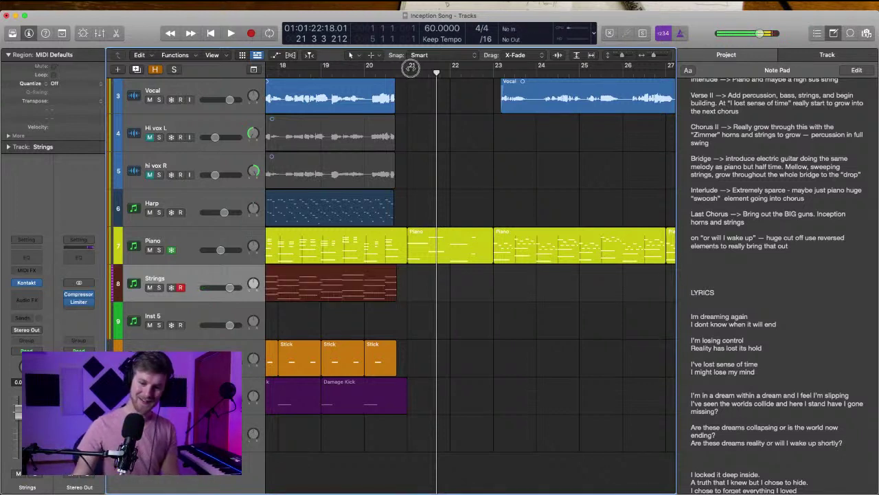
pyautogui.press('space')
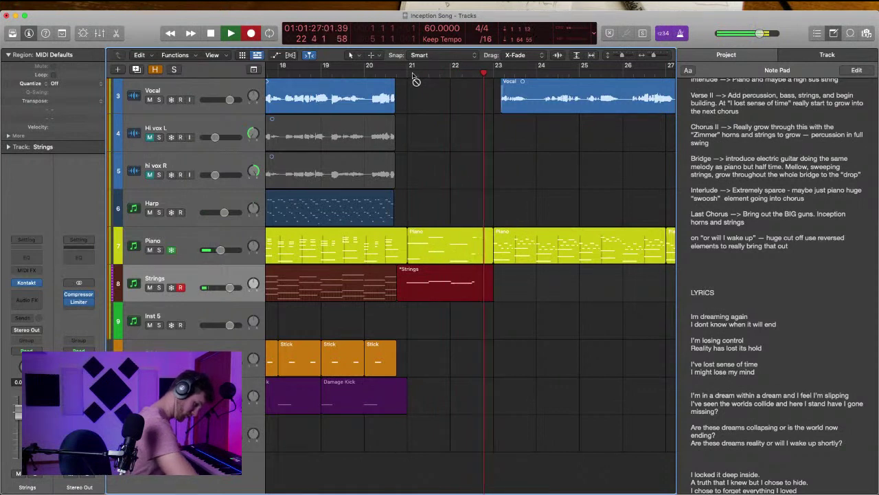
pyautogui.press('space')
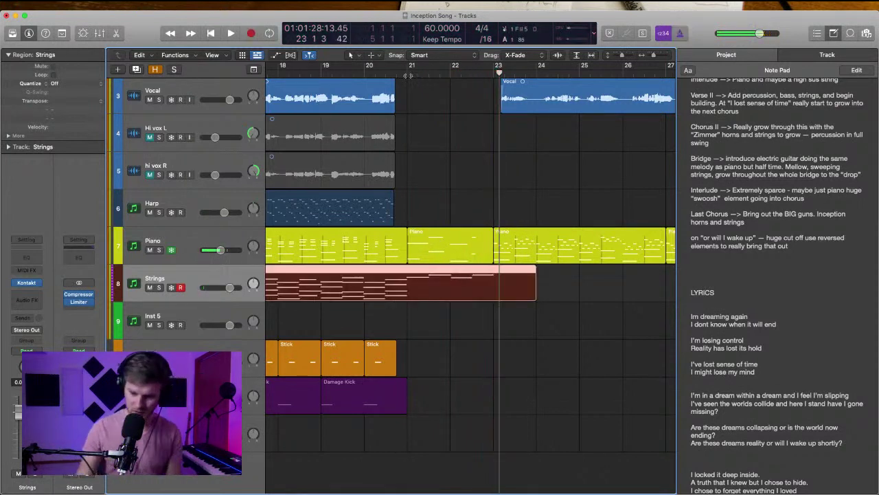
# Open the Strings notes for editing and trim the start of the C5 note to the downbeat of bar 21
pyautogui.click(444, 314)
pyautogui.doubleClick(443, 284)
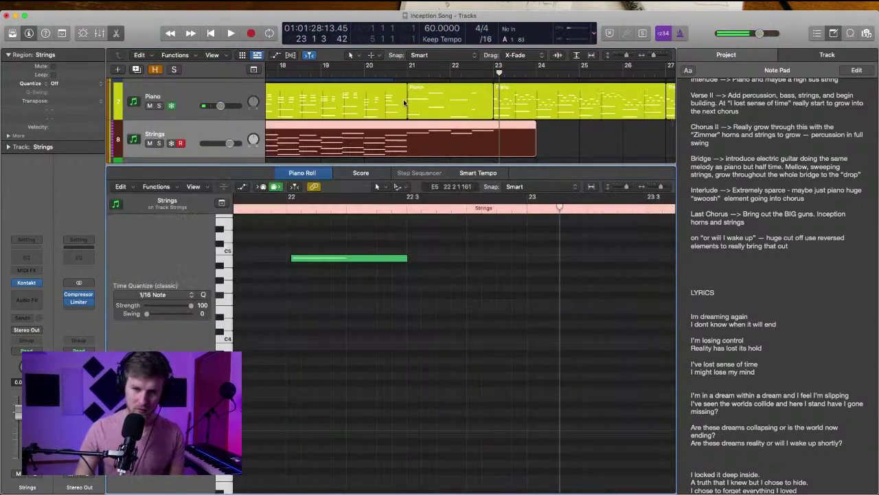
pyautogui.click(408, 72)
pyautogui.hscroll(-2, 456, 316)
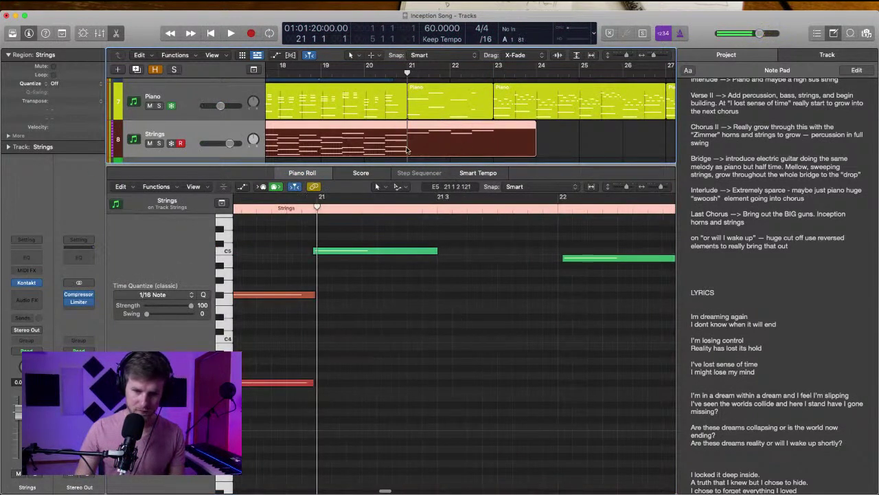
pyautogui.moveTo(315, 251); pyautogui.dragTo(318, 252)
pyautogui.press('space')
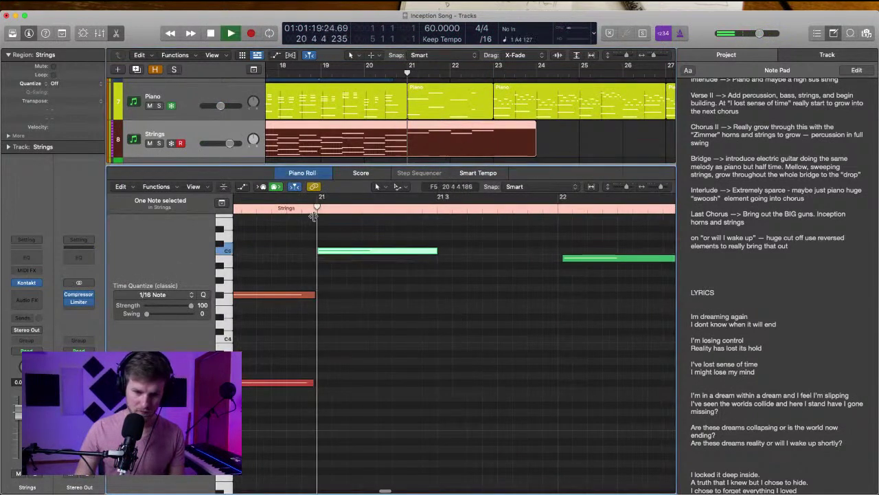
pyautogui.click(242, 186)
pyautogui.hscroll(-2, 333, 306)
pyautogui.press('super+Up')
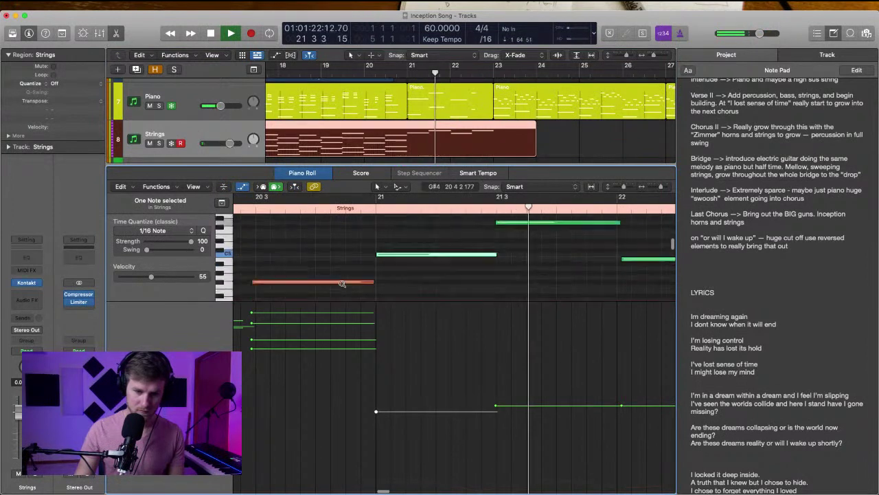
pyautogui.press('super+Down')
pyautogui.press('a')
pyautogui.press('space')
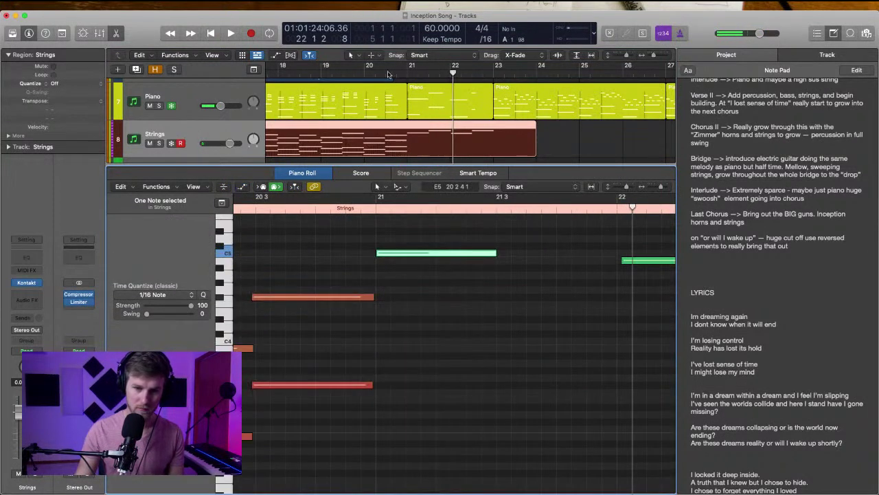
# Shorten all the Strings chord notes held from beat 3 of bar 20 so they end just before beat 4
pyautogui.scroll(3, 402, 323)
pyautogui.scroll(-2, 402, 323)
pyautogui.moveTo(316, 289); pyautogui.dragTo(313, 410)
pyautogui.scroll(-4, 315, 411)
pyautogui.moveTo(320, 349); pyautogui.dragTo(304, 475)
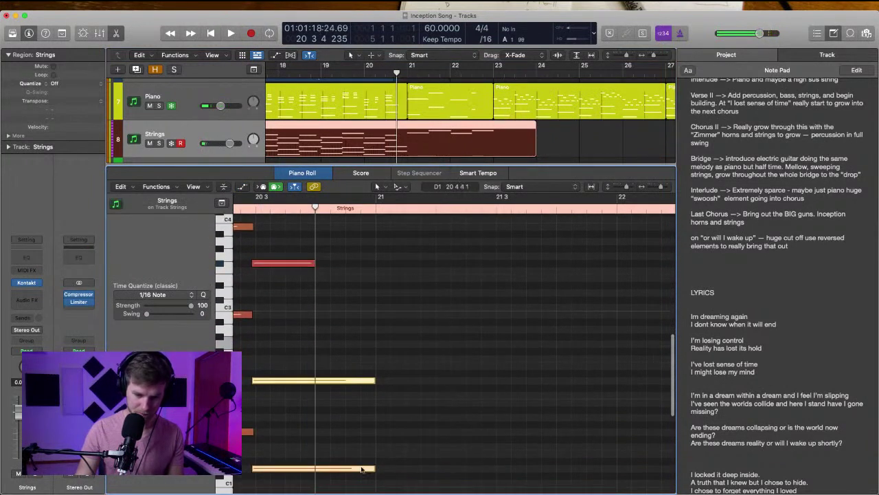
pyautogui.moveTo(373, 471); pyautogui.dragTo(314, 472)
pyautogui.scroll(-1, 314, 471)
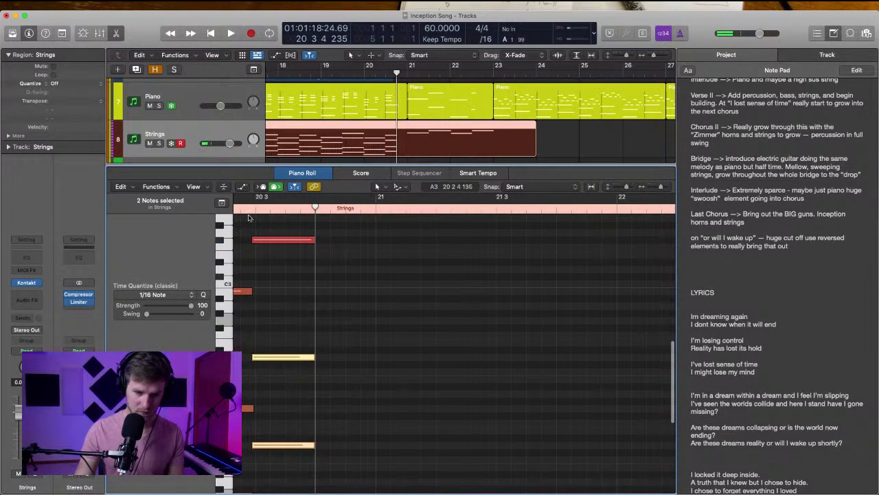
# Play back the strings transition from bar 20 beat 3 into bar 23, and close the note editor
pyautogui.click(248, 218)
pyautogui.click(249, 208)
pyautogui.press('space')
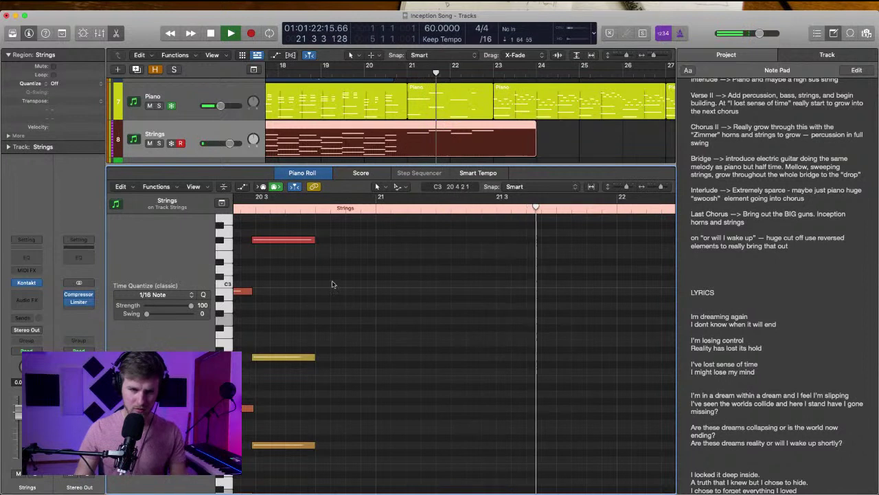
pyautogui.press('e')
pyautogui.click(610, 324)
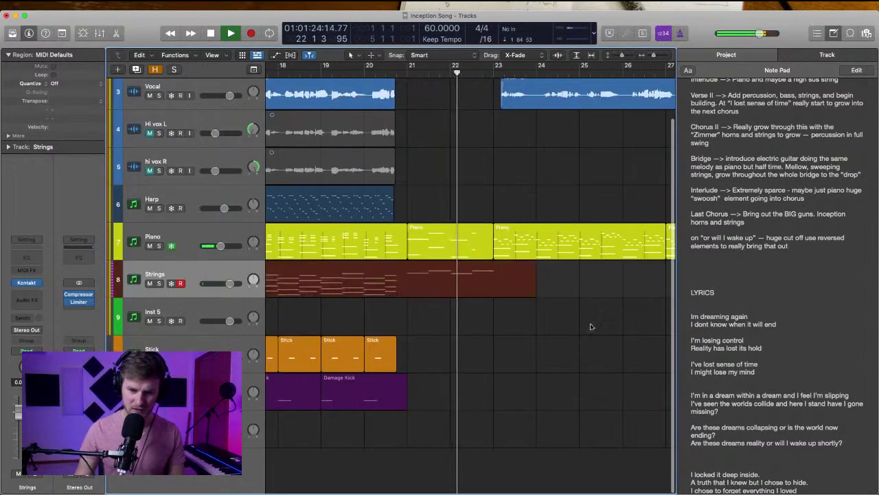
pyautogui.hscroll(3, 577, 313)
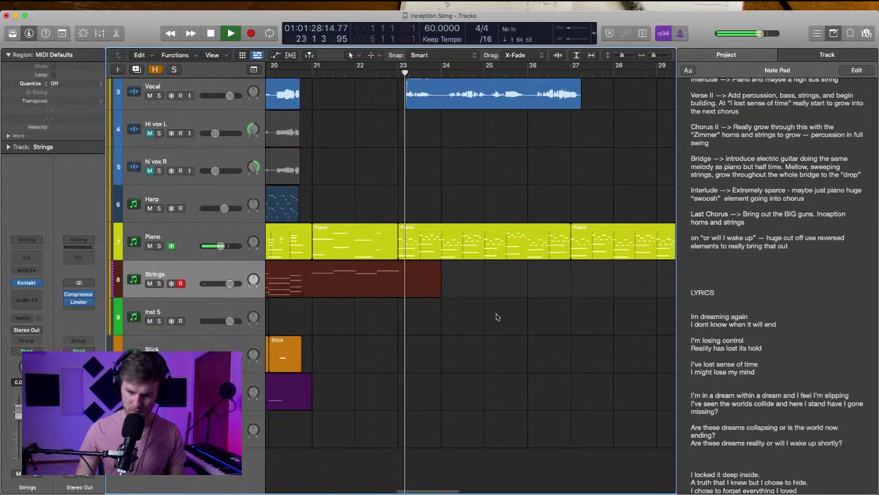
# Trim the end of the Strings region to just past bar 23 and place the playhead at bar 23
pyautogui.press('space')
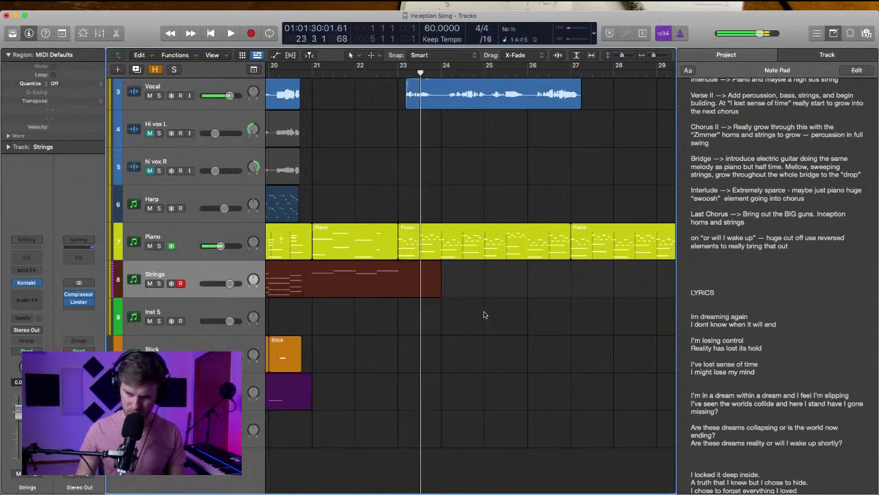
pyautogui.click(400, 283)
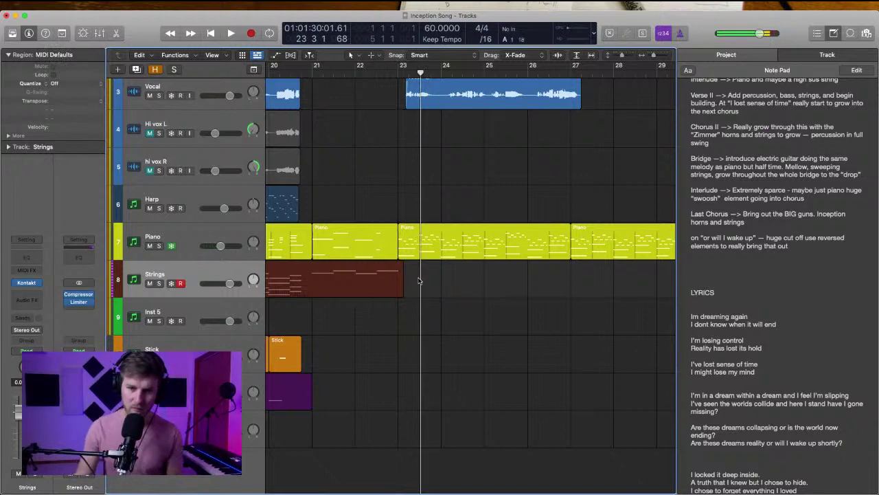
pyautogui.press(',')
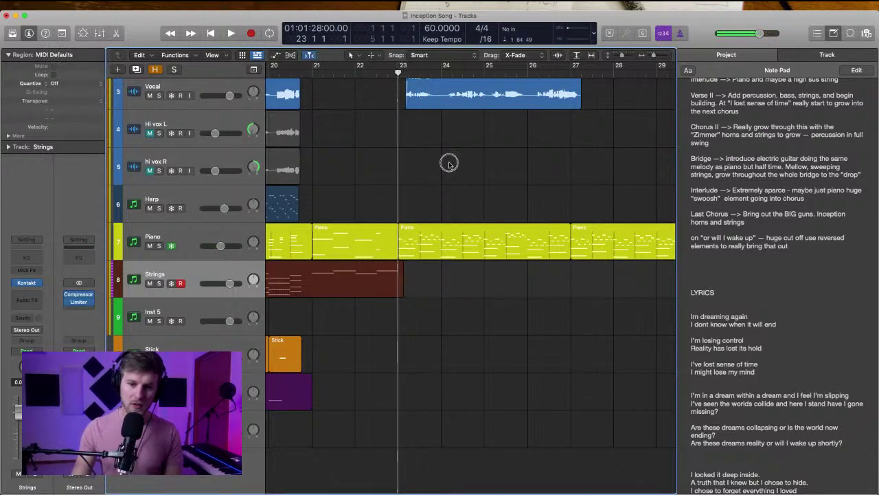
pyautogui.scroll(3, 449, 166)
pyautogui.scroll(-1, 478, 227)
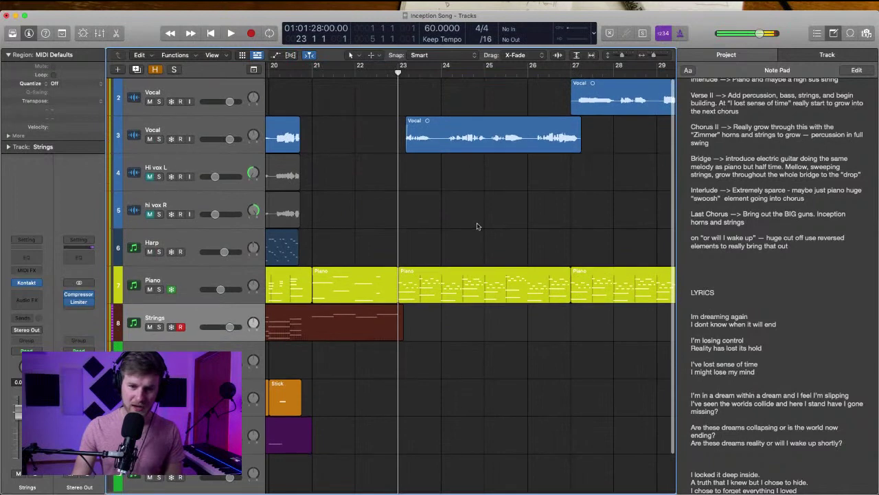
pyautogui.scroll(-1, 478, 227)
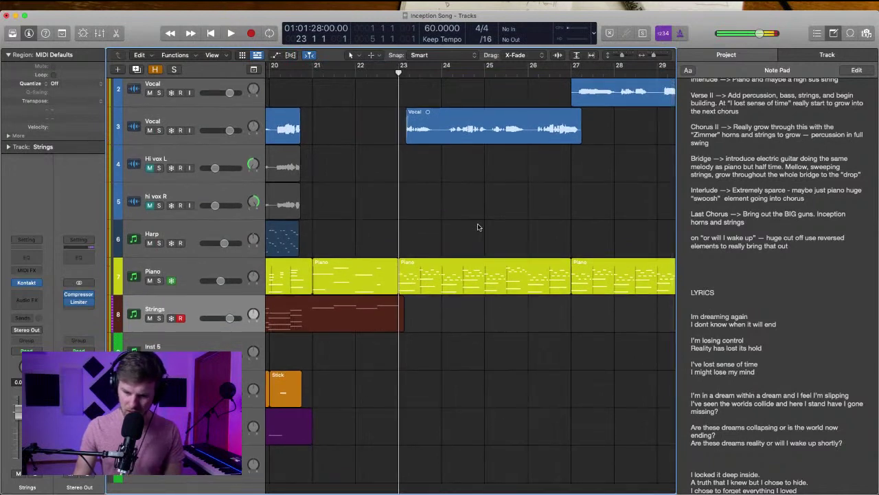
pyautogui.scroll(-1, 479, 227)
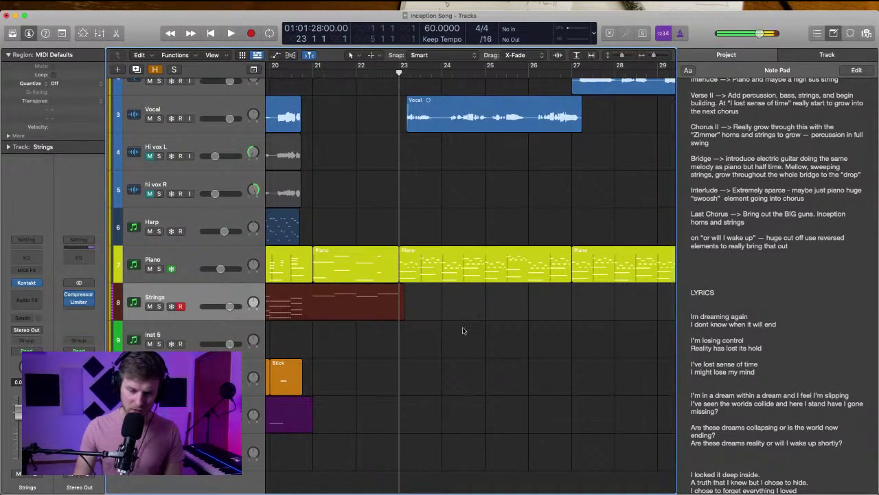
pyautogui.hscroll(-10, 433, 334)
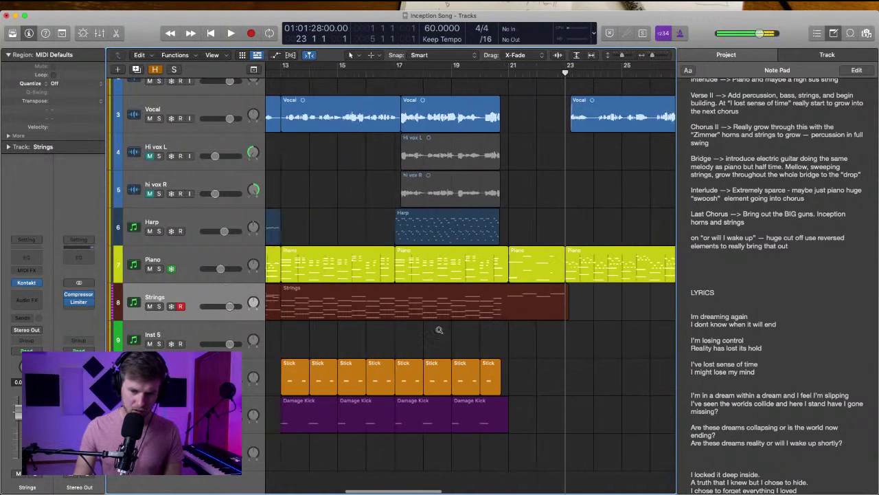
pyautogui.hscroll(-5, 439, 332)
pyautogui.hscroll(8, 440, 332)
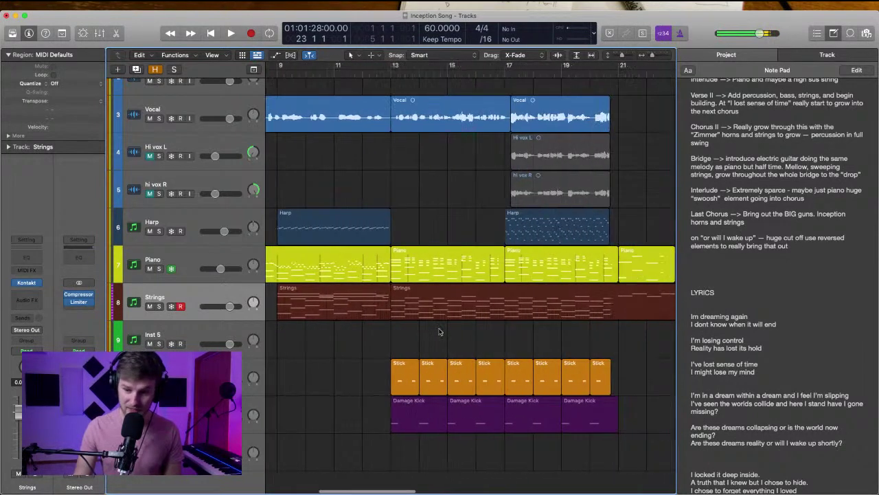
# Mute the Harp region spanning bars 9 to 13
pyautogui.hscroll(4, 440, 332)
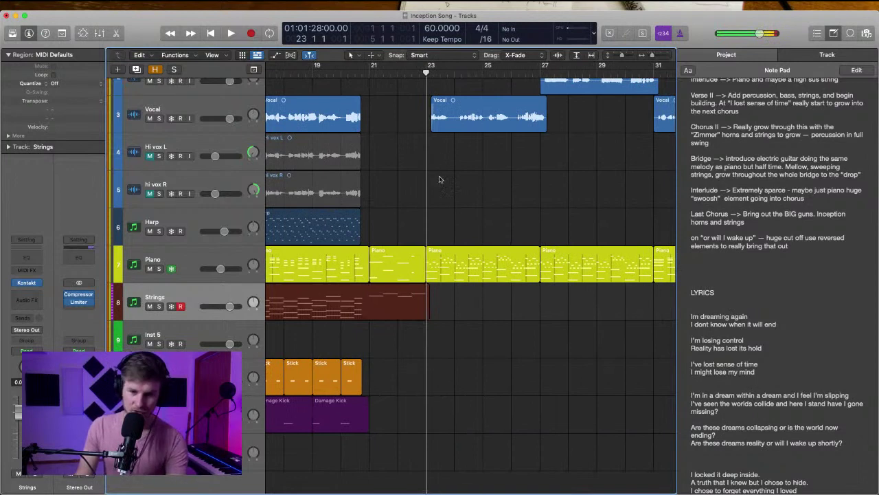
pyautogui.hscroll(3, 440, 180)
pyautogui.scroll(1, 440, 180)
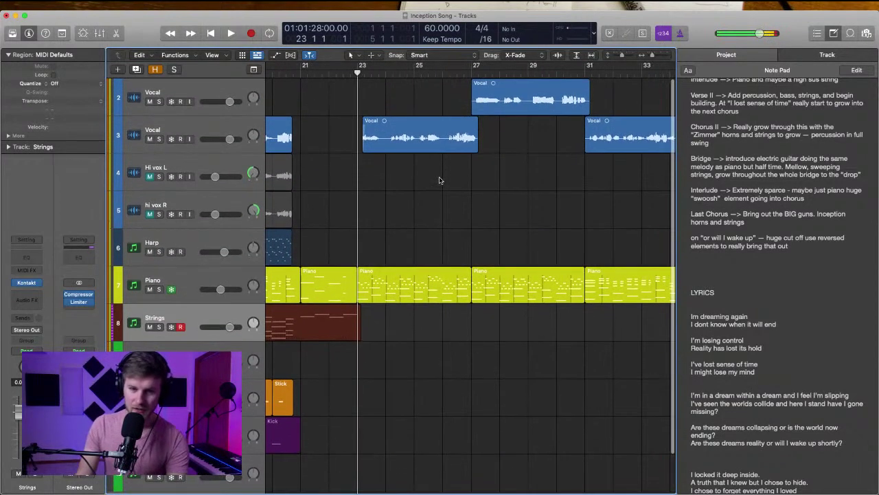
pyautogui.hscroll(5, 442, 183)
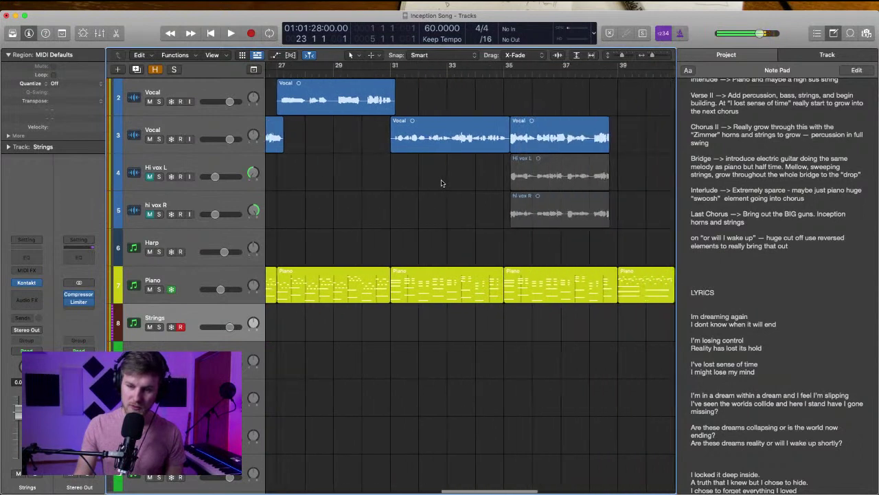
pyautogui.hscroll(-5, 442, 183)
pyautogui.hscroll(-12, 442, 183)
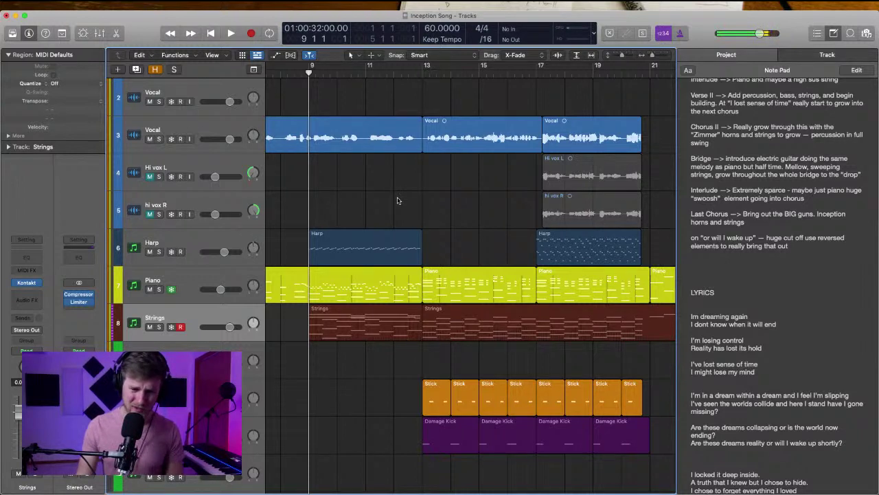
pyautogui.click(374, 244)
pyautogui.hotkey('ctrl', 'm')
pyautogui.click(372, 206)
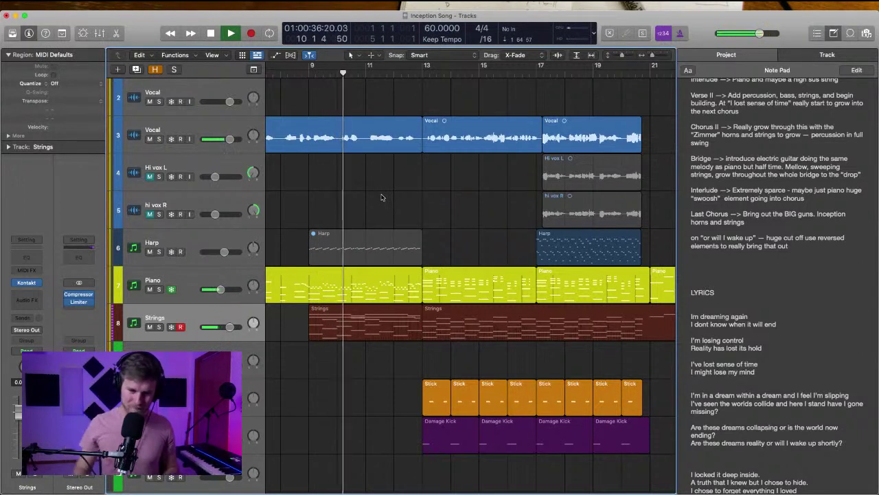
# Listen to the arrangement from bar 10 into bar 17 with the first Harp region muted
pyautogui.hscroll(3, 381, 353)
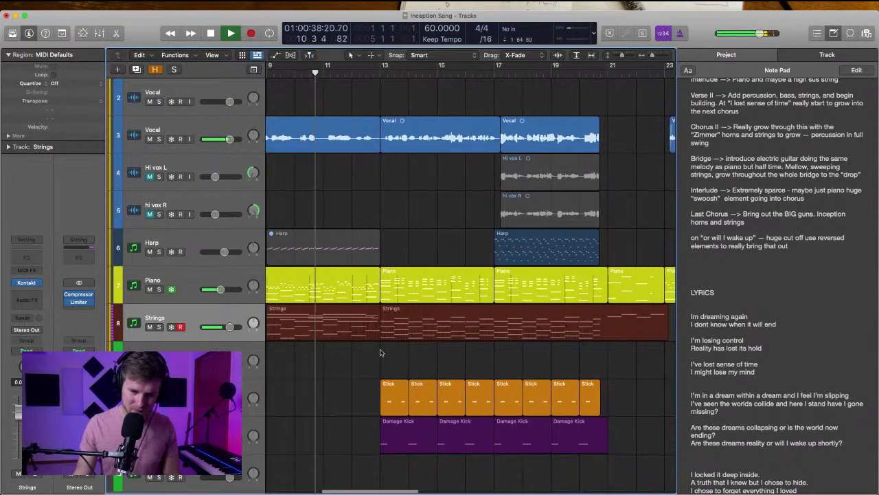
pyautogui.hscroll(1, 365, 352)
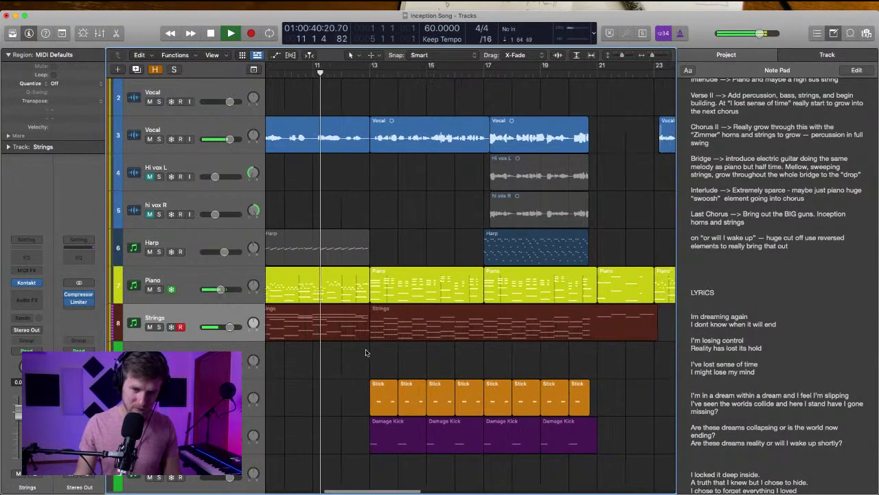
pyautogui.hscroll(1, 365, 352)
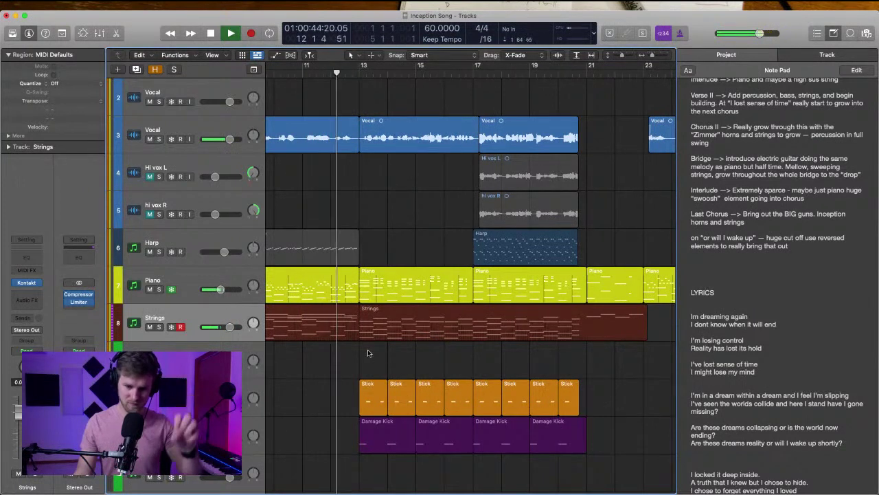
pyautogui.hscroll(3, 367, 352)
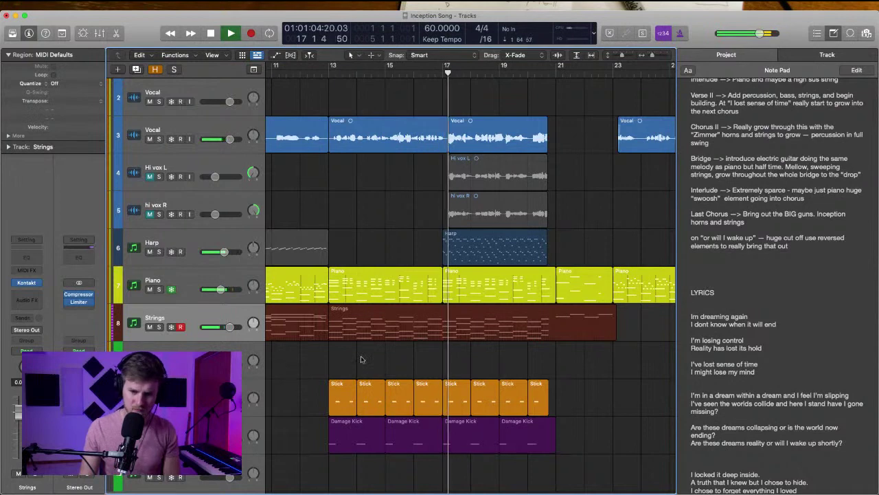
pyautogui.hscroll(4, 361, 358)
# Add a Channel EQ to the Harp track and boost 4560 Hz by 5.0 dB with a Q of 0.20
pyautogui.click(218, 247)
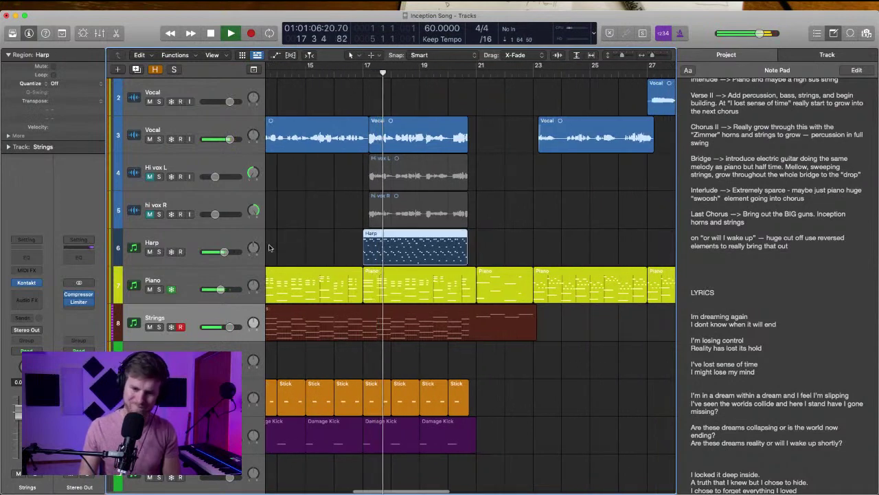
pyautogui.click(26, 256)
pyautogui.moveTo(641, 277); pyautogui.dragTo(703, 216)
# Enable the low cut on the Harp's Channel EQ, raise its frequency to about 282 Hz, and close the EQ
pyautogui.click(316, 176)
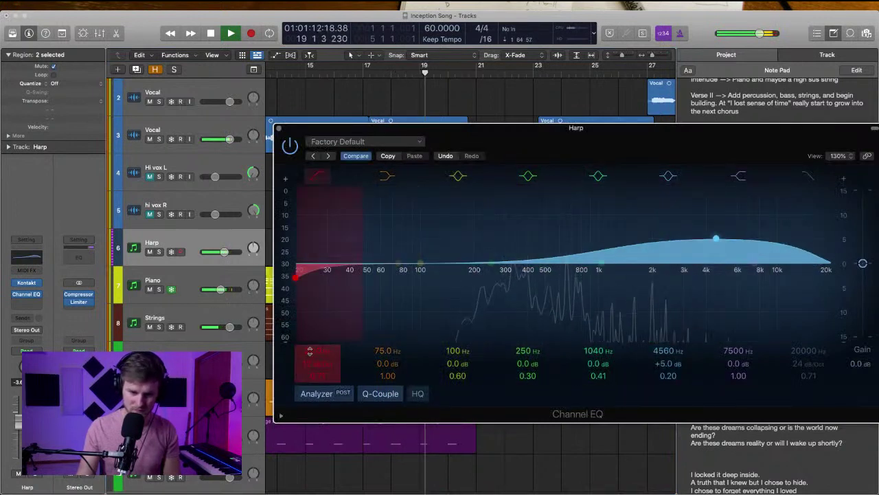
pyautogui.moveTo(312, 358); pyautogui.dragTo(308, 348)
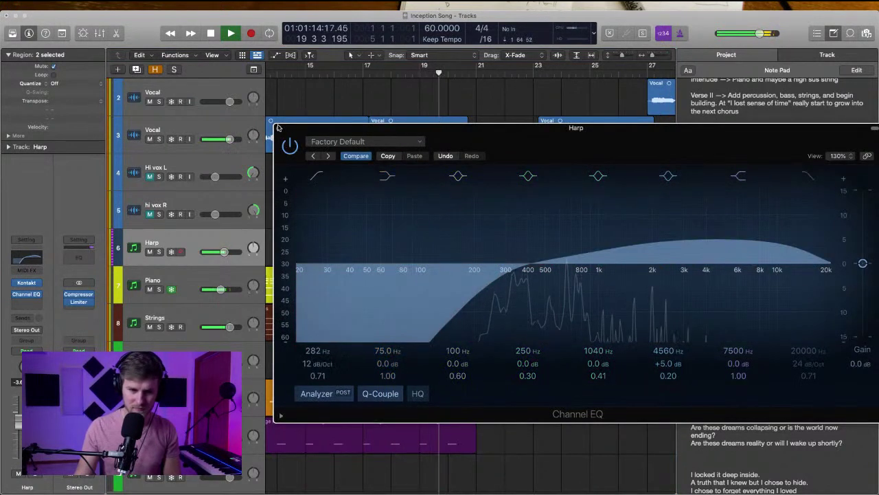
pyautogui.moveTo(433, 332); pyautogui.dragTo(453, 331)
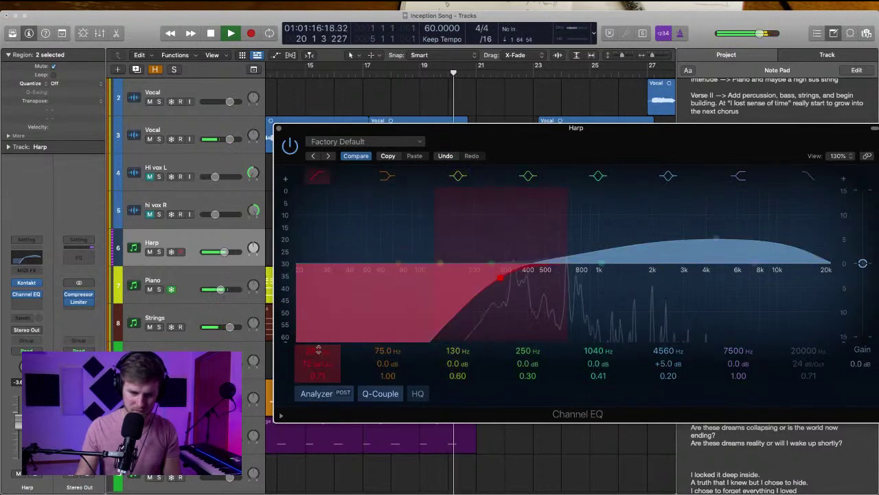
pyautogui.moveTo(318, 358); pyautogui.dragTo(318, 352)
pyautogui.click(279, 127)
pyautogui.click(332, 217)
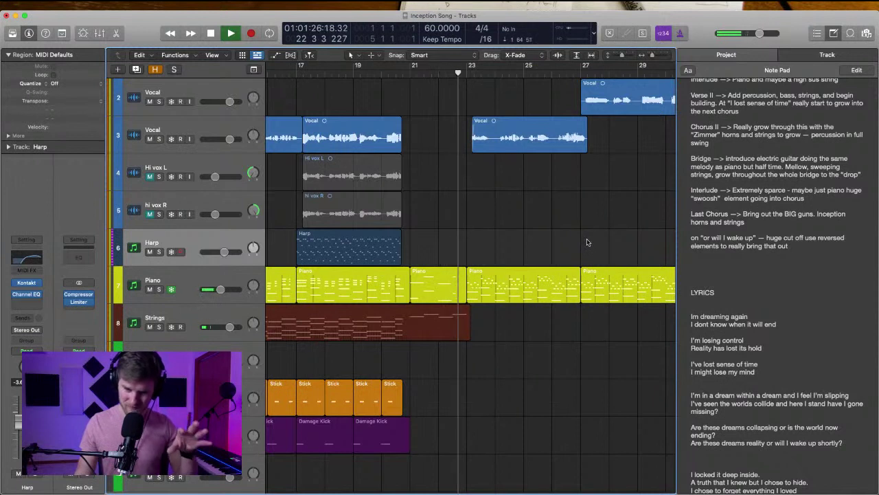
# Stop the playback and place the playhead at the start of bar 23
pyautogui.press('space')
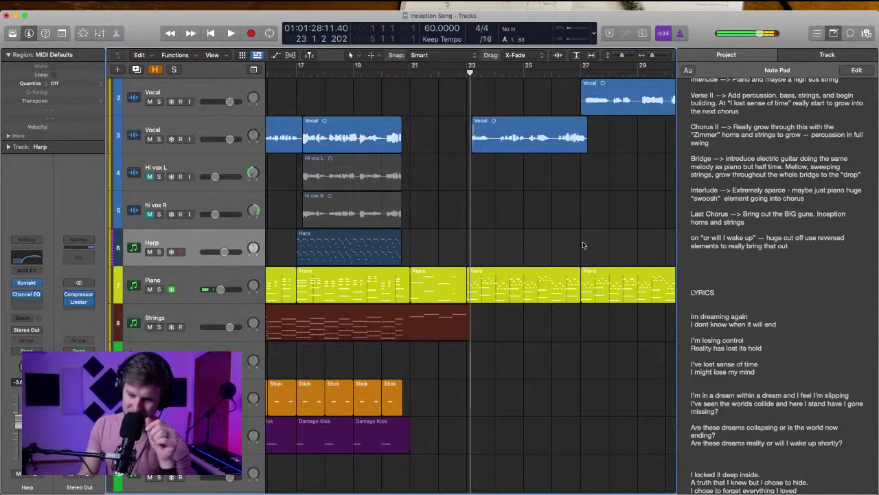
pyautogui.hscroll(5, 564, 240)
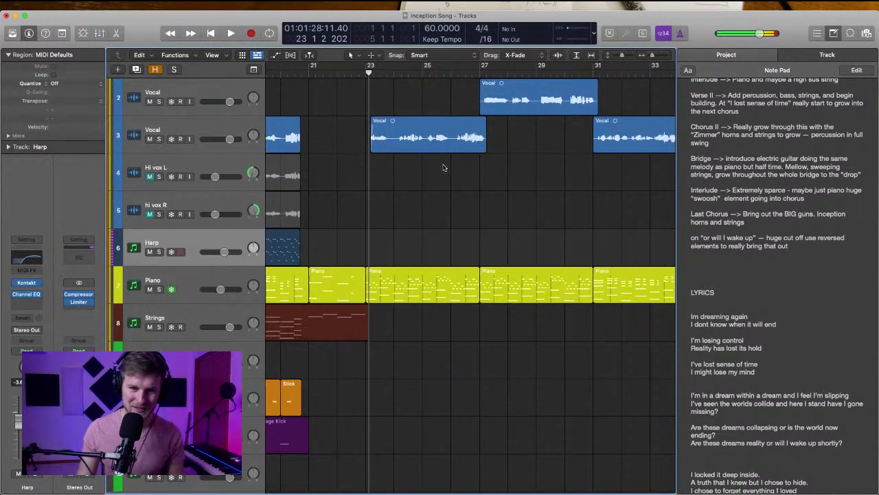
pyautogui.click(368, 75)
# Play back the song from bar 1 through the first verse and stop just after bar 13
pyautogui.hscroll(-3, 420, 207)
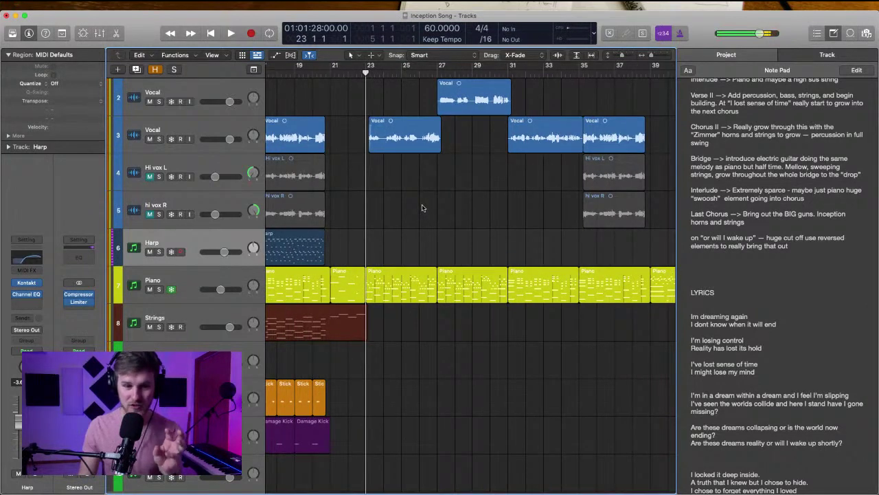
pyautogui.hscroll(-10, 422, 208)
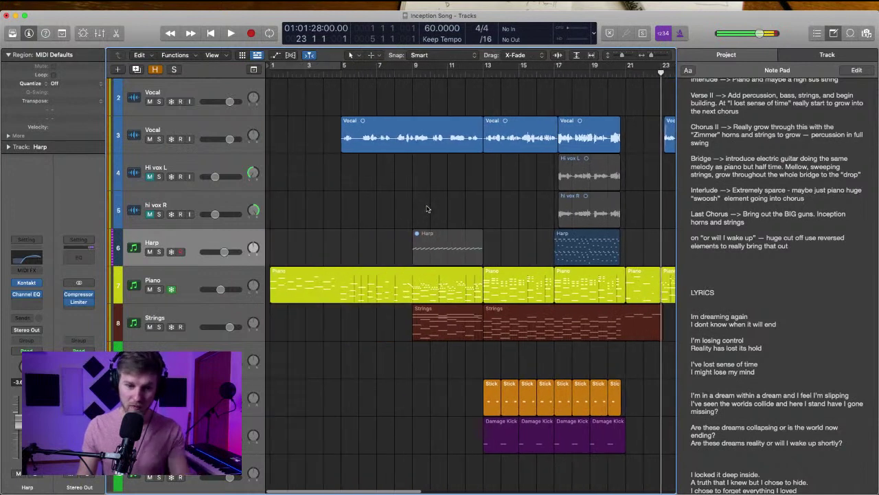
pyautogui.click(274, 74)
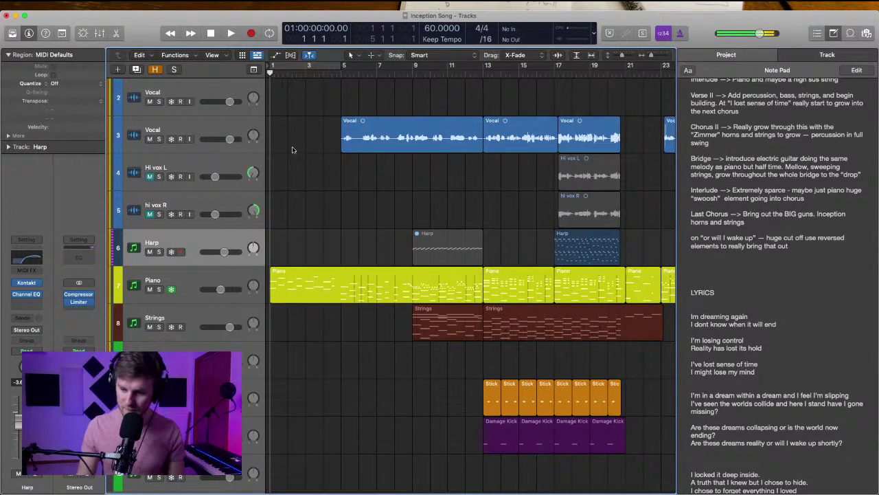
pyautogui.press('space')
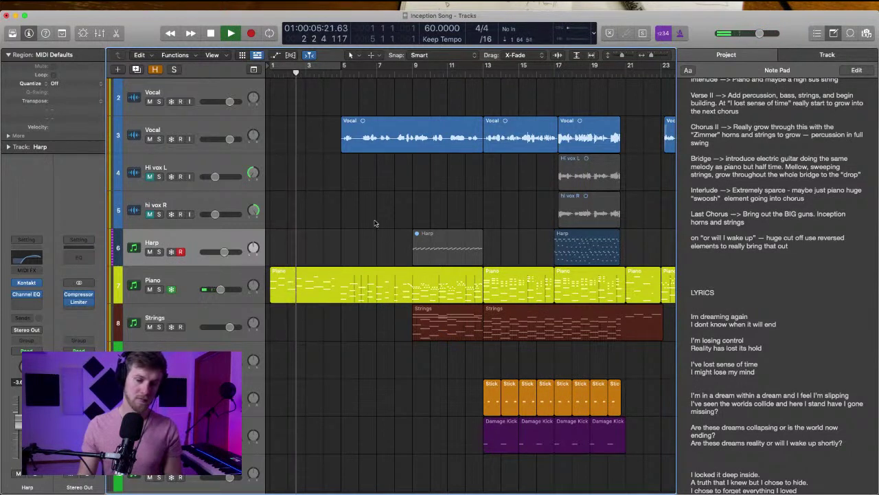
pyautogui.press('space')
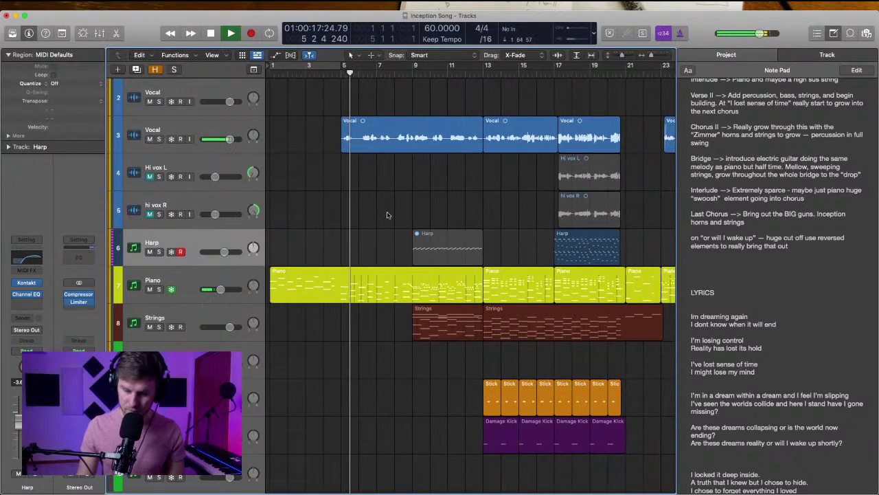
pyautogui.hscroll(2, 389, 215)
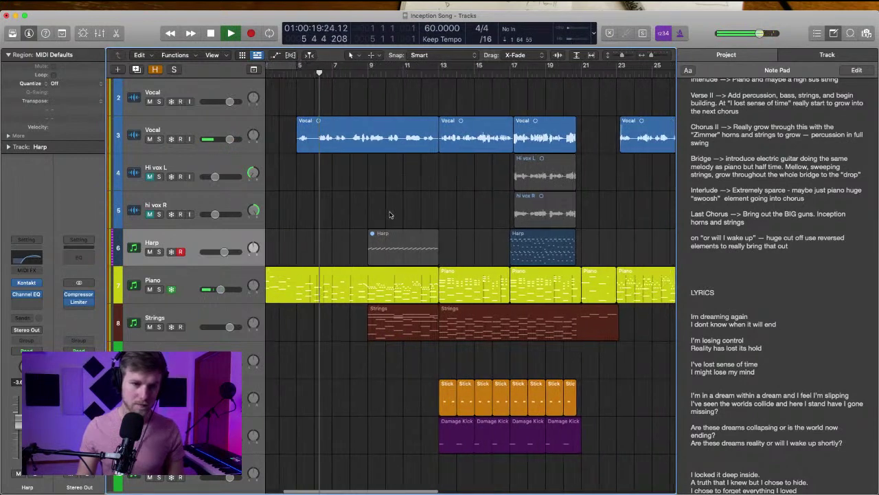
pyautogui.hscroll(5, 389, 215)
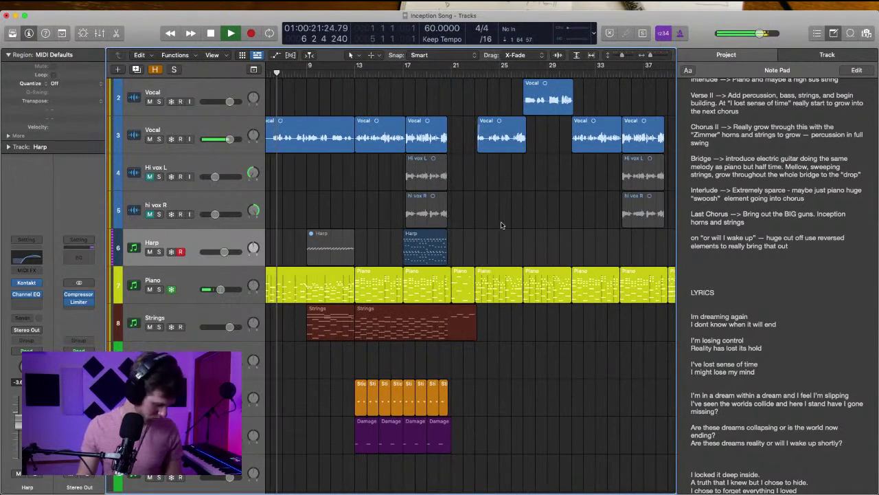
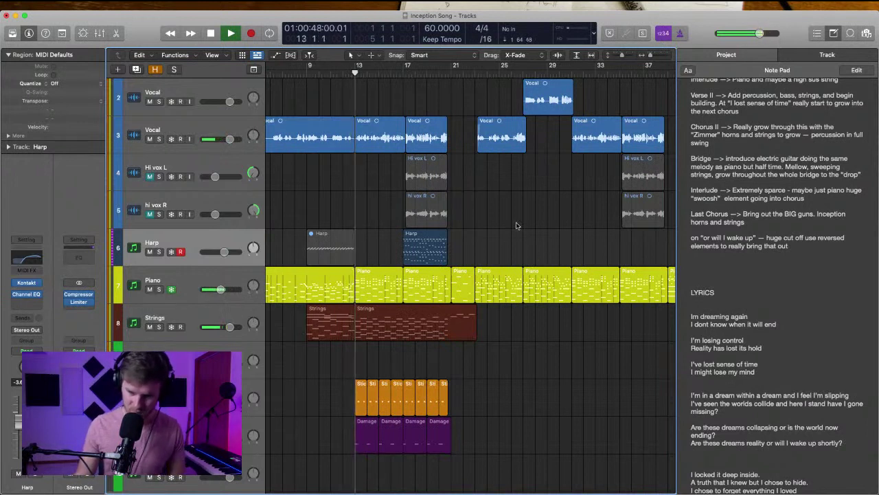
pyautogui.press('space')
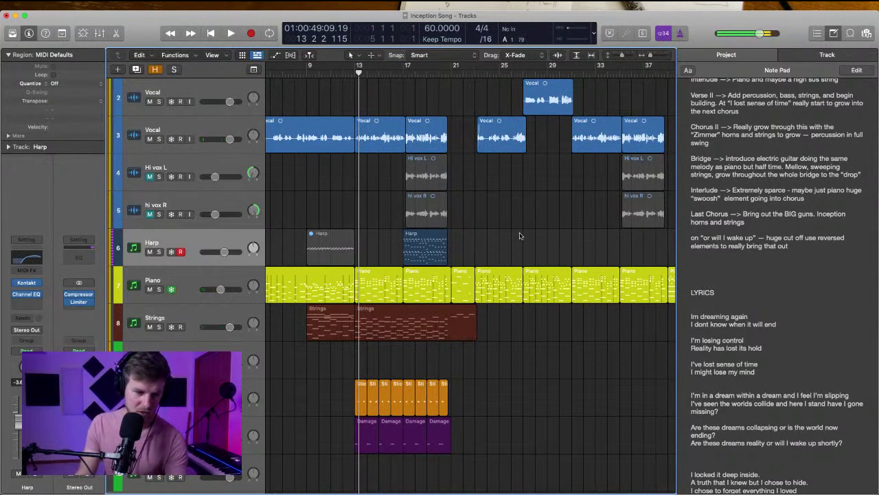
# Place the playhead at the start of bar 13
pyautogui.hscroll(2, 503, 237)
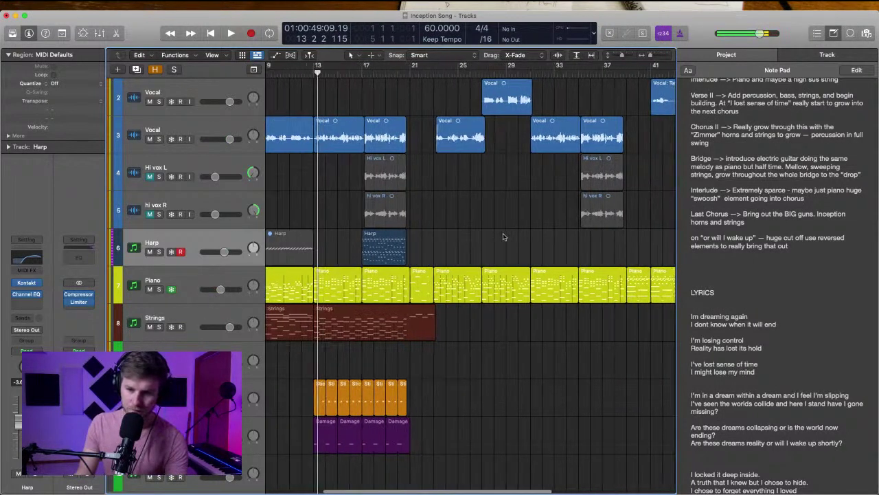
pyautogui.click(505, 231)
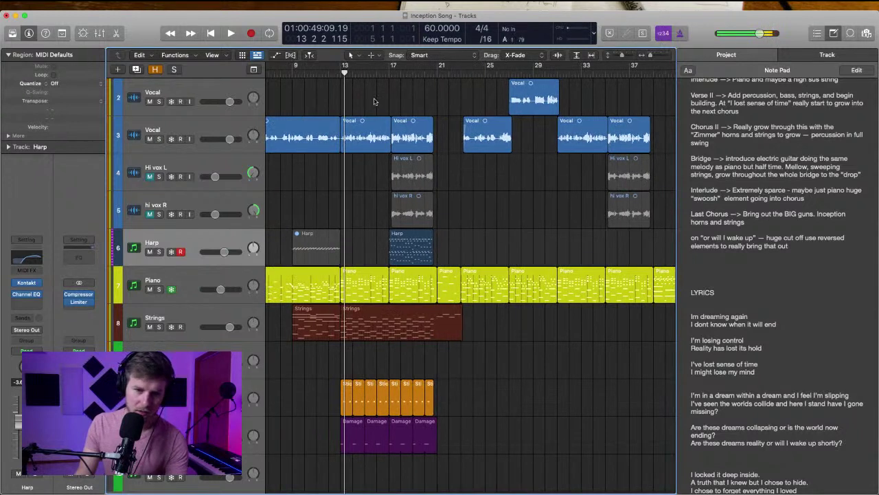
pyautogui.click(342, 73)
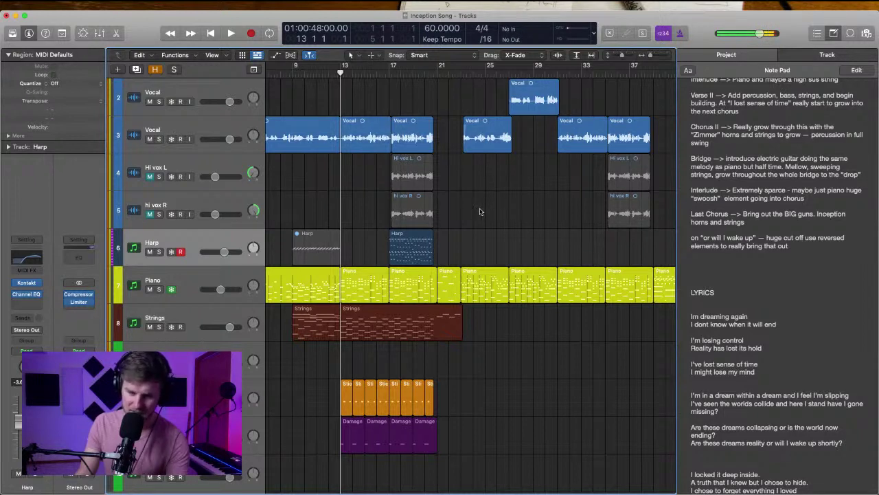
# Select the empty Inst 5 track below Strings
pyautogui.hscroll(5, 482, 212)
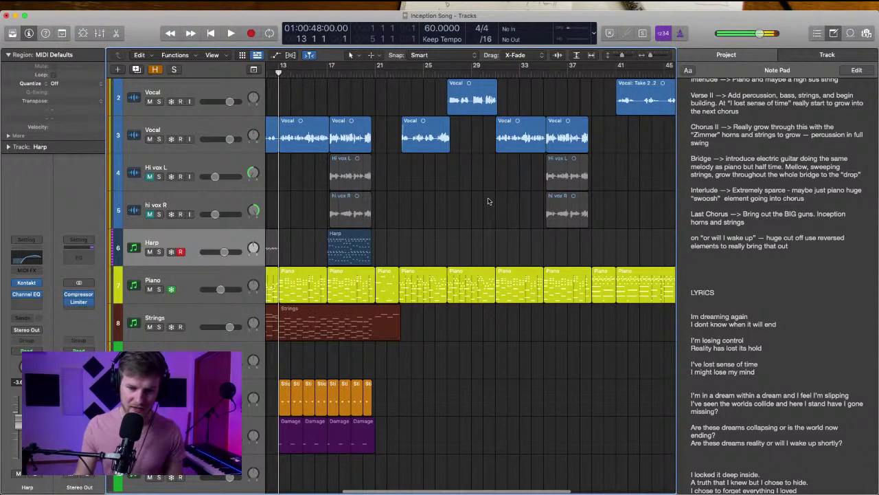
pyautogui.hscroll(6, 488, 201)
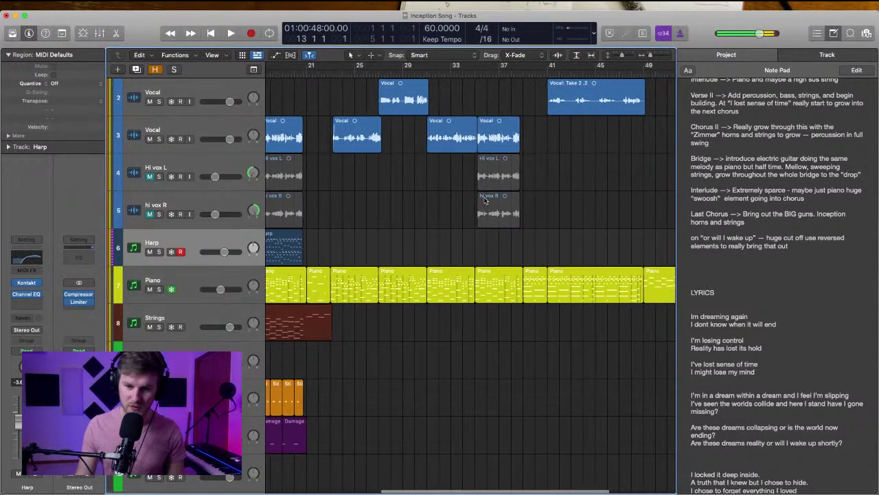
pyautogui.scroll(-5, 485, 200)
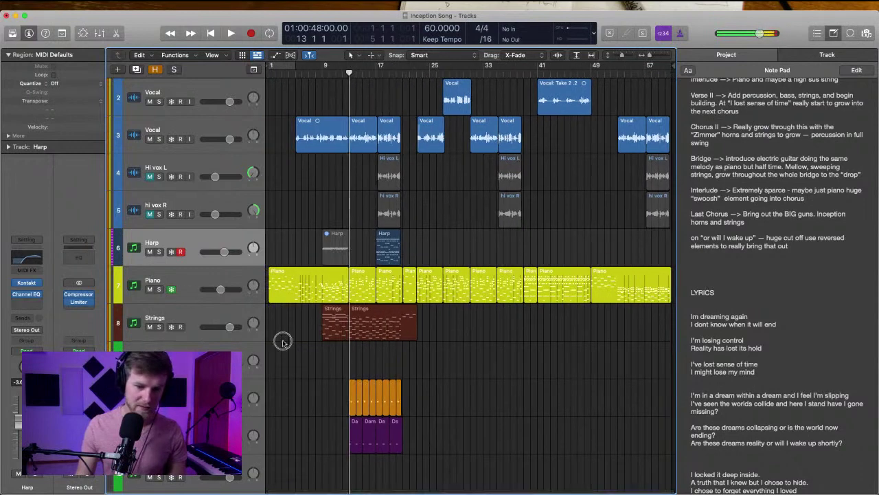
pyautogui.click(242, 327)
pyautogui.click(289, 361)
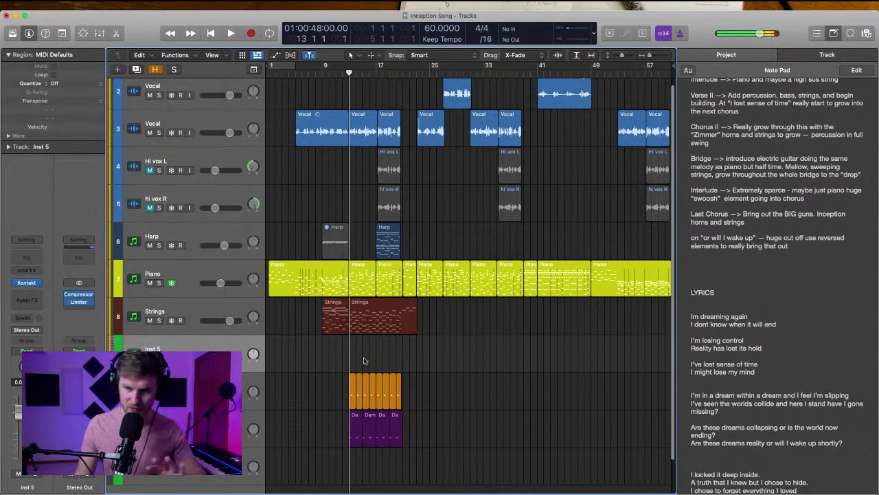
pyautogui.scroll(1, 401, 354)
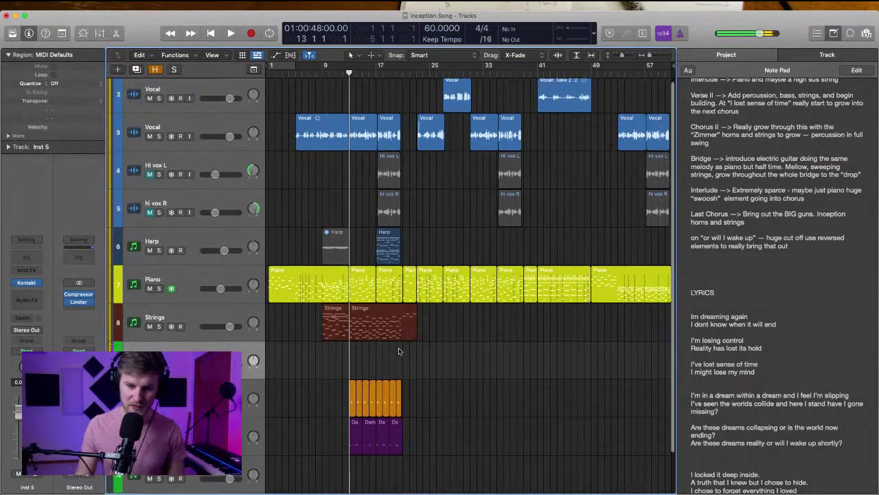
pyautogui.scroll(-2, 399, 351)
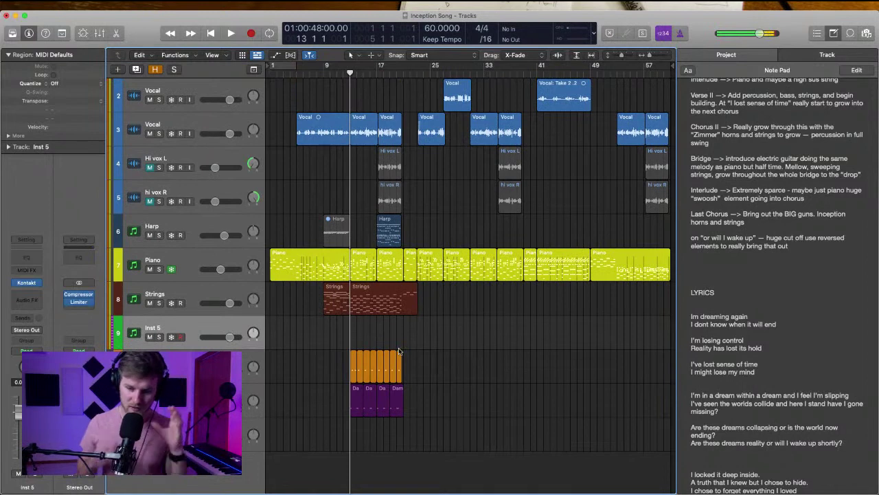
pyautogui.scroll(4, 399, 351)
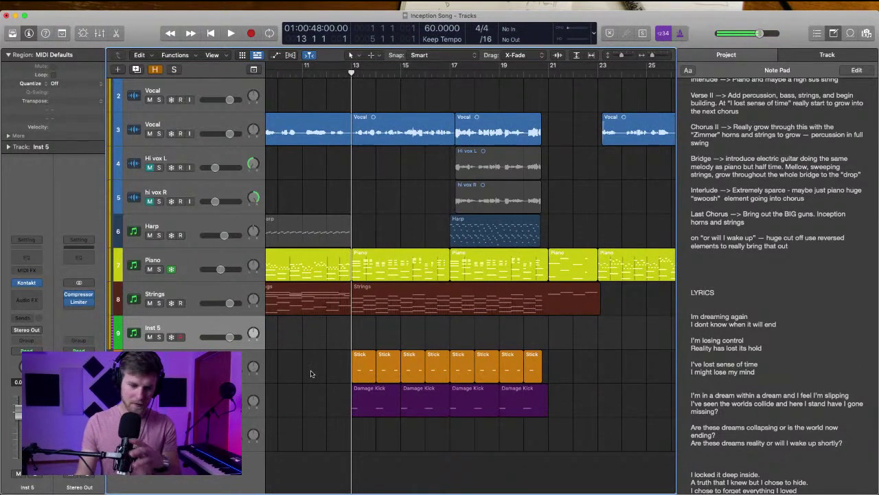
# Play back the Strings track soloed from bar 13, then stop playback and turn the solo off
pyautogui.hscroll(-1, 388, 329)
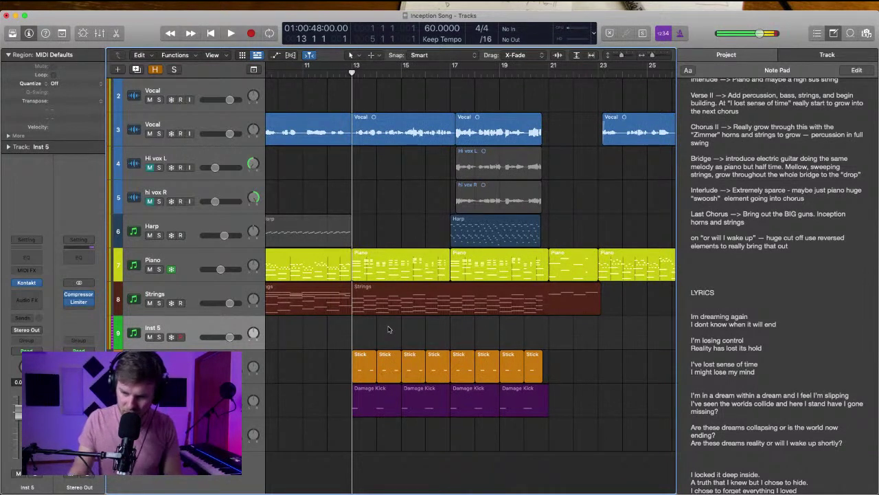
pyautogui.press('space')
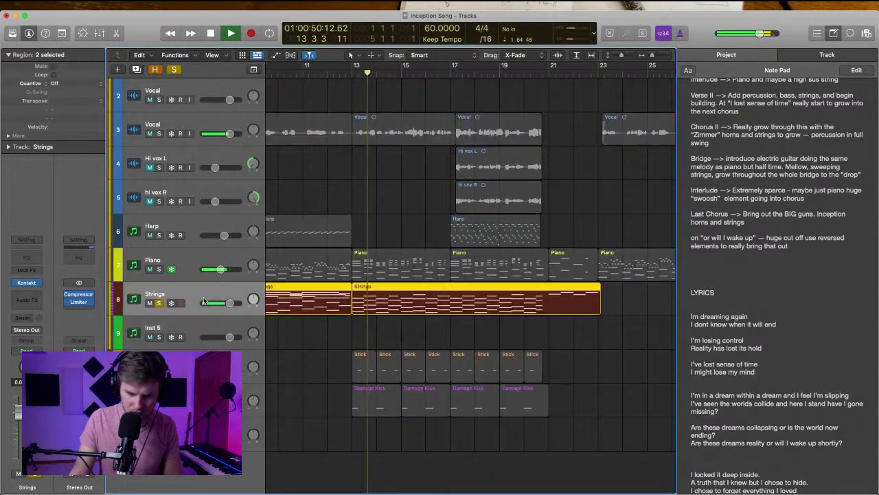
pyautogui.press('Up')
pyautogui.press('s')
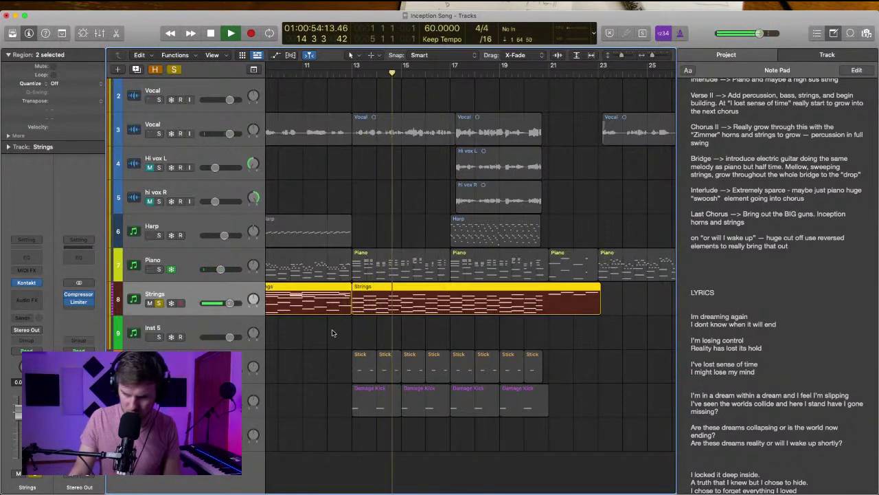
pyautogui.press('space')
pyautogui.click(332, 333)
pyautogui.press('s')
# Rename the Inst 5 track as Double Bass
pyautogui.click(213, 321)
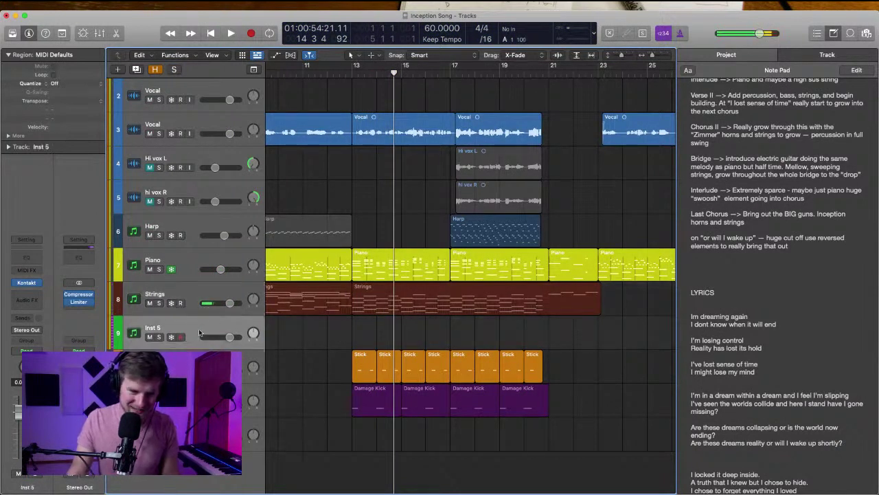
pyautogui.doubleClick(190, 327)
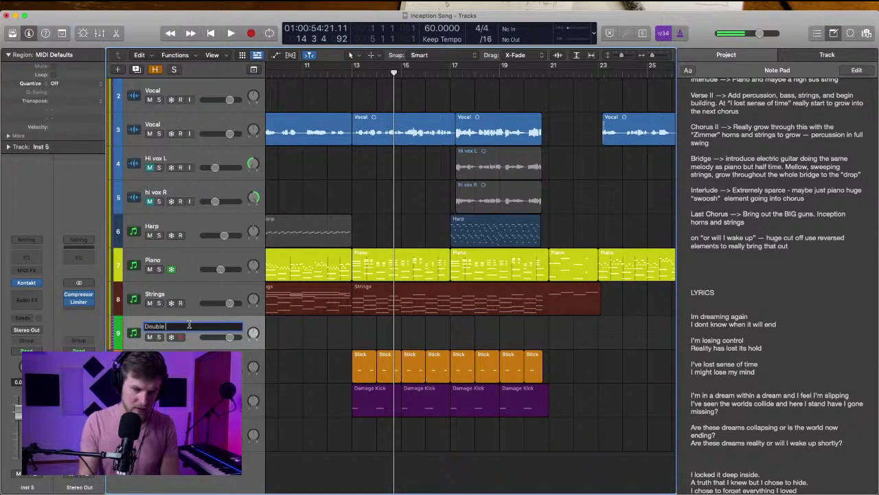
pyautogui.press('Return')
# Load the Basses Essential instrument from Kontakt's Symphony Essentials String Ensemble library onto the Double Bass track and close the plug-in window
pyautogui.click(27, 282)
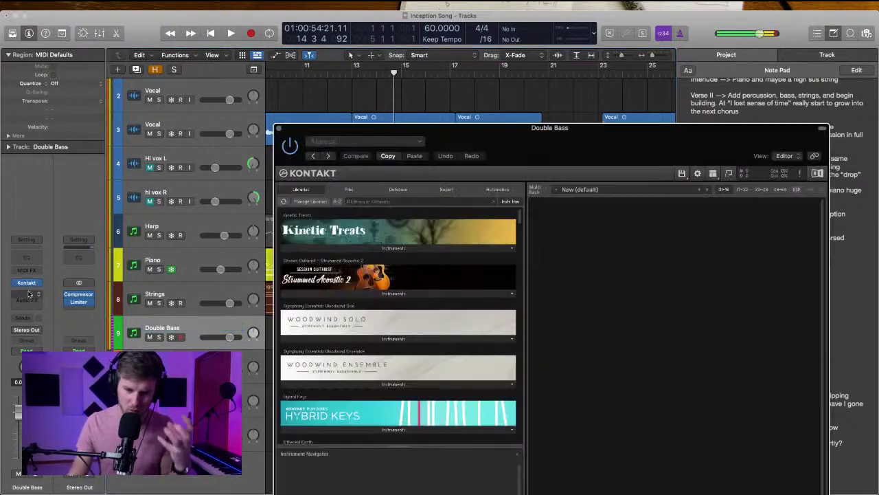
pyautogui.scroll(-5, 387, 258)
pyautogui.scroll(-10, 381, 263)
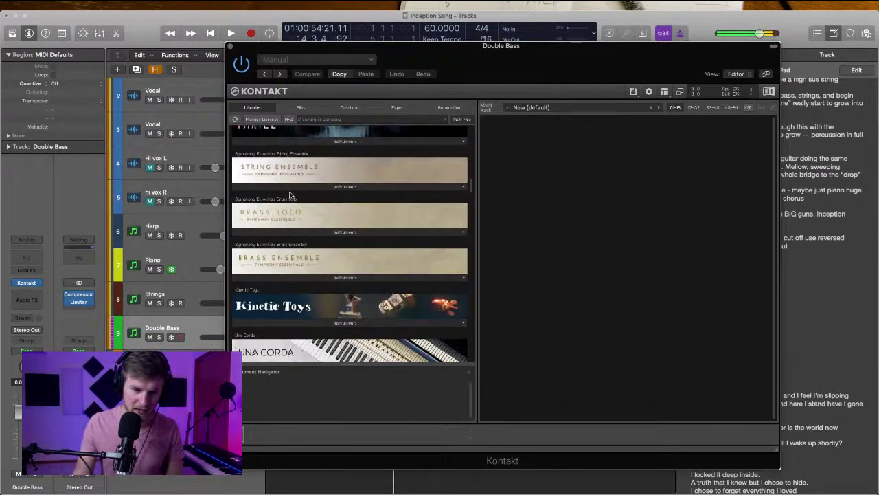
pyautogui.click(289, 192)
pyautogui.doubleClick(266, 199)
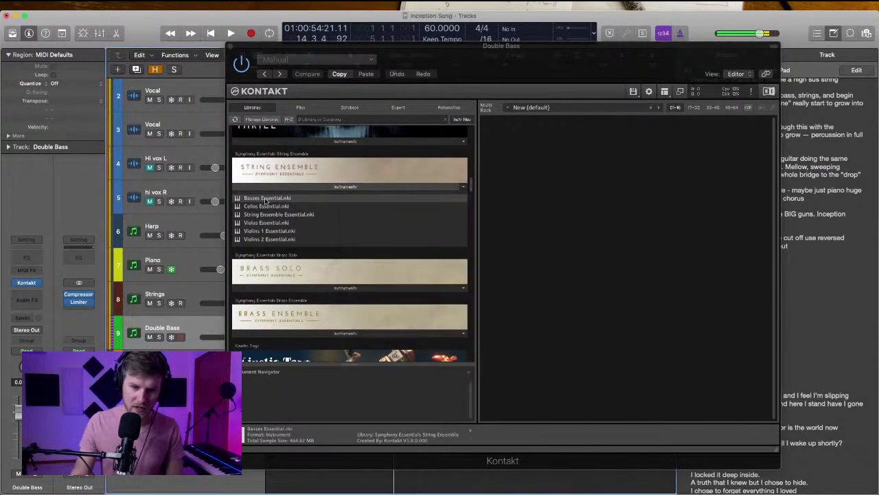
pyautogui.moveTo(555, 66); pyautogui.dragTo(528, 63)
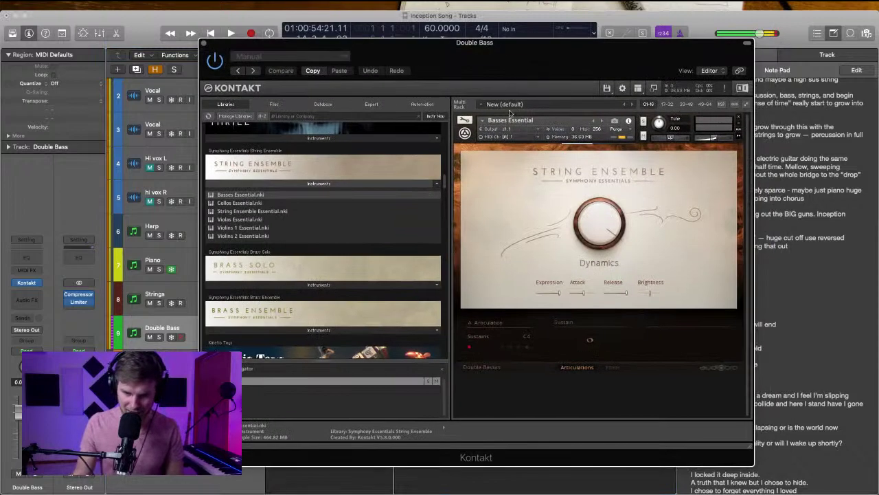
pyautogui.moveTo(351, 47); pyautogui.dragTo(464, 94)
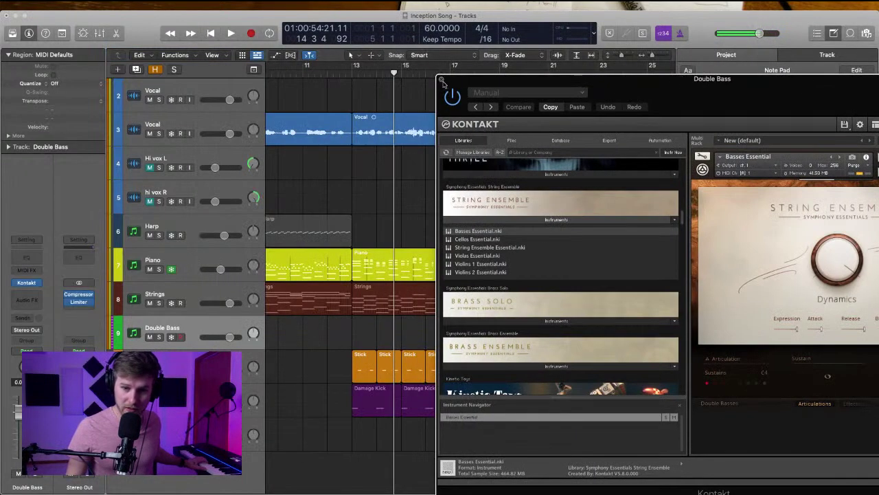
pyautogui.click(443, 83)
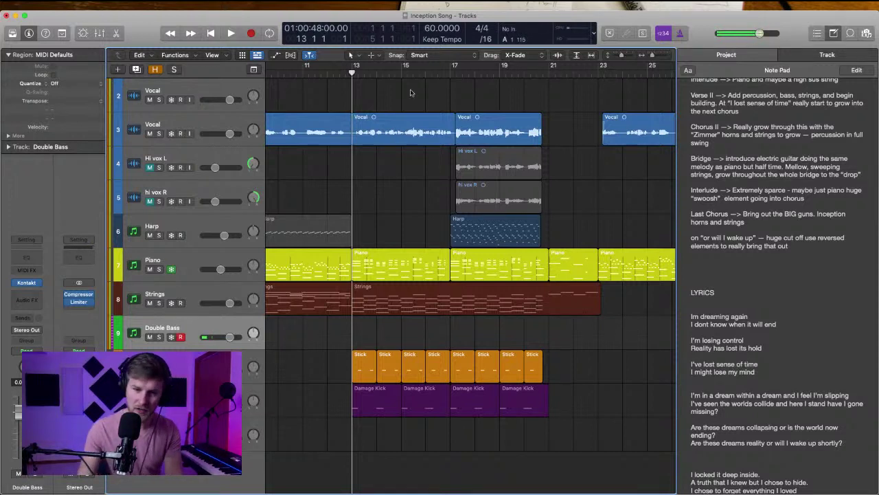
# Record a double bass part from bar 13 and stop just after the start of bar 17
pyautogui.press('r')
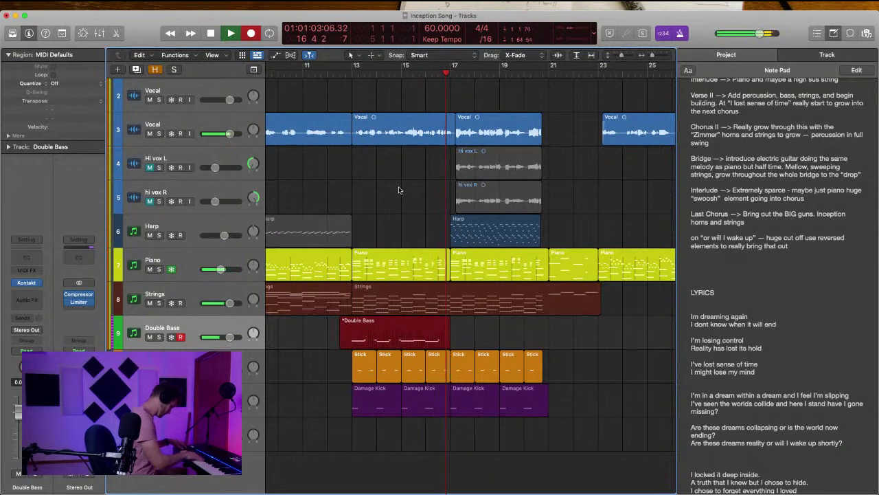
pyautogui.press('space')
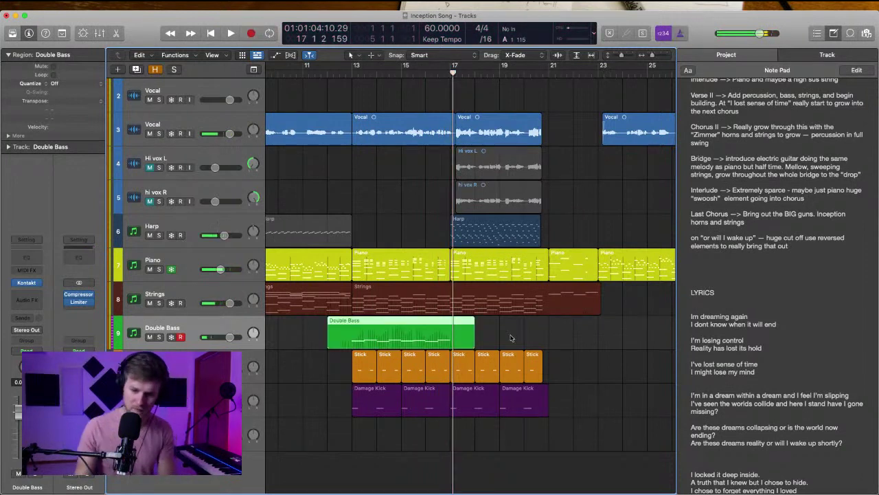
# Open the Double Bass region in the Piano Roll, extend the starts of all its notes slightly earlier and trim their ends
pyautogui.doubleClick(440, 331)
pyautogui.hscroll(-5, 432, 323)
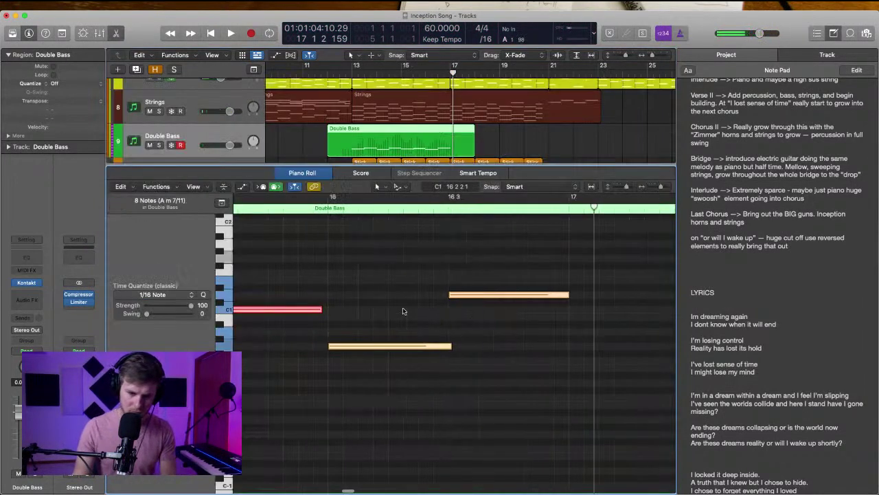
pyautogui.click(453, 310)
pyautogui.hscroll(-10, 446, 317)
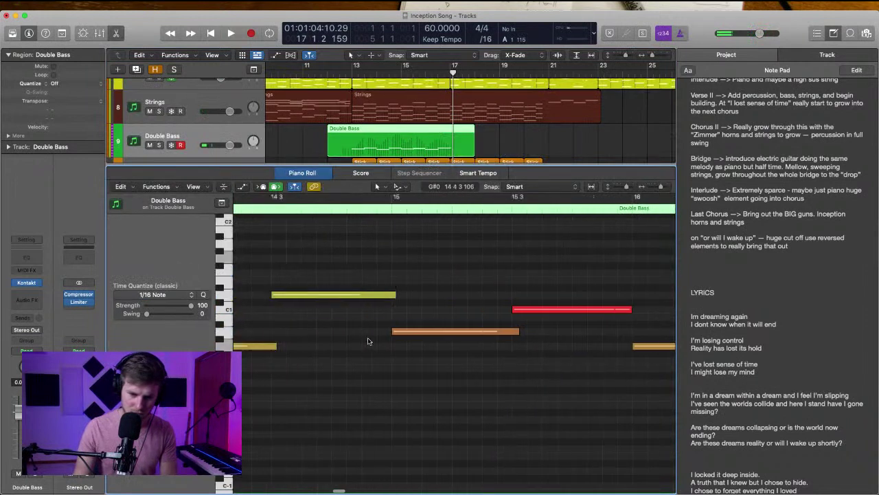
pyautogui.press('super+a')
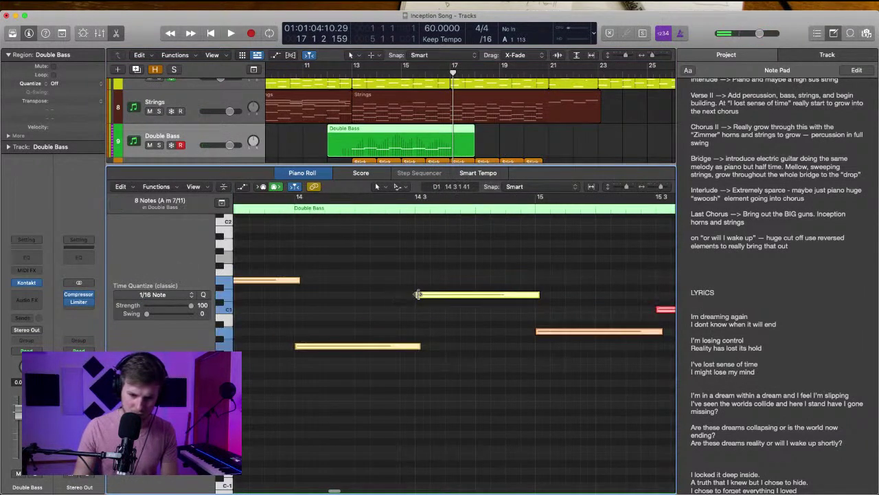
pyautogui.moveTo(416, 294); pyautogui.dragTo(411, 294)
pyautogui.moveTo(421, 347); pyautogui.dragTo(412, 346)
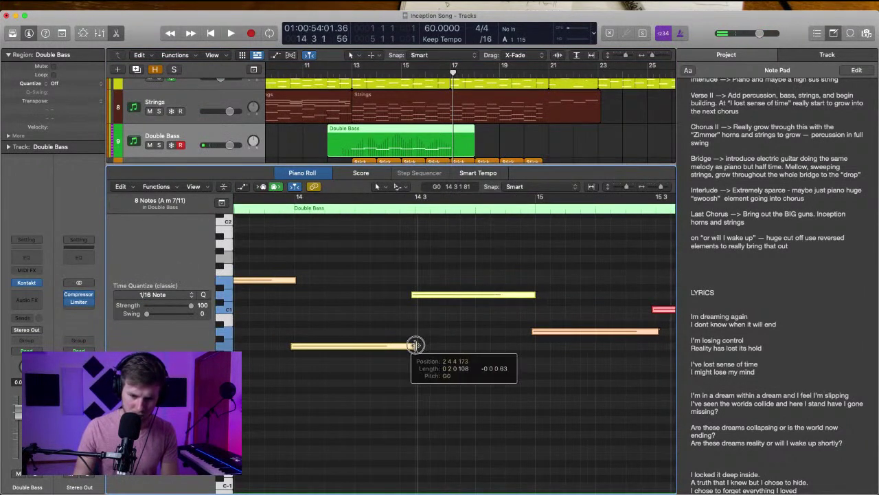
pyautogui.hscroll(-15, 453, 316)
pyautogui.click(503, 290)
pyautogui.hscroll(-8, 354, 265)
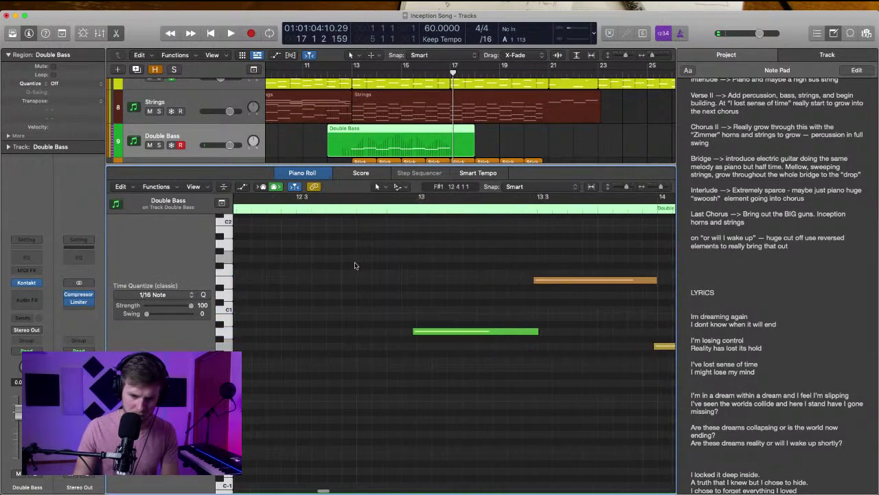
# Recolor the Double Bass track and its region dark red during playback from bar 13, then stop
pyautogui.doubleClick(405, 210)
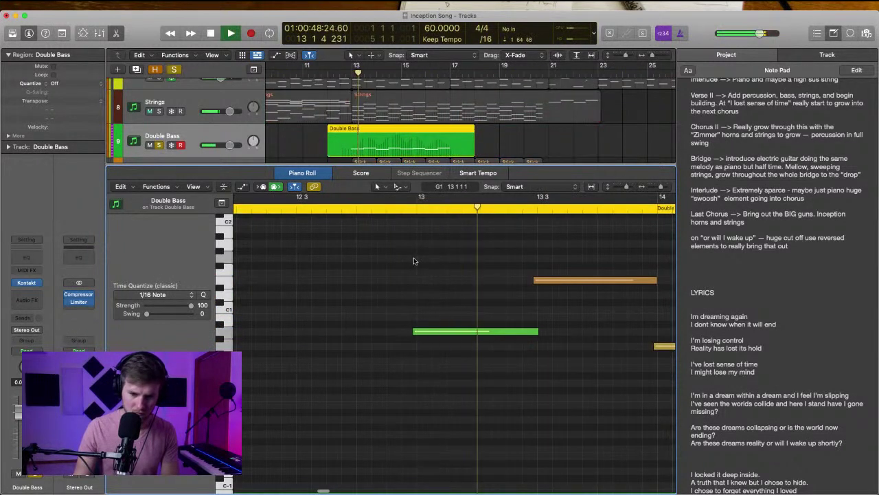
pyautogui.rightClick(186, 136)
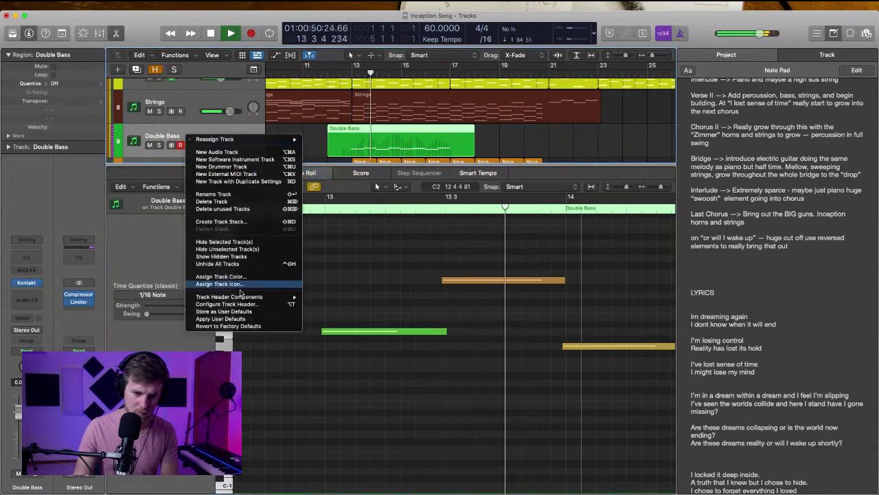
pyautogui.click(242, 277)
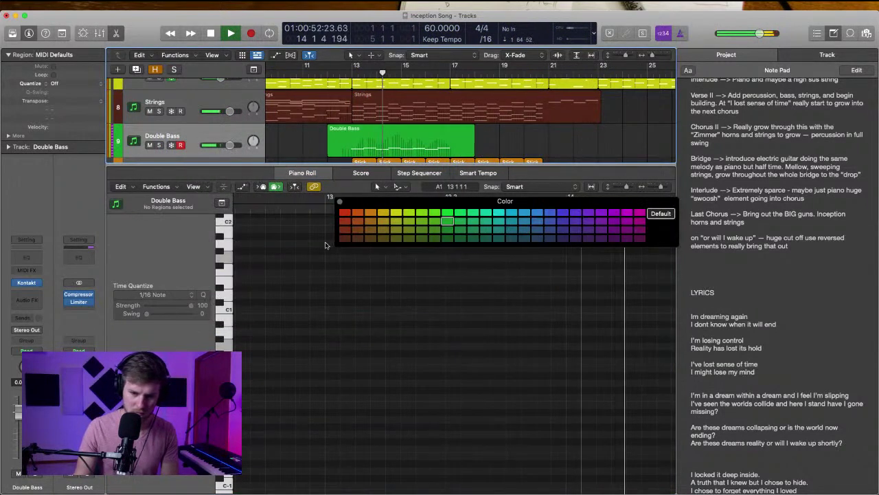
pyautogui.click(344, 237)
pyautogui.click(339, 201)
pyautogui.click(207, 138)
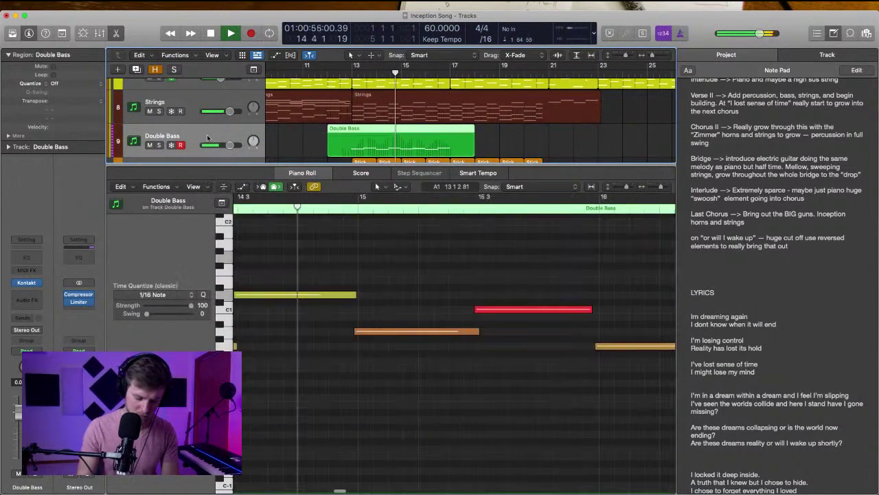
pyautogui.hotkey('alt', 'shift', 'c')
pyautogui.press('space')
# Trim the first double bass note to start exactly at bar 13 and shorten its end slightly
pyautogui.click(353, 73)
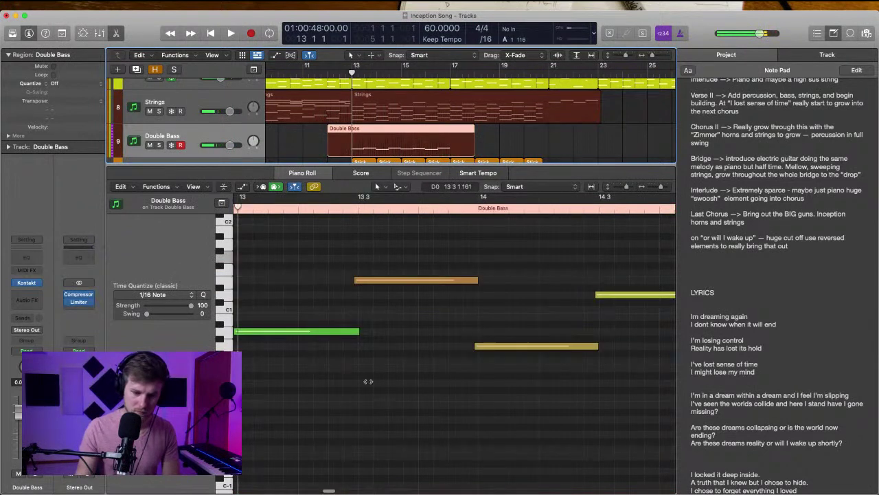
pyautogui.moveTo(329, 327); pyautogui.dragTo(332, 329)
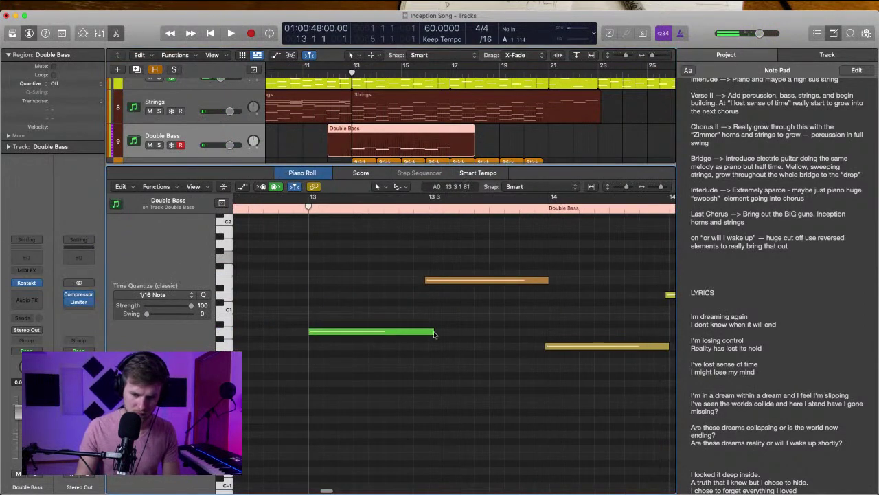
pyautogui.moveTo(435, 333); pyautogui.dragTo(430, 333)
# Cut off the parts of the Double Bass region before bar 13 and after the start of bar 17
pyautogui.moveTo(351, 148); pyautogui.dragTo(339, 147)
pyautogui.press('Delete')
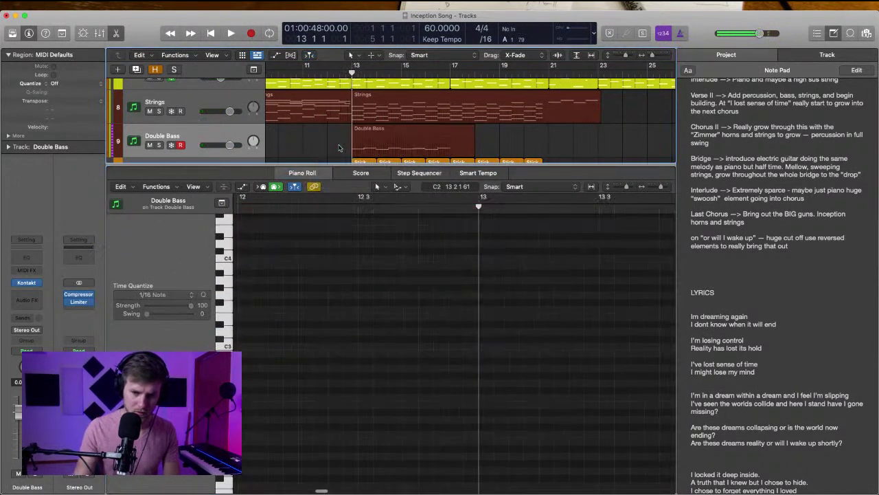
pyautogui.click(440, 149)
pyautogui.keyDown('super'); pyautogui.doubleClick(448, 149); pyautogui.keyUp('super')
pyautogui.press('Delete')
# Repeat the trimmed Double Bass region once so that the copy covers bars 17 to 21
pyautogui.press('Return')
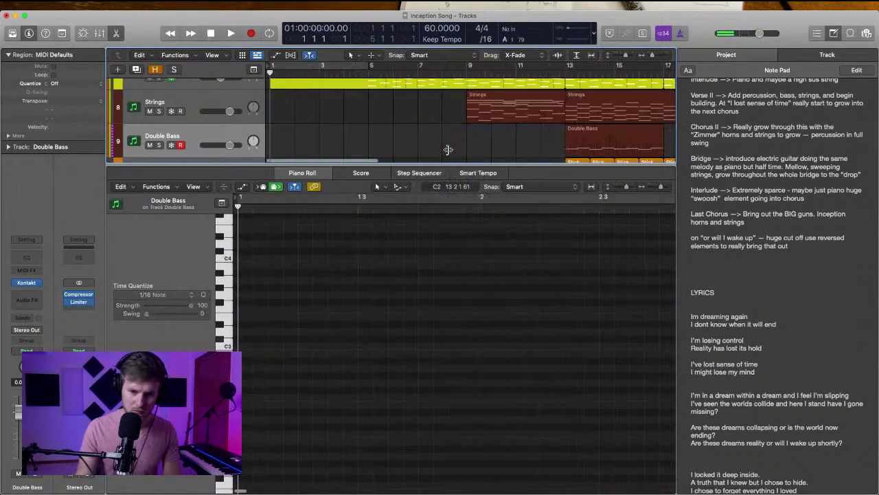
pyautogui.hscroll(5, 449, 149)
pyautogui.click(325, 149)
pyautogui.press('super+r')
pyautogui.click(481, 147)
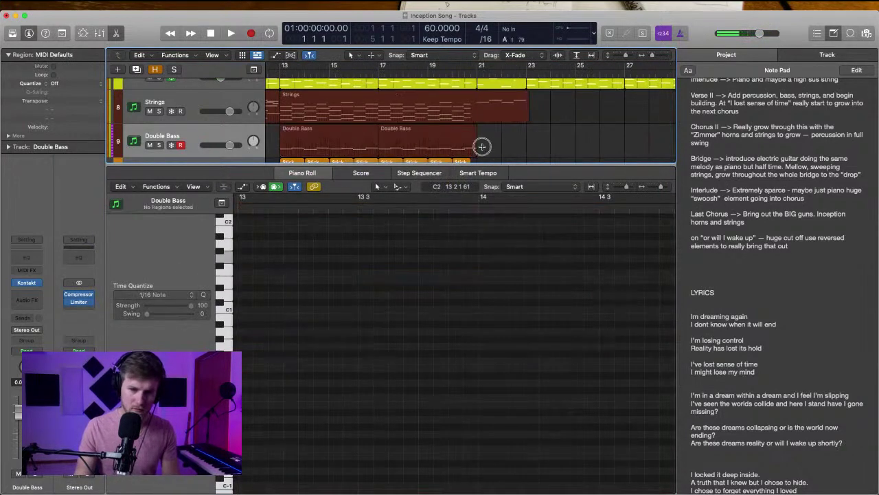
# Close the Piano Roll, play the arrangement from bar 13 to bar 17 while toggling solo, and raise the Double Bass volume slightly
pyautogui.click(280, 69)
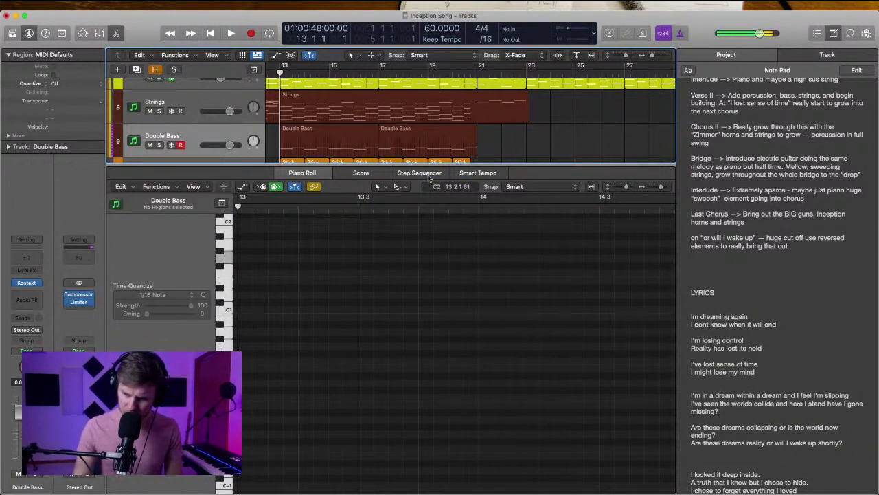
pyautogui.hscroll(-1, 479, 202)
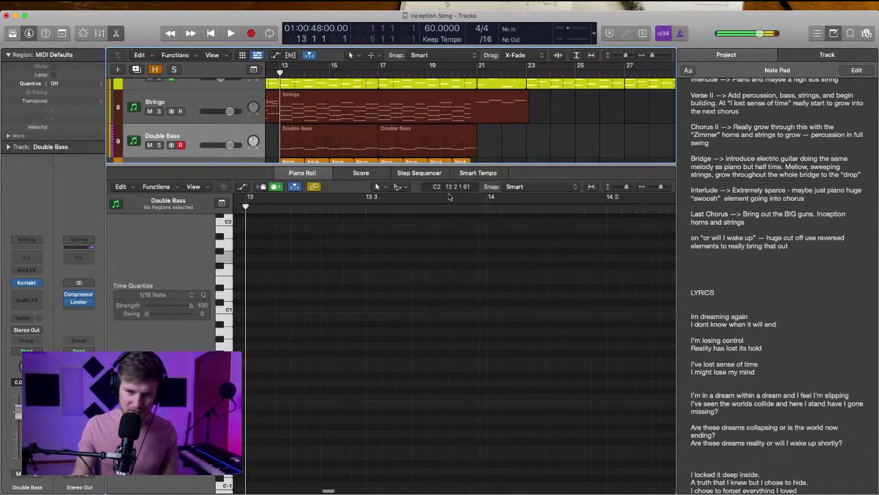
pyautogui.hscroll(-2, 421, 193)
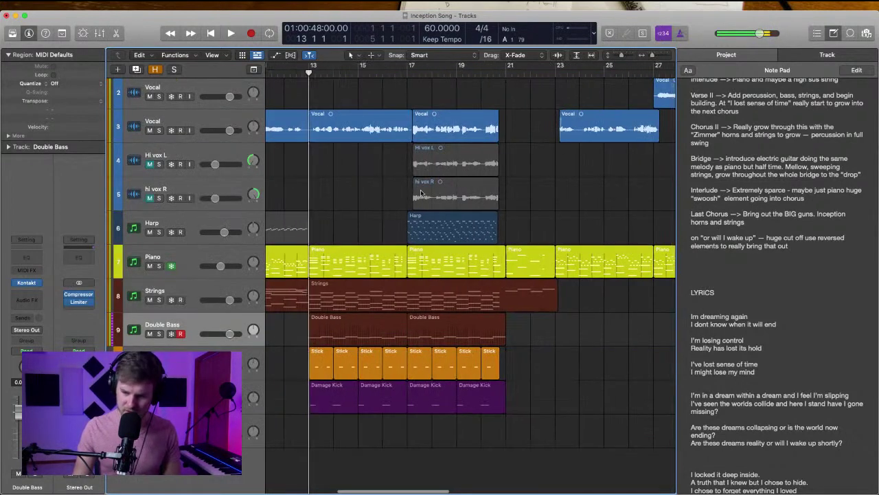
pyautogui.press('space')
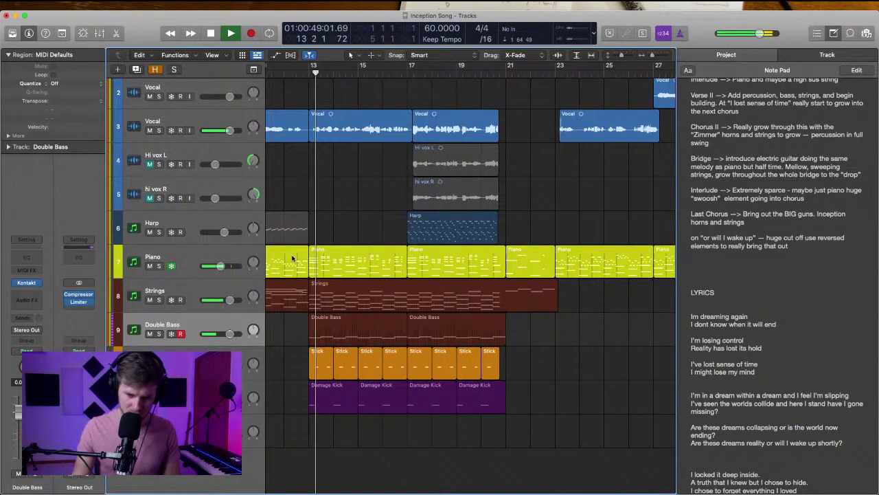
pyautogui.press('s')
pyautogui.press('s')
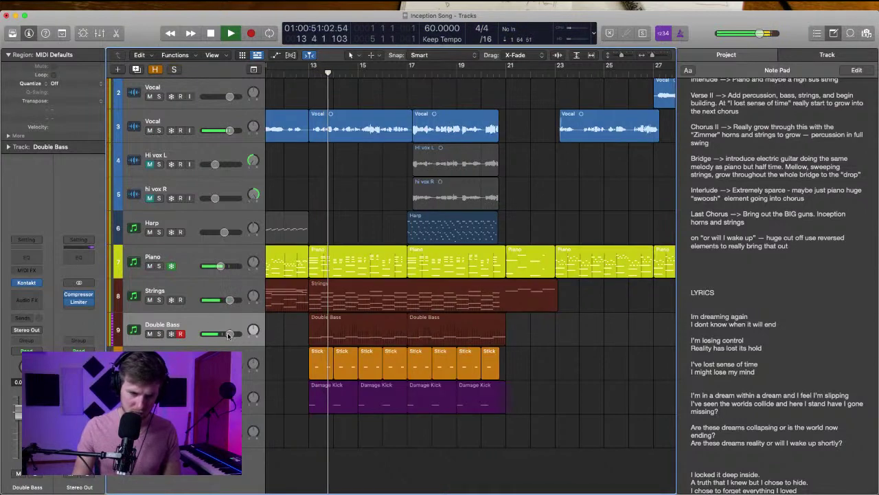
pyautogui.press('s')
pyautogui.press('s')
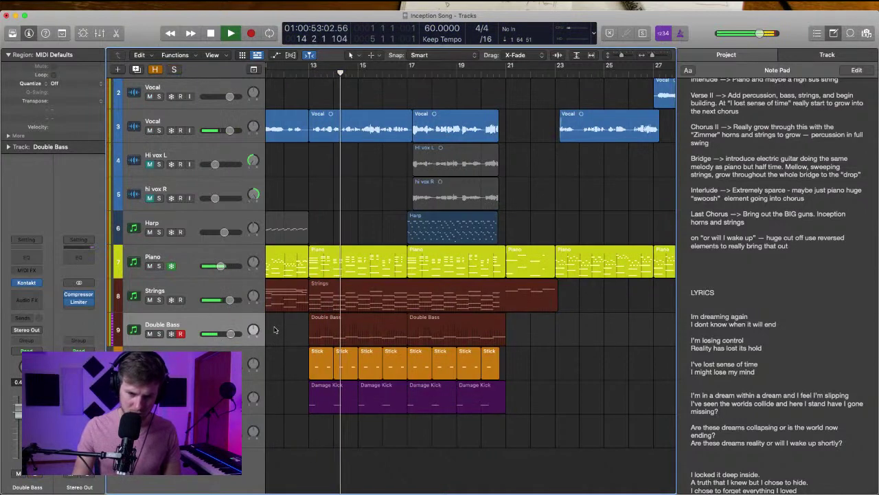
pyautogui.scroll(3, 283, 329)
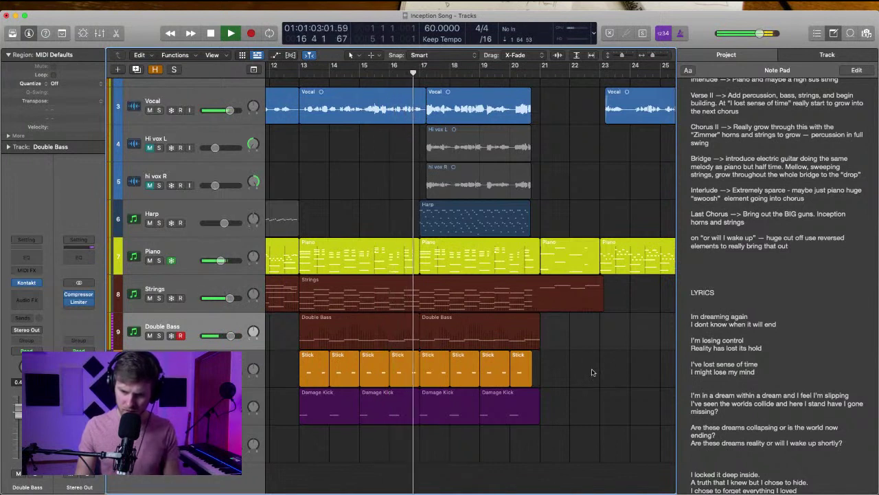
pyautogui.press('space')
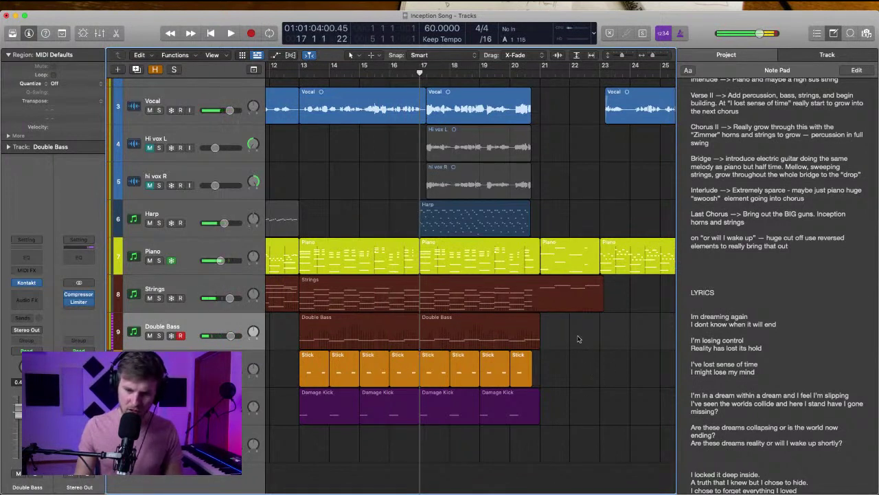
# Shorten the last note of the second Double Bass region so it ends at about beat 4 of bar 20
pyautogui.doubleClick(535, 341)
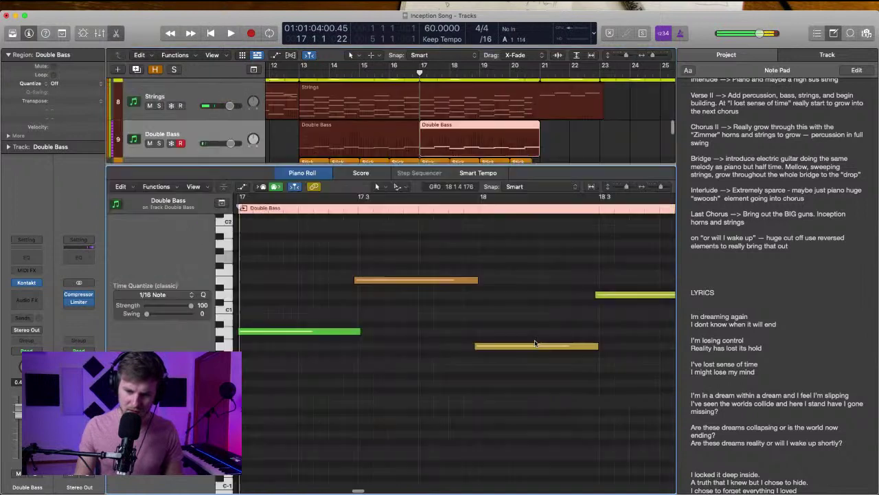
pyautogui.hscroll(-4, 493, 308)
pyautogui.click(498, 296)
pyautogui.moveTo(503, 294); pyautogui.dragTo(445, 294)
# Play the arrangement from beat 3 of bar 20 into the section after bar 23, with the Piano Roll closed
pyautogui.click(526, 77)
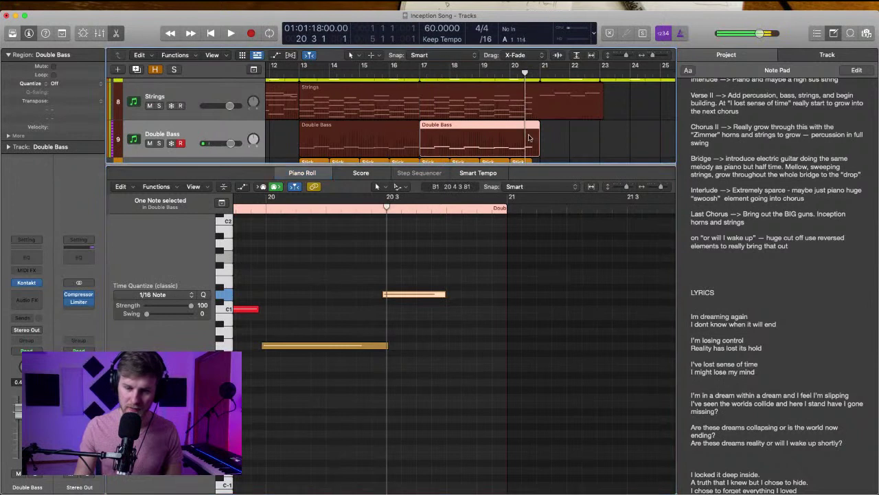
pyautogui.press('space')
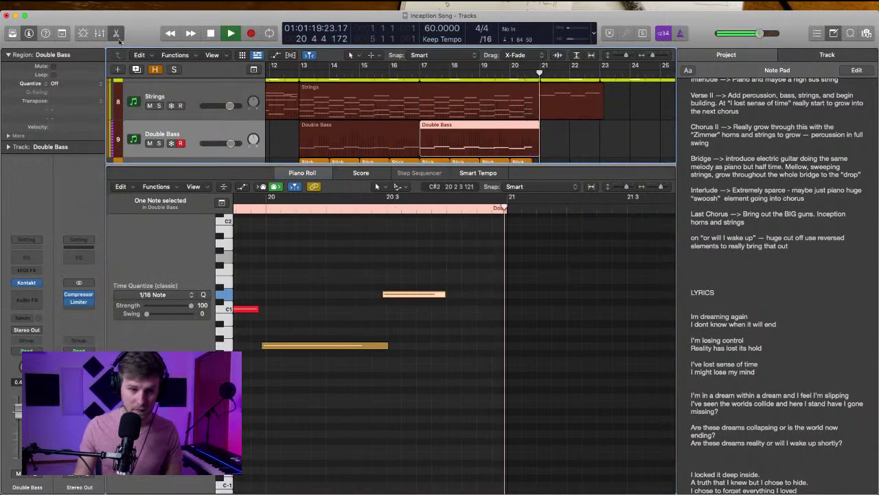
pyautogui.press('e')
pyautogui.click(582, 196)
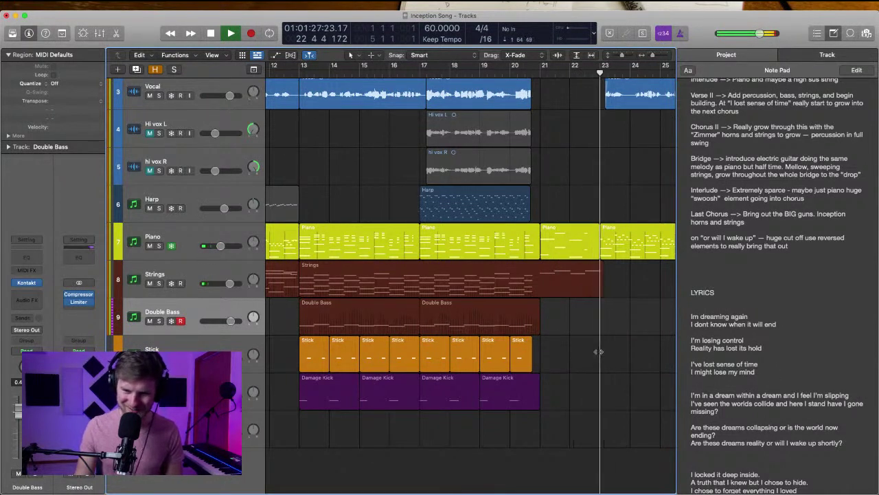
pyautogui.hscroll(5, 598, 351)
pyautogui.click(511, 296)
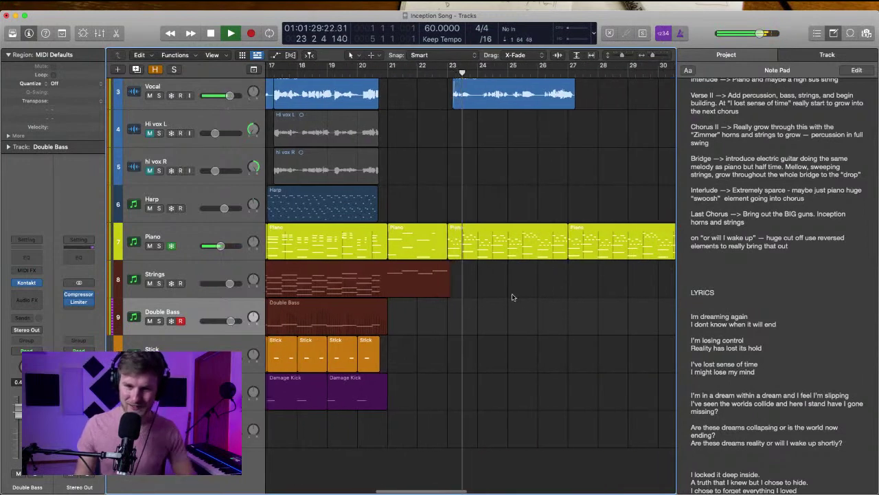
pyautogui.hscroll(2, 511, 294)
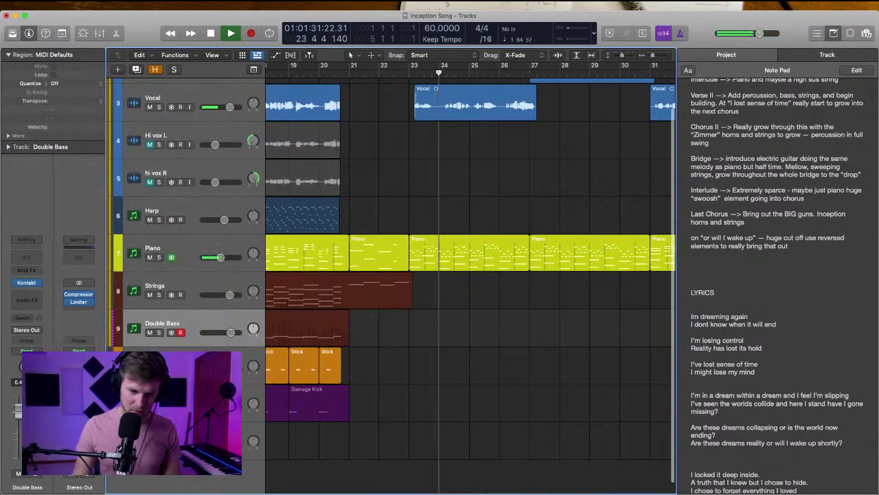
pyautogui.press('space')
# Record a new Damage Kick part from bar 23 to just before bar 26
pyautogui.click(248, 391)
pyautogui.click(410, 72)
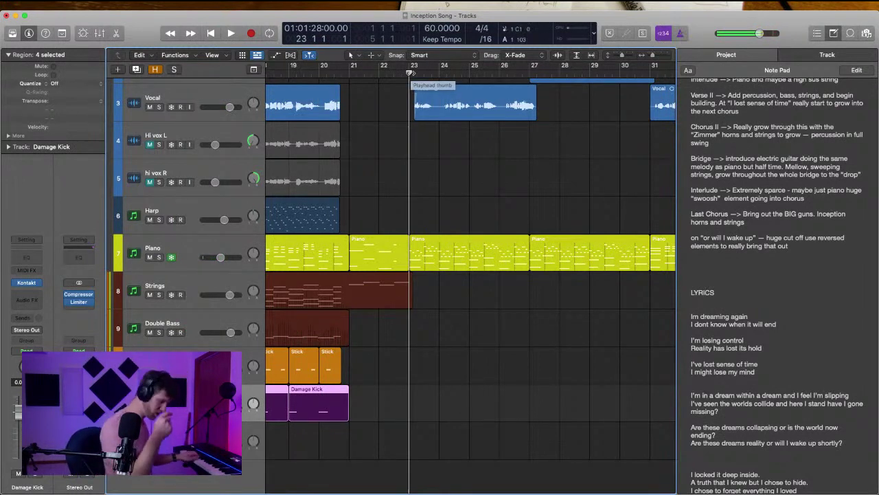
pyautogui.press('r')
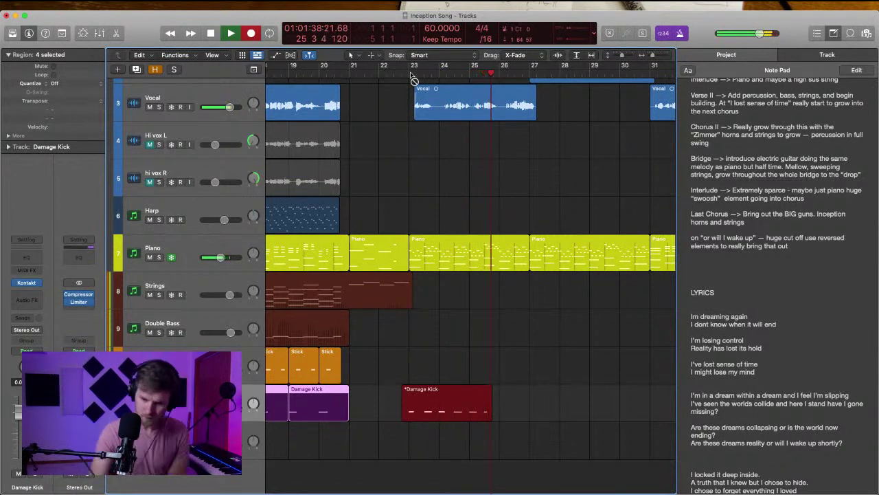
pyautogui.press('space')
# Delete the extra C#1 notes from the newly recorded Damage Kick region and repeat the region once
pyautogui.click(612, 381)
pyautogui.doubleClick(450, 404)
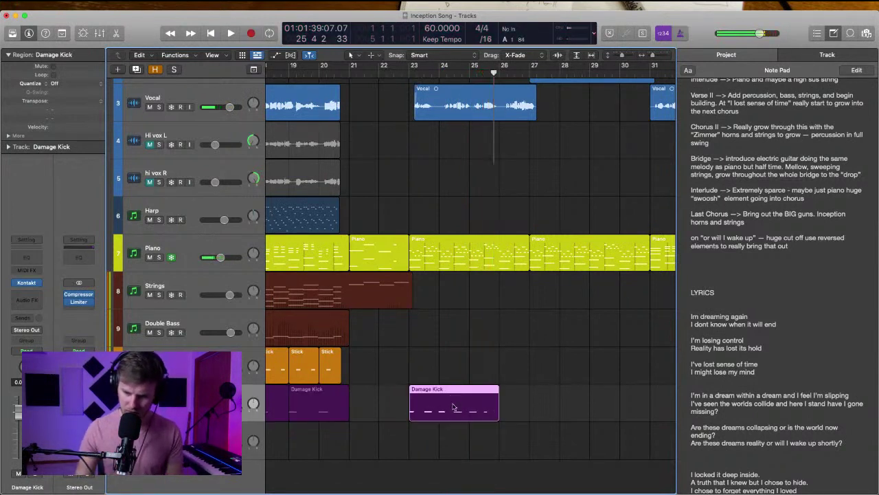
pyautogui.hscroll(-5, 457, 397)
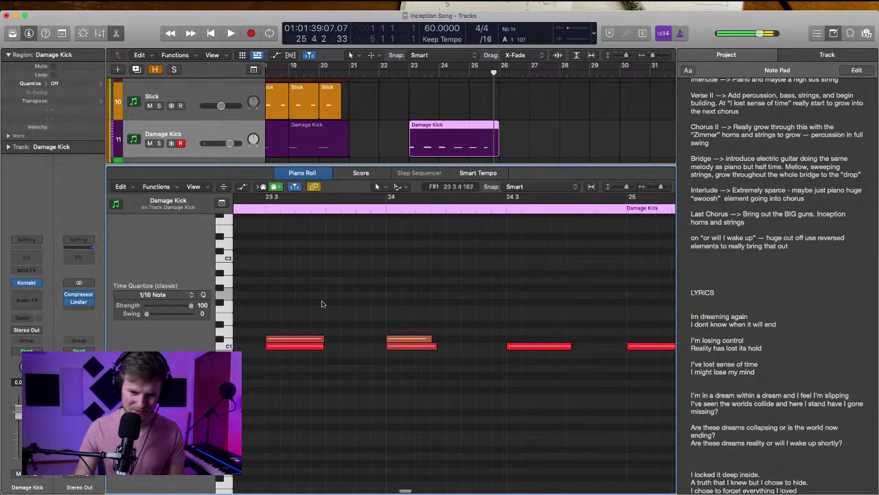
pyautogui.moveTo(286, 305); pyautogui.dragTo(401, 341)
pyautogui.hscroll(-5, 391, 340)
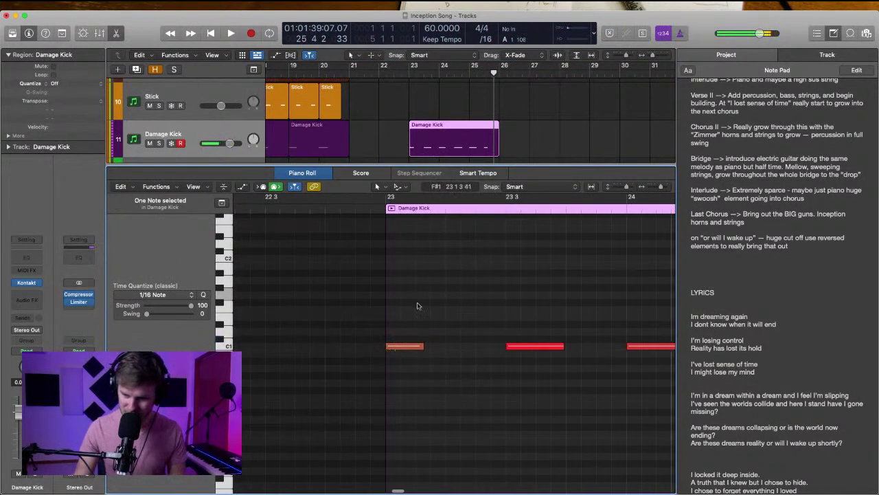
pyautogui.press('super+a')
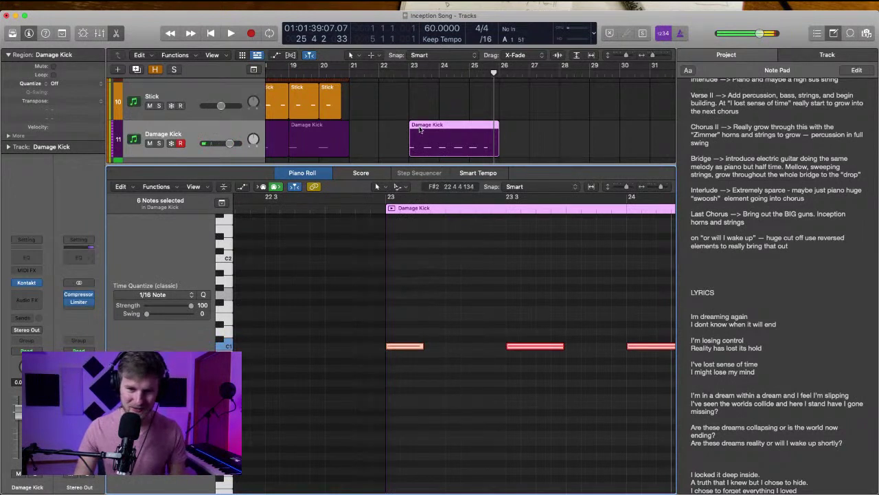
pyautogui.press('super+r')
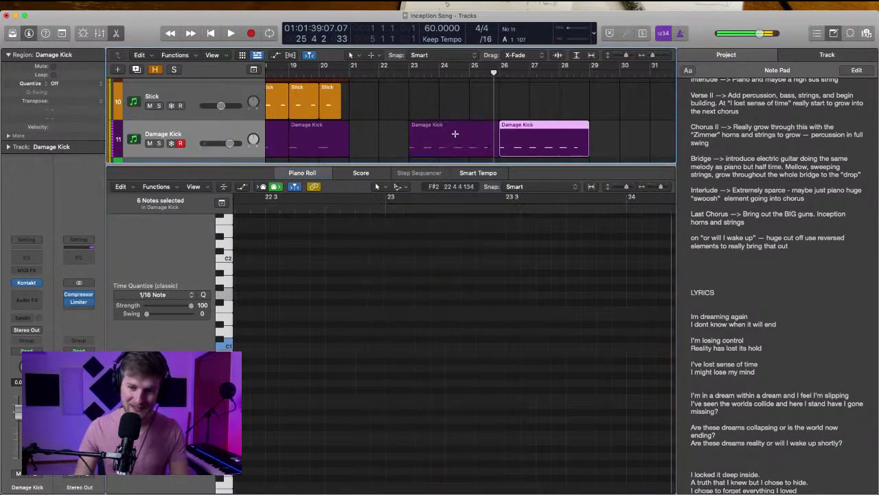
pyautogui.click(118, 36)
pyautogui.click(379, 349)
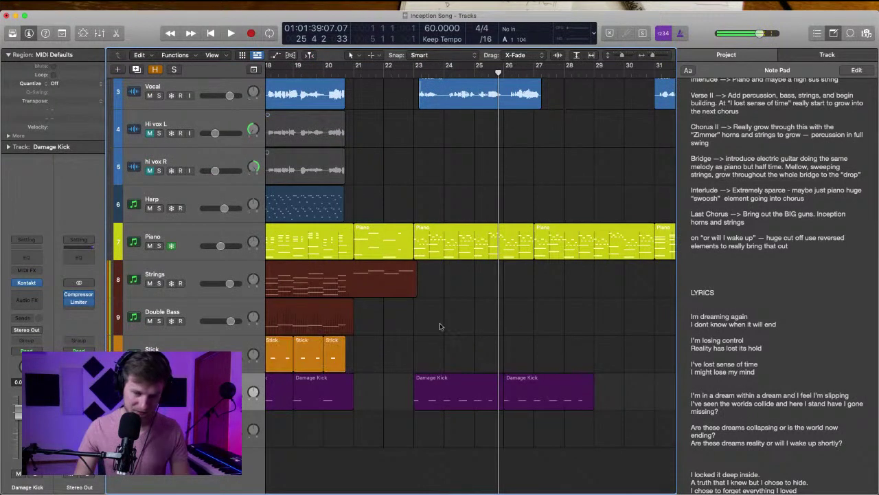
pyautogui.click(412, 73)
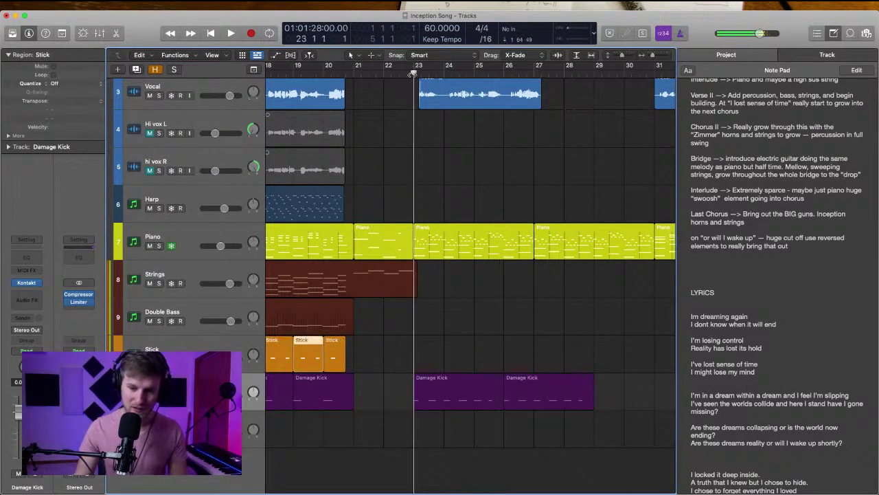
pyautogui.press('super+v')
pyautogui.press('super+z')
# Paste five copies of the copied Stick region onto the Stick track, back to back from bar 23 to bar 28
pyautogui.click(182, 341)
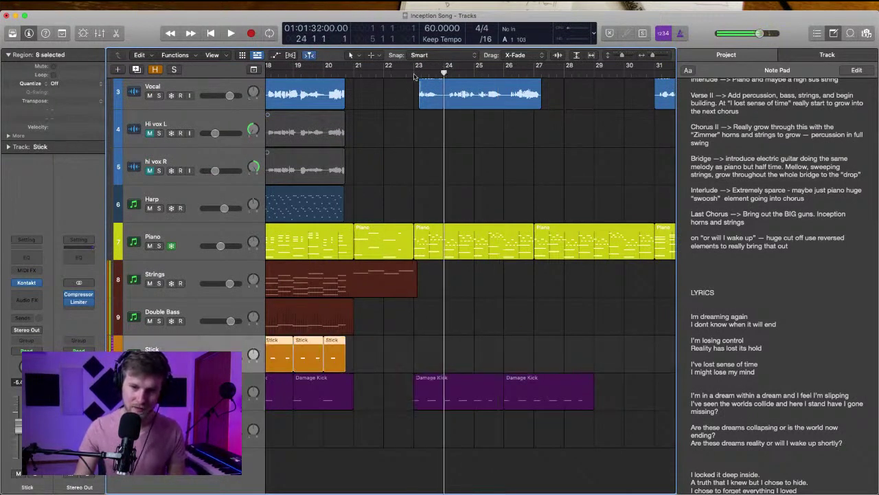
pyautogui.click(417, 71)
pyautogui.press('super+v')
pyautogui.press('super+v')
pyautogui.press('super+v')
pyautogui.press('super+v')
pyautogui.press('super+v')
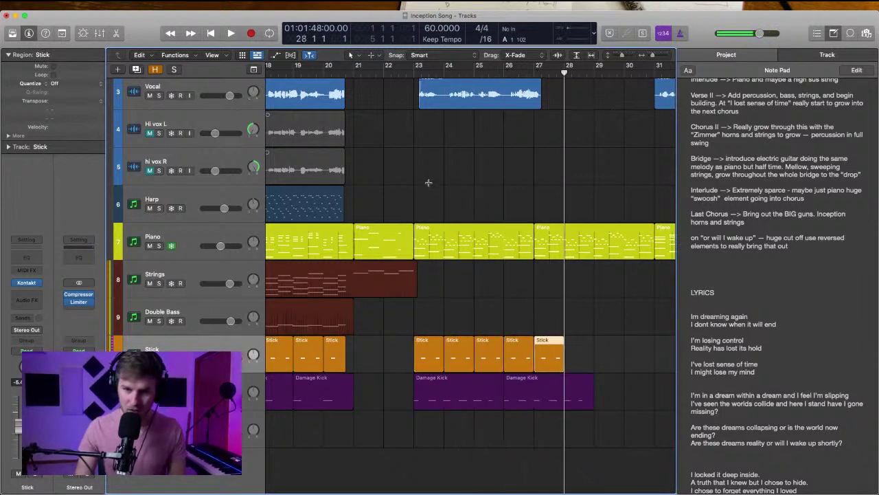
# Play the section from bar 23 and delete both Damage Kick regions between bars 23 and 29
pyautogui.click(412, 72)
pyautogui.press('space')
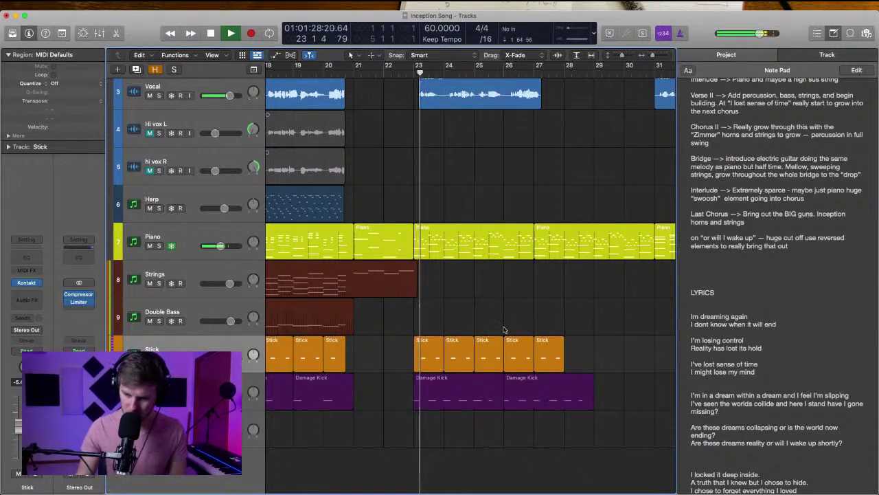
pyautogui.hscroll(2, 503, 328)
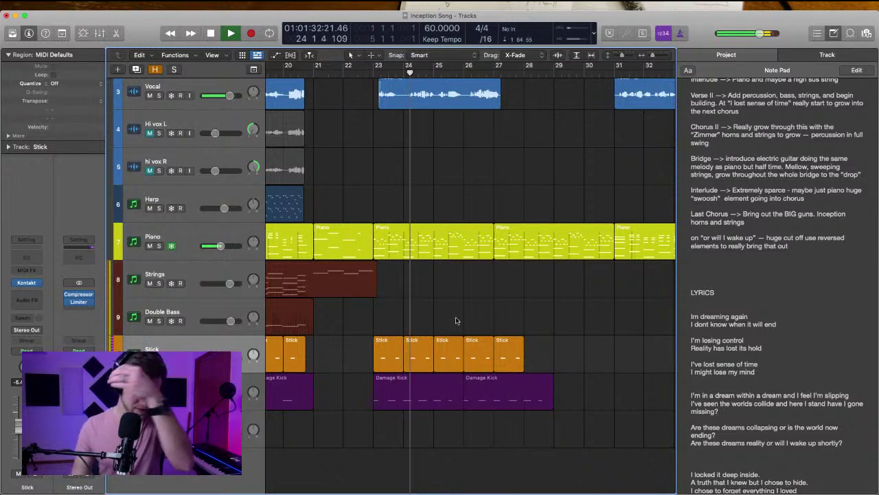
pyautogui.click(412, 405)
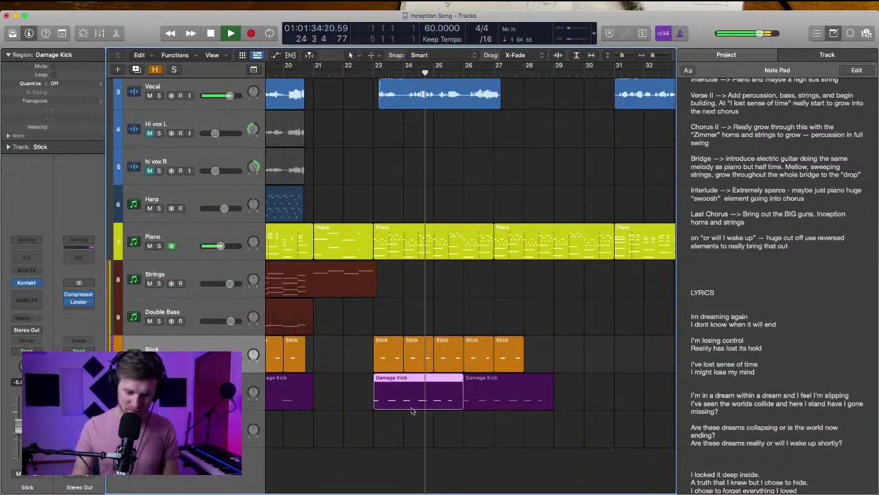
pyautogui.press('Delete')
pyautogui.click(485, 392)
pyautogui.press('Delete')
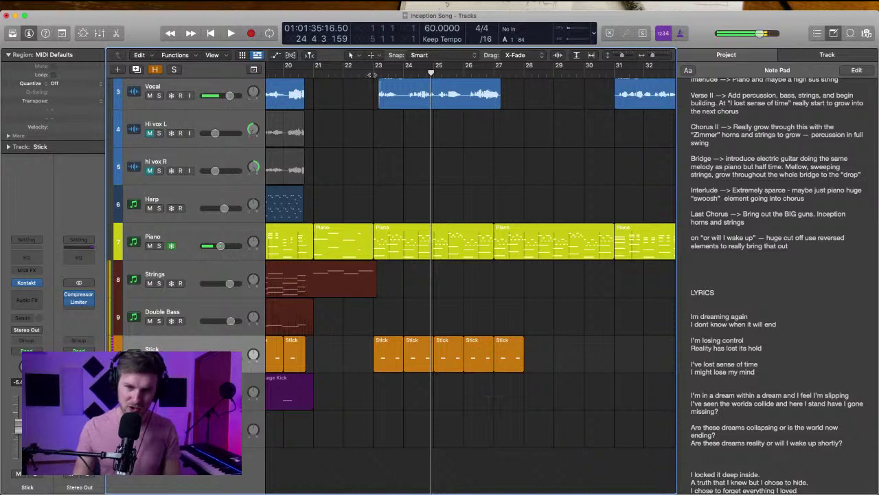
# Record a new Damage Kick take starting at bar 23 and stop just after bar 25
pyautogui.click(372, 74)
pyautogui.press('Down')
pyautogui.press('r')
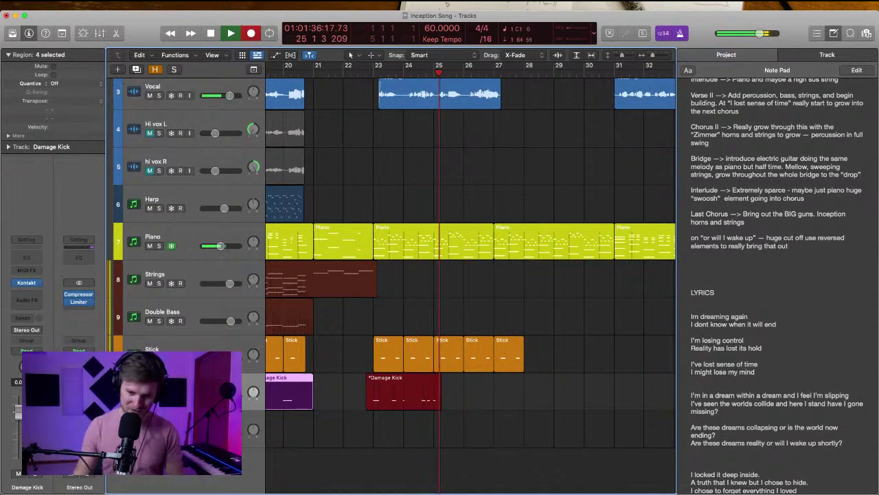
pyautogui.press('space')
# Select all notes in the new Damage Kick region, close the Piano Roll and play the section from bar 23
pyautogui.doubleClick(416, 391)
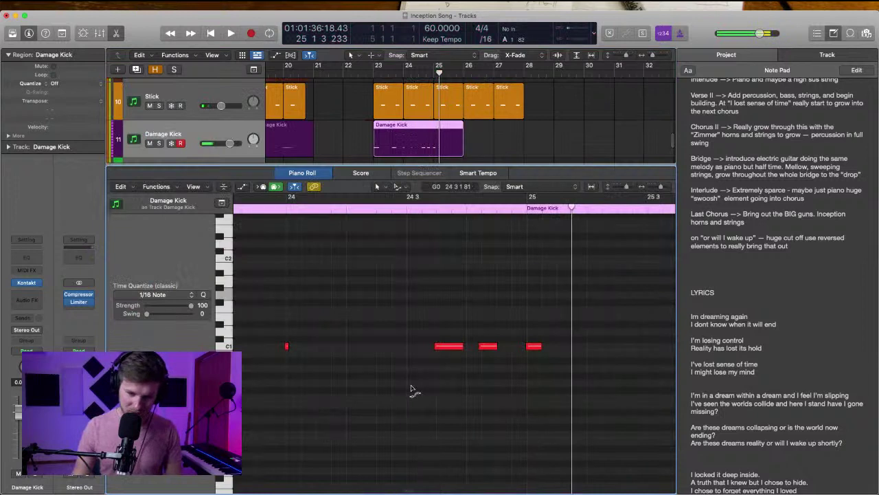
pyautogui.press('super+a')
pyautogui.click(373, 75)
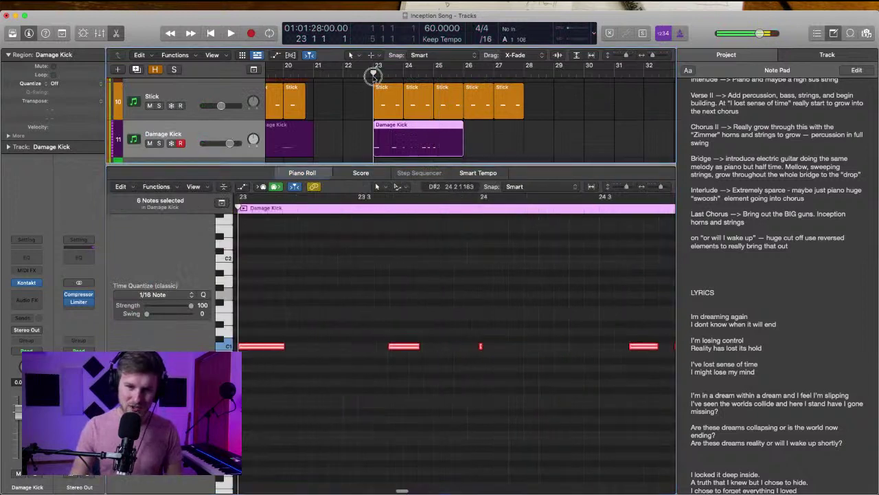
pyautogui.click(110, 33)
pyautogui.click(373, 342)
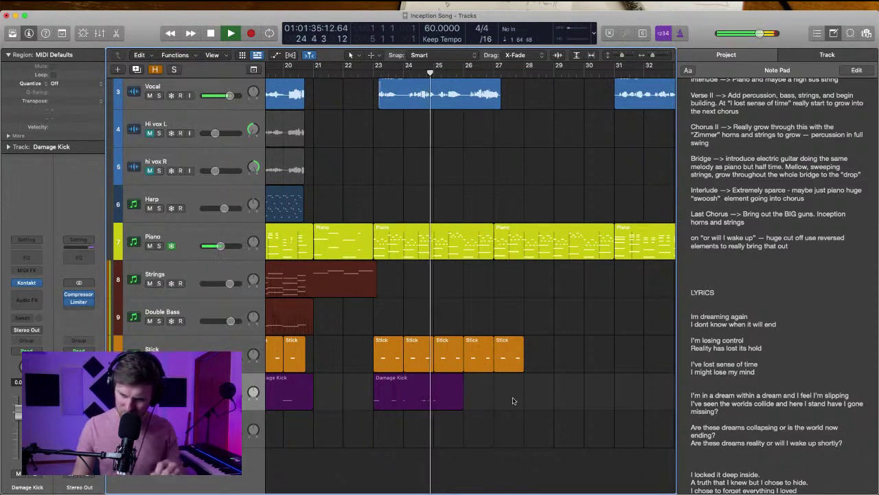
pyautogui.press('space')
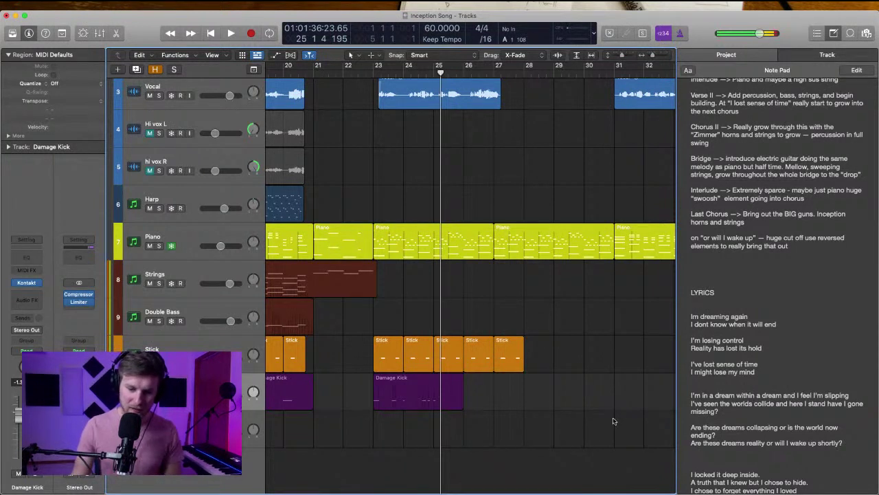
# Trim the new Damage Kick region to end at bar 25 and repeat it so the copies fill up to bar 31
pyautogui.click(408, 399)
pyautogui.moveTo(434, 399)
pyautogui.mouseDown()
pyautogui.moveTo(436, 392)
pyautogui.moveTo(427, 395)
pyautogui.mouseUp()
pyautogui.press('super+r')
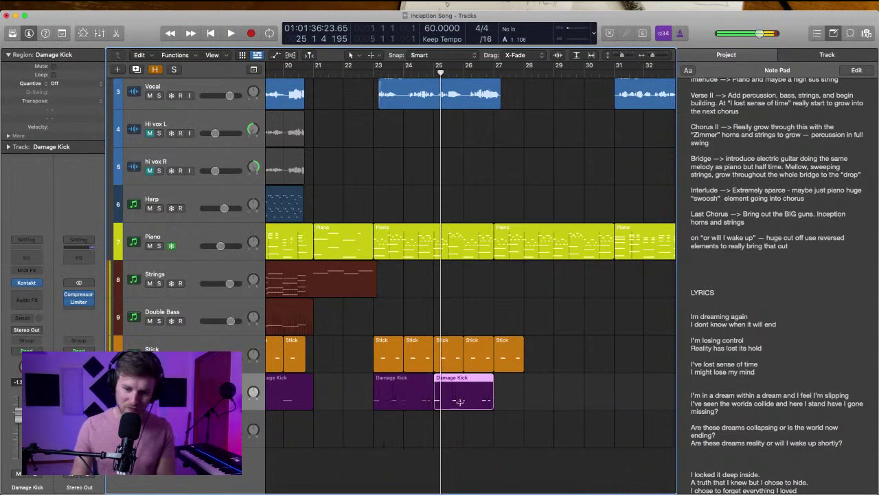
pyautogui.press('super+r')
pyautogui.press('super+r')
pyautogui.press('super+r')
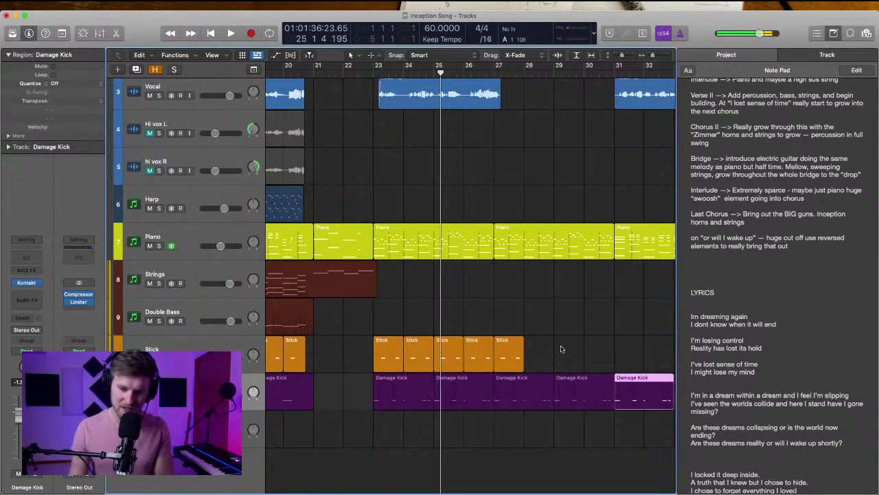
pyautogui.press('Delete')
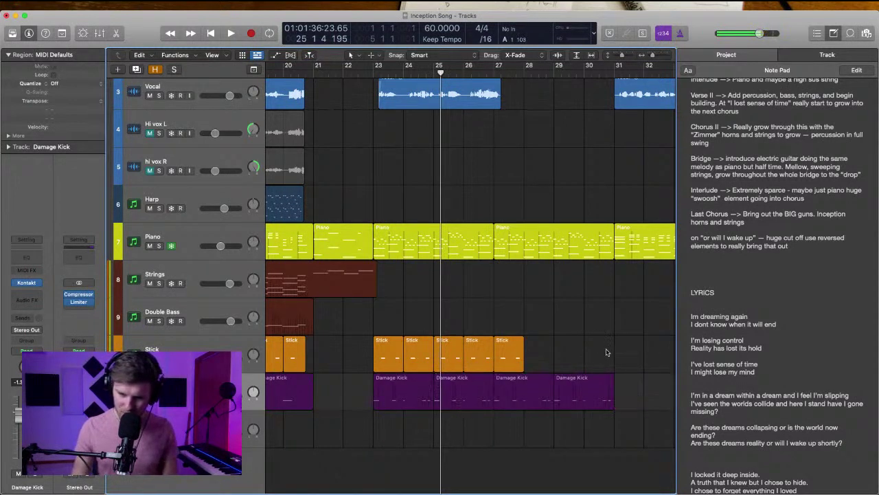
# Repeat the Stick region at bar 27 three times so the pattern continues to bar 31
pyautogui.moveTo(594, 347)
pyautogui.mouseDown()
pyautogui.moveTo(408, 351)
pyautogui.moveTo(588, 345)
pyautogui.mouseUp()
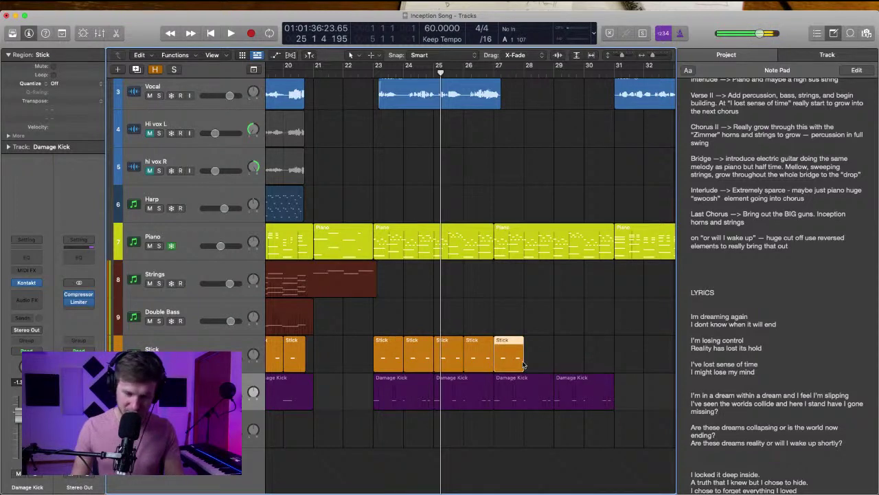
pyautogui.press('super+r')
pyautogui.press('super+r')
pyautogui.press('super+r')
pyautogui.click(511, 303)
# Play the arrangement from bar 23 to bar 27 to check the new percussion
pyautogui.click(373, 74)
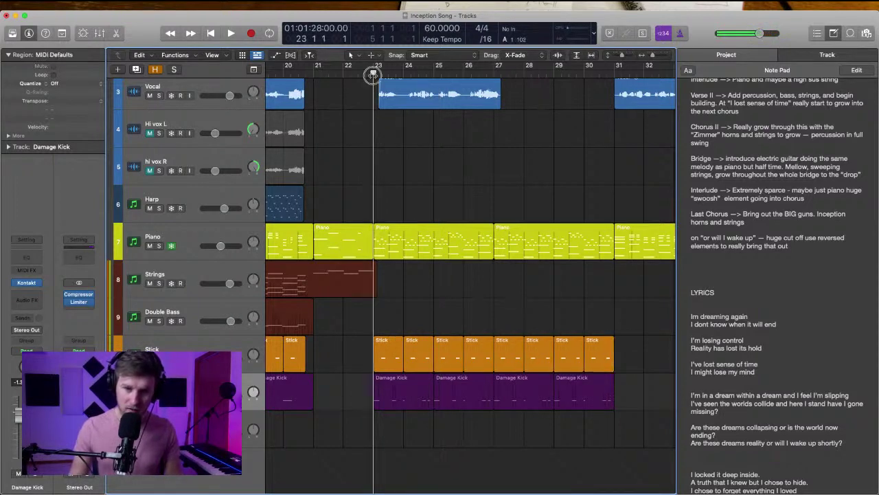
pyautogui.press('space')
pyautogui.scroll(2, 484, 305)
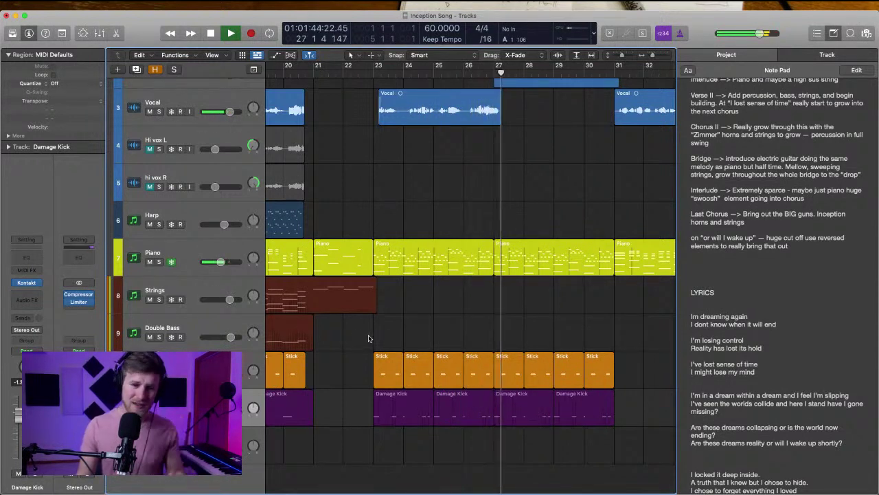
pyautogui.press('space')
# Cut the Strings region at bar 23, splitting the notes that cross that point, and remove the leftover piece
pyautogui.scroll(1, 369, 338)
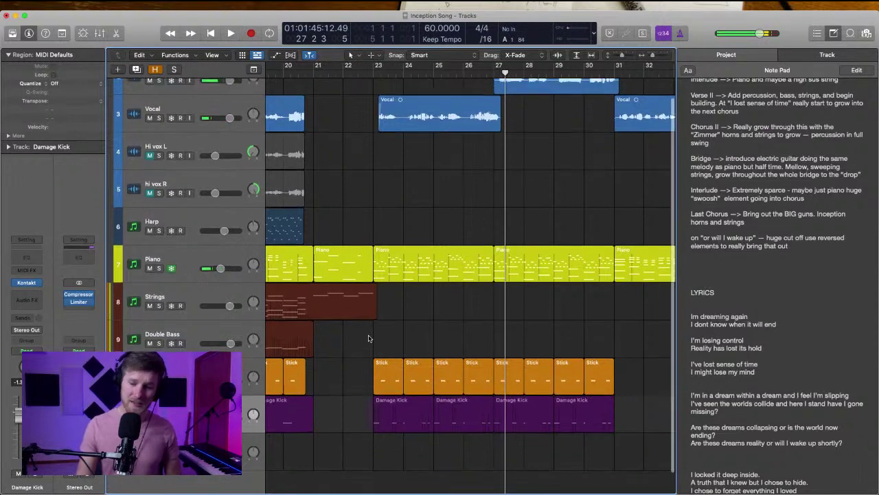
pyautogui.scroll(2, 369, 338)
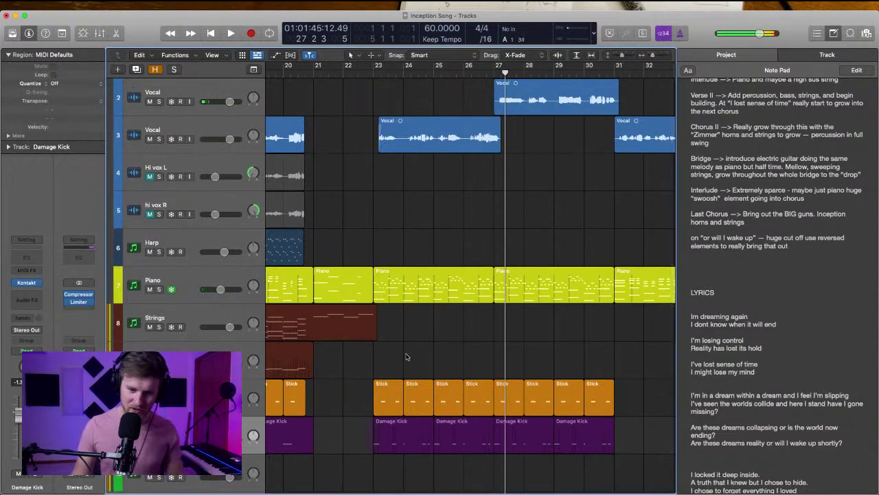
pyautogui.click(219, 347)
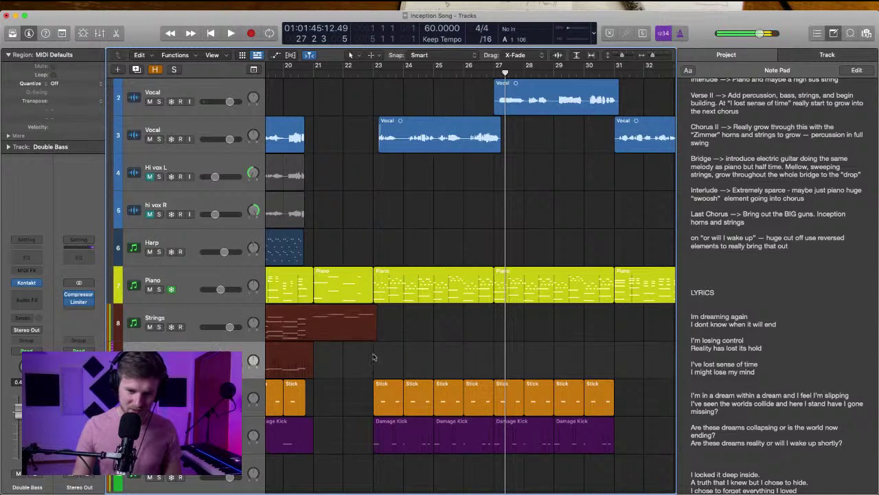
pyautogui.keyDown('super'); pyautogui.doubleClick(374, 336); pyautogui.keyUp('super')
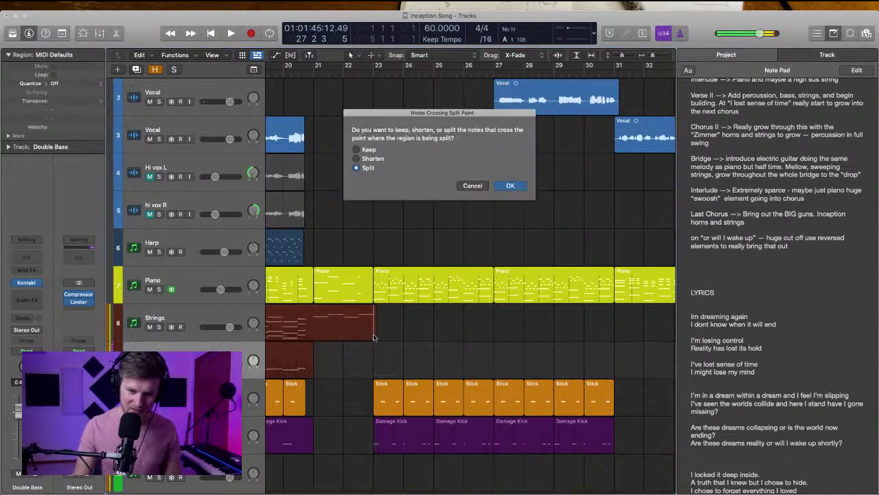
pyautogui.press('Return')
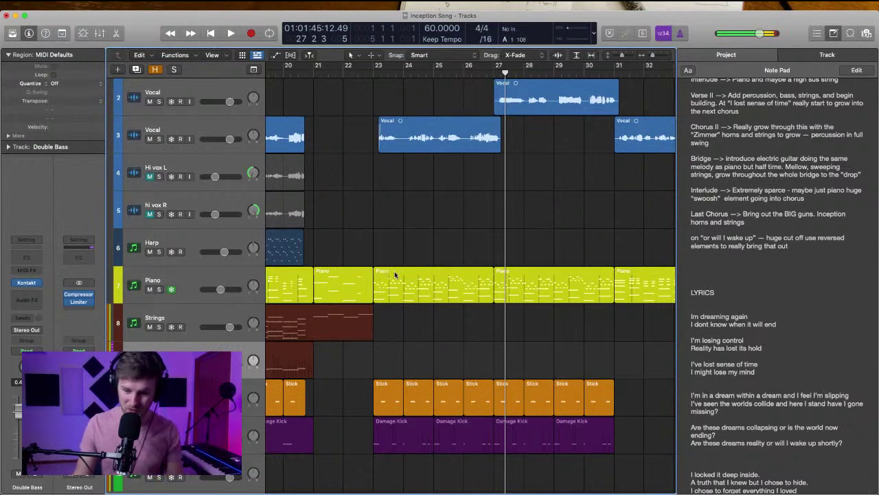
# Look over the arrangement between bars 19 and 36 and briefly play it from bar 23
pyautogui.hscroll(-2, 431, 347)
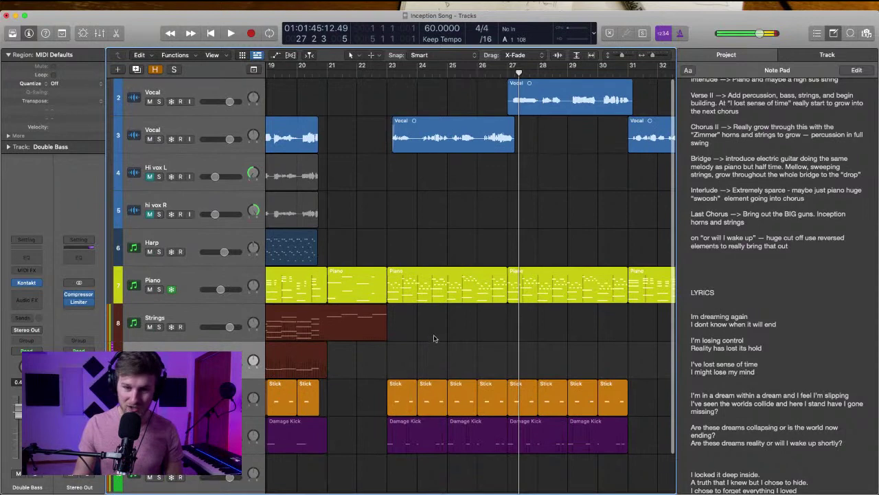
pyautogui.hscroll(5, 430, 166)
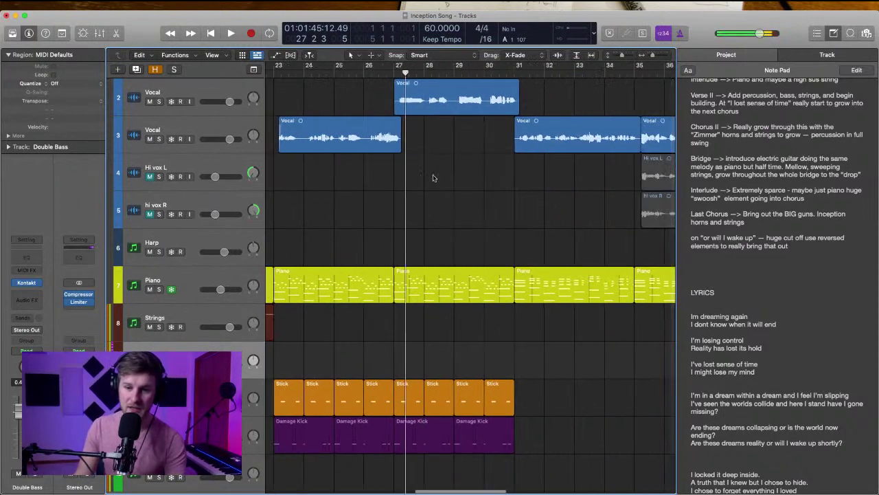
pyautogui.hscroll(-2, 357, 172)
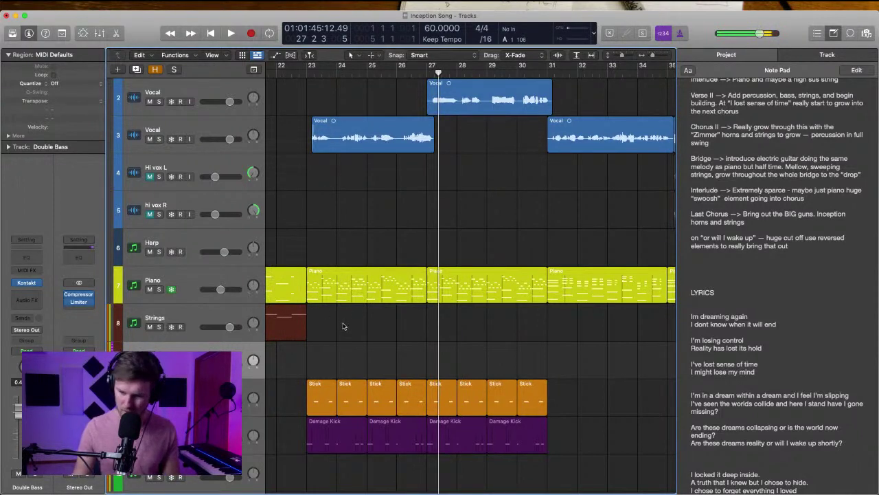
pyautogui.scroll(-1, 343, 325)
pyautogui.scroll(-1, 341, 326)
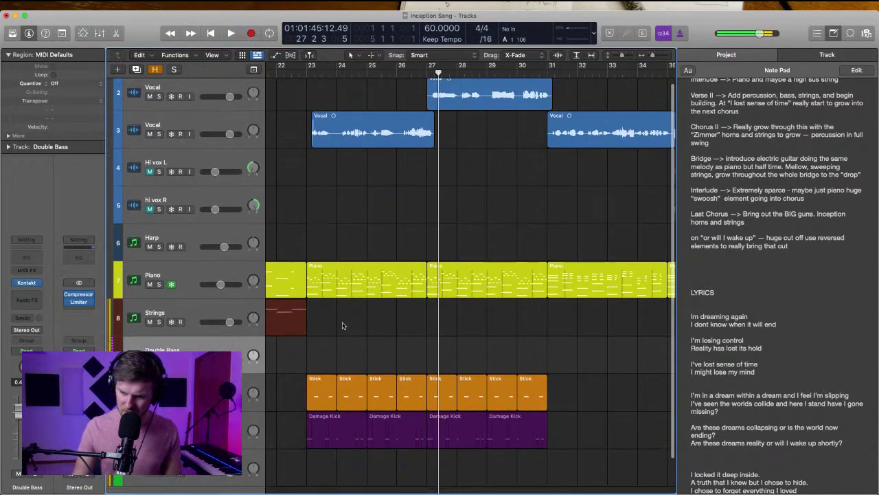
pyautogui.hscroll(-2, 343, 325)
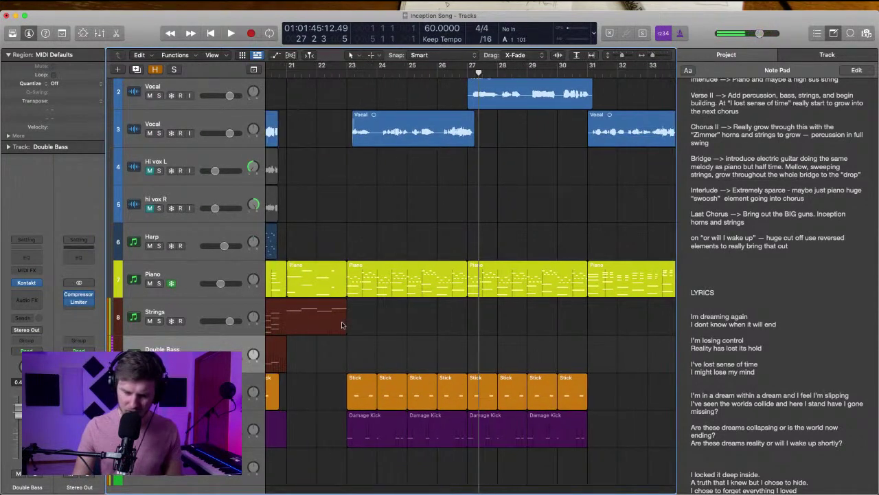
pyautogui.click(347, 93)
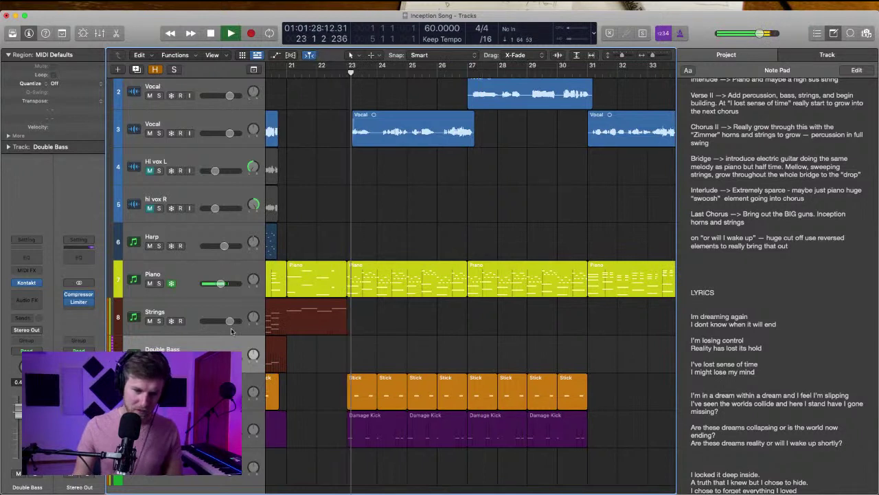
pyautogui.press('space')
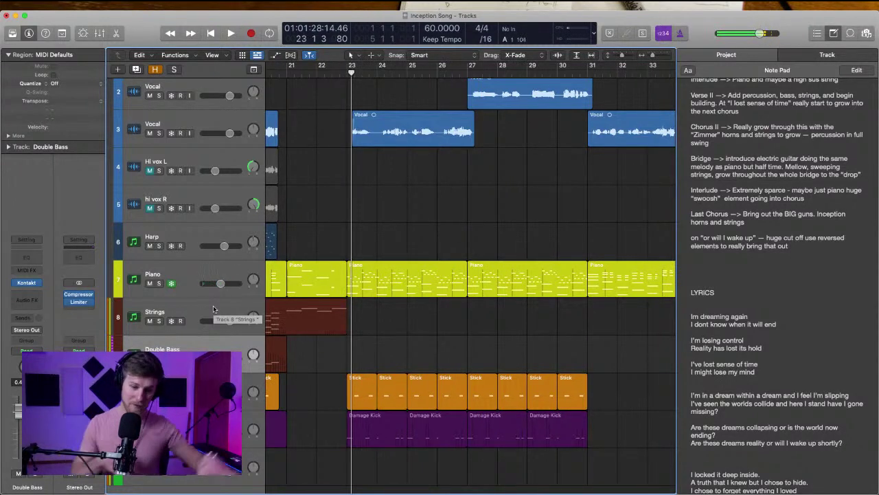
# Switch the Strings track's String Ensemble instrument in Kontakt to the Staccato articulation and close its window
pyautogui.click(213, 309)
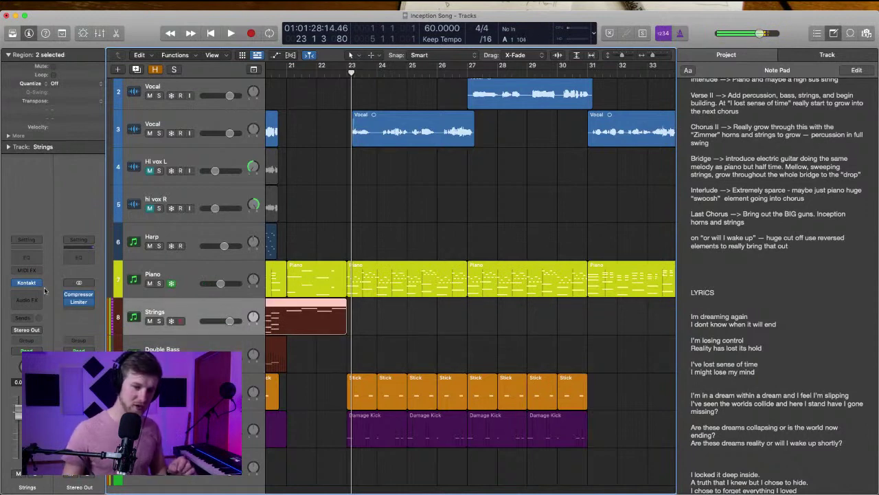
pyautogui.press('v')
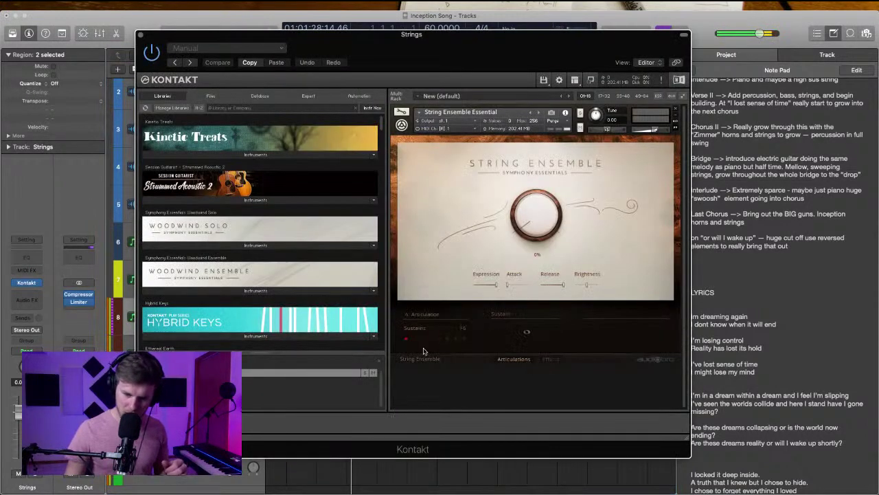
pyautogui.click(434, 315)
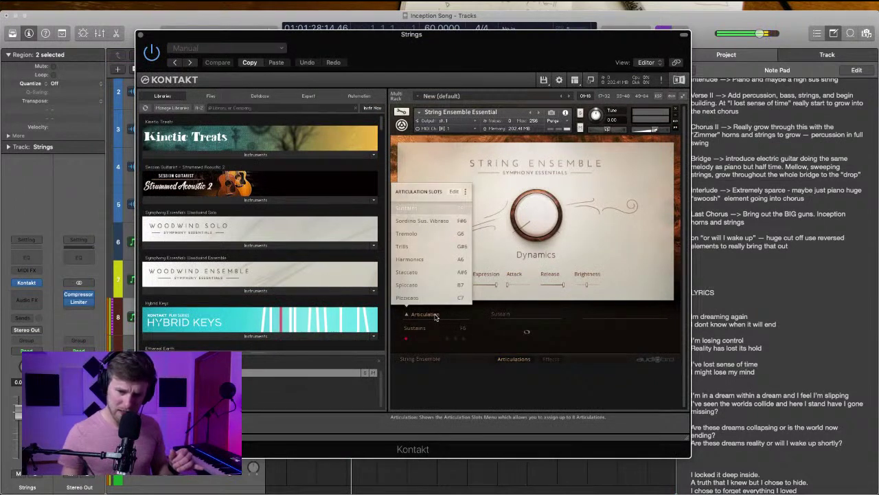
pyautogui.click(435, 317)
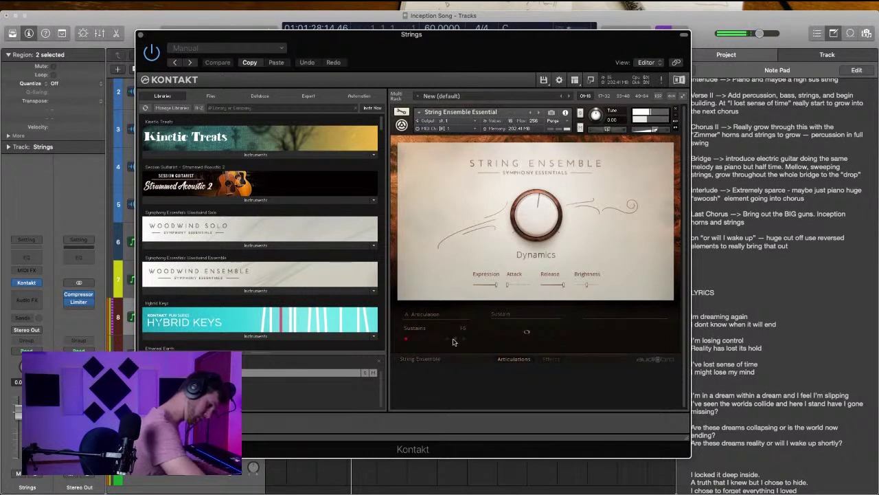
pyautogui.click(454, 342)
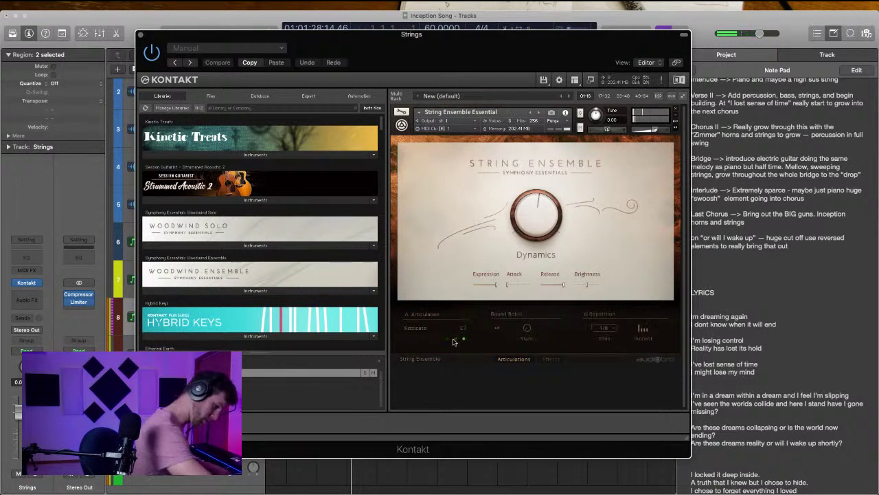
pyautogui.click(453, 341)
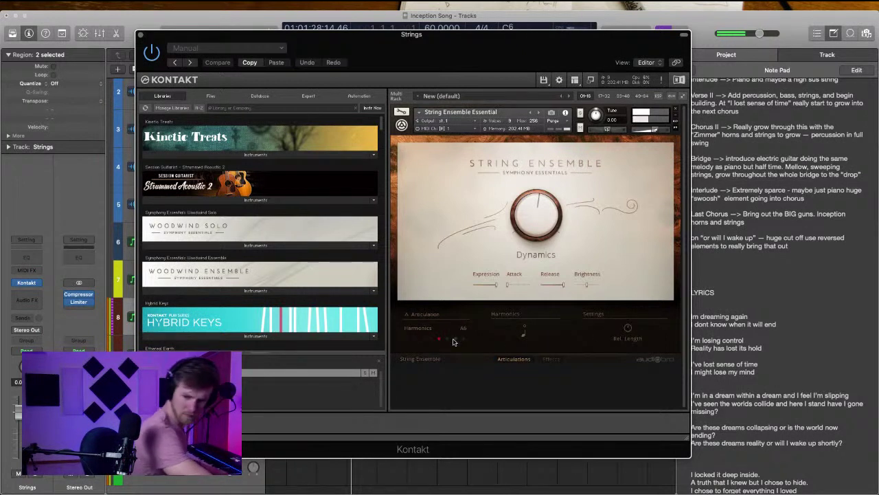
pyautogui.click(453, 341)
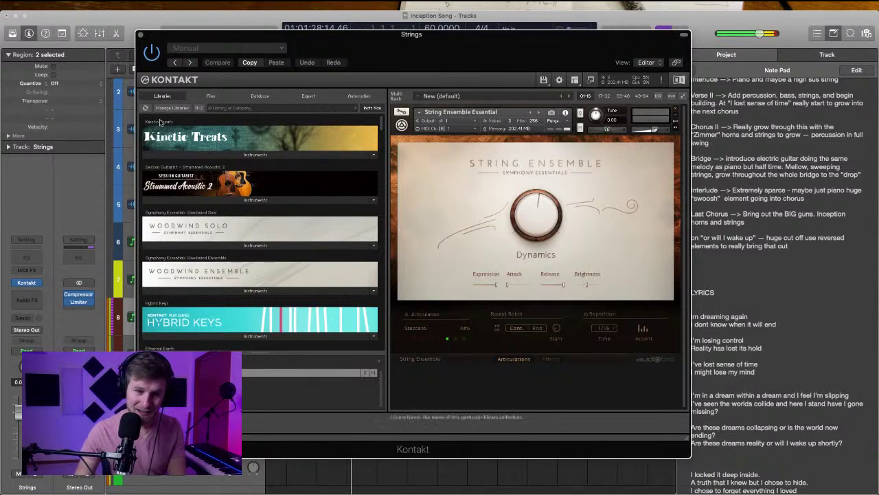
pyautogui.moveTo(294, 42); pyautogui.dragTo(308, 100)
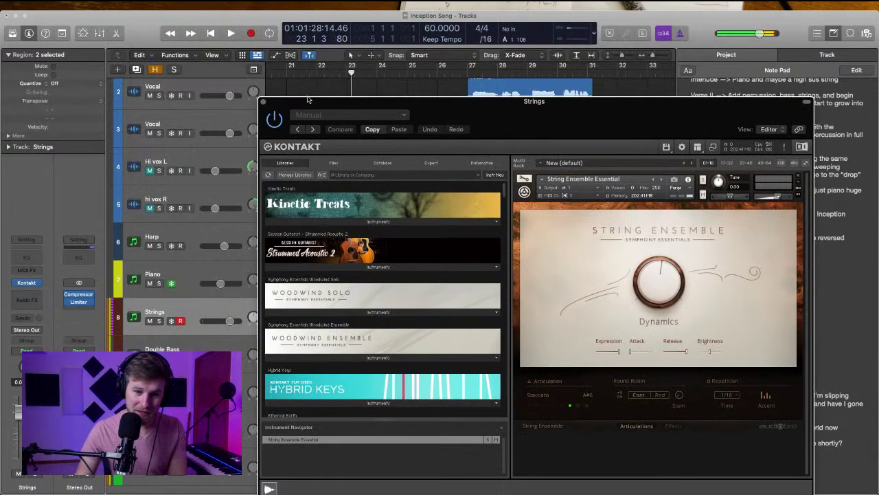
pyautogui.click(264, 103)
pyautogui.hscroll(-2, 413, 217)
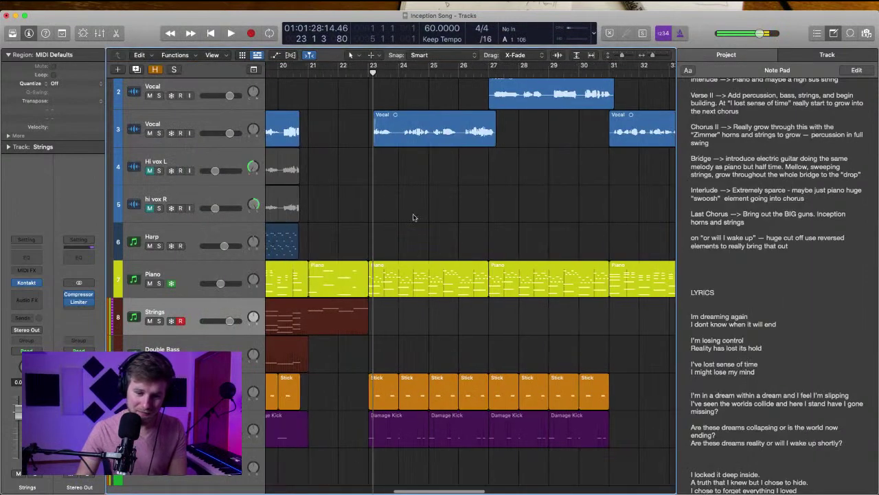
pyautogui.click(398, 70)
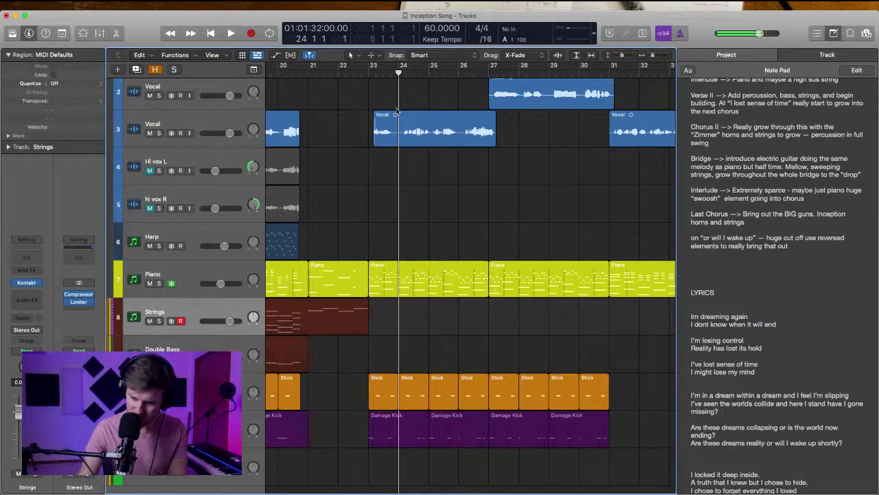
pyautogui.press('r')
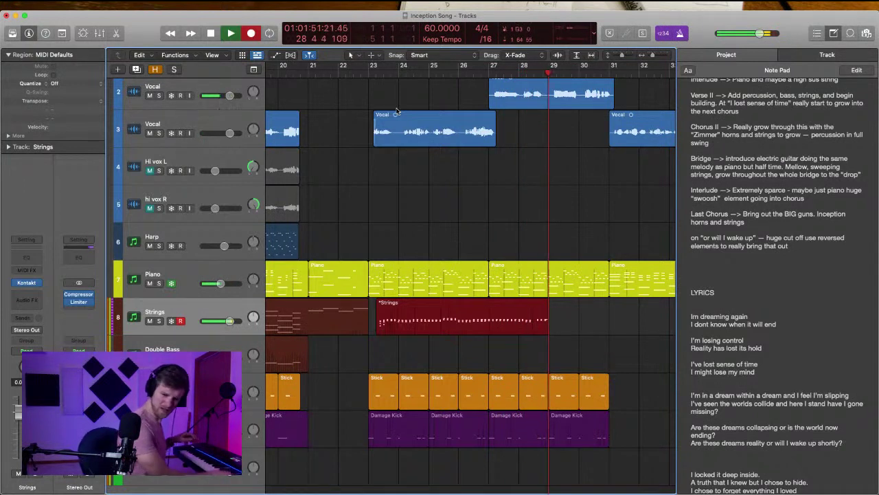
pyautogui.press('space')
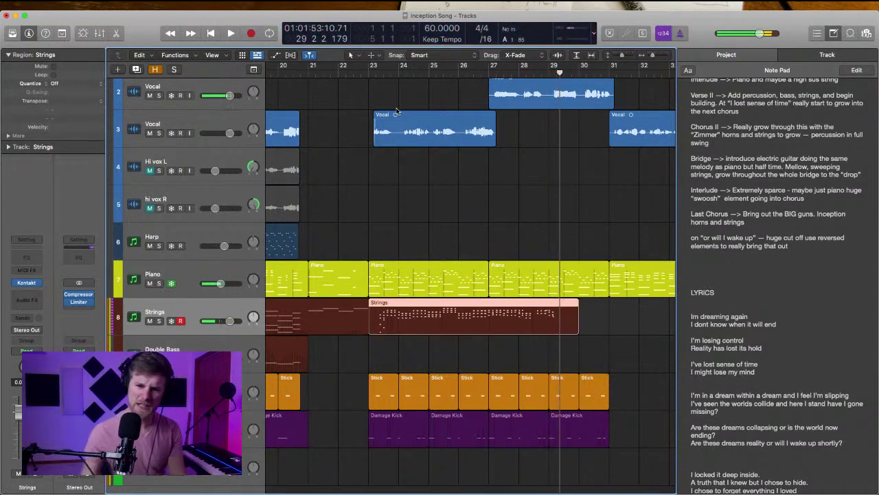
pyautogui.click(369, 74)
pyautogui.press('Delete')
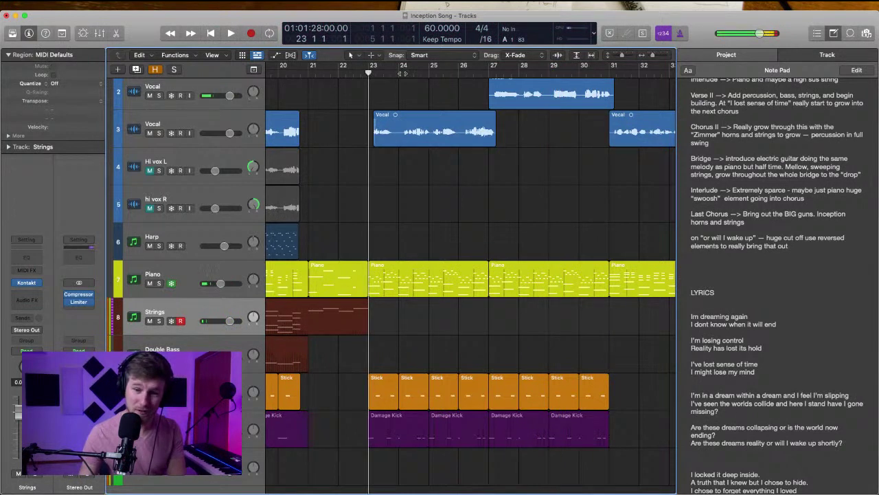
# Record a staccato chord part on the Strings track from bar 23 up to bar 27
pyautogui.press('r')
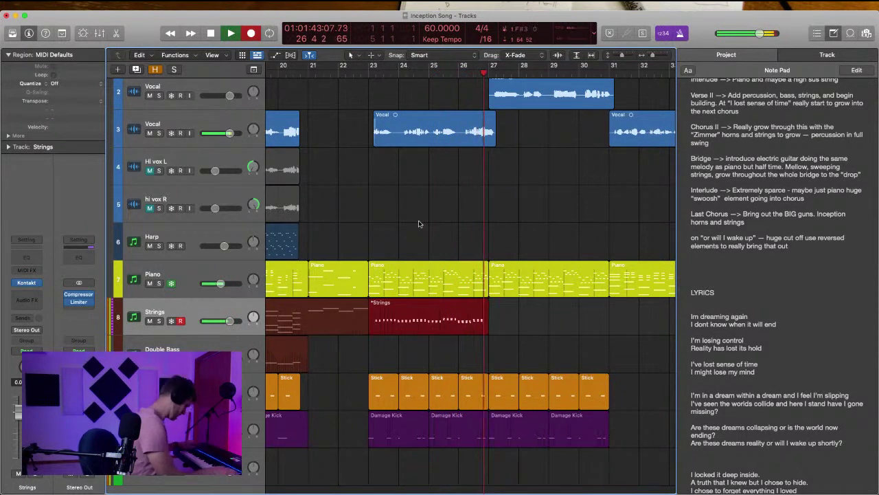
pyautogui.press('space')
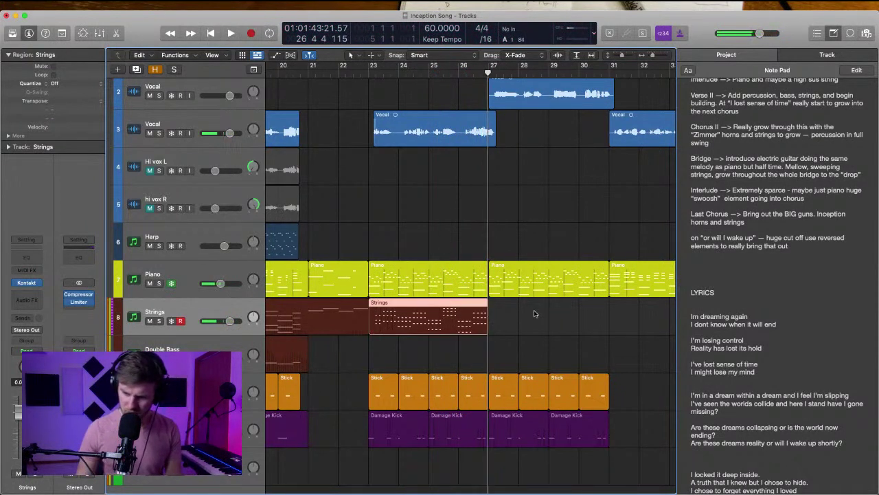
pyautogui.click(529, 320)
# Open the new Strings region in the Piano Roll, copy its first two three-note chords to bar 23 and play the start
pyautogui.doubleClick(436, 313)
pyautogui.press('super+a')
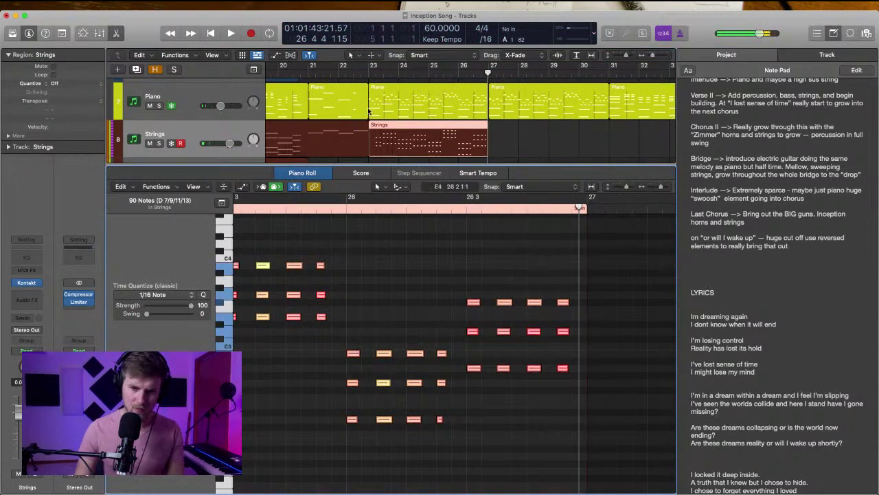
pyautogui.click(369, 74)
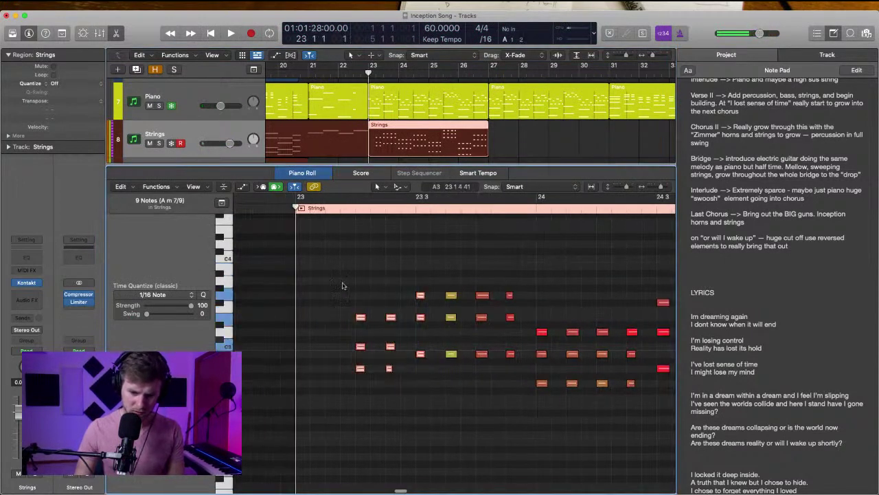
pyautogui.moveTo(321, 288); pyautogui.dragTo(402, 403)
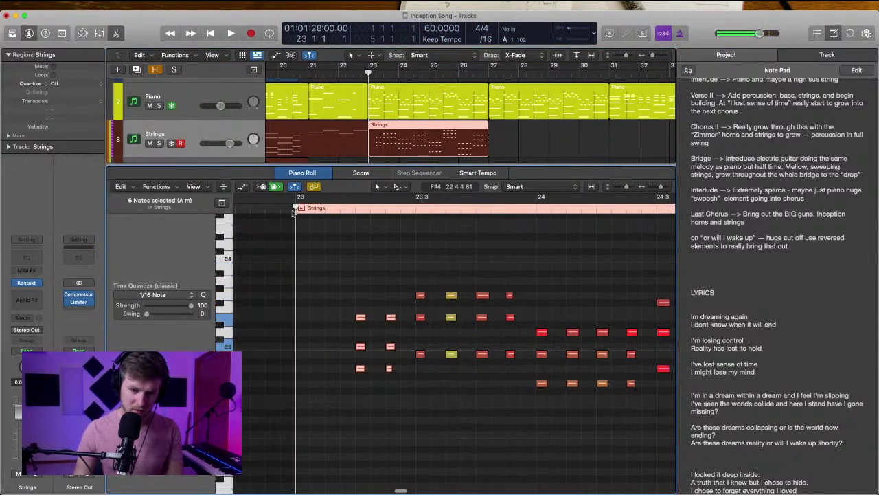
pyautogui.press('super+v')
pyautogui.press('space')
pyautogui.click(300, 211)
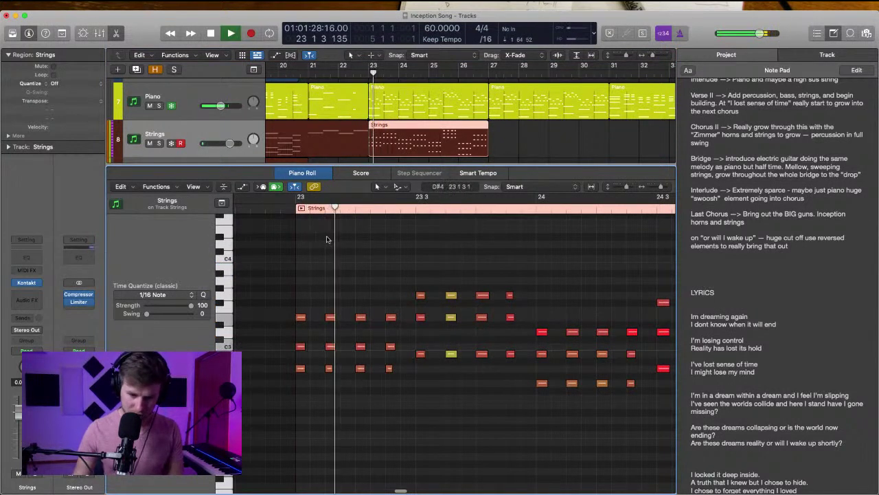
# Show the Strings region's controller curve in the Piano Roll, flatten its start at 107 from bar 23, and play the result
pyautogui.click(241, 186)
pyautogui.press('space')
pyautogui.click(213, 479)
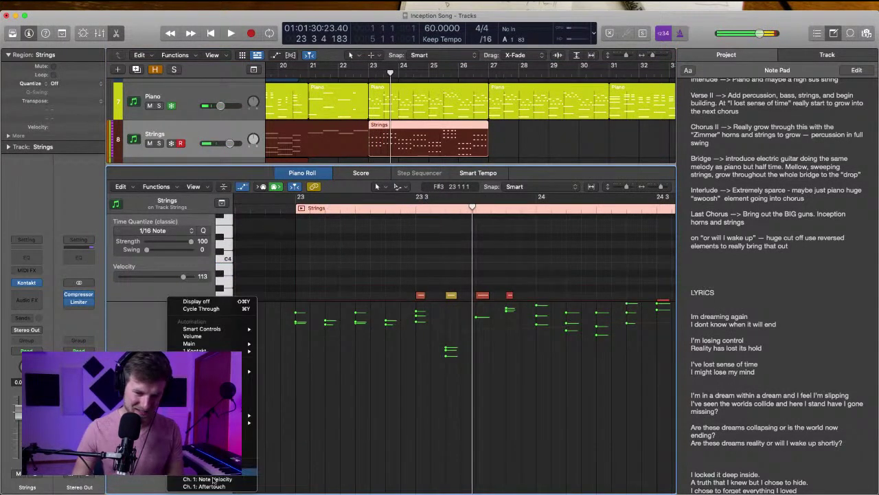
pyautogui.click(215, 478)
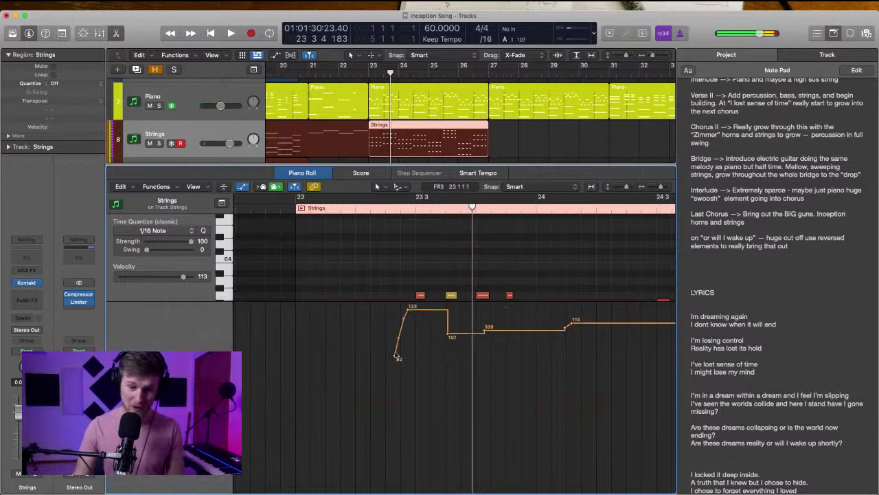
pyautogui.moveTo(445, 335); pyautogui.dragTo(283, 335)
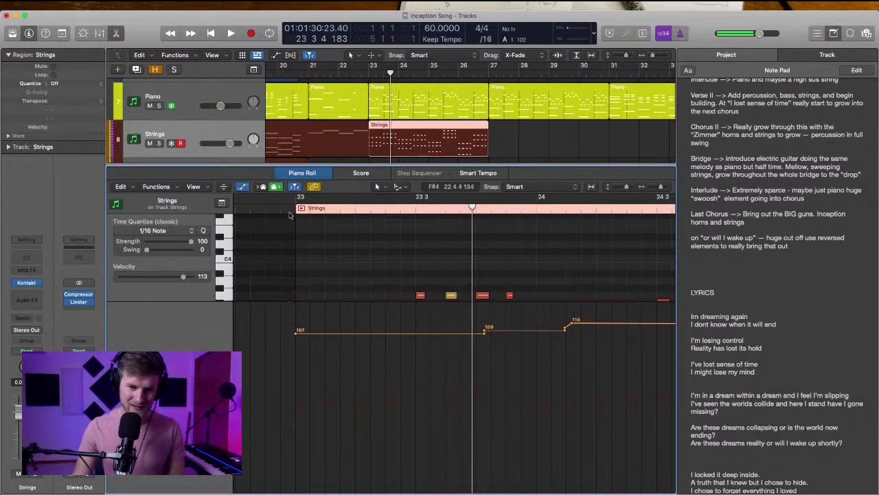
pyautogui.press('space')
pyautogui.press('space')
pyautogui.scroll(-5, 336, 249)
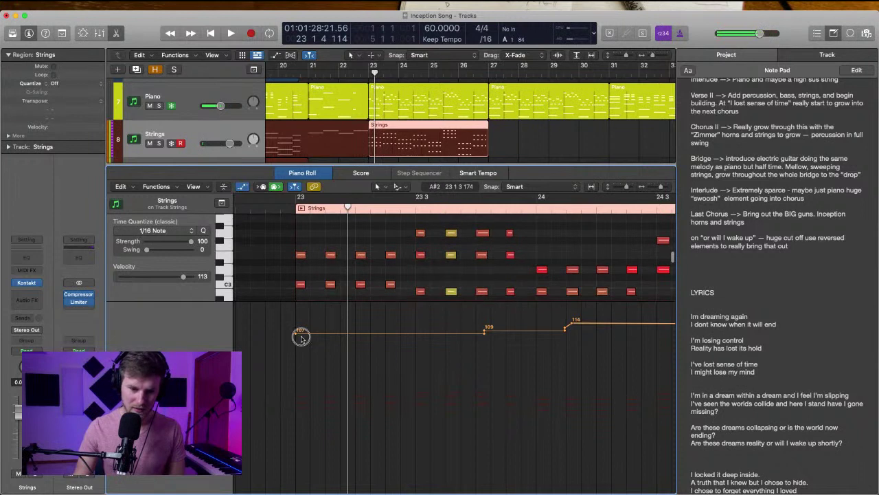
# Play the Strings region from bar 23 and lower its controller curve point in bar 26 to 114
pyautogui.press('space')
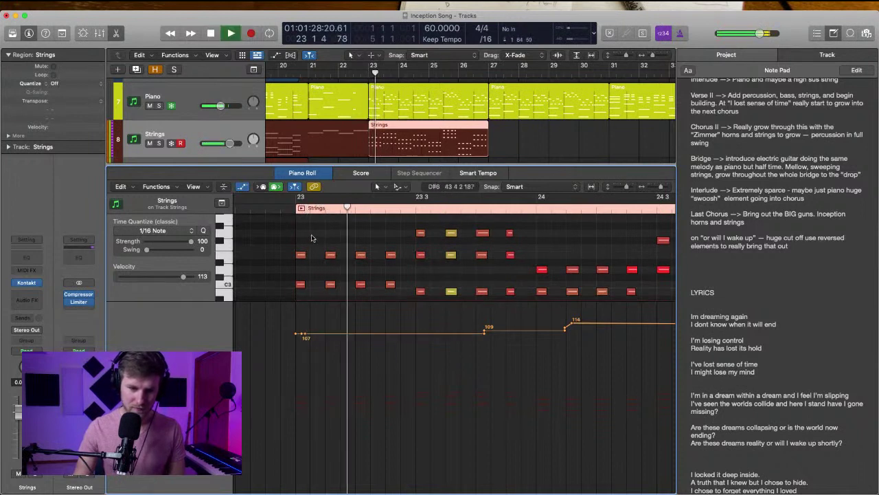
pyautogui.press('super+a')
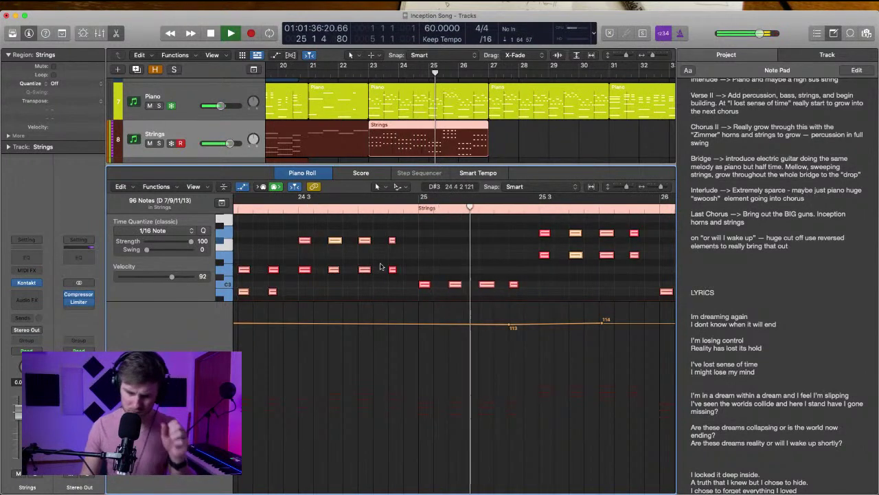
pyautogui.click(444, 263)
pyautogui.hscroll(3, 444, 263)
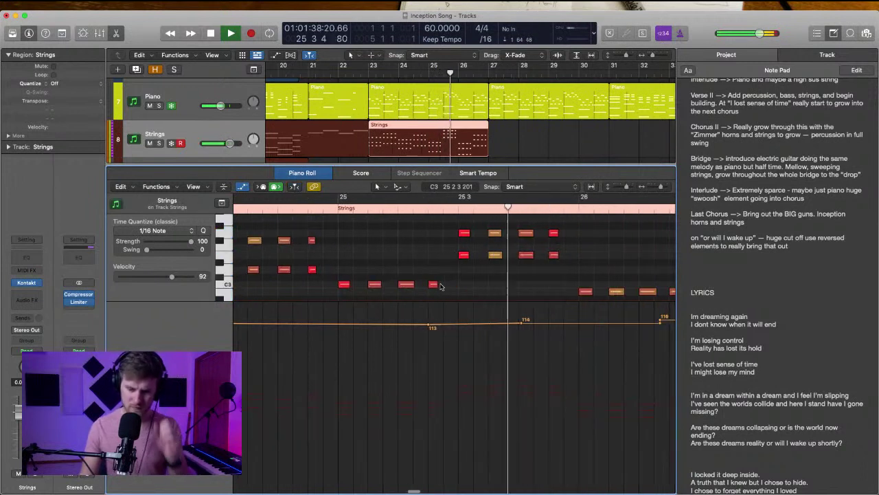
pyautogui.hscroll(3, 442, 287)
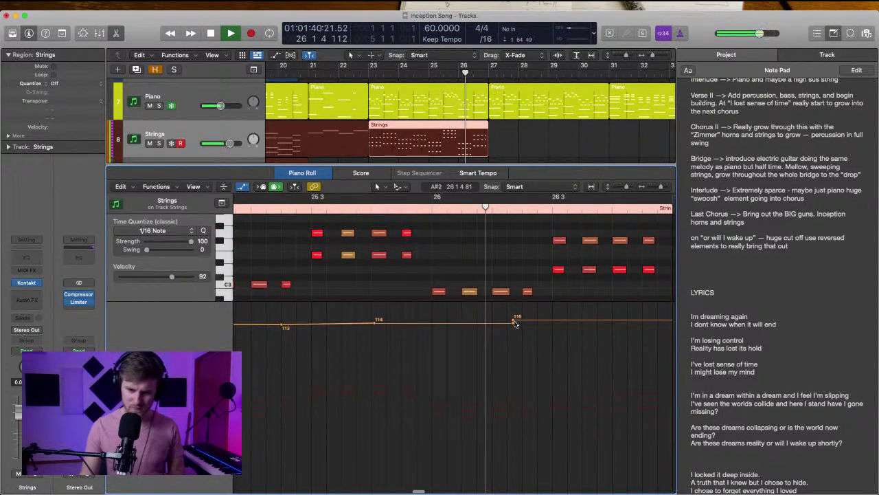
pyautogui.moveTo(514, 319); pyautogui.dragTo(514, 324)
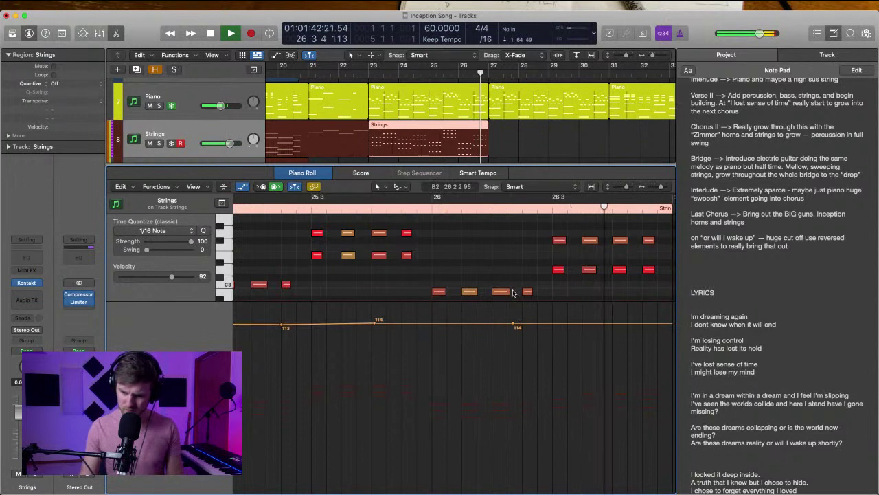
pyautogui.press('space')
# Repeat the staccato Strings region so a copy starts at bar 27, and close the Piano Roll
pyautogui.click(479, 146)
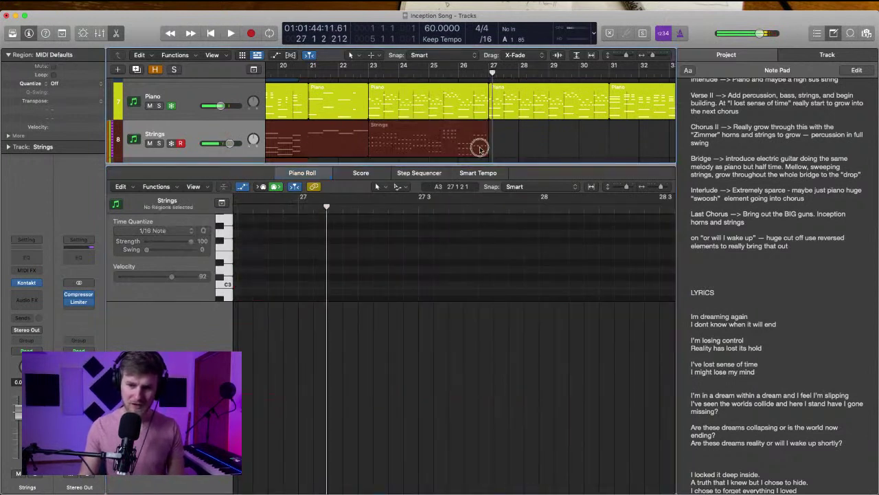
pyautogui.press('super+r')
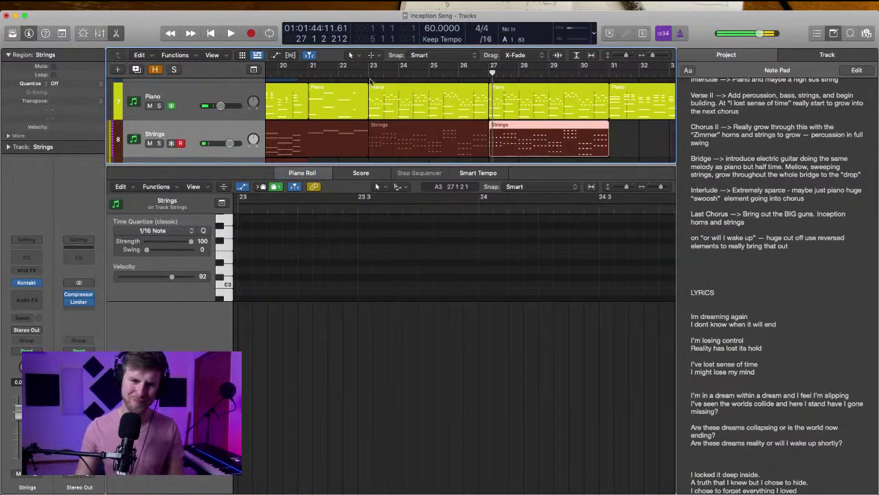
pyautogui.click(116, 35)
pyautogui.click(349, 322)
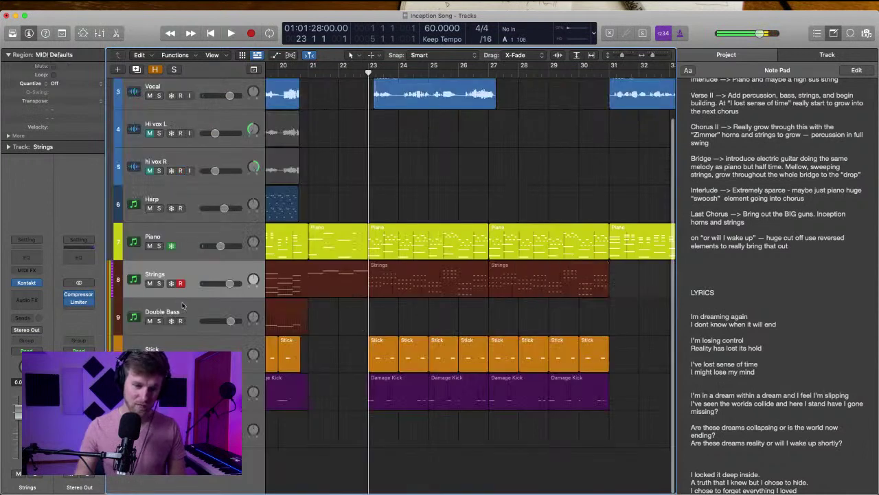
# Record a part on the Double Bass track from bar 23 up to bar 27
pyautogui.click(183, 310)
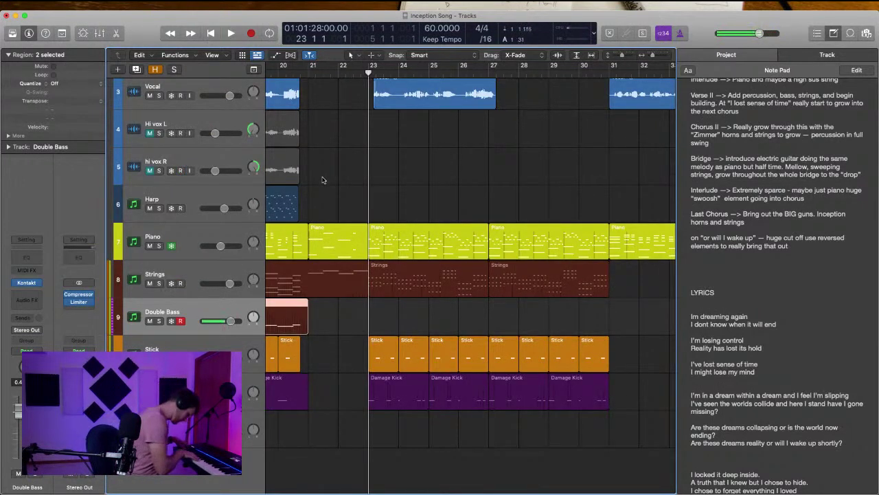
pyautogui.press('space')
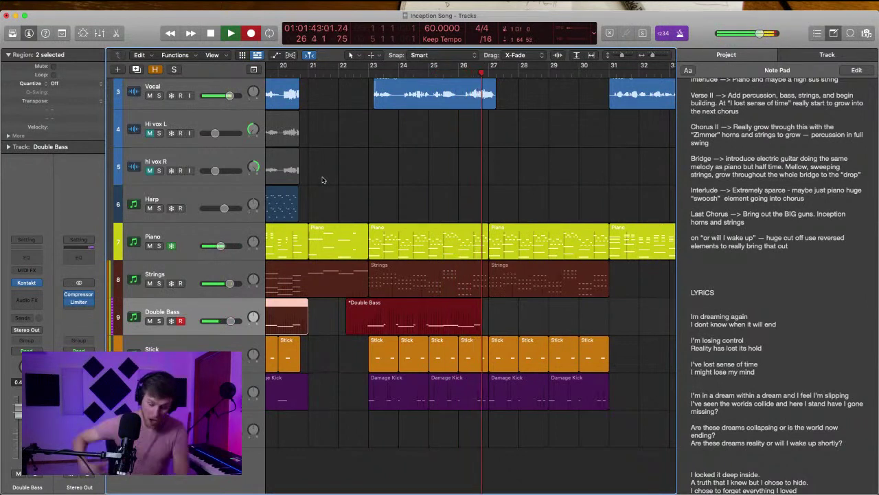
pyautogui.press('space')
pyautogui.click(322, 179)
# Create one new software instrument track with Reaktor 6 as its instrument
pyautogui.press('alt+super+n')
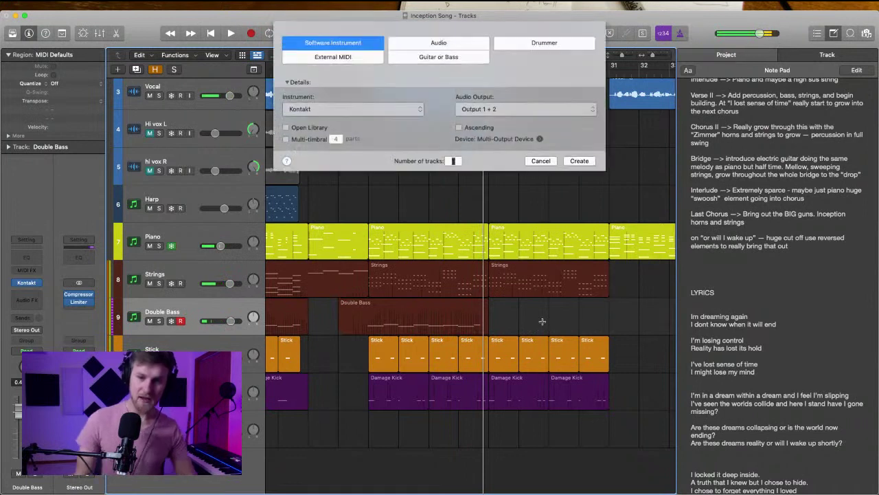
pyautogui.click(364, 110)
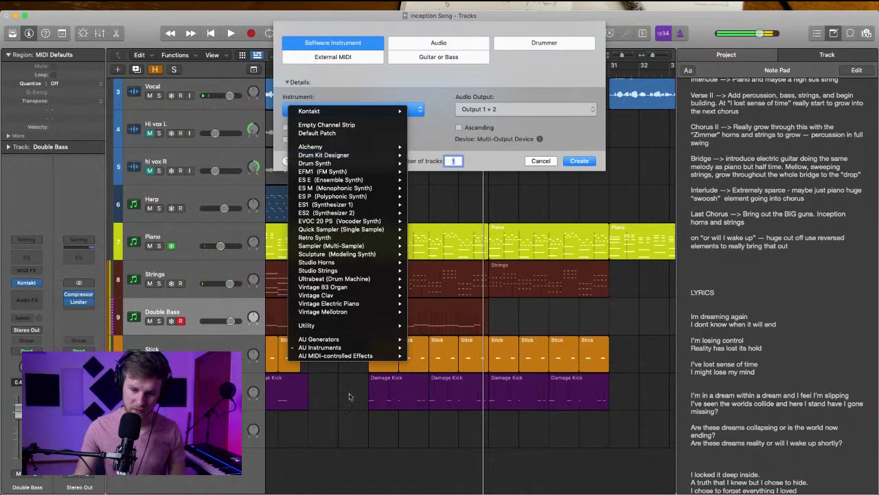
pyautogui.moveTo(345, 348)
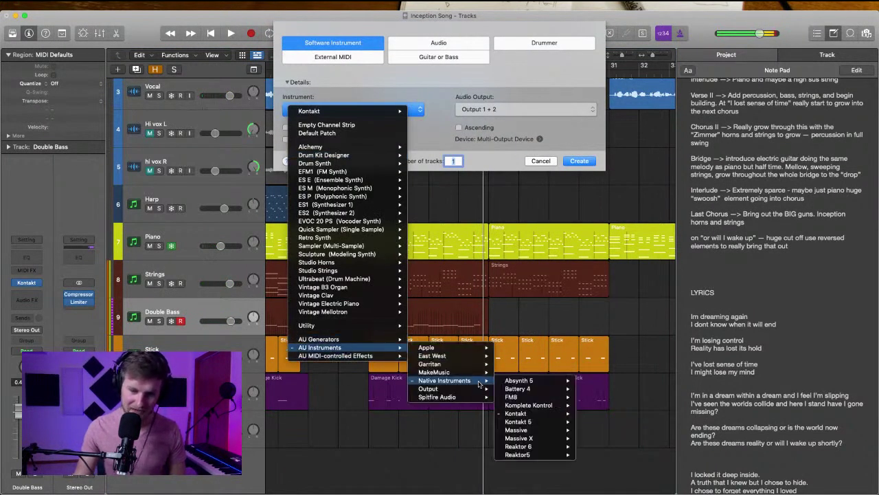
pyautogui.moveTo(474, 388)
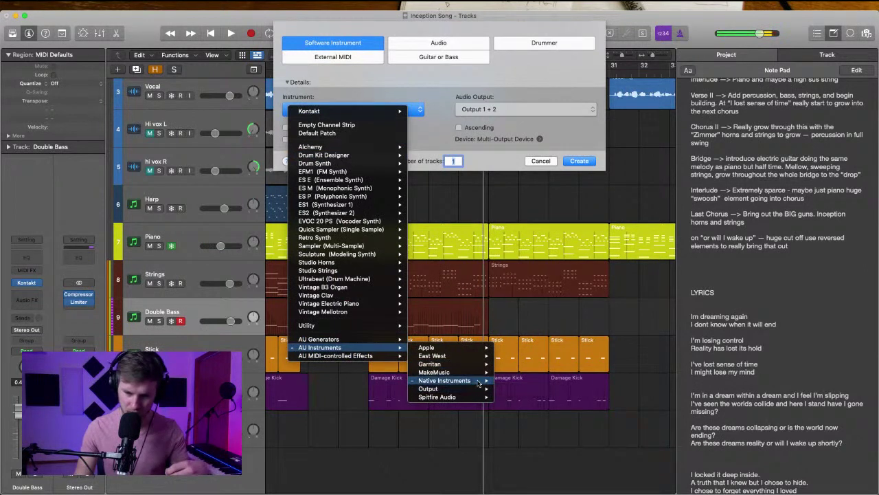
pyautogui.moveTo(515, 415)
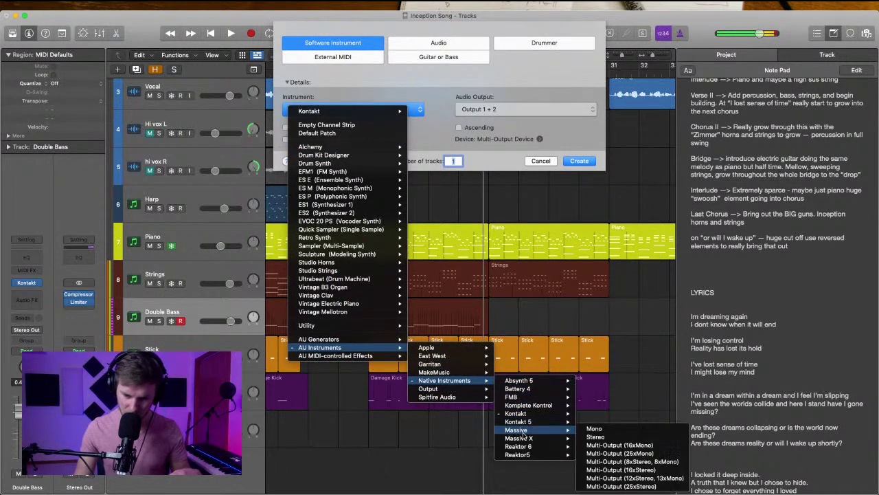
pyautogui.moveTo(546, 446)
pyautogui.click(606, 453)
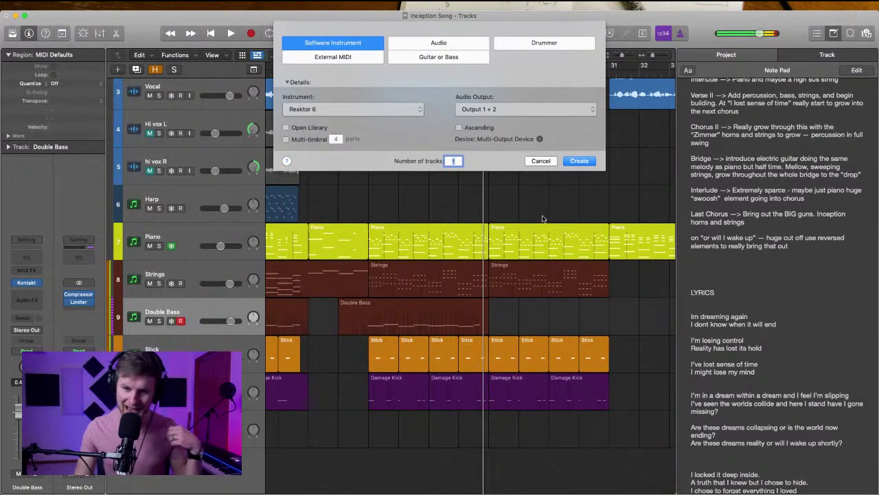
pyautogui.click(573, 161)
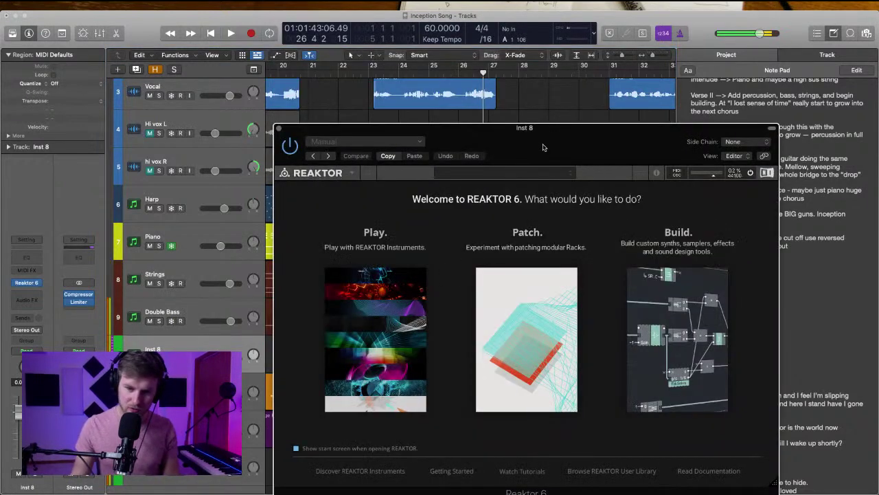
# Load Monark's Defined patch in Reaktor 6 and adjust its filter cutoff and the waveforms of oscillators 2 and 3
pyautogui.moveTo(542, 147); pyautogui.dragTo(453, 42)
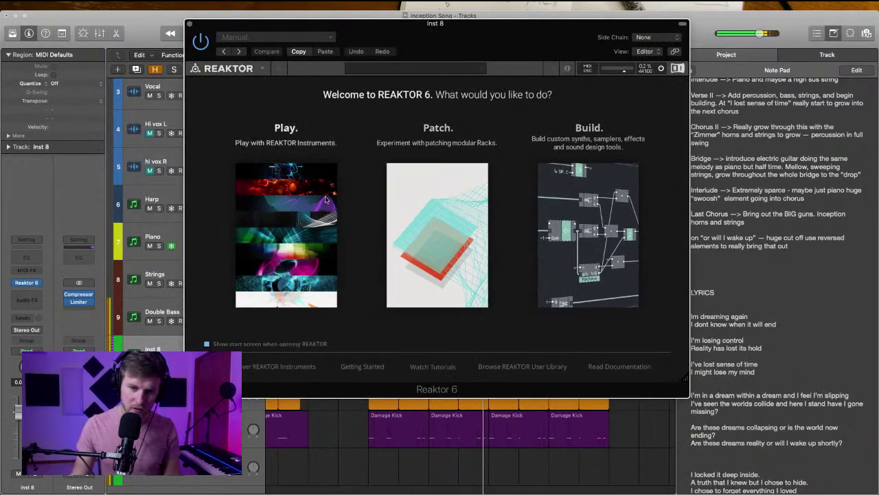
pyautogui.click(331, 211)
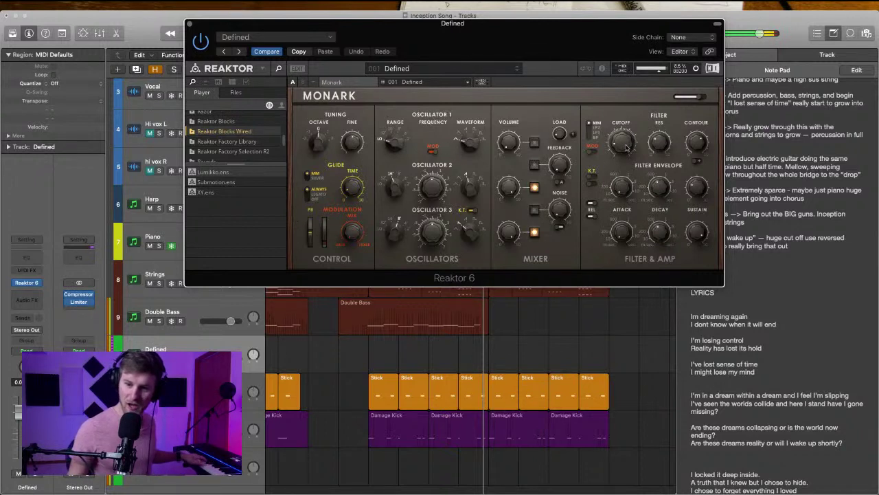
pyautogui.moveTo(623, 145); pyautogui.dragTo(625, 158)
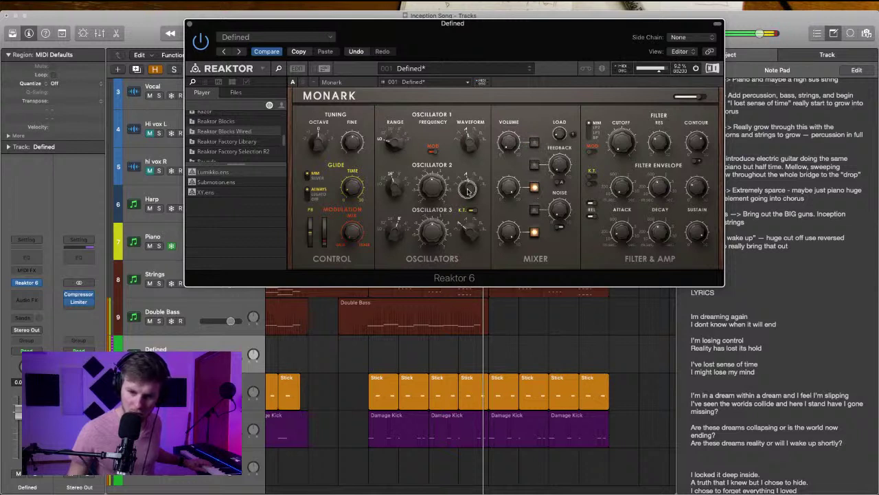
pyautogui.moveTo(468, 191); pyautogui.dragTo(467, 198)
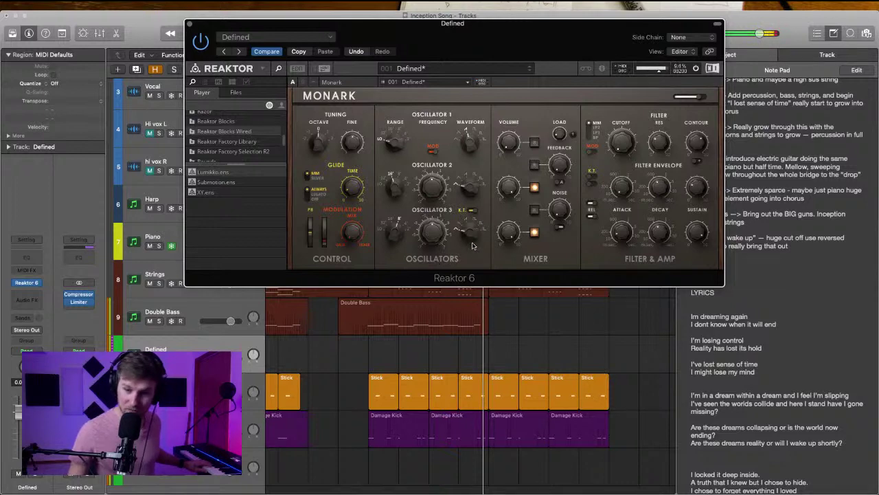
pyautogui.moveTo(350, 27); pyautogui.dragTo(485, 120)
pyautogui.click(324, 116)
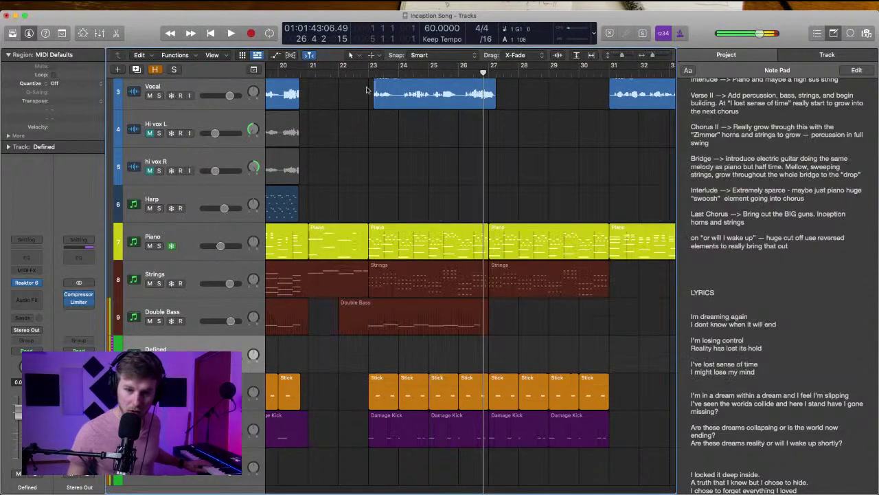
# Record a synth bass take on the Defined track from bar 23 and delete the recorded region
pyautogui.click(372, 74)
pyautogui.press('space')
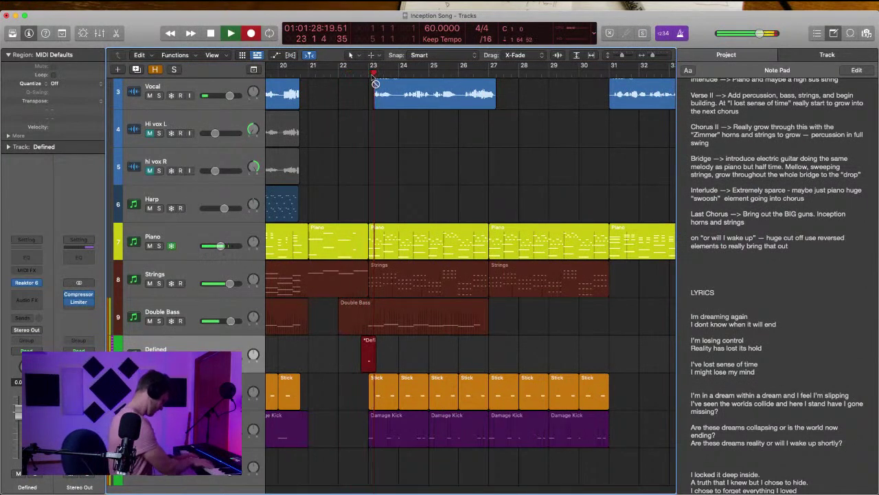
pyautogui.press('r')
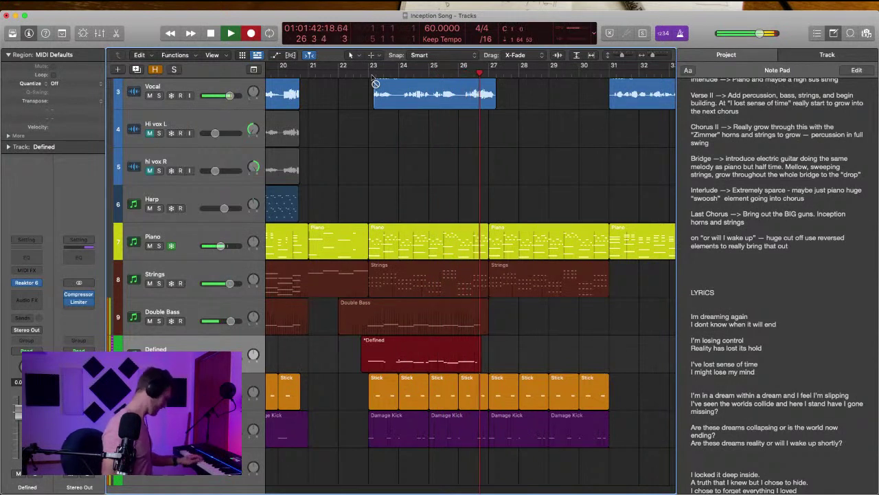
pyautogui.press('space')
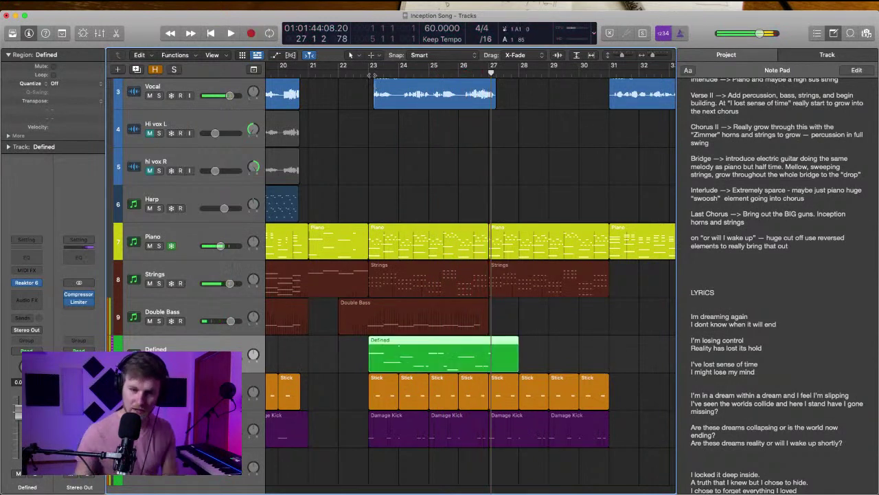
pyautogui.click(537, 356)
pyautogui.click(490, 356)
pyautogui.press('Delete')
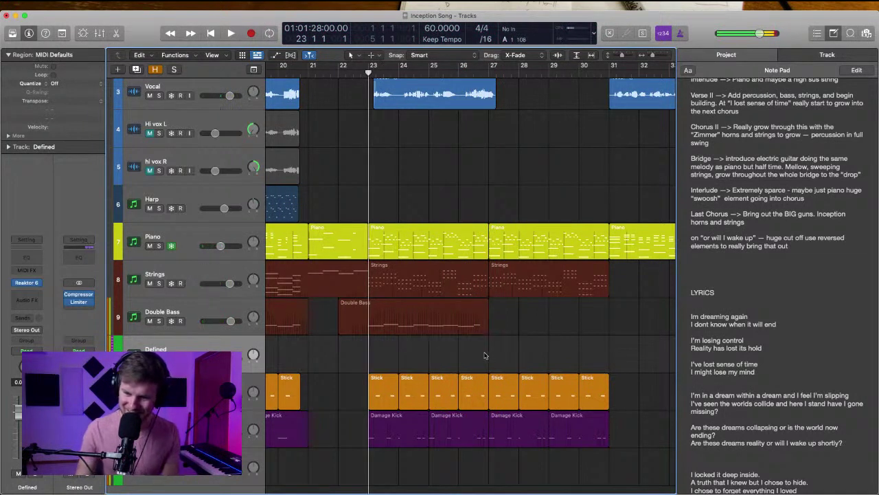
# Record a new synth bass take on the Defined track from bar 23 up to bar 27
pyautogui.scroll(3, 485, 355)
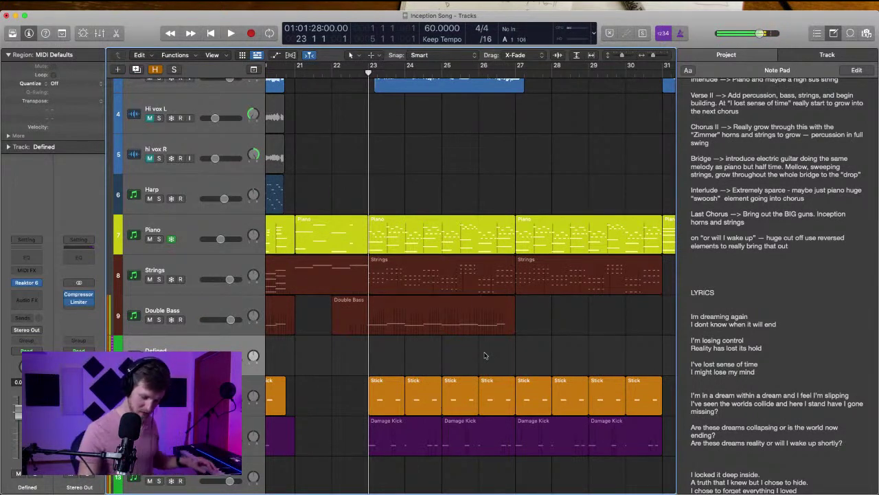
pyautogui.press('r')
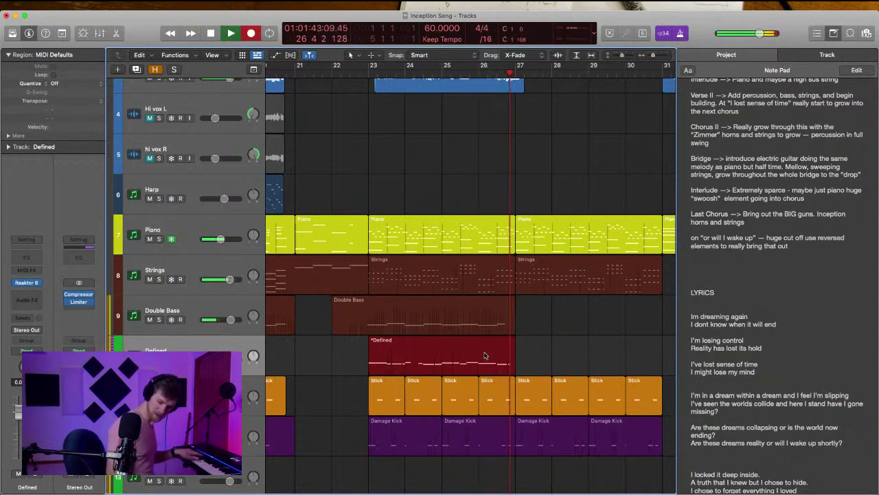
pyautogui.press('space')
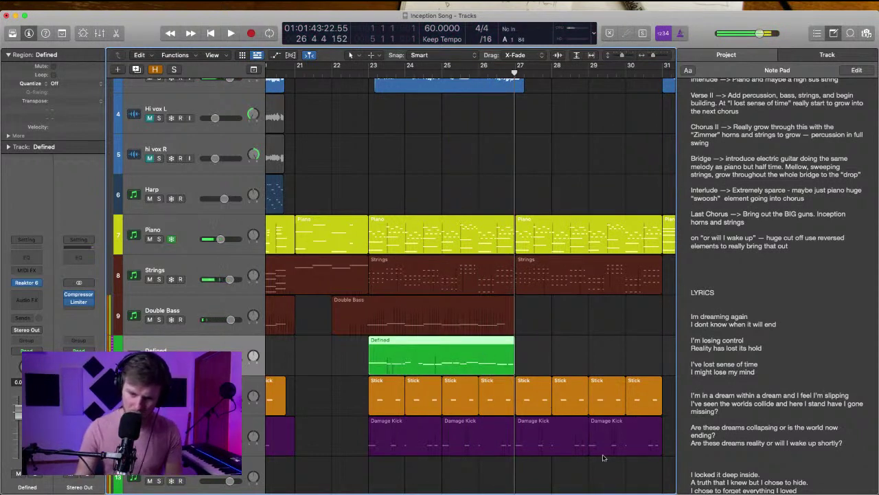
# Open the new Defined region in the Piano Roll, hide its automation area and play from just before bar 23
pyautogui.doubleClick(402, 348)
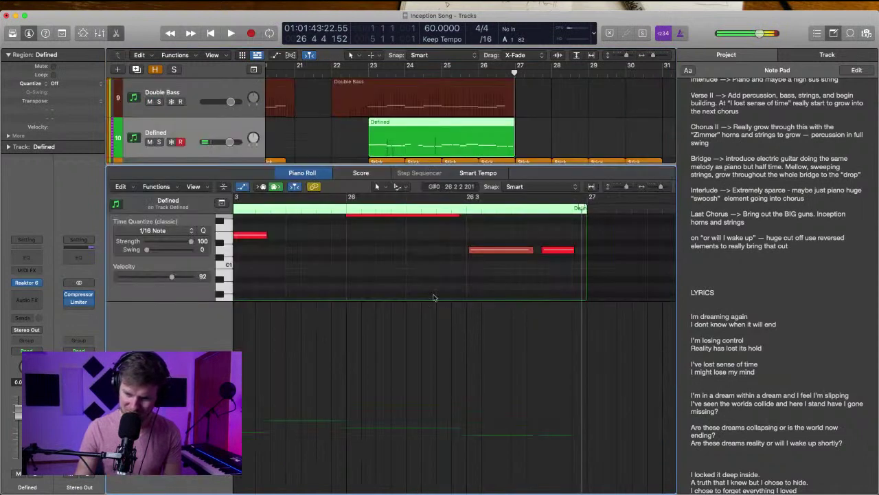
pyautogui.click(241, 189)
pyautogui.press('super+a')
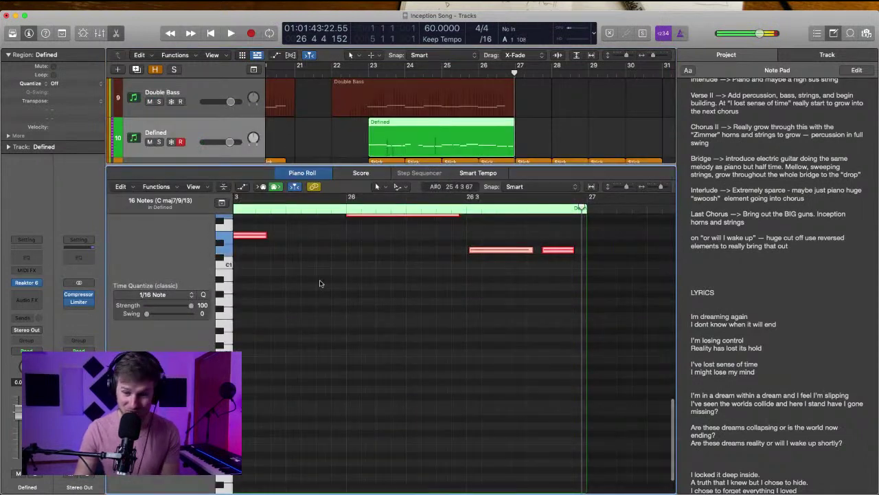
pyautogui.hscroll(-10, 321, 283)
pyautogui.scroll(3, 320, 282)
pyautogui.click(449, 244)
pyautogui.click(361, 206)
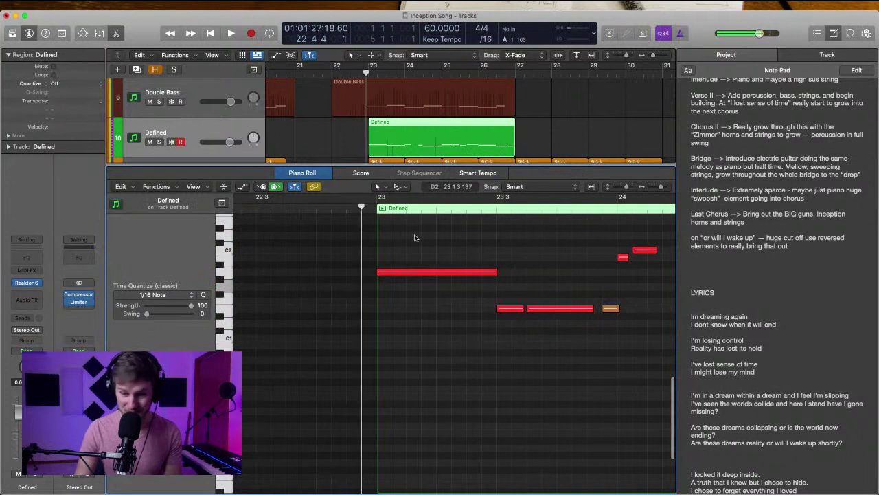
pyautogui.press('space')
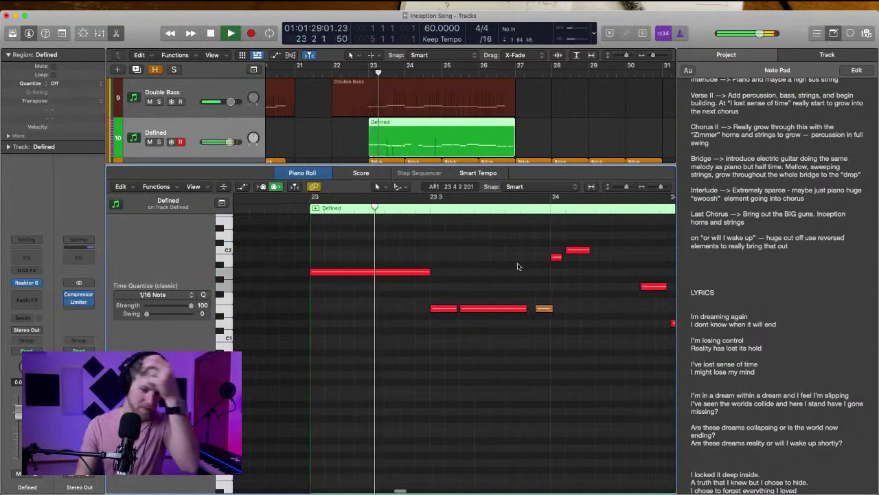
# Merge the repeated E1 notes in the second half of bar 23 into one note lasting until bar 24
pyautogui.click(412, 308)
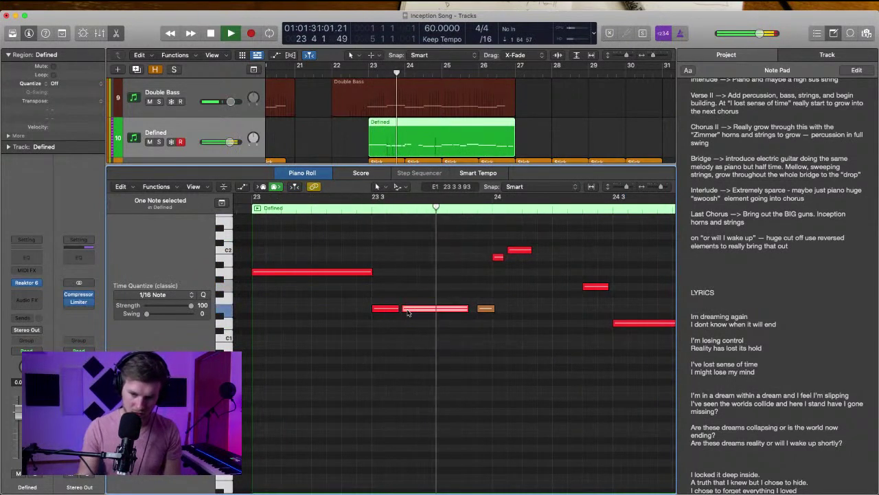
pyautogui.press('Delete')
pyautogui.press('space')
pyautogui.moveTo(397, 307); pyautogui.dragTo(491, 309)
# Delete the stray high notes at bar 24, starting the G1 note on bar 24 and lengthening it to 24 3
pyautogui.moveTo(520, 250); pyautogui.dragTo(598, 266)
pyautogui.press('space')
pyautogui.press('space')
pyautogui.press('space')
pyautogui.press('space')
pyautogui.click(502, 258)
pyautogui.press('BackSpace')
pyautogui.press('BackSpace')
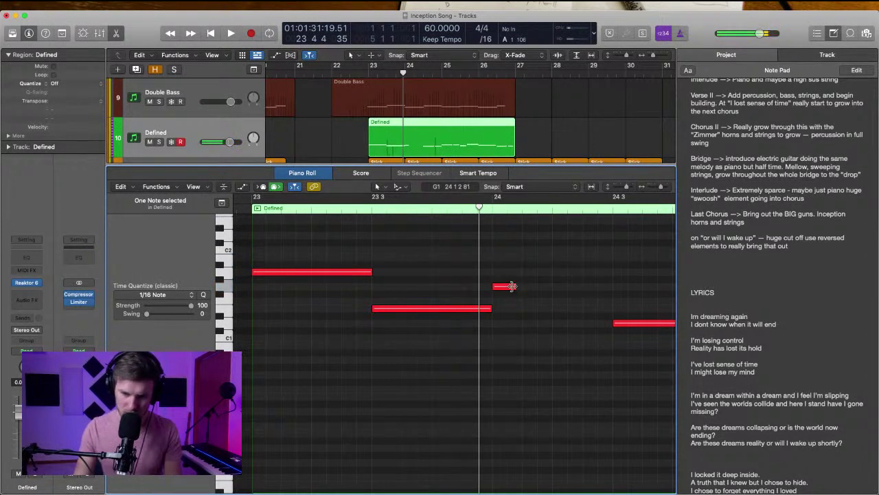
pyautogui.moveTo(514, 286); pyautogui.dragTo(610, 287)
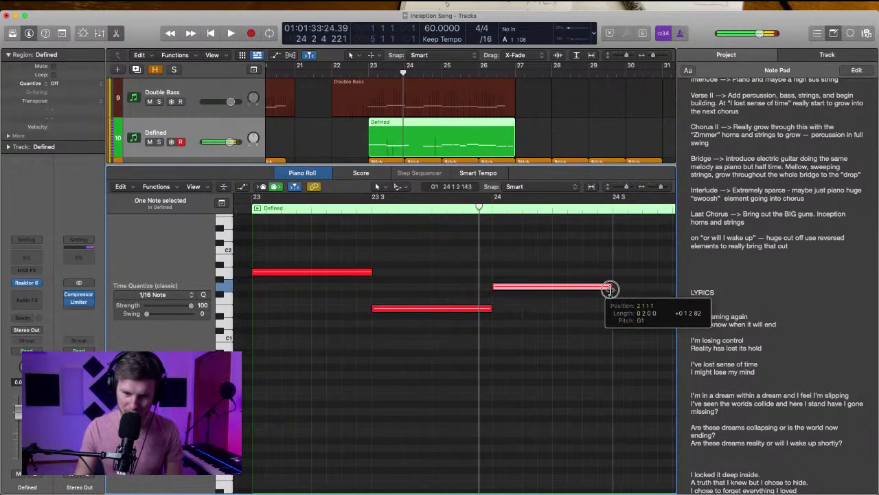
# Remove the stray note after the D1 note in bar 24, holding D1 until bar 25
pyautogui.click(500, 216)
pyautogui.press('space')
pyautogui.moveTo(622, 322)
pyautogui.mouseDown()
pyautogui.moveTo(573, 323)
pyautogui.moveTo(622, 323)
pyautogui.mouseUp()
pyautogui.hscroll(1, 624, 324)
pyautogui.click(571, 273)
pyautogui.press('BackSpace')
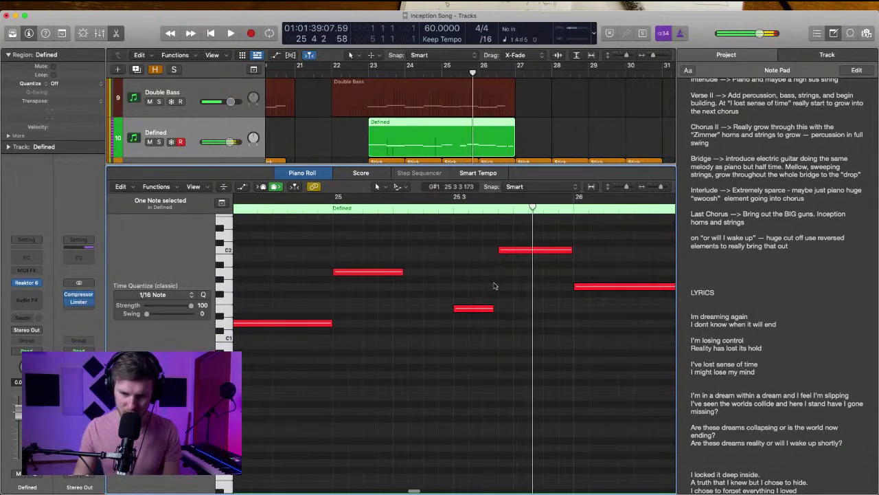
# Replace the E1 note at 25 3 with the C2 note moved down to C1, and lengthen it until bar 26
pyautogui.press('space')
pyautogui.click(512, 251)
pyautogui.moveTo(512, 251); pyautogui.dragTo(474, 339)
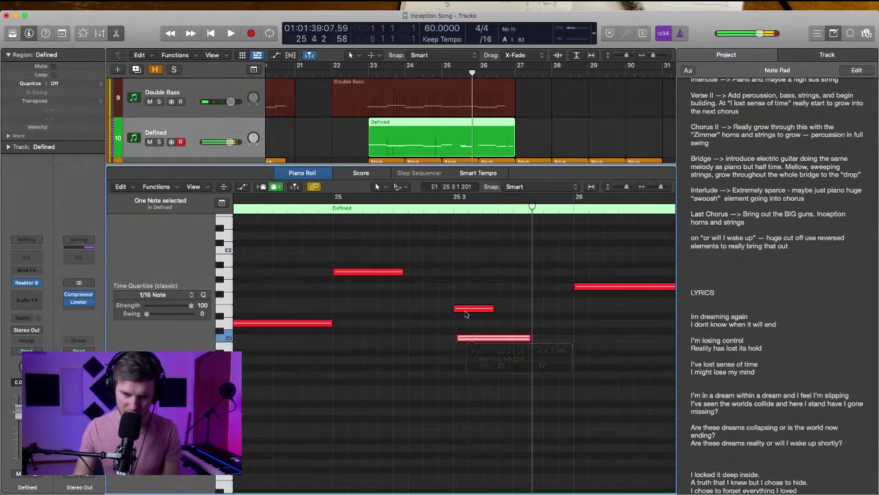
pyautogui.click(465, 310)
pyautogui.press('Delete')
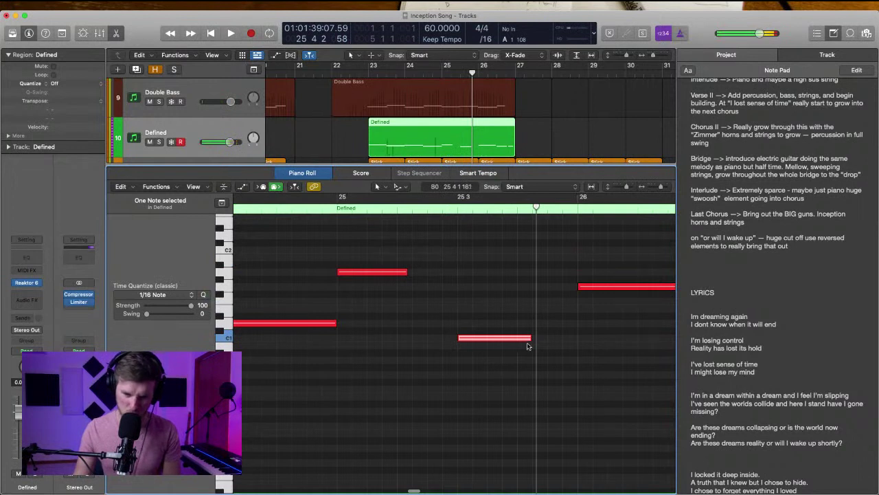
pyautogui.moveTo(531, 340); pyautogui.dragTo(577, 338)
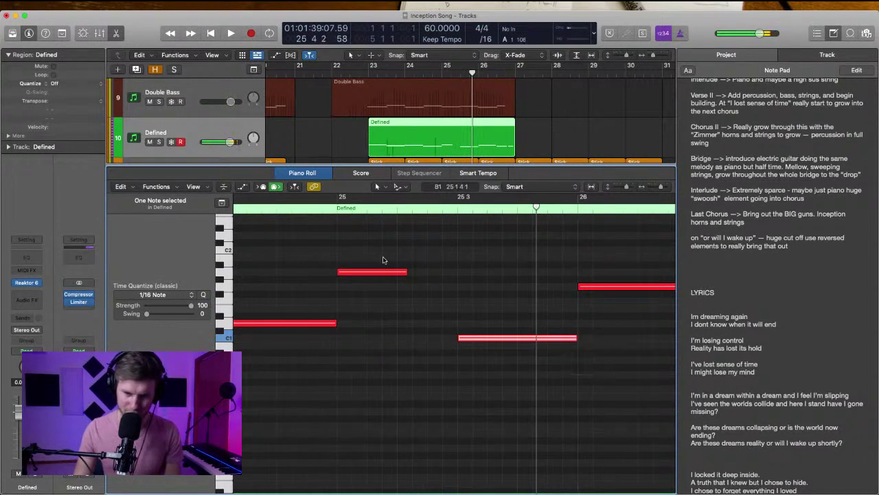
# Lengthen the A1 note at the start of bar 25 until 25 3 and play from bar 25
pyautogui.moveTo(405, 273); pyautogui.dragTo(455, 272)
pyautogui.hotkey('shift', 'space')
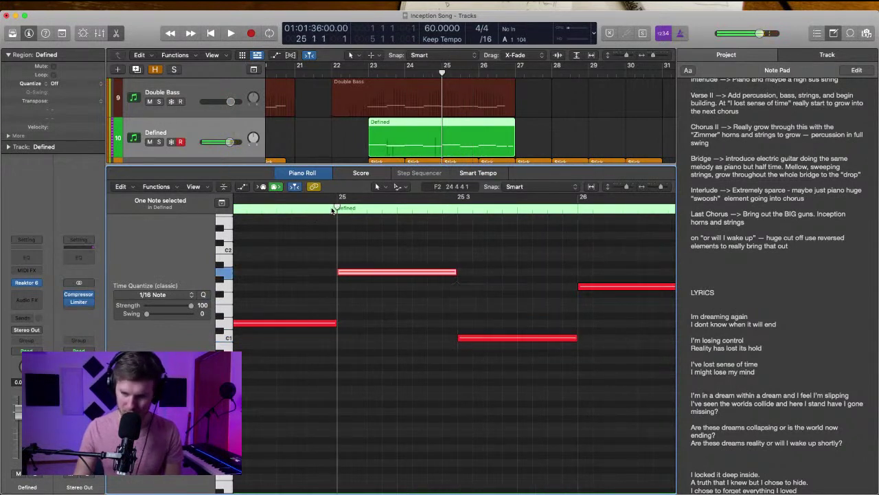
pyautogui.click(431, 250)
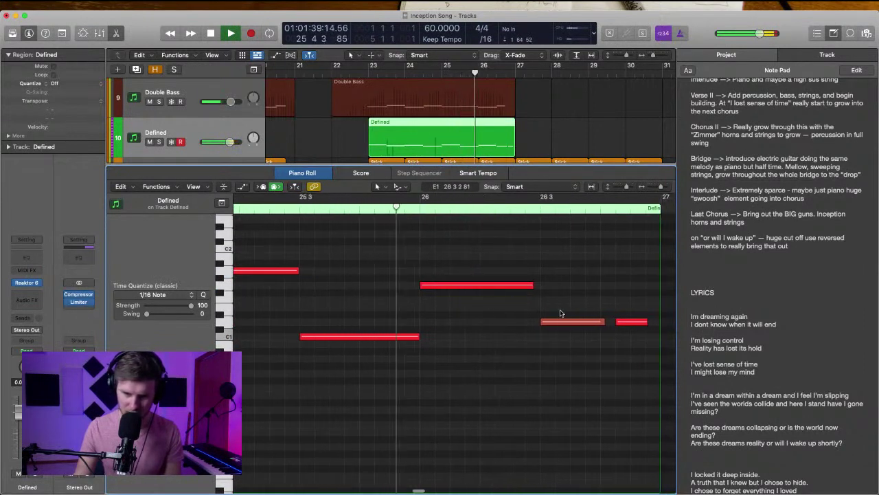
# Delete the repeated D1 note at the end of bar 26, lengthen the first D1 to bar 27 and stop playback
pyautogui.click(624, 320)
pyautogui.press('Delete')
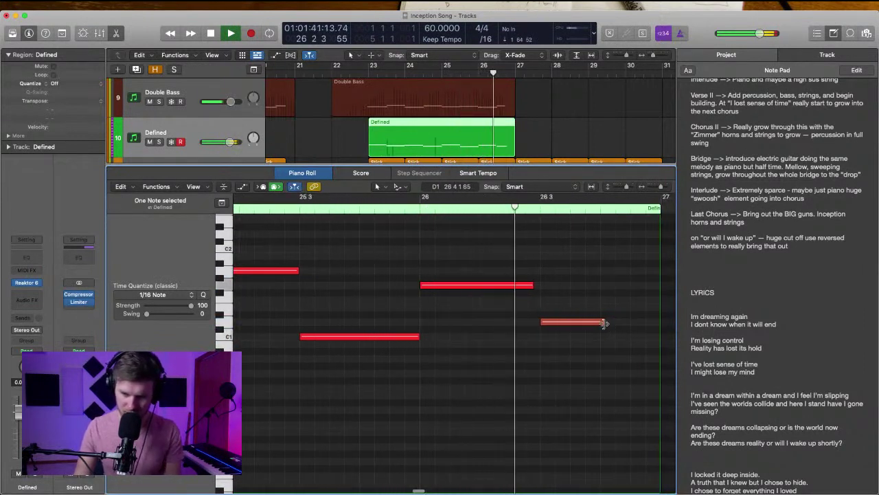
pyautogui.moveTo(603, 323); pyautogui.dragTo(662, 322)
pyautogui.click(527, 237)
pyautogui.press('space')
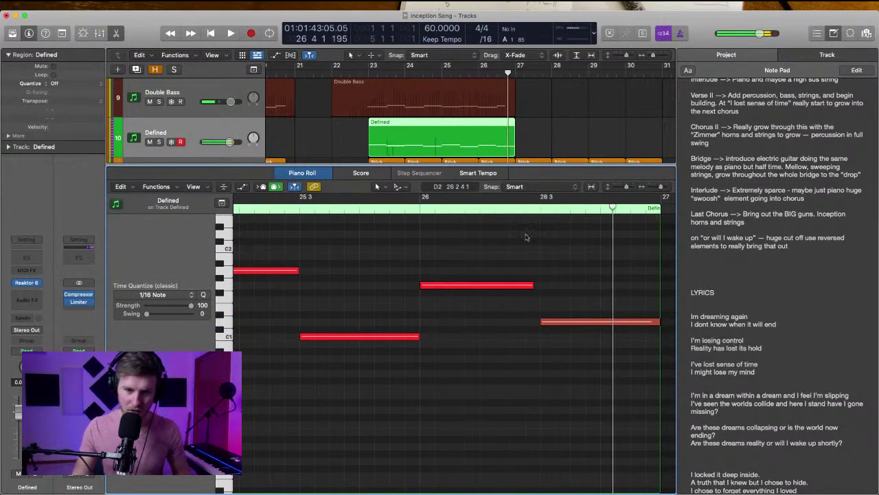
# Close the note editor, colour the Defined track dark indigo and rename it Low Moog
pyautogui.click(116, 33)
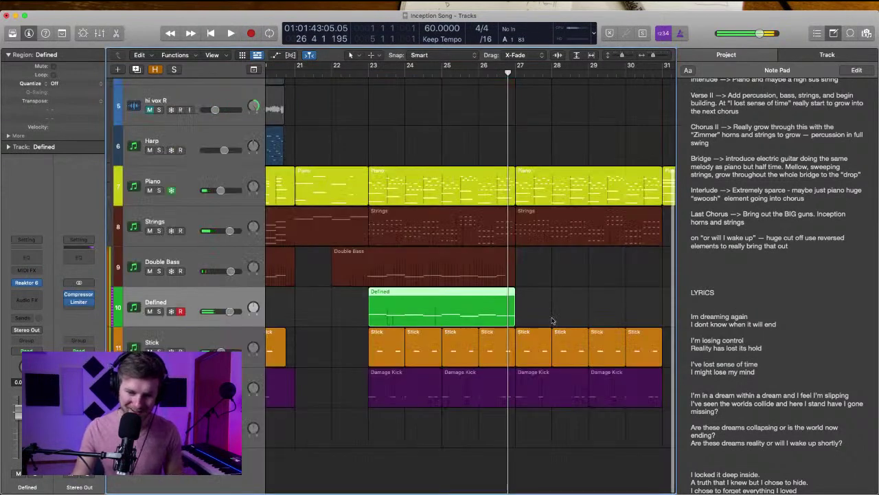
pyautogui.click(552, 321)
pyautogui.click(477, 305)
pyautogui.rightClick(208, 302)
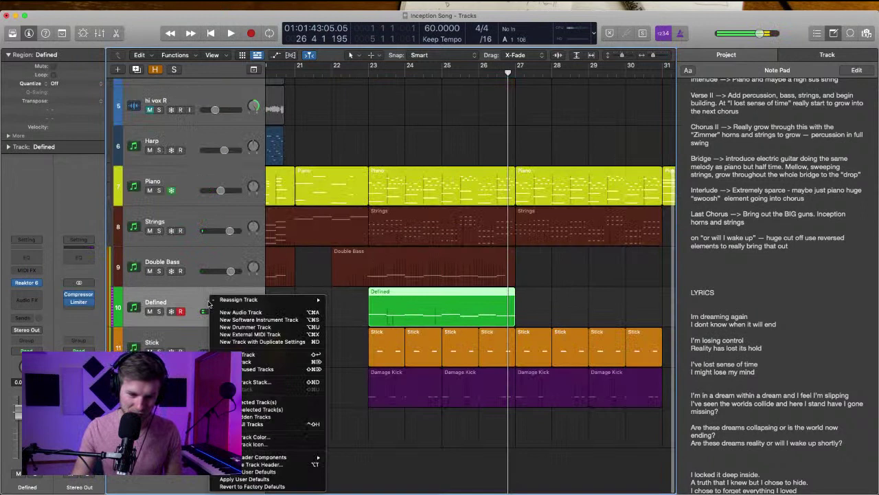
pyautogui.click(255, 437)
pyautogui.click(559, 239)
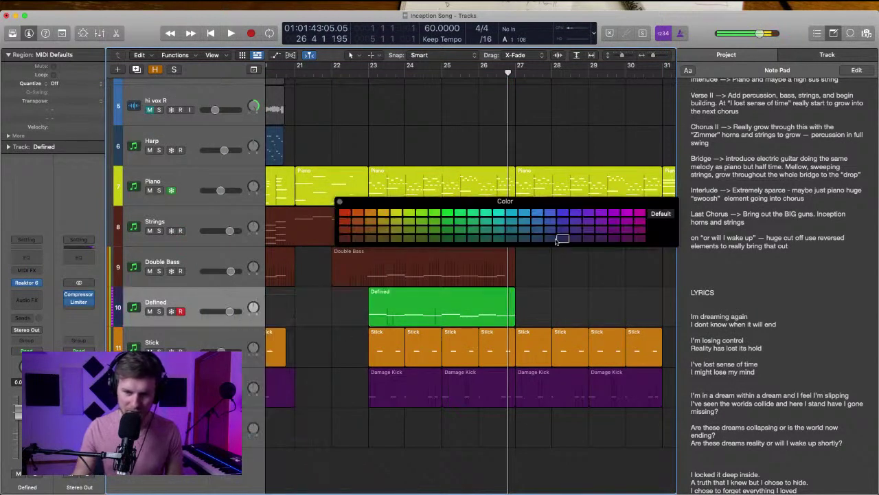
pyautogui.click(339, 204)
pyautogui.doubleClick(213, 302)
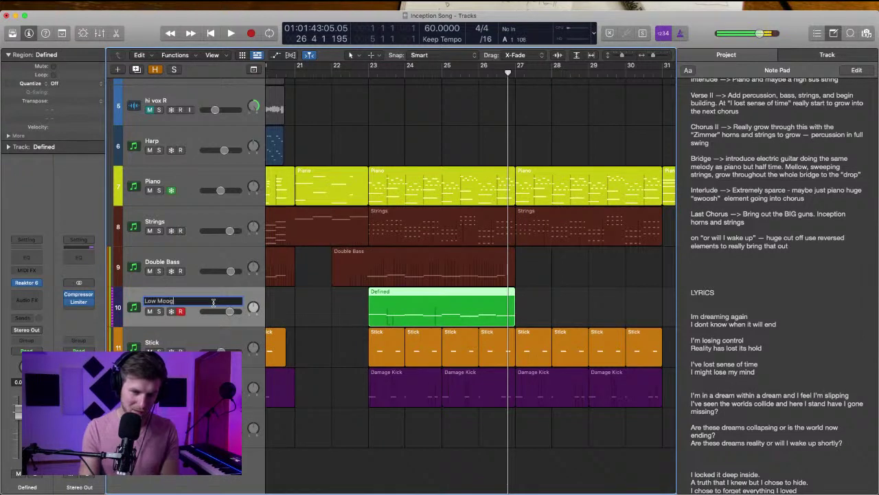
pyautogui.press('Return')
# Apply the track's name and colour to the Low Moog region and repeat the region once from bar 27
pyautogui.hotkey('alt', 'shift', 'n')
pyautogui.hotkey('alt', 'shift', 'c')
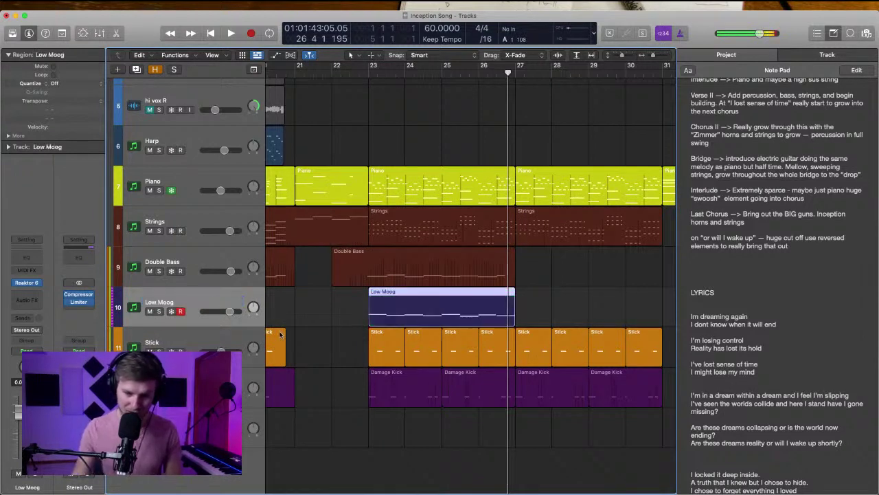
pyautogui.press('super+r')
pyautogui.click(568, 276)
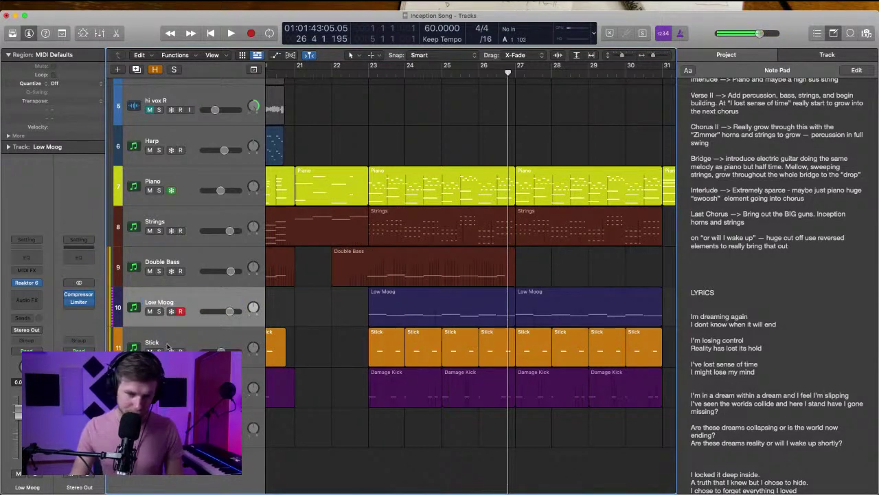
# Insert a Compressor on the Low Moog track and set its side chain to Inst 4
pyautogui.click(39, 299)
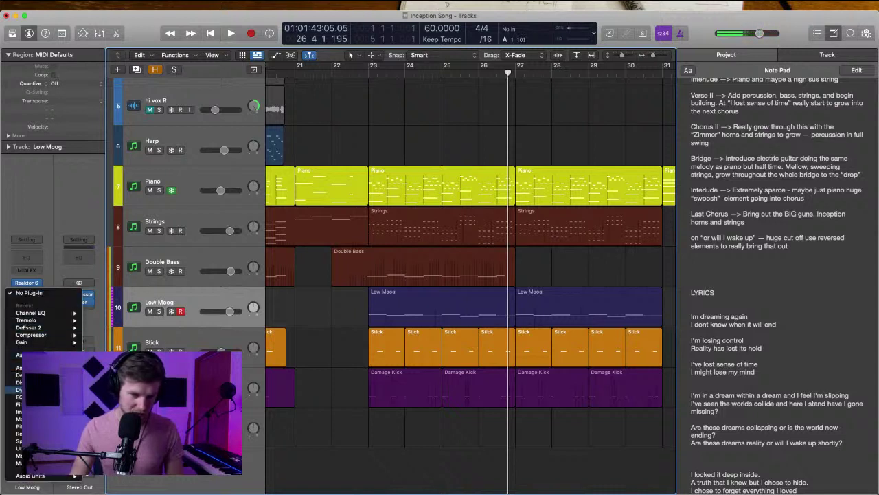
pyautogui.press('Escape')
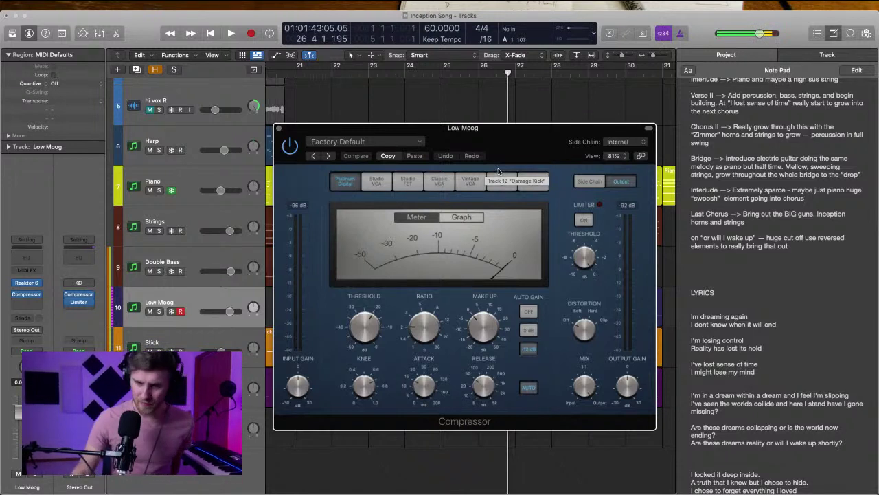
pyautogui.moveTo(529, 159); pyautogui.dragTo(512, 118)
pyautogui.click(608, 99)
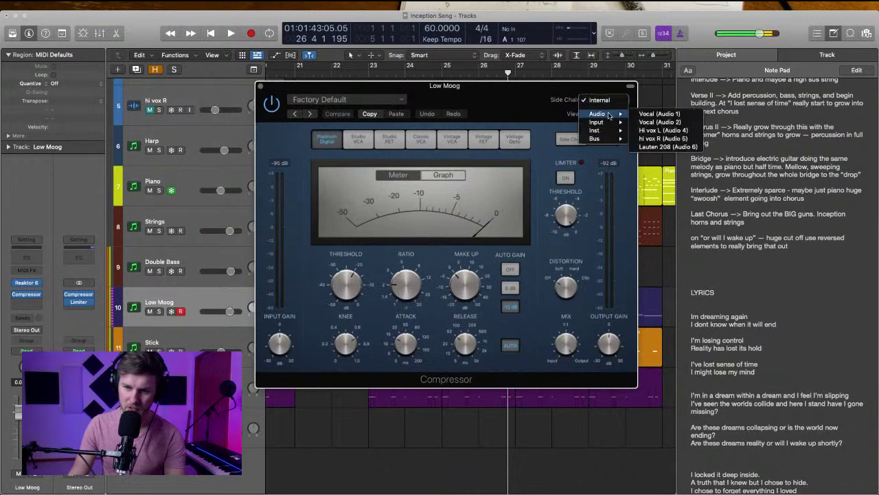
pyautogui.moveTo(605, 139)
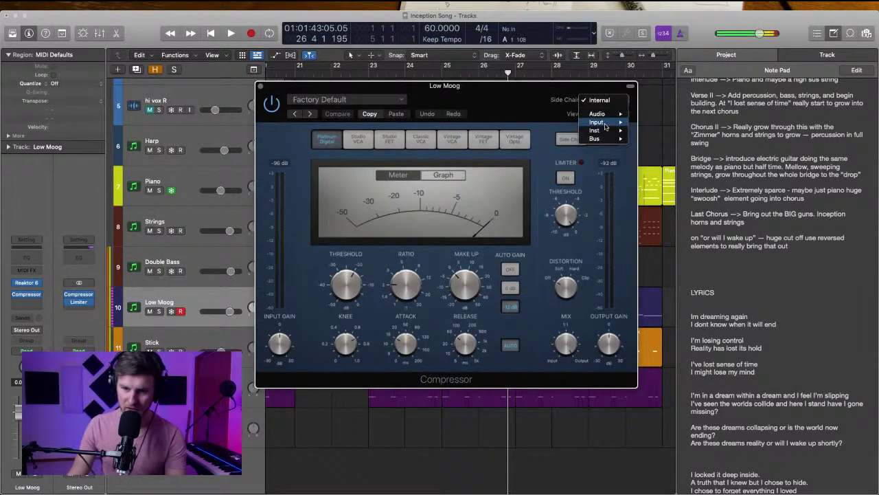
pyautogui.click(665, 155)
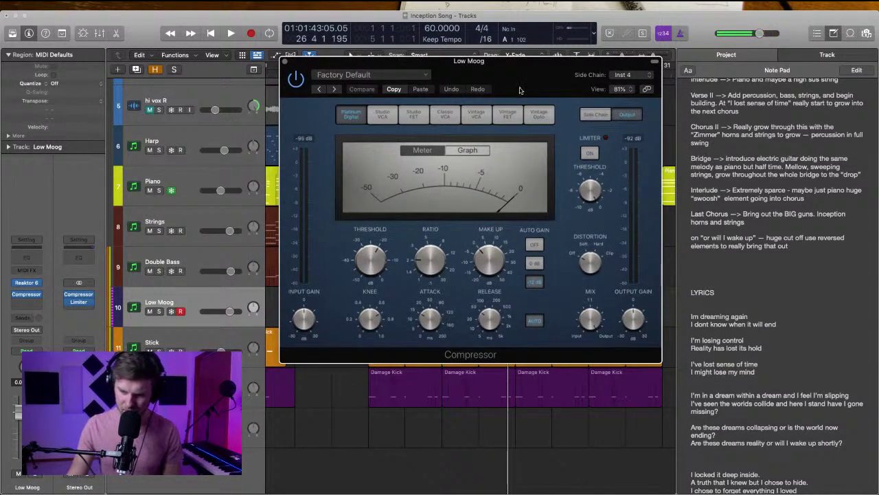
pyautogui.moveTo(521, 86); pyautogui.dragTo(481, 121)
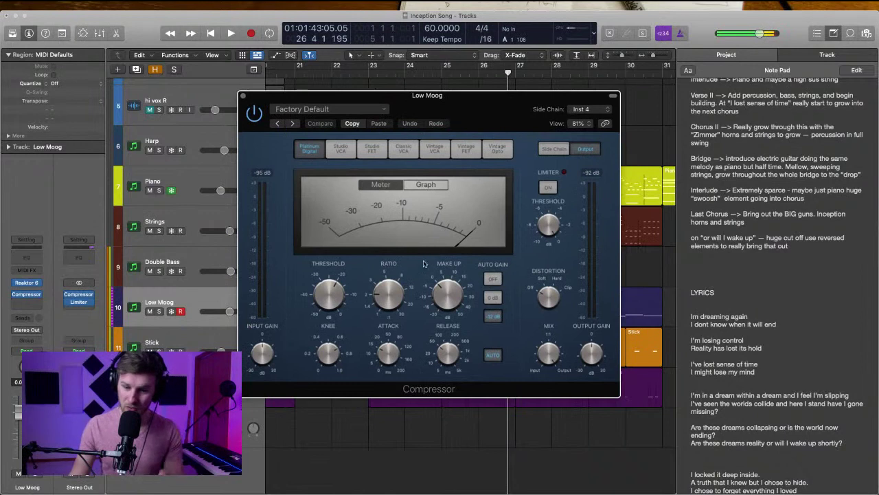
# During playback, set the Compressor's make-up gain to about -6 dB, adjust its threshold and ratio, and close the plug-in
pyautogui.press('space')
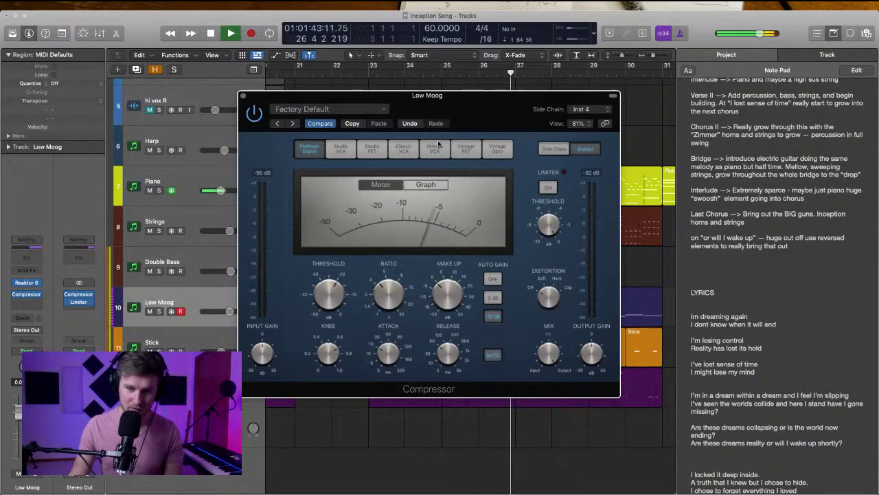
pyautogui.moveTo(433, 113); pyautogui.dragTo(429, 66)
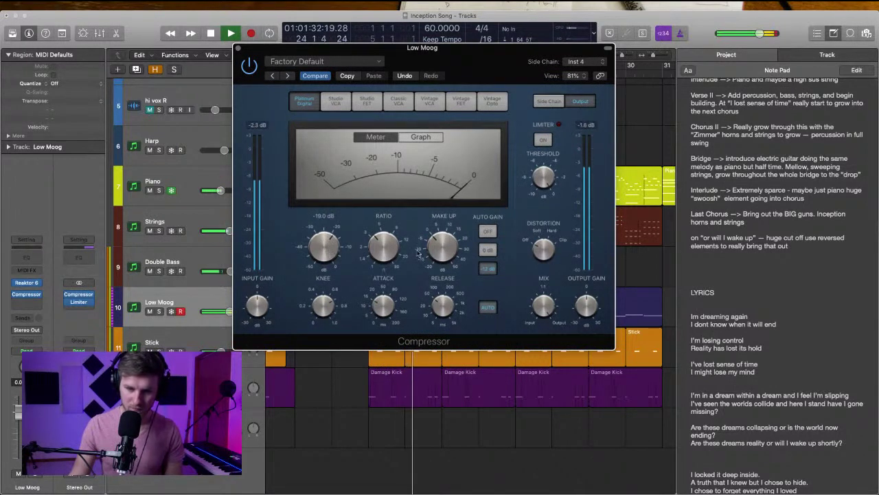
pyautogui.moveTo(443, 255); pyautogui.dragTo(440, 252)
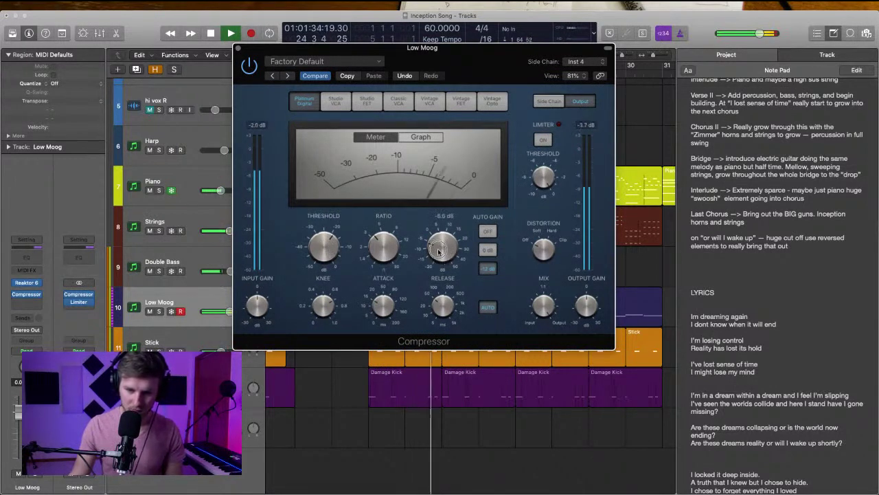
pyautogui.moveTo(385, 254)
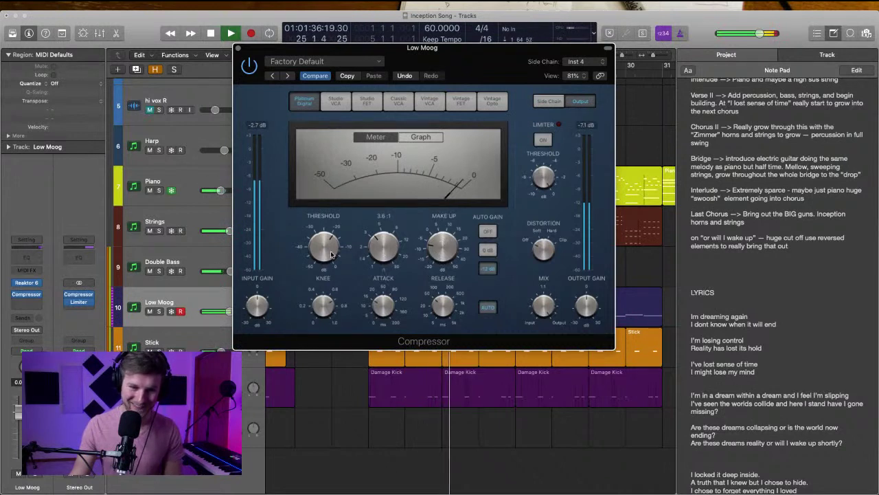
pyautogui.moveTo(372, 245); pyautogui.dragTo(371, 249)
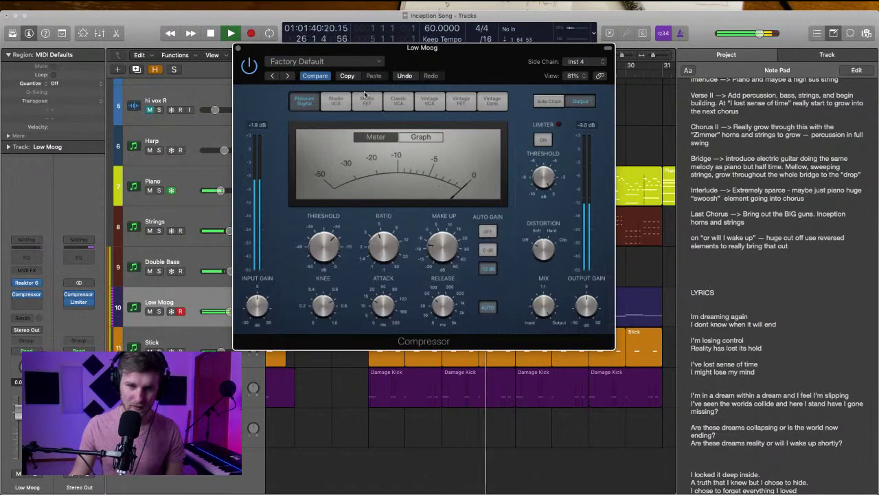
pyautogui.moveTo(364, 48); pyautogui.dragTo(429, 123)
pyautogui.click(301, 122)
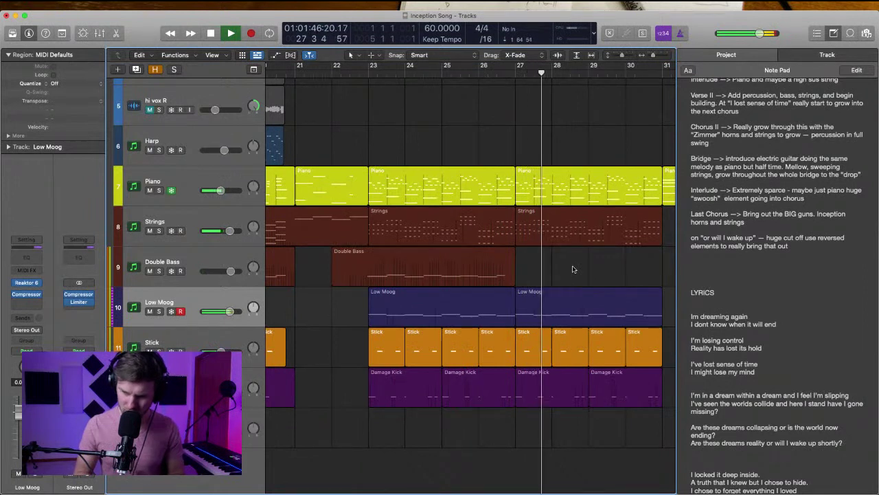
# Split the Double Bass region at bar 23, splitting the crossing notes, and delete the part before bar 23
pyautogui.click(470, 276)
pyautogui.keyDown('super'); pyautogui.doubleClick(368, 278); pyautogui.keyUp('super')
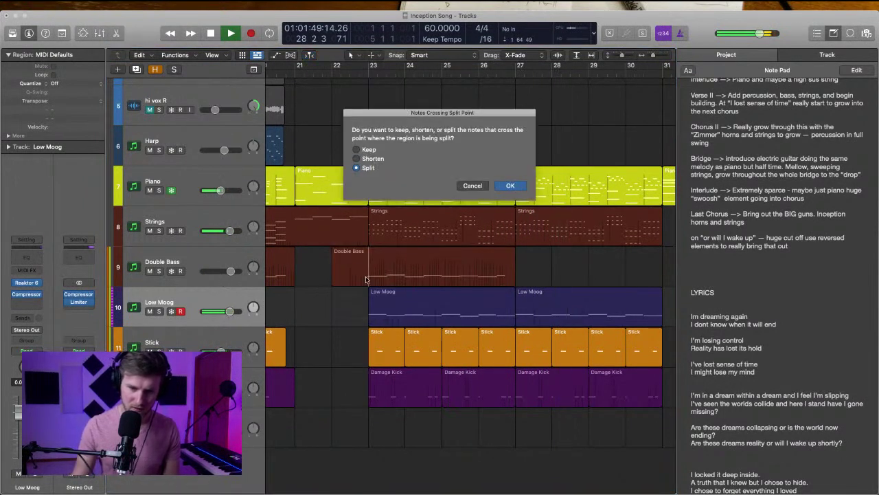
pyautogui.press('Return')
pyautogui.press('Delete')
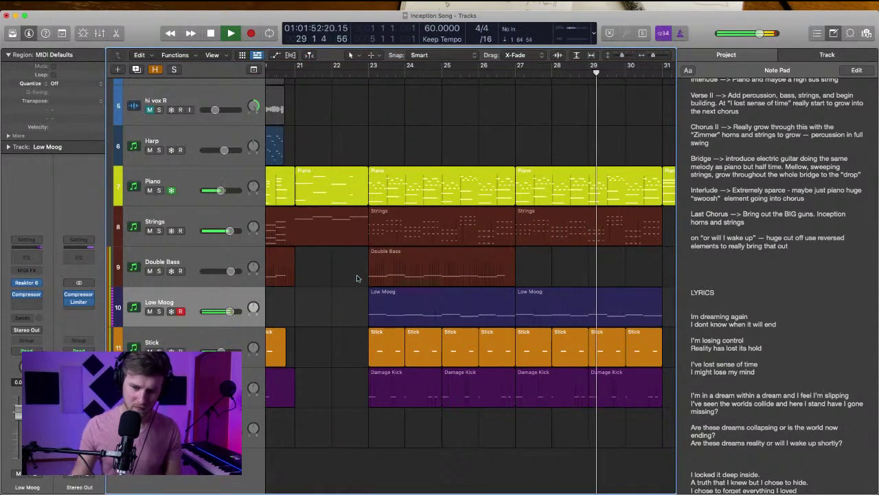
# Open the Double Bass region from bar 23 in the Piano Roll and repeat the region once from bar 27
pyautogui.doubleClick(377, 274)
pyautogui.press('space')
pyautogui.hscroll(-5, 382, 270)
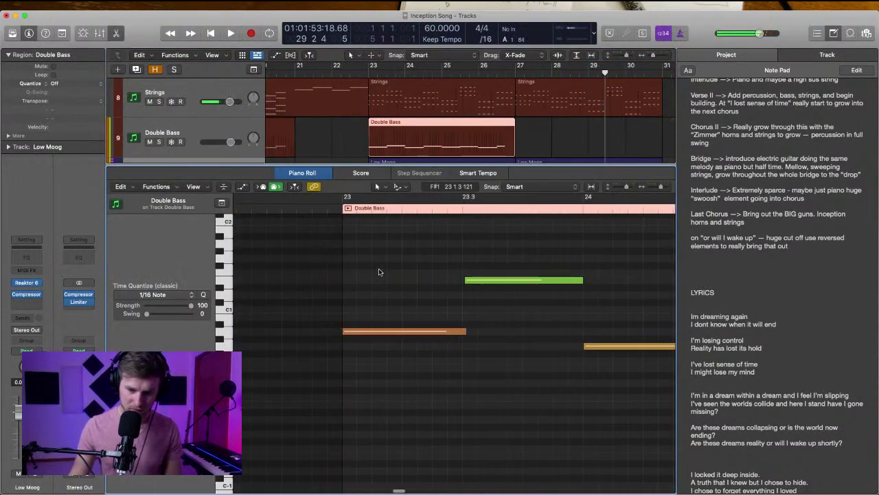
pyautogui.hscroll(-2, 378, 272)
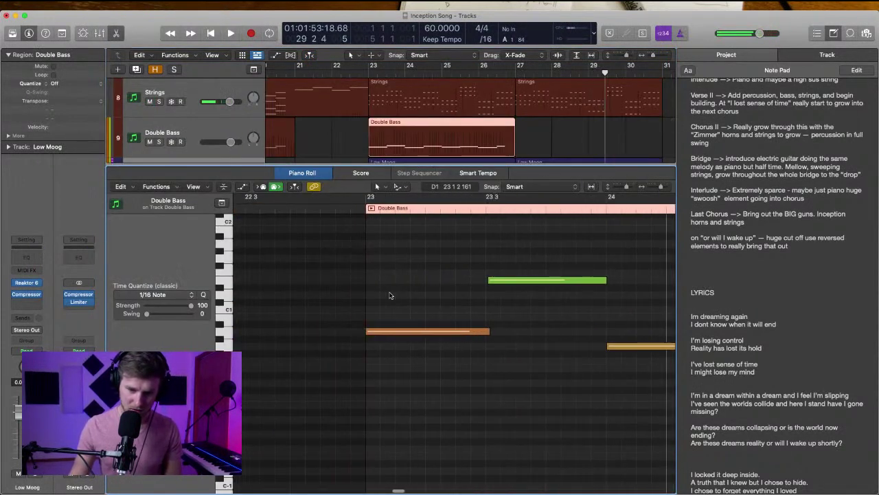
pyautogui.click(510, 143)
pyautogui.click(509, 136)
pyautogui.press('super+r')
# Play from bar 26 and show the notes of the first Double Bass region leading into bar 27
pyautogui.moveTo(516, 73); pyautogui.dragTo(479, 74)
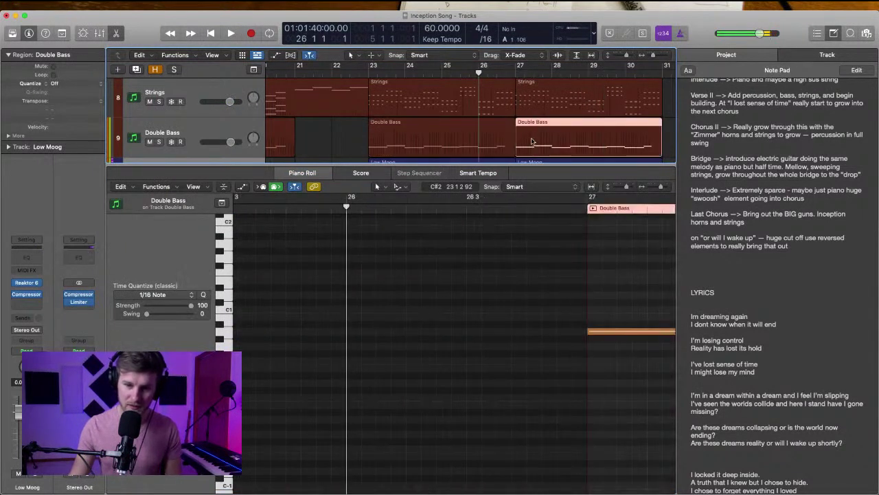
pyautogui.press('space')
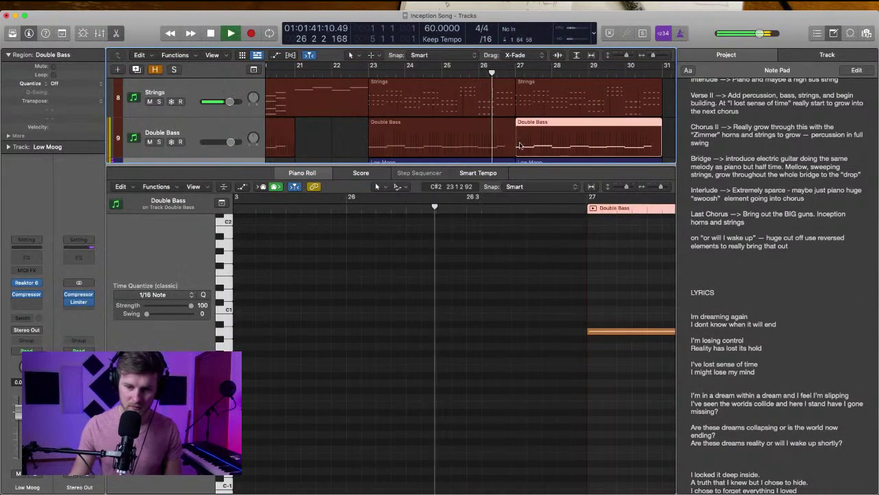
pyautogui.click(495, 146)
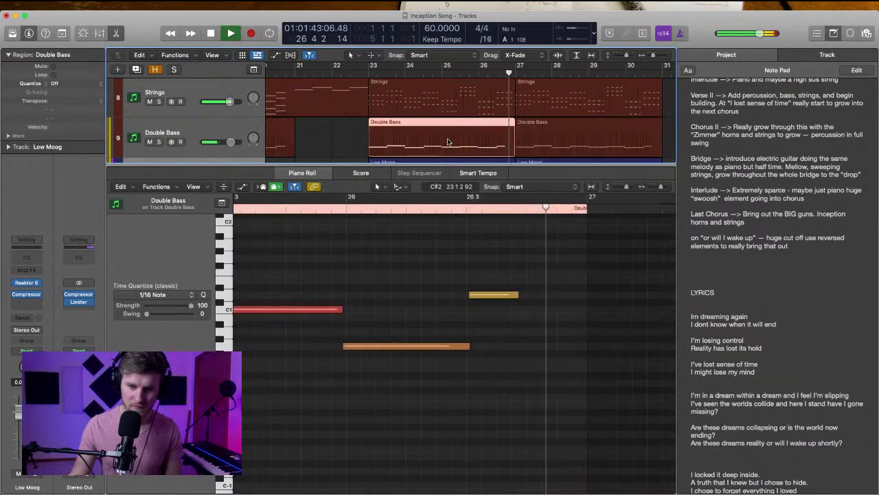
# Stop playback, extend the last note of the first Double Bass region to bar 27, and close the Piano Roll
pyautogui.press('space')
pyautogui.moveTo(519, 295); pyautogui.dragTo(587, 295)
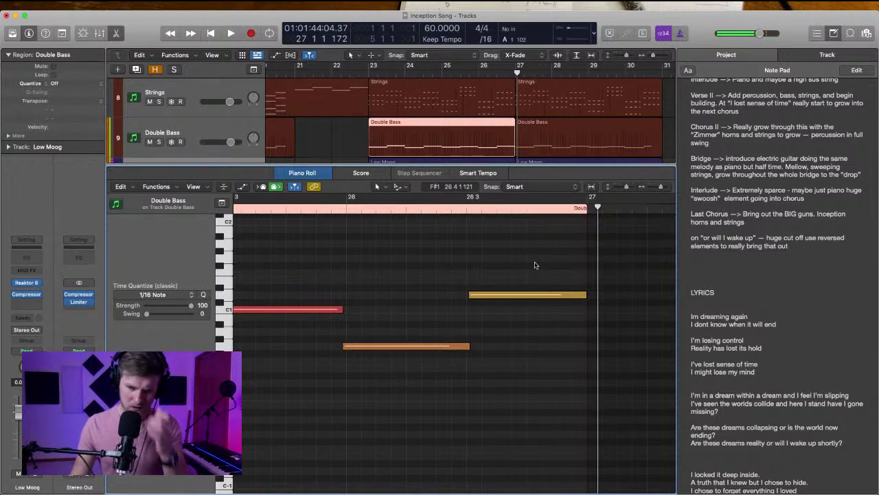
pyautogui.click(367, 73)
pyautogui.press('e')
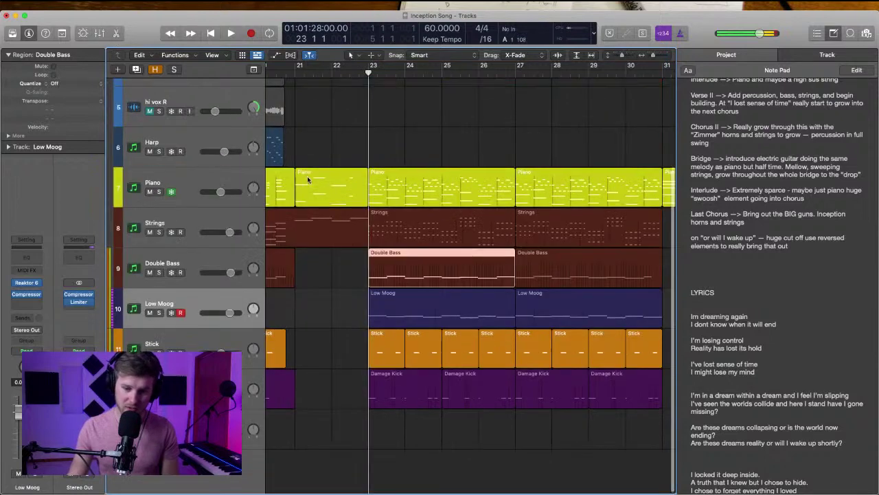
# Solo the Damage Kick track alone, play it briefly from bar 23, and turn its solo off
pyautogui.click(365, 375)
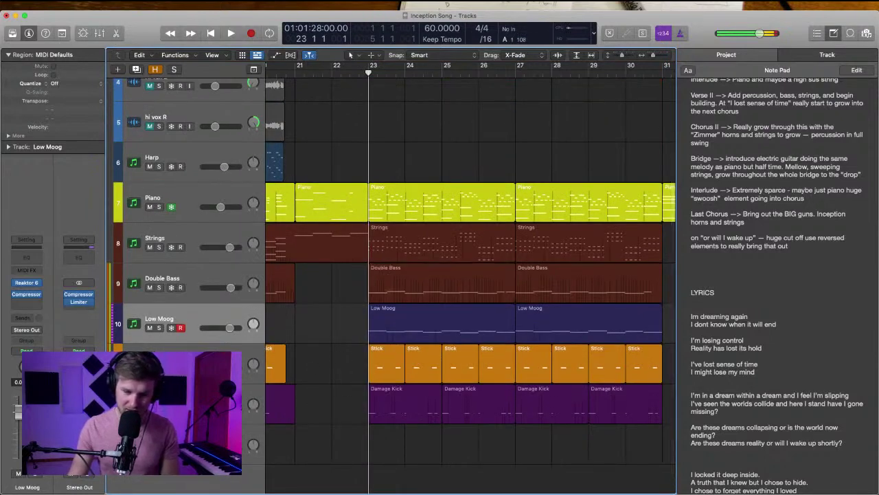
pyautogui.click(206, 404)
pyautogui.press('s')
pyautogui.press('space')
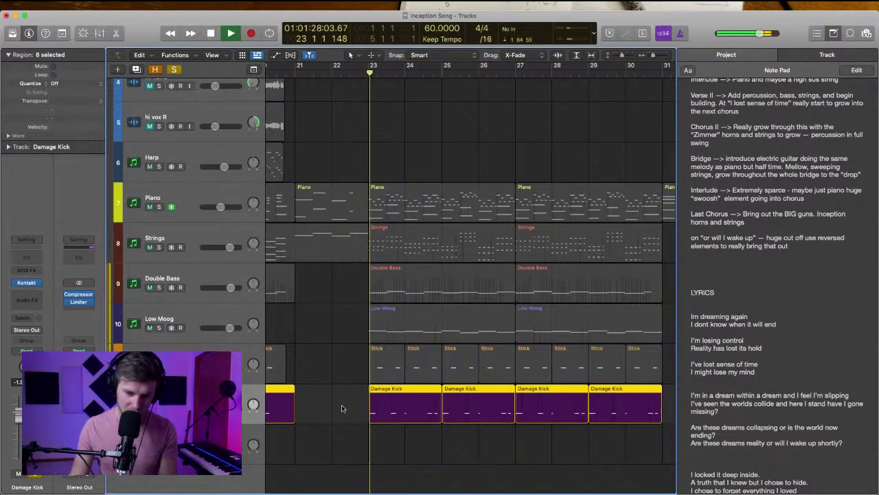
pyautogui.press('space')
pyautogui.press('s')
# Solo the Low Moog and Damage Kick tracks together, return the playhead to bar 23, and select the Low Moog track
pyautogui.click(335, 359)
pyautogui.click(296, 323)
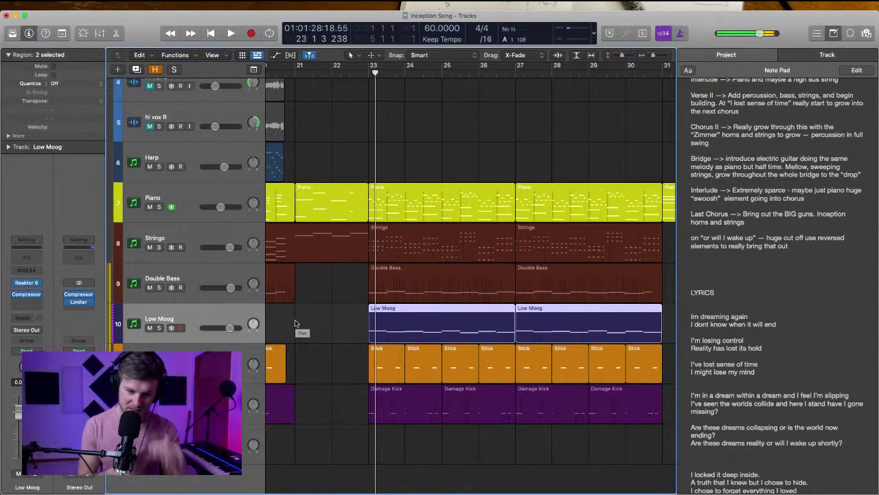
pyautogui.press('s')
pyautogui.press('Down')
pyautogui.press('Down')
pyautogui.press('s')
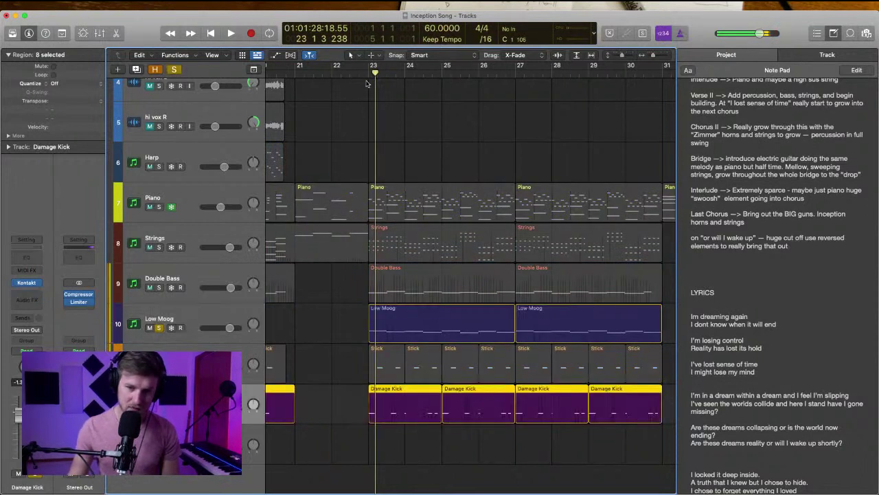
pyautogui.press('space')
pyautogui.click(157, 326)
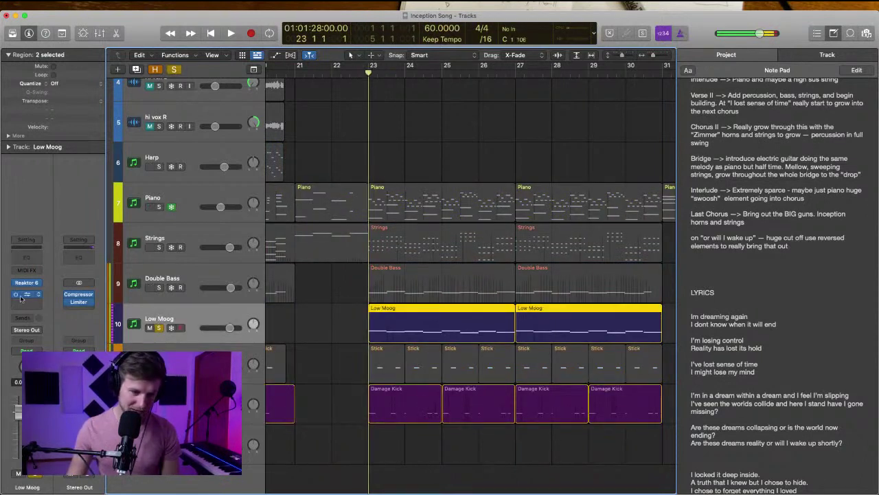
# Audition Low Moog without compression, and reselect Damage Kick (Inst 4) as its compressor's side chain source
pyautogui.press('space')
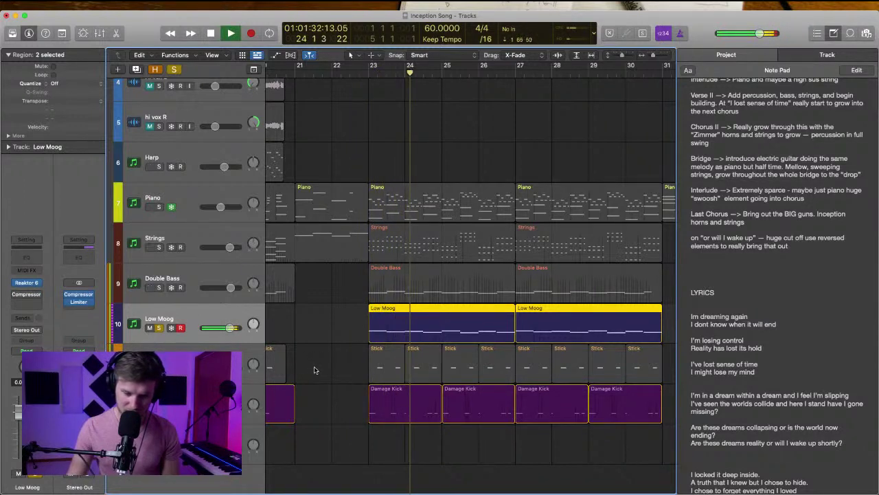
pyautogui.press('space')
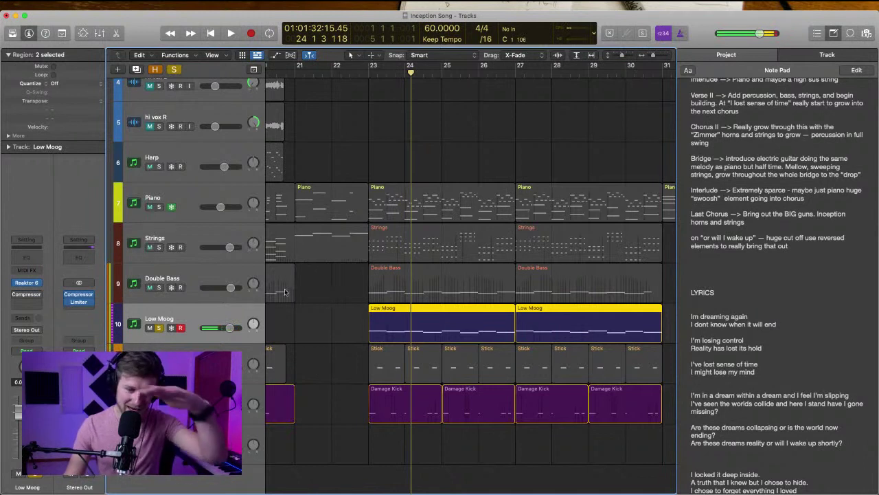
pyautogui.click(25, 296)
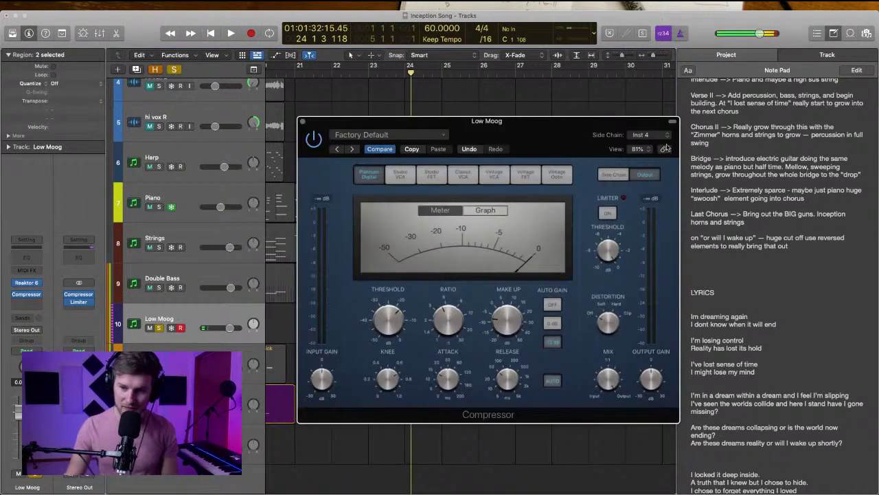
pyautogui.click(645, 141)
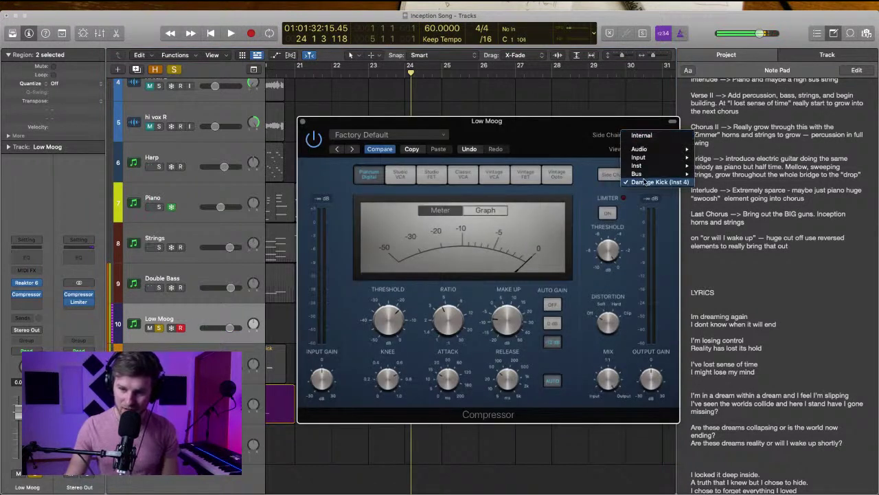
pyautogui.click(544, 133)
pyautogui.moveTo(530, 134); pyautogui.dragTo(525, 132)
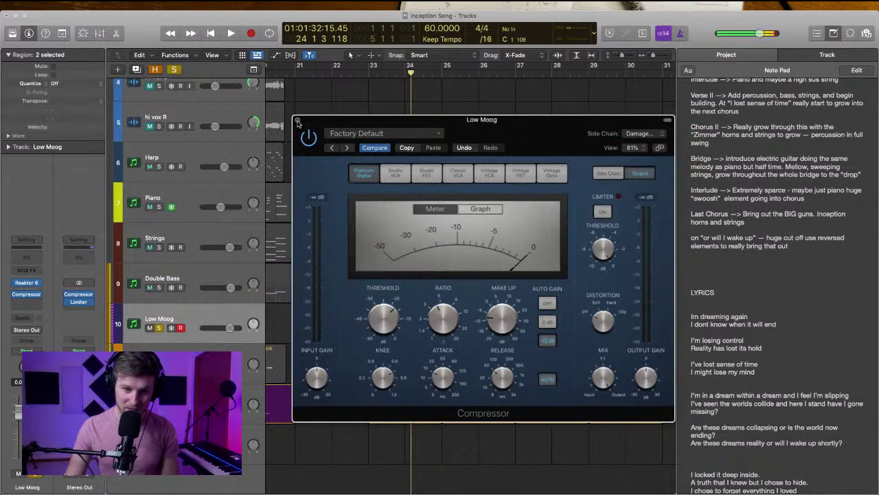
pyautogui.moveTo(297, 122); pyautogui.dragTo(270, 140)
# Play the soloed tracks from bar 23 while adjusting the Low Moog compressor's threshold and setting its ratio to 5.2:1
pyautogui.click(371, 69)
pyautogui.press('space')
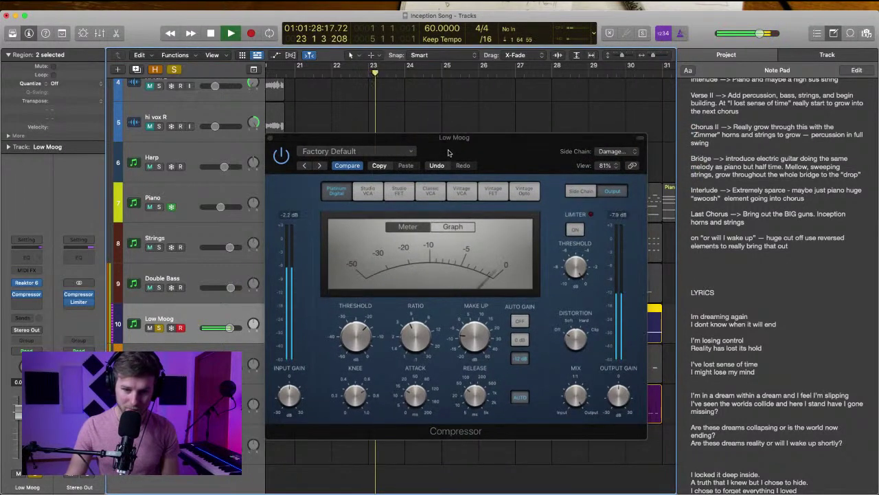
pyautogui.moveTo(448, 152); pyautogui.dragTo(443, 84)
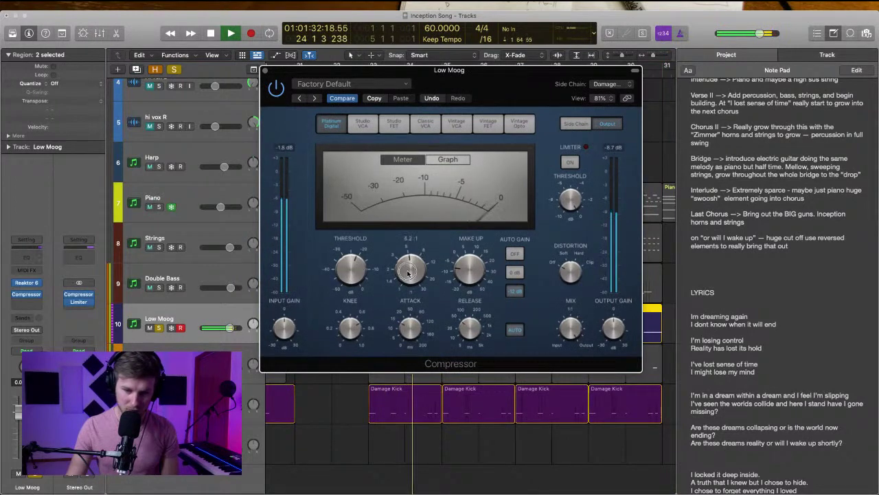
pyautogui.moveTo(410, 276); pyautogui.dragTo(410, 274)
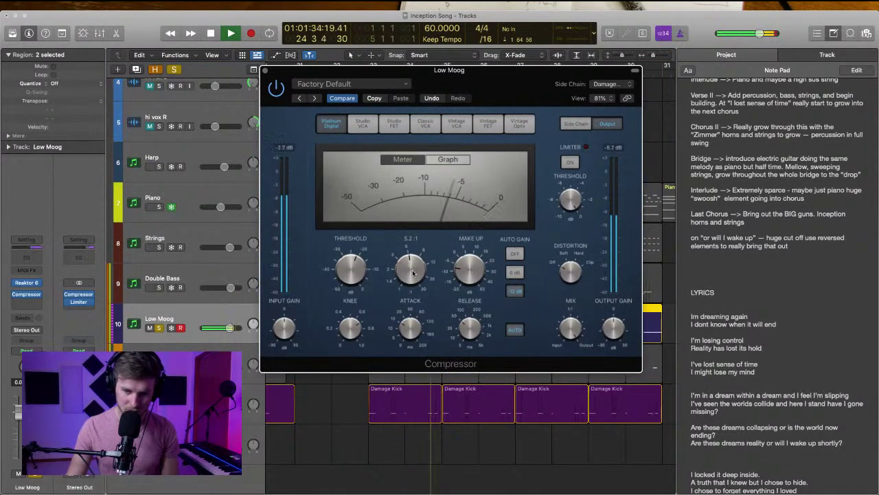
pyautogui.moveTo(273, 72); pyautogui.dragTo(281, 76)
pyautogui.press('space')
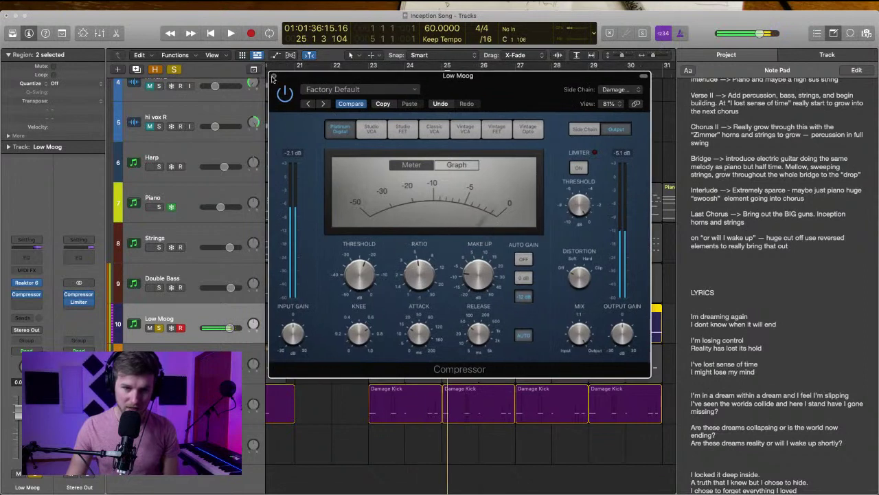
pyautogui.click(273, 76)
# Select the Low Moog track and turn off solo so all tracks are audible
pyautogui.click(289, 349)
pyautogui.click(185, 404)
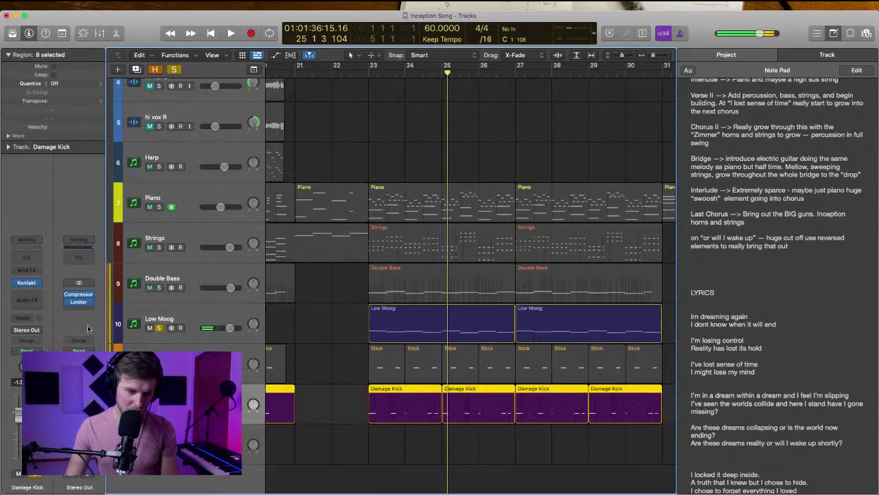
pyautogui.click(200, 323)
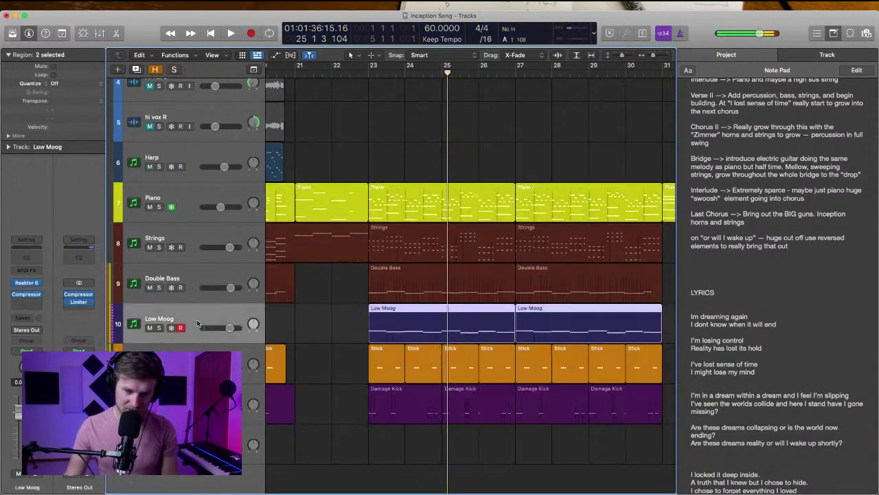
pyautogui.press('super+Left')
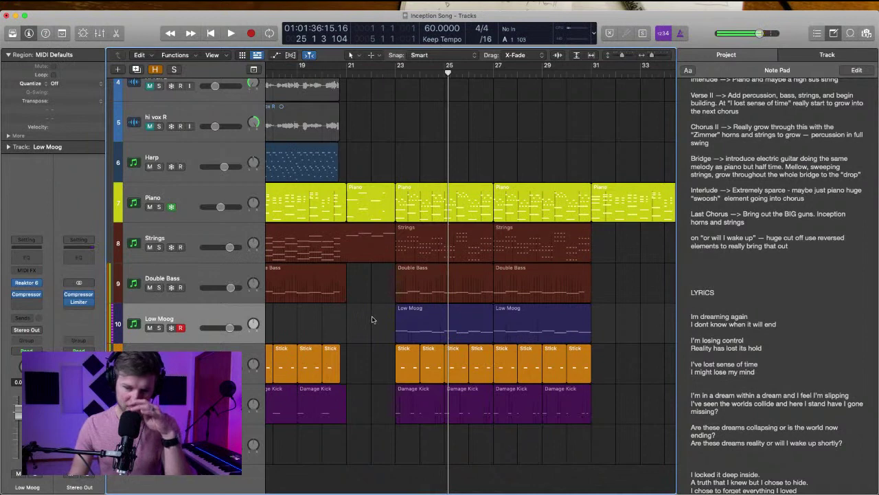
# Look over the vocal and bass regions around bars 13 to 33, and play the full arrangement from bar 23
pyautogui.click(394, 76)
pyautogui.scroll(5, 433, 161)
pyautogui.hscroll(-3, 433, 161)
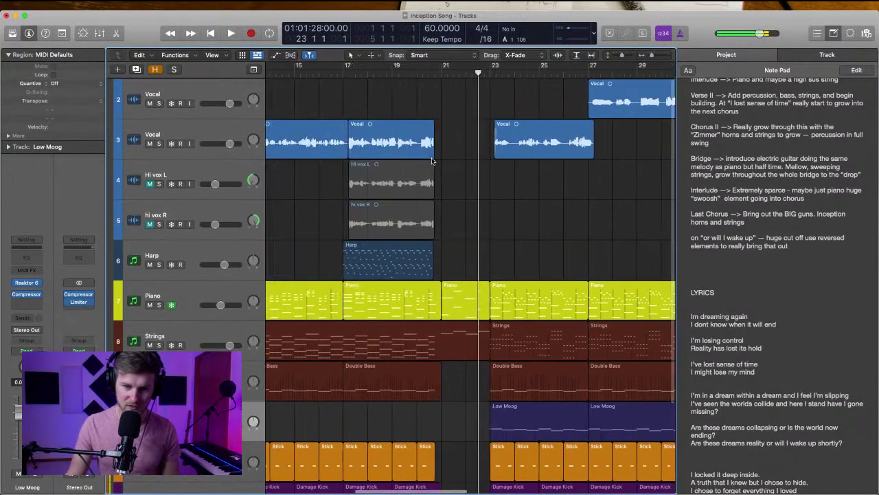
pyautogui.hscroll(-2, 432, 161)
pyautogui.scroll(-5, 432, 164)
pyautogui.click(434, 254)
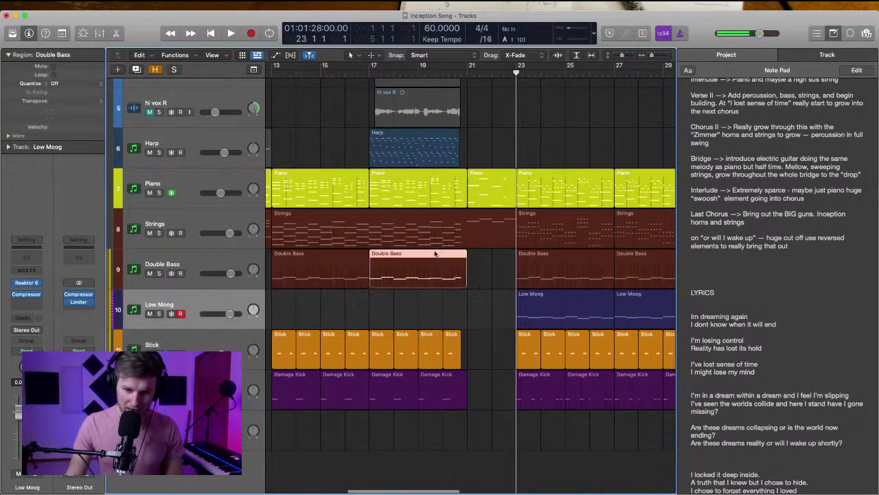
pyautogui.press('Delete')
pyautogui.hscroll(3, 447, 268)
pyautogui.scroll(1, 458, 278)
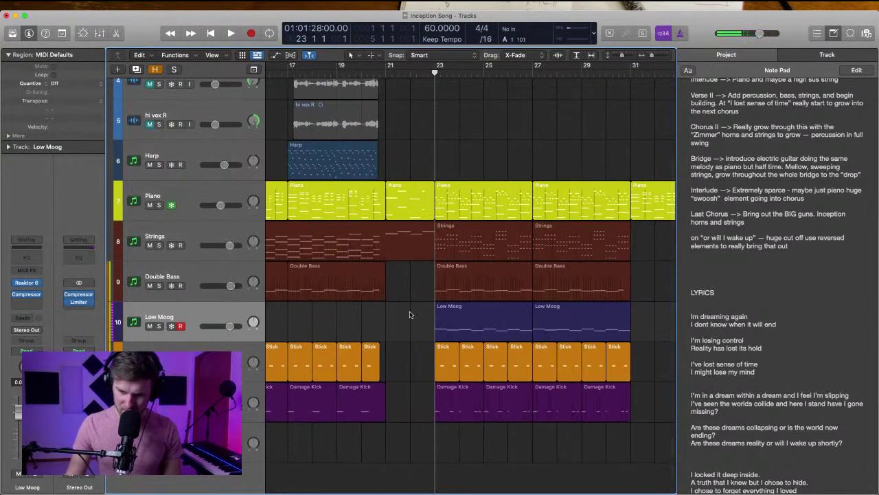
pyautogui.hscroll(3, 409, 313)
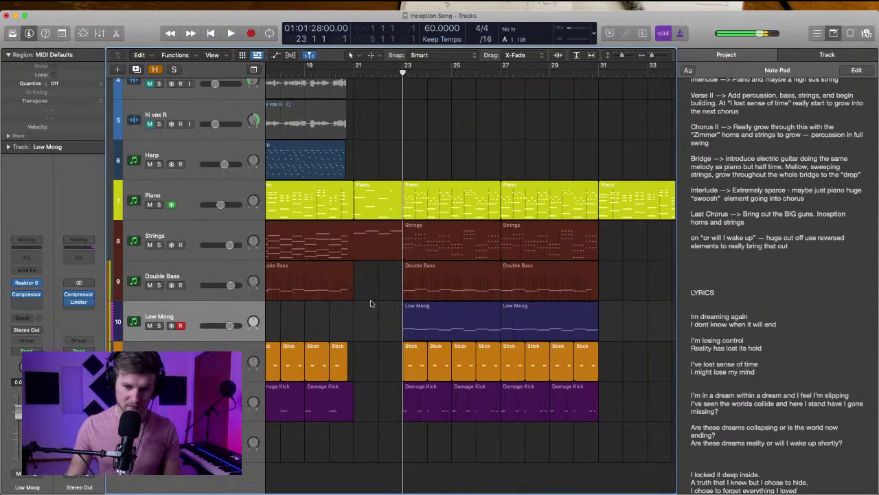
pyautogui.press('space')
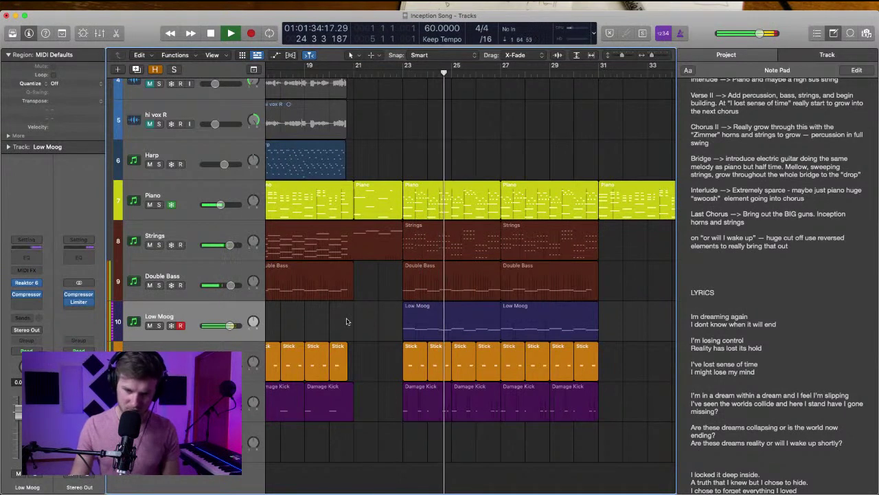
pyautogui.press('space')
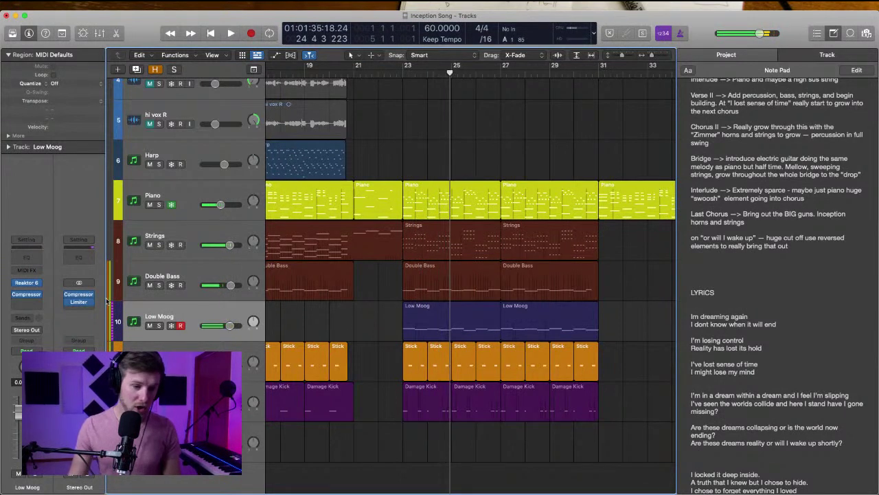
# Replace the Low Moog track's compressor with a stereo Tremolo and set the Tremolo phase to 0°
pyautogui.click(43, 295)
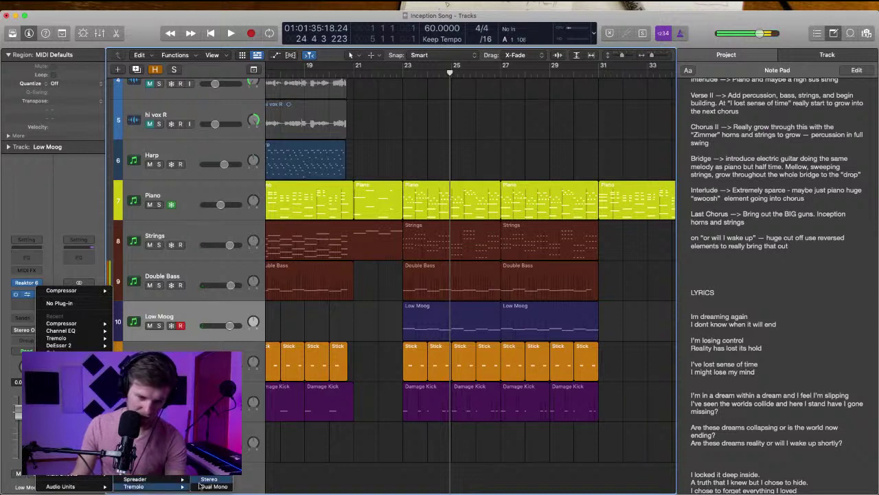
pyautogui.click(208, 479)
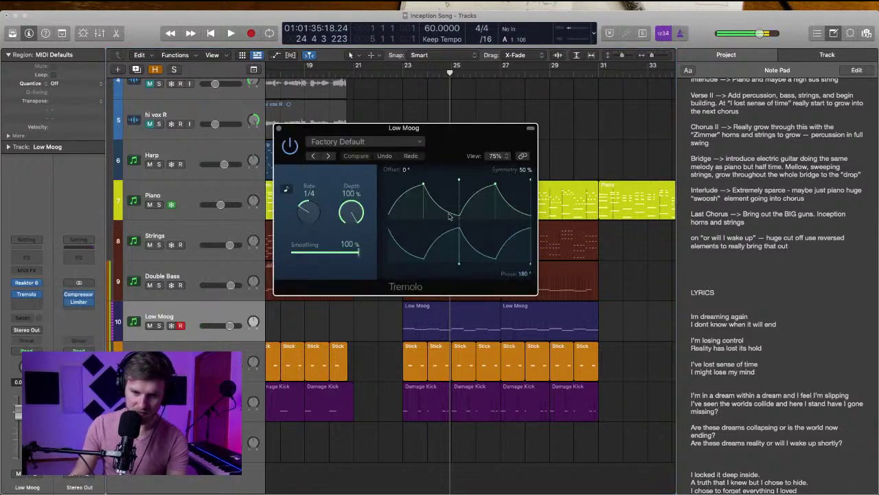
pyautogui.moveTo(520, 277); pyautogui.dragTo(522, 276)
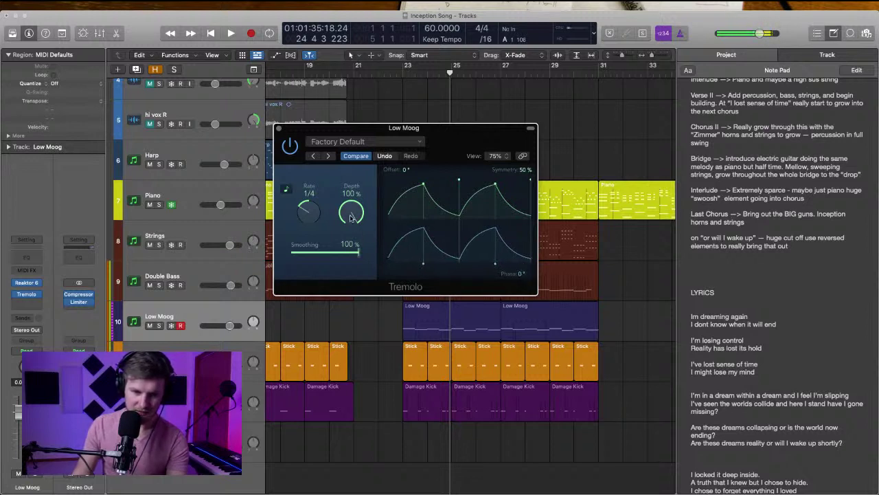
pyautogui.moveTo(355, 251)
pyautogui.mouseDown()
pyautogui.moveTo(316, 252)
pyautogui.moveTo(367, 253)
pyautogui.mouseUp()
pyautogui.moveTo(351, 213); pyautogui.dragTo(347, 193)
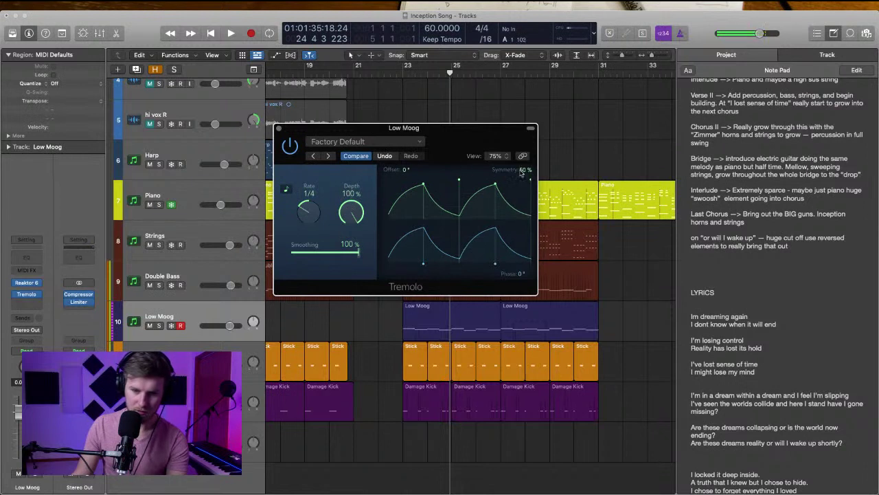
pyautogui.moveTo(521, 173); pyautogui.dragTo(524, 170)
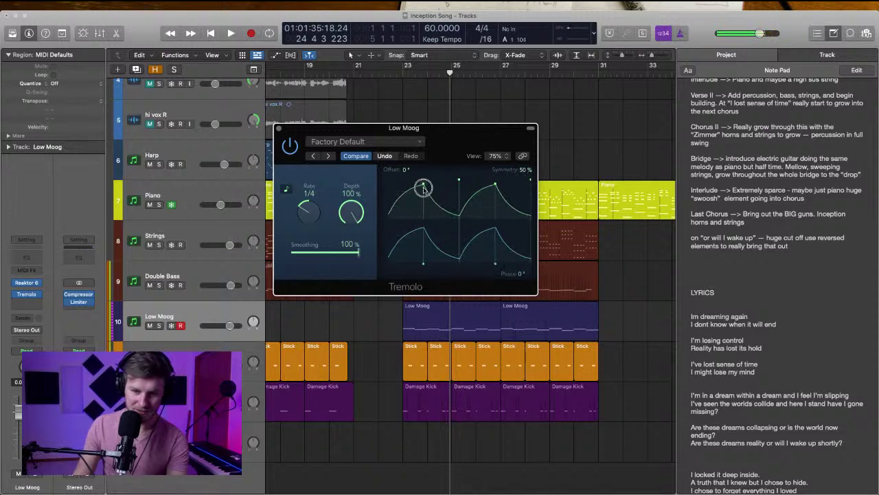
pyautogui.moveTo(460, 180); pyautogui.dragTo(460, 184)
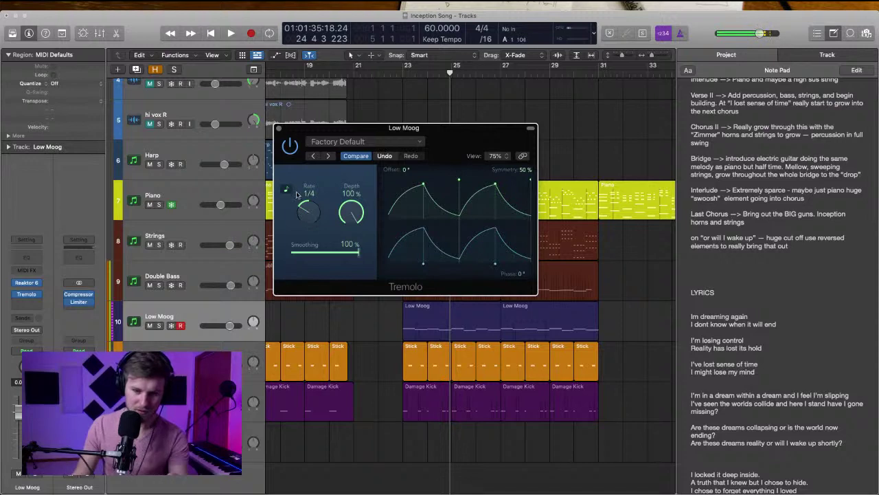
# Play from bar 23 with Low Moog soloed and in the full mix, and set the Tremolo rate to 1/8
pyautogui.moveTo(431, 133); pyautogui.dragTo(435, 230)
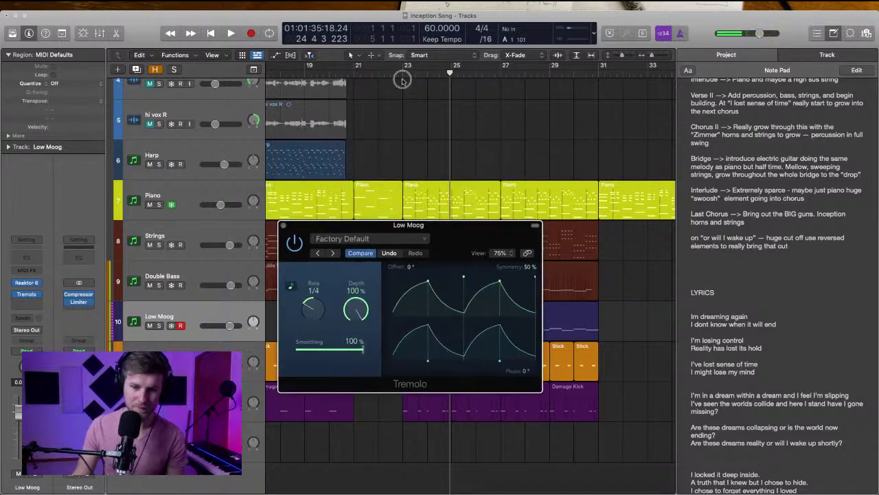
pyautogui.click(402, 76)
pyautogui.press('s')
pyautogui.press('space')
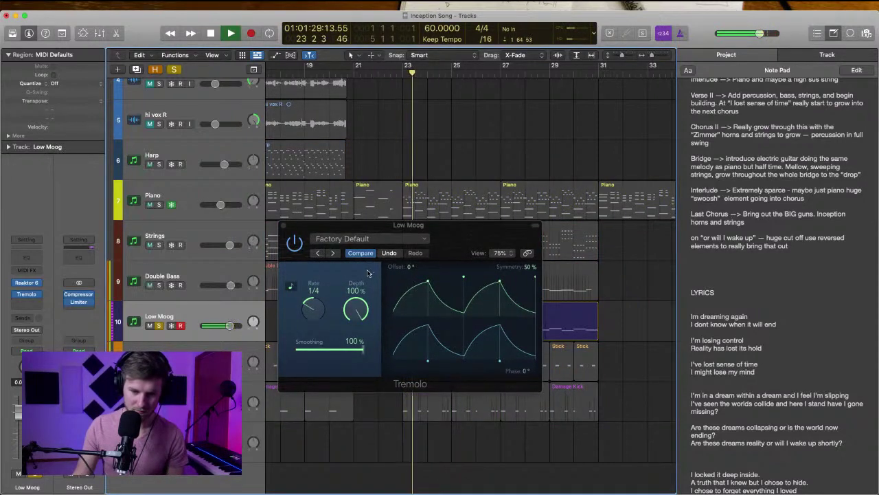
pyautogui.press('s')
pyautogui.click(317, 294)
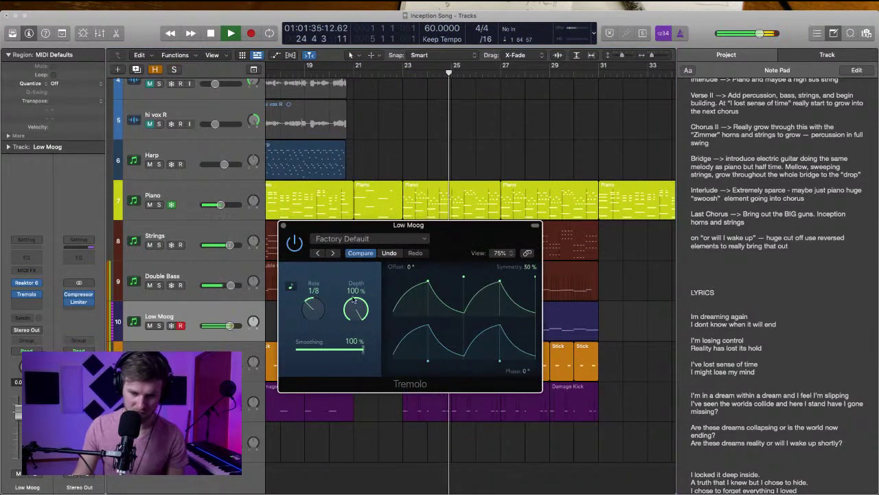
# Set the Tremolo depth to 90% while listening to Low Moog soloed, and close the plug-in window
pyautogui.moveTo(360, 314); pyautogui.dragTo(358, 339)
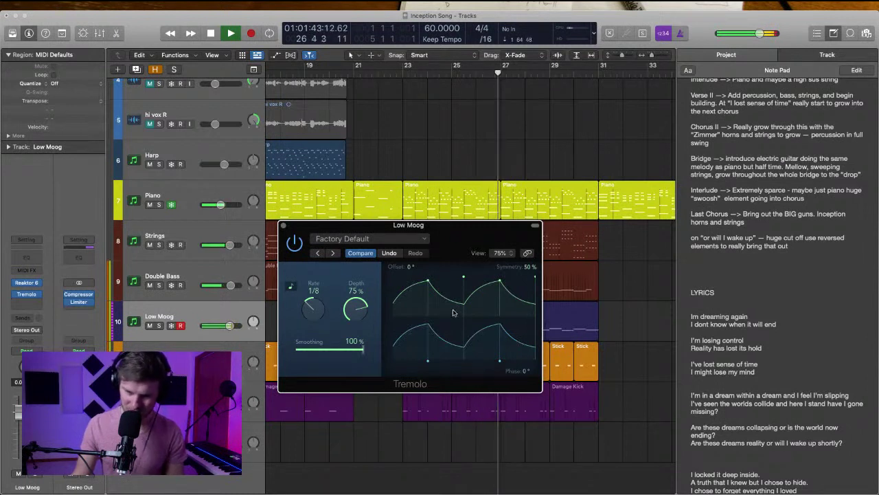
pyautogui.press('s')
pyautogui.moveTo(356, 309); pyautogui.dragTo(357, 290)
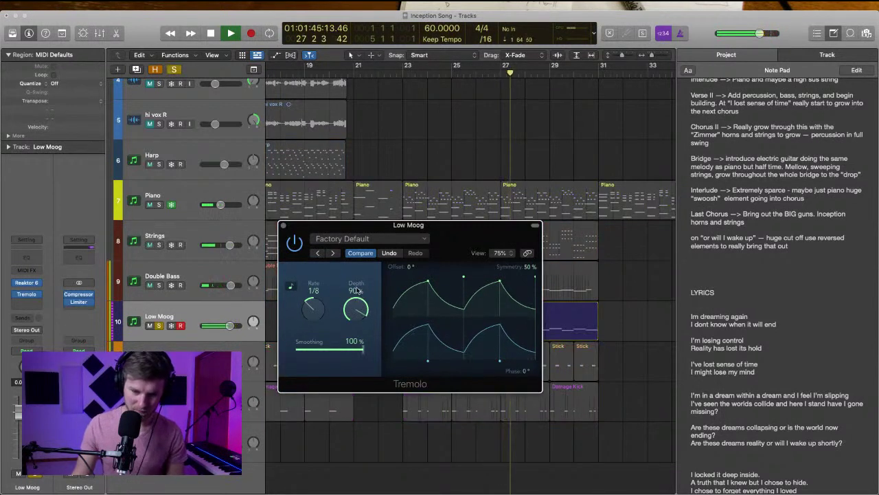
pyautogui.click(282, 225)
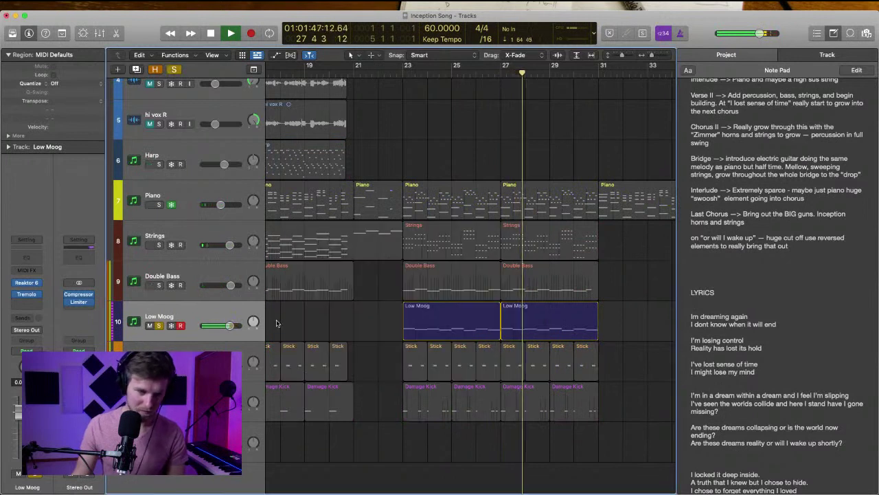
# Add a Channel EQ to the Low Moog track, try adjusting its low shelf band, and undo that adjustment
pyautogui.doubleClick(26, 257)
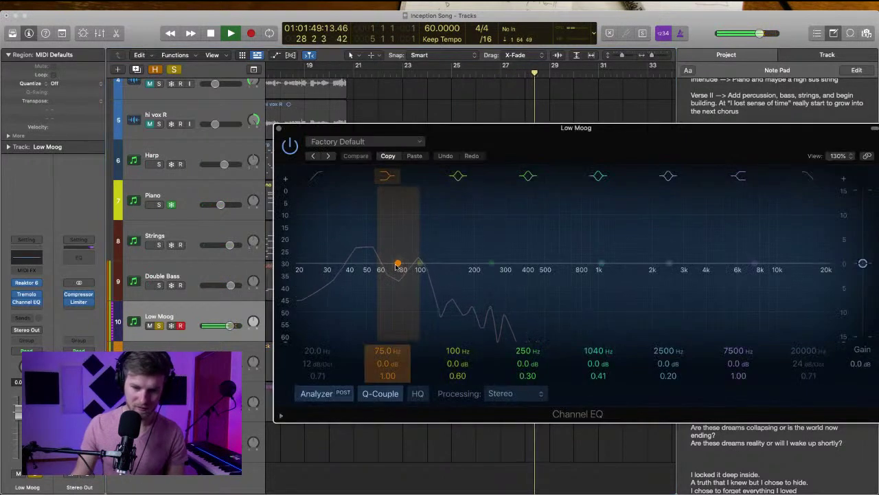
pyautogui.moveTo(396, 265); pyautogui.dragTo(447, 264)
pyautogui.press('super+z')
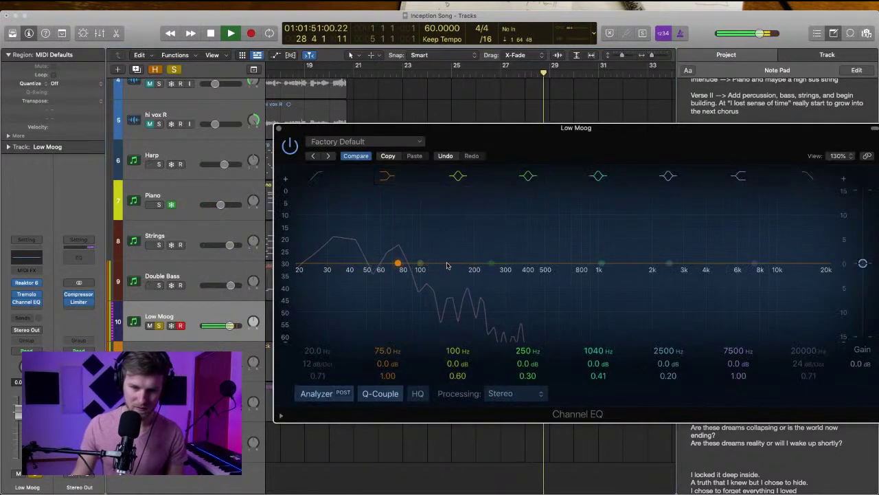
pyautogui.click(278, 128)
# Turn off the Low Moog solo and play the full arrangement from bar 23
pyautogui.press('s')
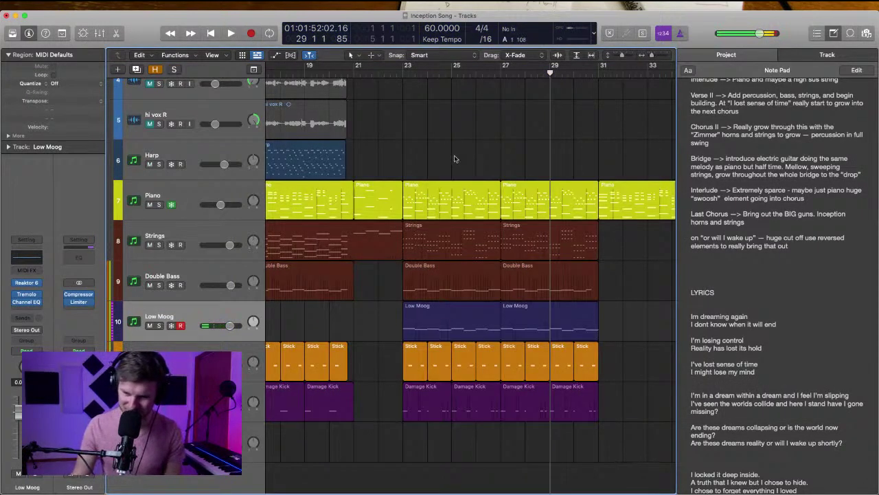
pyautogui.click(404, 81)
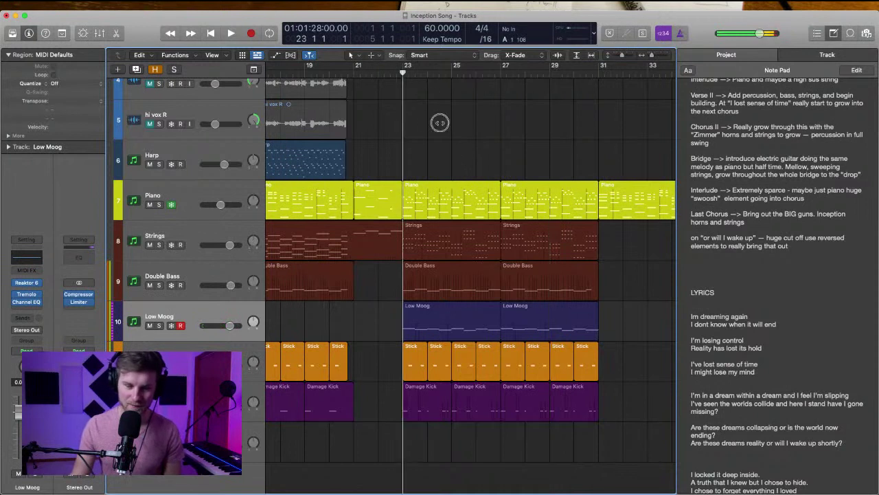
pyautogui.press('space')
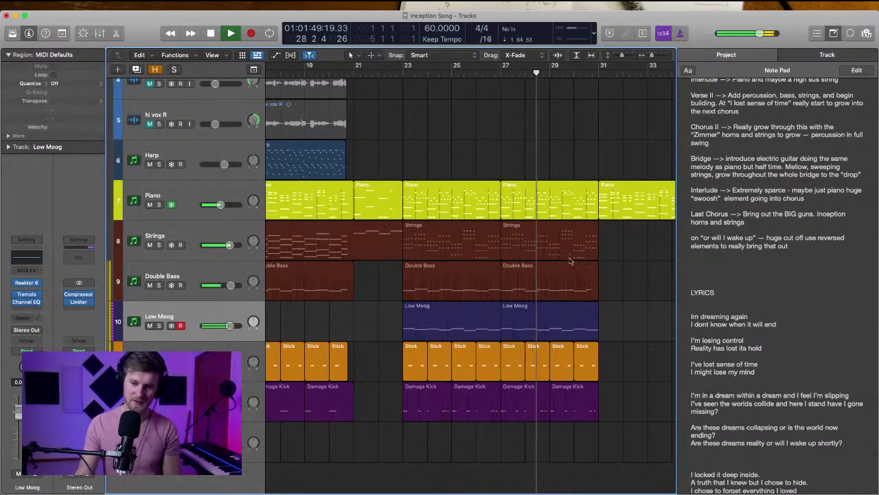
# Stop playback and duplicate the Strings track with its Kontakt instrument, leaving the new track empty
pyautogui.press('space')
pyautogui.click(554, 242)
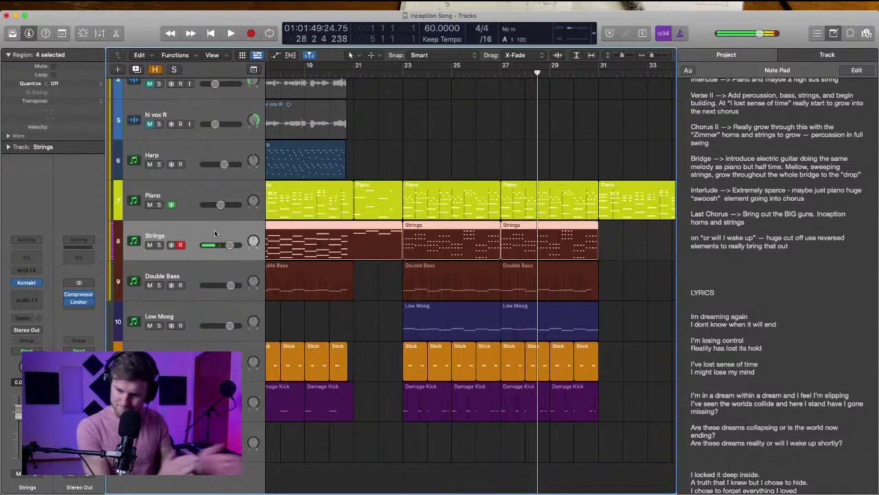
pyautogui.click(364, 295)
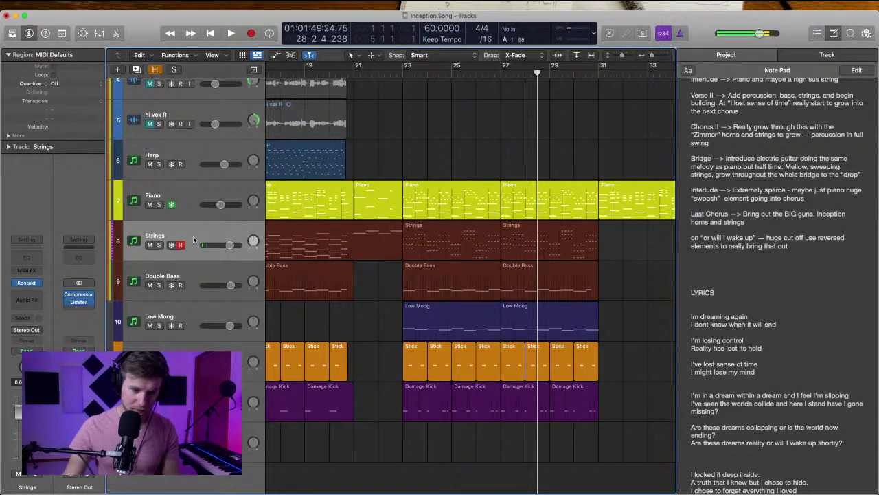
pyautogui.press('super+d')
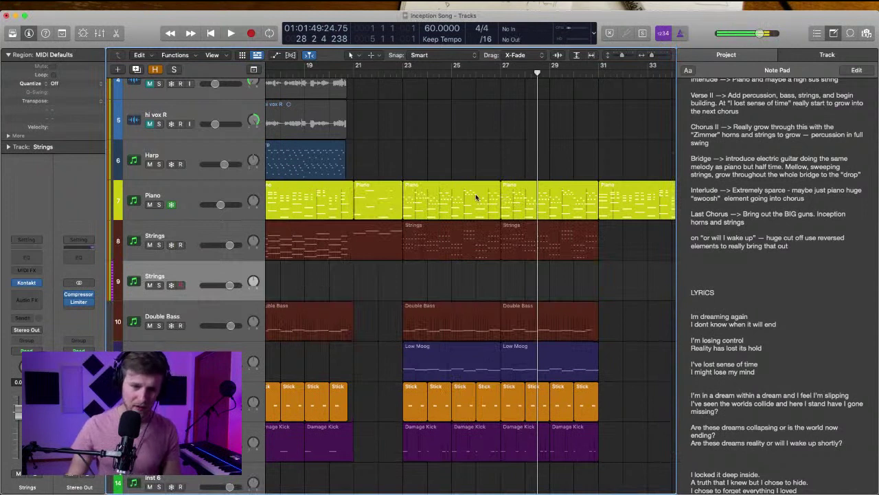
# Try recording a string part on the duplicated Strings track from bar 27 to just past bar 31
pyautogui.click(500, 67)
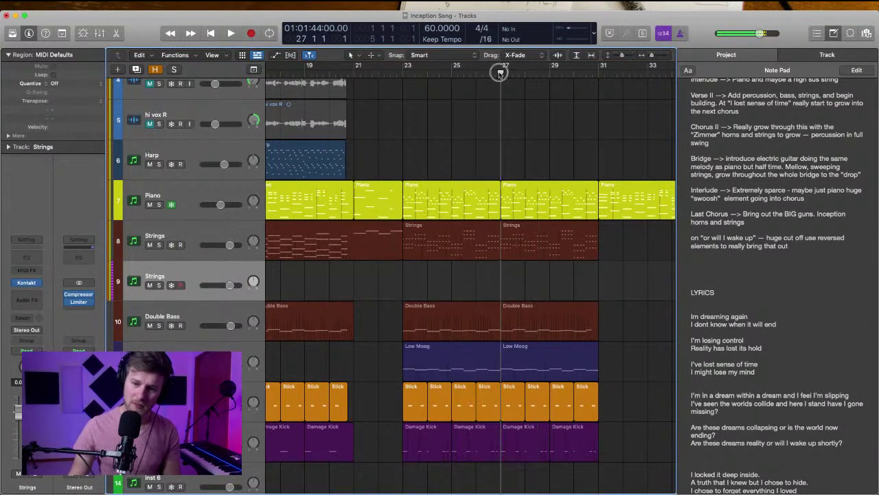
pyautogui.press('r')
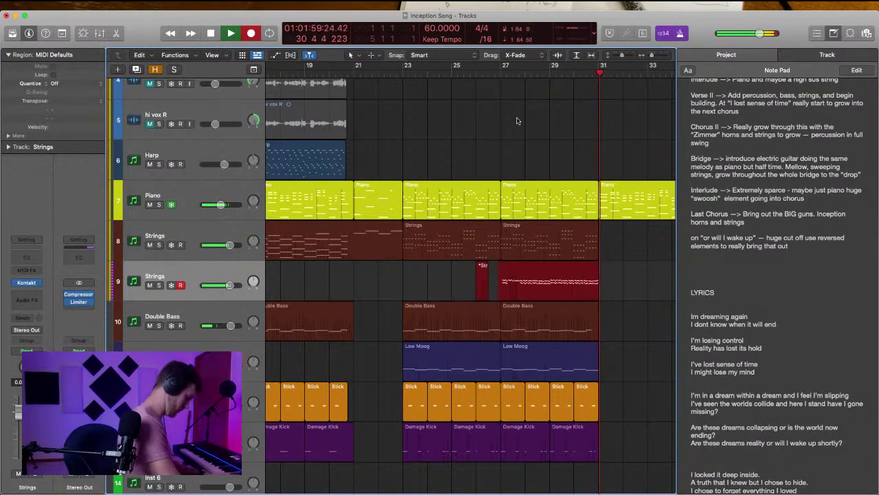
pyautogui.press('space')
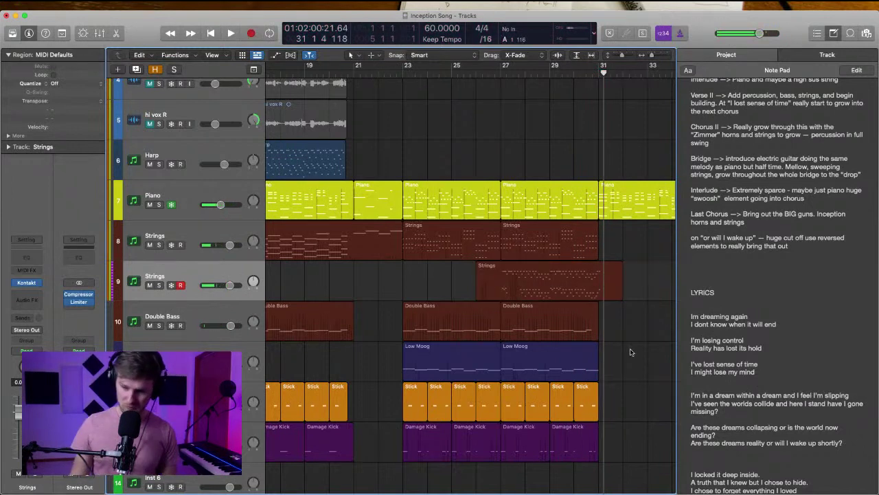
# Delete the recorded notes after bar 31 and quantize all notes in the Strings take to 1/16
pyautogui.doubleClick(589, 268)
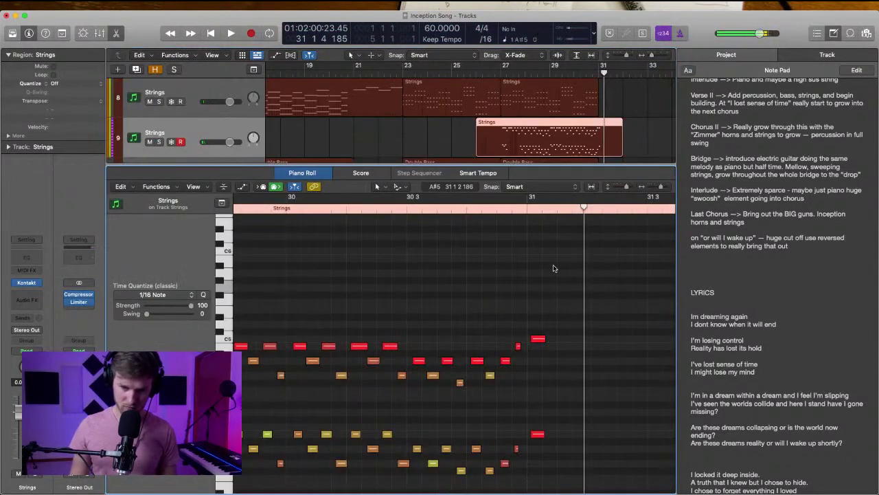
pyautogui.press('BackSpace')
pyautogui.click(669, 105)
pyautogui.doubleClick(575, 139)
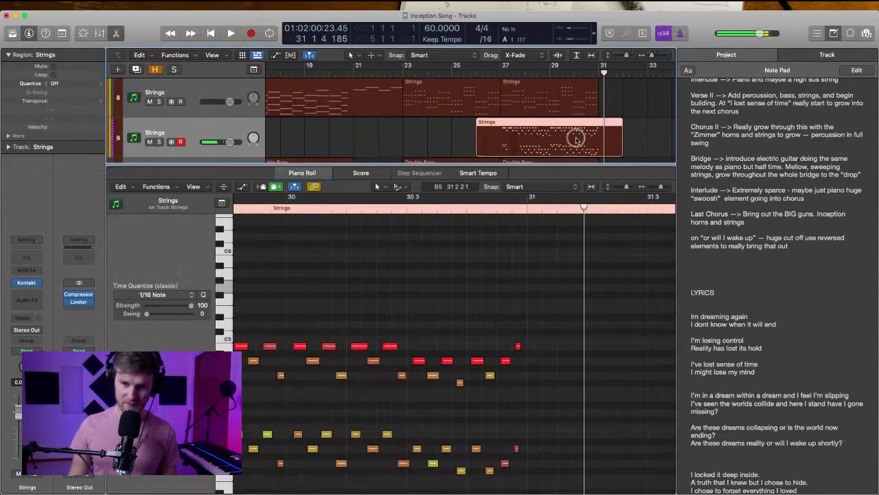
pyautogui.press('super+a')
pyautogui.press('q')
# Play the quantized Strings take briefly from bar 29 and delete the recorded region from the duplicated track
pyautogui.click(503, 72)
pyautogui.click(553, 73)
pyautogui.press('space')
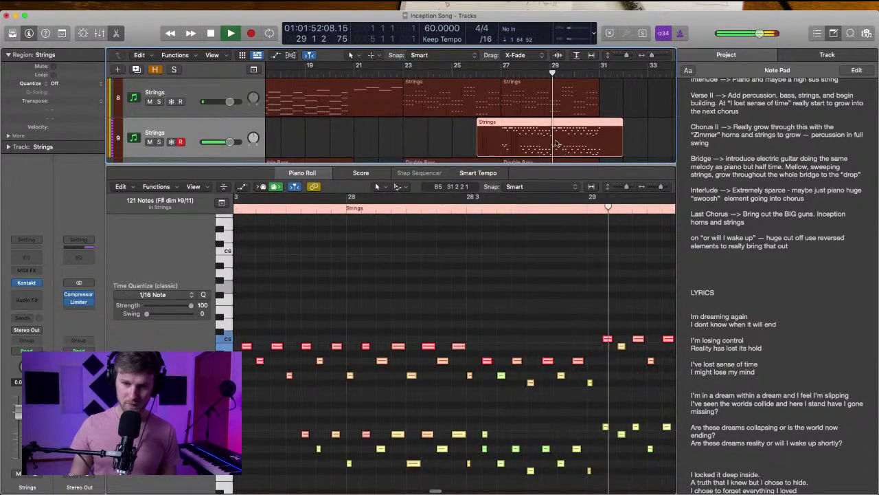
pyautogui.press('space')
pyautogui.hscroll(-3, 550, 284)
pyautogui.click(550, 285)
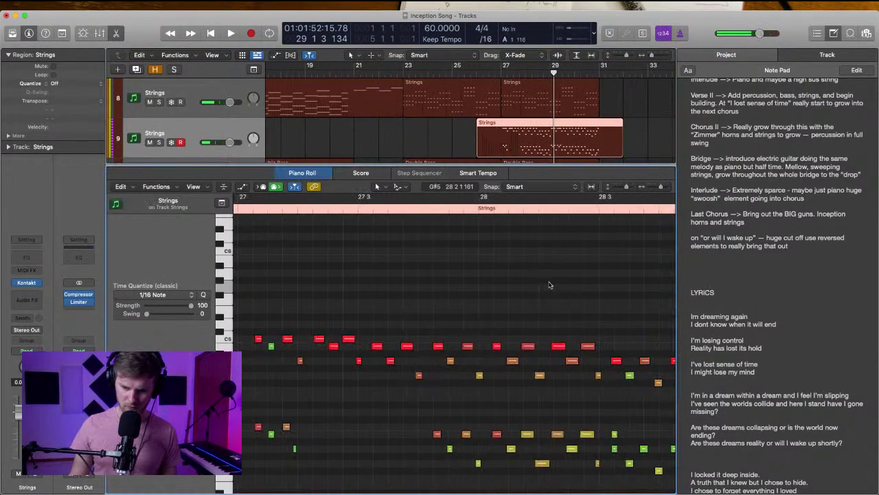
pyautogui.click(627, 145)
pyautogui.click(618, 145)
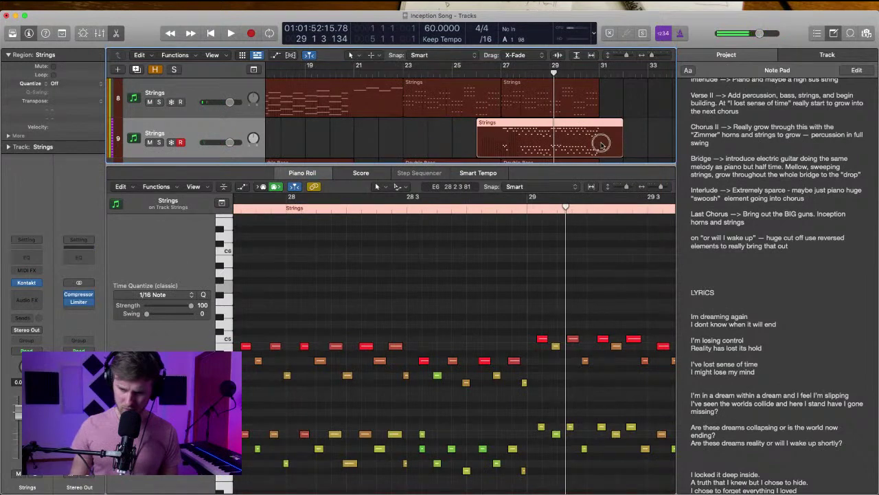
pyautogui.press('BackSpace')
# Close the Piano Roll and record a new single-line string part on the duplicated Strings track from bar 27 to bar 29
pyautogui.click(502, 73)
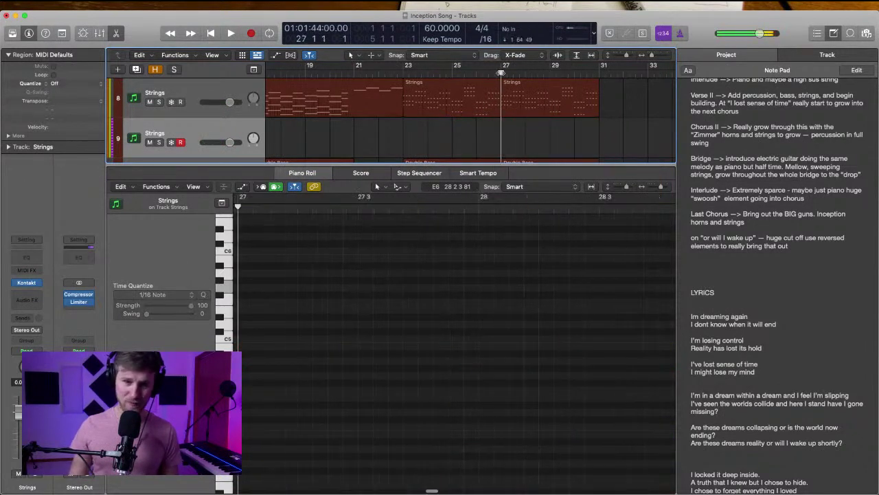
pyautogui.press('e')
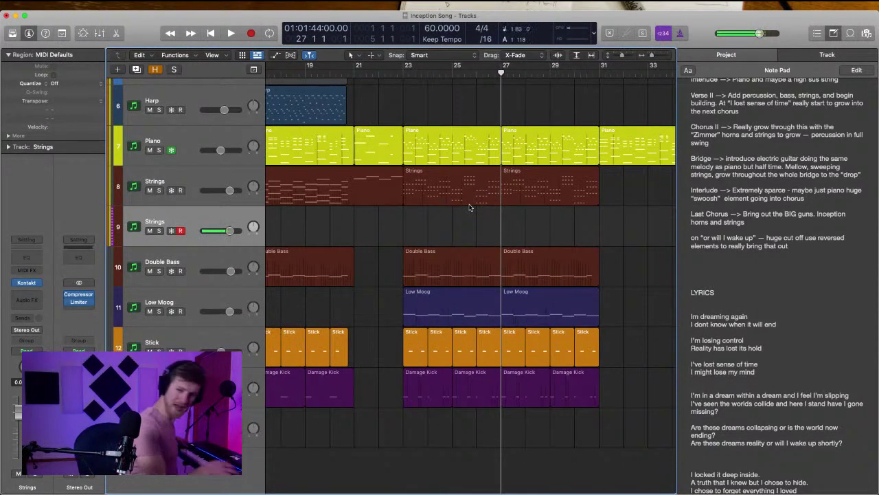
pyautogui.press('space')
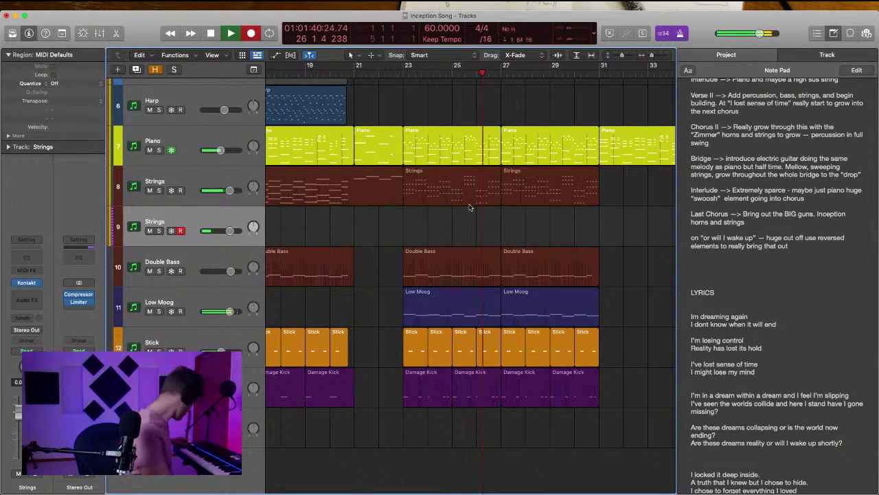
pyautogui.press('r')
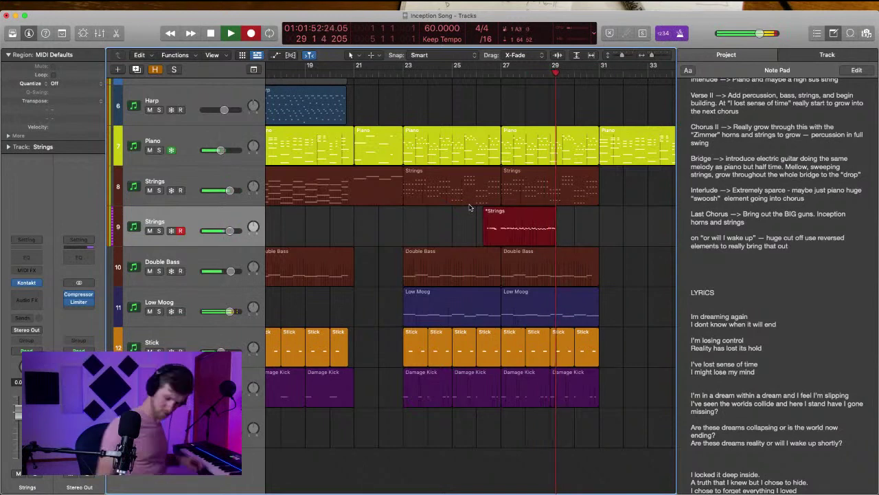
pyautogui.press('space')
# Quantize the new Strings take to 1/16 in the Piano Roll and play it soloed from bar 27
pyautogui.doubleClick(522, 227)
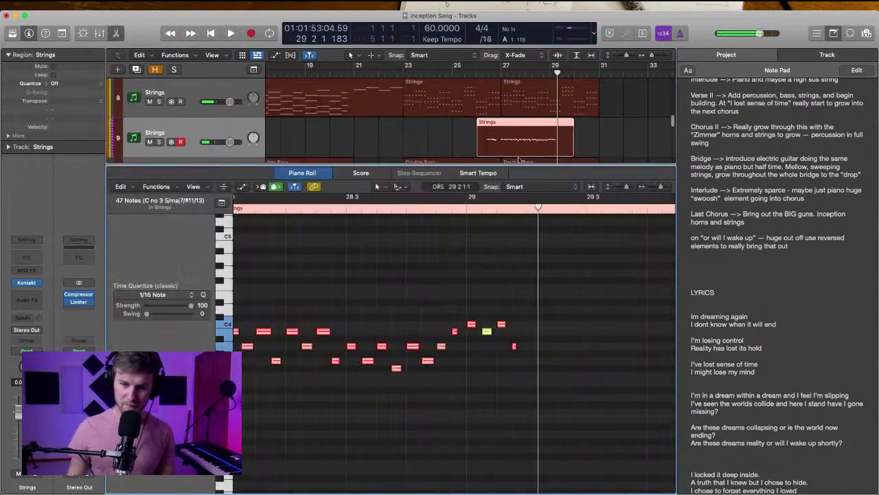
pyautogui.click(502, 72)
pyautogui.press('space')
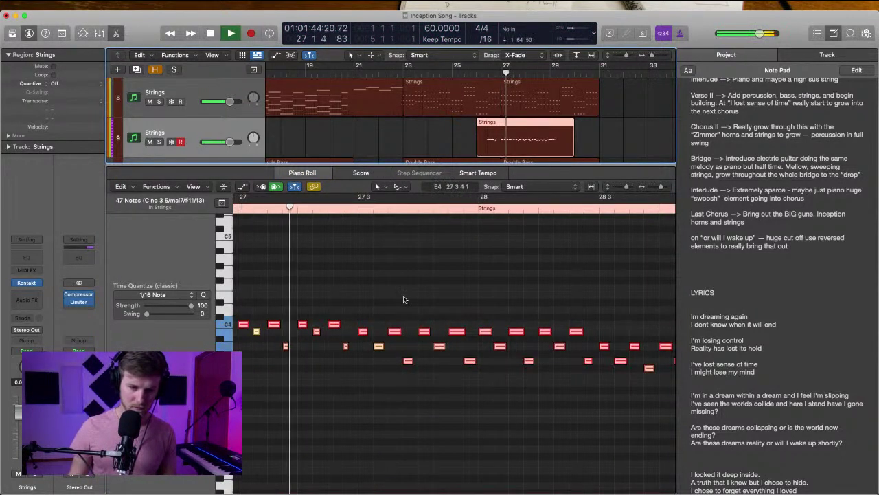
pyautogui.click(405, 296)
pyautogui.press('s')
# Delete the stray notes before bar 27 in the Strings take, stop playback, and check the short note after the first one
pyautogui.hscroll(-3, 403, 296)
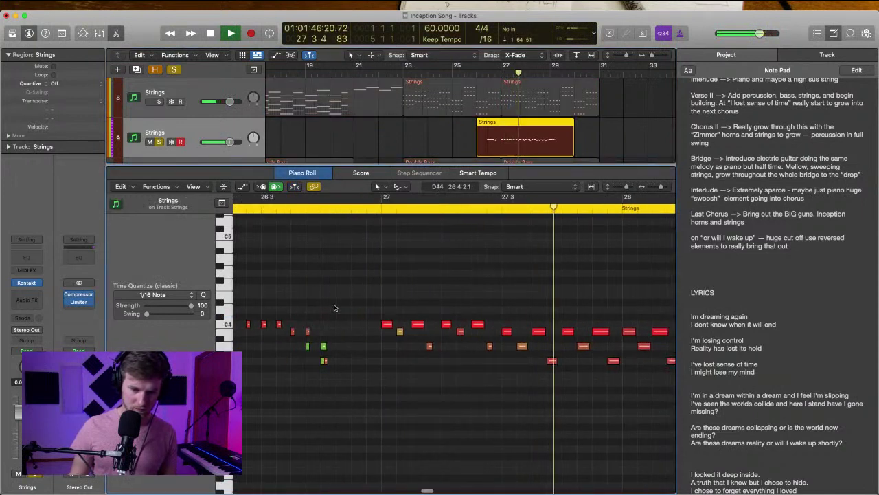
pyautogui.moveTo(336, 307); pyautogui.dragTo(244, 459)
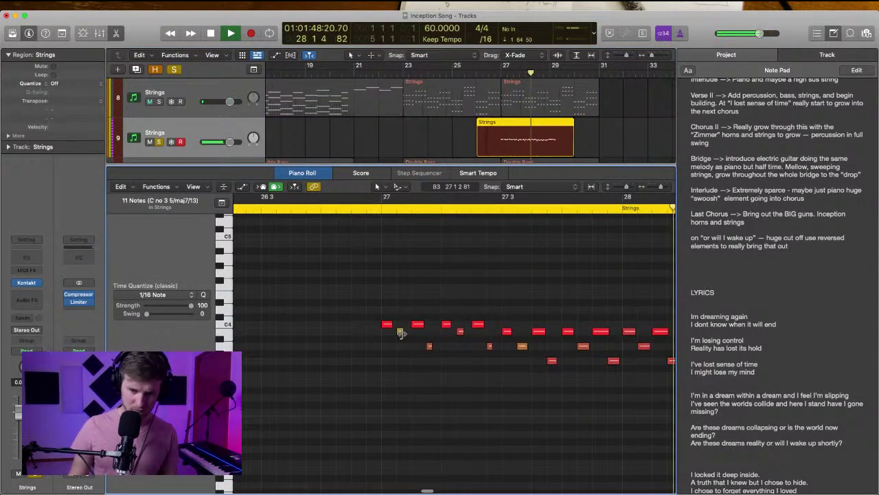
pyautogui.press('space')
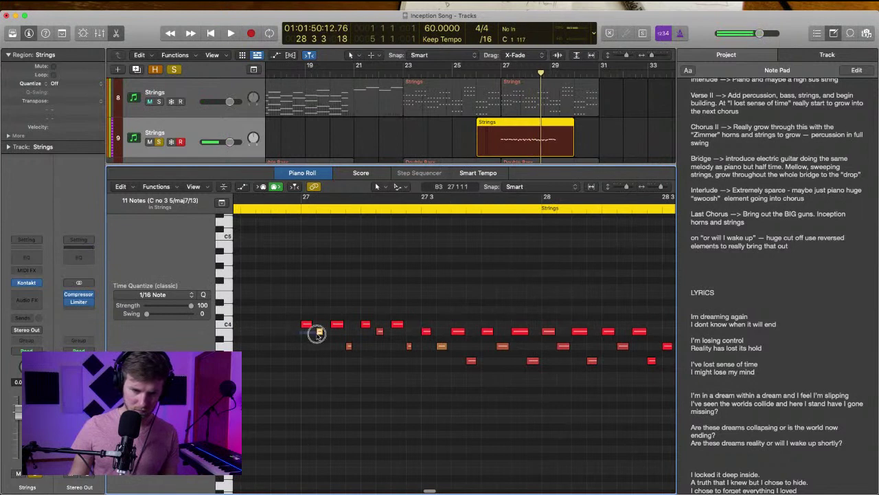
pyautogui.click(318, 331)
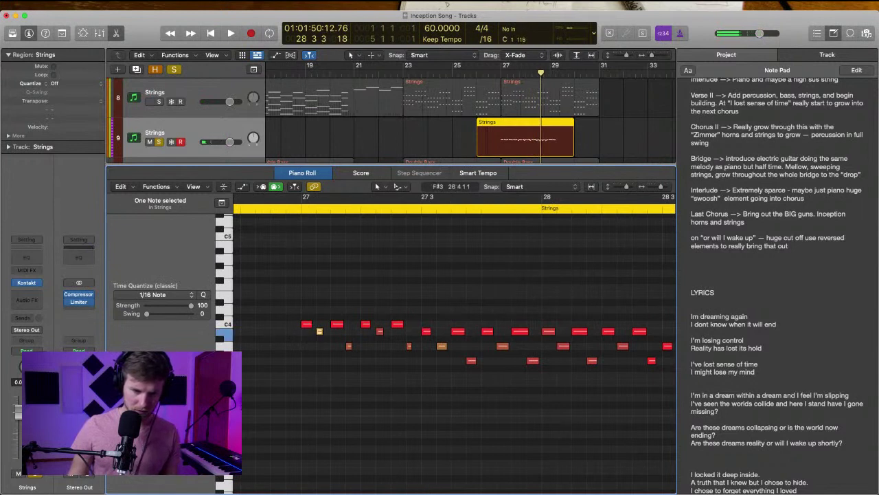
pyautogui.click(356, 375)
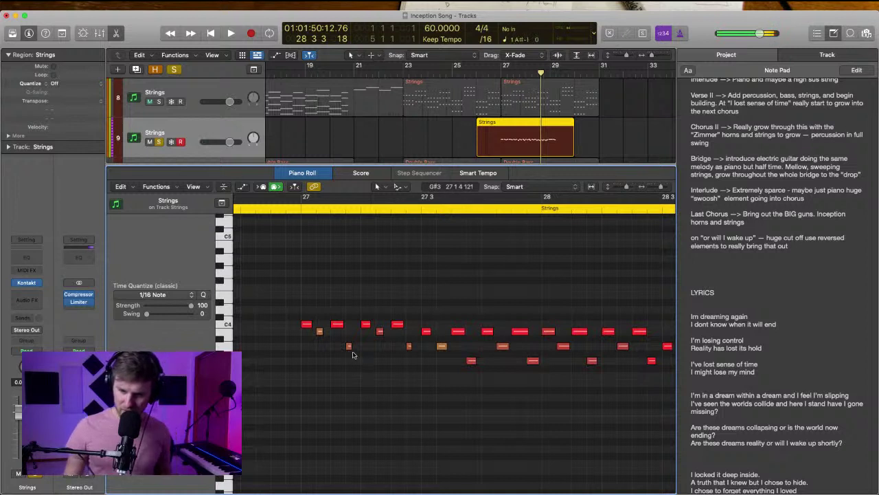
pyautogui.click(397, 278)
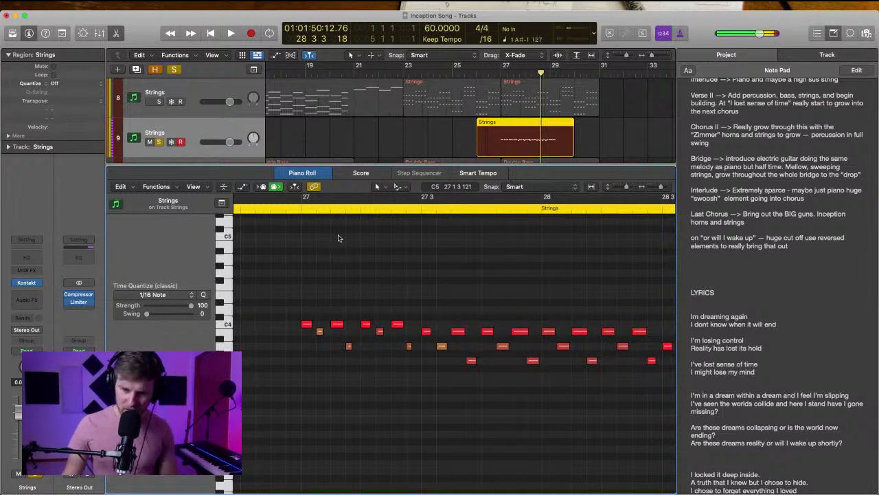
# Play the Strings take from bar 27, turn off its solo to hear it in the full mix, and stop playback
pyautogui.press('space')
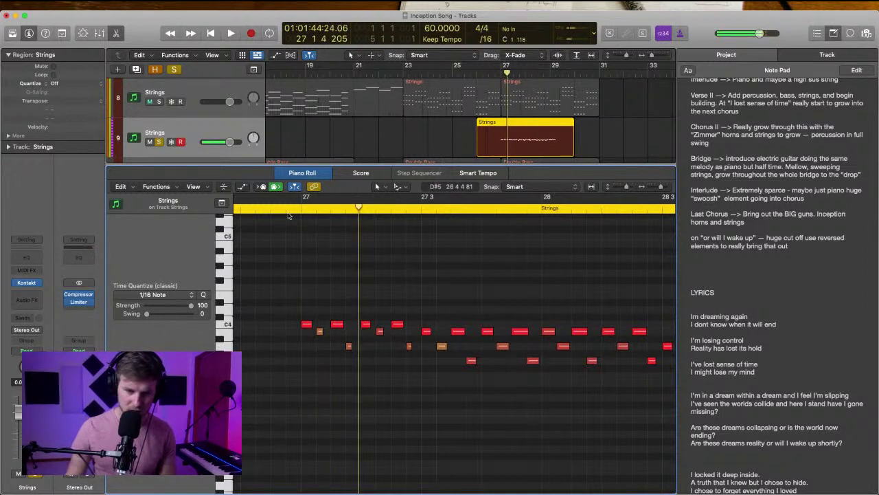
pyautogui.press('s')
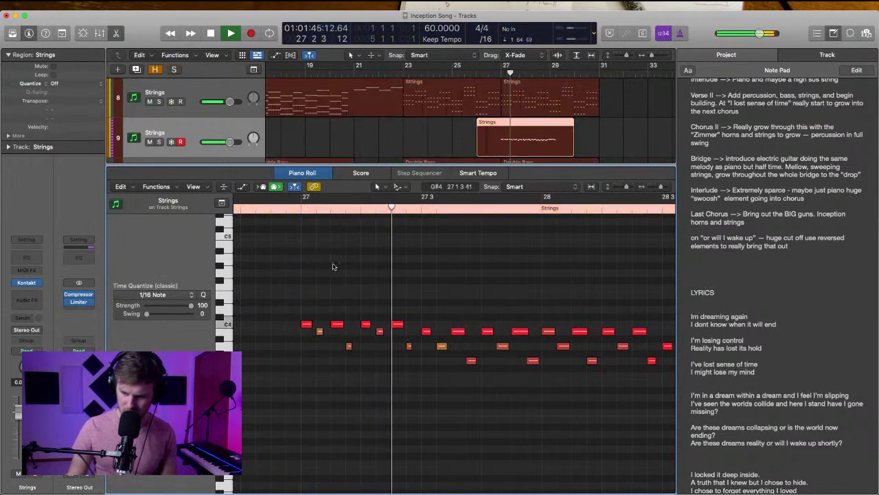
pyautogui.click(442, 288)
pyautogui.press('space')
# Delete the extra notes from bar 29 onward in the Strings take
pyautogui.moveTo(451, 285); pyautogui.dragTo(533, 399)
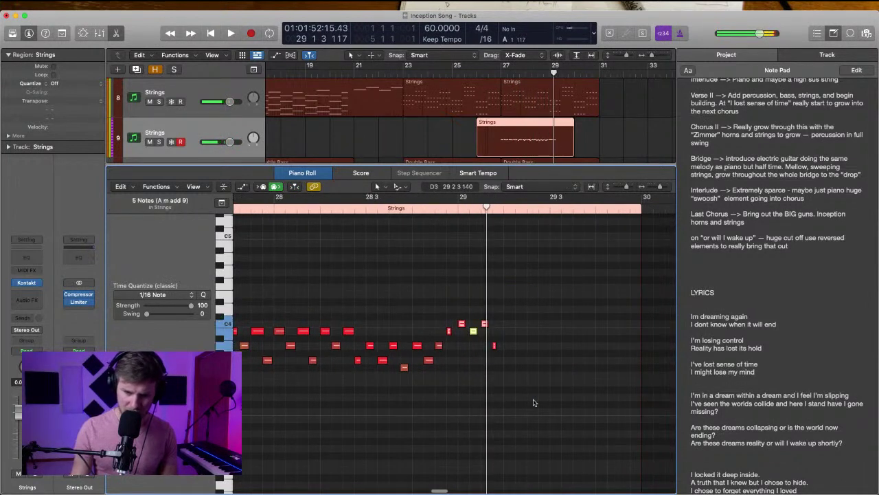
pyautogui.click(547, 395)
pyautogui.moveTo(459, 306); pyautogui.dragTo(524, 388)
pyautogui.press('BackSpace')
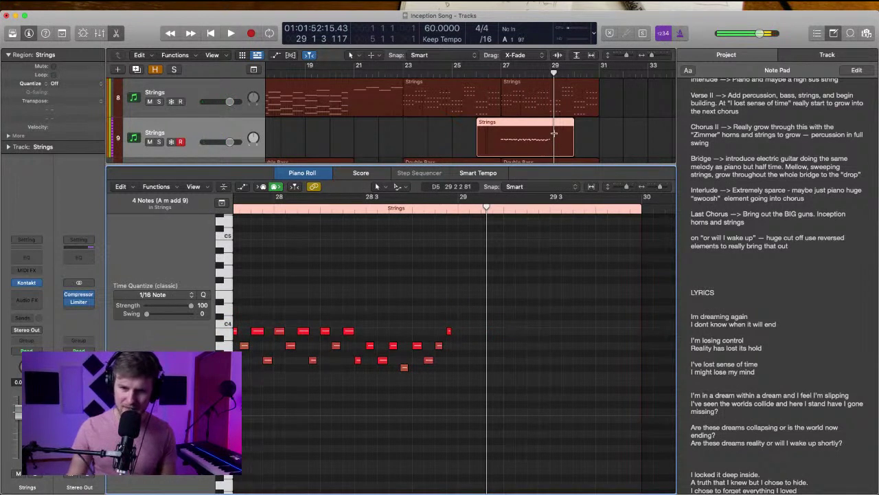
# Split the new Strings region at bar 29 and delete the empty part after the split
pyautogui.click(550, 75)
pyautogui.press('super+t')
pyautogui.click(560, 129)
pyautogui.press('BackSpace')
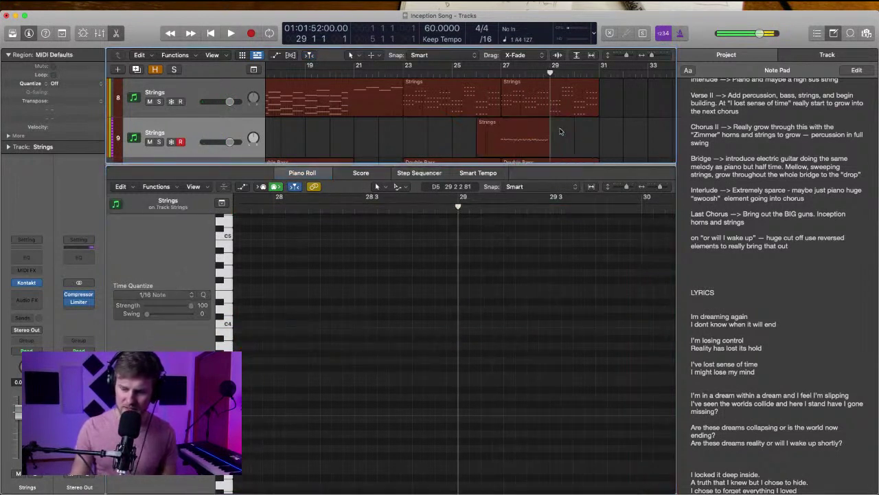
pyautogui.scroll(-3, 778, 241)
pyautogui.scroll(-3, 777, 241)
pyautogui.click(764, 230)
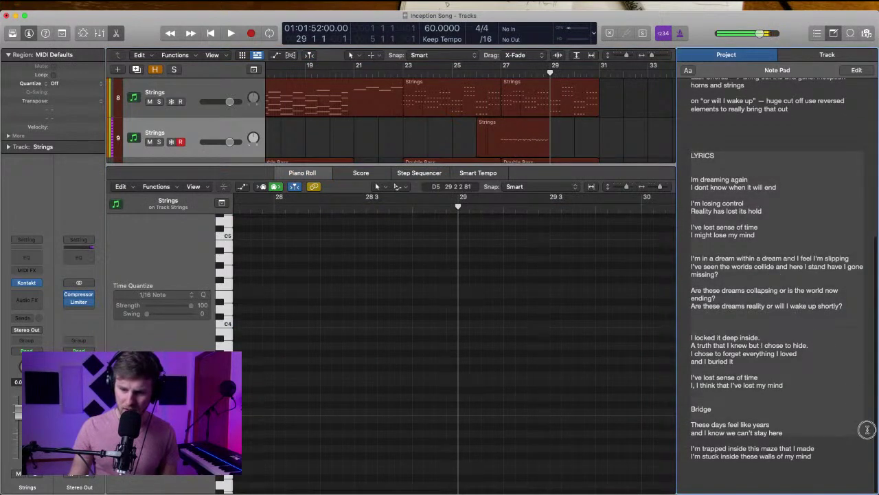
pyautogui.click(552, 133)
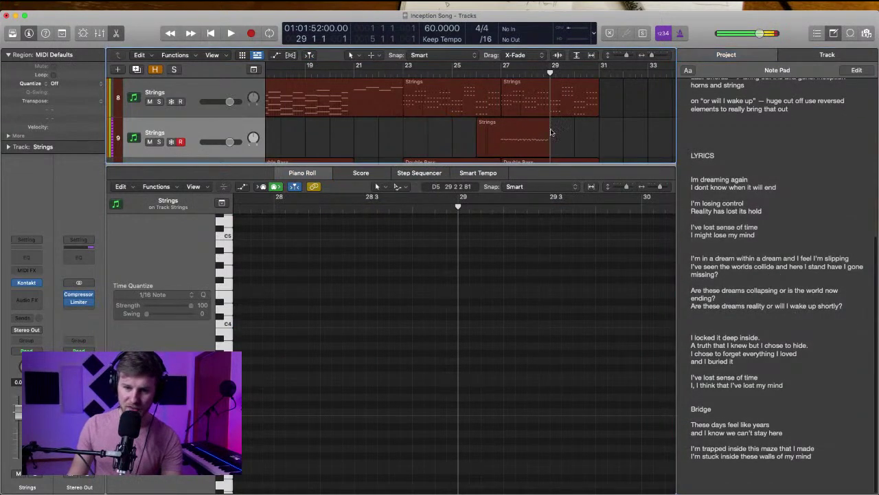
# Split the new Strings region at bar 27 and delete the part before the split
pyautogui.click(502, 74)
pyautogui.keyDown('super'); pyautogui.doubleClick(501, 124); pyautogui.keyUp('super')
pyautogui.moveTo(500, 124); pyautogui.dragTo(501, 124)
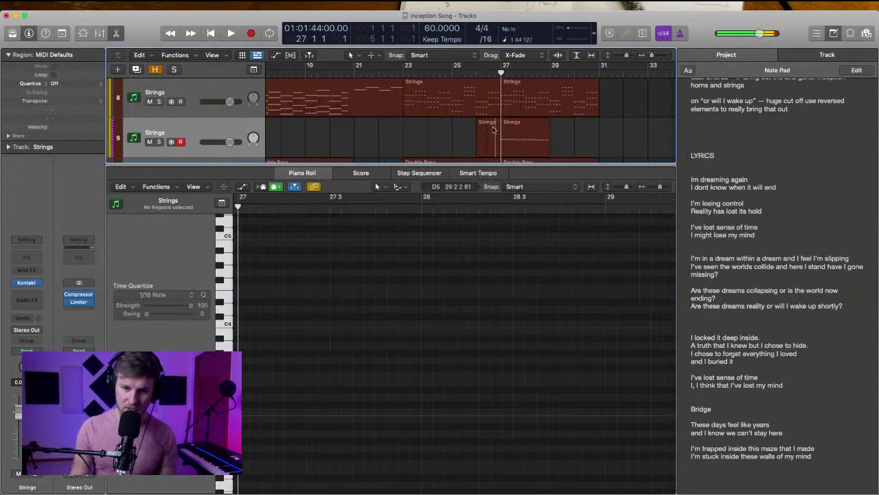
pyautogui.click(492, 128)
pyautogui.press('Delete')
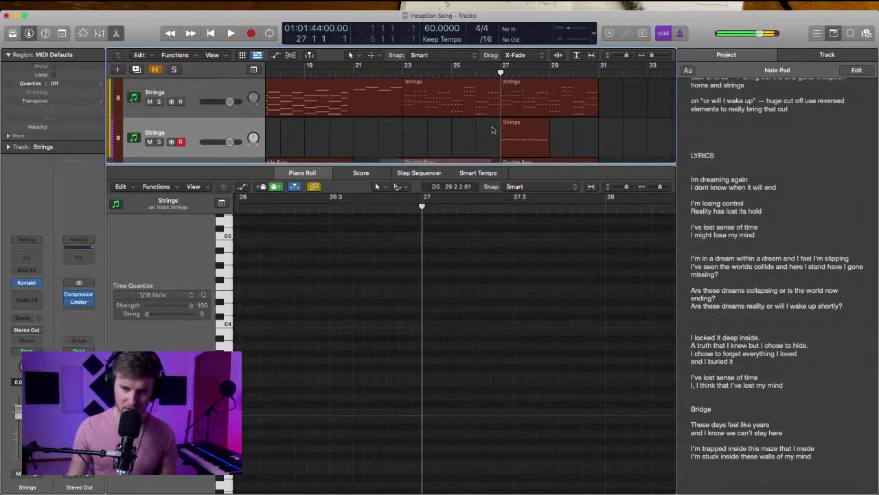
# Repeat the two-bar Strings region once so it fills bars 29 to 31, and return the playhead to bar 27
pyautogui.click(525, 132)
pyautogui.press('super+r')
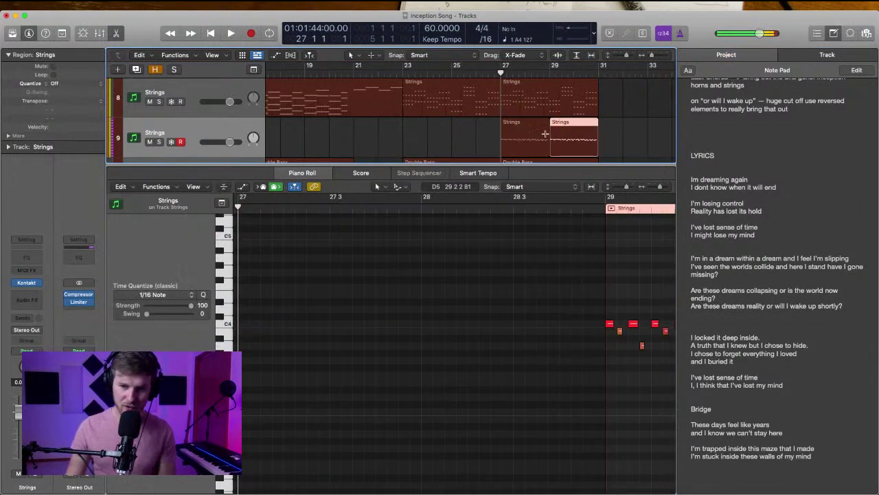
pyautogui.click(632, 134)
pyautogui.click(500, 74)
pyautogui.scroll(2, 492, 95)
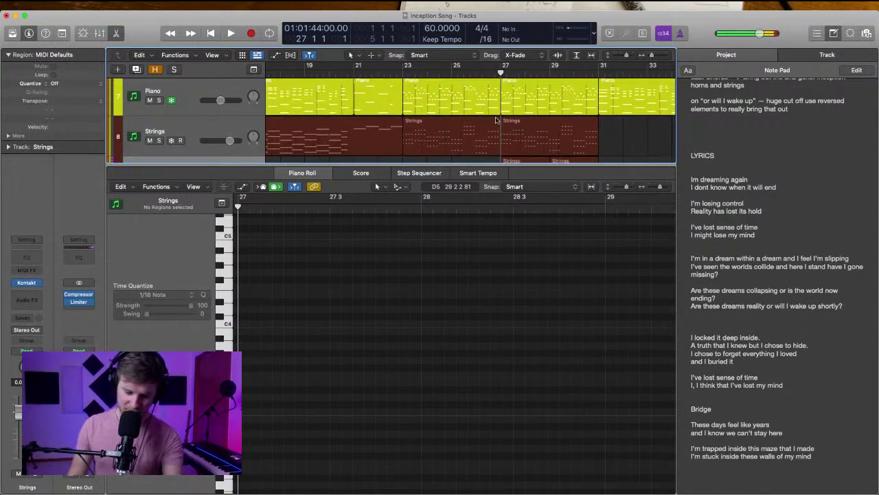
pyautogui.scroll(-2, 560, 122)
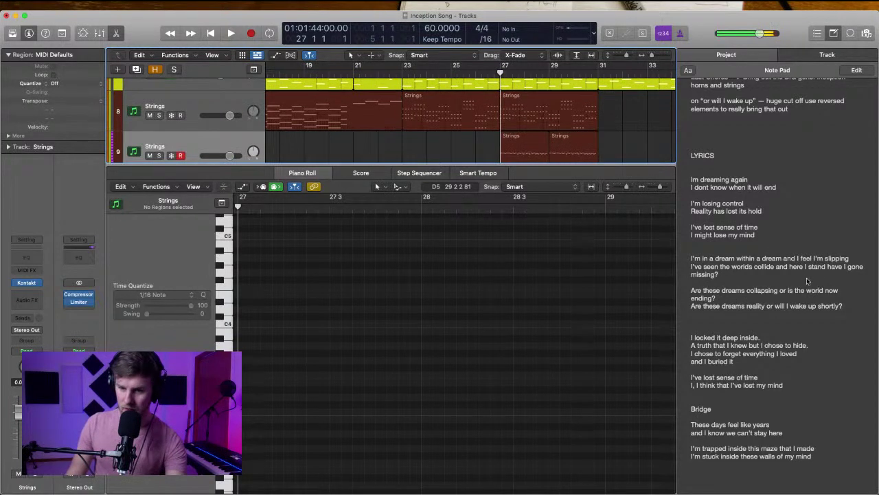
# View the Kontakt String Ensemble instrument on the second Strings track and close its window
pyautogui.scroll(-1, 724, 173)
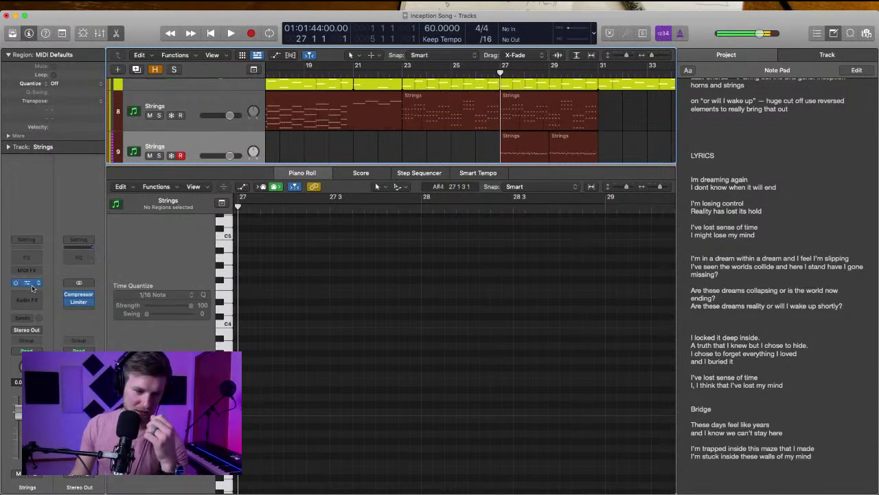
pyautogui.press('v')
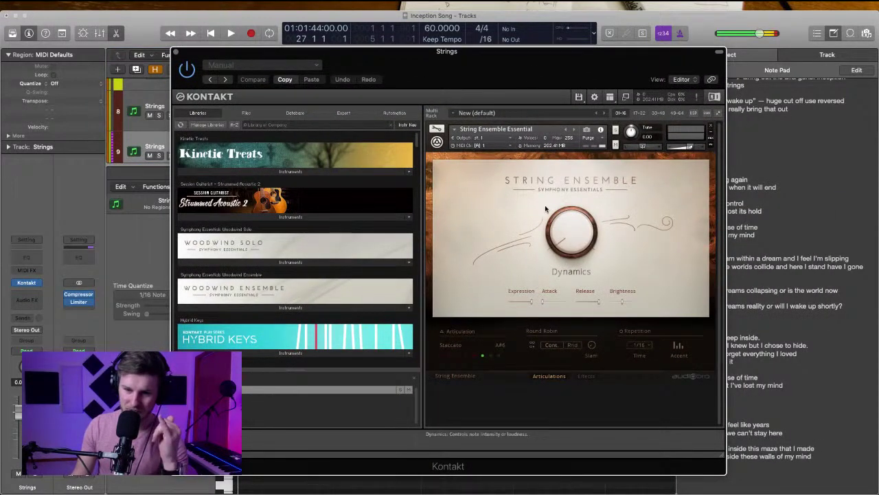
pyautogui.moveTo(440, 74); pyautogui.dragTo(483, 95)
pyautogui.moveTo(313, 77); pyautogui.dragTo(340, 92)
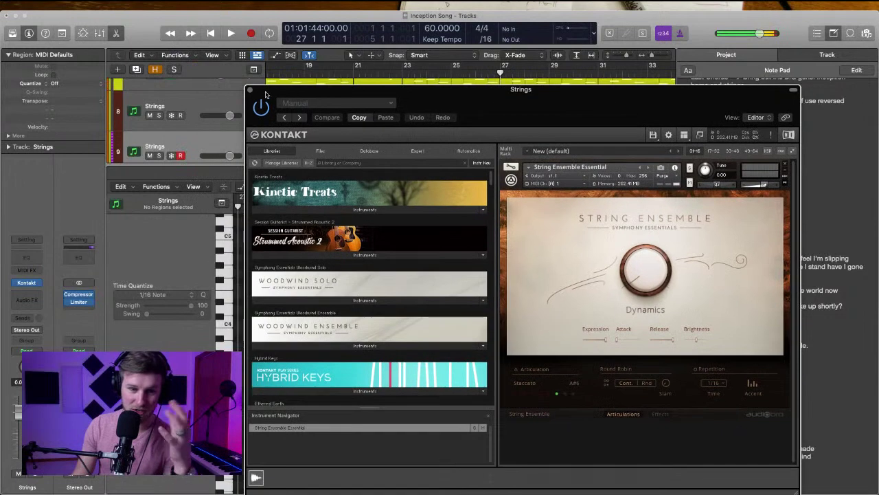
pyautogui.click(249, 89)
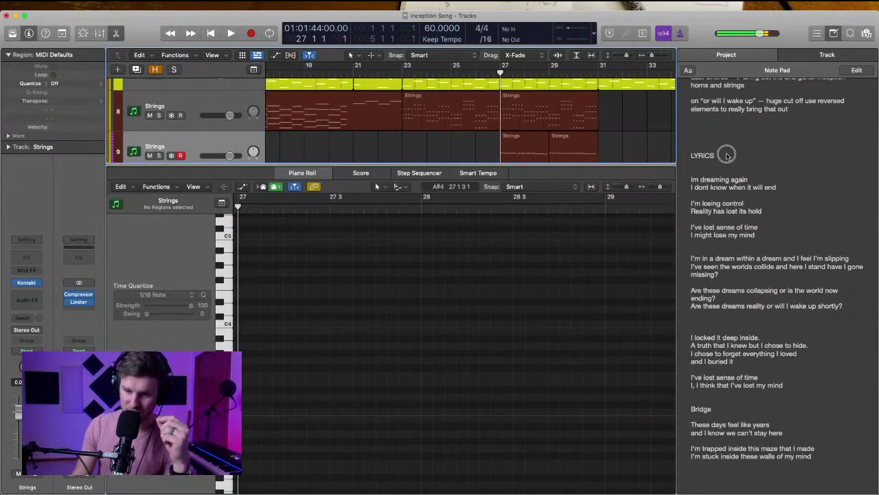
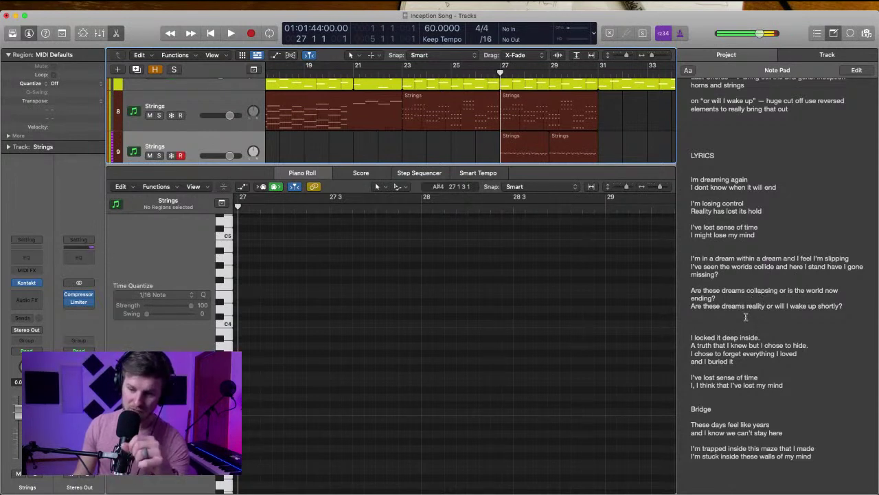
# Remove "shortly" from the lyric "Are these dreams reality or will I wake up" and delete the extra blank line below it
pyautogui.click(822, 307)
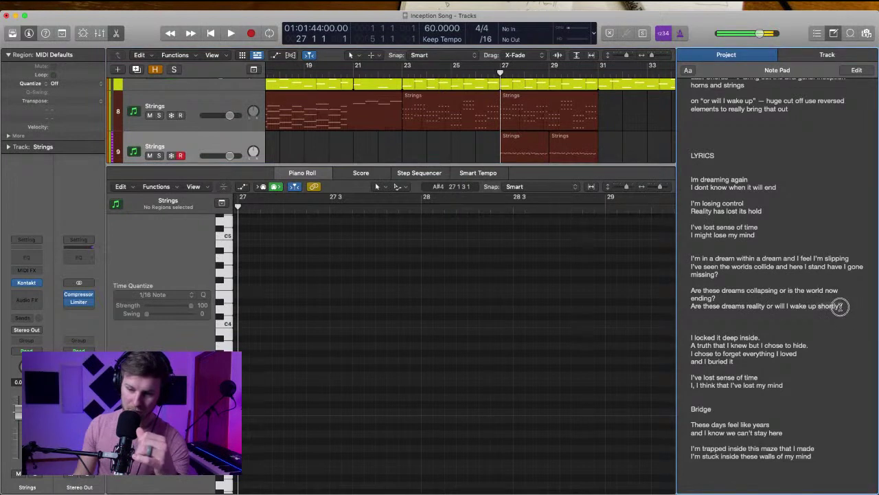
pyautogui.doubleClick(823, 308)
pyautogui.press('BackSpace')
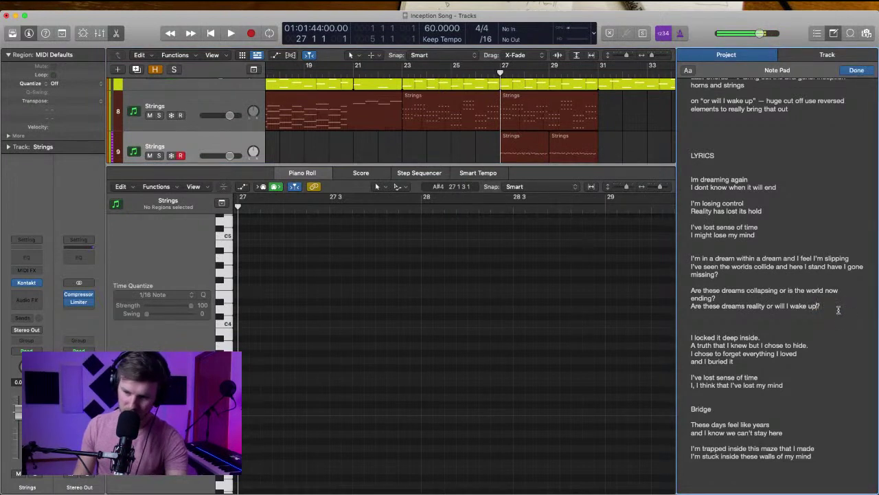
pyautogui.write('p')
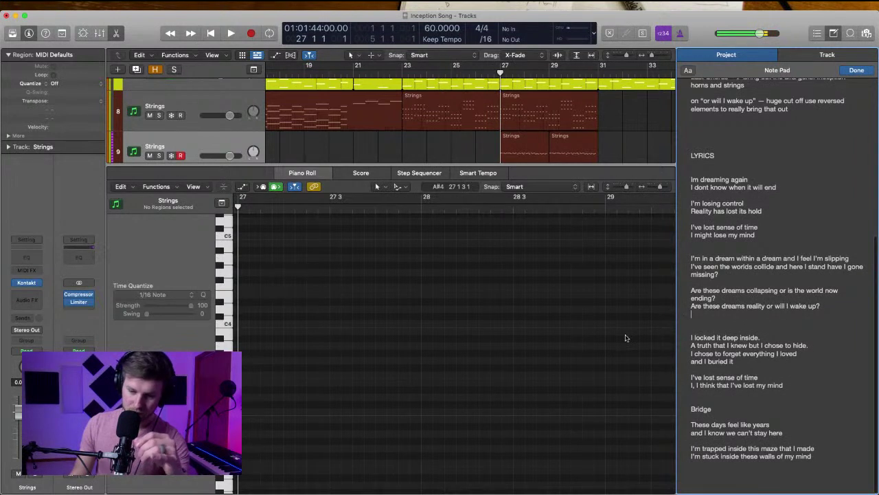
pyautogui.press('Down')
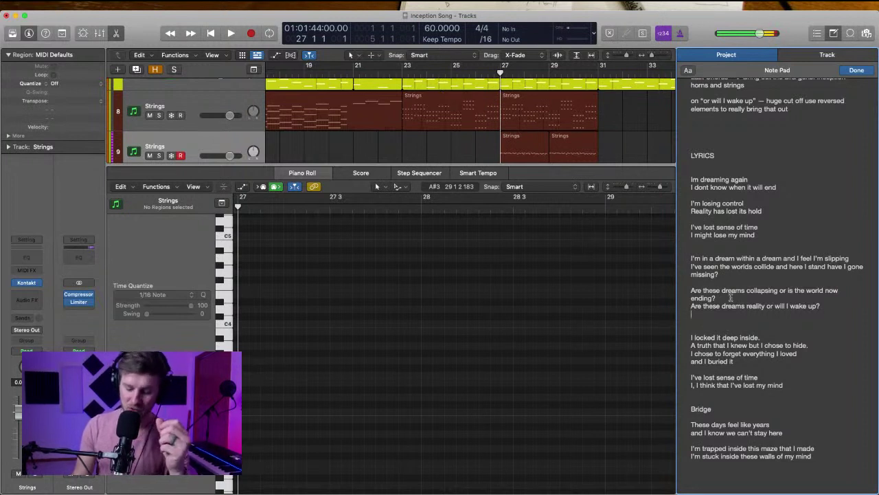
pyautogui.press('BackSpace')
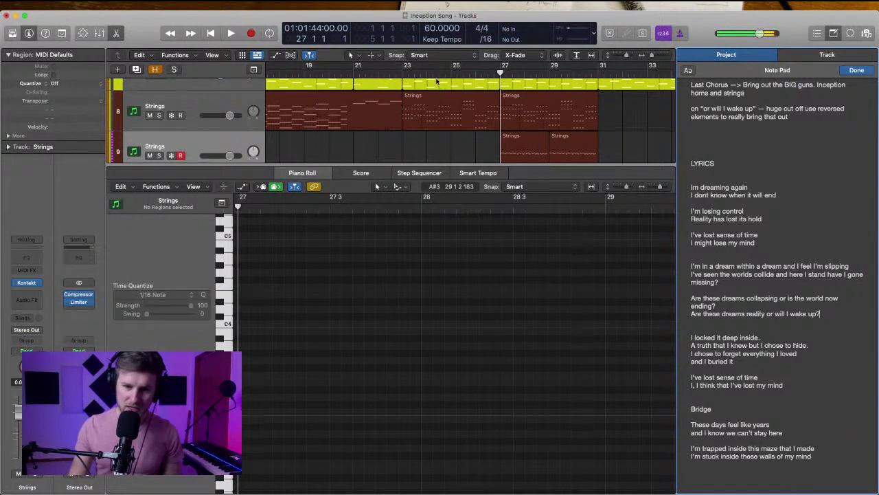
# Move the playhead to bar 23 and enlarge the tracks area above the piano roll
pyautogui.click(404, 74)
pyautogui.scroll(1, 450, 124)
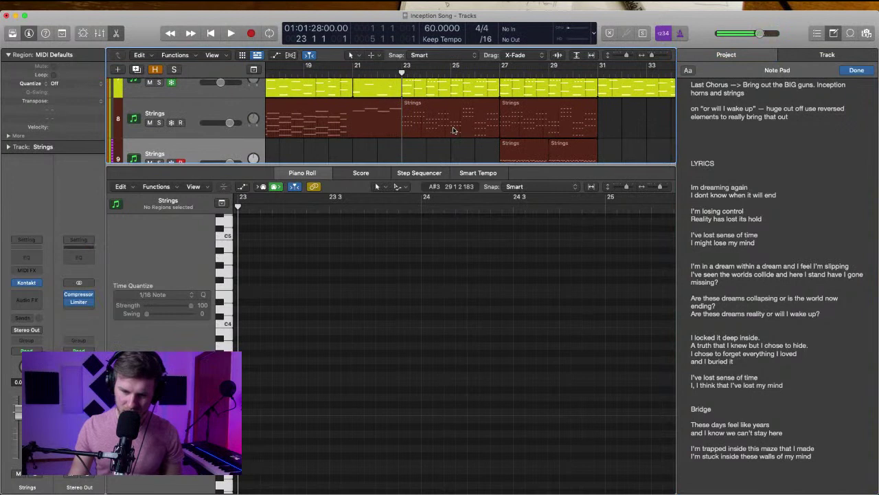
pyautogui.moveTo(454, 166); pyautogui.dragTo(452, 233)
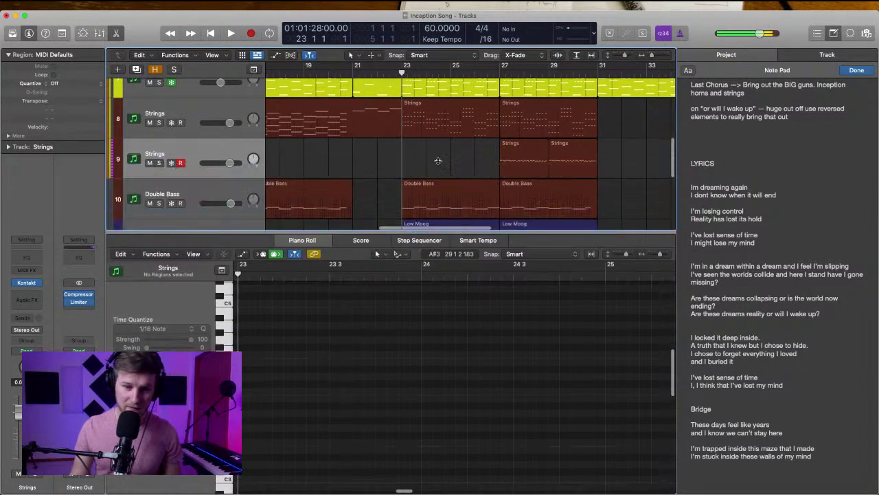
pyautogui.scroll(3, 438, 161)
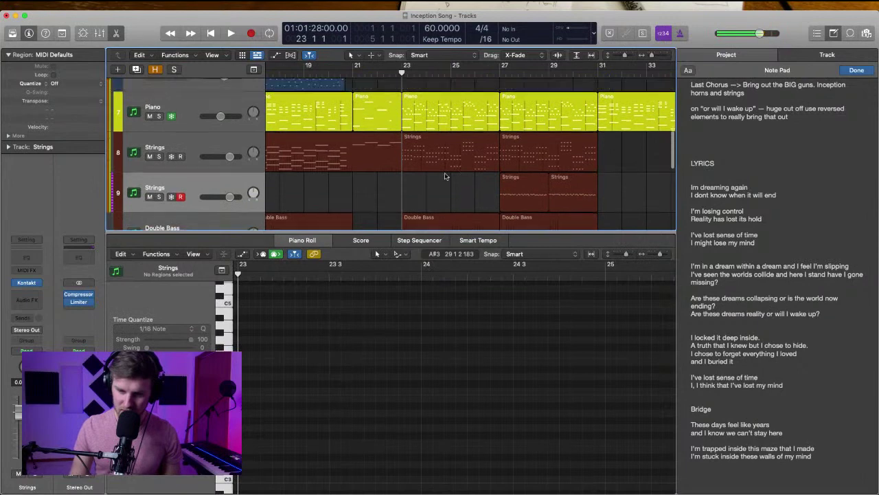
pyautogui.scroll(1, 445, 176)
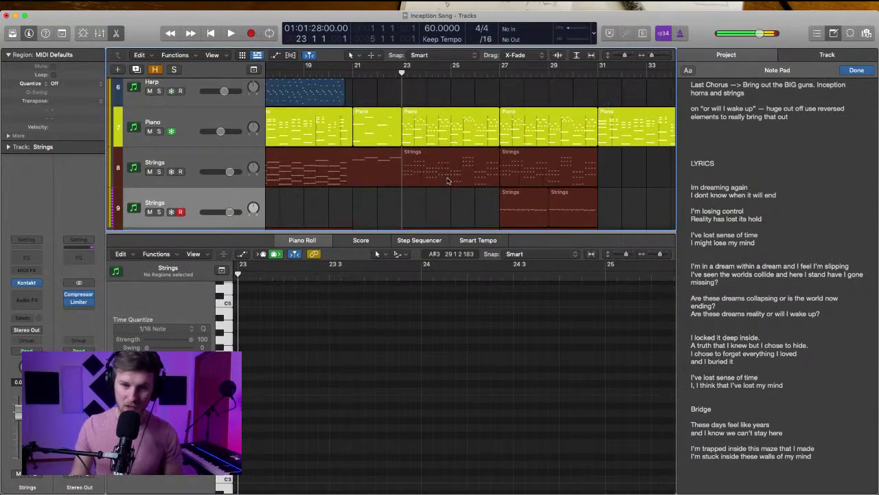
pyautogui.scroll(8, 447, 181)
pyautogui.scroll(-7, 448, 181)
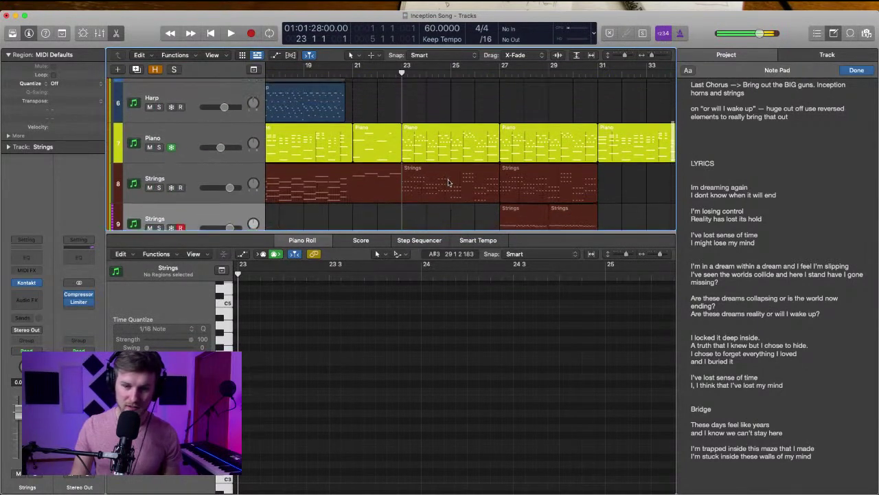
pyautogui.scroll(1, 448, 172)
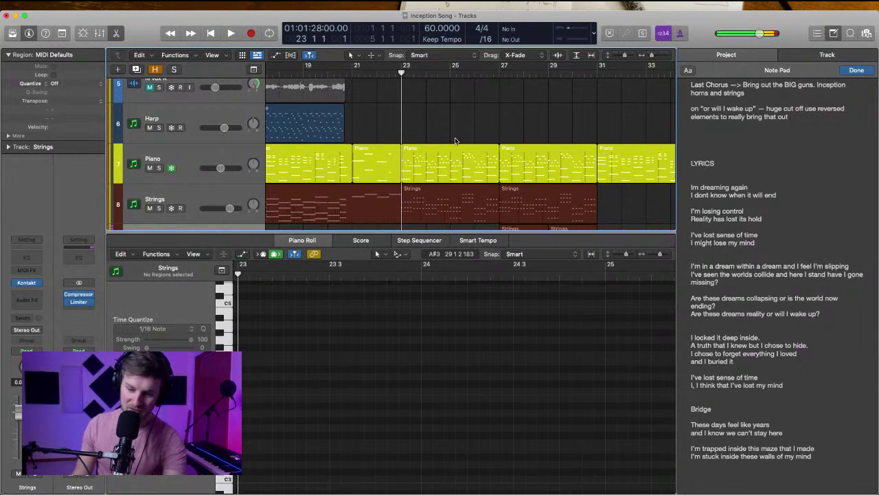
pyautogui.scroll(-4, 454, 141)
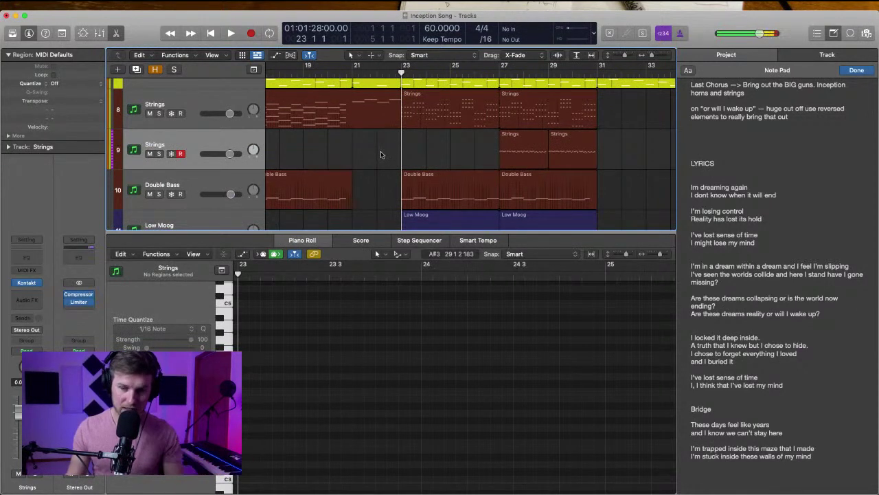
# Play the arrangement from bar 23 and look over the vocal, piano, strings and bass tracks
pyautogui.scroll(6, 385, 157)
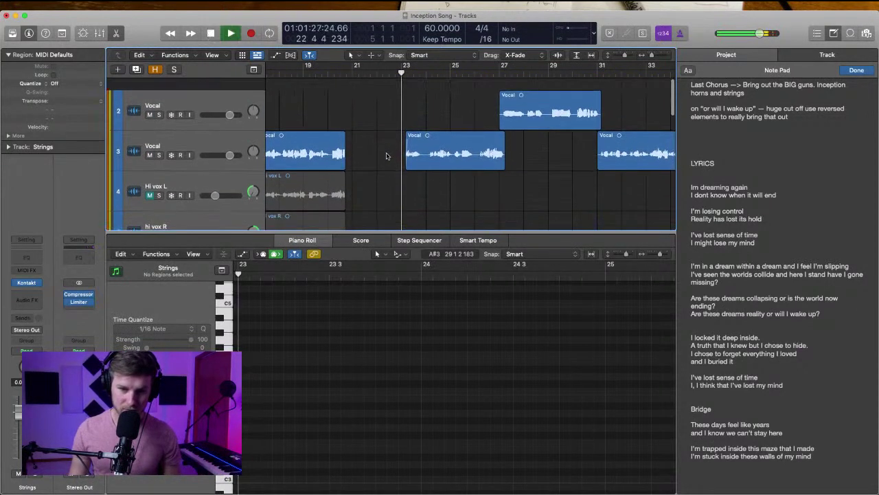
pyautogui.press('space')
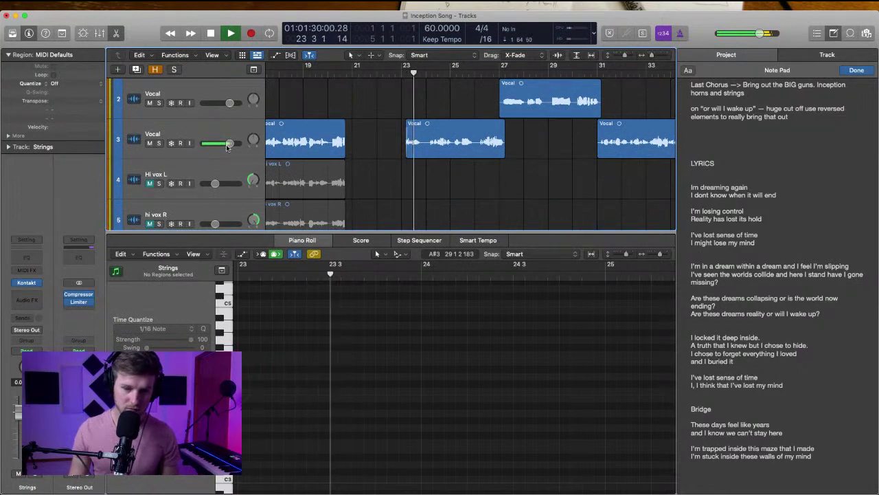
pyautogui.scroll(-3, 434, 218)
pyautogui.scroll(-2, 434, 218)
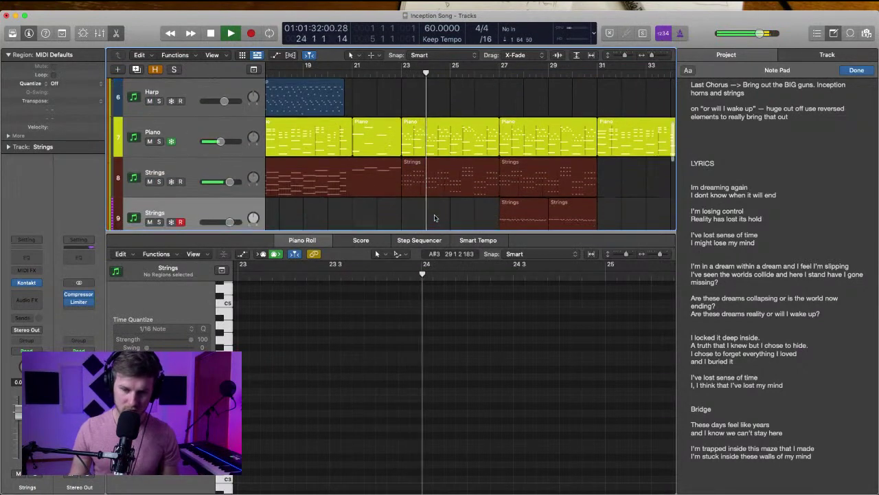
pyautogui.scroll(-2, 406, 208)
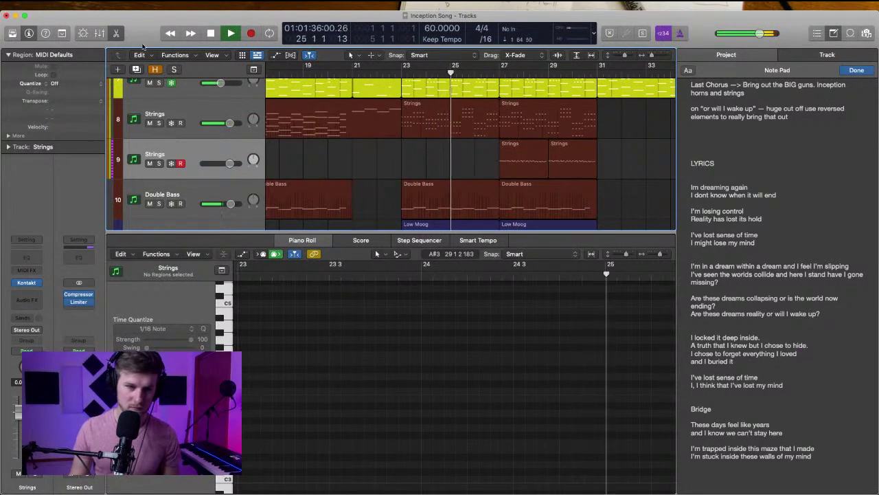
# Hide the piano roll editor and open the Kontakt instrument of the empty Inst 6 track
pyautogui.click(116, 33)
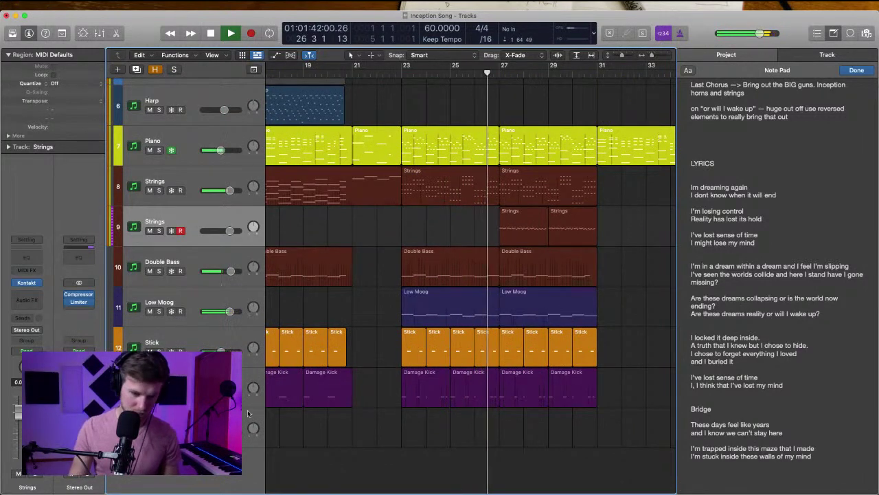
pyautogui.click(165, 427)
pyautogui.click(26, 286)
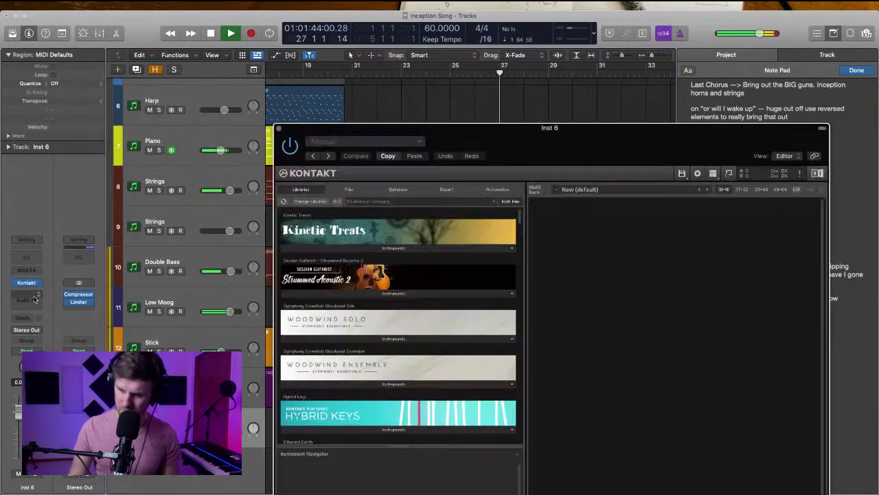
pyautogui.moveTo(518, 124); pyautogui.dragTo(475, 14)
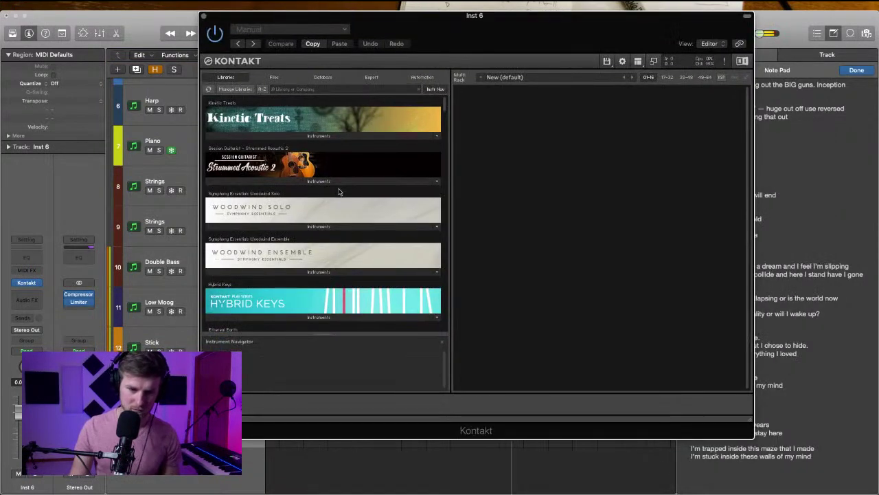
# Load Signal.nki from the Signal library into Kontakt on the Inst 6 track
pyautogui.scroll(-15, 338, 195)
pyautogui.scroll(-15, 338, 196)
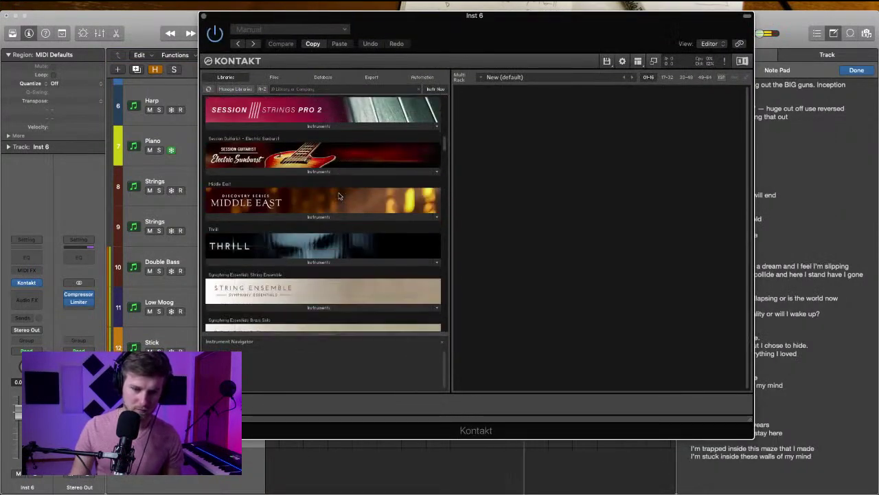
pyautogui.scroll(-15, 338, 196)
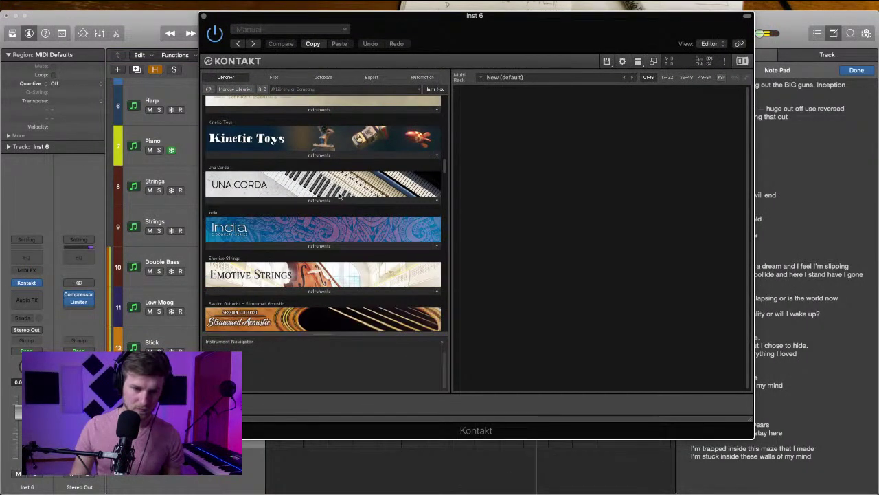
pyautogui.scroll(-15, 329, 197)
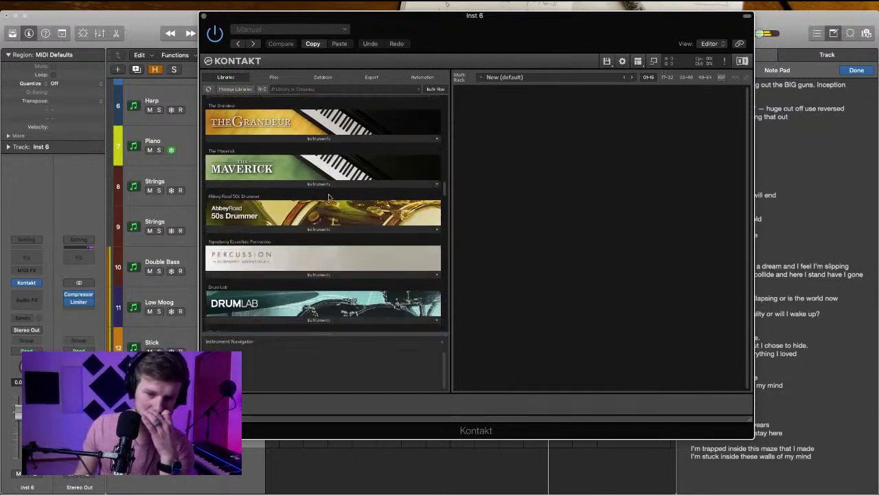
pyautogui.scroll(-5, 329, 198)
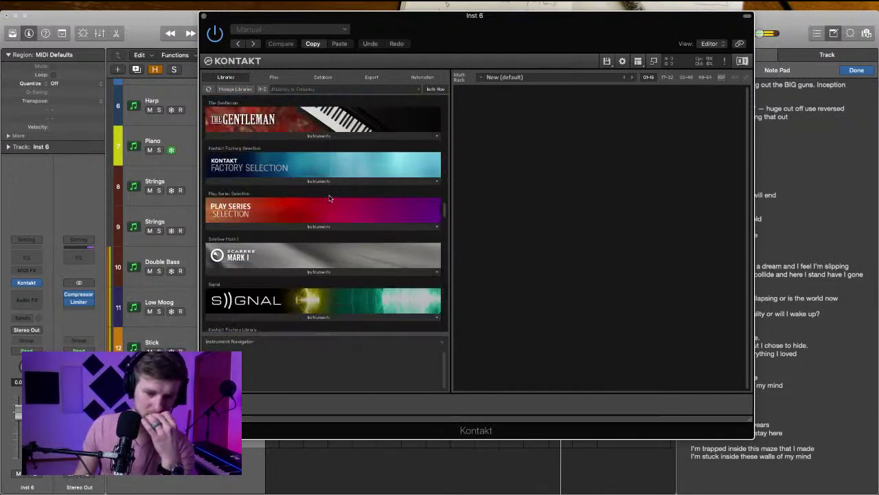
pyautogui.click(295, 276)
pyautogui.doubleClick(229, 295)
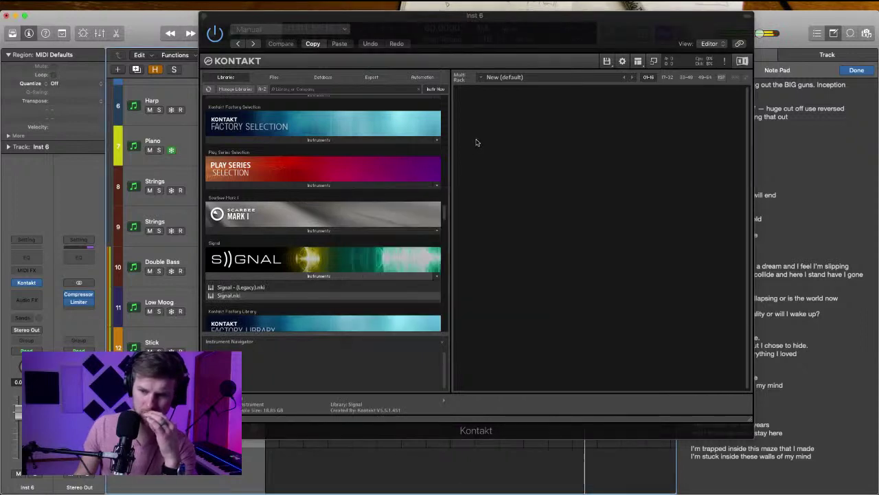
pyautogui.moveTo(494, 18); pyautogui.dragTo(454, 57)
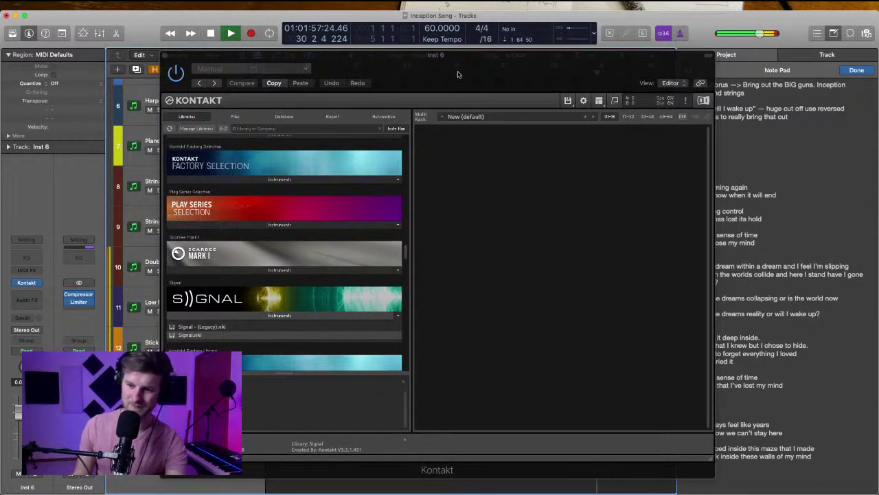
pyautogui.moveTo(468, 67); pyautogui.dragTo(453, 81)
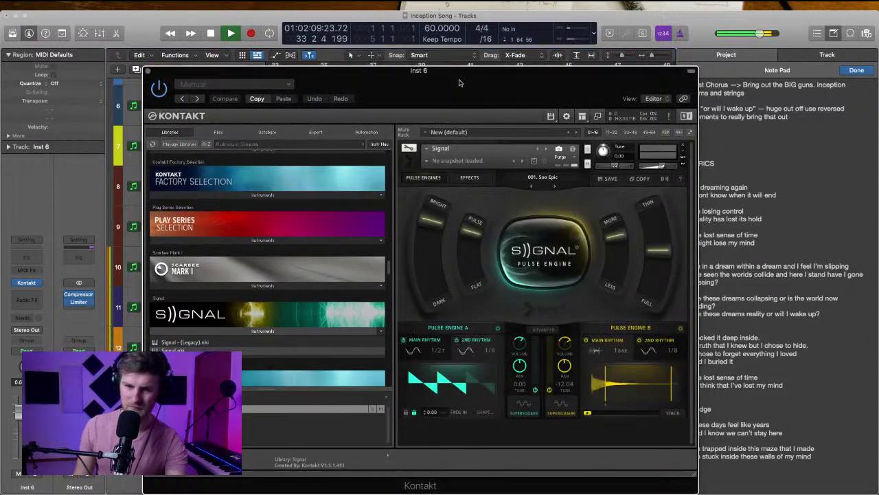
# Stop playback and close the Kontakt window to return to the arrangement
pyautogui.press('space')
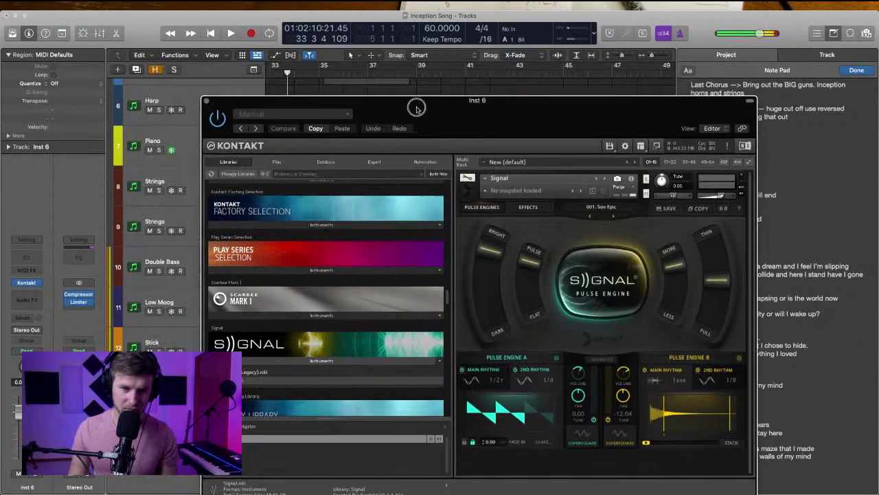
pyautogui.click(206, 96)
pyautogui.hscroll(-10, 408, 157)
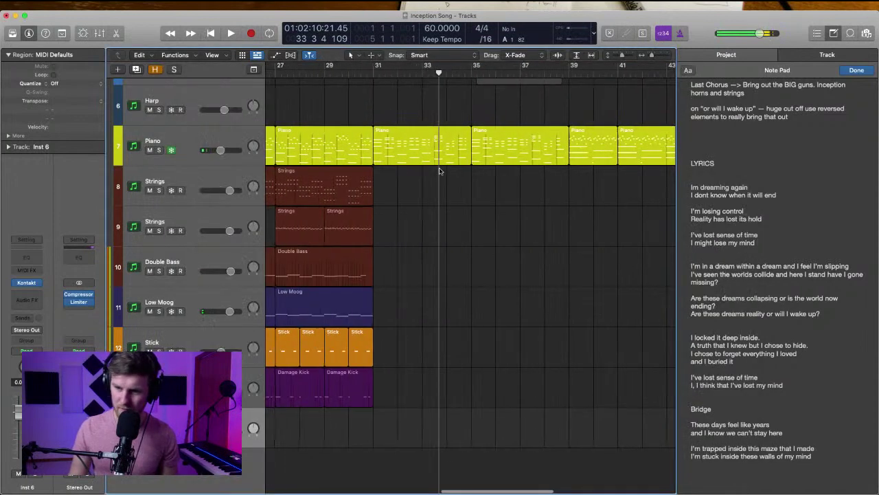
pyautogui.hscroll(-4, 438, 167)
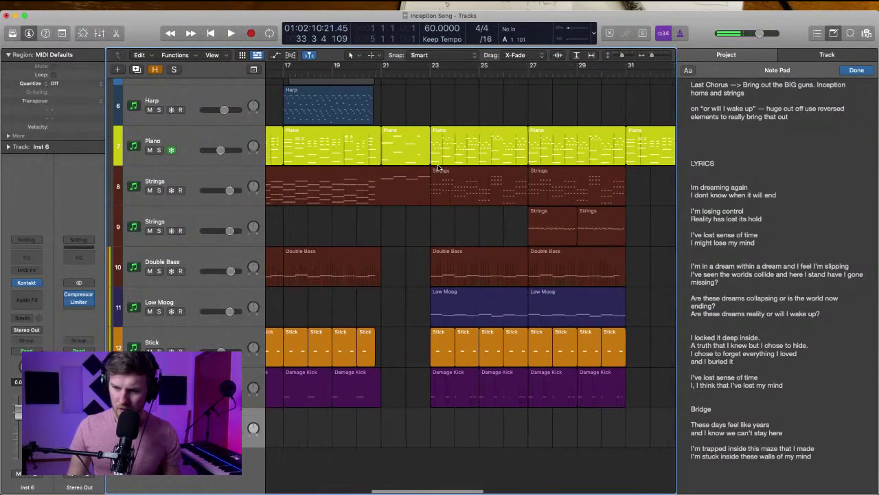
pyautogui.scroll(1, 440, 166)
pyautogui.scroll(2, 447, 166)
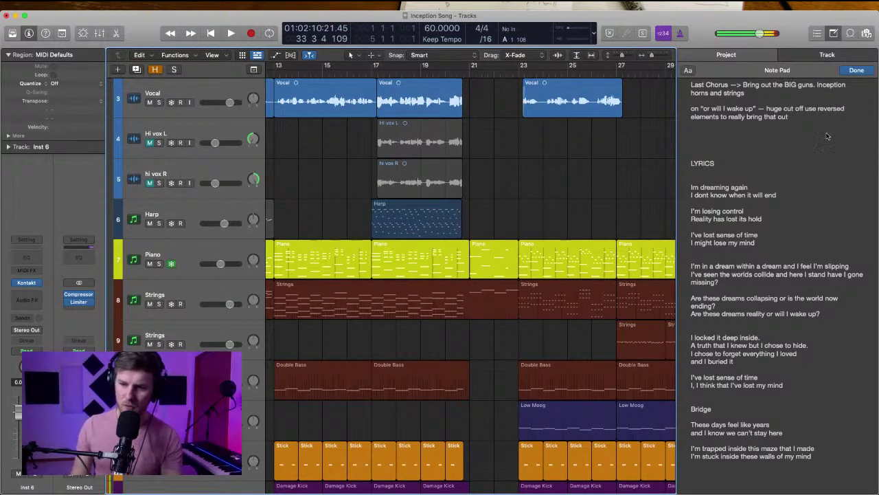
# Place the playhead at bar 23 and look over the vocal, piano, strings, bass and percussion regions around the following section
pyautogui.scroll(-2, 642, 137)
pyautogui.scroll(-3, 644, 135)
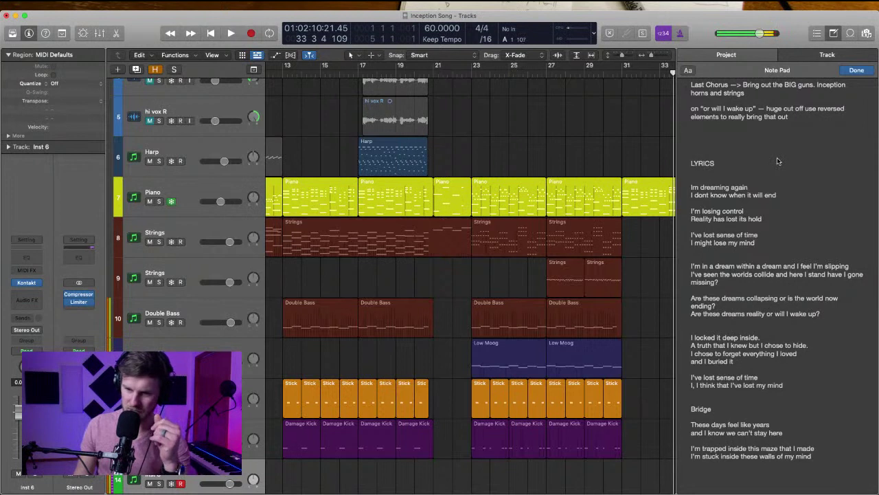
pyautogui.hscroll(3, 636, 156)
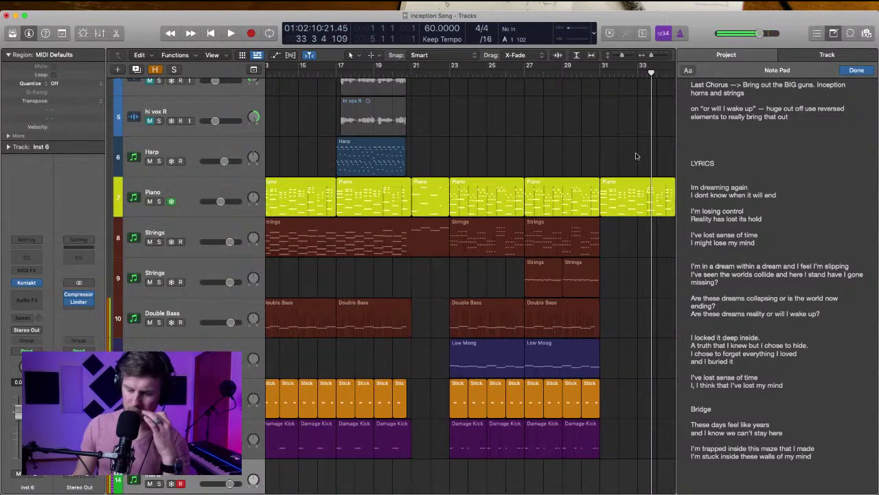
pyautogui.hscroll(2, 577, 151)
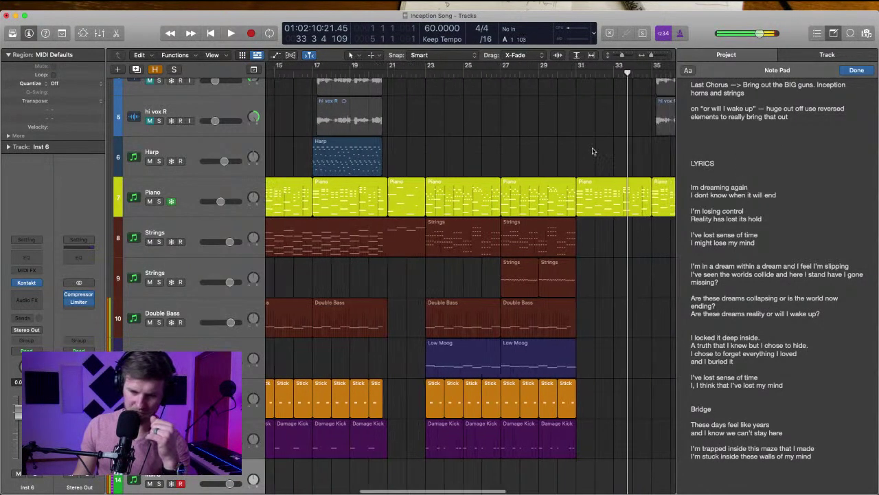
pyautogui.click(419, 74)
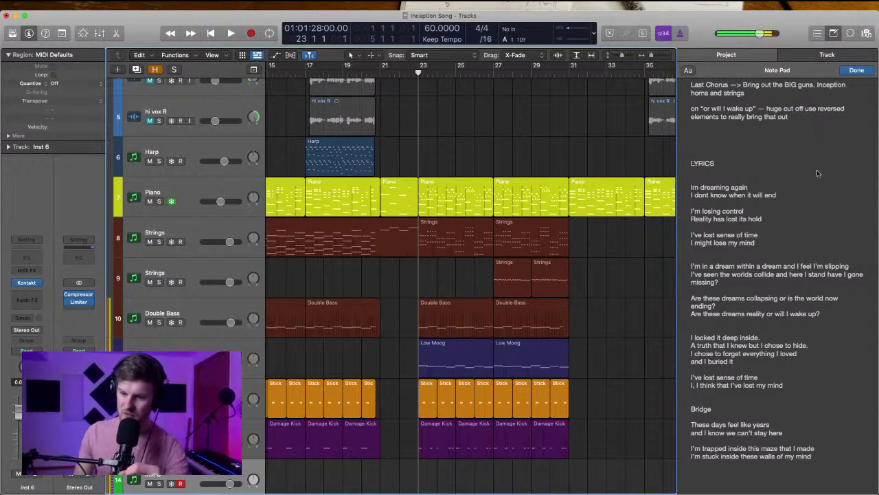
pyautogui.hscroll(-3, 568, 146)
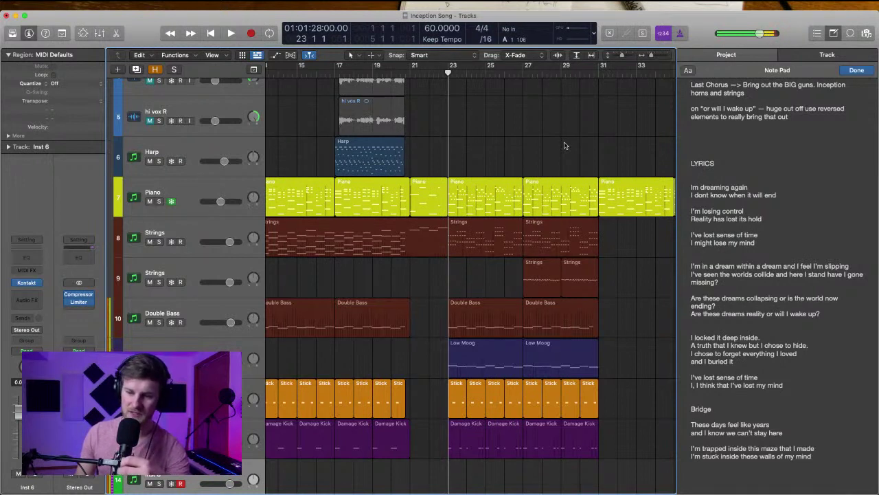
pyautogui.scroll(3, 564, 145)
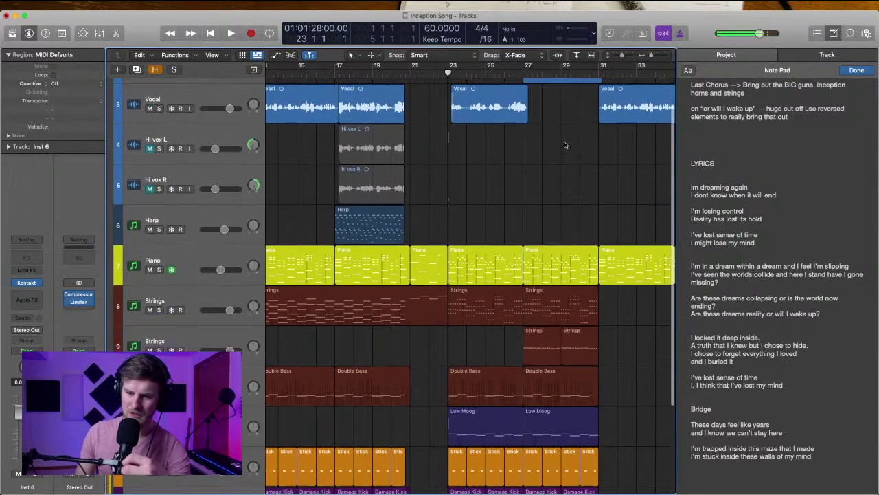
pyautogui.scroll(-4, 564, 145)
pyautogui.scroll(3, 564, 145)
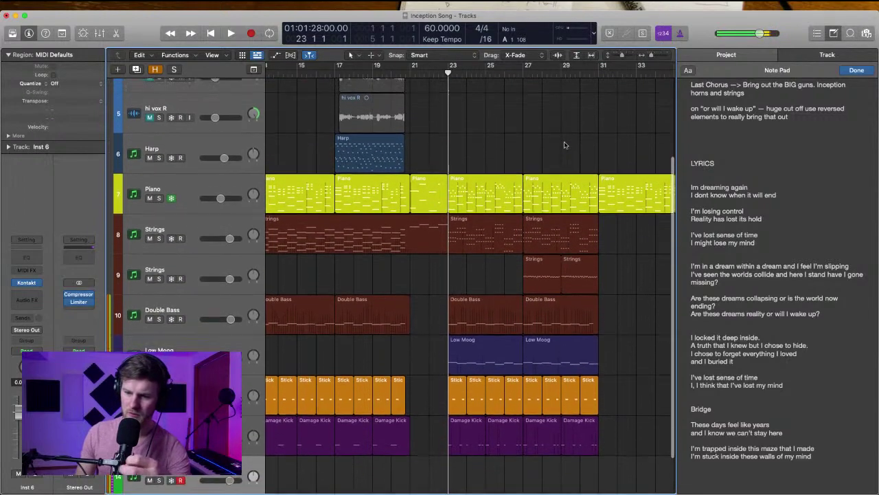
pyautogui.scroll(2, 565, 145)
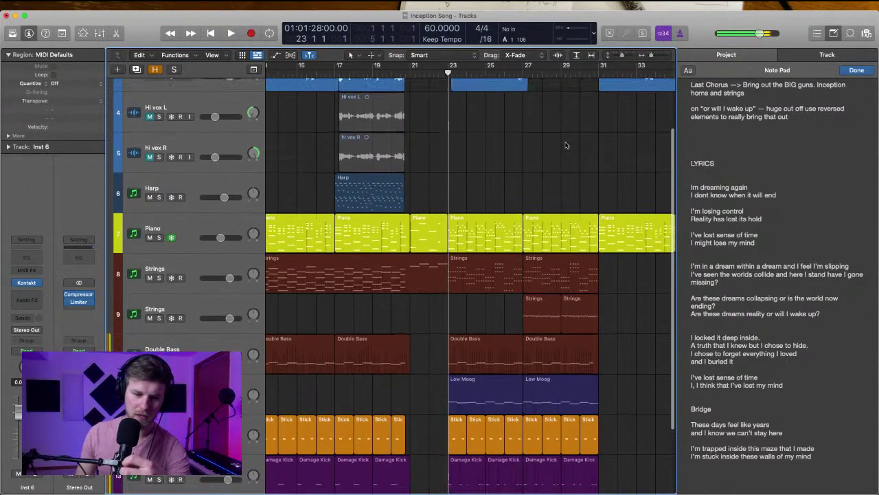
pyautogui.scroll(-1, 564, 145)
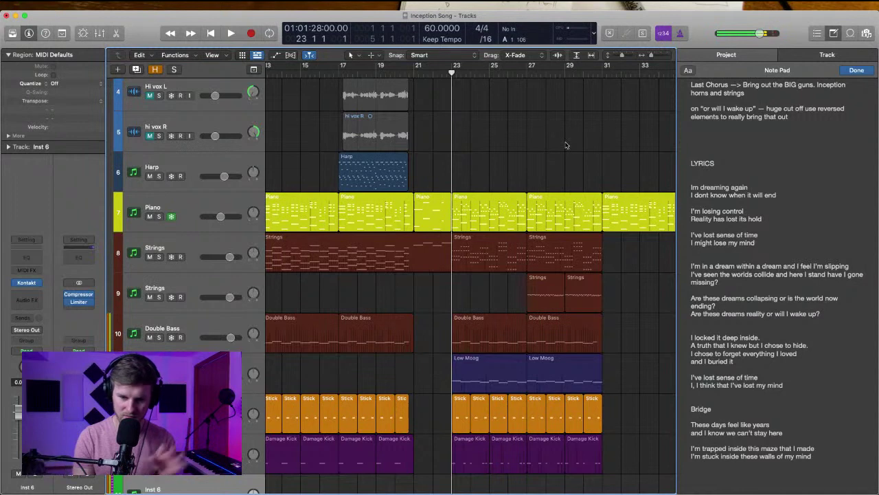
pyautogui.hscroll(4, 565, 145)
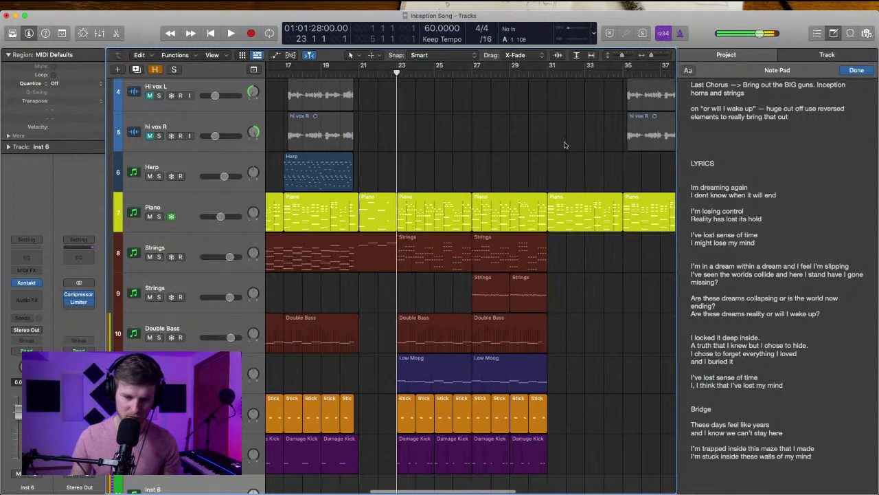
# Move the Inst 6 track directly below the Piano track and change its track color to blue
pyautogui.scroll(-1, 279, 329)
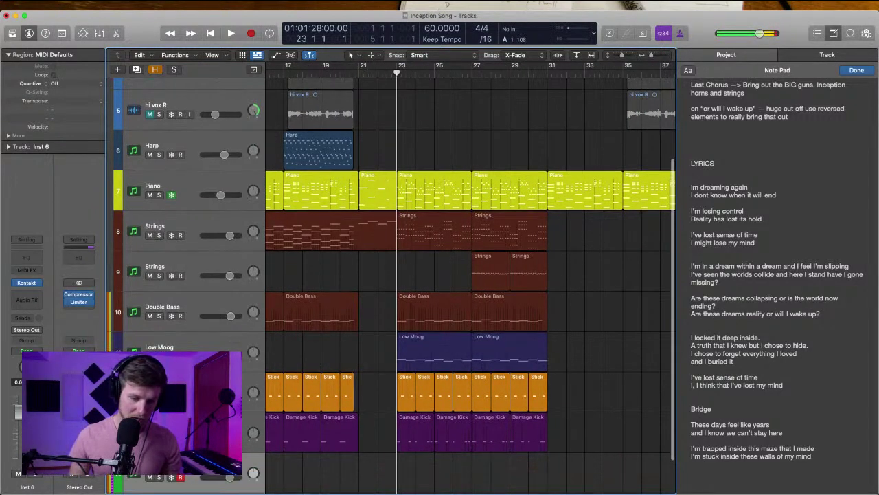
pyautogui.moveTo(243, 461); pyautogui.dragTo(242, 213)
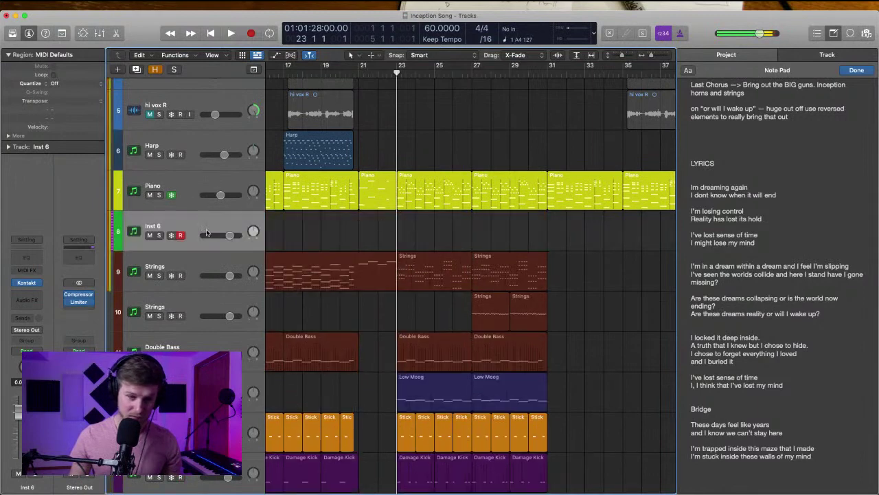
pyautogui.rightClick(206, 232)
pyautogui.click(272, 363)
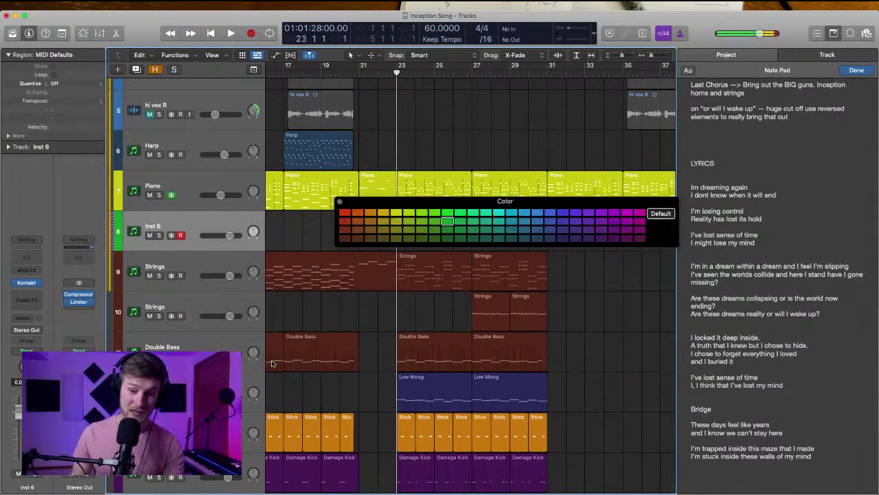
pyautogui.click(548, 215)
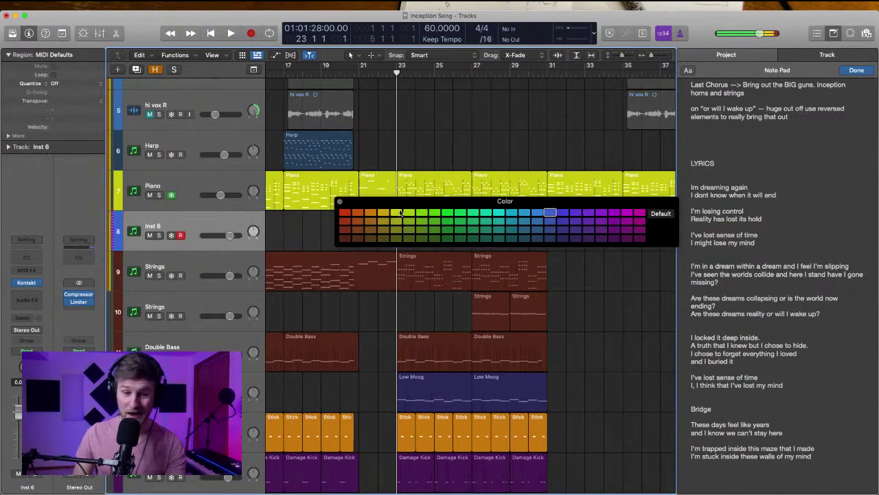
pyautogui.click(339, 202)
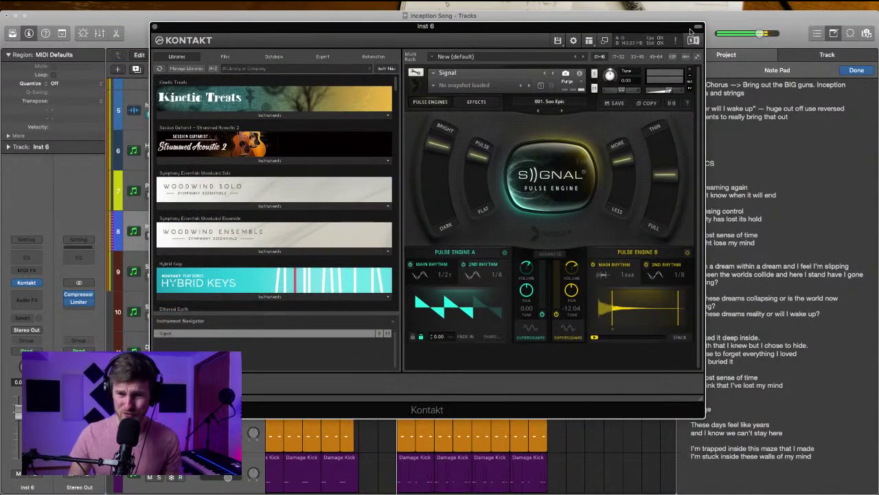
# Open Signal's preset browser in Kontakt and filter the presets by the Organic, Beautiful and 1/8 tags
pyautogui.moveTo(670, 33); pyautogui.dragTo(665, 62)
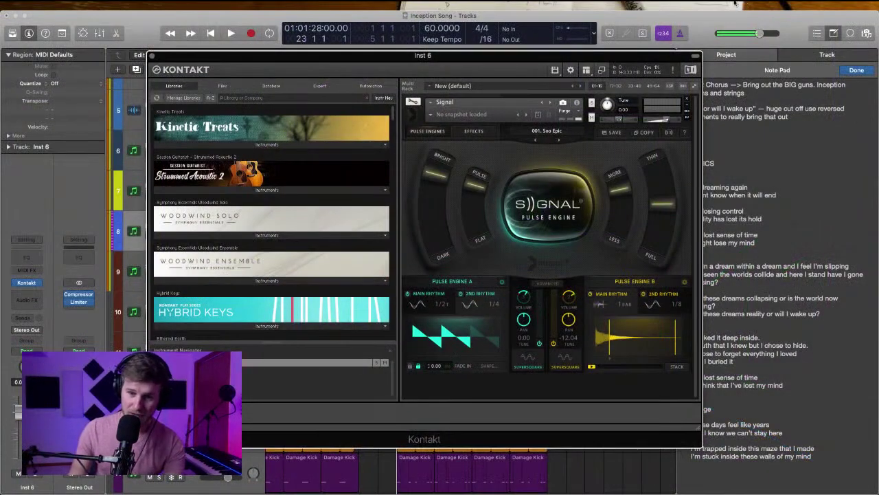
pyautogui.moveTo(561, 59); pyautogui.dragTo(528, 47)
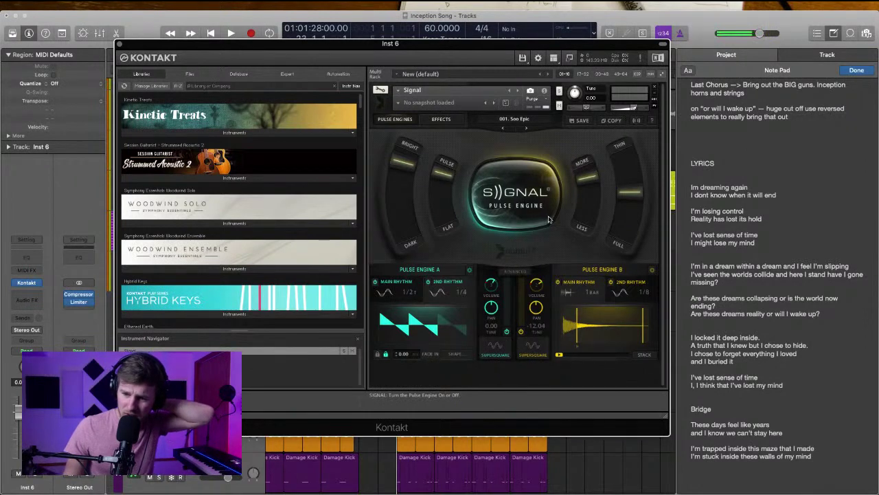
pyautogui.click(528, 120)
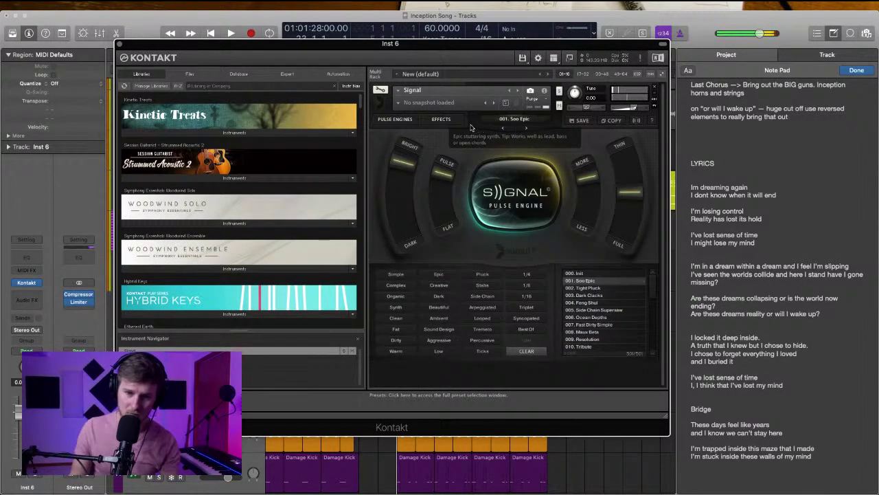
pyautogui.click(396, 298)
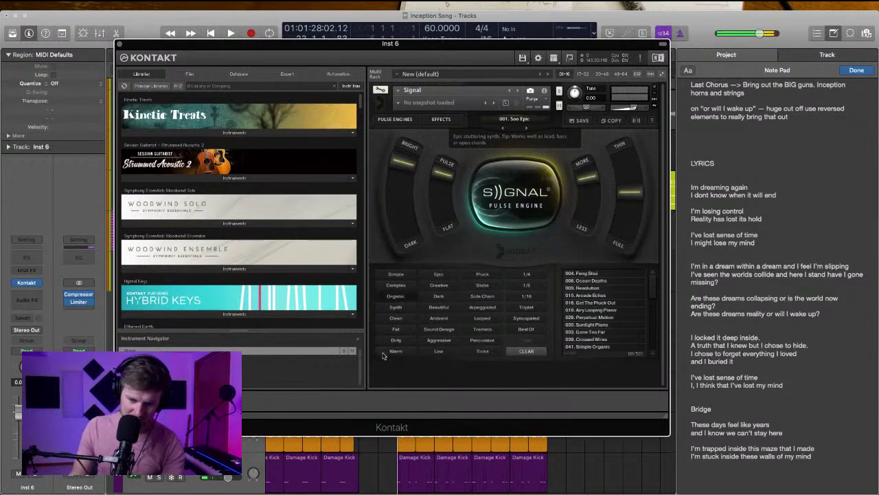
pyautogui.click(443, 308)
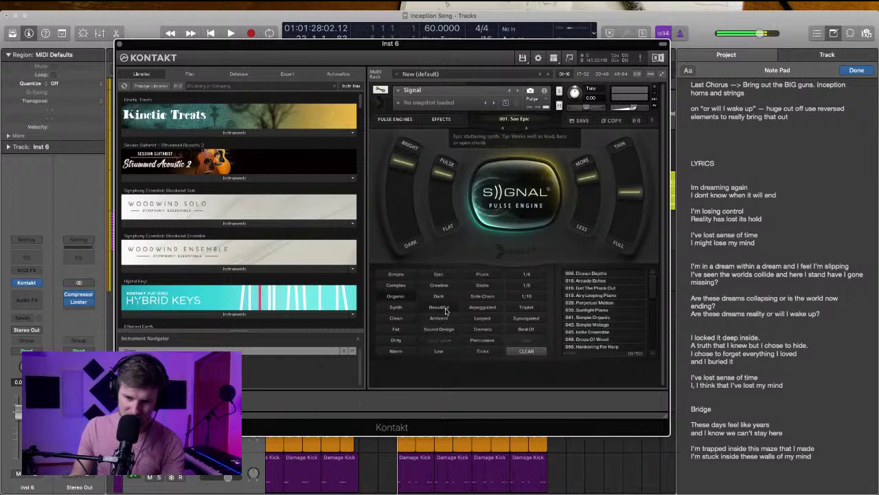
pyautogui.click(527, 285)
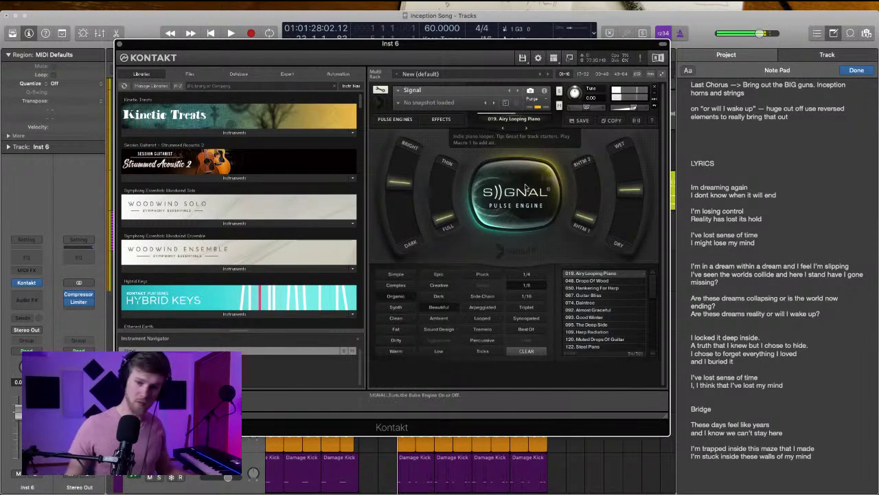
# Adjust the wet, thickness, brightness and rhythm macros of Airy Looping Piano, and try the Guitar Bliss and Hankering For Harp presets
pyautogui.moveTo(637, 192); pyautogui.dragTo(622, 143)
pyautogui.moveTo(448, 209); pyautogui.dragTo(440, 147)
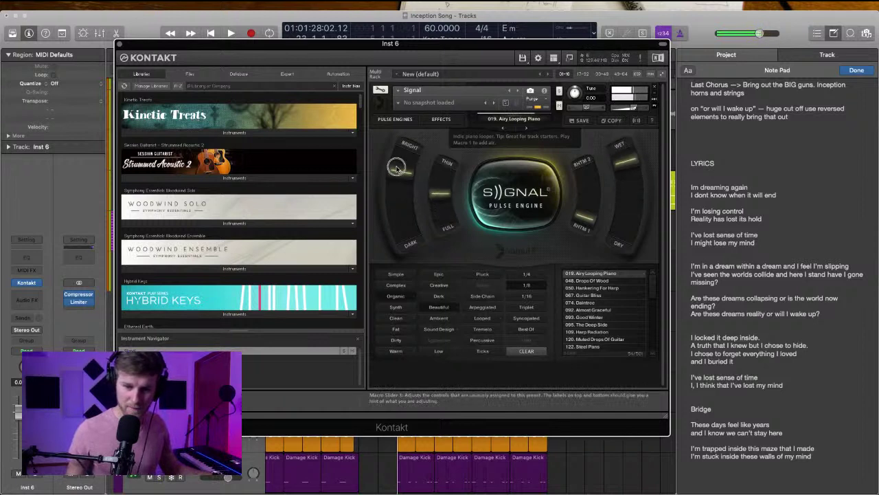
pyautogui.moveTo(401, 169); pyautogui.dragTo(404, 242)
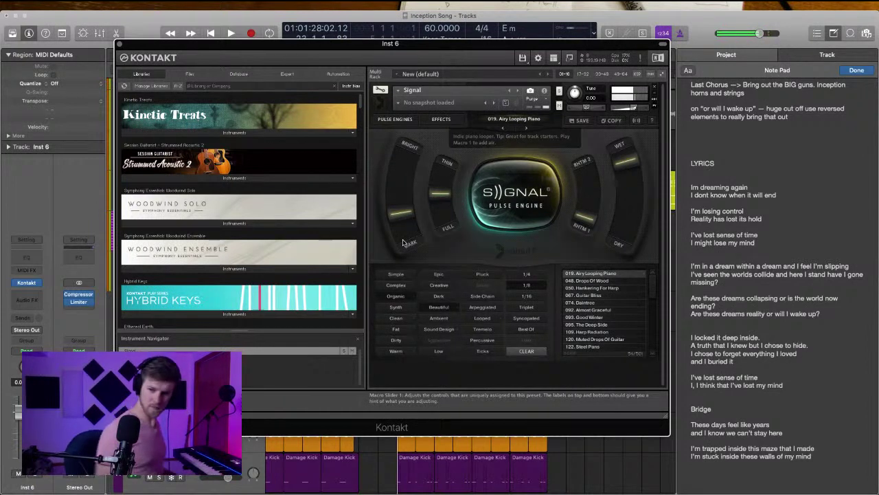
pyautogui.moveTo(584, 219); pyautogui.dragTo(588, 162)
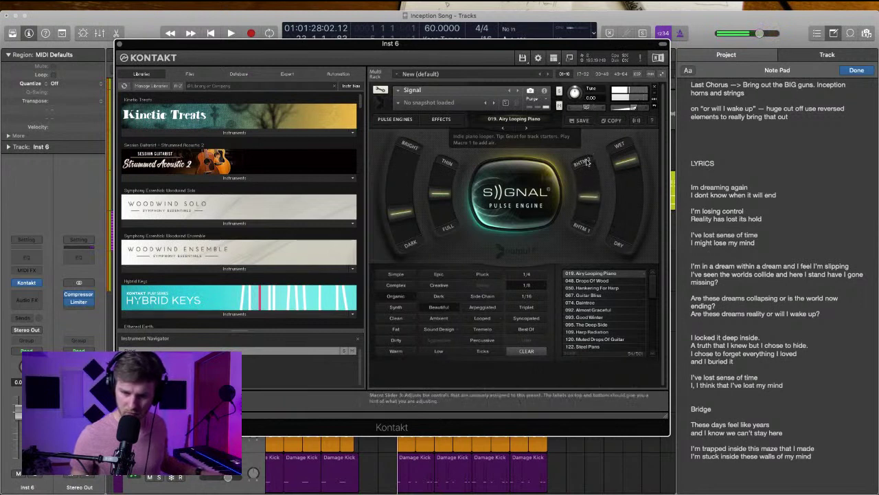
pyautogui.click(605, 295)
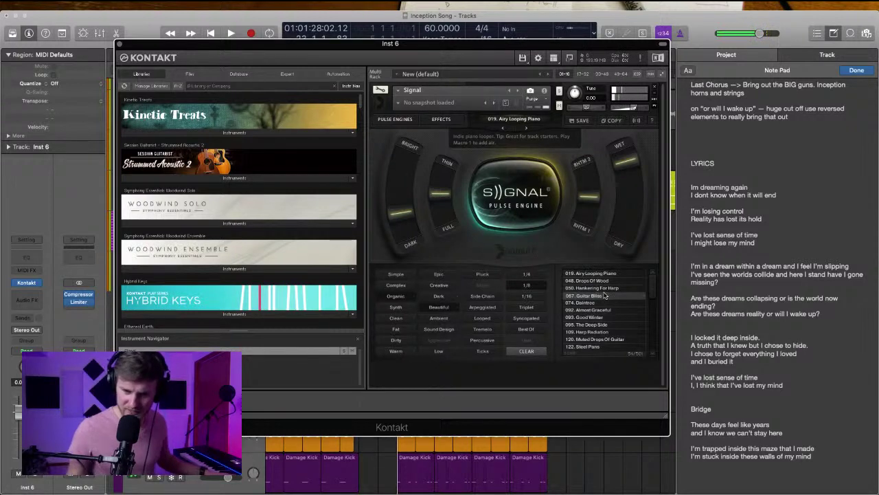
pyautogui.click(602, 288)
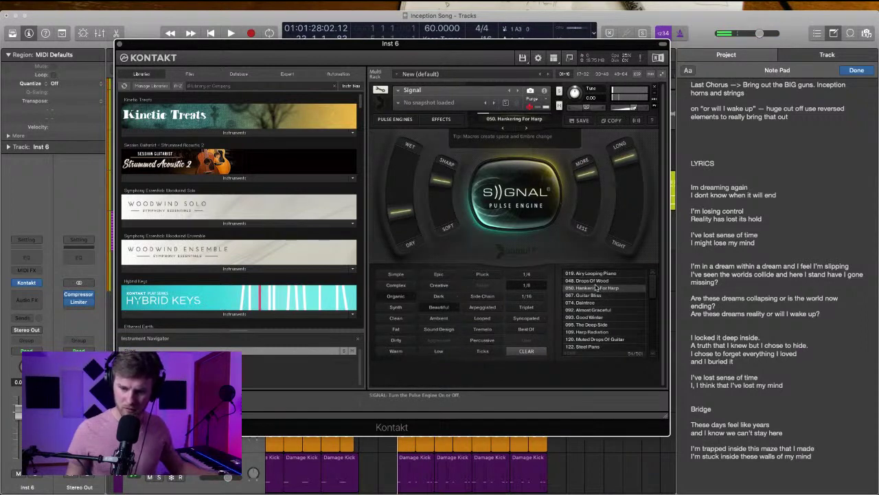
# Load the 095. The Deep Side preset, shift its Open/Closed macro toward Closed, and close the Kontakt window
pyautogui.click(599, 325)
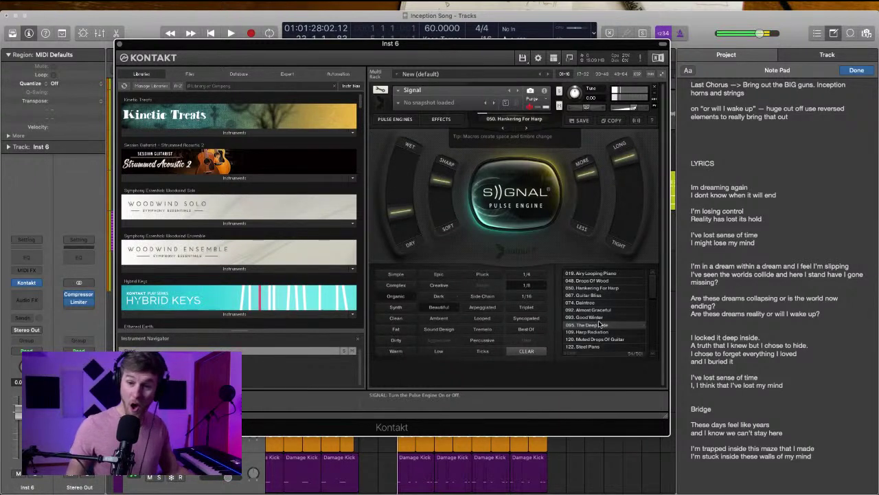
pyautogui.doubleClick(599, 324)
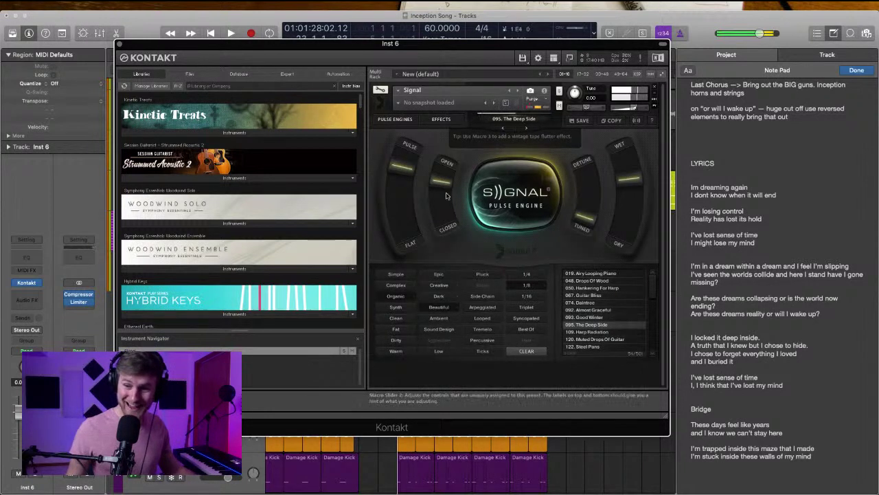
pyautogui.moveTo(434, 183); pyautogui.dragTo(441, 235)
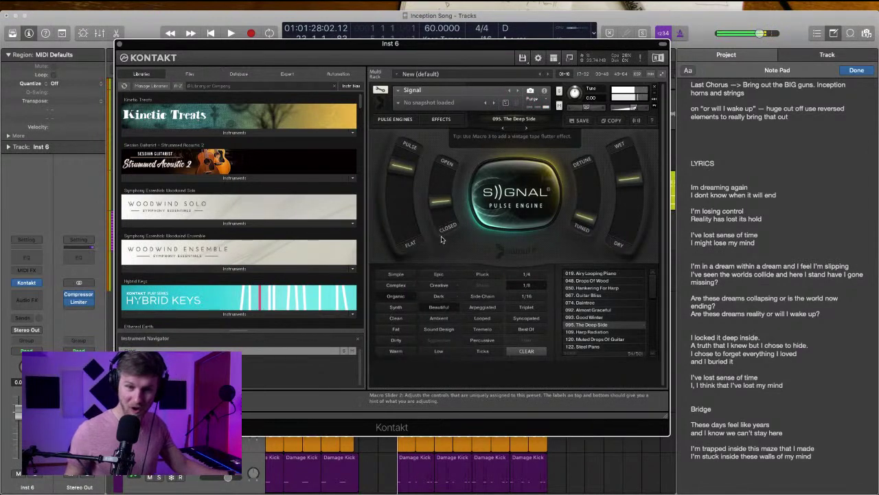
pyautogui.click(120, 44)
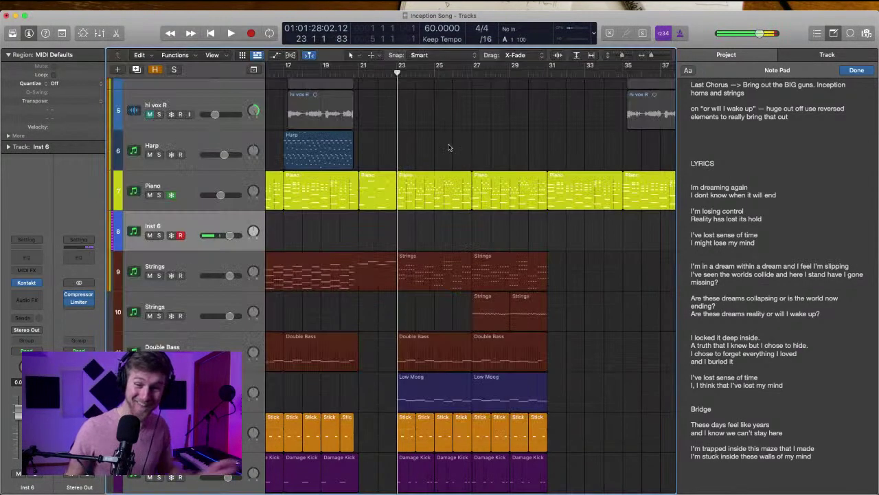
# Record a four-bar chord part on the Inst 6 track from bar 23 to bar 27
pyautogui.click(399, 73)
pyautogui.press('r')
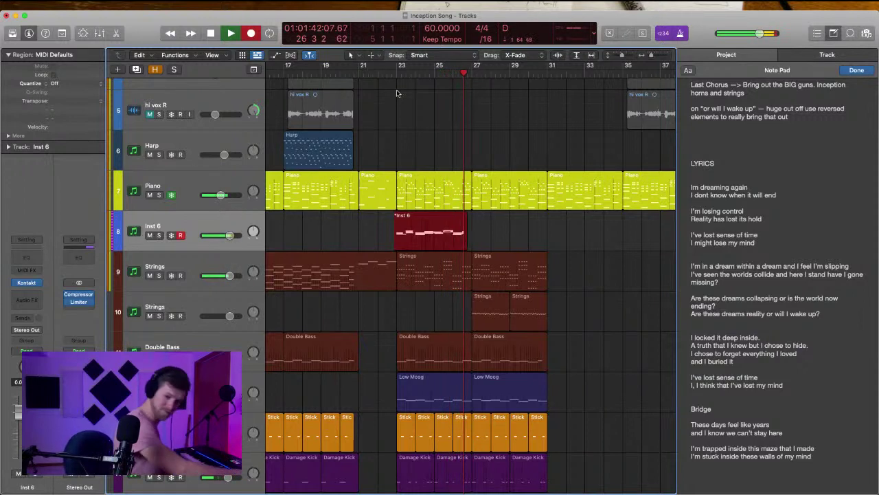
pyautogui.press('space')
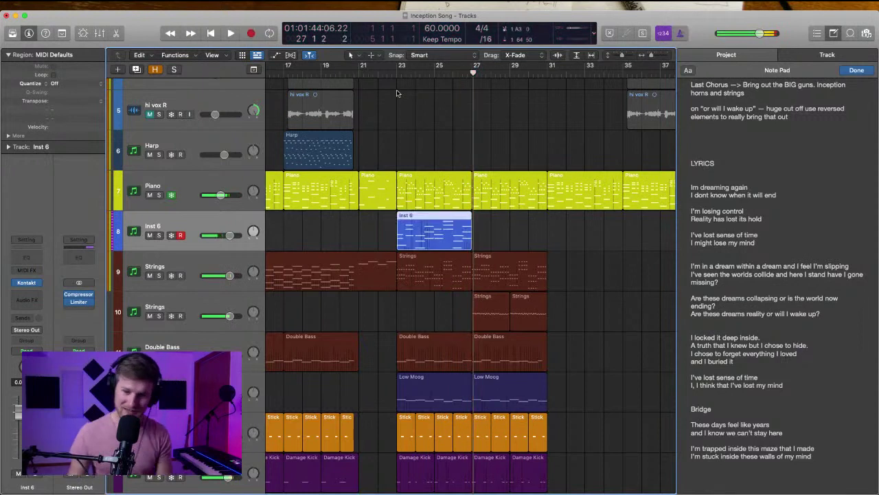
# Open the recorded Inst 6 region in the piano roll and select all of its notes
pyautogui.click(425, 225)
pyautogui.doubleClick(424, 225)
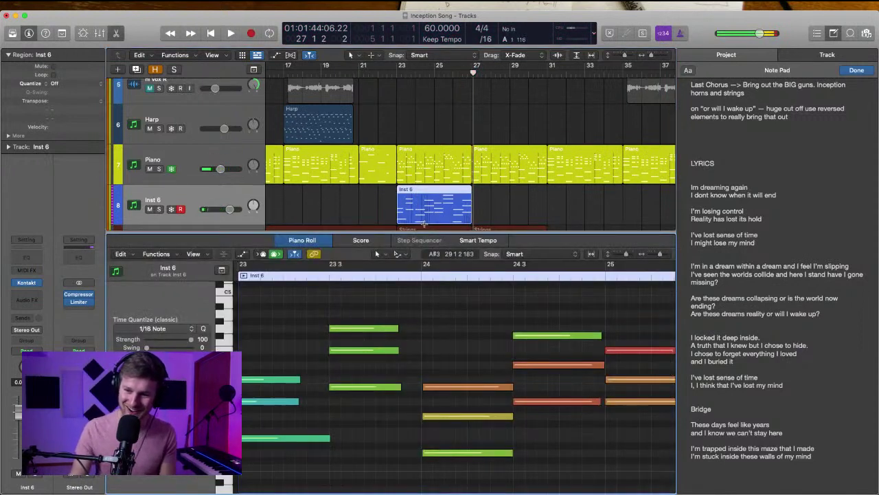
pyautogui.press('super+a')
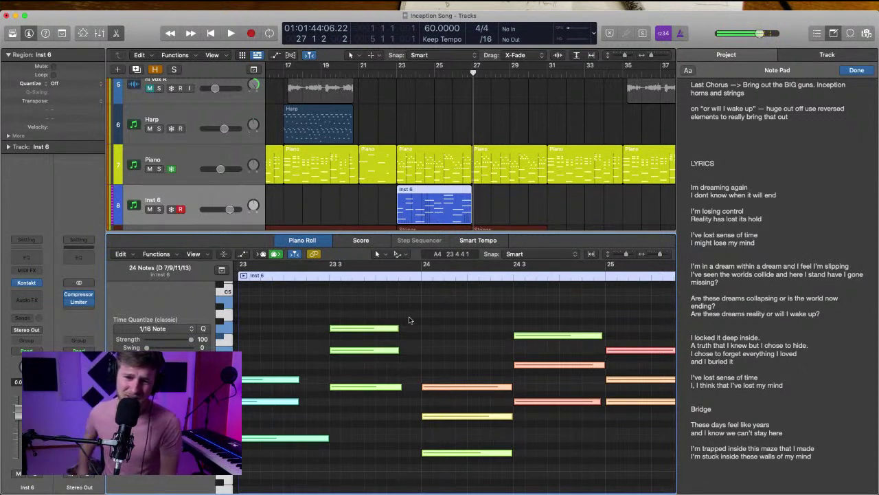
# Solo the Inst 6 track and play its recorded region from bar 23
pyautogui.click(401, 74)
pyautogui.press('s')
pyautogui.press('space')
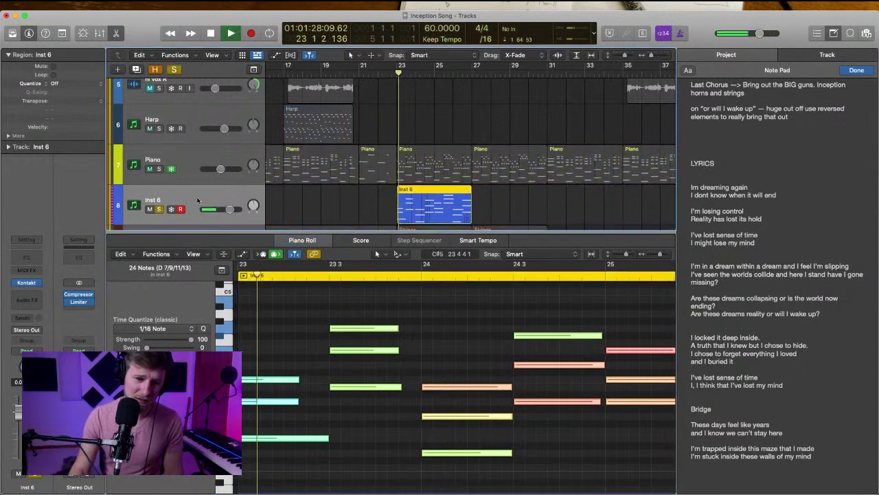
# Rename the Inst 6 track to Swelling Organ
pyautogui.doubleClick(197, 200)
pyautogui.write('Sw')
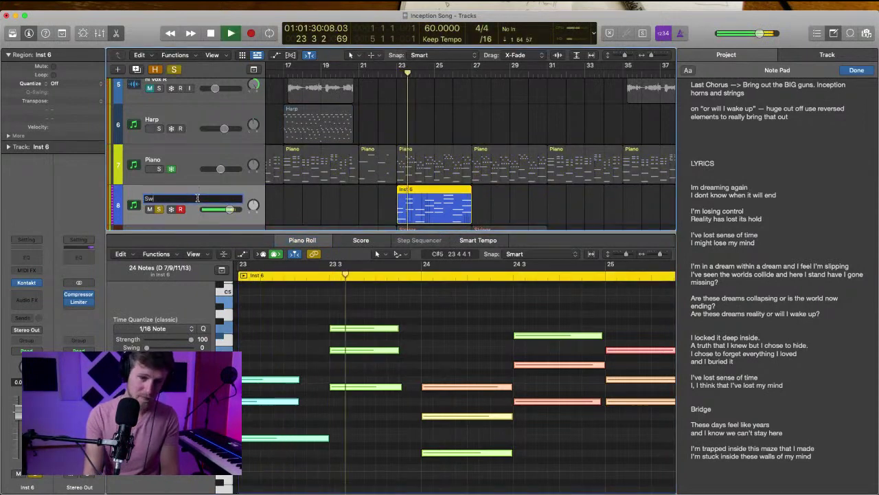
pyautogui.write('elling ')
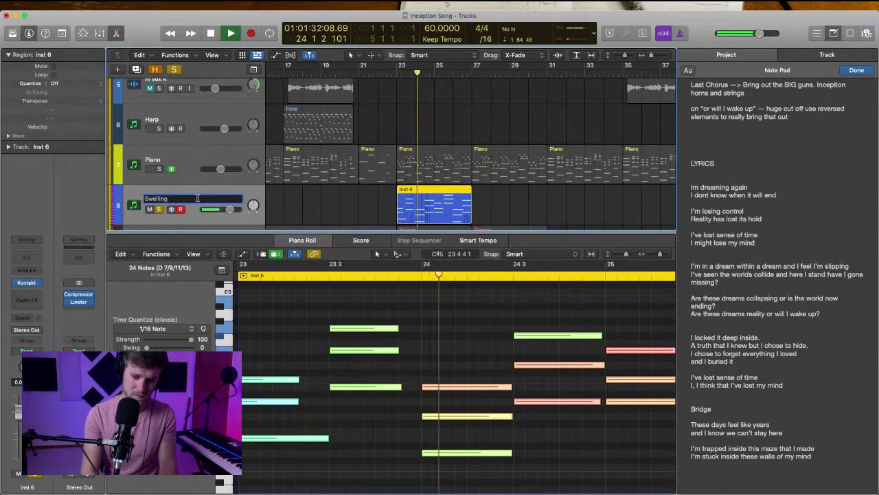
pyautogui.write('Organ')
pyautogui.press('Return')
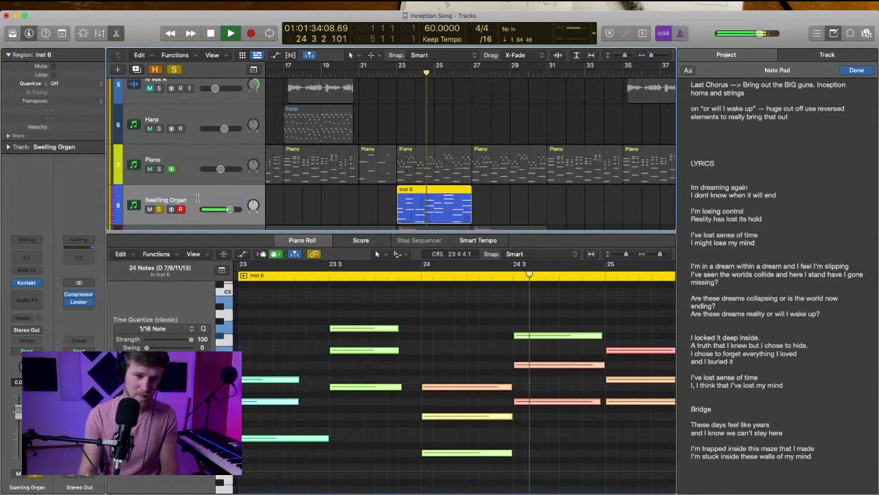
# Name the recorded region from bar 23 after its track, Swelling Organ, and deselect it
pyautogui.click(303, 204)
pyautogui.click(421, 203)
pyautogui.hotkey('alt', 'shift', 'n')
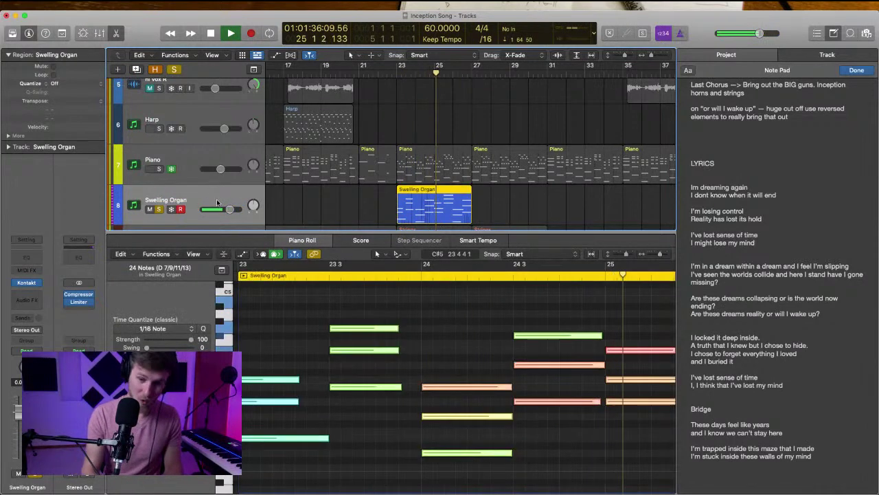
pyautogui.moveTo(306, 349); pyautogui.dragTo(329, 349)
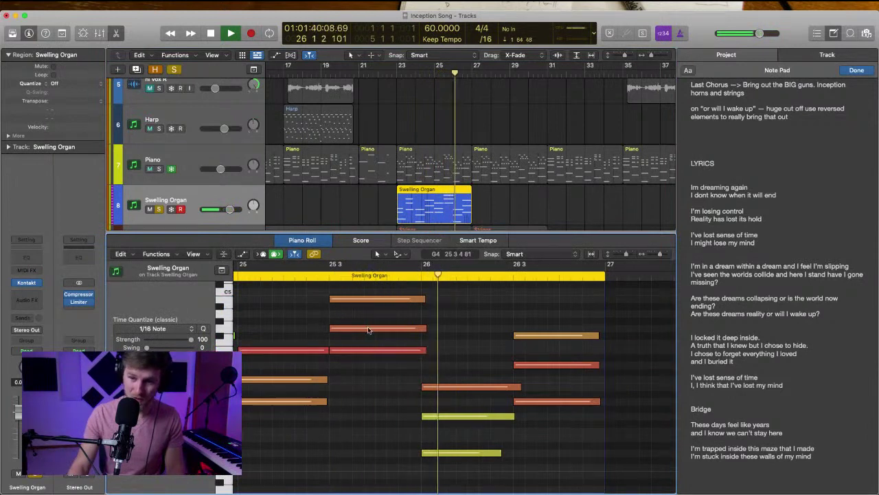
pyautogui.click(347, 199)
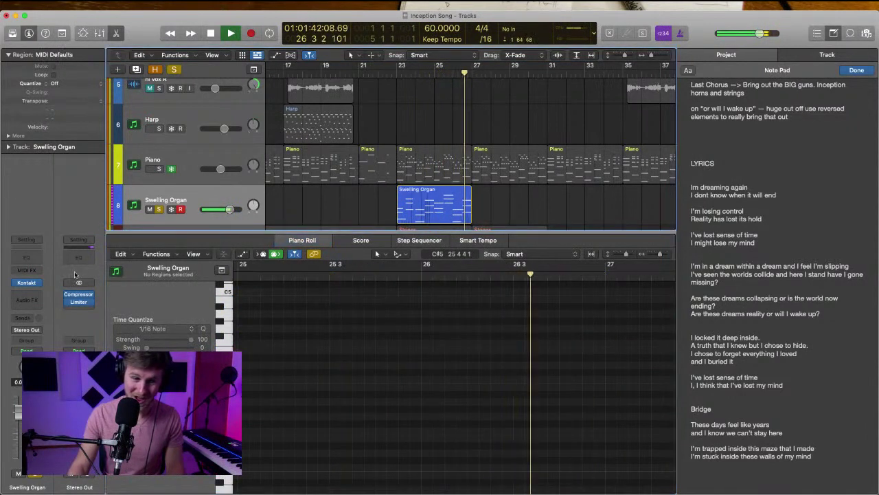
# Add a Channel EQ to the Swelling Organ track with a 12 dB/Oct low cut at 128 Hz and close its window
pyautogui.click(27, 258)
pyautogui.click(317, 178)
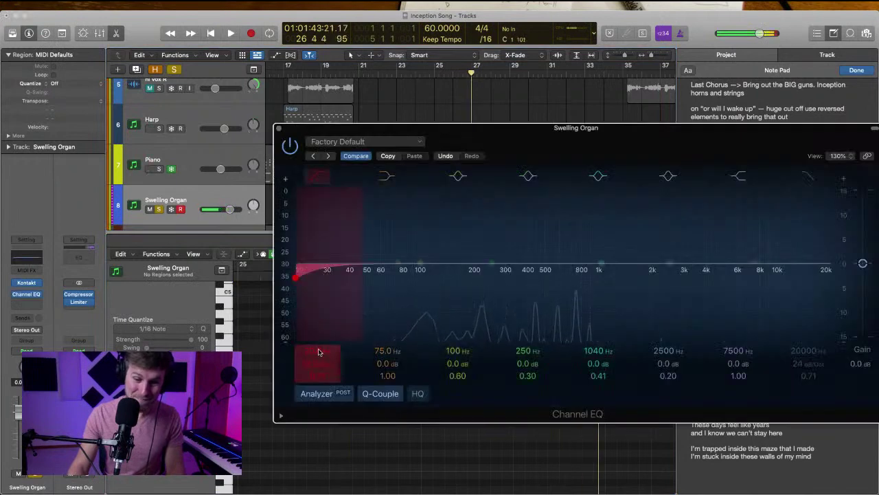
pyautogui.moveTo(318, 352); pyautogui.dragTo(318, 347)
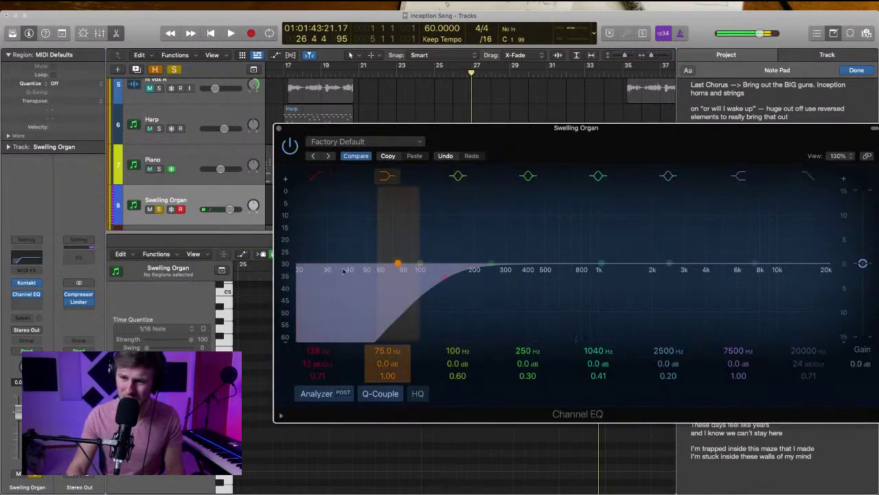
pyautogui.click(287, 146)
pyautogui.click(279, 128)
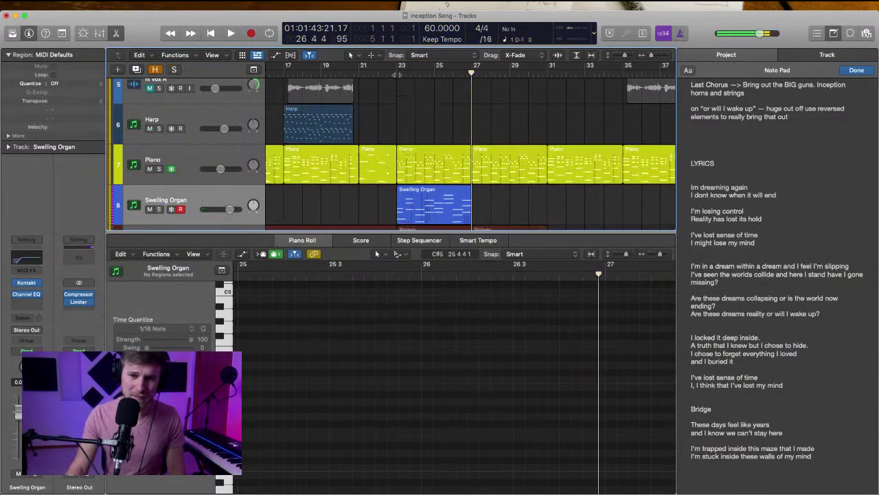
# Repeat the Swelling Organ region once so the copy covers bars 27 to 31
pyautogui.click(397, 75)
pyautogui.click(438, 205)
pyautogui.press('super+r')
pyautogui.click(611, 213)
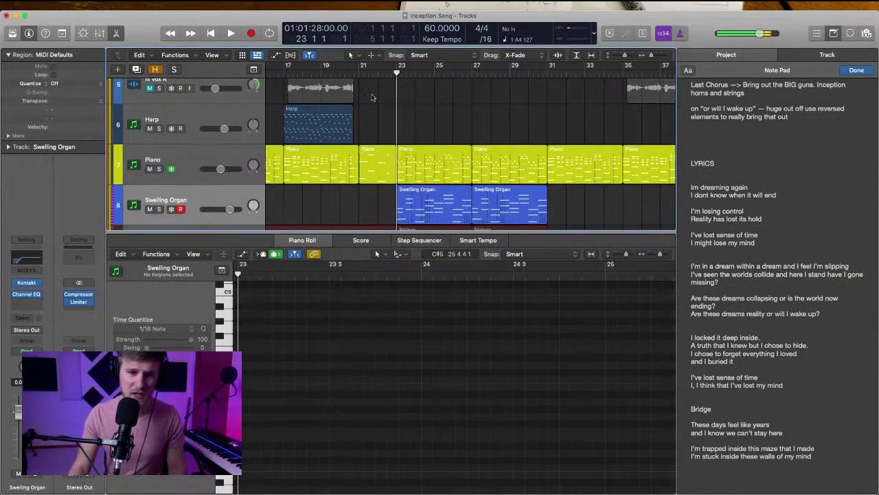
# Hide the piano roll, play the arrangement from bar 23 and lower the Swelling Organ track's volume during playback
pyautogui.scroll(5, 446, 121)
pyautogui.press('e')
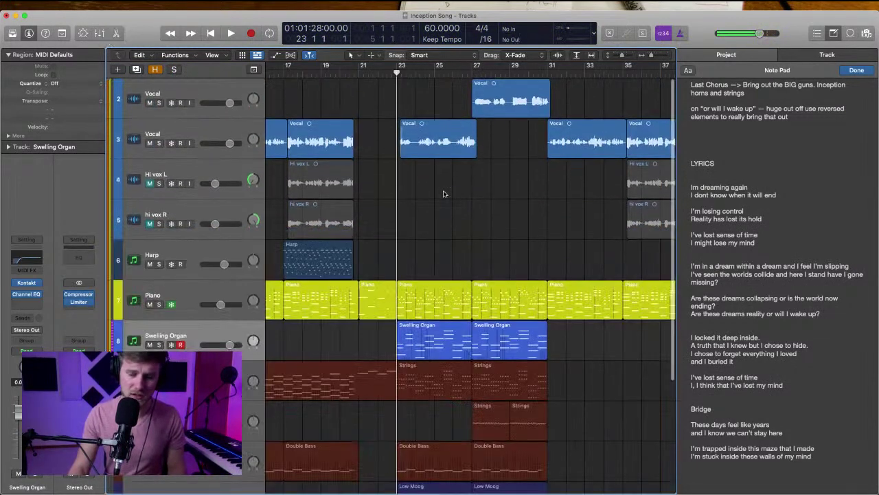
pyautogui.press('space')
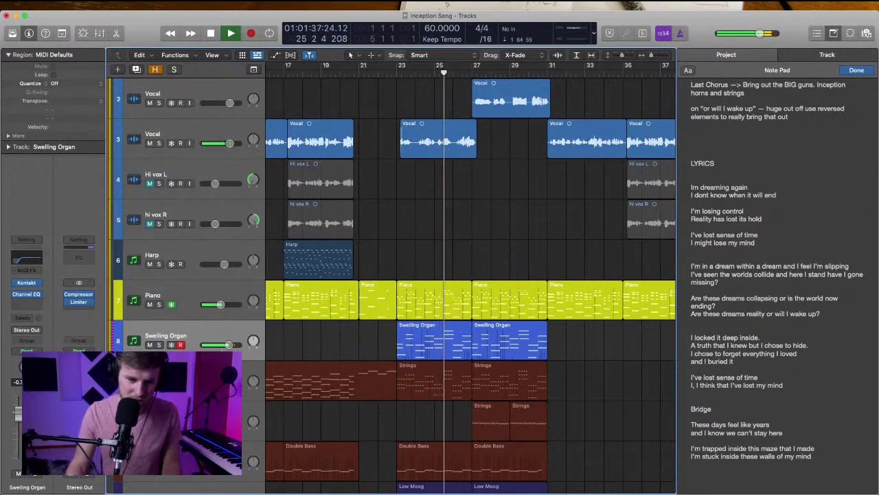
pyautogui.click(236, 345)
pyautogui.click(360, 335)
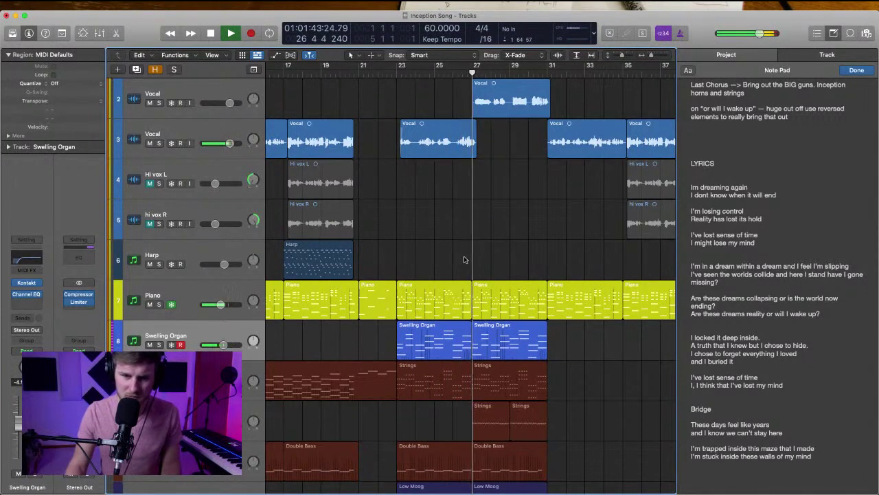
pyautogui.scroll(-3, 614, 386)
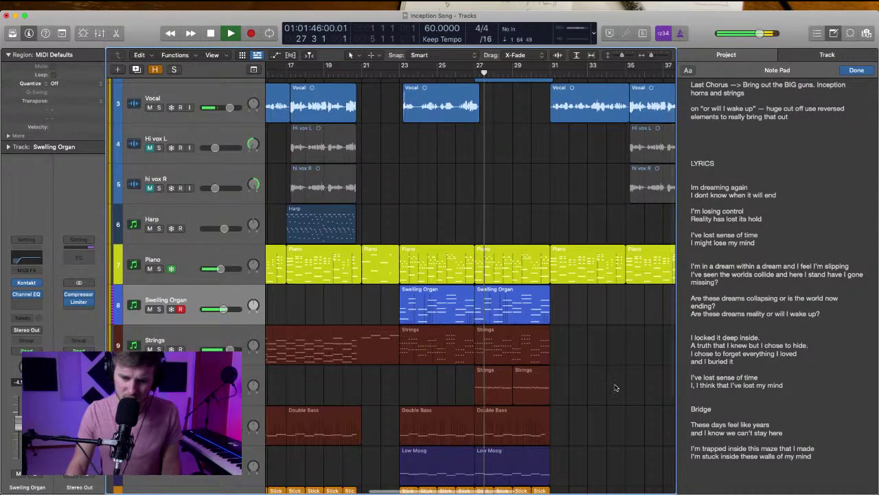
pyautogui.scroll(-2, 613, 386)
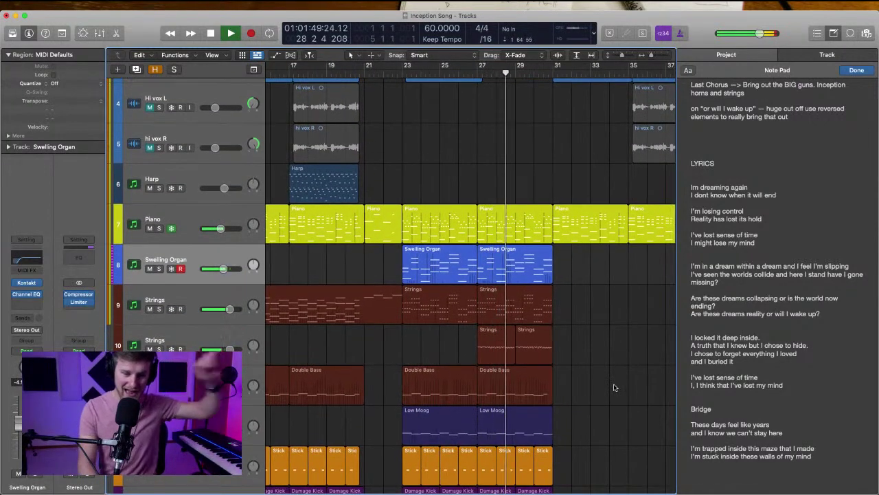
pyautogui.press('space')
# Create one new software instrument track that uses Native Instruments Kontakt
pyautogui.press('alt+super+n')
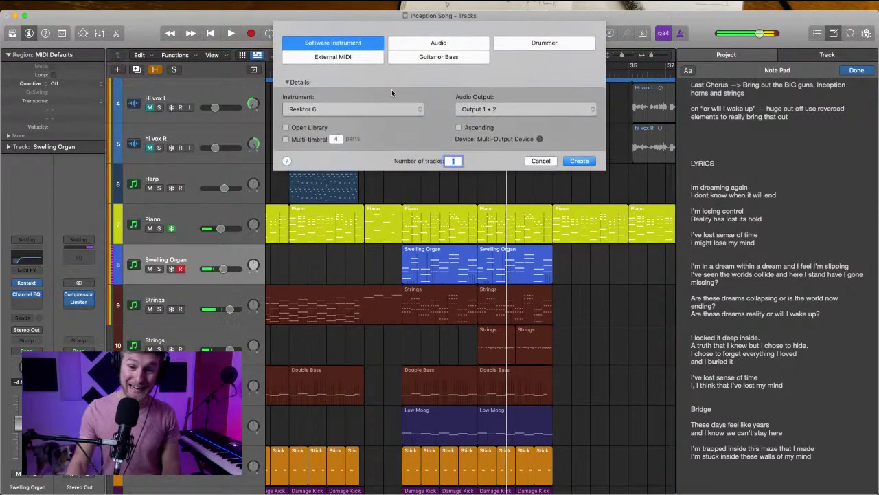
pyautogui.click(354, 108)
pyautogui.moveTo(350, 347)
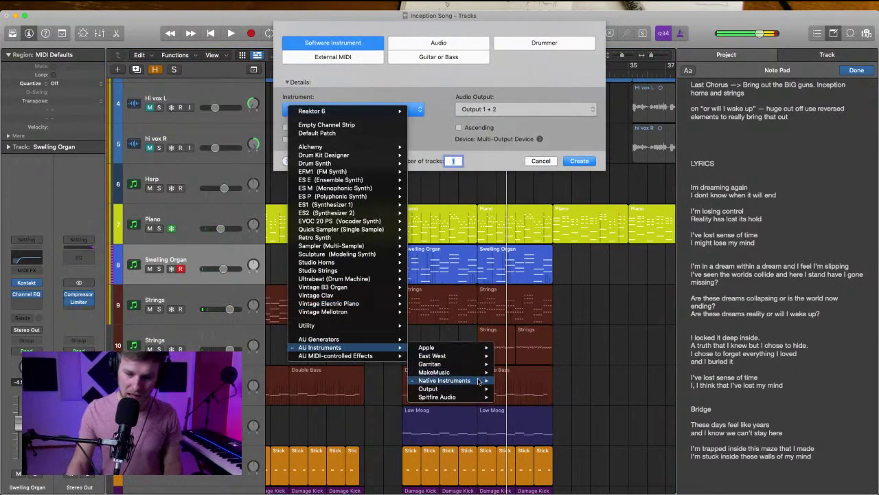
pyautogui.moveTo(481, 380)
pyautogui.moveTo(550, 411)
pyautogui.click(586, 417)
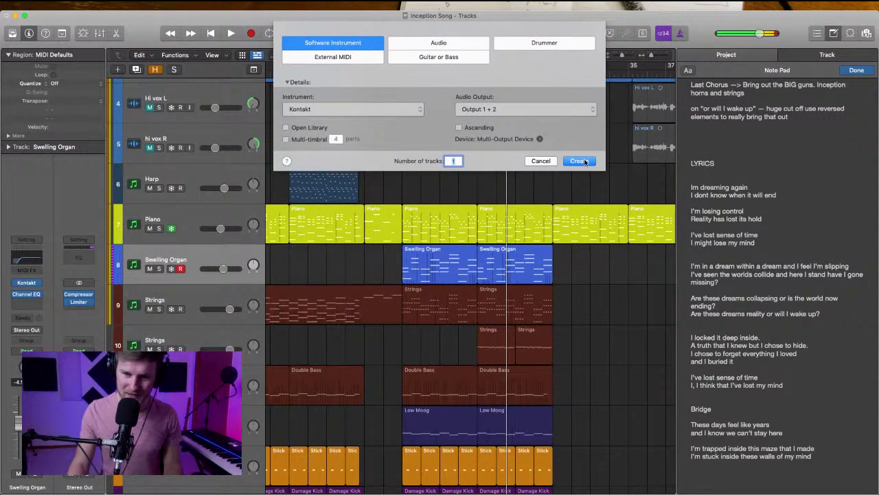
pyautogui.click(579, 161)
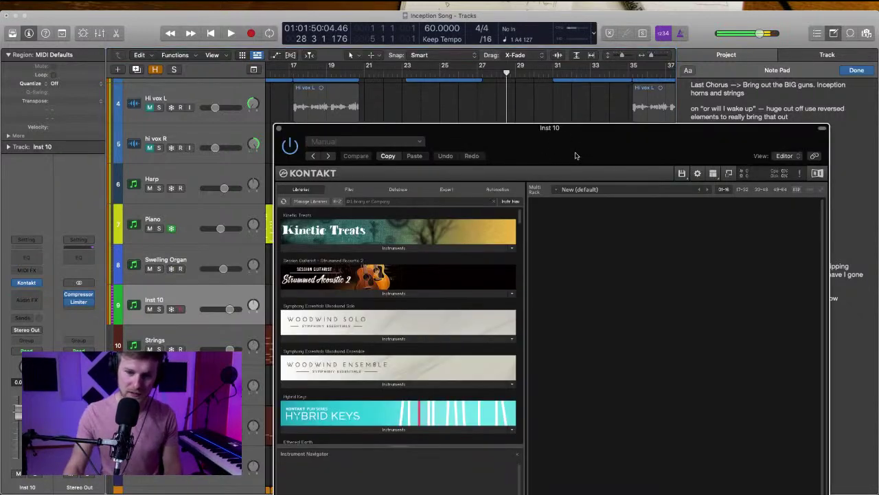
# Load Horns Essential from the Symphony Essentials Brass Ensemble library into Kontakt
pyautogui.scroll(-10, 337, 189)
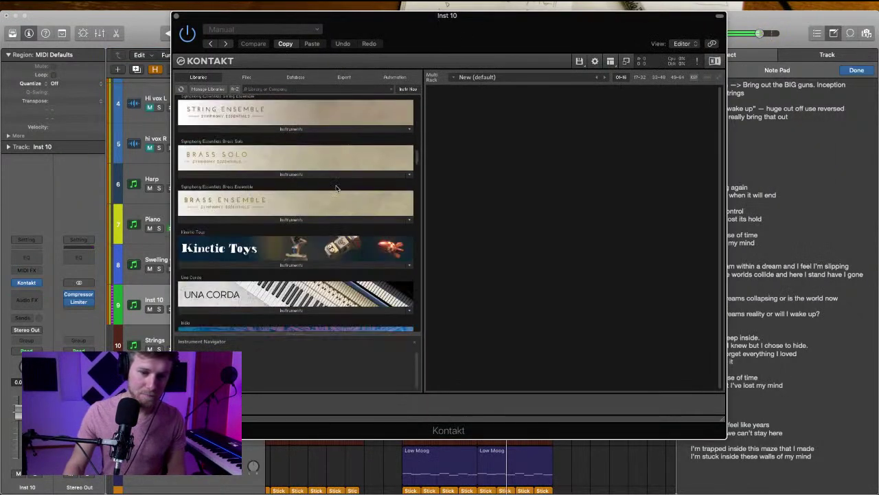
pyautogui.scroll(1, 336, 189)
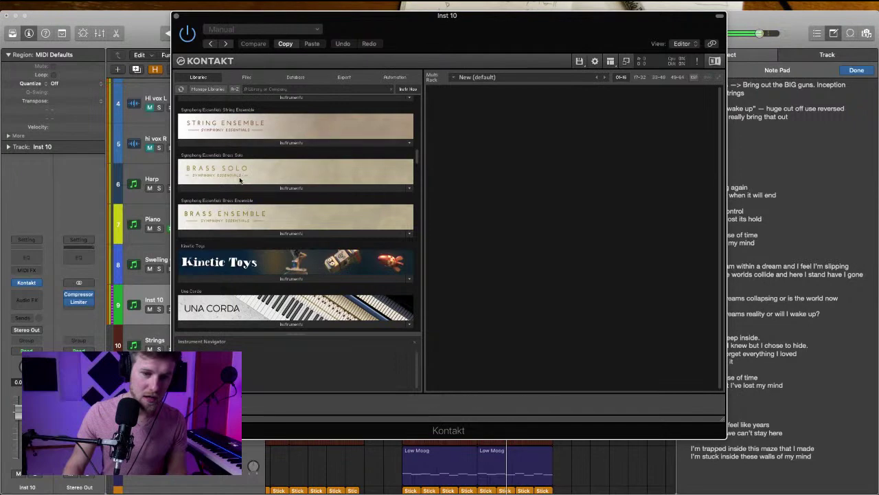
pyautogui.click(236, 234)
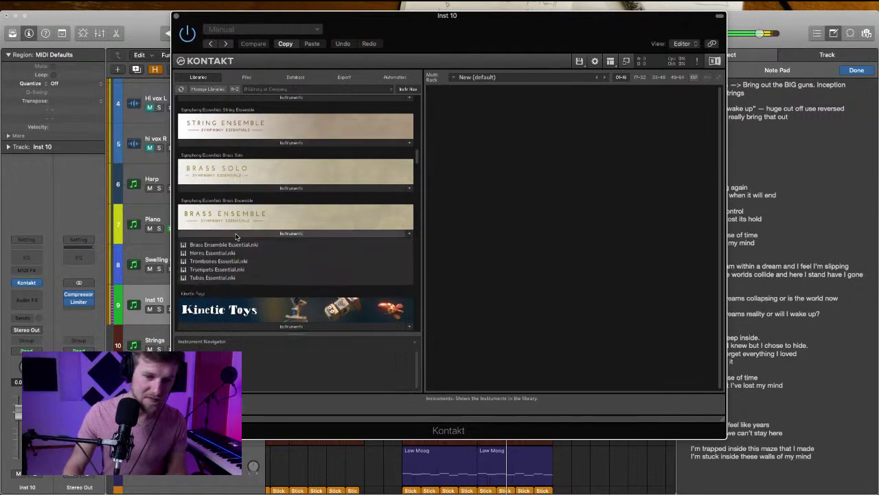
pyautogui.doubleClick(211, 254)
pyautogui.moveTo(395, 15); pyautogui.dragTo(508, 72)
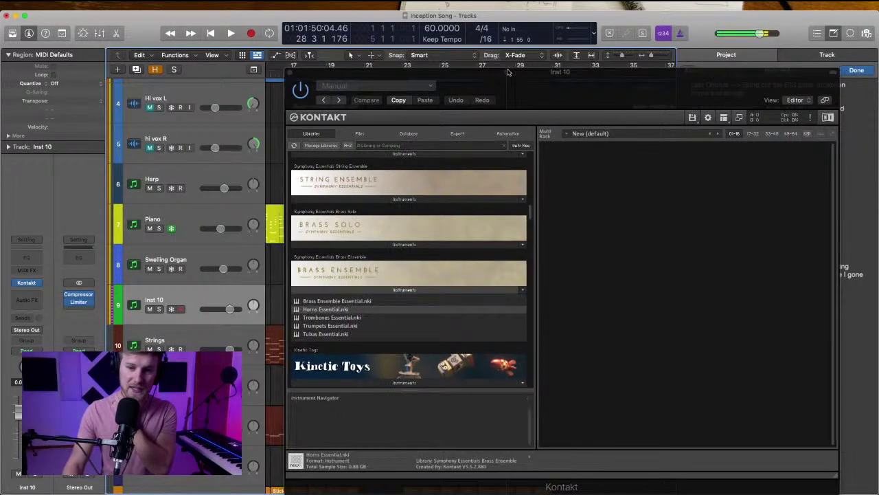
pyautogui.moveTo(629, 102); pyautogui.dragTo(554, 58)
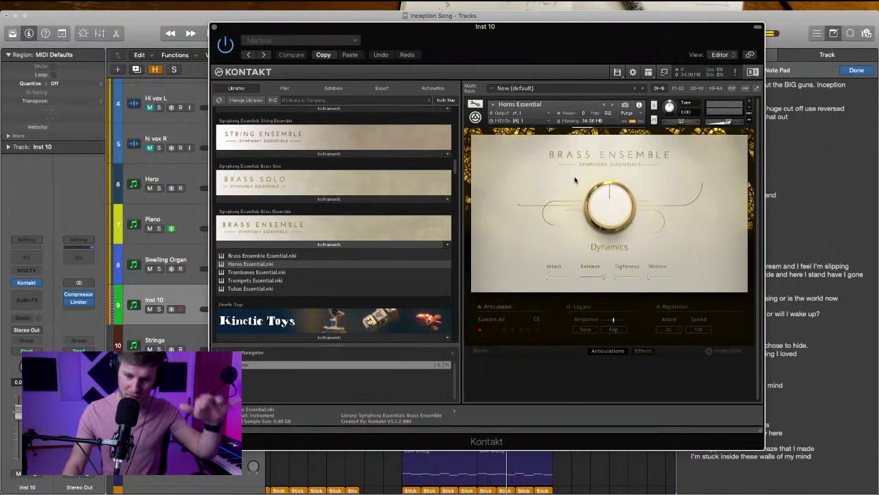
# Review the available horn articulations, leave Sustain All selected and close the Kontakt window
pyautogui.click(492, 319)
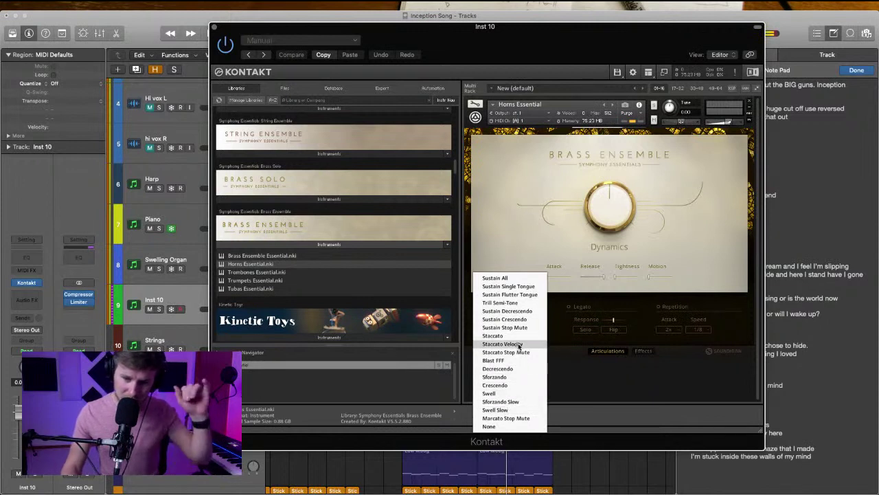
pyautogui.click(616, 374)
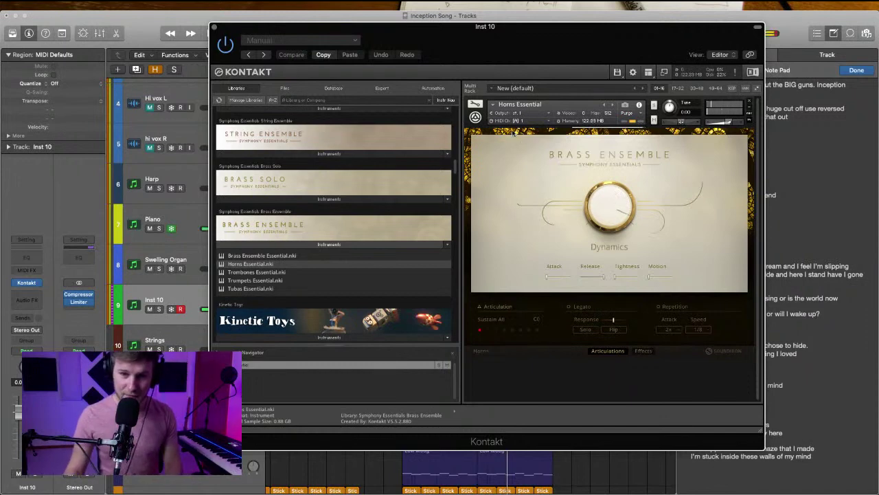
pyautogui.moveTo(371, 27); pyautogui.dragTo(467, 101)
pyautogui.click(310, 100)
pyautogui.click(455, 129)
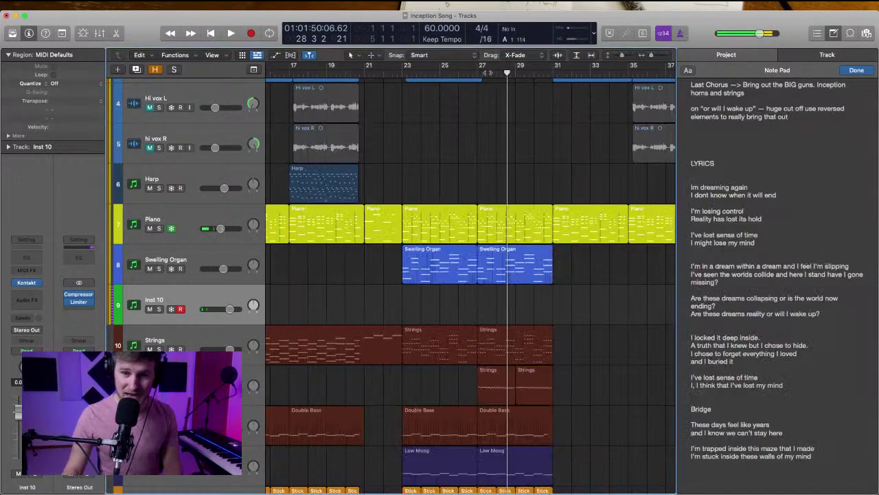
# Place the playhead at bar 26 and rename the Inst 10 track to French Hor s
pyautogui.press('space')
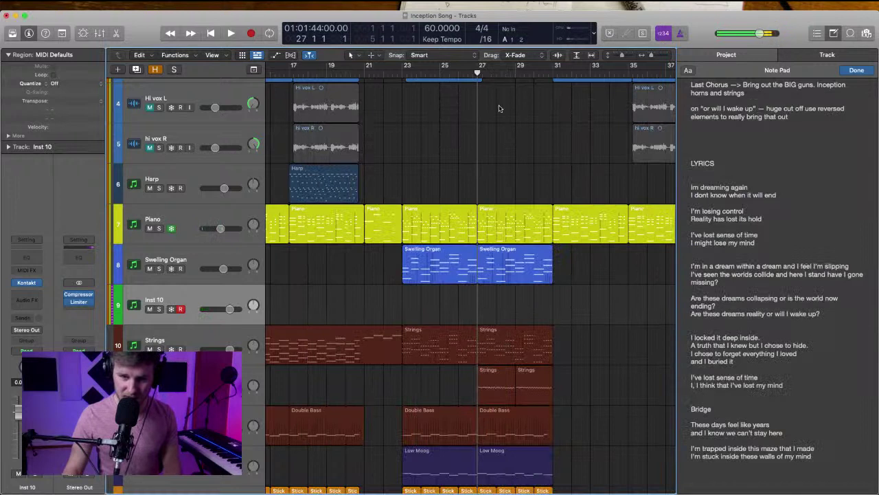
pyautogui.click(454, 74)
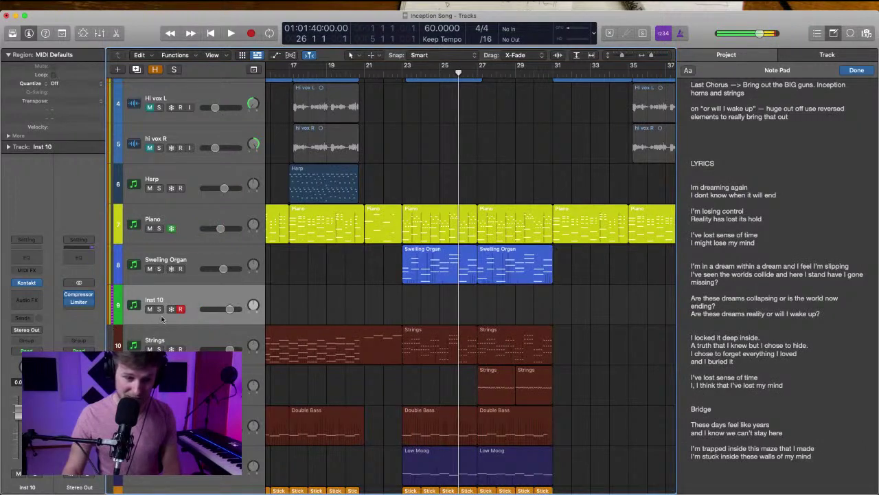
pyautogui.doubleClick(178, 300)
pyautogui.write('H')
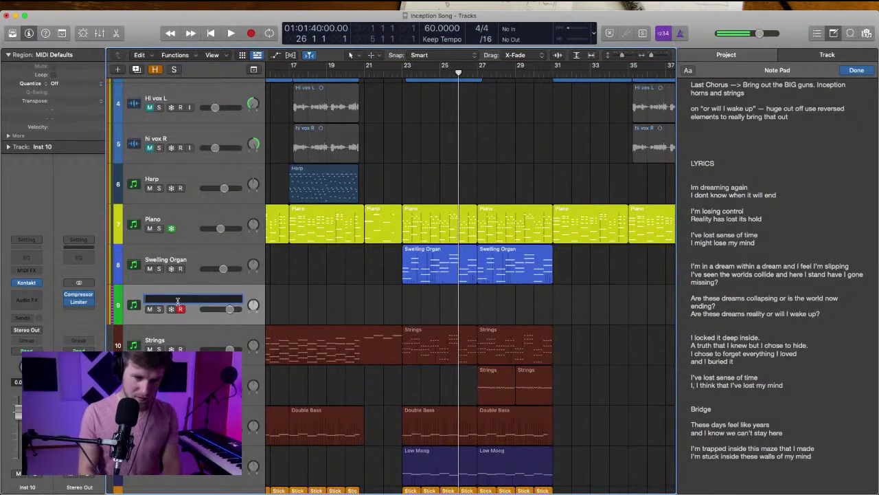
pyautogui.write('rench Horns')
pyautogui.press('Return')
# Start playback at bar 26 and record a horn part on the new track from bar 27 to bar 31
pyautogui.press('space')
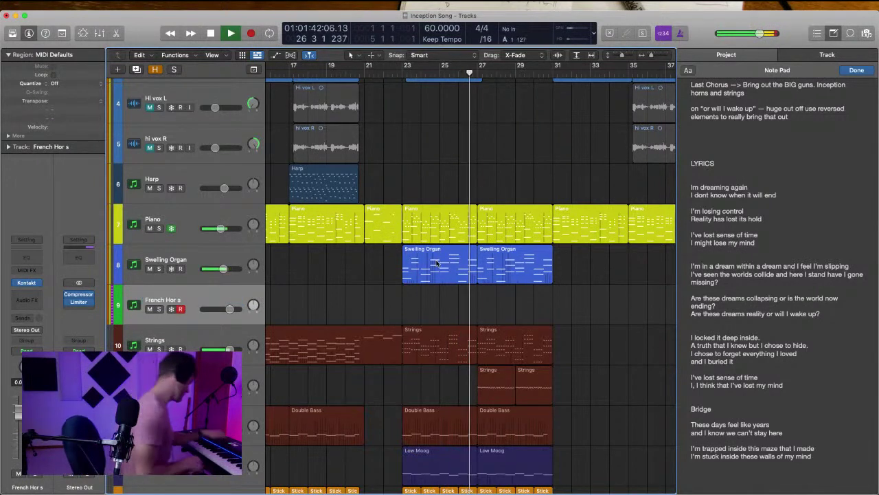
pyautogui.press('r')
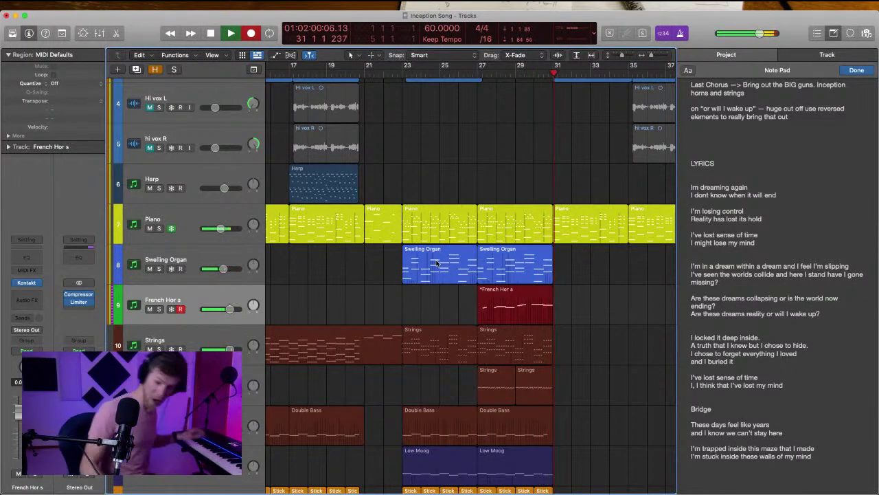
pyautogui.press('space')
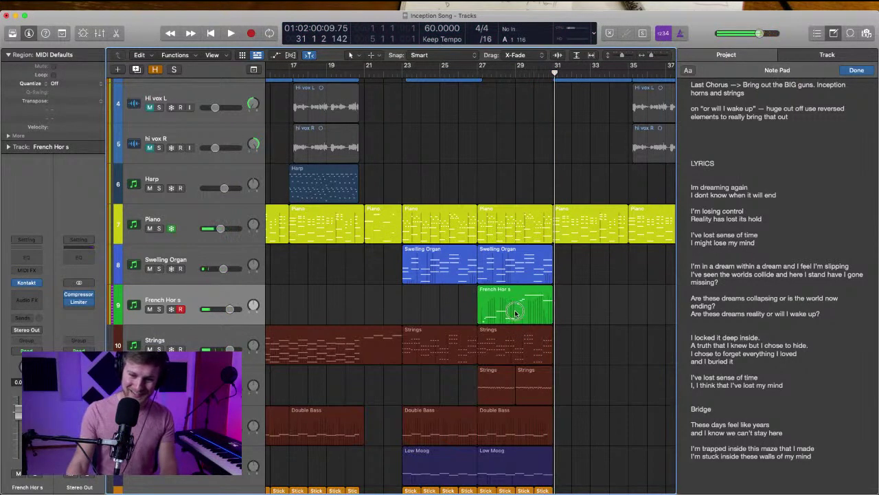
# Split the recorded horn region at bar 29, delete its first half and play the remaining part
pyautogui.doubleClick(515, 310)
pyautogui.keyDown('super'); pyautogui.doubleClick(516, 209); pyautogui.keyUp('super')
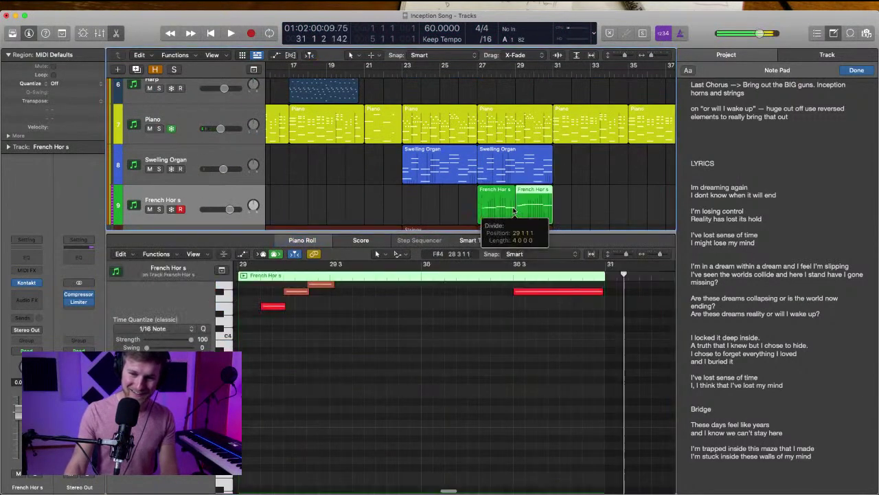
pyautogui.click(509, 211)
pyautogui.press('BackSpace')
pyautogui.doubleClick(515, 72)
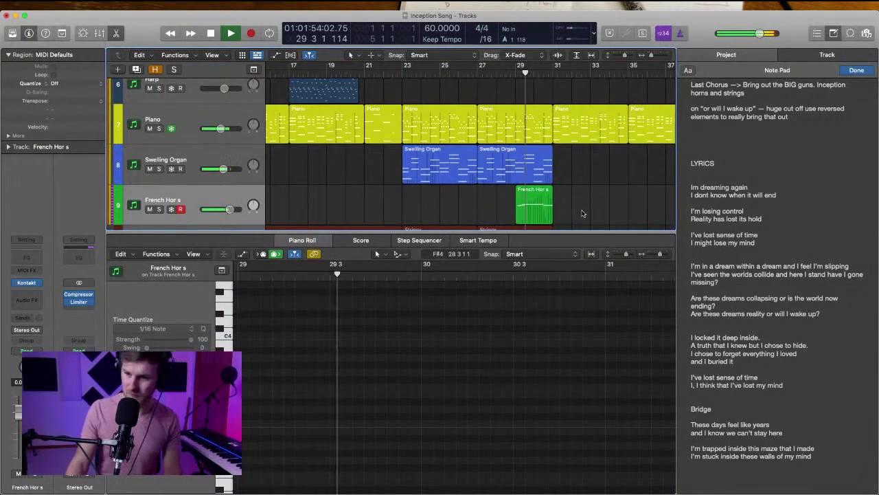
# Assign a dark green track color to the French Hor s track, stop playback and deselect its region
pyautogui.rightClick(220, 194)
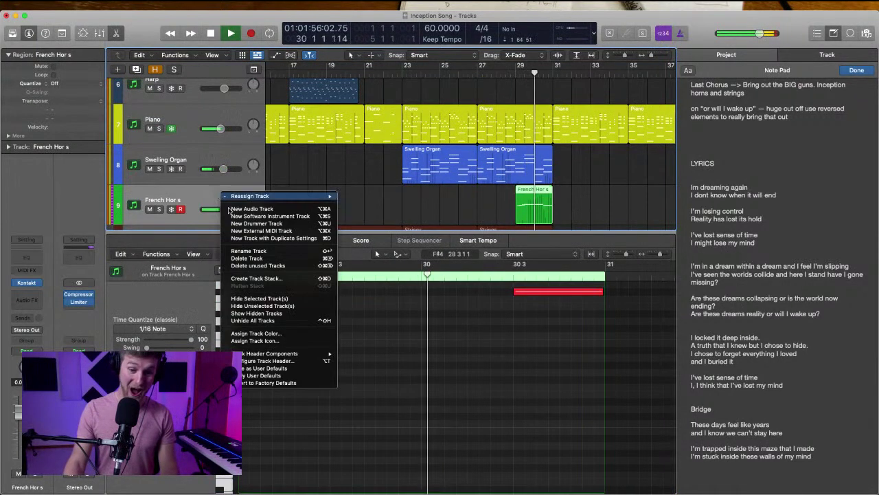
pyautogui.click(281, 333)
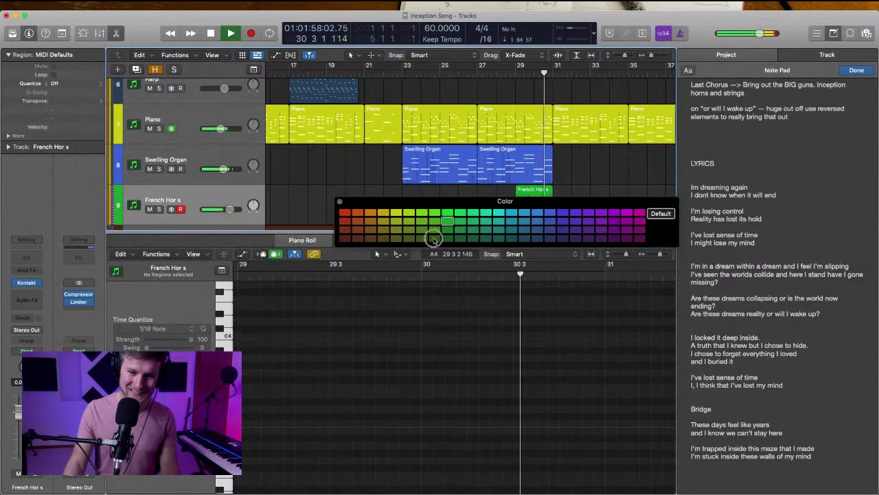
pyautogui.click(220, 195)
pyautogui.press('space')
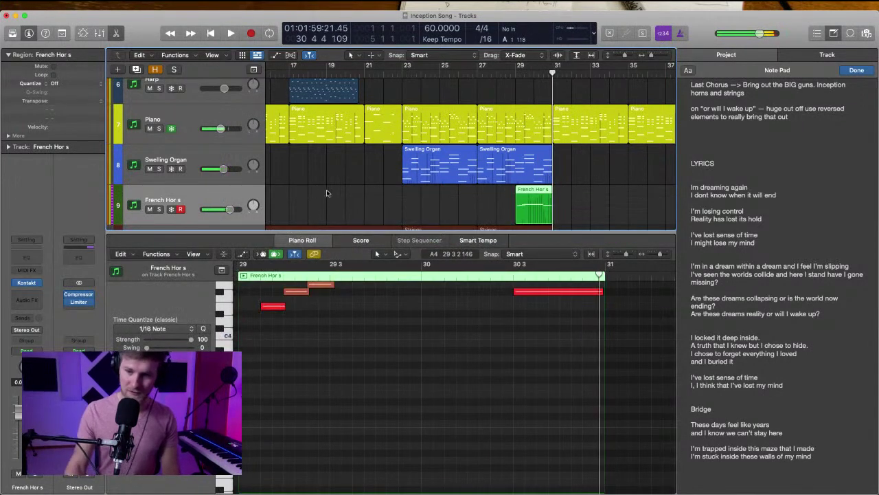
pyautogui.click(328, 194)
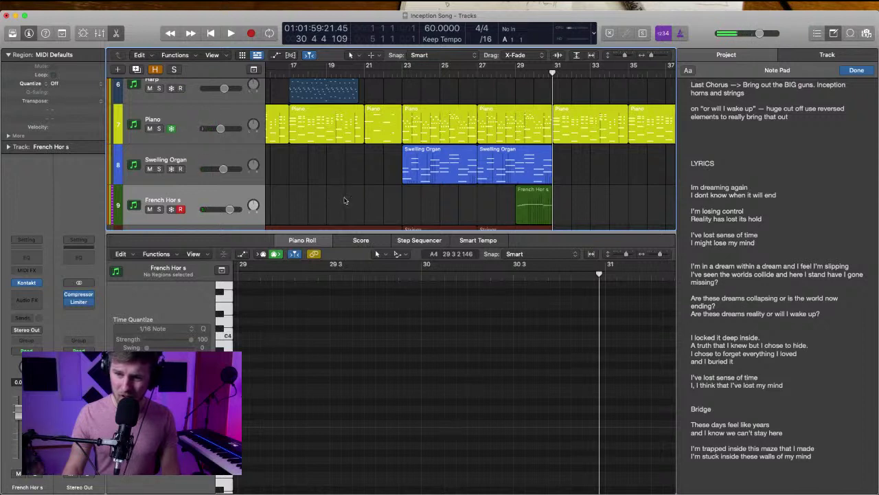
# Close the piano roll editor and play a short passage of the arrangement from bar 27
pyautogui.click(117, 34)
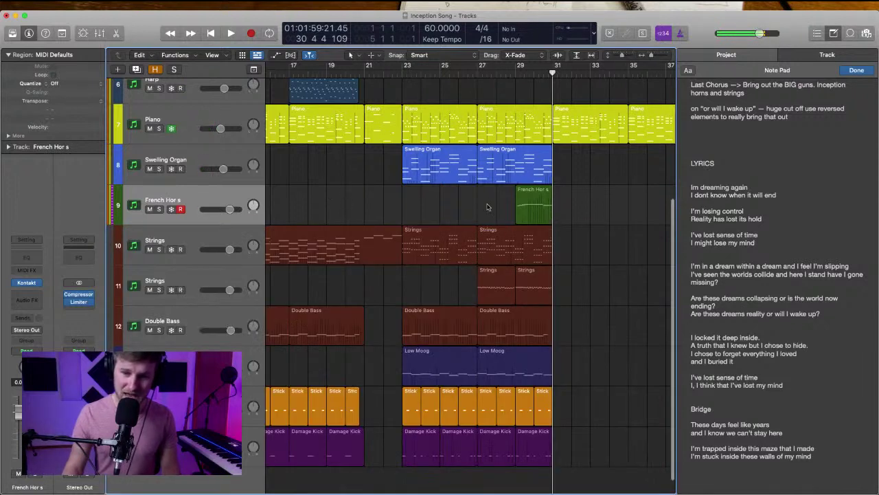
pyautogui.click(480, 71)
pyautogui.press('space')
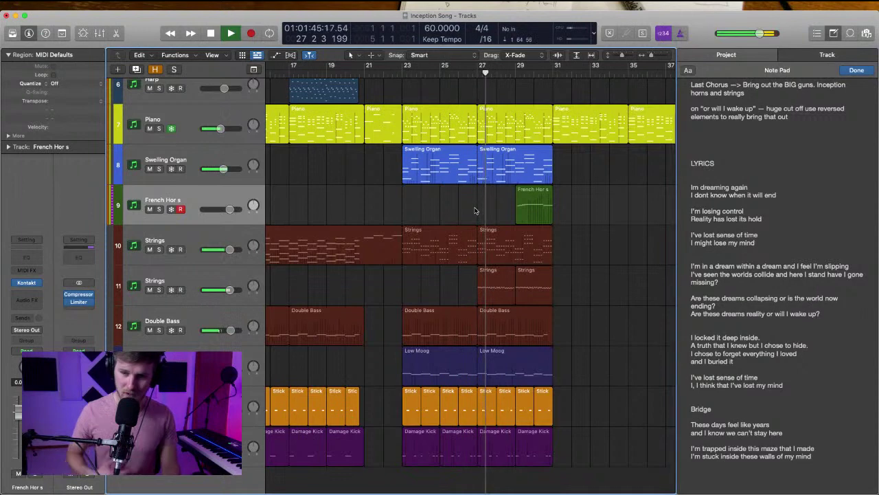
pyautogui.press('space')
# Create one new Kontakt software instrument track below French Hor s and name it Low Brass
pyautogui.press('alt+super+n')
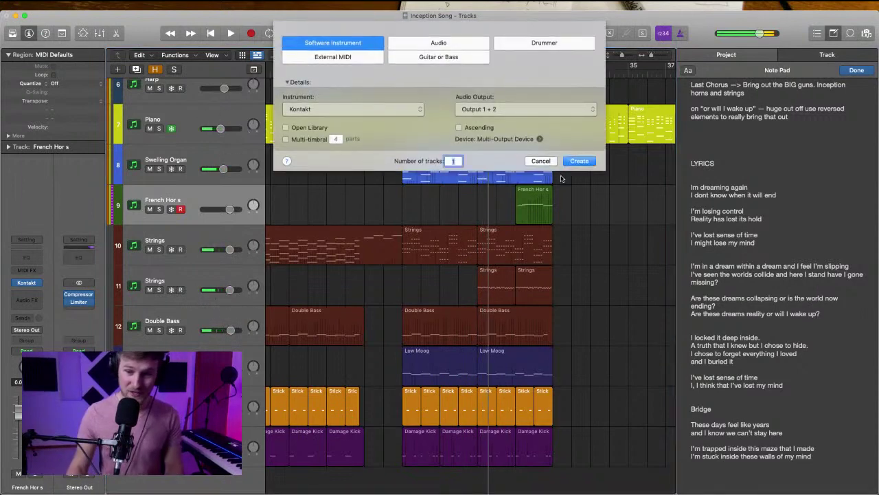
pyautogui.press('Return')
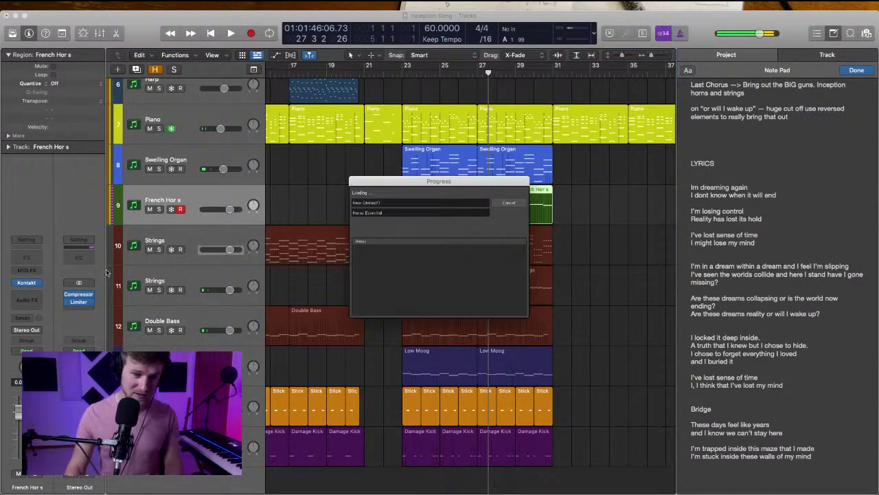
pyautogui.doubleClick(171, 241)
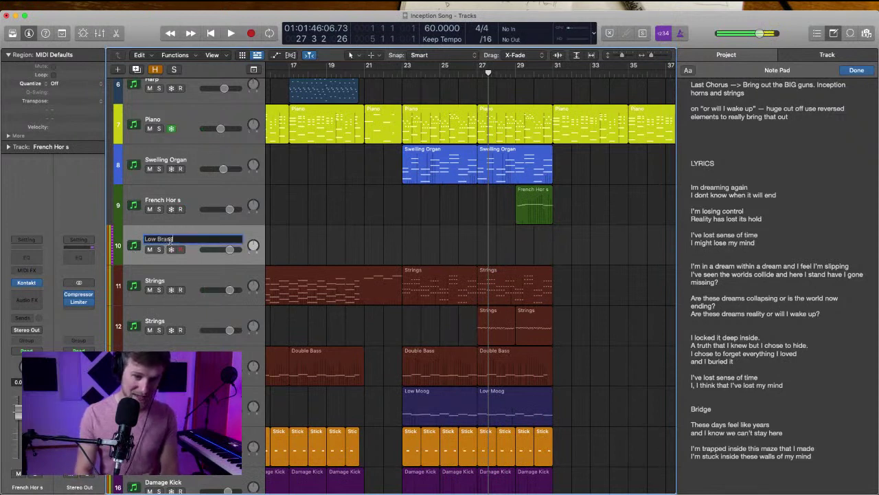
pyautogui.press('Return')
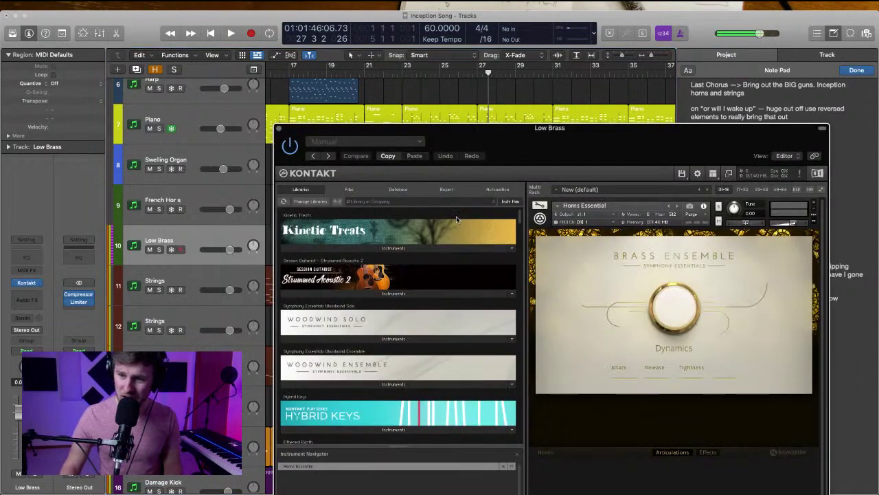
# Remove Horns Essential from the Kontakt rack and list the instruments of the Symphony Essentials Brass Ensemble library
pyautogui.moveTo(555, 146); pyautogui.dragTo(474, 38)
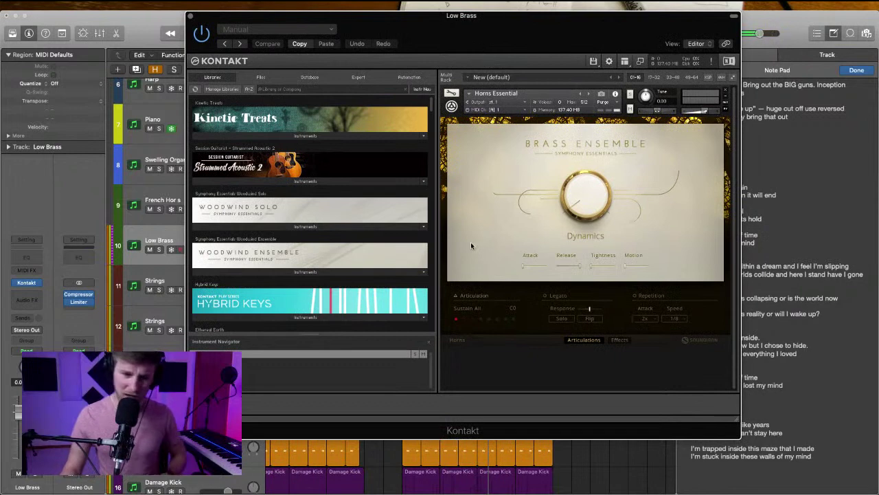
pyautogui.click(725, 91)
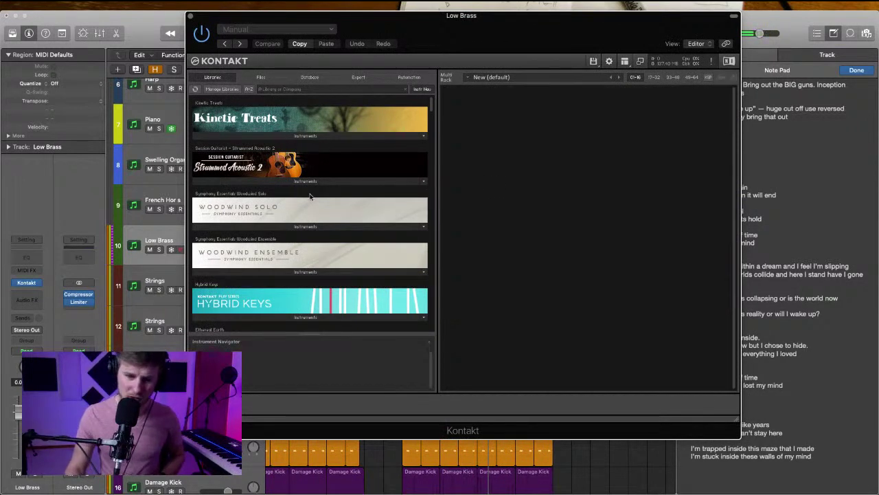
pyautogui.scroll(-20, 251, 240)
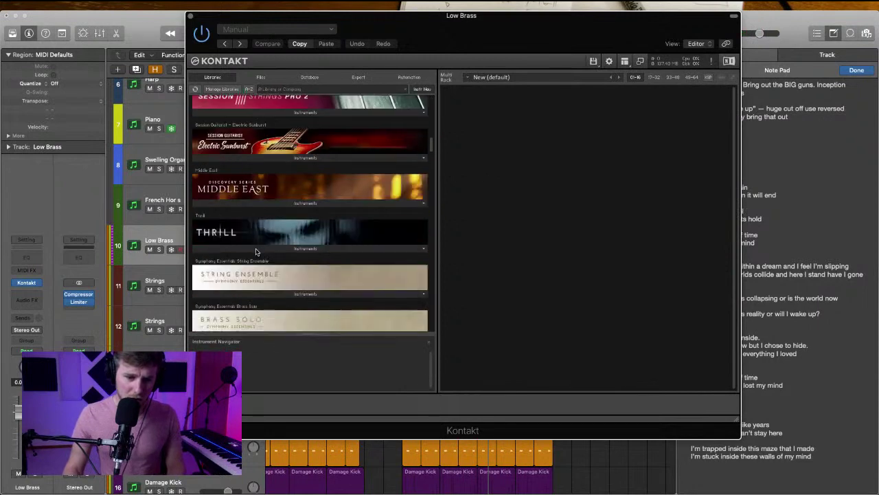
pyautogui.scroll(1, 268, 185)
pyautogui.click(276, 179)
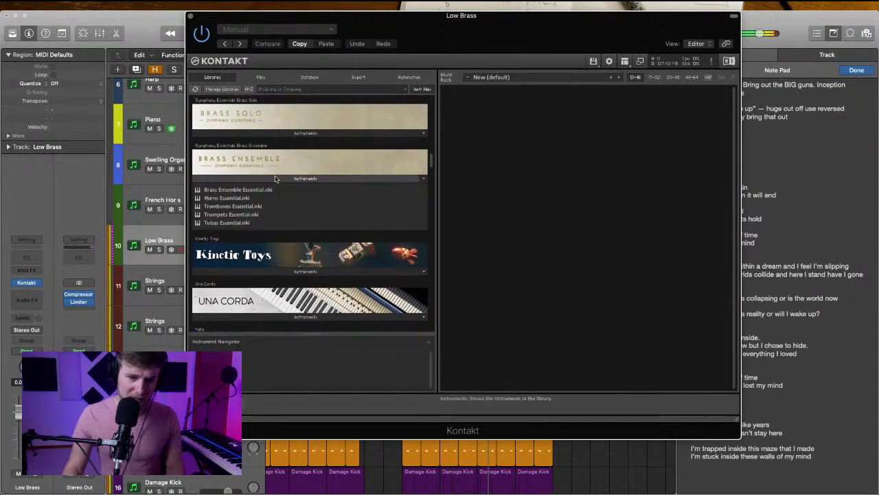
# Try the Trombones Essential instrument in the Kontakt rack and remove it again
pyautogui.doubleClick(216, 206)
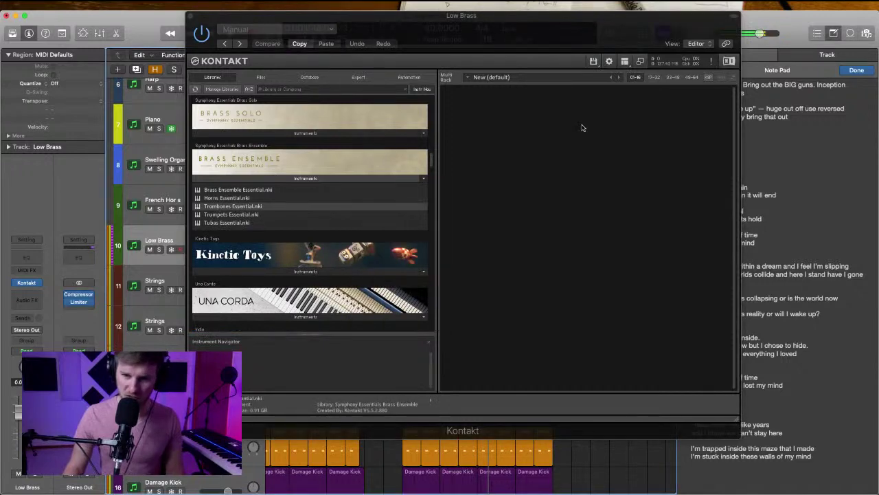
pyautogui.moveTo(655, 26); pyautogui.dragTo(584, 35)
pyautogui.click(655, 106)
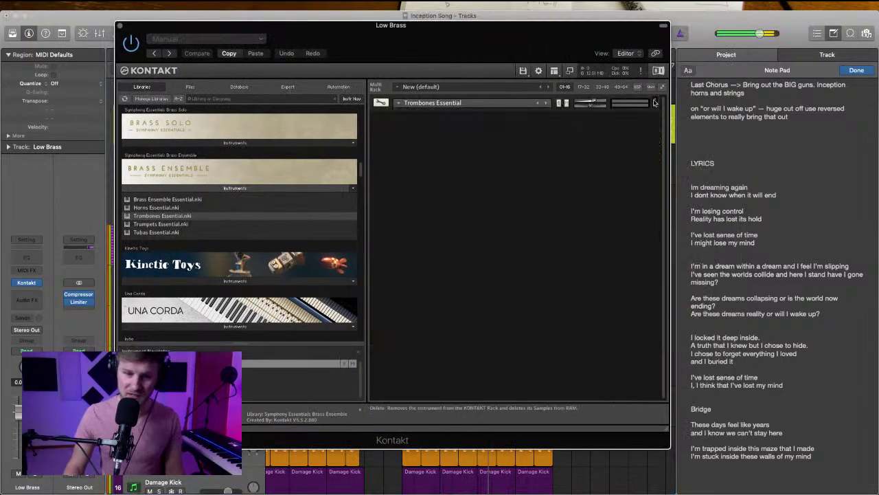
pyautogui.click(655, 101)
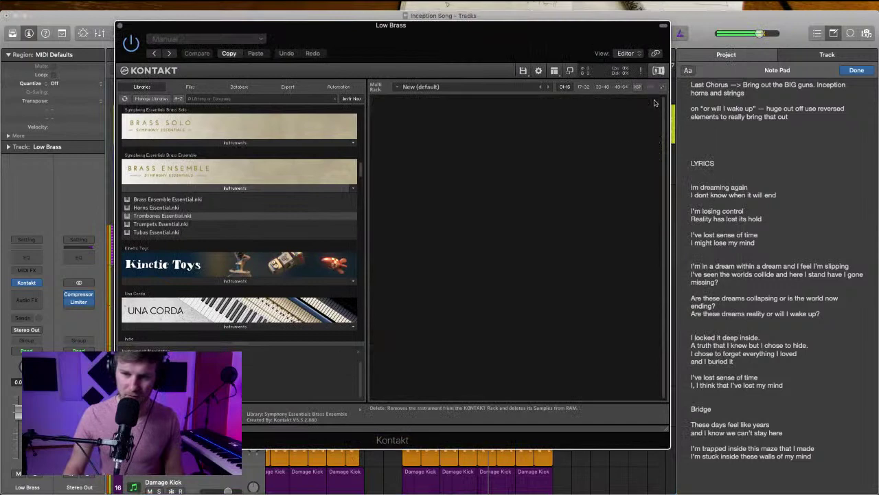
# Load Brass Ensemble Essential into the Low Brass track's Kontakt rack and close the Kontakt window
pyautogui.doubleClick(230, 199)
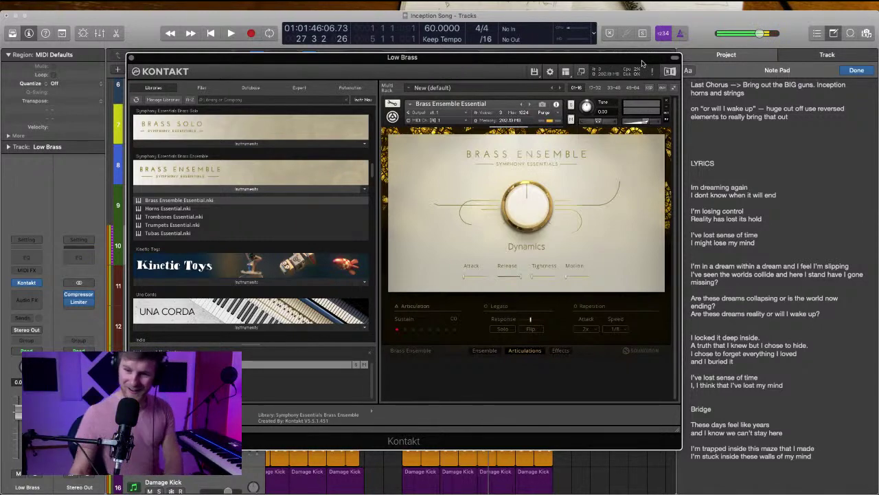
pyautogui.moveTo(492, 58); pyautogui.dragTo(542, 80)
pyautogui.click(184, 81)
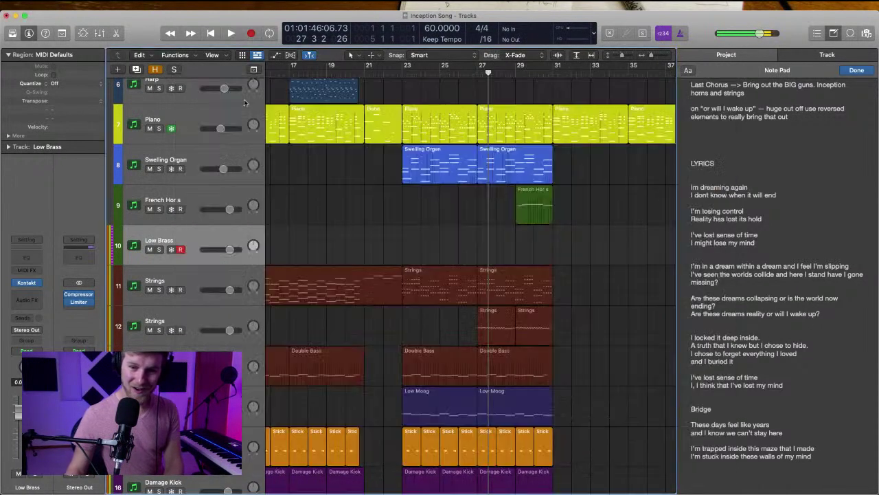
# Rehearse the low brass part from bar 27, return there and record it on the Low Brass track up to bar 31
pyautogui.click(481, 75)
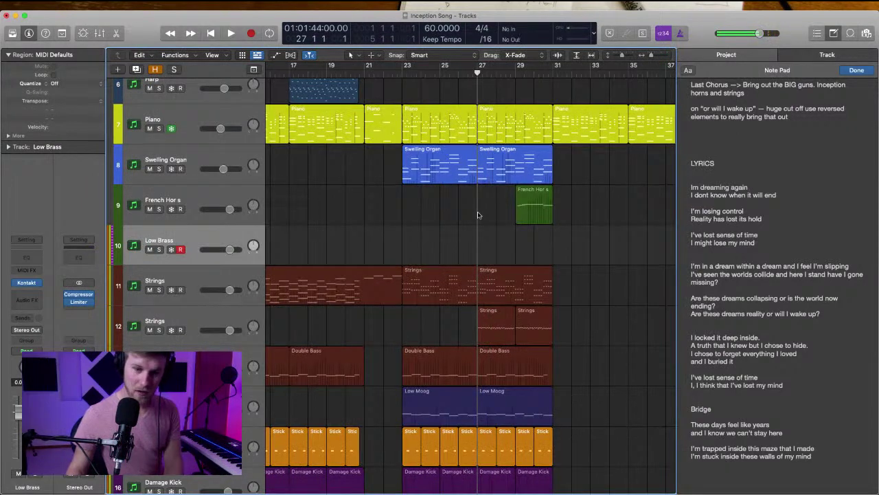
pyautogui.press('space')
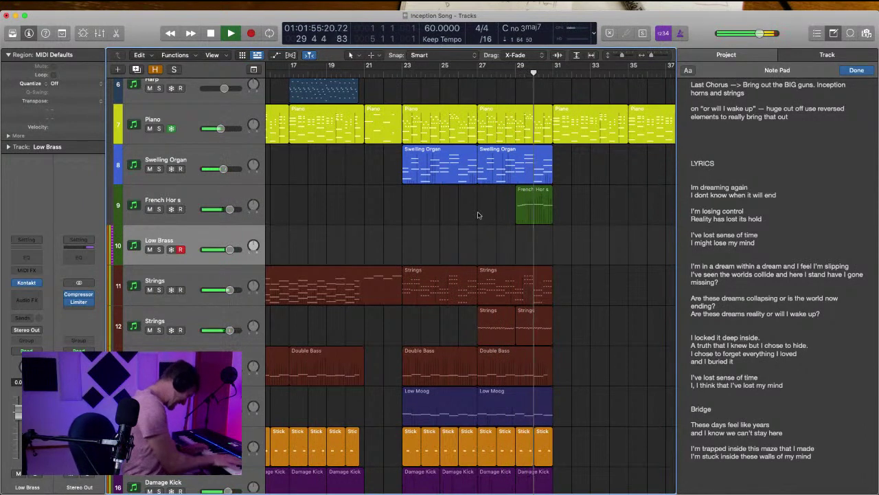
pyautogui.press('space')
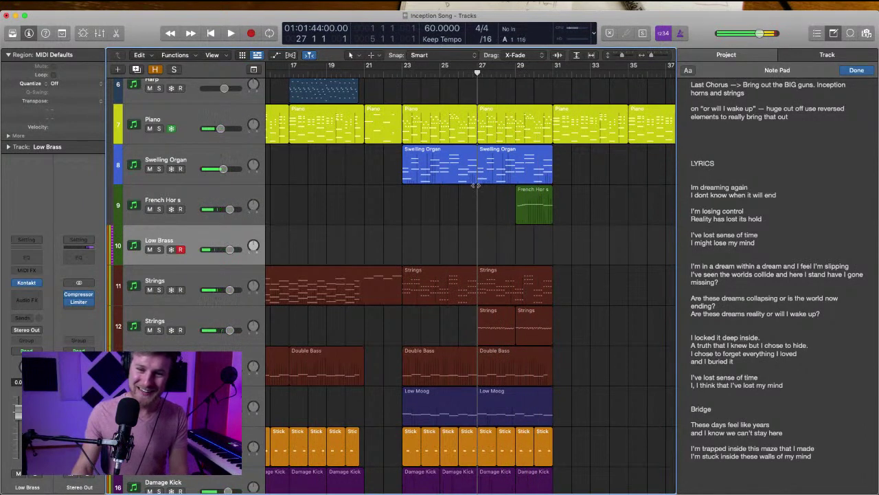
pyautogui.press('r')
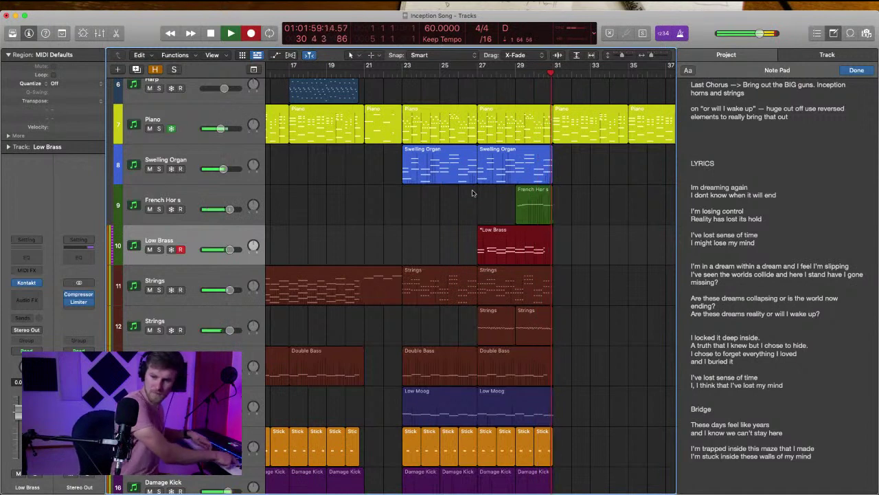
pyautogui.press('space')
# Open the recorded Low Brass region in the piano roll and delete the stray note around bar 27 beat 3
pyautogui.press('p')
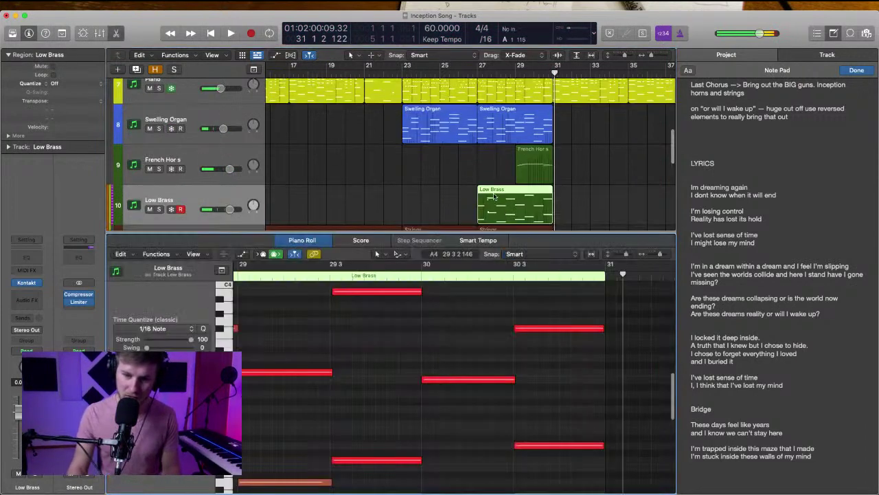
pyautogui.press('super+a')
pyautogui.click(477, 72)
pyautogui.hscroll(-3, 446, 392)
pyautogui.moveTo(449, 347)
pyautogui.mouseDown()
pyautogui.moveTo(413, 342)
pyautogui.moveTo(451, 360)
pyautogui.mouseUp()
pyautogui.press('BackSpace')
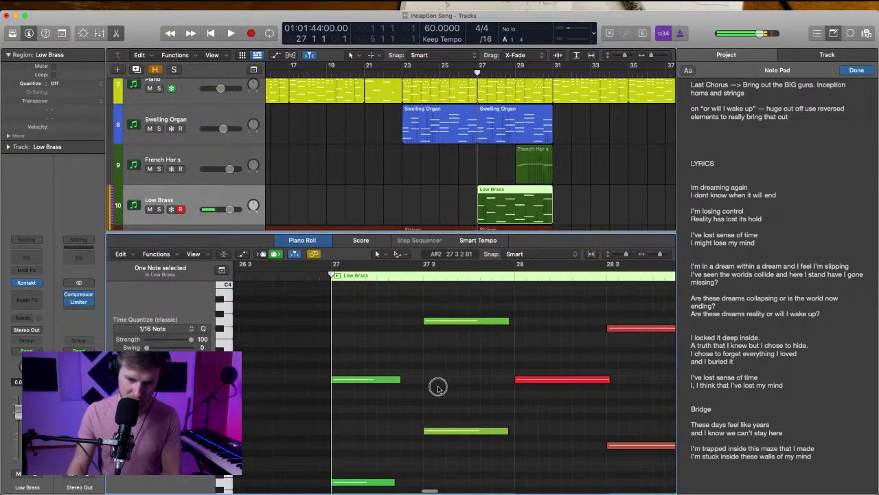
# Solo the Low Brass track, listen from bar 27 and raise the upper note at the region's start to C3
pyautogui.press('space')
pyautogui.press('s')
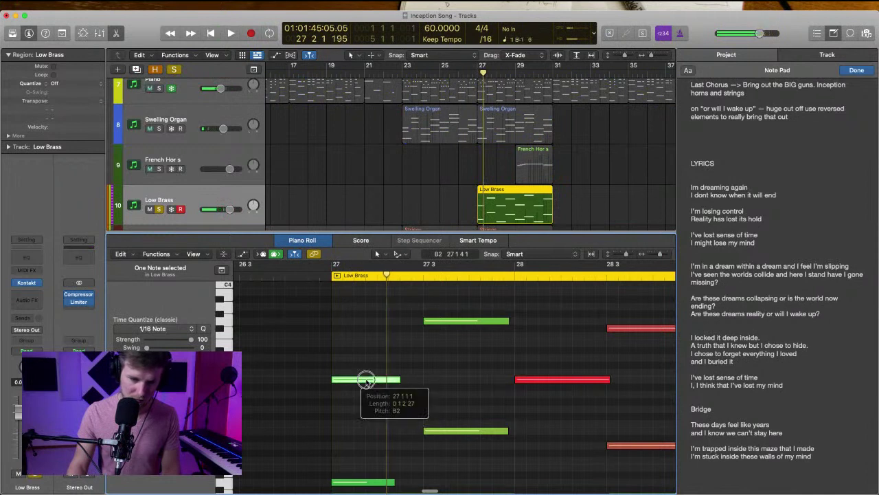
pyautogui.moveTo(366, 380); pyautogui.dragTo(366, 373)
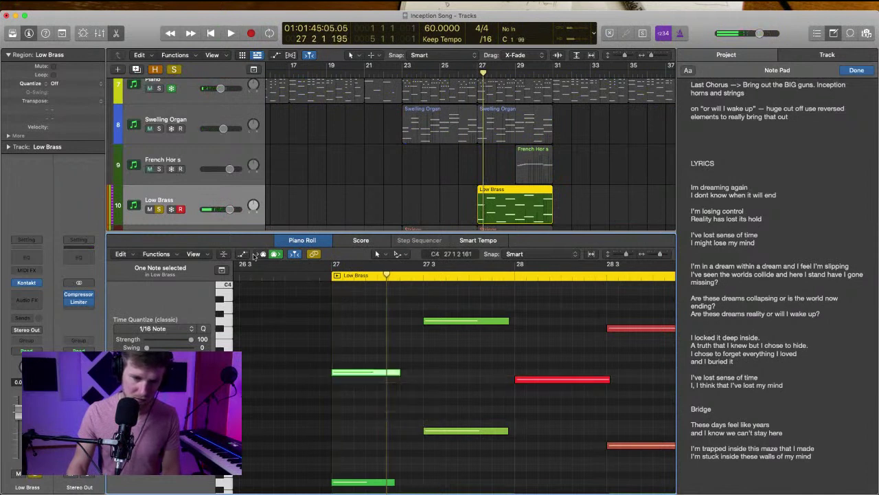
# Show the note velocity lane beneath the Low Brass notes and play the soloed region's opening
pyautogui.press('a')
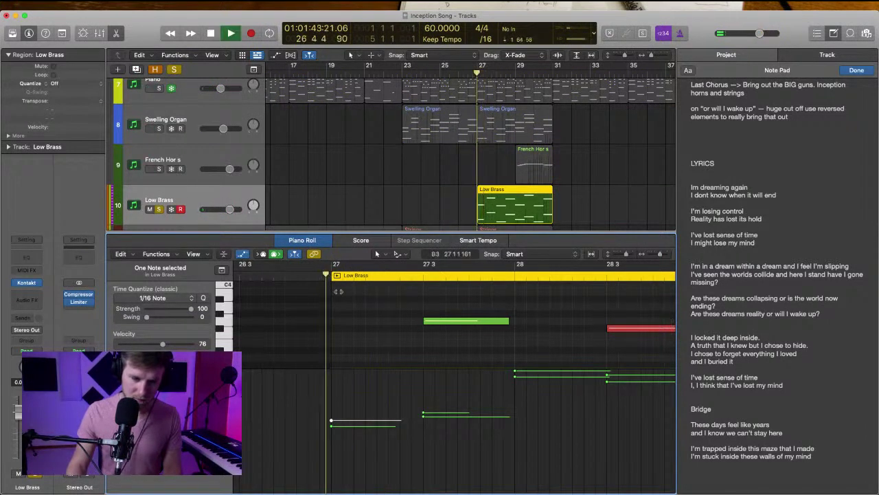
pyautogui.scroll(-3, 364, 316)
pyautogui.scroll(1, 370, 321)
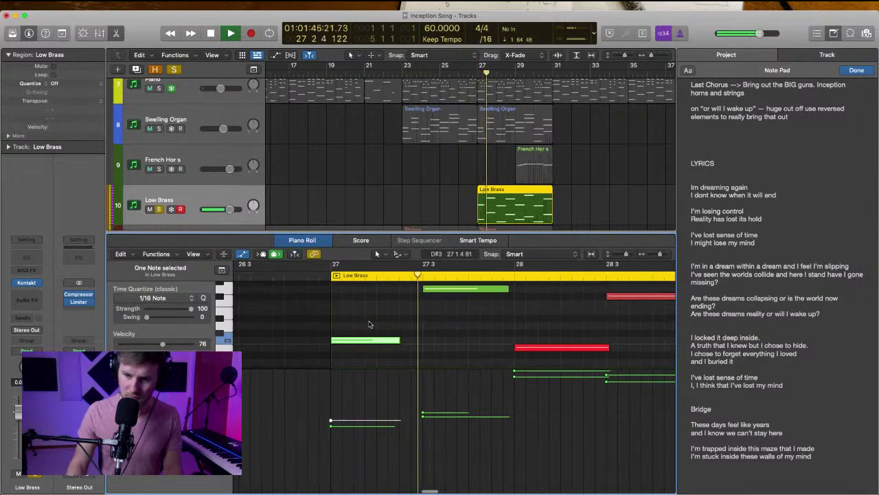
pyautogui.press('space')
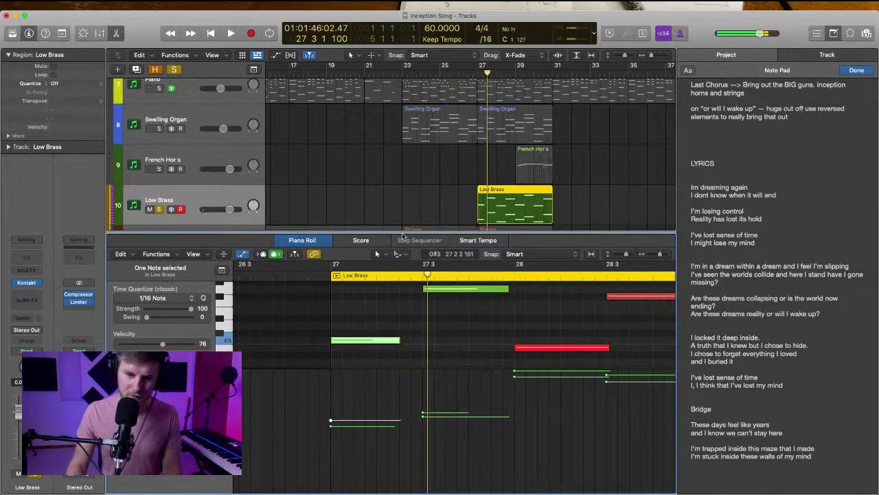
# Enlarge the piano roll, switch the lane away from note velocity and delete the 127-value controller point before bar 27 beat 3
pyautogui.moveTo(402, 231); pyautogui.dragTo(403, 142)
pyautogui.click(219, 413)
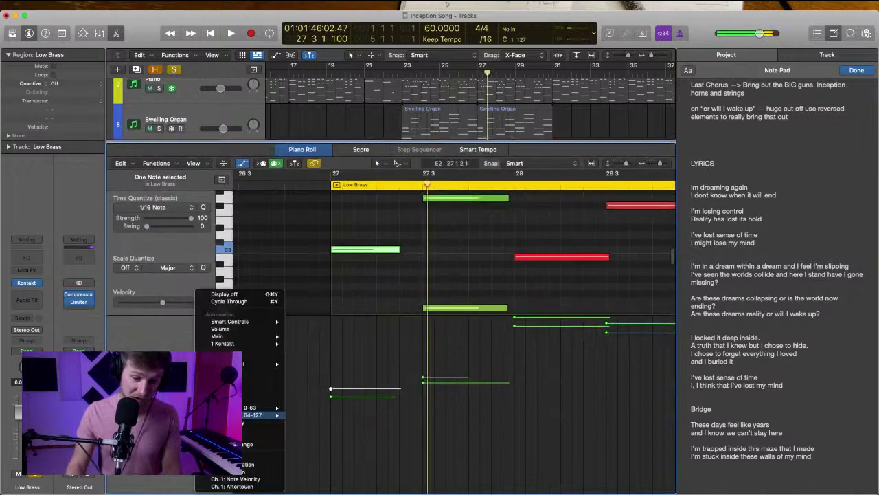
pyautogui.click(247, 480)
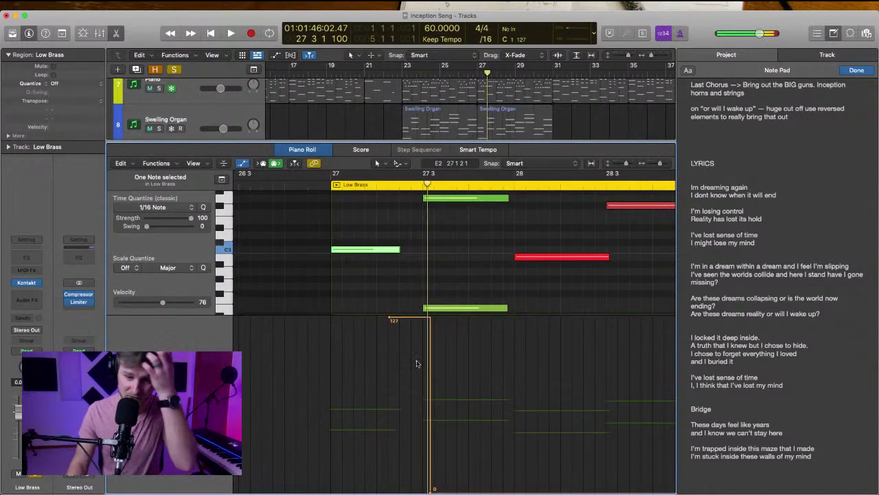
pyautogui.click(390, 318)
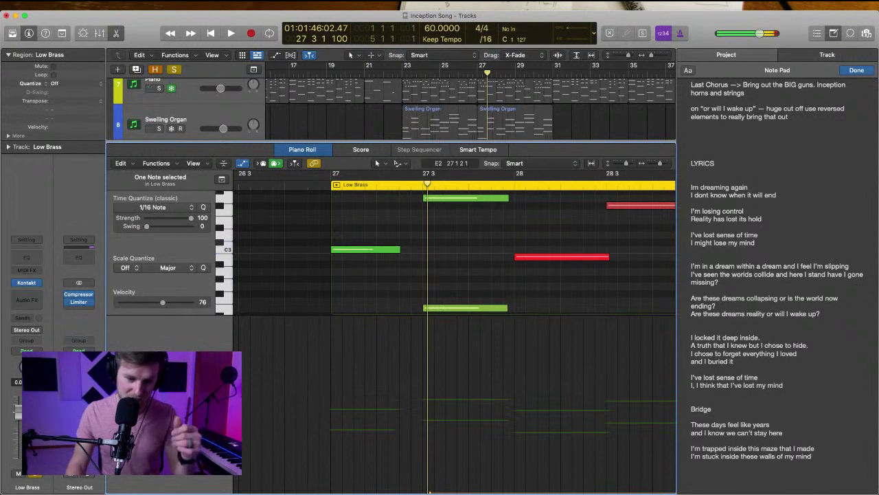
# Display the lane with the recorded controller curve, flatten it to 78 from bar 27 and place the playhead just before that bar
pyautogui.click(220, 420)
pyautogui.click(240, 408)
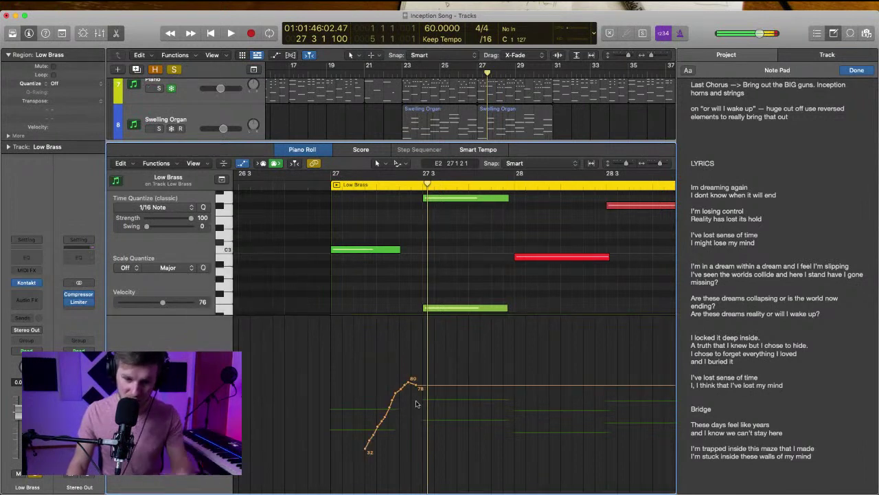
pyautogui.moveTo(416, 384); pyautogui.dragTo(321, 385)
pyautogui.click(316, 180)
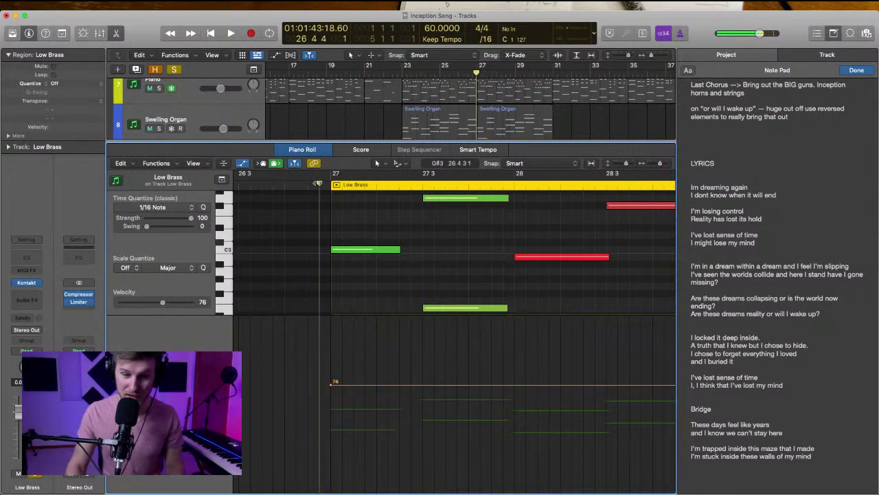
# Raise the Low Brass modulation to 95 at bar 27 beat 3 and add another point at bar 28
pyautogui.press('space')
pyautogui.click(423, 385)
pyautogui.press('space')
pyautogui.moveTo(423, 384); pyautogui.dragTo(424, 360)
pyautogui.click(516, 361)
pyautogui.hscroll(2, 515, 364)
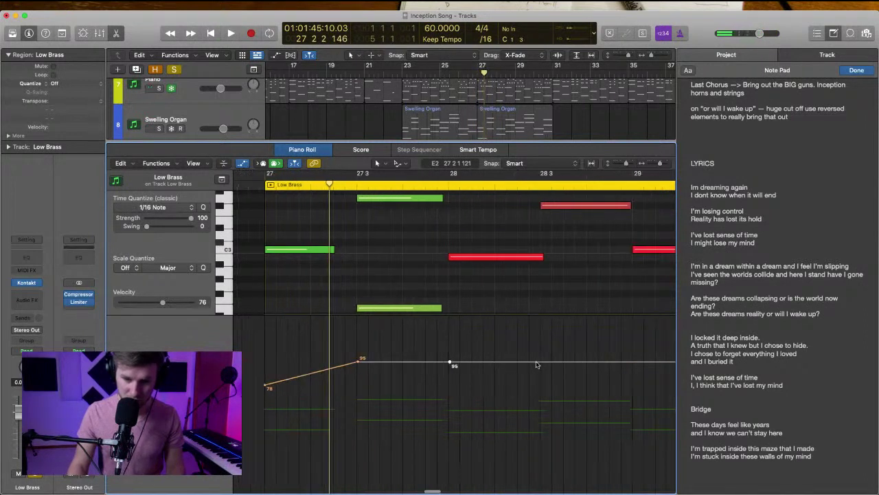
# Add modulation points at 95 on every half bar from bar 28 beat 3 to bar 30 beat 3
pyautogui.click(540, 362)
pyautogui.hscroll(2, 541, 364)
pyautogui.click(540, 361)
pyautogui.hscroll(2, 539, 364)
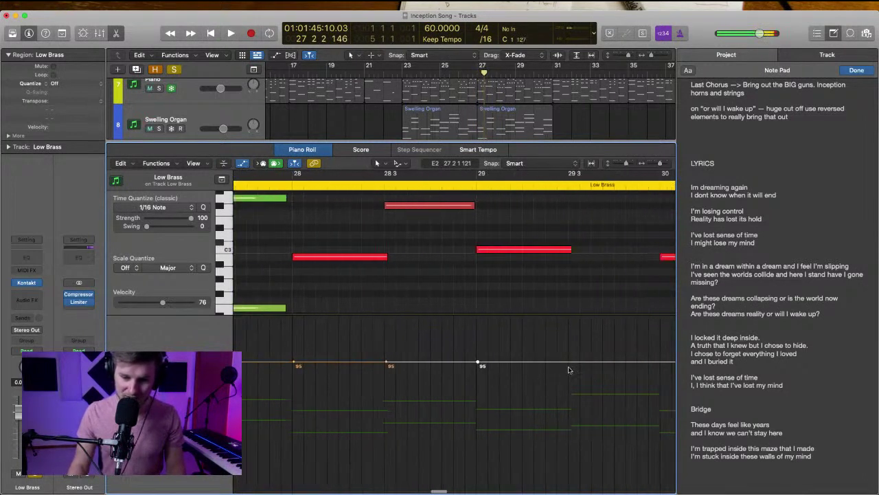
pyautogui.hscroll(4, 568, 365)
pyautogui.click(487, 366)
pyautogui.hscroll(2, 487, 365)
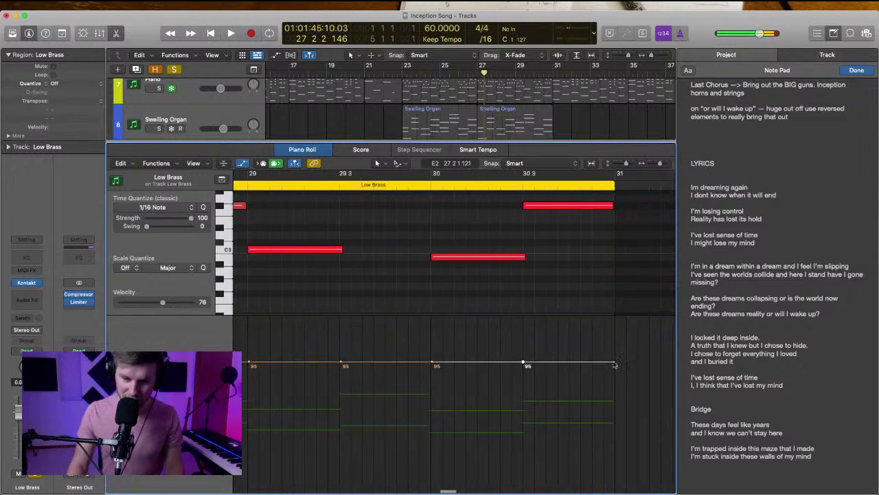
# Lower the modulation points to 69 at bar 28, 65 at bar 29 and 57 at bar 30, and drop the region's end point
pyautogui.hscroll(-9, 471, 364)
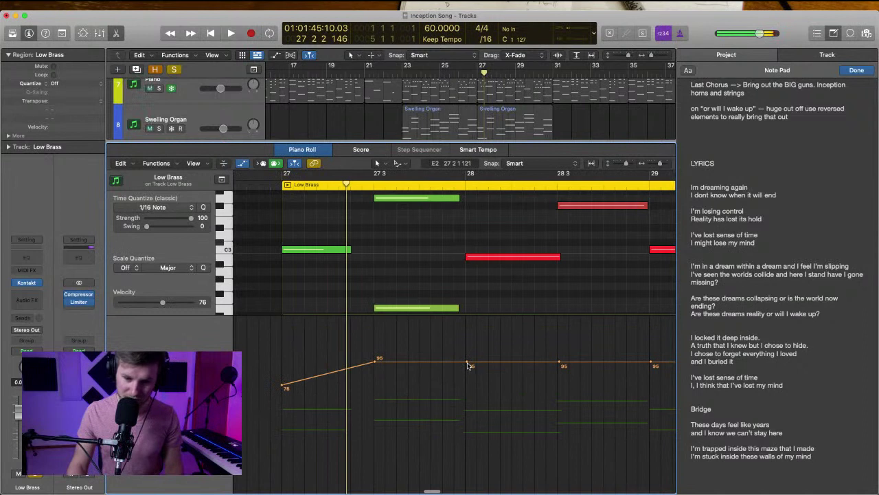
pyautogui.moveTo(468, 366); pyautogui.dragTo(468, 397)
pyautogui.moveTo(652, 365); pyautogui.dragTo(652, 404)
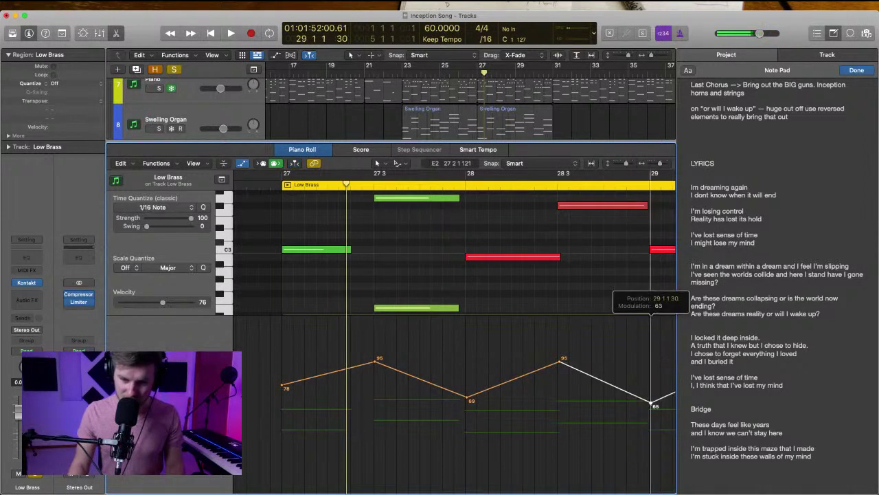
pyautogui.press('space')
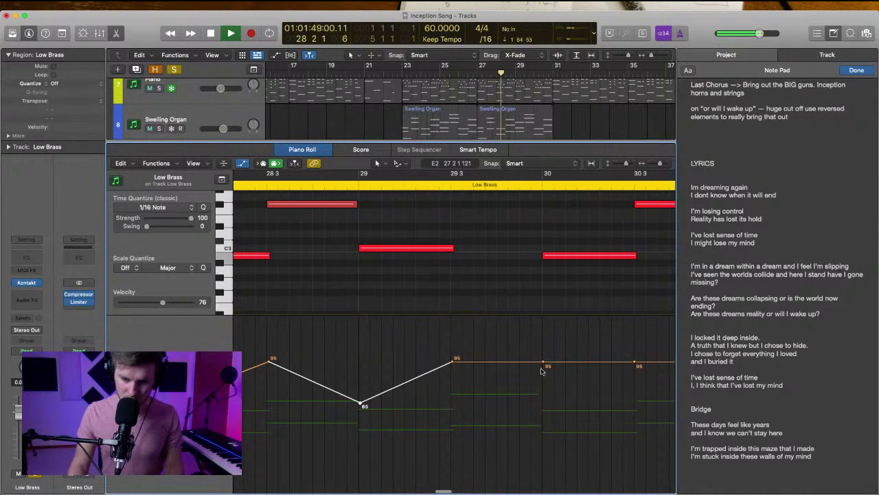
pyautogui.moveTo(542, 364); pyautogui.dragTo(545, 414)
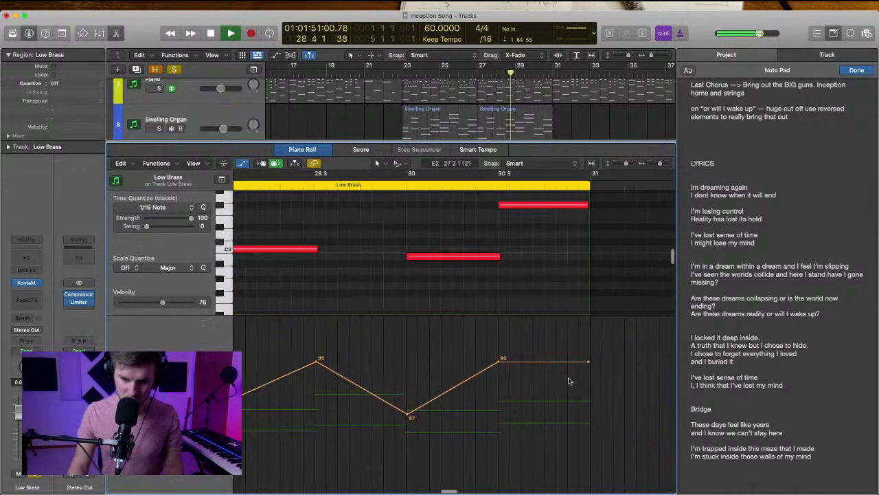
pyautogui.moveTo(587, 361); pyautogui.dragTo(587, 417)
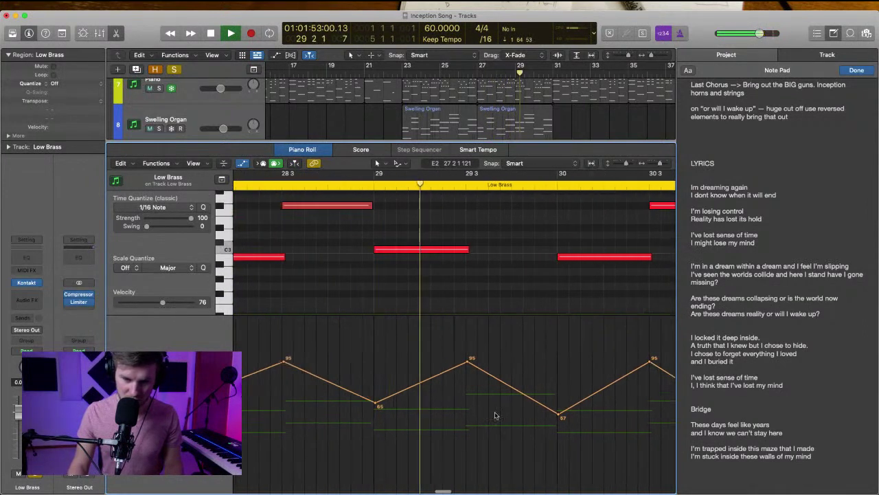
# Lower all the modulation points together so the peaks sit at 85, and bring the first point down to 55
pyautogui.scroll(-5, 452, 408)
pyautogui.press('space')
pyautogui.moveTo(312, 349); pyautogui.dragTo(596, 412)
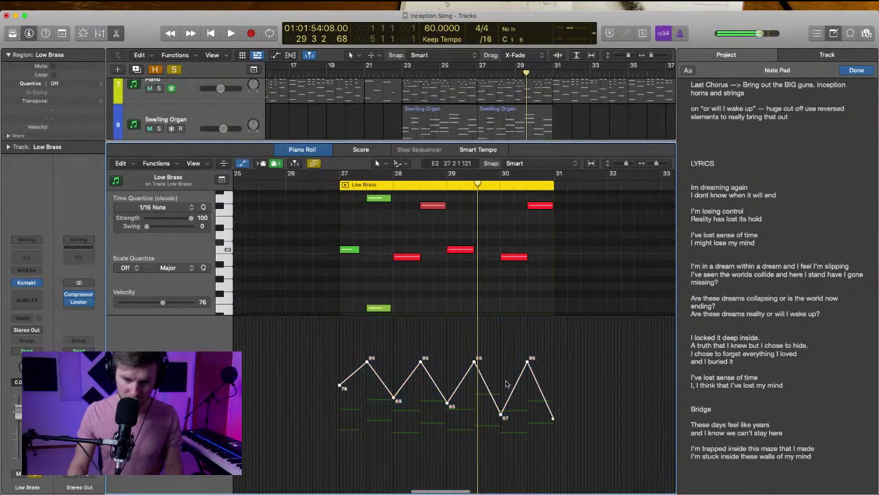
pyautogui.moveTo(512, 389); pyautogui.dragTo(512, 405)
pyautogui.click(333, 416)
pyautogui.moveTo(339, 399)
pyautogui.mouseDown()
pyautogui.moveTo(342, 420)
pyautogui.moveTo(355, 398)
pyautogui.moveTo(379, 402)
pyautogui.moveTo(350, 408)
pyautogui.mouseUp()
# Bend the straight modulation segments into smooth curves between the peaks and dips through to the region's end
pyautogui.scroll(5, 371, 404)
pyautogui.moveTo(430, 390); pyautogui.dragTo(431, 402)
pyautogui.moveTo(498, 398)
pyautogui.mouseDown()
pyautogui.moveTo(490, 406)
pyautogui.moveTo(500, 410)
pyautogui.mouseUp()
pyautogui.moveTo(583, 392); pyautogui.dragTo(548, 410)
pyautogui.hscroll(3, 589, 406)
pyautogui.hscroll(4, 588, 410)
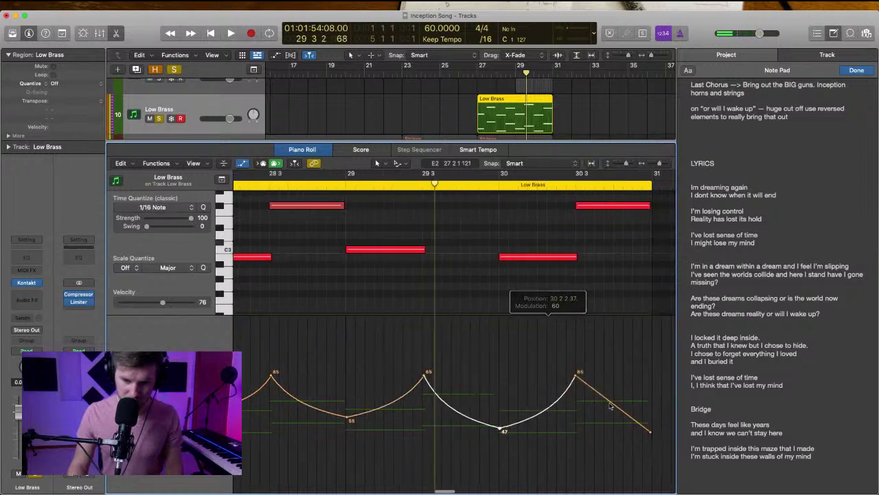
pyautogui.moveTo(611, 404); pyautogui.dragTo(622, 419)
pyautogui.press('super+z')
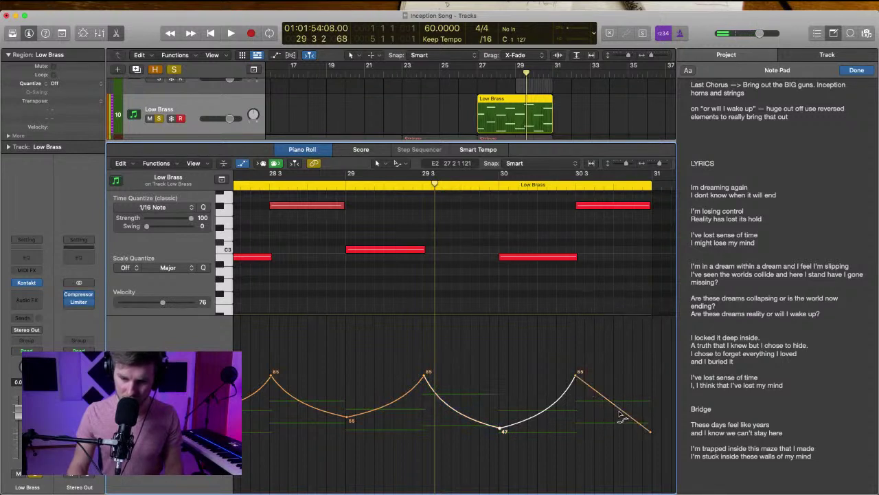
pyautogui.moveTo(547, 411); pyautogui.dragTo(549, 415)
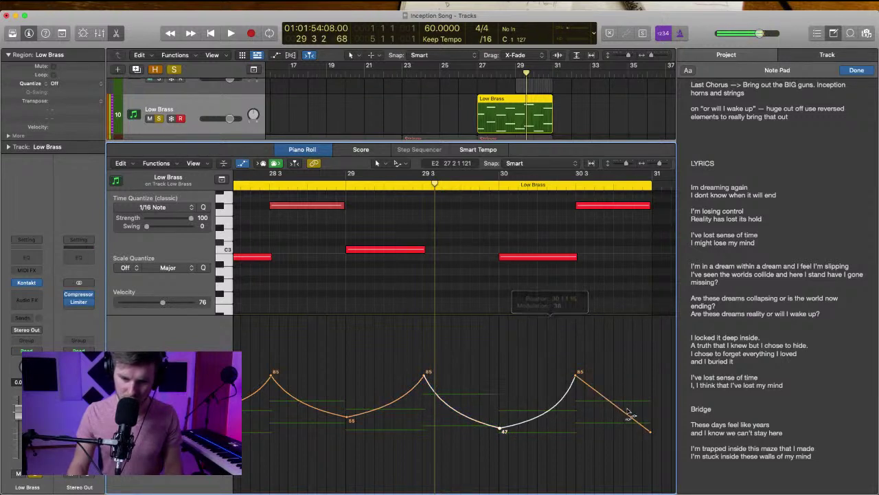
pyautogui.moveTo(623, 417)
pyautogui.mouseDown()
pyautogui.moveTo(614, 421)
pyautogui.moveTo(621, 419)
pyautogui.mouseUp()
# While playing from bar 27, set the modulation to 64 there, 96 at beat 3, 65 at bar 28 and 60 at bar 29
pyautogui.press('space')
pyautogui.hscroll(-5, 412, 261)
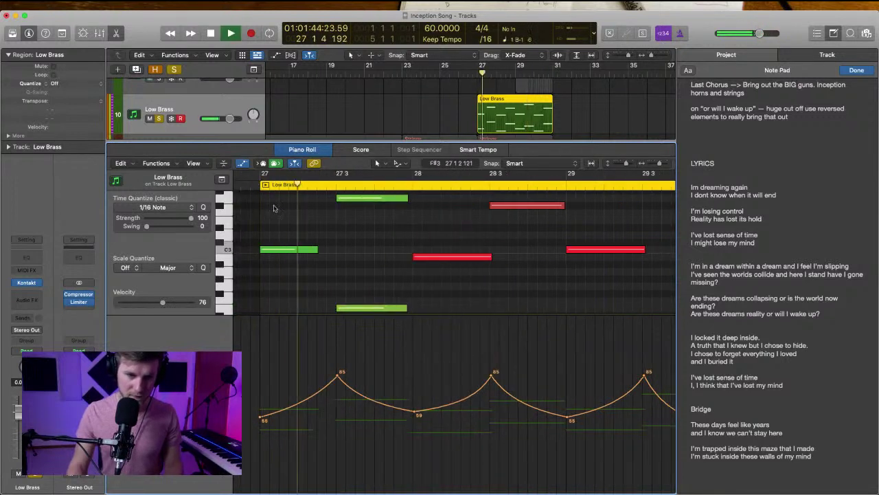
pyautogui.scroll(3, 295, 235)
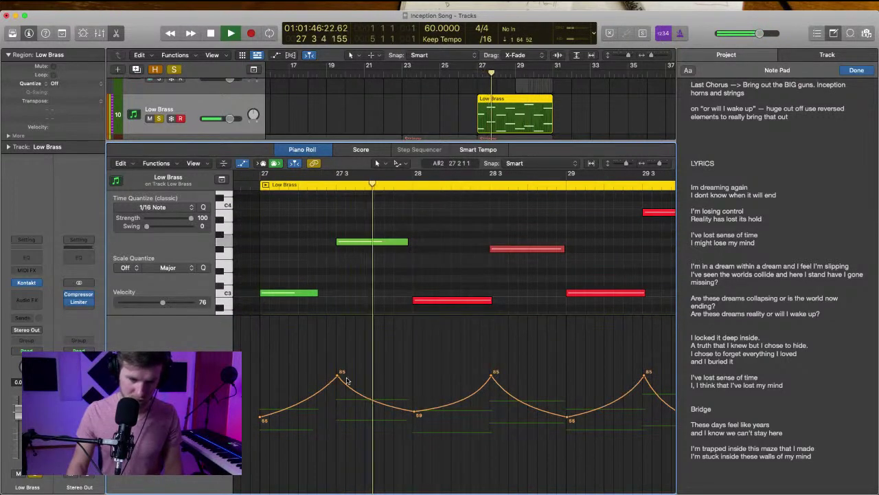
pyautogui.moveTo(336, 377); pyautogui.dragTo(339, 357)
pyautogui.moveTo(415, 410); pyautogui.dragTo(416, 402)
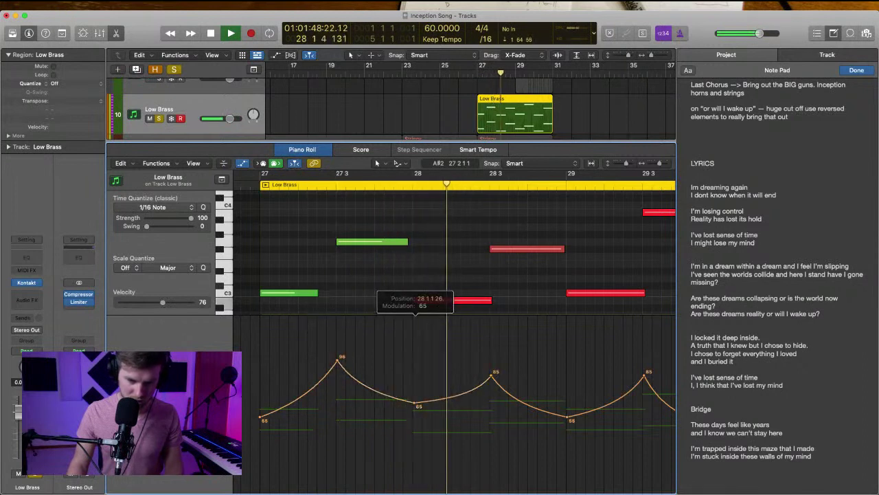
pyautogui.moveTo(262, 420); pyautogui.dragTo(262, 406)
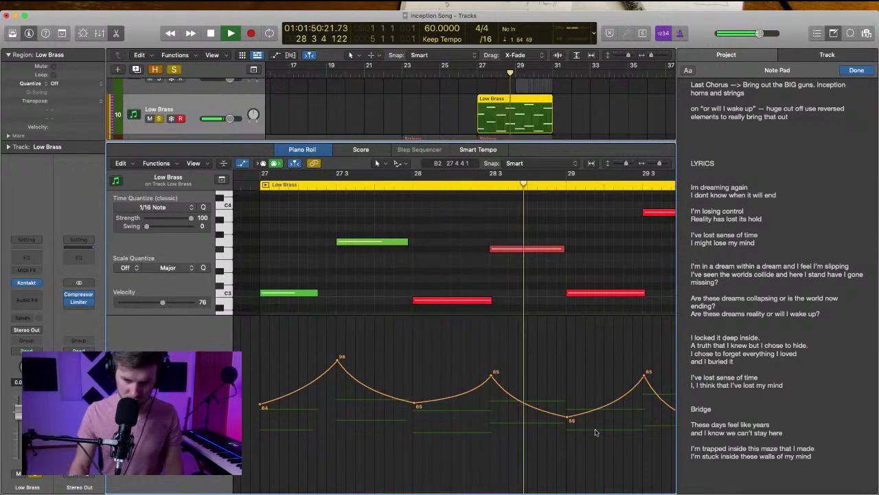
pyautogui.moveTo(565, 417); pyautogui.dragTo(566, 411)
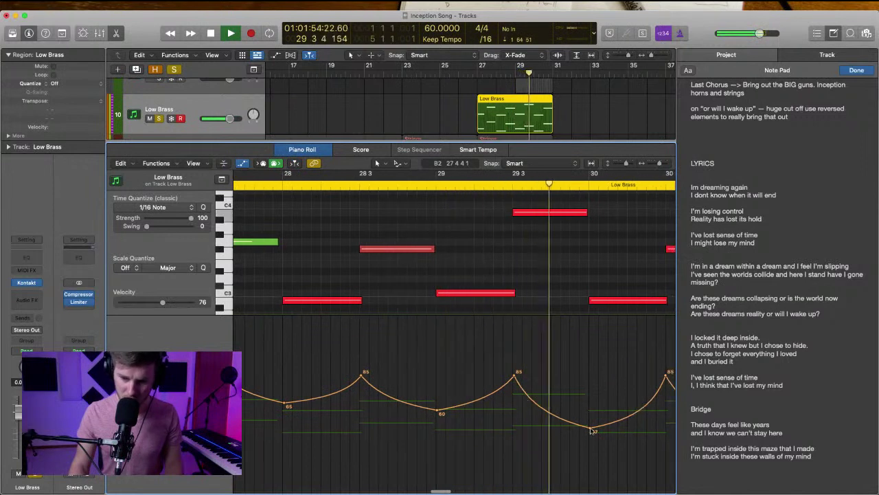
# Raise the modulation to 59 at bar 30 and 92 at beat 3, lift the end point higher still and play the ending
pyautogui.moveTo(590, 427); pyautogui.dragTo(591, 411)
pyautogui.hscroll(3, 591, 410)
pyautogui.moveTo(550, 375); pyautogui.dragTo(550, 365)
pyautogui.moveTo(624, 434); pyautogui.dragTo(624, 335)
pyautogui.press('space')
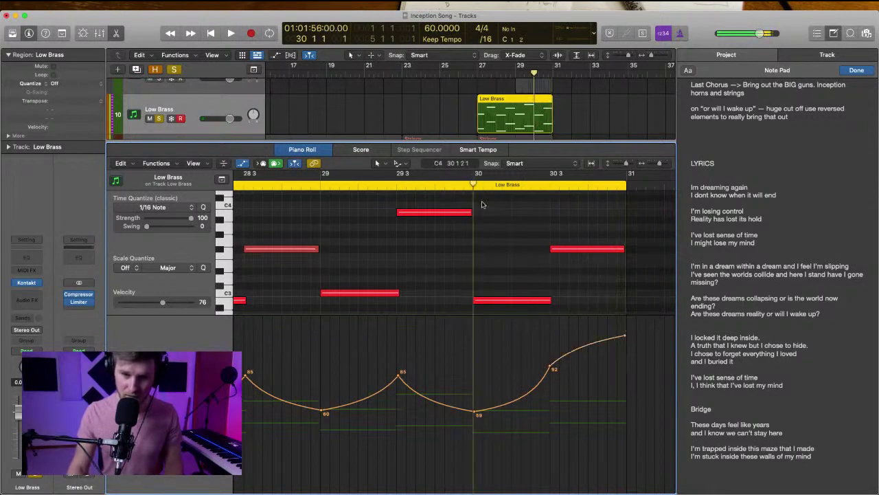
pyautogui.press('space')
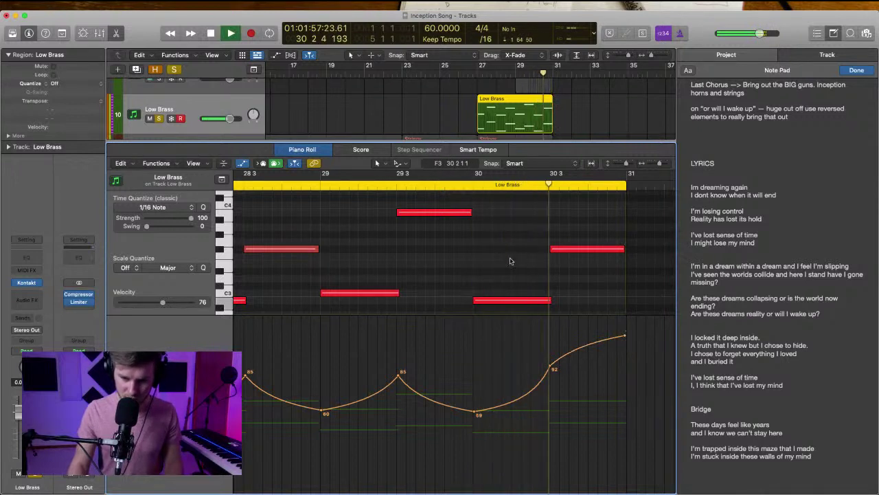
# Unsolo the Low Brass track, play the full arrangement from just before bar 27 and close the piano roll
pyautogui.click(474, 74)
pyautogui.press('space')
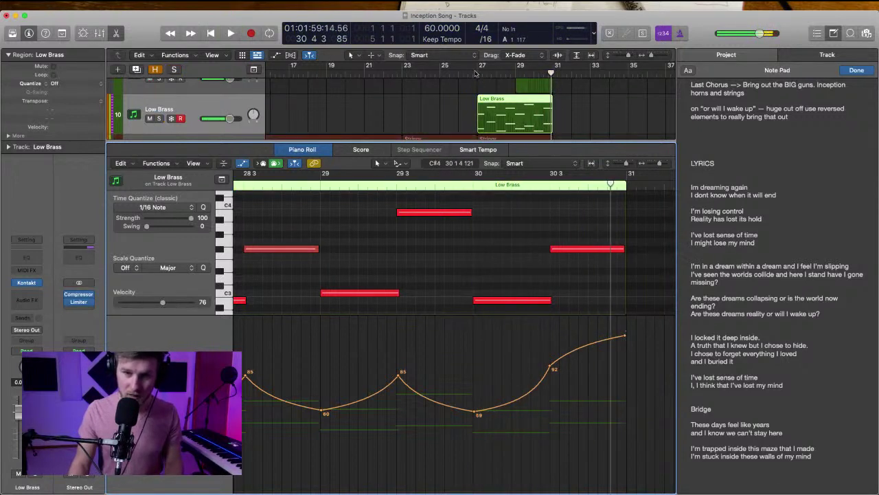
pyautogui.click(476, 73)
pyautogui.press('space')
pyautogui.press('e')
# Insert a Gain plug-in on the Low Brass track, set it to +3.2 dB and listen to the mix until bar 31
pyautogui.click(217, 195)
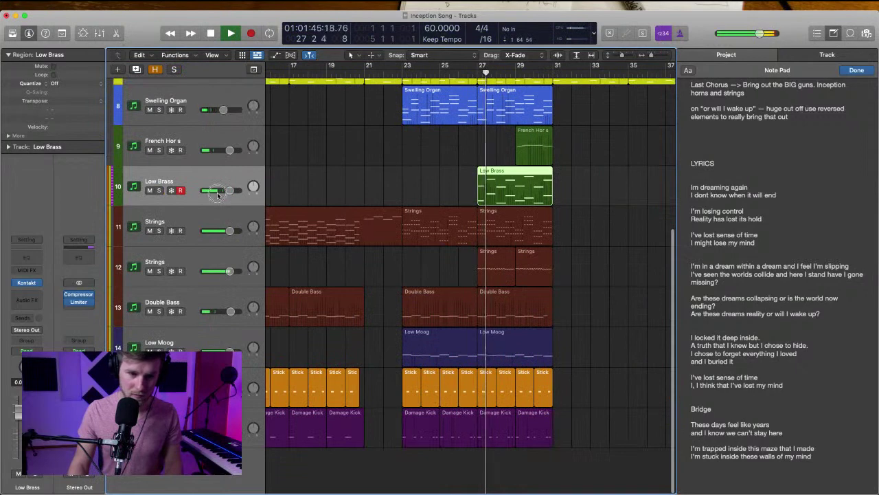
pyautogui.click(29, 298)
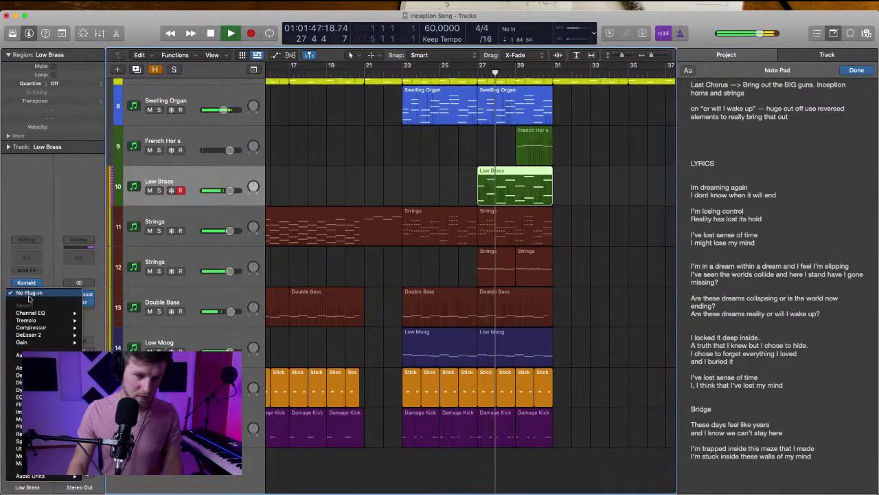
pyautogui.moveTo(32, 342)
pyautogui.click(98, 342)
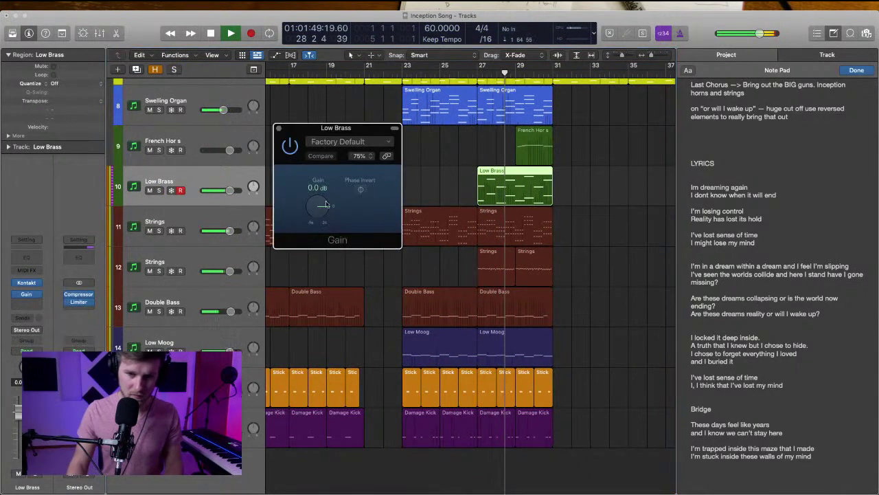
pyautogui.moveTo(324, 204); pyautogui.dragTo(322, 192)
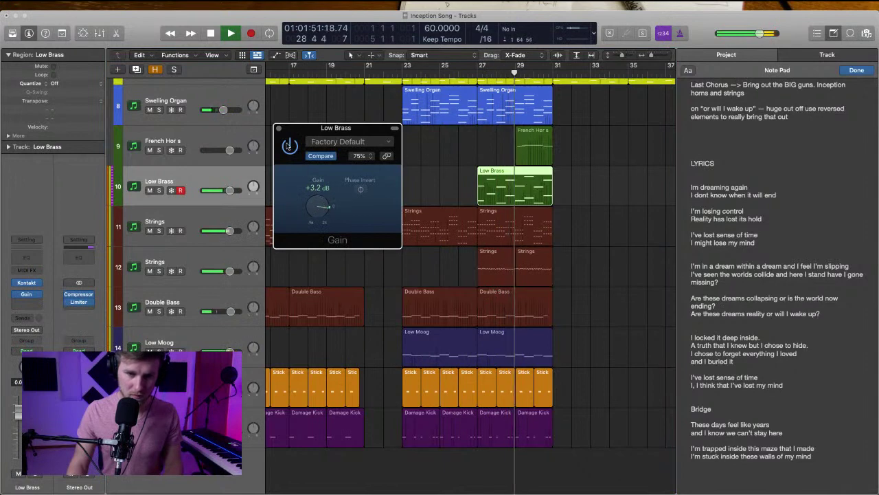
pyautogui.click(278, 128)
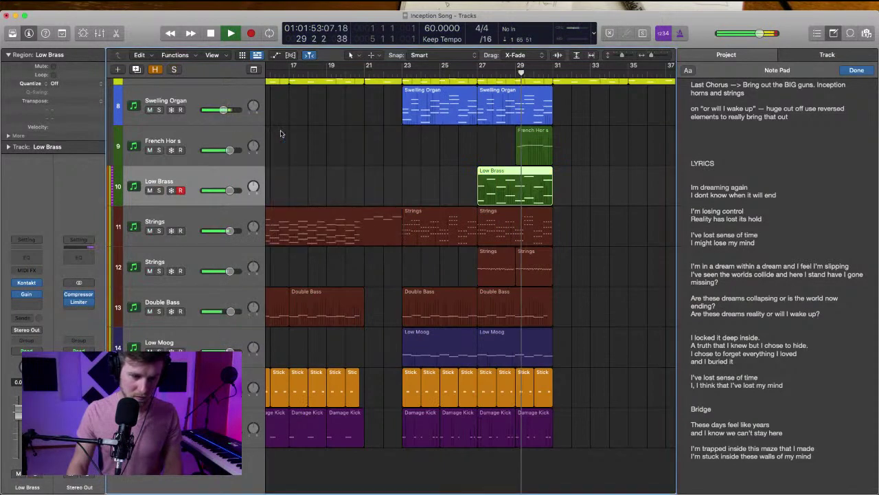
pyautogui.click(345, 173)
pyautogui.hscroll(5, 353, 173)
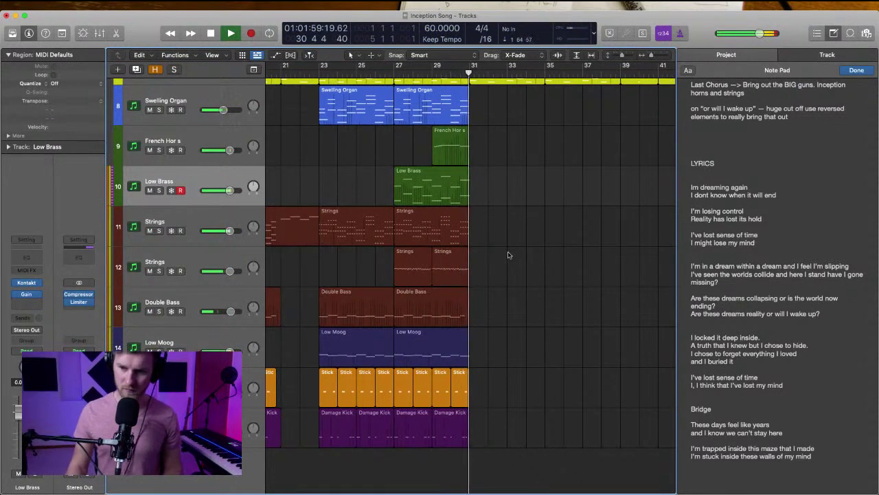
pyautogui.press('space')
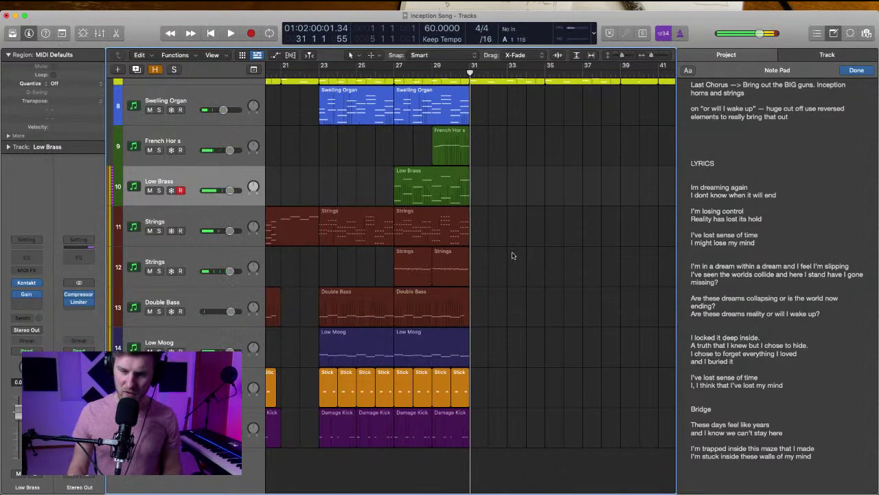
# Look over the arrangement's tracks and compare the earlier sections with the layered section from bar 23 to bar 31
pyautogui.scroll(5, 512, 255)
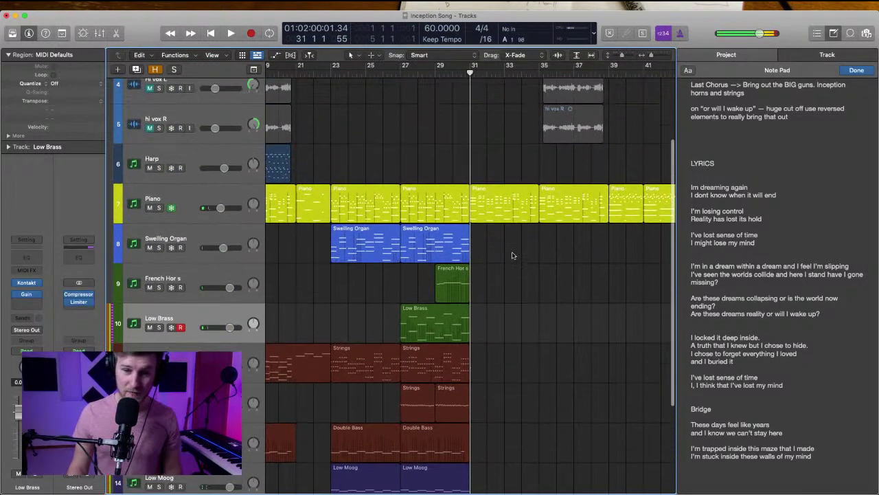
pyautogui.scroll(3, 511, 256)
pyautogui.scroll(-8, 512, 256)
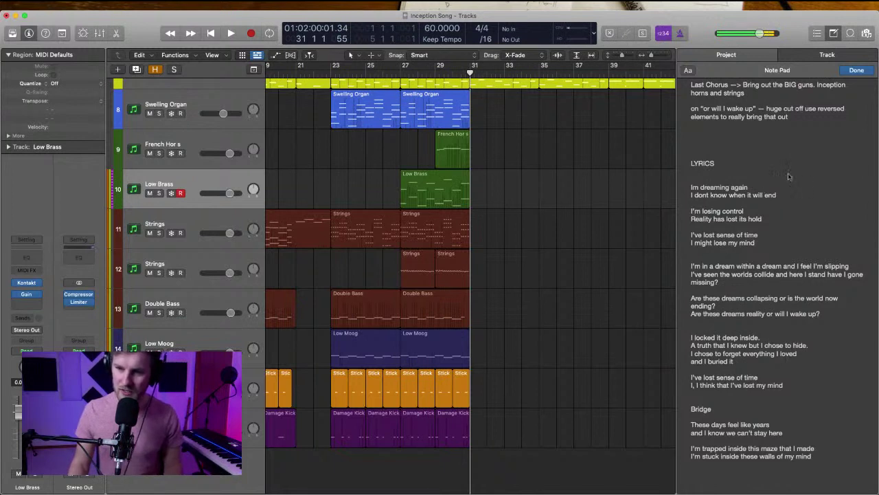
pyautogui.hscroll(-5, 395, 192)
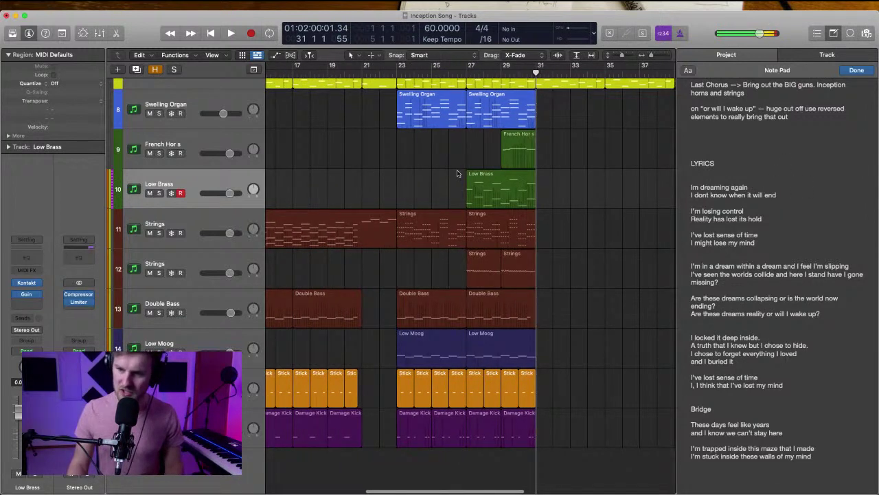
pyautogui.hscroll(-10, 427, 174)
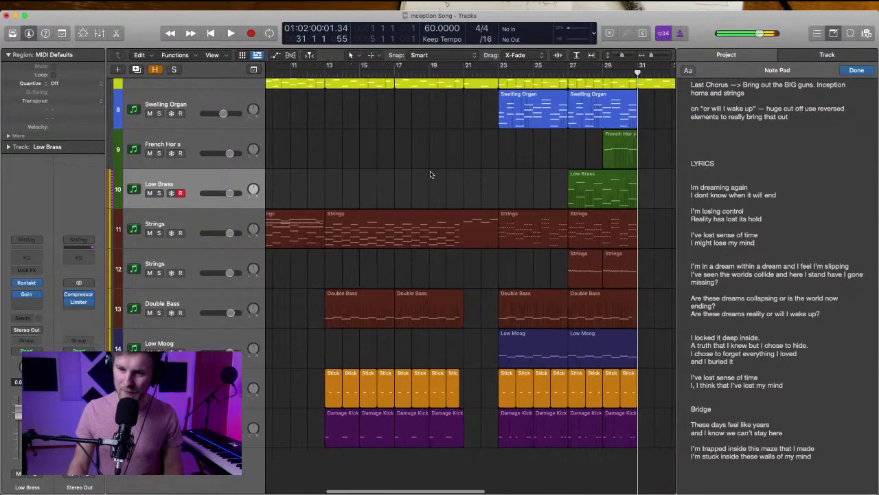
pyautogui.hscroll(6, 431, 175)
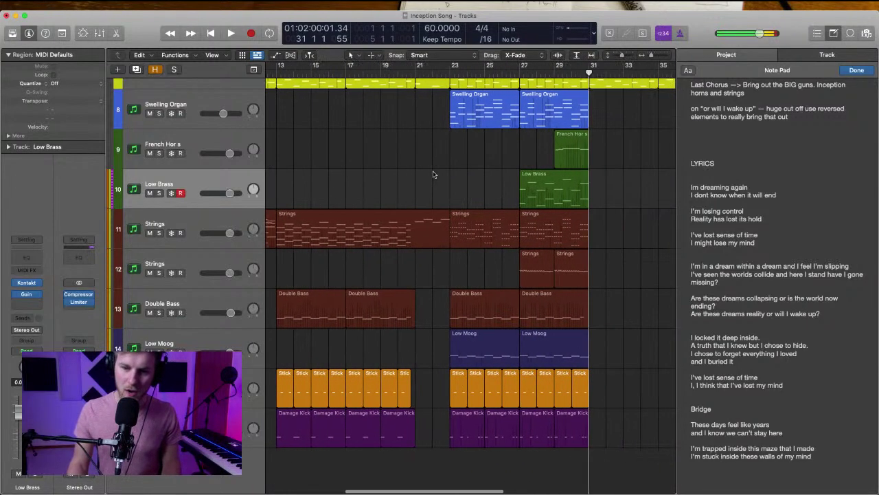
pyautogui.hscroll(1, 432, 174)
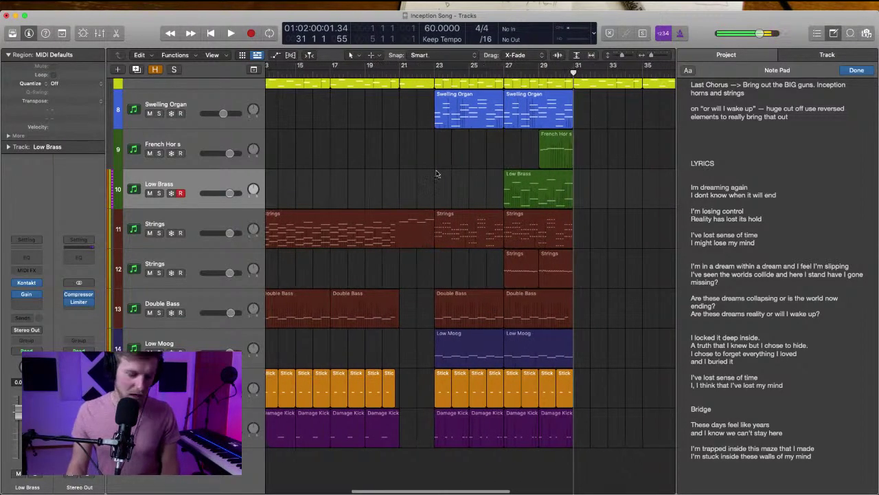
pyautogui.scroll(7, 436, 174)
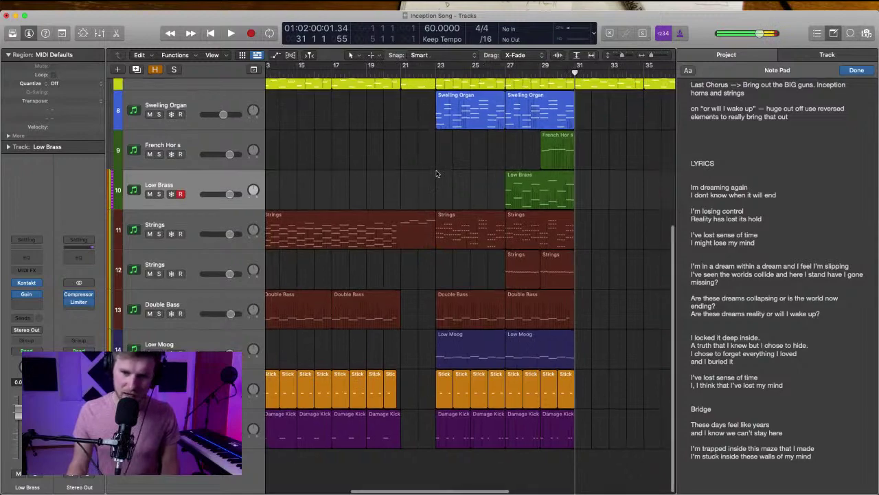
pyautogui.scroll(-3, 436, 174)
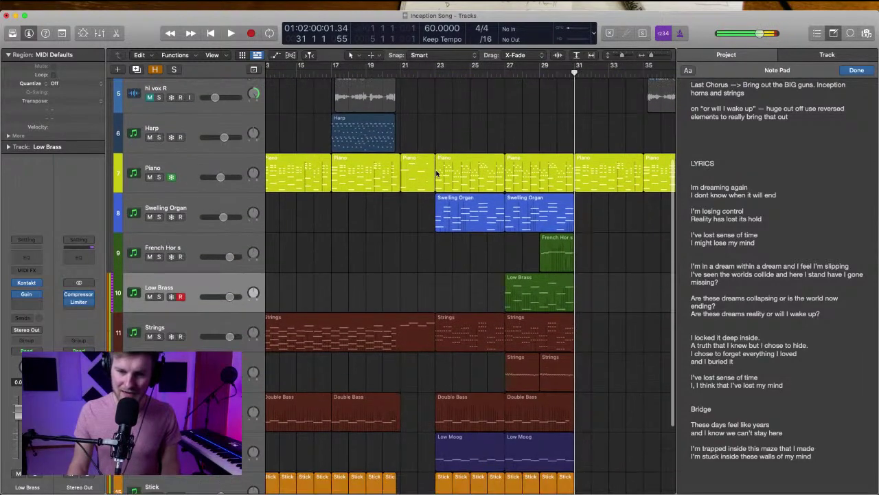
# Repeat the Low Moog, Stick and Damage Kick regions of bars 23 to 31 directly after bar 31 and play from there
pyautogui.hscroll(4, 440, 175)
pyautogui.hscroll(1, 444, 174)
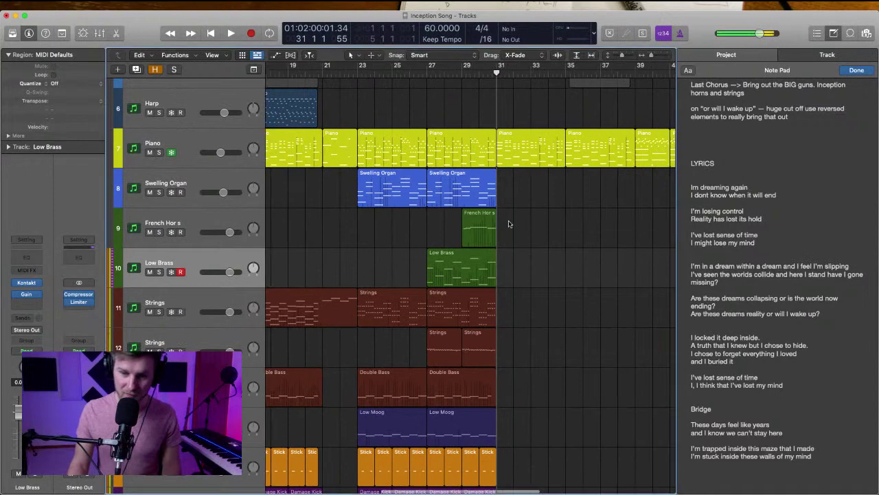
pyautogui.scroll(-2, 510, 222)
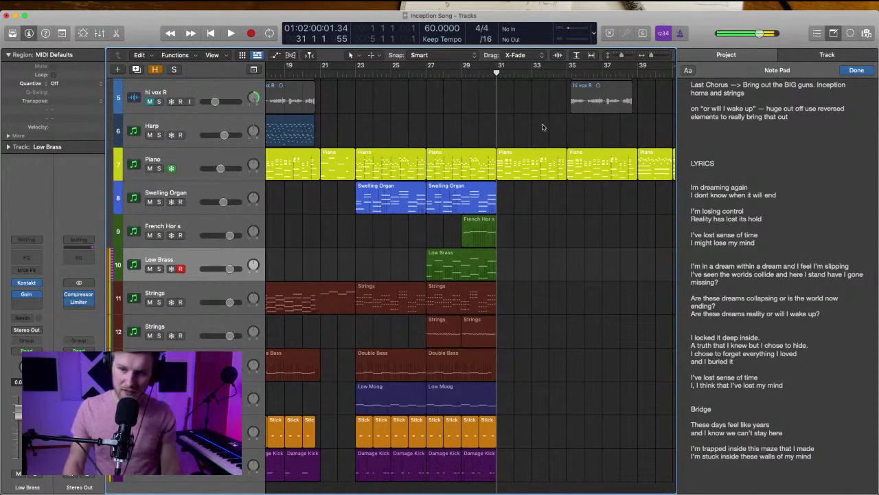
pyautogui.scroll(-2, 543, 306)
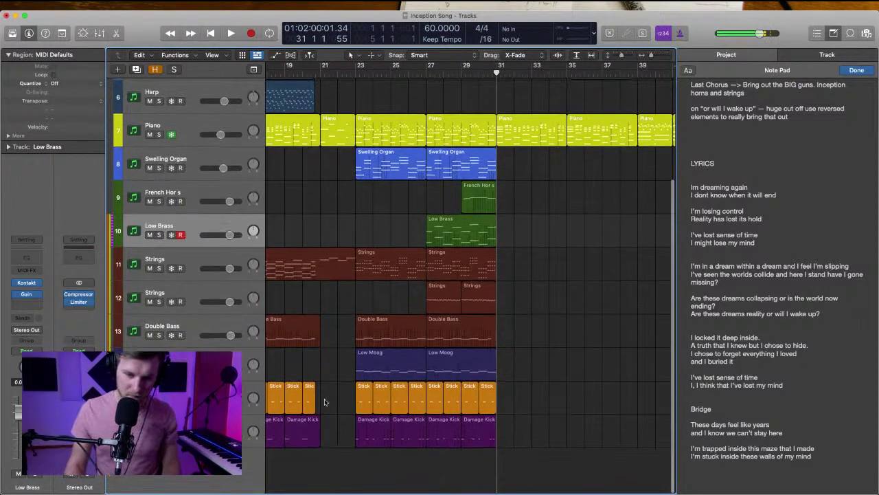
pyautogui.moveTo(322, 398); pyautogui.dragTo(515, 447)
pyautogui.moveTo(522, 348); pyautogui.dragTo(569, 389)
pyautogui.moveTo(347, 365); pyautogui.dragTo(529, 449)
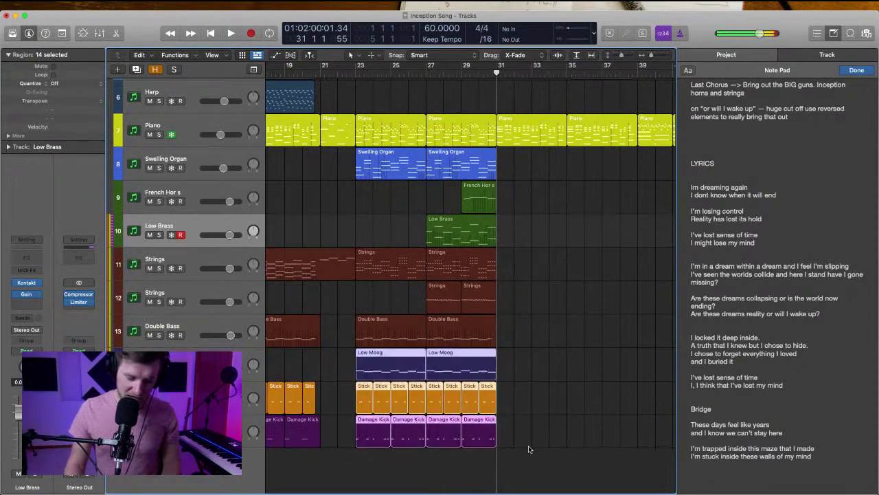
pyautogui.press('super+r')
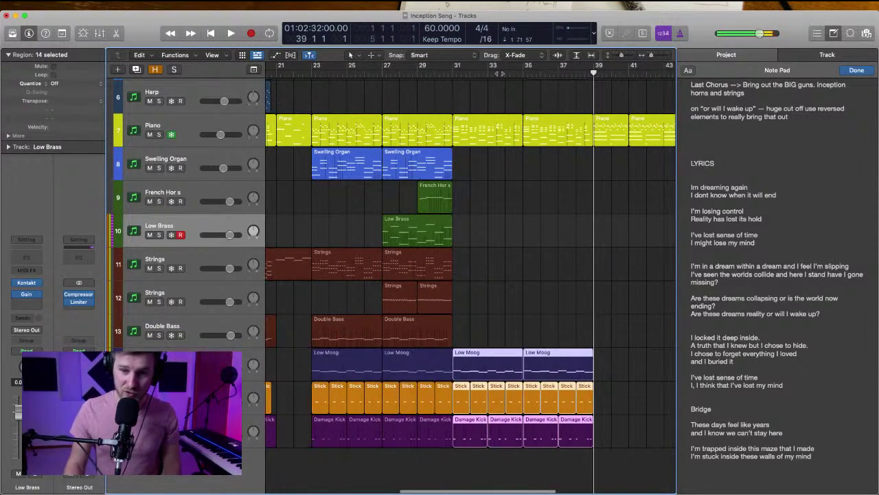
pyautogui.click(444, 73)
pyautogui.press('space')
pyautogui.click(509, 210)
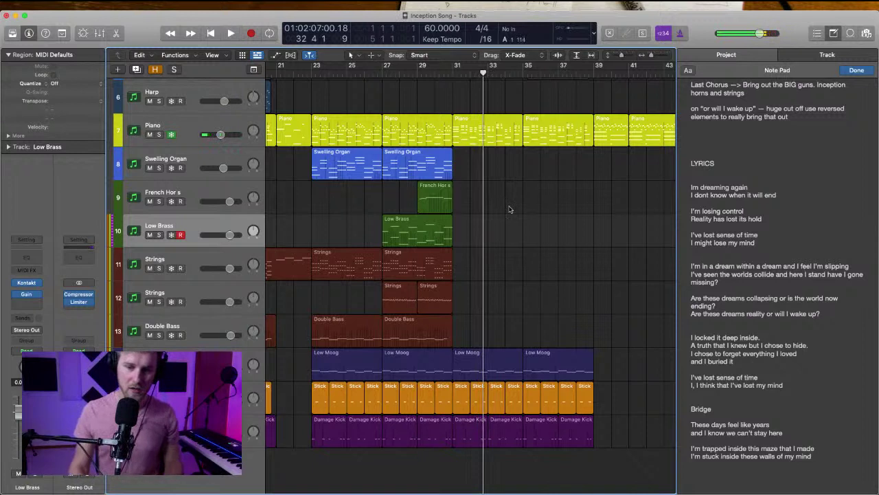
# Repeat both Swelling Organ regions from bar 31 to bar 39 and play the extended section
pyautogui.click(413, 174)
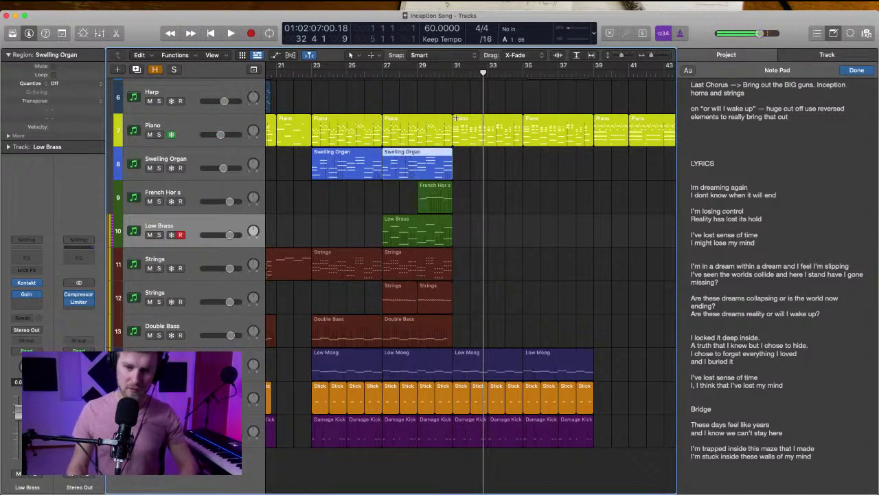
pyautogui.click(458, 164)
pyautogui.click(432, 164)
pyautogui.click(224, 155)
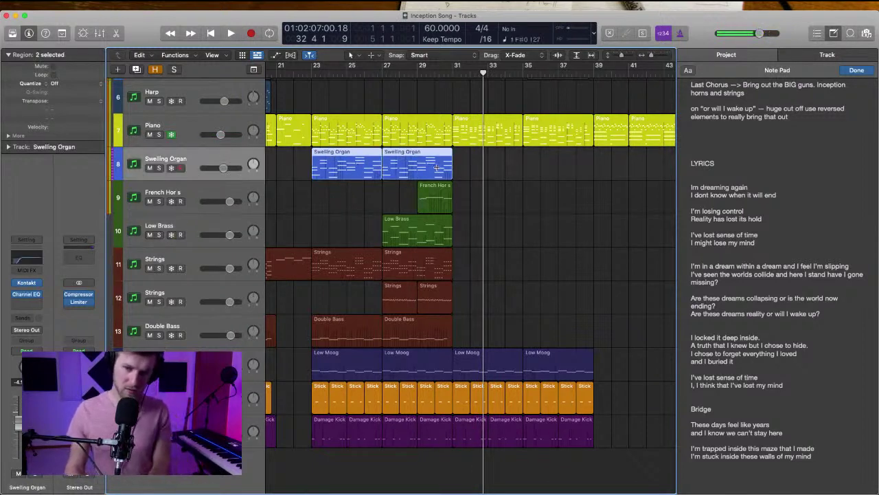
pyautogui.press('super+r')
pyautogui.hotkey('shift', 'space')
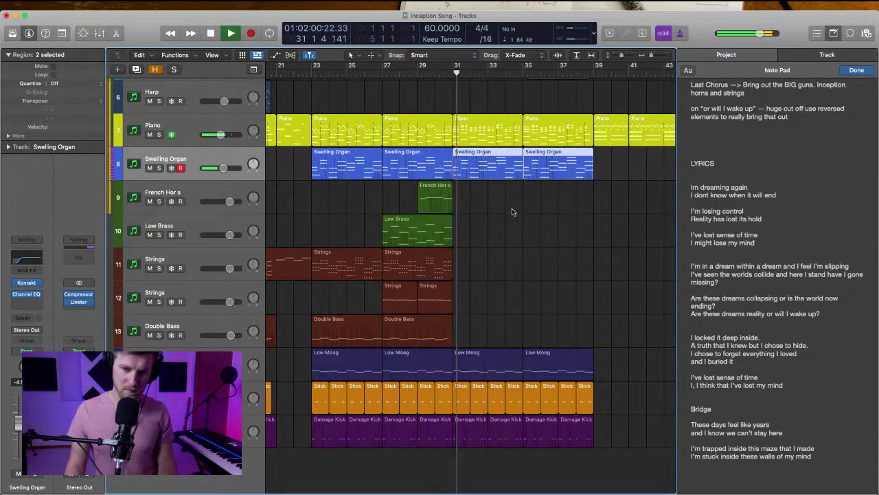
pyautogui.click(464, 212)
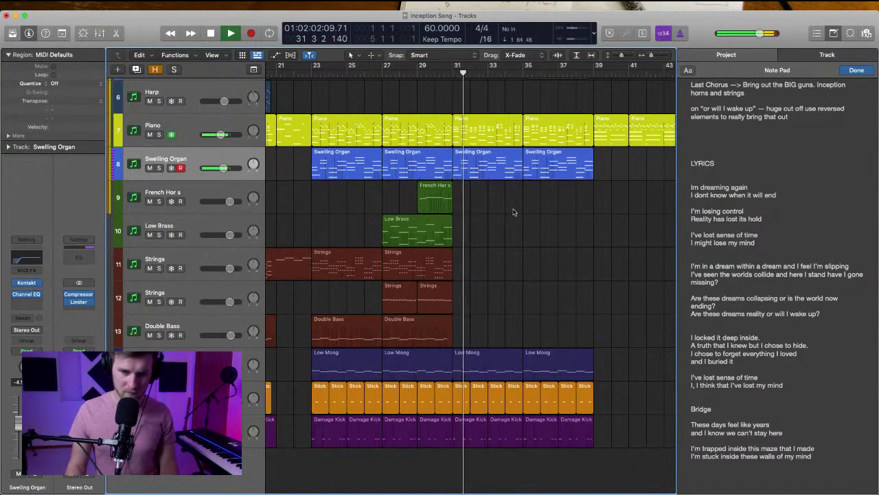
# Arm the Low Brass track and record a new part from bar 31 to bar 35
pyautogui.click(415, 220)
pyautogui.press('space')
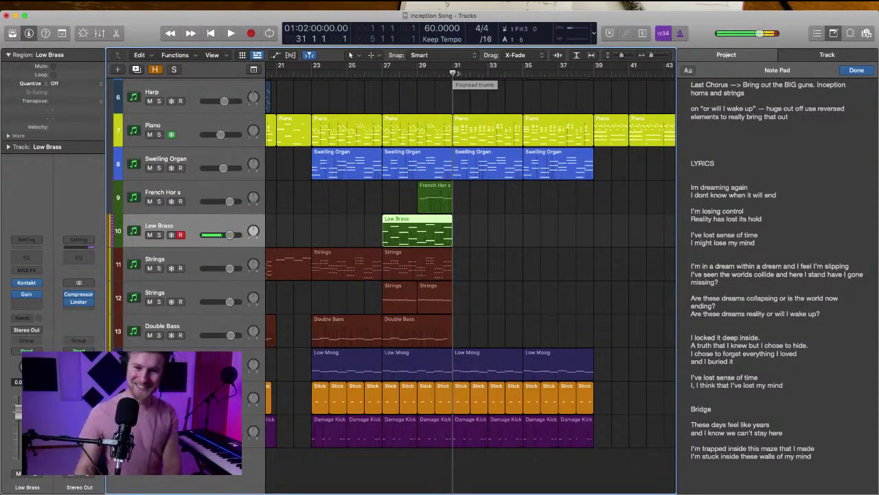
pyautogui.press('r')
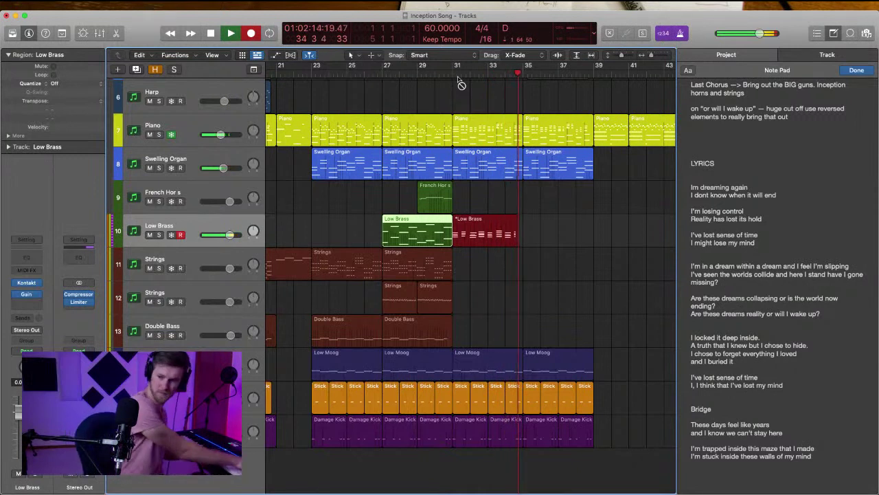
pyautogui.press('space')
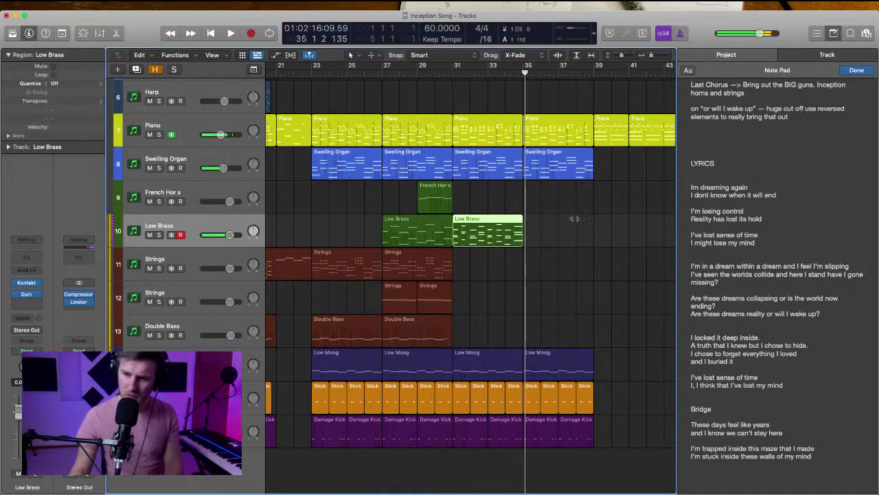
# Open the new Low Brass region in the piano roll, hide the automation area and look through its recorded notes
pyautogui.click(480, 236)
pyautogui.doubleClick(481, 236)
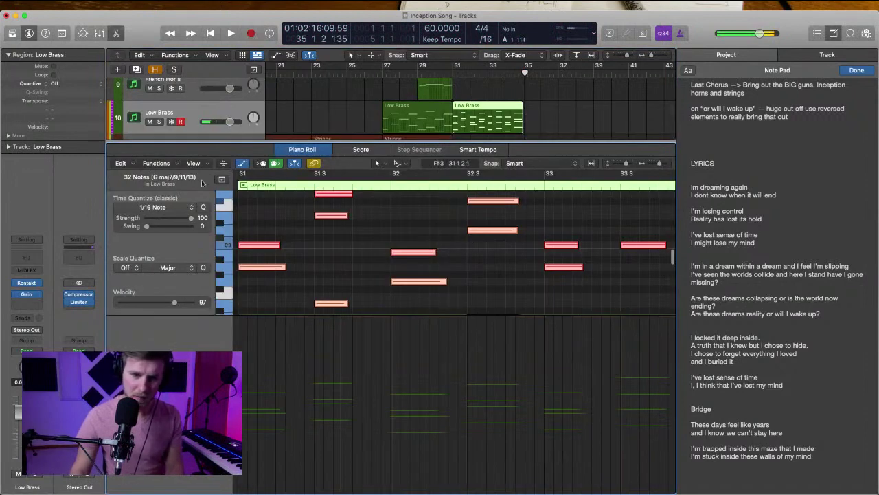
pyautogui.click(244, 165)
pyautogui.scroll(2, 343, 224)
pyautogui.hscroll(-2, 343, 224)
pyautogui.click(344, 224)
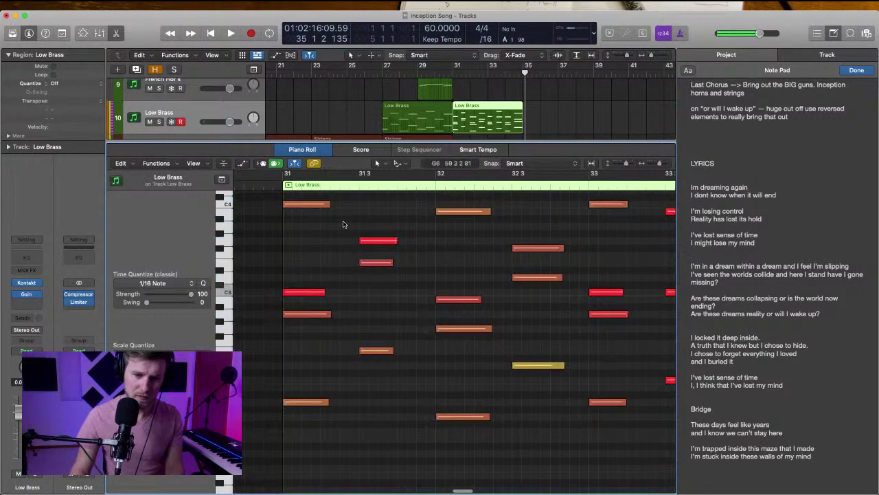
pyautogui.scroll(5, 316, 213)
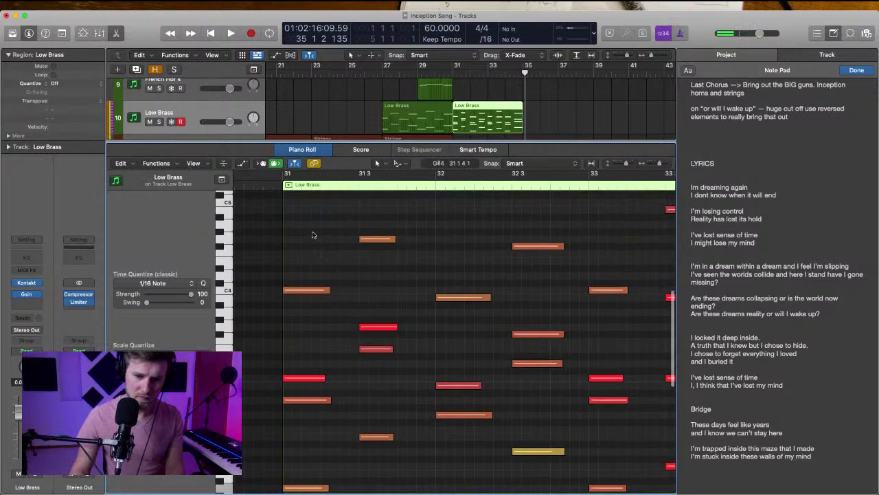
# Show the Low Brass modulation automation and add points at 60 on beats 1 and 3 of bars 31 to 34 and at the end
pyautogui.click(243, 163)
pyautogui.click(220, 412)
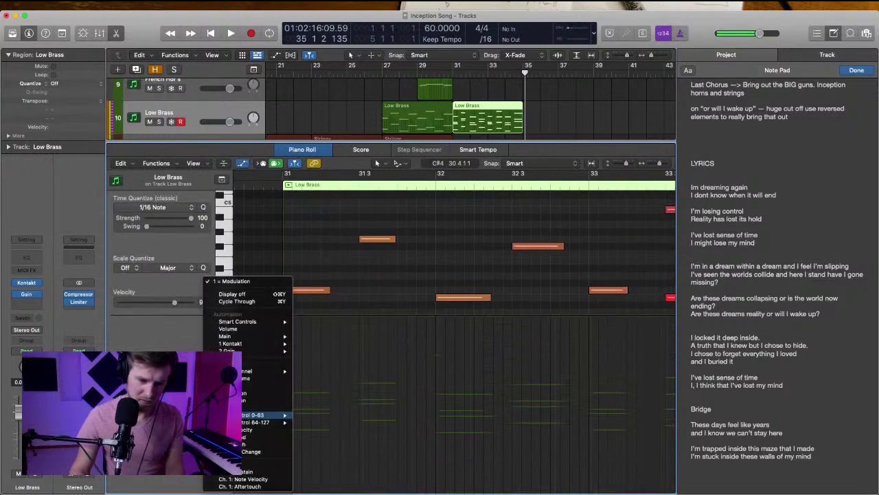
pyautogui.moveTo(233, 415)
pyautogui.click(412, 357)
pyautogui.moveTo(281, 390); pyautogui.dragTo(285, 410)
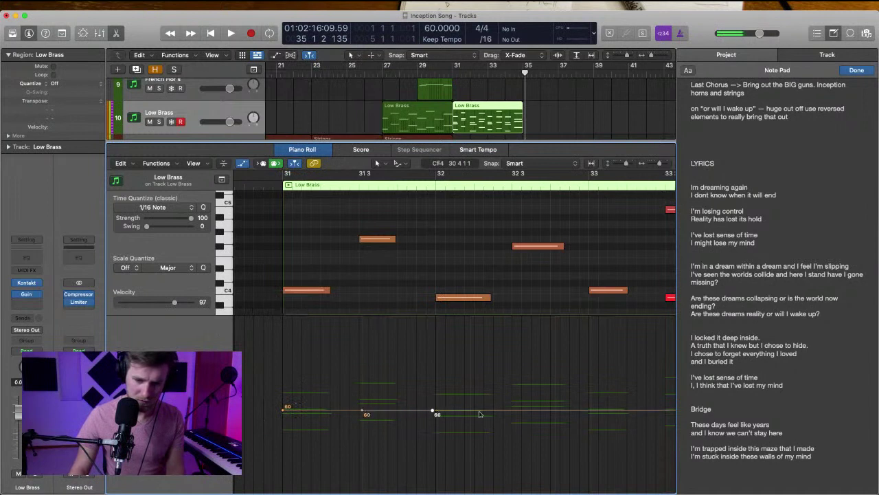
pyautogui.hscroll(5, 510, 412)
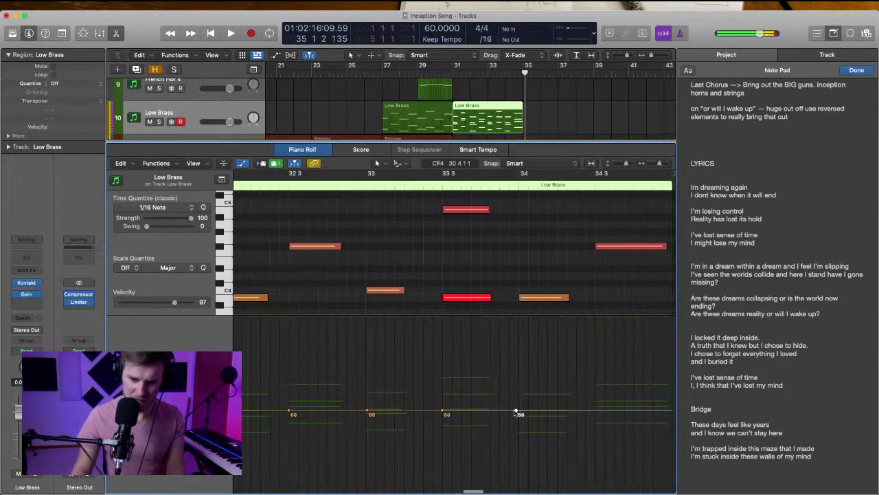
pyautogui.hscroll(10, 485, 414)
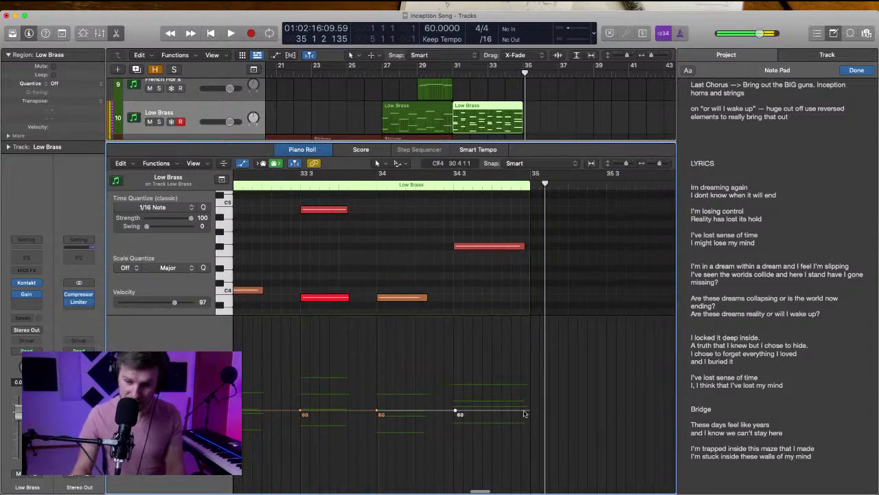
# Raise the modulation on beat 3 to 79 in bar 31, 86 in bar 32, 81 in bar 33 and 83 in bar 34
pyautogui.hscroll(-20, 526, 412)
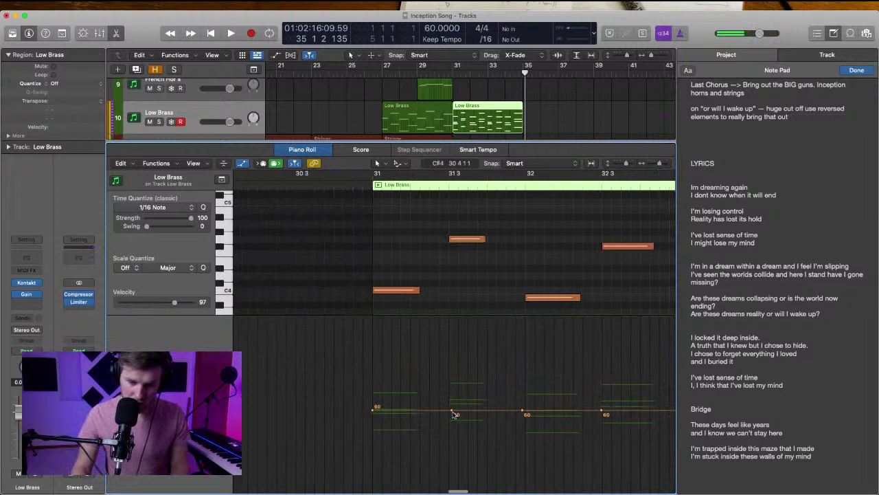
pyautogui.moveTo(453, 413); pyautogui.dragTo(452, 380)
pyautogui.moveTo(602, 412); pyautogui.dragTo(603, 371)
pyautogui.hscroll(4, 553, 402)
pyautogui.moveTo(543, 414); pyautogui.dragTo(543, 386)
pyautogui.hscroll(4, 542, 387)
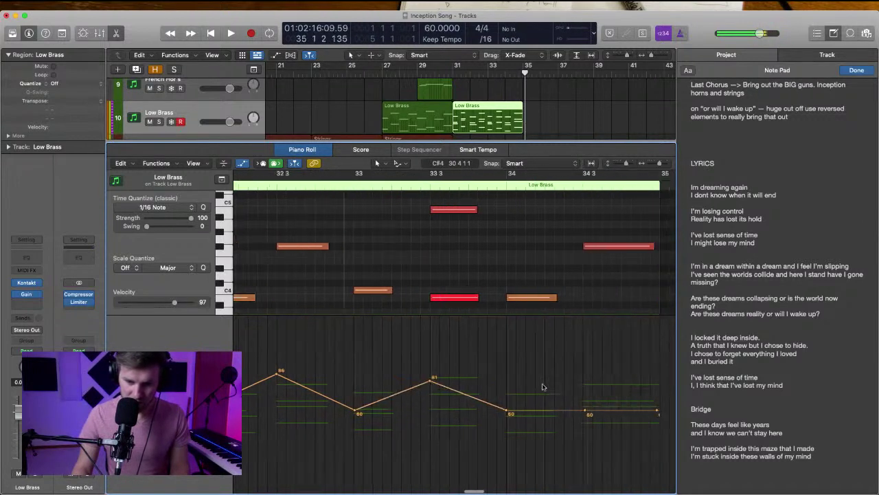
pyautogui.moveTo(581, 412); pyautogui.dragTo(584, 384)
pyautogui.hscroll(-8, 385, 385)
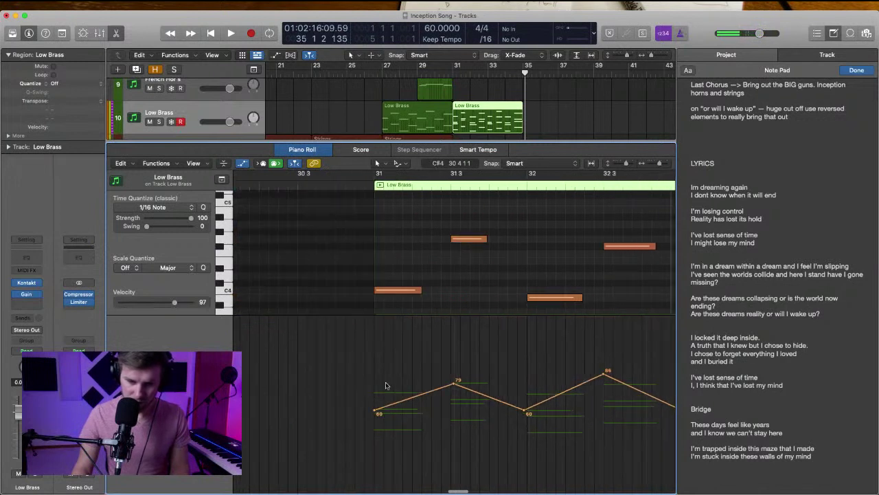
# Play the part and lower the modulation to 47 at bar 31, 42 at bar 32 and 45 at bar 33
pyautogui.click(369, 189)
pyautogui.press('space')
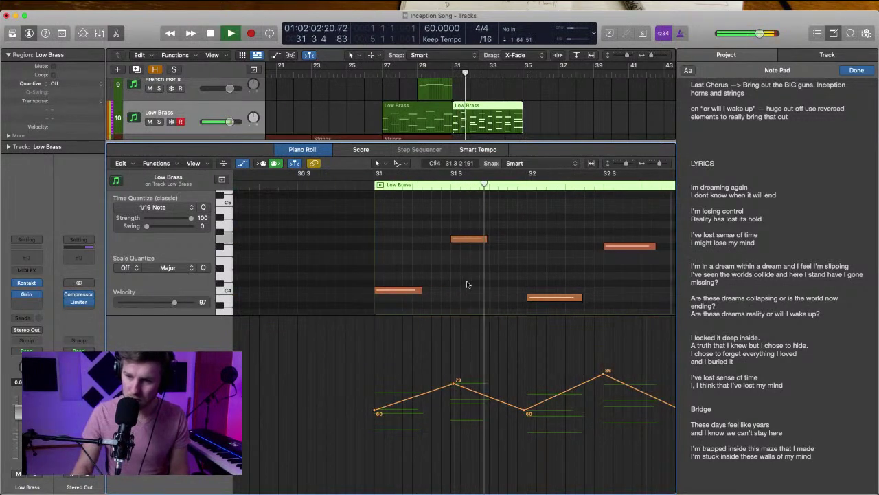
pyautogui.moveTo(524, 411); pyautogui.dragTo(532, 434)
pyautogui.press('space')
pyautogui.moveTo(373, 412); pyautogui.dragTo(375, 428)
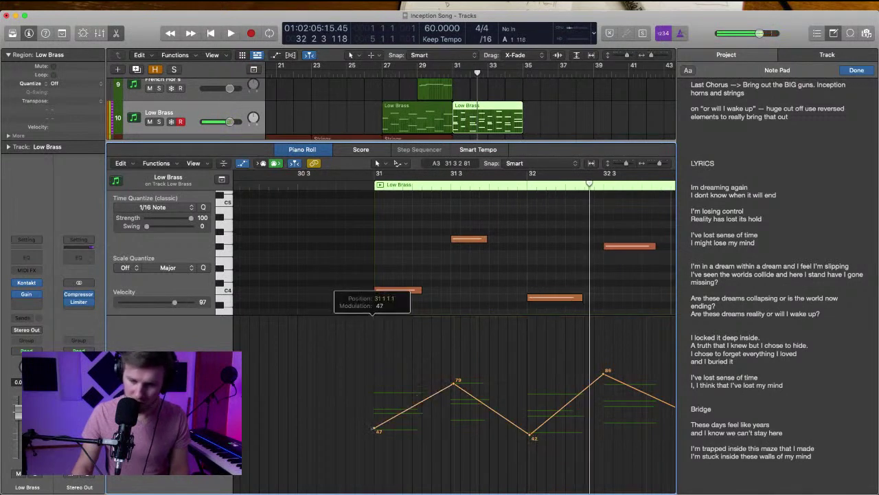
pyautogui.hscroll(5, 399, 427)
pyautogui.moveTo(495, 412); pyautogui.dragTo(493, 433)
pyautogui.hscroll(7, 493, 433)
# Bend the modulation lines between bar 33 and the region's end into inward-sagging curves, with the bar 34 point at 46
pyautogui.moveTo(536, 411)
pyautogui.mouseDown()
pyautogui.moveTo(537, 428)
pyautogui.moveTo(539, 408)
pyautogui.mouseUp()
pyautogui.hscroll(5, 538, 429)
pyautogui.hscroll(-3, 538, 416)
pyautogui.moveTo(470, 404); pyautogui.dragTo(478, 403)
pyautogui.hscroll(-3, 477, 399)
pyautogui.moveTo(542, 401); pyautogui.dragTo(546, 411)
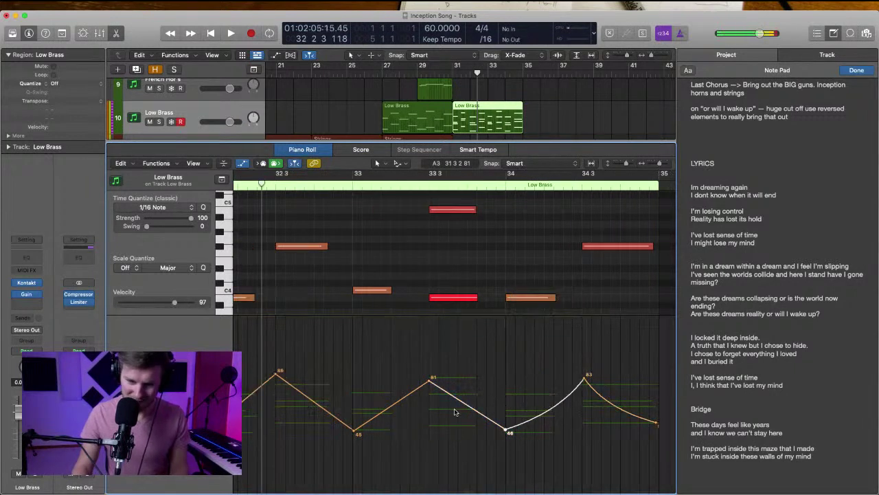
pyautogui.moveTo(474, 416)
pyautogui.mouseDown()
pyautogui.moveTo(465, 400)
pyautogui.moveTo(456, 409)
pyautogui.moveTo(463, 412)
pyautogui.mouseUp()
pyautogui.moveTo(396, 411); pyautogui.dragTo(395, 409)
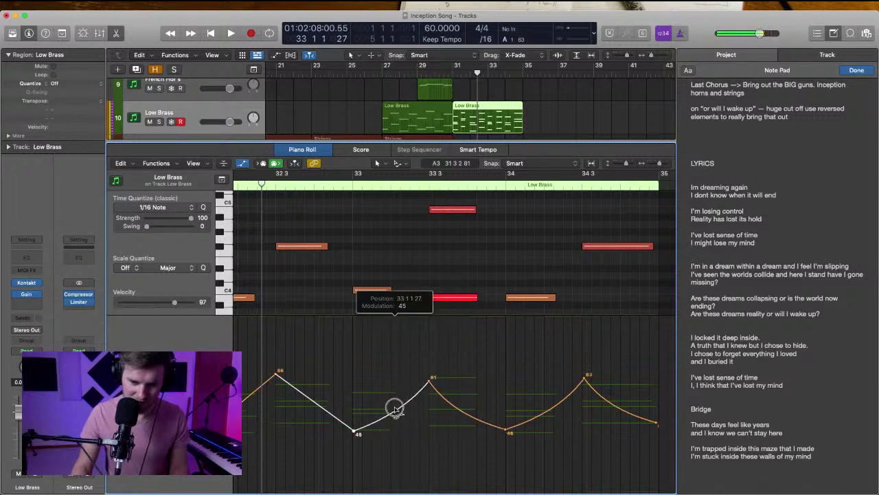
# Bend the modulation lines between bars 31 and 33 into the same sagging curves, undoing one misshapen bend
pyautogui.hscroll(-5, 426, 412)
pyautogui.moveTo(458, 411); pyautogui.dragTo(447, 416)
pyautogui.moveTo(377, 403); pyautogui.dragTo(389, 406)
pyautogui.press('super+z')
pyautogui.moveTo(307, 414); pyautogui.dragTo(309, 421)
pyautogui.moveTo(310, 421); pyautogui.dragTo(309, 421)
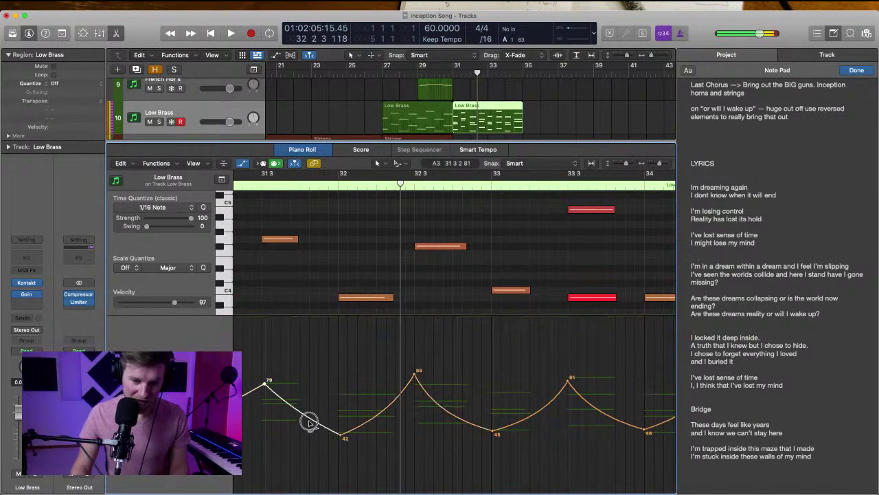
pyautogui.hscroll(-5, 310, 421)
pyautogui.click(409, 413)
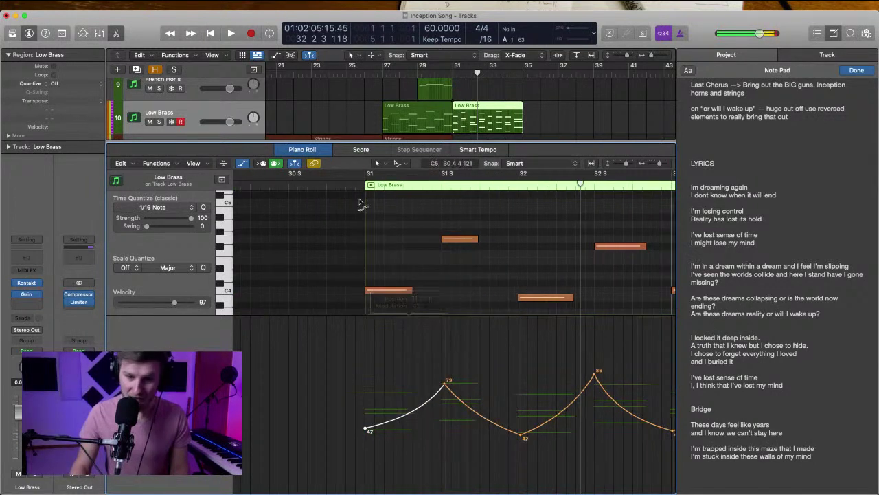
# Play the shaped Low Brass part, hide the automation area, deselect the region and replay the mix from bar 31
pyautogui.hotkey('shift', 'space')
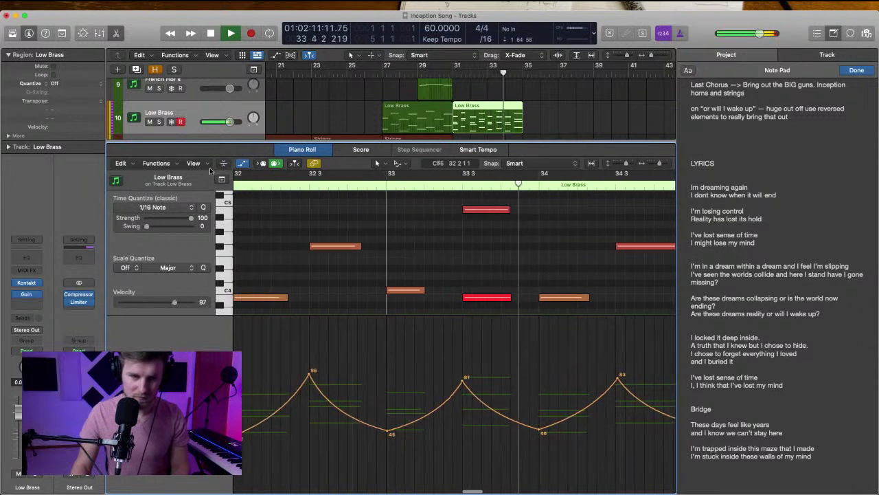
pyautogui.click(242, 163)
pyautogui.press('space')
pyautogui.click(556, 108)
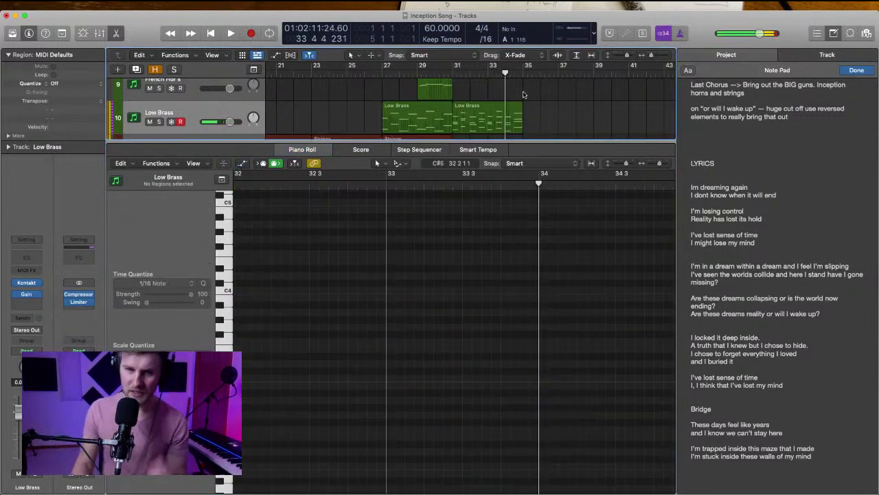
pyautogui.click(457, 73)
pyautogui.press('space')
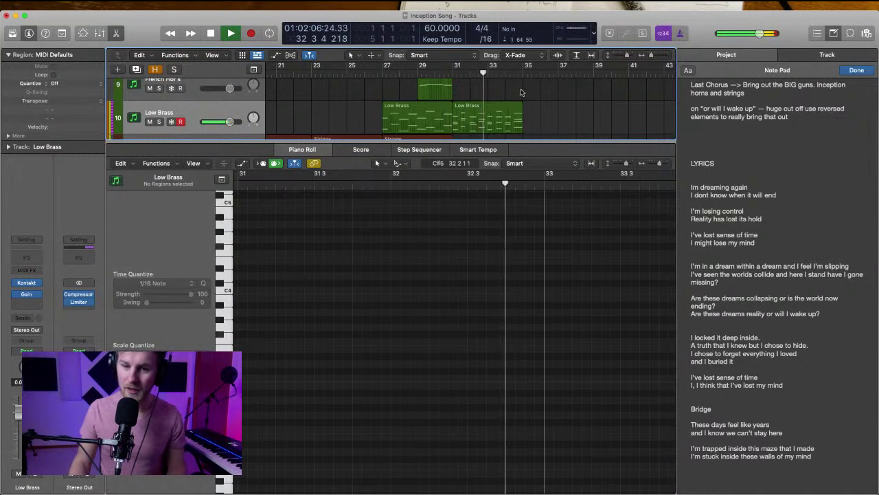
# Stop playback, arm the French horns track and record a horn melody over bars 31 to 34
pyautogui.scroll(2, 521, 92)
pyautogui.press('space')
pyautogui.click(443, 103)
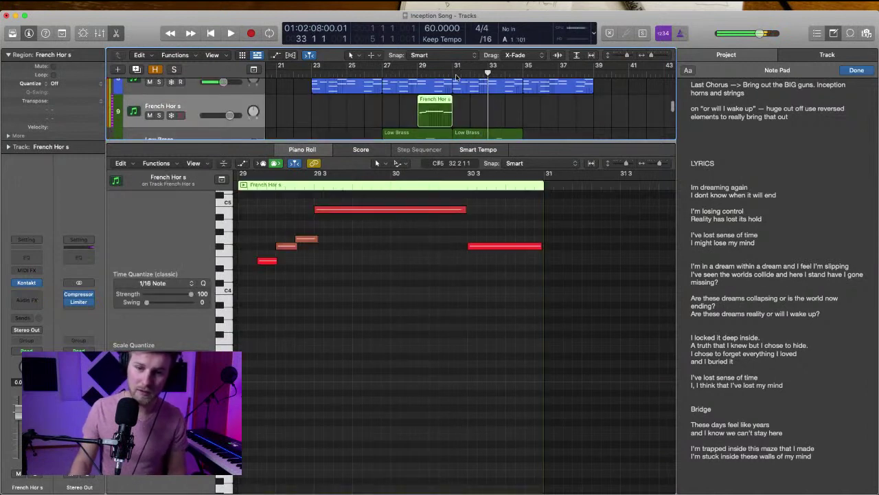
pyautogui.click(471, 72)
pyautogui.press('r')
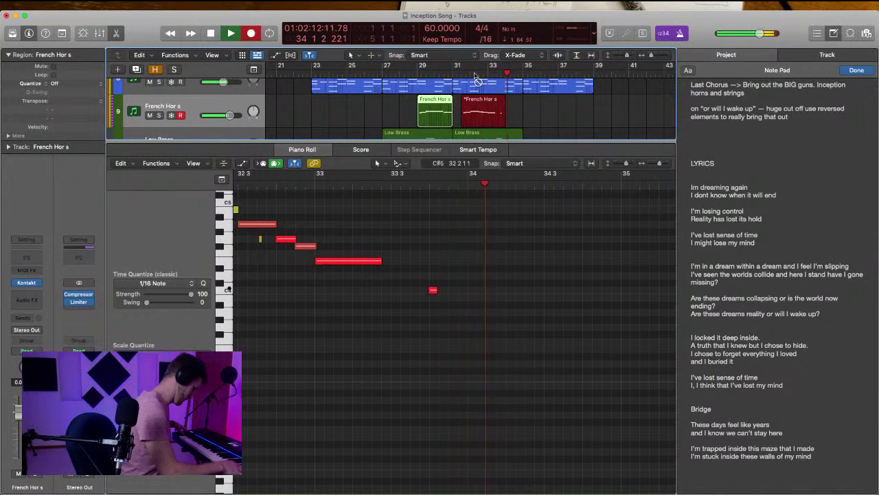
pyautogui.press('space')
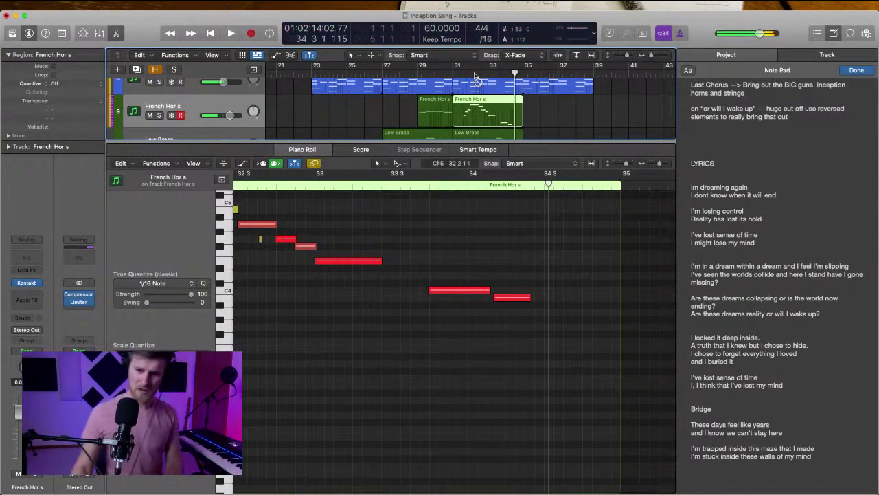
# Delete the newly recorded French horns region at bars 31 to 34 and hide the Piano Roll editor
pyautogui.click(555, 118)
pyautogui.click(489, 117)
pyautogui.press('BackSpace')
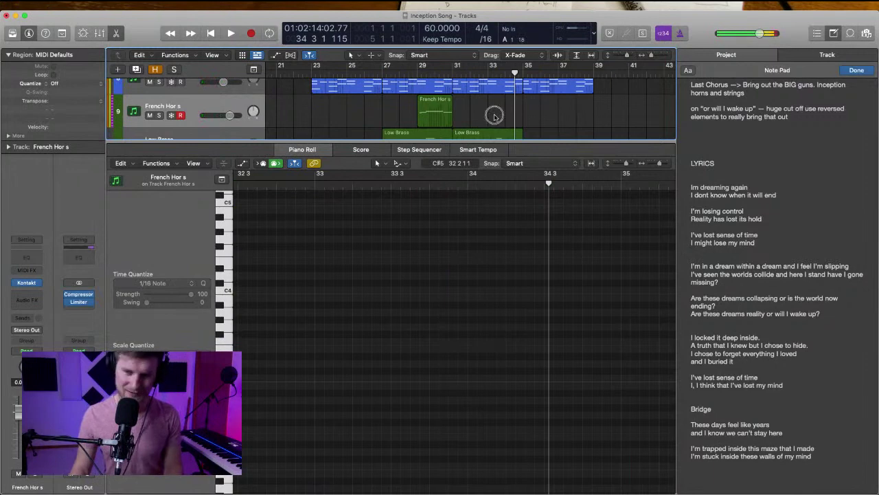
pyautogui.press('e')
# Repeat the Low Brass region at bar 31 once so a copy follows from bar 35
pyautogui.click(489, 237)
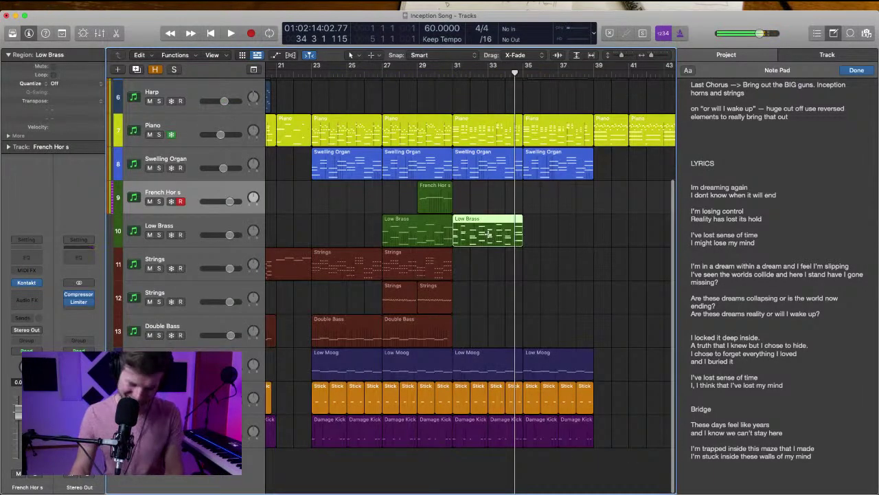
pyautogui.press('super+r')
pyautogui.click(453, 74)
pyautogui.hscroll(5, 501, 126)
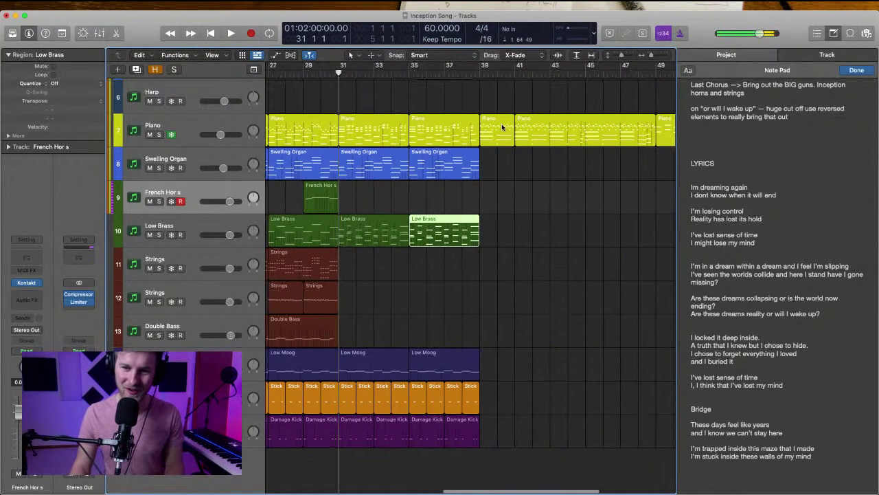
# Play the section from bar 39 with all regions deselected, stopping just before bar 41
pyautogui.click(484, 76)
pyautogui.press('space')
pyautogui.click(511, 184)
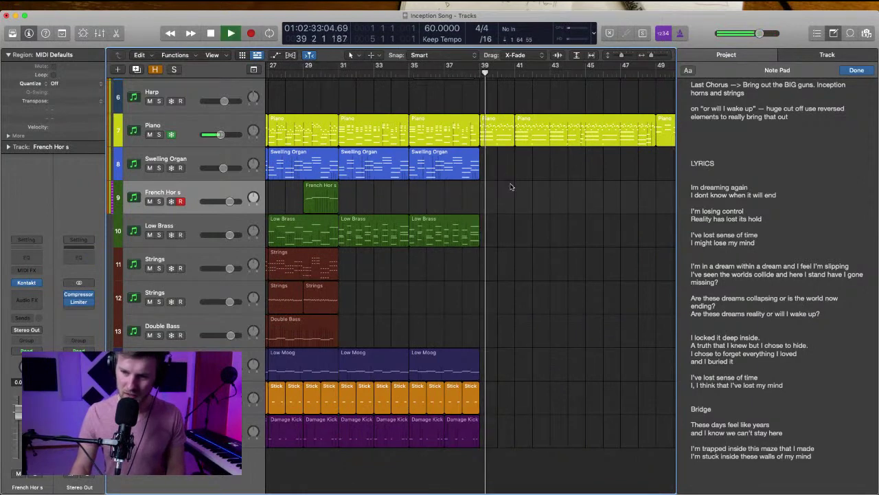
pyautogui.hscroll(2, 510, 187)
pyautogui.hscroll(1, 511, 187)
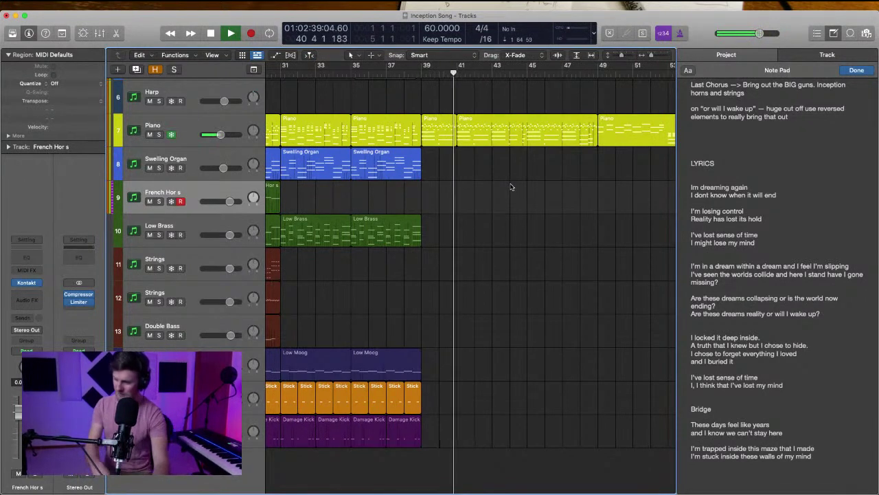
pyautogui.press('space')
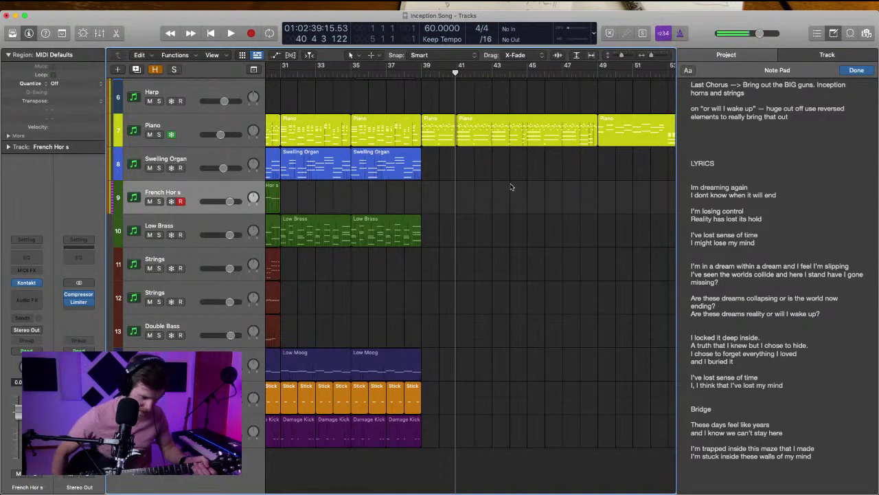
# Create one audio track on Input 2 with record enabled and name it Guitar
pyautogui.press('alt+super+n')
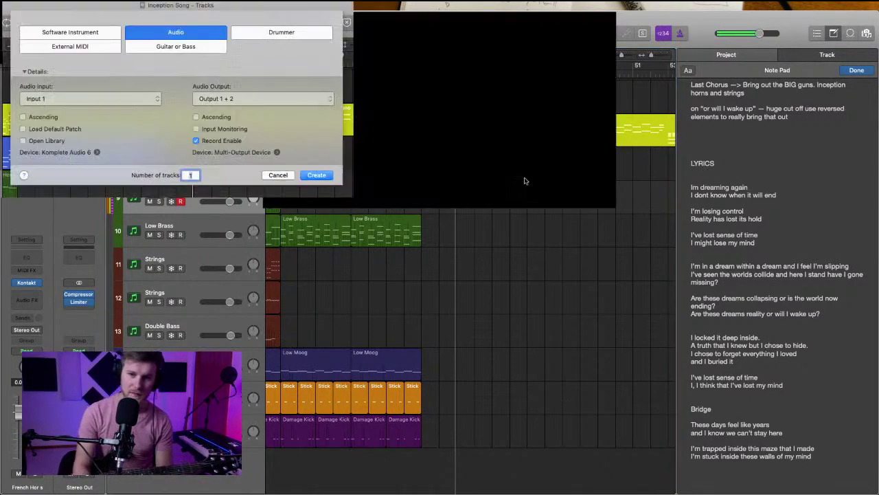
pyautogui.click(387, 107)
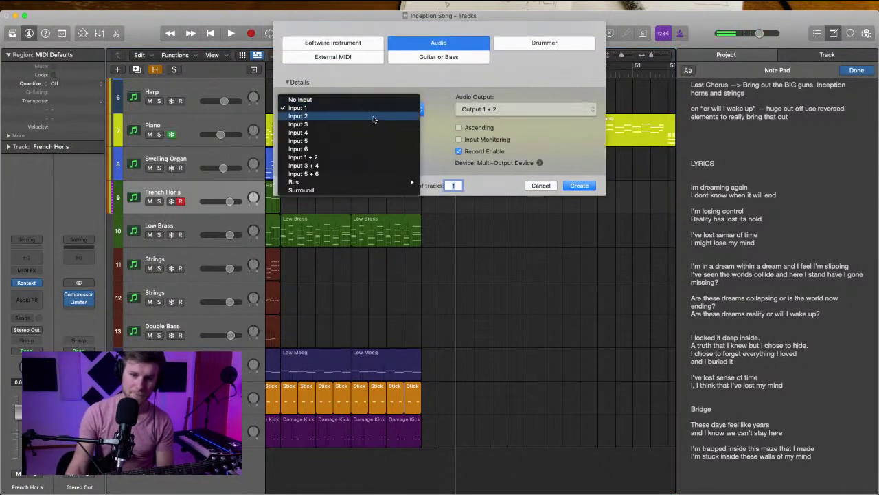
pyautogui.click(375, 119)
pyautogui.click(575, 186)
pyautogui.doubleClick(184, 228)
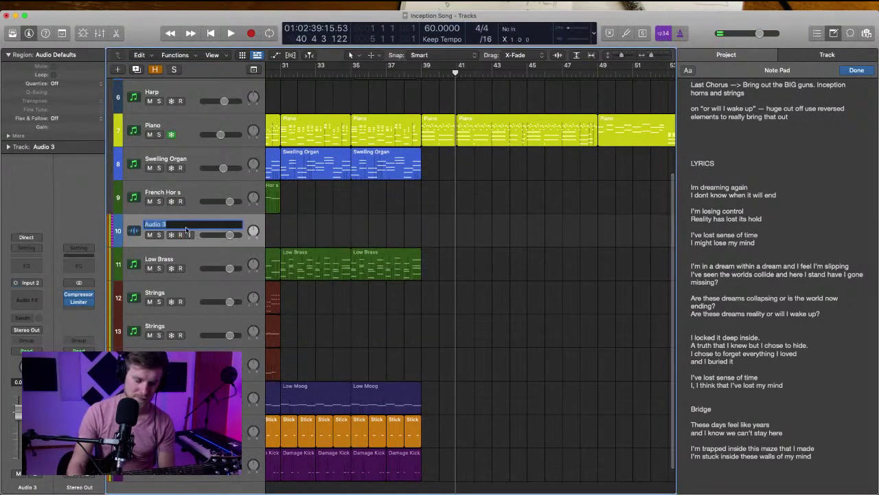
pyautogui.write('Guitar')
pyautogui.press('Return')
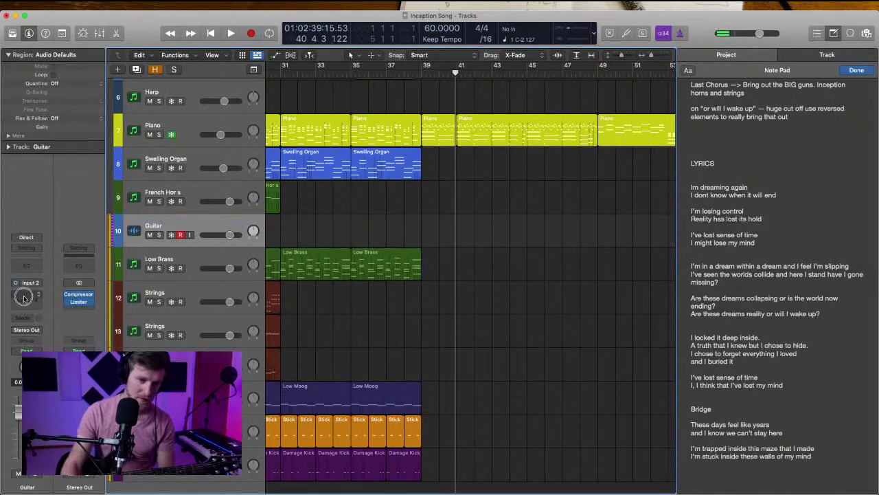
# Insert the mono Guitar Rig 5 FX plug-in on the Guitar track
pyautogui.click(26, 300)
pyautogui.moveTo(38, 476)
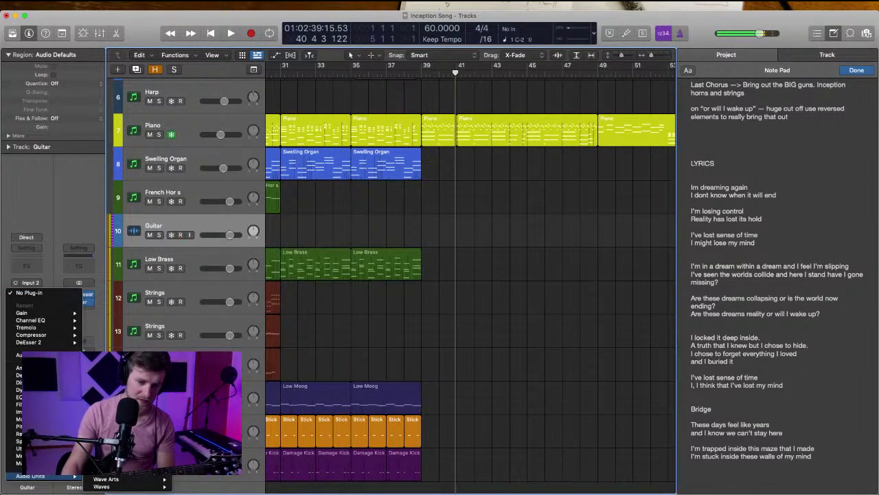
pyautogui.moveTo(101, 487)
pyautogui.moveTo(207, 347)
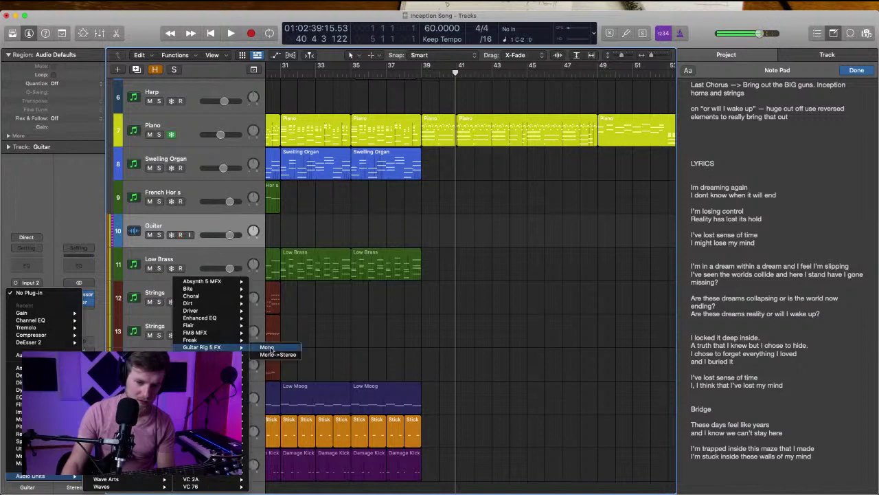
pyautogui.click(271, 348)
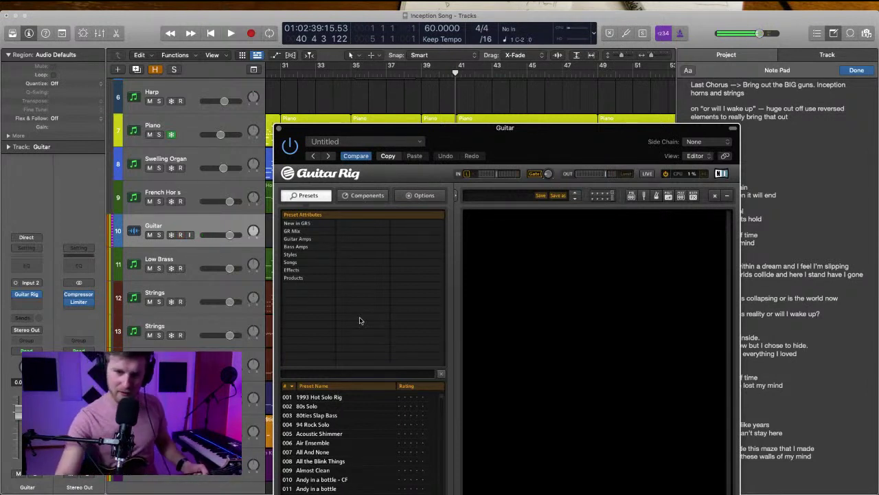
# Move the Guitar Rig window aside and check the guitar's tuning on Input 2 with the Tuner
pyautogui.moveTo(524, 128); pyautogui.dragTo(430, 63)
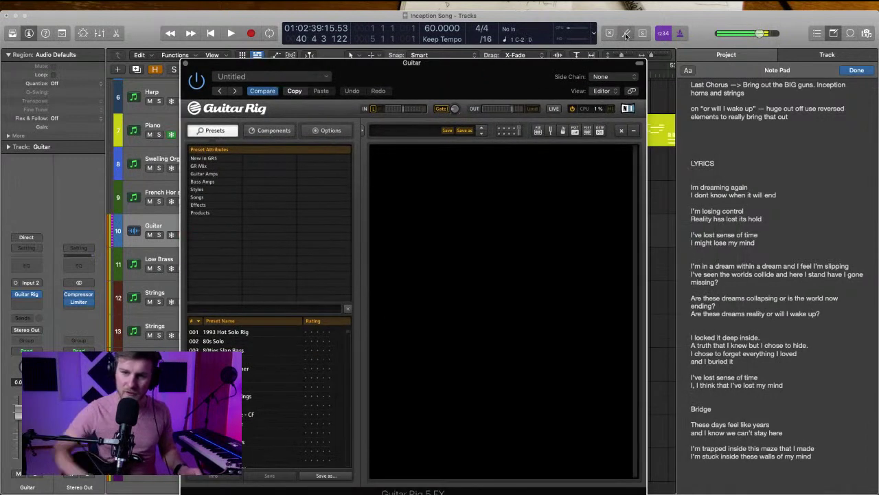
pyautogui.click(625, 33)
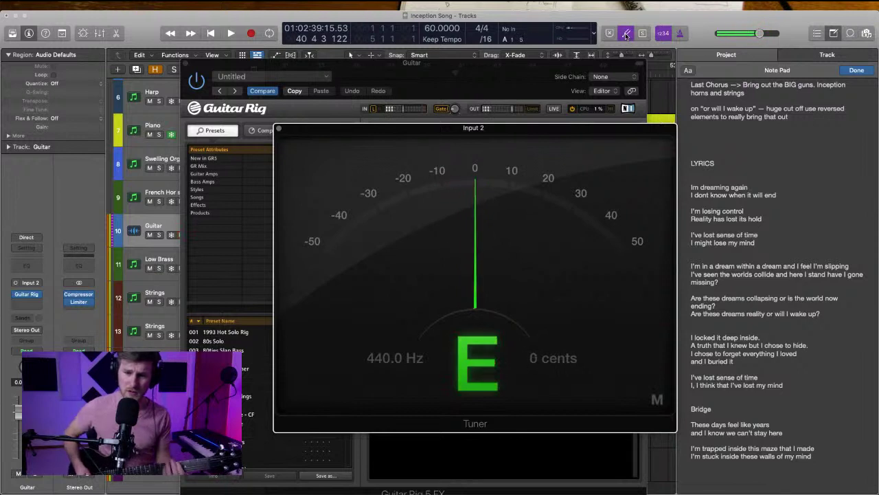
pyautogui.click(280, 129)
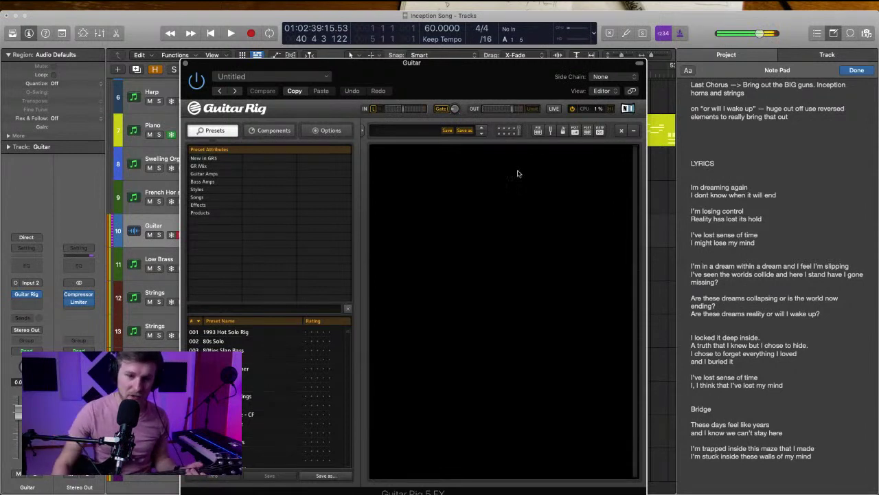
# Look through Guitar Rig's preset attributes, including the Styles and Songs categories
pyautogui.click(248, 129)
pyautogui.click(232, 131)
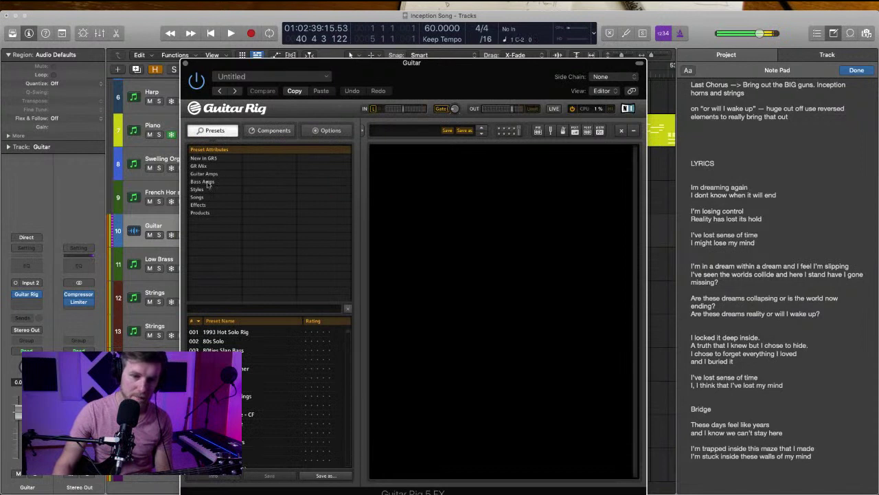
pyautogui.click(202, 191)
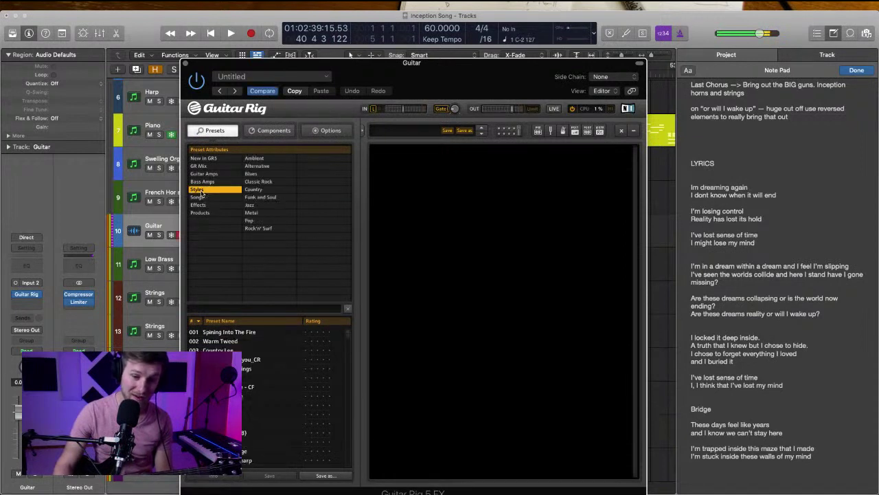
pyautogui.click(198, 197)
# Add the Cool Plex amplifier from the Guitar Rig components to the empty rack
pyautogui.click(269, 131)
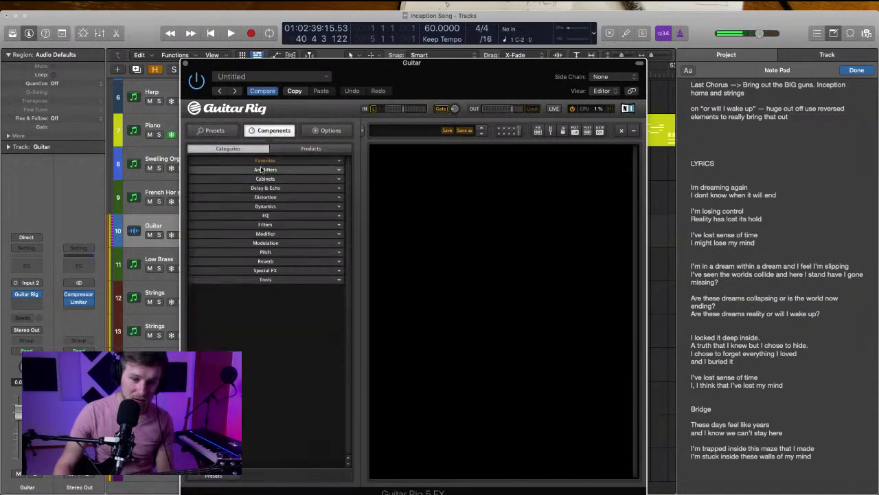
pyautogui.click(260, 169)
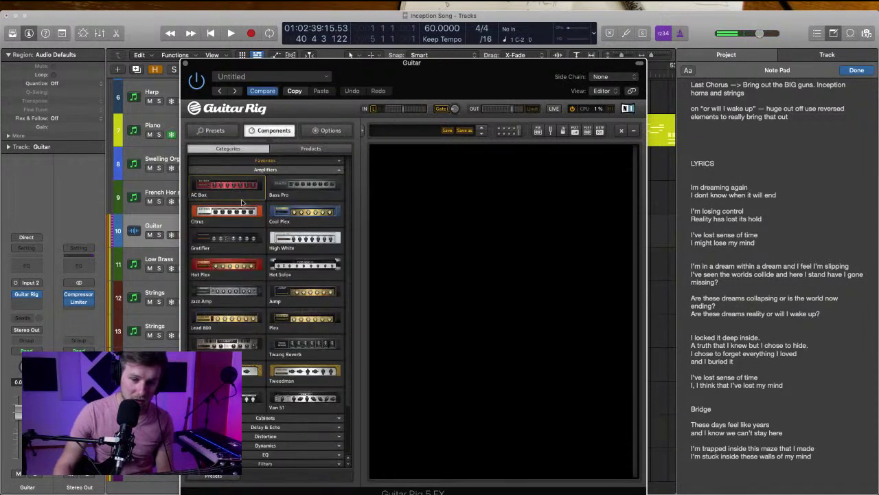
pyautogui.click(288, 224)
pyautogui.doubleClick(289, 225)
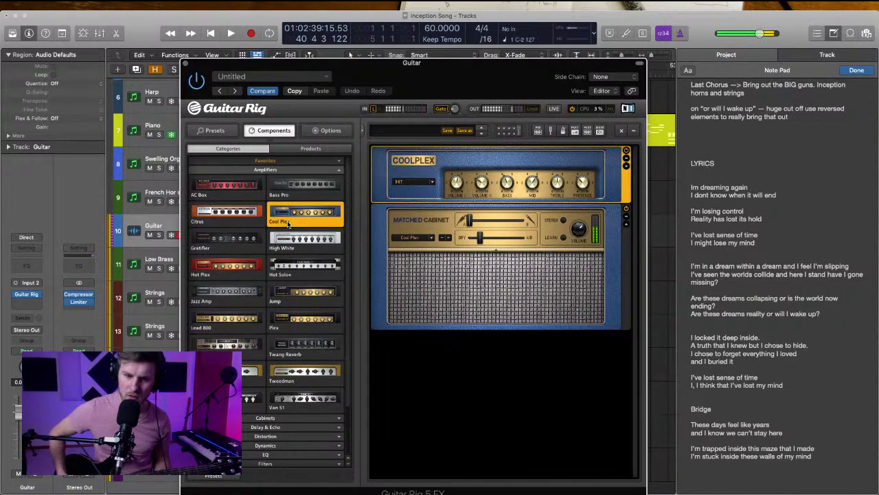
pyautogui.click(311, 169)
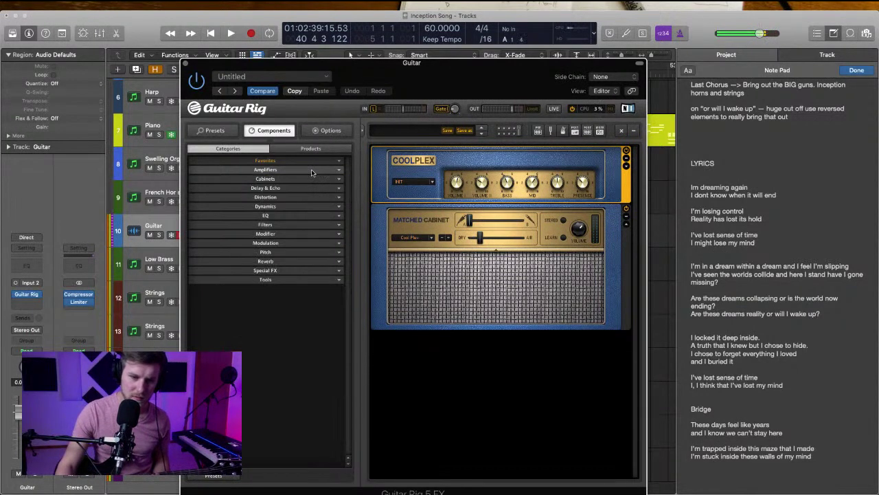
# Add a Quad Delay below the matched cabinet and a Fast Comp compressor beneath it
pyautogui.click(303, 189)
pyautogui.moveTo(227, 233); pyautogui.dragTo(376, 330)
pyautogui.click(298, 187)
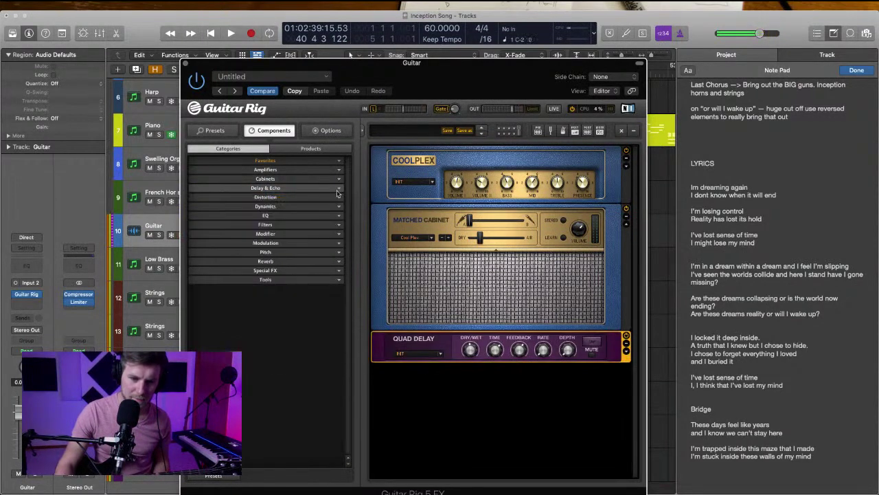
pyautogui.click(296, 206)
pyautogui.moveTo(223, 221); pyautogui.dragTo(453, 402)
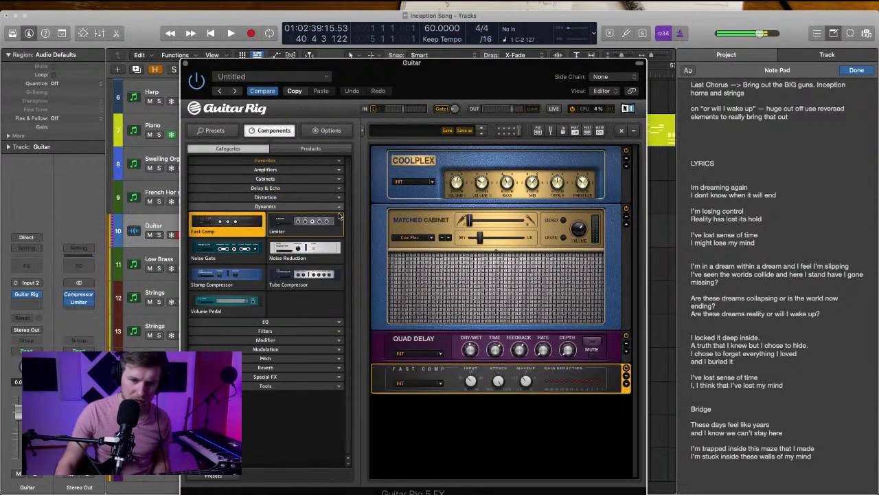
pyautogui.click(319, 207)
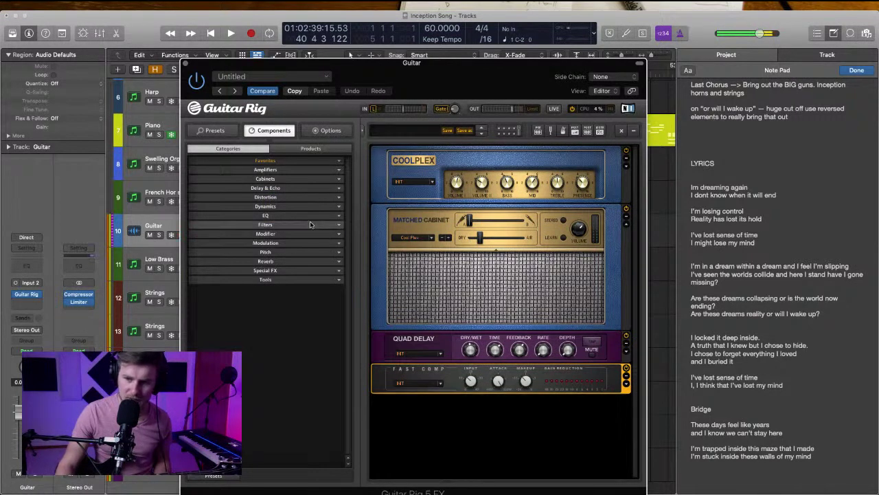
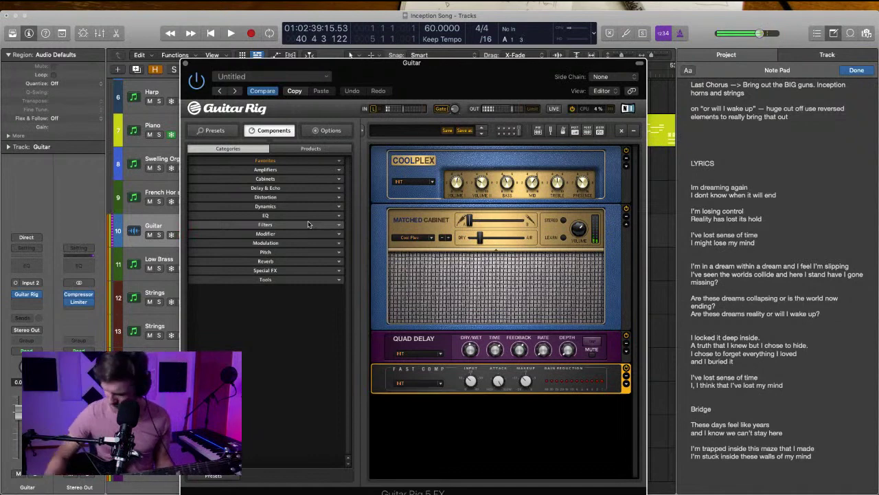
# Lower the Guitar track's volume slightly and close the Guitar Rig window
pyautogui.moveTo(20, 411); pyautogui.dragTo(21, 419)
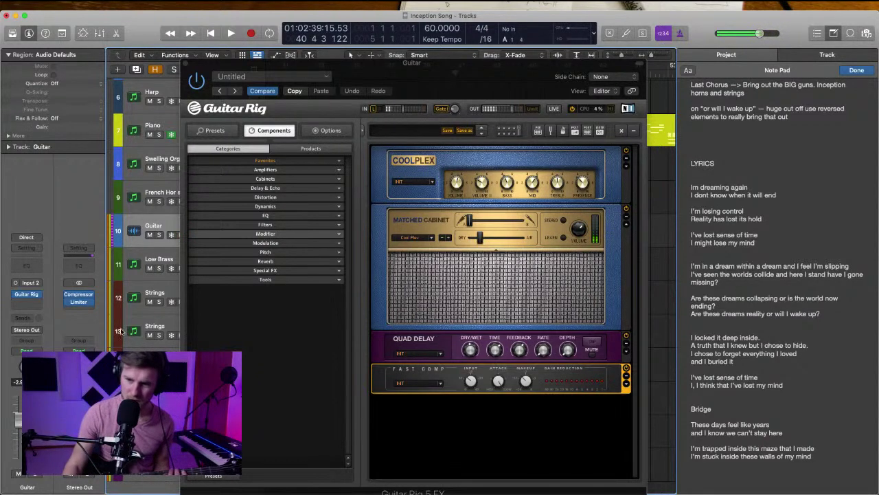
pyautogui.moveTo(375, 83); pyautogui.dragTo(402, 106)
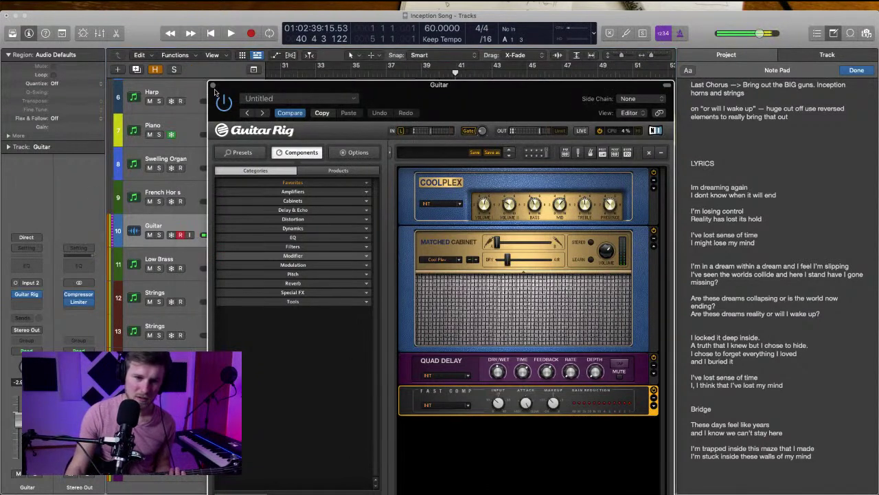
pyautogui.click(213, 86)
# Move the playhead to bar 41 and play the piano section from there
pyautogui.click(448, 73)
pyautogui.moveTo(448, 72); pyautogui.dragTo(422, 73)
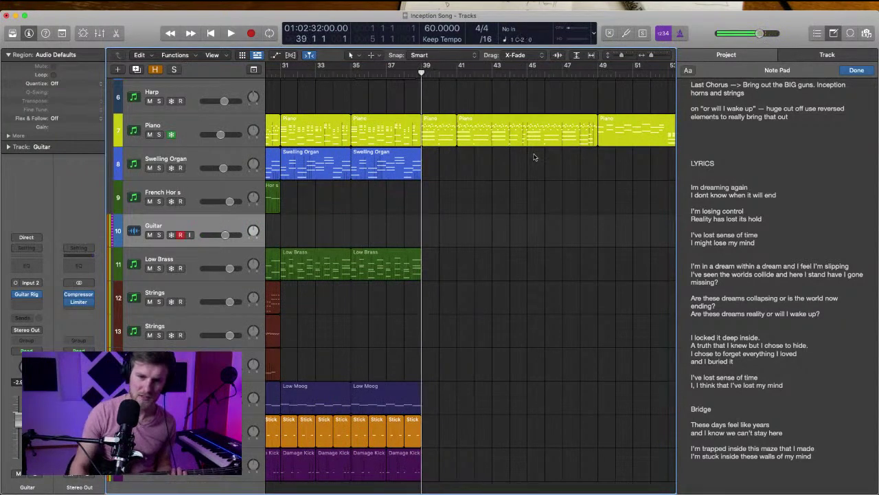
pyautogui.click(458, 73)
pyautogui.press('space')
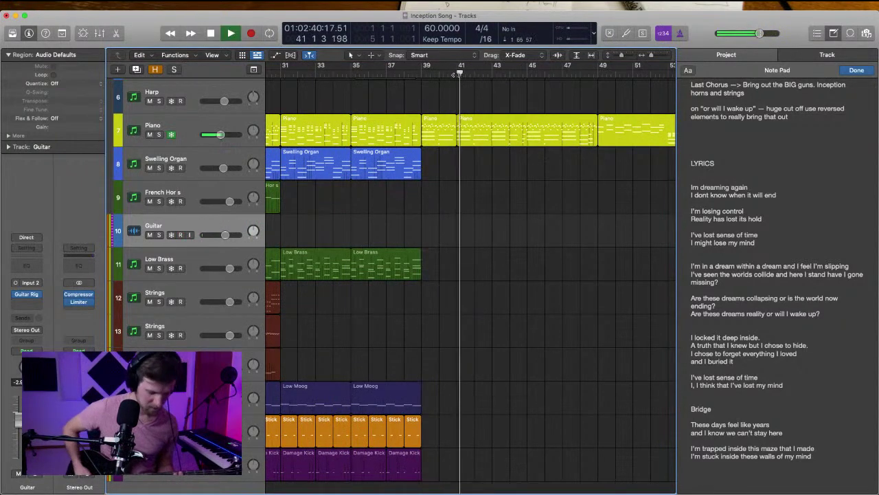
# Mute the Vocal track that holds the take at bar 41 and stop playback
pyautogui.scroll(5, 155, 100)
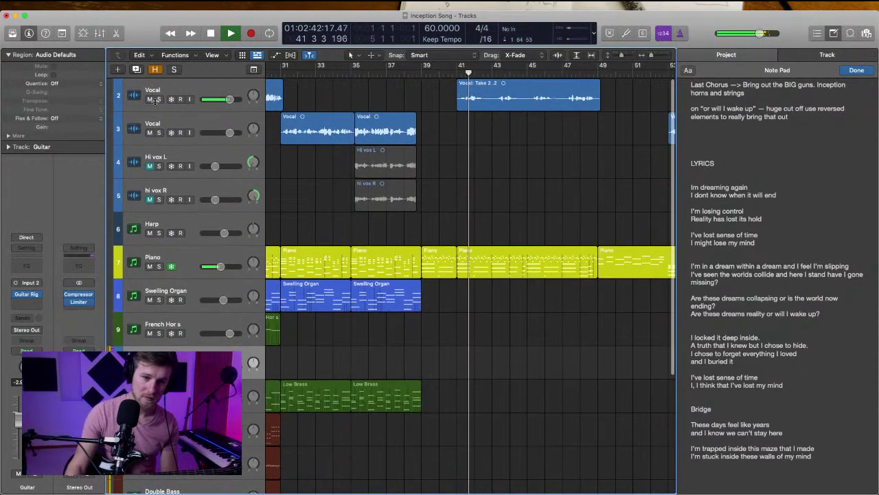
pyautogui.click(159, 99)
pyautogui.click(159, 99)
pyautogui.click(149, 99)
pyautogui.press('space')
# Record a guitar take of about two bars on the Guitar track from bar 41
pyautogui.click(432, 73)
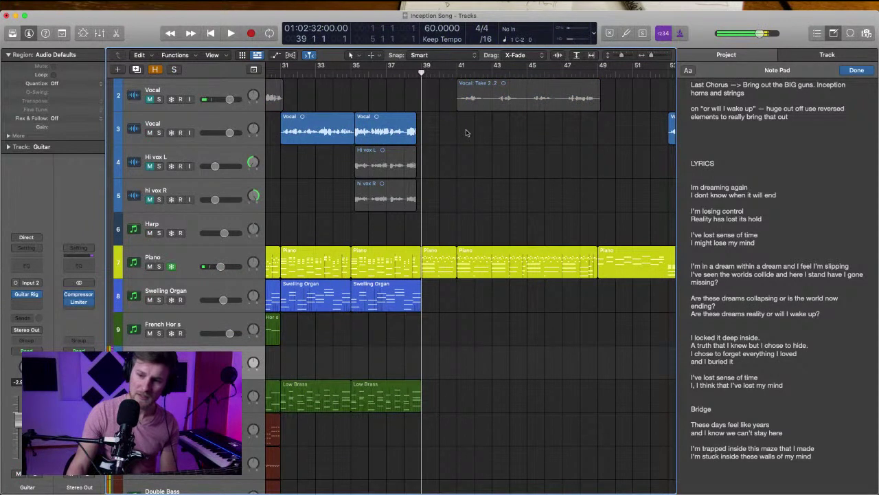
pyautogui.click(456, 73)
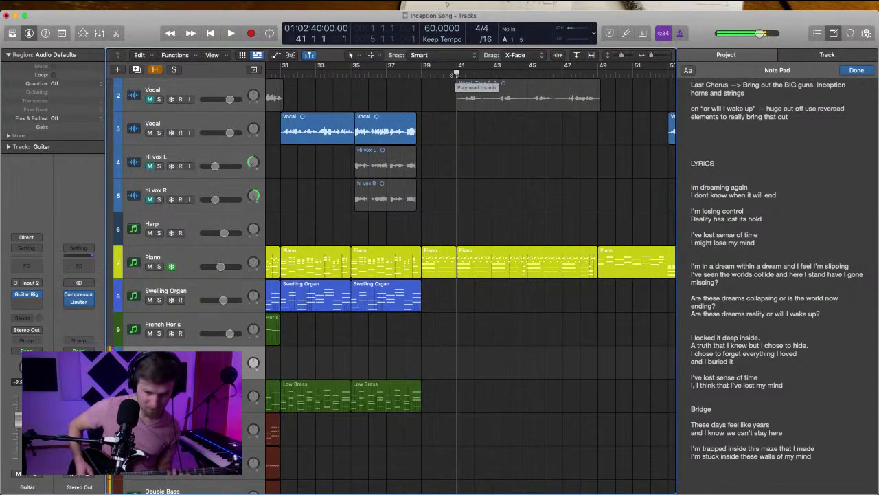
pyautogui.press('space')
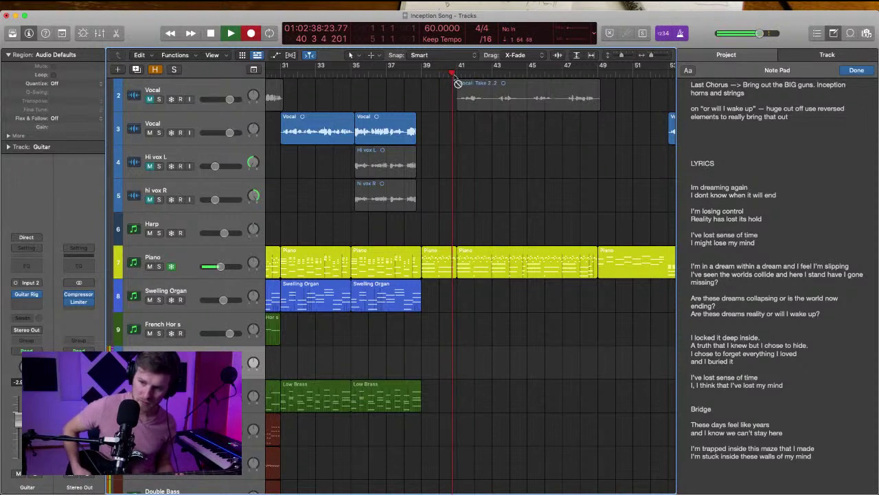
pyautogui.press('r')
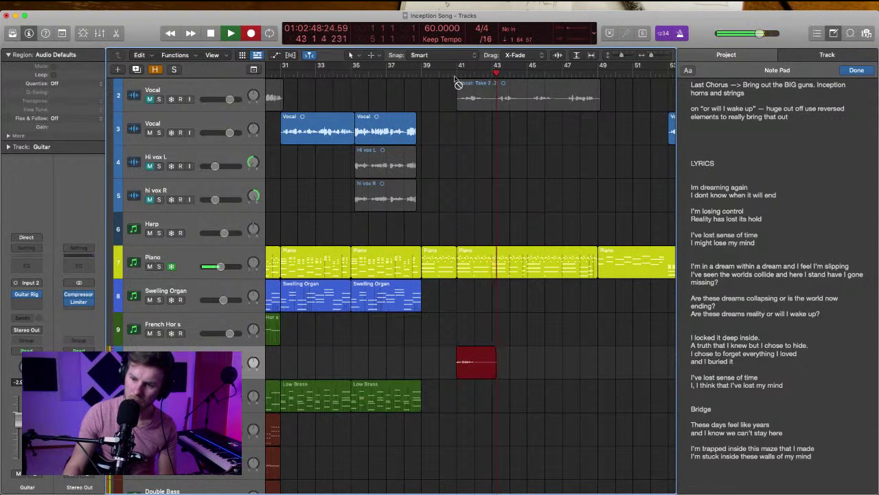
pyautogui.press('space')
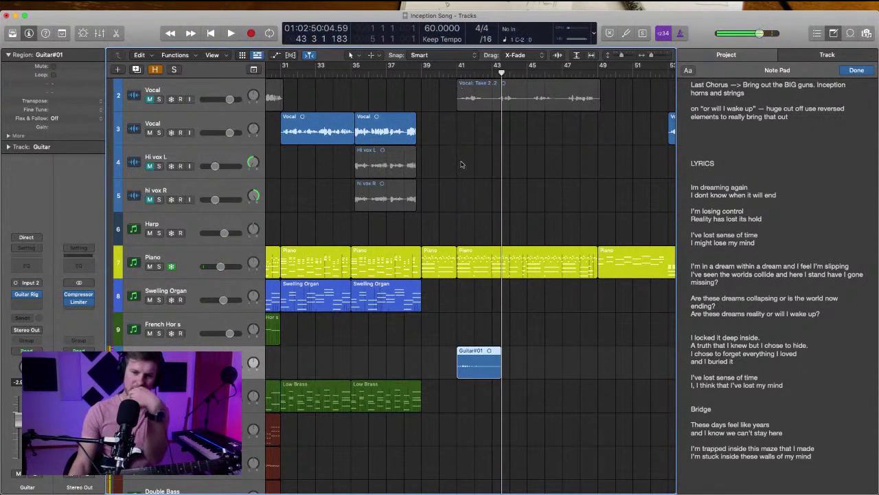
# Mute the recorded guitar take and listen to the piano section from bar 41
pyautogui.click(457, 72)
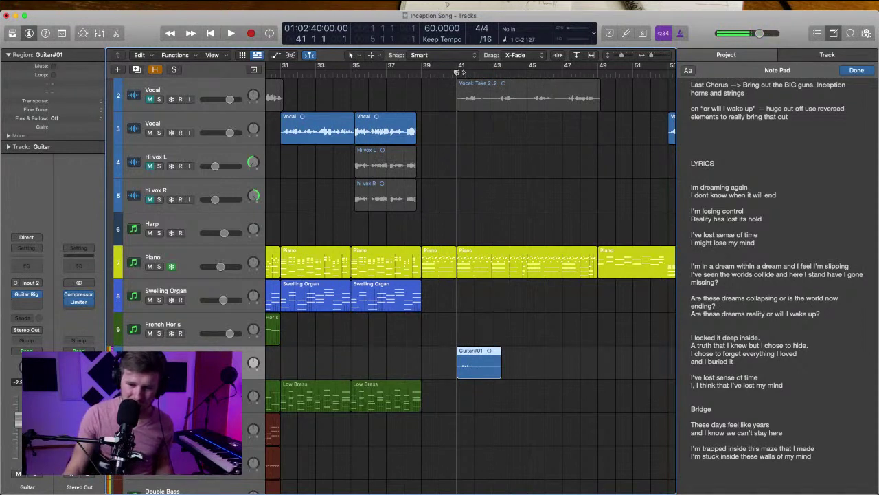
pyautogui.press('space')
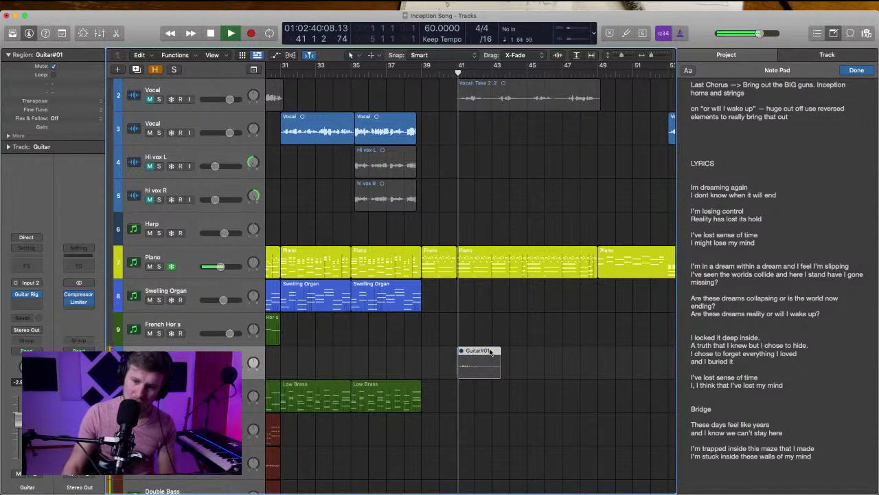
pyautogui.press('space')
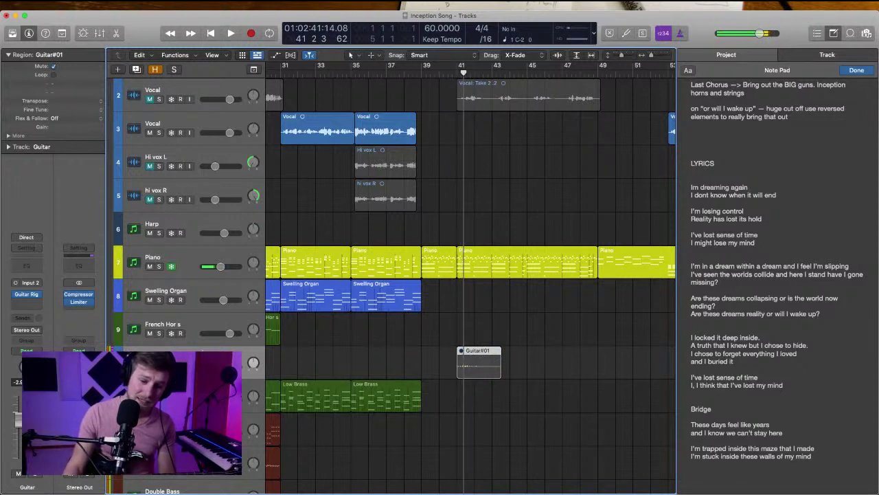
pyautogui.press('space')
pyautogui.press('space')
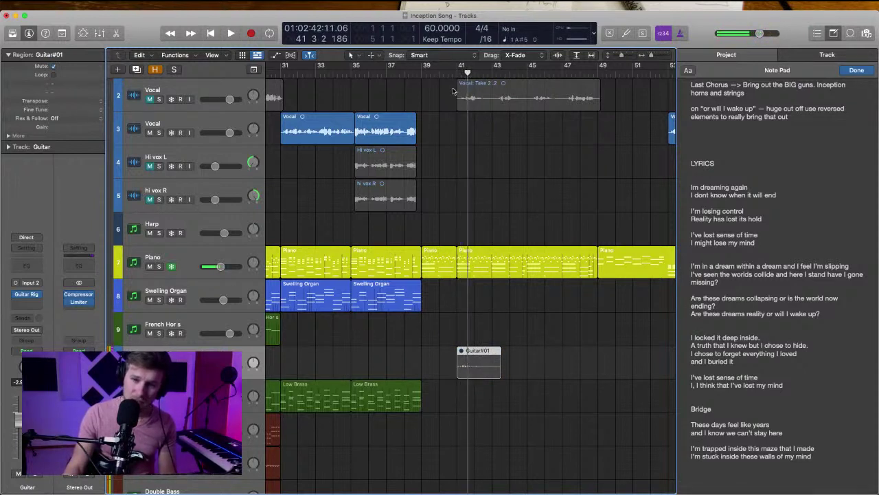
pyautogui.click(460, 72)
pyautogui.press('space')
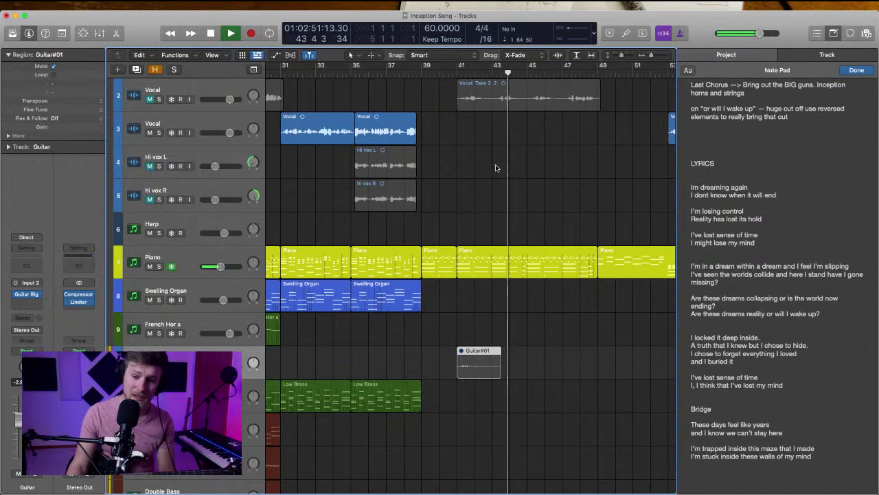
pyautogui.click(491, 119)
pyautogui.press('space')
# Delete the muted guitar take at bar 41 from the Guitar track
pyautogui.click(486, 350)
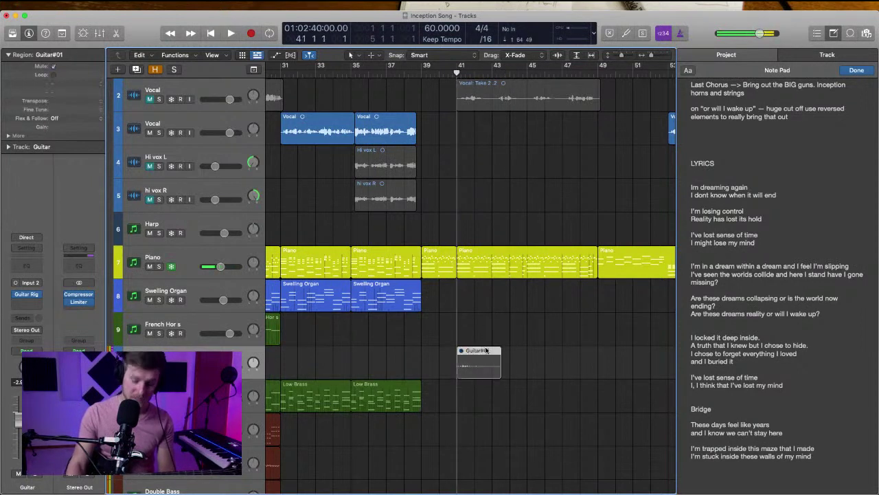
pyautogui.press('Delete')
pyautogui.press('Return')
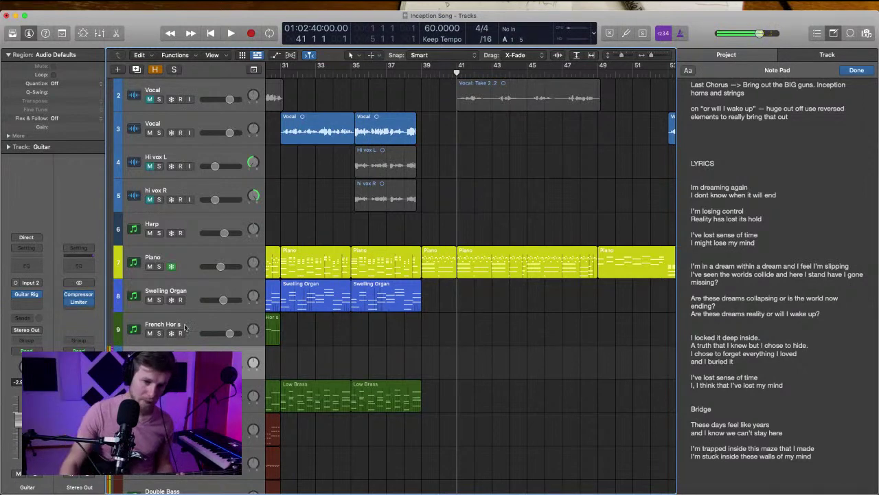
# Turn down the Quad Delay's Dry/Wet mix in the Guitar track's Guitar Rig and close the plug-in window
pyautogui.moveTo(25, 296)
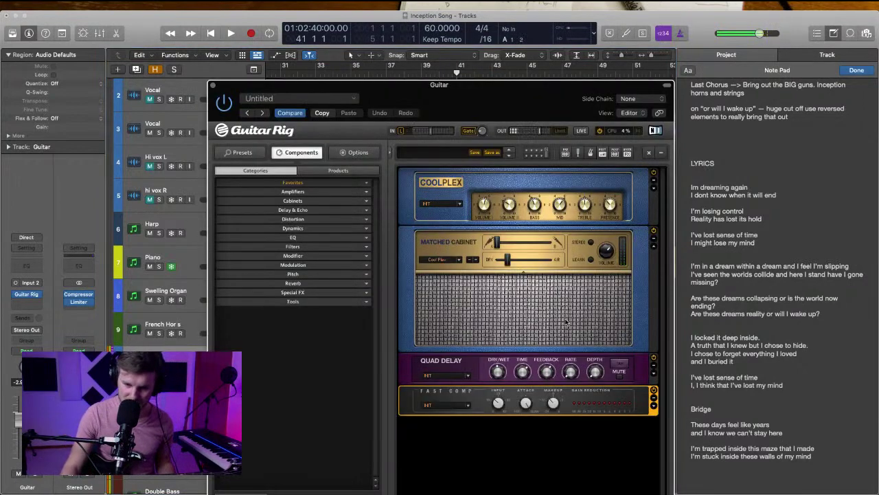
pyautogui.moveTo(499, 373); pyautogui.dragTo(499, 394)
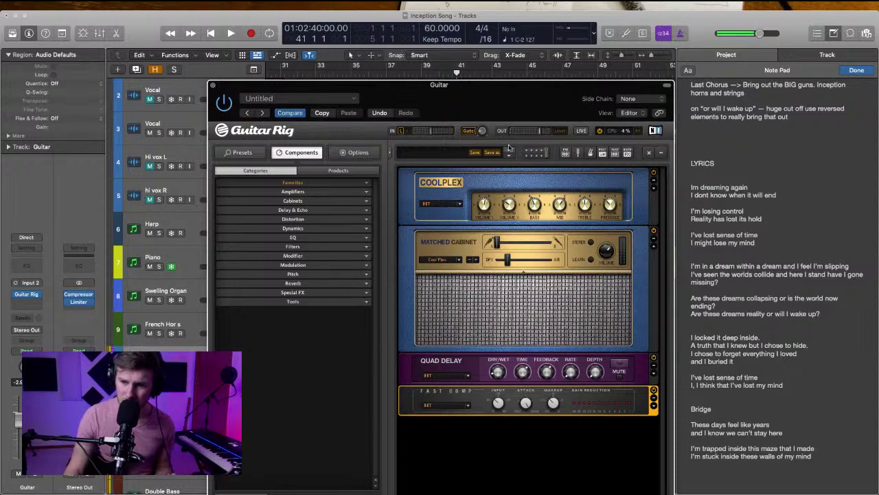
pyautogui.moveTo(402, 94); pyautogui.dragTo(435, 86)
pyautogui.click(246, 77)
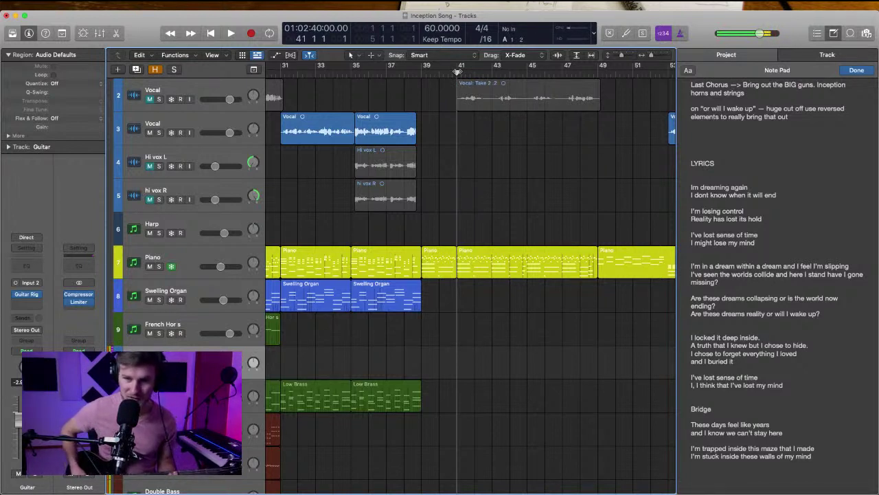
# Record a new guitar take on the Guitar track from bar 41 into bar 48
pyautogui.press('space')
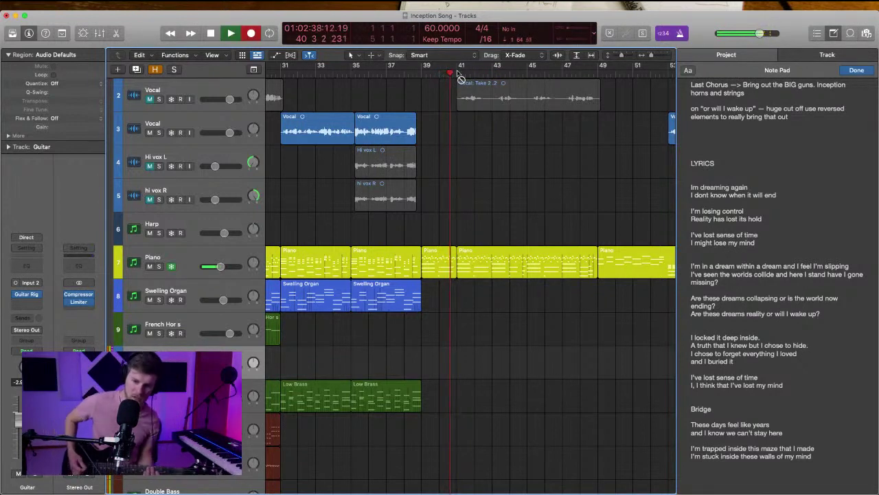
pyautogui.press('r')
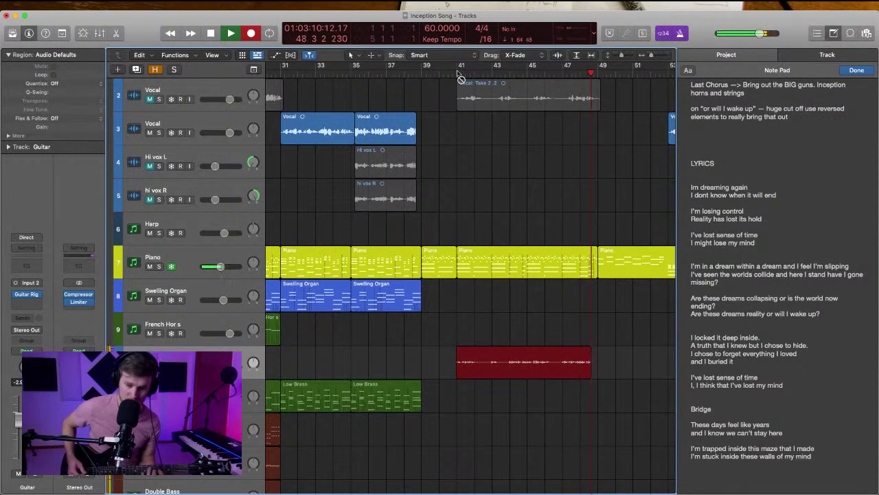
pyautogui.press('space')
# Split the new guitar take at bars 47 and 48 during playback and delete the section after bar 48
pyautogui.click(562, 74)
pyautogui.press('space')
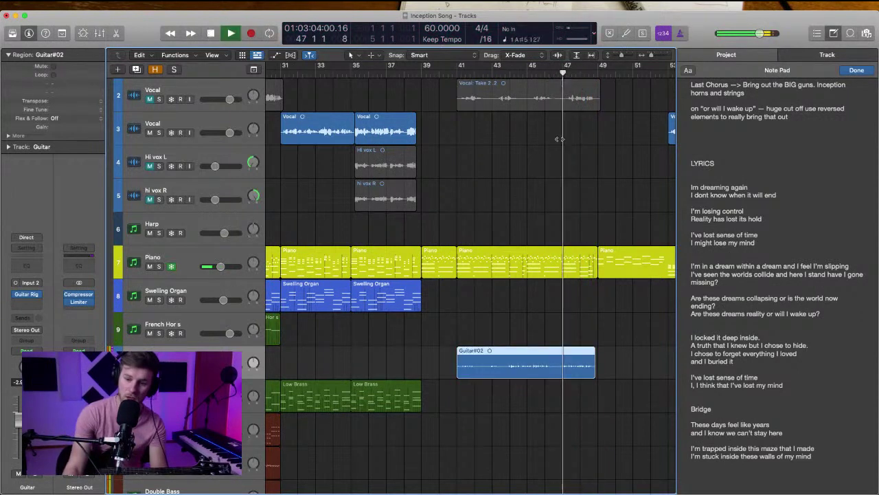
pyautogui.keyDown('super'); pyautogui.doubleClick(562, 353); pyautogui.keyUp('super')
pyautogui.keyDown('super'); pyautogui.doubleClick(580, 353); pyautogui.keyUp('super')
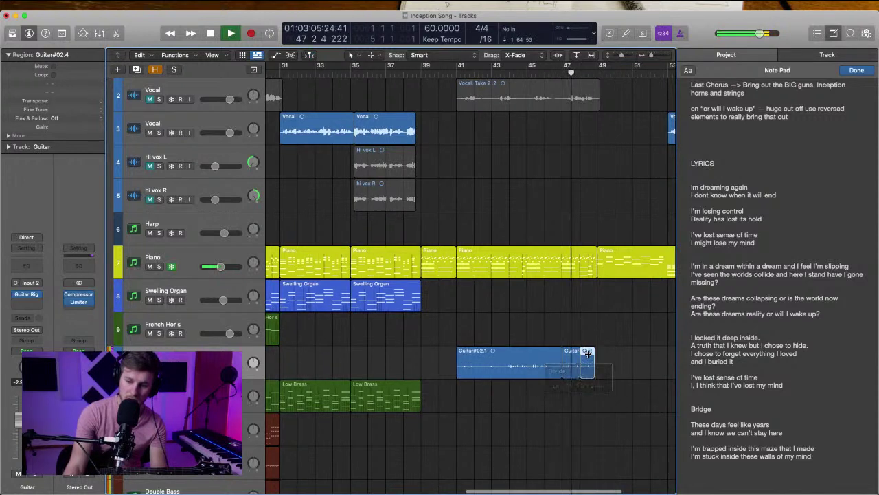
pyautogui.press('BackSpace')
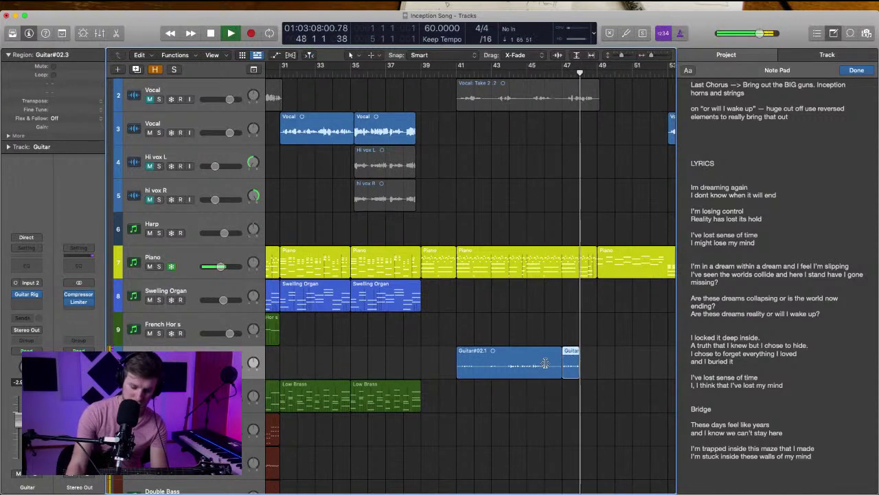
# Delete the guitar section before bar 47 and move the remaining one-bar region to bar 41
pyautogui.click(545, 364)
pyautogui.press('space')
pyautogui.press('Delete')
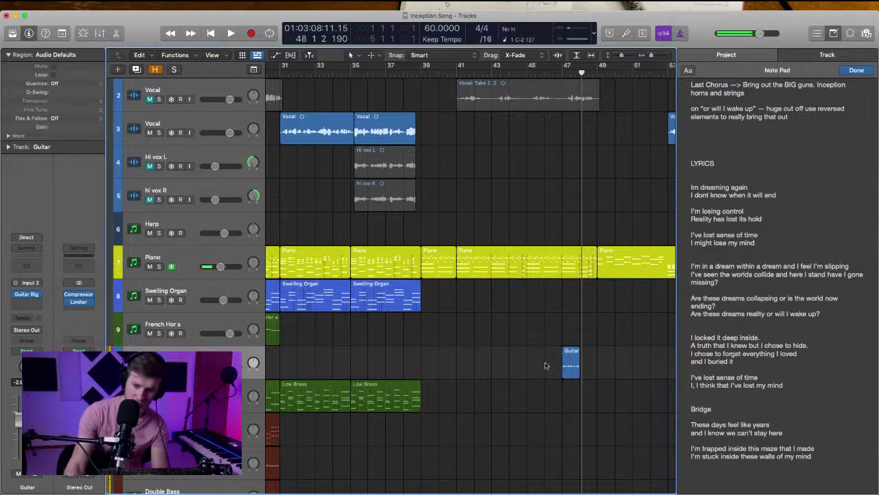
pyautogui.moveTo(576, 358); pyautogui.dragTo(474, 356)
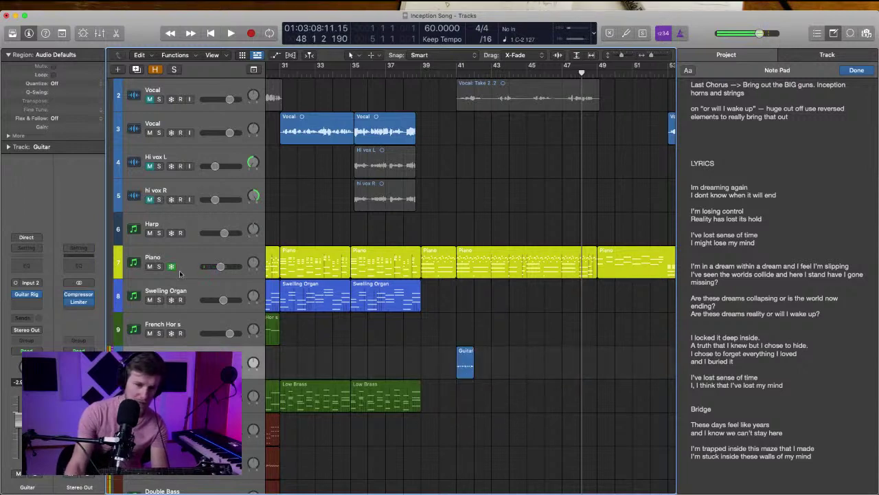
# Check the Guitar track's Guitar Rig setup, close it, and play the section from bar 41
pyautogui.click(26, 294)
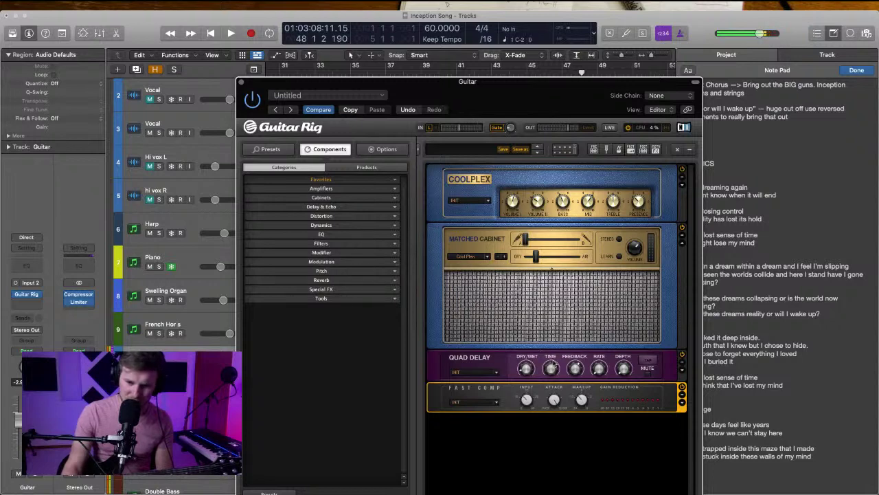
pyautogui.click(240, 82)
pyautogui.press('space')
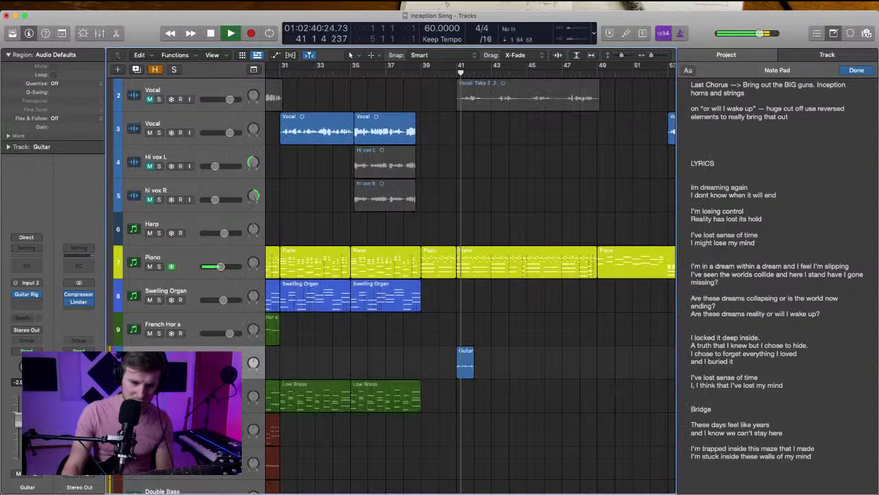
# Repeat the one-bar guitar region seven times to fill bars 41 to 49, and stop playback
pyautogui.click(468, 358)
pyautogui.press('super+r')
pyautogui.press('super+r')
pyautogui.press('super+r')
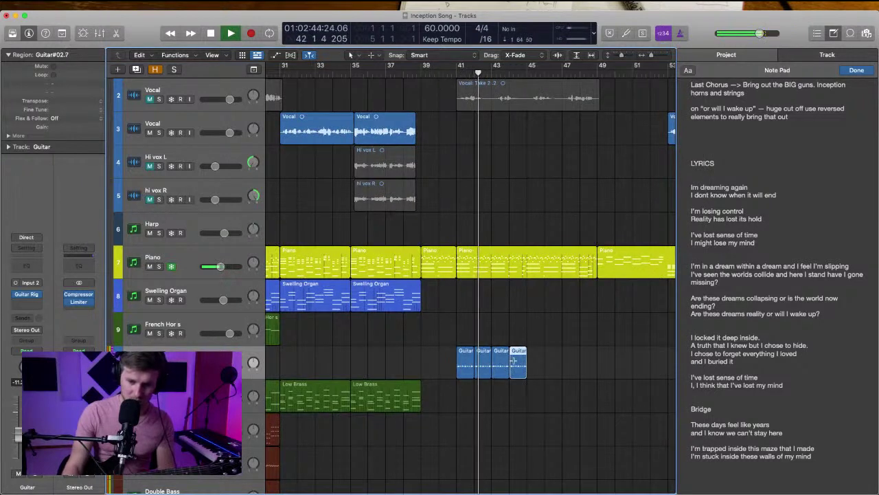
pyautogui.press('super+r')
pyautogui.press('super+r')
pyautogui.press('super+r')
pyautogui.press('super+r')
pyautogui.click(500, 326)
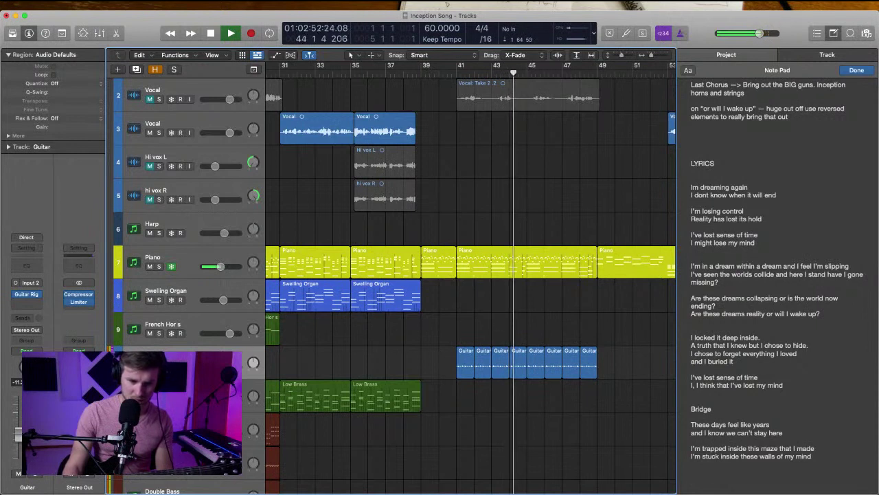
pyautogui.press('space')
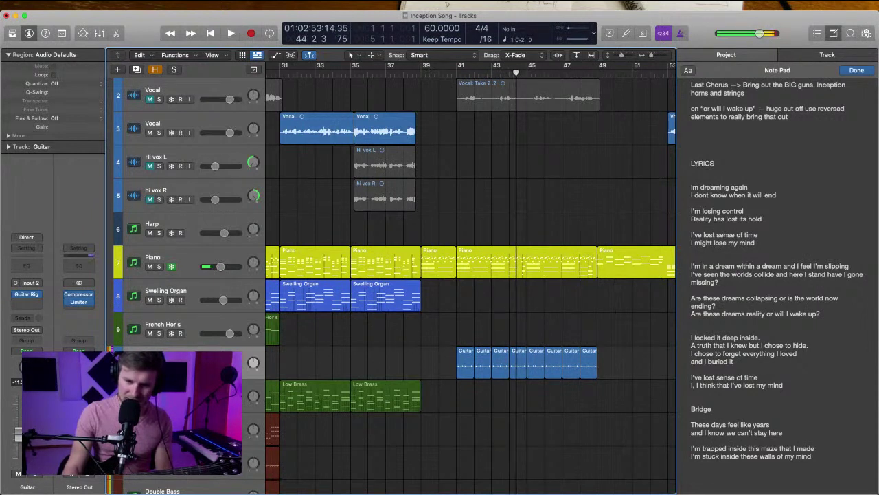
# Duplicate the Guitar track with its settings and play the section from bar 41 to rehearse a second guitar part
pyautogui.click(206, 357)
pyautogui.press('super+d')
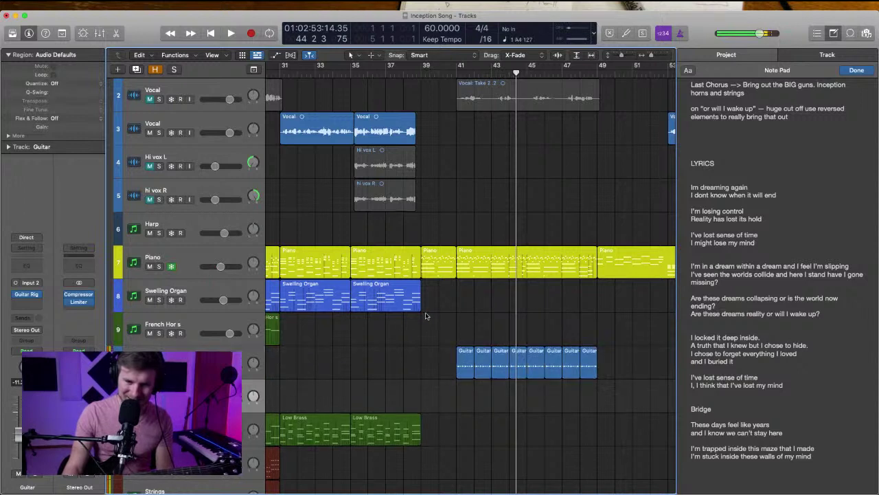
pyautogui.click(456, 72)
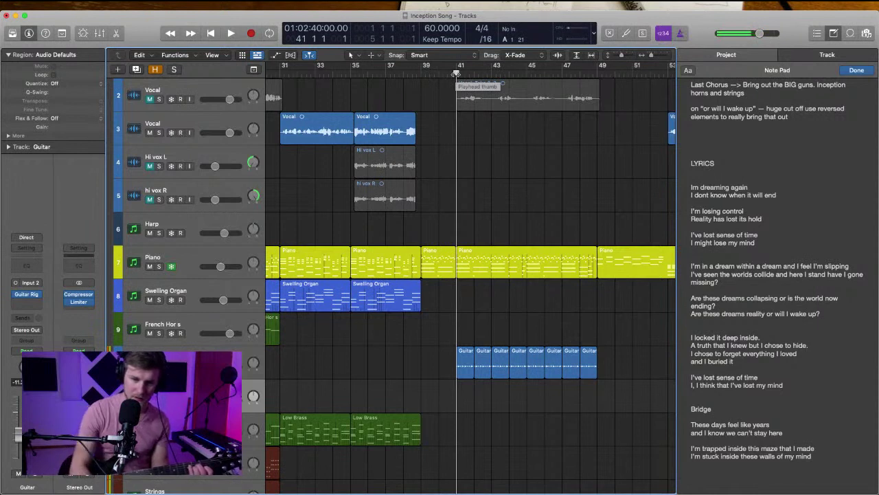
pyautogui.press('space')
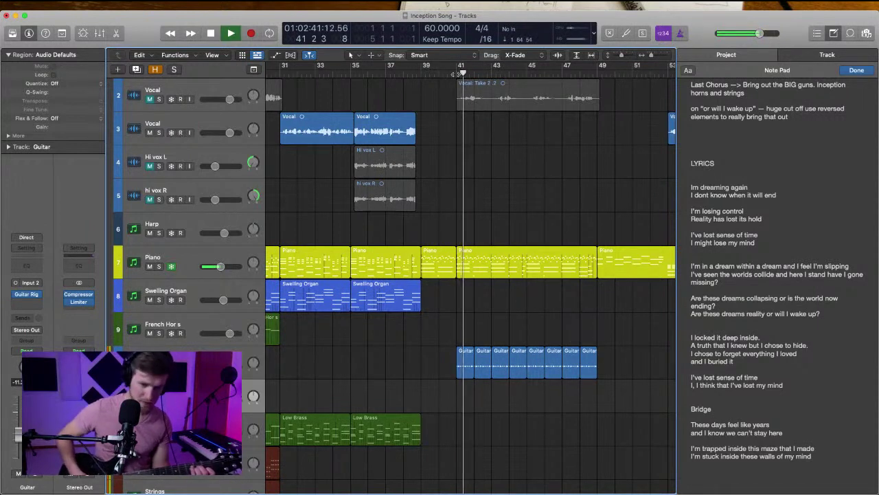
pyautogui.press('space')
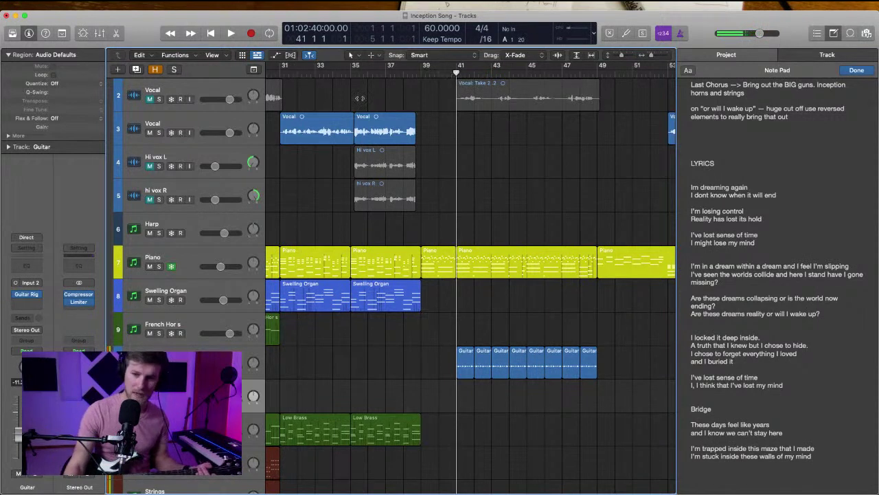
# Check the guitar's tuning with the Tuner and record a take on the duplicated Guitar track from bar 41 into bar 48
pyautogui.click(626, 34)
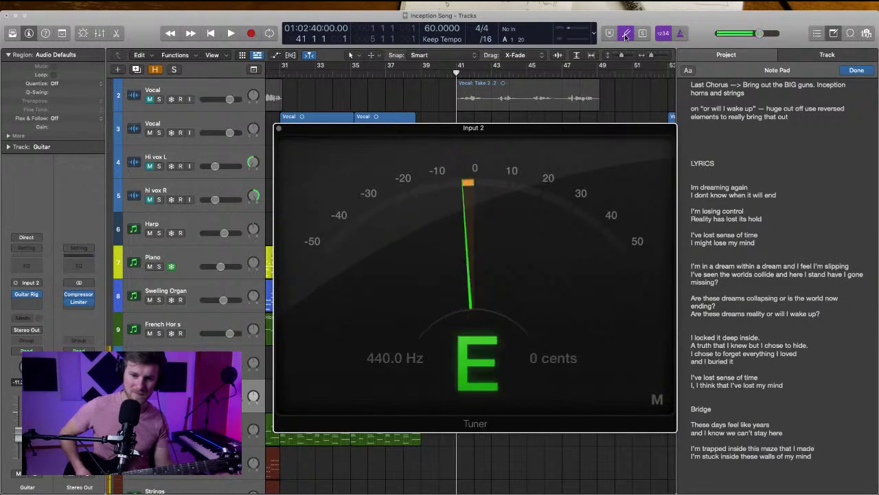
pyautogui.click(279, 129)
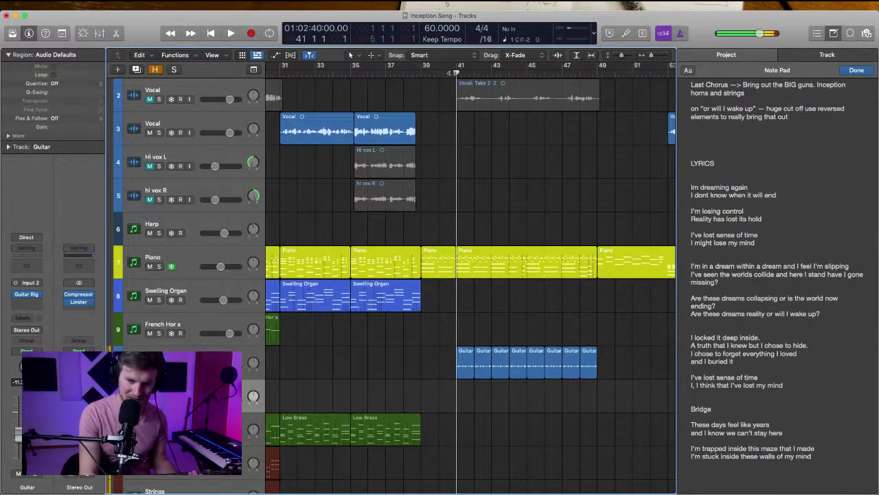
pyautogui.press('r')
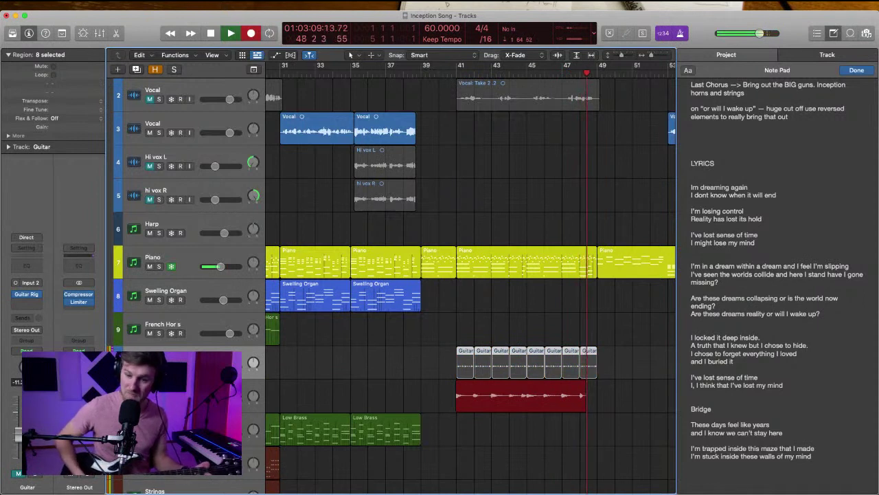
pyautogui.press('space')
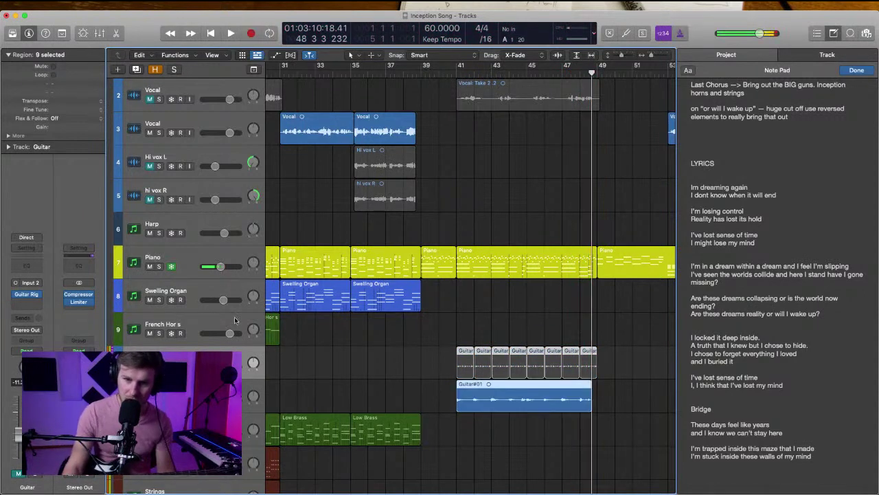
# Delete the take on the duplicated Guitar track and record a new one from bar 39 to bar 49
pyautogui.moveTo(459, 76); pyautogui.dragTo(417, 76)
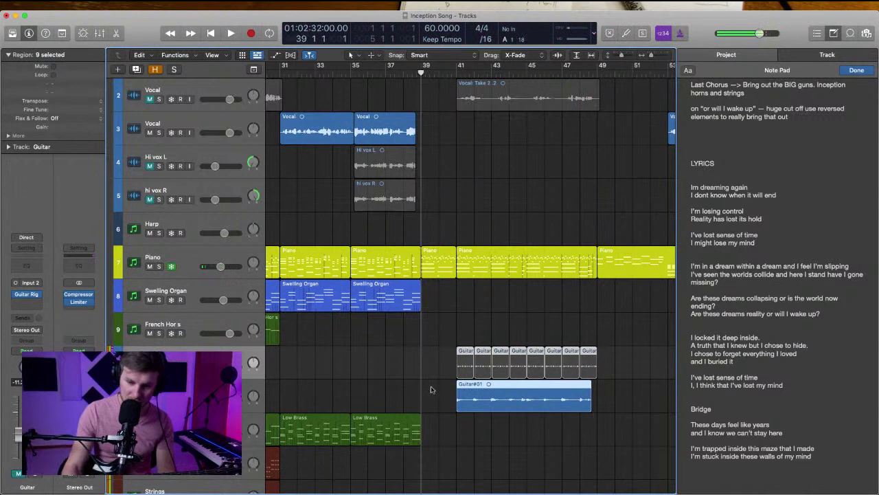
pyautogui.click(474, 391)
pyautogui.press('Delete')
pyautogui.press('r')
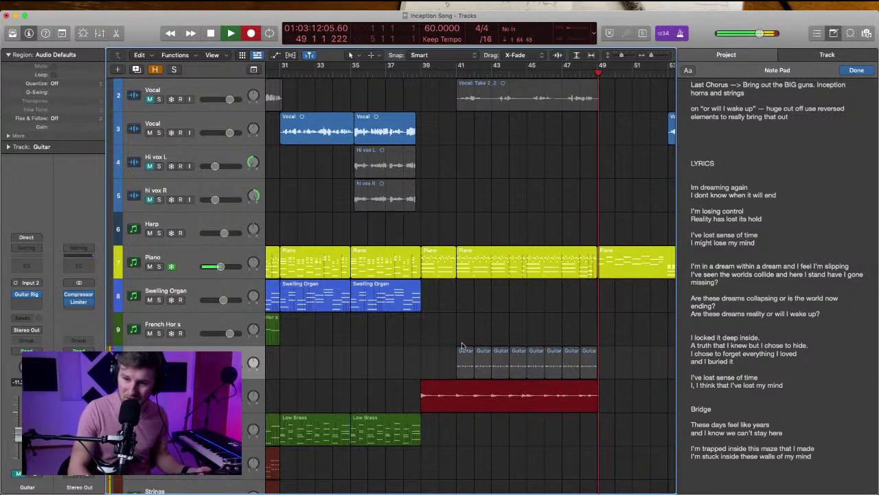
pyautogui.press('space')
pyautogui.click(474, 314)
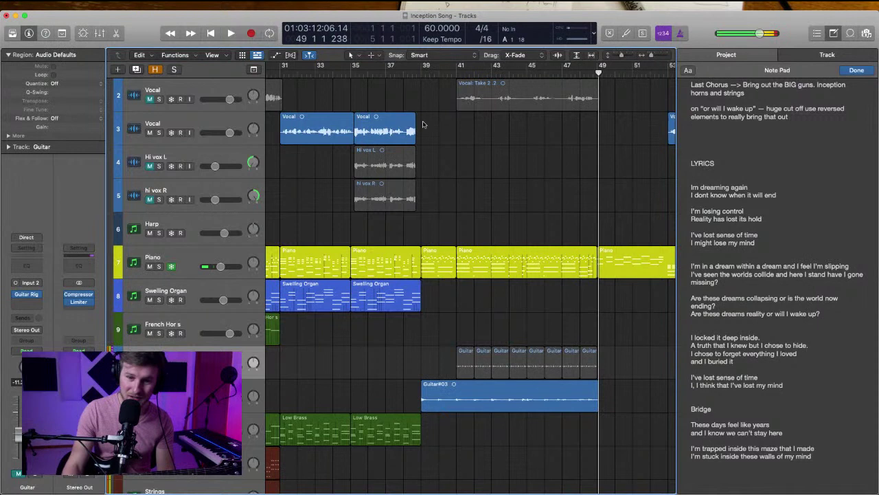
pyautogui.click(421, 76)
pyautogui.click(233, 396)
pyautogui.click(320, 375)
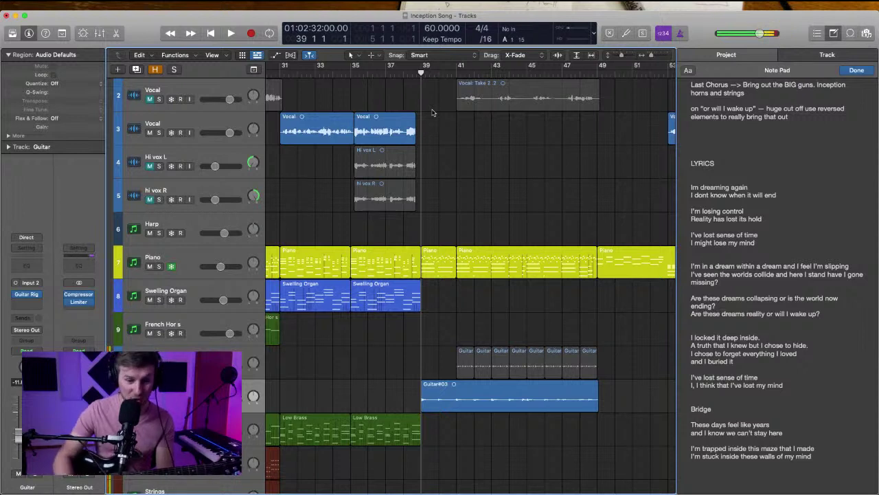
pyautogui.press('r')
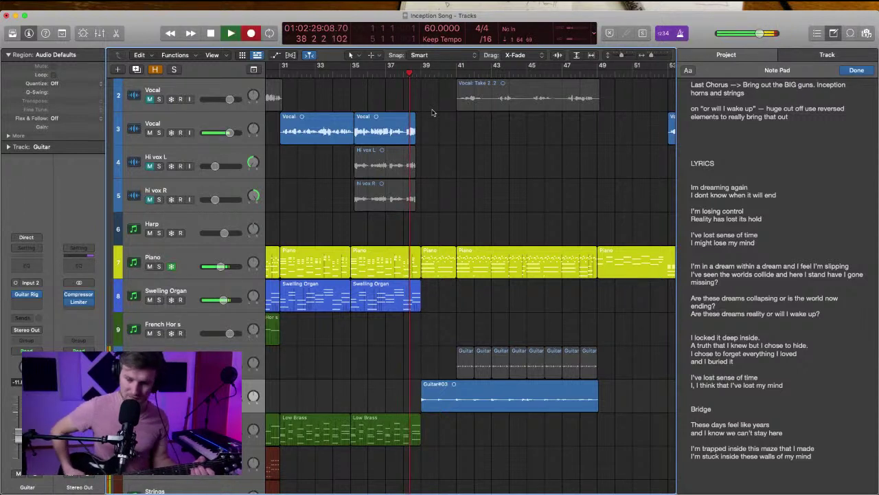
pyautogui.press('space')
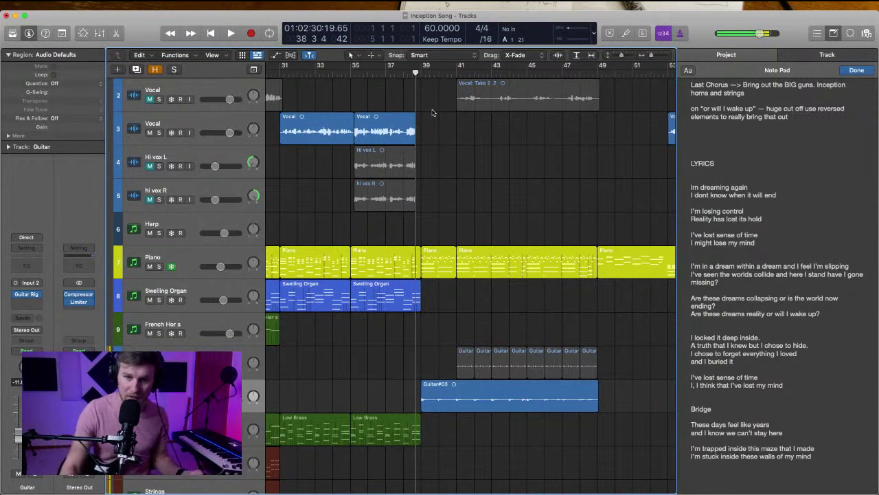
# Check the guitar's tuning with the tuner, then record a new take on the Guitar track from bar 39
pyautogui.moveTo(425, 74); pyautogui.dragTo(431, 74)
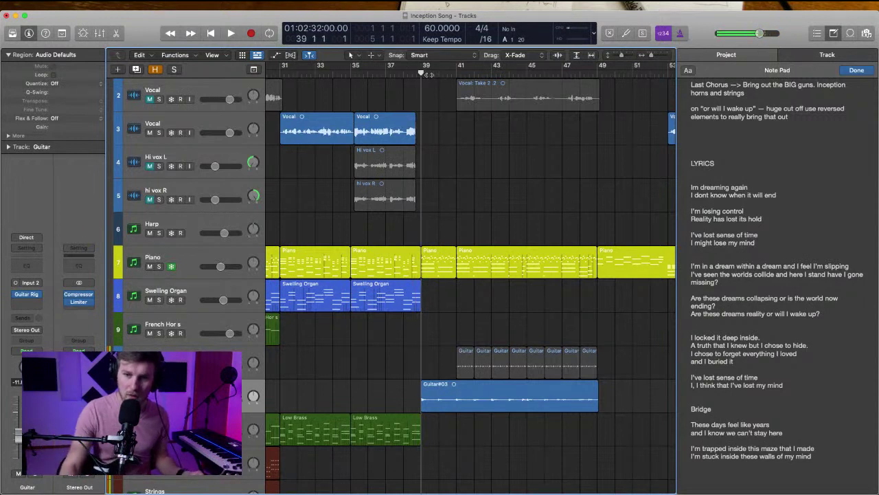
pyautogui.click(628, 36)
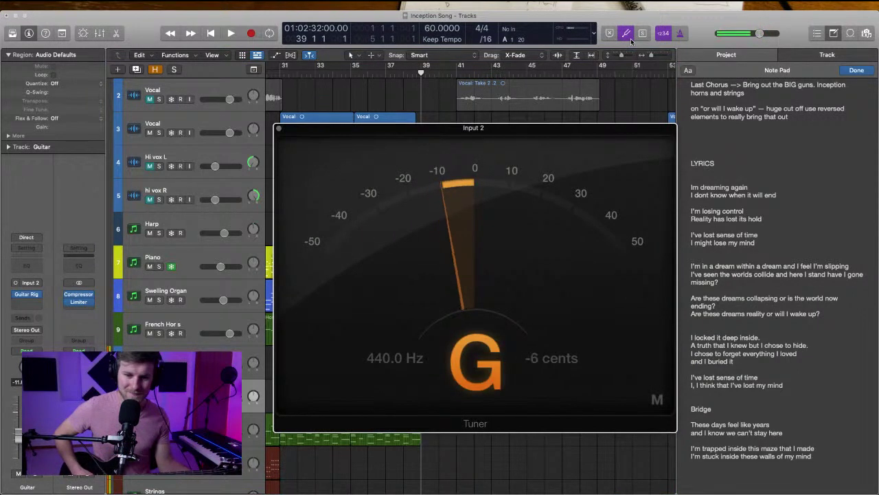
pyautogui.click(278, 128)
pyautogui.press('space')
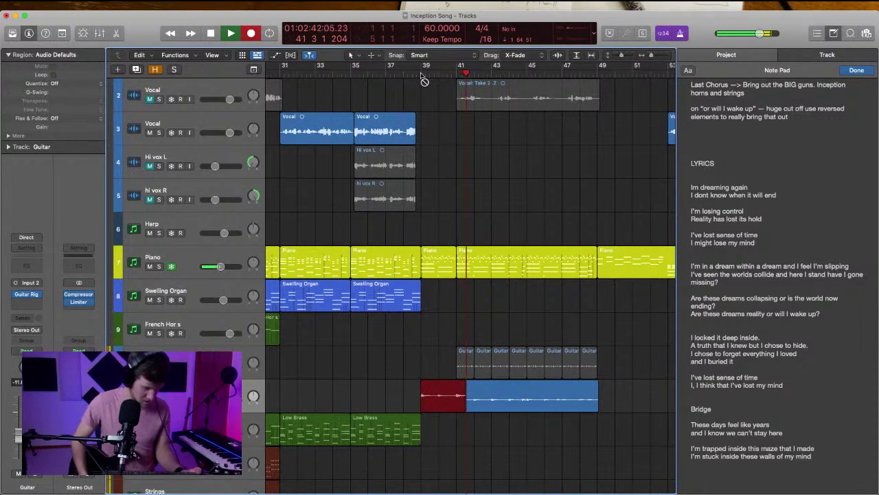
pyautogui.press('space')
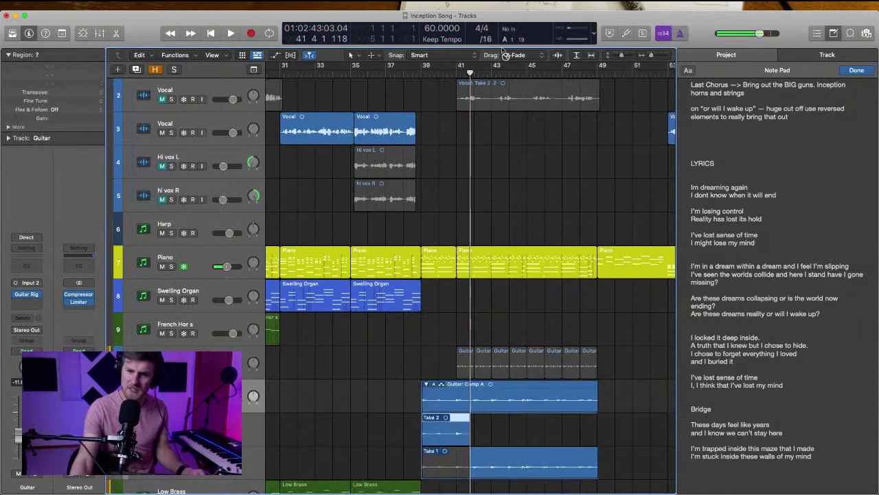
# Recheck the guitar's tuning, collapse the take folder and record another guitar take from bar 41
pyautogui.click(632, 38)
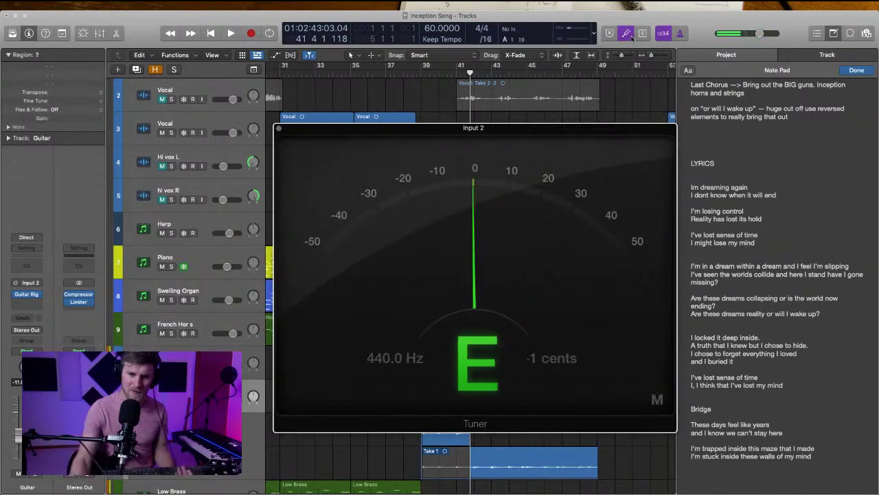
pyautogui.click(279, 128)
pyautogui.click(426, 385)
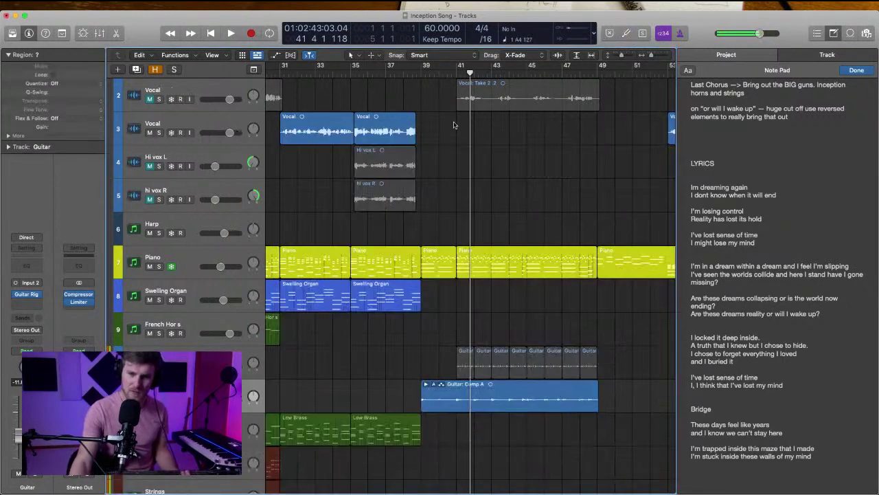
pyautogui.click(456, 81)
pyautogui.press('space')
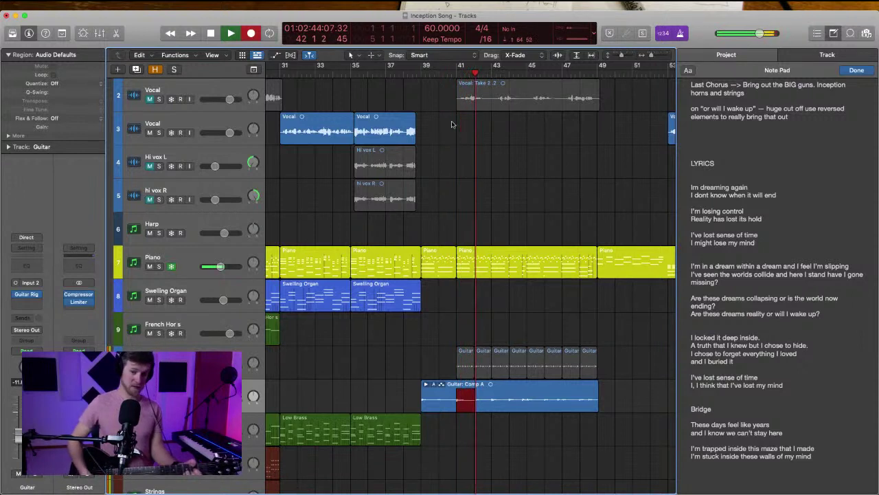
pyautogui.press('space')
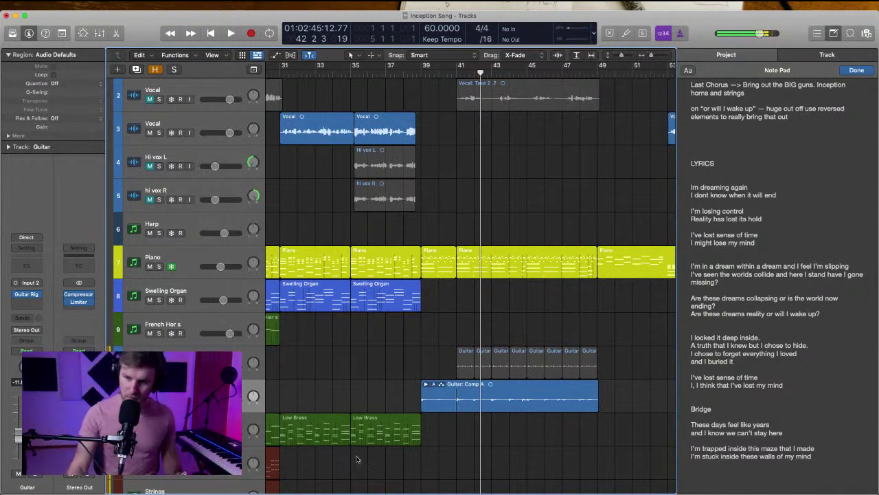
# Delete the comped guitar region together with its recorded audio files, and remove its empty track
pyautogui.press('Right')
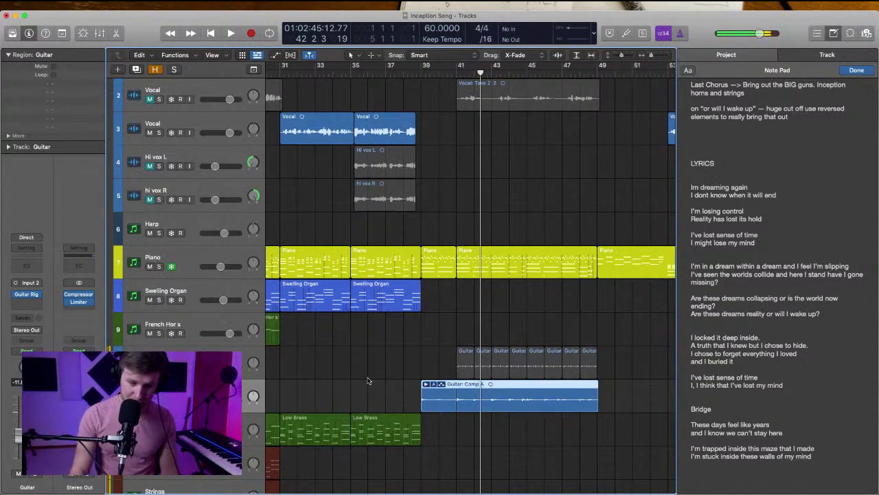
pyautogui.press('Delete')
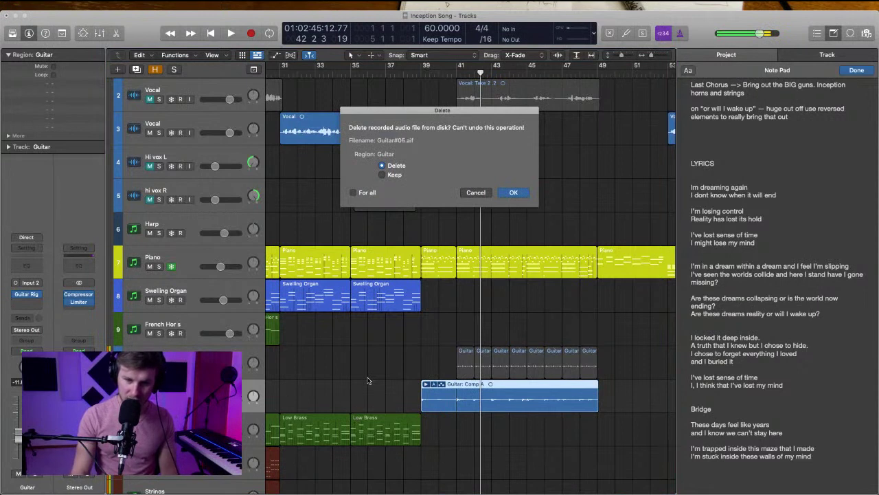
pyautogui.press('Return')
pyautogui.press('super+BackSpace')
pyautogui.press('Up')
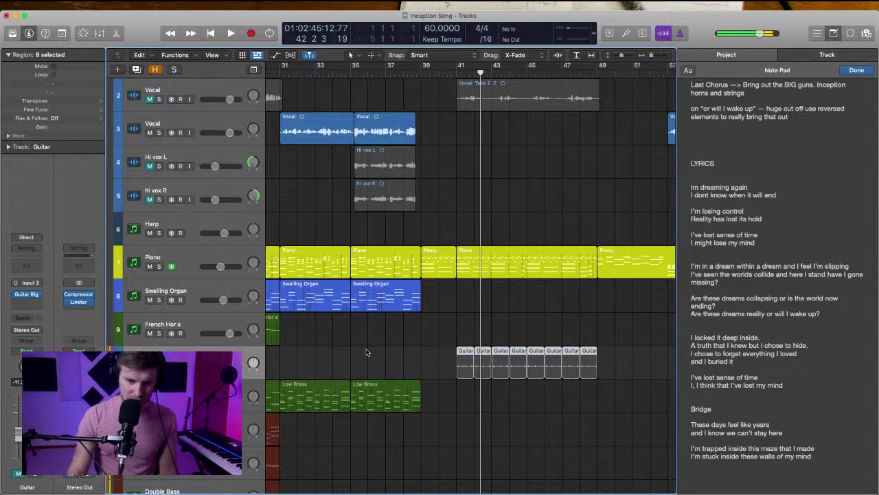
pyautogui.click(366, 352)
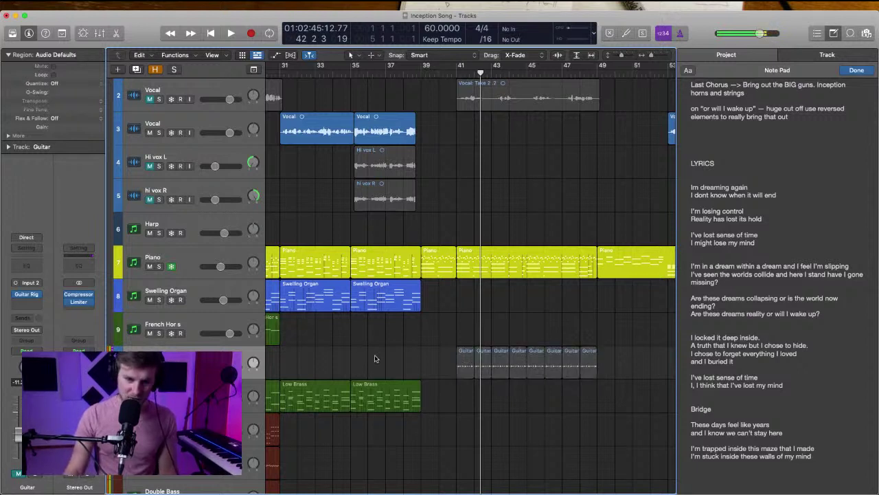
# Add a Kontakt software instrument track and load the Electric Sunburst guitar from Session Guitarist
pyautogui.press('alt+super+n')
pyautogui.press('Return')
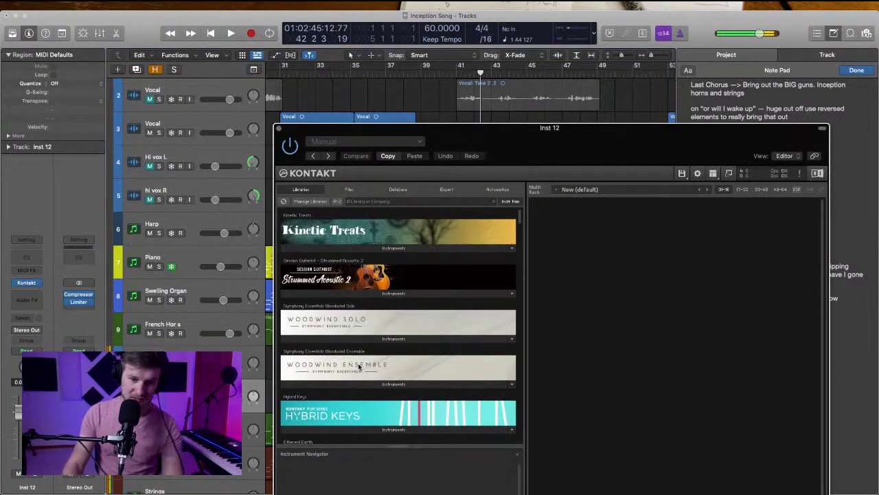
pyautogui.moveTo(546, 142); pyautogui.dragTo(458, 28)
pyautogui.scroll(-4, 351, 214)
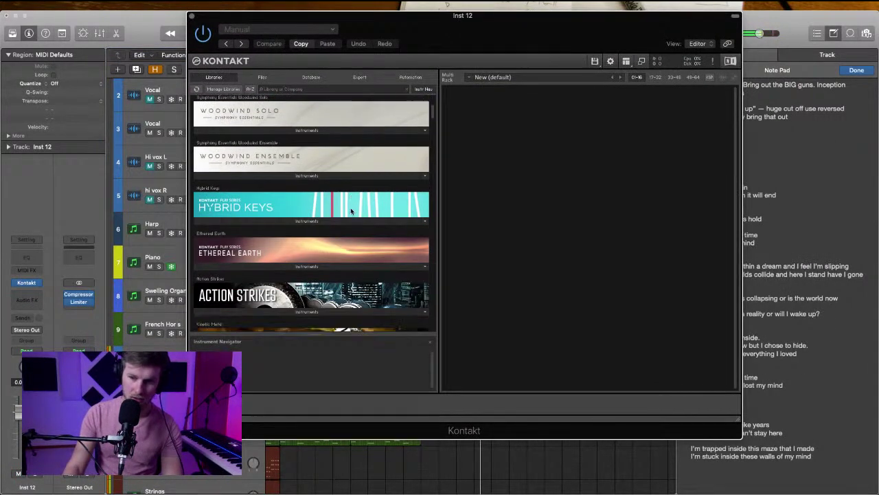
pyautogui.scroll(-10, 350, 214)
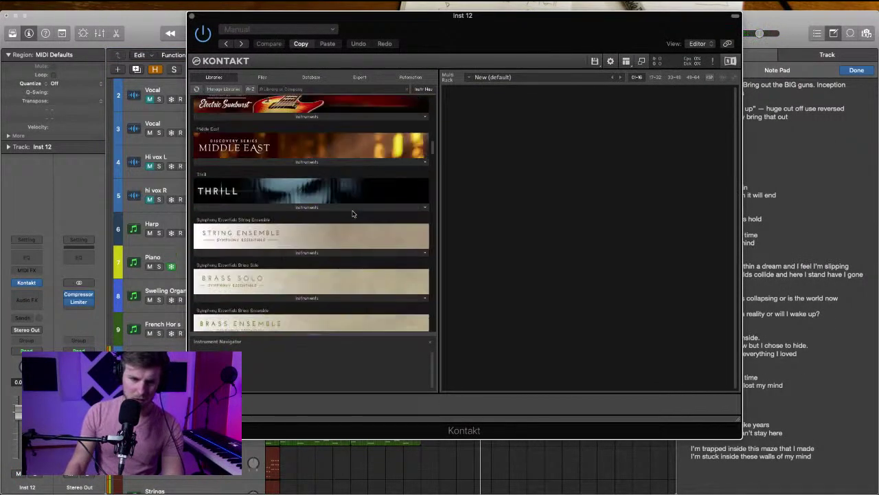
pyautogui.scroll(2, 295, 147)
pyautogui.click(290, 145)
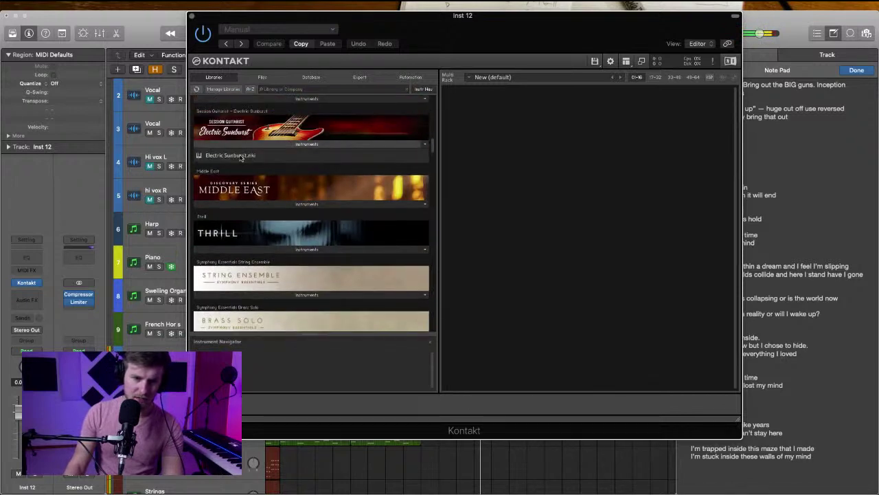
pyautogui.doubleClick(242, 156)
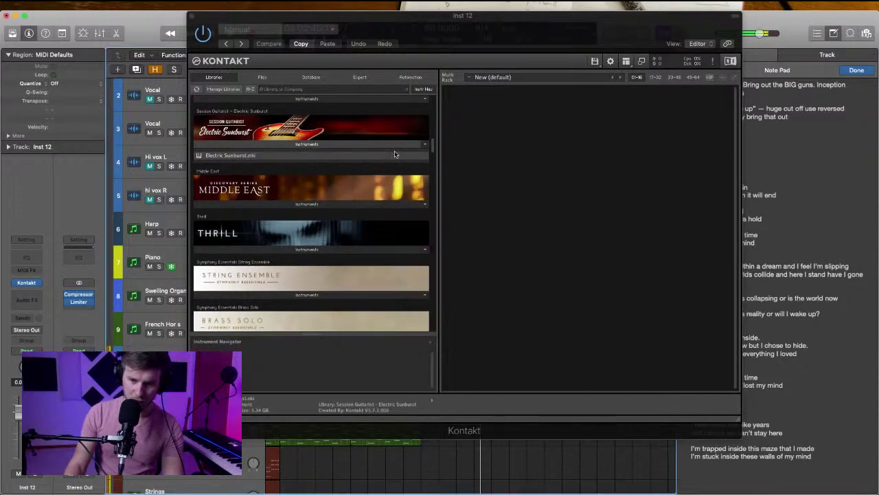
pyautogui.moveTo(596, 38); pyautogui.dragTo(472, 80)
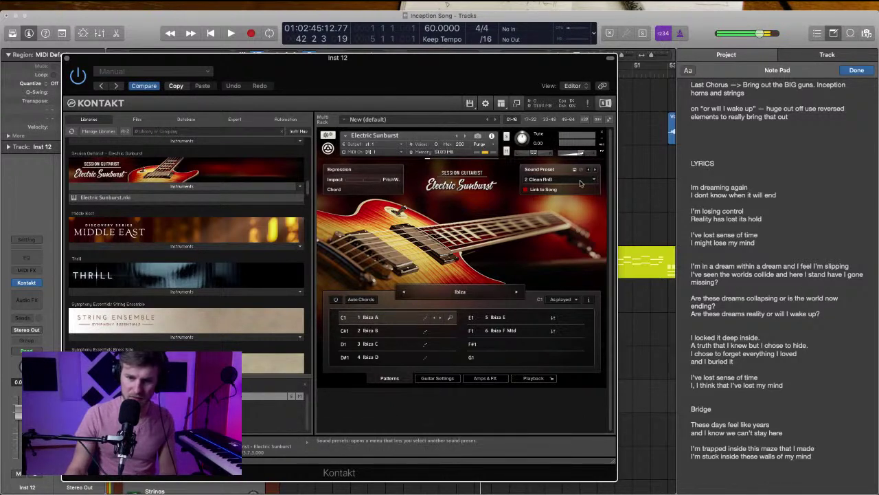
# Close Kontakt and delete the newly added instrument track
pyautogui.click(67, 59)
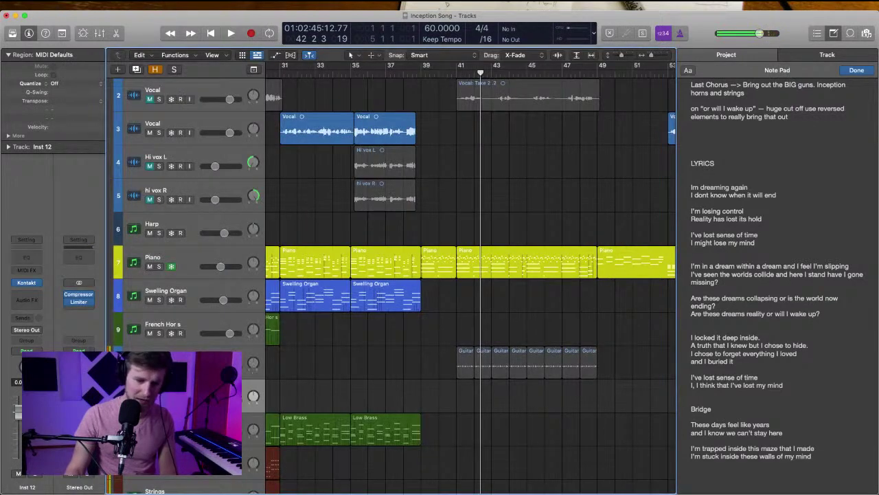
pyautogui.press('super+BackSpace')
pyautogui.click(397, 241)
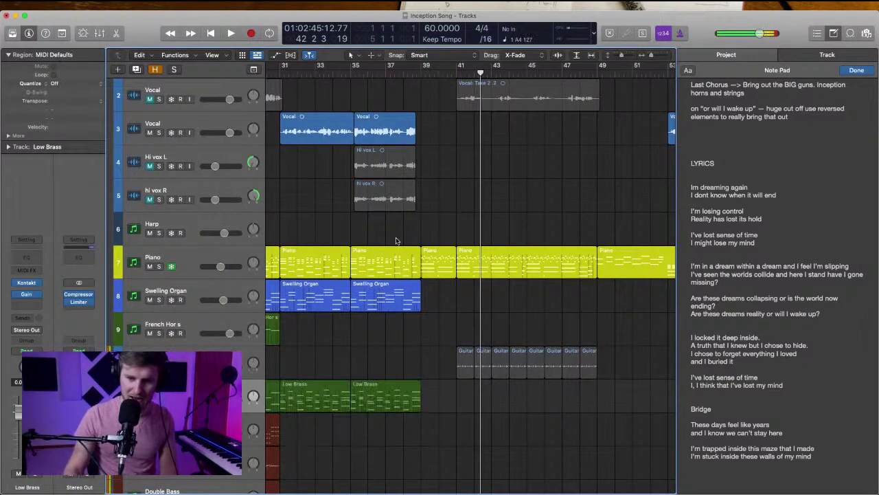
# Play the arrangement from bar 31 and listen through the second chorus section while reviewing the lower tracks
pyautogui.hscroll(-4, 396, 232)
pyautogui.hscroll(-1, 370, 150)
pyautogui.click(442, 72)
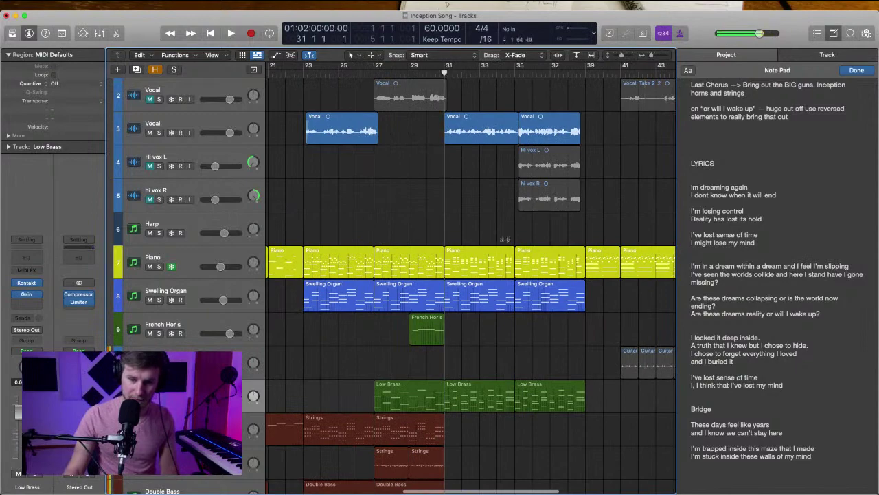
pyautogui.press('space')
pyautogui.scroll(-3, 505, 254)
pyautogui.scroll(-3, 505, 273)
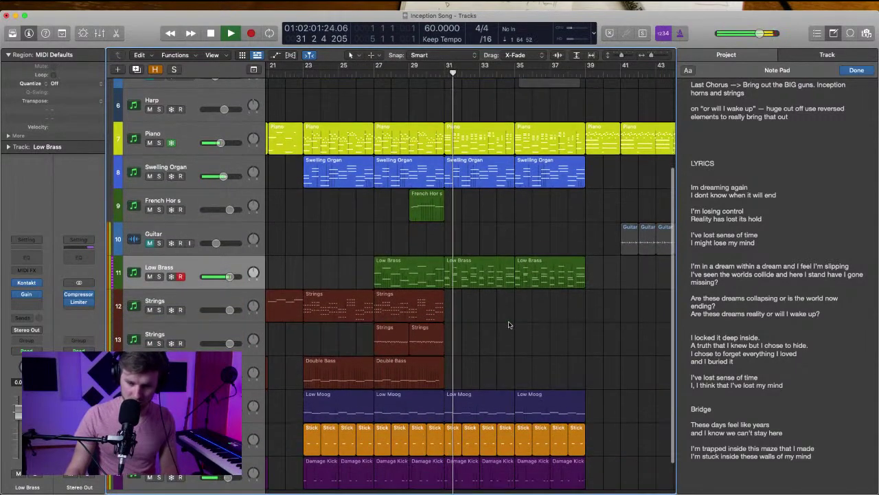
pyautogui.hscroll(2, 510, 304)
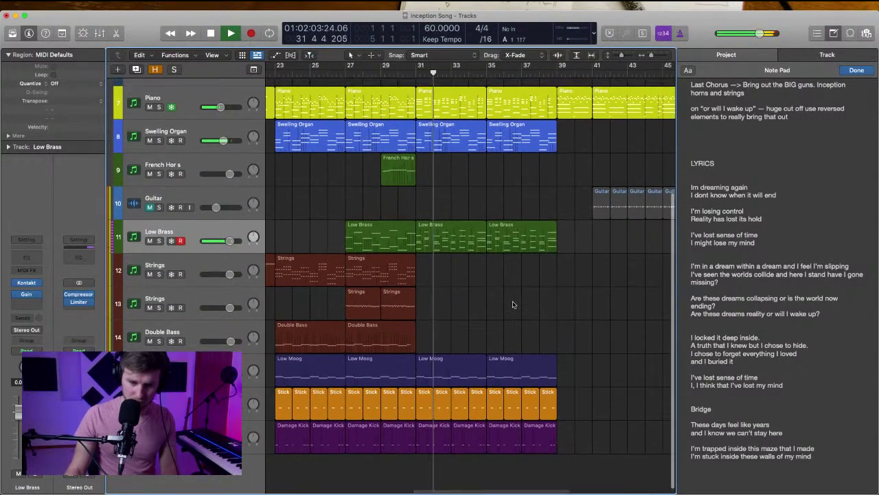
pyautogui.scroll(2, 474, 268)
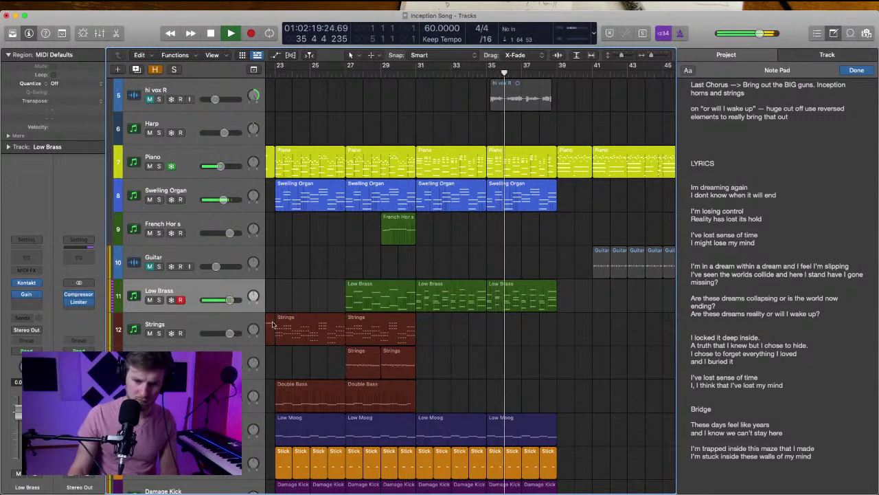
pyautogui.hscroll(-1, 219, 324)
pyautogui.press('space')
# Record a new part on the upper Strings track from bar 31 to the start of bar 39
pyautogui.click(218, 324)
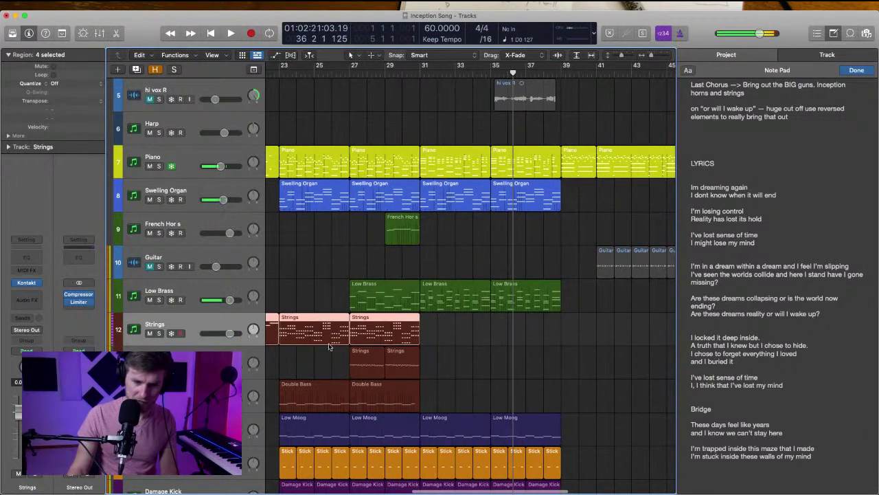
pyautogui.click(450, 329)
pyautogui.click(210, 329)
pyautogui.hscroll(-6, 312, 309)
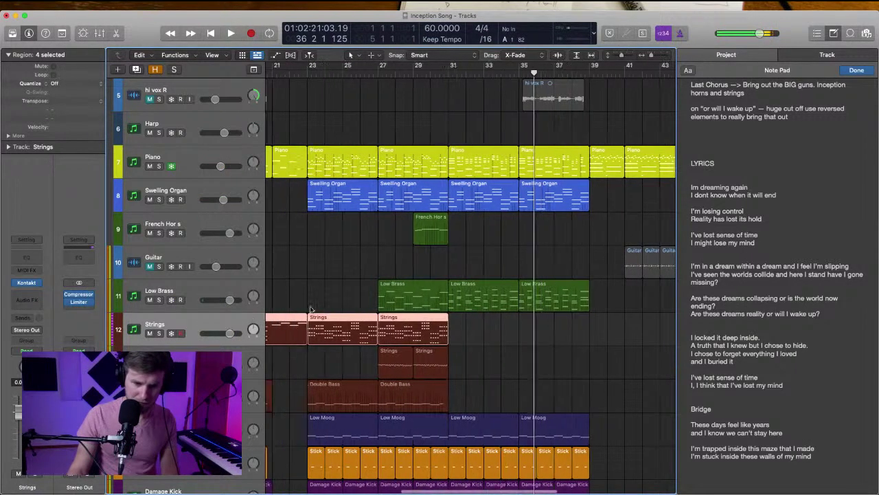
pyautogui.click(402, 355)
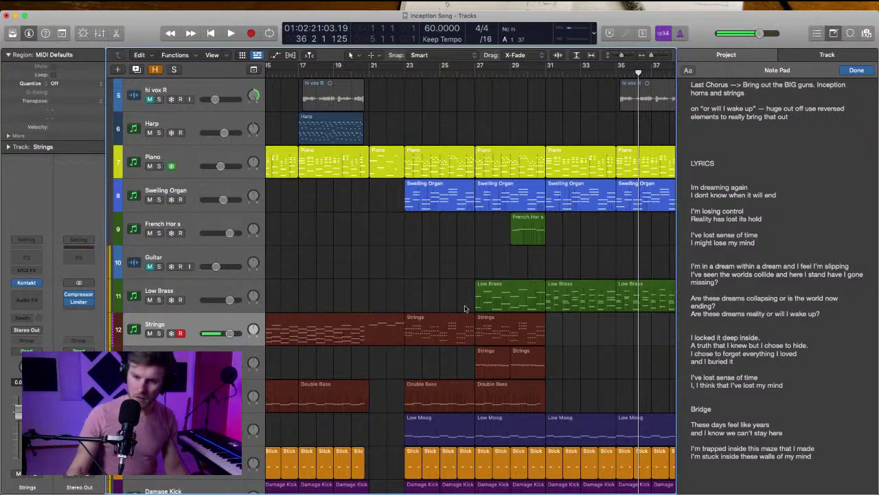
pyautogui.press('space')
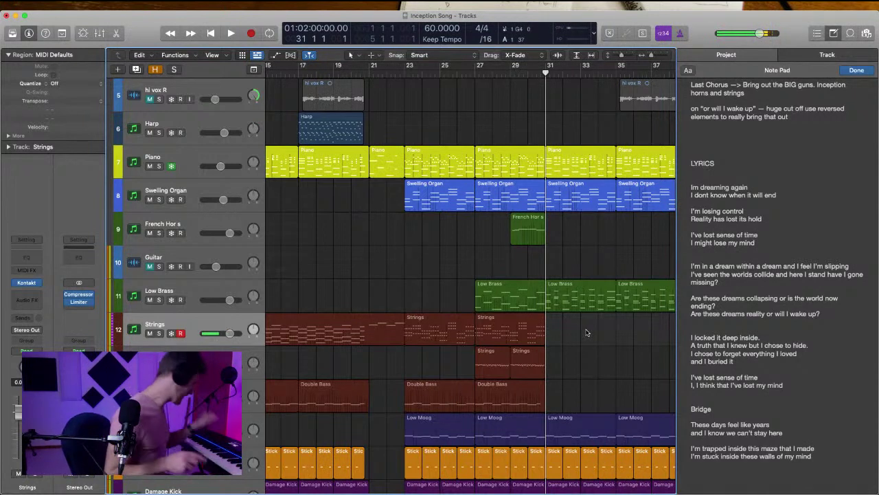
pyautogui.press('space')
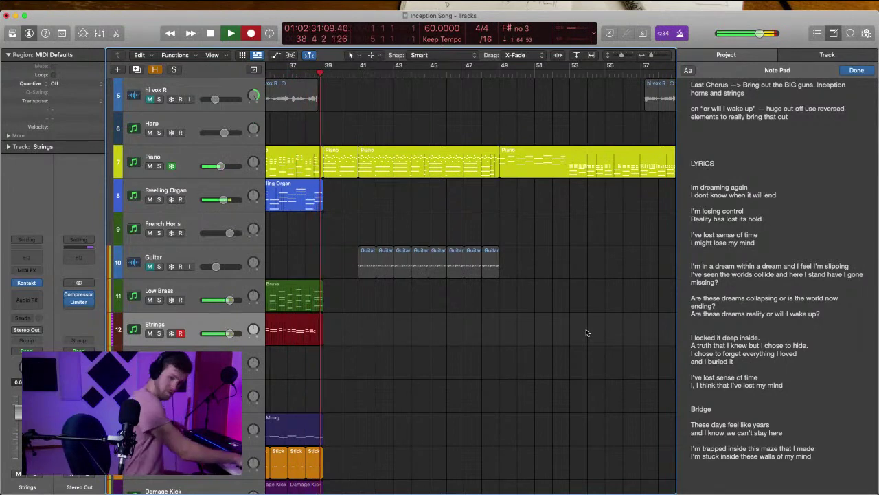
pyautogui.press('space')
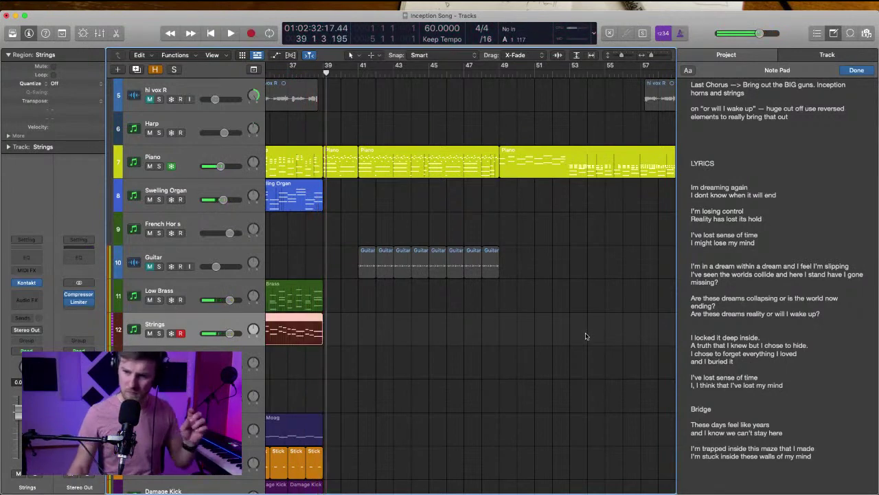
# Open the Strings region spanning bars 27 to 39 in the Piano Roll and place the playhead at bar 31
pyautogui.hscroll(-5, 590, 342)
pyautogui.click(589, 342)
pyautogui.hscroll(-3, 577, 341)
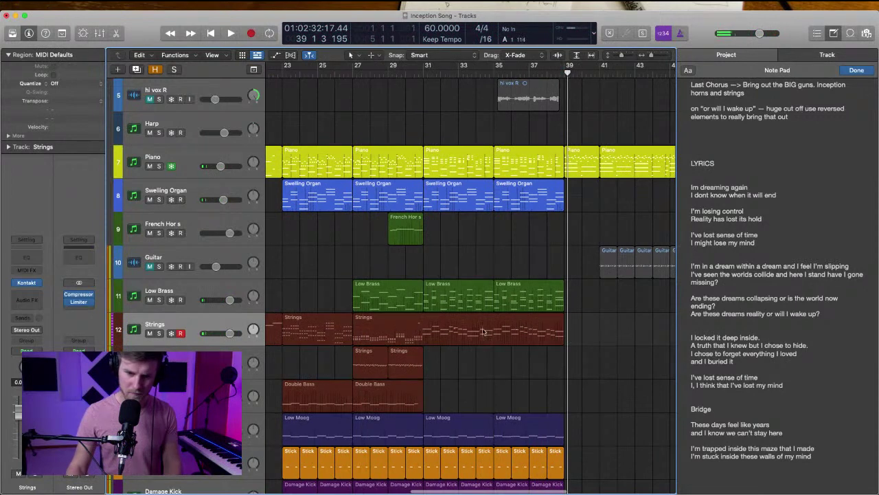
pyautogui.click(424, 331)
pyautogui.doubleClick(425, 331)
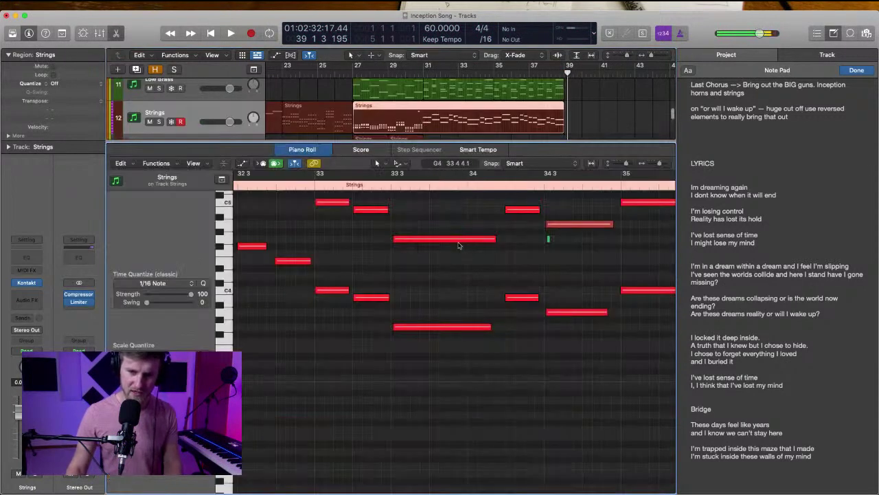
pyautogui.click(424, 73)
pyautogui.hscroll(-5, 388, 249)
pyautogui.scroll(10, 388, 249)
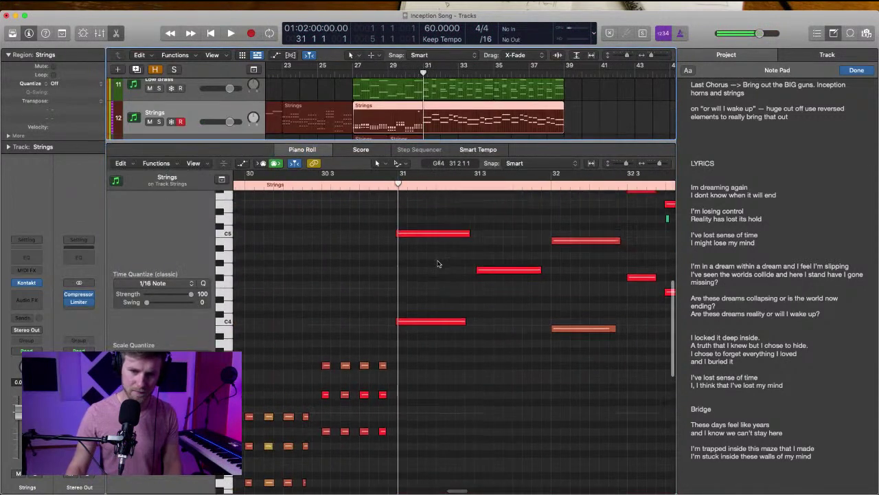
# Quantize the short high note and the two long C notes at the start of bar 31 to 1/16 Note
pyautogui.moveTo(356, 239); pyautogui.dragTo(392, 239)
pyautogui.press('super+Right')
pyautogui.press('super+Right')
pyautogui.press('super+Right')
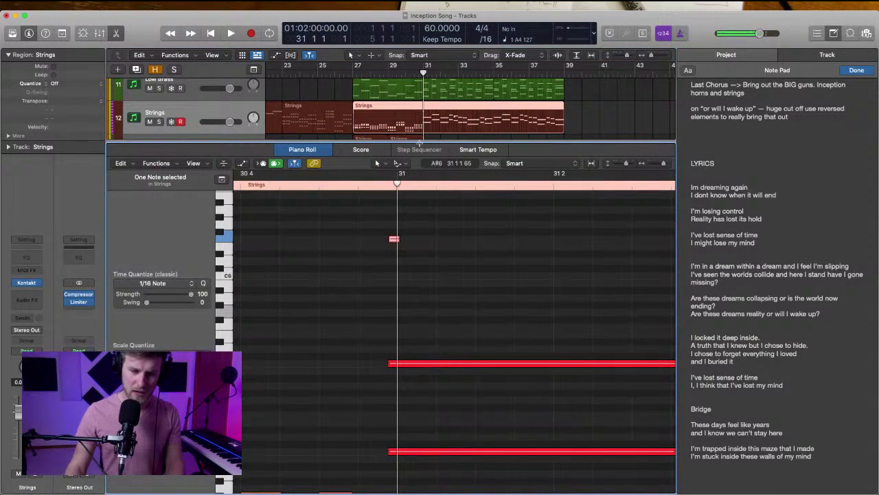
pyautogui.press('q')
pyautogui.click(412, 249)
pyautogui.moveTo(402, 355); pyautogui.dragTo(416, 459)
pyautogui.press('q')
pyautogui.press('q')
pyautogui.click(223, 122)
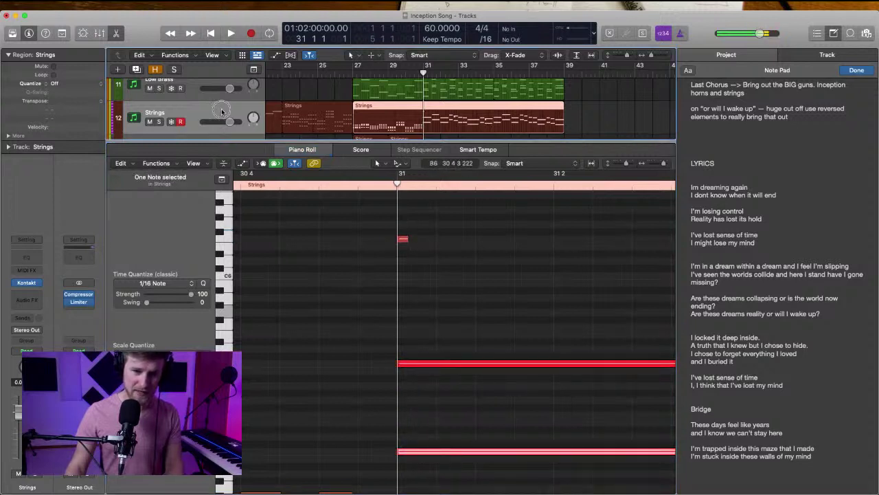
# Duplicate the Strings track and move the part from bar 31, split off its region, onto the new track
pyautogui.press('super+d')
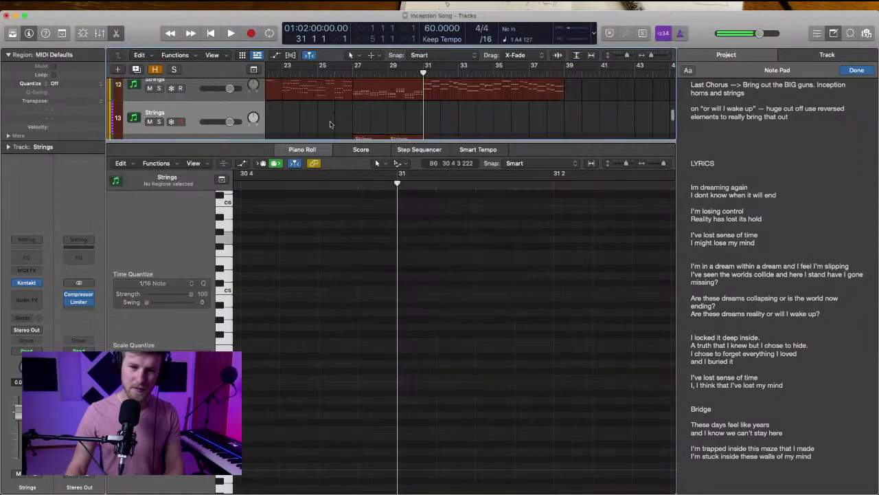
pyautogui.click(438, 95)
pyautogui.keyDown('super'); pyautogui.doubleClick(423, 94); pyautogui.keyUp('super')
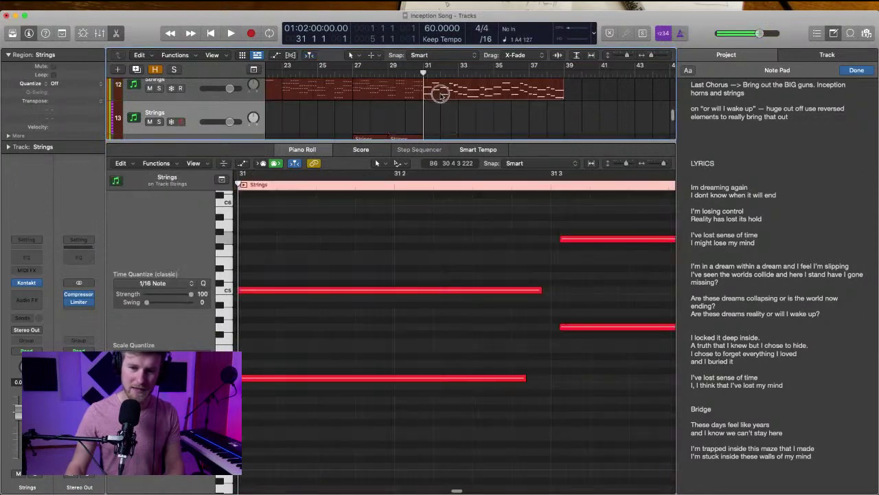
pyautogui.moveTo(437, 94); pyautogui.dragTo(438, 118)
# Move the two Strings regions starting at bars 9 and 13 down to the new Strings track
pyautogui.hscroll(-4, 393, 112)
pyautogui.scroll(3, 393, 112)
pyautogui.scroll(-4, 425, 133)
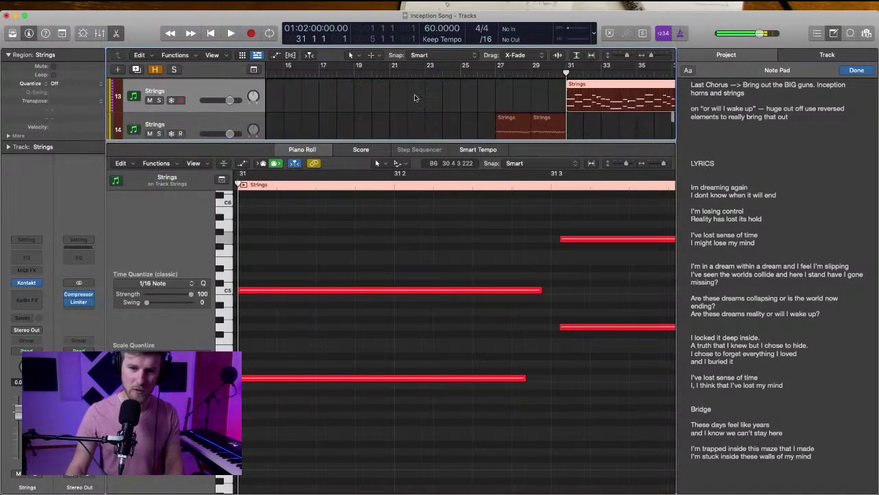
pyautogui.scroll(2, 416, 98)
pyautogui.hscroll(-2, 393, 112)
pyautogui.hscroll(-4, 392, 113)
pyautogui.click(423, 120)
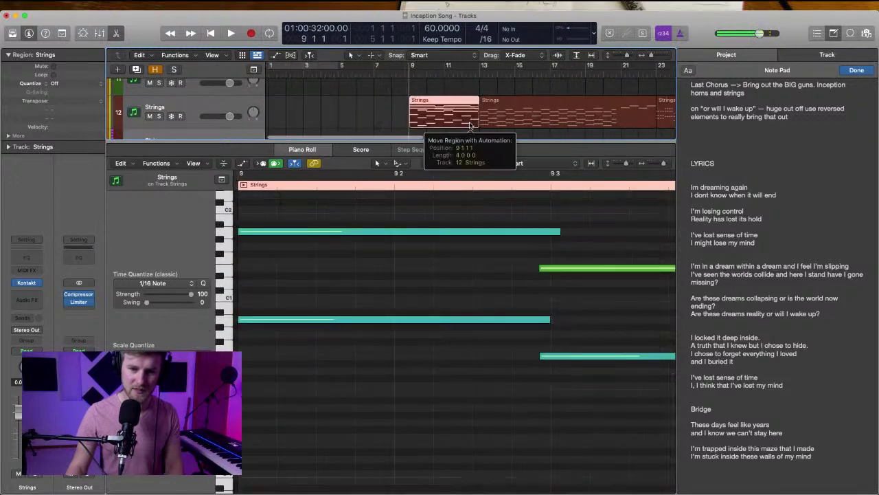
pyautogui.moveTo(430, 87); pyautogui.dragTo(457, 134)
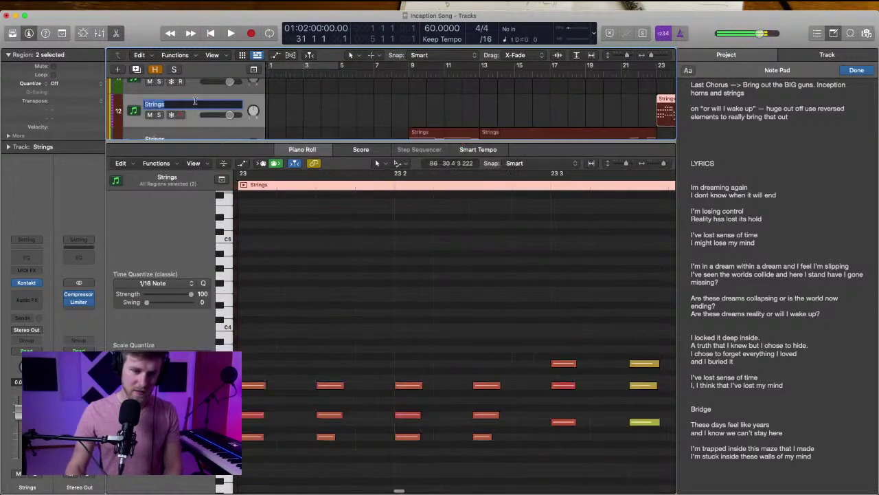
# Rename the upper Strings track Stacc Strings and the new track below it Sus Strings
pyautogui.doubleClick(165, 104)
pyautogui.click(146, 104)
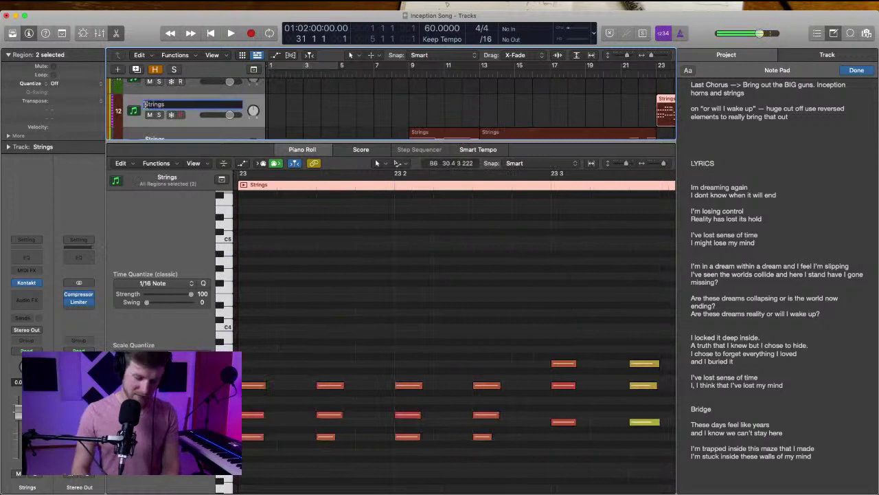
pyautogui.write('Stacc')
pyautogui.press('Return')
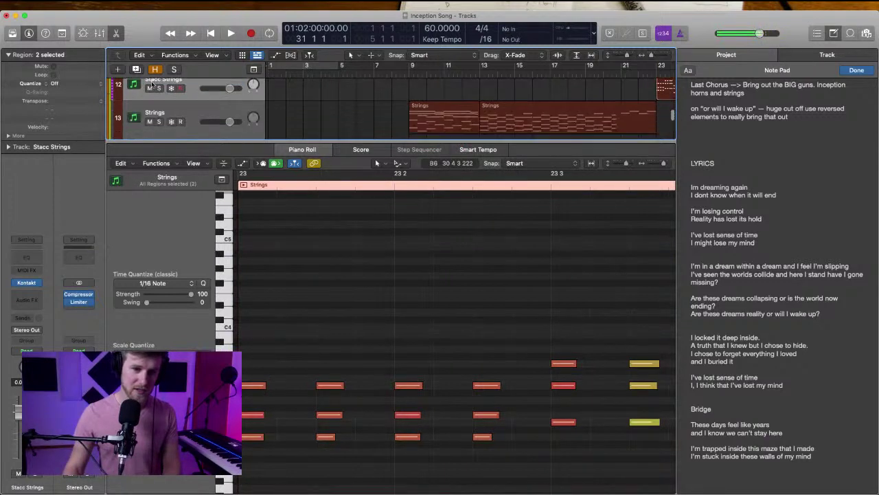
pyautogui.scroll(-1, 178, 110)
pyautogui.doubleClick(156, 99)
pyautogui.write('Sus Strin')
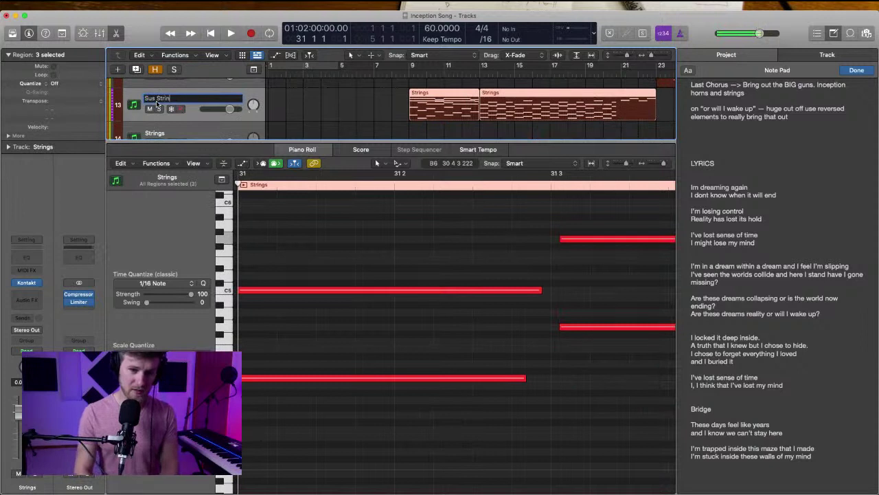
pyautogui.press('Return')
# Hide the Piano Roll and play the Sus Strings part from bar 9
pyautogui.hscroll(3, 426, 110)
pyautogui.scroll(1, 426, 109)
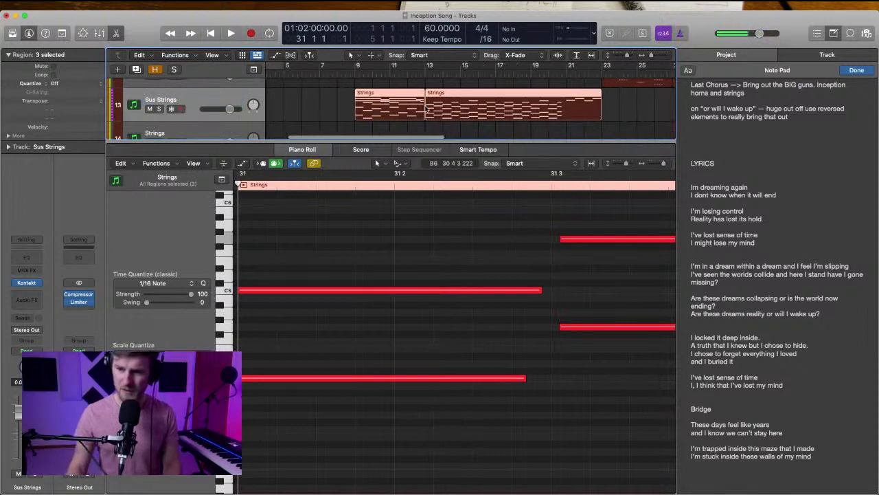
pyautogui.scroll(-1, 426, 108)
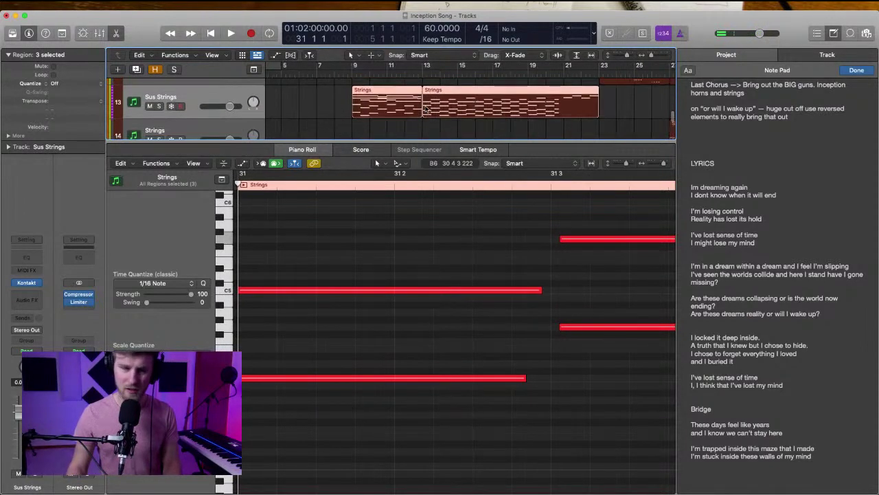
pyautogui.click(116, 34)
pyautogui.click(357, 86)
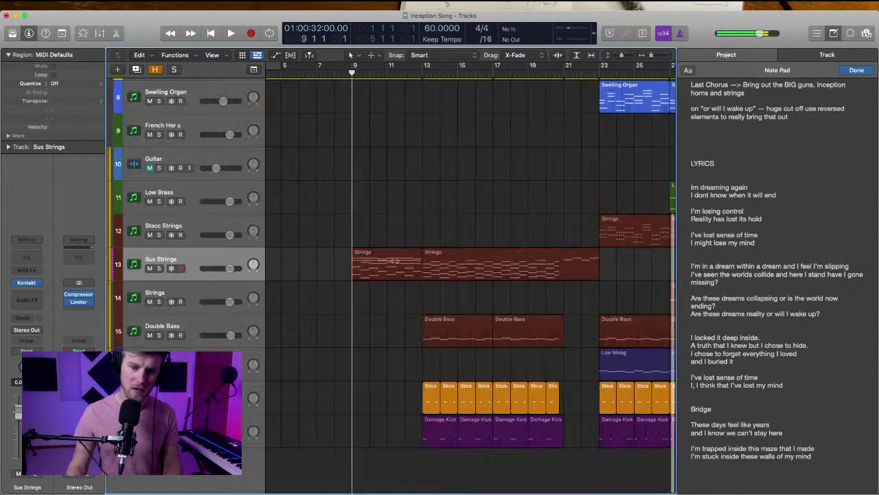
pyautogui.click(378, 252)
pyautogui.press('space')
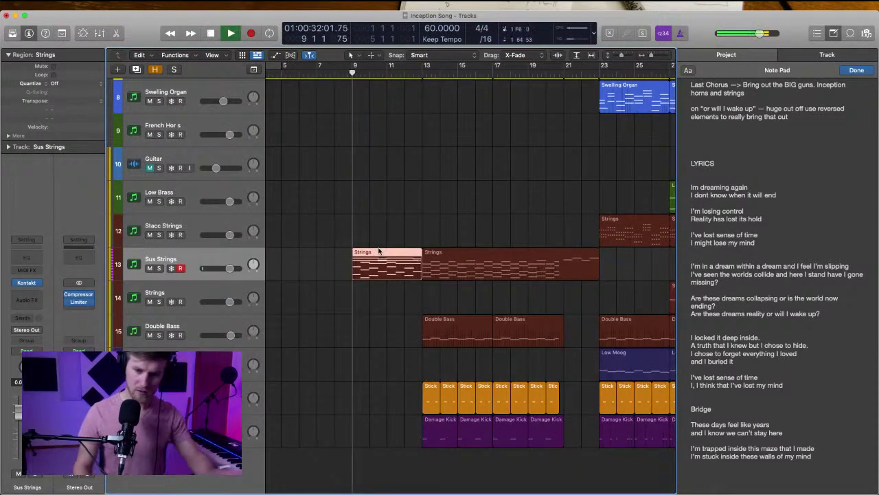
pyautogui.hscroll(10, 395, 224)
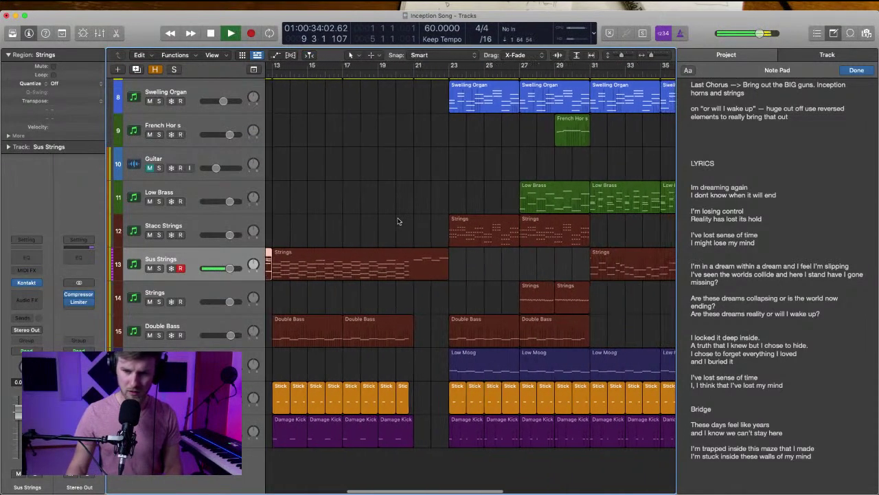
pyautogui.press('super+Left')
pyautogui.click(541, 240)
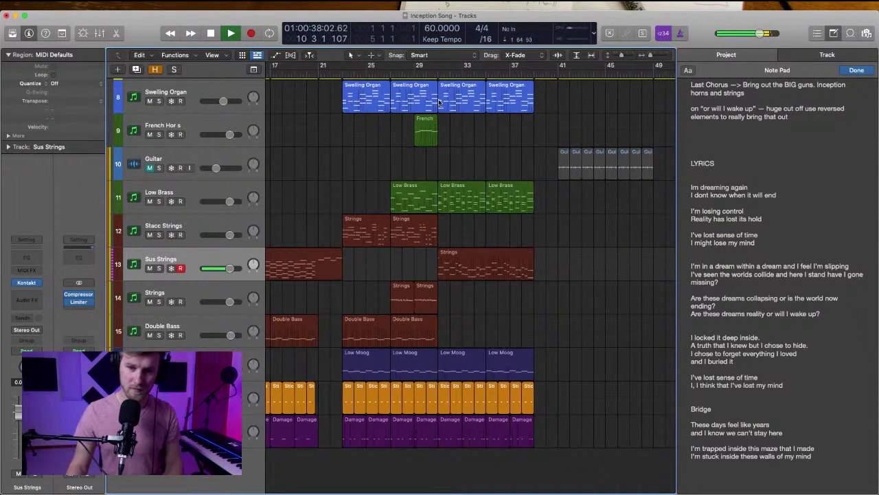
# Audition the arrangement from bar 31 and delete the Sus Strings region spanning bars 31 to 39
pyautogui.click(438, 72)
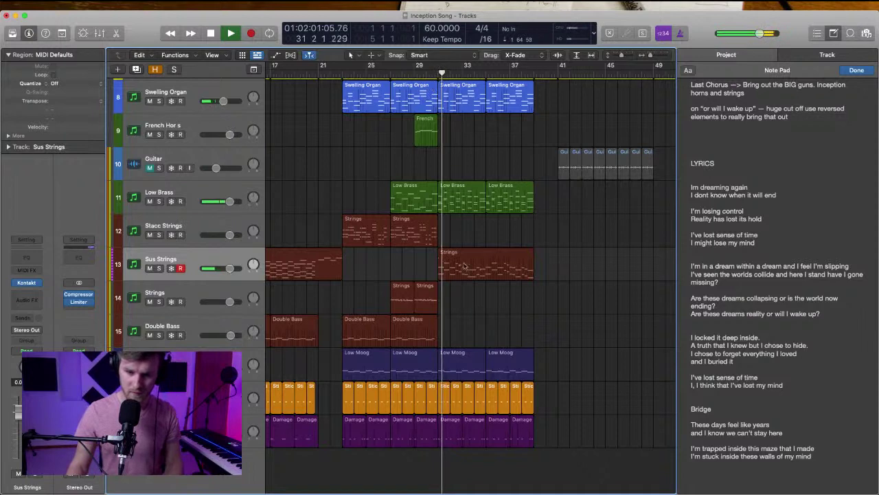
pyautogui.click(464, 266)
pyautogui.click(473, 304)
pyautogui.press('space')
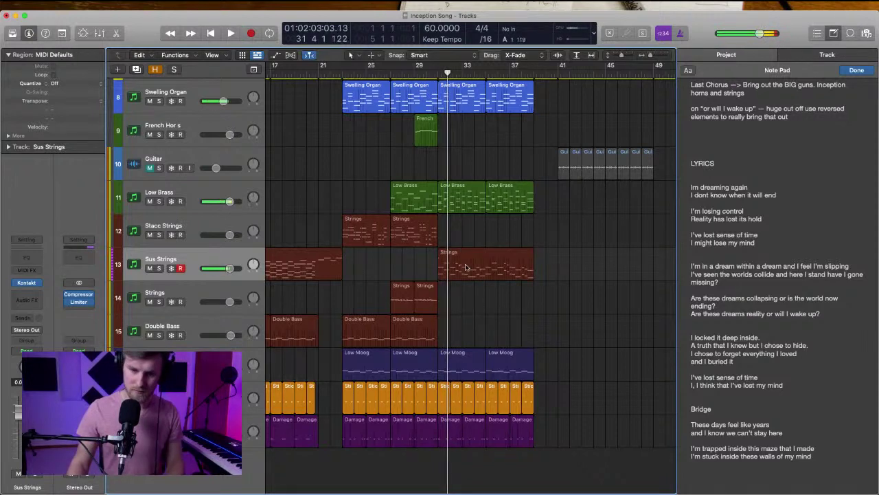
pyautogui.click(465, 267)
pyautogui.press('Delete')
# Record a new part on the Sus Strings track from bar 31 to the start of bar 39
pyautogui.click(437, 73)
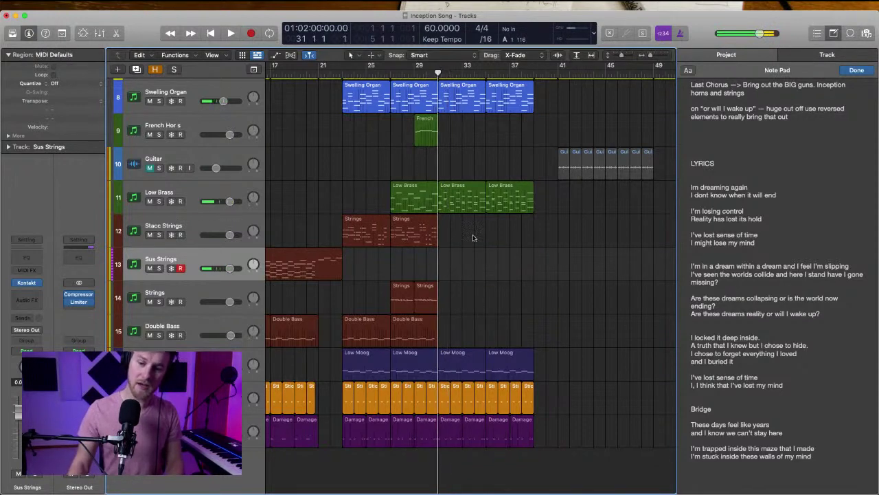
pyautogui.scroll(5, 480, 261)
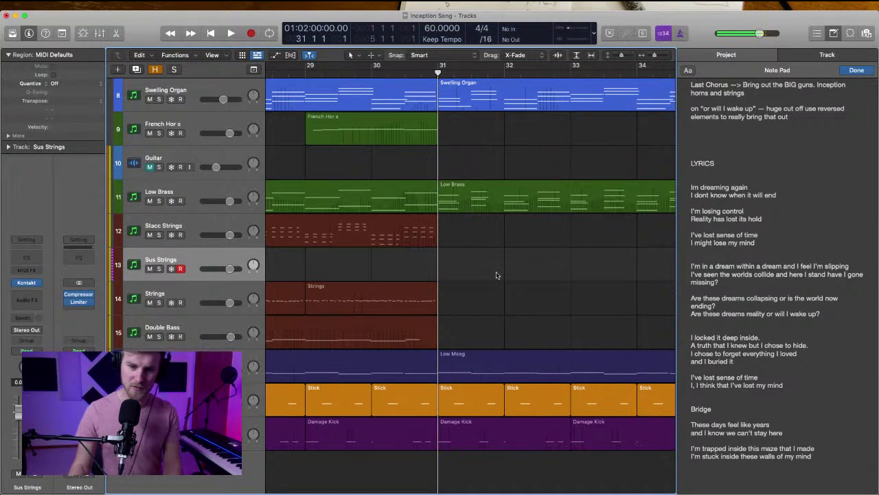
pyautogui.press('space')
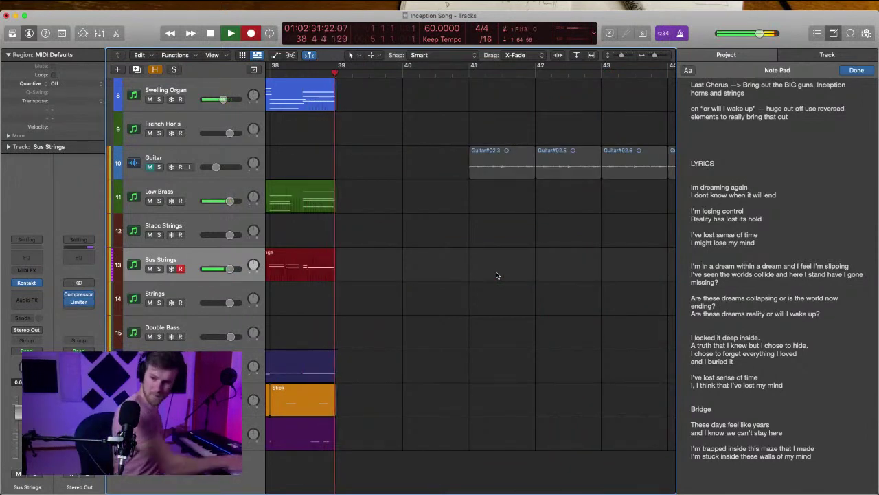
pyautogui.press('space')
# Open the newly recorded Sus Strings region in the Piano Roll, select the two C notes at bar 31 and play from there
pyautogui.hscroll(-5, 497, 275)
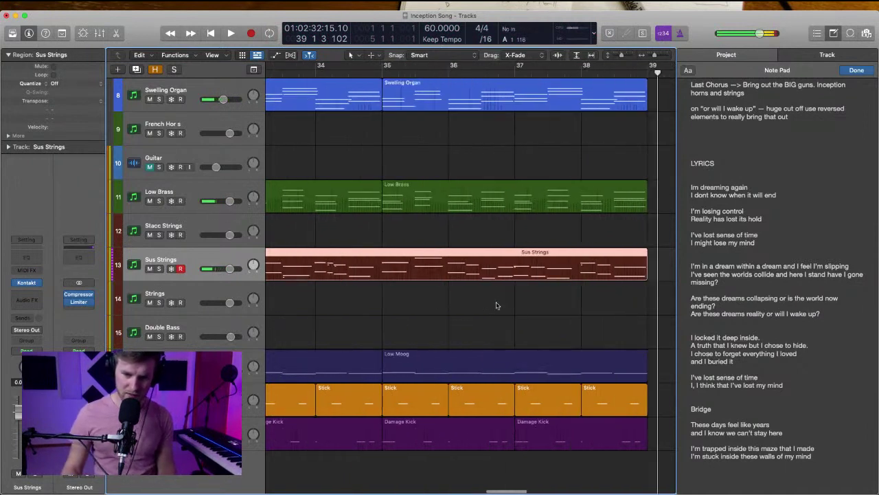
pyautogui.doubleClick(467, 268)
pyautogui.hscroll(-2, 393, 212)
pyautogui.hscroll(-5, 343, 105)
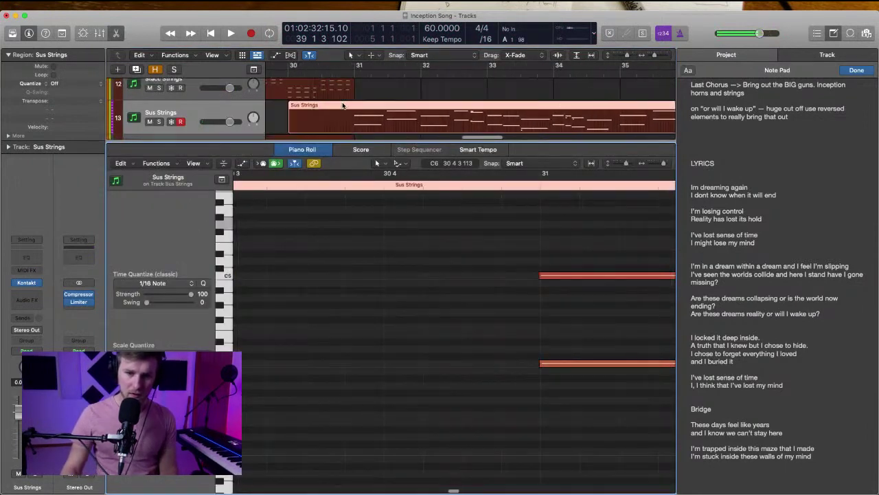
pyautogui.click(352, 75)
pyautogui.hscroll(2, 432, 263)
pyautogui.moveTo(433, 263); pyautogui.dragTo(461, 396)
pyautogui.press('space')
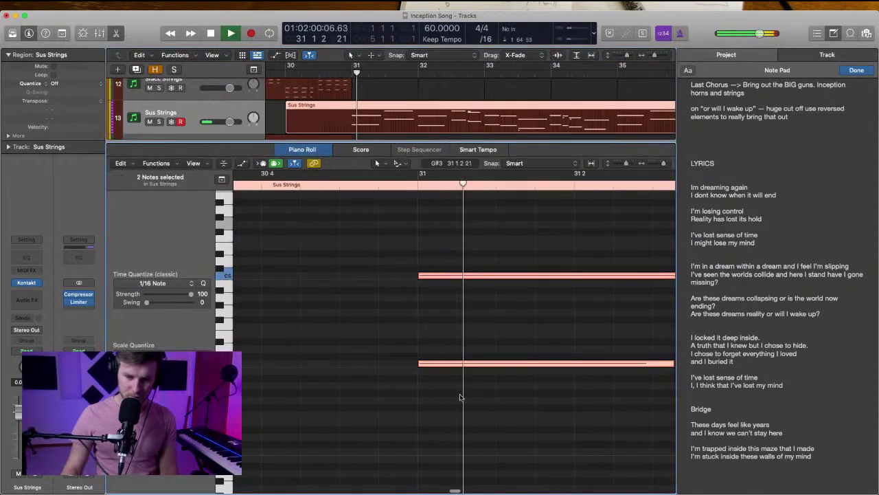
# Play through bar 31 and start the B note pair at bar 32 slightly earlier
pyautogui.hscroll(5, 460, 396)
pyautogui.scroll(-2, 371, 325)
pyautogui.hscroll(-2, 377, 327)
pyautogui.hscroll(6, 388, 326)
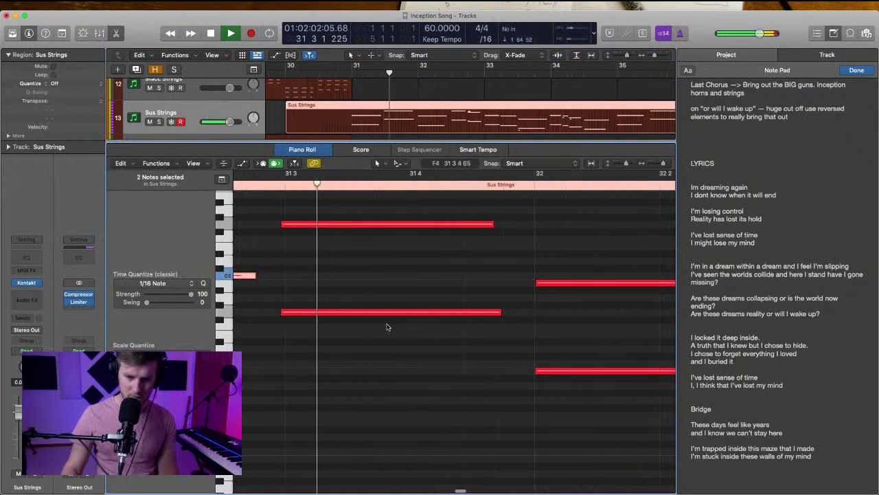
pyautogui.moveTo(433, 370); pyautogui.dragTo(427, 370)
pyautogui.hscroll(2, 442, 401)
pyautogui.hscroll(3, 442, 399)
# Check the following notes in bar 32 and delete the stray note there
pyautogui.moveTo(473, 219); pyautogui.dragTo(502, 326)
pyautogui.hscroll(3, 481, 323)
pyautogui.click(507, 239)
pyautogui.press('BackSpace')
pyautogui.press('space')
pyautogui.press('BackSpace')
# Audition the C note pair at bar 33 and delete the short stray F3 note at 33 3
pyautogui.hscroll(3, 508, 344)
pyautogui.moveTo(532, 439); pyautogui.dragTo(502, 275)
pyautogui.hscroll(1, 511, 275)
pyautogui.press('space')
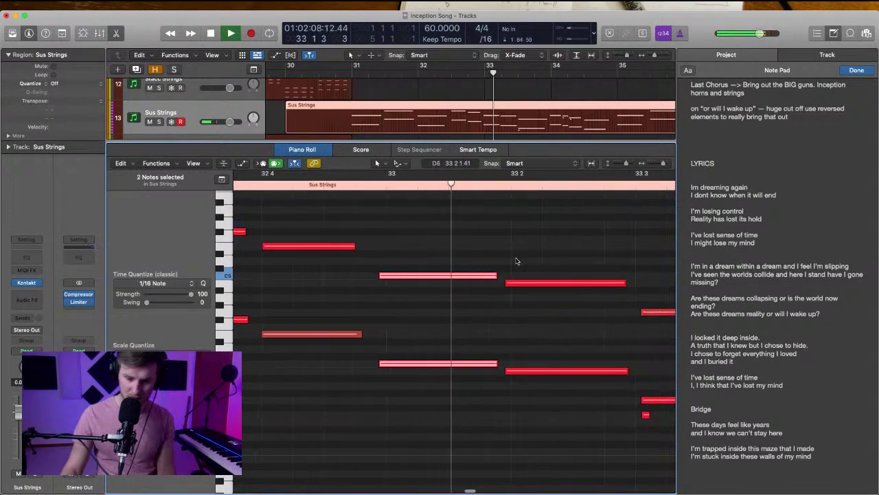
pyautogui.click(553, 415)
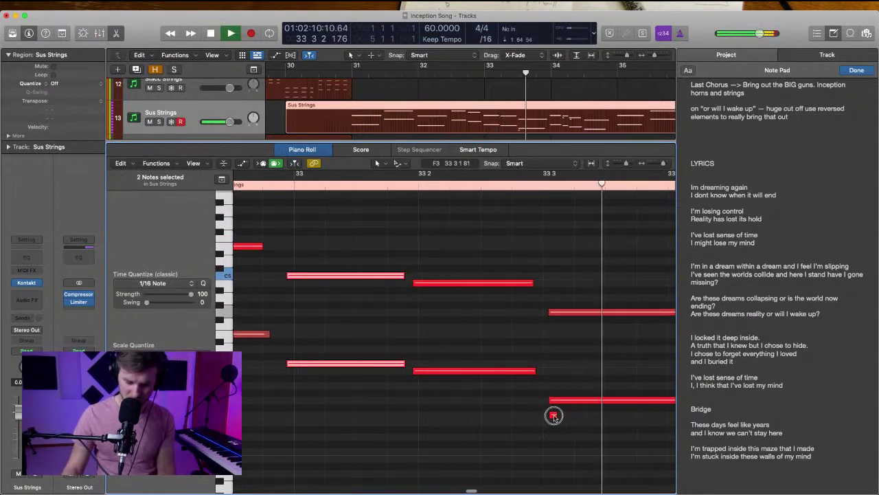
pyautogui.press('BackSpace')
# Start the G note pair at 33 3 slightly earlier and play on from there
pyautogui.moveTo(571, 448); pyautogui.dragTo(558, 269)
pyautogui.press('space')
pyautogui.moveTo(553, 309)
pyautogui.mouseDown()
pyautogui.moveTo(533, 313)
pyautogui.moveTo(541, 311)
pyautogui.mouseUp()
pyautogui.press('space')
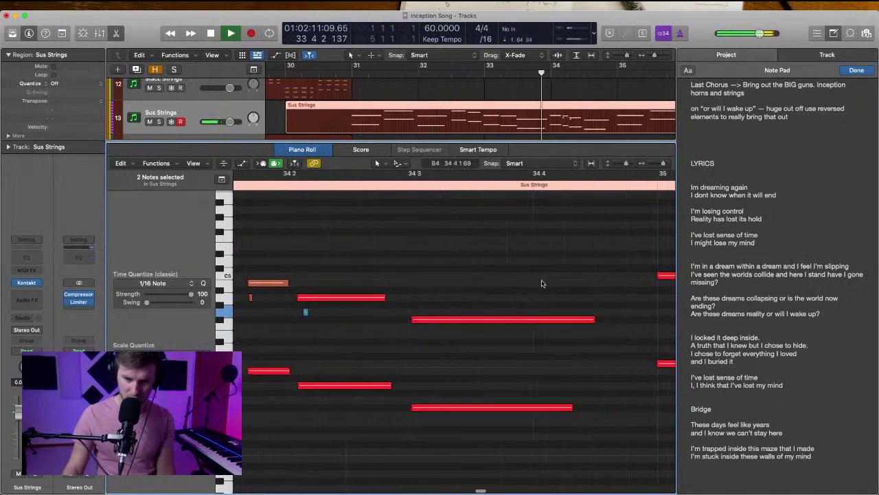
# Lengthen the short B note pair before 34 2 so that it starts just ahead of bar 34
pyautogui.press('space')
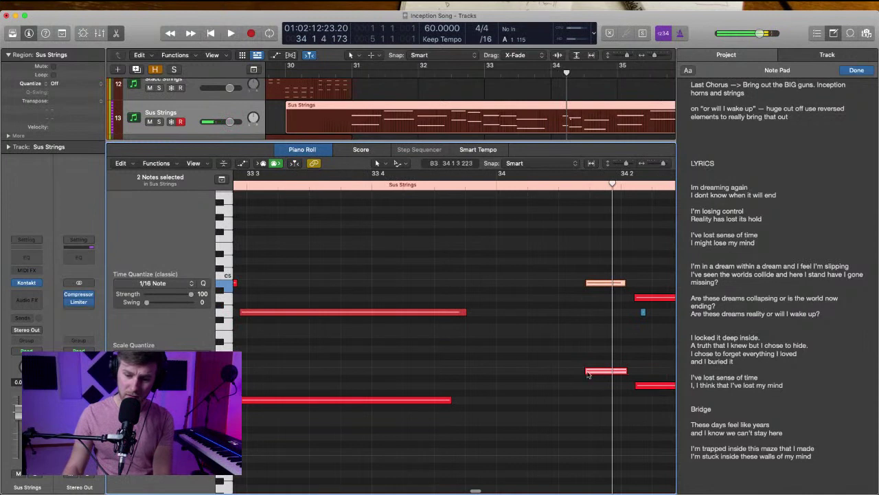
pyautogui.moveTo(586, 373); pyautogui.dragTo(489, 373)
pyautogui.press('space')
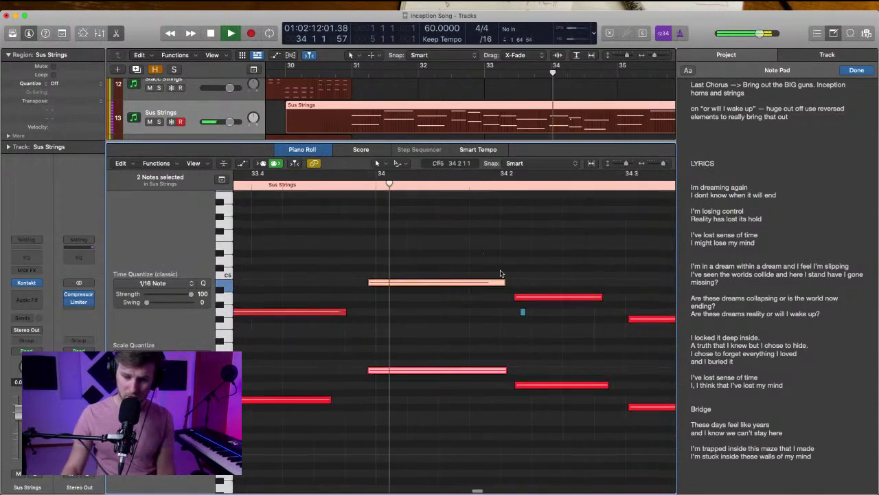
pyautogui.press('space')
# Move the start of the A note pair at 34 2 back to 34 1 4 194 and audition it
pyautogui.moveTo(517, 262); pyautogui.dragTo(507, 388)
pyautogui.press('q')
pyautogui.moveTo(441, 388); pyautogui.dragTo(434, 386)
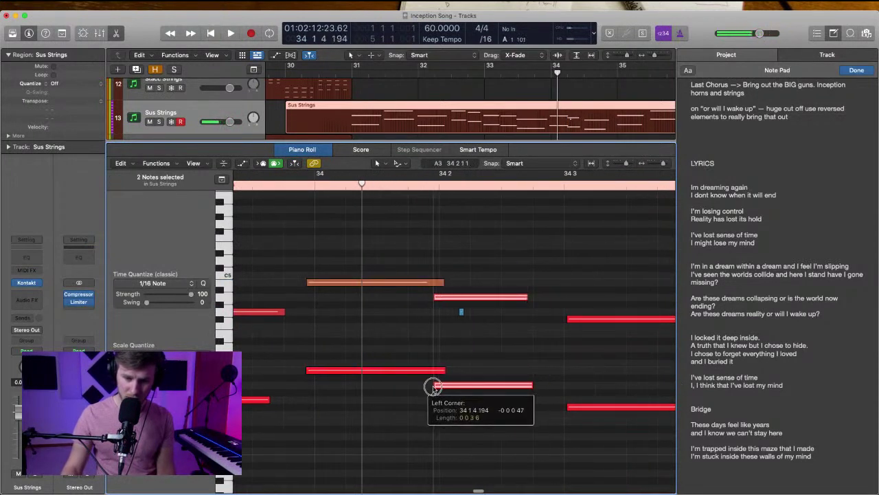
pyautogui.click(461, 311)
pyautogui.press('space')
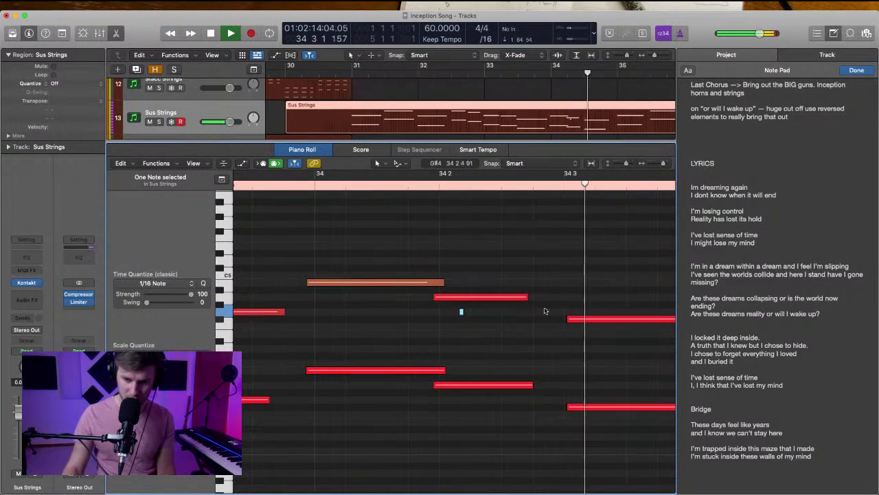
# Start the F-sharp note pair at 34 3 slightly earlier and remove the short stray G4 note after 34 2
pyautogui.press('space')
pyautogui.moveTo(571, 288); pyautogui.dragTo(562, 409)
pyautogui.click(458, 316)
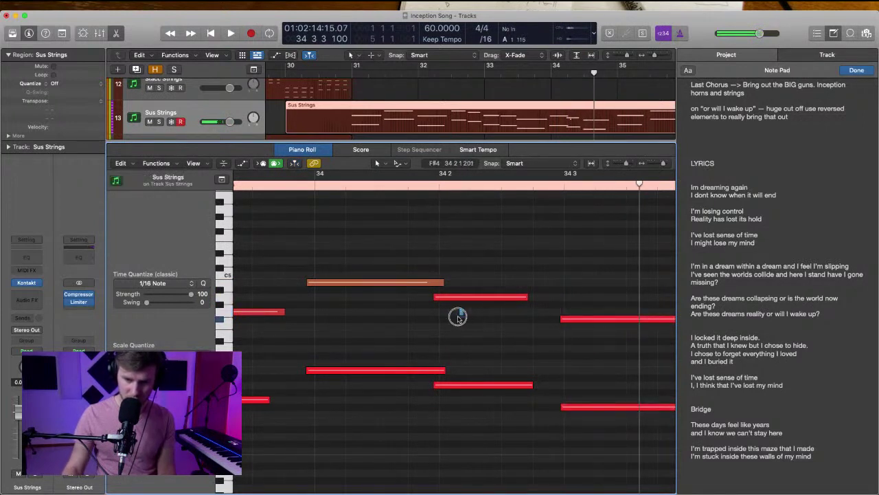
# Start the C note pair at bar 35 slightly earlier and play on from there
pyautogui.hscroll(6, 463, 315)
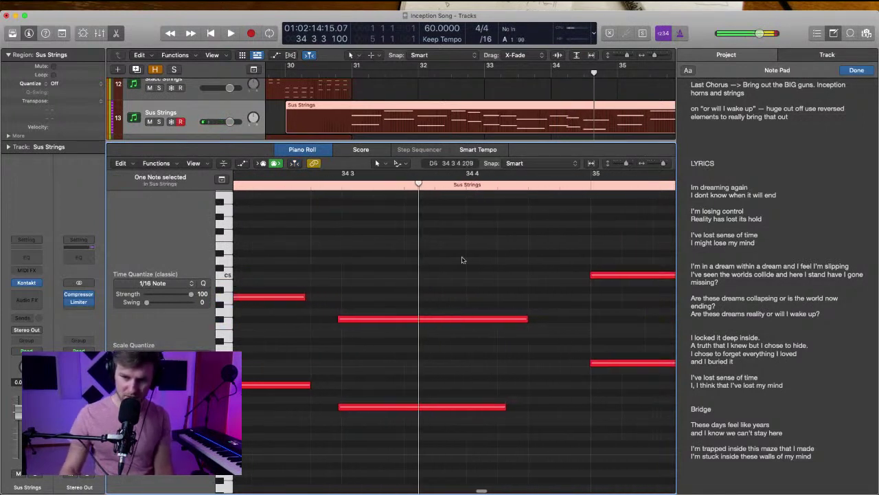
pyautogui.moveTo(570, 243); pyautogui.dragTo(616, 408)
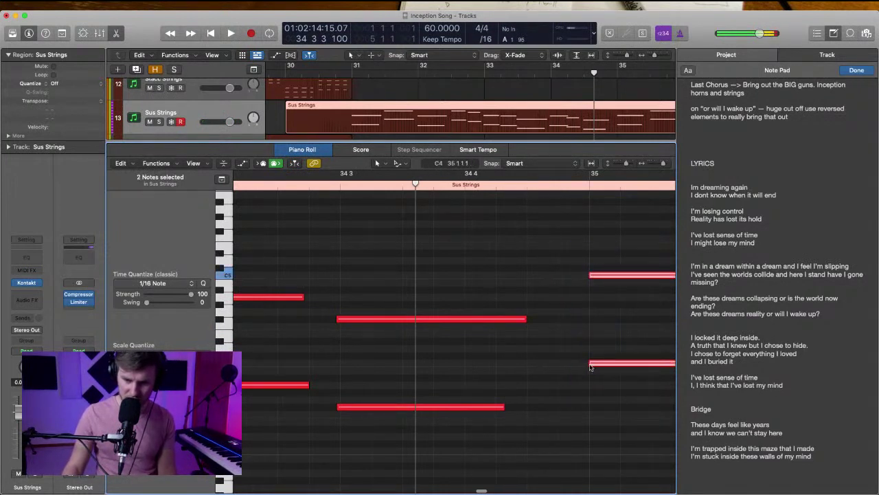
pyautogui.moveTo(590, 365); pyautogui.dragTo(580, 366)
pyautogui.press('space')
pyautogui.click(567, 387)
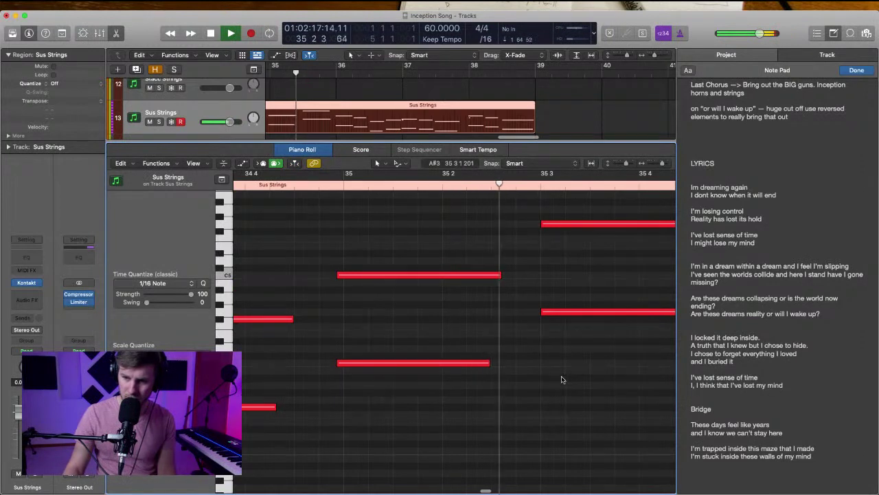
# Start the F-sharp note pair at 36 4 slightly earlier
pyautogui.hscroll(1, 526, 341)
pyautogui.moveTo(525, 353); pyautogui.dragTo(366, 373)
pyautogui.hscroll(4, 481, 257)
pyautogui.moveTo(479, 279); pyautogui.dragTo(478, 229)
pyautogui.hscroll(3, 470, 428)
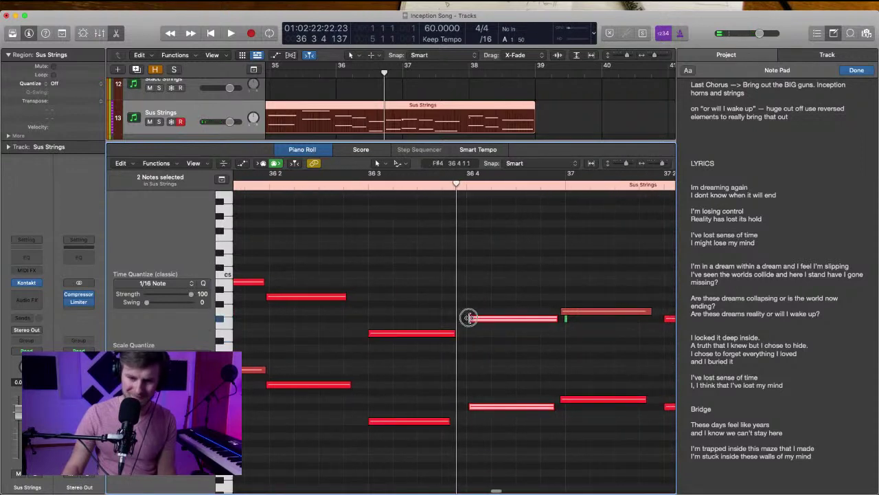
pyautogui.moveTo(468, 316); pyautogui.dragTo(462, 317)
pyautogui.hscroll(3, 476, 308)
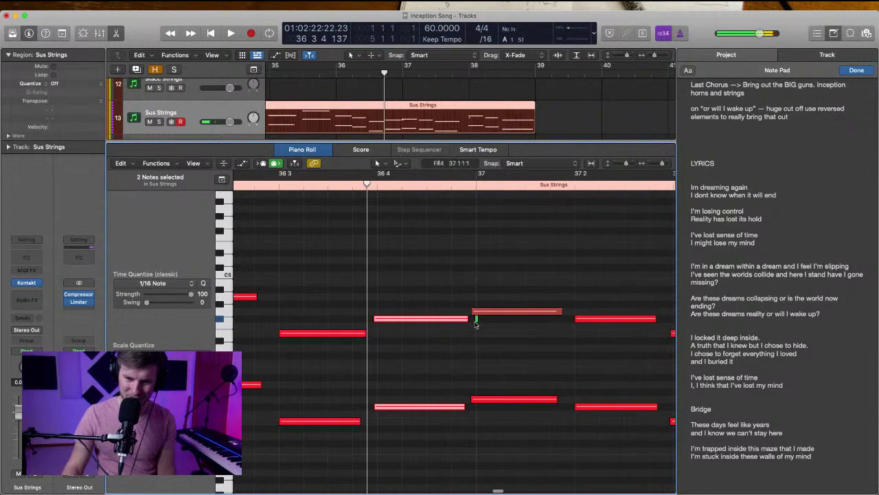
# Remove the short stray F-sharp note just after bar 37, move the start of the pair at 37 2 to 37 1 4 214, and resume playback
pyautogui.click(476, 320)
pyautogui.hscroll(3, 514, 310)
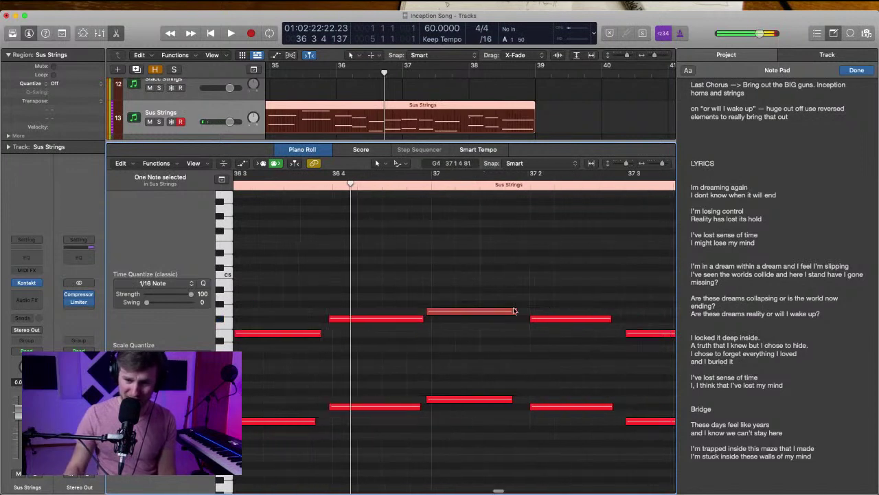
pyautogui.moveTo(480, 291); pyautogui.dragTo(467, 448)
pyautogui.moveTo(439, 409); pyautogui.dragTo(433, 408)
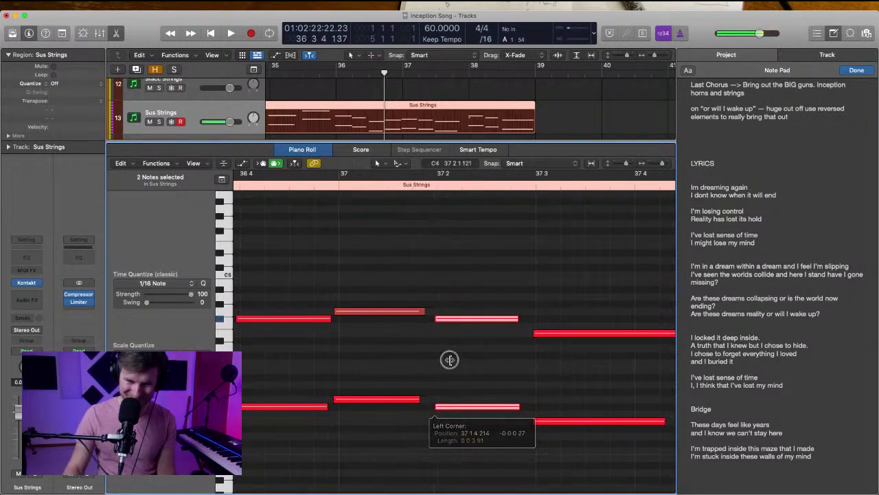
pyautogui.press('space')
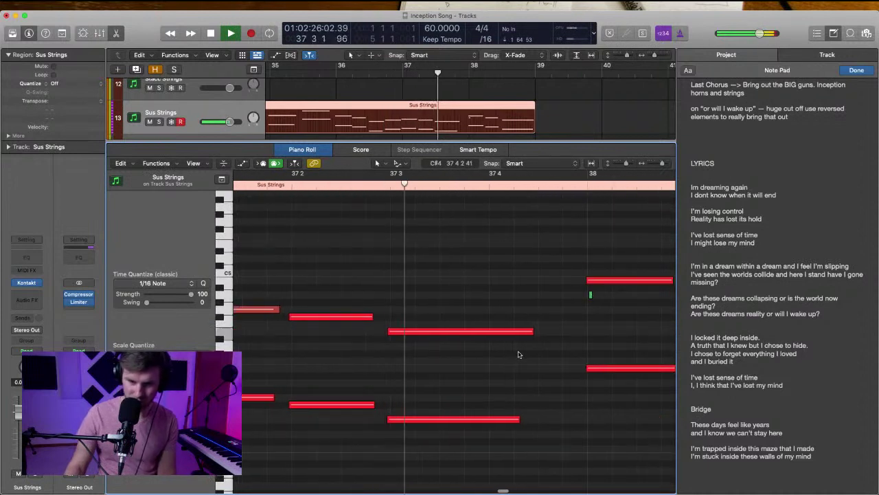
# Delete the short stray A note at the start of bar 38
pyautogui.hscroll(2, 518, 353)
pyautogui.click(509, 296)
pyautogui.press('BackSpace')
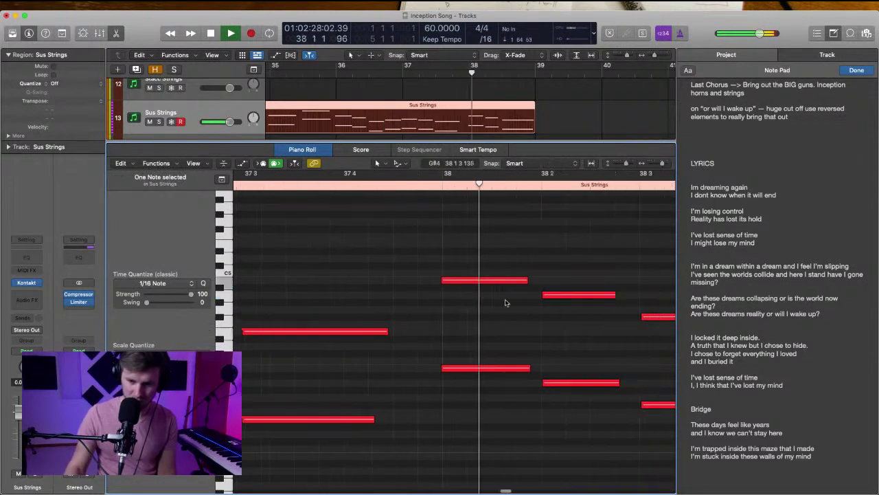
# Start the A note pair at 38 2 and the F-sharp note pair at 38 3 slightly earlier
pyautogui.keyDown('shift'); pyautogui.click(440, 381); pyautogui.keyUp('shift')
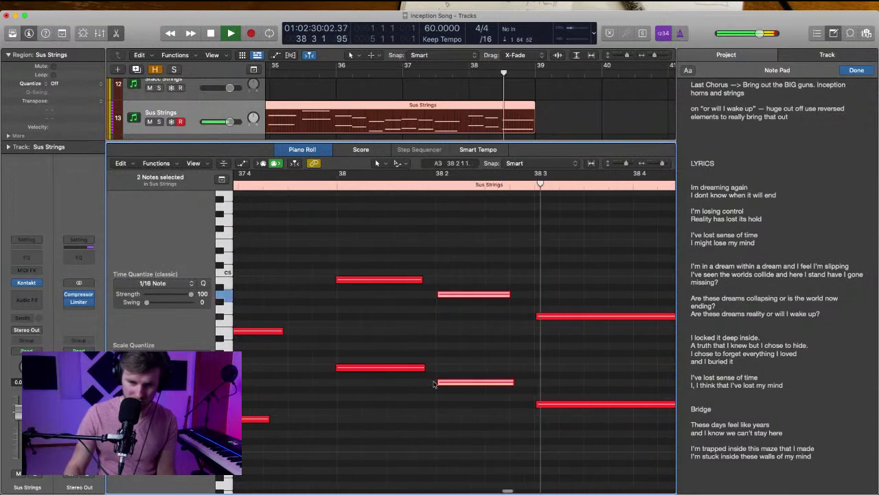
pyautogui.press('space')
pyautogui.moveTo(410, 299); pyautogui.dragTo(404, 406)
pyautogui.click(412, 373)
pyautogui.hscroll(-2, 375, 280)
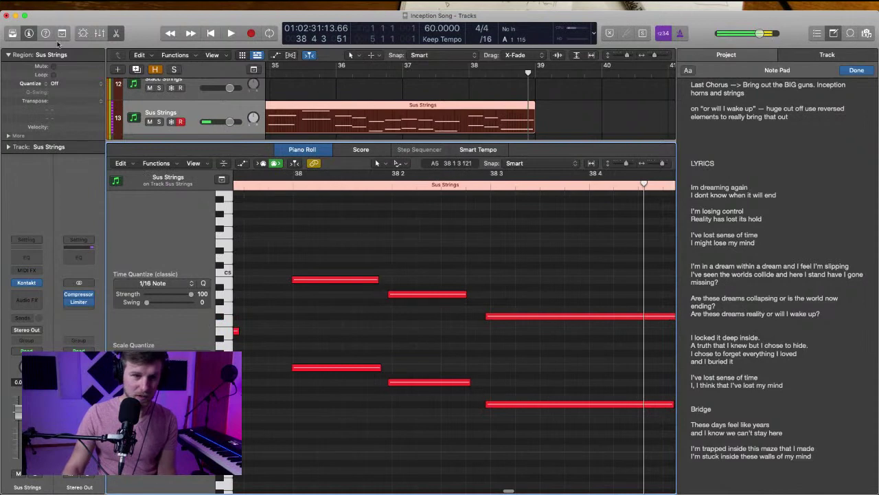
# Close the piano roll and play the full arrangement from 30 3 to audition the Sus Strings part
pyautogui.click(117, 33)
pyautogui.click(496, 303)
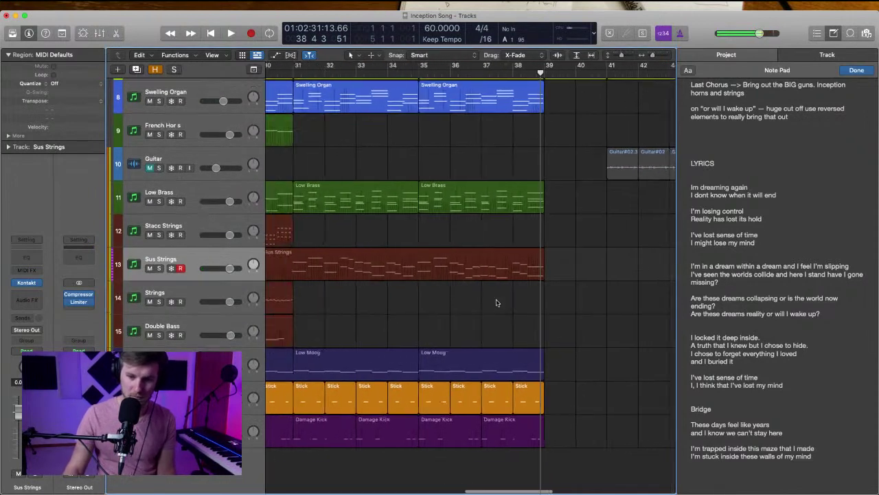
pyautogui.hscroll(-2, 497, 309)
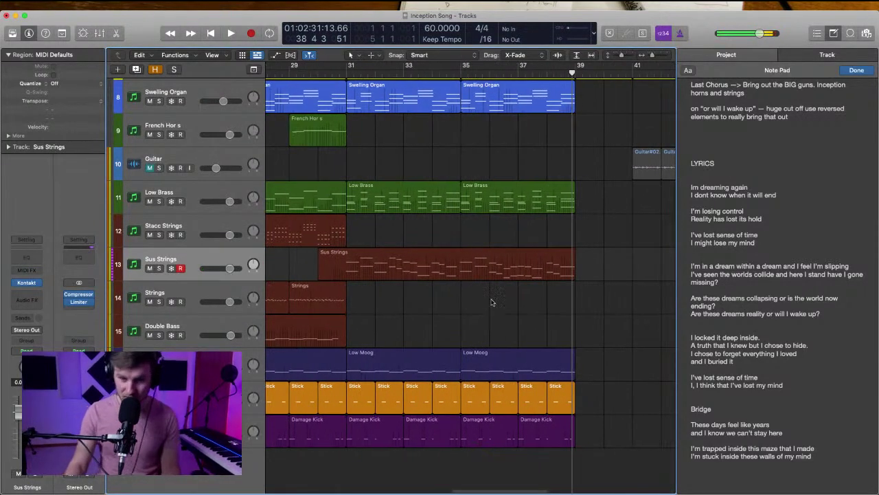
pyautogui.click(333, 74)
pyautogui.scroll(-2, 384, 151)
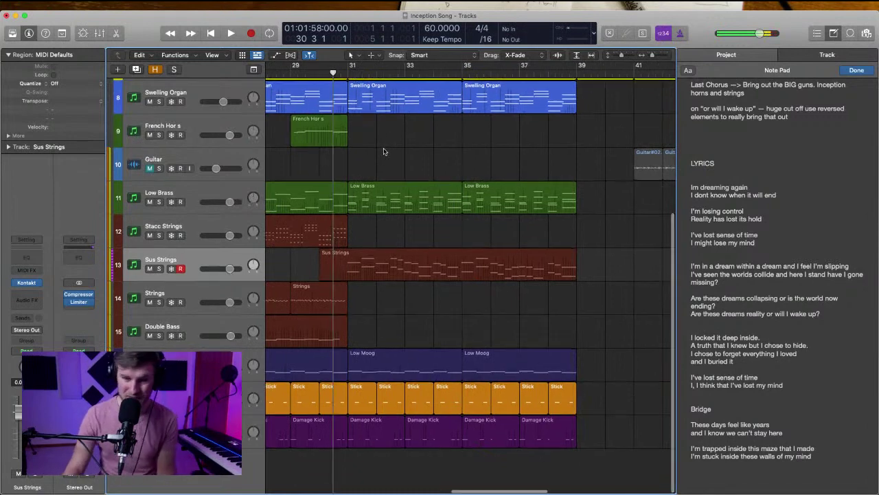
pyautogui.hscroll(3, 386, 149)
pyautogui.press('space')
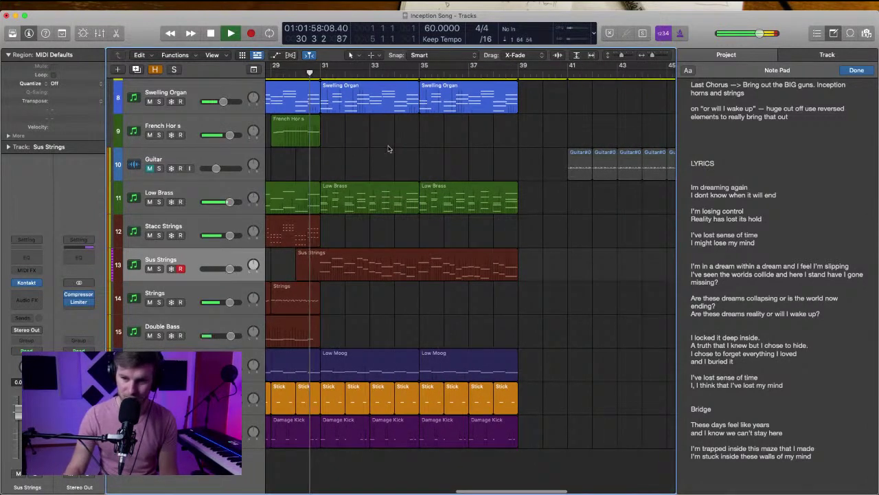
pyautogui.hscroll(-5, 388, 153)
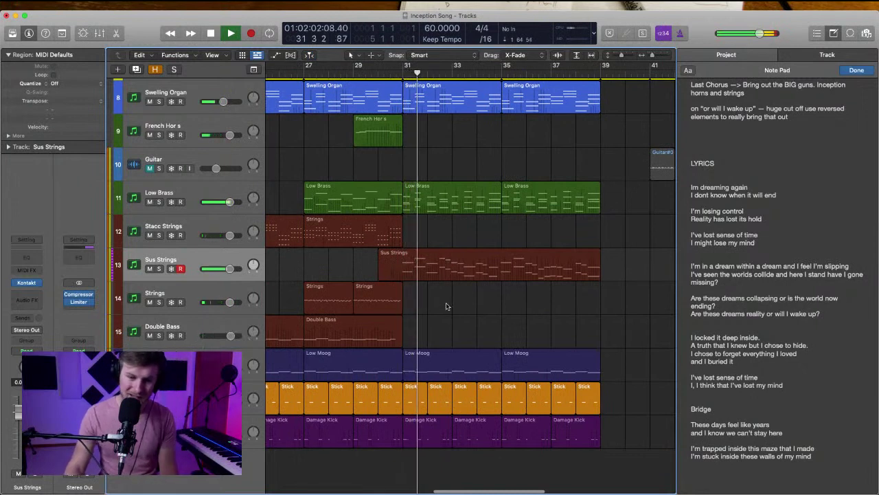
# Record a new part on the Strings track from bar 31 up to about bar 35
pyautogui.press('Down')
pyautogui.press('space')
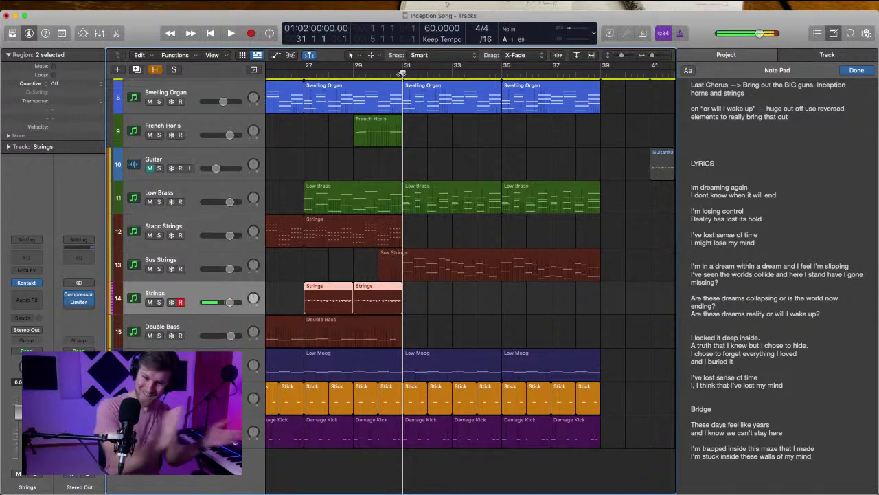
pyautogui.press('r')
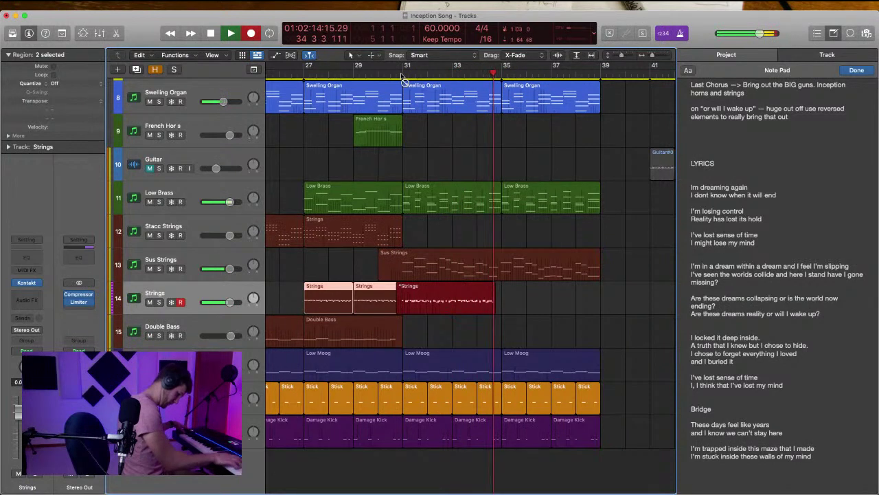
pyautogui.press('space')
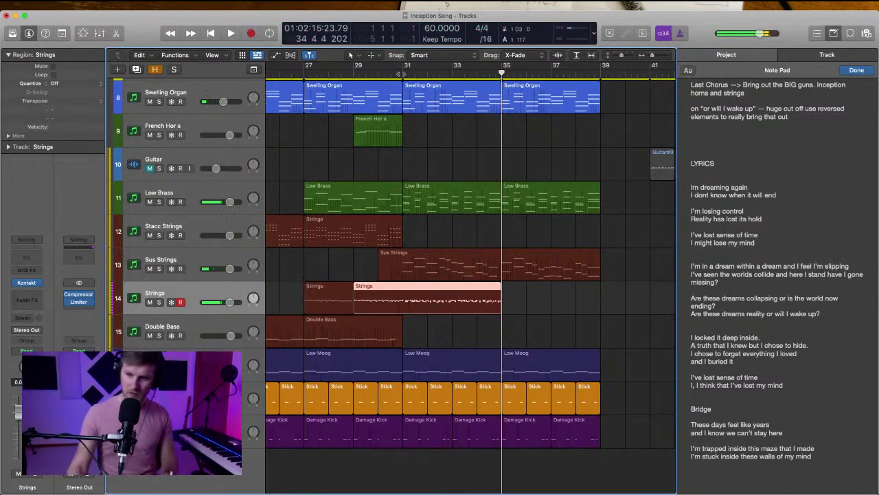
# Split the newly recorded Strings region at bar 31 and select the part that starts there
pyautogui.click(522, 292)
pyautogui.doubleClick(470, 294)
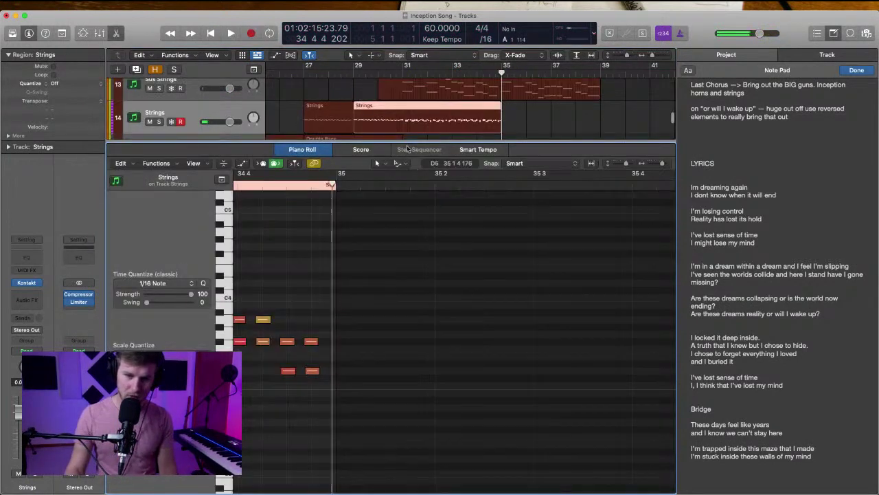
pyautogui.click(404, 72)
pyautogui.hscroll(-2, 439, 240)
pyautogui.moveTo(298, 289); pyautogui.dragTo(314, 337)
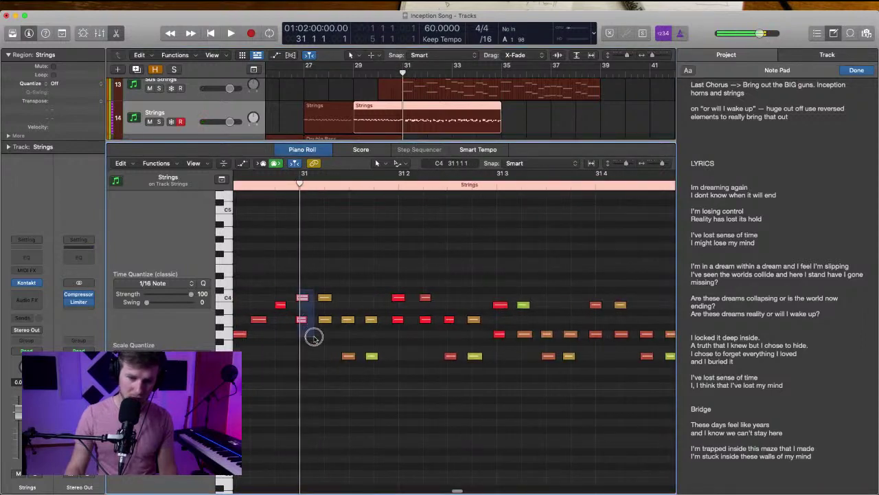
pyautogui.click(327, 212)
pyautogui.keyDown('super'); pyautogui.doubleClick(402, 113); pyautogui.keyUp('super')
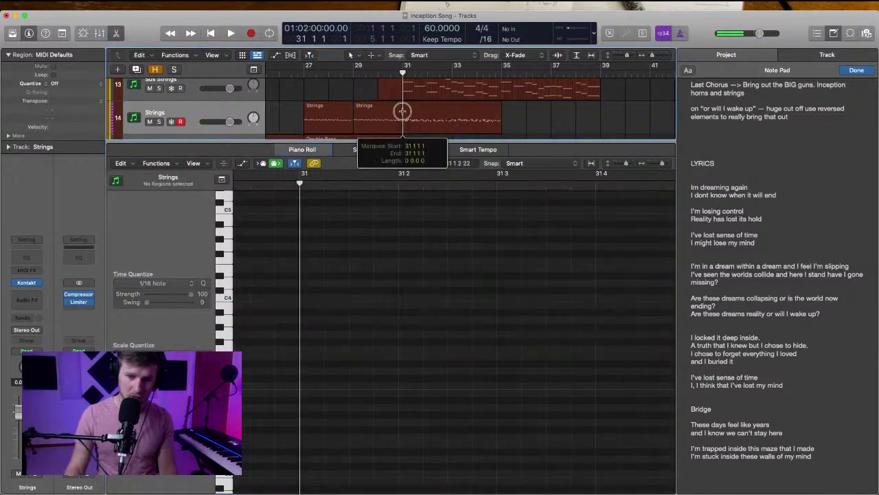
pyautogui.click(507, 131)
pyautogui.click(421, 129)
# Quantize all notes of the Strings region starting at bar 31 to 1/16 notes and audition the track soloed
pyautogui.click(463, 291)
pyautogui.press('super+a')
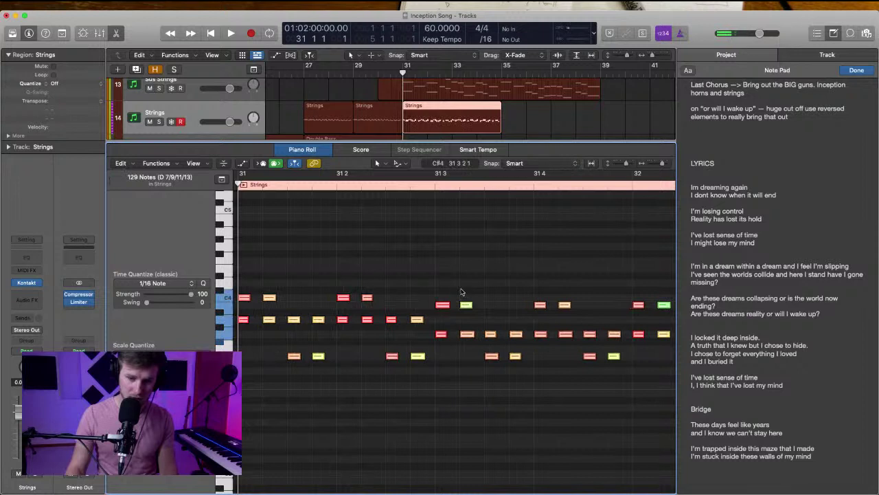
pyautogui.press('s')
pyautogui.press('space')
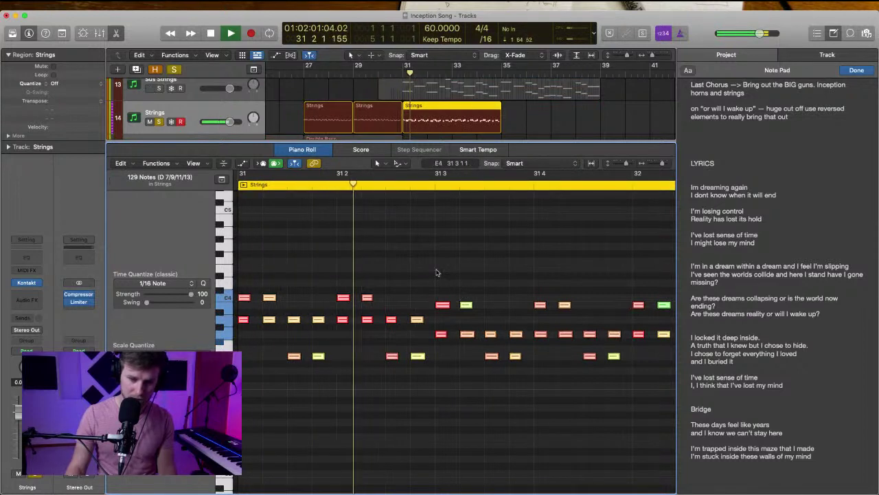
pyautogui.press('super+Right')
pyautogui.press('Right')
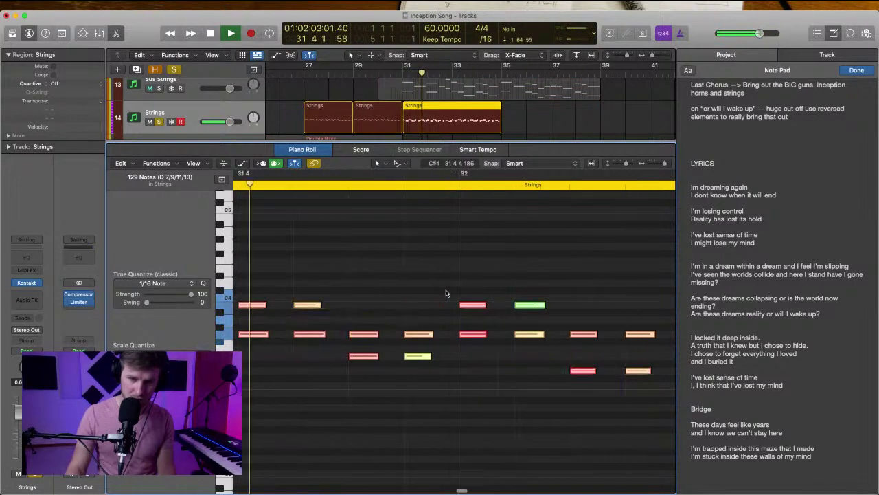
pyautogui.press('s')
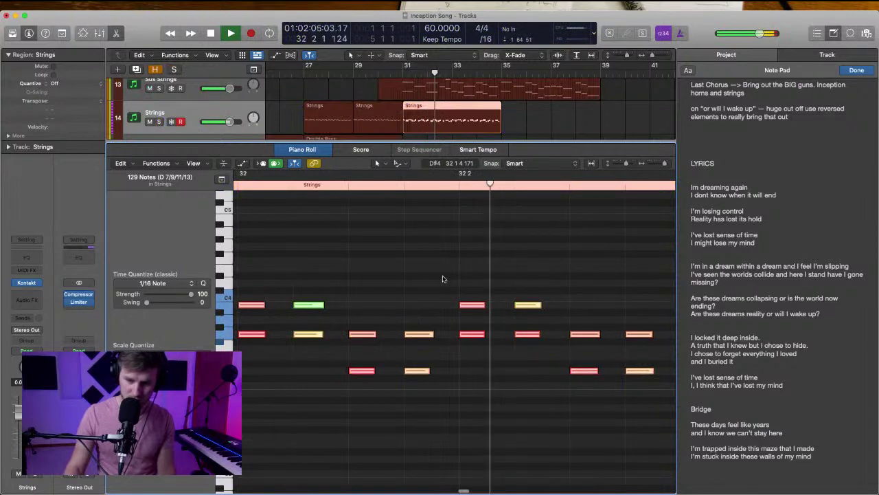
# Repeat the Strings region from bar 31 once to fill up to bar 39, and join the two regions into one
pyautogui.hscroll(-3, 443, 276)
pyautogui.hscroll(-2, 443, 277)
pyautogui.click(479, 135)
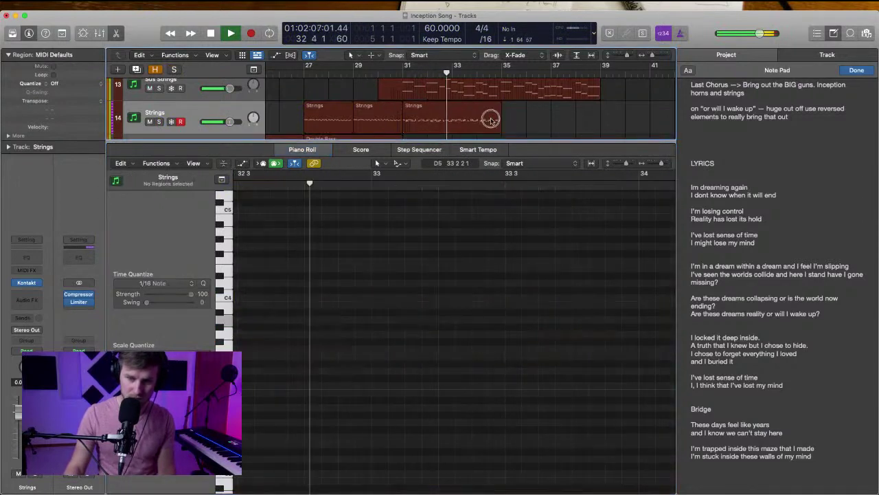
pyautogui.click(491, 118)
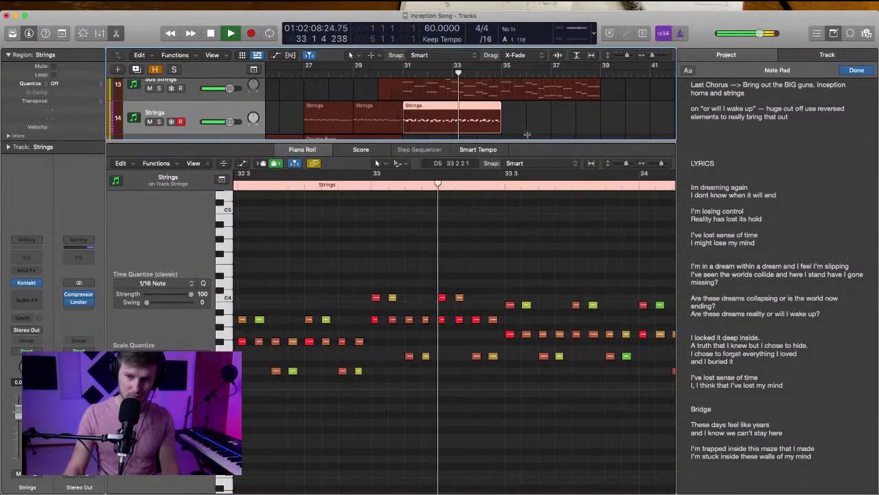
pyautogui.press('super+r')
pyautogui.click(608, 103)
pyautogui.click(572, 120)
pyautogui.keyDown('shift'); pyautogui.click(485, 129); pyautogui.keyUp('shift')
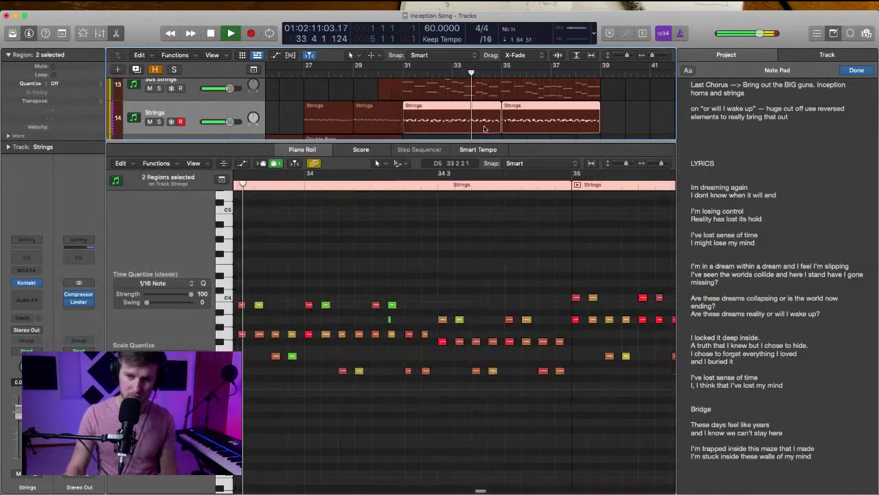
pyautogui.press('super+j')
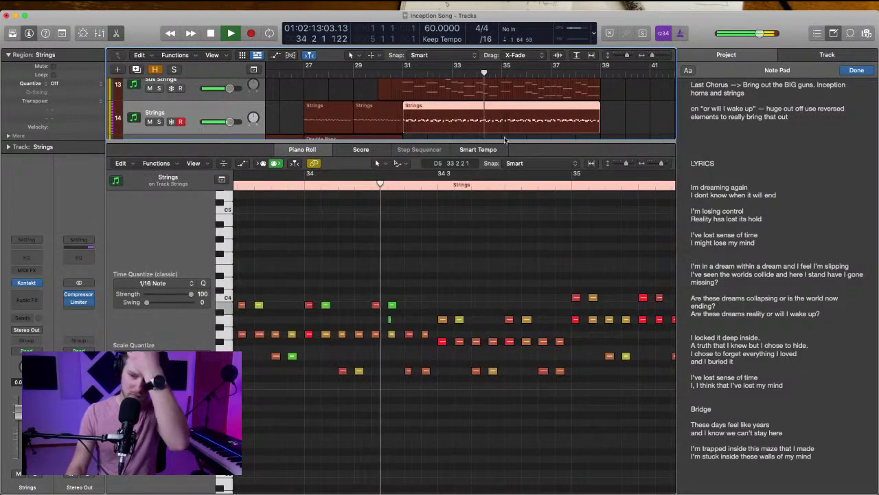
# Check the joined Strings region's notes around bar 35 and close the piano roll
pyautogui.click(632, 123)
pyautogui.click(492, 118)
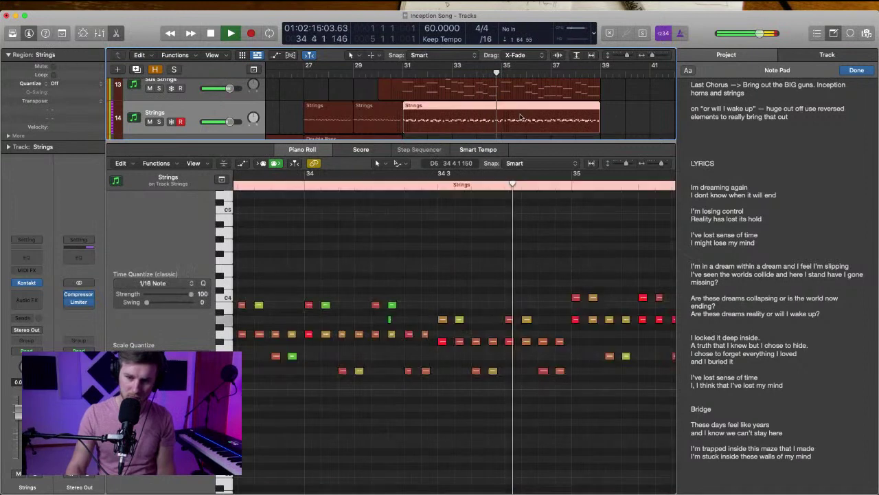
pyautogui.click(493, 237)
pyautogui.hscroll(3, 493, 237)
pyautogui.press('space')
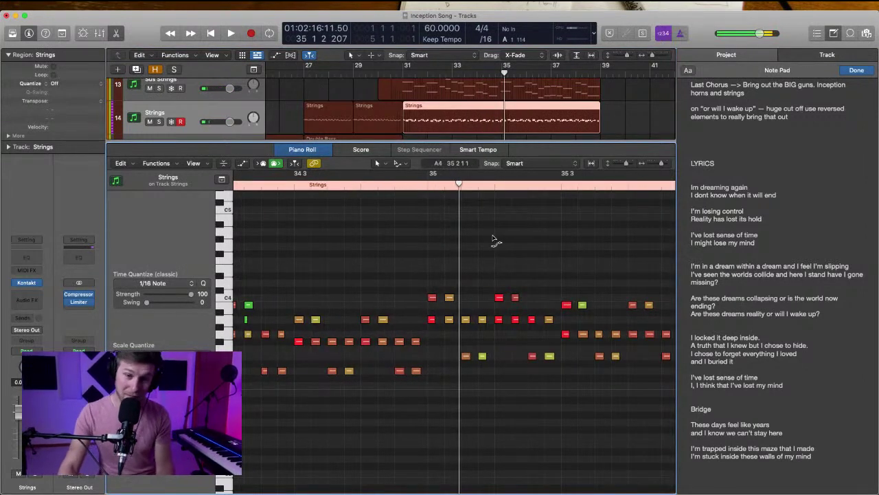
pyautogui.click(116, 33)
pyautogui.click(501, 261)
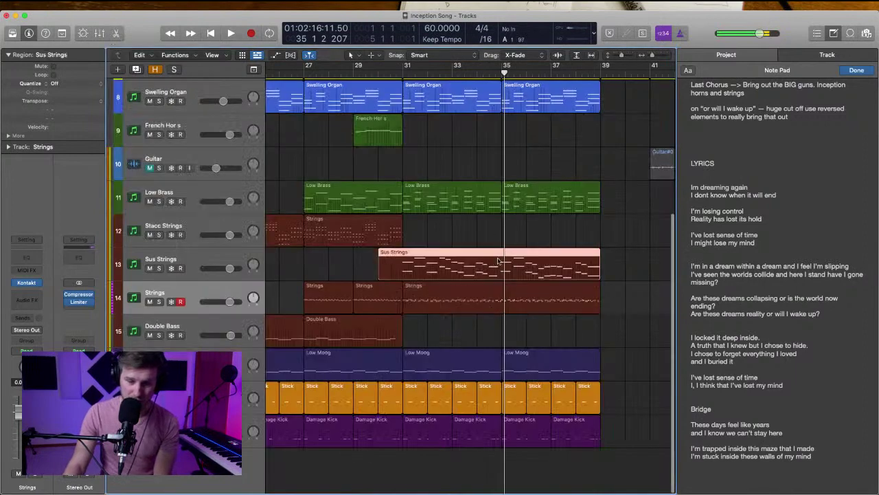
pyautogui.click(461, 242)
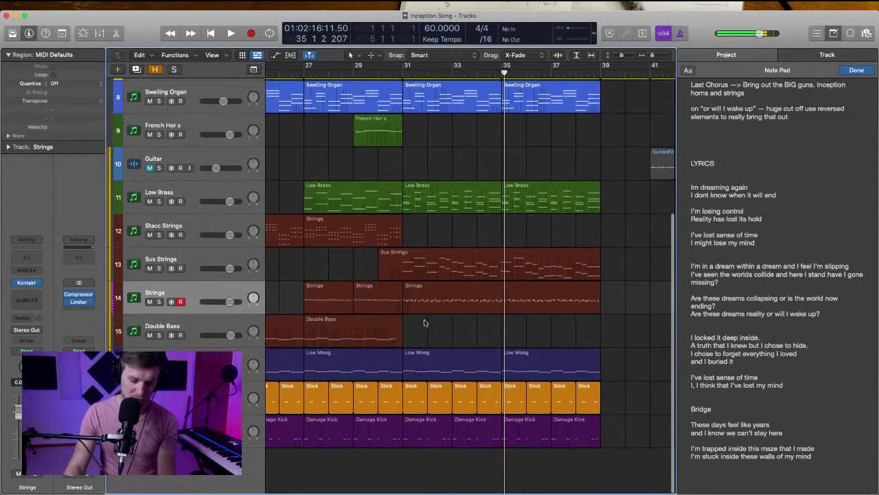
# Play the full arrangement from bar 31 to hear the new Strings part in context
pyautogui.hscroll(-3, 425, 323)
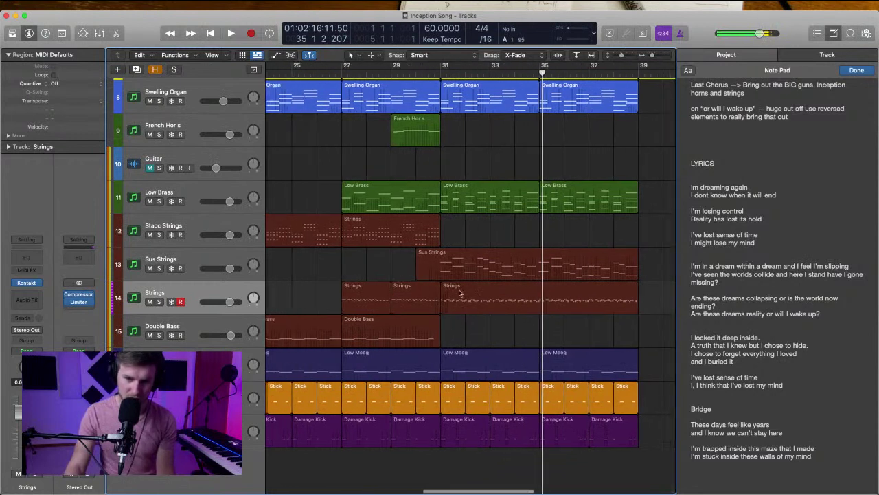
pyautogui.click(200, 294)
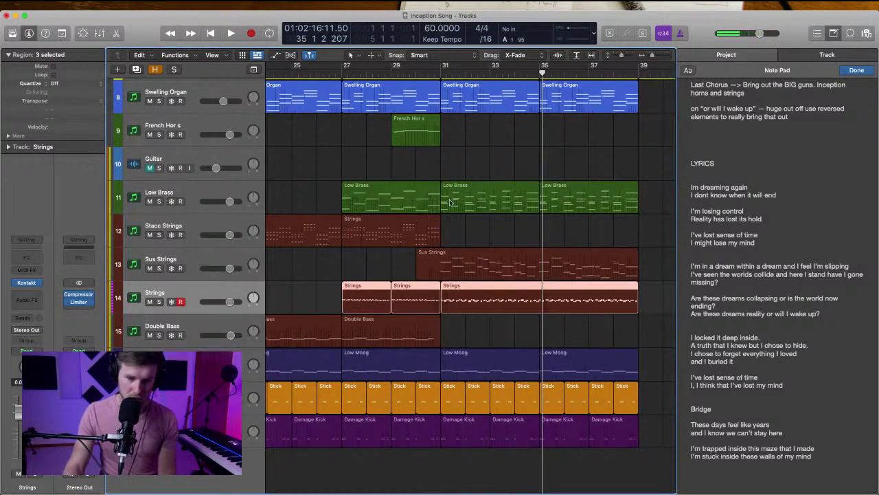
pyautogui.hscroll(2, 462, 164)
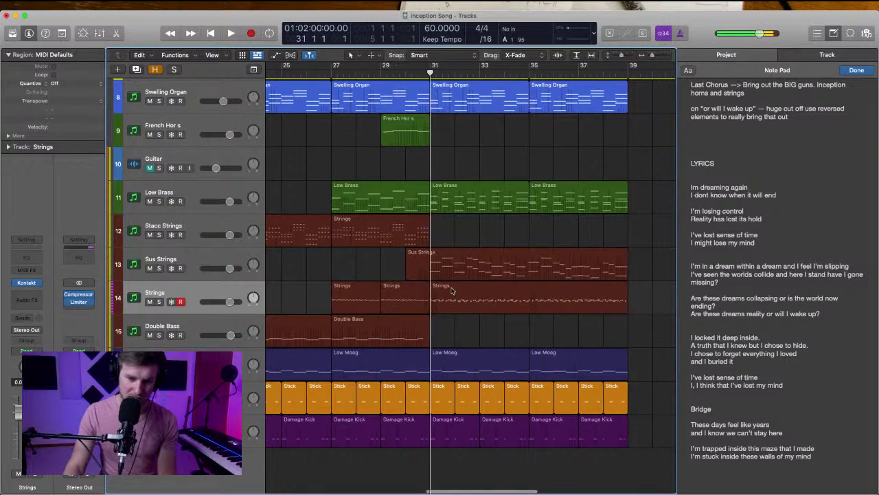
pyautogui.press('space')
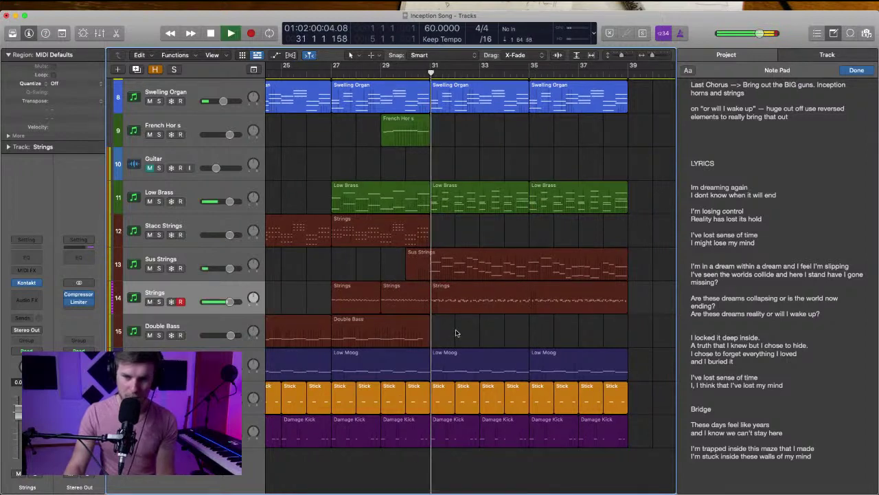
# Audition the Swelling Organ track soloed and within the full arrangement between bars 31 and 33
pyautogui.scroll(3, 376, 204)
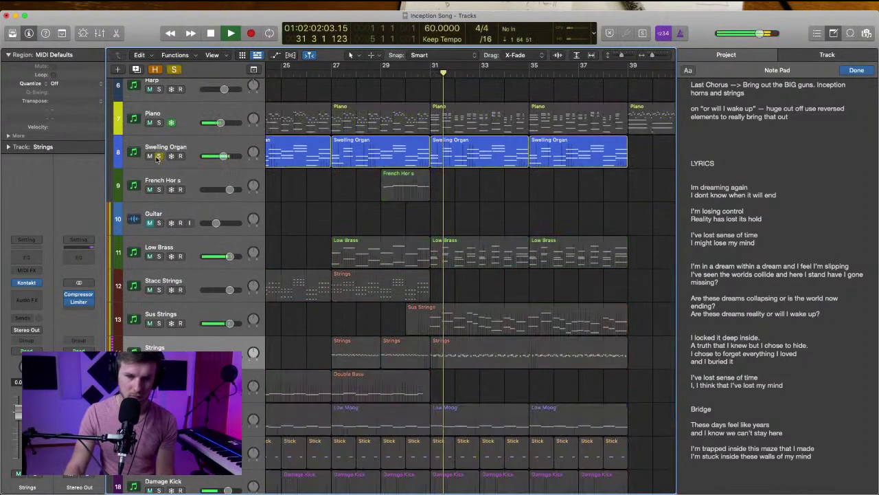
pyautogui.click(219, 147)
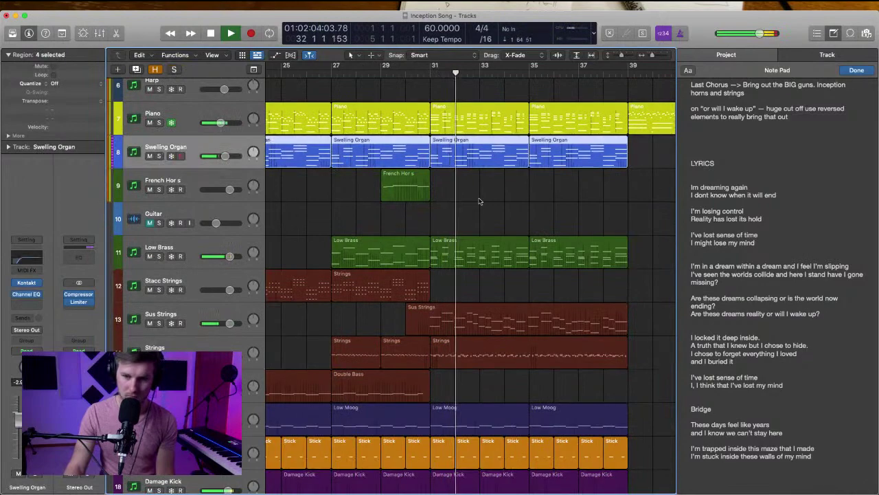
pyautogui.hscroll(3, 479, 200)
pyautogui.scroll(3, 479, 200)
pyautogui.scroll(3, 479, 200)
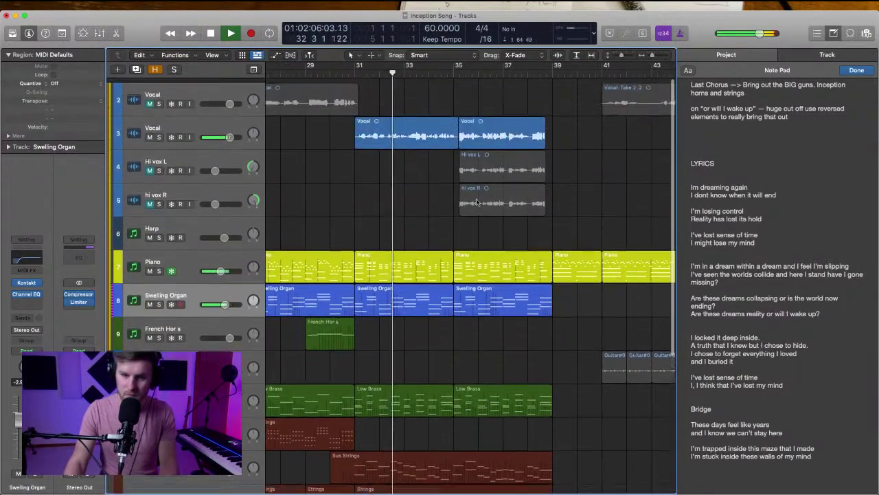
pyautogui.scroll(-3, 490, 376)
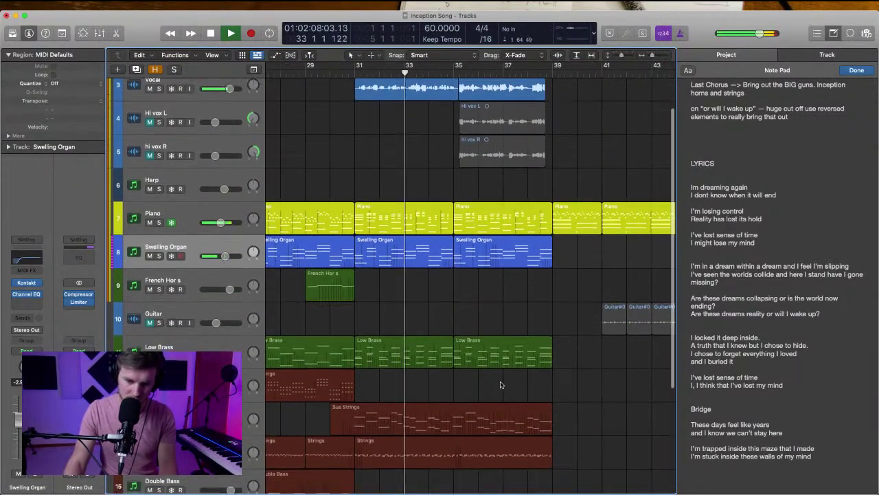
pyautogui.scroll(-3, 479, 372)
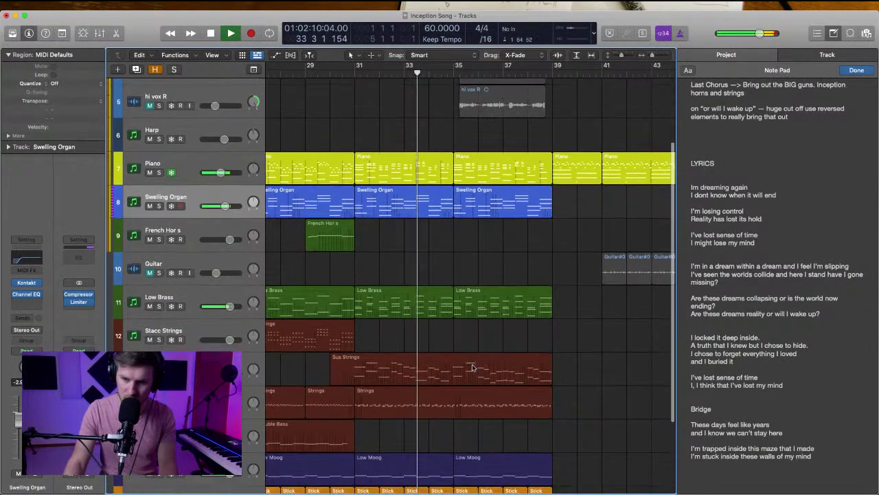
pyautogui.press('space')
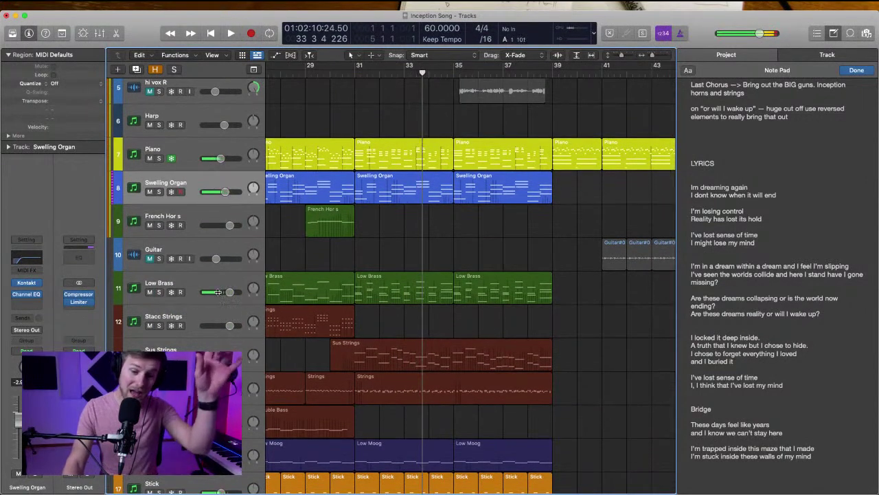
# Try recording a French horn take from bar 33 and delete it
pyautogui.click(214, 229)
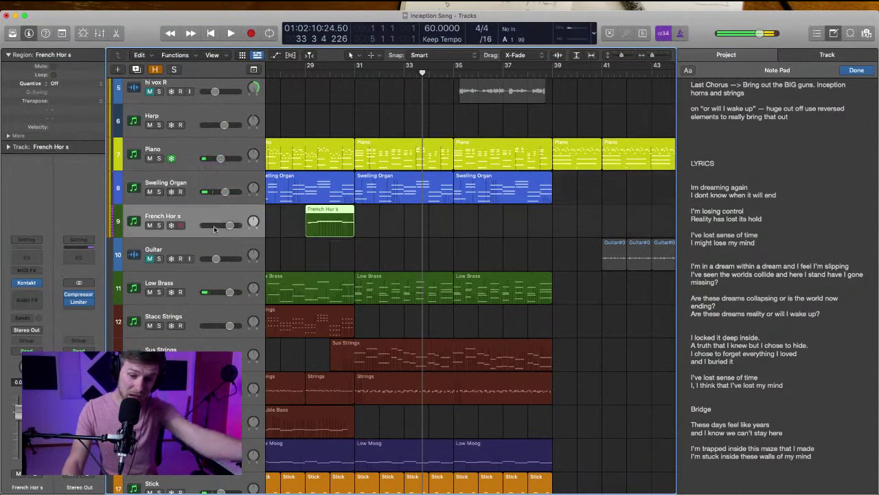
pyautogui.click(403, 71)
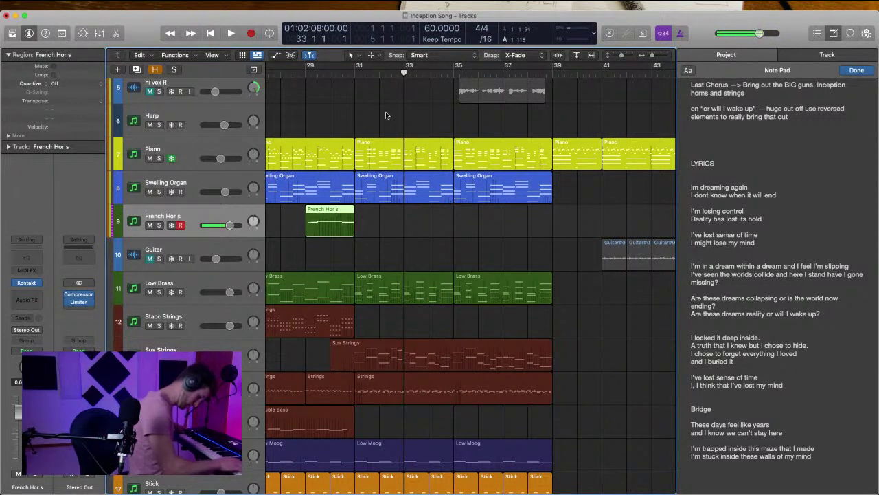
pyautogui.press('r')
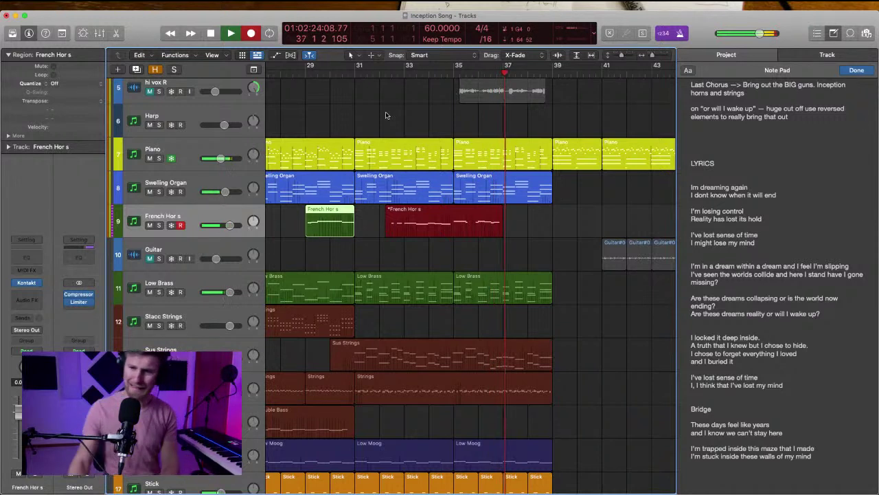
pyautogui.press('space')
pyautogui.press('Delete')
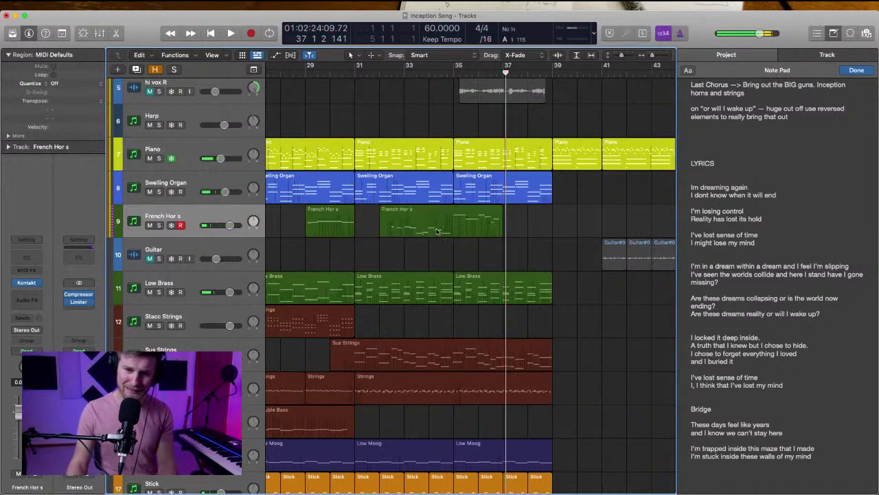
pyautogui.click(405, 70)
pyautogui.press('r')
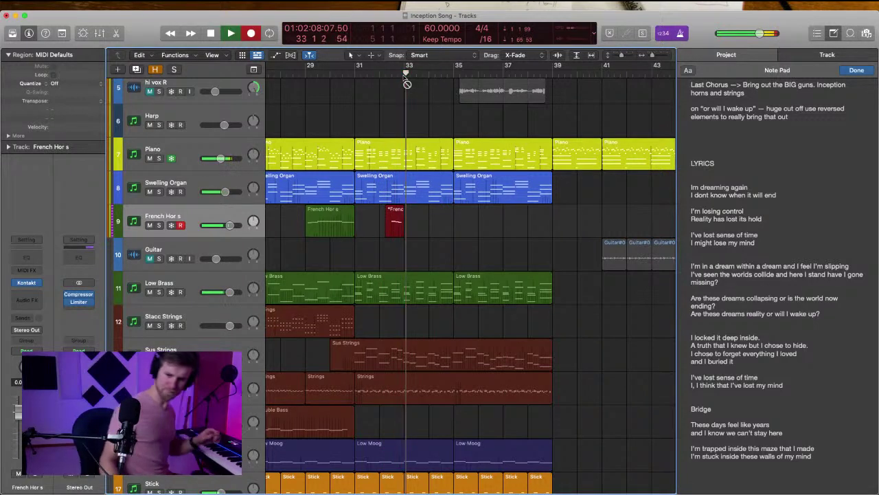
pyautogui.press('space')
pyautogui.click(386, 74)
pyautogui.press('Delete')
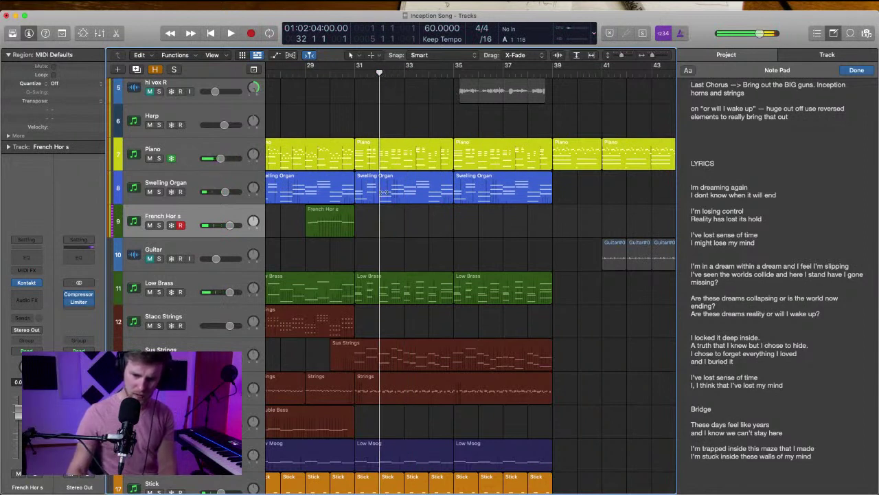
# Listen from bar 32, and record a new part on the French horn track from bar 33 up to about bar 39
pyautogui.press('space')
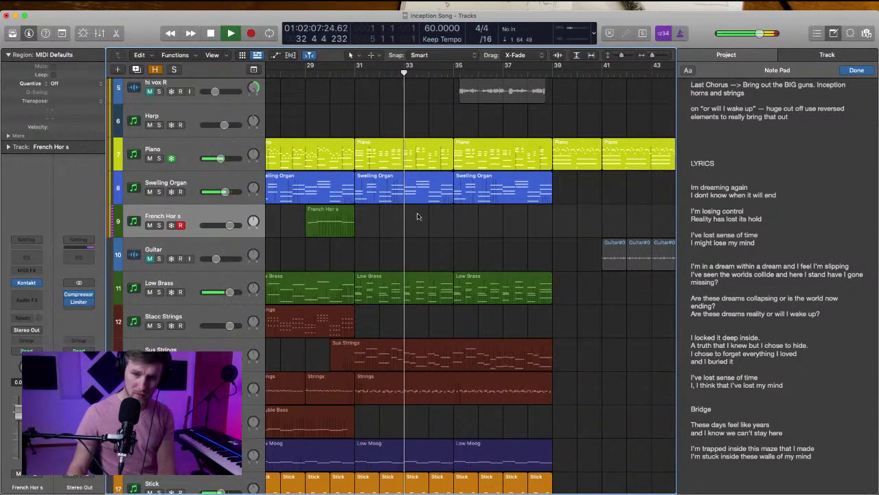
pyautogui.press('space')
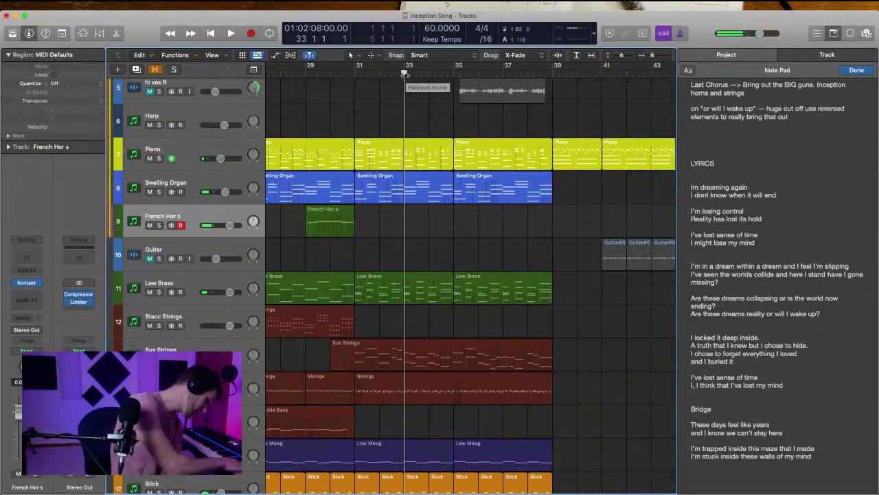
pyautogui.press('r')
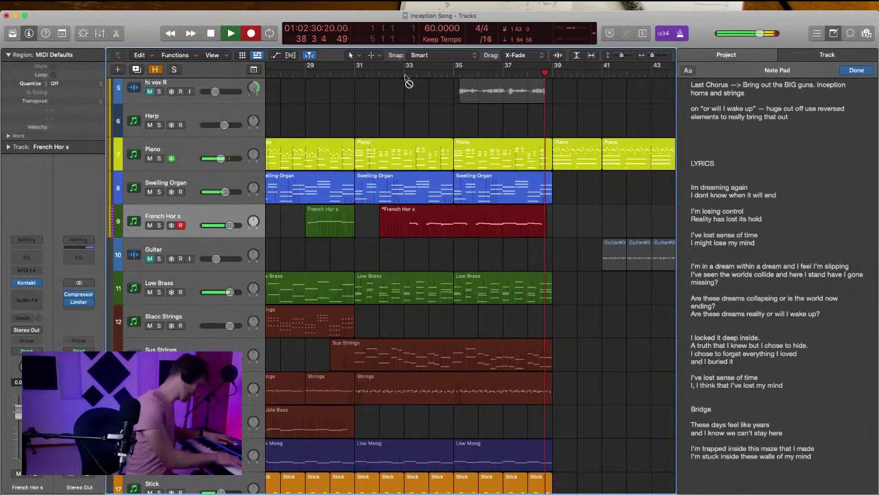
pyautogui.press('space')
pyautogui.click(426, 241)
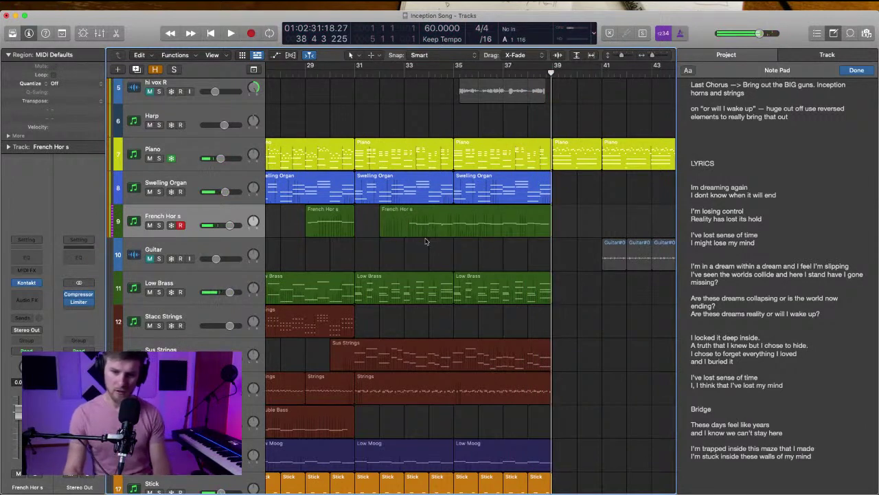
# Audition the new French horn region soloed in the piano roll and delete its first two notes, in bar 33
pyautogui.doubleClick(424, 234)
pyautogui.click(416, 72)
pyautogui.press('s')
pyautogui.press('space')
pyautogui.hscroll(-3, 381, 297)
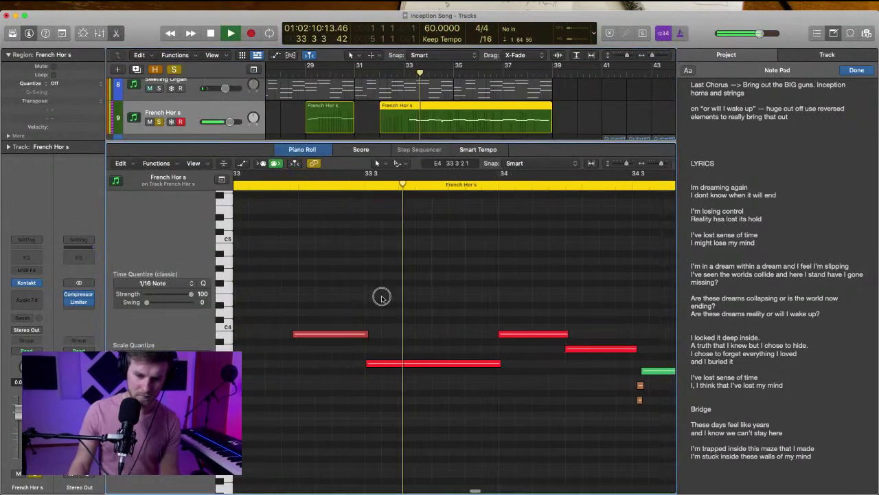
pyautogui.press('space')
pyautogui.press('space')
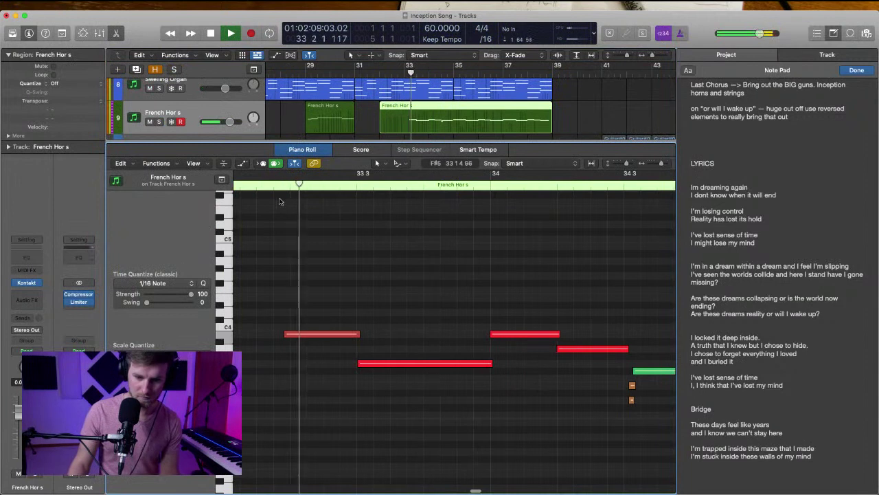
pyautogui.hscroll(1, 289, 227)
pyautogui.moveTo(323, 320); pyautogui.dragTo(289, 373)
pyautogui.press('BackSpace')
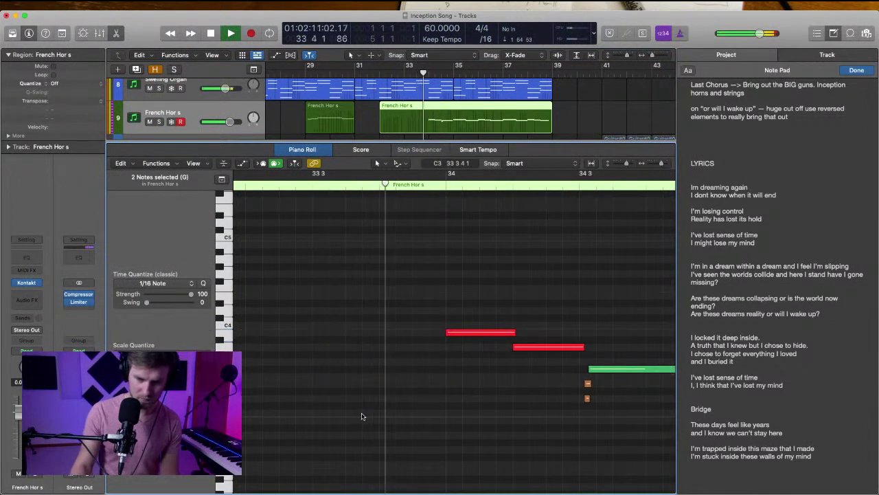
# Listen to the arrangement around bars 33 and 34 to judge where the replacement horn notes belong
pyautogui.hscroll(2, 438, 368)
pyautogui.hscroll(-3, 434, 367)
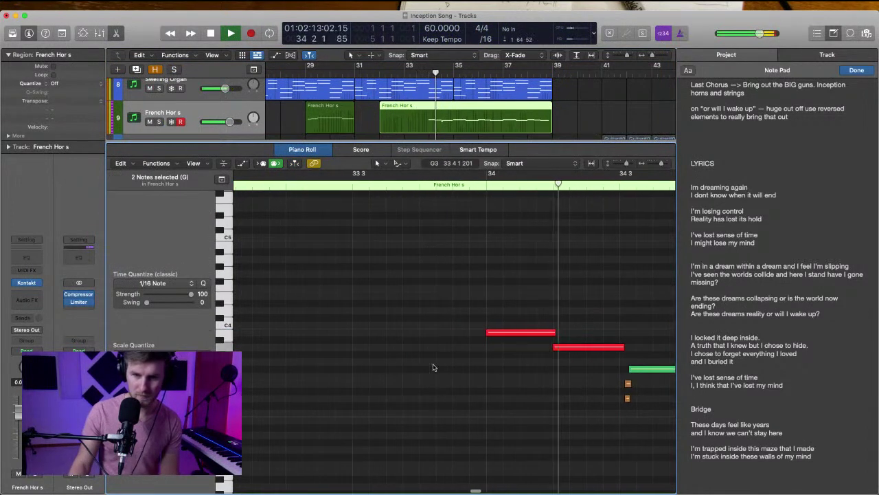
pyautogui.hscroll(1, 434, 367)
pyautogui.press('space')
pyautogui.doubleClick(407, 75)
pyautogui.hscroll(-2, 414, 301)
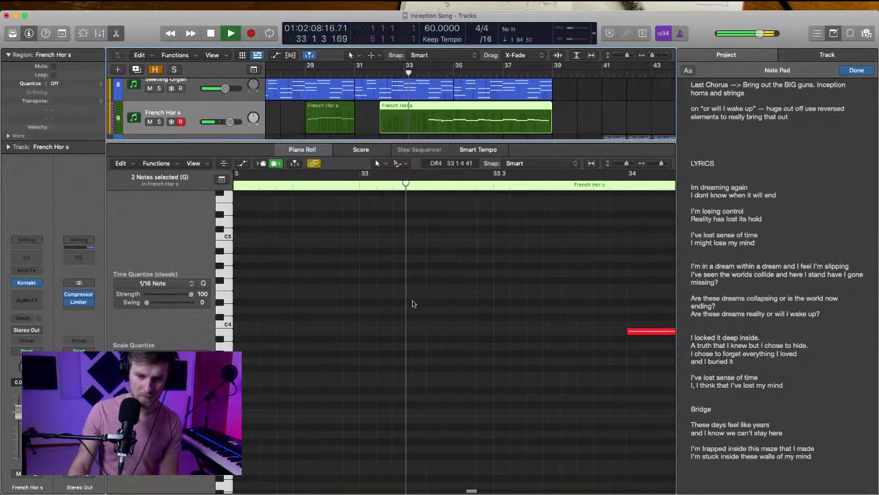
pyautogui.hscroll(1, 413, 304)
pyautogui.click(399, 74)
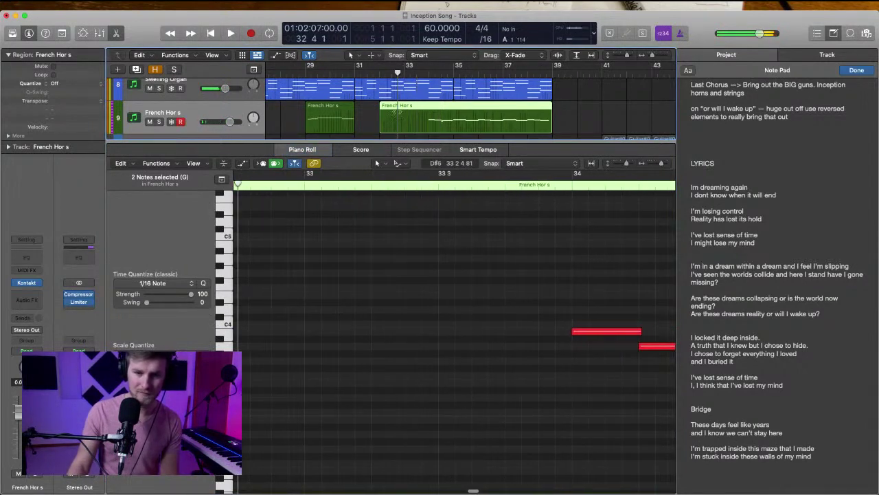
pyautogui.scroll(-3, 406, 118)
pyautogui.scroll(5, 406, 114)
pyautogui.press('space')
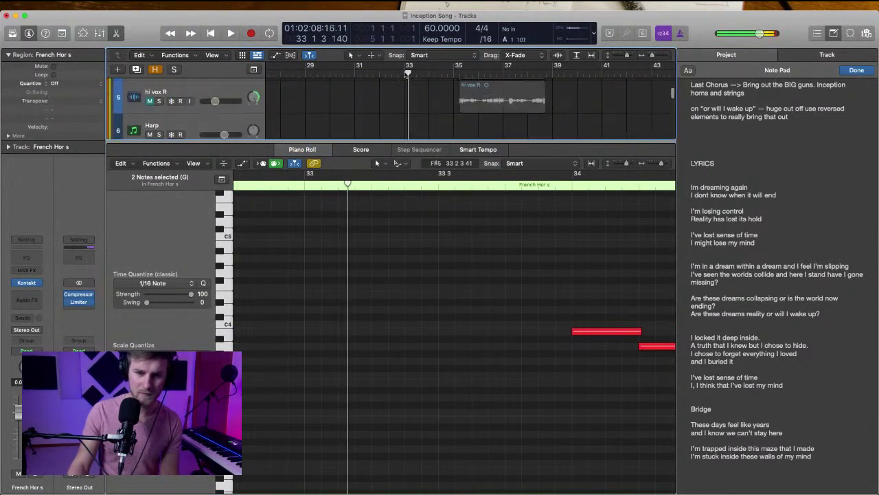
# Assign the Pencil as the Command-click tool and draw a C4 note at the start of bar 33 in the French horn region
pyautogui.click(404, 75)
pyautogui.click(306, 282)
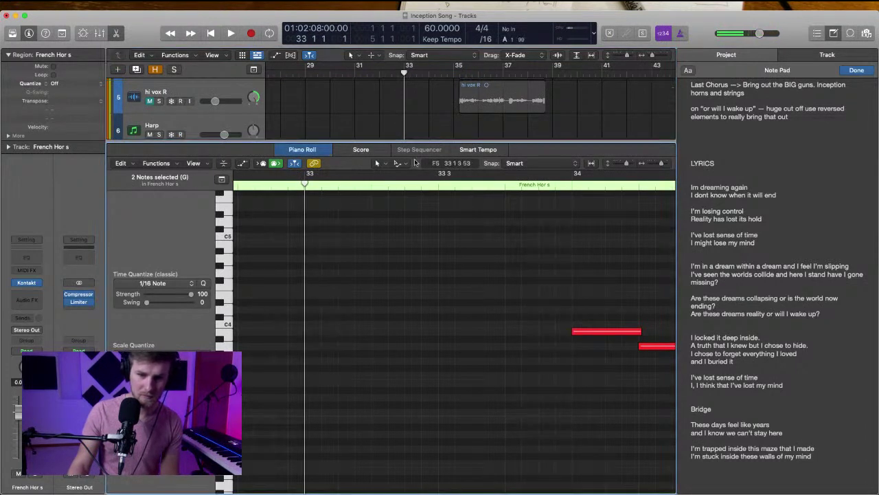
pyautogui.click(401, 163)
pyautogui.click(405, 186)
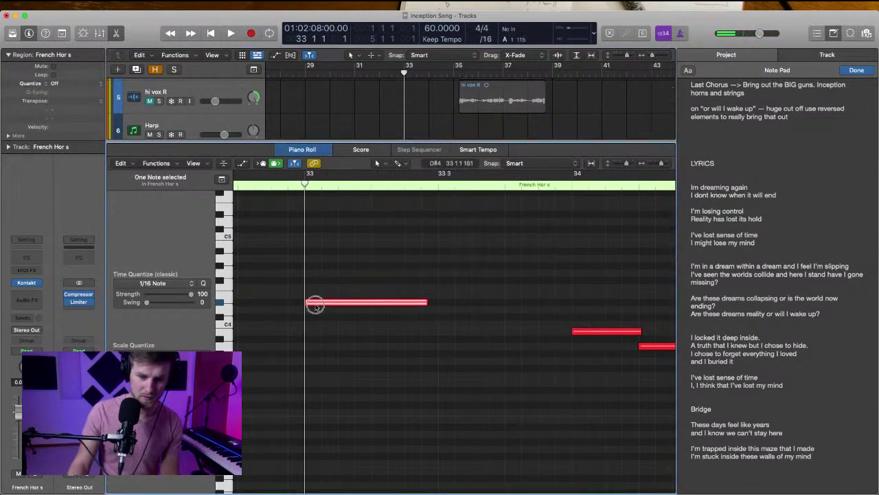
pyautogui.moveTo(315, 305); pyautogui.dragTo(315, 326)
pyautogui.moveTo(421, 325); pyautogui.dragTo(381, 341)
# Draw a B3 note at 33 2 and a G3 note at 33 3 that extends to bar 34
pyautogui.press('space')
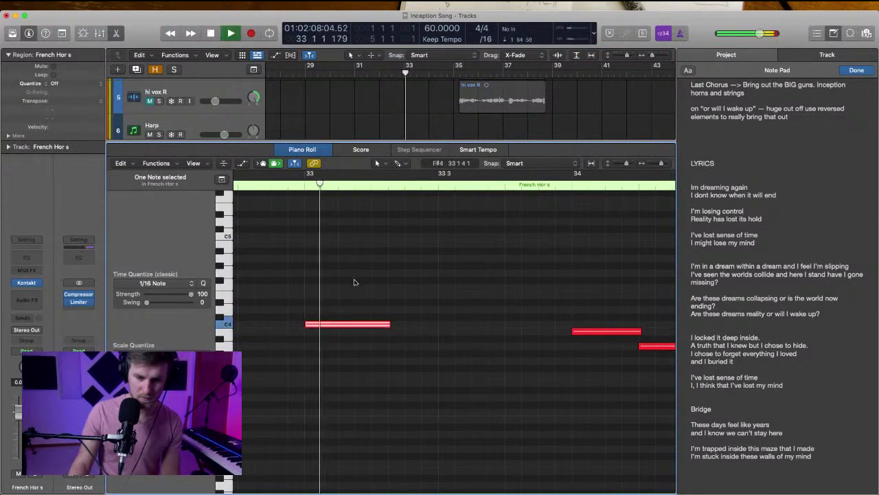
pyautogui.keyDown('super'); pyautogui.click(379, 347); pyautogui.keyUp('super')
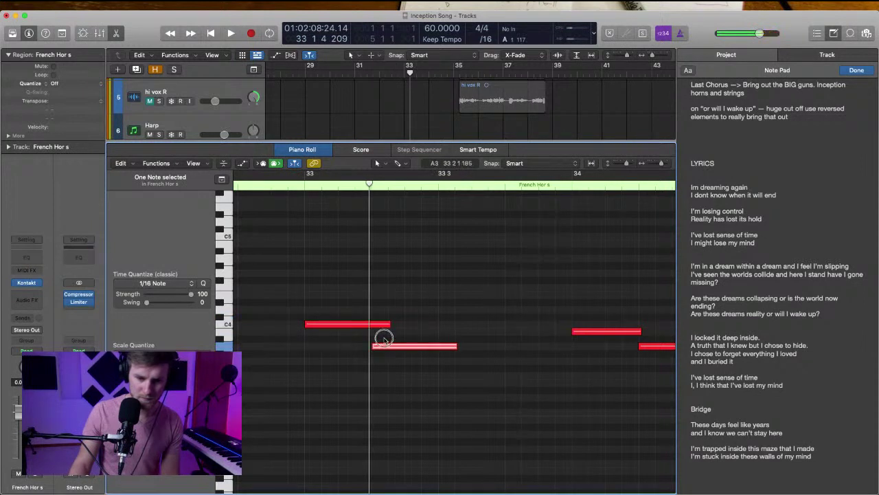
pyautogui.moveTo(384, 339); pyautogui.dragTo(383, 333)
pyautogui.moveTo(448, 375)
pyautogui.mouseDown()
pyautogui.moveTo(456, 377)
pyautogui.moveTo(455, 364)
pyautogui.mouseUp()
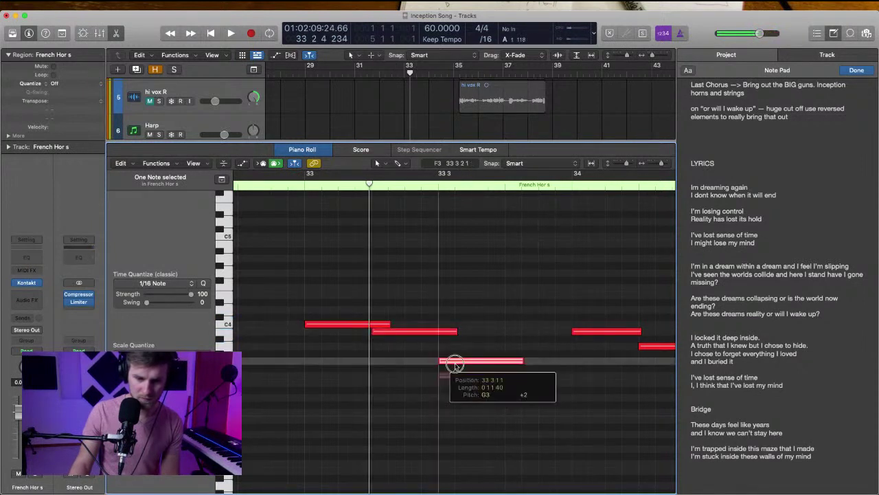
pyautogui.moveTo(523, 360); pyautogui.dragTo(571, 357)
# Trim the C4 note to end at 33 2, shorten the B3 note slightly, and play the phrase from bar 33
pyautogui.click(500, 342)
pyautogui.moveTo(389, 322); pyautogui.dragTo(373, 324)
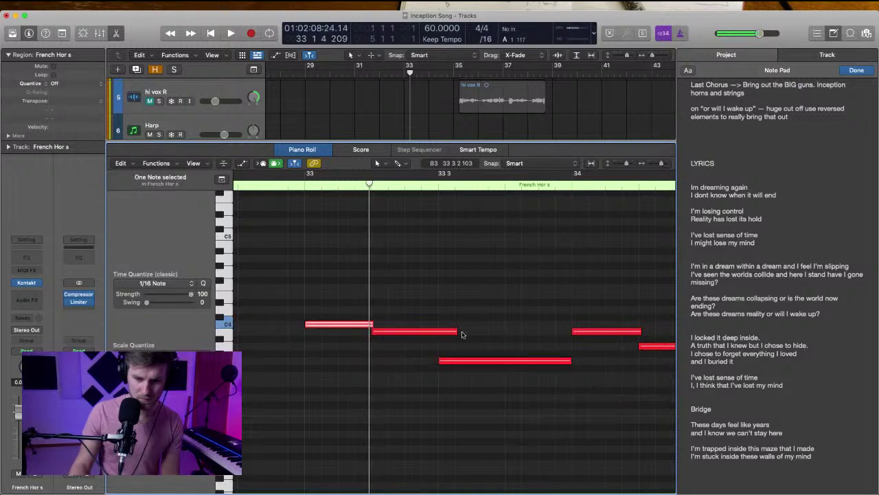
pyautogui.moveTo(456, 332); pyautogui.dragTo(453, 332)
pyautogui.moveTo(364, 313); pyautogui.dragTo(446, 362)
pyautogui.click(294, 186)
pyautogui.press('space')
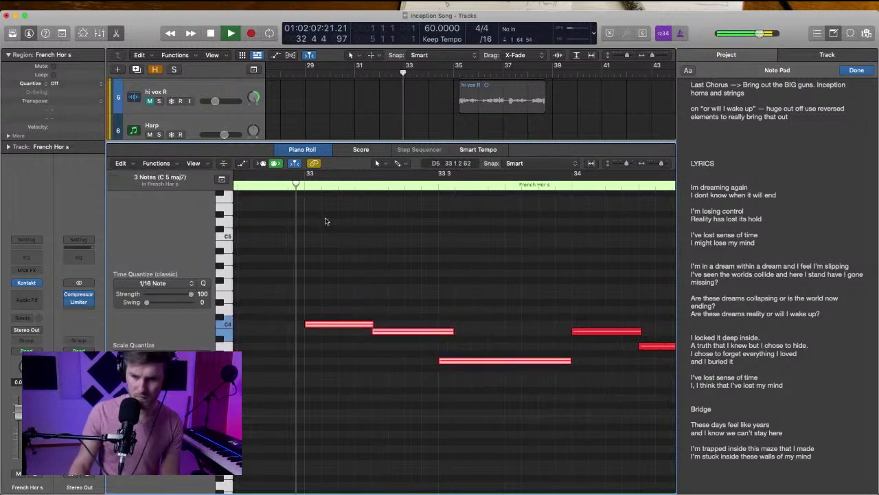
pyautogui.click(330, 228)
pyautogui.click(386, 261)
# Delete the two stray short notes at 34 3 and fit the F#3 note between 34 3 and just before bar 35
pyautogui.hscroll(1, 387, 264)
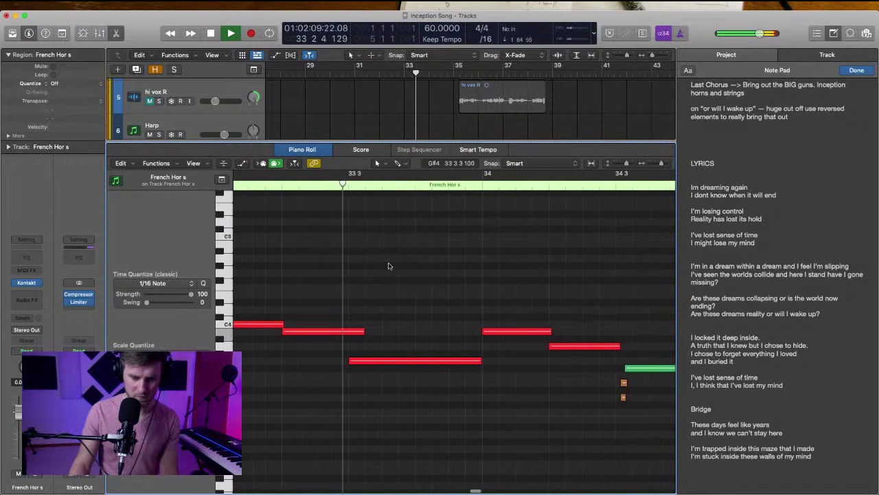
pyautogui.moveTo(557, 377); pyautogui.dragTo(586, 408)
pyautogui.press('BackSpace')
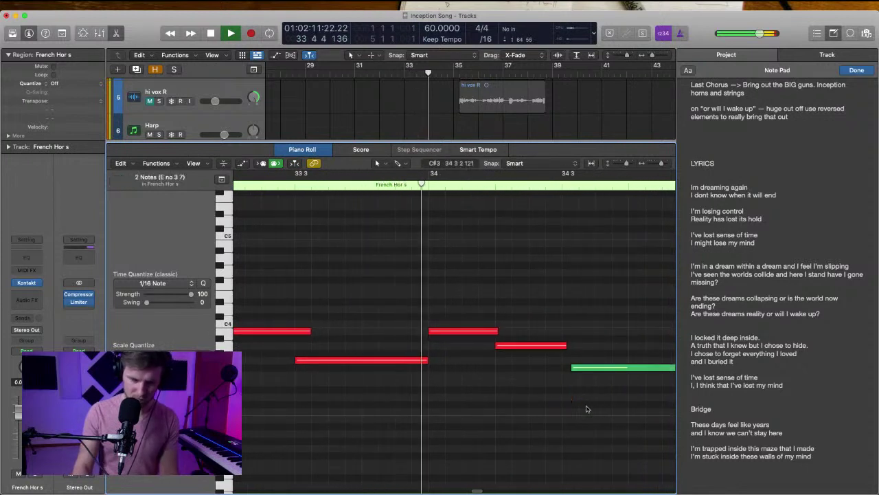
pyautogui.hscroll(3, 586, 408)
pyautogui.press('space')
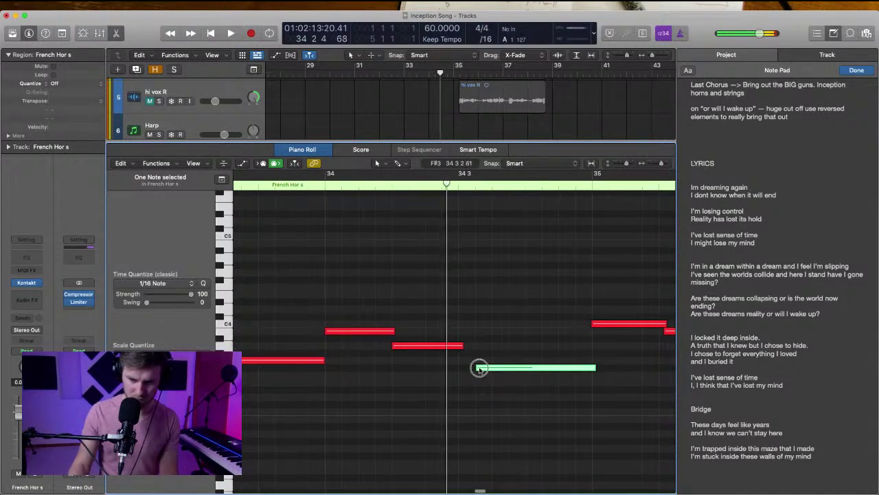
pyautogui.moveTo(477, 367); pyautogui.dragTo(520, 367)
# Play on into bar 35 and start the French horn's B3 note at 35 2 slightly earlier
pyautogui.press('space')
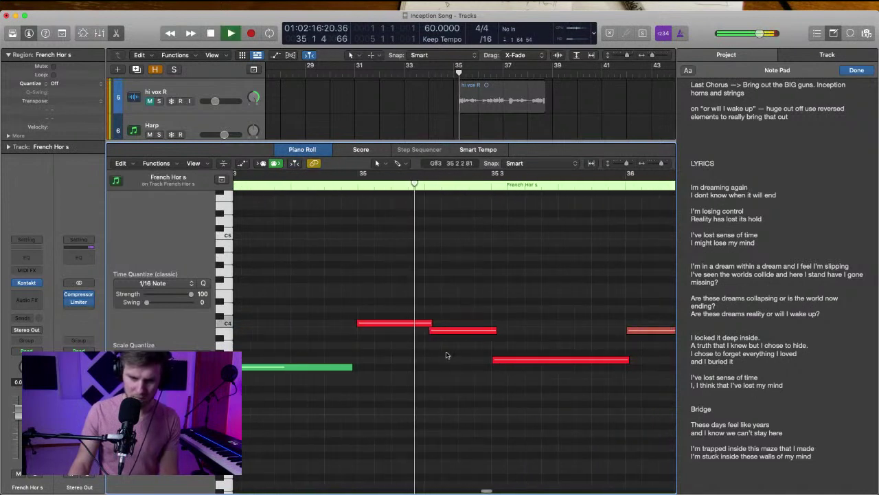
pyautogui.click(430, 331)
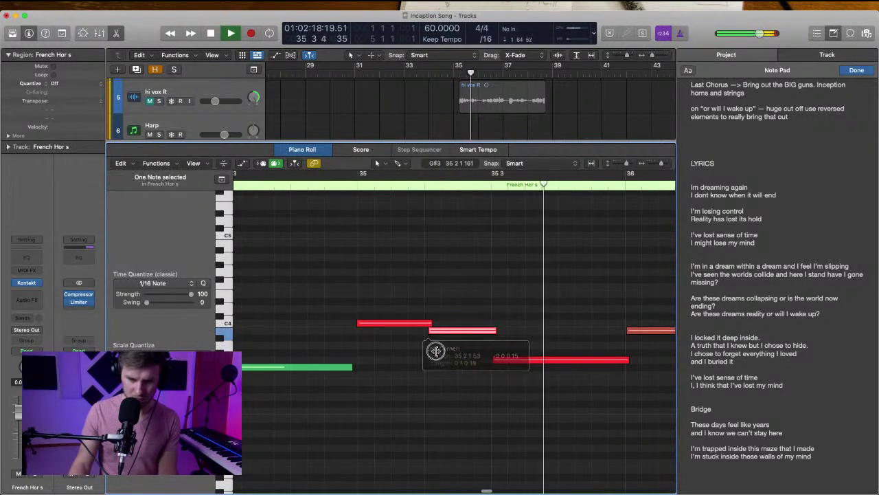
pyautogui.moveTo(430, 331); pyautogui.dragTo(426, 337)
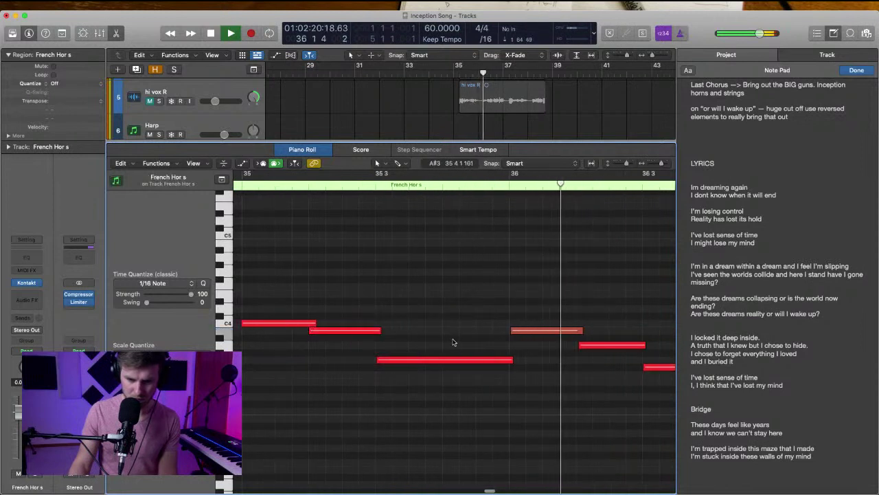
# Remove the short F#3 note at 36 3 and extend the following G3 note back to start at 36 3
pyautogui.moveTo(421, 288); pyautogui.dragTo(499, 403)
pyautogui.press('space')
pyautogui.click(464, 370)
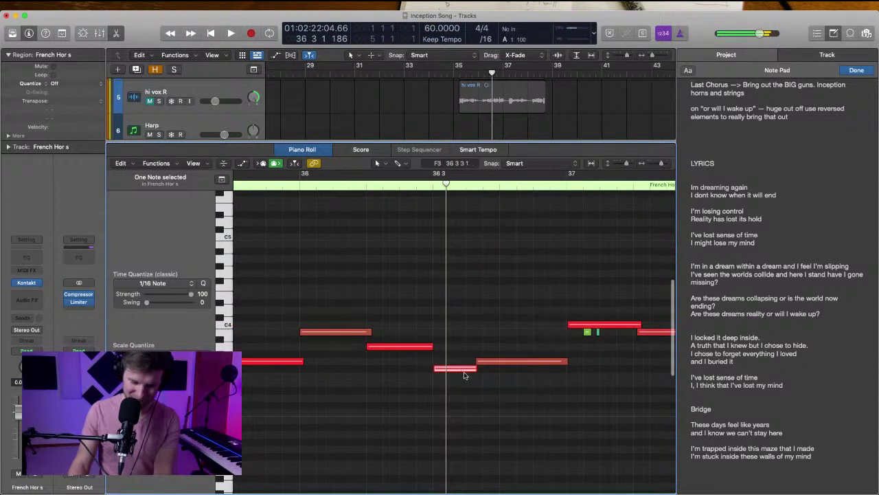
pyautogui.moveTo(477, 368); pyautogui.dragTo(434, 365)
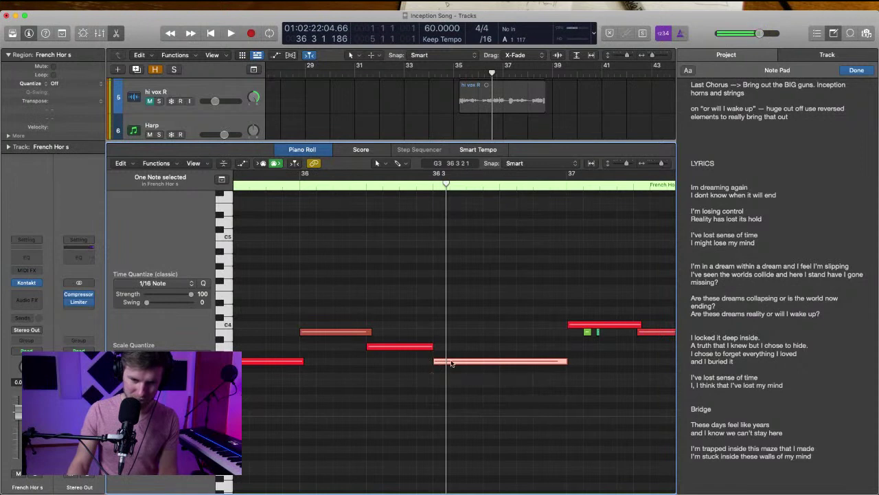
# Play the phrase in bar 36, lower the long G3 note at 36 3 to F#3, and replay it
pyautogui.doubleClick(355, 185)
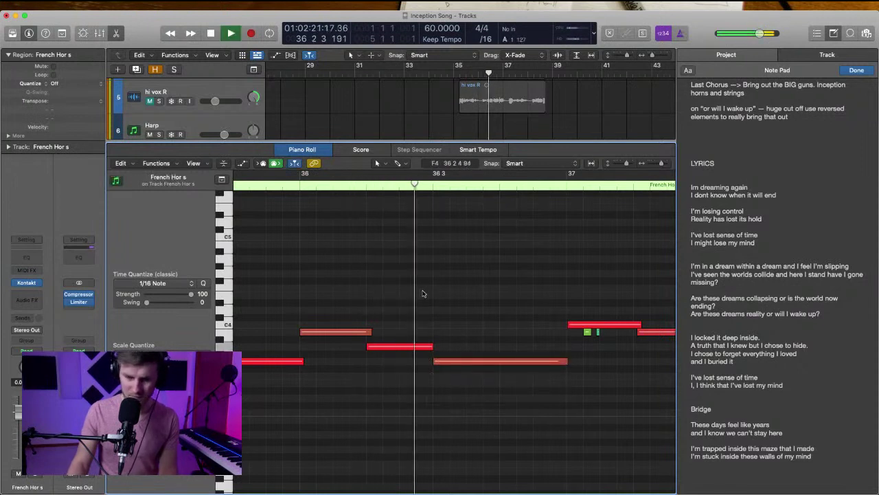
pyautogui.press('space')
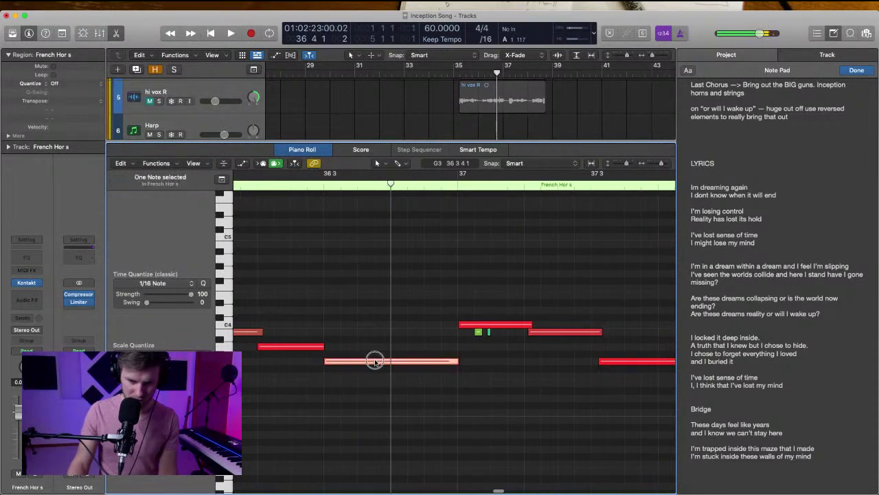
pyautogui.moveTo(374, 361); pyautogui.dragTo(374, 368)
pyautogui.press('space')
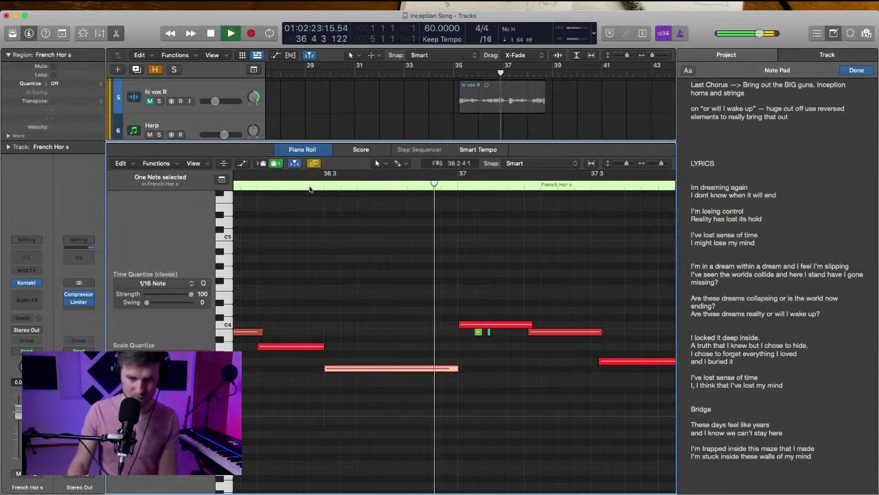
pyautogui.click(309, 187)
# Delete the two stray short B3 notes in bar 37 and start the B3 note at 37 2 slightly earlier
pyautogui.hscroll(2, 405, 281)
pyautogui.moveTo(438, 329); pyautogui.dragTo(462, 335)
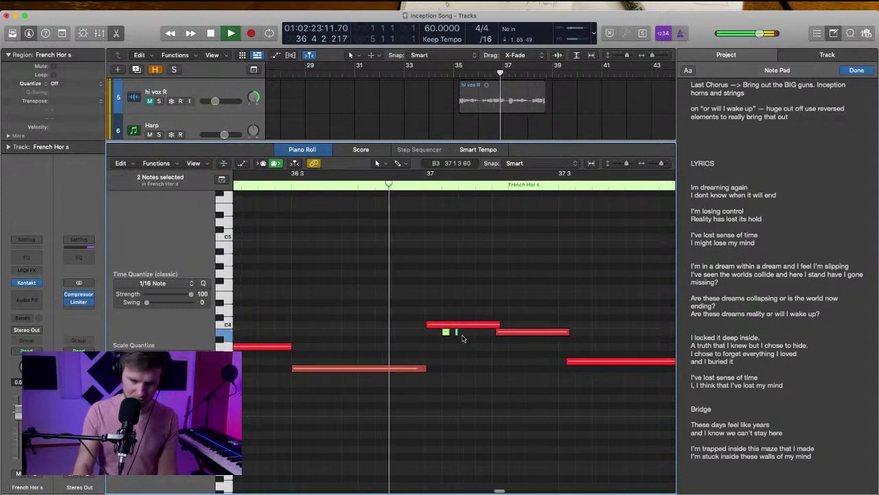
pyautogui.press('BackSpace')
pyautogui.hscroll(2, 466, 337)
pyautogui.click(454, 335)
pyautogui.press('q')
pyautogui.scroll(1, 454, 334)
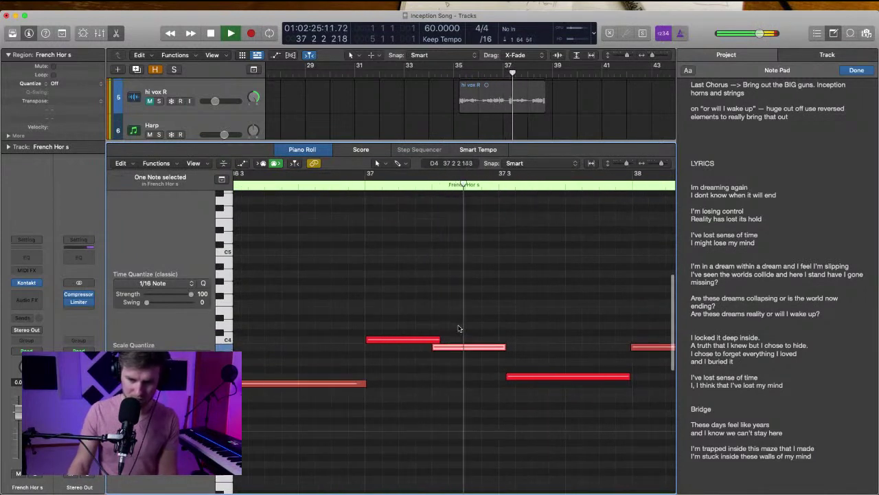
pyautogui.scroll(-2, 459, 328)
pyautogui.click(493, 350)
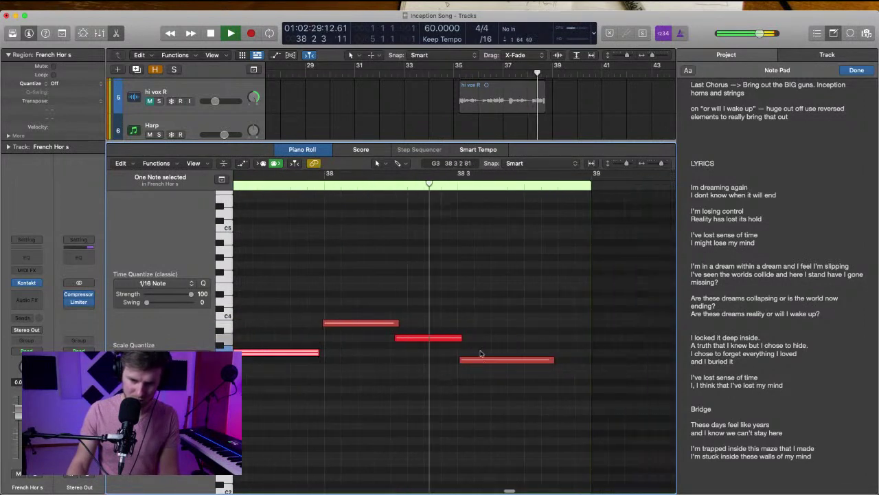
# Raise the French horn's last note at 38 3 an octave to F#4 and set the playhead just before bar 38
pyautogui.click(479, 360)
pyautogui.press('space')
pyautogui.moveTo(478, 360); pyautogui.dragTo(479, 275)
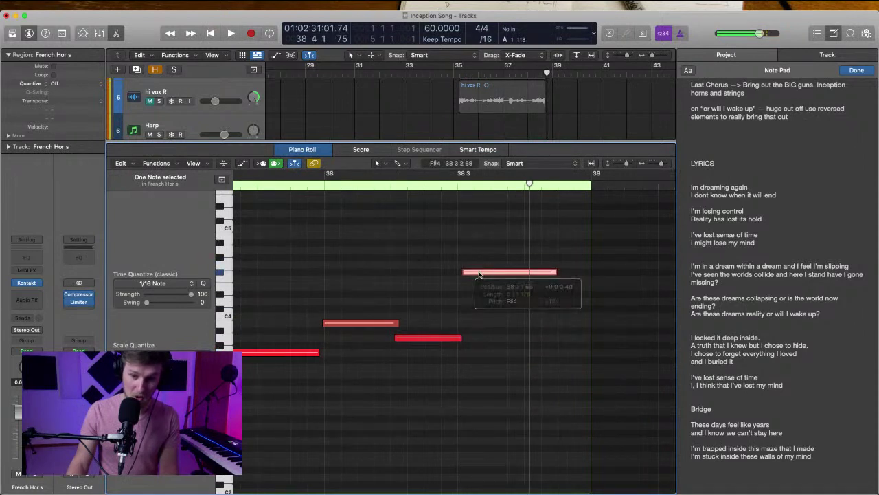
pyautogui.click(479, 292)
pyautogui.click(316, 186)
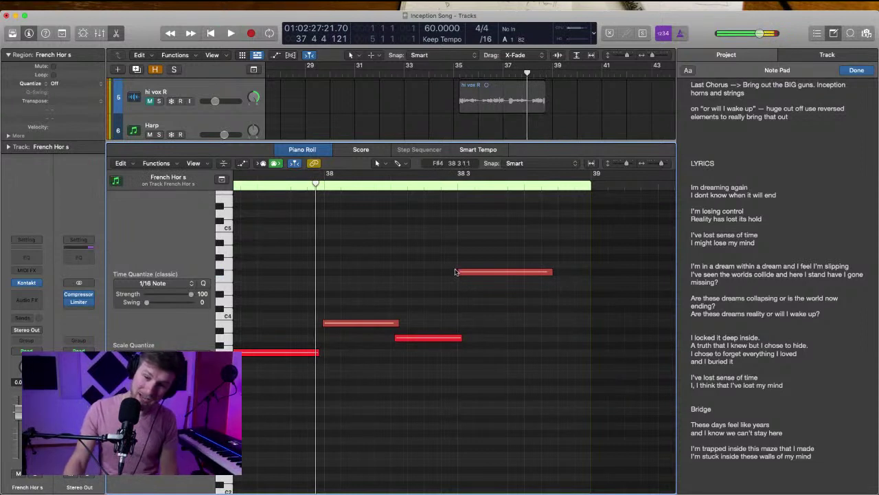
# Start the F#4 note slightly earlier, trim the end of the A3 note at 38 2, play the phrase, and extend the A3 note's start
pyautogui.moveTo(459, 273); pyautogui.dragTo(454, 273)
pyautogui.moveTo(460, 338); pyautogui.dragTo(459, 337)
pyautogui.press('space')
pyautogui.click(423, 338)
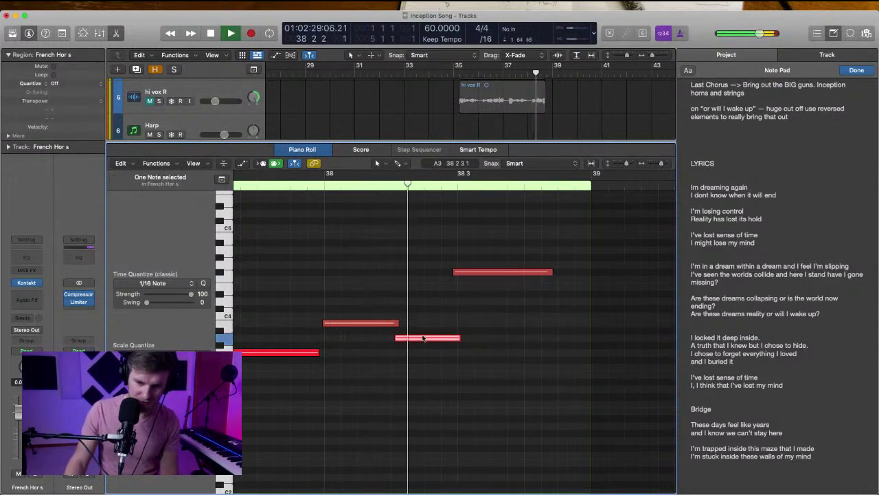
pyautogui.click(484, 317)
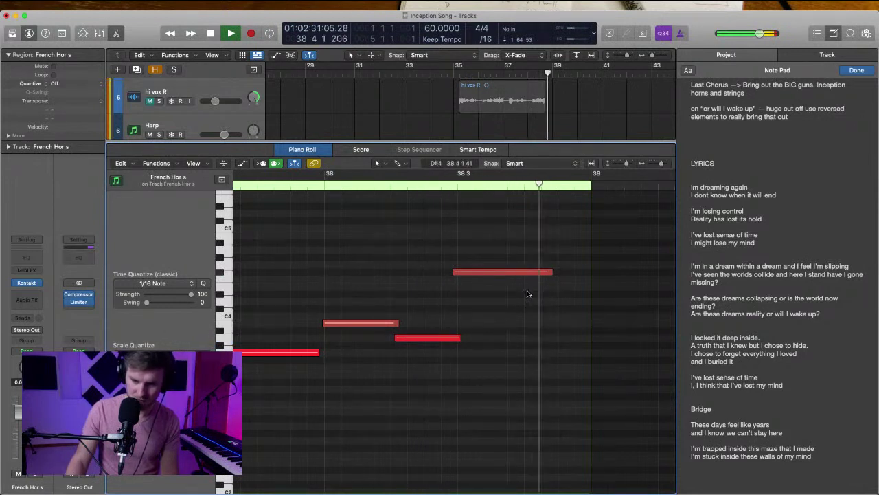
pyautogui.press('space')
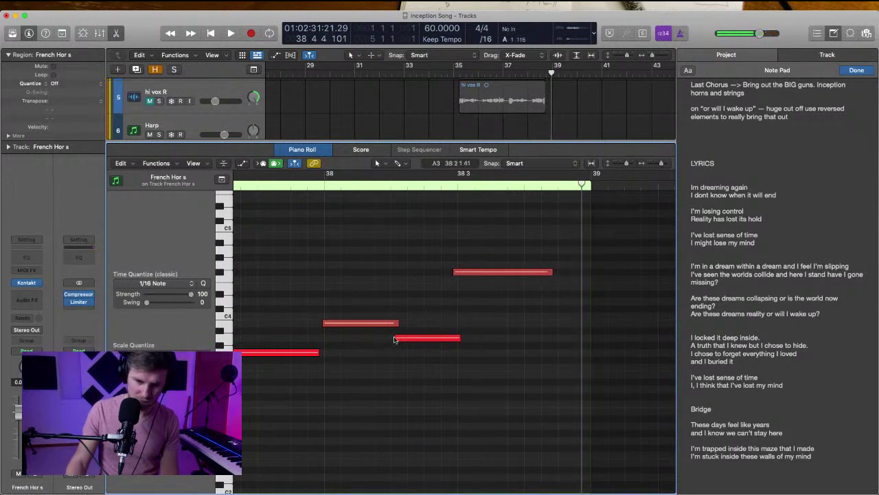
pyautogui.moveTo(395, 338); pyautogui.dragTo(391, 338)
pyautogui.click(392, 296)
# Close the note editor, play the full arrangement from bar 35, and review the tracks during playback
pyautogui.click(115, 34)
pyautogui.scroll(3, 405, 141)
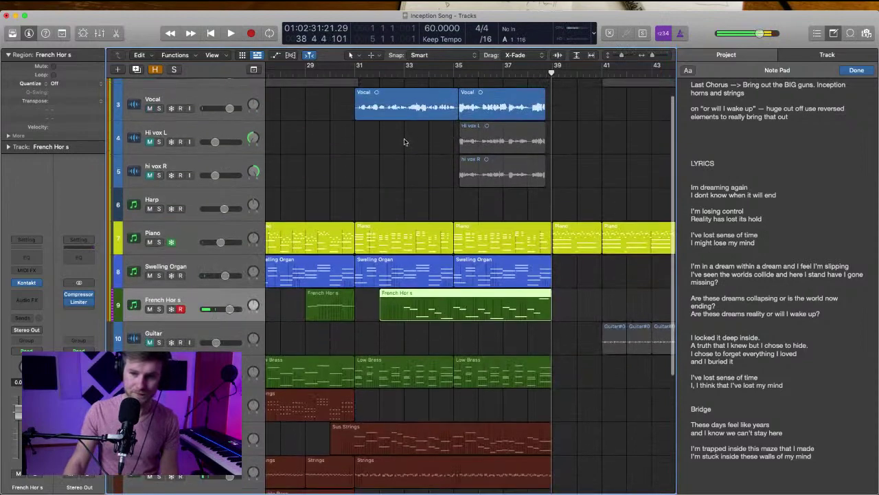
pyautogui.scroll(2, 405, 142)
pyautogui.doubleClick(454, 73)
pyautogui.scroll(-2, 508, 241)
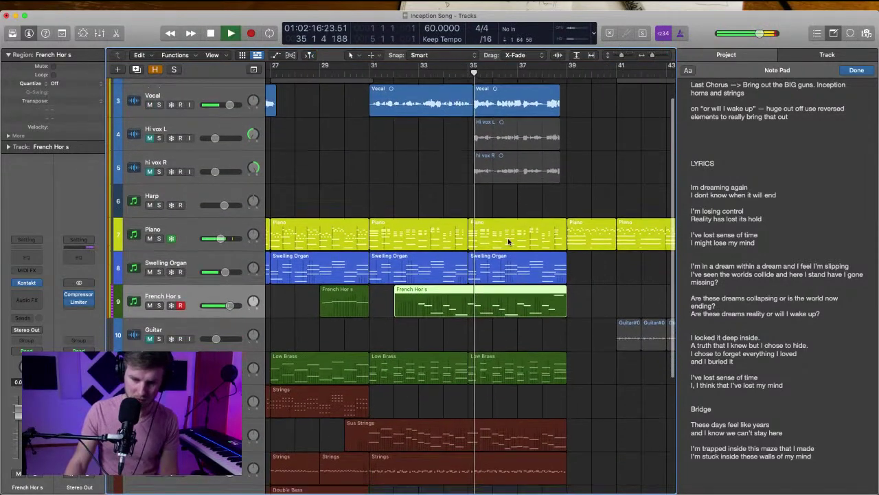
pyautogui.scroll(-5, 508, 238)
pyautogui.click(508, 239)
pyautogui.scroll(-2, 575, 275)
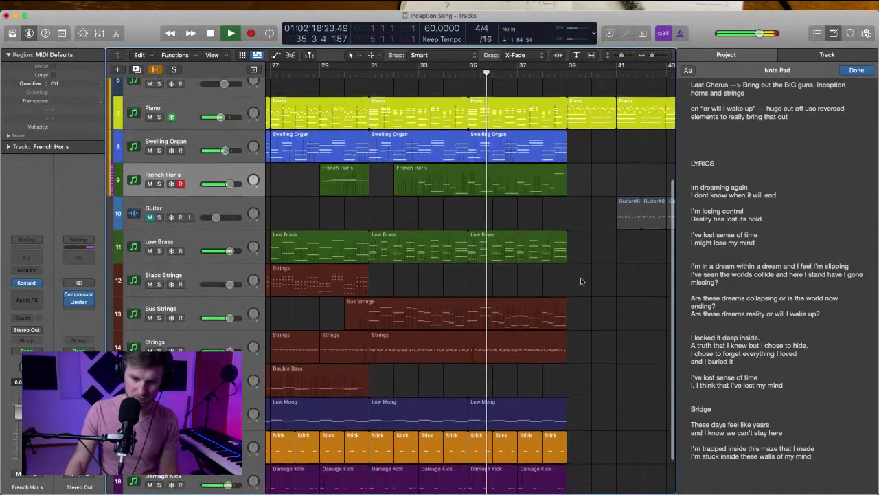
pyautogui.scroll(-2, 580, 281)
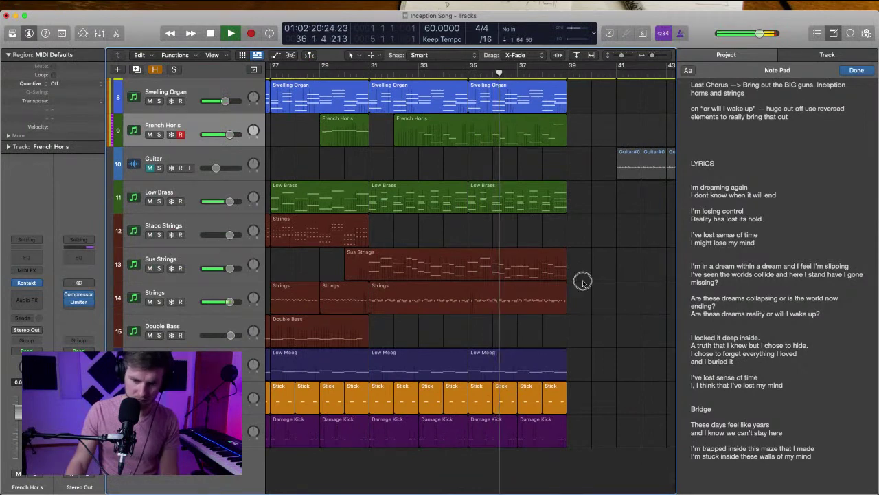
pyautogui.scroll(4, 582, 283)
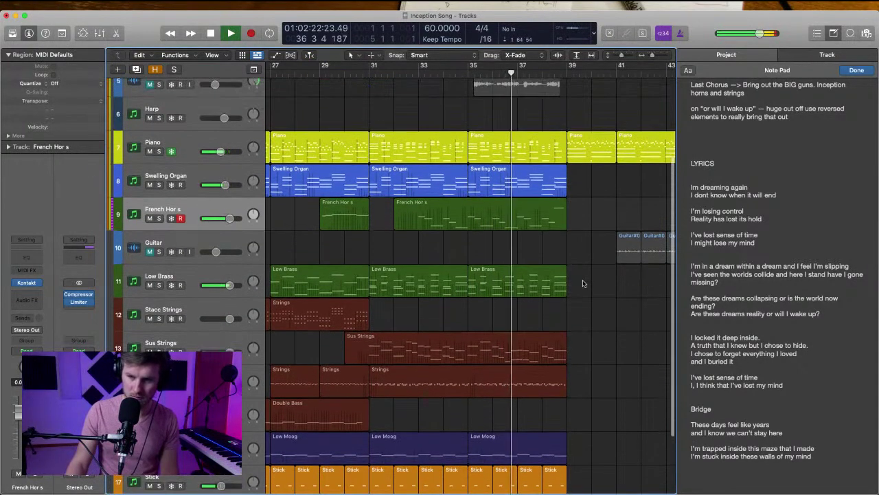
pyautogui.scroll(1, 583, 283)
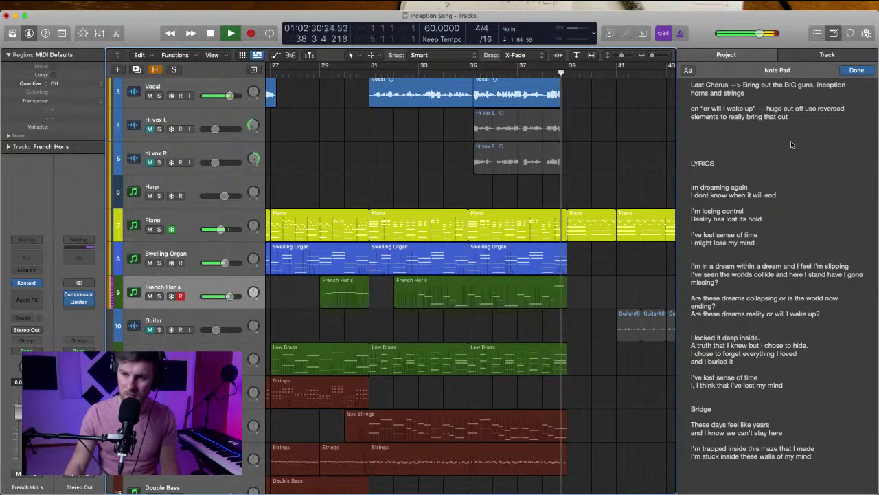
# Zoom in on the section's end, replay from around bar 38, and stop the playhead at 38 4
pyautogui.keyDown('ctrl'); pyautogui.keyDown('alt'); pyautogui.click(591, 282); pyautogui.keyUp('alt'); pyautogui.keyUp('ctrl')
pyautogui.press(',')
pyautogui.press('space')
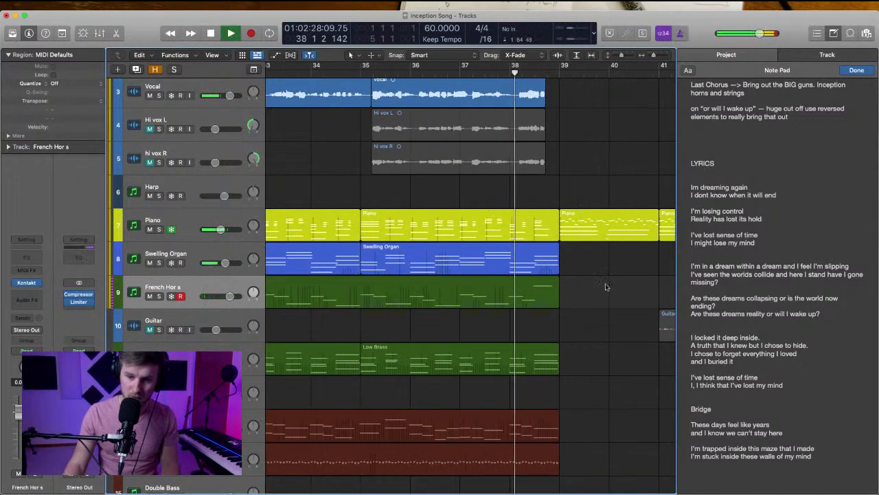
pyautogui.hscroll(1, 596, 278)
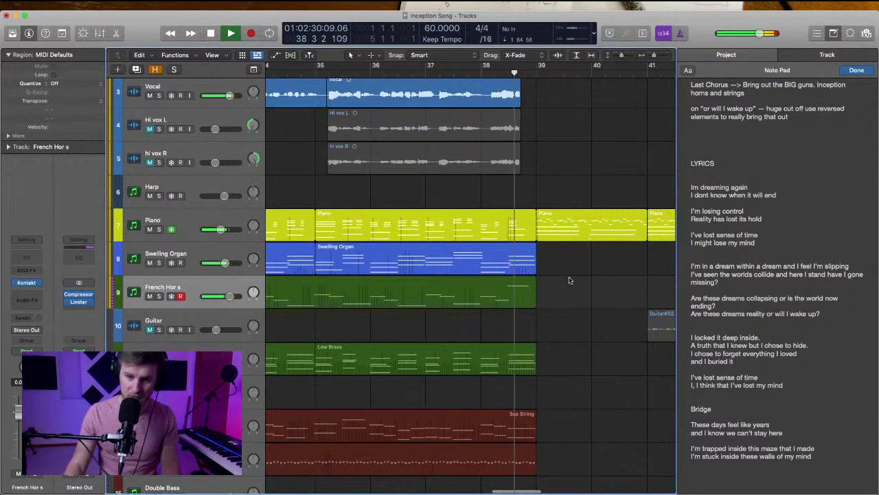
pyautogui.press('space')
# Check the Piano region's ending, then shorten the three final Swelling Organ notes at 38 3 to end at 38 4
pyautogui.doubleClick(521, 229)
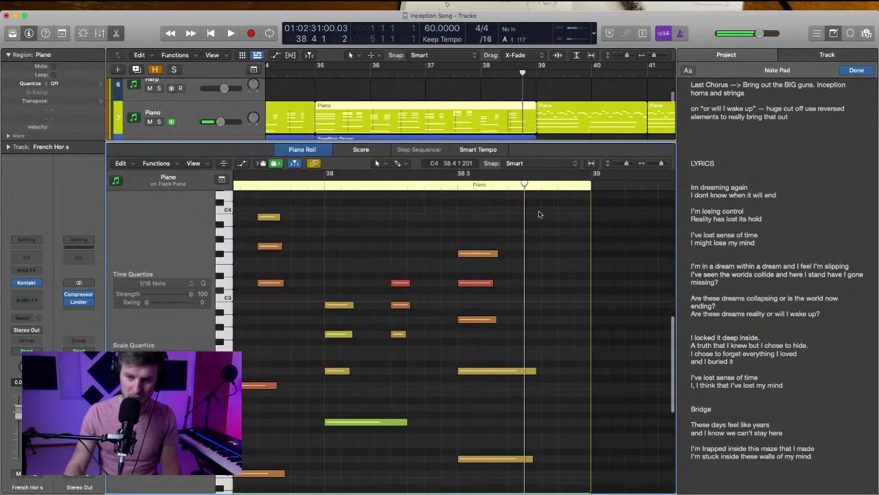
pyautogui.scroll(-1, 515, 116)
pyautogui.click(509, 124)
pyautogui.scroll(1, 517, 289)
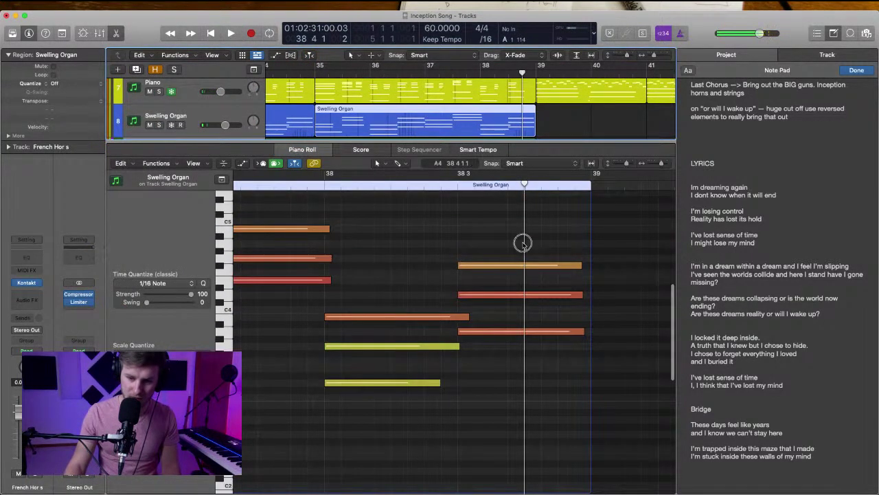
pyautogui.moveTo(522, 243); pyautogui.dragTo(552, 390)
pyautogui.moveTo(581, 333); pyautogui.dragTo(538, 284)
# Shorten the four final Low Brass notes at 38 3 to end at about 38 4
pyautogui.scroll(-3, 539, 121)
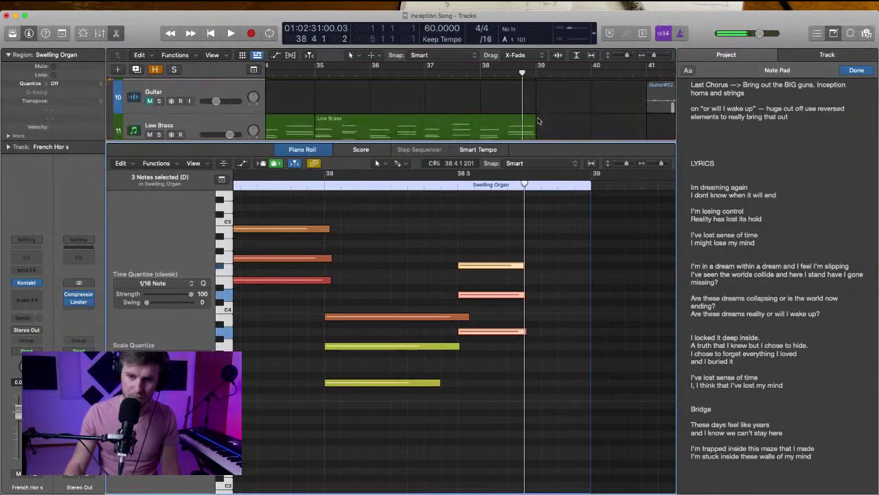
pyautogui.click(533, 123)
pyautogui.moveTo(542, 240); pyautogui.dragTo(522, 469)
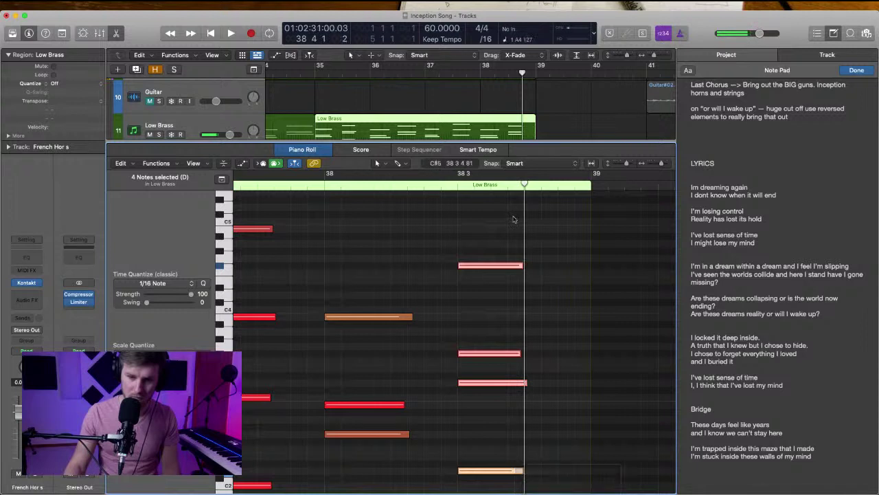
# Shorten the two final Sus Strings notes at 38 3 to end at about 38 4
pyautogui.scroll(-3, 521, 113)
pyautogui.click(520, 113)
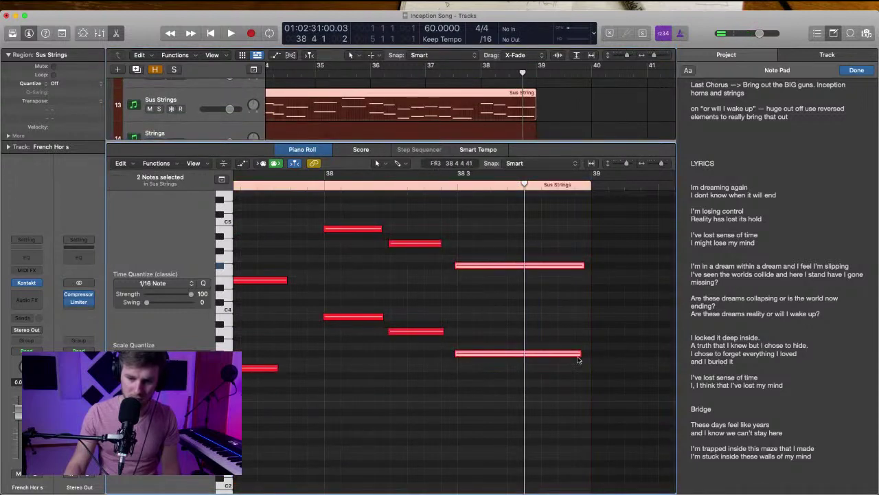
pyautogui.moveTo(579, 355); pyautogui.dragTo(523, 360)
pyautogui.click(539, 328)
# Delete the Strings notes after 38 4 at the end of the region
pyautogui.scroll(-3, 565, 110)
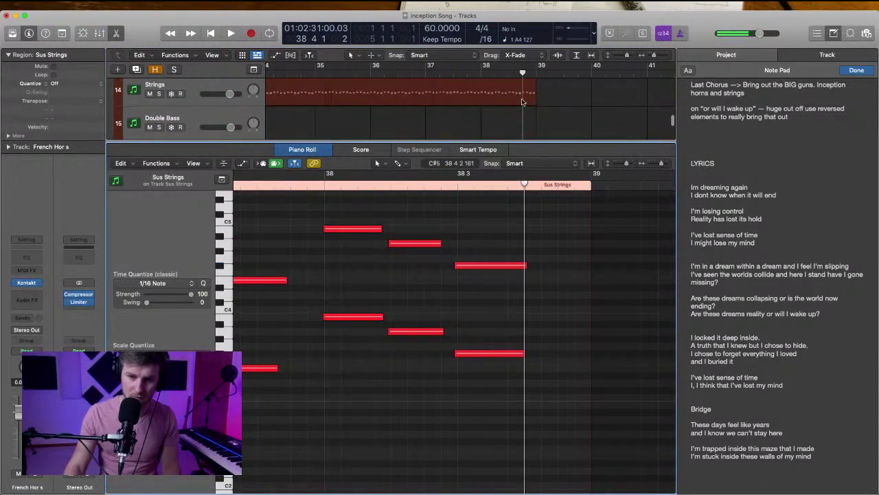
pyautogui.click(523, 102)
pyautogui.moveTo(534, 292); pyautogui.dragTo(588, 416)
pyautogui.press('Delete')
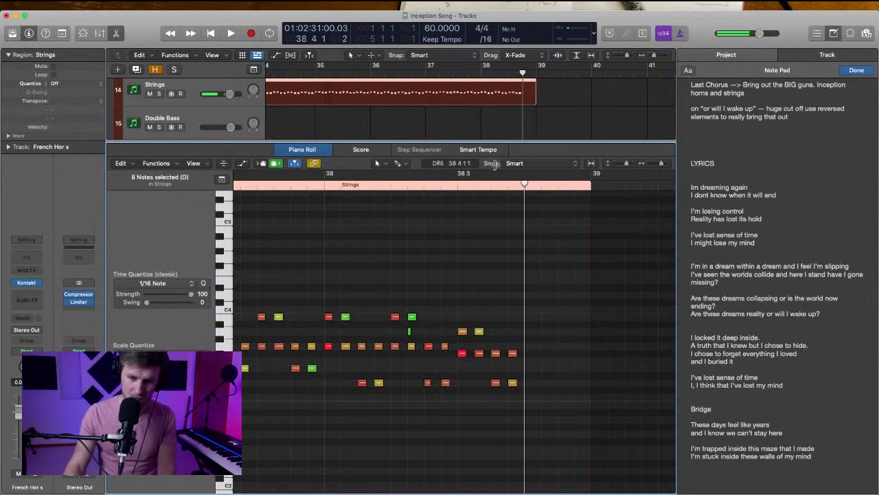
# Play the ending, cut the last Stick region at 38 4 and the last Damage Kick region at 38 3 2, and delete the remainders
pyautogui.click(454, 185)
pyautogui.press('space')
pyautogui.scroll(-3, 510, 89)
pyautogui.doubleClick(522, 112)
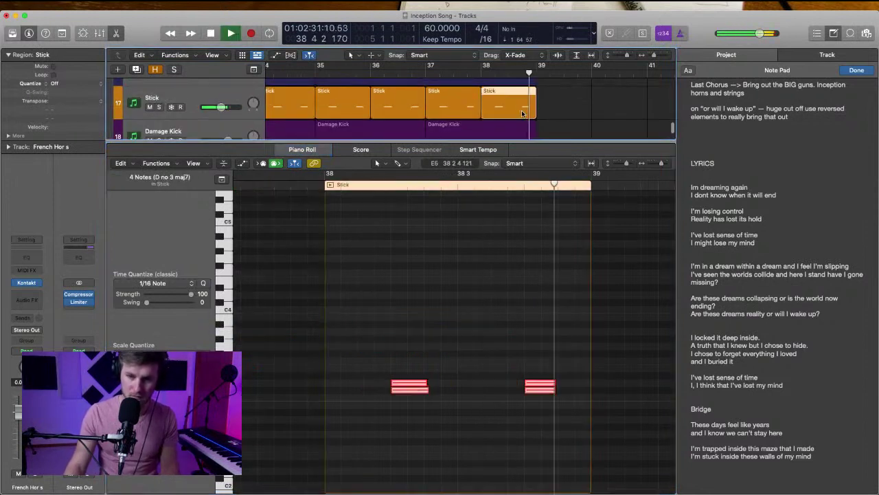
pyautogui.scroll(-2, 520, 108)
pyautogui.click(514, 107)
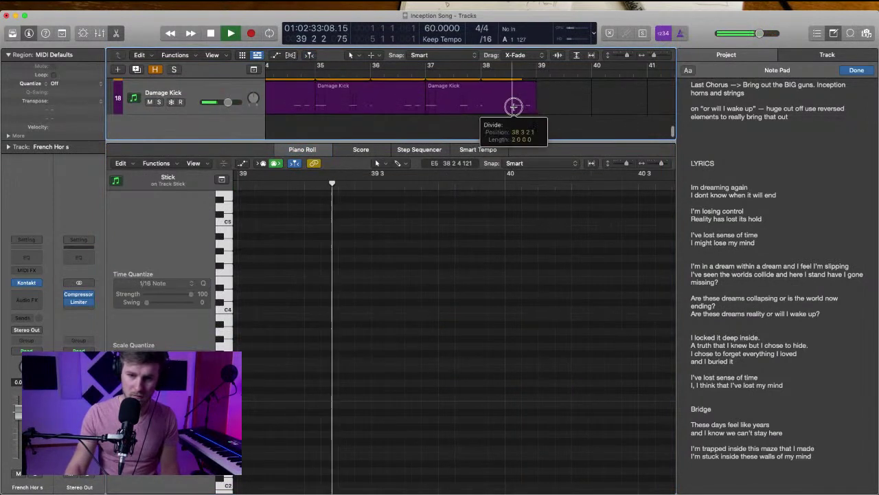
pyautogui.press('Delete')
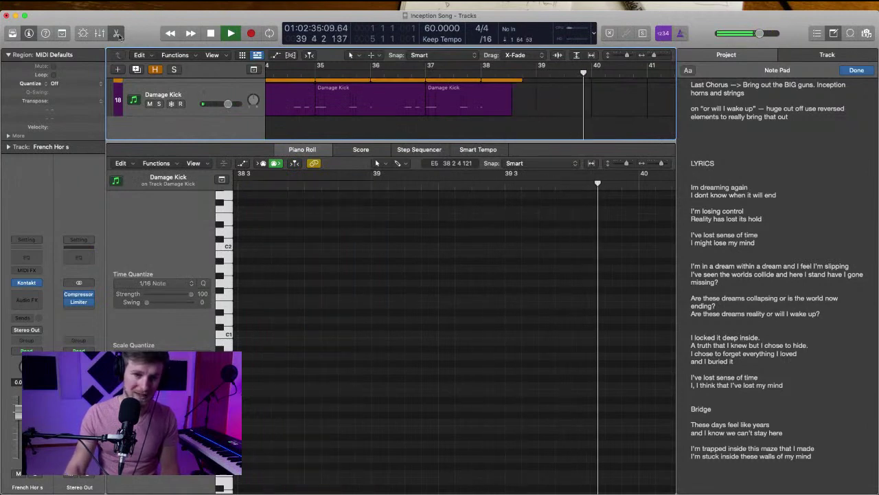
# Close the Piano Roll and bring the full arrangement around bars 31 to 42 back into view
pyautogui.press('p')
pyautogui.scroll(2, 425, 133)
pyautogui.scroll(-3, 597, 219)
pyautogui.scroll(-2, 597, 219)
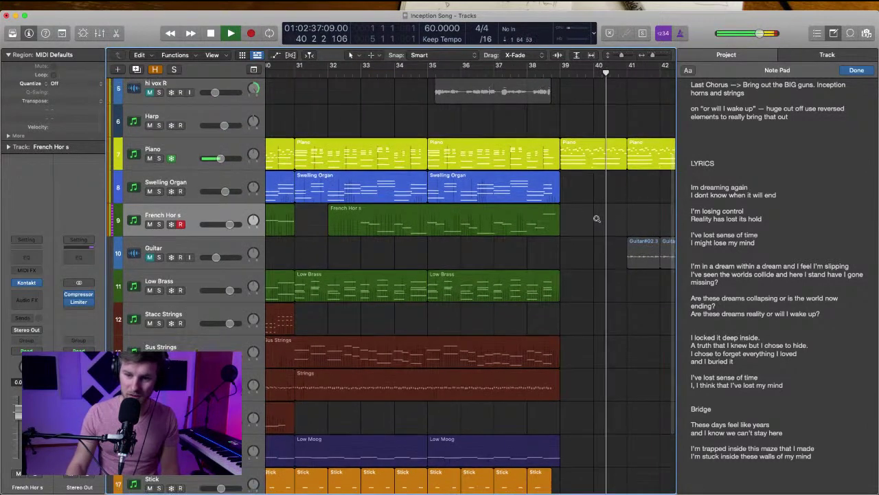
# Play on past the cut-off and review the vocal, piano and guitar regions between bar 39 and the last chorus
pyautogui.scroll(3, 596, 218)
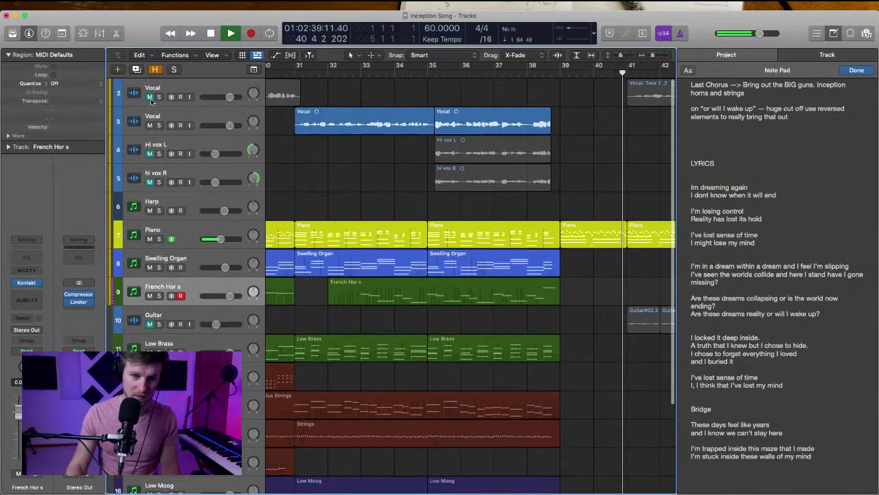
pyautogui.hscroll(3, 579, 193)
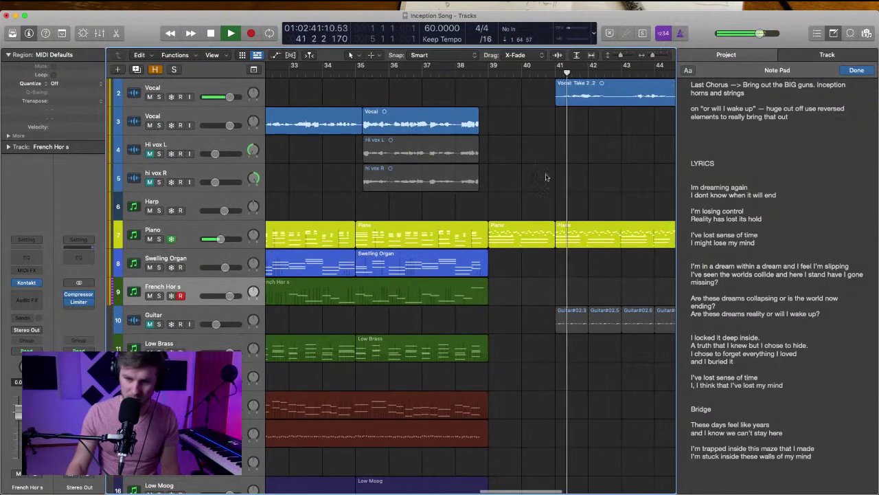
pyautogui.scroll(-2, 551, 194)
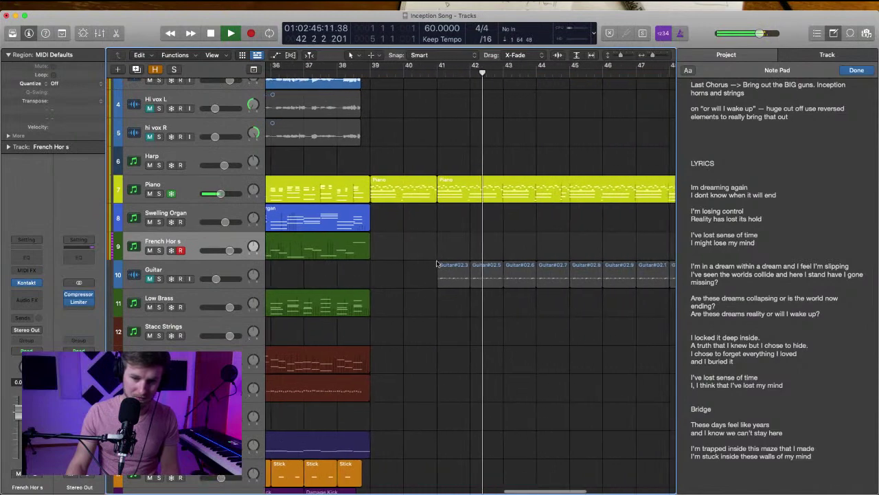
pyautogui.scroll(-3, 526, 268)
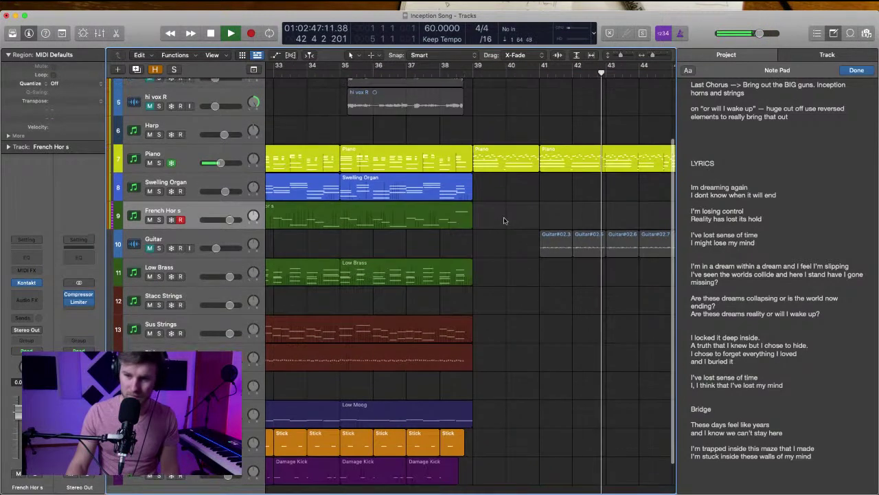
pyautogui.scroll(3, 507, 222)
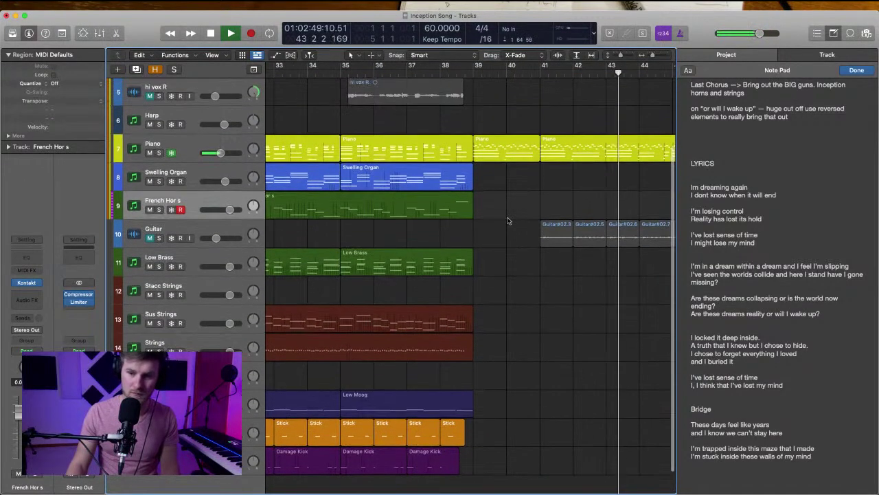
pyautogui.hscroll(5, 510, 224)
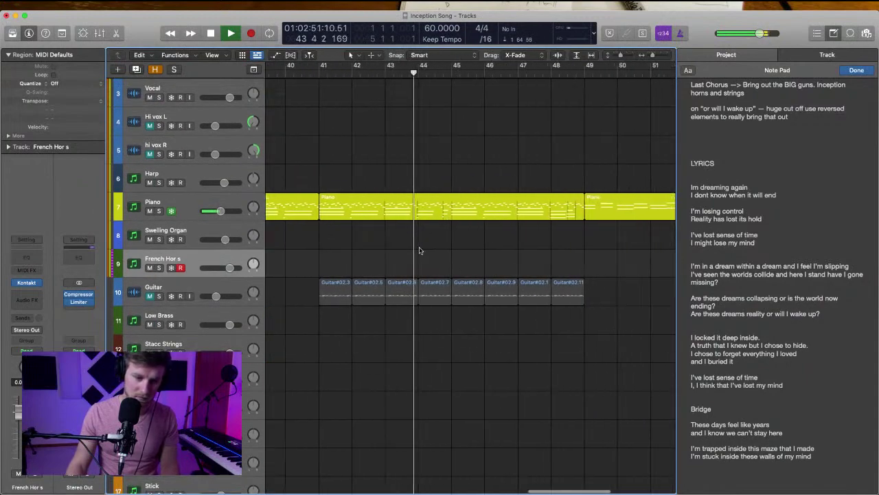
pyautogui.scroll(-3, 433, 254)
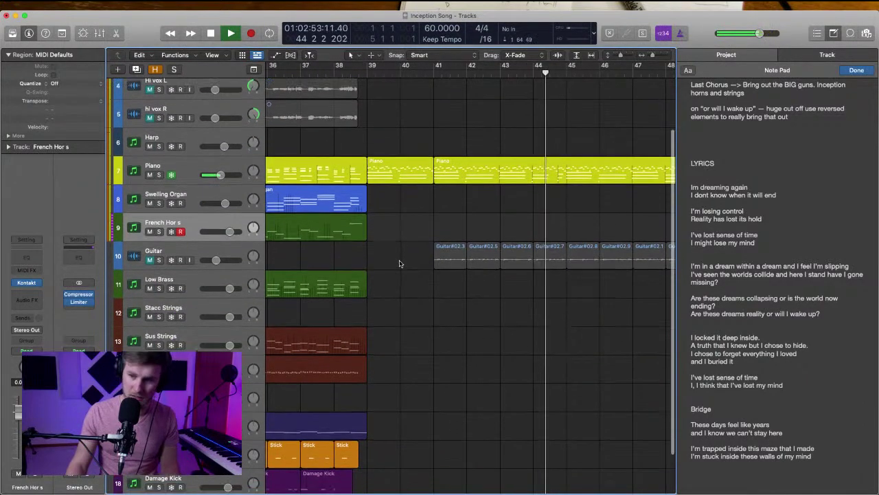
pyautogui.press('super+Left')
pyautogui.press('super+Left')
pyautogui.press('super+Left')
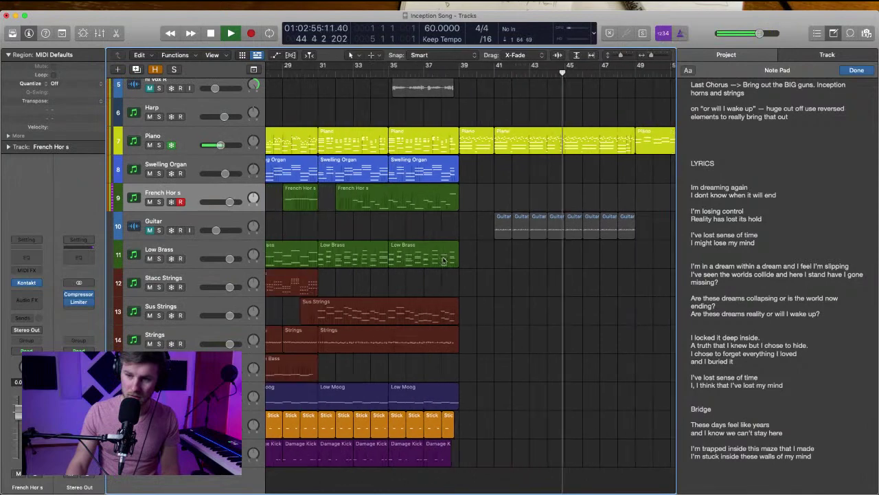
pyautogui.hscroll(-1, 512, 263)
pyautogui.scroll(4, 514, 266)
pyautogui.hscroll(2, 517, 267)
pyautogui.scroll(-1, 517, 267)
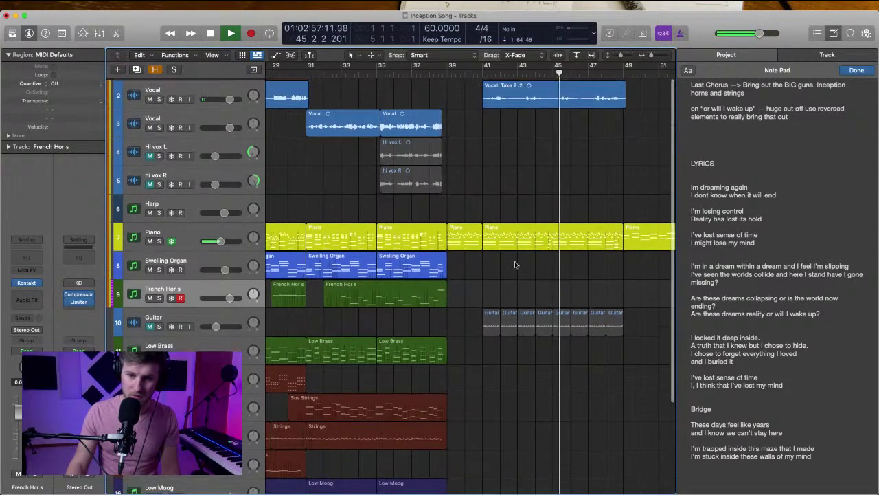
pyautogui.hscroll(4, 521, 264)
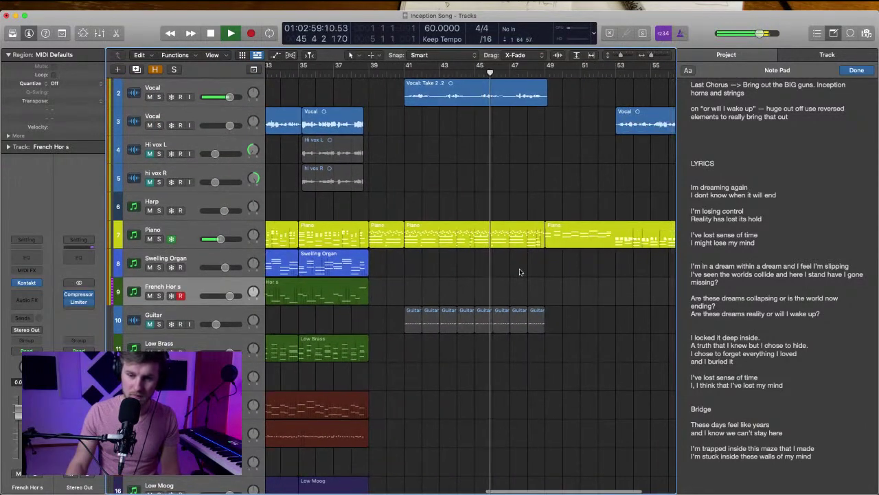
# Copy the Swelling Organ, French Horns, Low Brass, Sus Strings, Strings, Low Moog, Stick and Damage Kick chorus regions from bar 31 to bar 53
pyautogui.hscroll(-4, 487, 256)
pyautogui.scroll(-2, 487, 256)
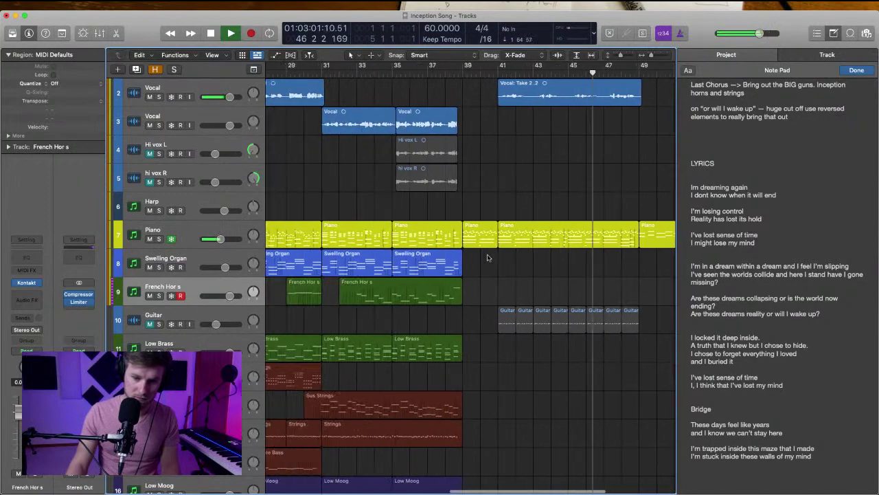
pyautogui.scroll(-3, 487, 257)
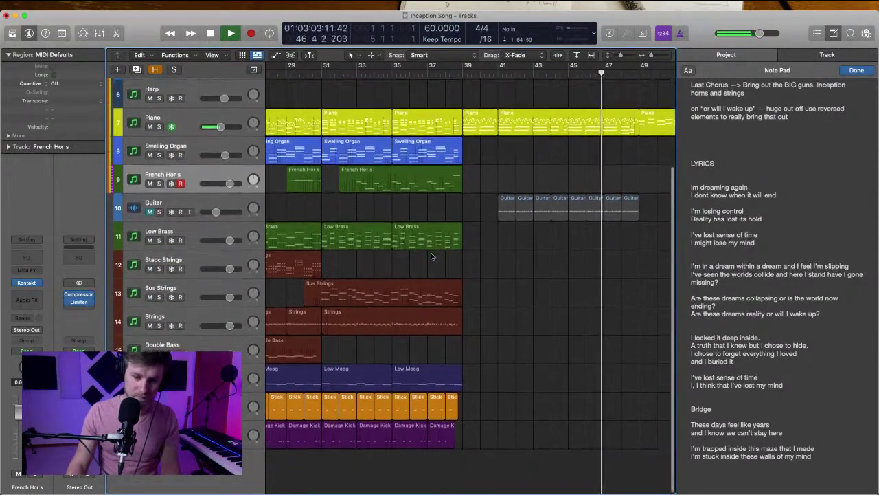
pyautogui.moveTo(462, 327); pyautogui.dragTo(462, 155)
pyautogui.hscroll(5, 462, 155)
pyautogui.hscroll(3, 462, 156)
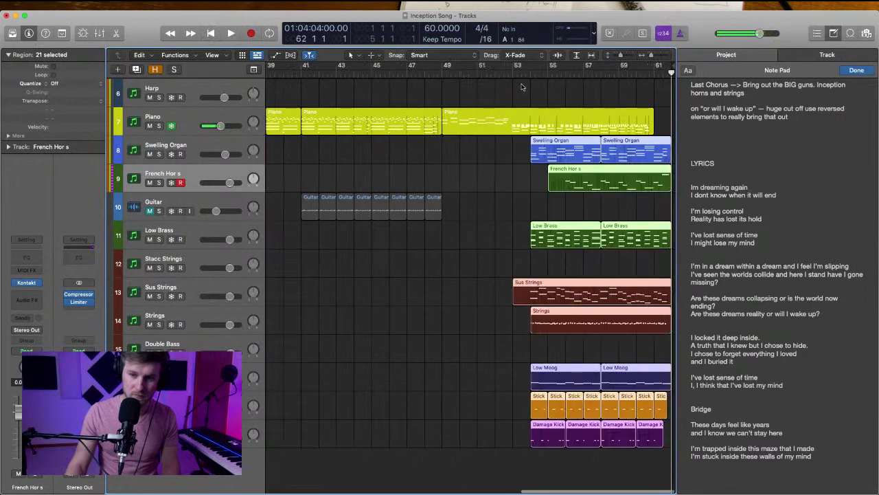
pyautogui.moveTo(552, 151); pyautogui.dragTo(535, 153)
pyautogui.click(467, 158)
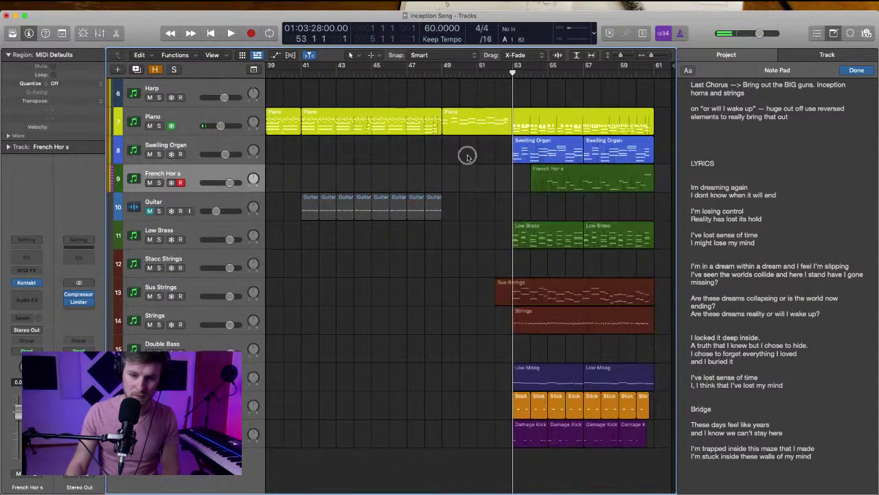
# Place the playhead at bar 41 and examine the section between the cut-off and the last chorus
pyautogui.hscroll(-8, 471, 157)
pyautogui.hscroll(4, 471, 156)
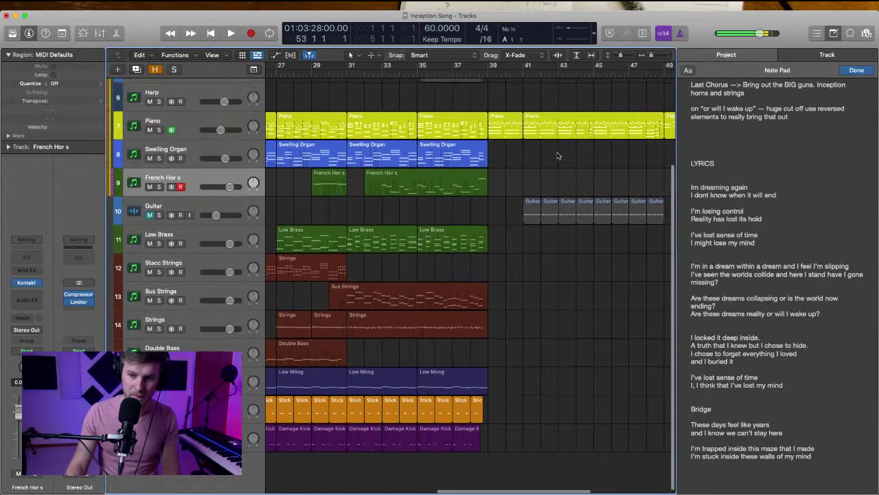
pyautogui.scroll(2, 471, 157)
pyautogui.scroll(4, 595, 228)
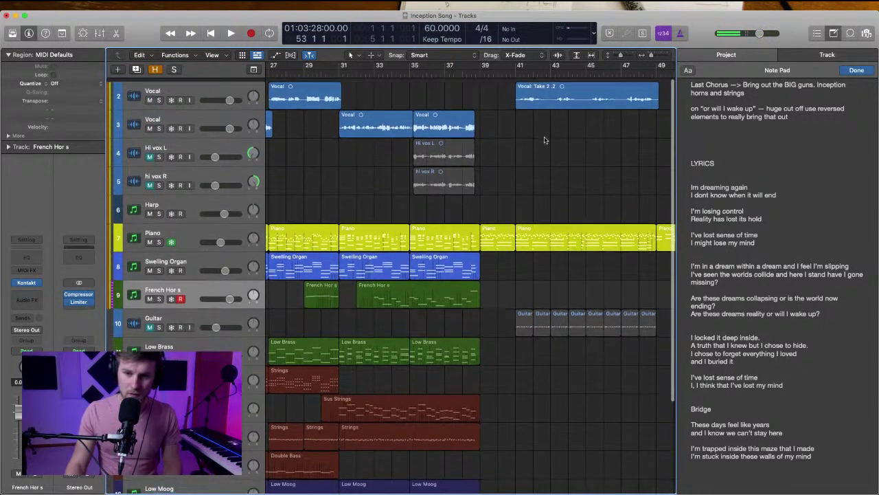
pyautogui.click(517, 73)
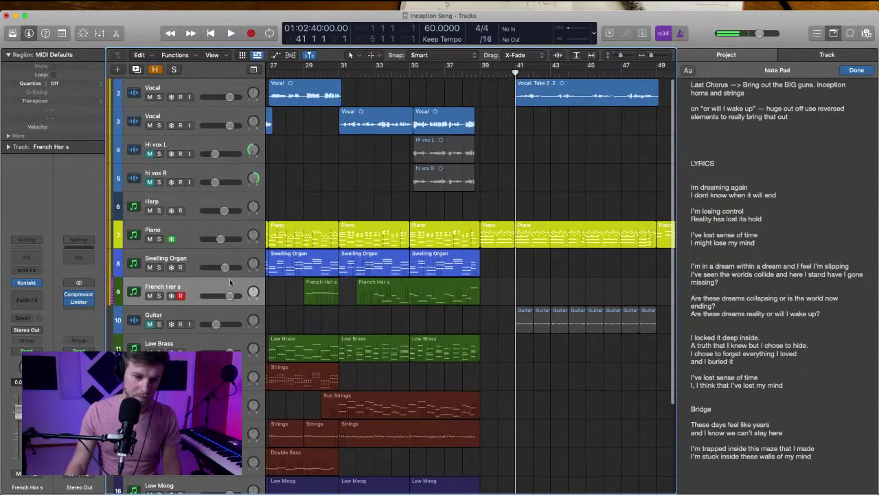
pyautogui.hscroll(3, 526, 284)
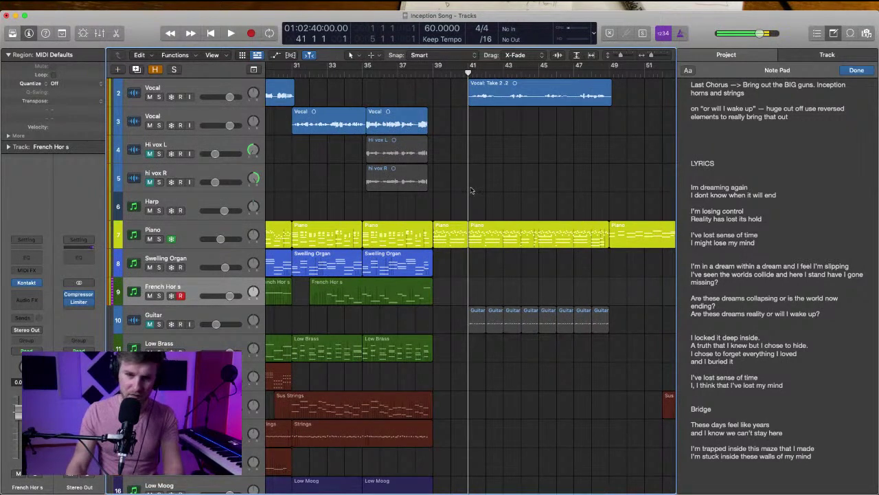
pyautogui.scroll(-10, 471, 190)
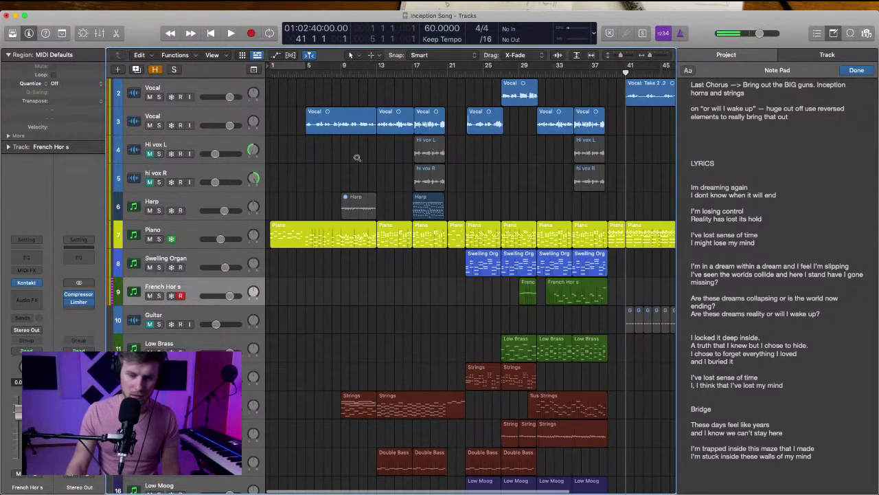
# Play the song from the first vocal entry at bar 5 and fit the whole arrangement in view
pyautogui.click(274, 70)
pyautogui.press('space')
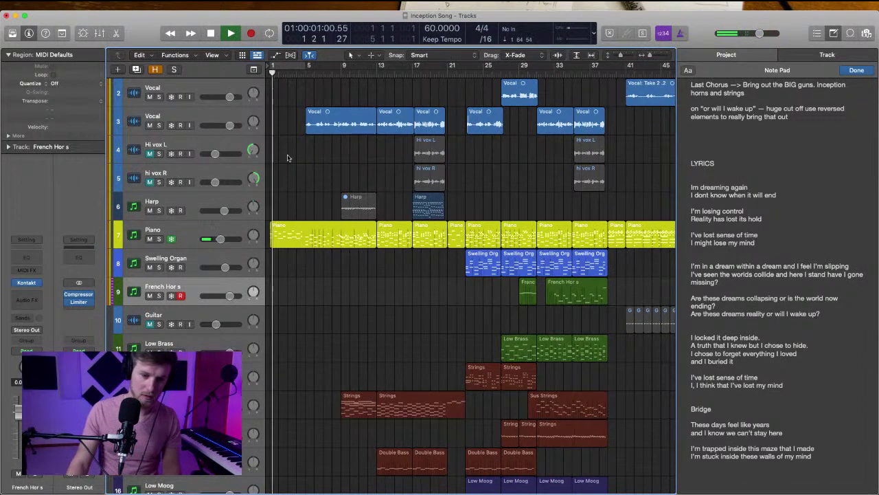
pyautogui.press('space')
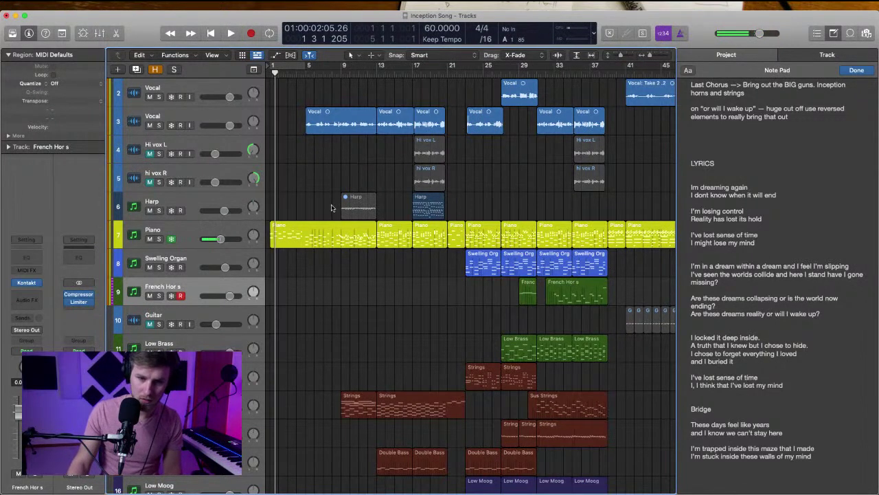
pyautogui.click(308, 73)
pyautogui.press('space')
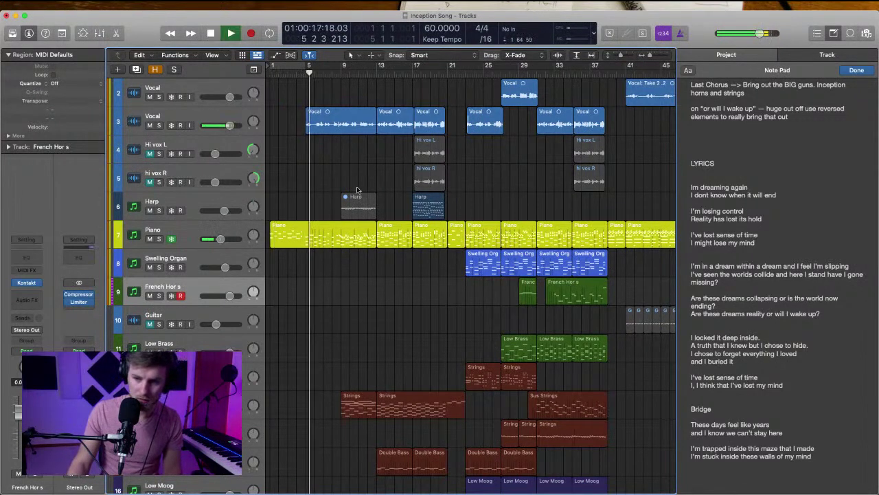
pyautogui.hscroll(2, 365, 189)
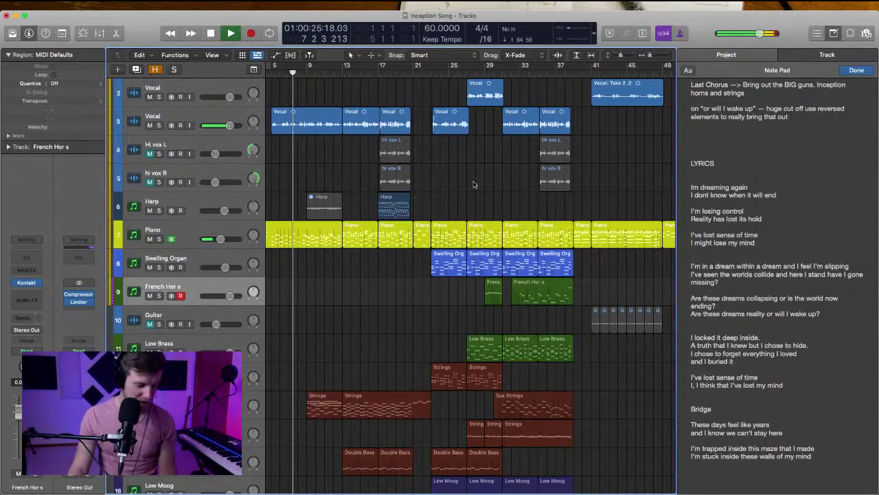
pyautogui.press('z')
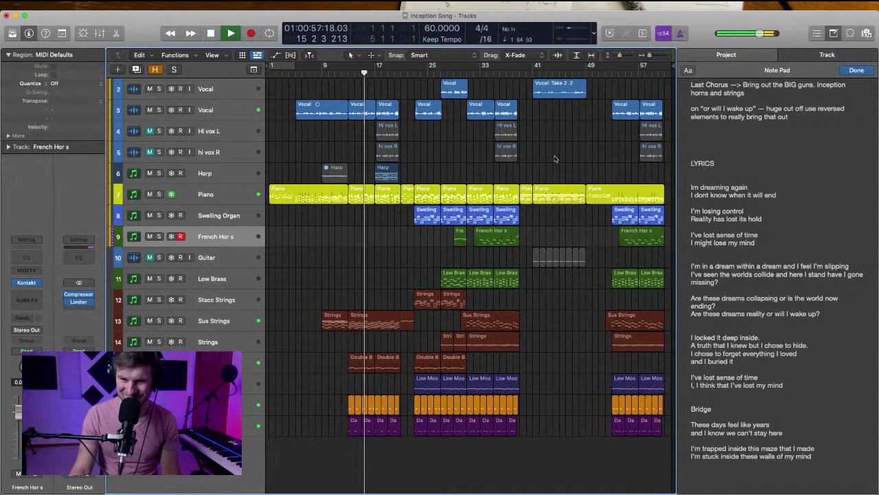
pyautogui.scroll(3, 554, 156)
pyautogui.hscroll(2, 555, 157)
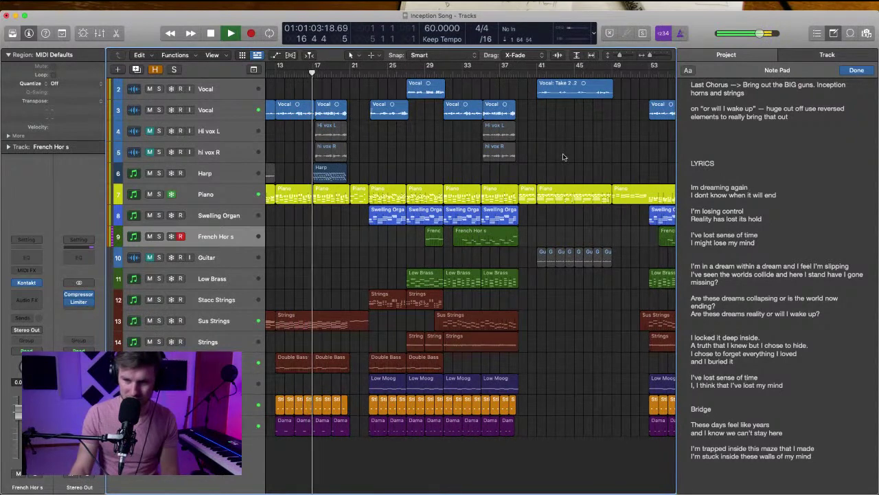
# Mute the Harp region at bar 17 during playback, deselect it and stop playback
pyautogui.click(318, 175)
pyautogui.hotkey('ctrl', 'm')
pyautogui.click(366, 172)
pyautogui.hscroll(2, 419, 169)
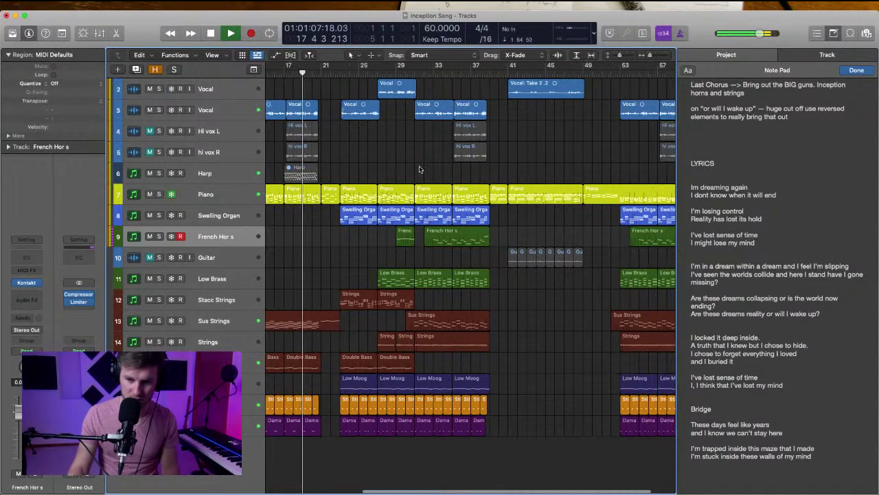
pyautogui.press('space')
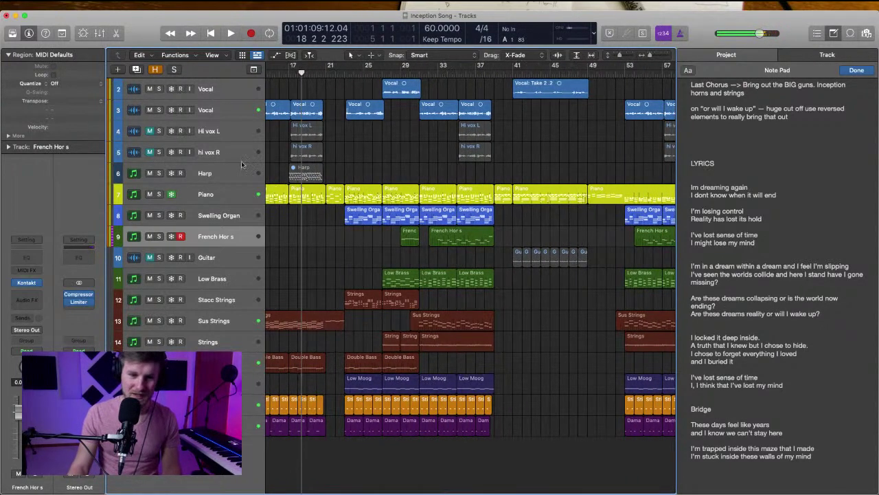
# Select the Harp track and place the playhead at bar 41, where the bridge vocal starts
pyautogui.click(217, 173)
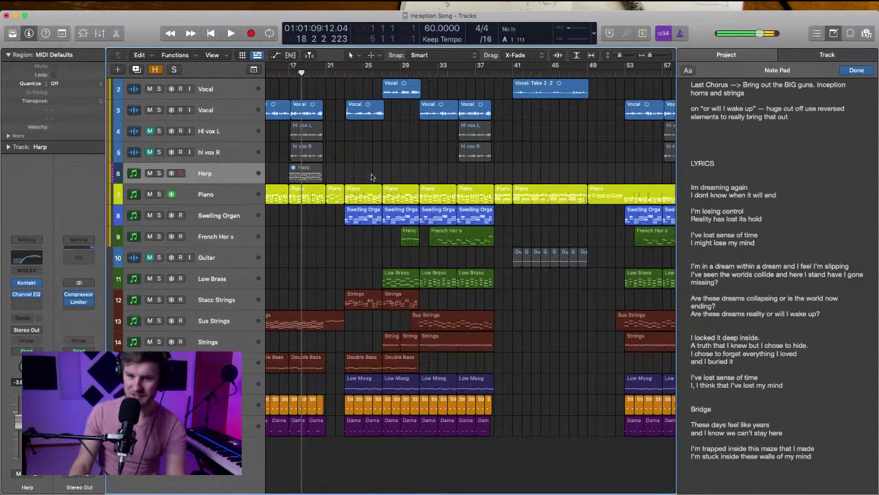
pyautogui.hscroll(2, 370, 178)
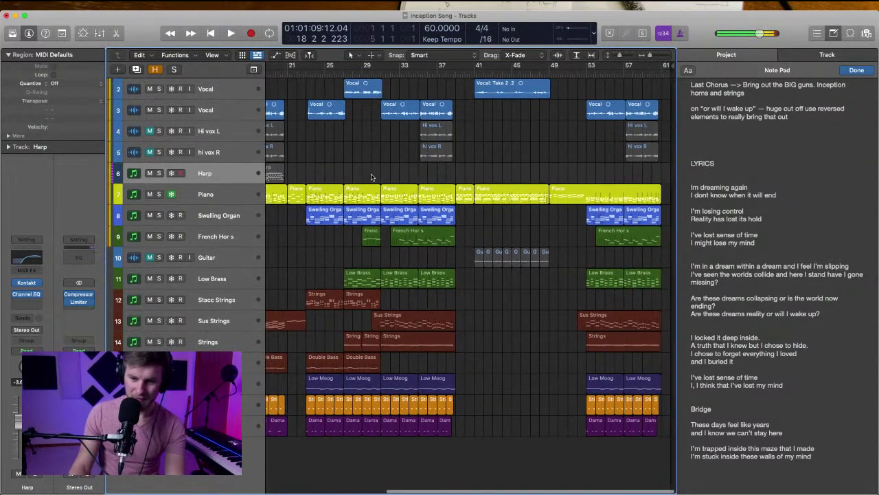
pyautogui.hscroll(-1, 370, 177)
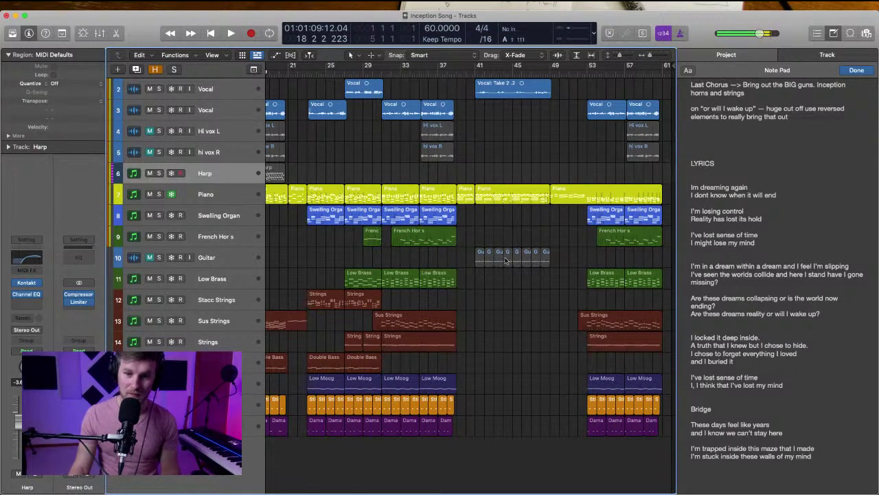
pyautogui.click(470, 79)
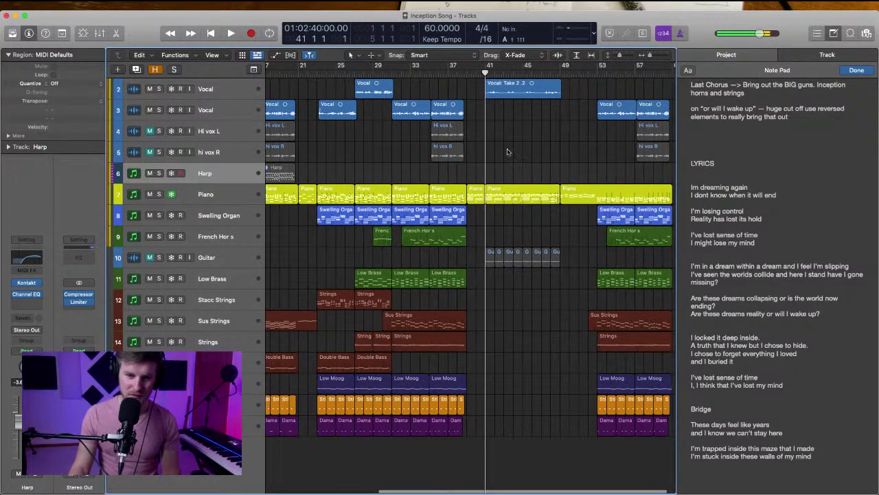
pyautogui.hscroll(-3, 373, 197)
pyautogui.hscroll(3, 373, 197)
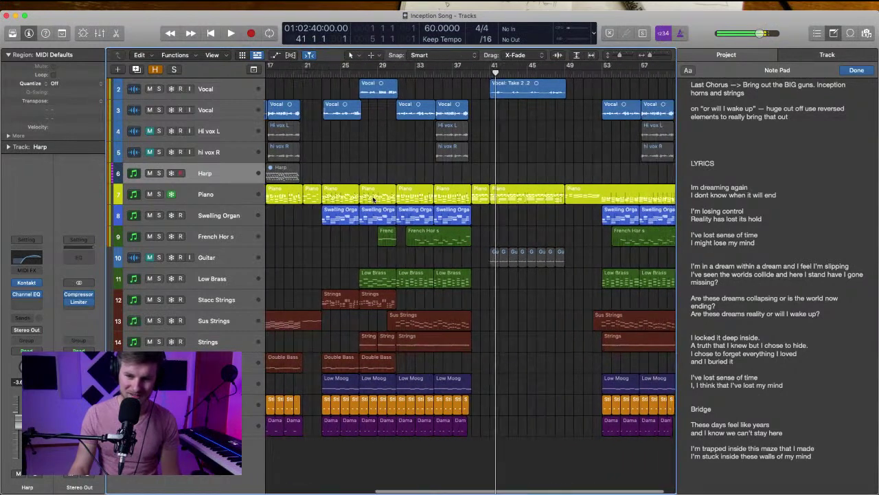
# Play the arrangement briefly from bar 23, then restart playback from bar 21 to hear the lead-in
pyautogui.click(313, 76)
pyautogui.press('space')
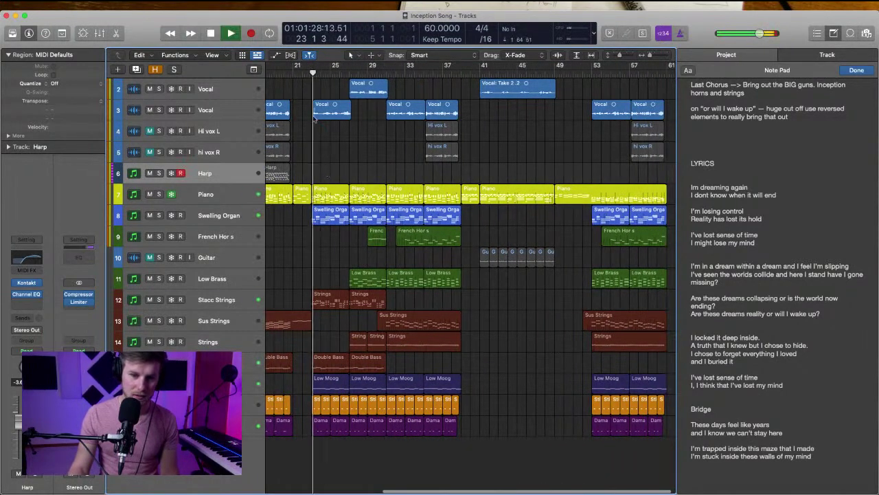
pyautogui.press('space')
pyautogui.click(294, 74)
pyautogui.press('space')
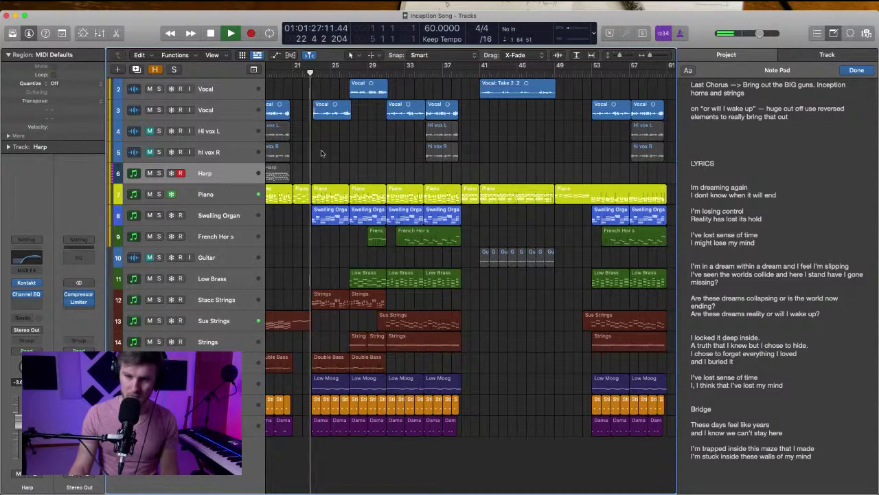
pyautogui.hscroll(1, 326, 158)
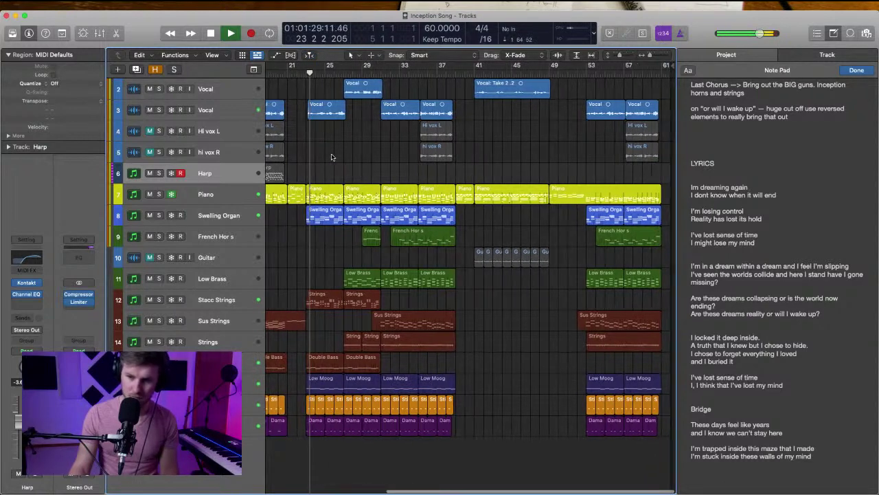
# Mute the first Stacc Strings region at bar 23 during playback and deselect it
pyautogui.hscroll(-3, 330, 156)
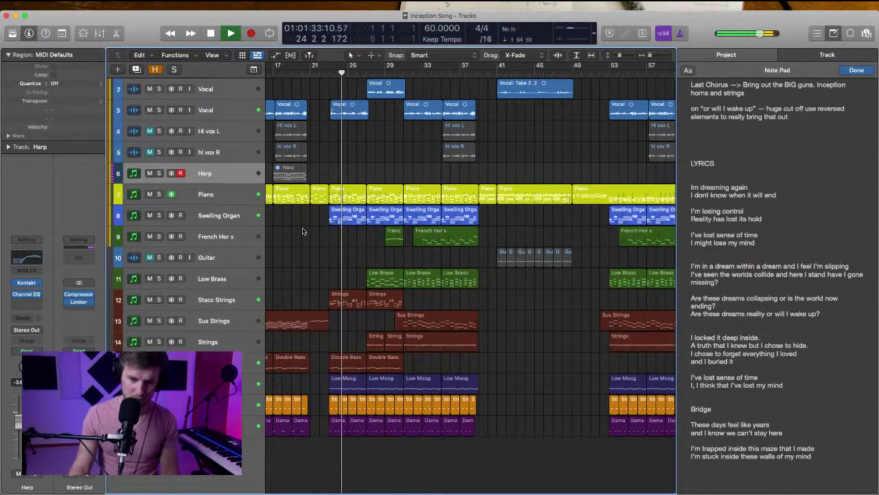
pyautogui.click(205, 300)
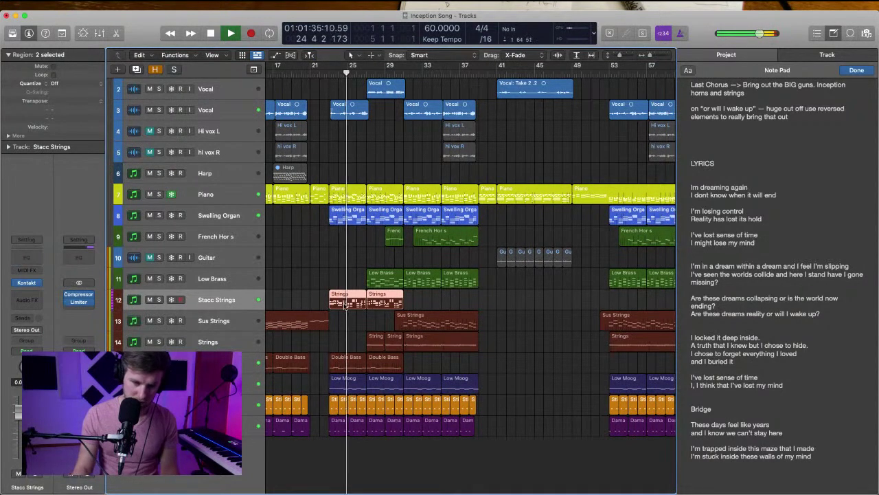
pyautogui.click(338, 303)
pyautogui.hotkey('ctrl', 'm')
pyautogui.click(333, 267)
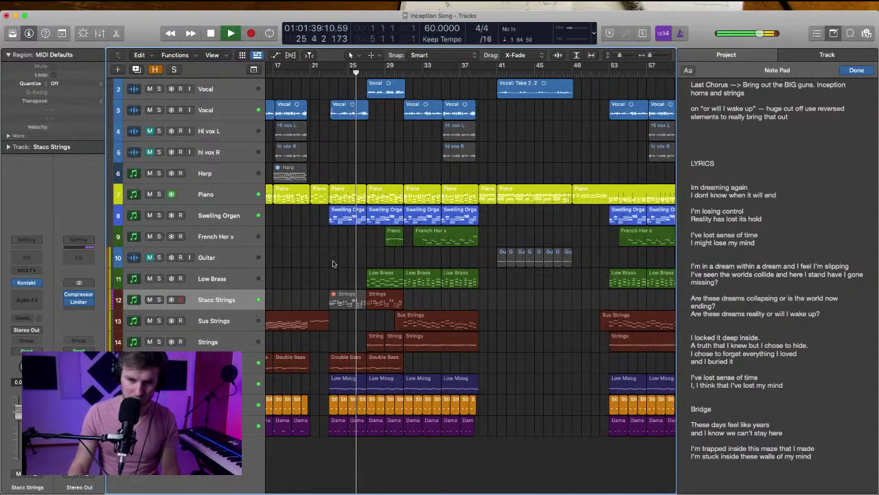
# Lower the Swelling Organ track's volume during playback, deselect its regions and reselect the Stacc Strings track
pyautogui.click(240, 216)
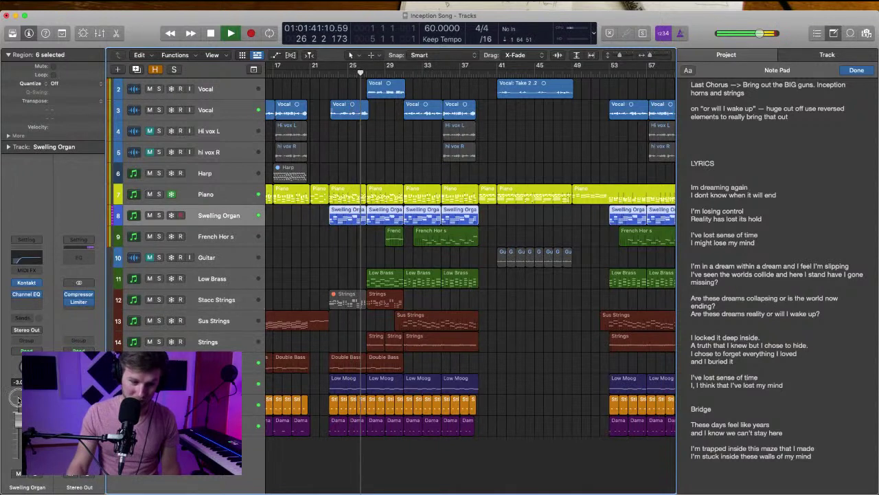
pyautogui.click(296, 272)
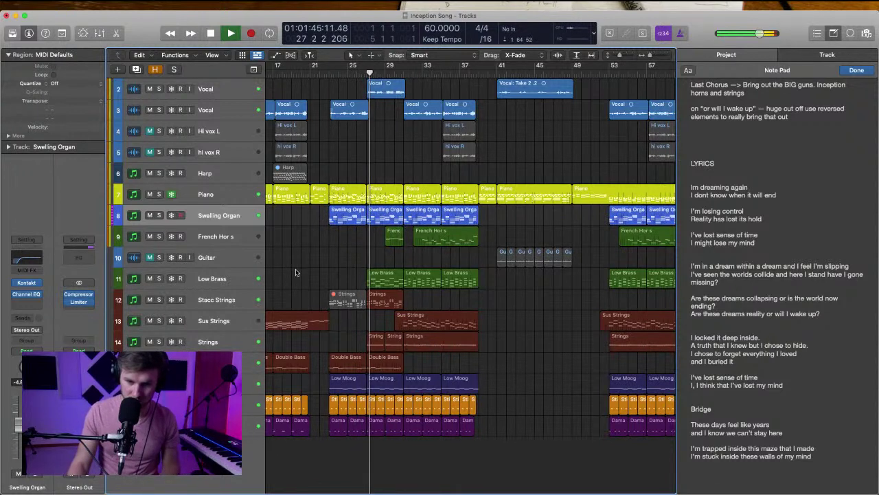
pyautogui.click(222, 298)
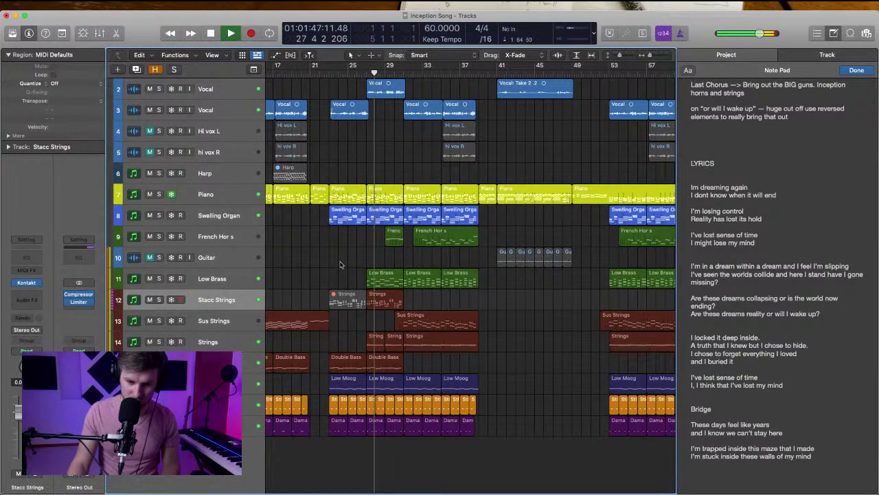
pyautogui.scroll(1, 345, 265)
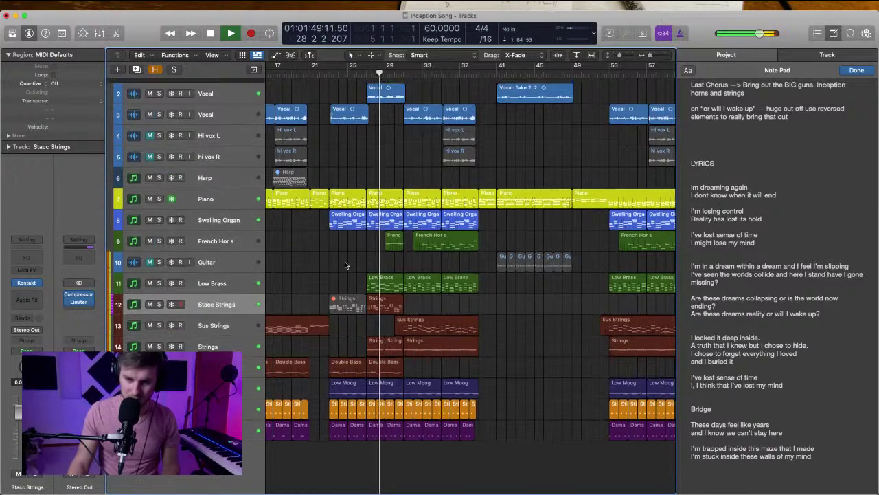
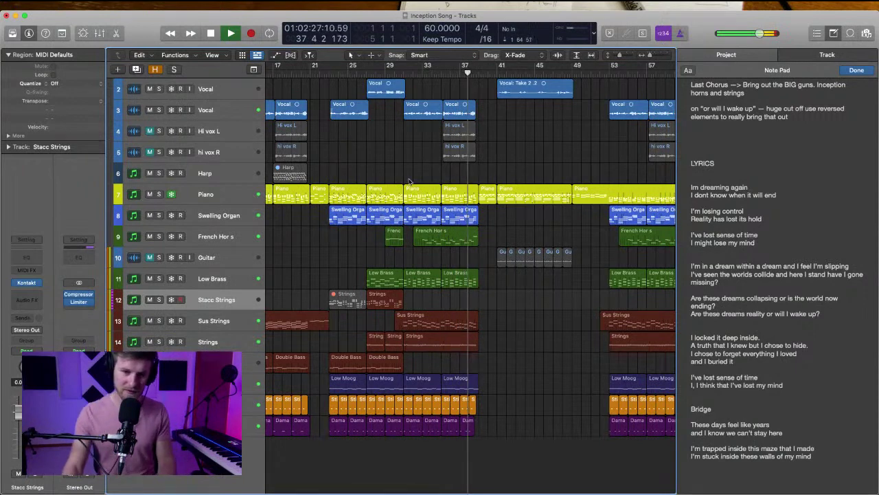
# Examine the notes and controller curve at the end of the Low Brass region at bar 38, then close the editor
pyautogui.hscroll(3, 508, 206)
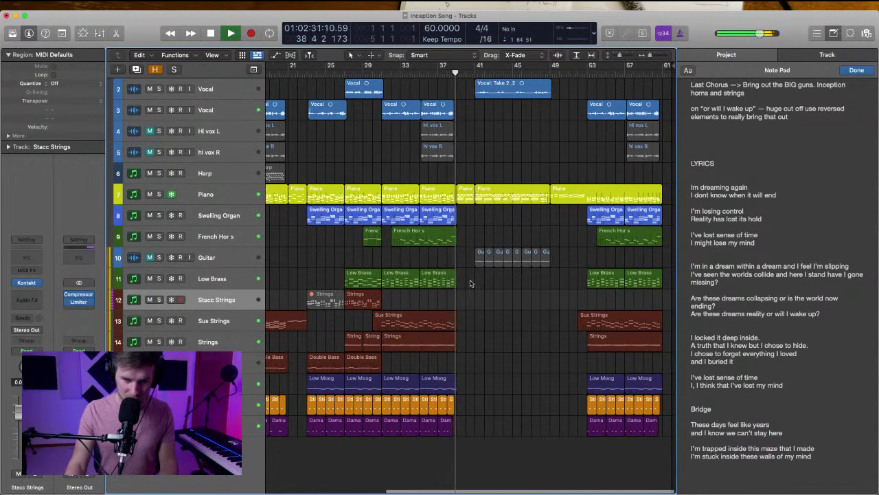
pyautogui.scroll(10, 467, 277)
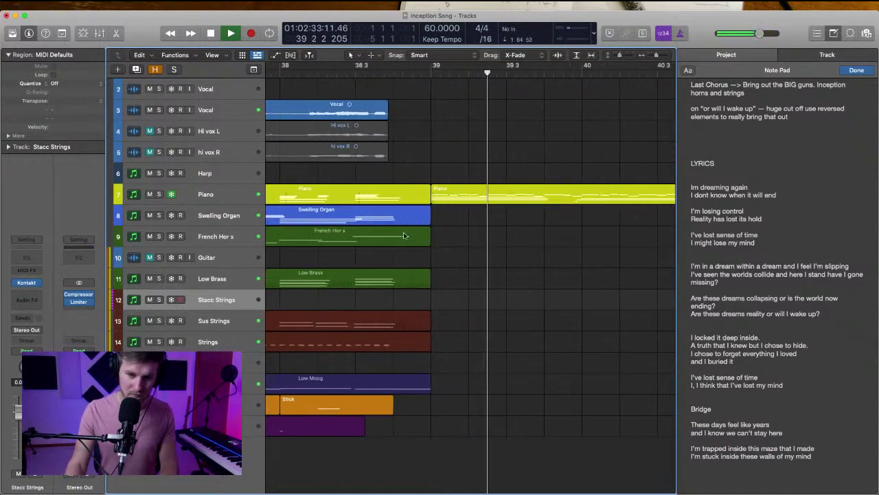
pyautogui.doubleClick(415, 277)
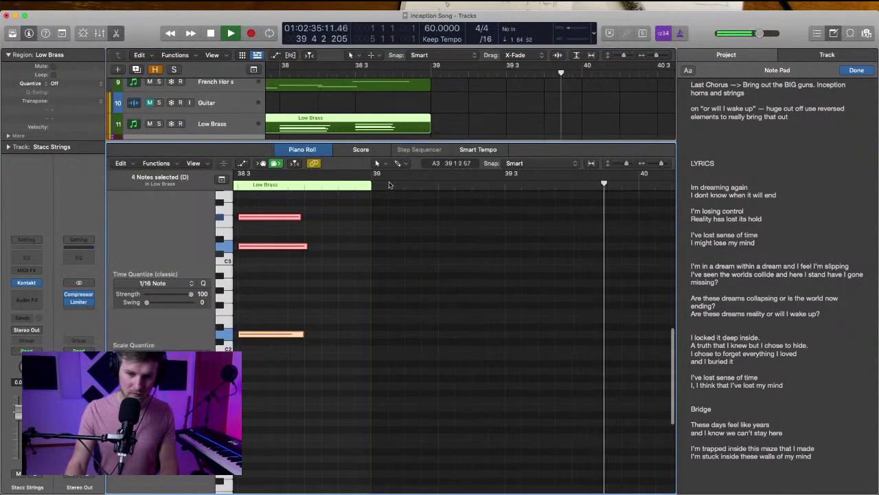
pyautogui.click(318, 267)
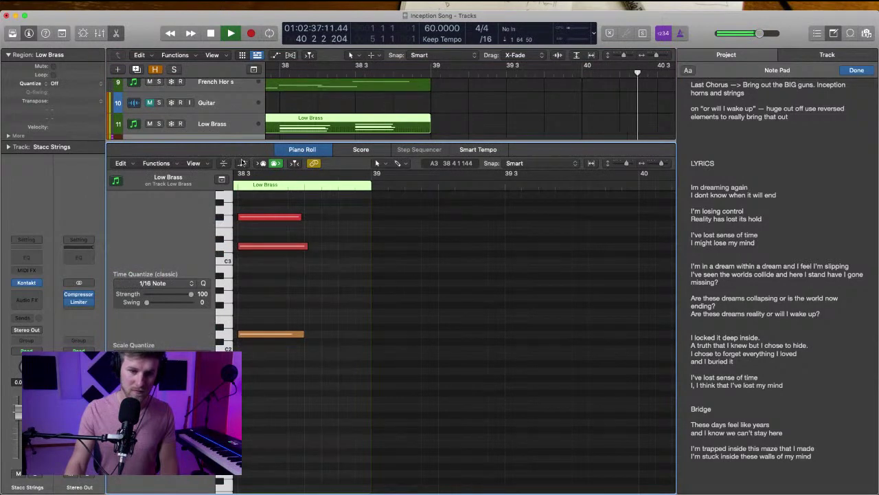
pyautogui.click(242, 162)
pyautogui.hscroll(-5, 272, 326)
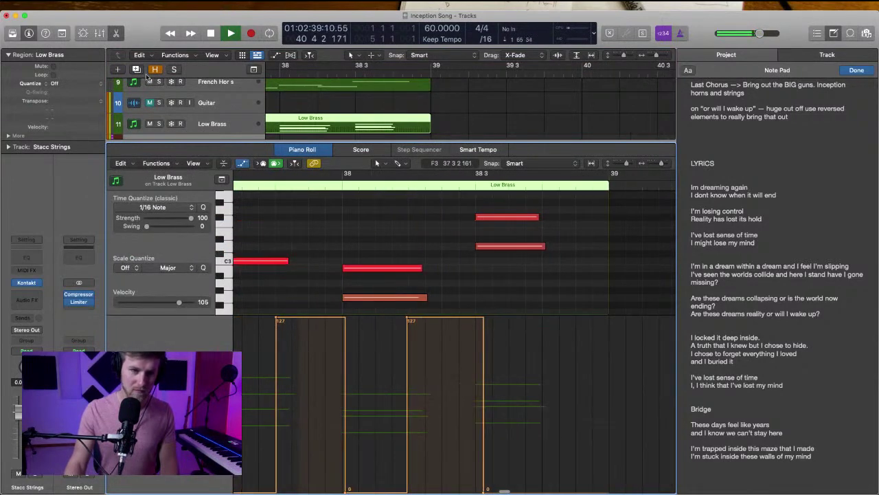
pyautogui.click(117, 34)
pyautogui.click(545, 250)
pyautogui.hscroll(-5, 546, 250)
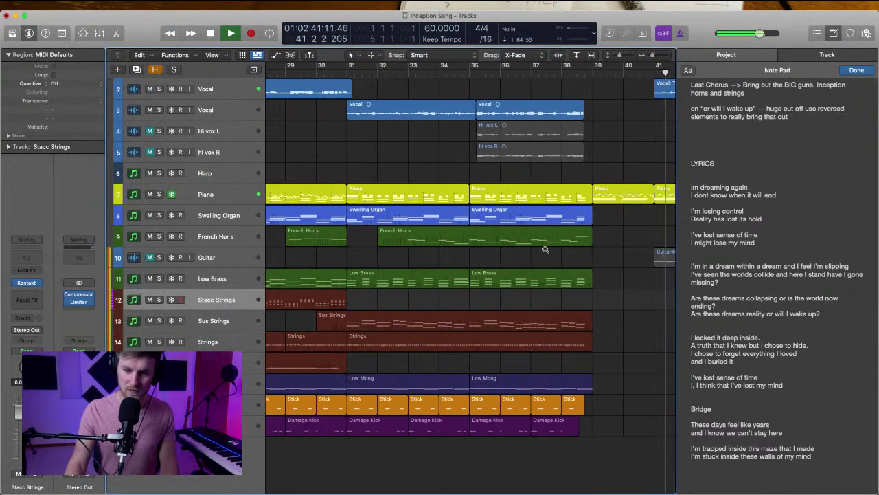
# Listen through the bridge, stop playback at bar 49 and return the playhead to bar 41
pyautogui.hscroll(8, 532, 307)
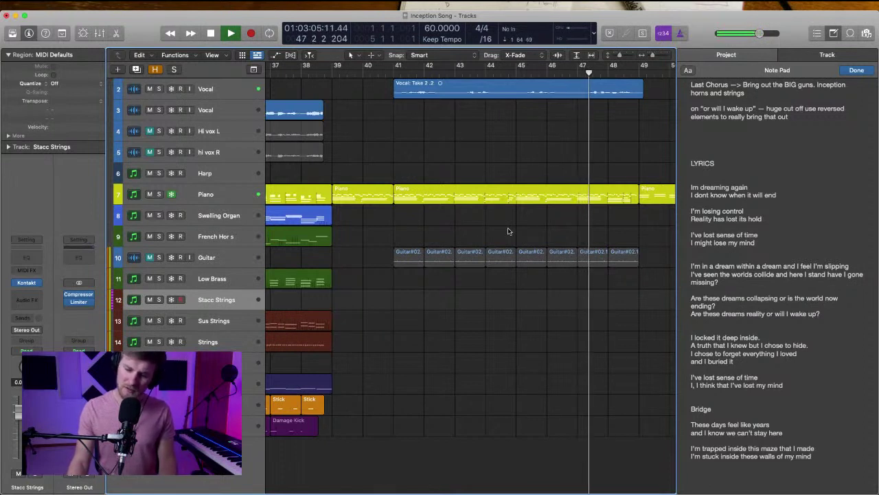
pyautogui.hscroll(3, 509, 232)
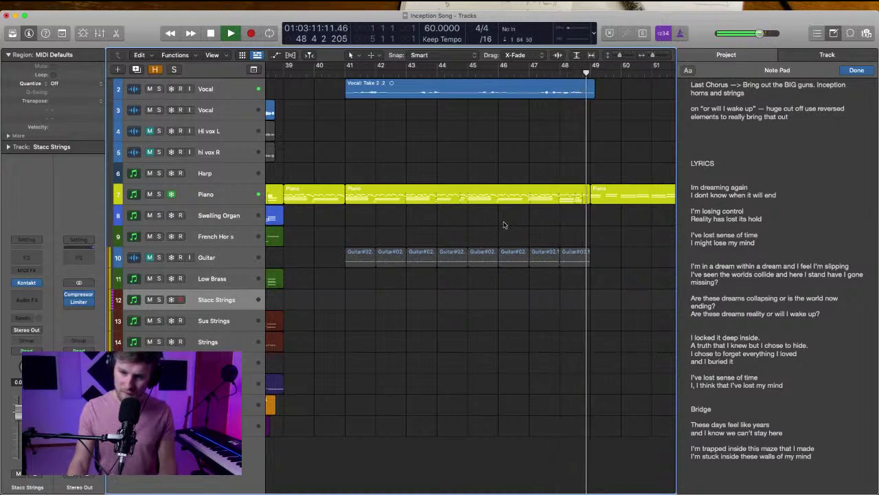
pyautogui.press('space')
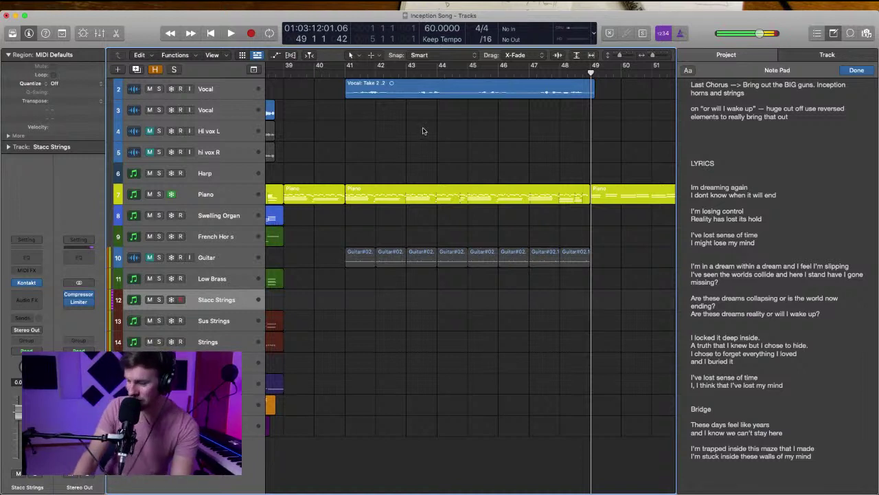
pyautogui.press('super+Left')
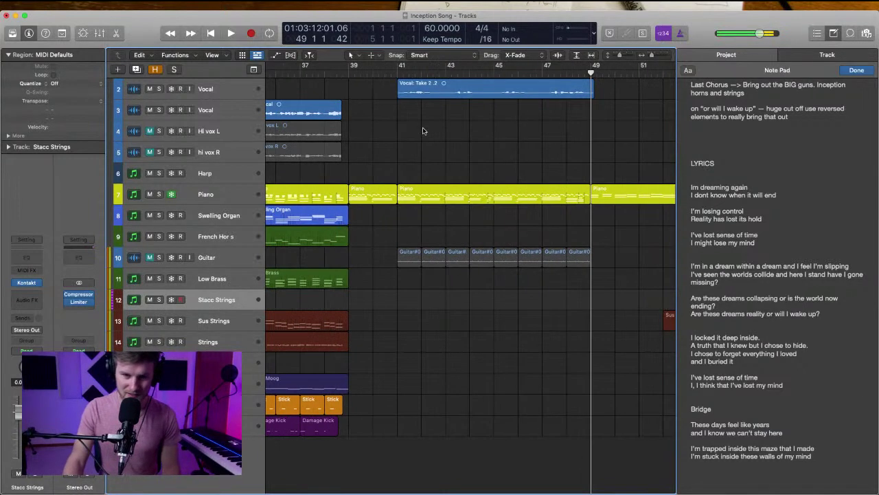
pyautogui.click(395, 72)
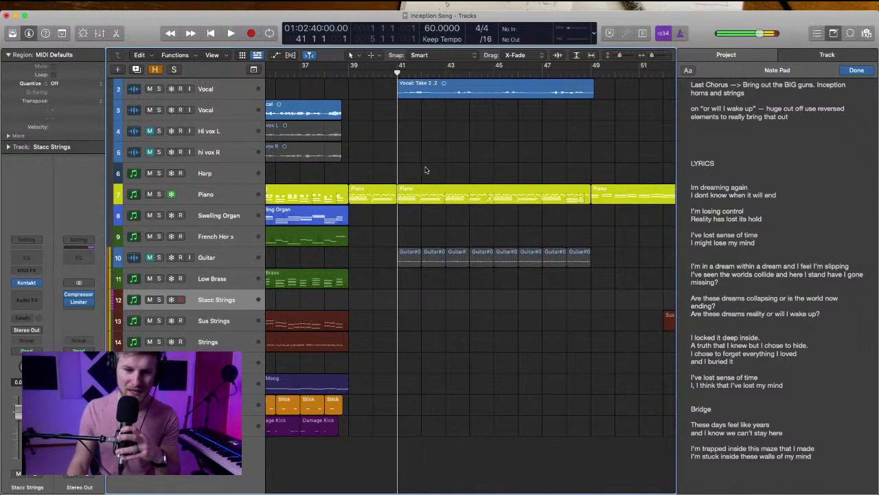
# Play the piano passage briefly from bar 39, then put the playhead back at bar 41
pyautogui.scroll(3, 419, 165)
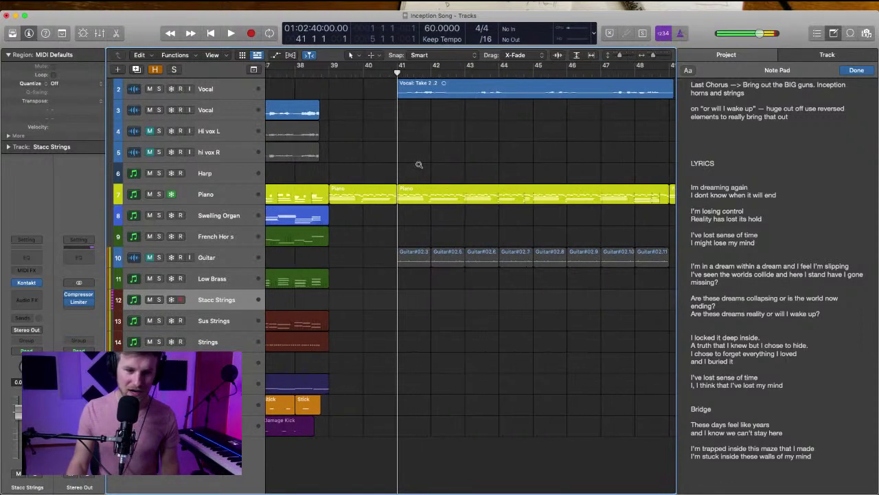
pyautogui.hscroll(-3, 413, 162)
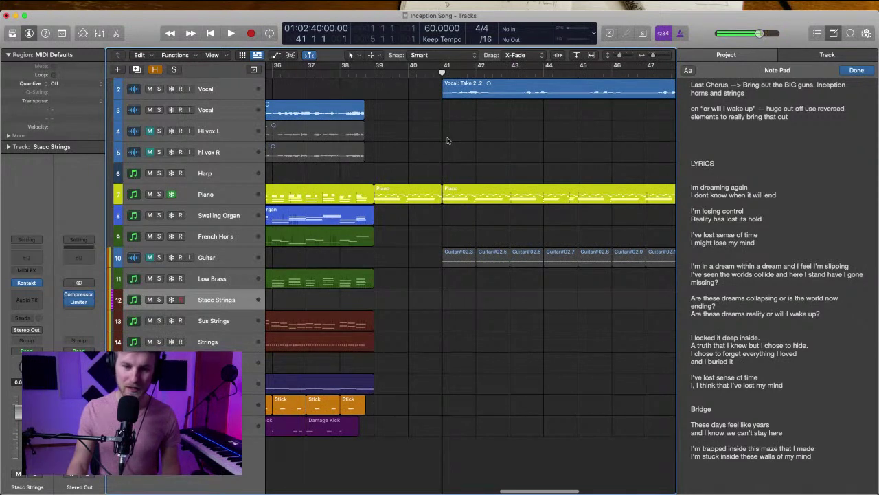
pyautogui.press(',')
pyautogui.press(',')
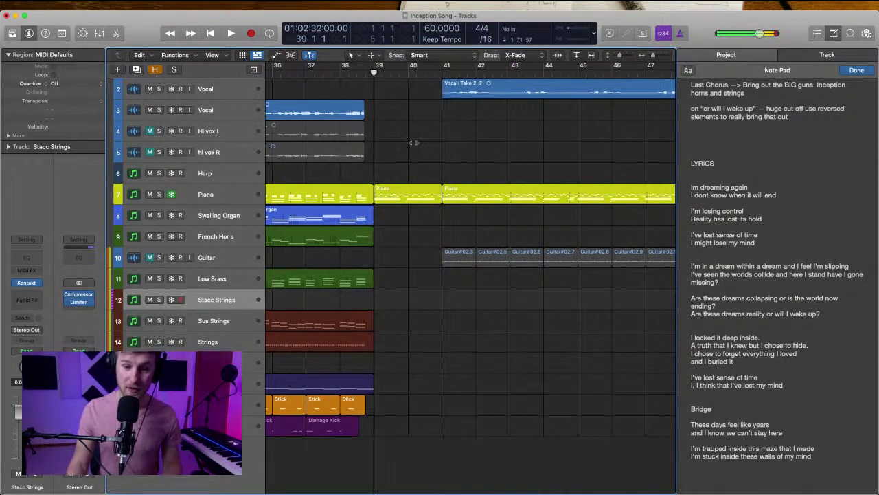
pyautogui.press('space')
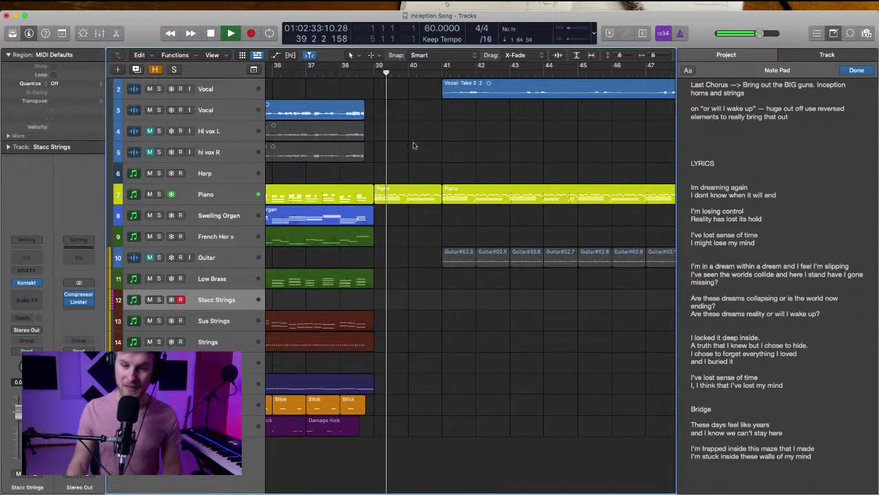
pyautogui.press('.')
pyautogui.press('.')
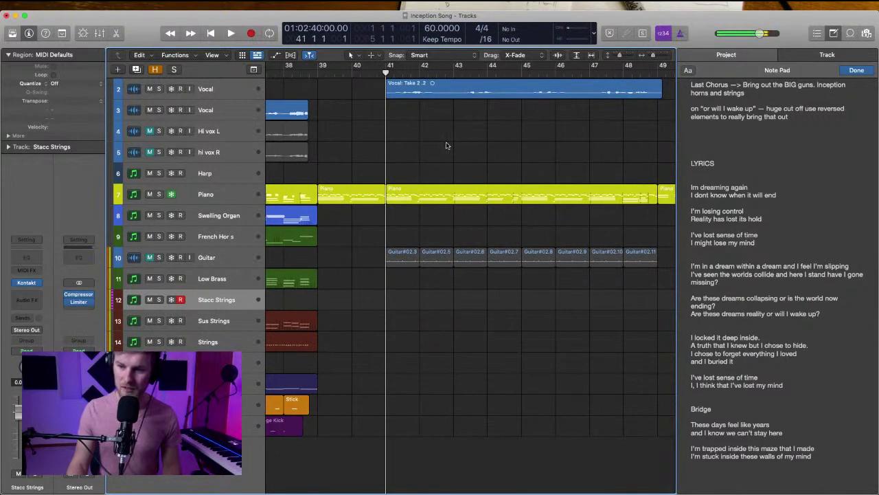
# Play the bridge from bar 41, select the Harp track for recording and stop playback
pyautogui.scroll(-2, 446, 144)
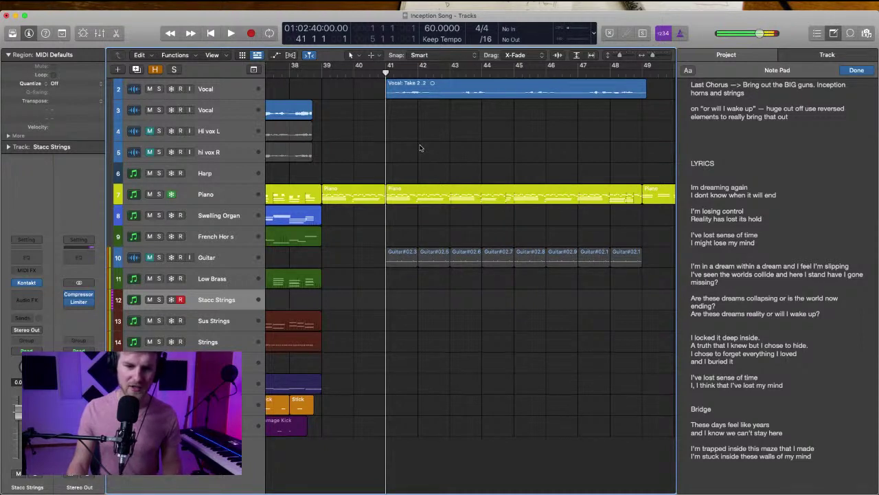
pyautogui.hscroll(5, 421, 148)
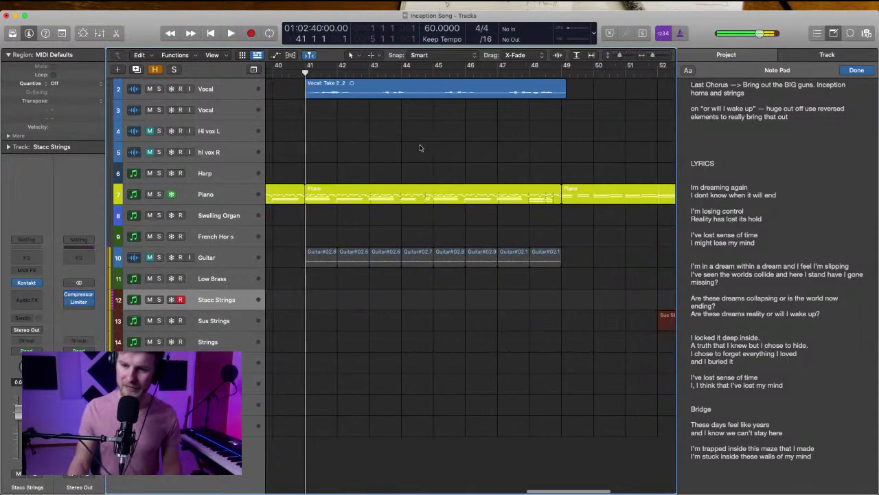
pyautogui.scroll(-2, 420, 146)
pyautogui.hscroll(-5, 415, 149)
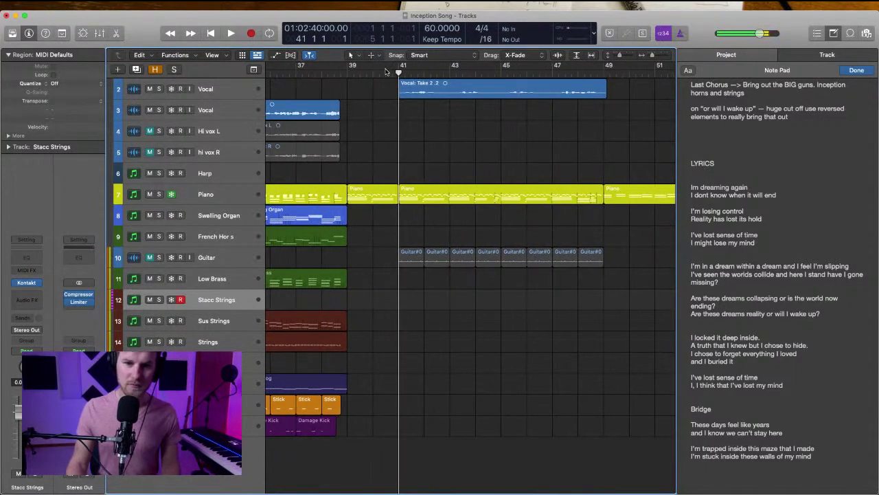
pyautogui.press('space')
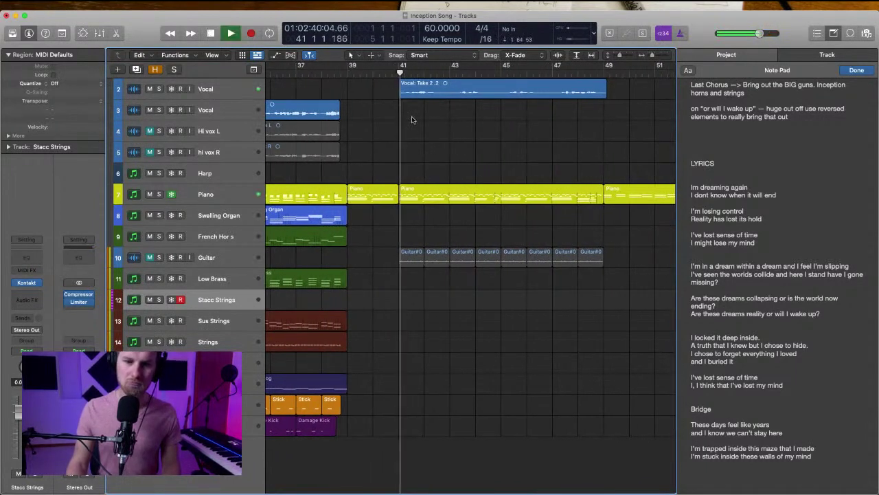
pyautogui.hscroll(-3, 412, 120)
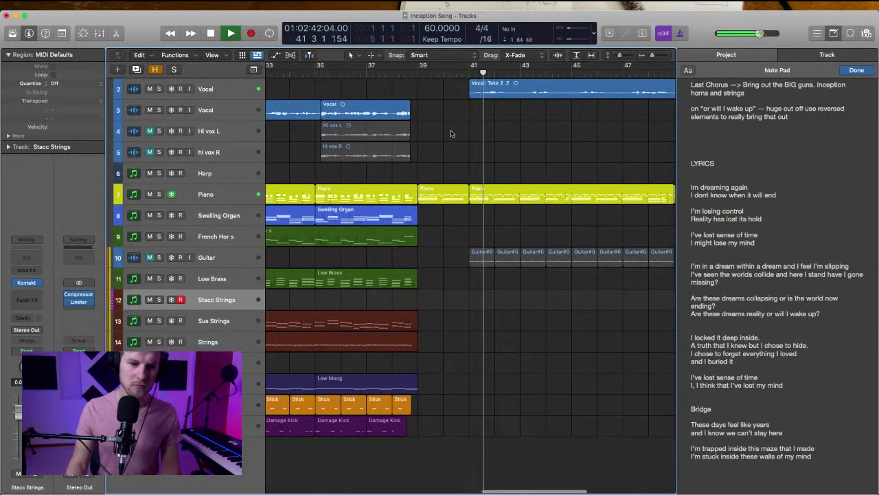
pyautogui.click(268, 173)
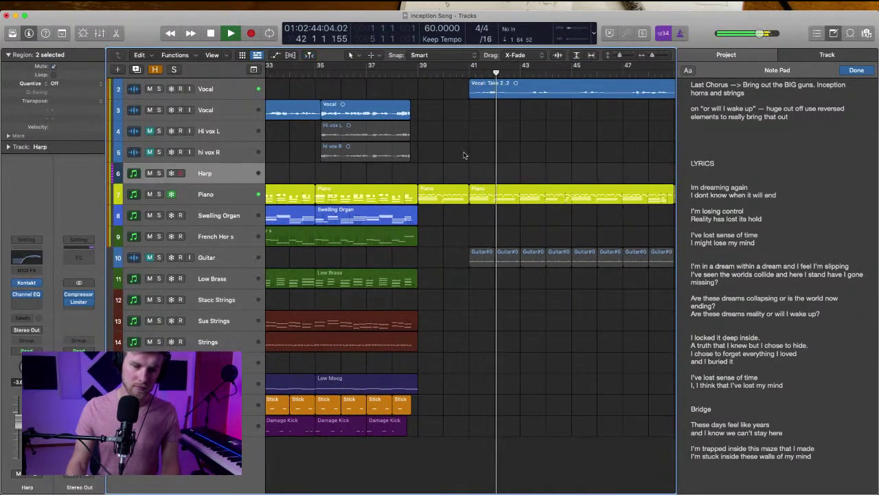
pyautogui.press('space')
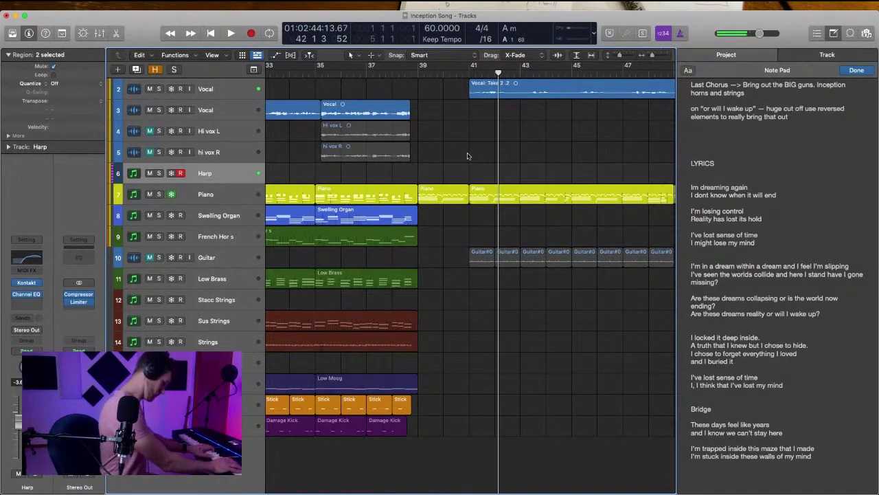
# Record a harp part over the bridge from bar 41 to bar 49 and deselect the recorded region
pyautogui.press('r')
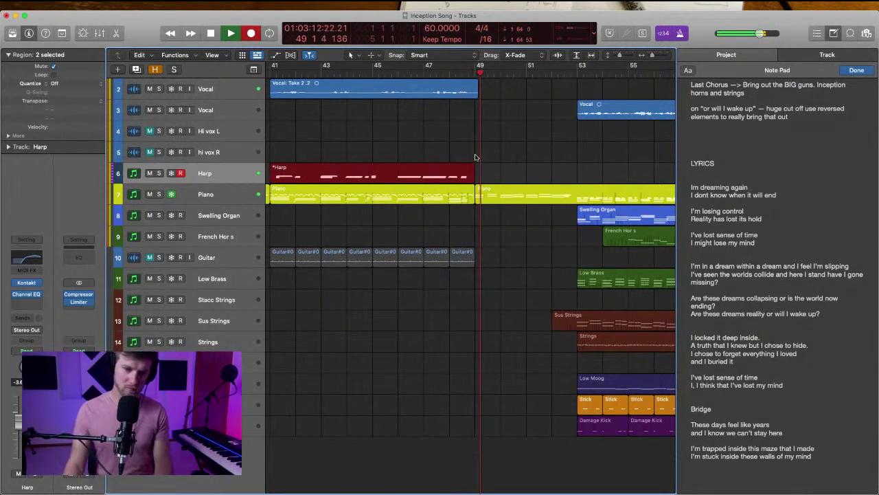
pyautogui.press('space')
pyautogui.click(478, 150)
pyautogui.hscroll(-3, 443, 164)
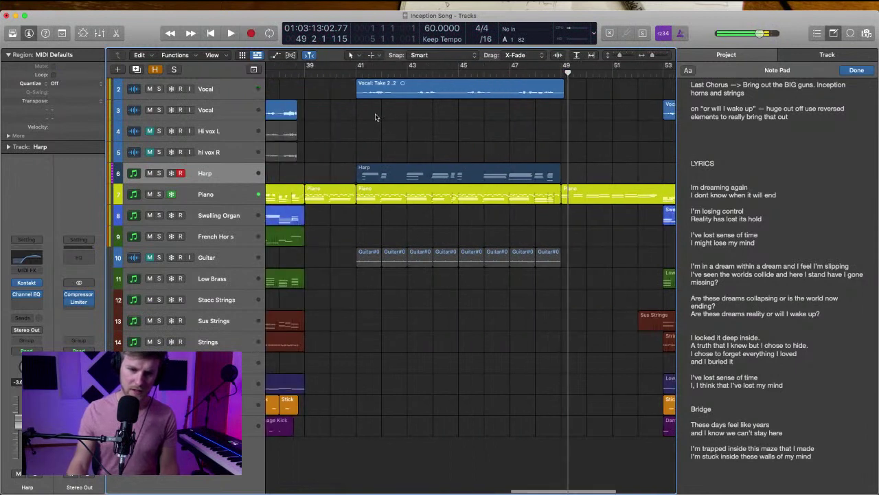
# Open the bridge Harp region's notes and extend the region's start back one beat to bar 40 beat 4
pyautogui.doubleClick(371, 180)
pyautogui.moveTo(304, 212); pyautogui.dragTo(274, 251)
pyautogui.click(329, 121)
pyautogui.moveTo(358, 129); pyautogui.dragTo(350, 128)
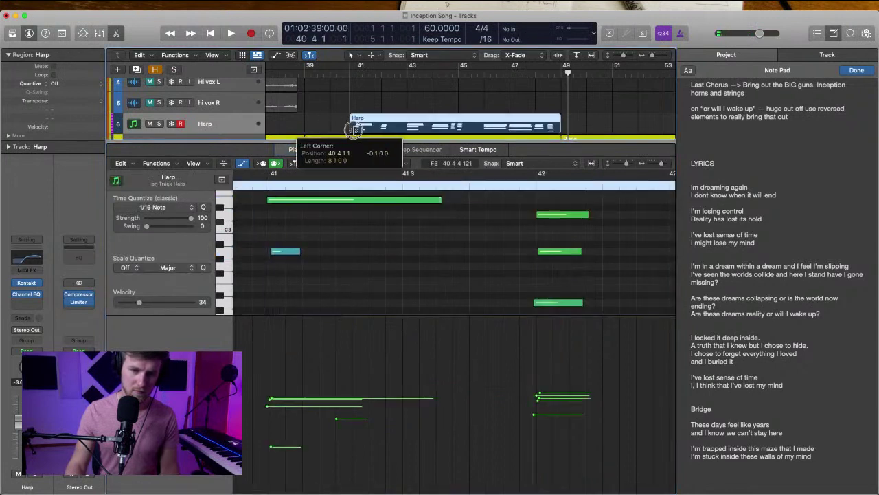
# Play the recorded harp part from bar 40 beat 4 with its notes open
pyautogui.click(349, 75)
pyautogui.press('space')
pyautogui.click(336, 236)
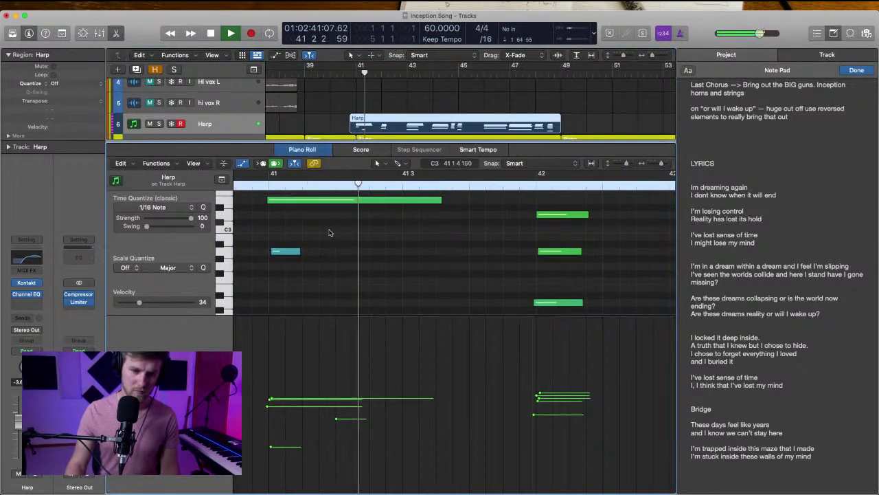
# Close the harp region's notes, listen to the bridge in the arrangement and stop playback at bar 46
pyautogui.click(351, 99)
pyautogui.press('e')
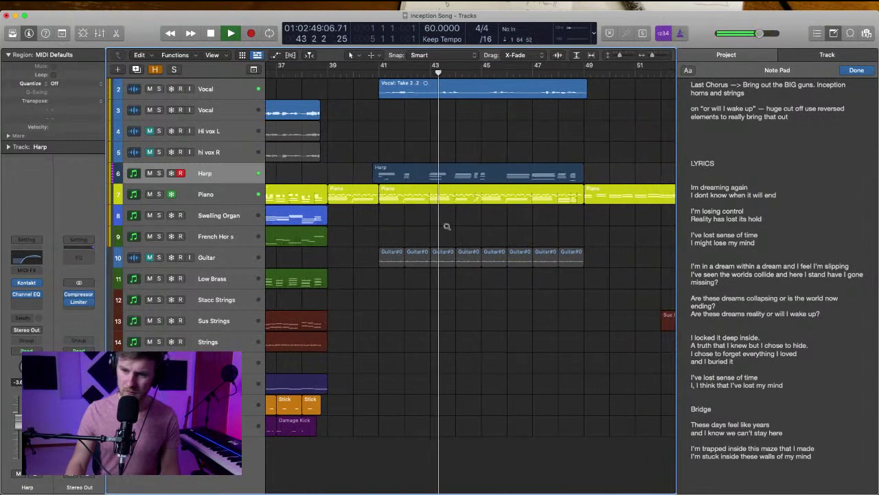
pyautogui.scroll(2, 446, 228)
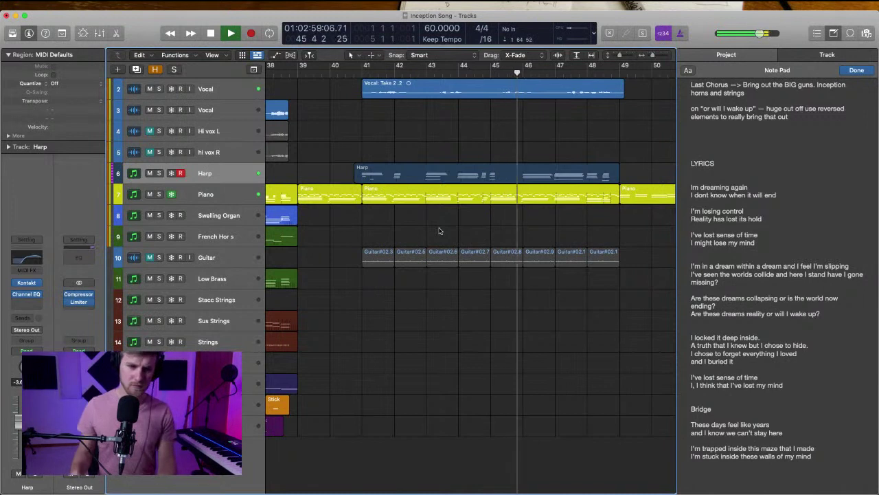
pyautogui.press('space')
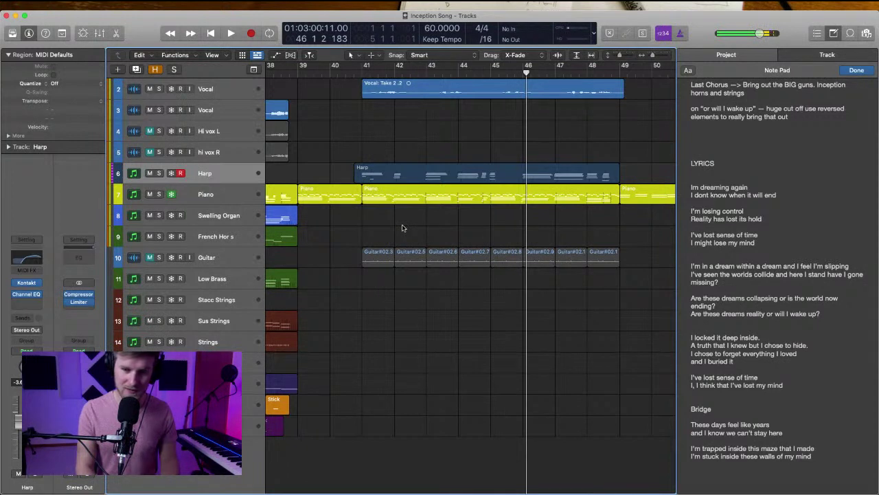
# Play the start of the bridge from bar 41 and the section following it from bar 49, stopping in bar 50
pyautogui.click(377, 127)
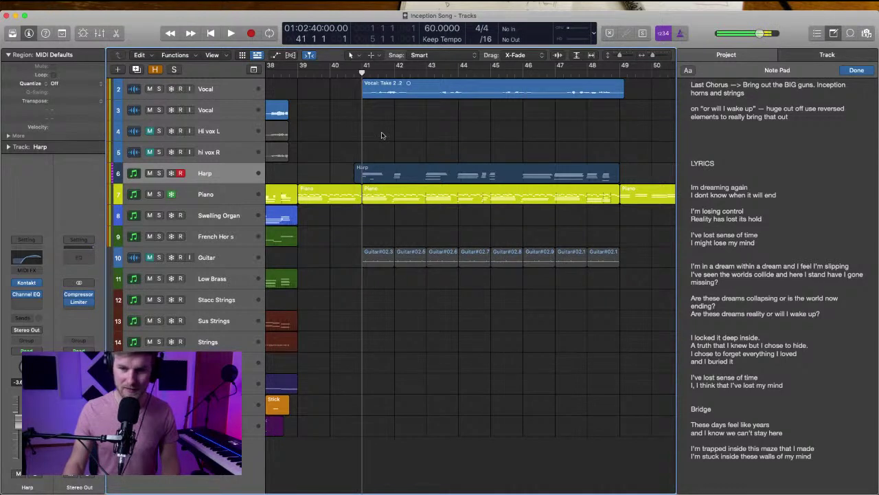
pyautogui.press('super+Right')
pyautogui.keyDown('ctrl'); pyautogui.keyDown('alt'); pyautogui.click(403, 217); pyautogui.keyUp('alt'); pyautogui.keyUp('ctrl')
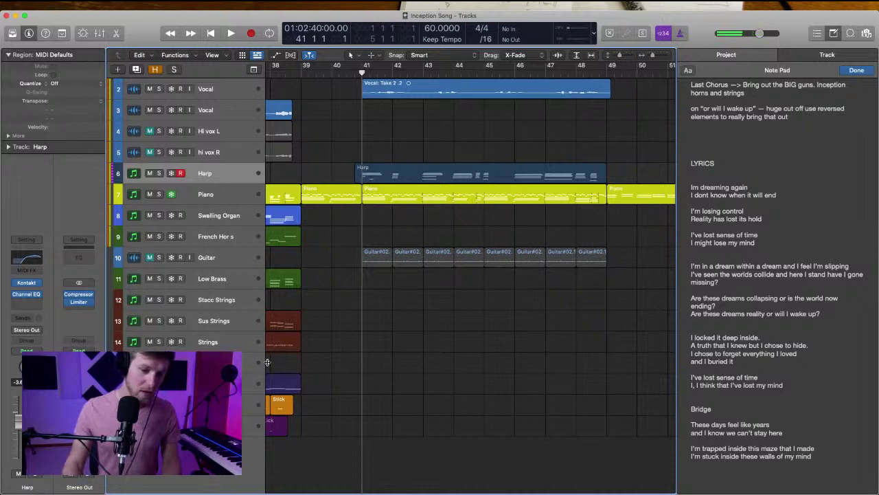
pyautogui.press('space')
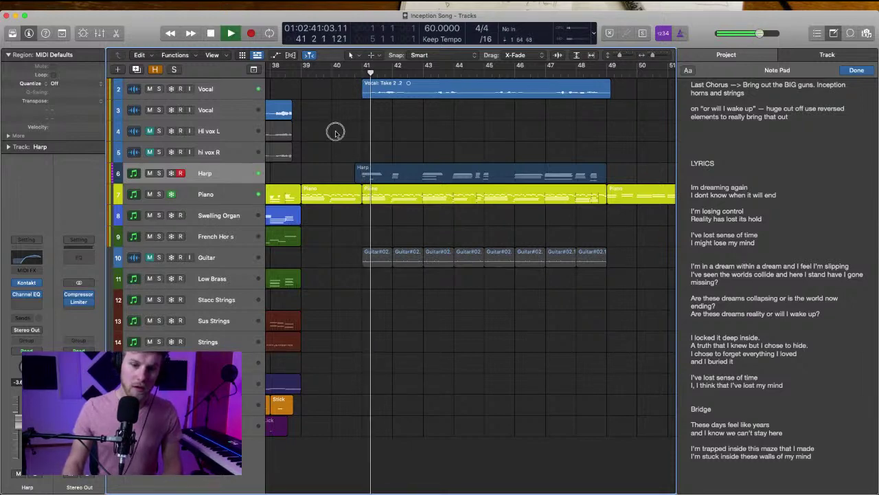
pyautogui.hscroll(5, 336, 135)
pyautogui.click(494, 63)
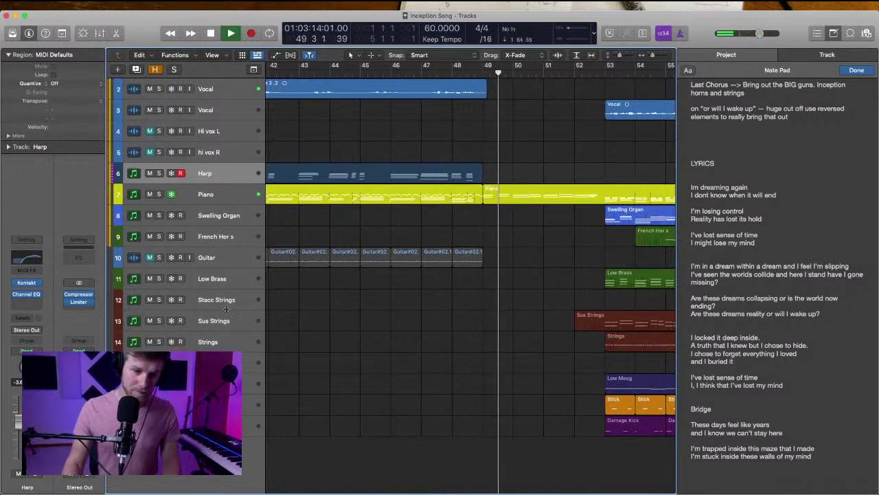
pyautogui.hscroll(3, 377, 318)
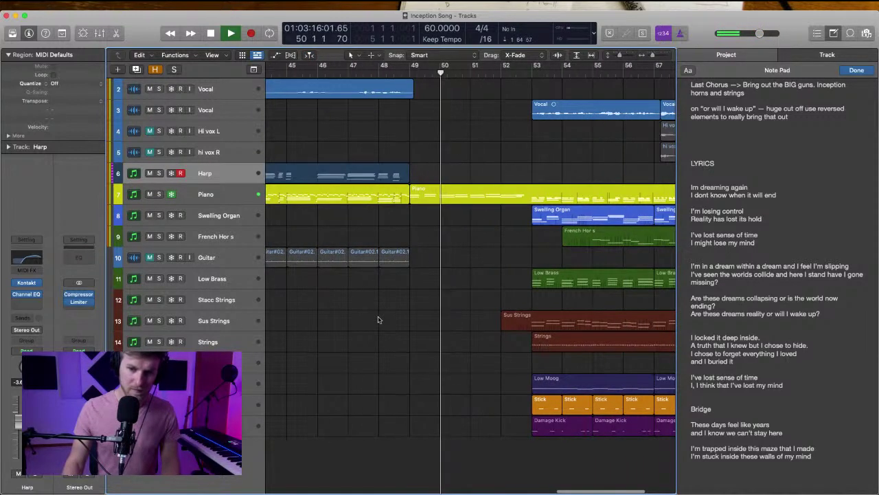
pyautogui.hscroll(3, 392, 315)
pyautogui.press('space')
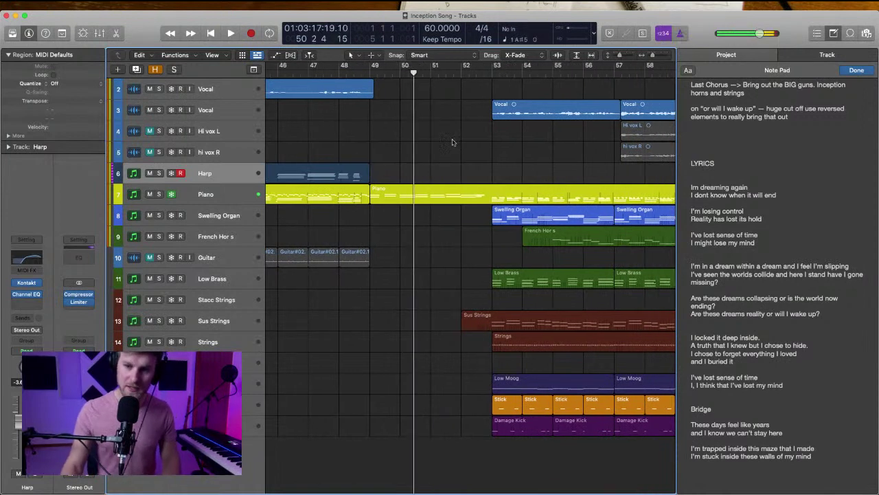
# Move the playhead to bar 53, create a Kontakt instrument track below Harp and name it "Rise n Hit"
pyautogui.click(471, 81)
pyautogui.click(490, 77)
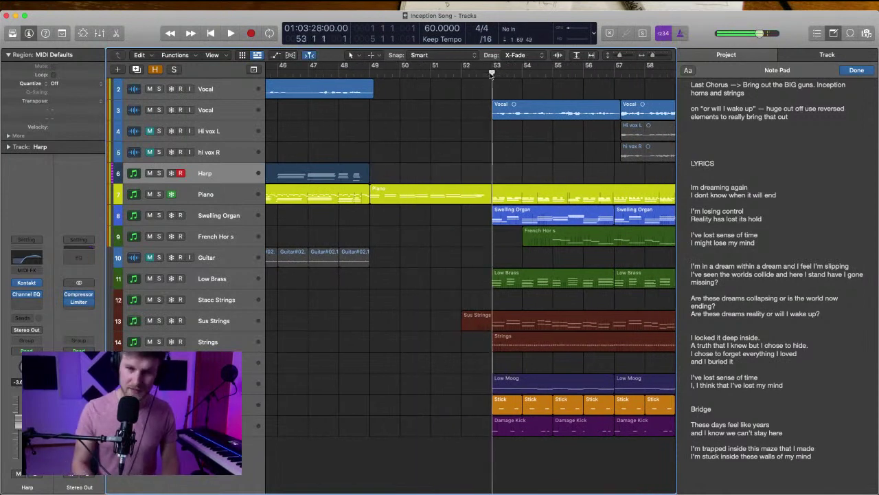
pyautogui.press('alt+super+n')
pyautogui.press('Escape')
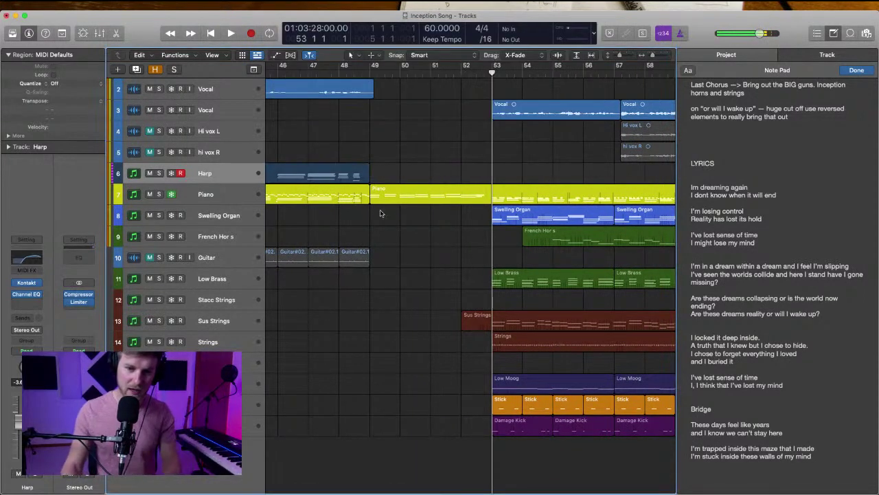
pyautogui.press('super+d')
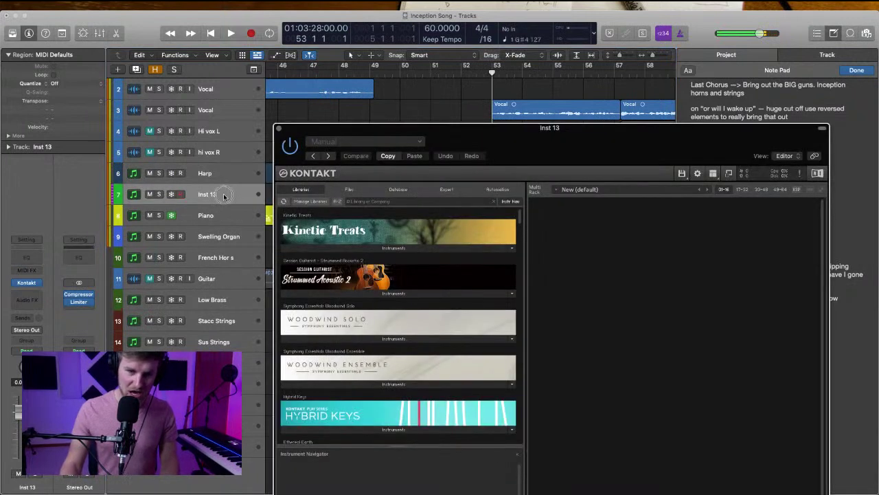
pyautogui.doubleClick(224, 195)
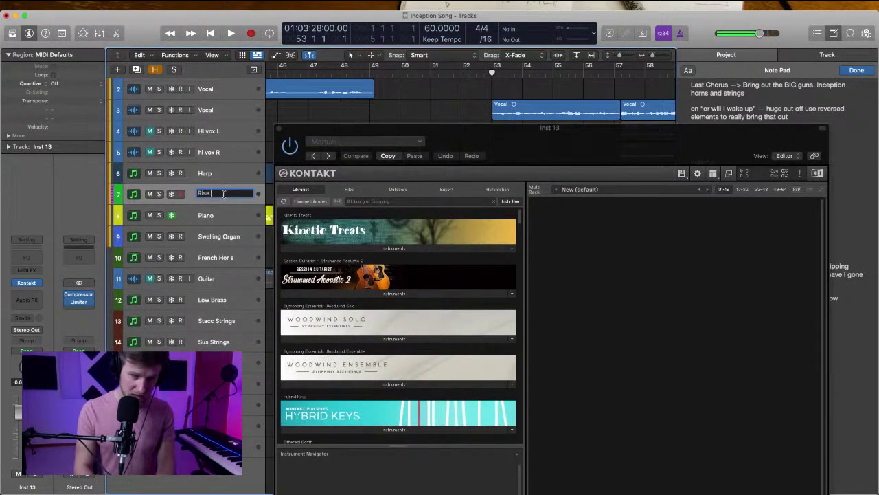
pyautogui.write('Rise n Hit')
pyautogui.press('Return')
# Find the Rise and Hit library in Kontakt and open its 05 - Percussive instruments
pyautogui.moveTo(584, 149); pyautogui.dragTo(532, 37)
pyautogui.scroll(-5, 394, 244)
pyautogui.scroll(15, 393, 244)
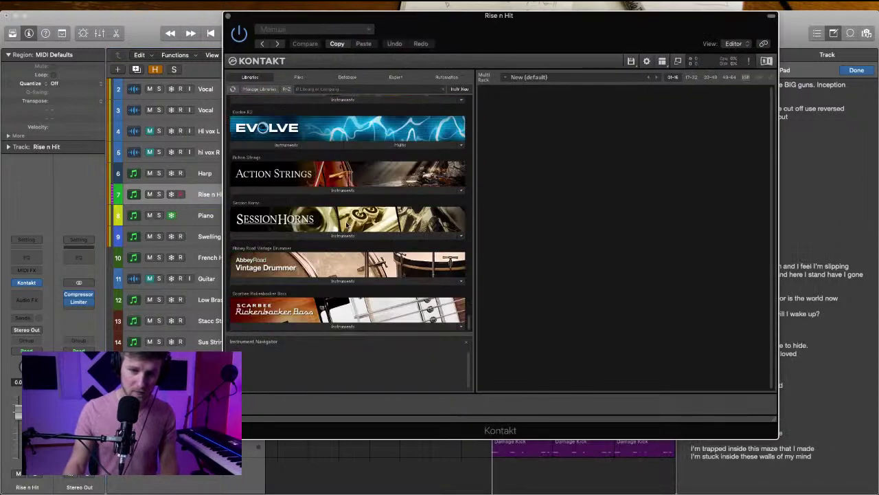
pyautogui.scroll(15, 347, 225)
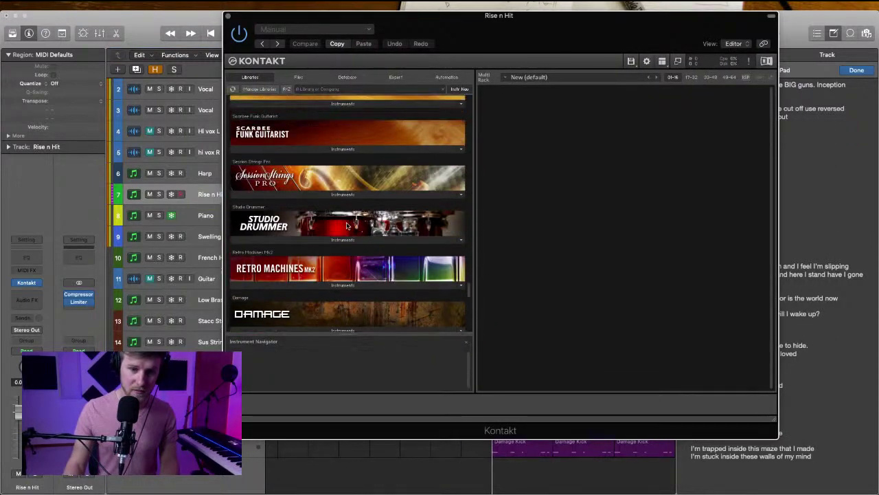
pyautogui.scroll(15, 347, 225)
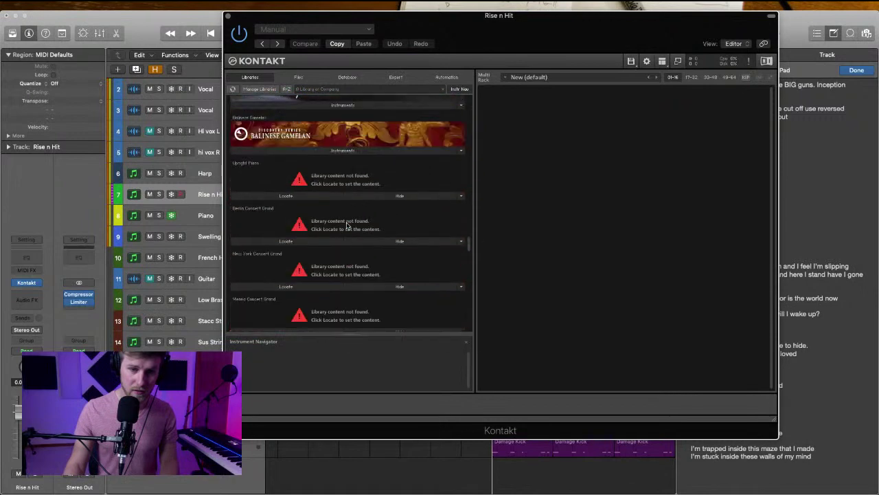
pyautogui.scroll(15, 347, 225)
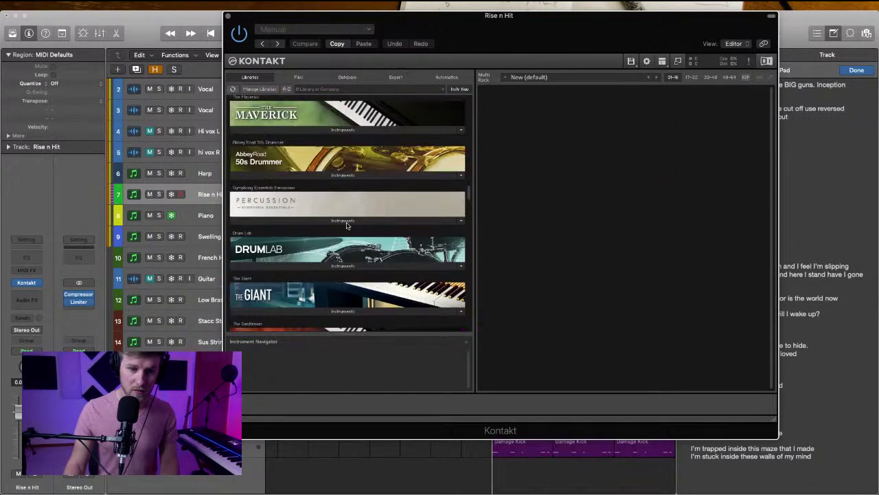
pyautogui.scroll(15, 347, 225)
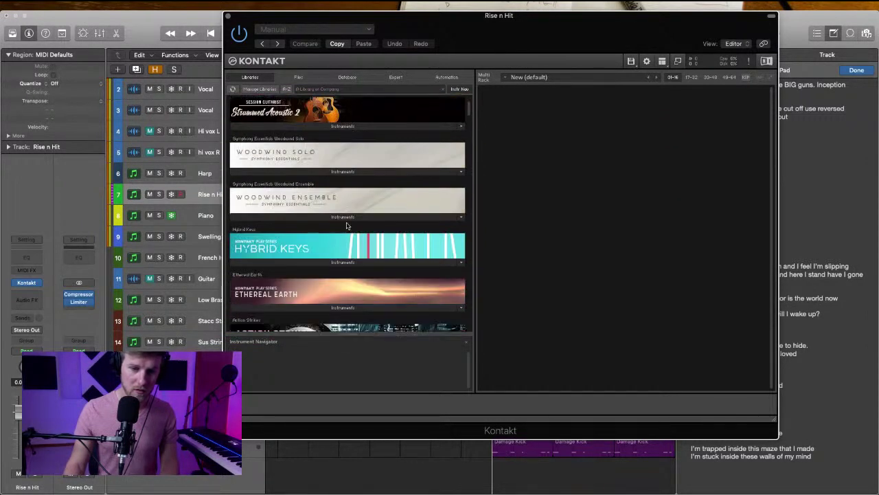
pyautogui.scroll(-5, 336, 232)
pyautogui.scroll(-2, 328, 237)
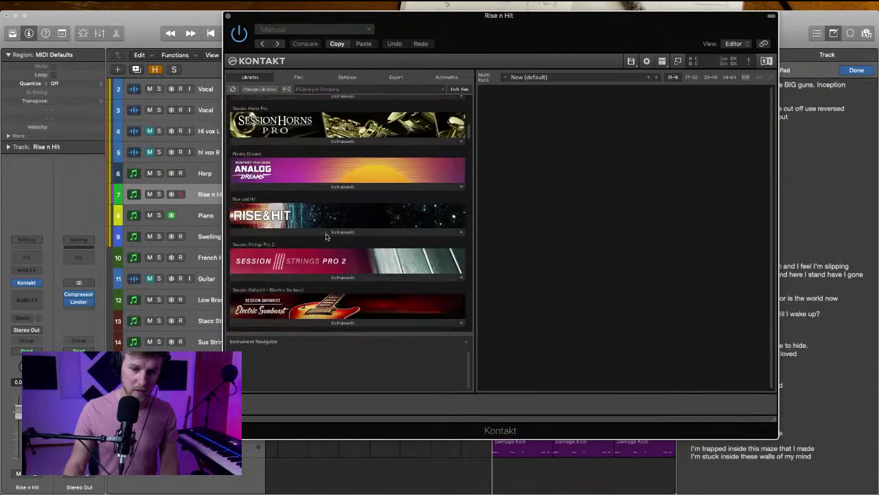
pyautogui.click(326, 233)
pyautogui.scroll(-2, 303, 237)
# Play the transition into the last chorus from bar 52 beat 3 and stop in bar 53
pyautogui.moveTo(347, 53); pyautogui.dragTo(321, 215)
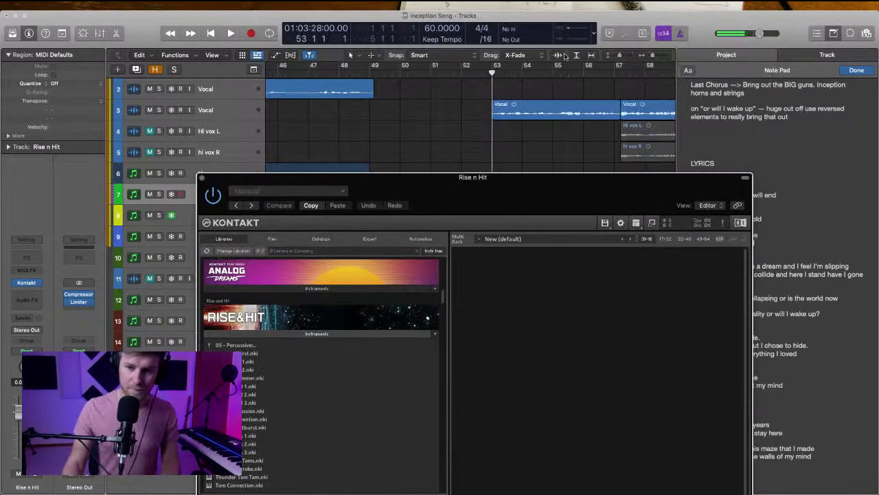
pyautogui.doubleClick(480, 72)
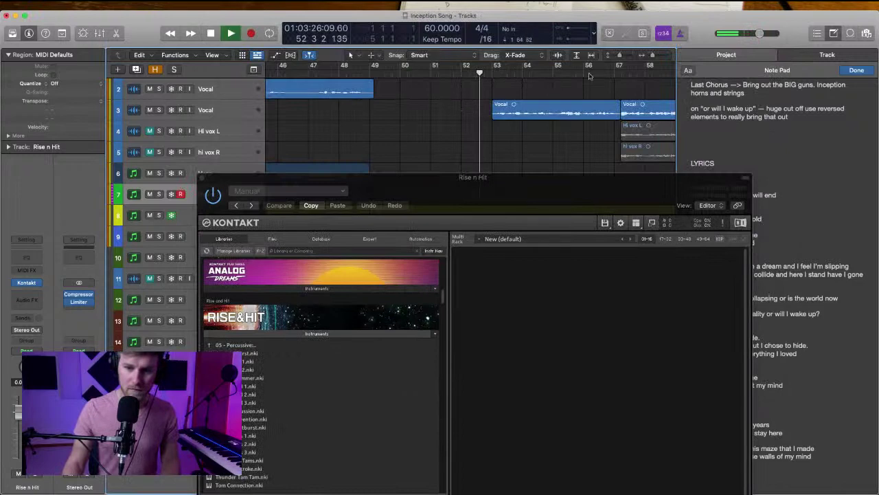
pyautogui.moveTo(496, 196); pyautogui.dragTo(464, 75)
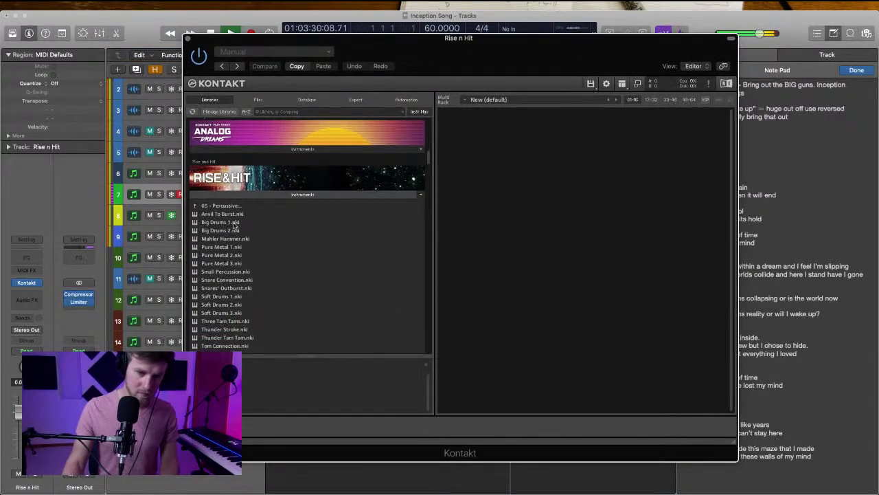
pyautogui.press('space')
# Load the Big Drums 1.nki instrument, set its rise time to 2 beats and close the Kontakt window
pyautogui.doubleClick(221, 222)
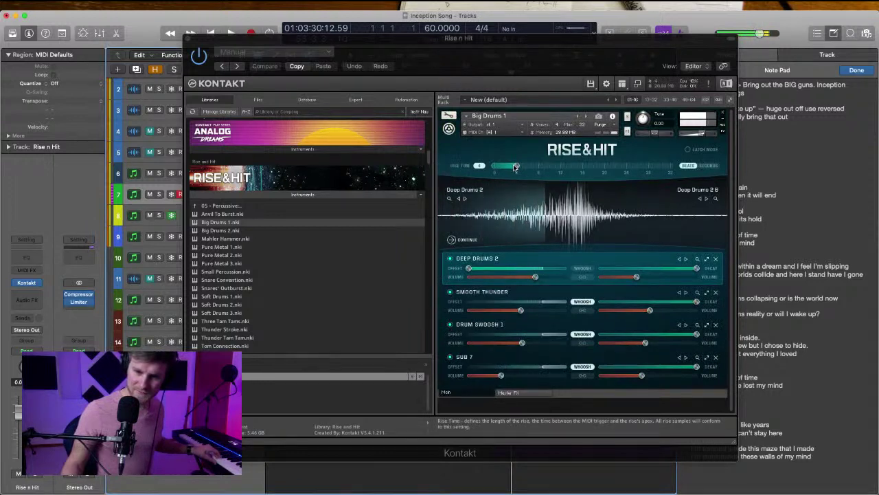
pyautogui.moveTo(517, 167); pyautogui.dragTo(505, 166)
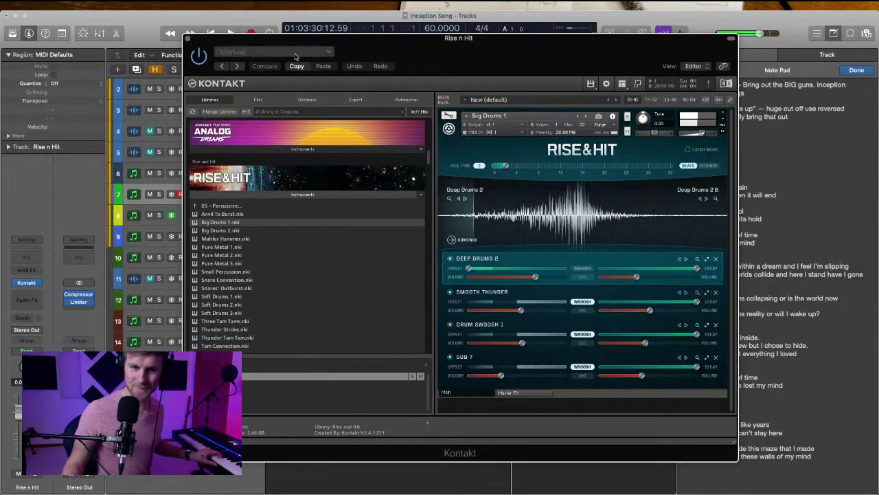
pyautogui.moveTo(252, 54); pyautogui.dragTo(377, 83)
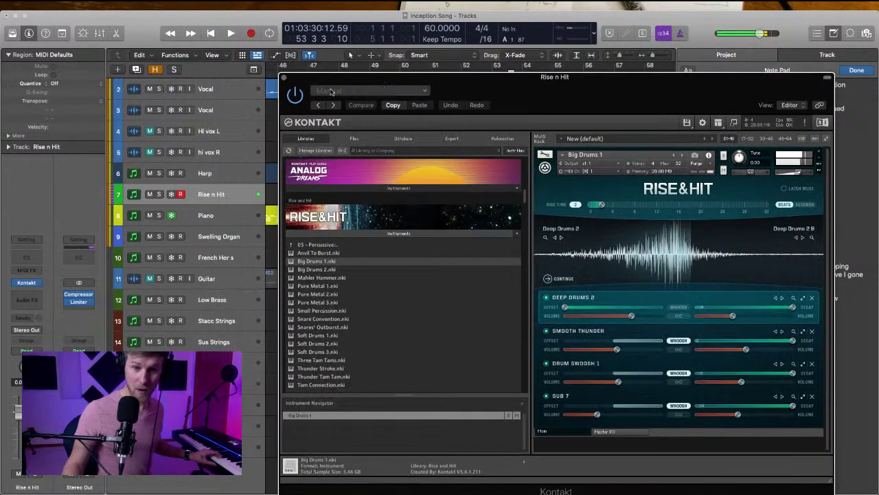
pyautogui.press('super+w')
# Record a held Rise n Hit note leading into the last chorus at bar 53
pyautogui.click(494, 71)
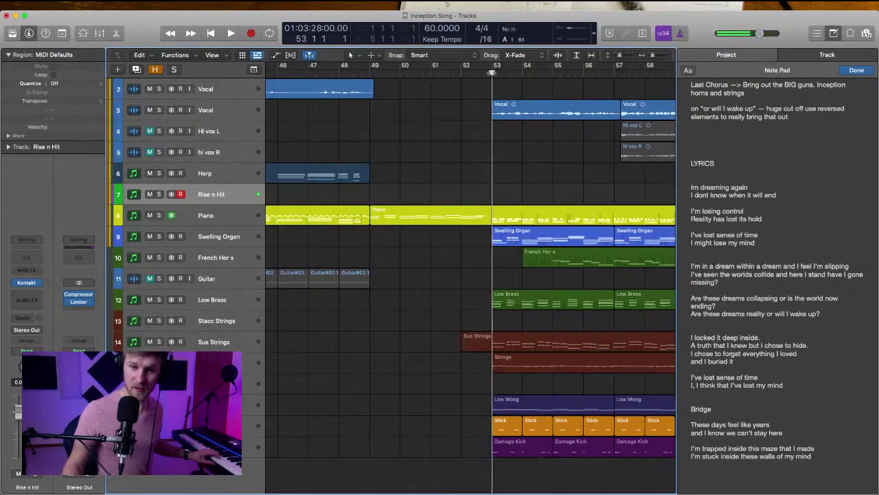
pyautogui.press('r')
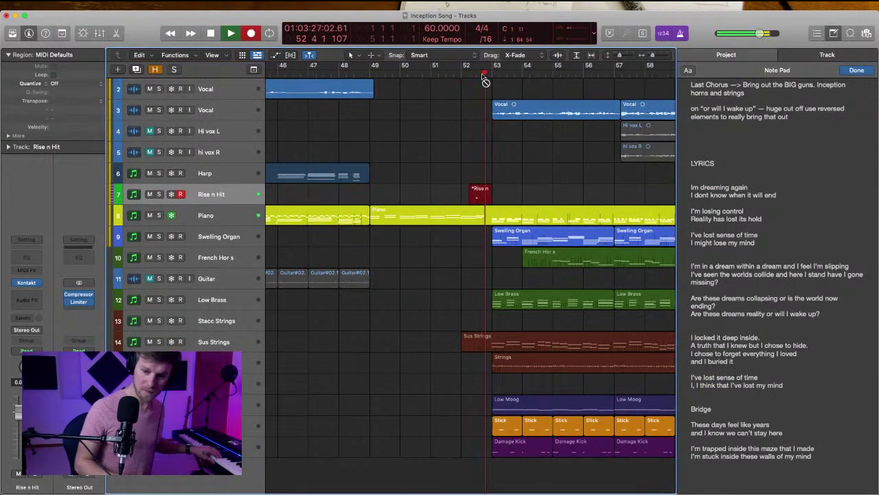
pyautogui.press('space')
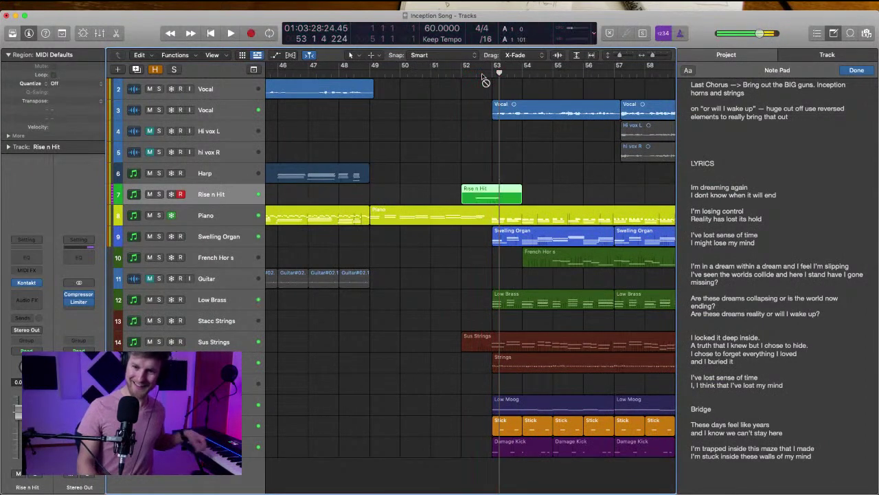
# Align the recorded Rise n Hit note's start to bar 52 beat 3 and play the transition
pyautogui.doubleClick(481, 191)
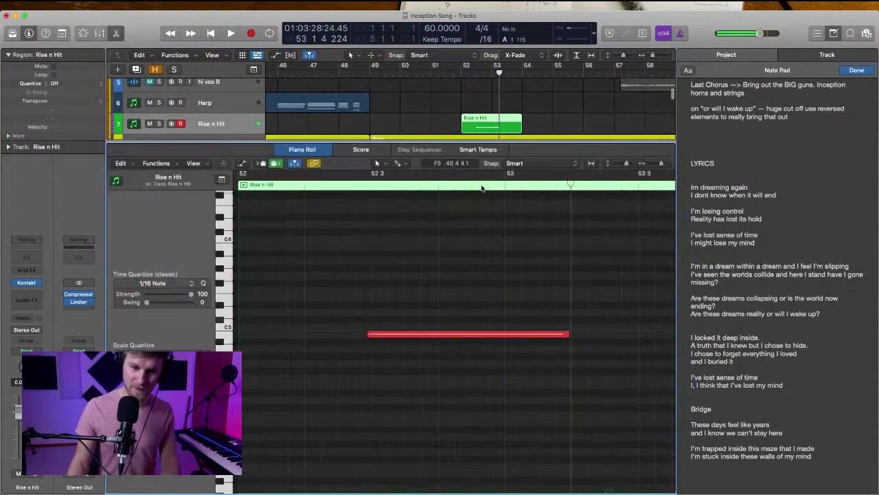
pyautogui.press('space')
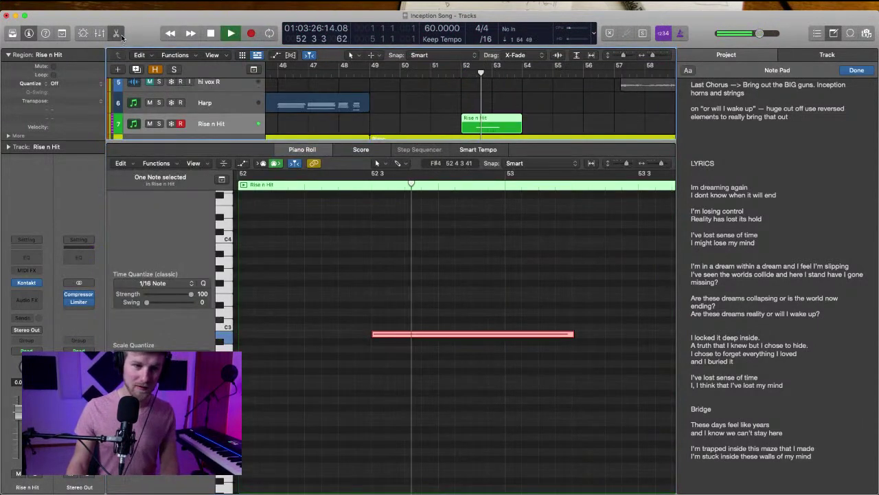
pyautogui.press('e')
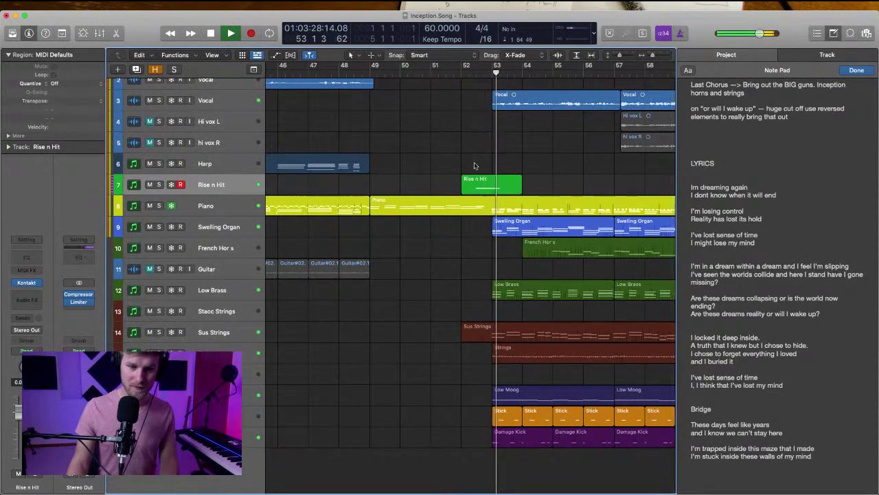
# Lengthen the Rise n Hit note to about halfway through bar 53 beat 2 and close its notes
pyautogui.click(497, 188)
pyautogui.doubleClick(496, 188)
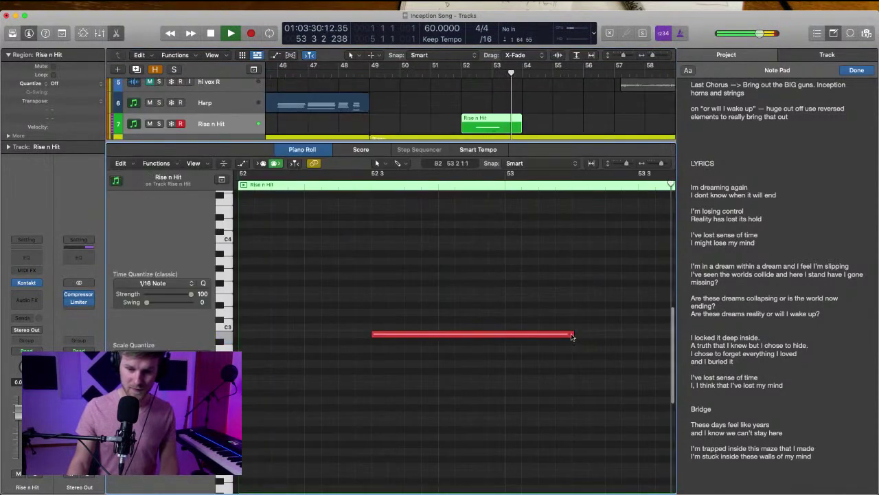
pyautogui.press('space')
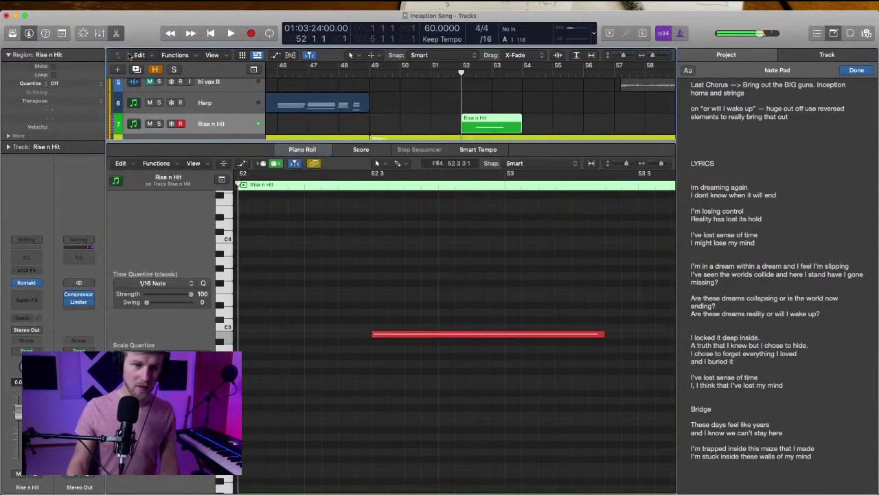
pyautogui.press('e')
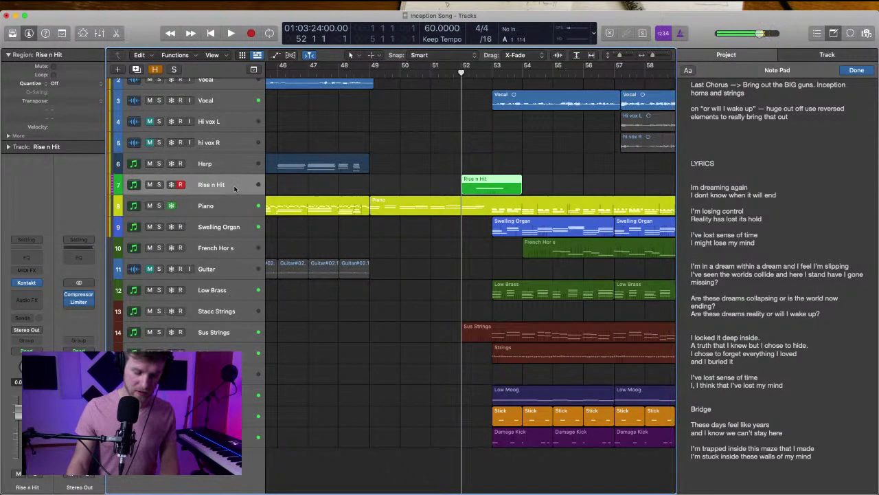
# Duplicate the Rise n Hit track together with its Big Drums 1 instrument
pyautogui.press('super+d')
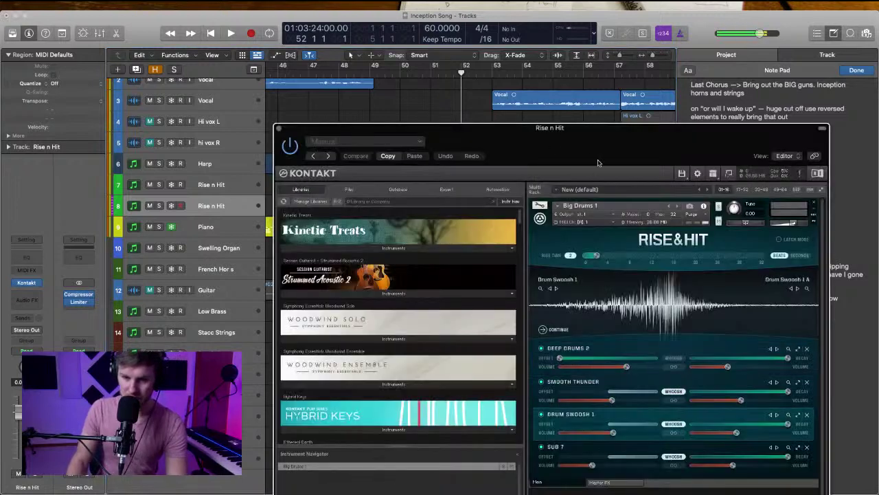
# Replace Big Drums 1 on the duplicated Rise n Hit track with Bowed To Burst from the Rise & Hit Orchestral instruments
pyautogui.moveTo(598, 159); pyautogui.dragTo(432, 49)
pyautogui.click(648, 90)
pyautogui.scroll(-10, 260, 188)
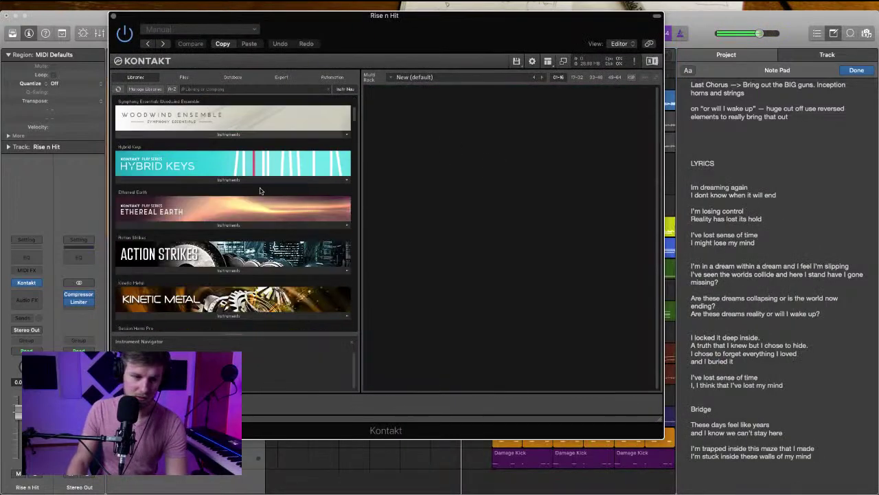
pyautogui.click(226, 177)
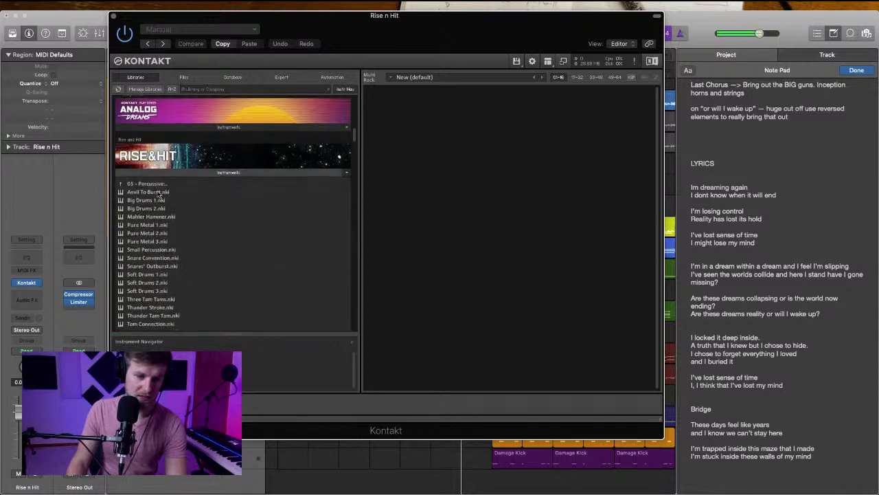
pyautogui.click(153, 184)
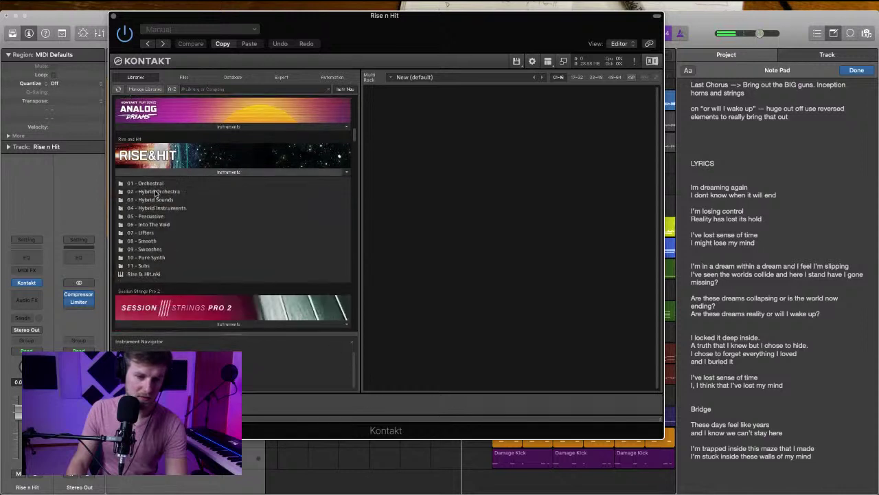
pyautogui.click(151, 184)
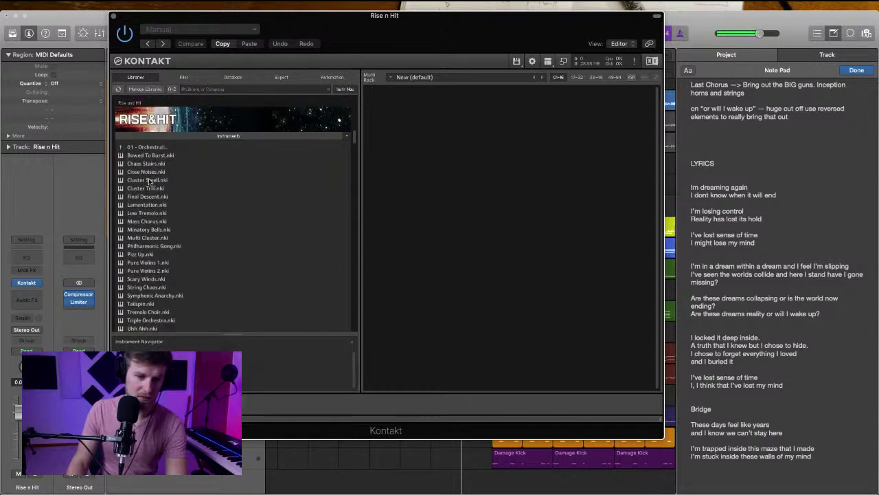
pyautogui.doubleClick(148, 142)
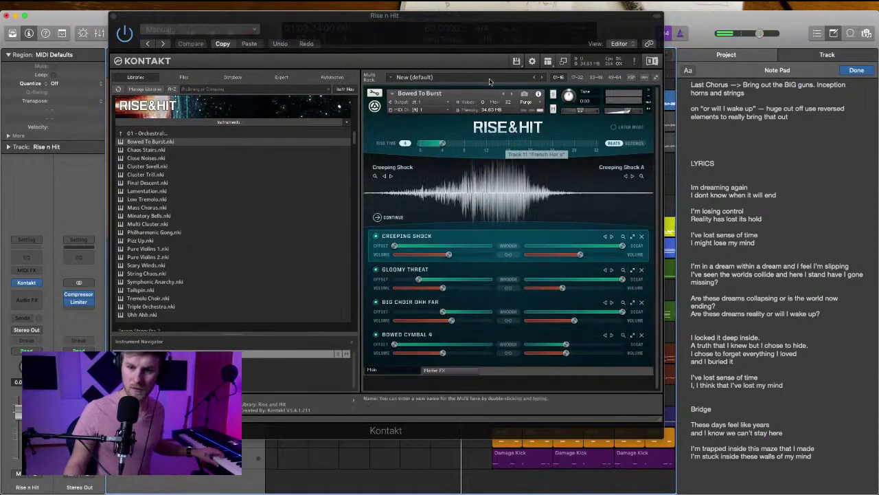
# Swap Bowed To Burst for Pure Violins 1, audition it, and replace it with Pure Violins 2
pyautogui.click(643, 94)
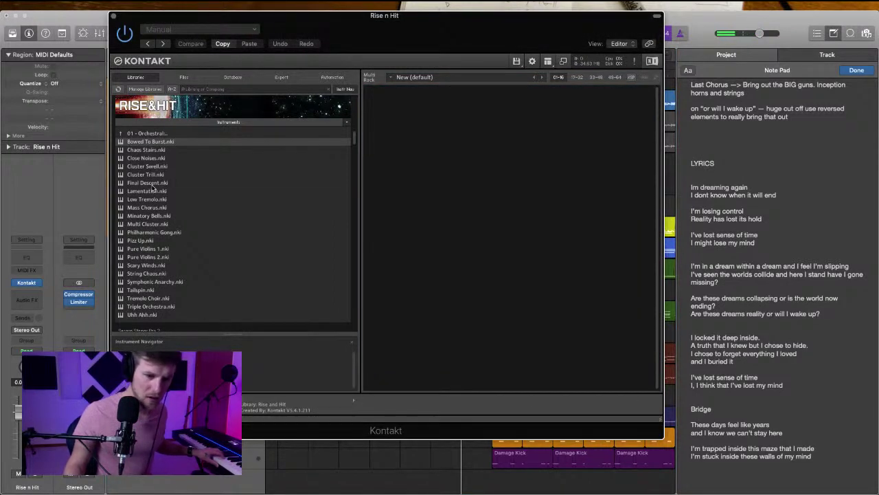
pyautogui.doubleClick(150, 248)
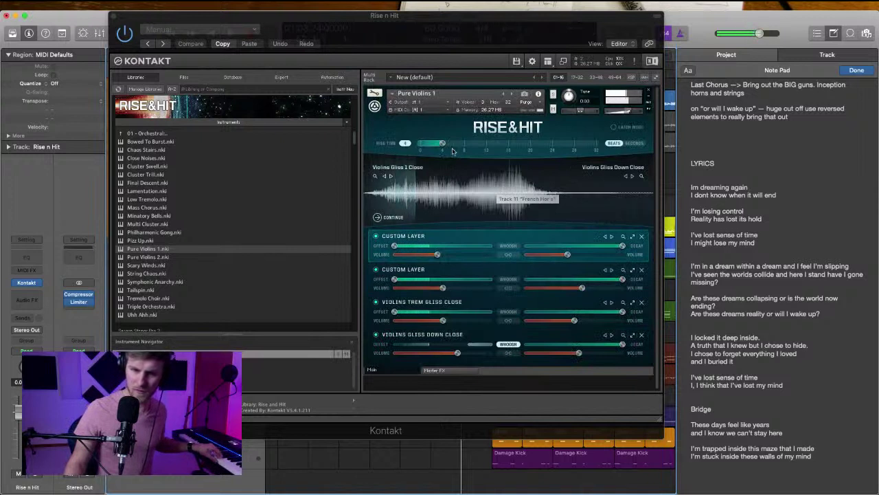
pyautogui.click(649, 93)
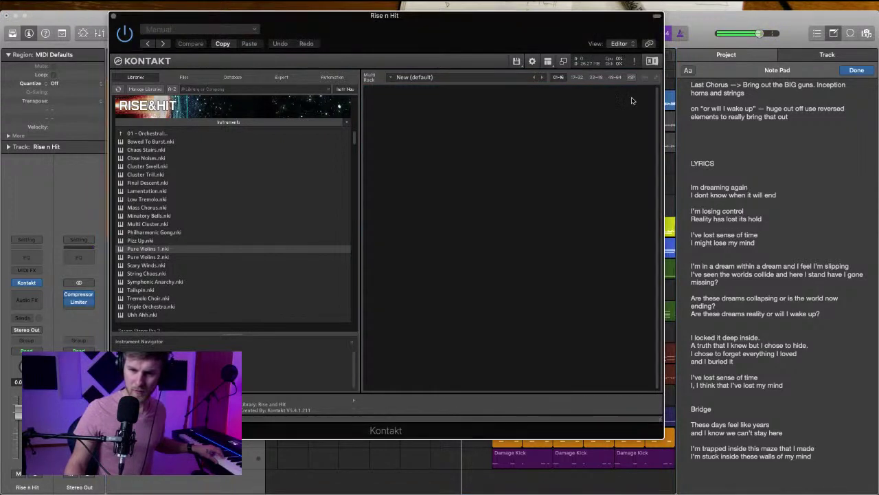
pyautogui.doubleClick(147, 257)
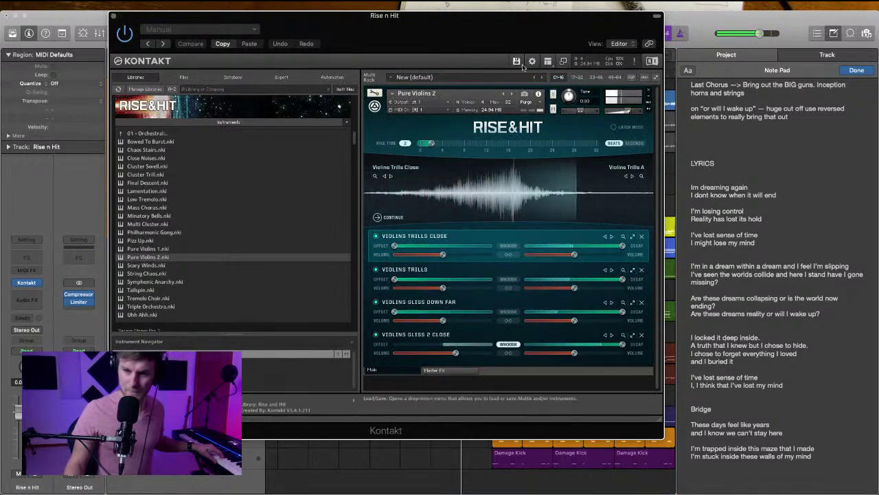
# Copy the Rise n Hit region at bar 52 onto the duplicated track and play the transition from bar 52 beat 2
pyautogui.moveTo(261, 26); pyautogui.dragTo(397, 98)
pyautogui.click(251, 89)
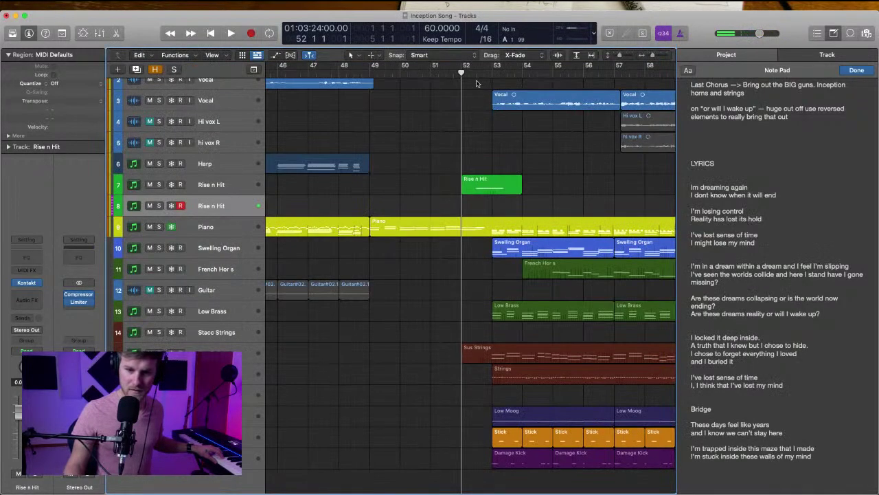
pyautogui.click(470, 75)
pyautogui.moveTo(483, 187); pyautogui.dragTo(482, 206)
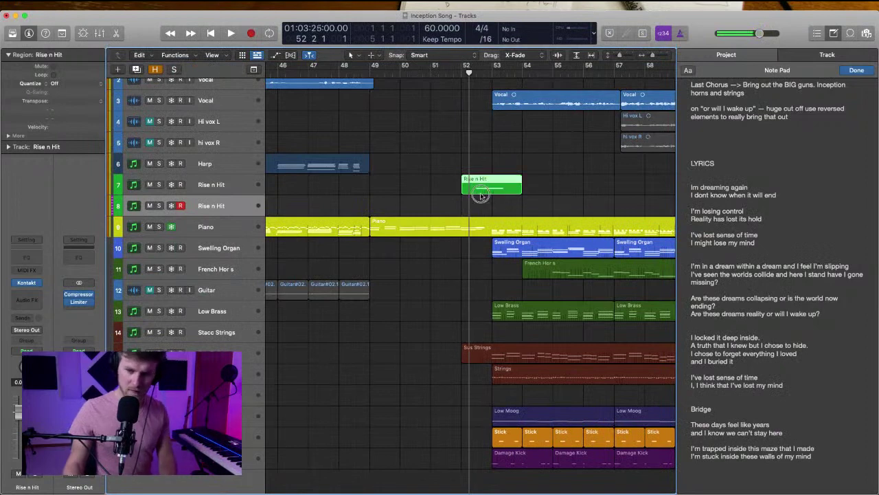
pyautogui.press('space')
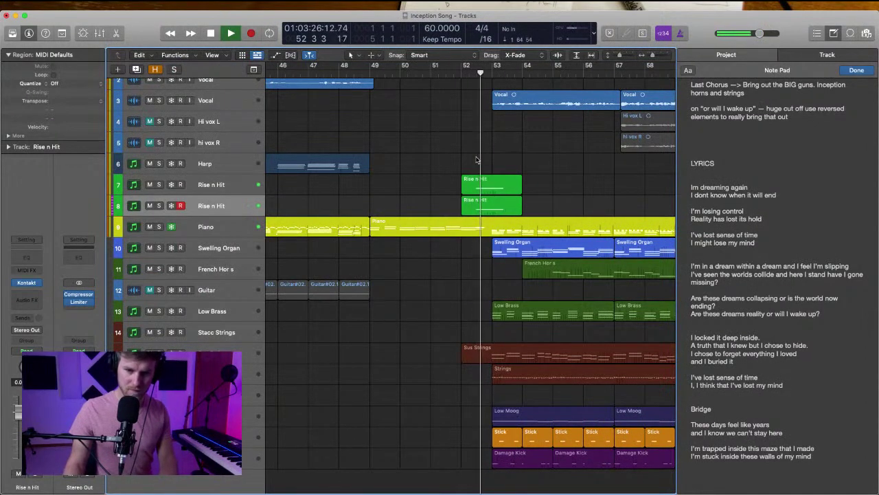
pyautogui.press('space')
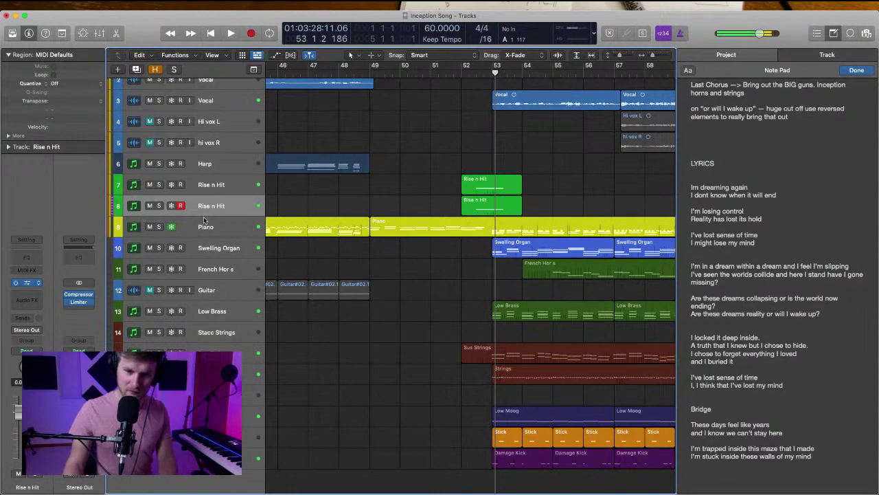
# Replace Pure Violins 2 on the second Rise n Hit track with Bowed To Burst from the Rise & Hit Orchestral folder
pyautogui.press('v')
pyautogui.moveTo(525, 122); pyautogui.dragTo(477, 42)
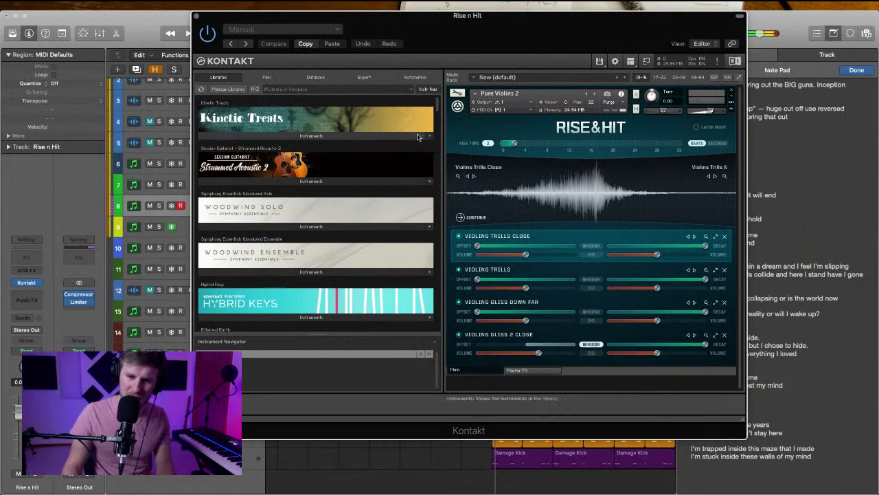
pyautogui.scroll(-5, 418, 139)
pyautogui.moveTo(666, 34); pyautogui.dragTo(604, 34)
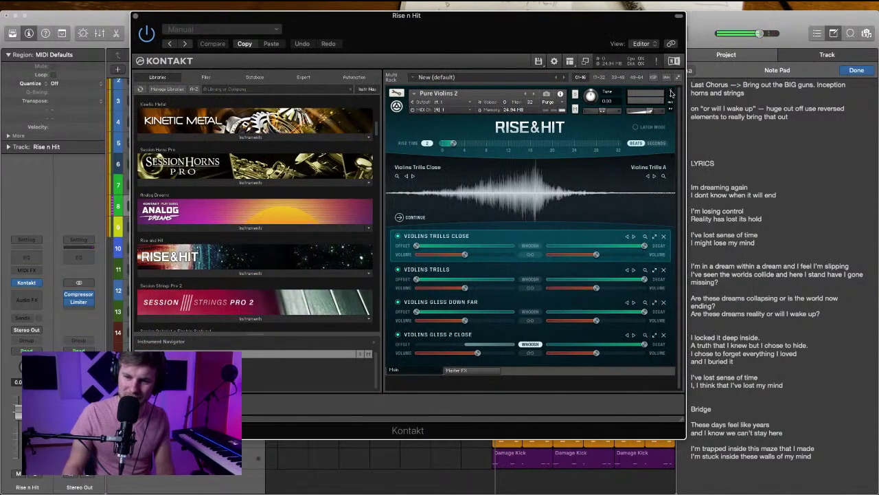
pyautogui.click(672, 93)
pyautogui.click(464, 173)
pyautogui.scroll(-3, 190, 203)
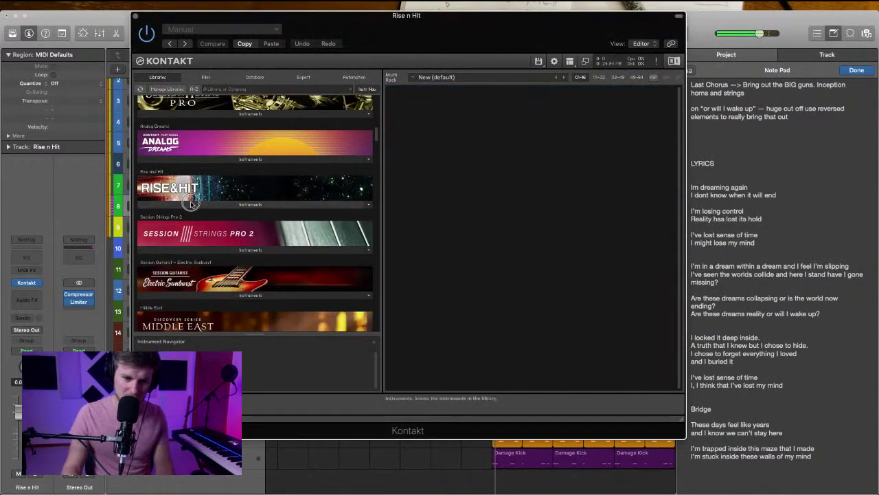
pyautogui.click(191, 204)
pyautogui.scroll(-2, 213, 255)
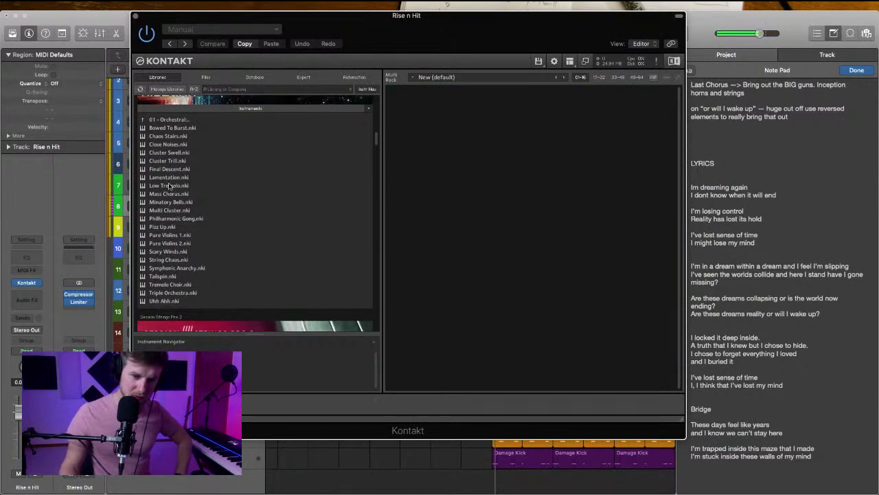
pyautogui.doubleClick(171, 128)
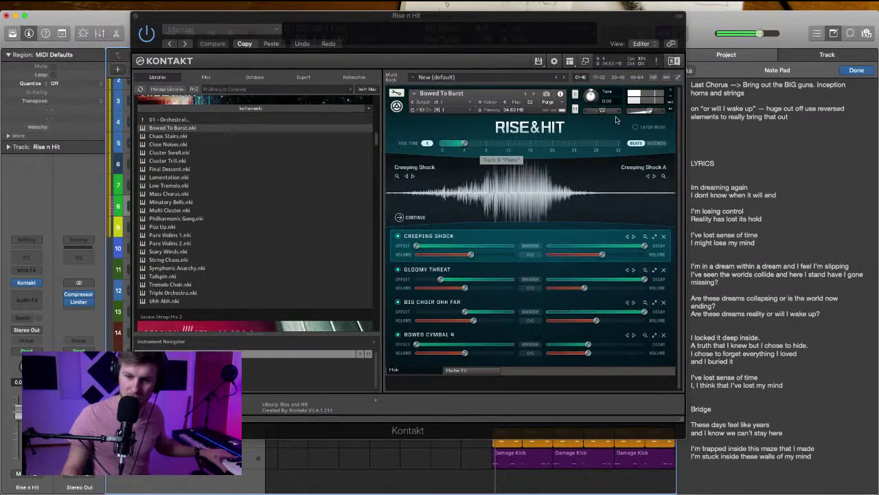
# Replace Bowed To Burst with Chaos Stairs, using a 2-beat rise time and no Whoosh on Low Brass 1 and Grand Percussion 1
pyautogui.click(670, 91)
pyautogui.doubleClick(167, 136)
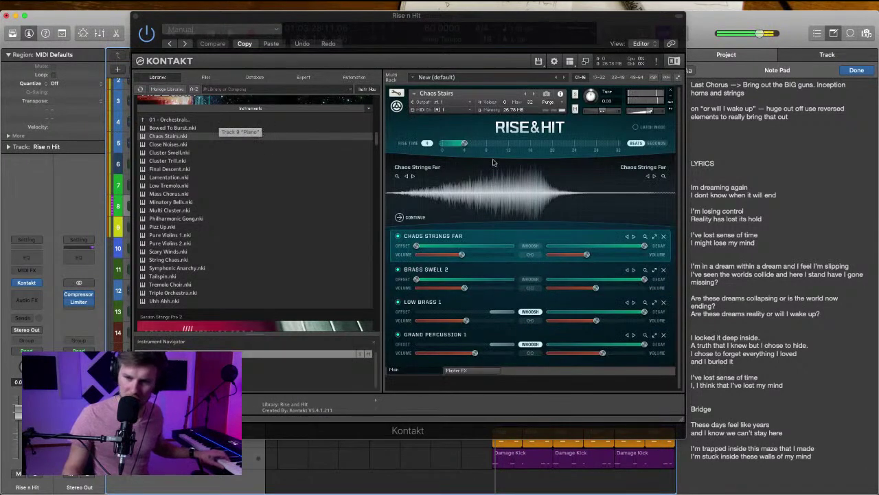
pyautogui.click(531, 312)
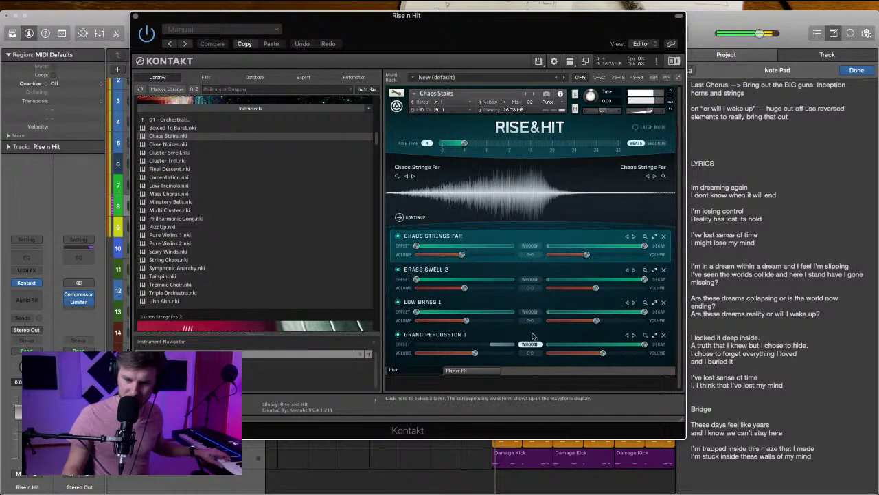
pyautogui.click(530, 343)
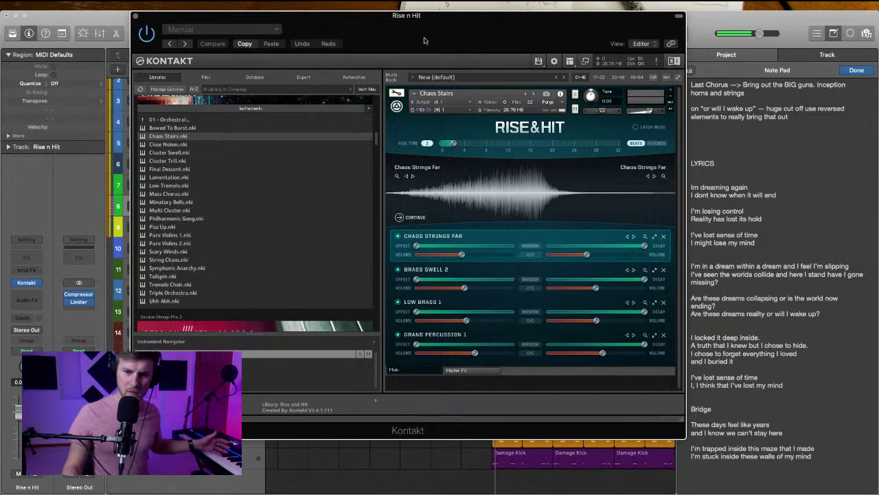
pyautogui.moveTo(440, 15); pyautogui.dragTo(485, 15)
pyautogui.click(504, 146)
pyautogui.click(504, 147)
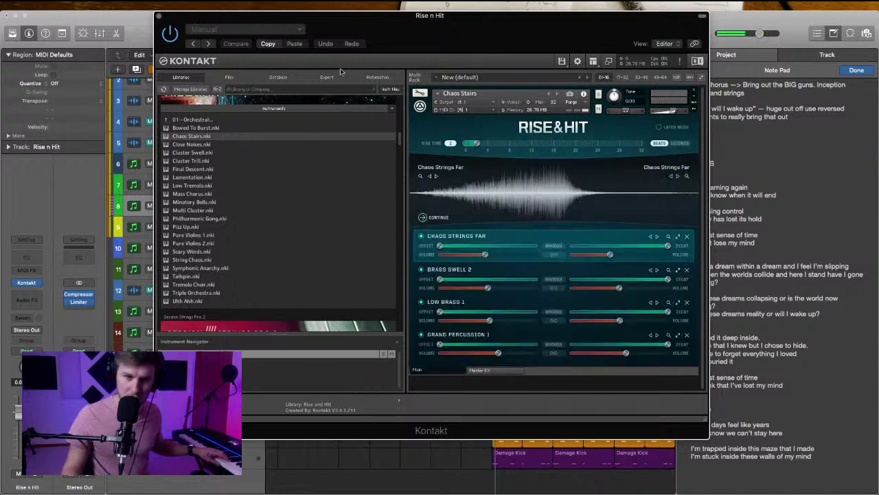
# Reload Kontakt as a fresh, empty instance on the second Rise n Hit track
pyautogui.moveTo(343, 15); pyautogui.dragTo(415, 71)
pyautogui.click(286, 91)
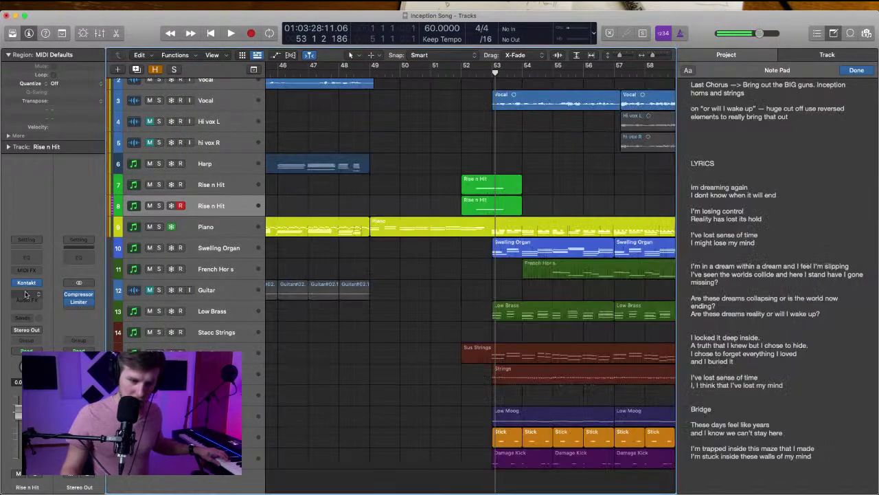
pyautogui.click(28, 282)
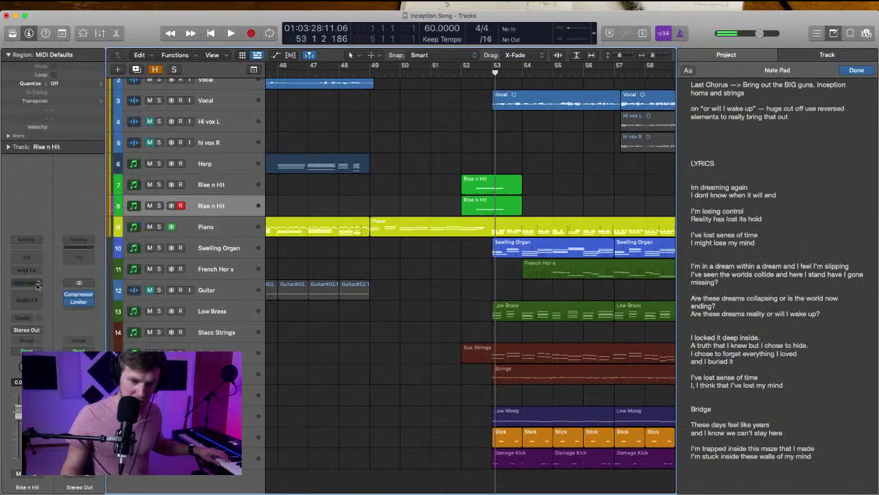
pyautogui.click(27, 283)
pyautogui.click(41, 304)
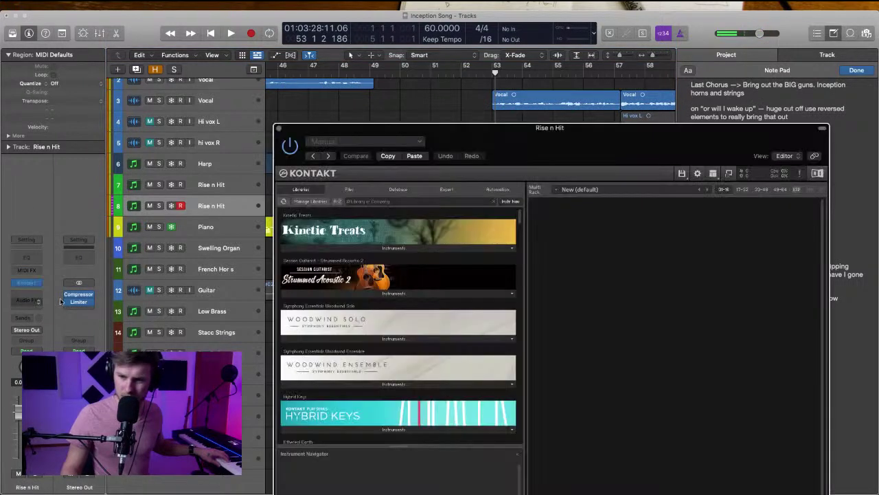
# Load Orchestral Run-Up from the Rise & Hit library's Hybrid Orchestra folder
pyautogui.scroll(-5, 310, 219)
pyautogui.scroll(-6, 311, 219)
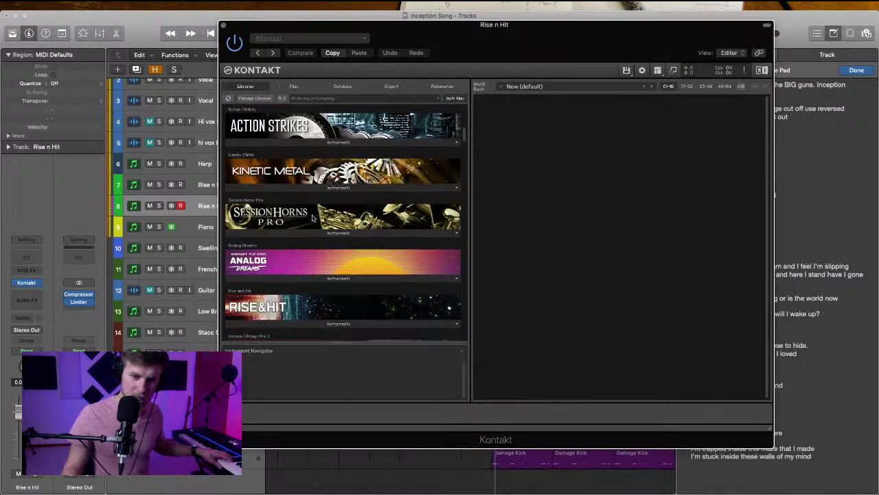
pyautogui.scroll(1, 279, 149)
pyautogui.click(279, 146)
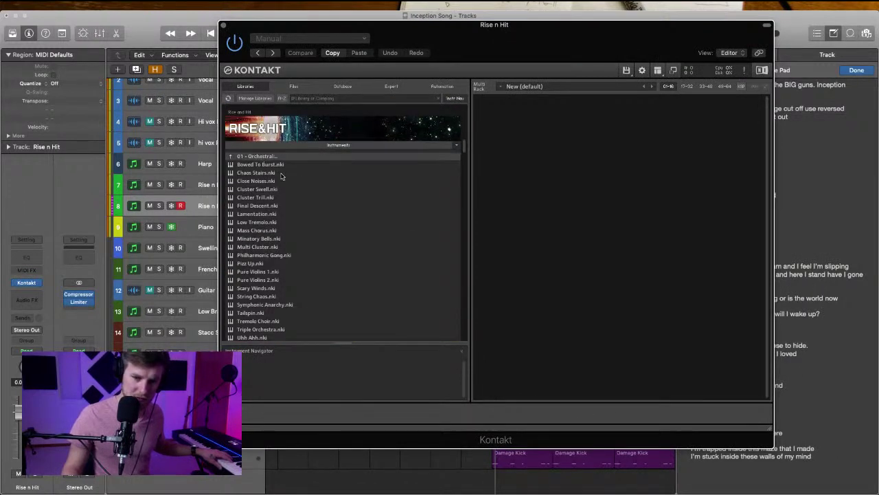
pyautogui.click(278, 157)
pyautogui.click(285, 165)
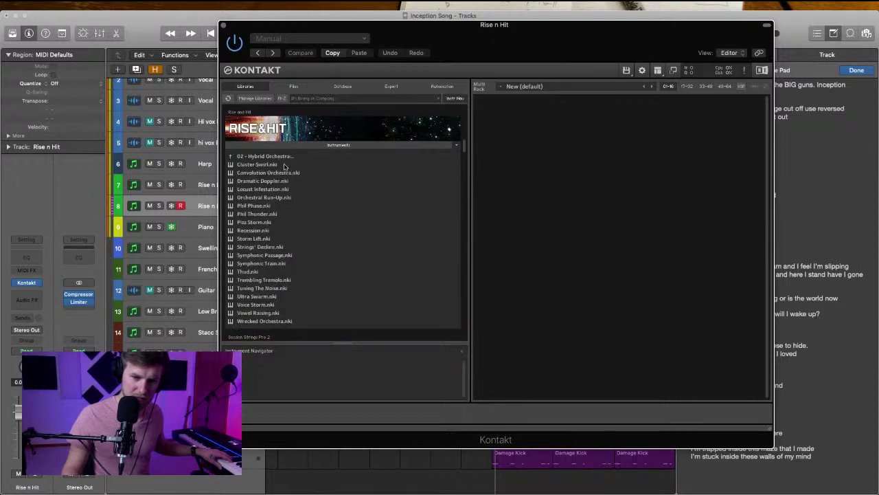
pyautogui.doubleClick(265, 198)
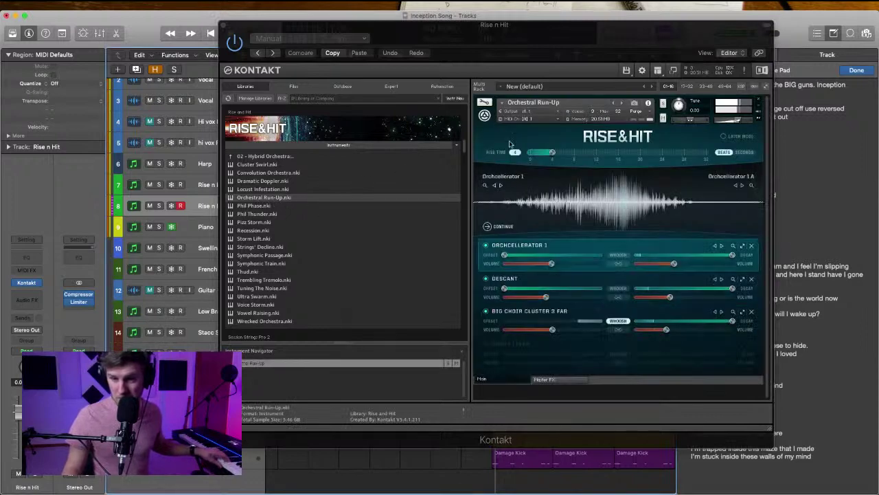
# Inspect the three layers of Orchestral Run-Up and set its rise time to 6 beats
pyautogui.moveTo(597, 36); pyautogui.dragTo(441, 27)
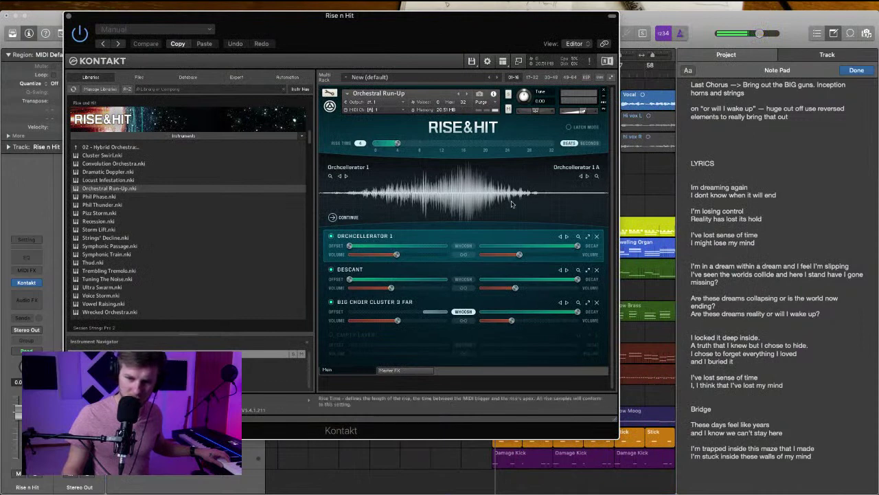
pyautogui.click(481, 275)
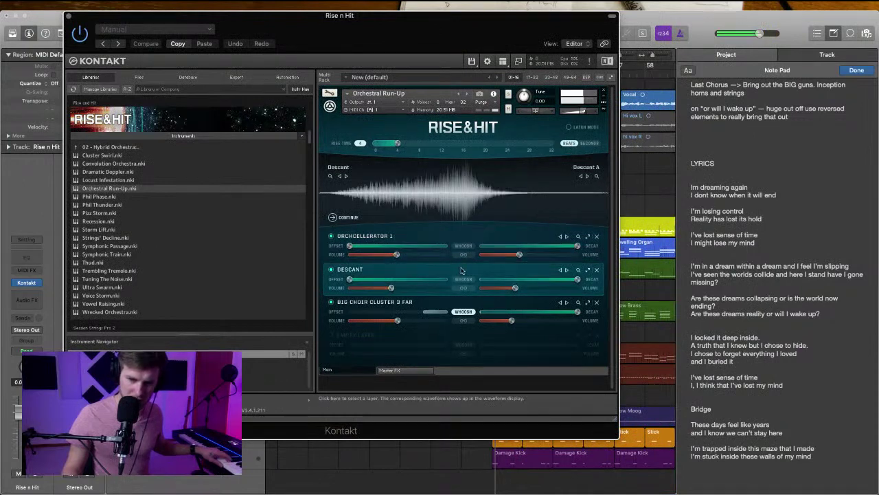
pyautogui.click(453, 306)
pyautogui.click(432, 236)
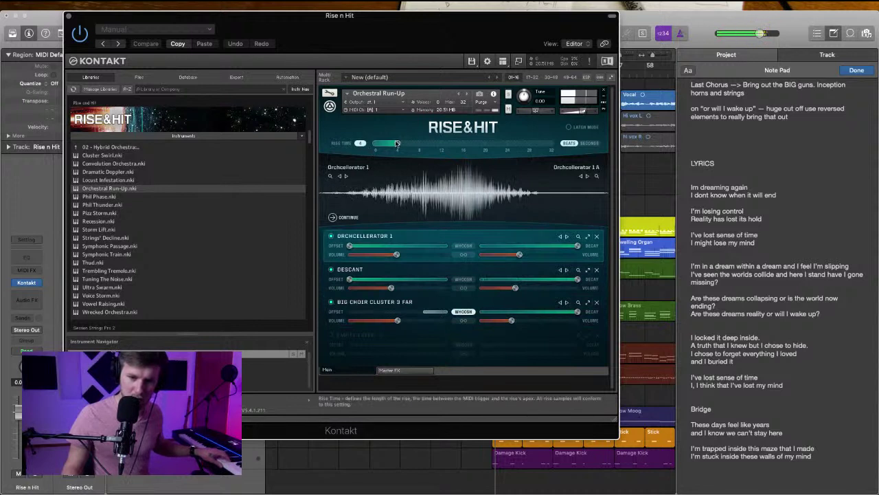
pyautogui.moveTo(397, 143)
pyautogui.mouseDown()
pyautogui.moveTo(386, 144)
pyautogui.moveTo(417, 146)
pyautogui.moveTo(409, 150)
pyautogui.mouseUp()
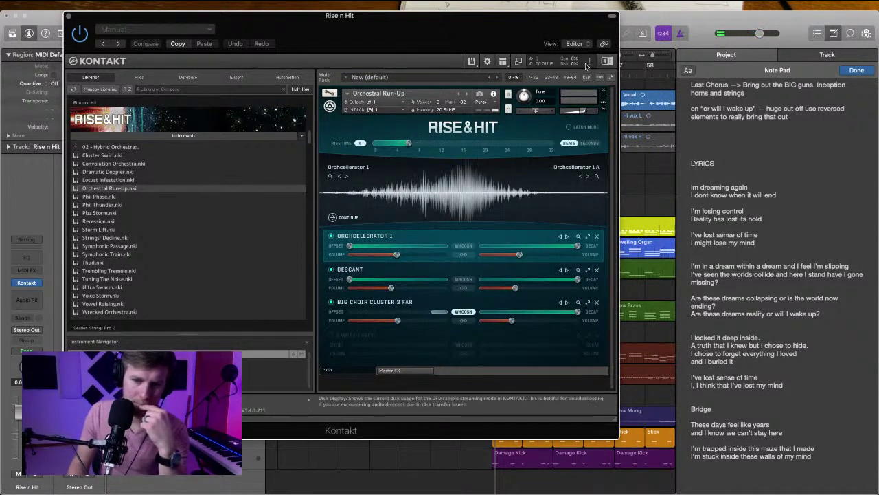
# Remove Orchestral Run-Up from the rack and open the instrument list of the Damage library
pyautogui.click(604, 90)
pyautogui.click(467, 170)
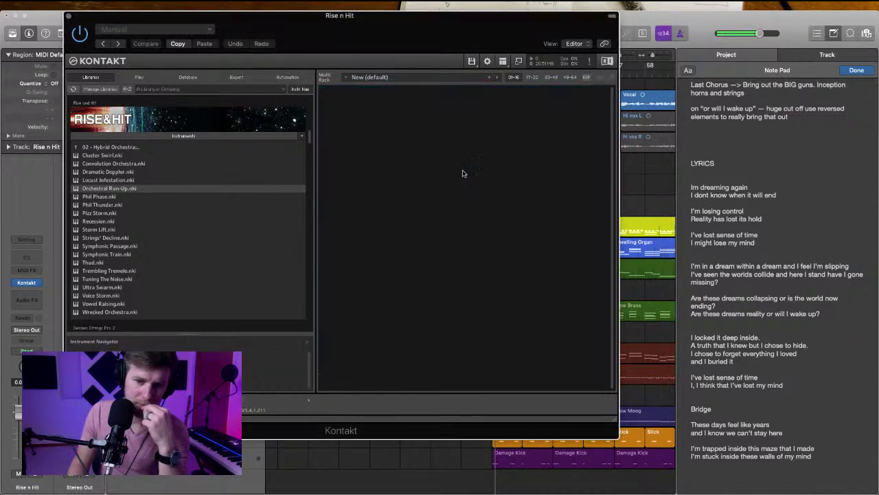
pyautogui.scroll(-10, 184, 220)
pyautogui.scroll(10, 183, 218)
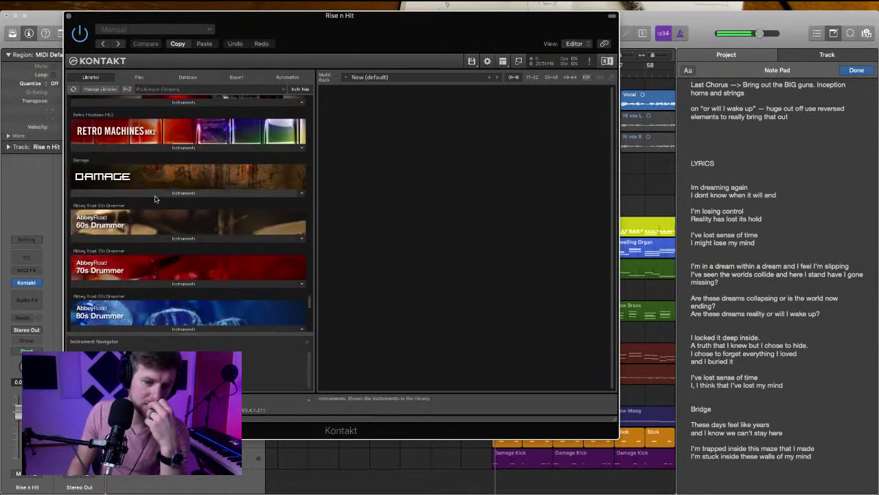
pyautogui.click(154, 193)
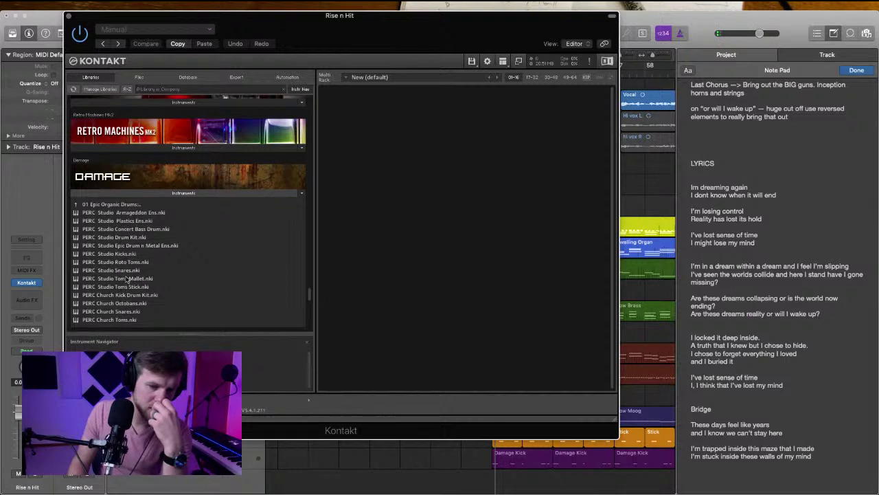
# Audition PERC Studio Kicks and PERC Studio Concert Bass Drum from Damage, removing each from the rack after trying it
pyautogui.doubleClick(123, 254)
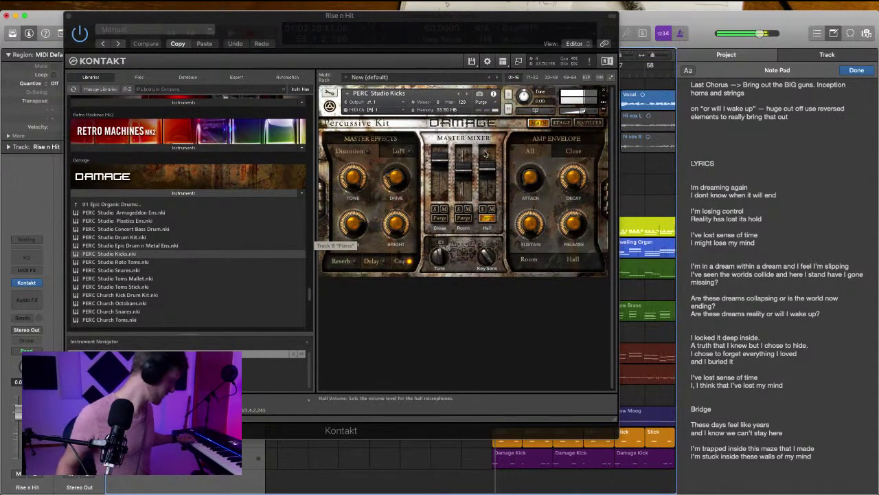
pyautogui.click(606, 90)
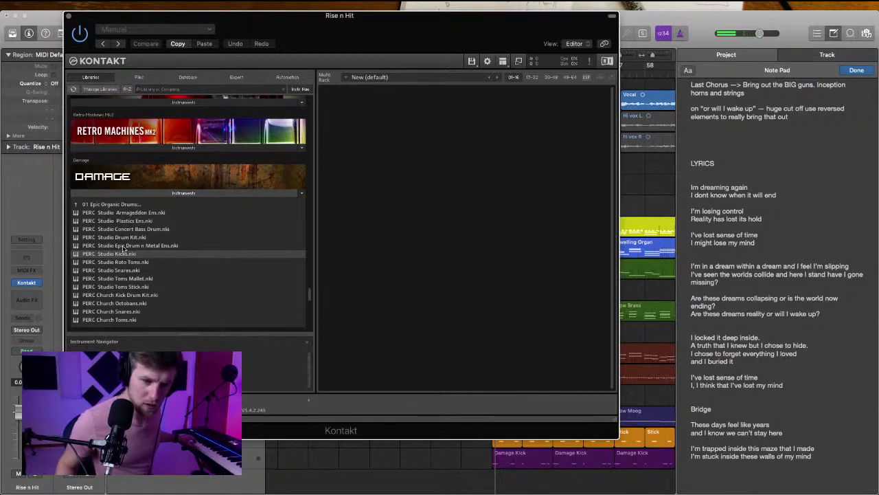
pyautogui.doubleClick(124, 229)
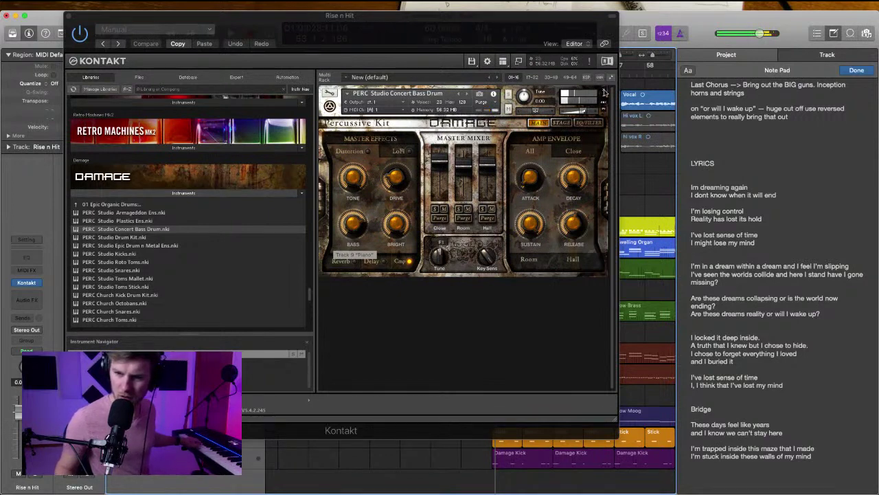
pyautogui.click(604, 92)
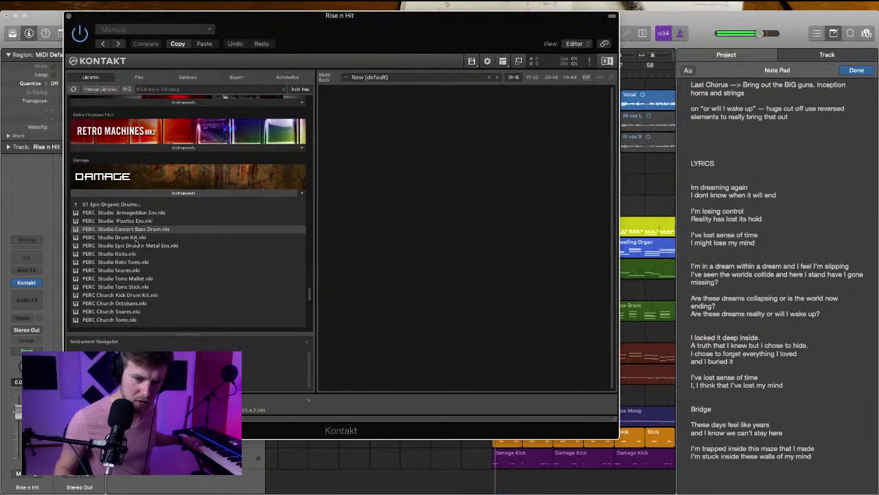
# Load PERC Church Kick Drum Kit on the second Rise n Hit track and close its Kontakt window
pyautogui.doubleClick(137, 294)
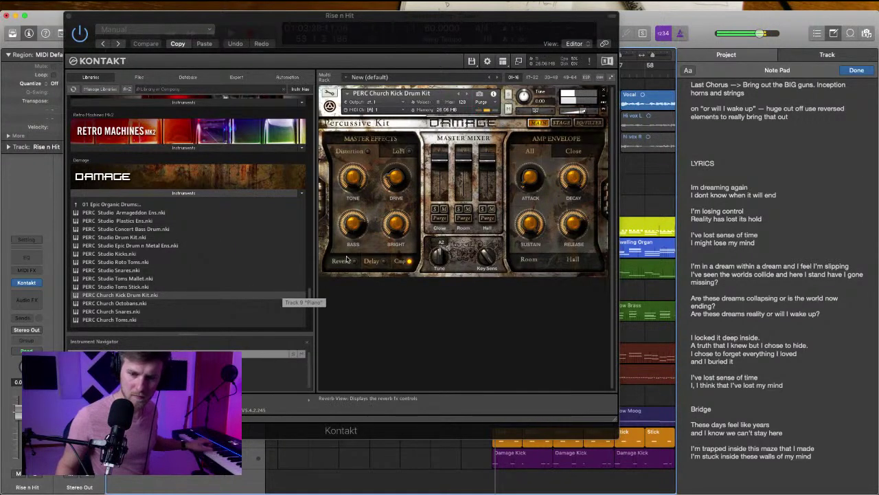
pyautogui.moveTo(405, 20); pyautogui.dragTo(480, 125)
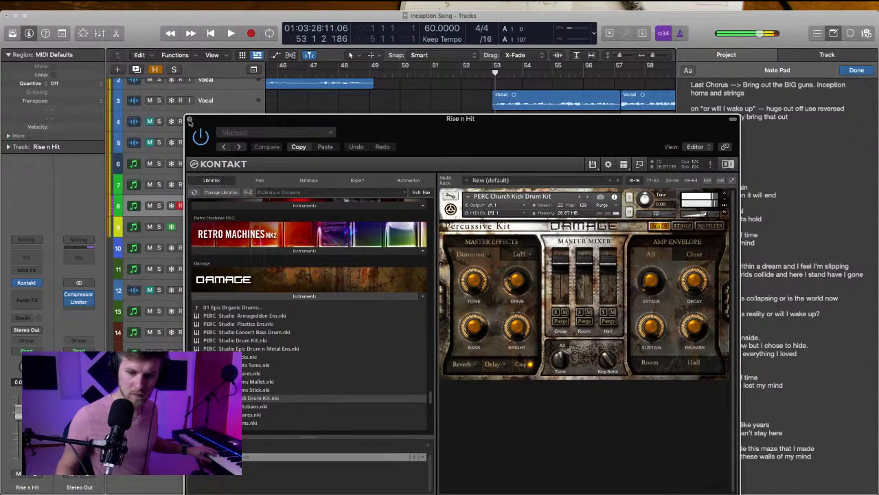
pyautogui.click(190, 120)
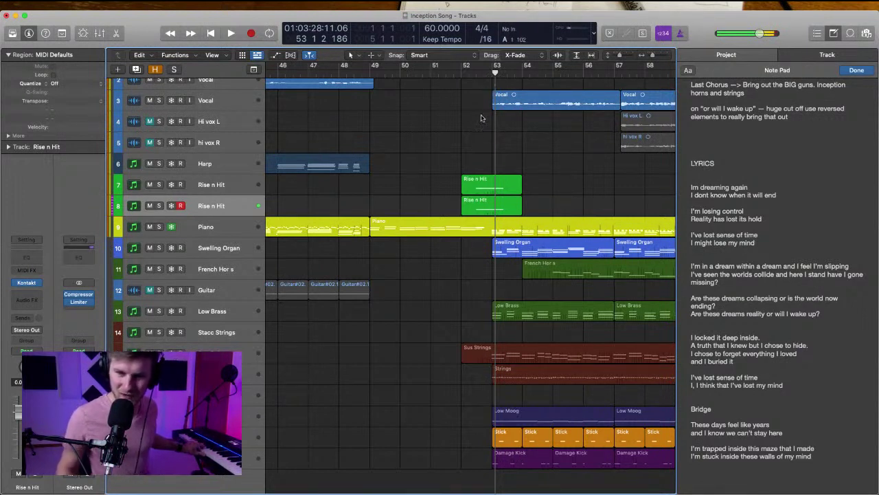
# Delete the region on the second Rise n Hit track and record a new drum take leading into bar 53
pyautogui.click(506, 211)
pyautogui.press('Delete')
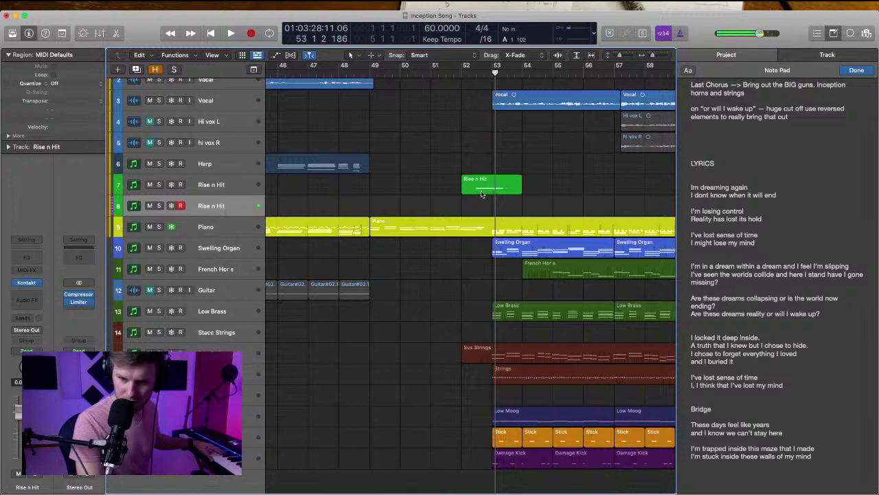
pyautogui.press('space')
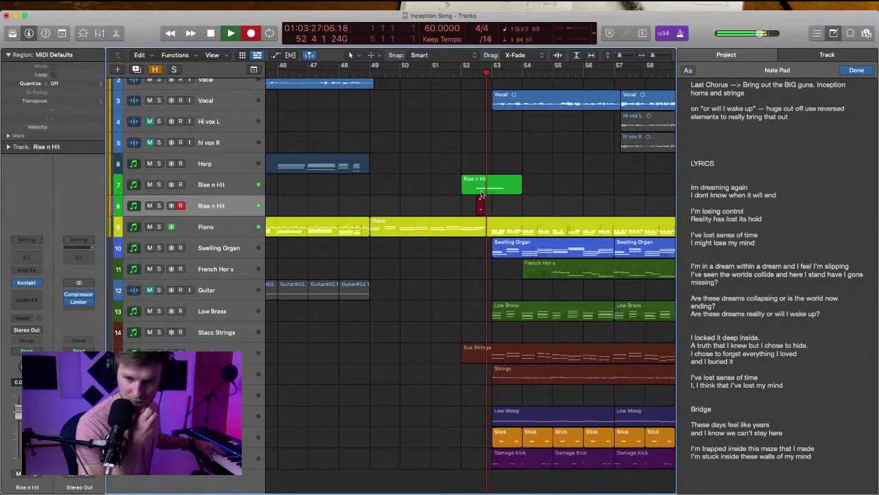
pyautogui.press('space')
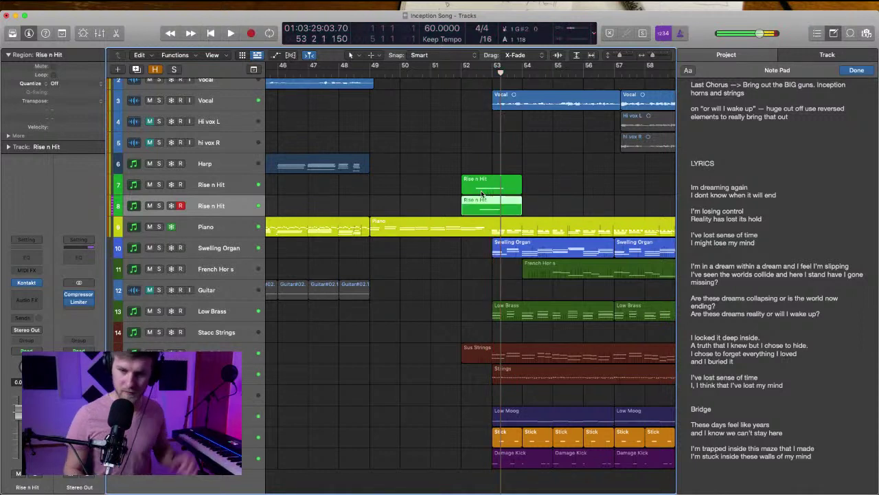
# Trim the start of the newly recorded note slightly in the Piano Roll, check it in playback and close the editor
pyautogui.doubleClick(498, 206)
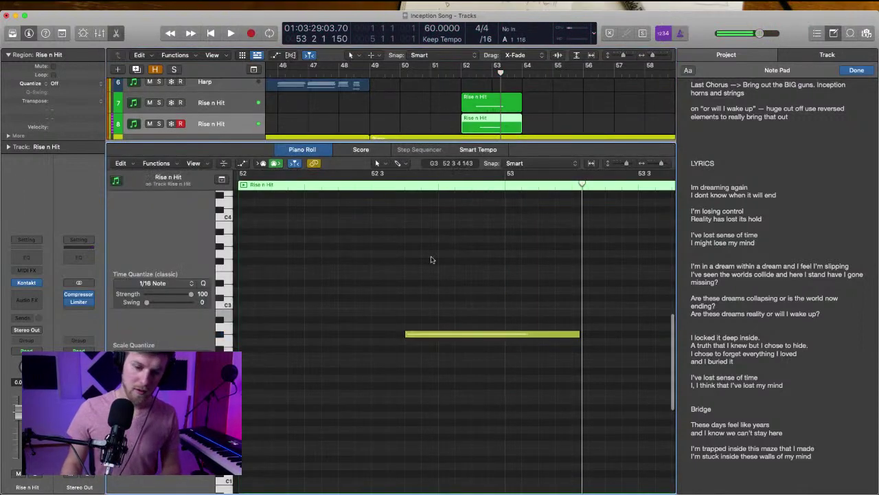
pyautogui.hotkey('shift', 'space')
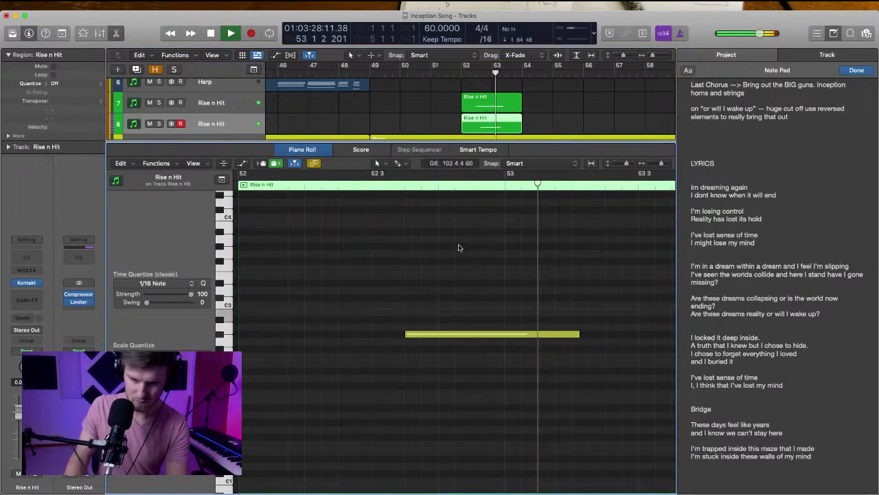
pyautogui.moveTo(406, 334); pyautogui.dragTo(418, 334)
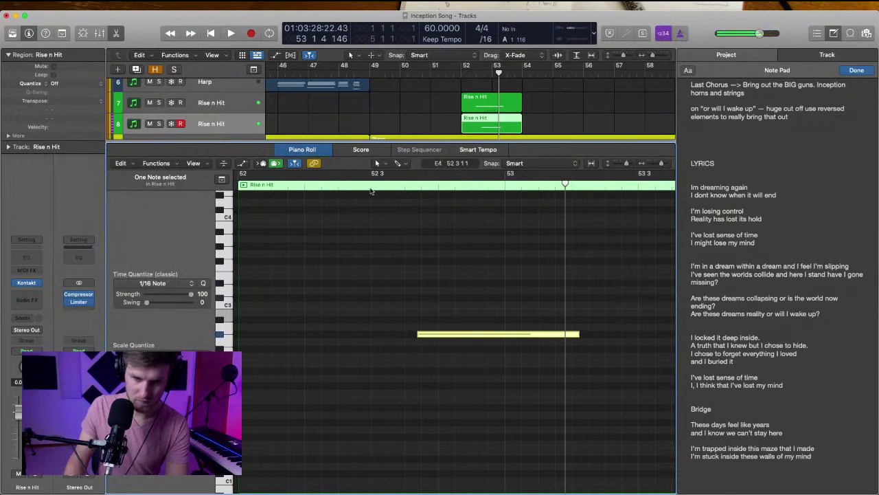
pyautogui.click(372, 233)
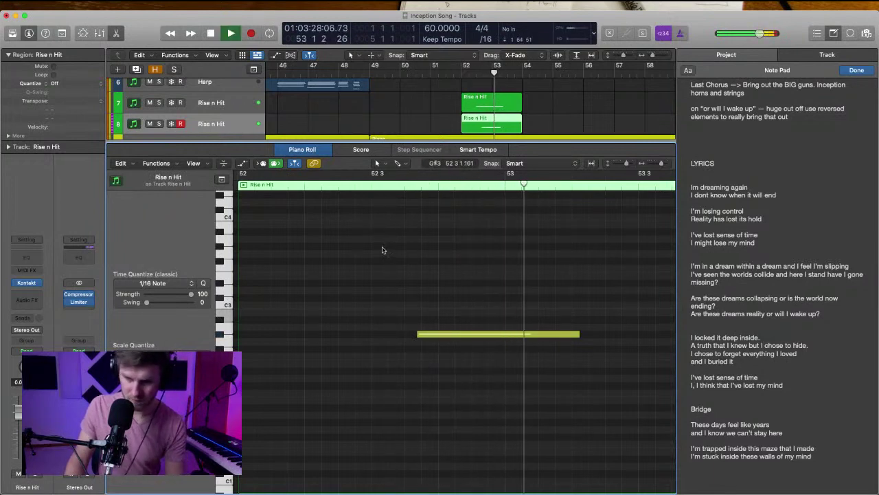
pyautogui.click(403, 128)
pyautogui.press('e')
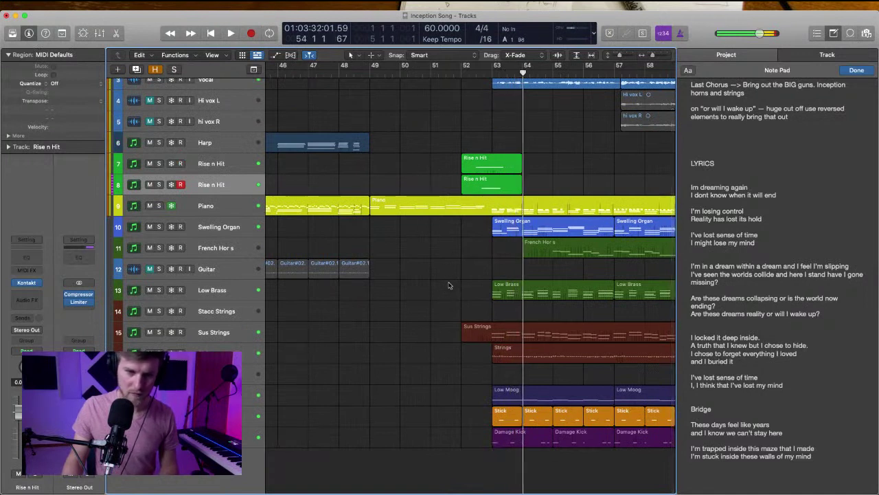
# Rename the second Rise n Hit track as Bass Drum Roll and name its region after the track
pyautogui.doubleClick(221, 183)
pyautogui.write('D')
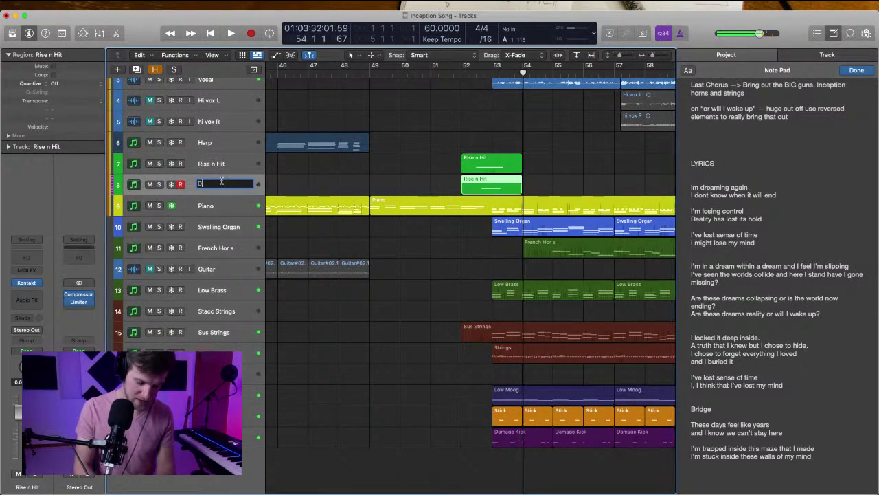
pyautogui.write('Bass Drum Ro')
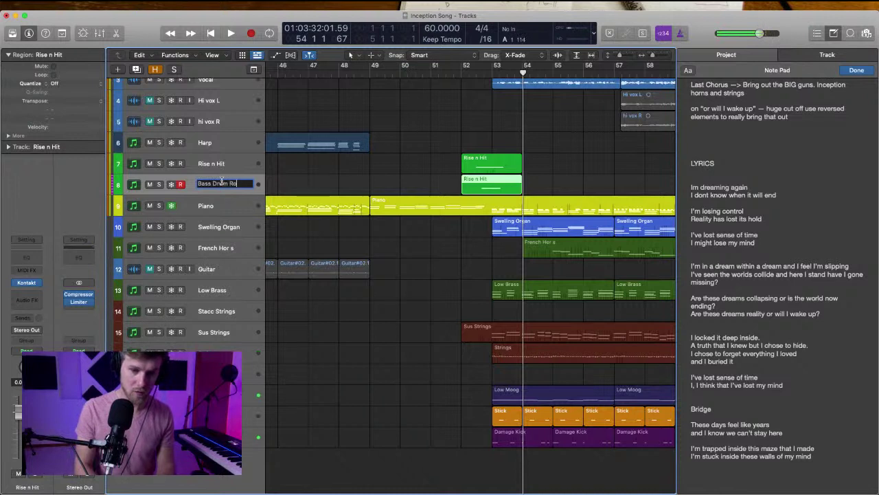
pyautogui.write('ll')
pyautogui.press('Return')
pyautogui.hotkey('alt', 'shift', 'n')
# Duplicate the Bass Drum Roll track and clear the Church Kick Drum Kit from the new track's Kontakt instance
pyautogui.click(219, 164)
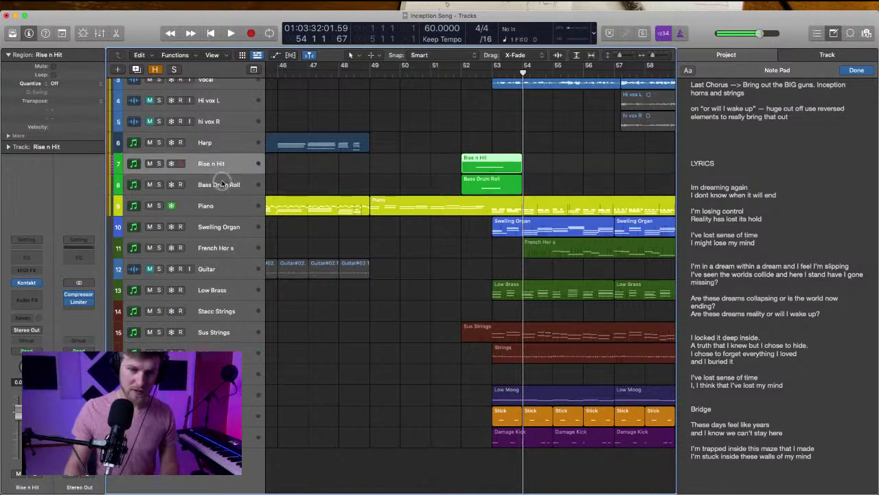
pyautogui.click(219, 184)
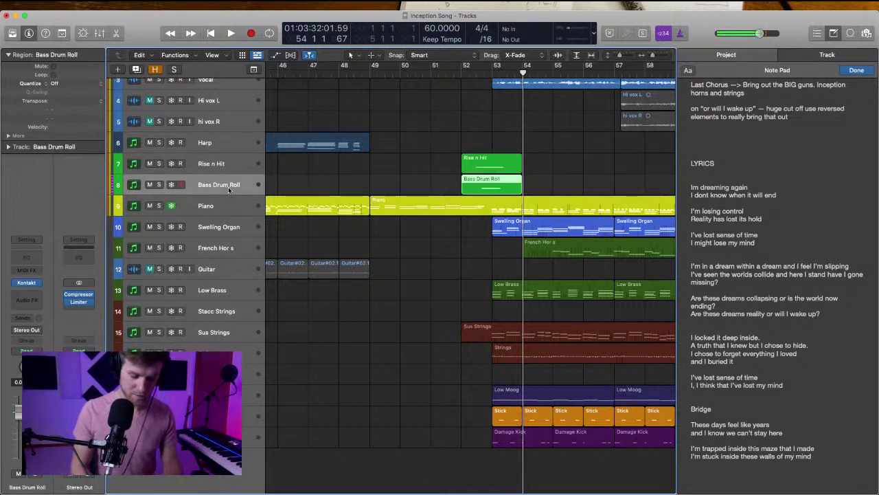
pyautogui.press('super+d')
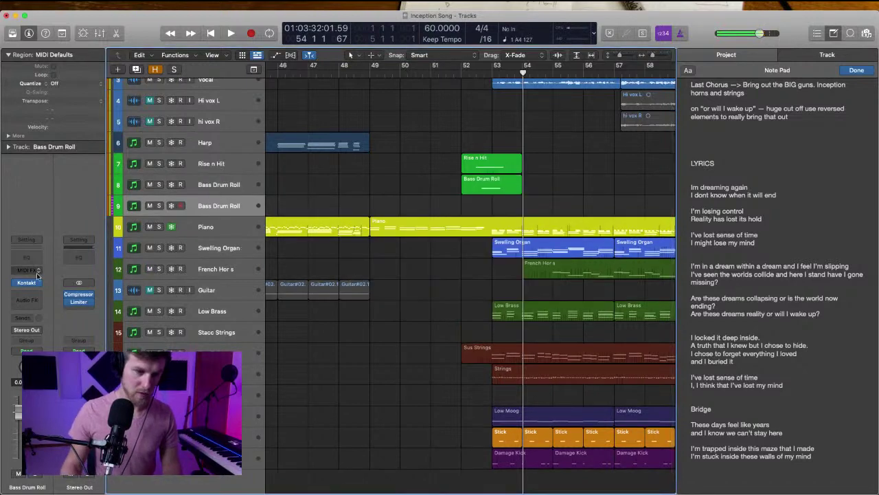
pyautogui.click(25, 282)
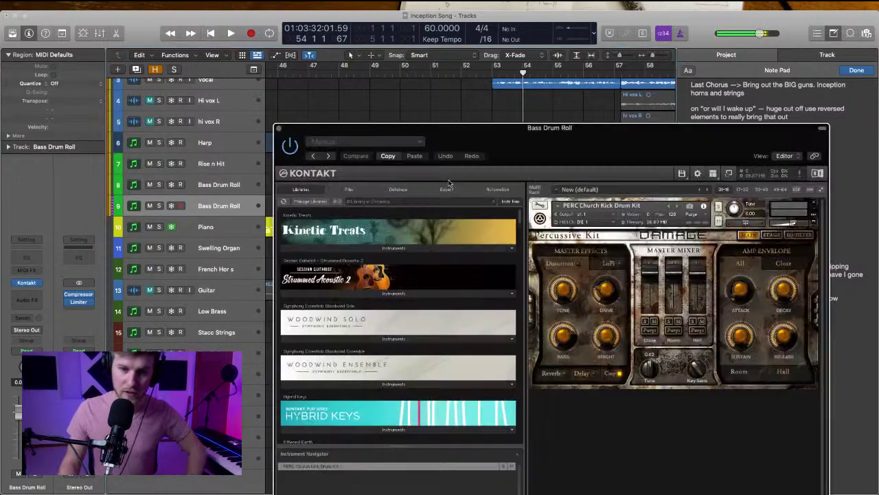
pyautogui.moveTo(588, 143); pyautogui.dragTo(446, 52)
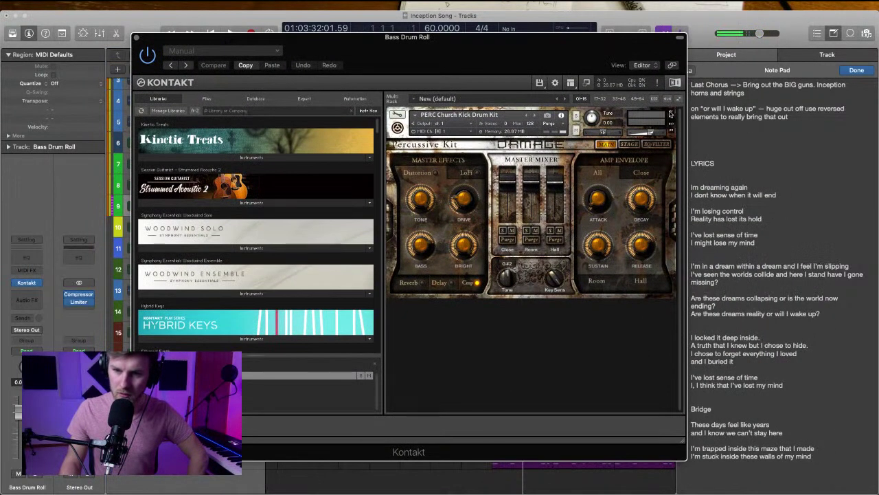
# Open the Damage library in Kontakt and go up to its 02 Percussive Kits folder
pyautogui.scroll(-15, 237, 228)
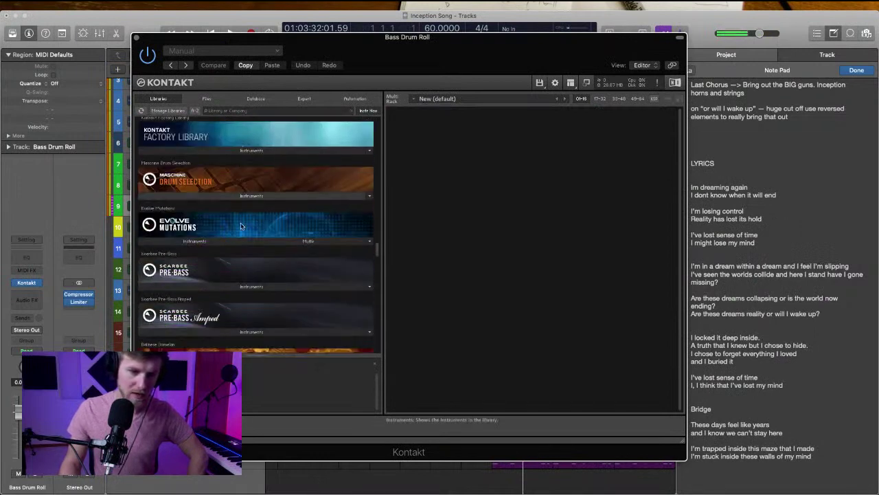
pyautogui.scroll(-5, 240, 226)
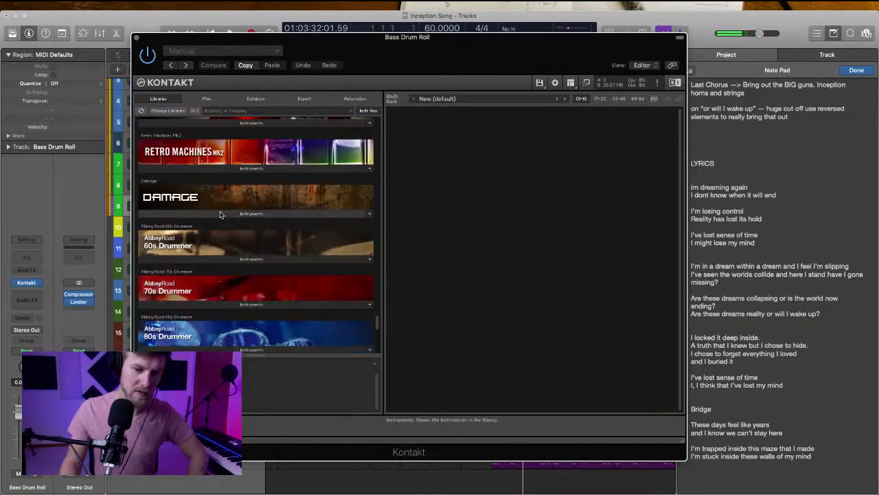
pyautogui.click(220, 214)
pyautogui.click(178, 229)
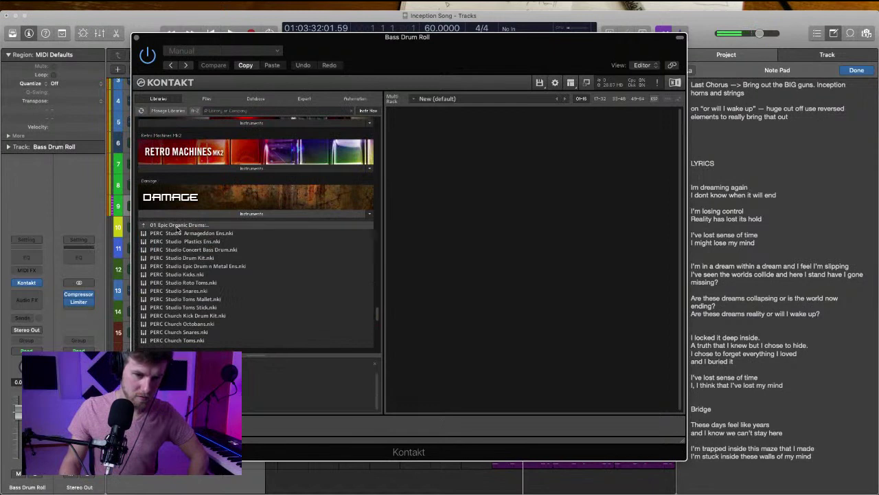
pyautogui.click(175, 227)
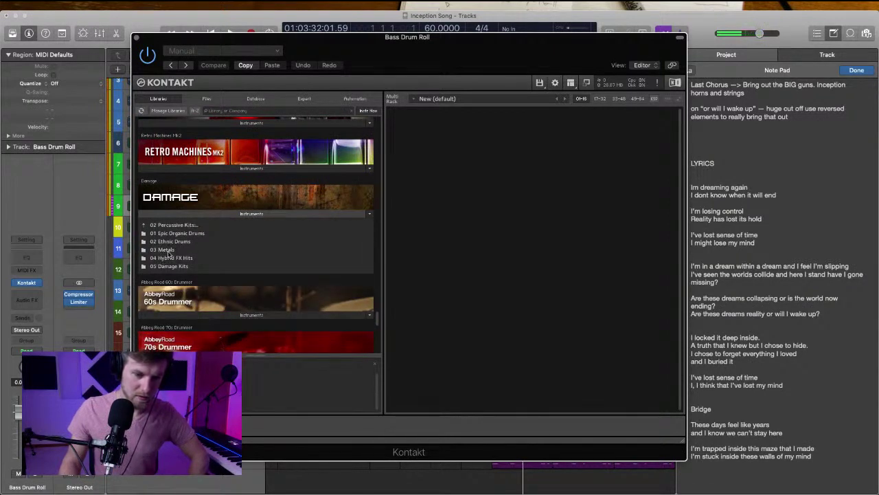
# Look through the instruments in Damage's 05 Damage Kits and 03 Metals folders
pyautogui.click(168, 266)
pyautogui.scroll(-2, 174, 270)
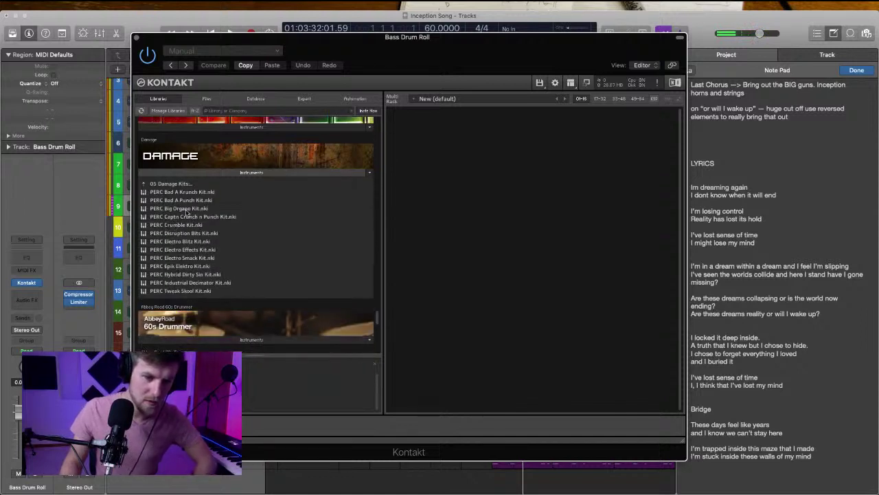
pyautogui.click(182, 190)
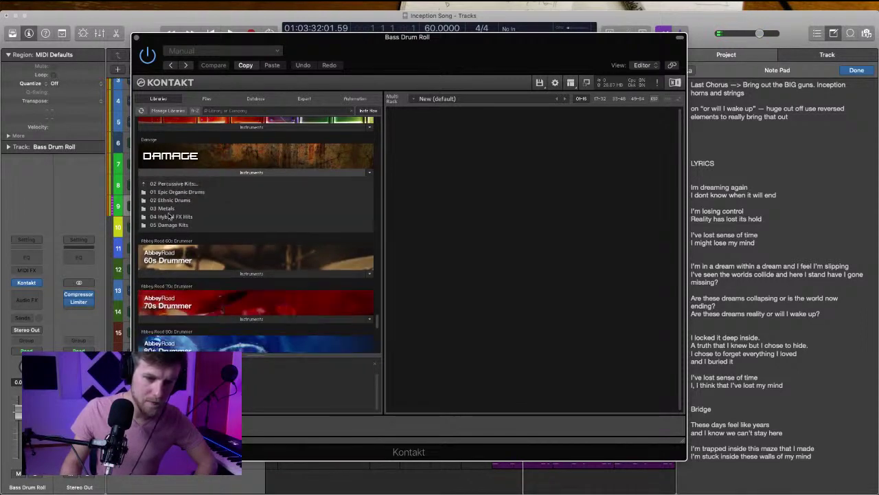
pyautogui.click(169, 215)
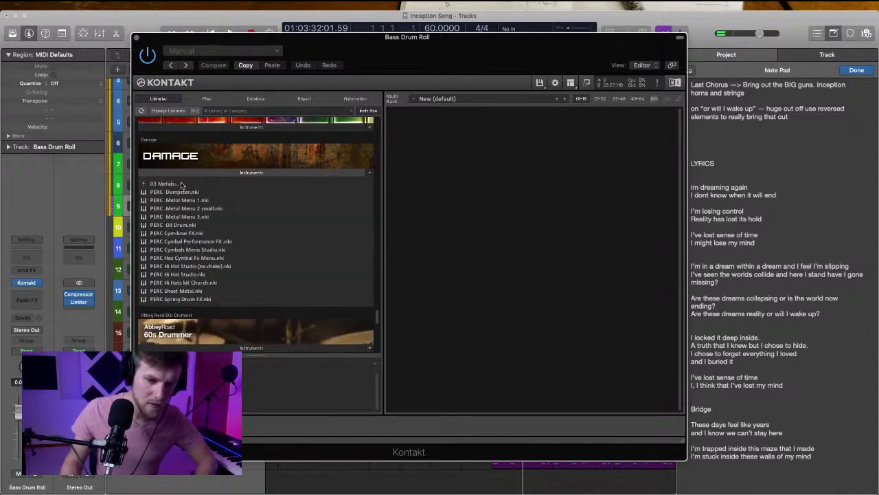
pyautogui.click(181, 184)
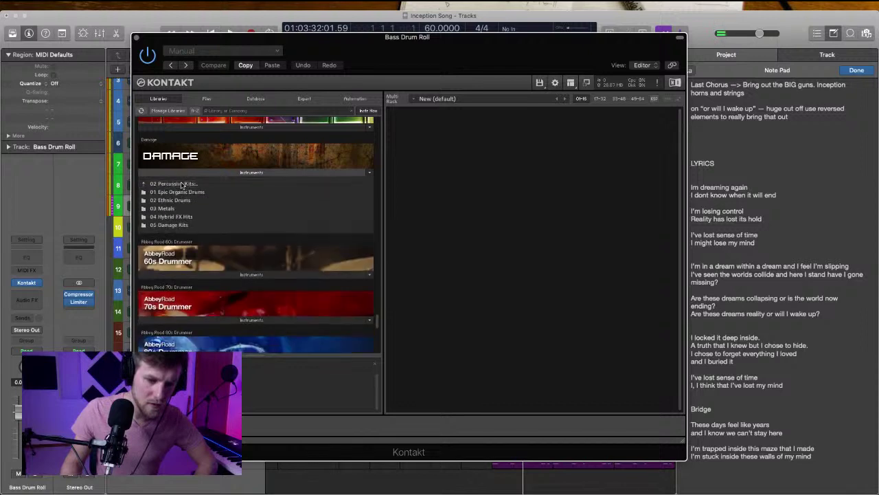
# Load PERC Damage Hit Impacts from the 04 Hybrid FX Hits folder on the duplicated track
pyautogui.click(172, 217)
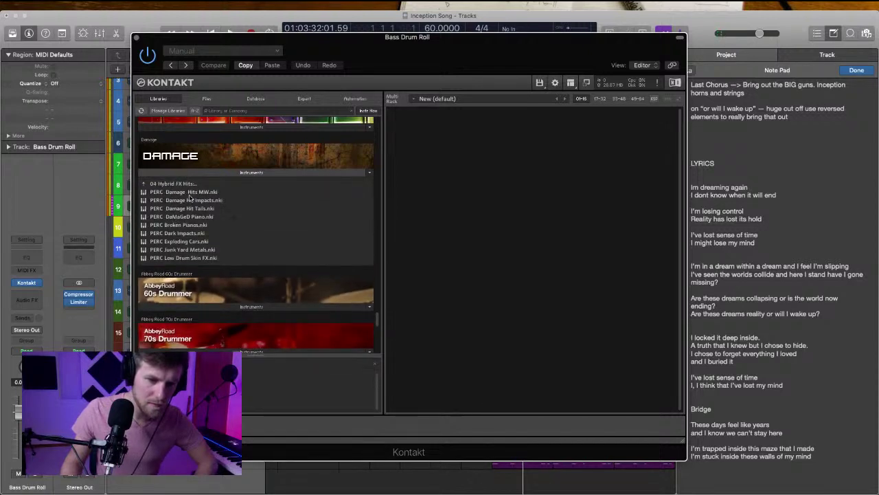
pyautogui.doubleClick(187, 199)
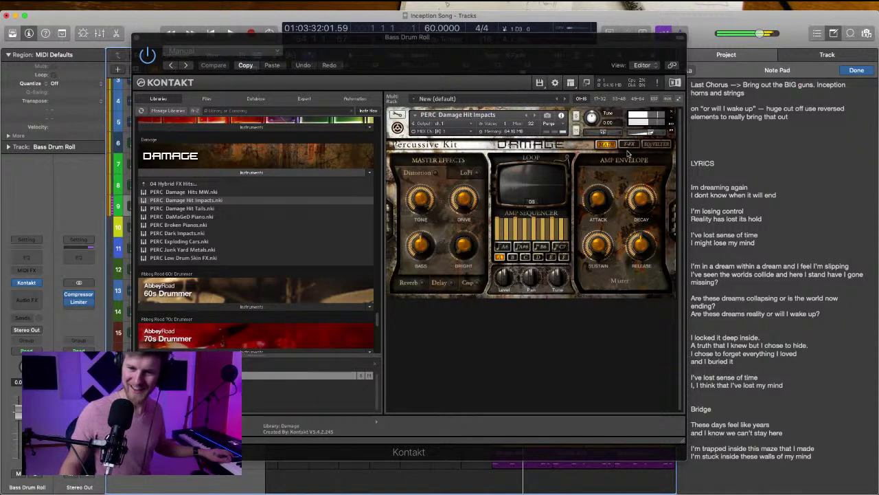
# Switch on the global filters and turn up the Punish amount for PERC Damage Hit Impacts, and close the Kontakt window
pyautogui.click(654, 144)
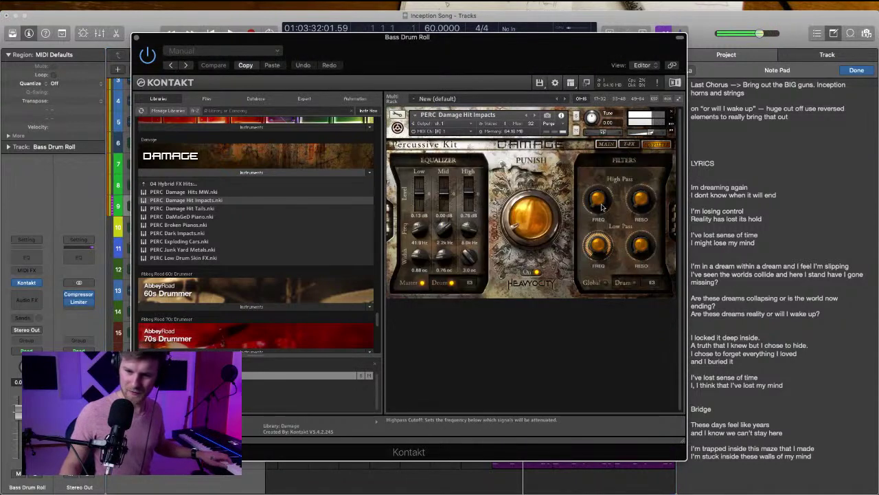
pyautogui.click(605, 283)
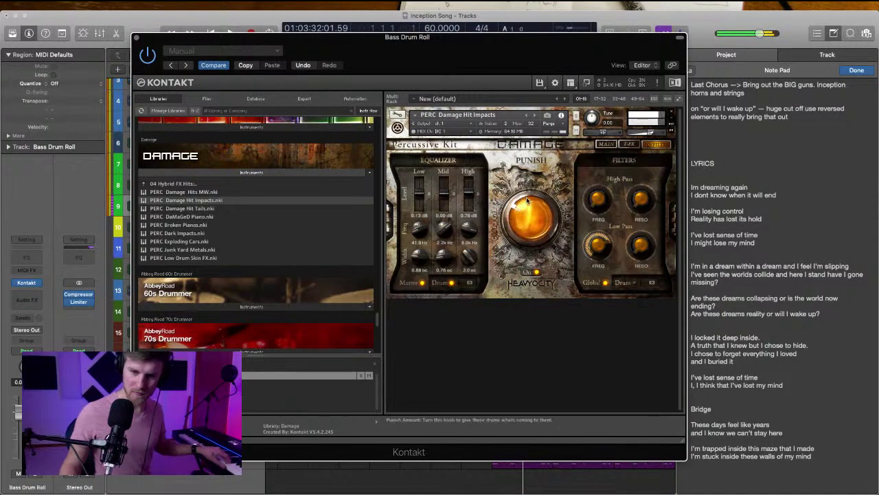
pyautogui.moveTo(395, 101); pyautogui.dragTo(410, 112)
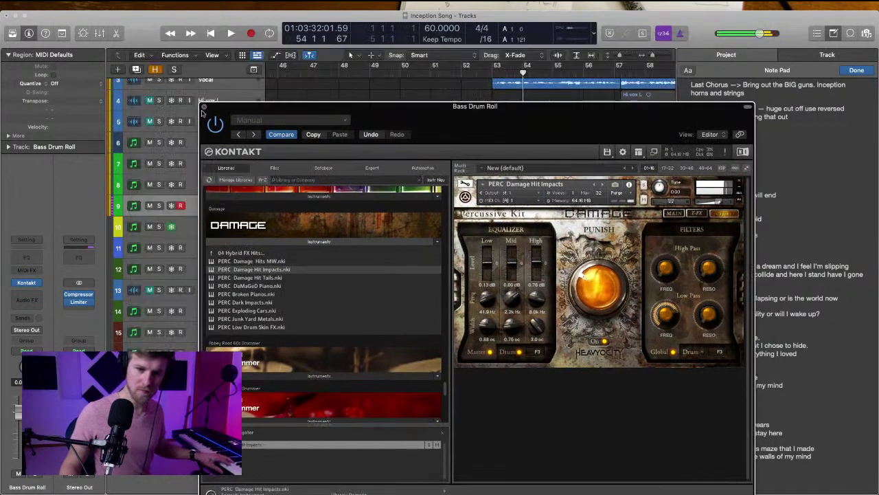
pyautogui.click(204, 107)
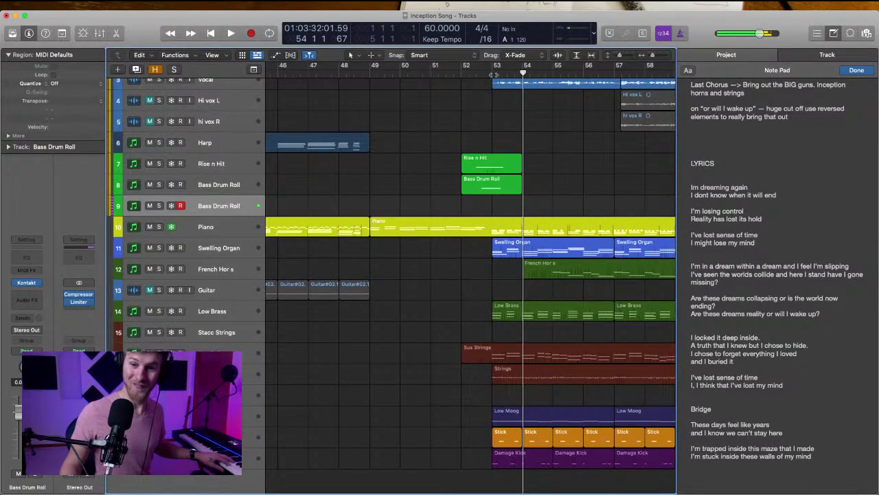
# Record a Damage impact hit from bar 53 on the duplicated Bass Drum Roll track
pyautogui.click(492, 74)
pyautogui.press('space')
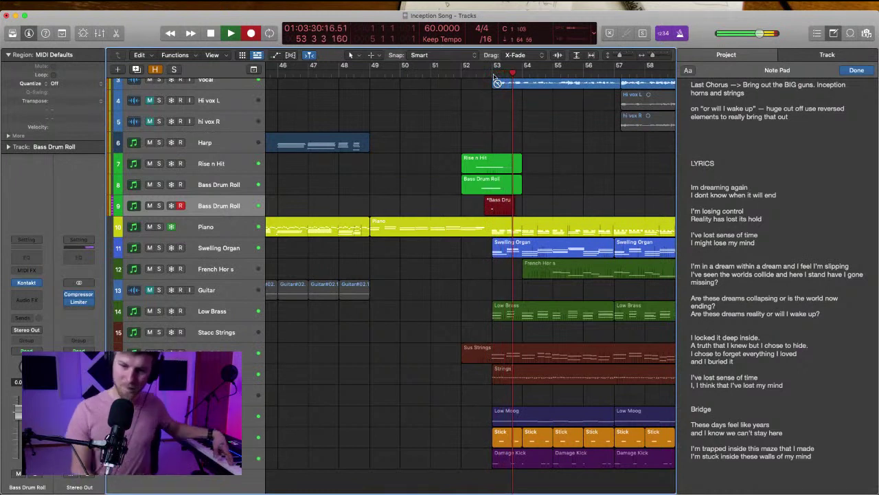
pyautogui.press('space')
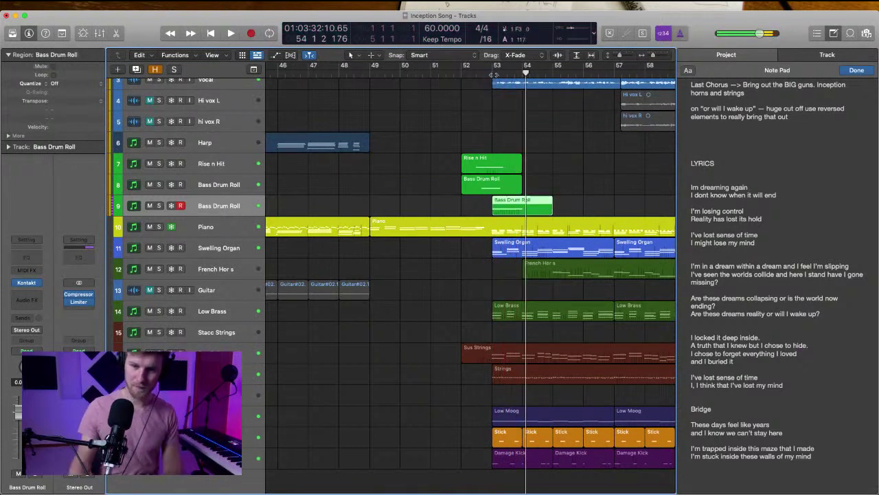
# Examine the recorded impact note of the new bar 53 region in the Piano Roll and close the editor
pyautogui.click(540, 208)
pyautogui.doubleClick(539, 208)
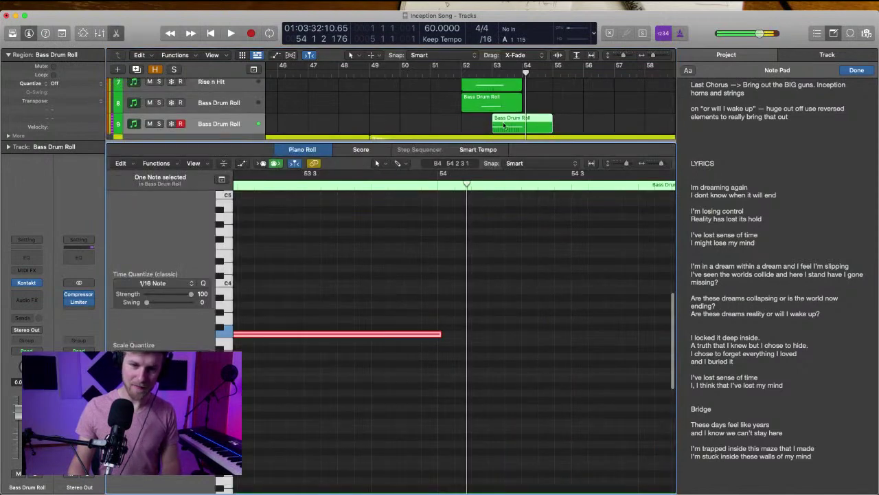
pyautogui.click(118, 34)
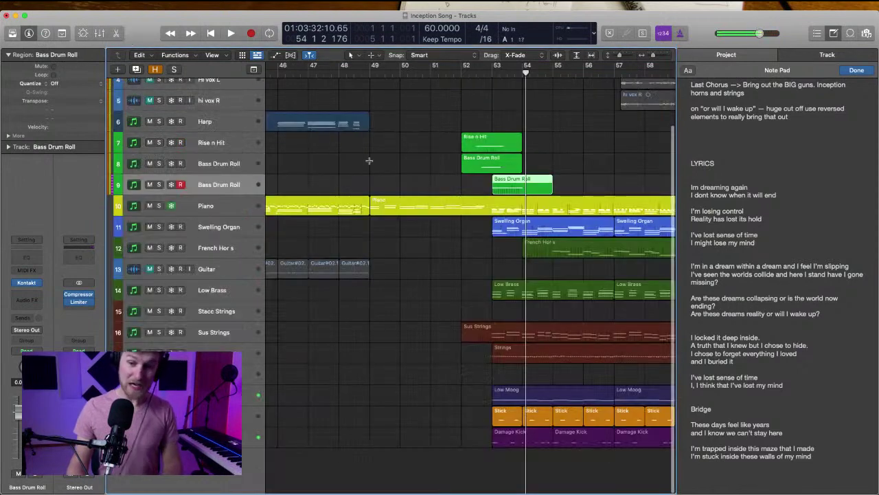
# Bounce the second Bass Drum Roll track in place as "Huge Hit", replacing the track
pyautogui.press('super+d')
pyautogui.press('super+z')
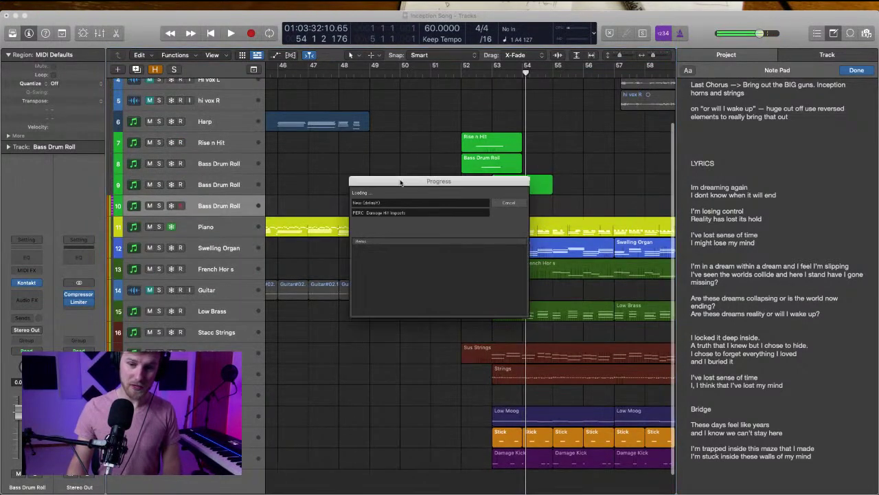
pyautogui.hotkey('ctrl', 'b')
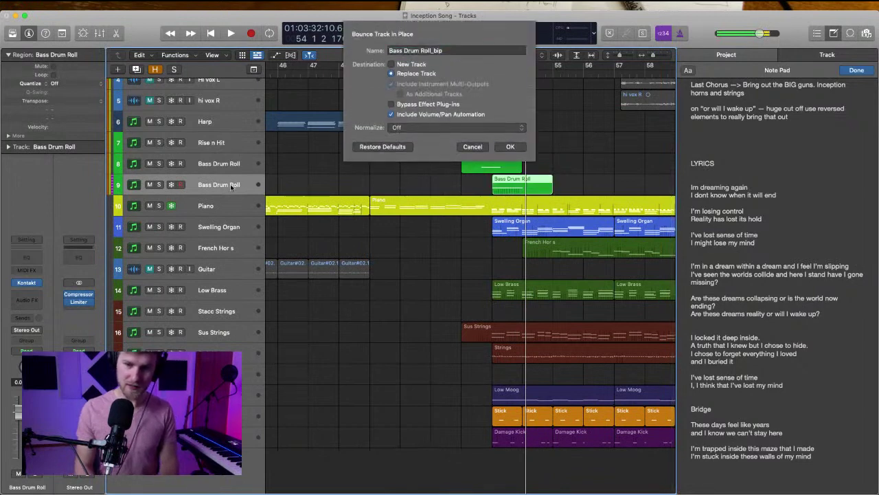
pyautogui.write('Huge')
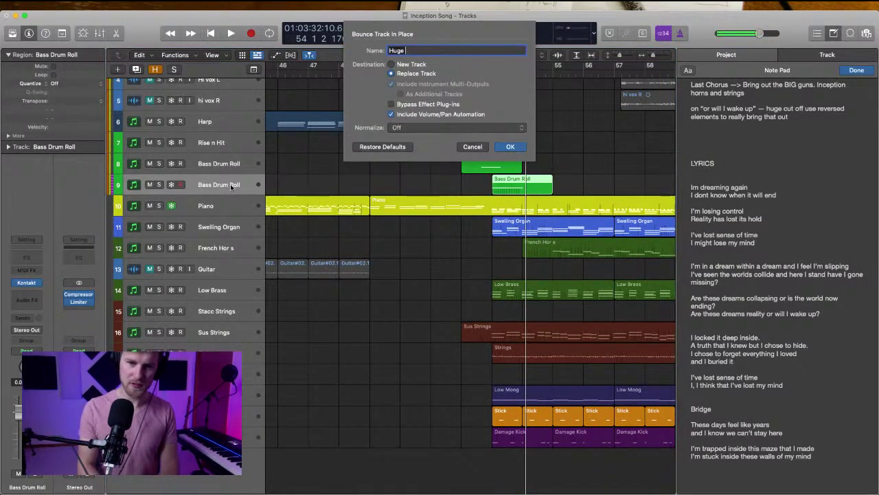
pyautogui.press('Return')
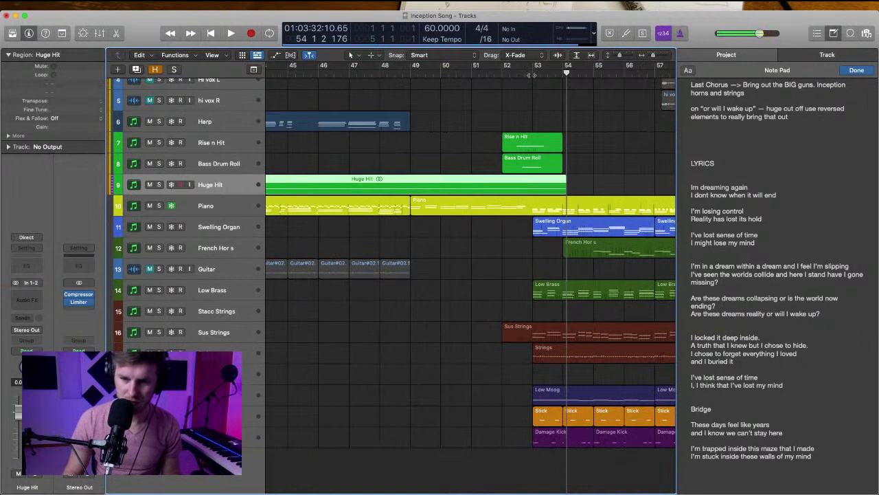
# Split the Huge Hit audio region at bar 53 and delete the part before it
pyautogui.click(533, 75)
pyautogui.keyDown('super'); pyautogui.doubleClick(533, 186); pyautogui.keyUp('super')
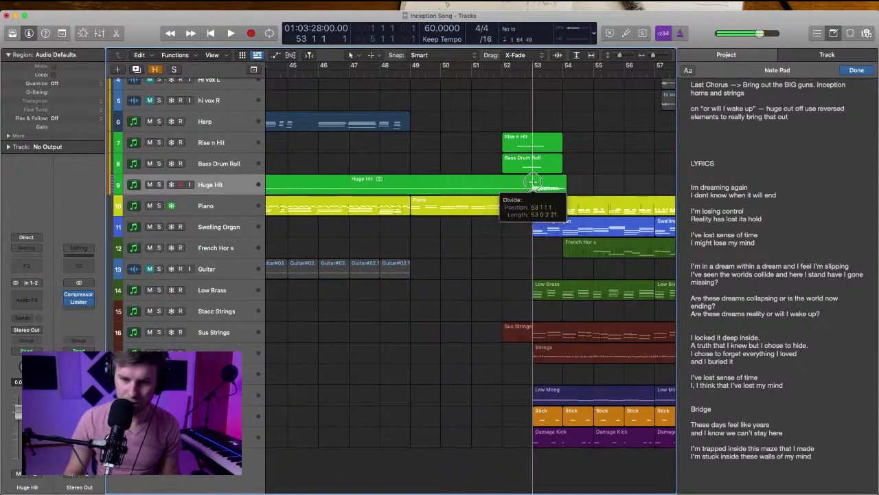
pyautogui.press('BackSpace')
# Copy the Huge Hit region to just before bar 52 on the same track and reverse the copy
pyautogui.moveTo(535, 184); pyautogui.dragTo(510, 187)
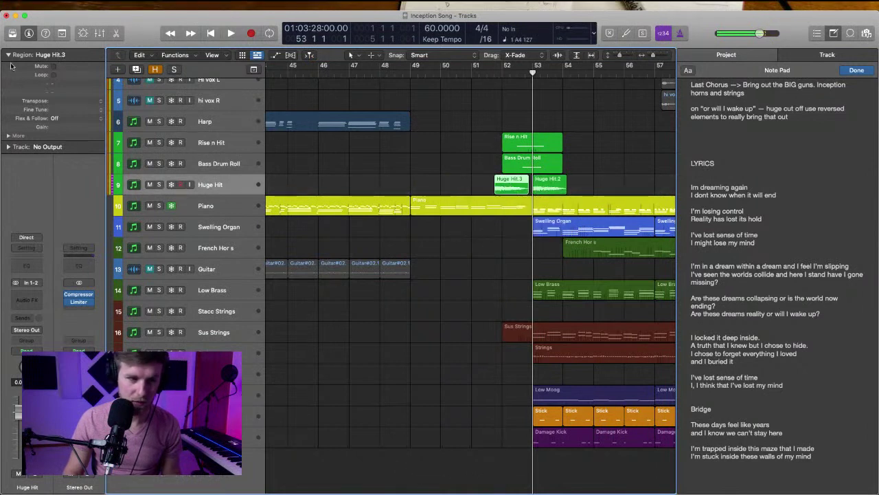
pyautogui.click(8, 136)
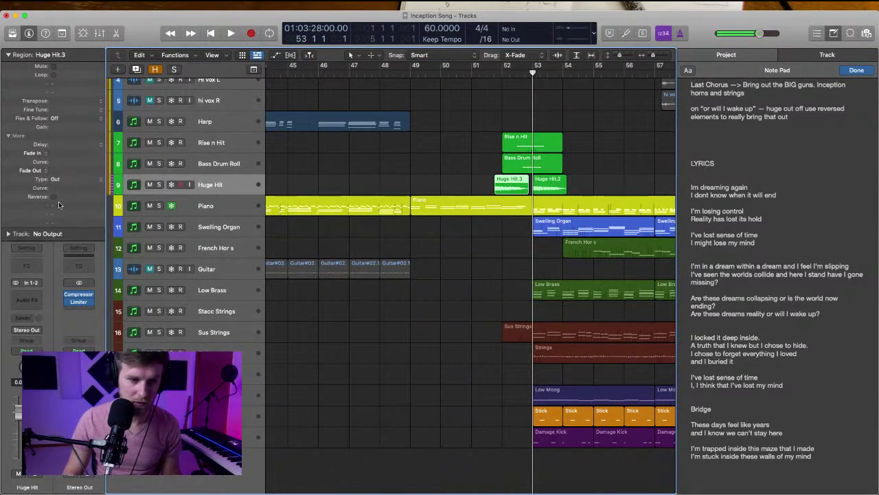
pyautogui.click(412, 192)
pyautogui.scroll(5, 444, 193)
pyautogui.click(468, 188)
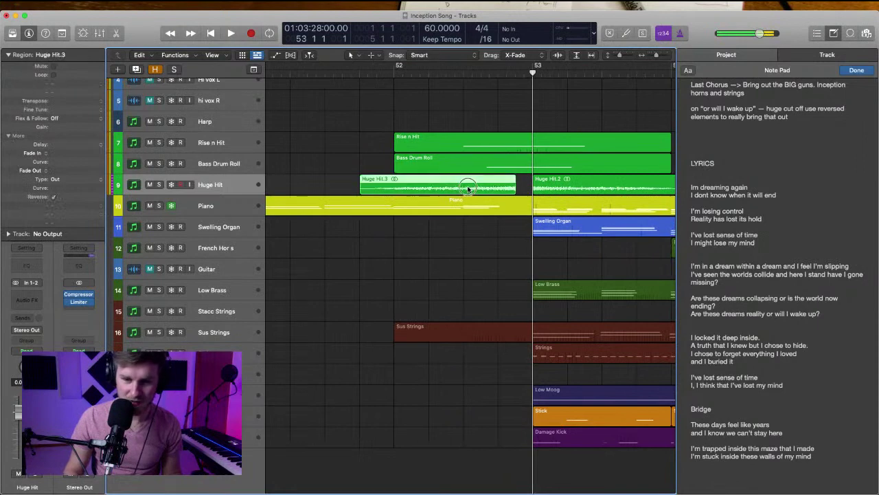
# Move the reversed hit so it ends at bar 53 and give it a fade-in of 4213 with curve 30
pyautogui.moveTo(468, 188); pyautogui.dragTo(485, 188)
pyautogui.moveTo(378, 180); pyautogui.dragTo(502, 189)
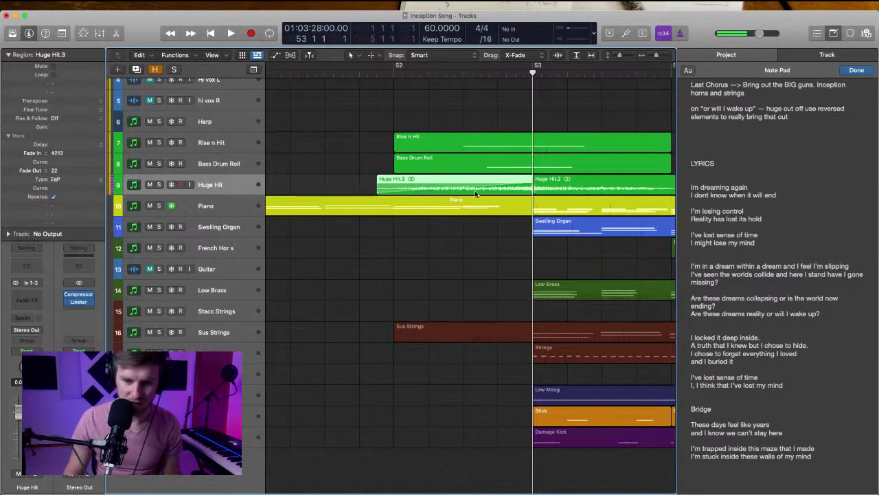
pyautogui.press('super+Down')
pyautogui.press('super+Down')
pyautogui.moveTo(511, 184); pyautogui.dragTo(524, 196)
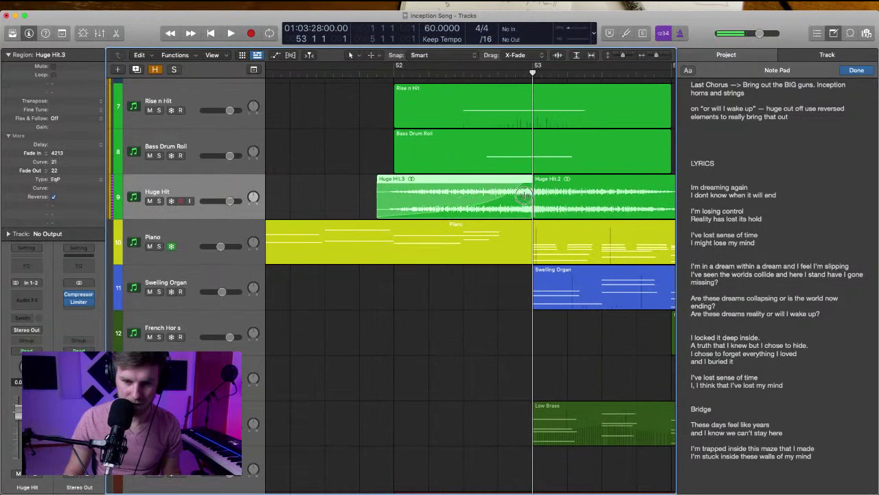
# Play the transition from the start of the reversed hit into bar 53
pyautogui.doubleClick(377, 73)
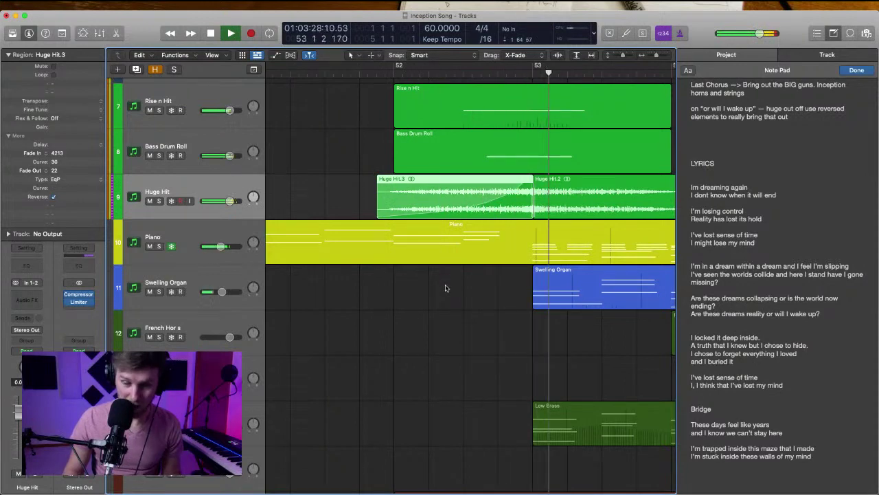
pyautogui.press('space')
pyautogui.hscroll(-2, 423, 230)
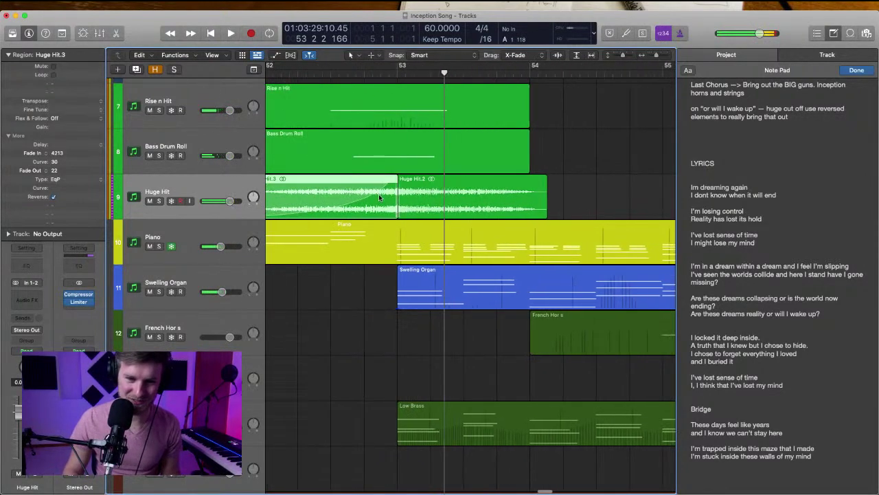
# Rework the end of the reversed hit at bar 53, clearing its old fade-out and giving it a fade-out of 1
pyautogui.scroll(5, 381, 198)
pyautogui.hscroll(3, 582, 201)
pyautogui.moveTo(570, 212); pyautogui.dragTo(571, 211)
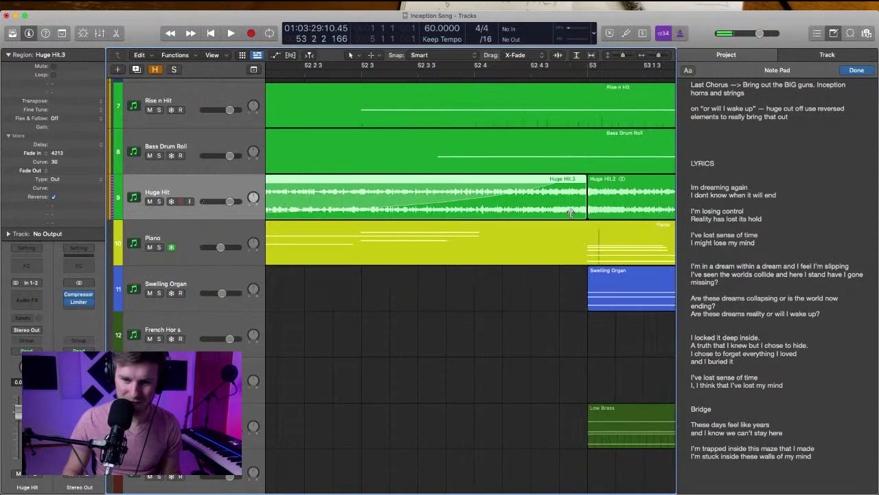
pyautogui.scroll(5, 556, 211)
pyautogui.hscroll(6, 540, 210)
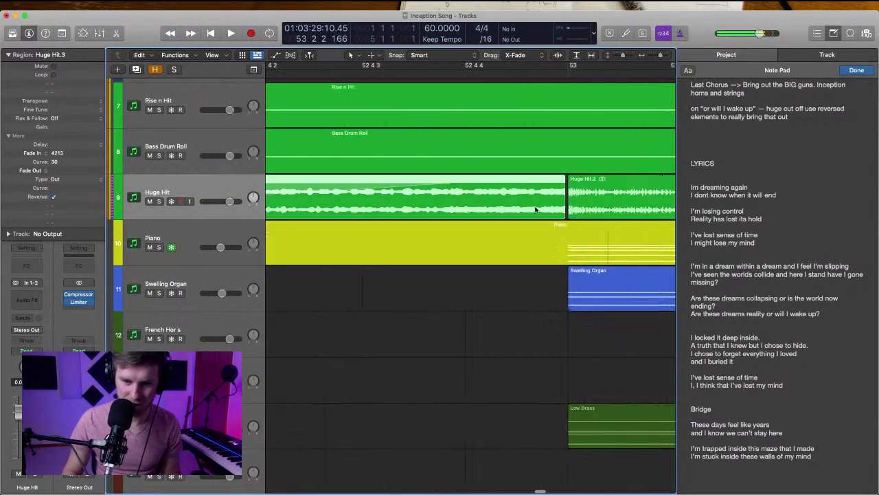
pyautogui.moveTo(517, 209)
pyautogui.mouseDown()
pyautogui.moveTo(514, 199)
pyautogui.moveTo(525, 201)
pyautogui.mouseUp()
pyautogui.press('Delete')
# Listen to the reworked reversed hit again, starting from just before bar 52
pyautogui.press('space')
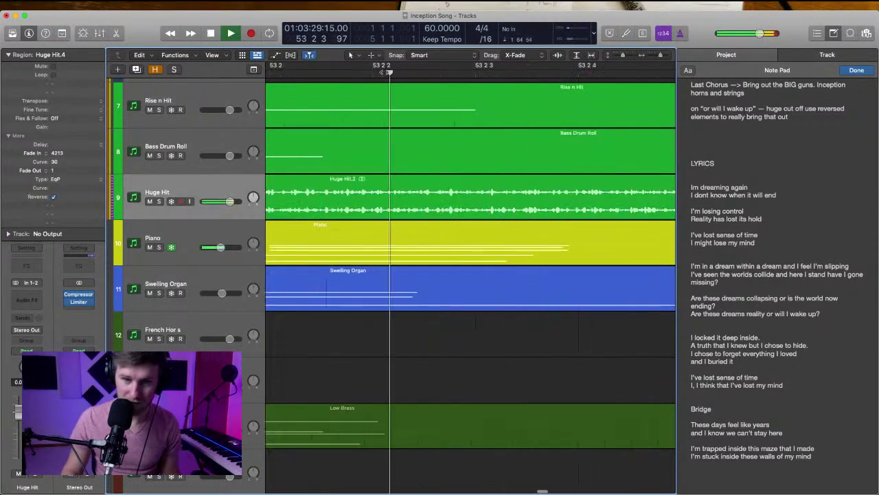
pyautogui.press('space')
pyautogui.scroll(-5, 380, 74)
pyautogui.hscroll(-4, 375, 76)
pyautogui.click(374, 76)
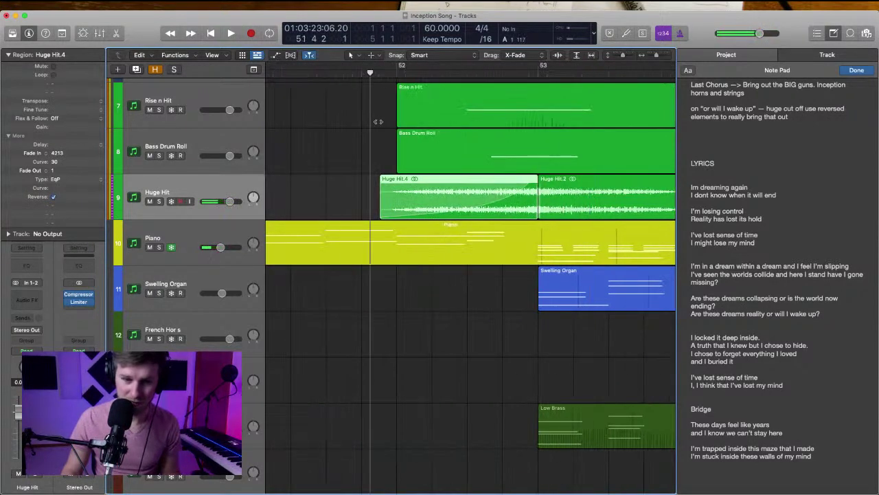
pyautogui.press('space')
pyautogui.click(376, 140)
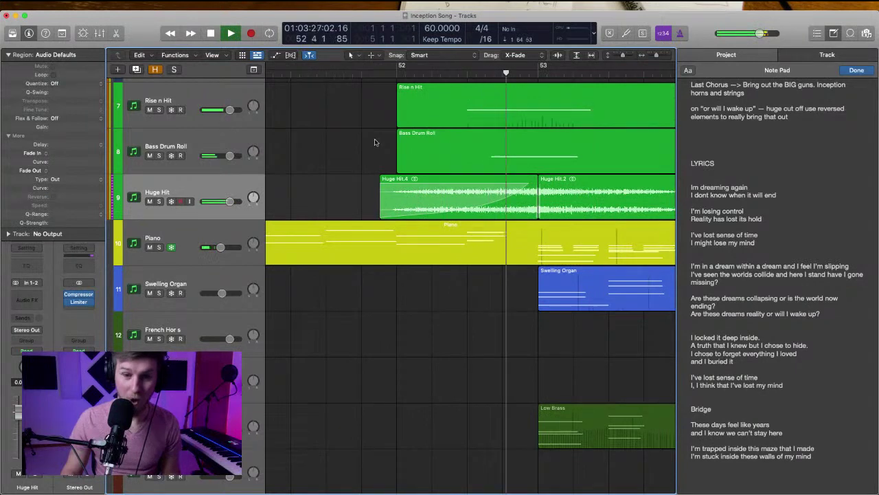
# Add a long fade-out to the Huge Hit region after bar 53 and listen through to bar 56
pyautogui.press('super+Right')
pyautogui.press('super+Left')
pyautogui.press('super+Left')
pyautogui.press('super+Left')
pyautogui.press('super+Left')
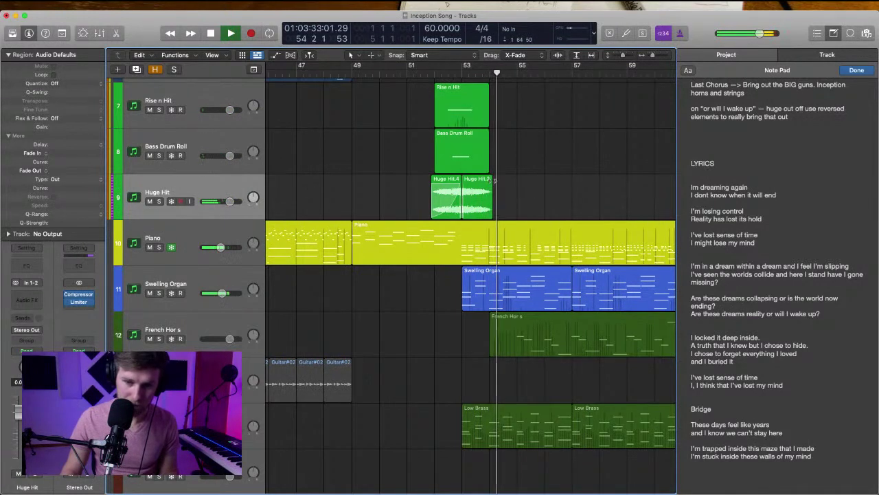
pyautogui.moveTo(491, 182); pyautogui.dragTo(472, 181)
pyautogui.click(557, 154)
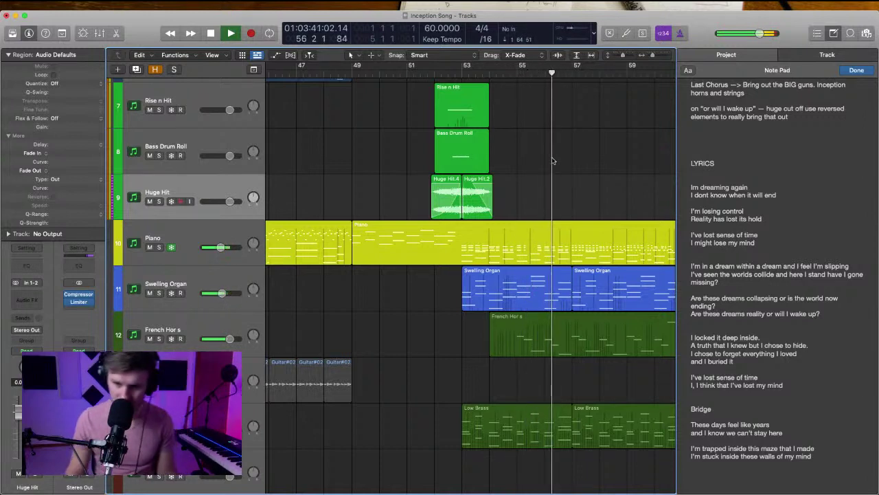
pyautogui.press('space')
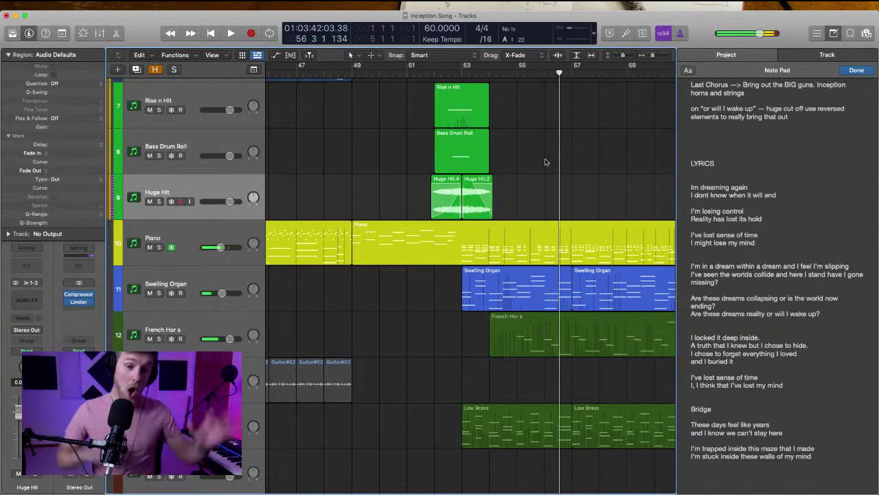
# Add a new track with duplicate settings from the Bass Drum Roll track and name it "Cymbal"
pyautogui.click(158, 149)
pyautogui.press('super+d')
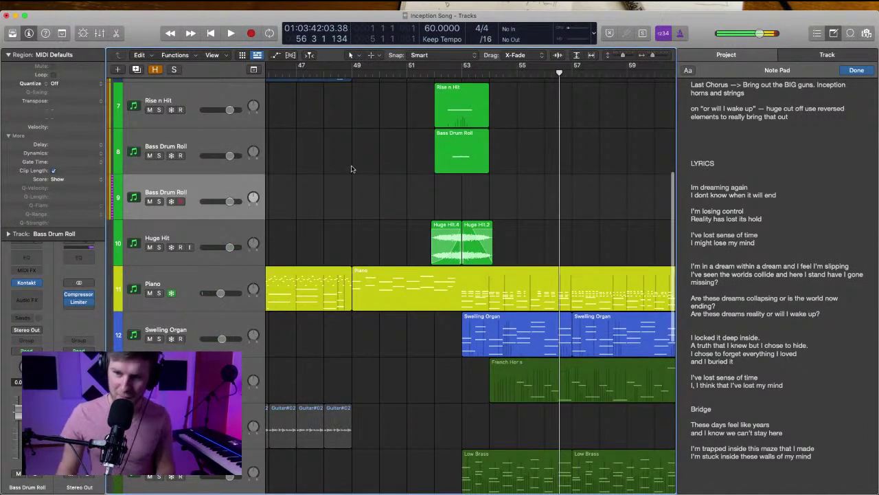
pyautogui.doubleClick(187, 191)
pyautogui.write('C')
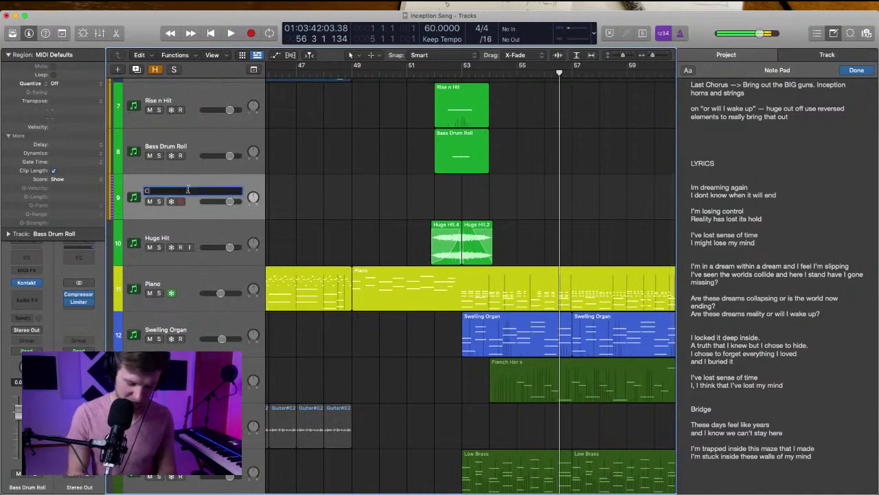
pyautogui.write('ymbal')
pyautogui.press('Return')
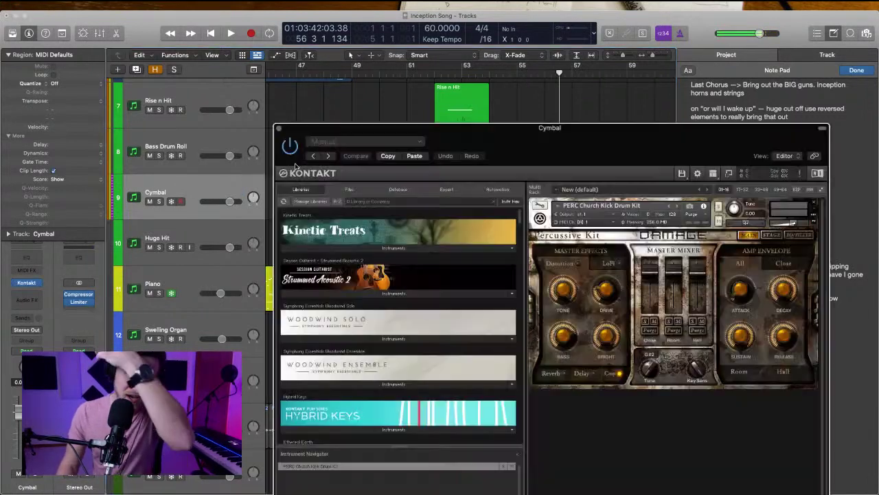
# Replace the Church Kick Drum Kit on the Cymbal track with PERC Cymbal Performance FX from the Damage library's 03 Metals folder
pyautogui.moveTo(579, 133); pyautogui.dragTo(435, 28)
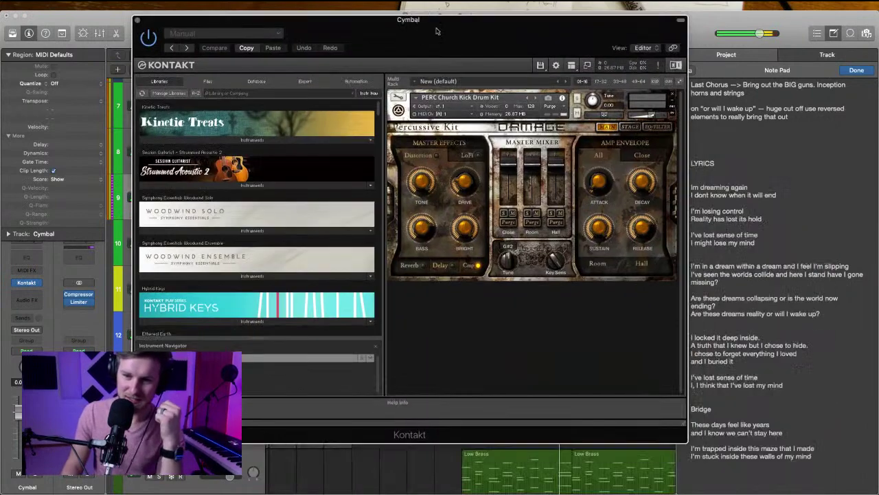
pyautogui.click(672, 101)
pyautogui.scroll(-10, 308, 200)
pyautogui.scroll(-10, 309, 199)
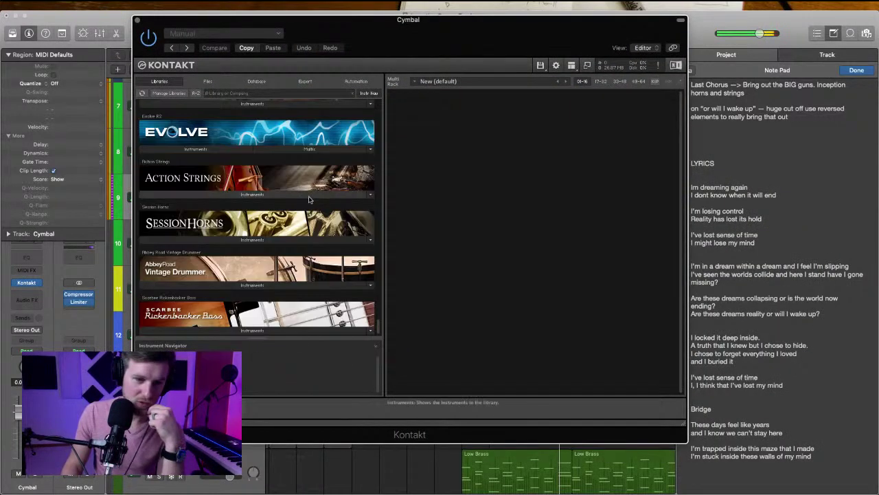
pyautogui.click(216, 266)
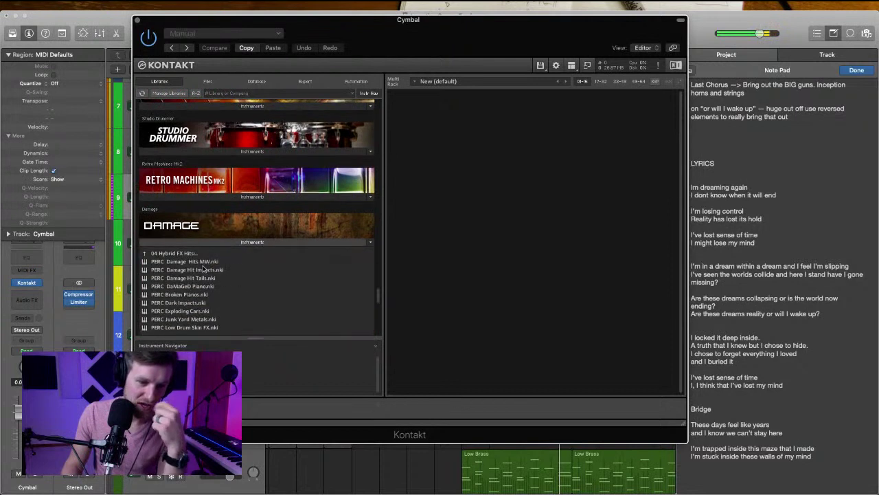
pyautogui.click(173, 220)
pyautogui.click(175, 221)
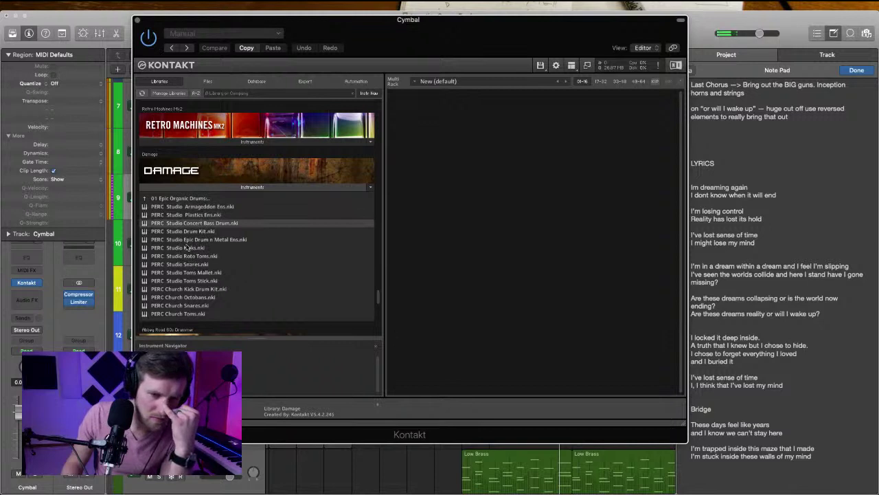
pyautogui.click(172, 198)
pyautogui.click(176, 222)
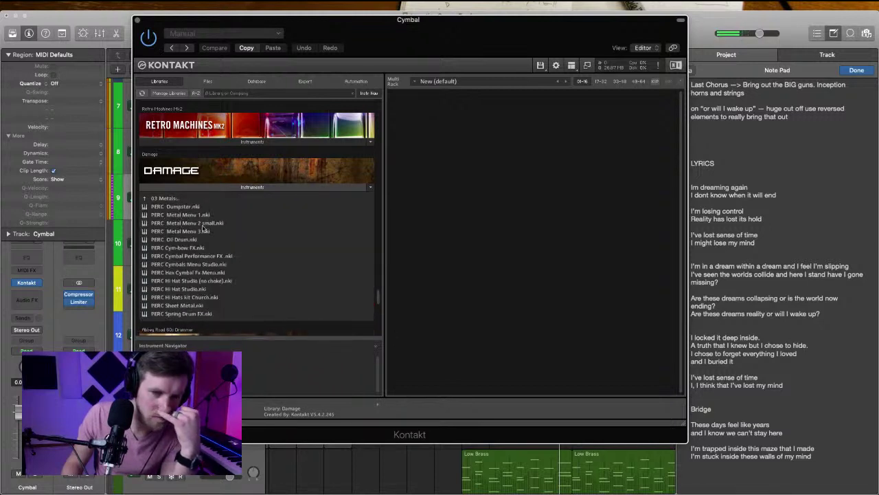
pyautogui.doubleClick(193, 256)
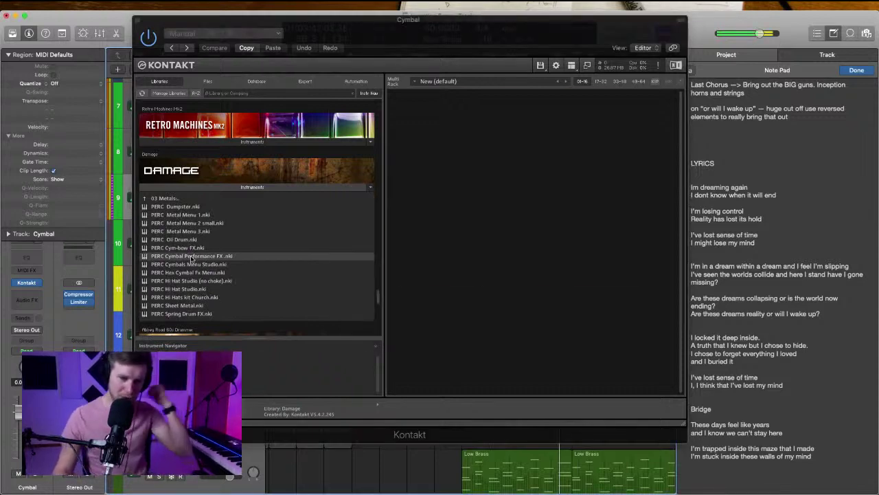
pyautogui.moveTo(277, 26); pyautogui.dragTo(402, 125)
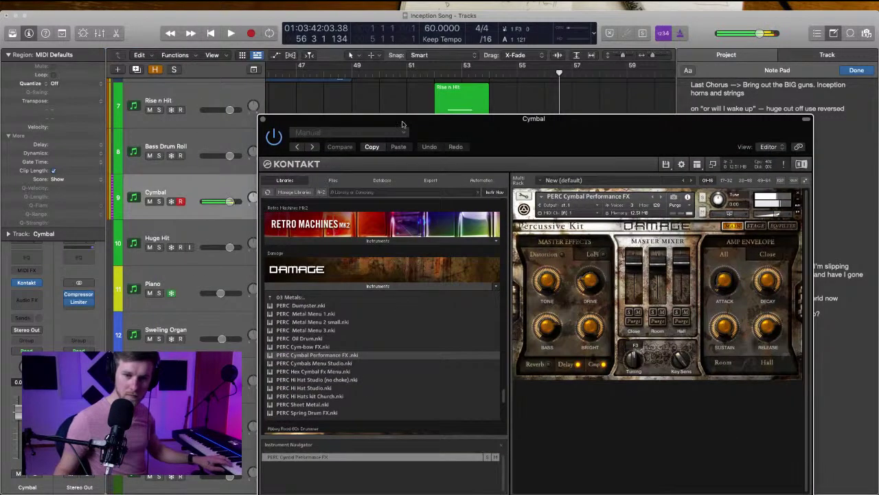
pyautogui.click(263, 120)
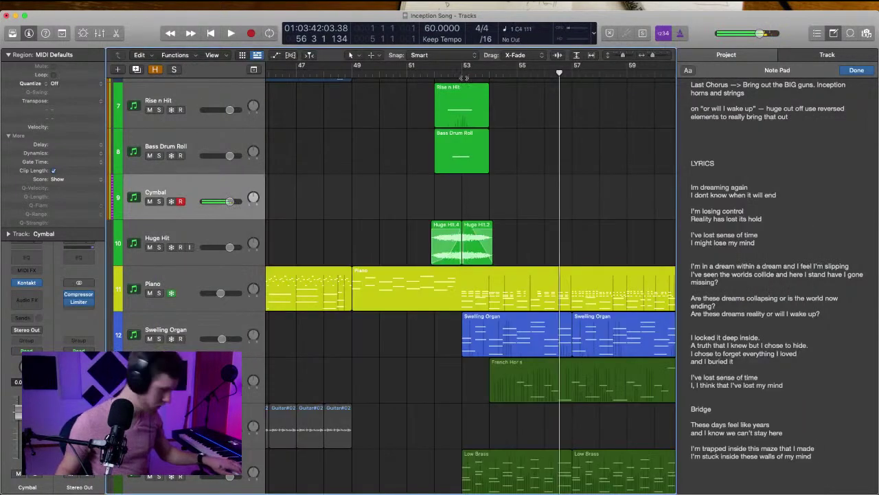
# Play the song from bar 51 to audition the cymbal sound, and bring the Cymbal track's Kontakt instrument back into view
pyautogui.scroll(-2, 464, 77)
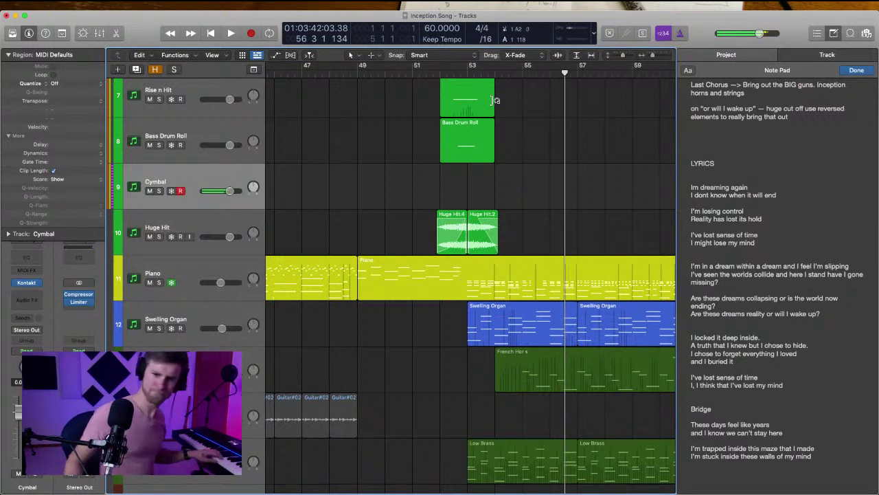
pyautogui.click(419, 73)
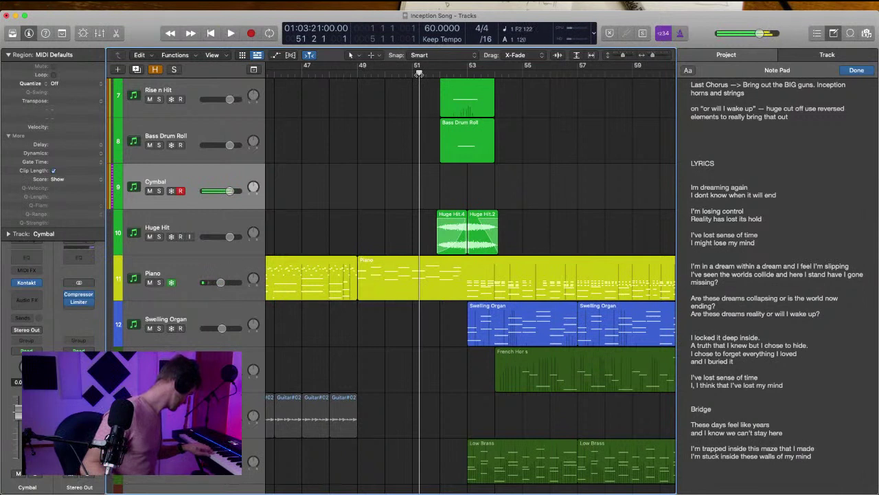
pyautogui.press('space')
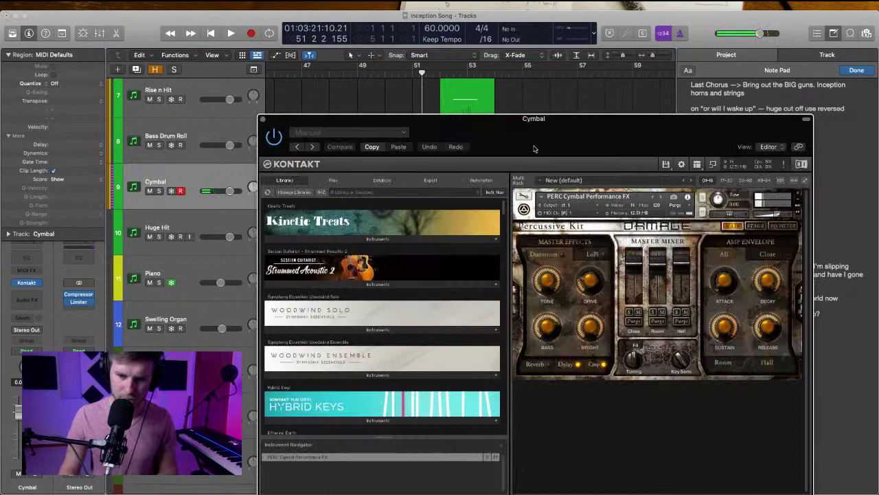
pyautogui.moveTo(534, 148); pyautogui.dragTo(402, 45)
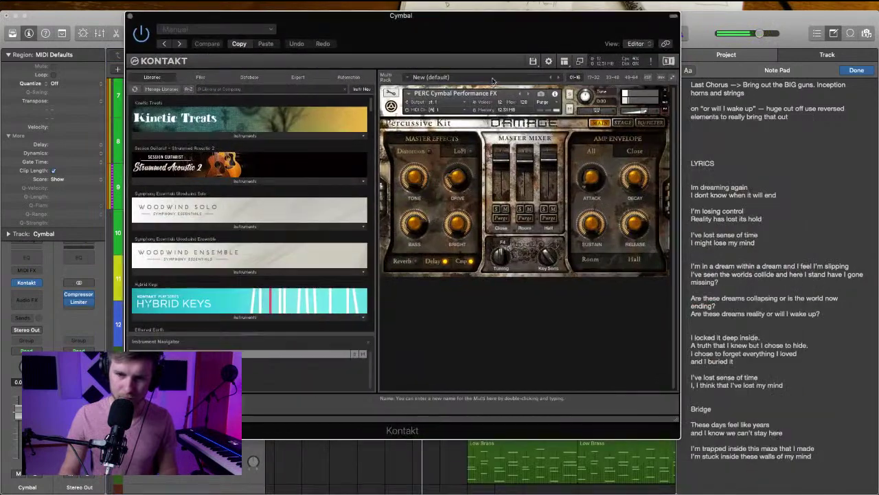
# Replace the PERC Cymbal Performance FX instrument with PERC Cymbals Menu Studio from the Damage library's 03 Metals folder
pyautogui.scroll(-10, 334, 188)
pyautogui.scroll(2, 334, 188)
pyautogui.scroll(5, 334, 188)
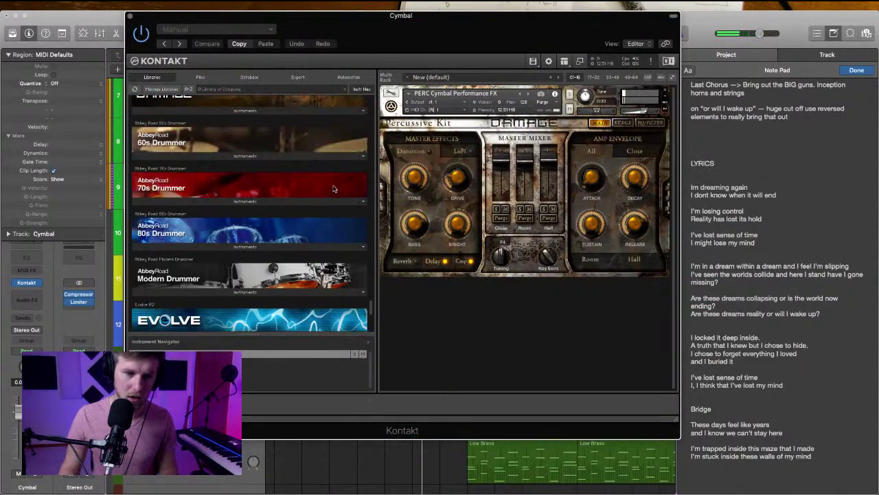
pyautogui.click(664, 93)
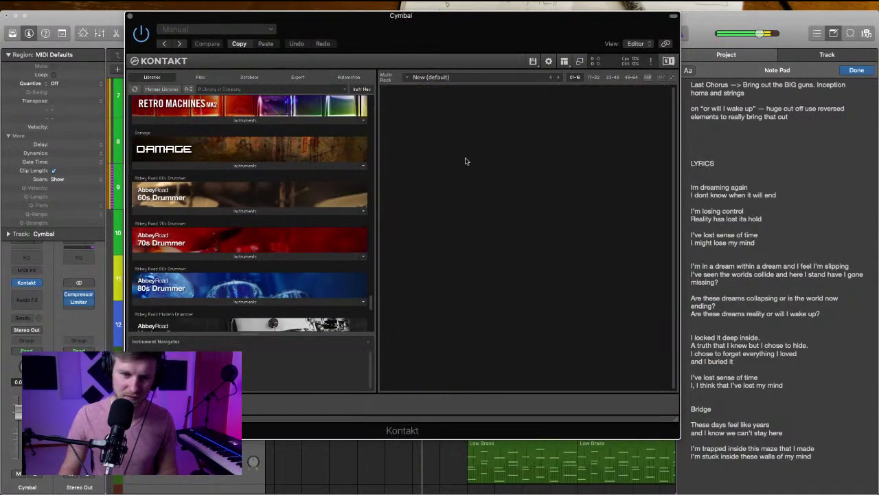
pyautogui.click(258, 166)
pyautogui.doubleClick(184, 243)
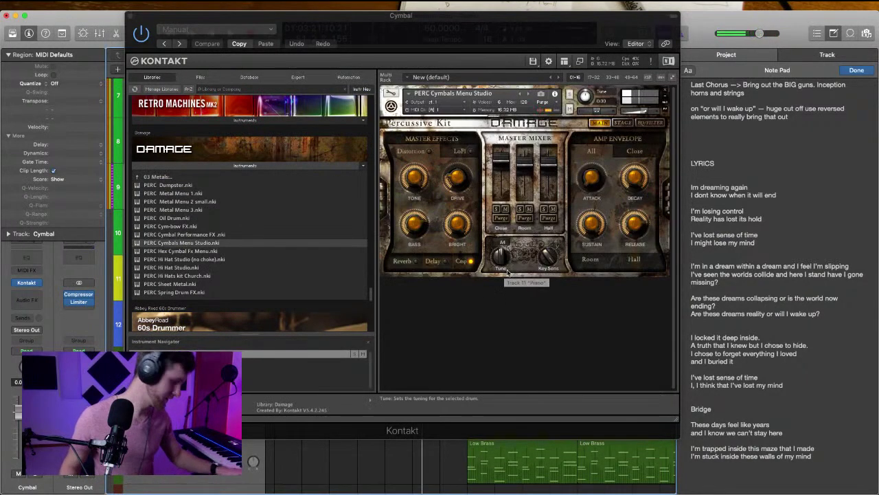
# Close the Kontakt window and record a sustained cymbal note on the Cymbal track from bar 52 to just past bar 53
pyautogui.moveTo(188, 30); pyautogui.dragTo(262, 121)
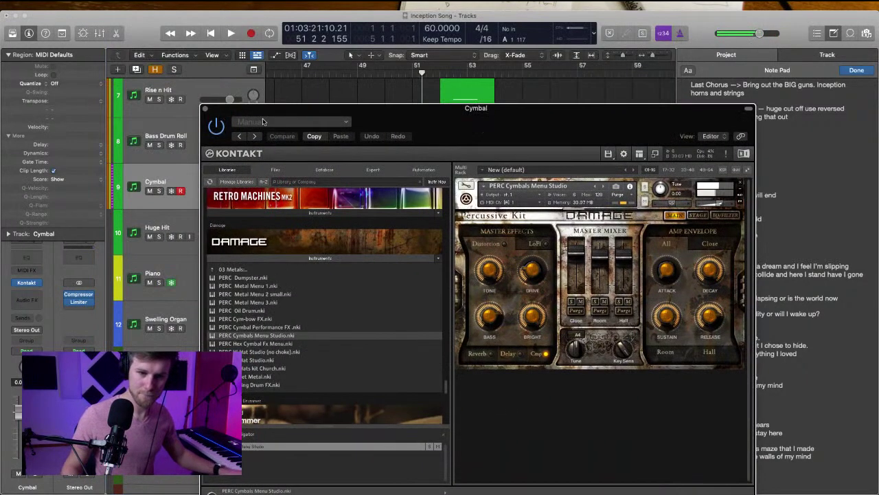
pyautogui.click(205, 108)
pyautogui.click(464, 73)
pyautogui.press('r')
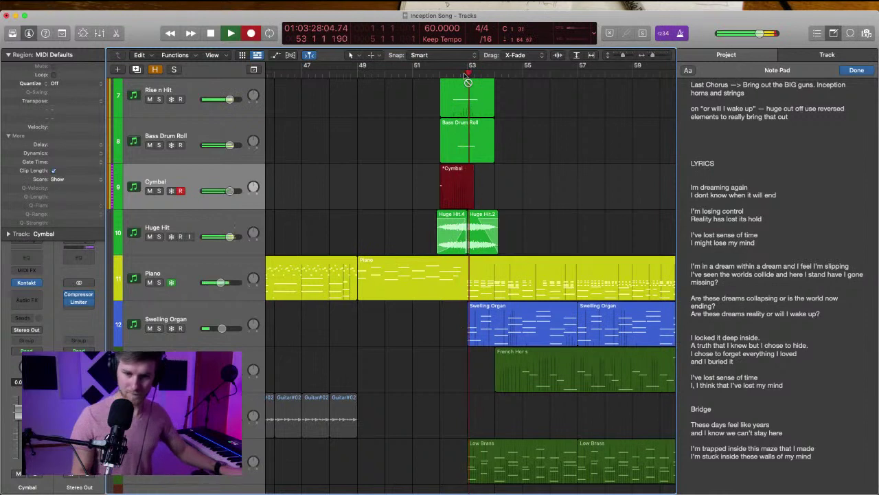
pyautogui.press('space')
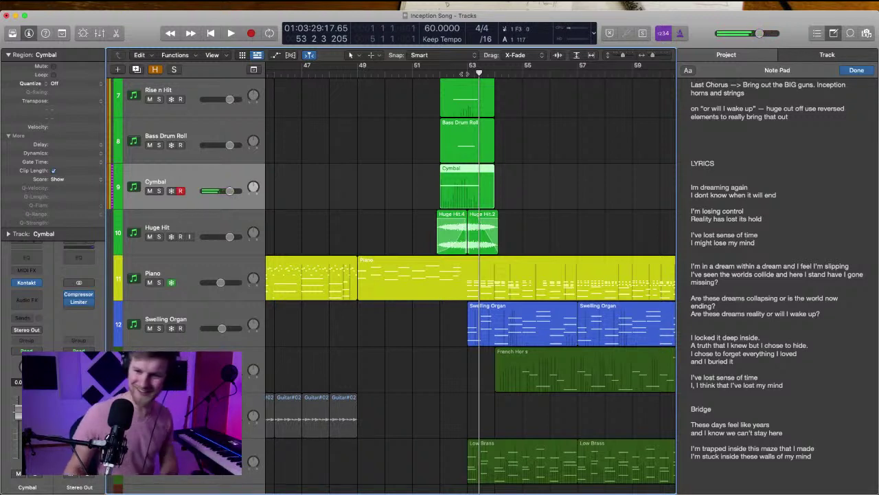
# Show the recorded Cymbal region's note in the Piano Roll and place the playhead at bar 52
pyautogui.click(577, 145)
pyautogui.doubleClick(448, 198)
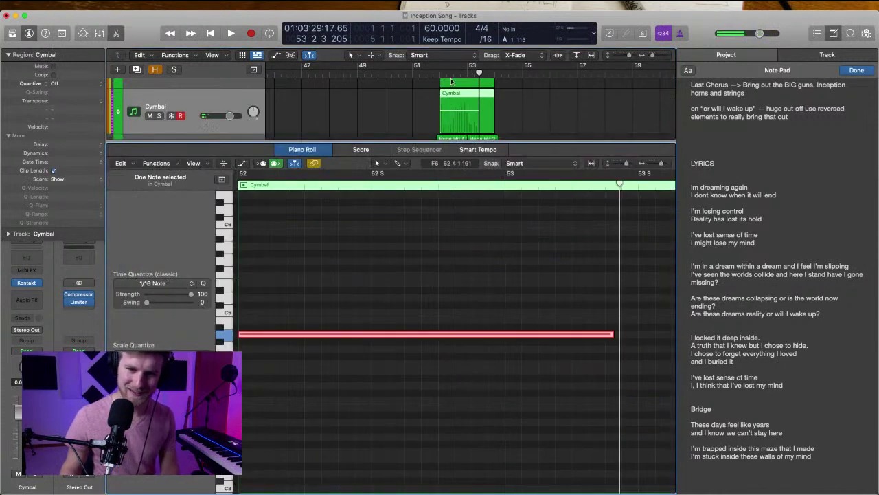
pyautogui.click(442, 72)
pyautogui.doubleClick(197, 107)
pyautogui.click(294, 106)
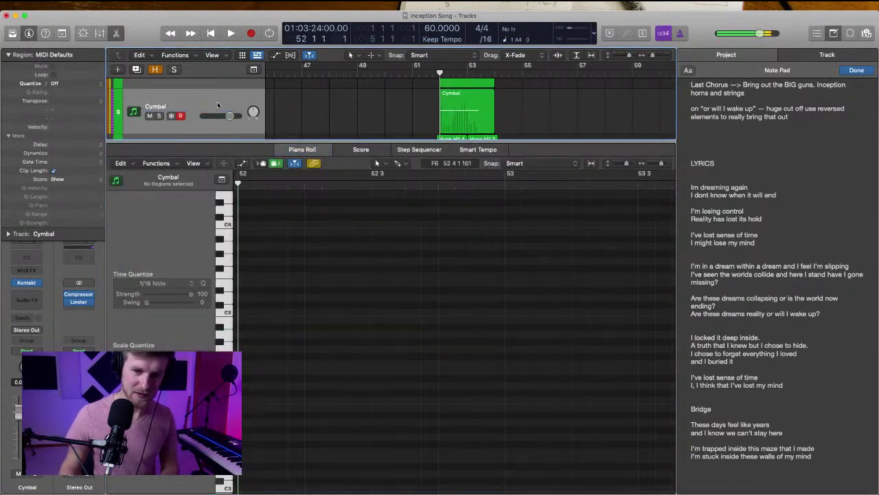
# Bounce the Cymbal track in place as "Cymbal Roll", replacing the original track and including volume and pan automation
pyautogui.click(217, 101)
pyautogui.hotkey('ctrl', 'b')
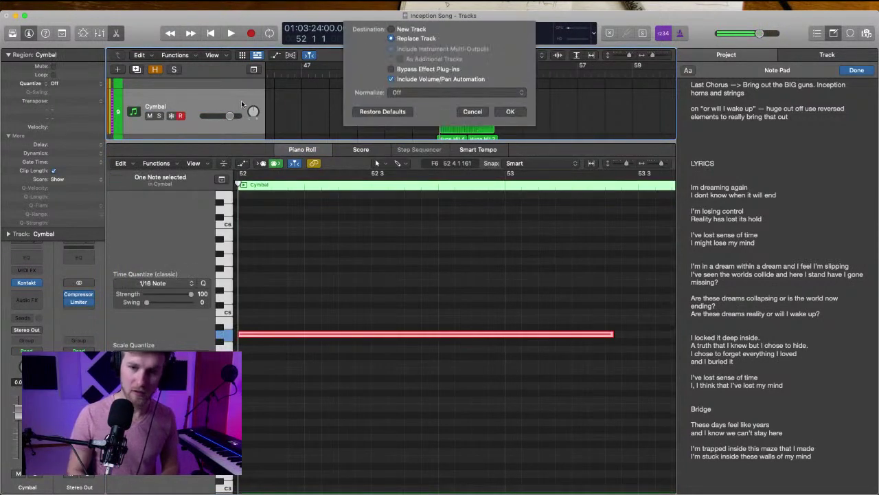
pyautogui.write('Cymbal ')
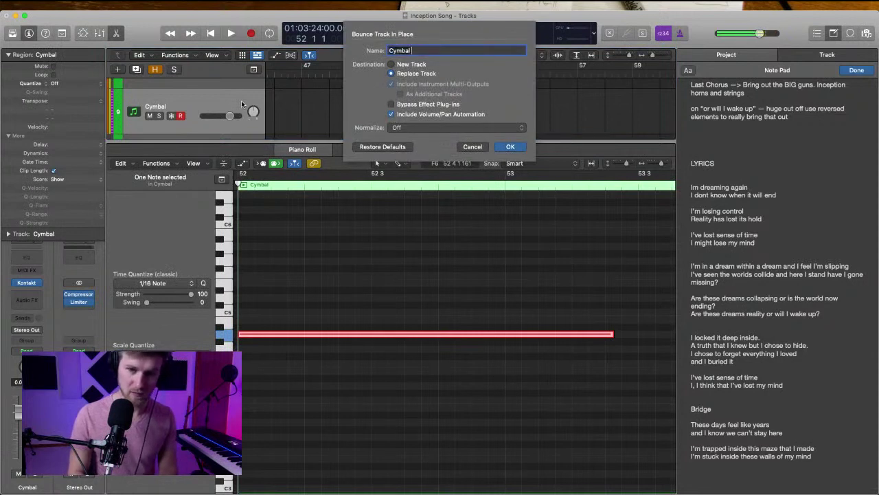
pyautogui.write('Bnc')
pyautogui.press('Return')
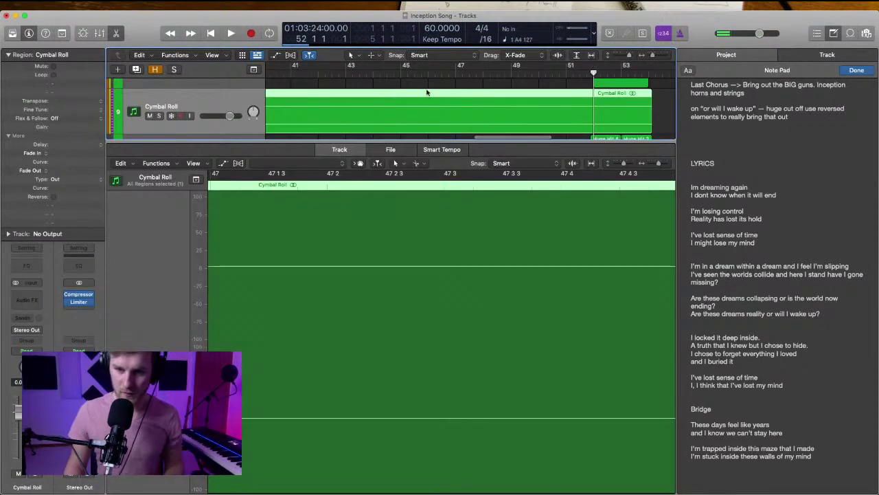
# Hide the editor, split the Cymbal Roll region at bar 52 and delete the silent part before it
pyautogui.scroll(2, 513, 106)
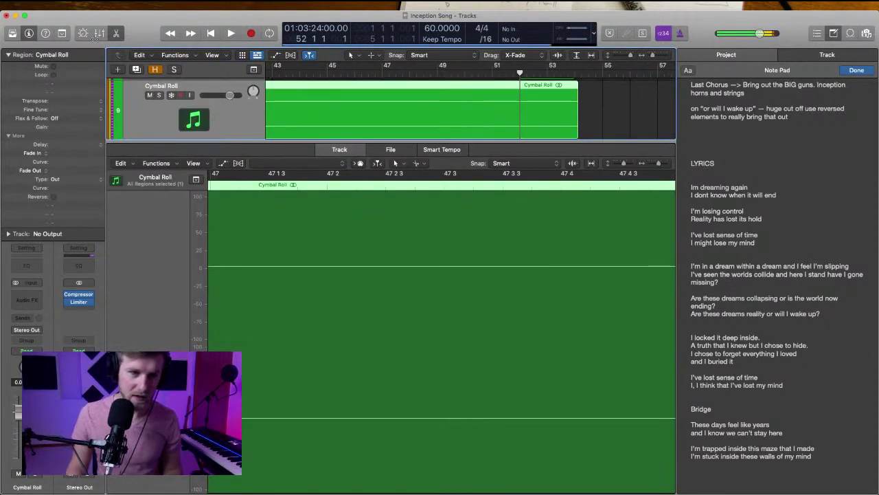
pyautogui.press('e')
pyautogui.scroll(4, 483, 118)
pyautogui.scroll(3, 486, 117)
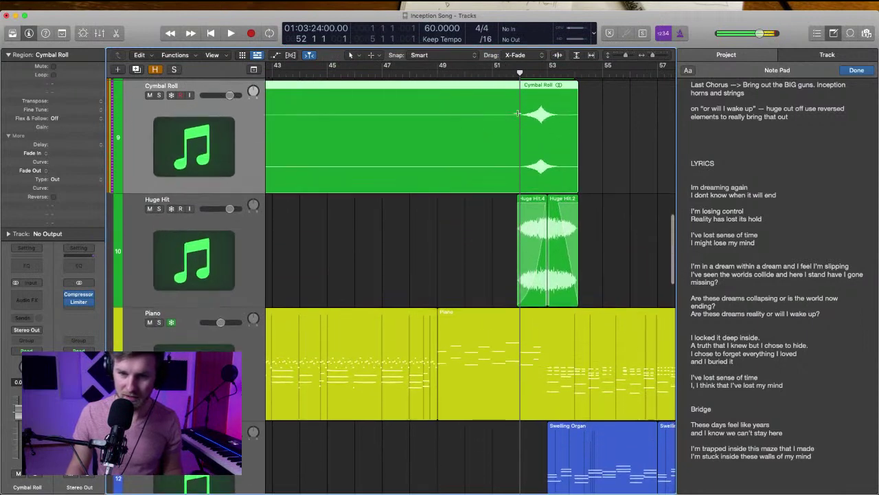
pyautogui.keyDown('super'); pyautogui.doubleClick(519, 113); pyautogui.keyUp('super')
pyautogui.press('BackSpace')
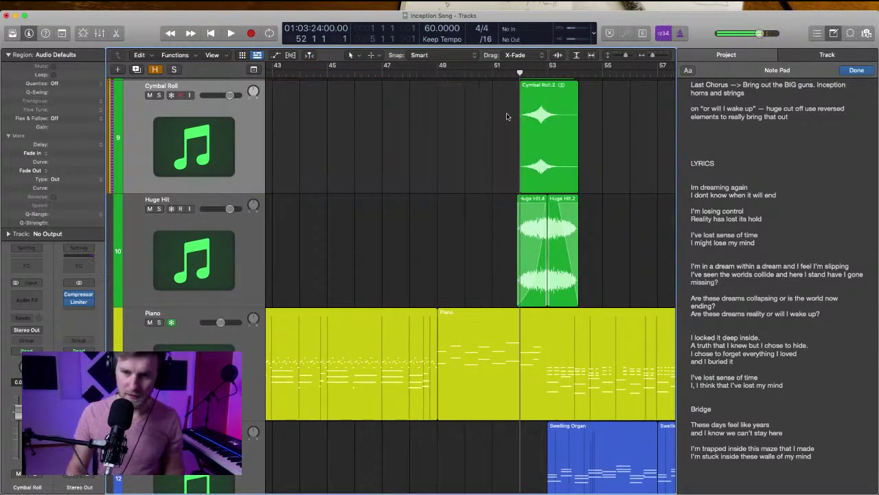
# Move the trimmed Cymbal Roll region so its swell peaks around bar 53, and play the transition to check the timing
pyautogui.hscroll(3, 506, 117)
pyautogui.moveTo(478, 98); pyautogui.dragTo(490, 95)
pyautogui.press('.')
pyautogui.scroll(8, 489, 95)
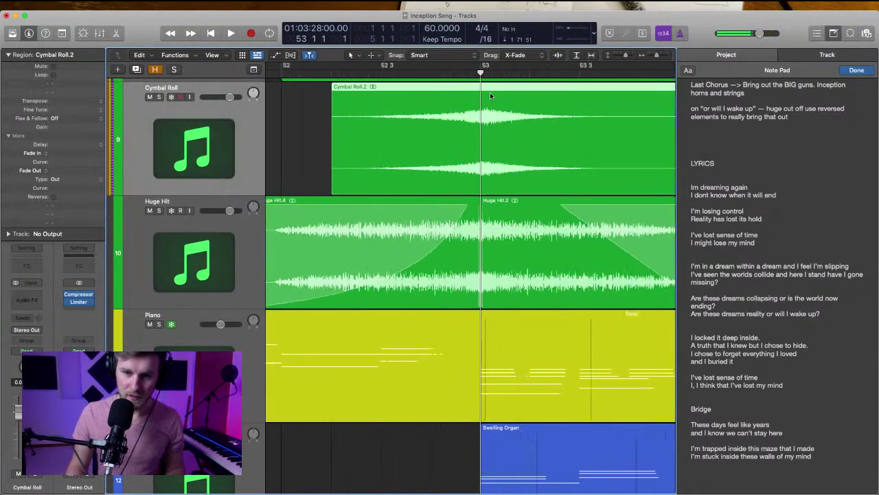
pyautogui.scroll(-3, 490, 94)
pyautogui.hotkey('shift', 'space')
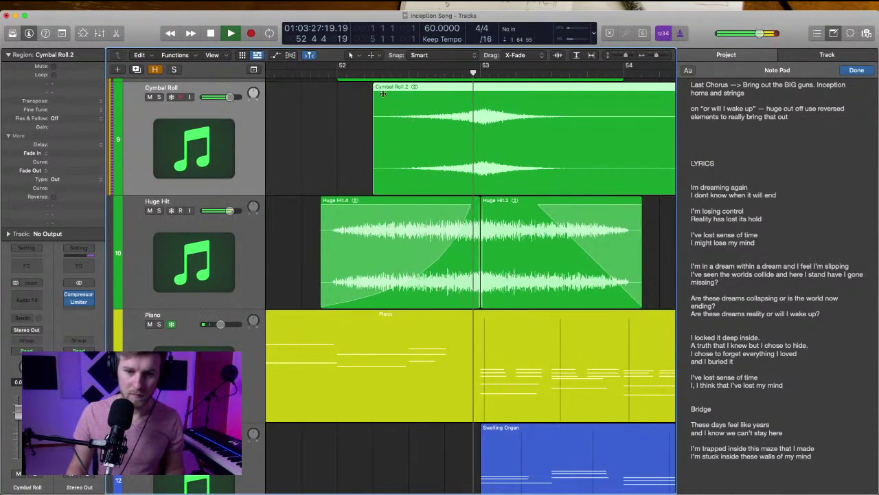
pyautogui.press('space')
# Nudge the Cymbal Roll region slightly earlier, add a fade-in of about 2149, and listen to the transition through bar 54
pyautogui.click(484, 109)
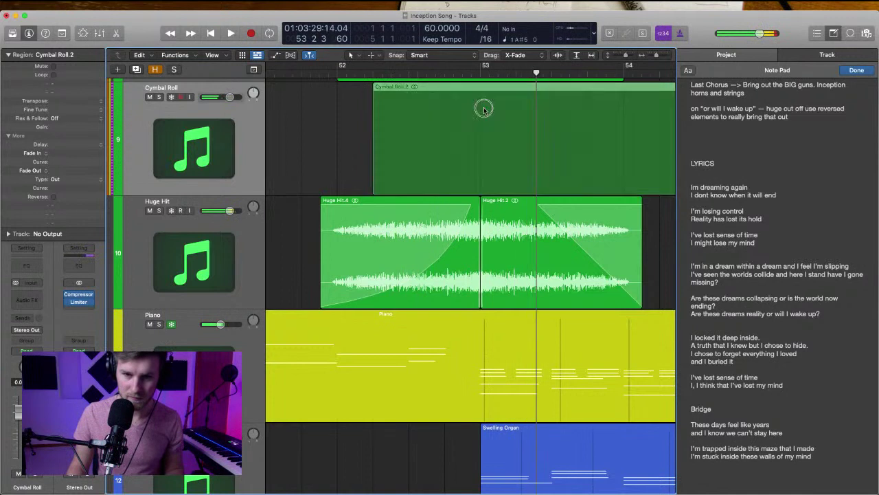
pyautogui.moveTo(483, 109); pyautogui.dragTo(480, 109)
pyautogui.moveTo(371, 87); pyautogui.dragTo(448, 87)
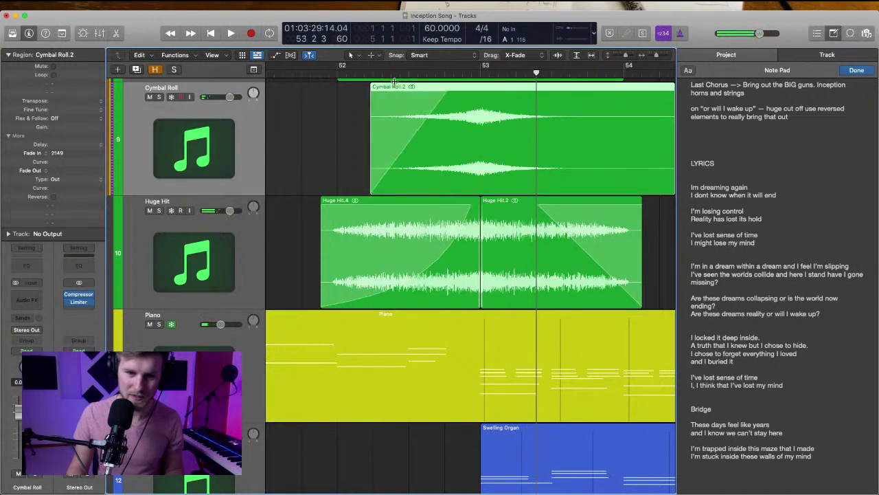
pyautogui.press('space')
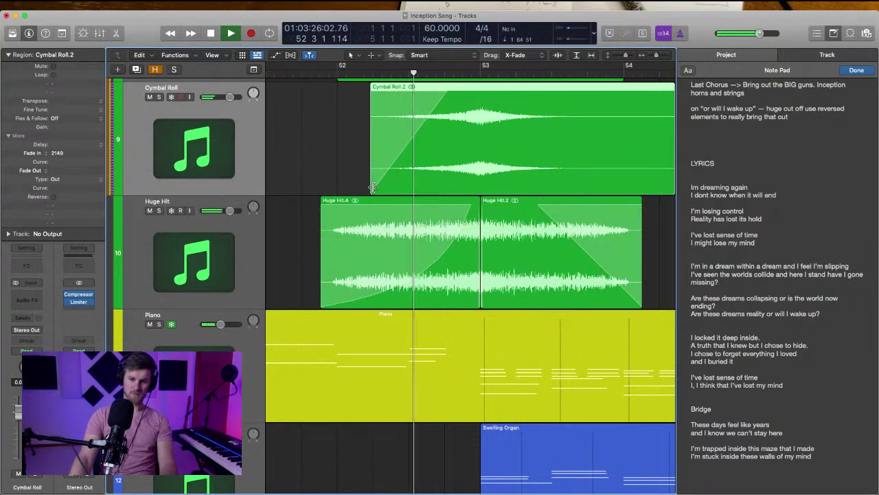
pyautogui.click(320, 160)
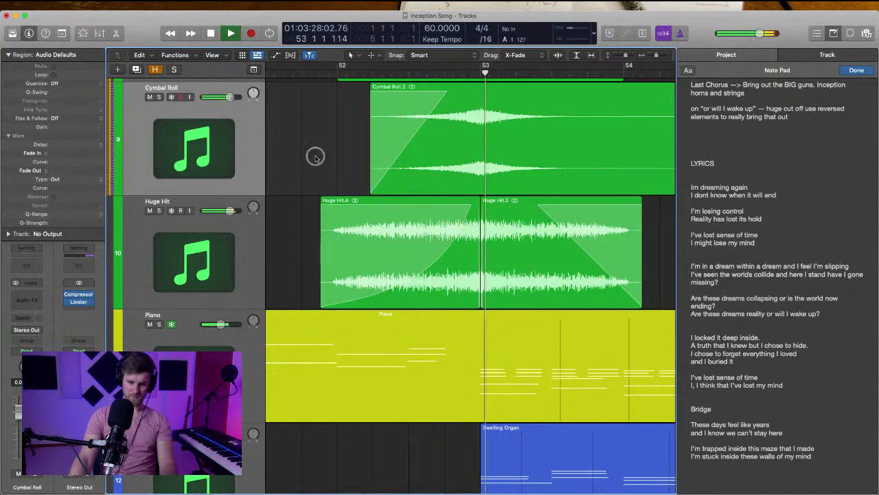
pyautogui.hscroll(-5, 316, 158)
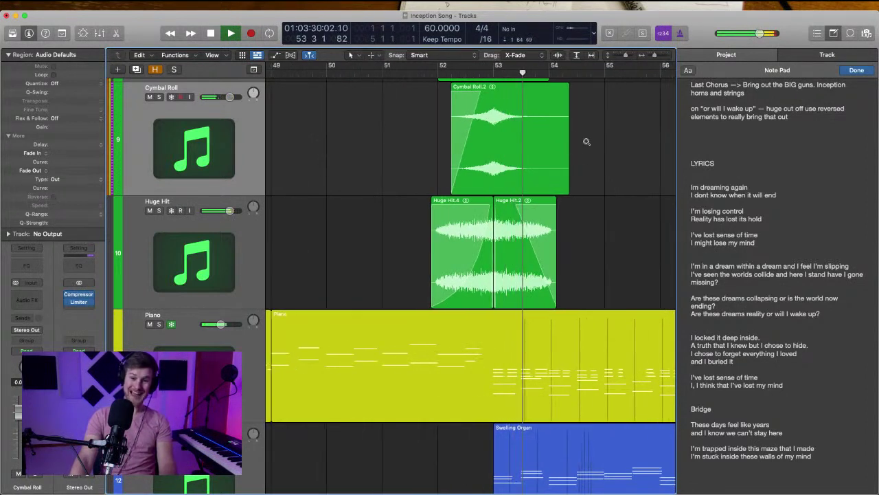
pyautogui.hscroll(3, 586, 143)
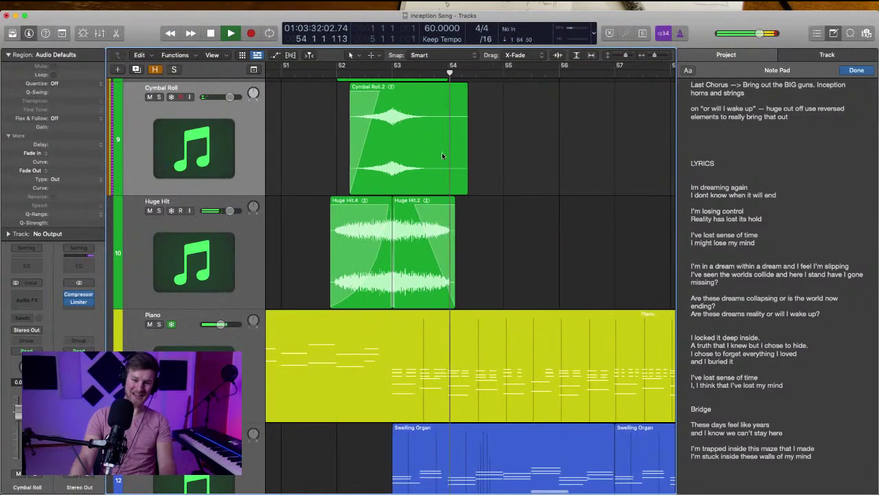
# Try to adjust the fade-out at the end of the second Huge Hit region near bar 54 during playback
pyautogui.scroll(2, 332, 260)
pyautogui.press('super+Right')
pyautogui.press('super+Right')
pyautogui.press('super+Right')
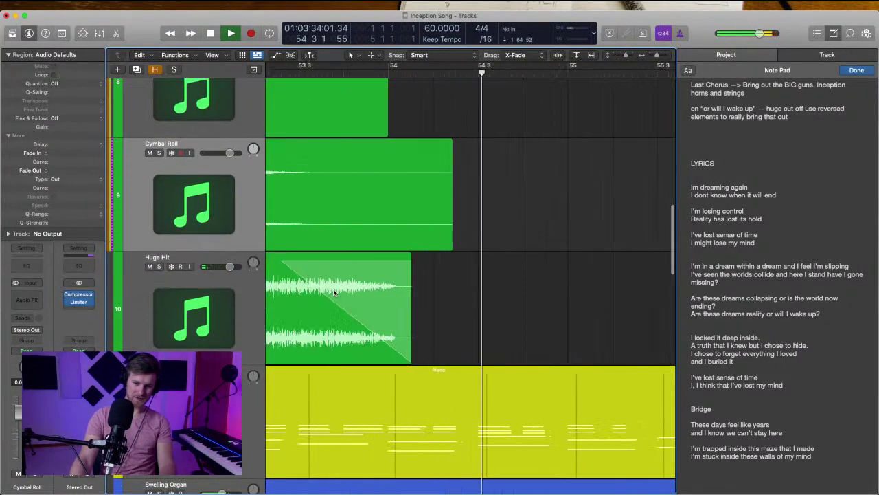
pyautogui.moveTo(412, 356); pyautogui.dragTo(383, 346)
pyautogui.click(367, 307)
pyautogui.scroll(-3, 367, 302)
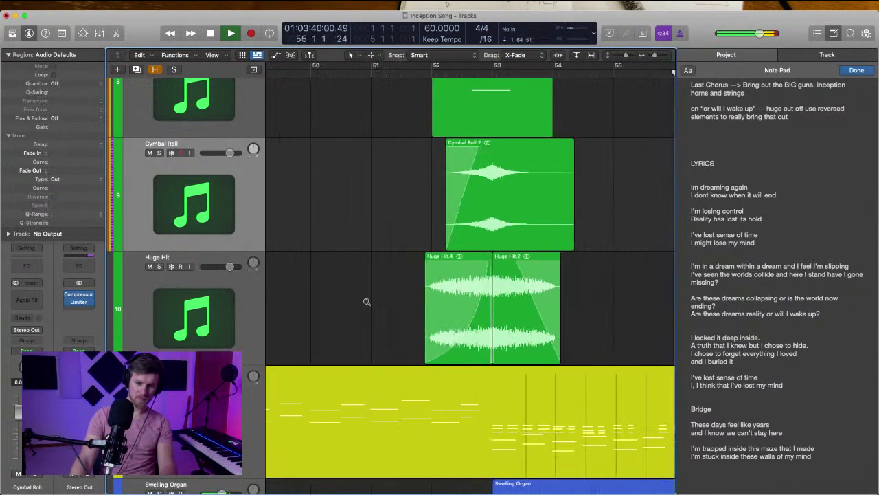
# Duplicate the Rise n Hit, Bass Drum Roll, Cymbal Roll and two Huge Hit regions so the hit lands at bar 57, and play them
pyautogui.scroll(-6, 367, 301)
pyautogui.scroll(3, 367, 300)
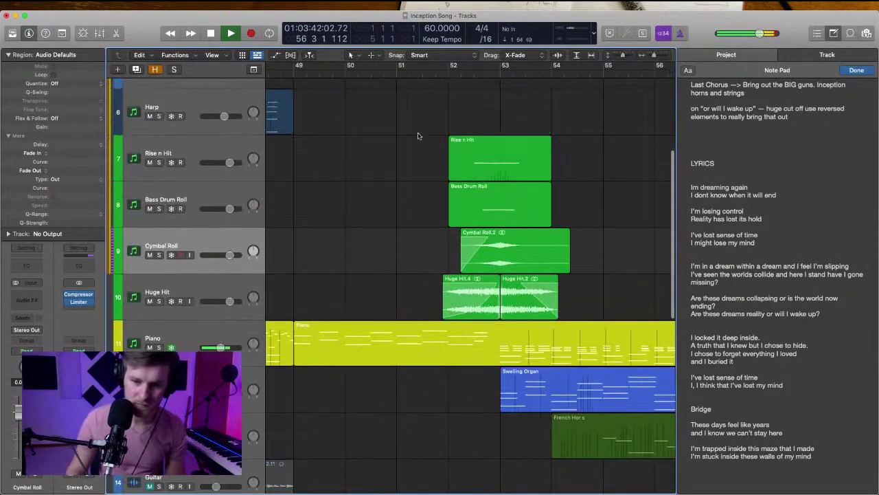
pyautogui.moveTo(418, 136); pyautogui.dragTo(570, 291)
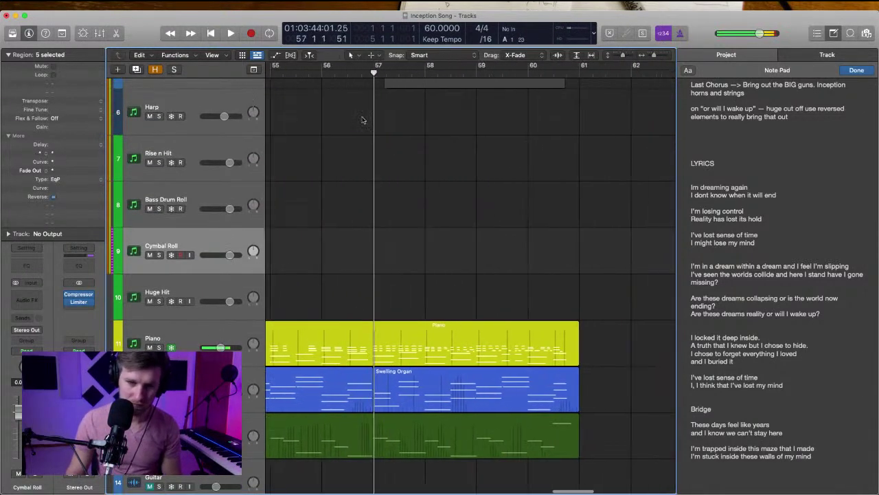
pyautogui.press('super+v')
pyautogui.moveTo(413, 162); pyautogui.dragTo(344, 159)
pyautogui.press('space')
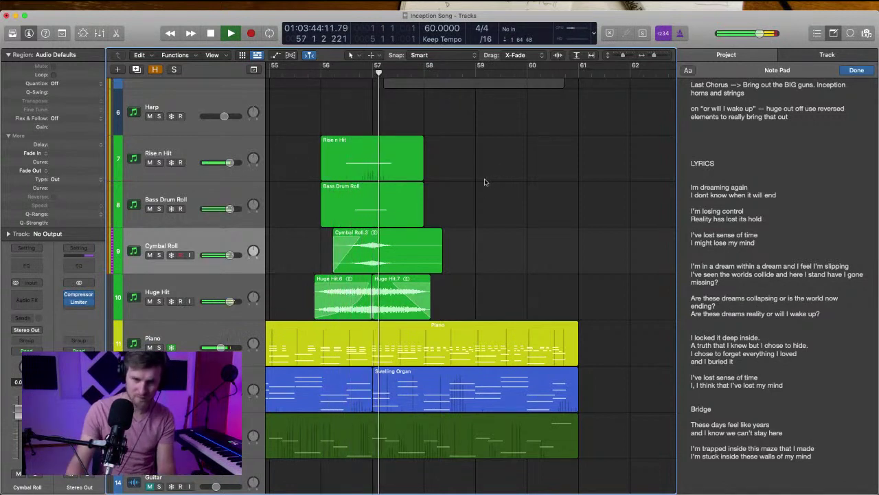
# Listen to the final chorus from bar 57 onward while reviewing the vocal, effect, orchestral and string tracks
pyautogui.scroll(-2, 485, 181)
pyautogui.scroll(5, 485, 182)
pyautogui.hscroll(-5, 485, 182)
pyautogui.scroll(-5, 485, 183)
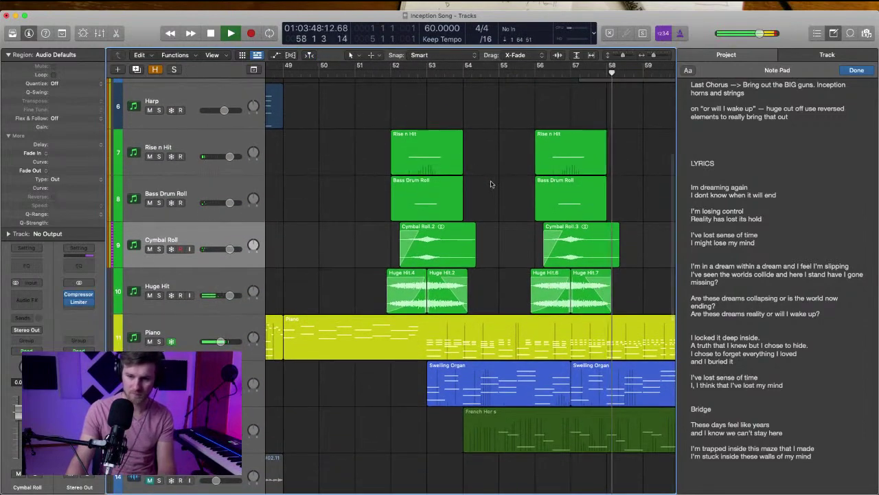
pyautogui.scroll(-5, 478, 183)
pyautogui.scroll(-1, 460, 213)
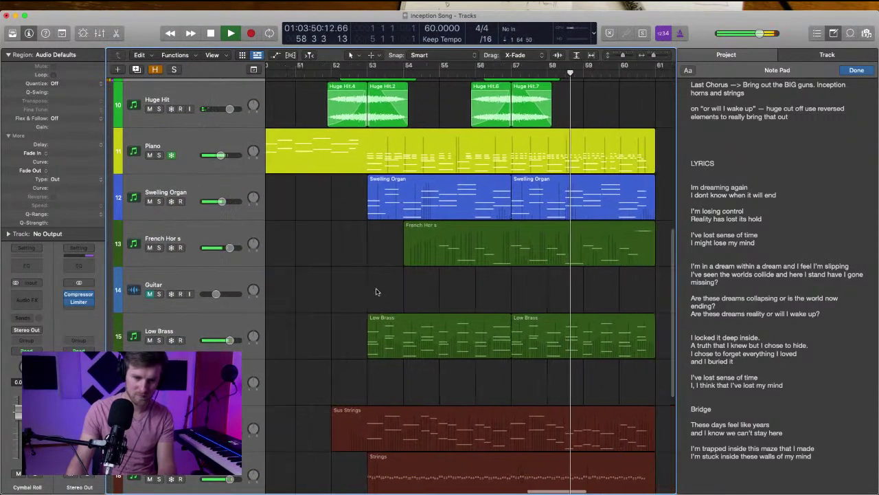
pyautogui.hscroll(2, 412, 255)
pyautogui.scroll(10, 377, 286)
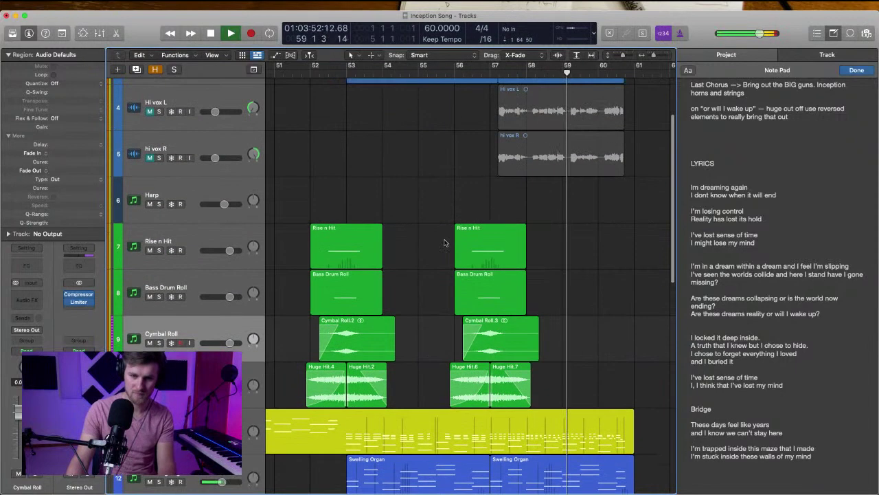
pyautogui.scroll(-1, 434, 235)
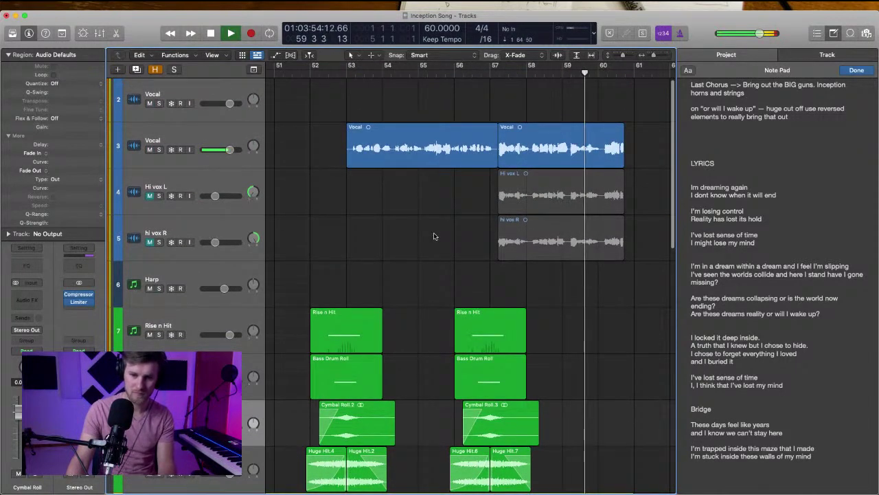
pyautogui.scroll(-6, 481, 206)
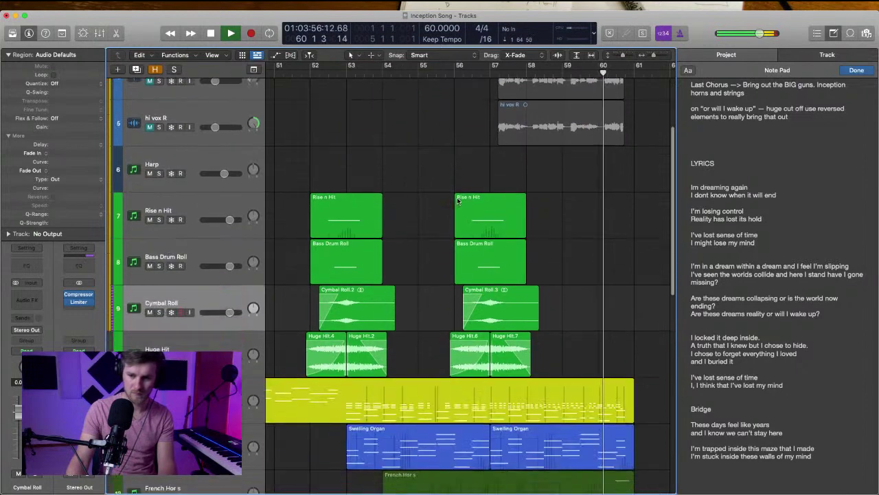
pyautogui.scroll(-4, 557, 242)
pyautogui.hscroll(5, 584, 289)
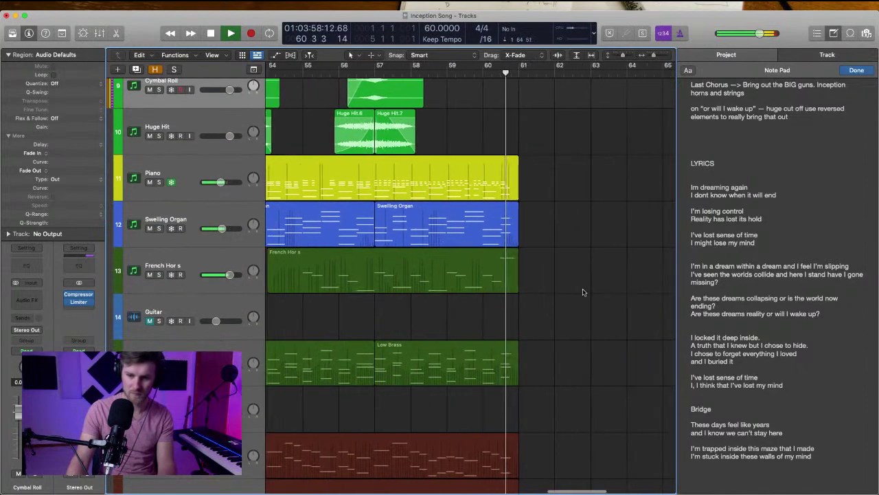
# Zoom in on the end of the final chorus around bar 61 and replay it from bar 60
pyautogui.scroll(5, 553, 270)
pyautogui.press('space')
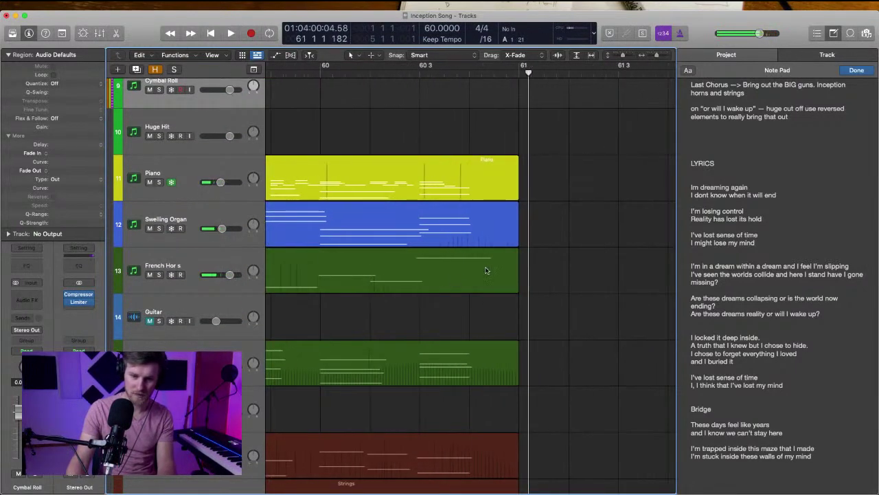
pyautogui.press('space')
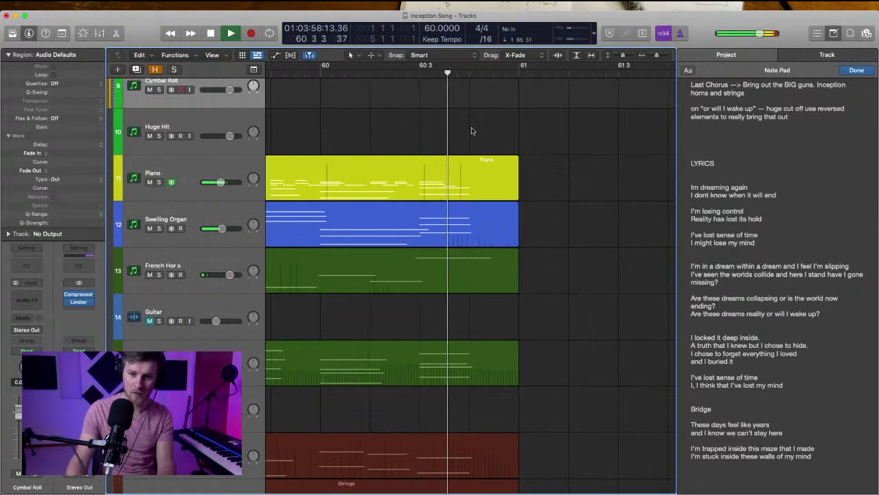
pyautogui.press('space')
pyautogui.moveTo(476, 143); pyautogui.dragTo(470, 357)
pyautogui.press('super+t')
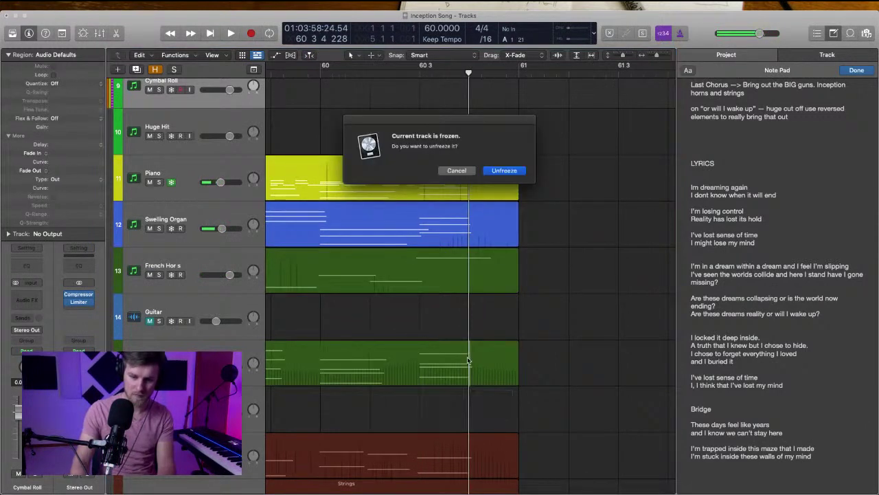
pyautogui.click(458, 172)
# Cut the Swelling Organ, French Horns and Low Brass regions at the playhead near bar 60 beat 4, removing everything after it
pyautogui.moveTo(568, 236); pyautogui.dragTo(467, 379)
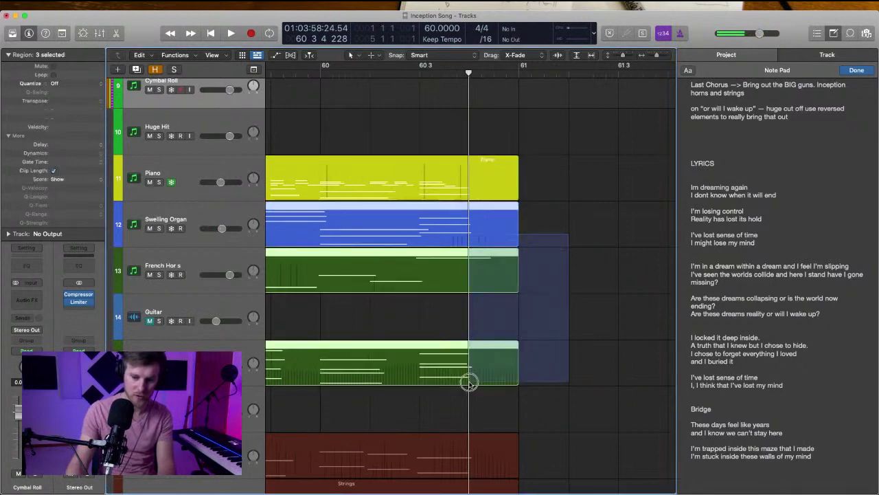
pyautogui.press('Delete')
pyautogui.press('Return')
# Trim the Sus Strings, Strings and Low Moog regions to the same cut-off near bar 60 beat 4
pyautogui.scroll(-5, 469, 379)
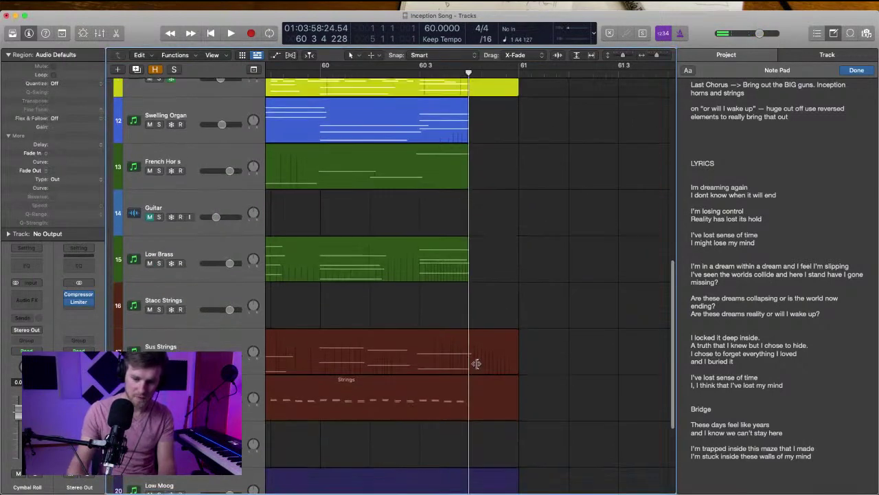
pyautogui.moveTo(463, 215); pyautogui.dragTo(467, 410)
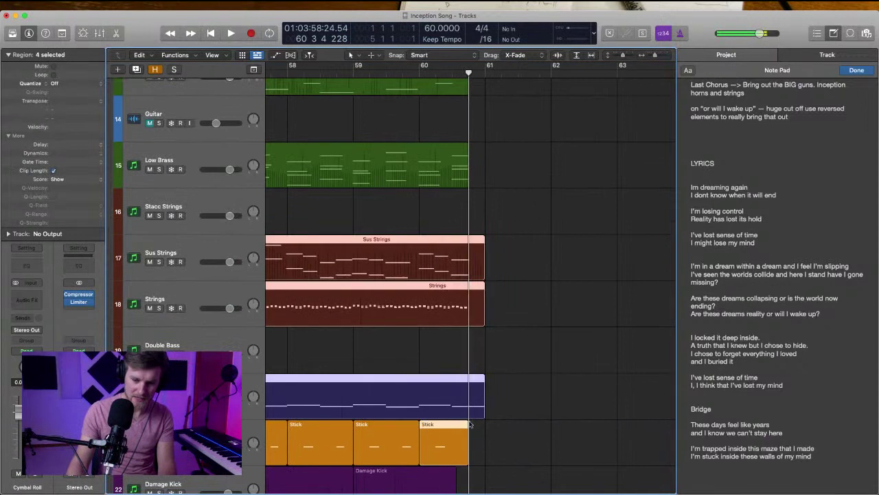
pyautogui.press('Delete')
pyautogui.press('Return')
# Play the trimmed ending through the cut-off into bar 61 and save the project
pyautogui.scroll(-2, 467, 411)
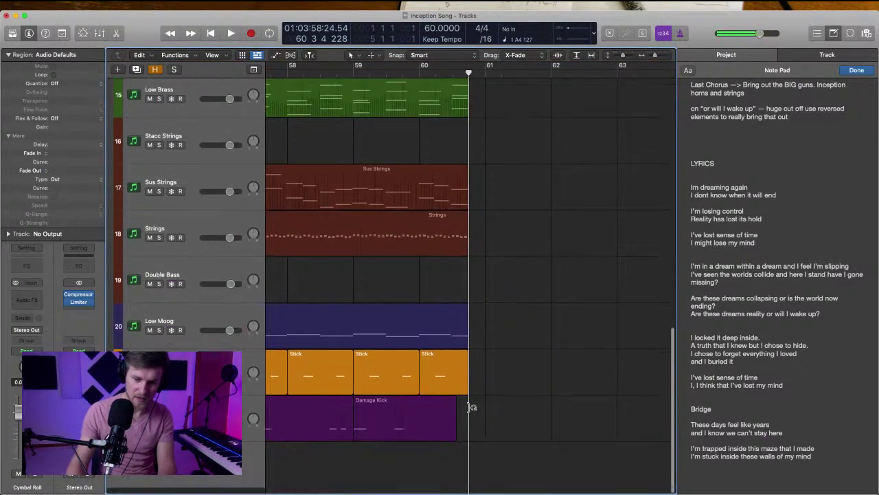
pyautogui.press(',')
pyautogui.press('space')
pyautogui.hscroll(2, 577, 235)
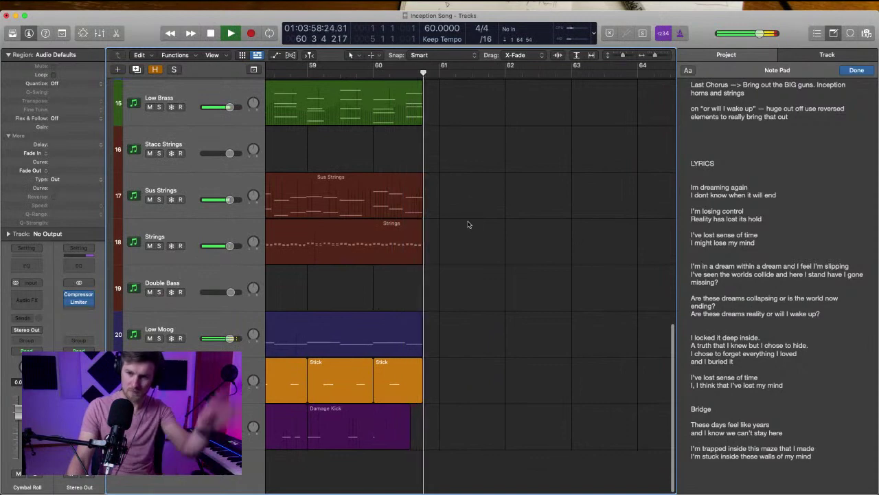
pyautogui.scroll(4, 467, 225)
pyautogui.press('space')
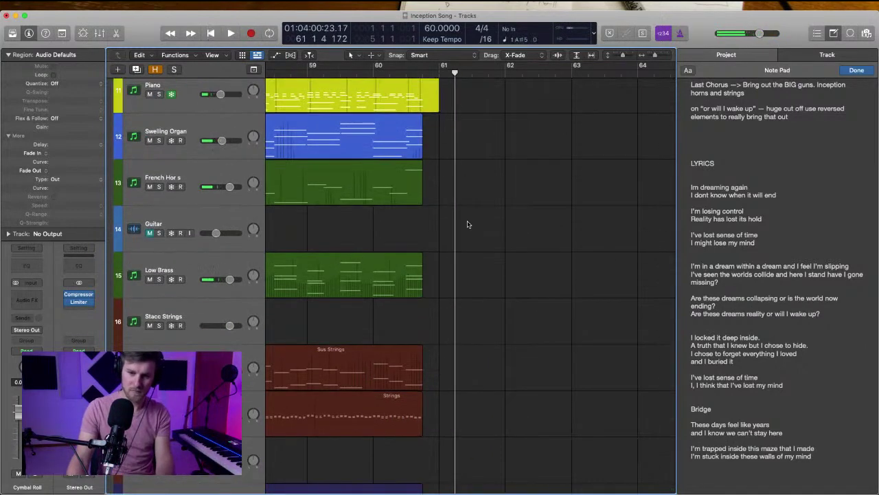
pyautogui.press('super+s')
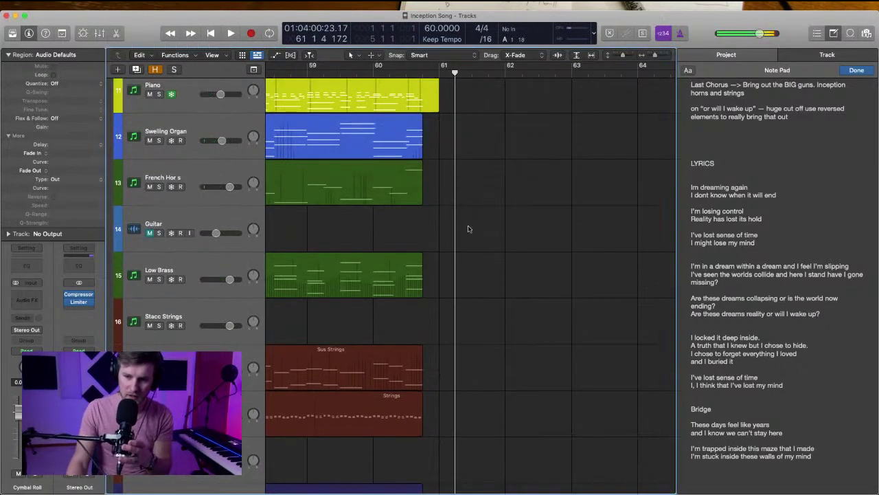
# Review the final chorus regions across the vocal, effect, orchestral and drum tracks up to bar 61
pyautogui.scroll(3, 468, 229)
pyautogui.scroll(-8, 468, 228)
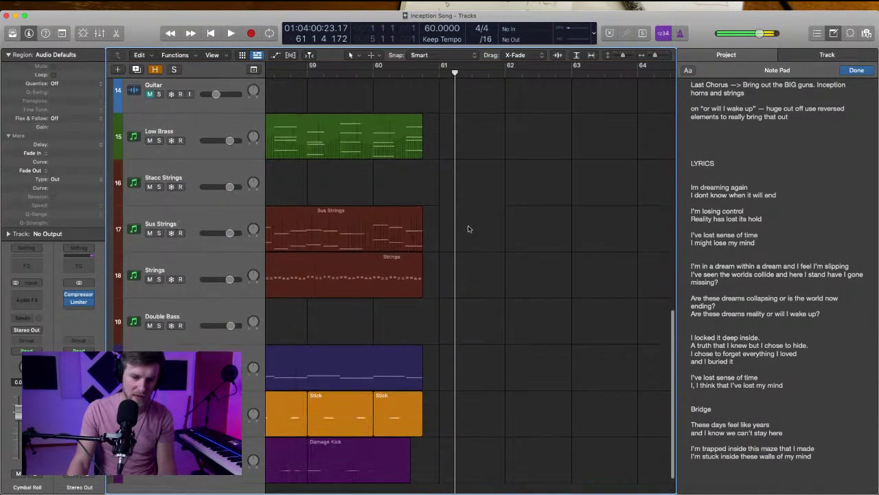
pyautogui.scroll(2, 467, 228)
pyautogui.scroll(10, 467, 229)
pyautogui.scroll(-8, 467, 229)
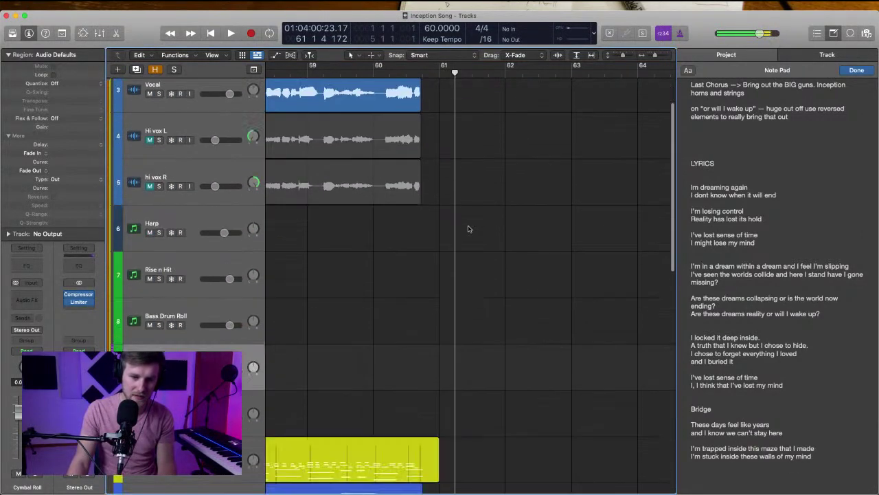
pyautogui.scroll(1, 468, 229)
pyautogui.press('super+Left')
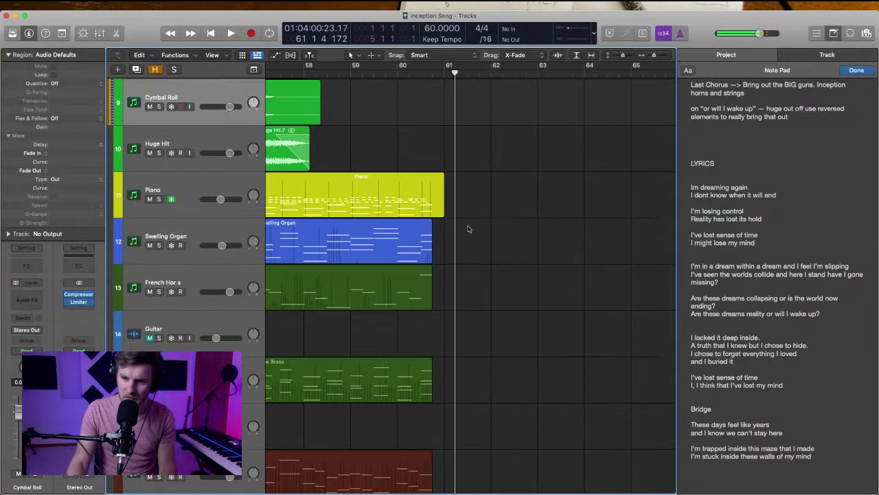
pyautogui.scroll(-5, 468, 229)
pyautogui.scroll(-5, 469, 228)
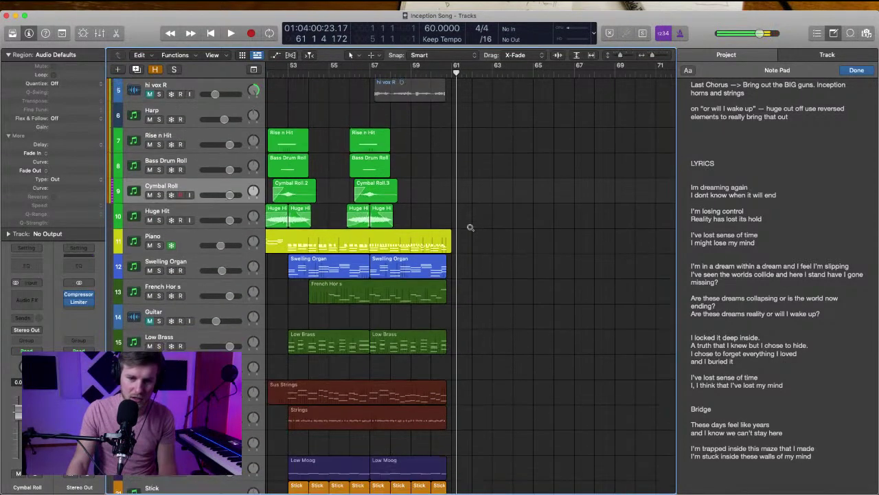
pyautogui.hscroll(-4, 470, 227)
pyautogui.scroll(-4, 469, 225)
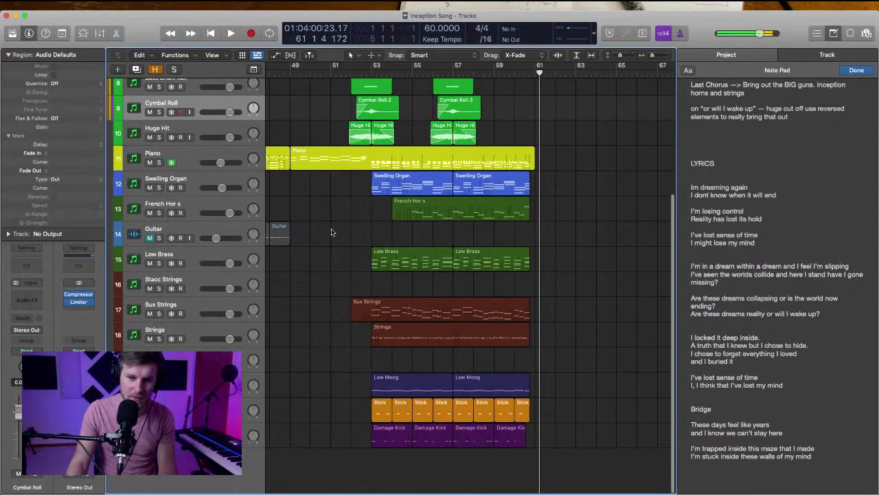
# Move the playhead to bar 52 and examine the transition effects leading into bars 53 and 57
pyautogui.click(351, 66)
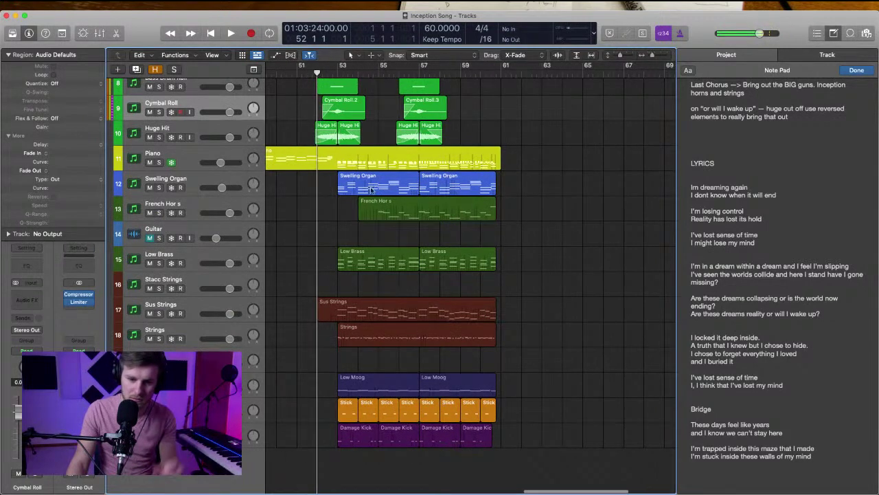
pyautogui.scroll(5, 345, 201)
pyautogui.scroll(4, 345, 200)
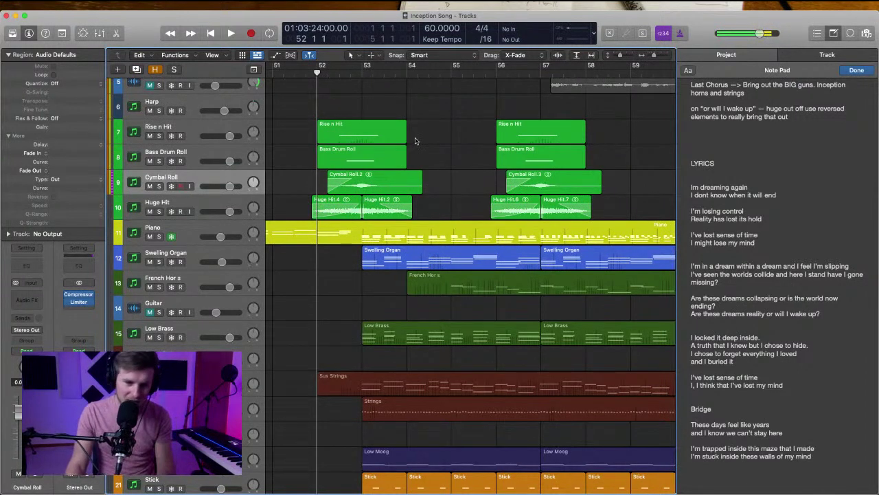
pyautogui.scroll(3, 415, 140)
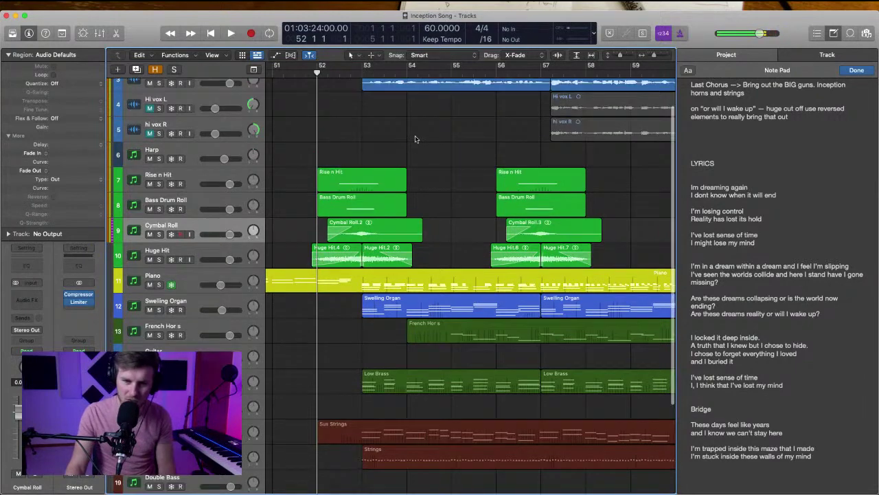
pyautogui.hscroll(-1, 392, 183)
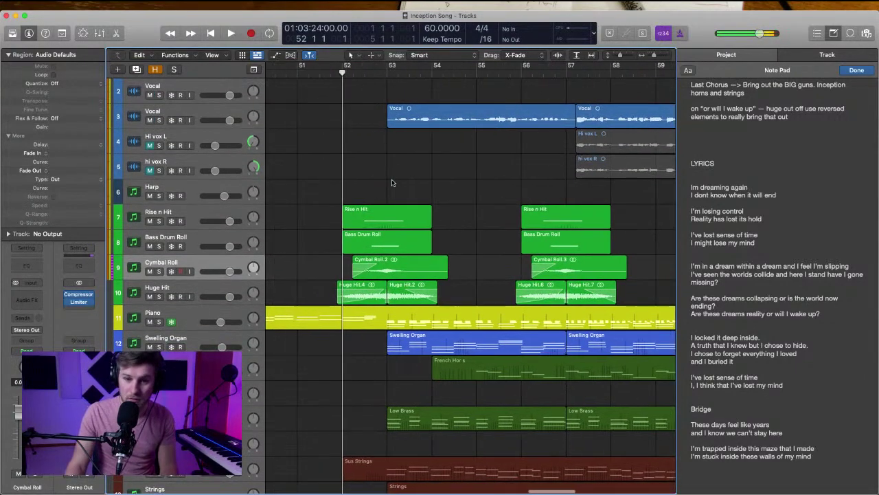
# Examine the whole song arrangement from the final chorus back to bar 1, across all tracks
pyautogui.press('super+Left')
pyautogui.press('super+Left')
pyautogui.scroll(-5, 392, 183)
pyautogui.hscroll(-10, 391, 179)
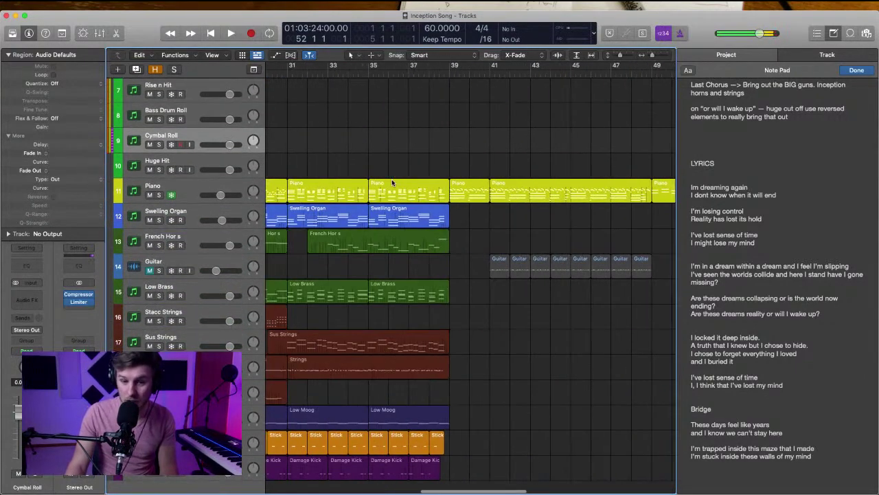
pyautogui.hscroll(-10, 390, 180)
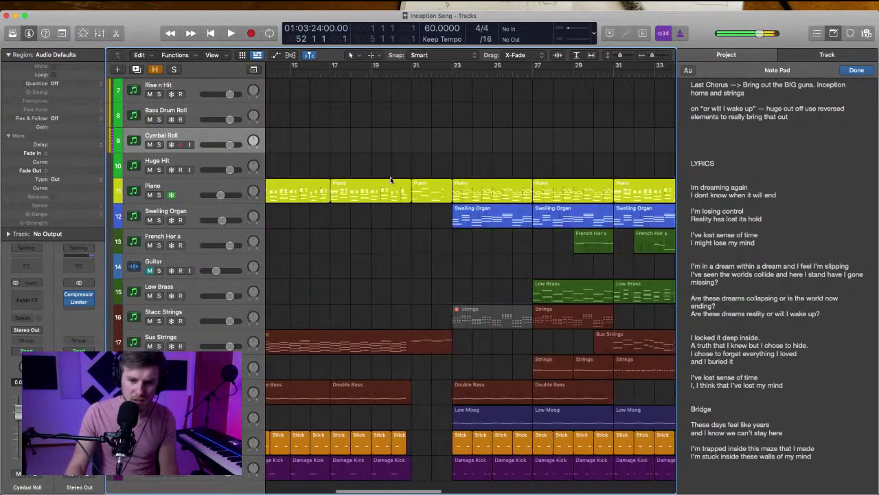
pyautogui.press('super+Left')
pyautogui.press('super+Left')
pyautogui.press('super+Left')
pyautogui.press('super+Left')
pyautogui.scroll(-2, 389, 181)
pyautogui.scroll(6, 388, 181)
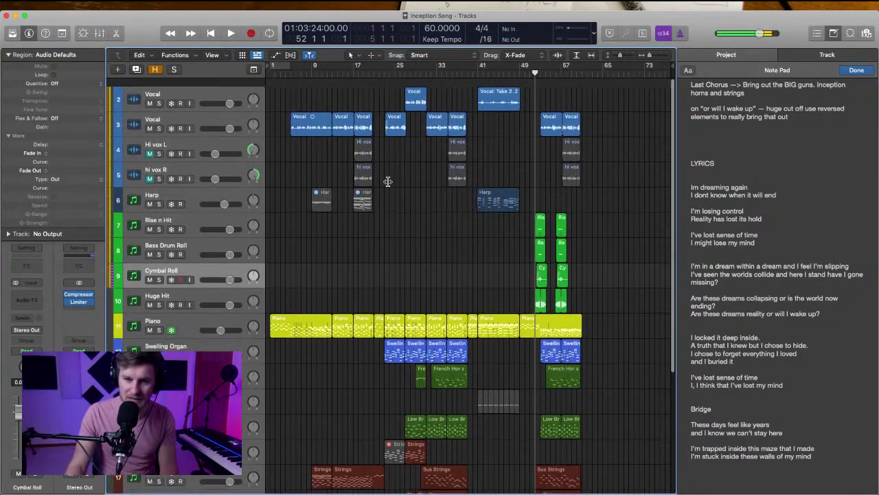
pyautogui.scroll(-4, 387, 186)
pyautogui.scroll(2, 388, 184)
pyautogui.scroll(6, 388, 184)
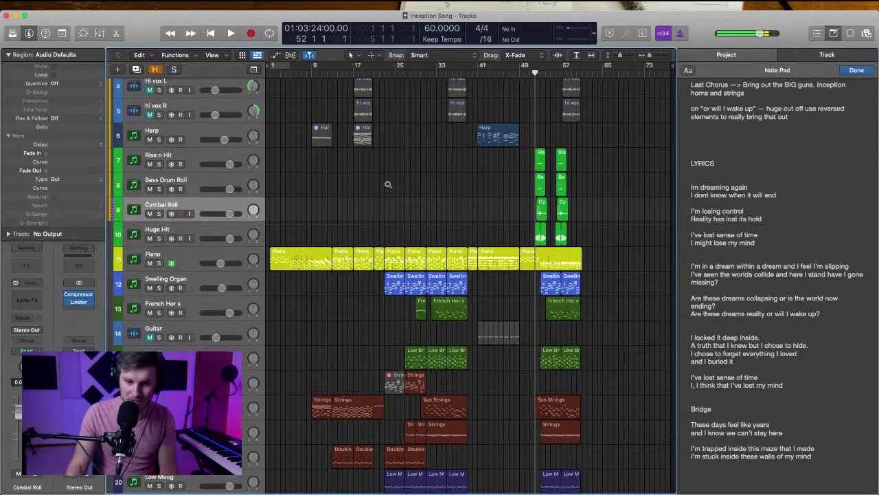
pyautogui.scroll(-4, 386, 186)
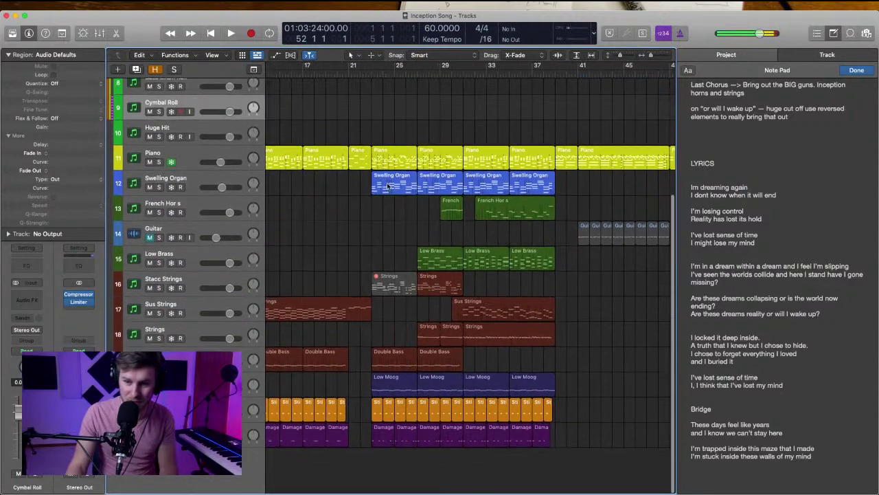
pyautogui.hscroll(-5, 386, 188)
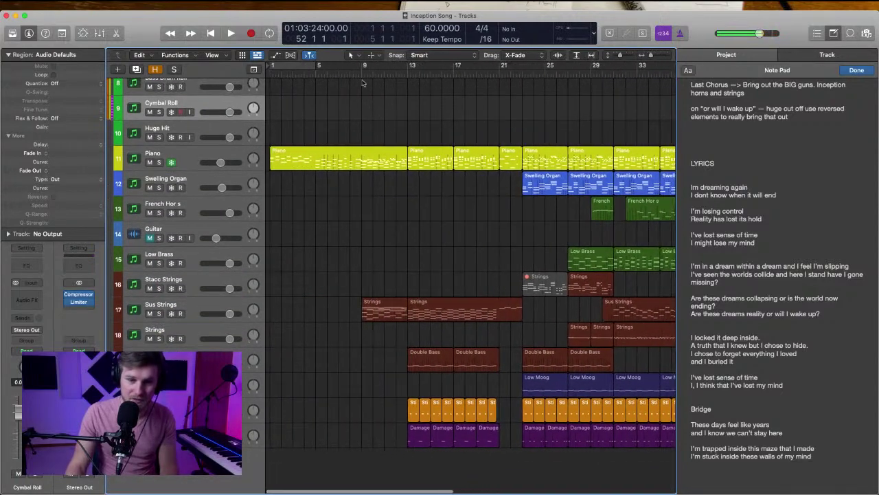
# Play the song from bar 1 and slightly raise the Piano track's volume
pyautogui.scroll(5, 349, 132)
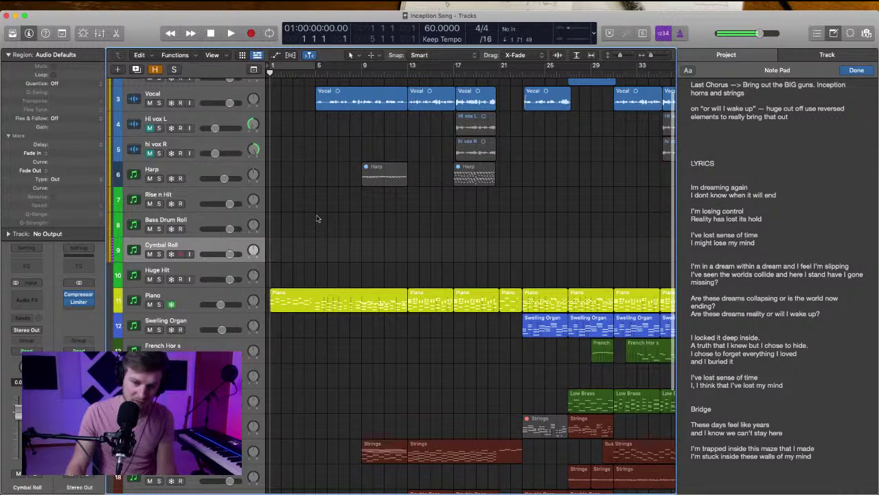
pyautogui.press('space')
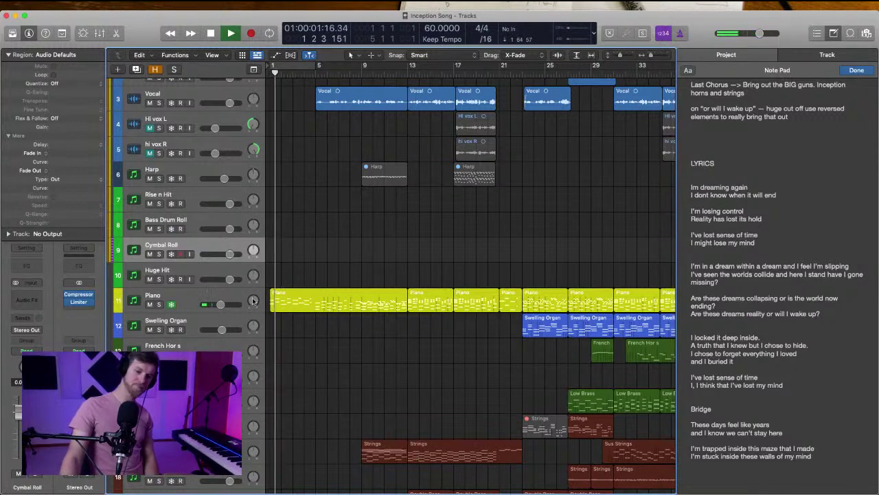
pyautogui.moveTo(220, 304); pyautogui.dragTo(232, 304)
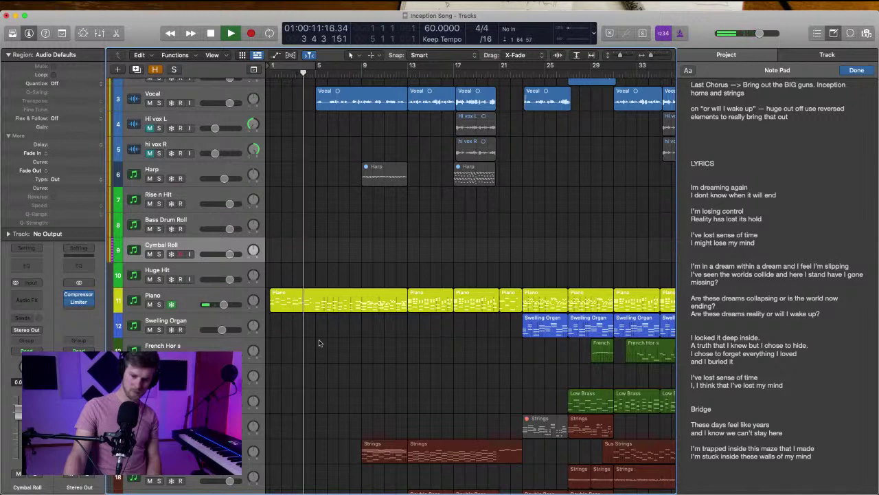
# Listen to the song's opening up to bar 12 and examine the vocal, piano, strings and percussion tracks
pyautogui.scroll(-3, 319, 342)
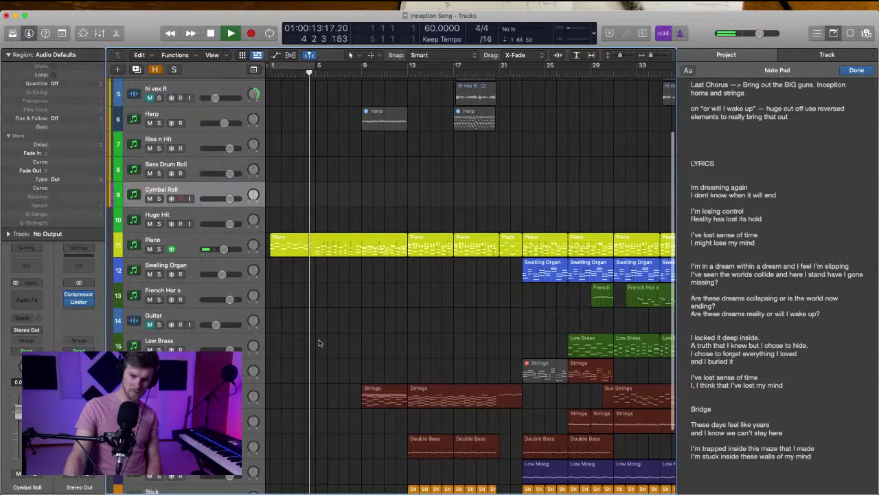
pyautogui.scroll(-1, 319, 343)
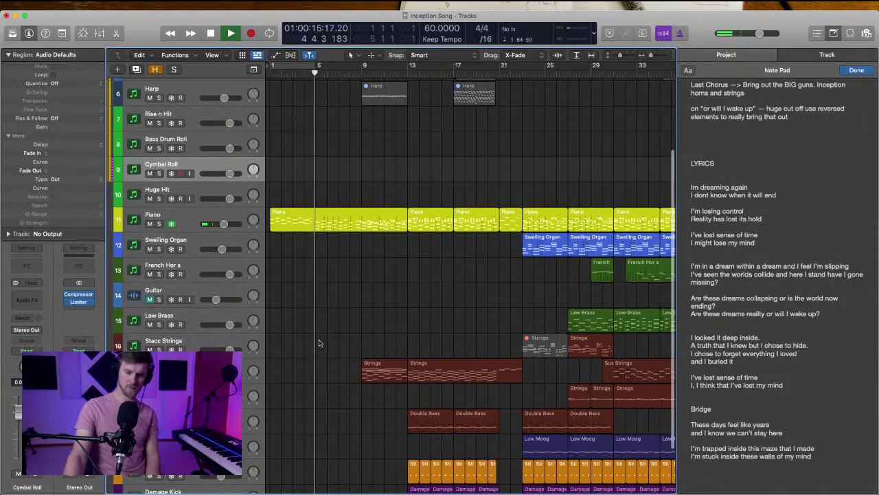
pyautogui.scroll(3, 319, 343)
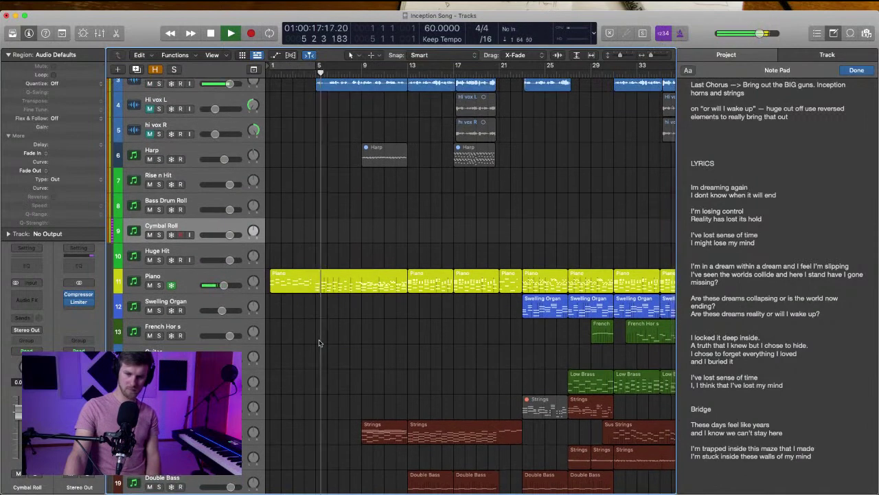
pyautogui.scroll(1, 319, 343)
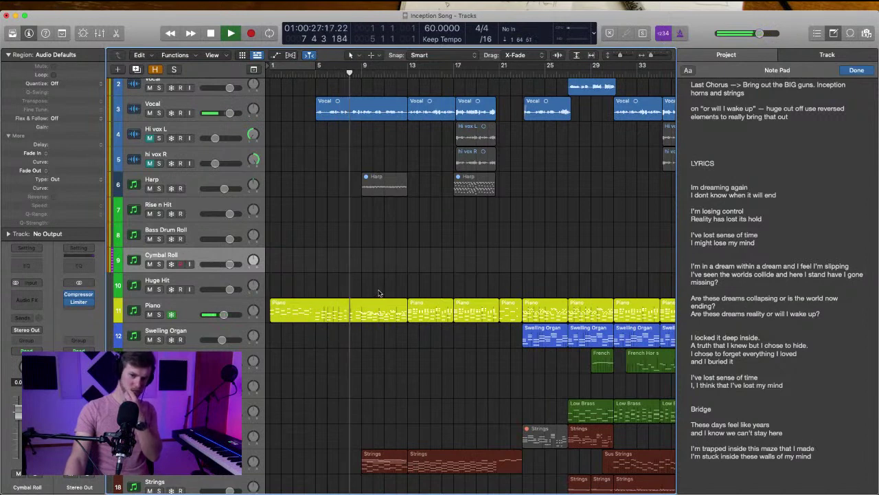
pyautogui.scroll(-1, 377, 275)
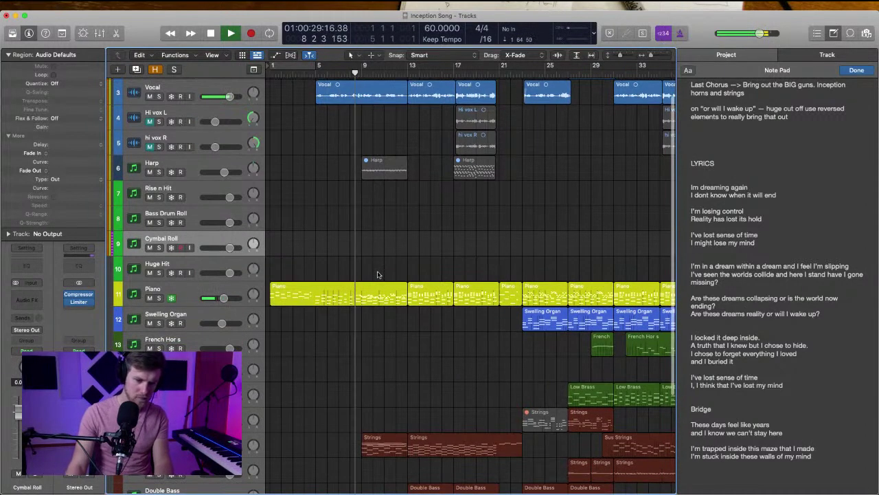
pyautogui.scroll(-2, 381, 274)
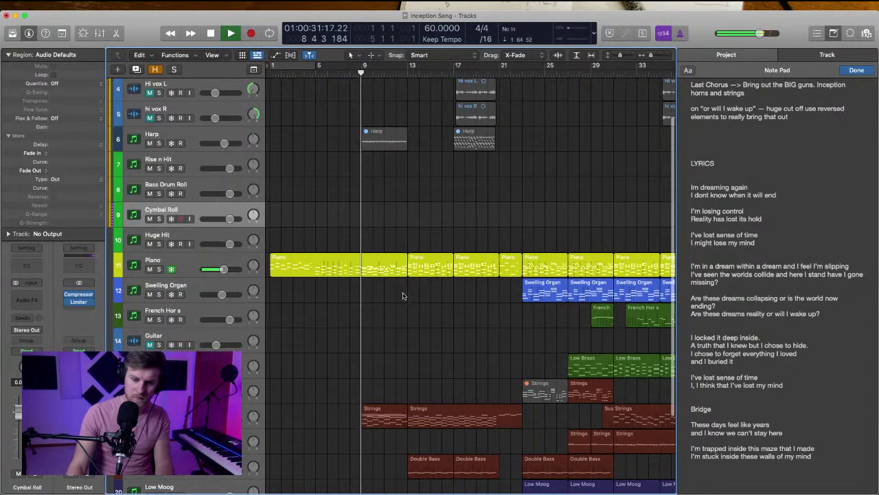
pyautogui.scroll(-3, 404, 296)
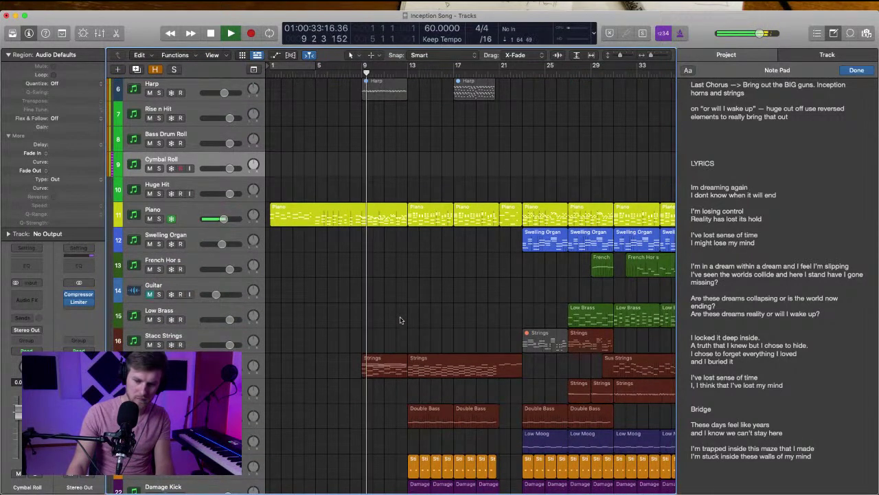
pyautogui.scroll(-1, 400, 320)
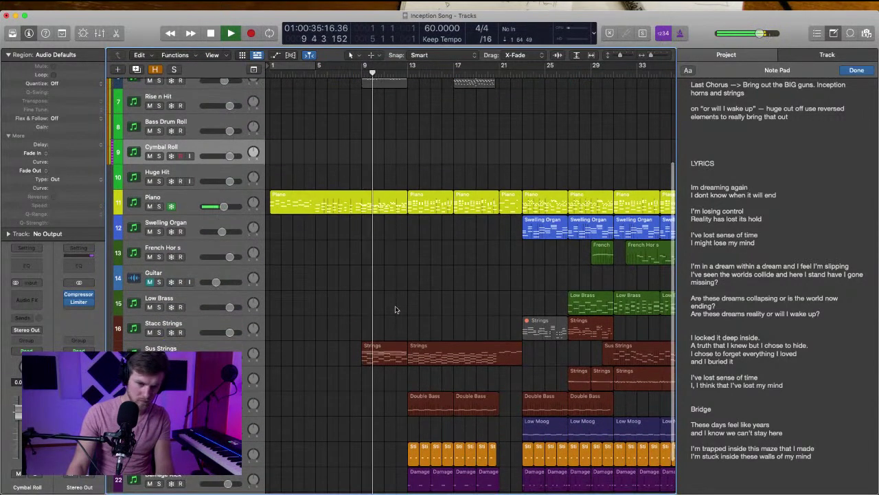
pyautogui.scroll(-3, 395, 310)
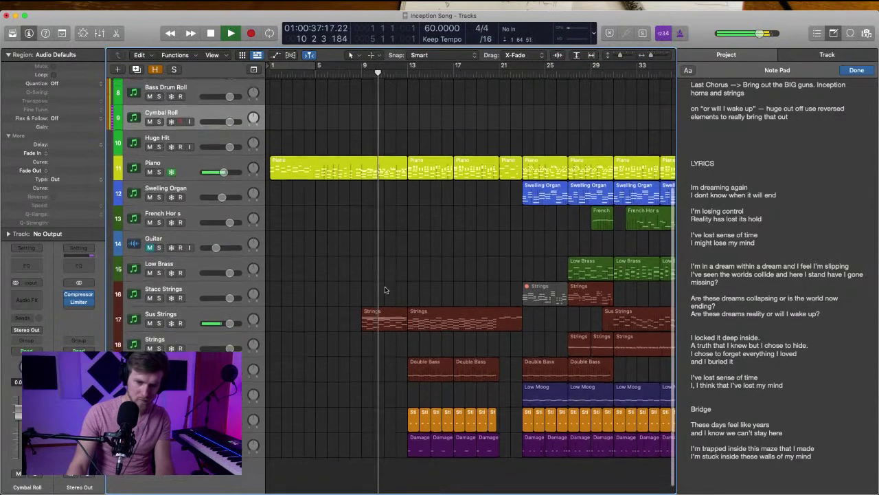
pyautogui.scroll(6, 385, 290)
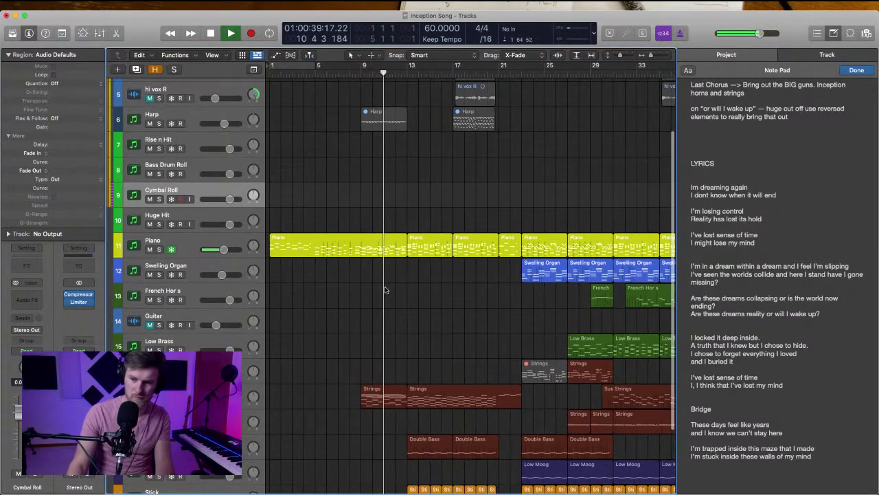
pyautogui.scroll(3, 394, 300)
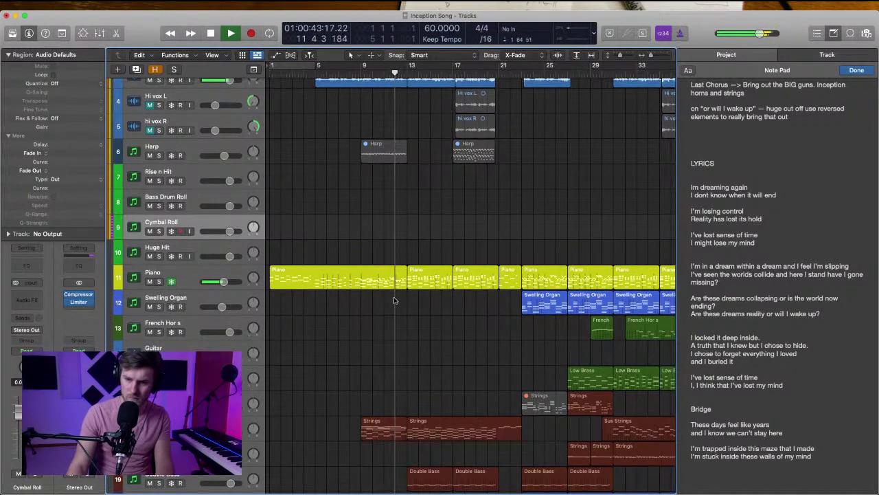
# Stop playback and examine the layered transition effects leading into bar 53 of the final chorus
pyautogui.hscroll(2, 398, 303)
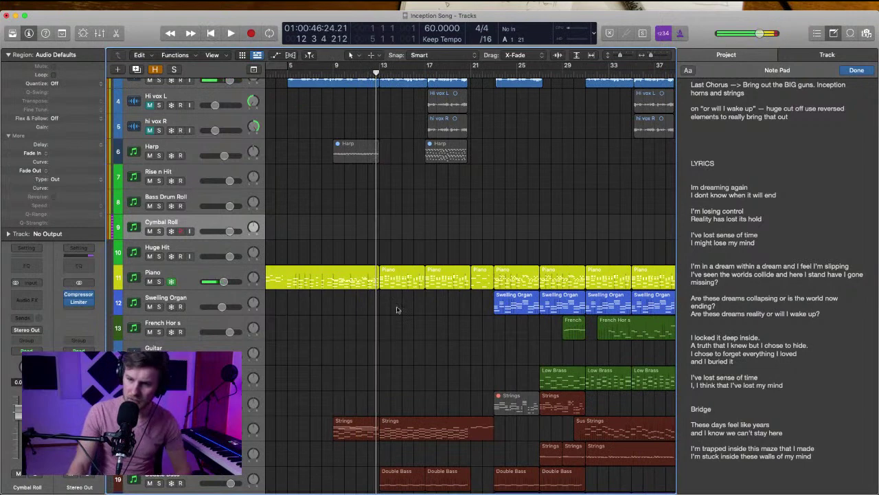
pyautogui.hscroll(3, 396, 310)
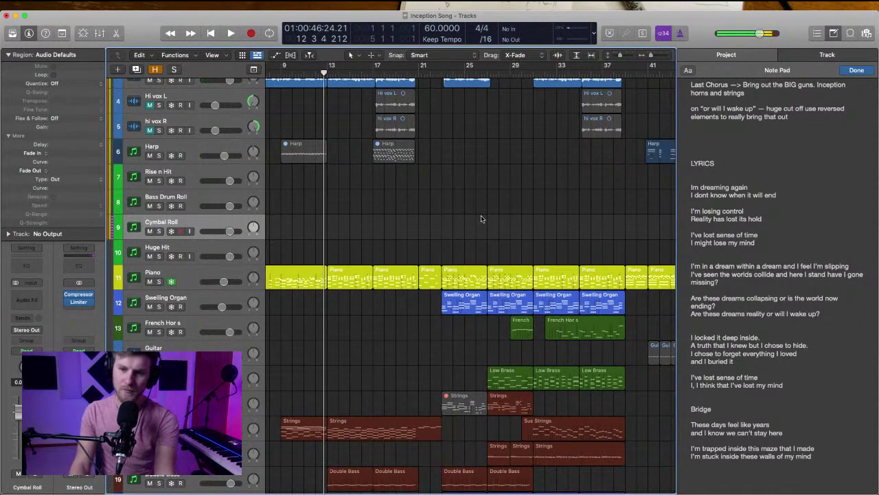
pyautogui.hscroll(12, 481, 219)
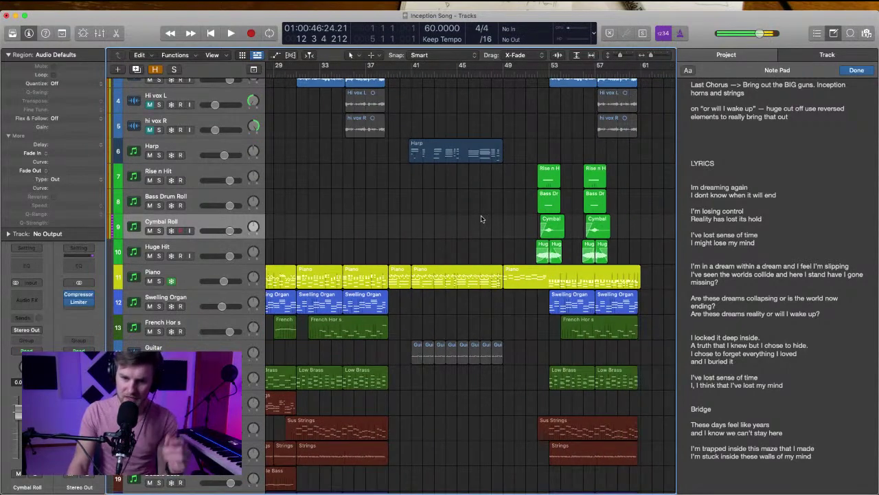
pyautogui.hscroll(2, 482, 219)
pyautogui.scroll(8, 481, 216)
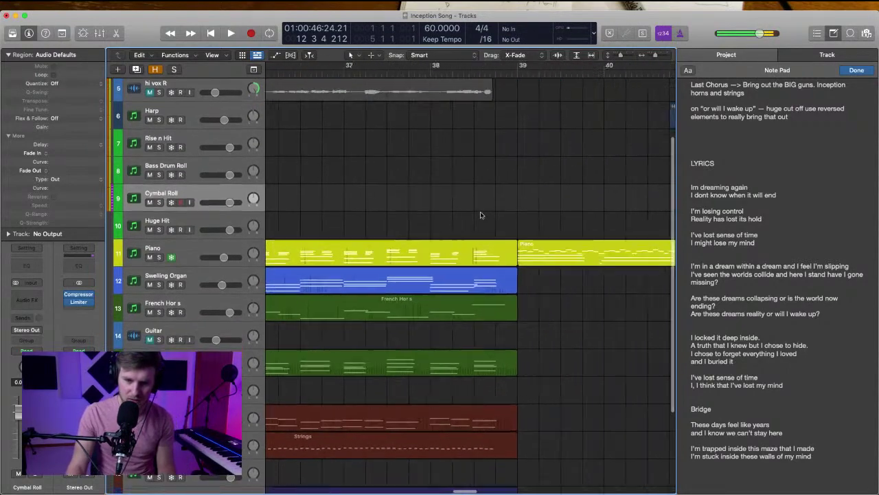
pyautogui.hscroll(15, 480, 215)
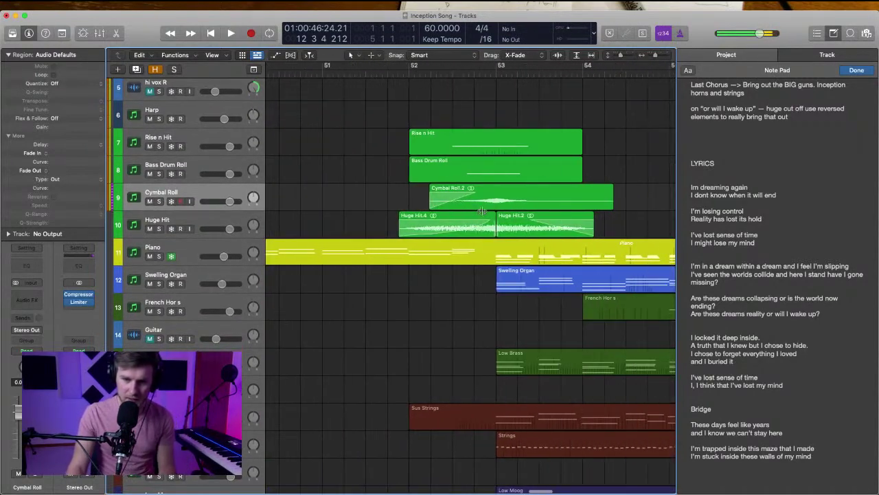
pyautogui.hscroll(3, 487, 198)
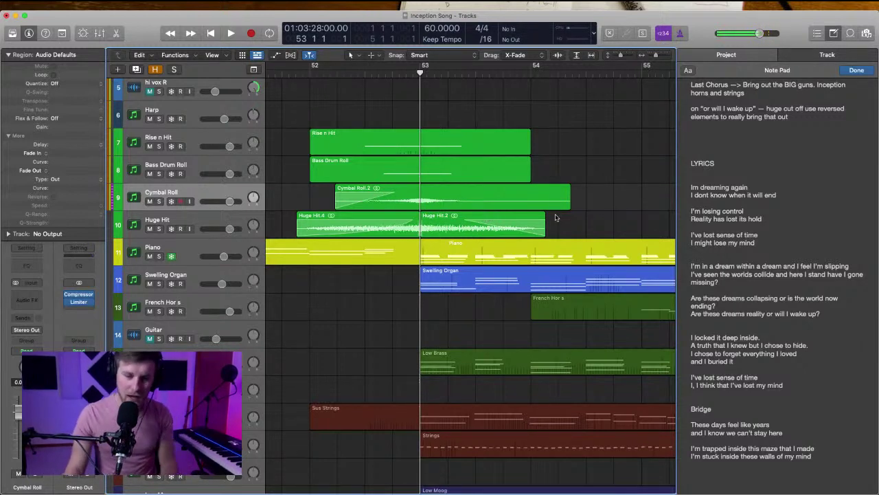
# Solo the Huge Hit track, listen to its transition from bar 52 past bar 53, and turn the solo off
pyautogui.click(212, 215)
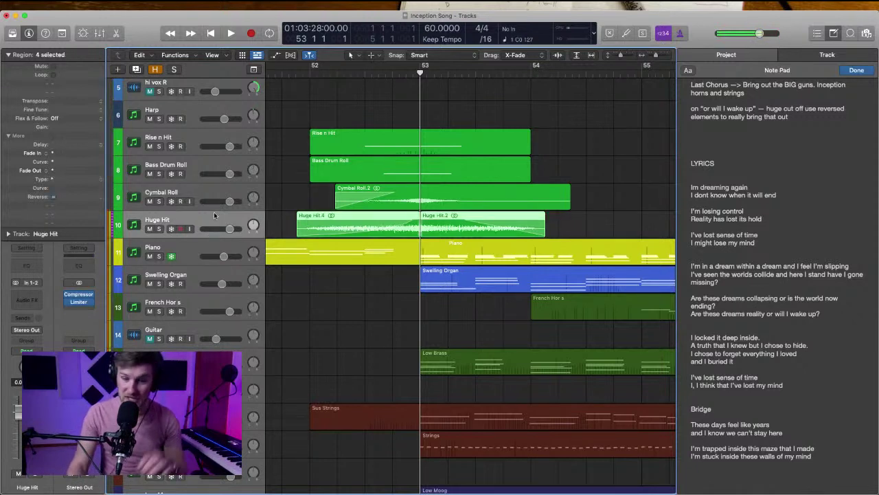
pyautogui.click(310, 74)
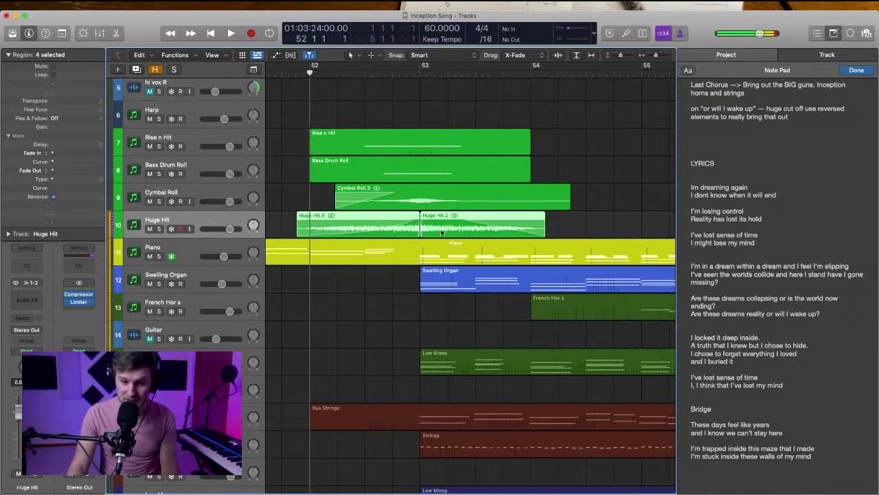
pyautogui.press('s')
pyautogui.press('space')
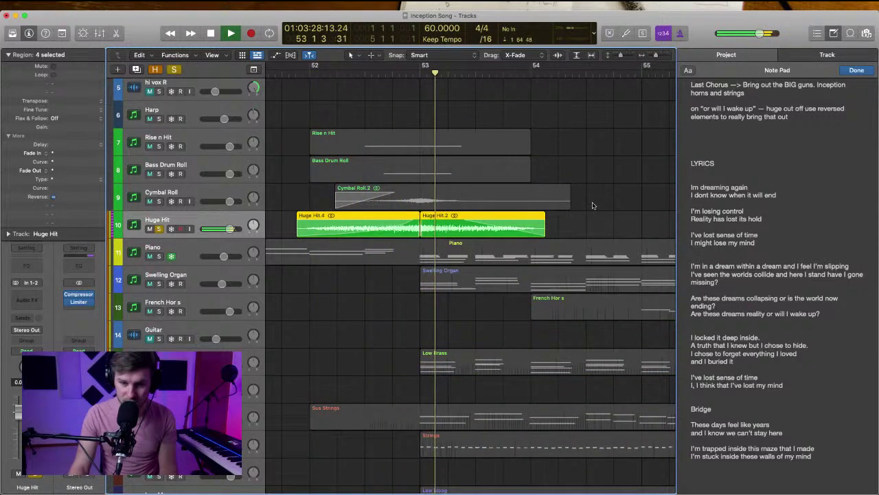
pyautogui.press('space')
pyautogui.press('s')
# Deselect the Huge Hit regions and examine the opening arrangement from bar 1 to bar 29 across the tracks
pyautogui.press('super+Left')
pyautogui.press('super+Left')
pyautogui.press('super+Left')
pyautogui.press('super+Left')
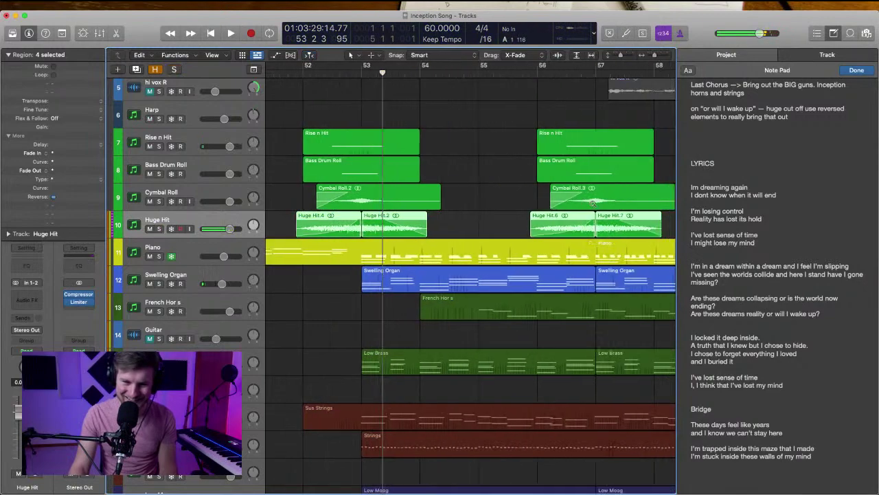
pyautogui.click(455, 186)
pyautogui.hscroll(-2, 427, 176)
pyautogui.scroll(-5, 427, 176)
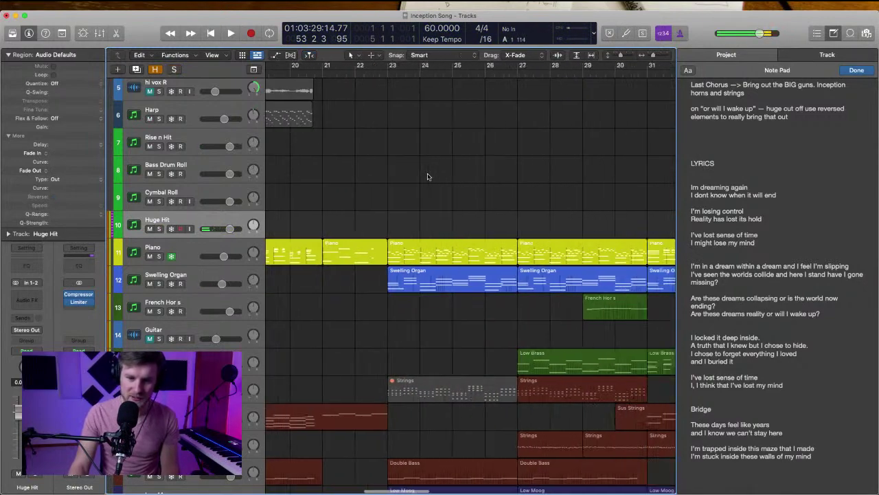
pyautogui.scroll(4, 428, 176)
pyautogui.scroll(-5, 427, 177)
pyautogui.scroll(5, 427, 176)
pyautogui.hscroll(-5, 427, 176)
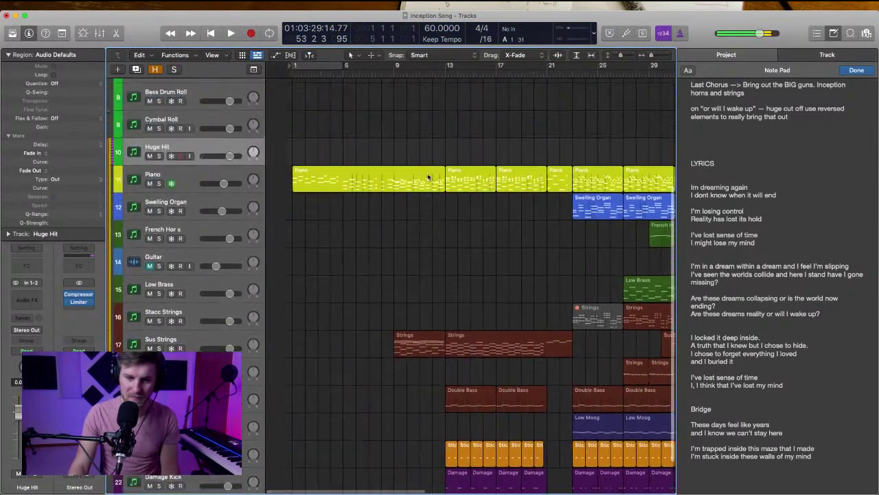
pyautogui.scroll(-1, 427, 177)
pyautogui.scroll(-2, 427, 176)
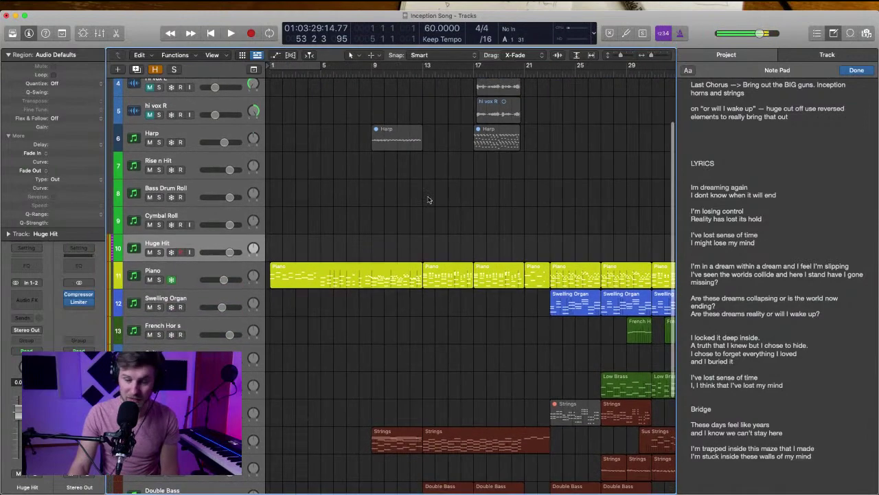
pyautogui.scroll(-1, 429, 198)
pyautogui.scroll(-1, 350, 128)
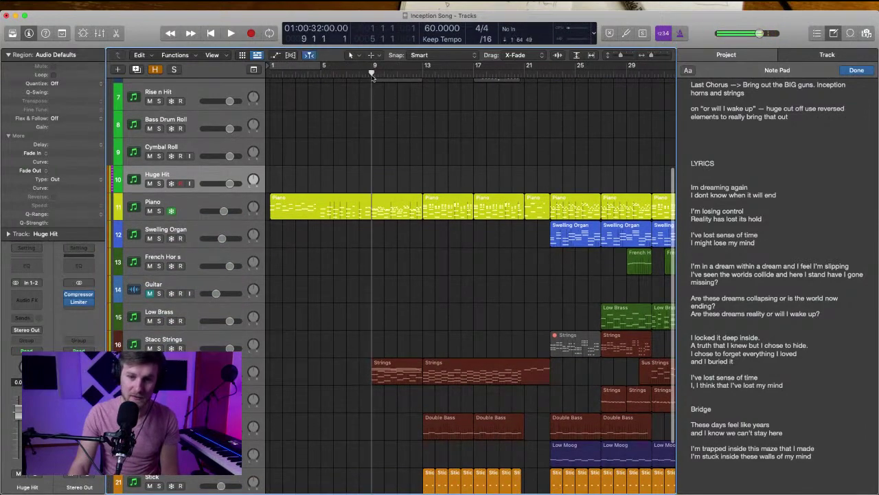
# Play the song from bar 9 through the strings entry to bar 13, and return the playhead to bar 9
pyautogui.press('space')
pyautogui.scroll(-2, 432, 226)
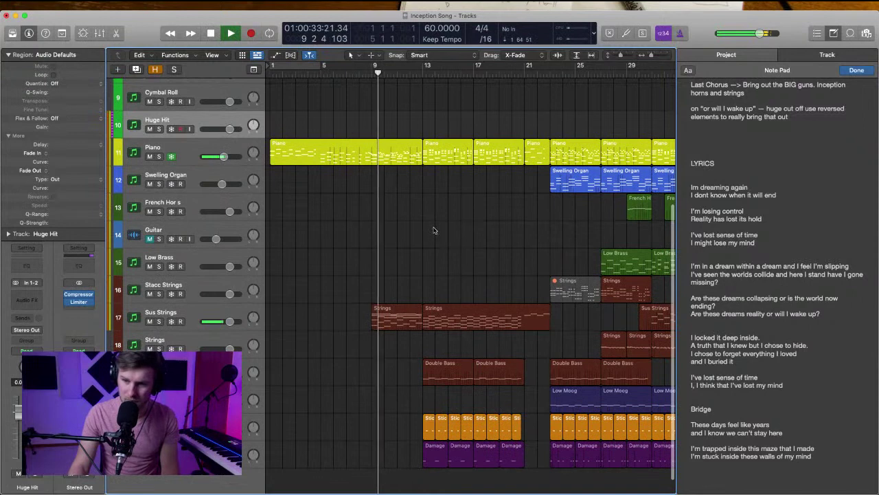
pyautogui.scroll(-1, 434, 230)
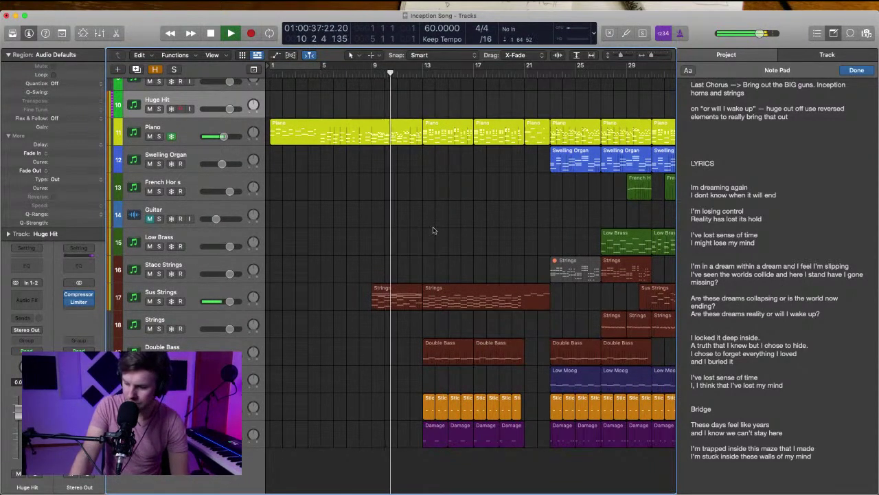
pyautogui.click(434, 228)
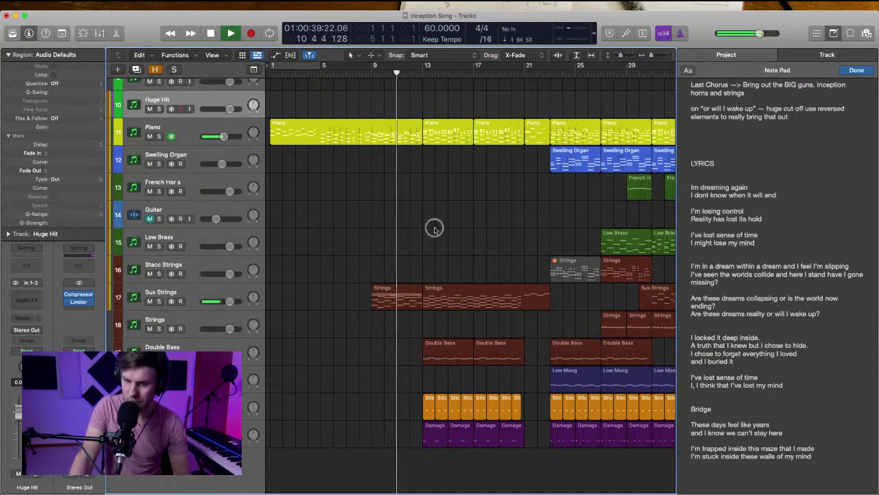
pyautogui.scroll(1, 434, 230)
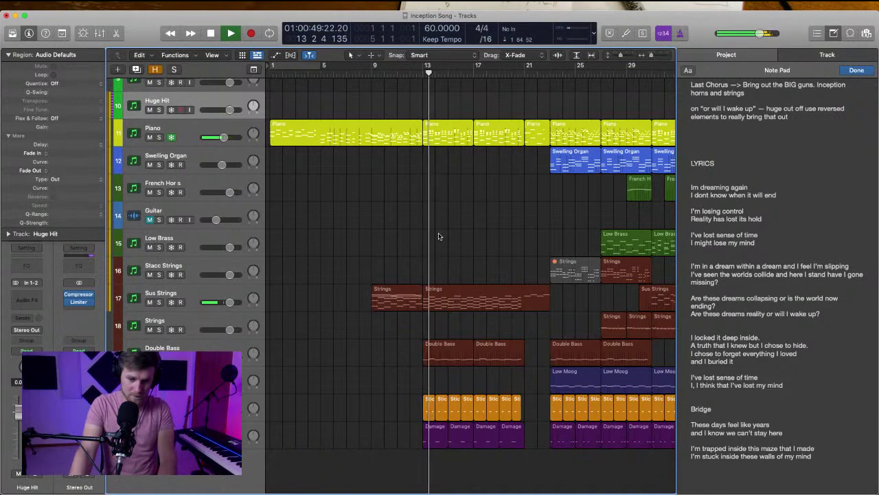
pyautogui.click(369, 69)
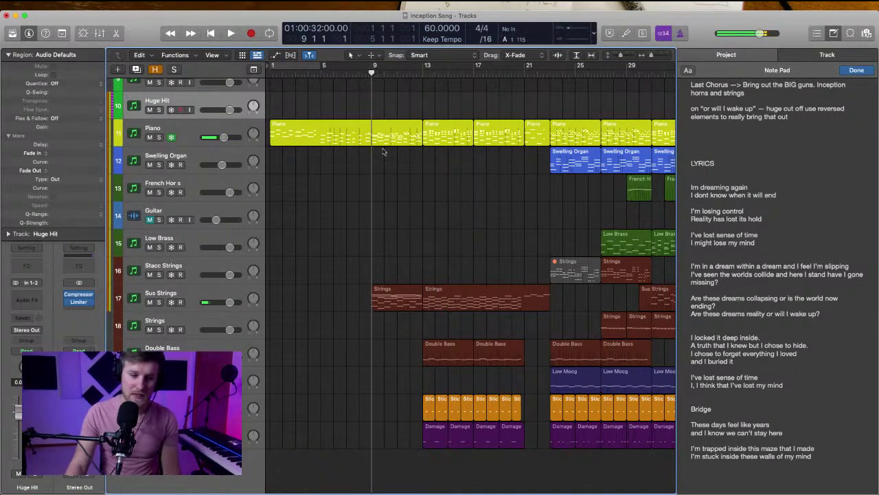
# Create one new software instrument track below Huge Hit with Alchemy as its instrument
pyautogui.scroll(1, 388, 183)
pyautogui.press('alt+super+n')
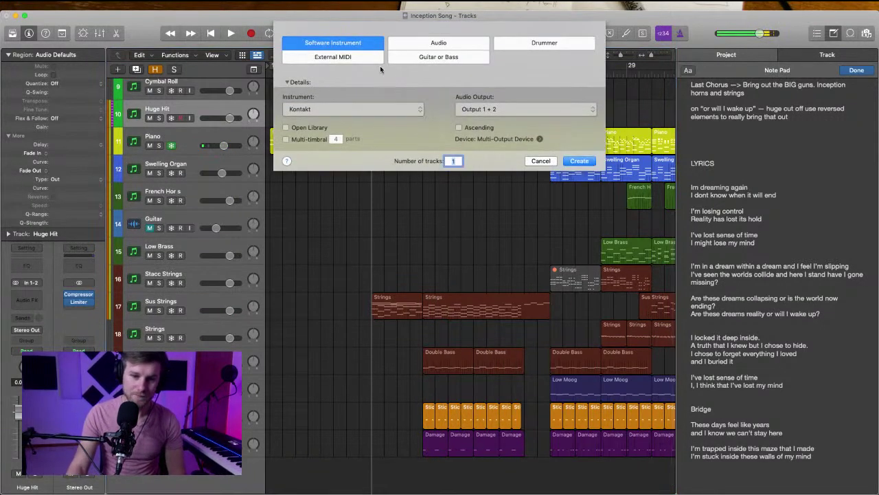
pyautogui.click(357, 110)
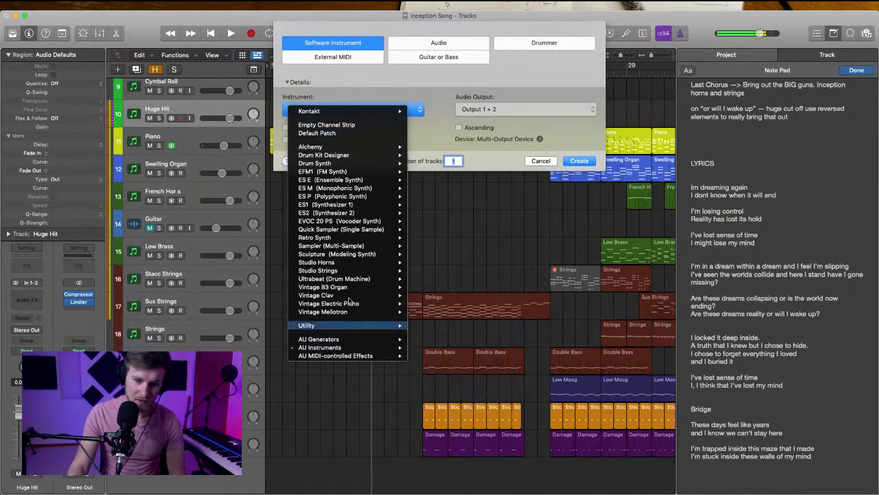
pyautogui.click(423, 147)
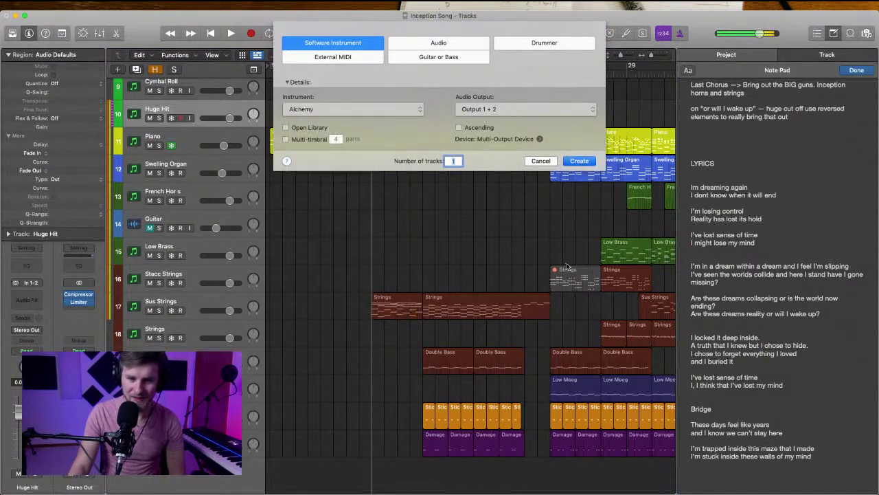
pyautogui.press('Return')
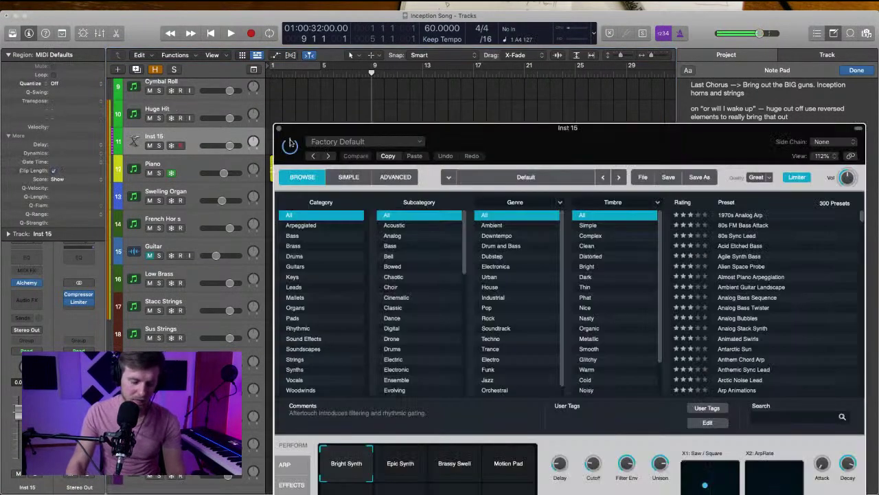
# Load the Spectral Pizzicato preset from the Strings category in Alchemy and adjust its cutoff
pyautogui.moveTo(339, 127); pyautogui.dragTo(244, 56)
pyautogui.click(199, 288)
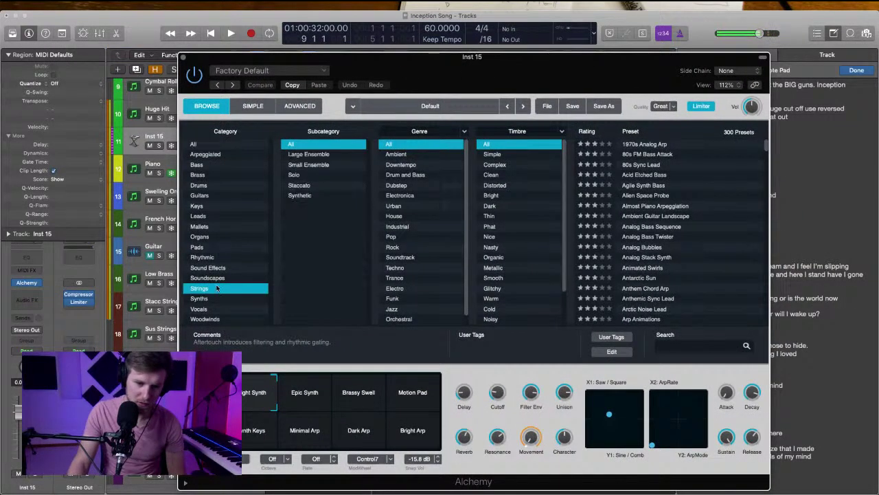
pyautogui.click(635, 165)
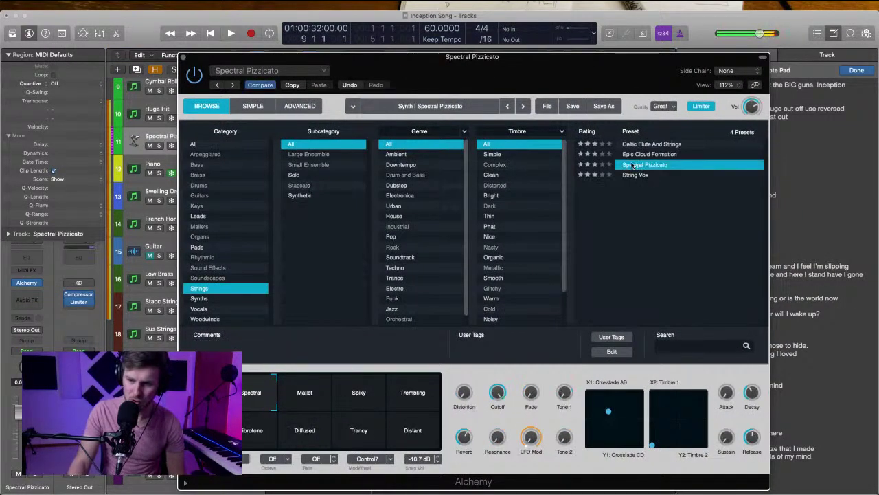
pyautogui.moveTo(599, 73); pyautogui.dragTo(567, 37)
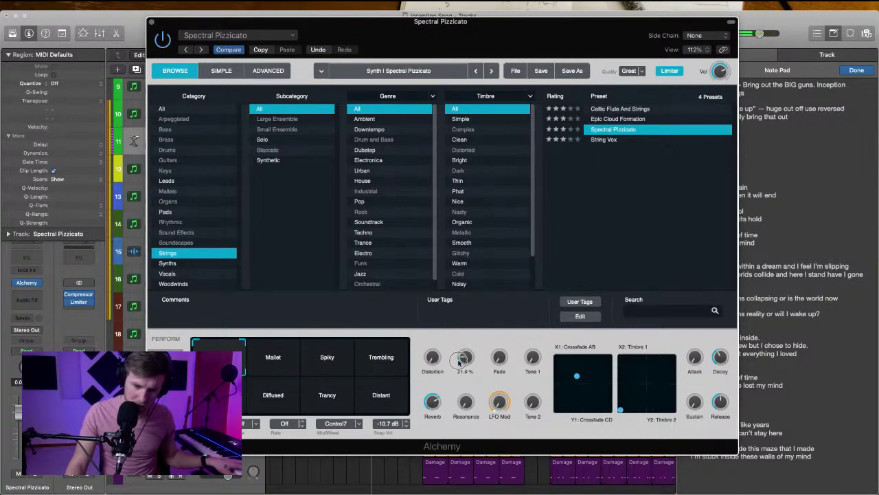
pyautogui.moveTo(281, 32); pyautogui.dragTo(392, 124)
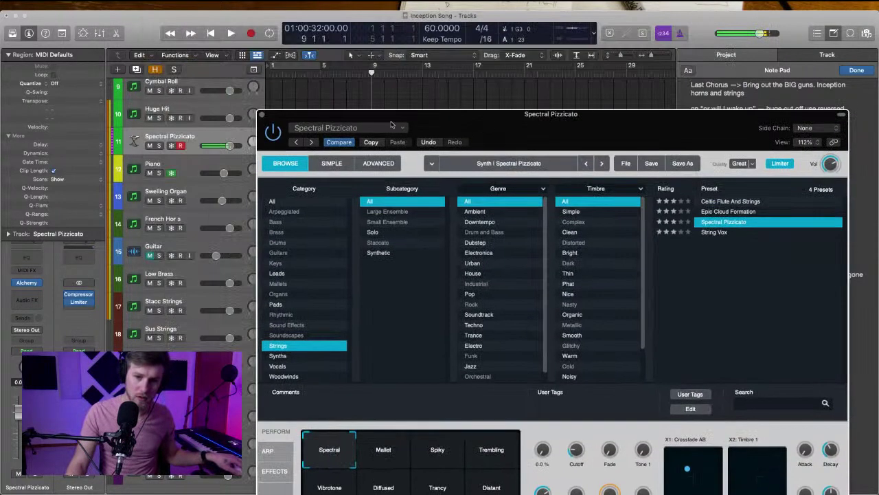
pyautogui.click(261, 115)
# Insert the Replika delay on the Spectral Pizzicato track and set its delay mode to Diffusion
pyautogui.click(31, 295)
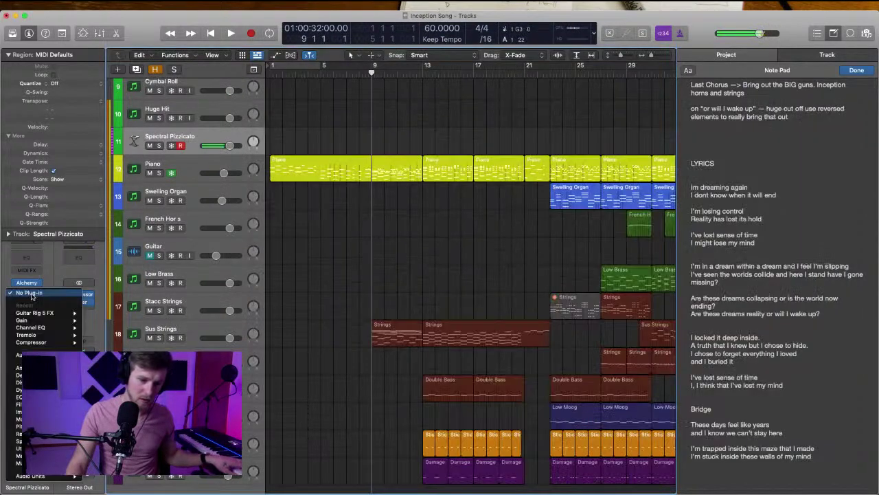
pyautogui.moveTo(48, 480)
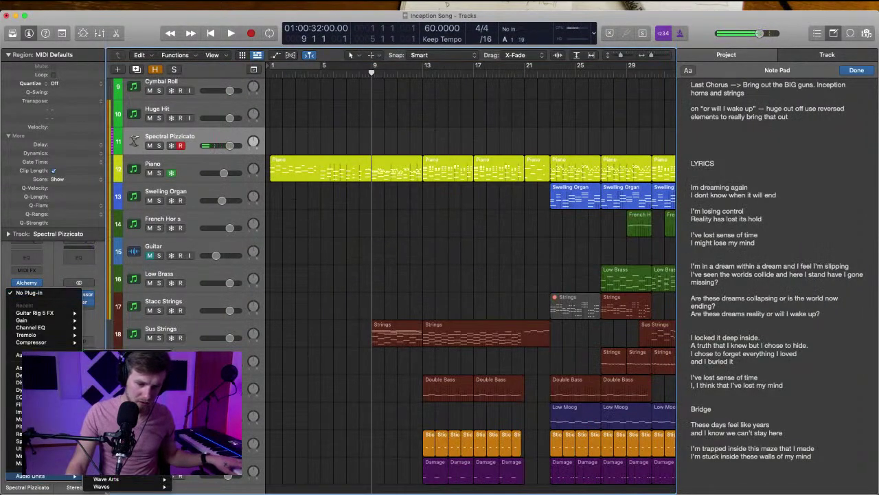
pyautogui.moveTo(110, 486)
pyautogui.click(272, 406)
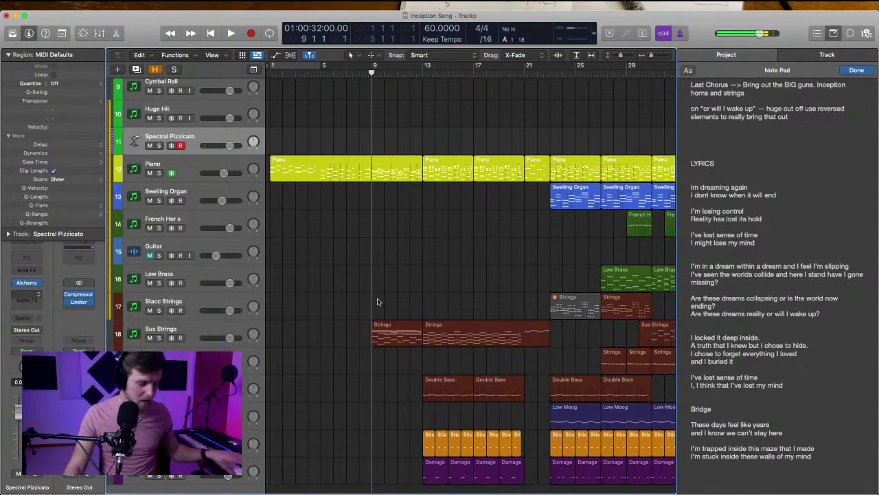
pyautogui.moveTo(355, 221); pyautogui.dragTo(355, 223)
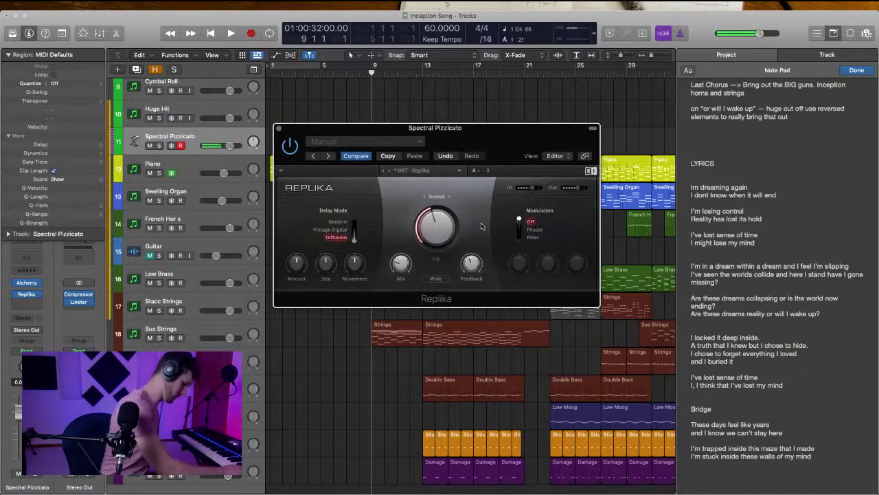
pyautogui.click(278, 129)
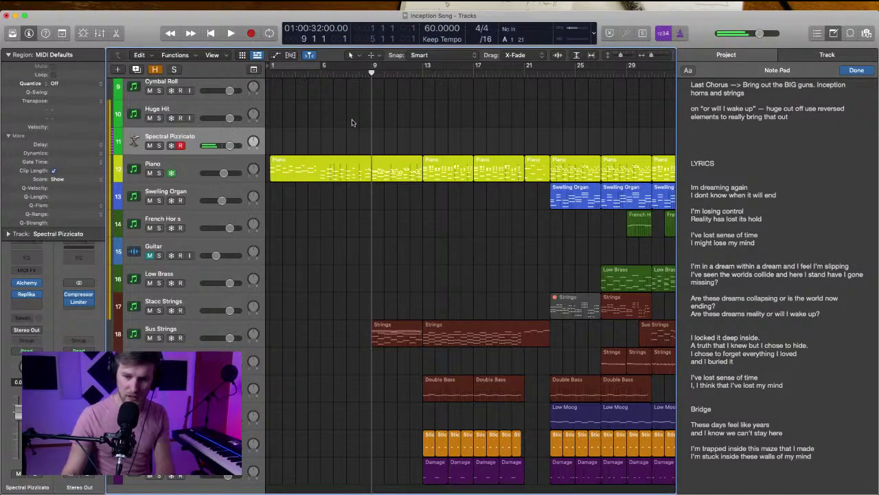
# Listen to the arrangement from bar 31 and from bar 27, and return the playhead to bar 9
pyautogui.hscroll(5, 481, 103)
pyautogui.click(503, 74)
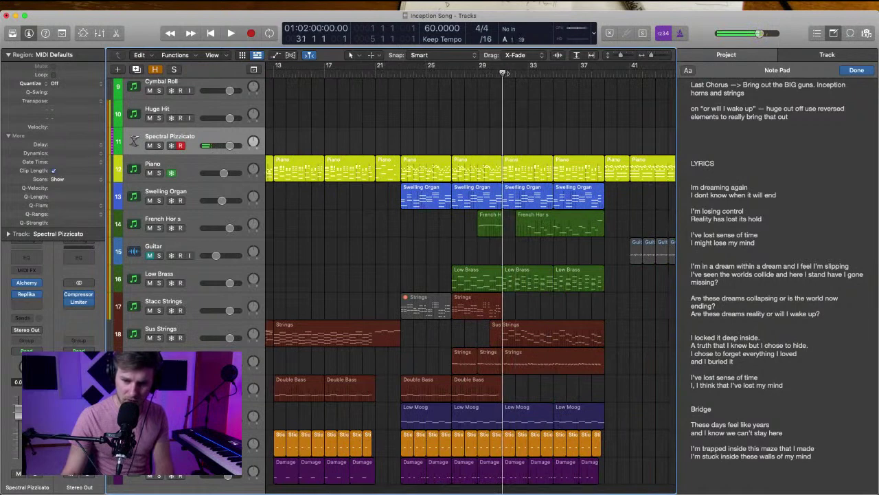
pyautogui.press('space')
pyautogui.press('space')
pyautogui.click(451, 76)
pyautogui.press('space')
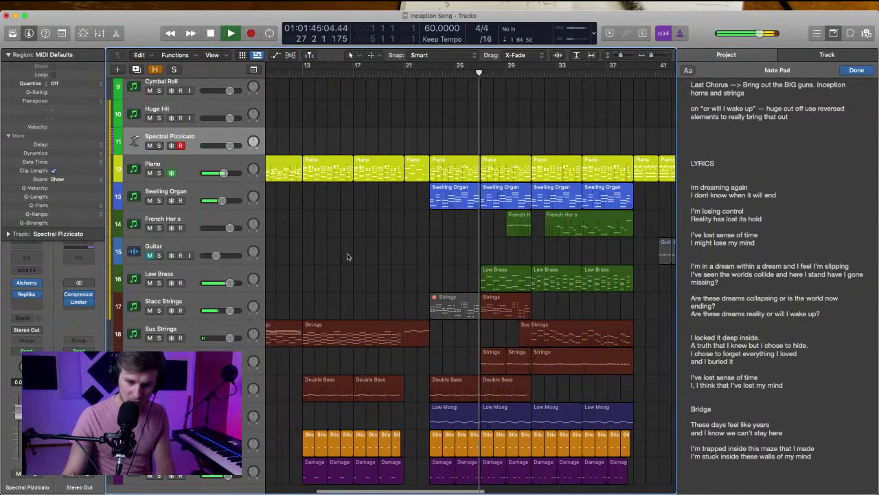
pyautogui.hscroll(-4, 381, 218)
pyautogui.press('space')
pyautogui.click(335, 74)
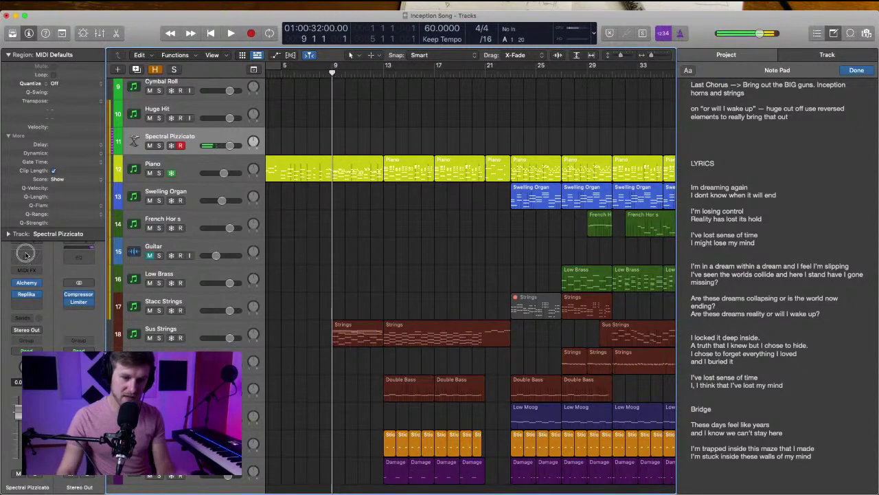
# Add a Channel EQ to the Spectral Pizzicato track with a low cut at about 500 Hz
pyautogui.click(26, 254)
pyautogui.click(319, 177)
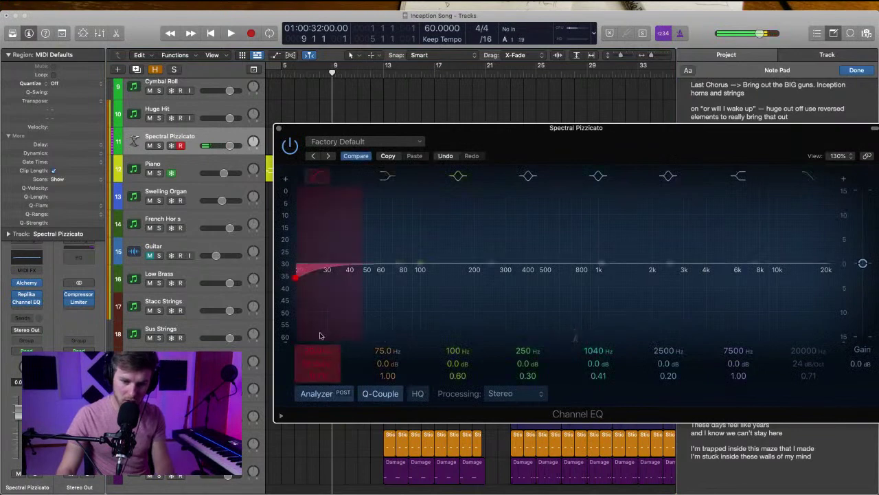
pyautogui.moveTo(318, 351); pyautogui.dragTo(317, 347)
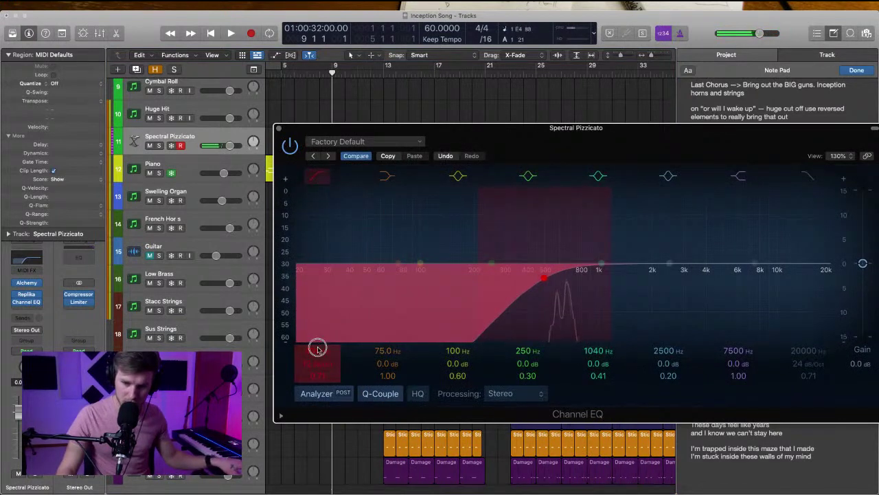
pyautogui.click(279, 128)
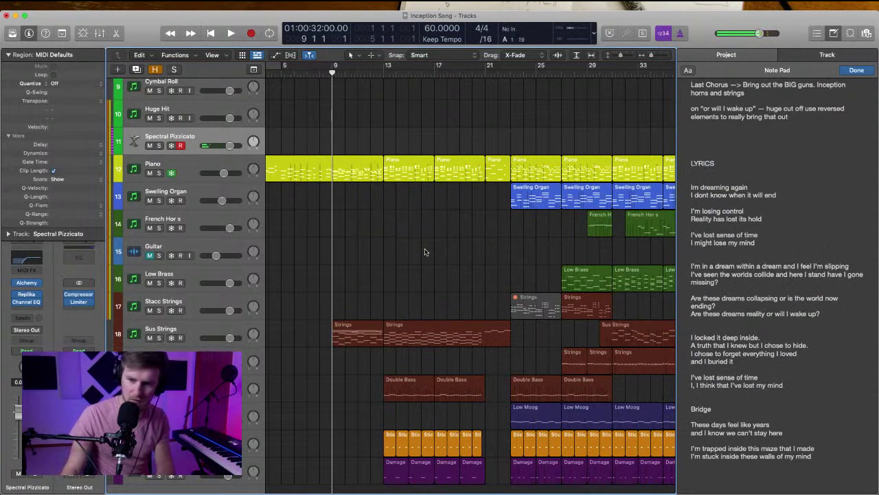
# Record a part on the Spectral Pizzicato track from bar 9 to bar 13 and transpose all its notes down one octave
pyautogui.press('r')
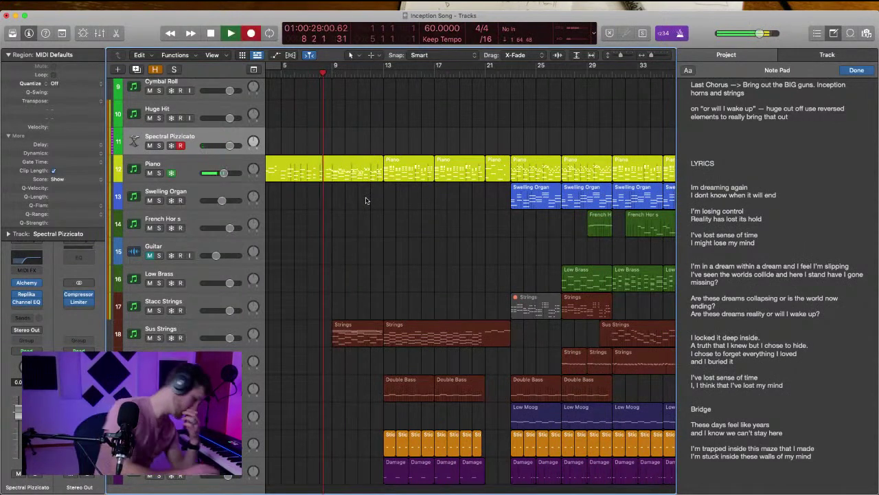
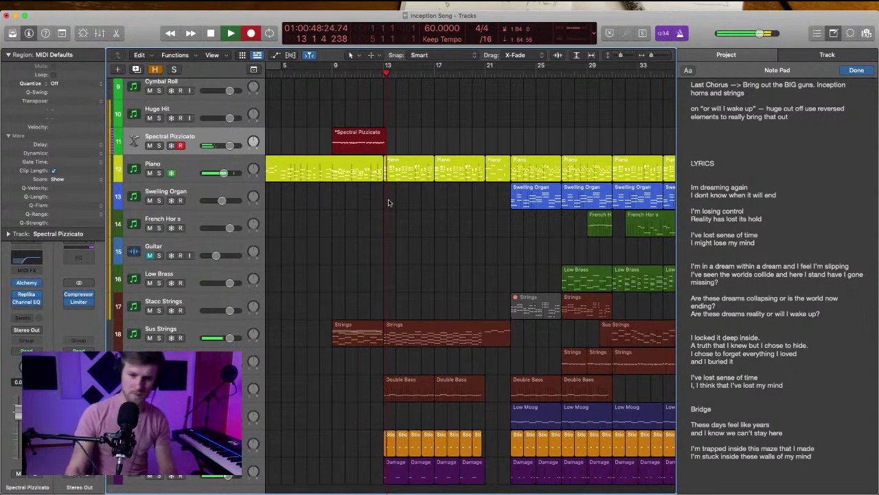
pyautogui.press('space')
pyautogui.doubleClick(373, 144)
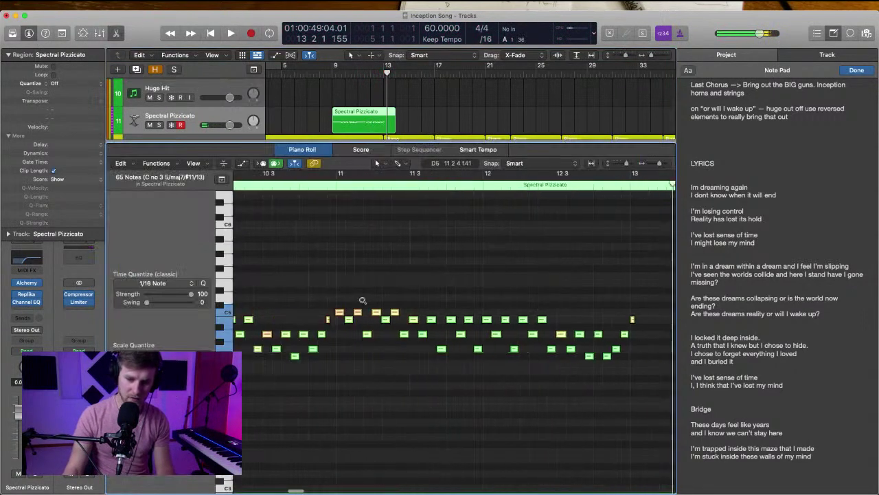
pyautogui.moveTo(330, 321); pyautogui.dragTo(331, 406)
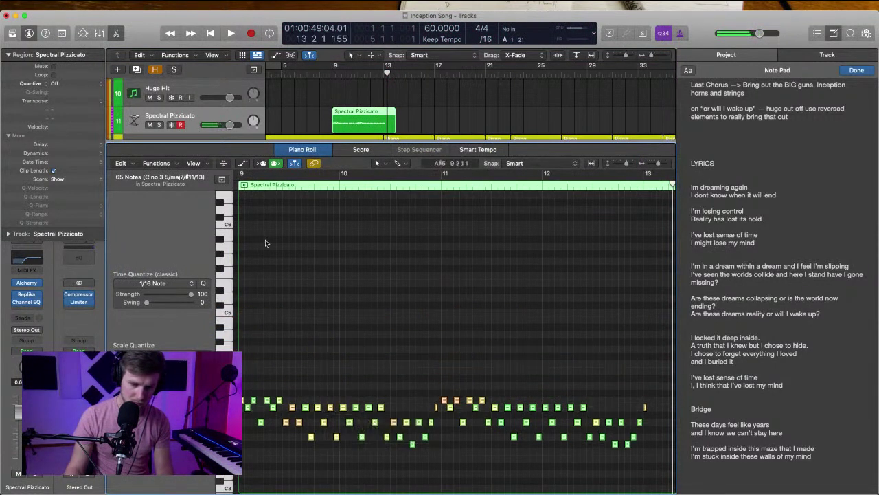
# Play the recorded Spectral Pizzicato part from bar 9 with the other tracks and check its Channel EQ
pyautogui.doubleClick(241, 184)
pyautogui.click(262, 233)
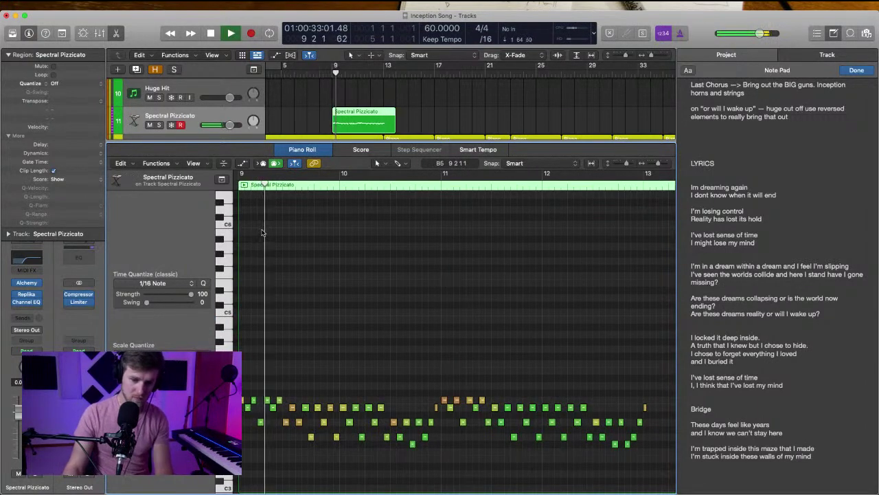
pyautogui.press('s')
pyautogui.press('s')
pyautogui.press('p')
pyautogui.press('super+Right')
pyautogui.press('super+Right')
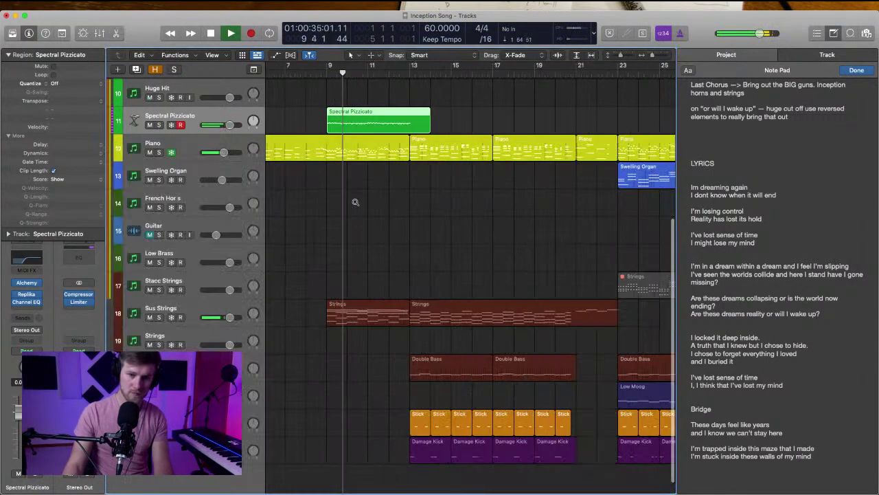
pyautogui.click(37, 258)
pyautogui.click(279, 128)
pyautogui.click(351, 240)
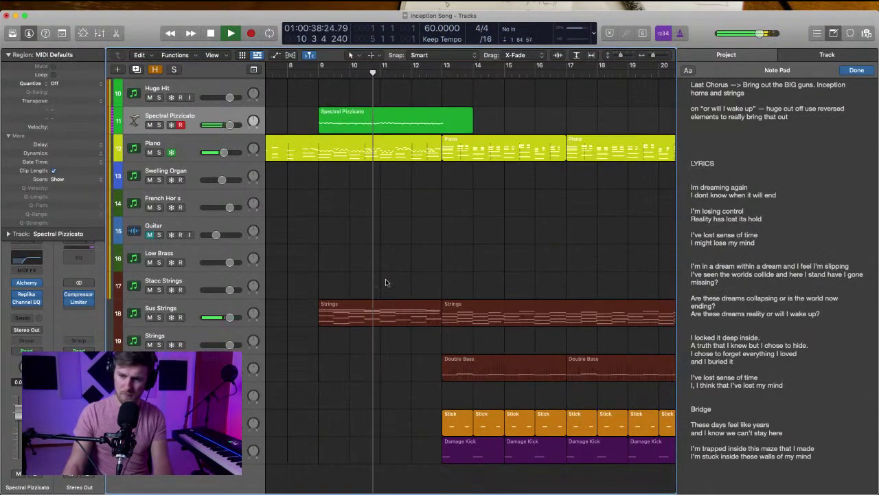
pyautogui.hscroll(-3, 386, 282)
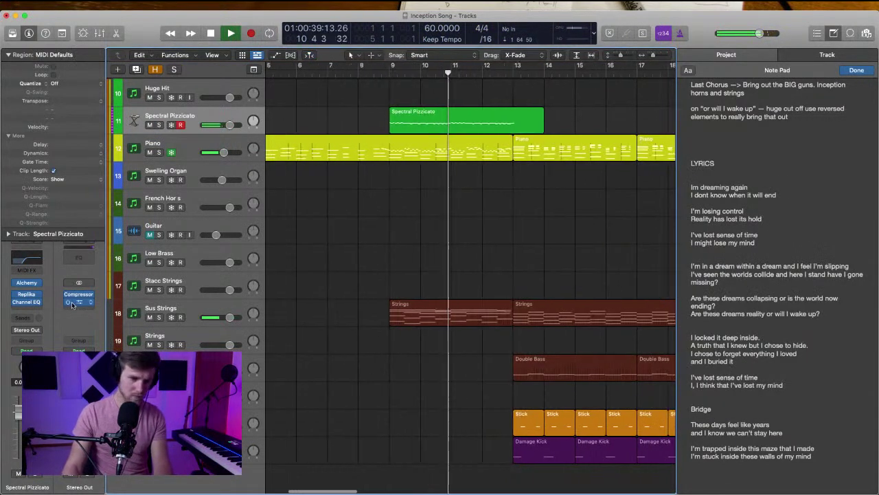
# Set the cutoff of the Alchemy sound on the Spectral Pizzicato track to about 27%
pyautogui.click(28, 283)
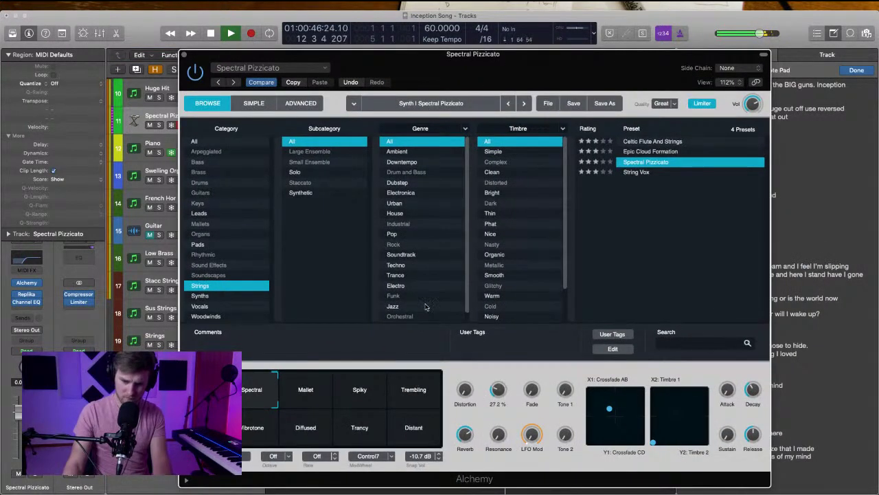
pyautogui.moveTo(272, 55); pyautogui.dragTo(350, 127)
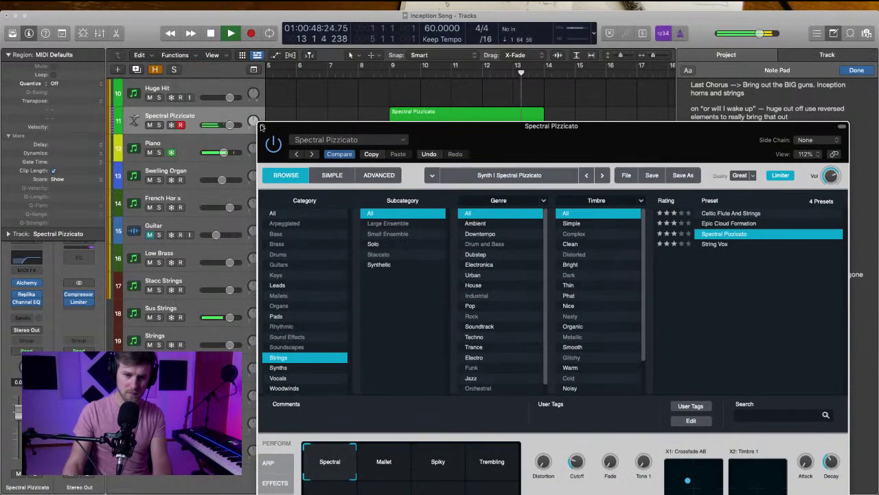
pyautogui.click(262, 127)
# Split the Spectral Pizzicato region at bar 13, delete the part after the split, and rewind playback toward bar 12
pyautogui.keyDown('super'); pyautogui.doubleClick(512, 121); pyautogui.keyUp('super')
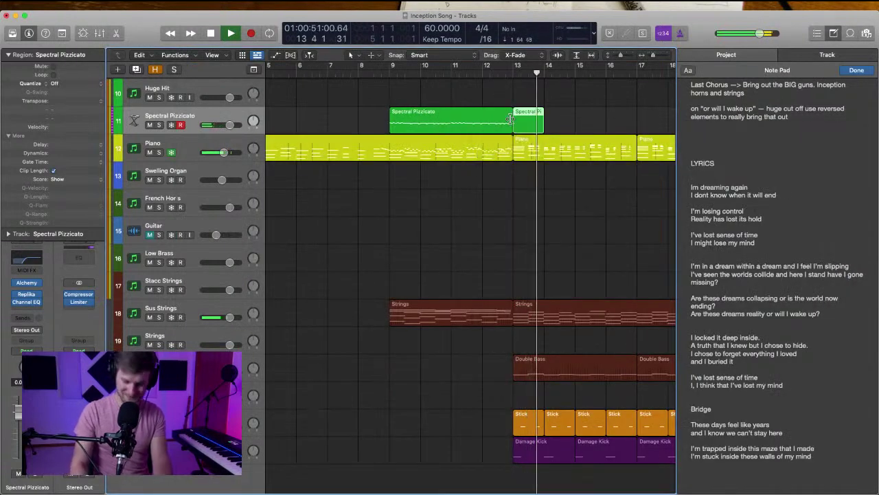
pyautogui.press('Delete')
pyautogui.press(',')
pyautogui.press(',')
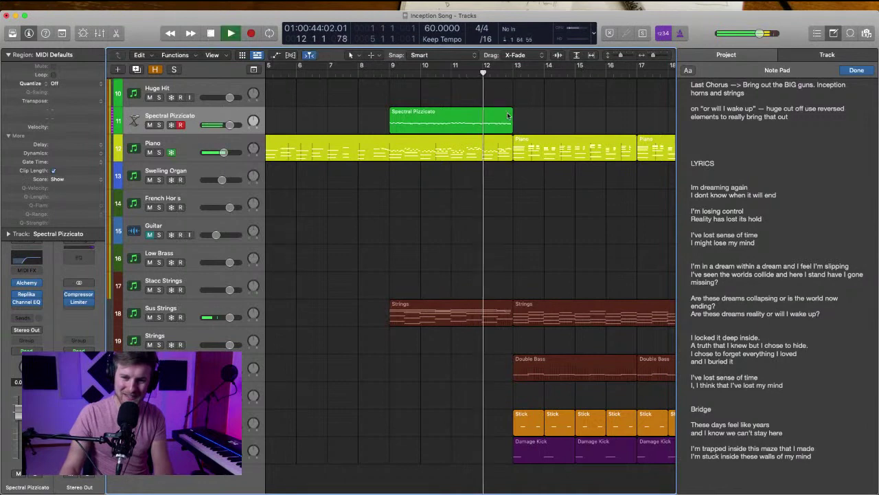
# Delete the last seven notes of the Spectral Pizzicato region, from the middle of bar 12 onward, and resume playback
pyautogui.press('super+Right')
pyautogui.press('super+Right')
pyautogui.doubleClick(507, 117)
pyautogui.press('space')
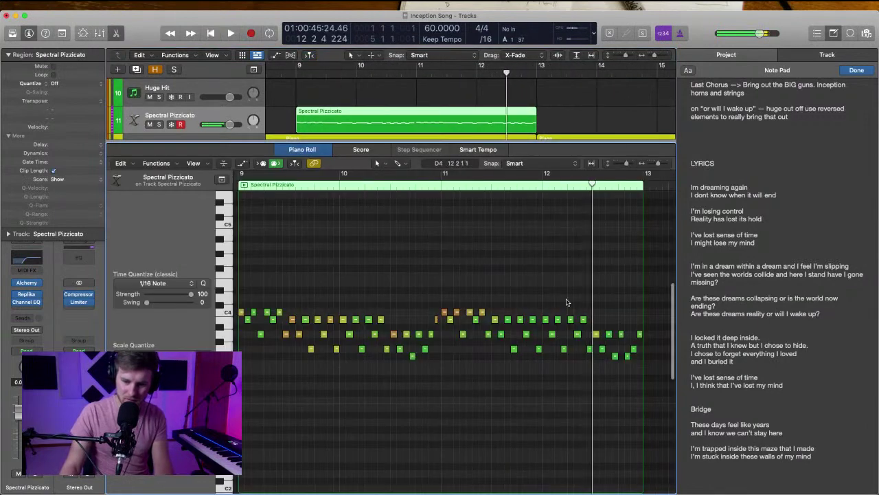
pyautogui.moveTo(589, 323); pyautogui.dragTo(636, 382)
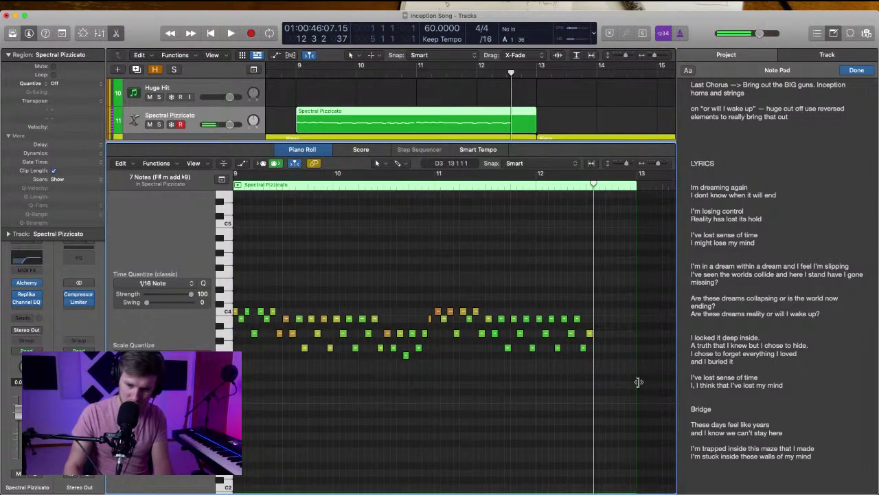
pyautogui.press('space')
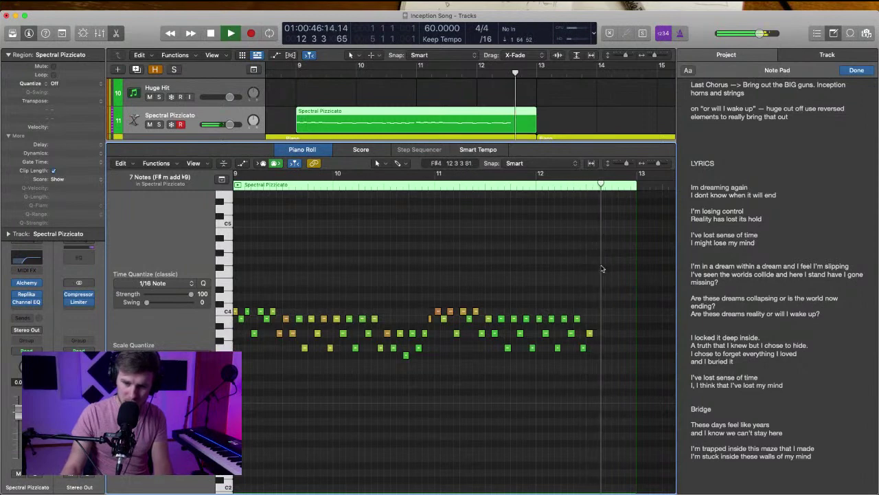
# Listen to the arrangement from bar 12 through bar 20 and select the Swelling Organ track
pyautogui.click(118, 36)
pyautogui.click(619, 112)
pyautogui.press('super+Left')
pyautogui.press('super+Left')
pyautogui.press('super+Left')
pyautogui.press('super+Left')
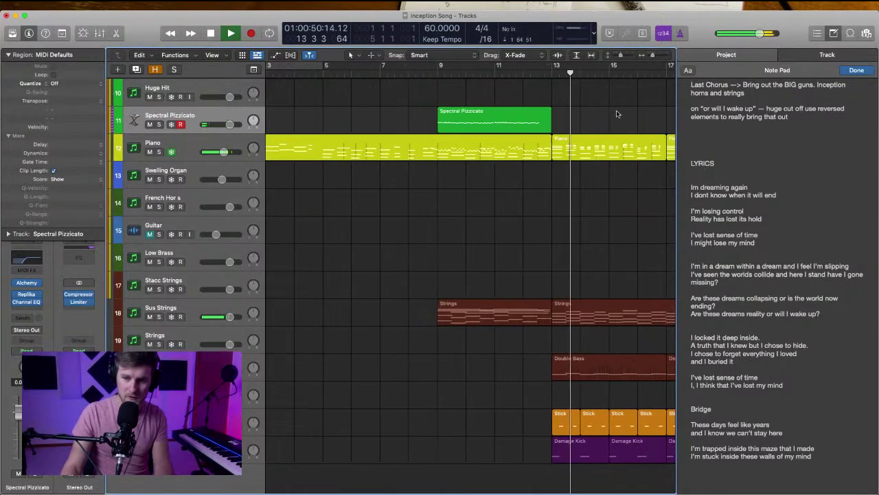
pyautogui.scroll(2, 618, 113)
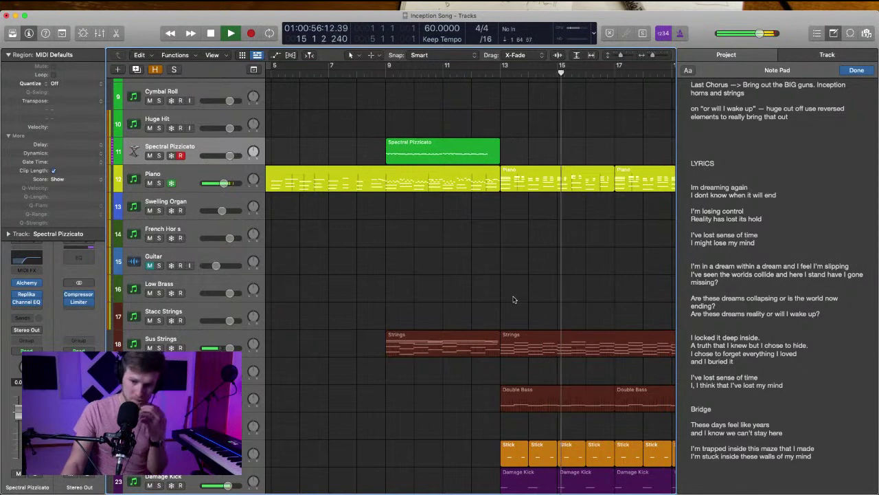
pyautogui.hscroll(5, 481, 282)
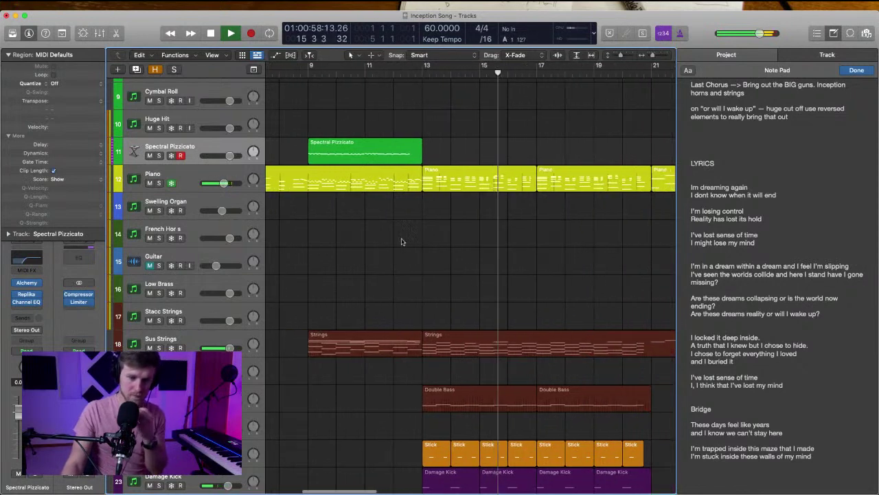
pyautogui.scroll(-5, 403, 242)
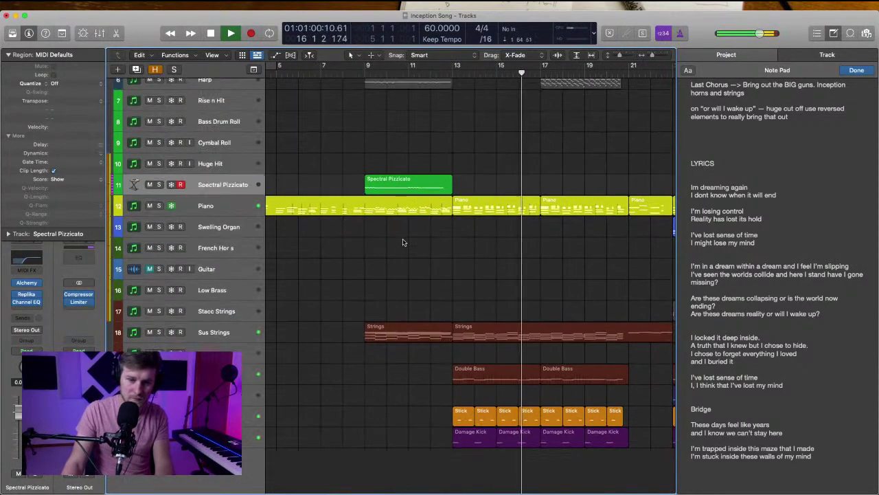
pyautogui.click(259, 221)
pyautogui.hscroll(6, 494, 266)
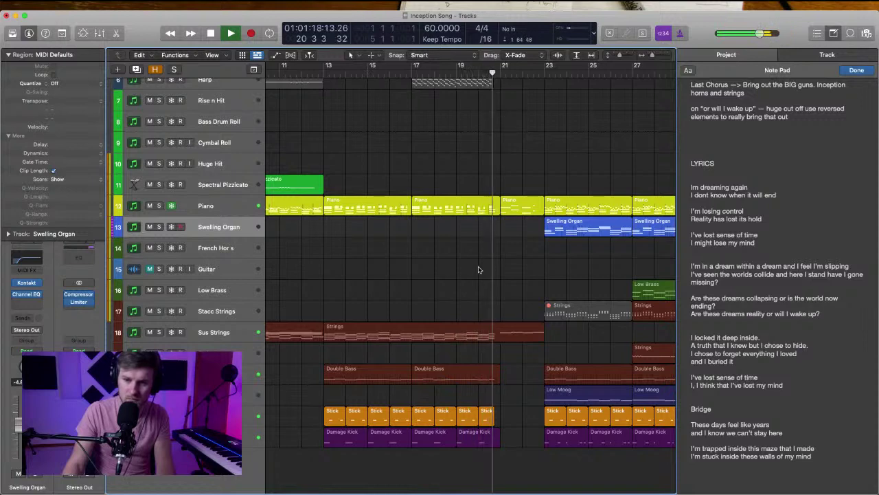
# Listen to the arrangement from bar 20 into bar 23 and stop playback
pyautogui.hscroll(3, 481, 269)
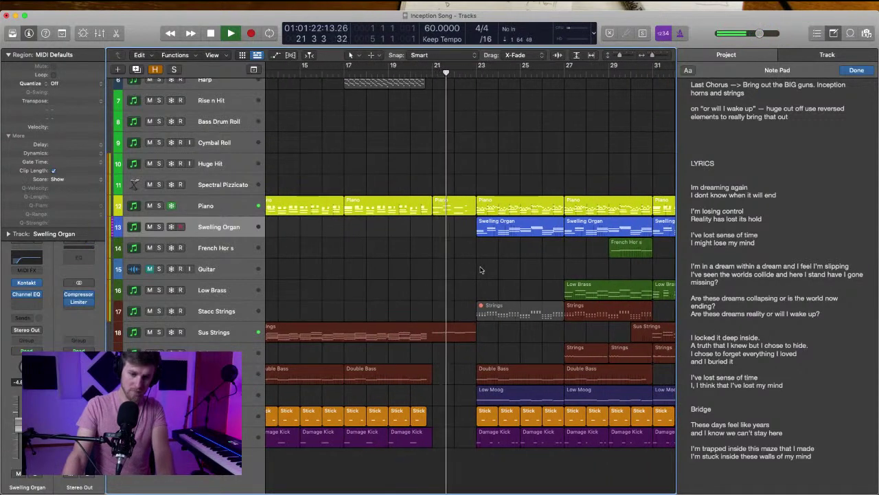
pyautogui.hscroll(5, 480, 269)
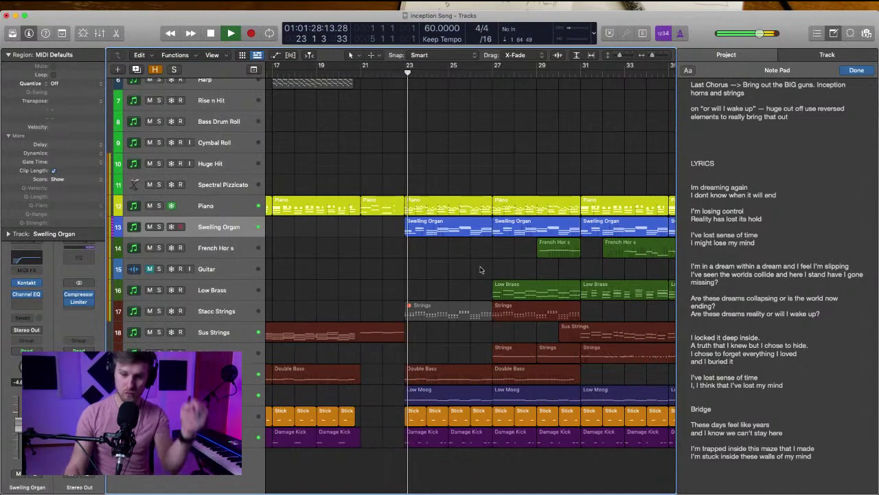
pyautogui.press('space')
# Copy the two adjoining Huge Hit regions around bar 53
pyautogui.hscroll(15, 481, 269)
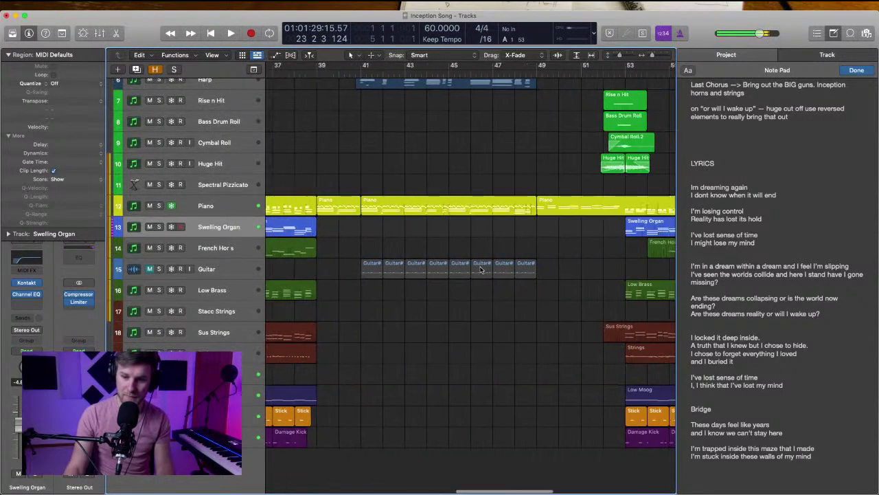
pyautogui.hscroll(-10, 480, 270)
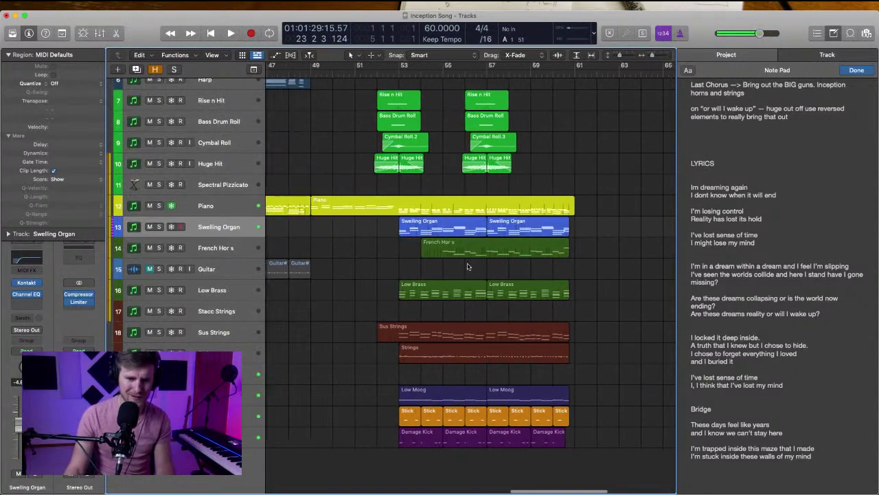
pyautogui.moveTo(368, 174); pyautogui.dragTo(426, 165)
# Move the Rise n Hit, Bass Drum Roll, Cymbal Roll and Huge Hit tracks below the Damage Kick track
pyautogui.hscroll(-15, 424, 171)
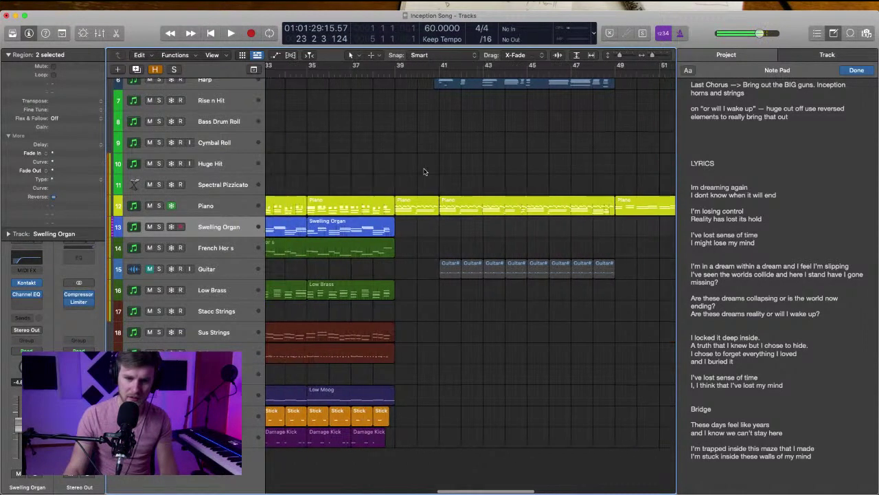
pyautogui.click(224, 172)
pyautogui.keyDown('shift'); pyautogui.click(217, 103); pyautogui.keyUp('shift')
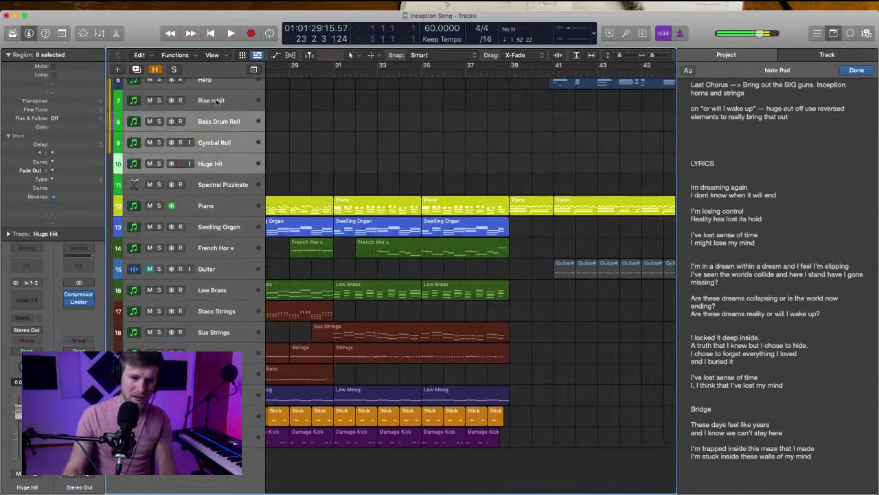
pyautogui.moveTo(215, 103); pyautogui.dragTo(226, 420)
# Paste the copied Huge Hit regions at bar 23 on the Rise n Hit track
pyautogui.hscroll(-7, 368, 310)
pyautogui.hscroll(-4, 368, 311)
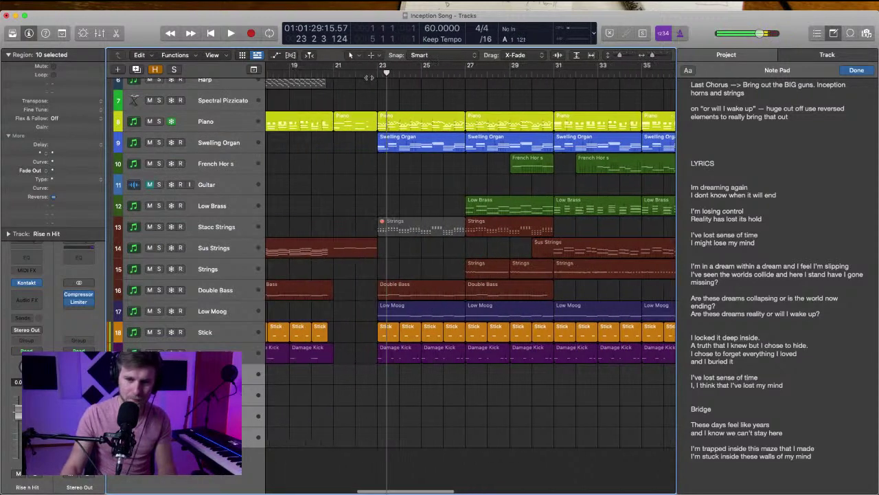
pyautogui.click(370, 78)
pyautogui.press('super+v')
pyautogui.click(373, 425)
pyautogui.press('super+Right')
pyautogui.press('super+Right')
pyautogui.press('super+Right')
pyautogui.press('super+Right')
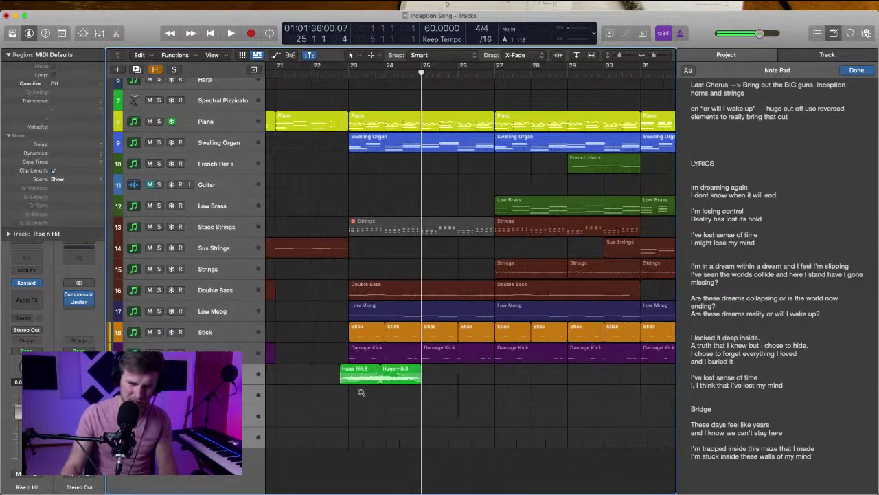
# Shift the pasted Huge Hit regions on the Rise n Hit track earlier until the second one starts exactly at bar 23
pyautogui.moveTo(318, 406); pyautogui.dragTo(359, 357)
pyautogui.hscroll(-2, 359, 375)
pyautogui.click(368, 414)
pyautogui.moveTo(368, 414); pyautogui.dragTo(309, 374)
pyautogui.click(318, 71)
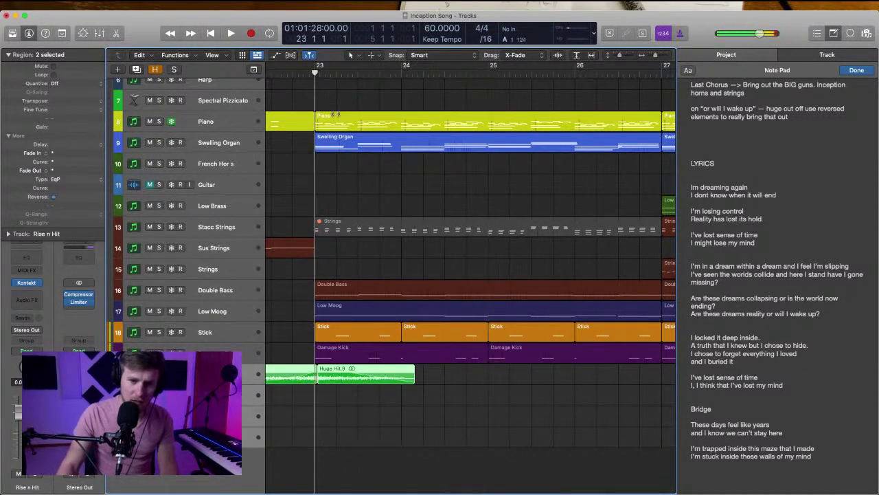
pyautogui.scroll(5, 479, 380)
pyautogui.moveTo(479, 379); pyautogui.dragTo(471, 382)
pyautogui.click(456, 396)
# Trim the start of the reversed Huge Hit region to just after beat 4 of bar 22 and play the transition
pyautogui.hscroll(-2, 416, 375)
pyautogui.hscroll(-5, 416, 377)
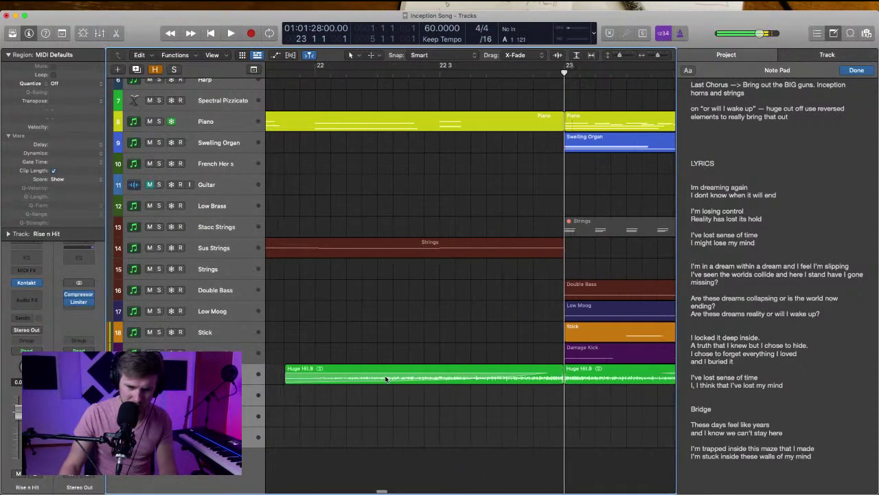
pyautogui.moveTo(288, 383); pyautogui.dragTo(514, 380)
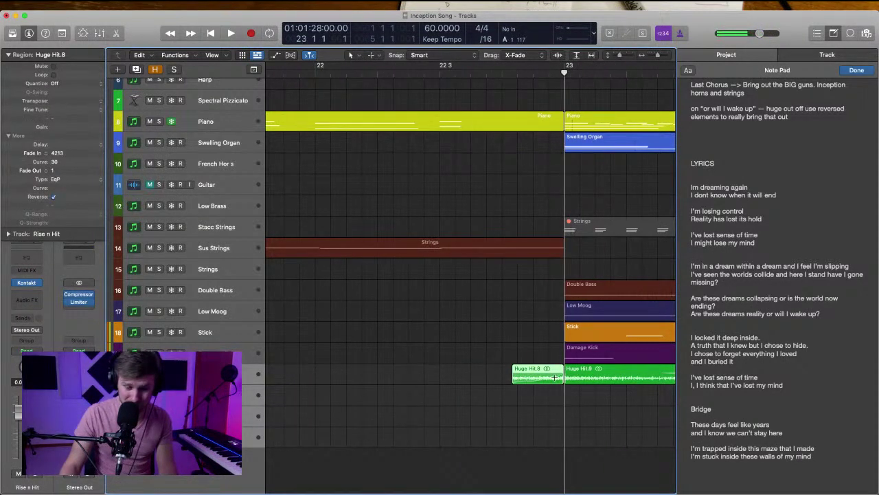
pyautogui.scroll(5, 555, 377)
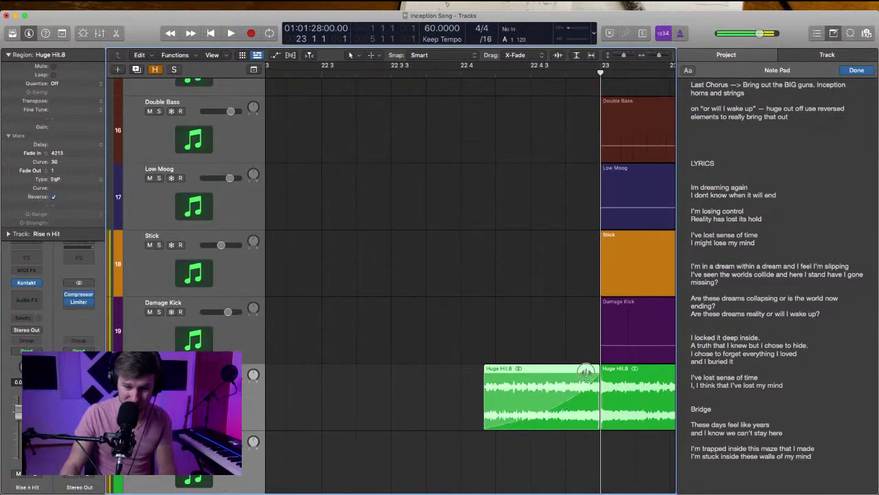
pyautogui.press('space')
pyautogui.click(469, 206)
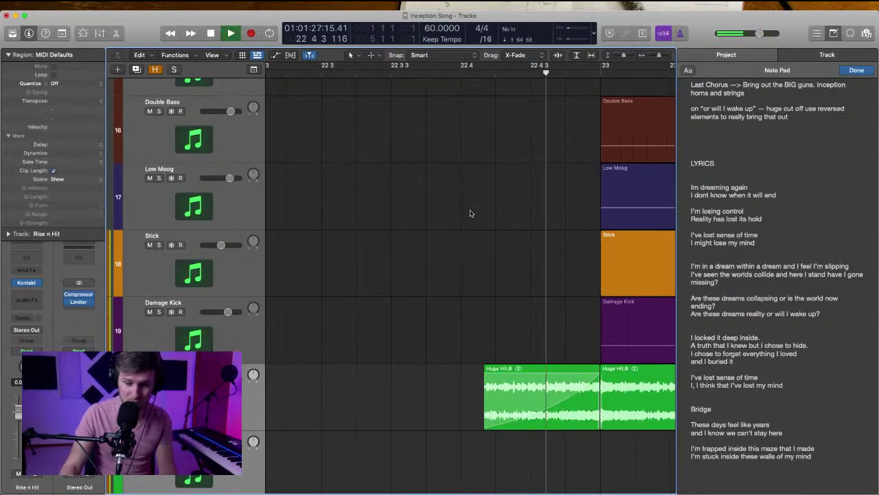
pyautogui.press('space')
pyautogui.hscroll(-3, 470, 213)
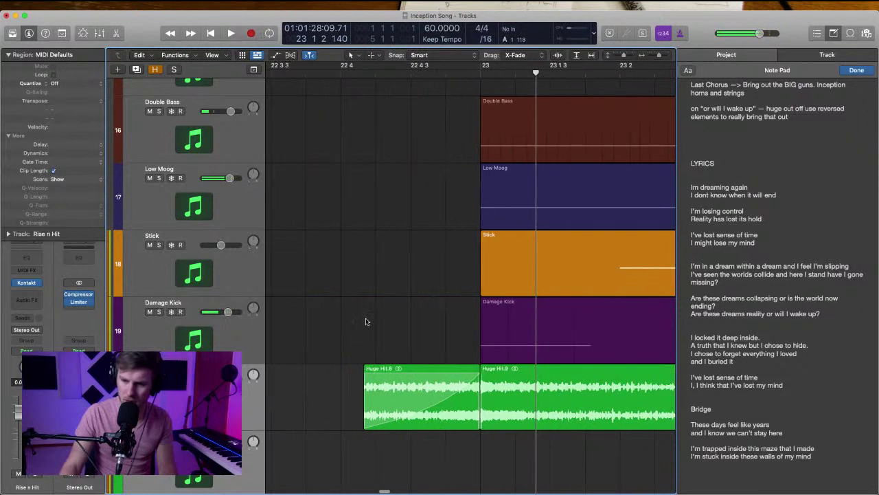
# Set the fade-in curve of the reversed Huge Hit region to -99 and play the transition into bar 23
pyautogui.click(461, 386)
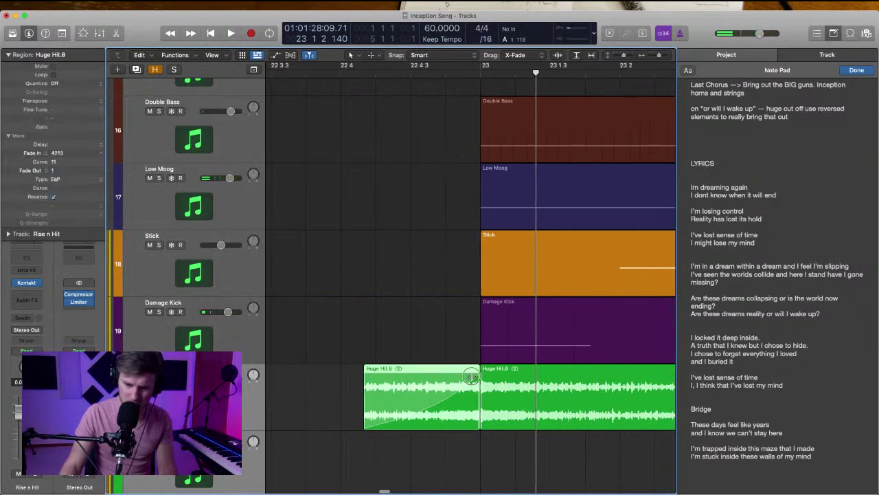
pyautogui.moveTo(471, 377); pyautogui.dragTo(349, 366)
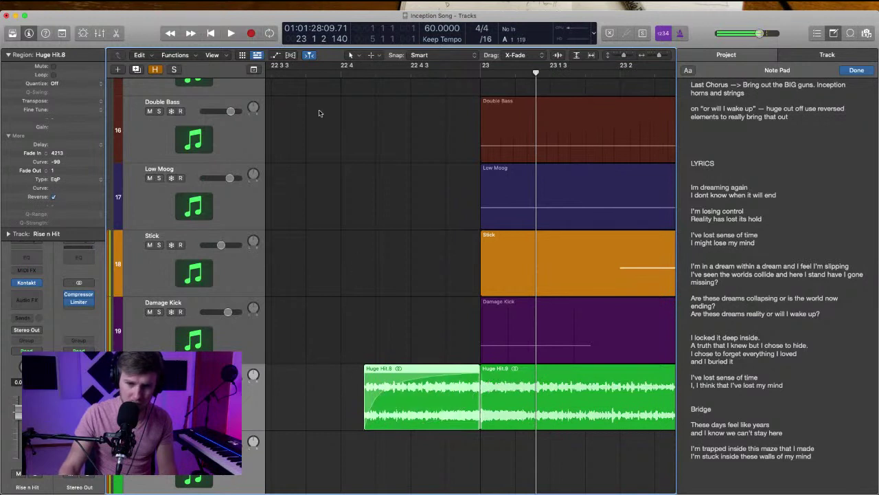
pyautogui.doubleClick(342, 75)
pyautogui.click(379, 268)
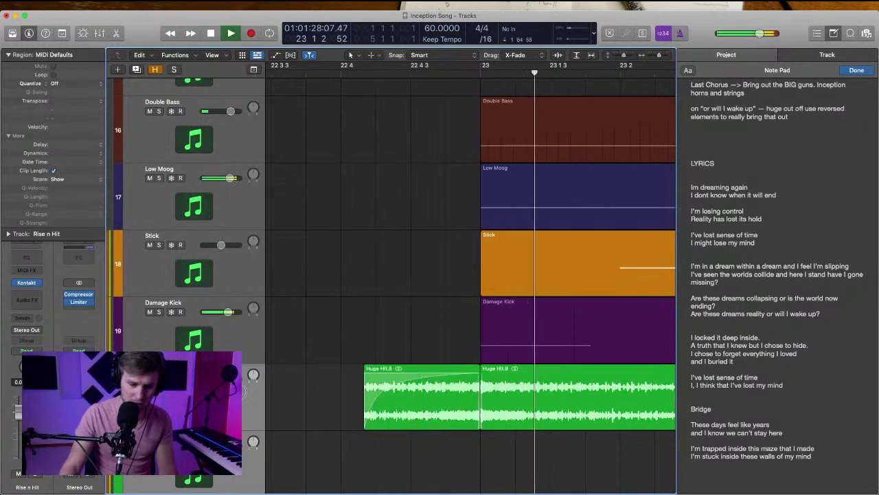
pyautogui.press('space')
# Listen to the Huge Hit regions around bar 23 in solo, then turn solo mode off during playback
pyautogui.scroll(-5, 330, 287)
pyautogui.press('s')
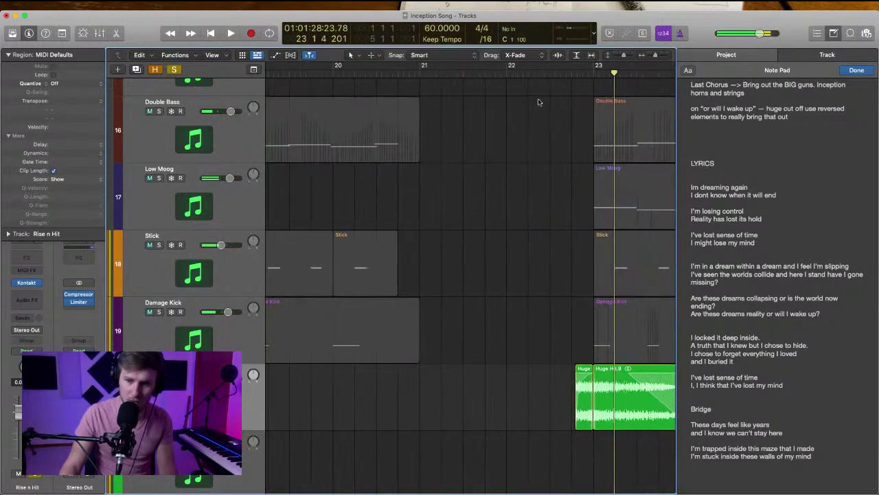
pyautogui.press('space')
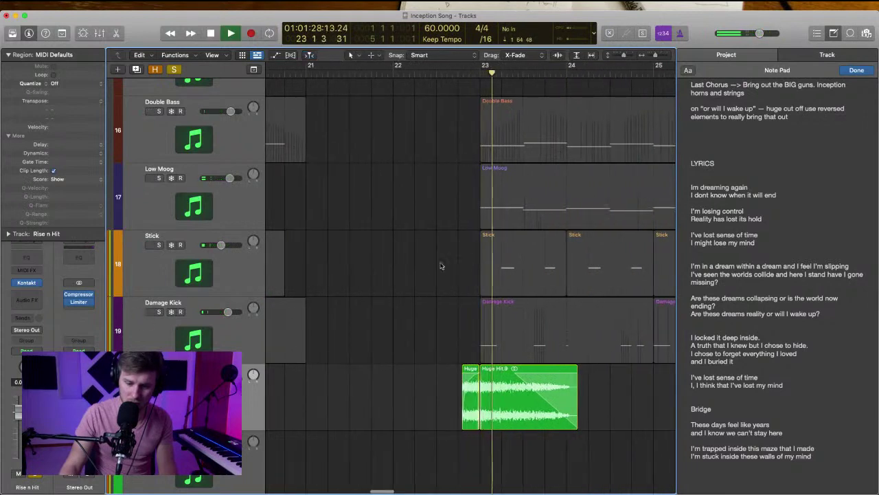
pyautogui.press('super+Left')
pyautogui.press('super+Left')
pyautogui.press('super+Up')
pyautogui.press('super+Up')
pyautogui.press('s')
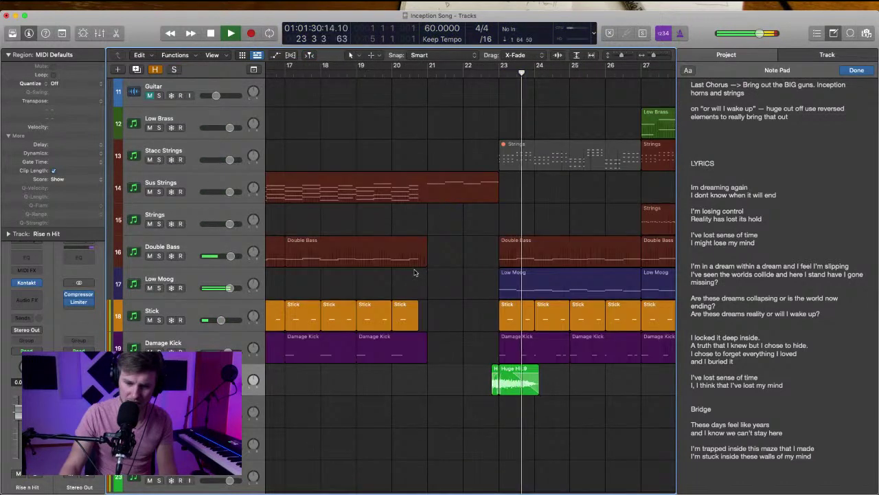
# Select both Huge Hit regions near bar 23, audition them soloed, and switch solo mode off again
pyautogui.press('space')
pyautogui.hscroll(3, 516, 392)
pyautogui.moveTo(338, 373); pyautogui.dragTo(445, 389)
pyautogui.hscroll(8, 445, 389)
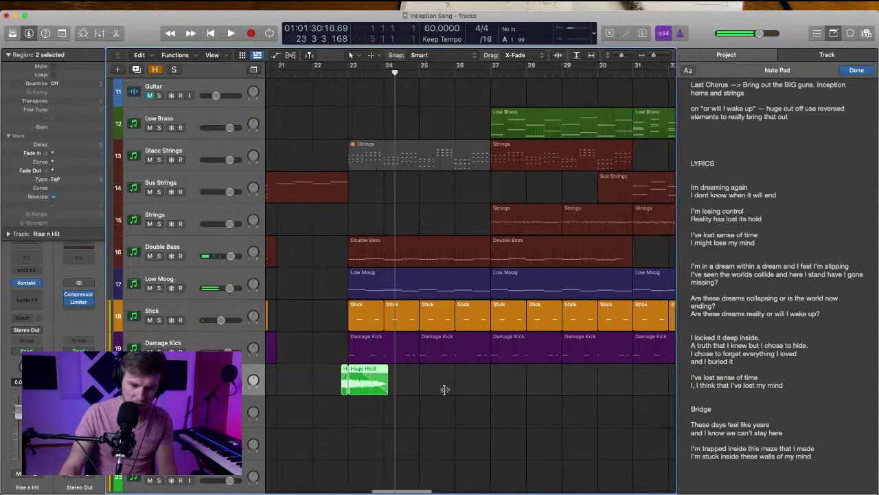
pyautogui.press('space')
pyautogui.hotkey('ctrl', 's')
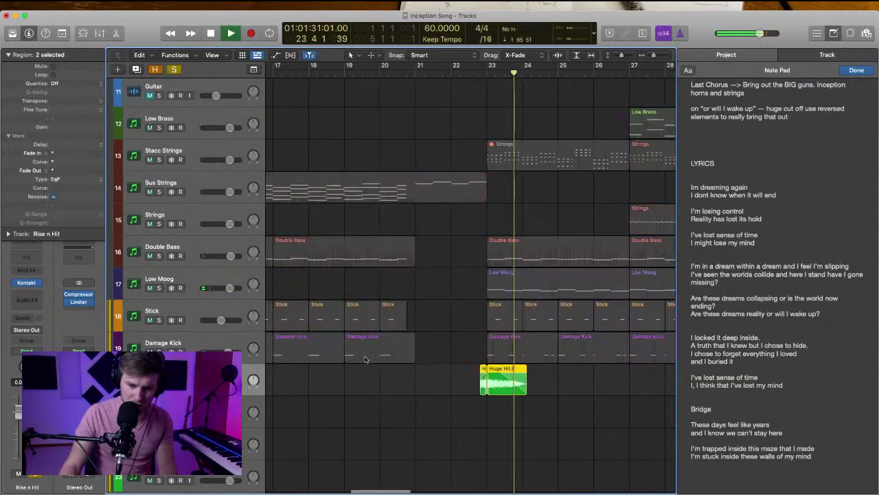
pyautogui.doubleClick(484, 75)
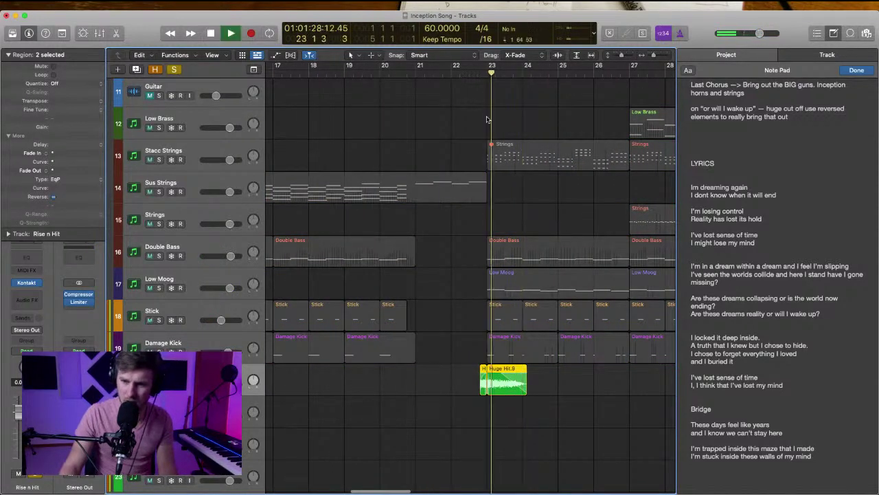
pyautogui.press('space')
pyautogui.hscroll(3, 486, 125)
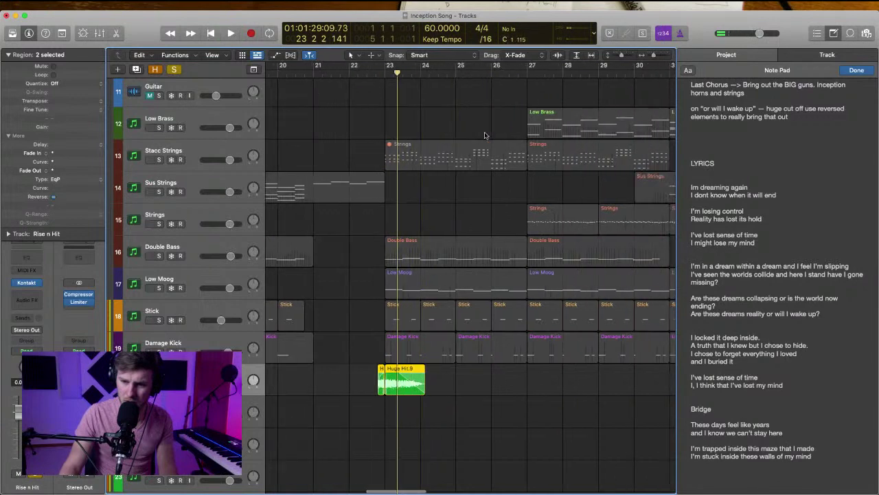
pyautogui.hotkey('ctrl', 's')
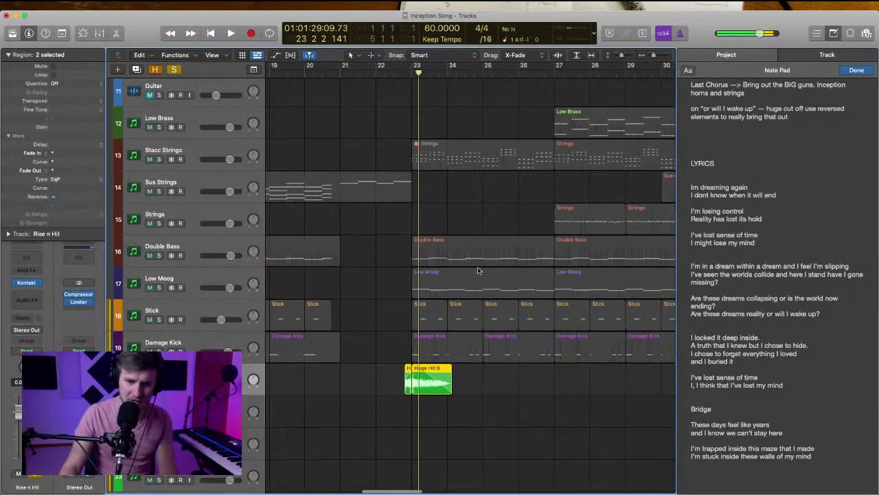
# Play the section from bar 52, select the Huge Hit track and copy its pair of regions around bar 53
pyautogui.hscroll(-5, 479, 270)
pyautogui.scroll(-4, 479, 269)
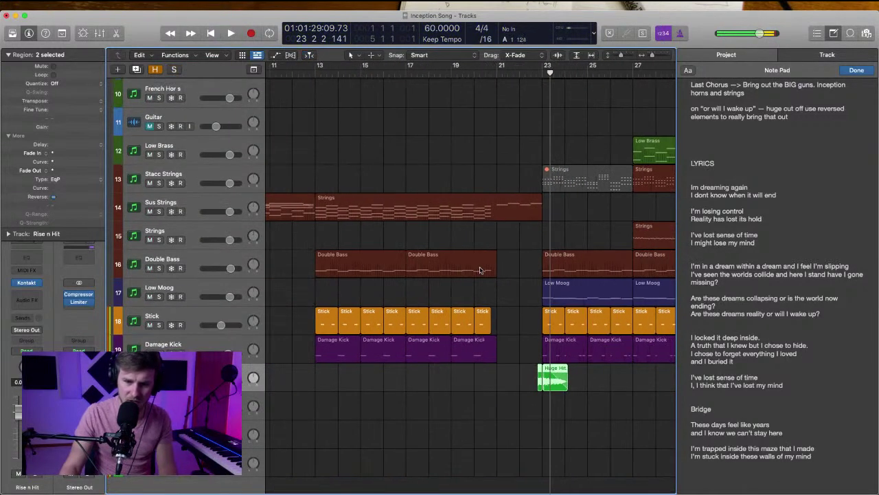
pyautogui.click(517, 269)
pyautogui.hscroll(4, 521, 361)
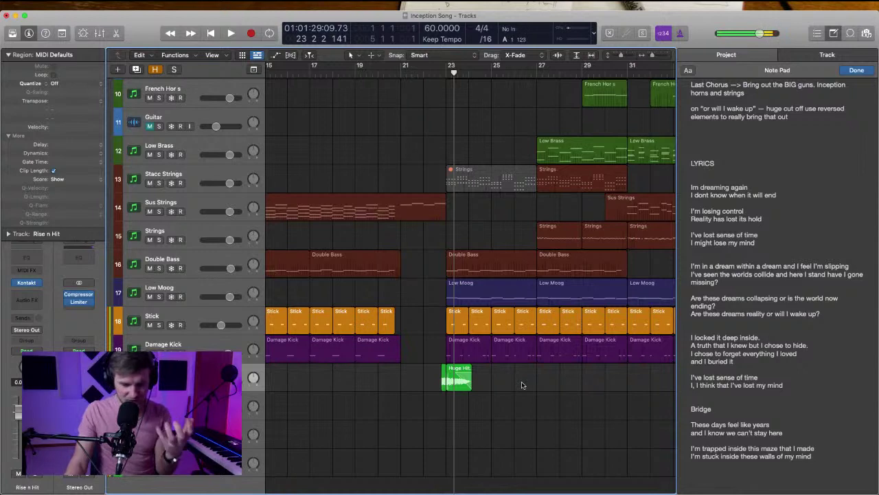
pyautogui.hscroll(5, 521, 385)
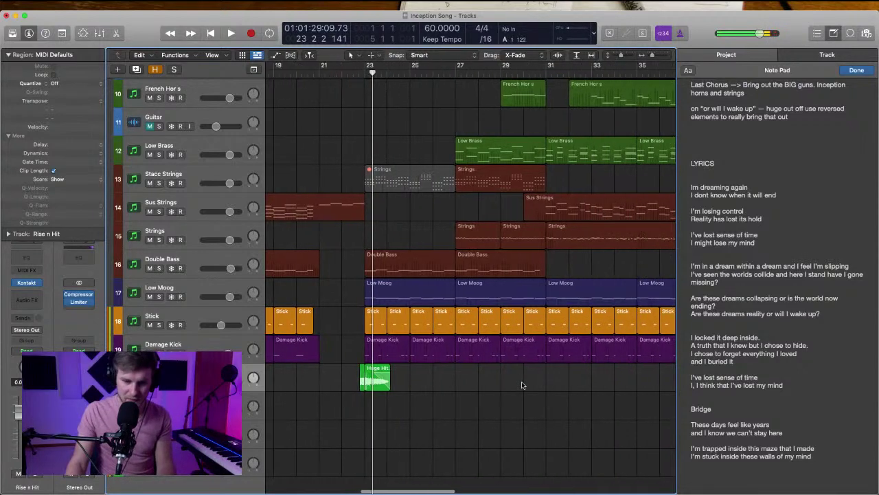
pyautogui.hscroll(15, 371, 384)
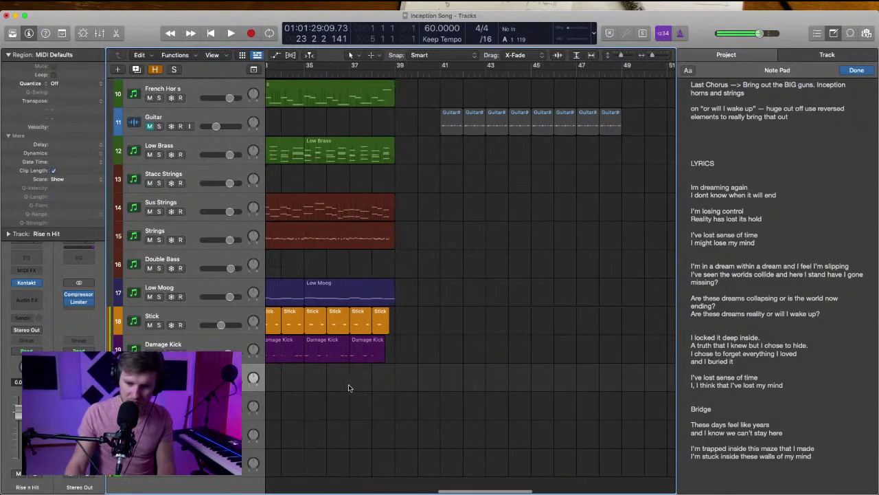
pyautogui.hscroll(3, 348, 388)
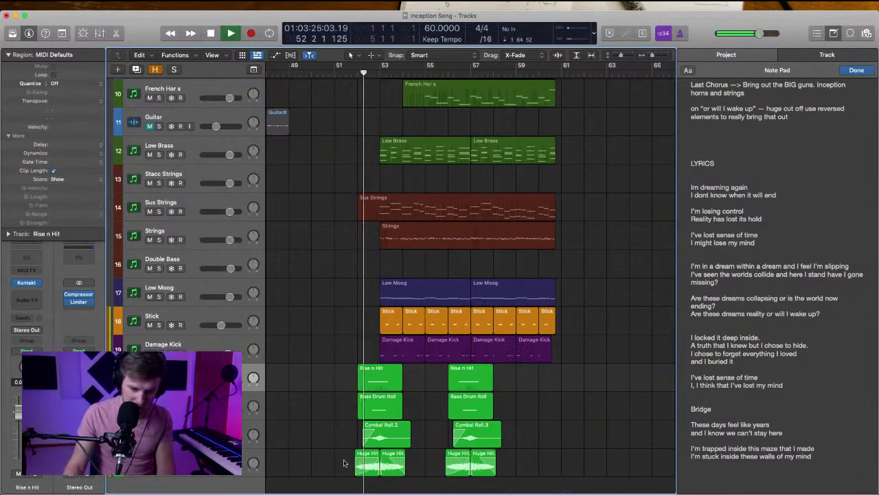
pyautogui.moveTo(341, 459); pyautogui.dragTo(388, 465)
pyautogui.click(227, 462)
pyautogui.press('space')
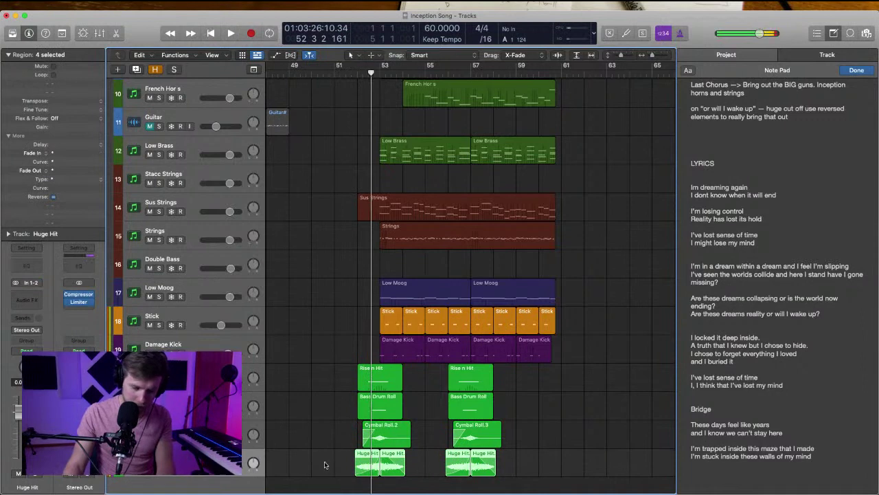
pyautogui.hscroll(-8, 325, 462)
pyautogui.moveTo(526, 458); pyautogui.dragTo(631, 467)
# Remove the misplaced Huge Hit regions near bar 23 and paste the copied pair on the Huge Hit track, with their join at bar 23
pyautogui.hscroll(-15, 524, 443)
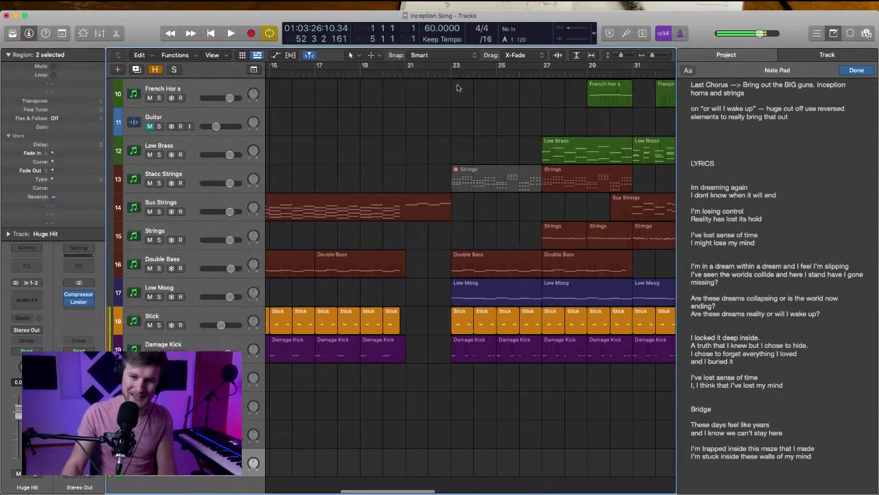
pyautogui.hscroll(-9, 451, 74)
pyautogui.hscroll(9, 451, 76)
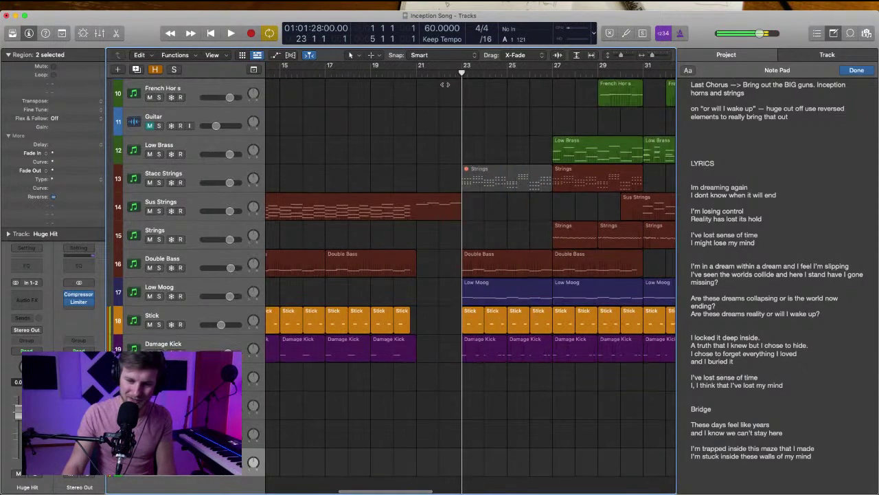
pyautogui.press('super+v')
pyautogui.press('super+Right')
pyautogui.press('super+Right')
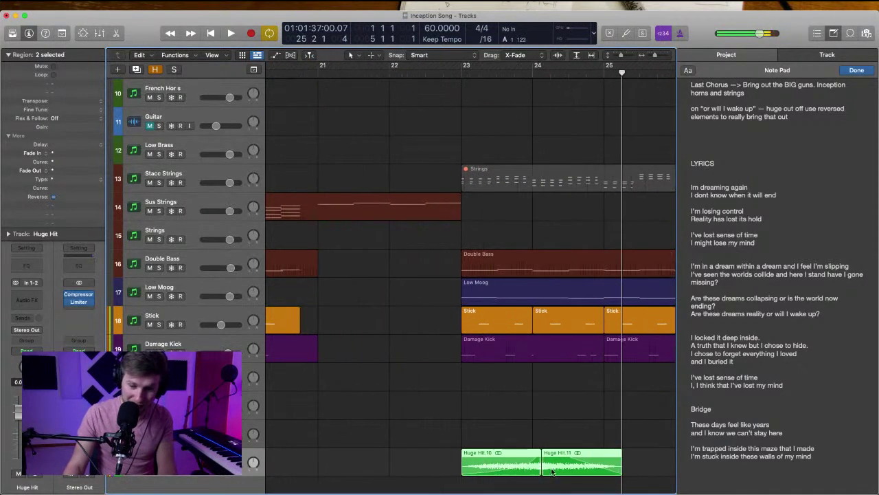
pyautogui.moveTo(552, 471); pyautogui.dragTo(472, 468)
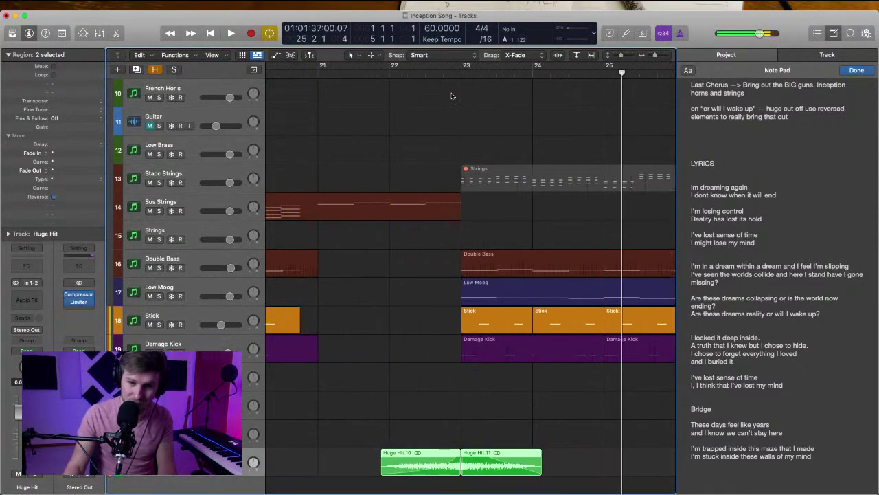
# Stop the playback from bar 1, turn off cycle mode and return to the Huge Hit regions around bar 23
pyautogui.press('space')
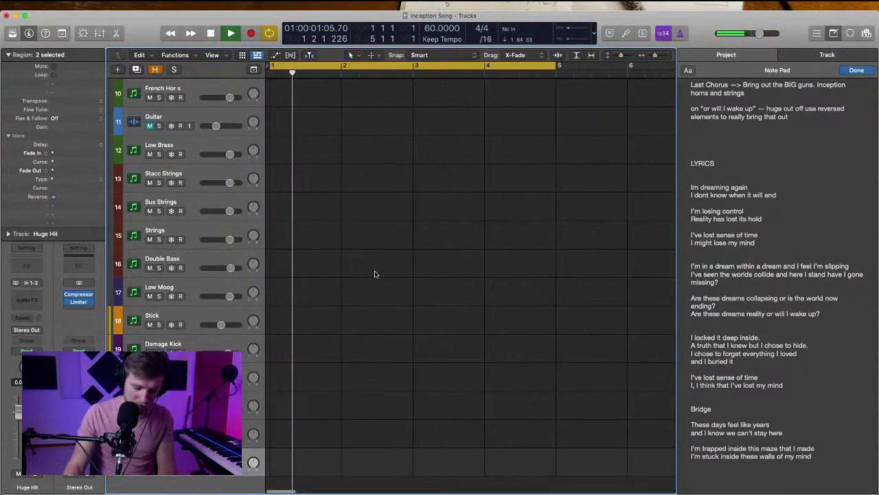
pyautogui.hscroll(10, 381, 267)
pyautogui.press('super+Left')
pyautogui.press('super+Left')
pyautogui.press('super+Left')
pyautogui.hscroll(3, 440, 217)
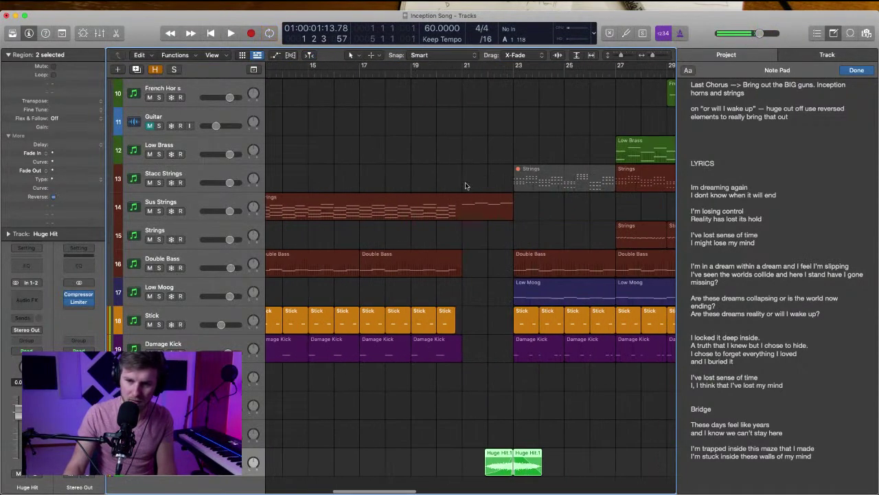
pyautogui.press('super+Right')
pyautogui.press('super+Right')
pyautogui.press('super+Right')
pyautogui.press('super+Down')
pyautogui.press('super+Down')
pyautogui.hscroll(3, 444, 337)
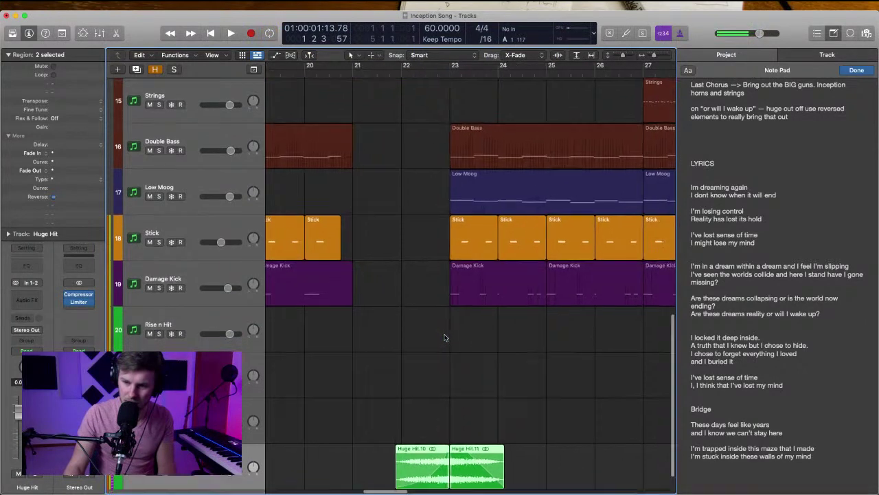
pyautogui.scroll(-2, 444, 337)
pyautogui.click(445, 336)
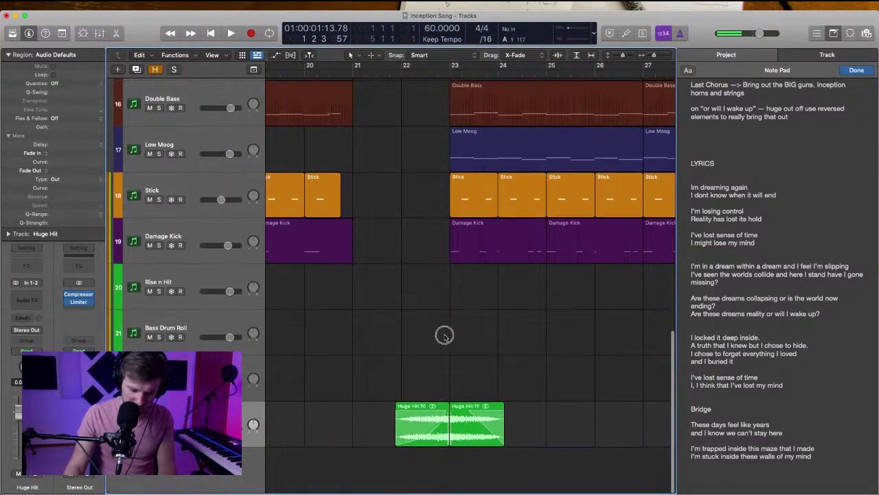
# Trim the start of the reversed Huge Hit region before bar 23 to about mid-bar 22 and audition it
pyautogui.click(430, 409)
pyautogui.moveTo(395, 443); pyautogui.dragTo(432, 444)
pyautogui.press('space')
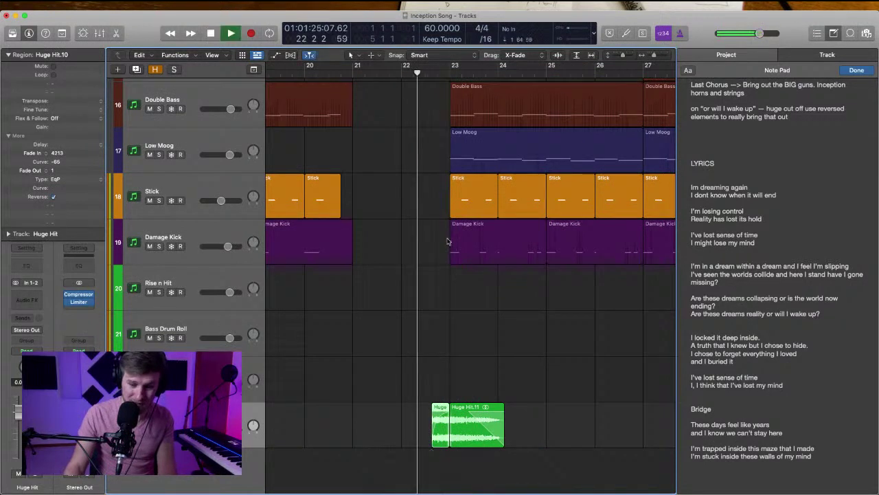
pyautogui.click(427, 334)
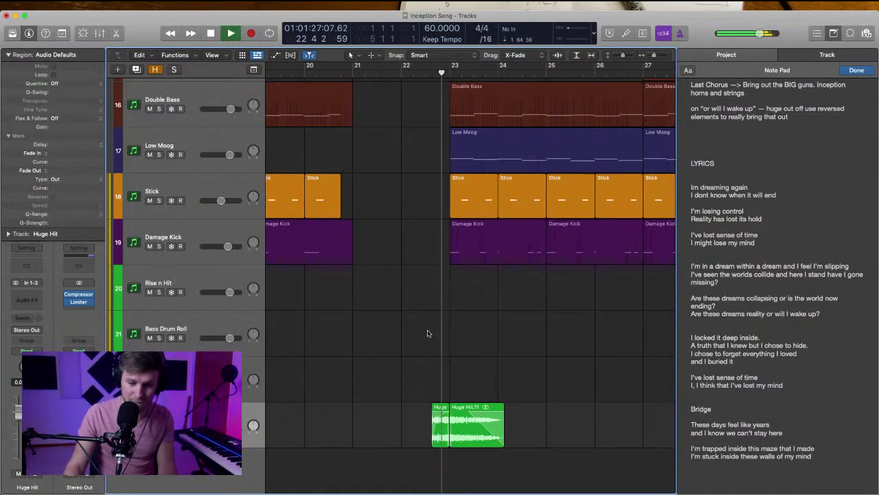
pyautogui.press('space')
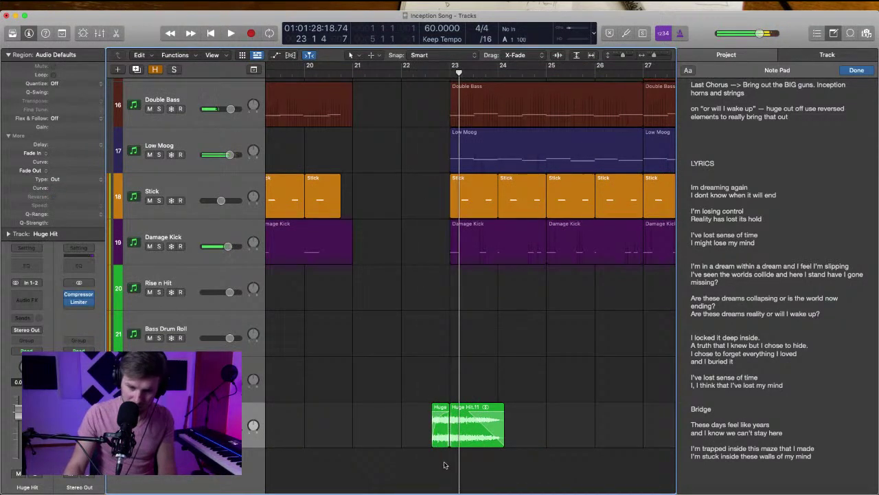
# Delete the reversed Huge Hit region and place a copy of the bar 23 hit in the bar before it
pyautogui.press('Delete')
pyautogui.click(463, 438)
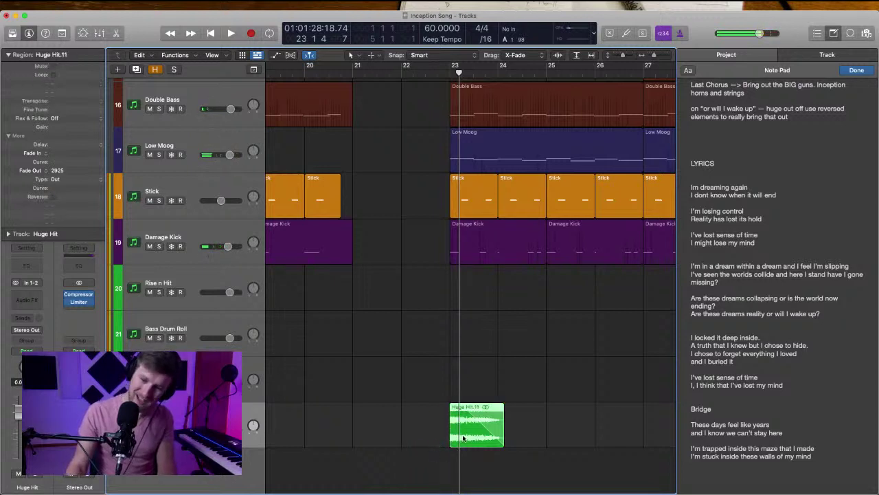
pyautogui.moveTo(450, 433); pyautogui.dragTo(406, 434)
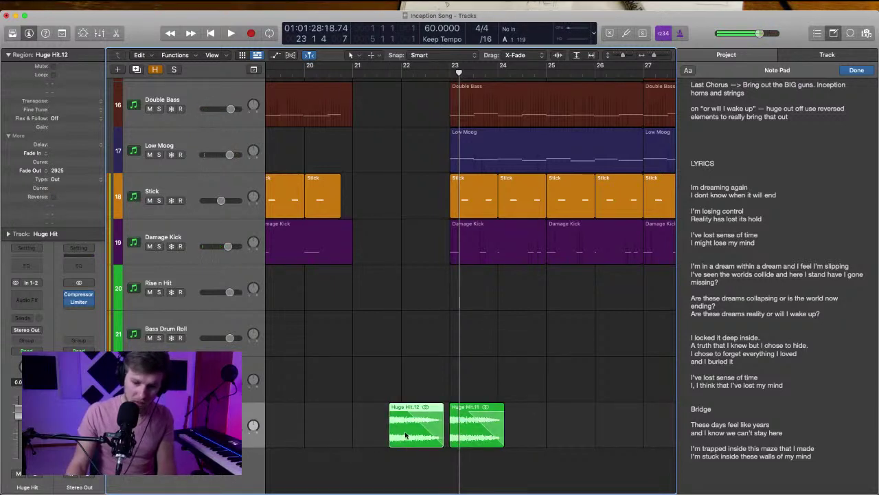
pyautogui.rightClick(405, 435)
pyautogui.click(417, 439)
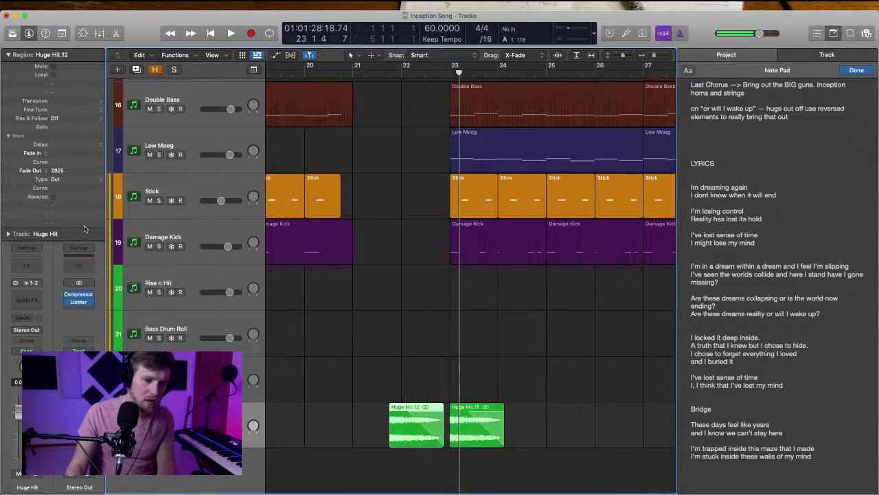
# Play the passage around bar 23 to hear the copied Huge Hit region leading into the hit
pyautogui.hscroll(2, 359, 277)
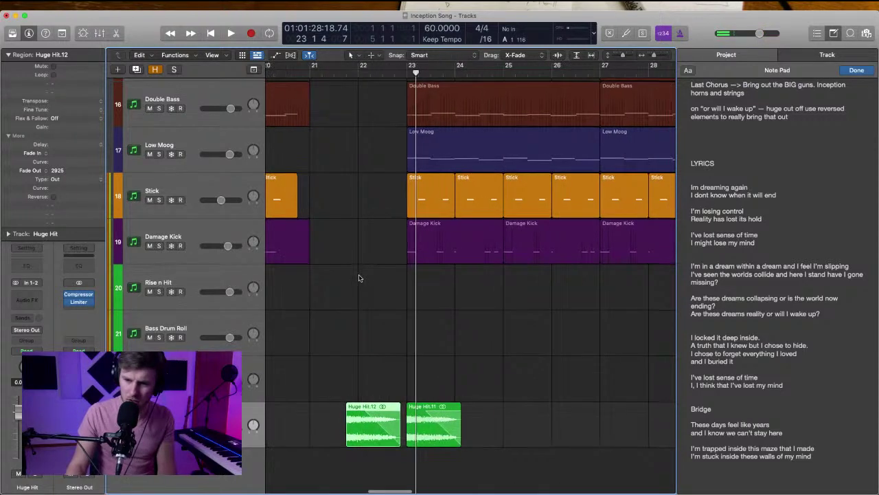
pyautogui.hscroll(-5, 359, 277)
pyautogui.hscroll(-1, 359, 278)
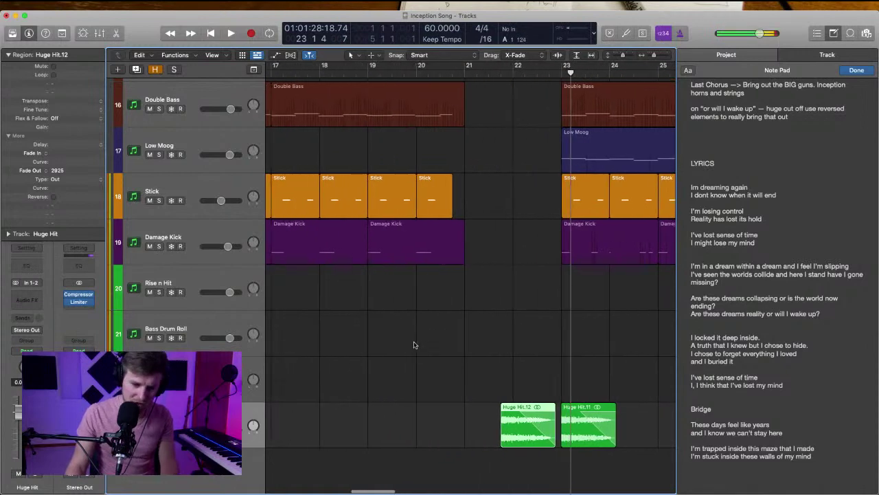
pyautogui.scroll(5, 422, 343)
pyautogui.hscroll(3, 467, 295)
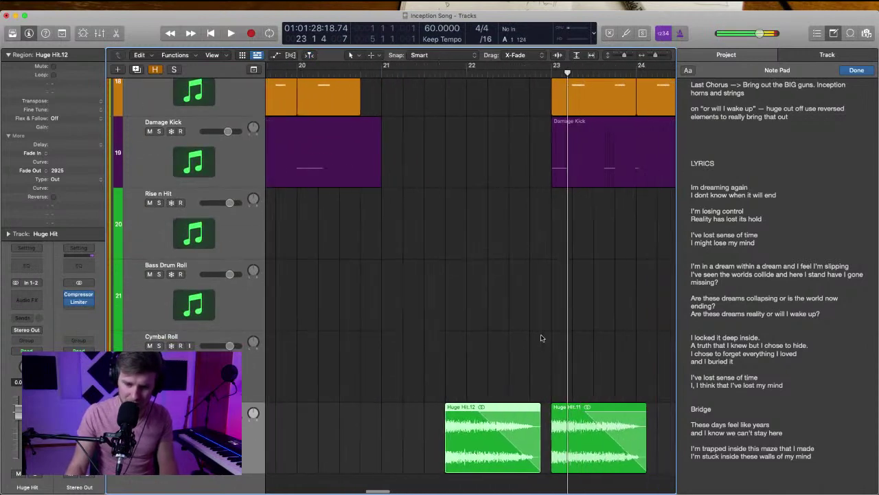
pyautogui.press('space')
pyautogui.click(494, 258)
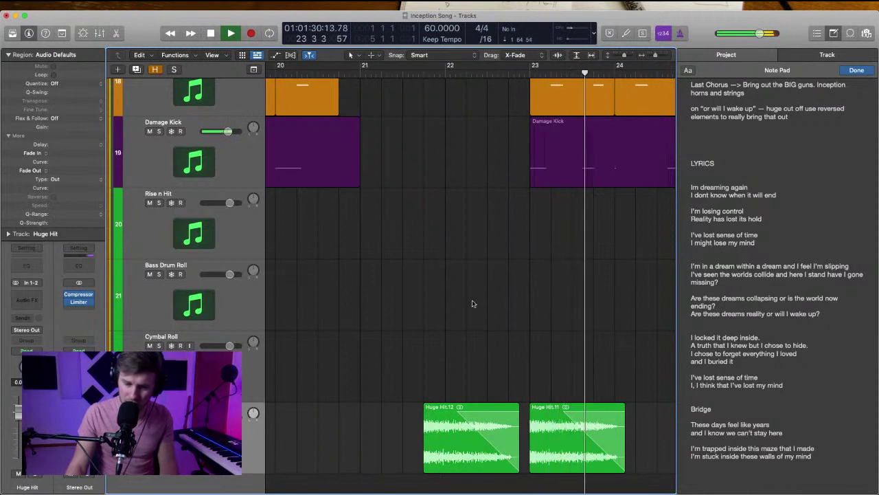
pyautogui.press('space')
# Shorten the fade-out of the copied Huge Hit region before bar 23 to 410 and reverse the region
pyautogui.click(439, 445)
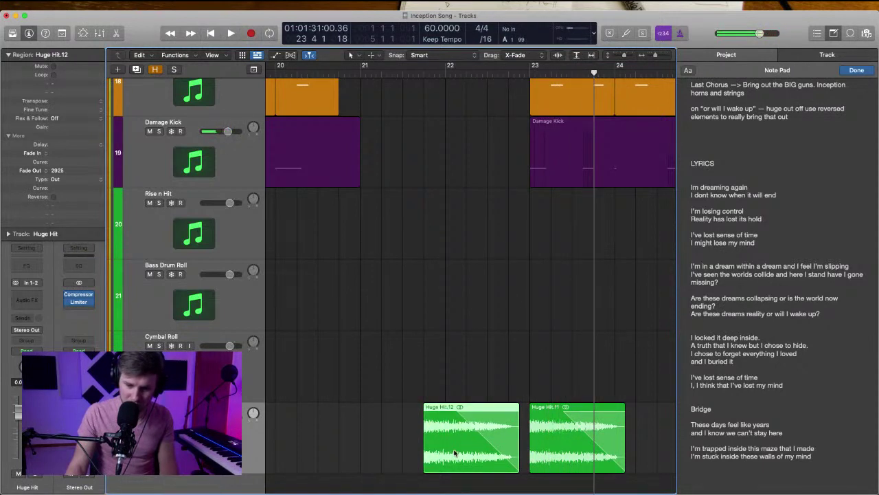
pyautogui.moveTo(459, 407); pyautogui.dragTo(552, 406)
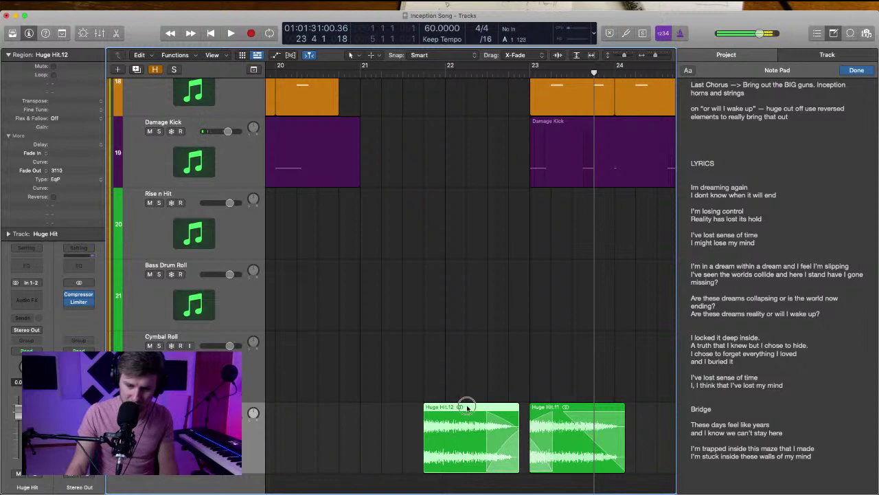
pyautogui.click(476, 357)
pyautogui.moveTo(441, 430); pyautogui.dragTo(412, 429)
pyautogui.press('super+z')
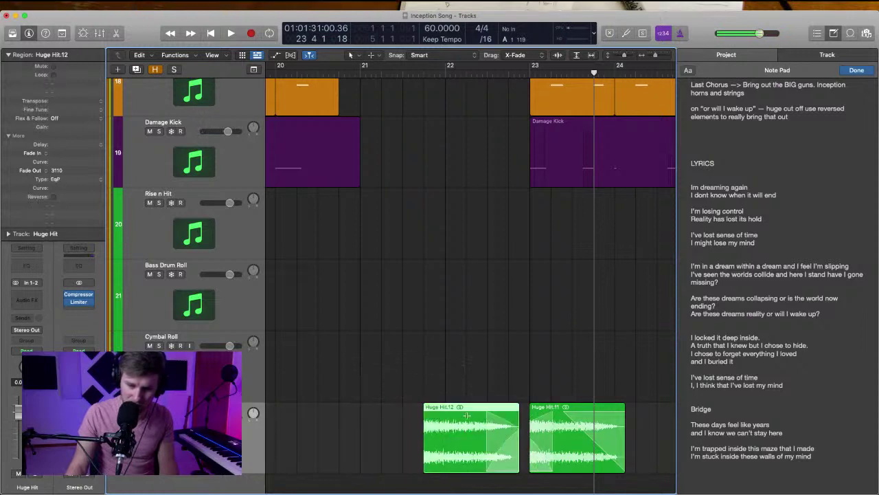
pyautogui.press('super+z')
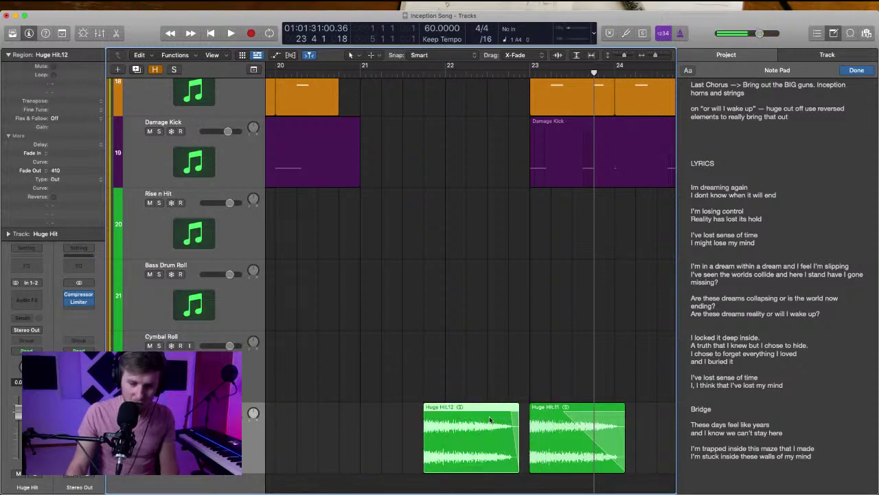
pyautogui.click(54, 197)
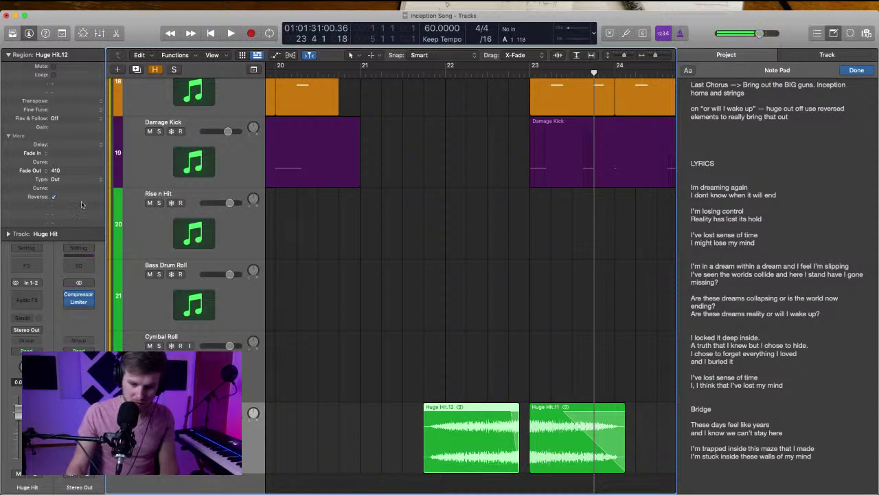
# Trim the start of the reversed Huge Hit copy, reduce its fade-out to 43 and move it earlier, around bar 21
pyautogui.moveTo(425, 462); pyautogui.dragTo(461, 463)
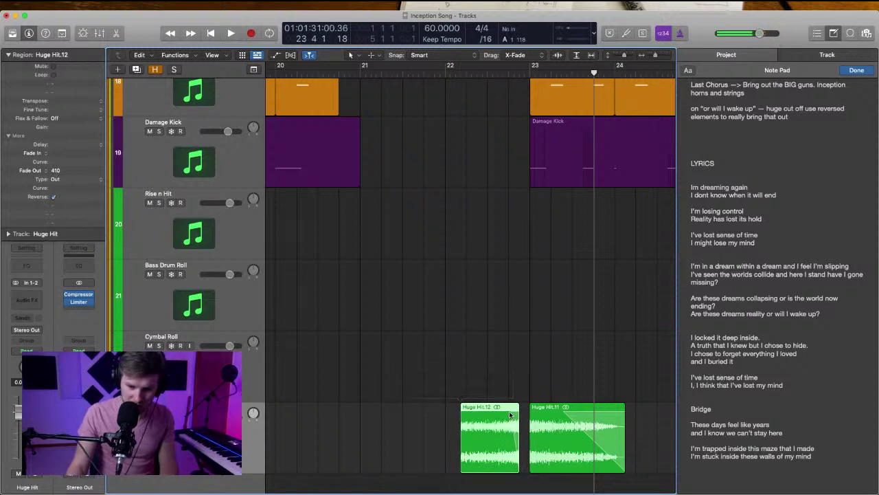
pyautogui.click(525, 407)
pyautogui.click(500, 404)
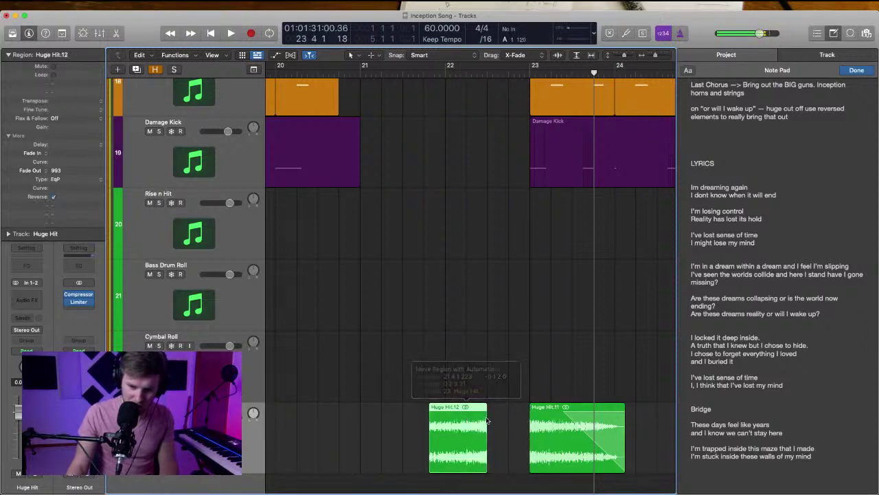
pyautogui.moveTo(498, 407); pyautogui.dragTo(381, 408)
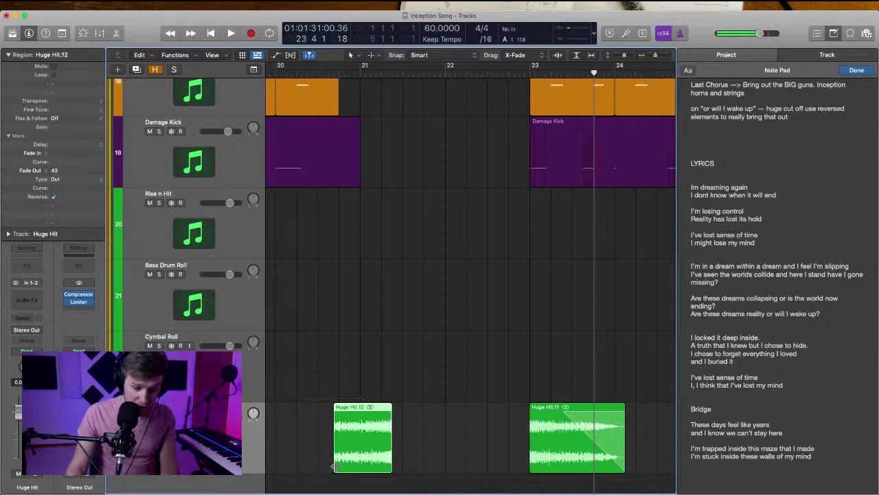
# Shorten the reversed region from its start, give it a fade-in of about 1252 and audition it from bar 21
pyautogui.moveTo(336, 465); pyautogui.dragTo(363, 460)
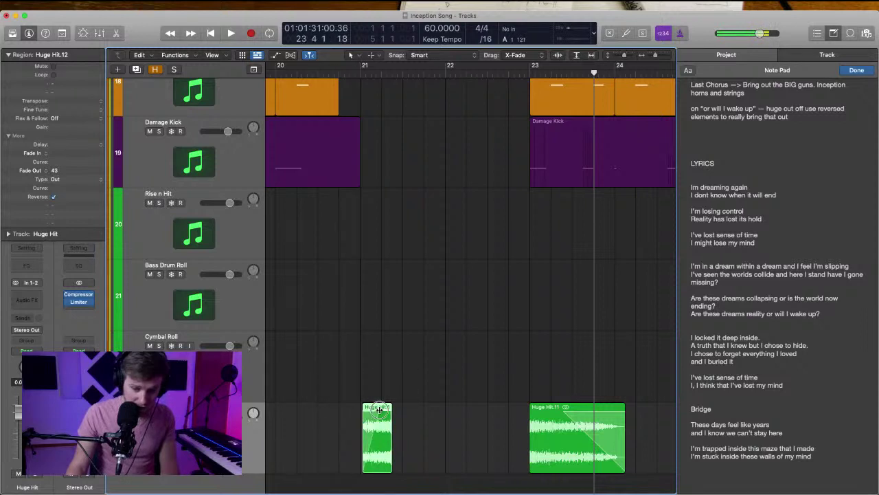
pyautogui.moveTo(384, 418); pyautogui.dragTo(388, 419)
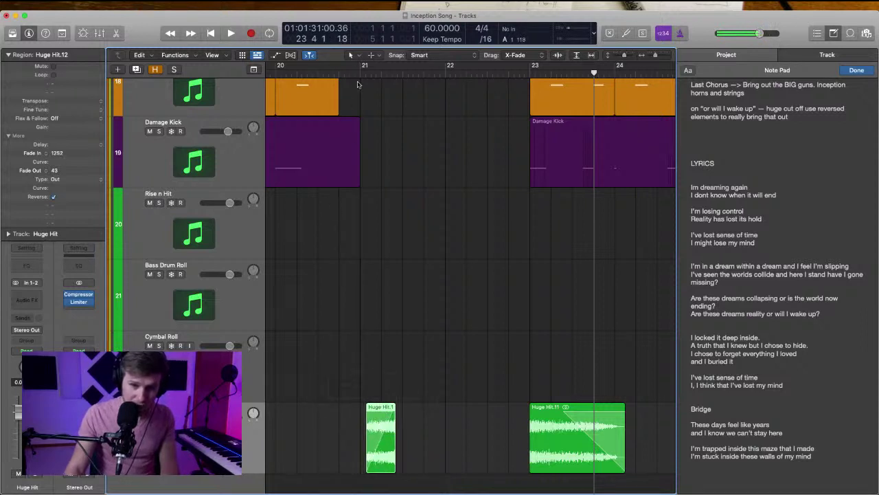
pyautogui.click(353, 68)
pyautogui.press('space')
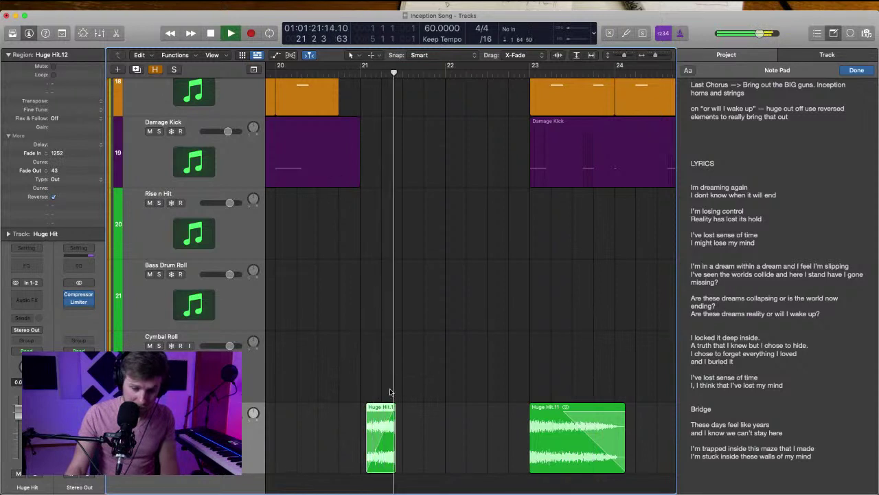
pyautogui.press('space')
# Move the reversed Huge Hit region up against the hit at bar 23 and play the transition
pyautogui.moveTo(390, 446); pyautogui.dragTo(520, 441)
pyautogui.press('space')
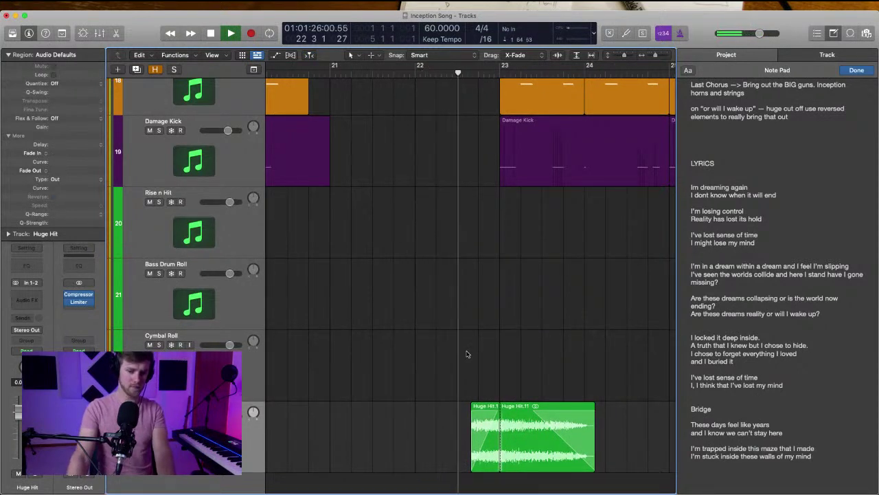
pyautogui.scroll(5, 461, 360)
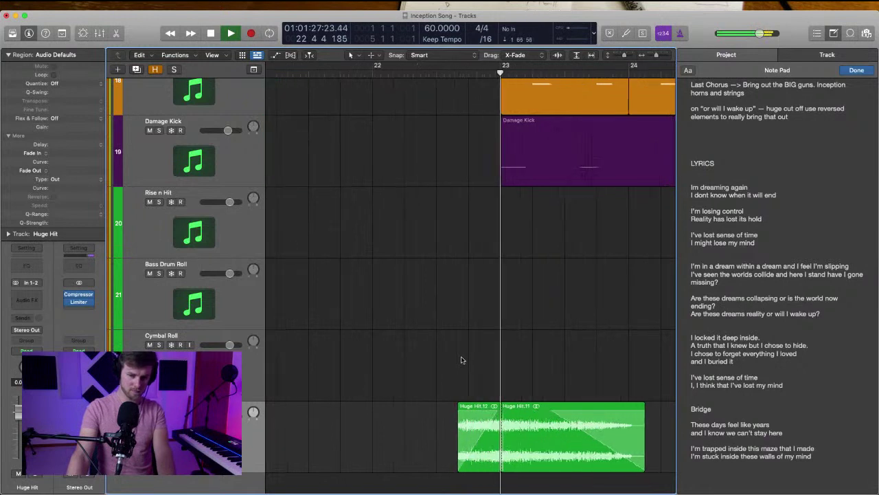
pyautogui.press('space')
# Trim the start of the reversed Huge Hit region to just after beat 4 of bar 22 and play it into bar 23
pyautogui.moveTo(347, 468); pyautogui.dragTo(426, 469)
pyautogui.press('space')
pyautogui.click(403, 269)
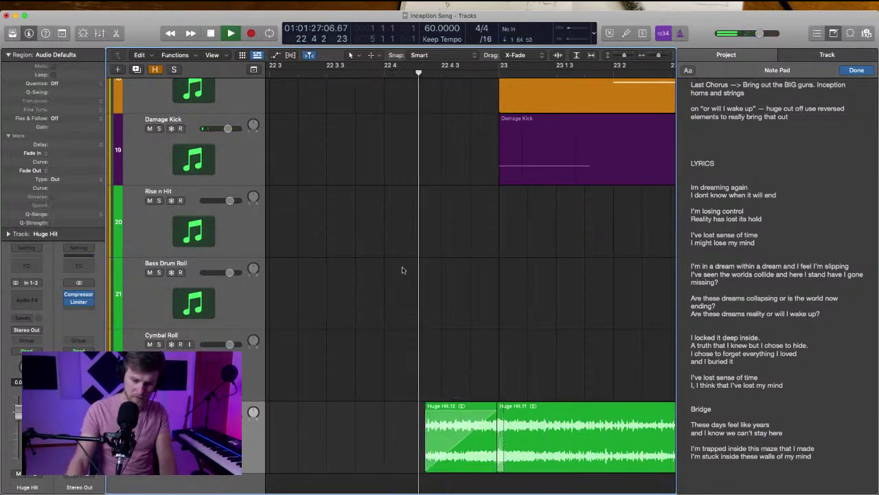
pyautogui.scroll(-5, 403, 268)
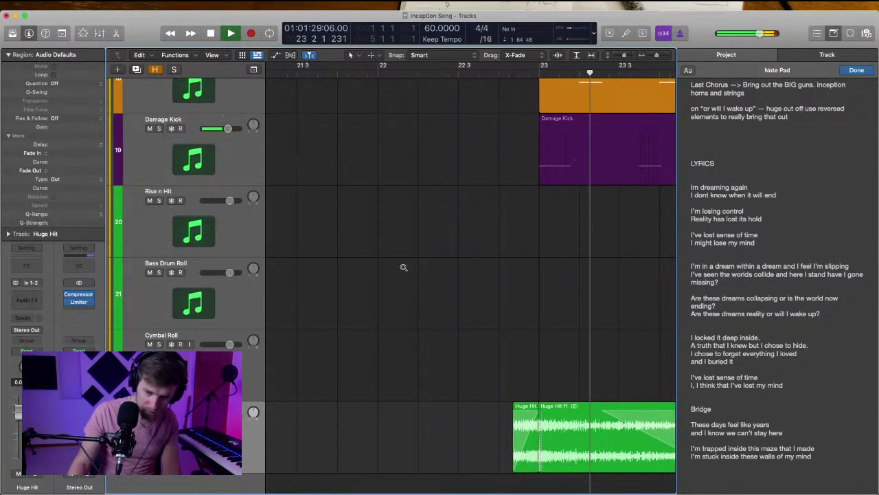
# Listen to the transition with all tracks in view, replaying it from around bar 20 through bar 23
pyautogui.press('super+Left')
pyautogui.press('super+Left')
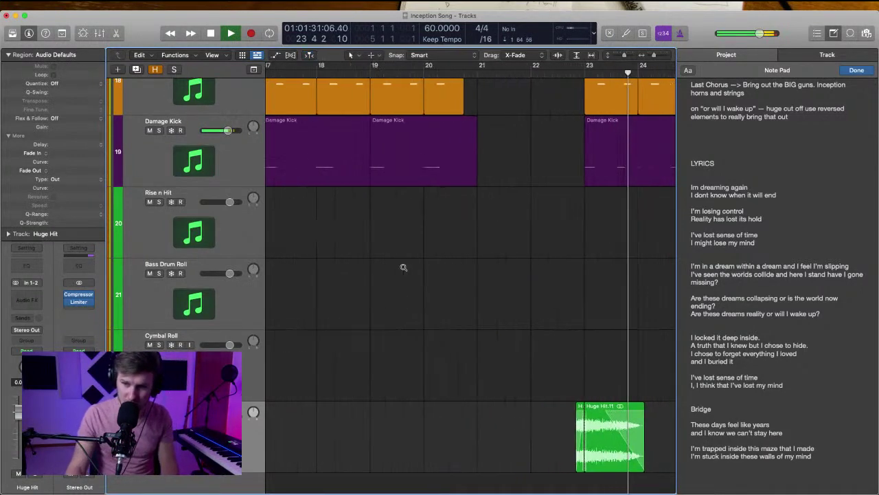
pyautogui.press('super+Left')
pyautogui.press('super+Left')
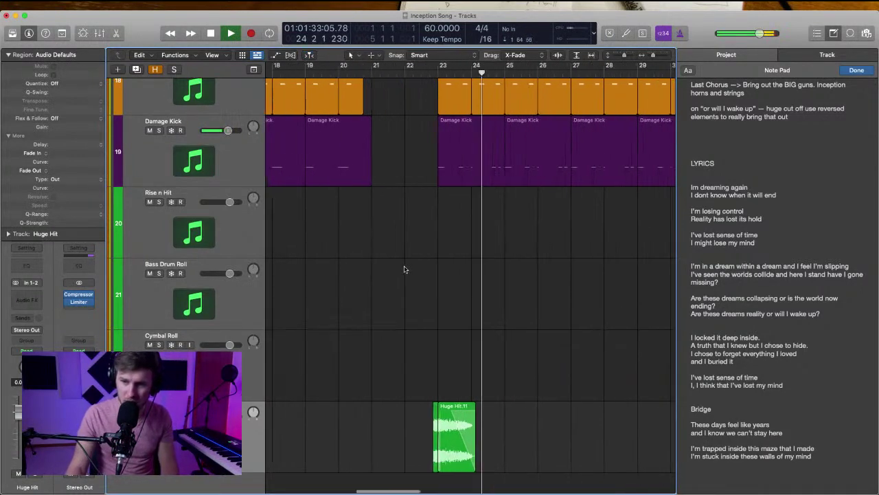
pyautogui.press('super+Up')
pyautogui.press('super+Up')
pyautogui.press('super+Up')
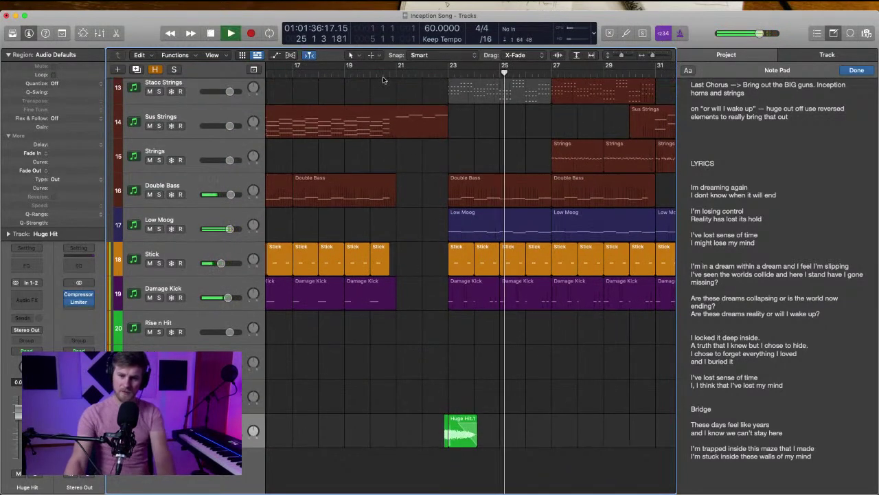
pyautogui.moveTo(382, 74); pyautogui.dragTo(390, 76)
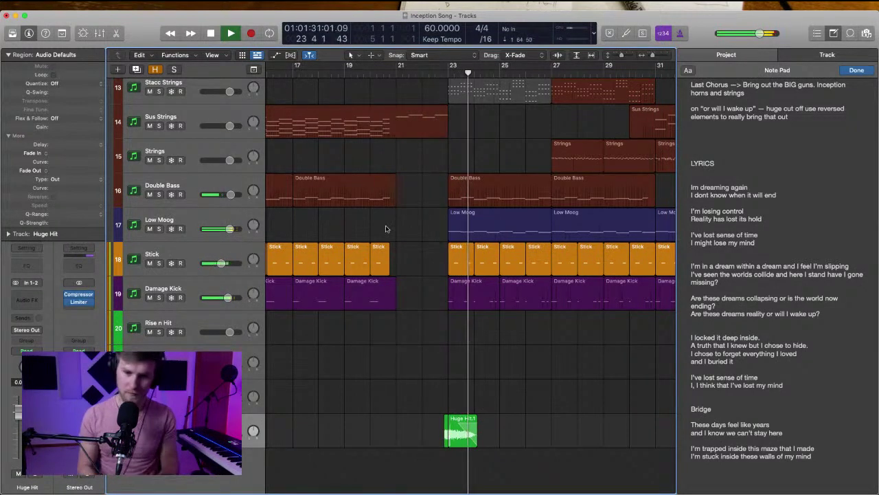
pyautogui.press('space')
# Bend the fade-in of the reversed Huge Hit region before bar 23 into a rising curve of about 30
pyautogui.press('super+Right')
pyautogui.press('super+Right')
pyautogui.press('z')
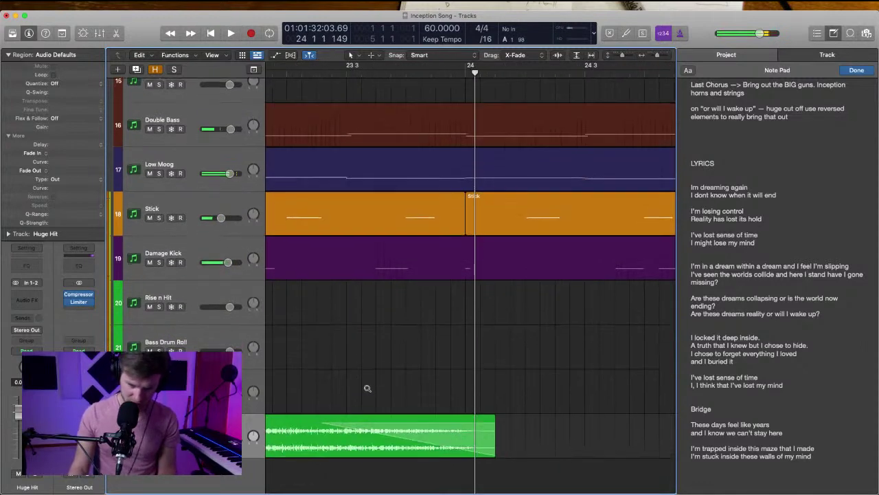
pyautogui.hscroll(-10, 369, 392)
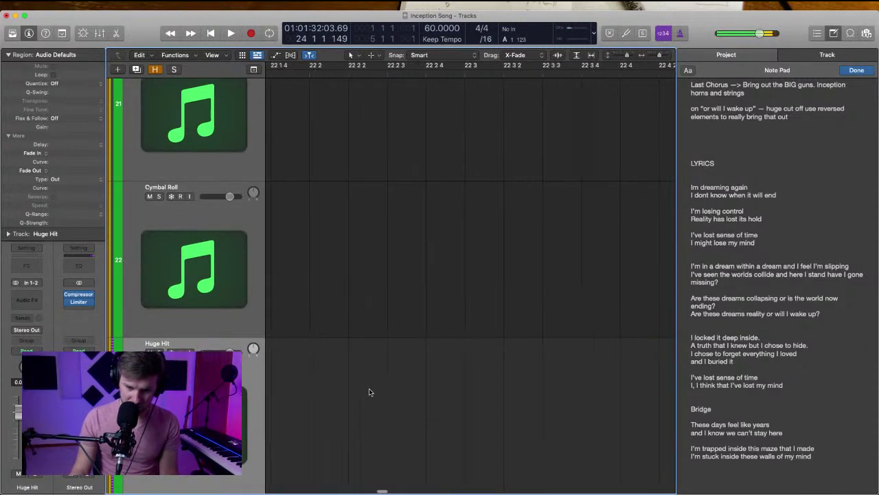
pyautogui.hscroll(4, 371, 392)
pyautogui.click(443, 392)
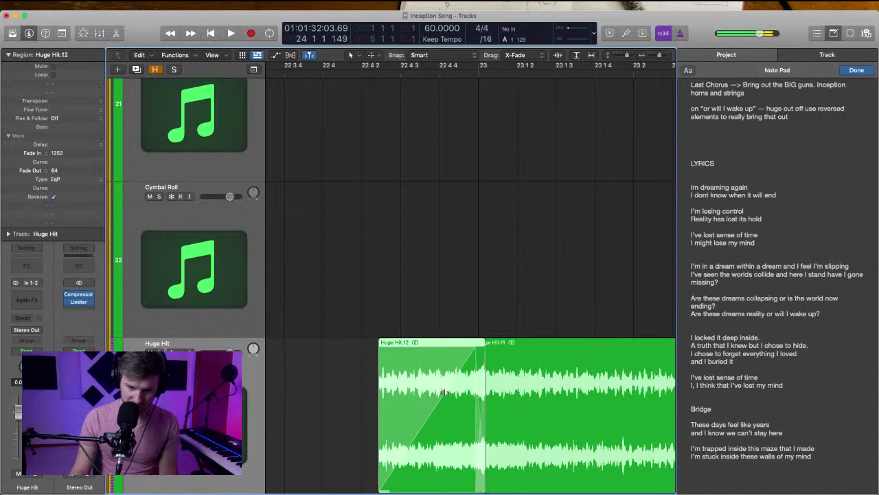
pyautogui.moveTo(445, 389); pyautogui.dragTo(454, 390)
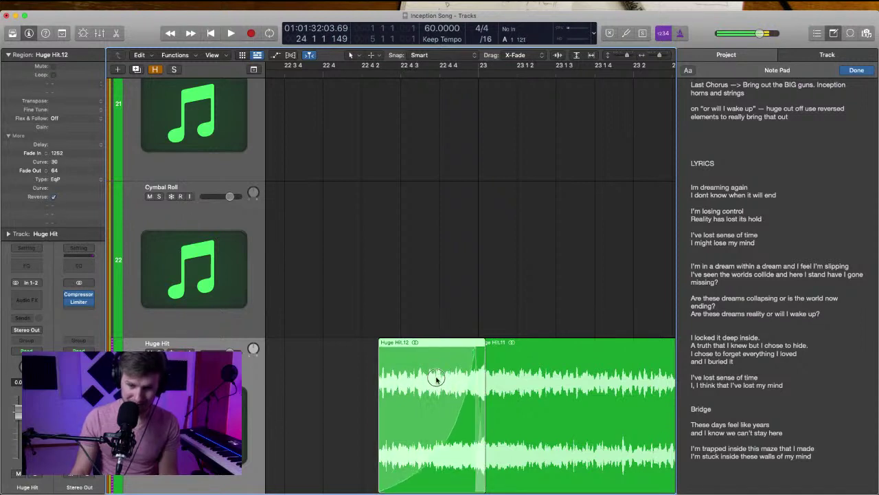
# Shift the reversed Huge Hit region slightly earlier so it ends right at bar 23, and audition the transition
pyautogui.moveTo(465, 434); pyautogui.dragTo(456, 430)
pyautogui.click(360, 87)
pyautogui.press('space')
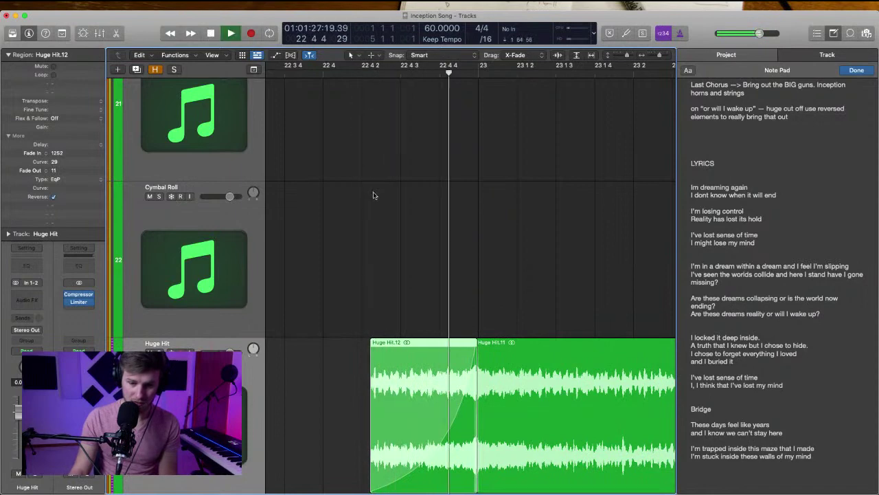
pyautogui.scroll(-8, 377, 243)
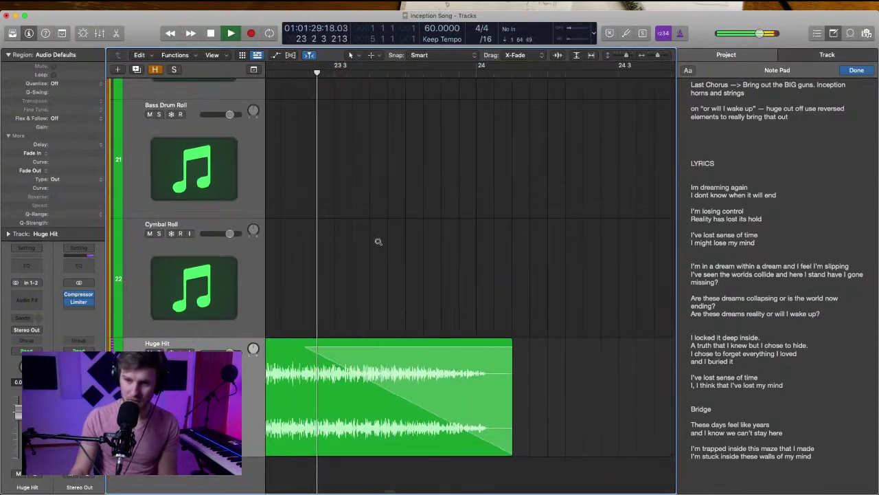
pyautogui.scroll(-3, 377, 241)
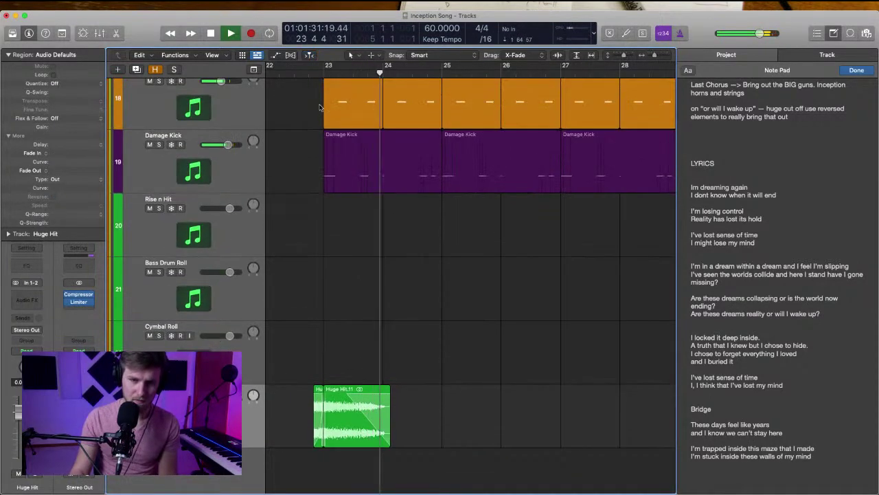
pyautogui.click(294, 71)
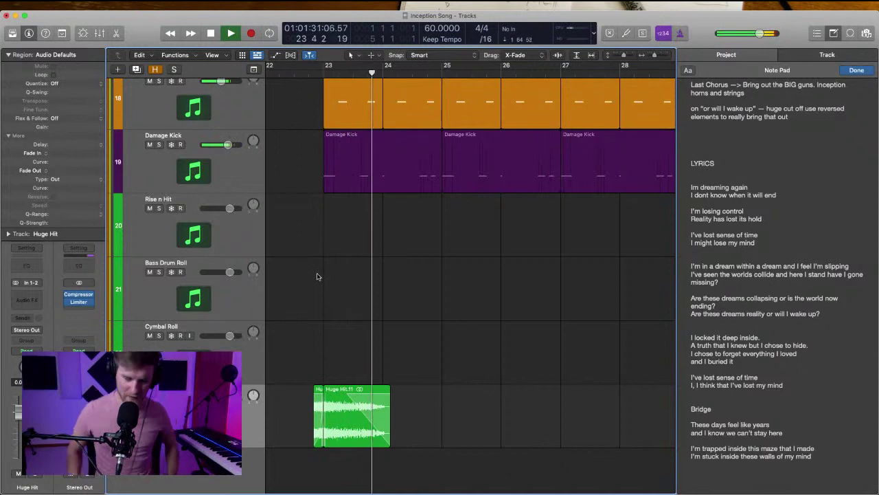
pyautogui.hscroll(2, 317, 279)
pyautogui.hscroll(-3, 318, 282)
pyautogui.scroll(-5, 318, 280)
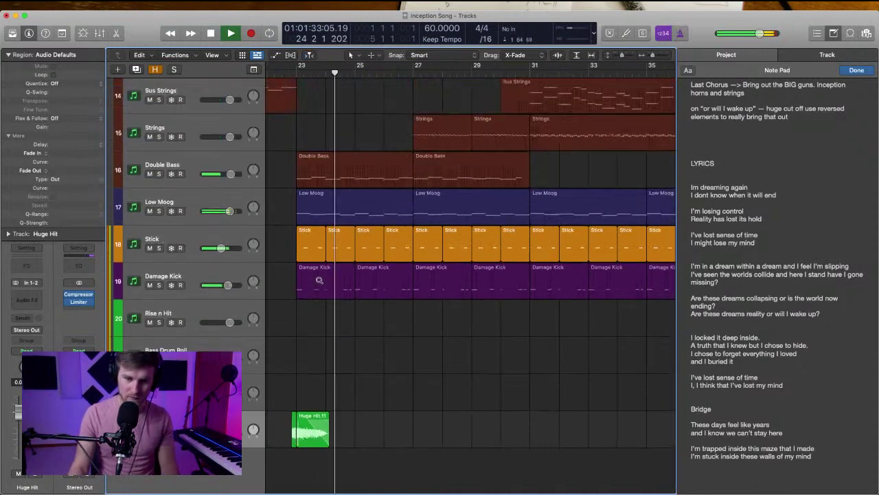
pyautogui.press('space')
# Add a Rise n Hit fast track below Rise n Hit and set its Kontakt rise time to 1 beat
pyautogui.click(254, 372)
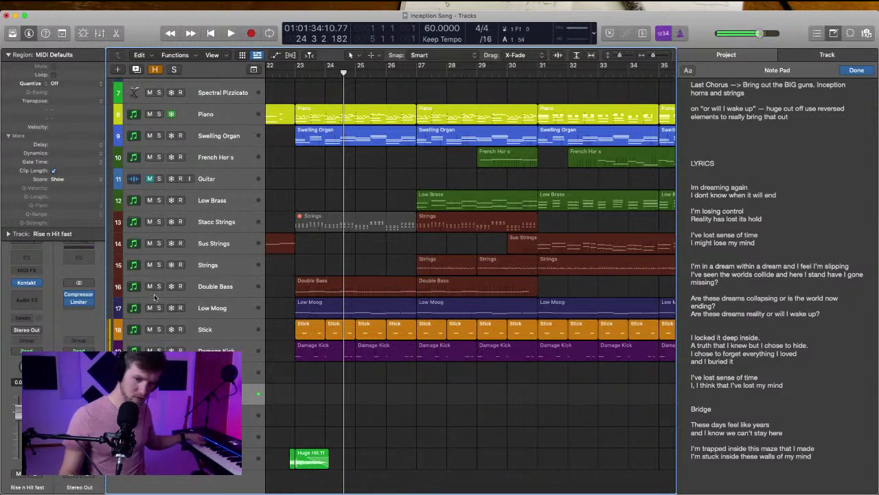
pyautogui.click(294, 72)
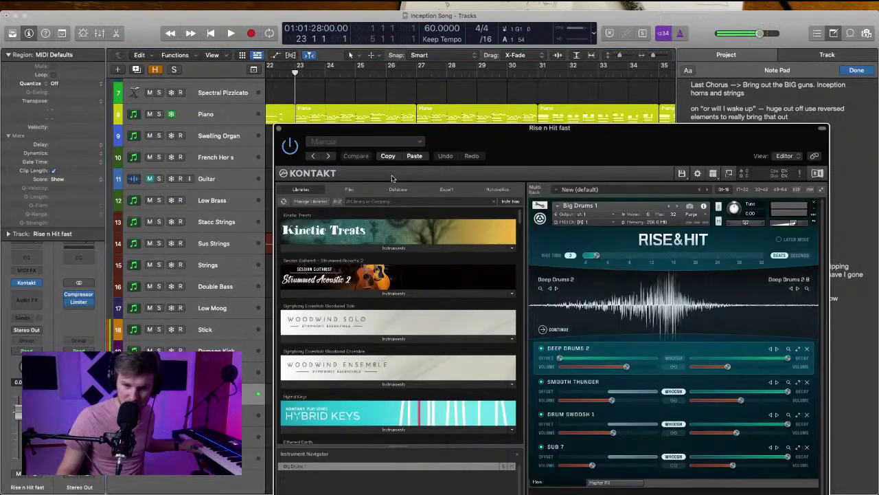
pyautogui.moveTo(592, 259); pyautogui.dragTo(587, 262)
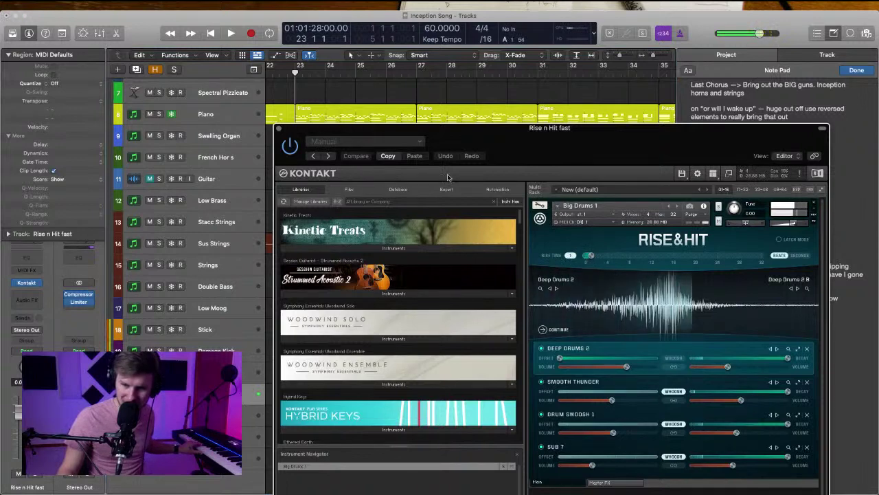
pyautogui.click(279, 128)
# Record one rise-and-hit note on the Rise n Hit fast track, starting around beat 4 of bar 22
pyautogui.hscroll(-3, 296, 133)
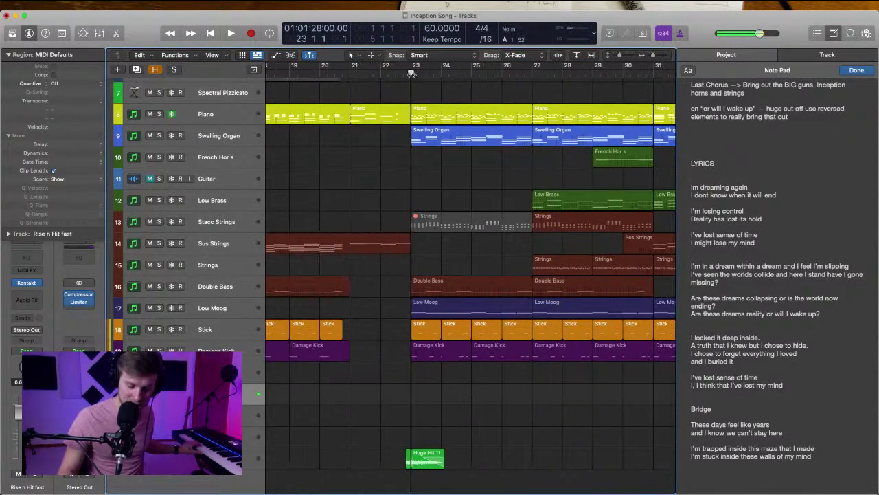
pyautogui.press('space')
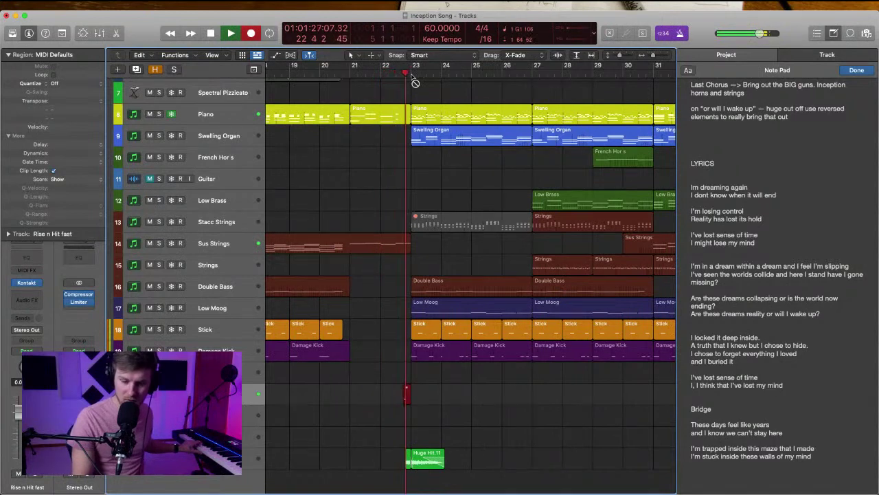
pyautogui.press('space')
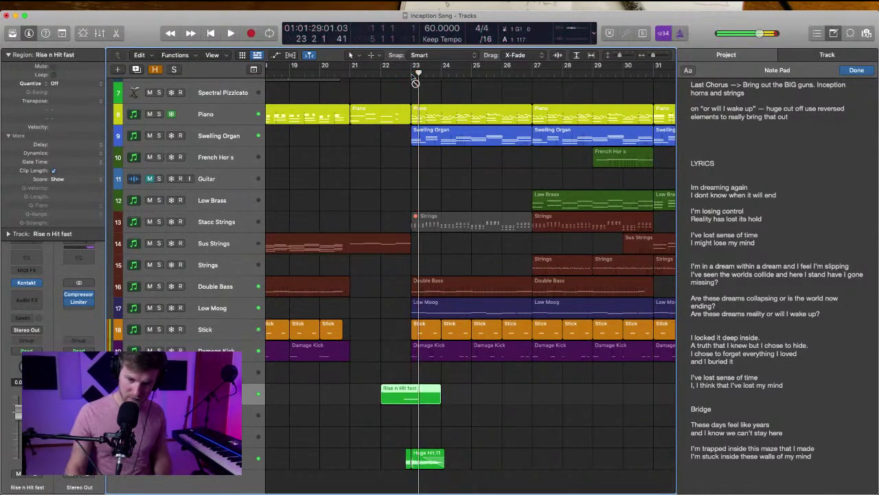
# Nudge the recorded Rise n Hit fast note slightly earlier in the Piano Roll and play the transition into bar 23
pyautogui.doubleClick(415, 392)
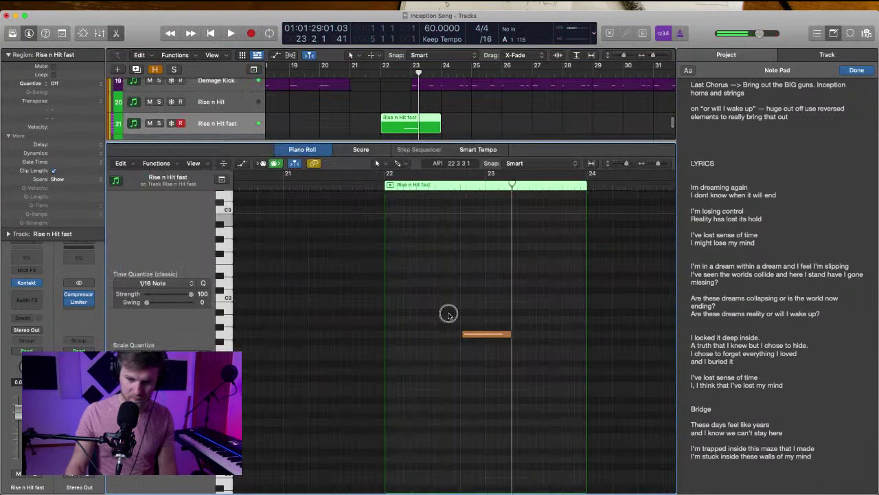
pyautogui.click(463, 335)
pyautogui.doubleClick(443, 189)
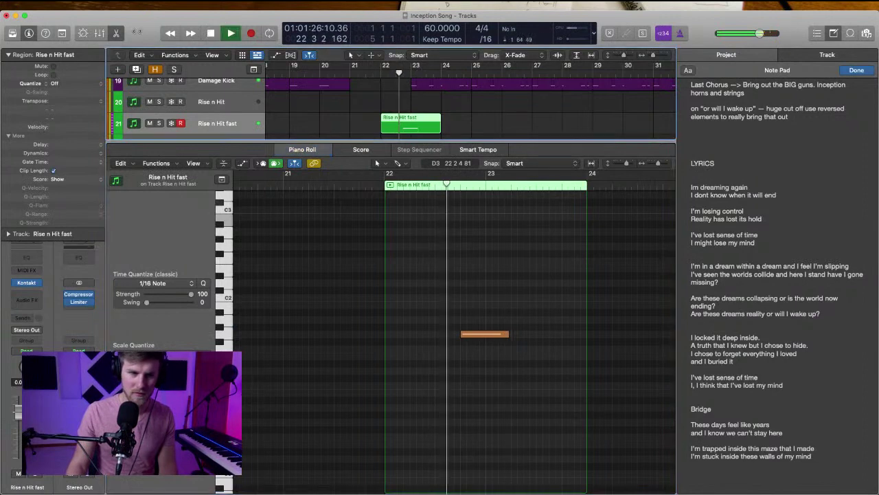
pyautogui.press('e')
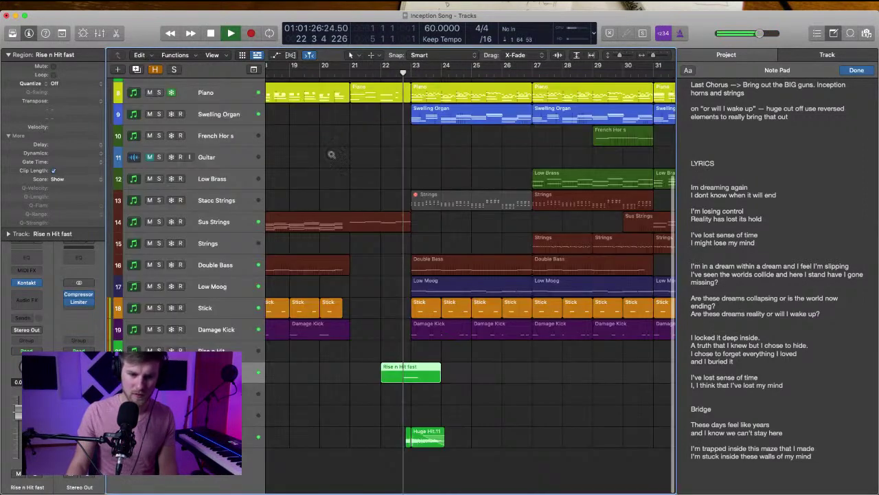
pyautogui.press('super+Right')
pyautogui.press('super+Right')
pyautogui.press('super+Down')
pyautogui.press('super+Down')
pyautogui.press('super+Down')
pyautogui.press('super+Right')
pyautogui.scroll(-3, 413, 182)
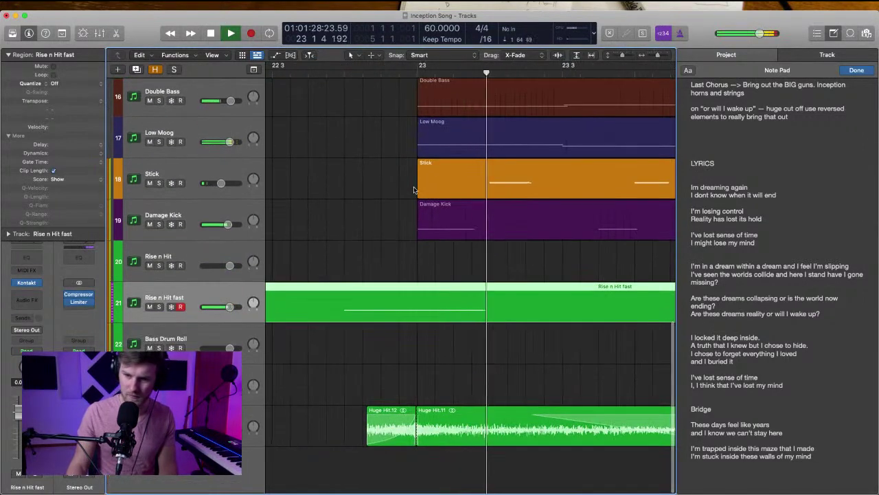
pyautogui.press('space')
# Extend the start of the reversed Huge Hit region back to beat 4 of bar 22 and audition it into bar 23
pyautogui.click(367, 445)
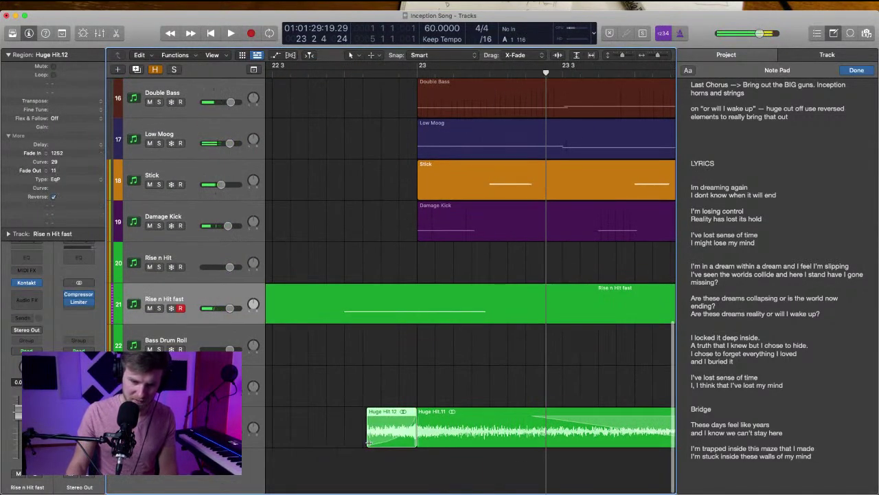
pyautogui.moveTo(366, 443); pyautogui.dragTo(345, 443)
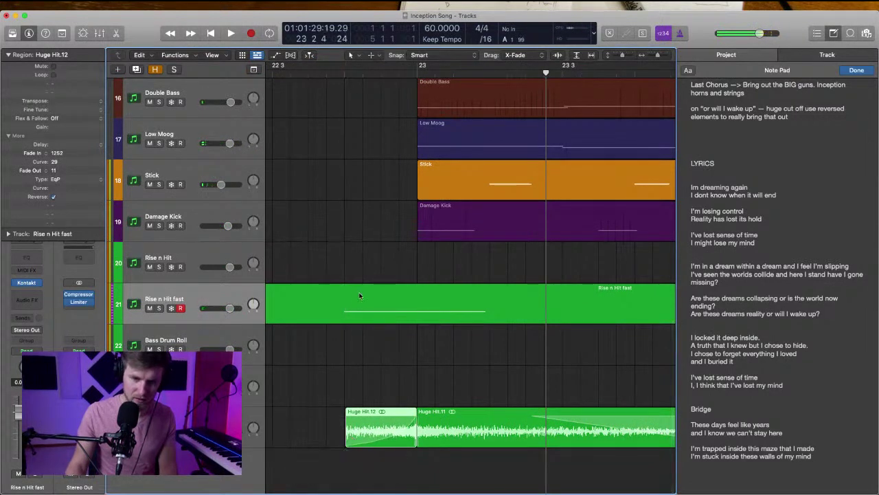
pyautogui.click(344, 83)
pyautogui.press('space')
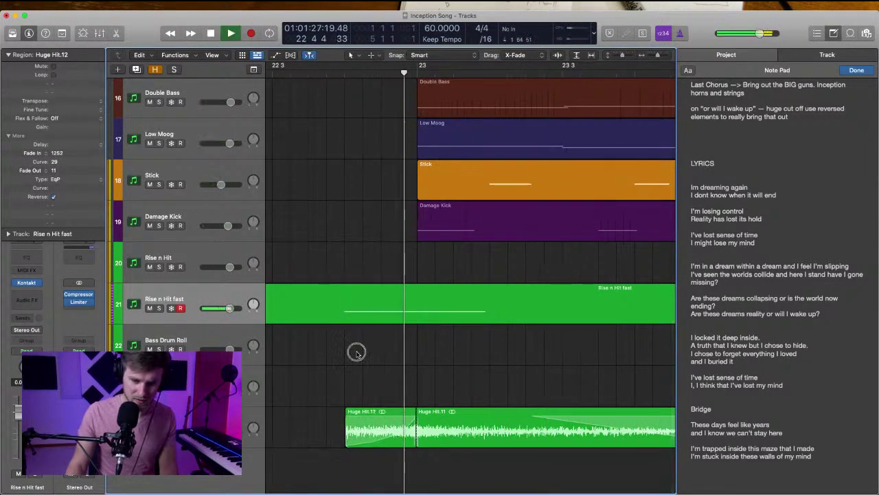
pyautogui.press('super+Left')
pyautogui.press('super+Left')
pyautogui.press('super+Up')
pyautogui.press('super+Up')
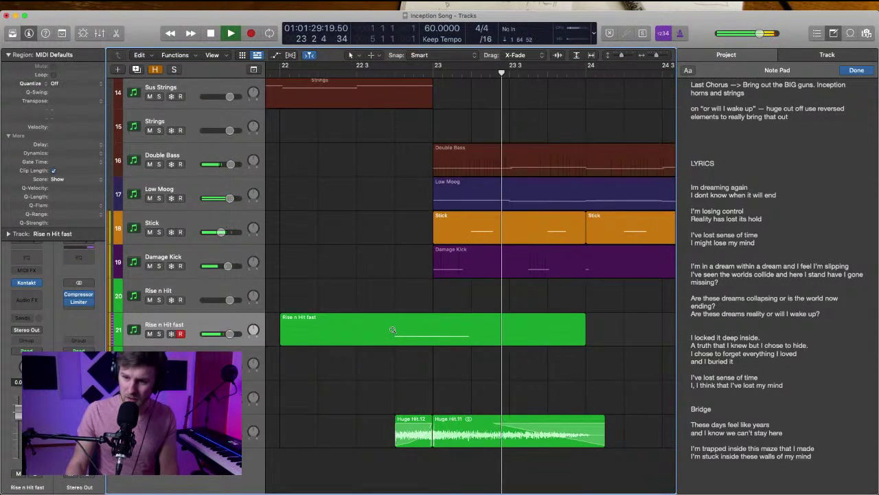
pyautogui.press('space')
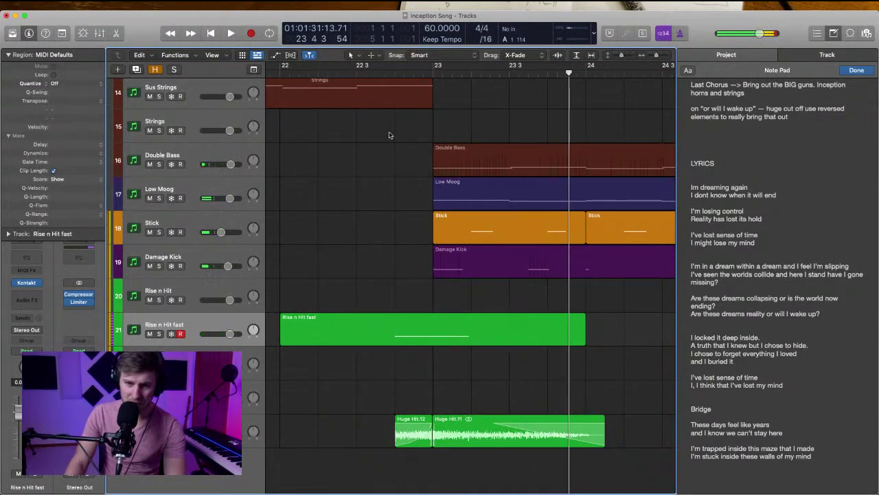
pyautogui.click(336, 74)
pyautogui.press('space')
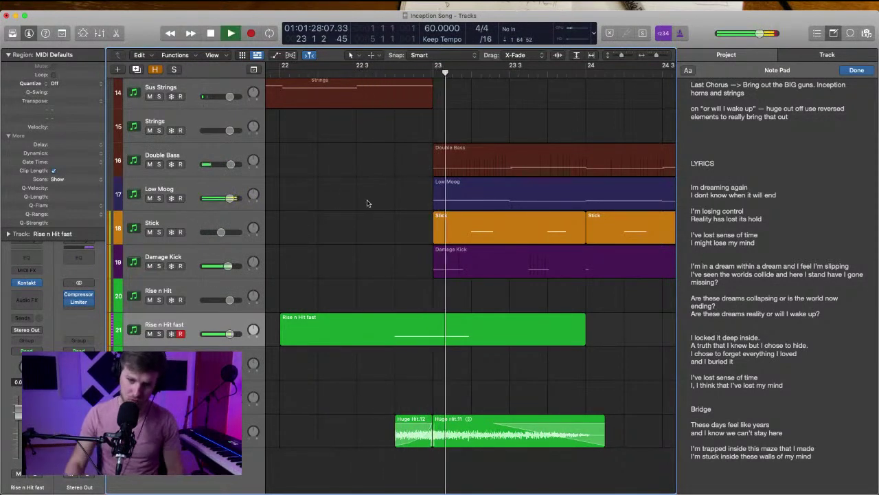
pyautogui.press('space')
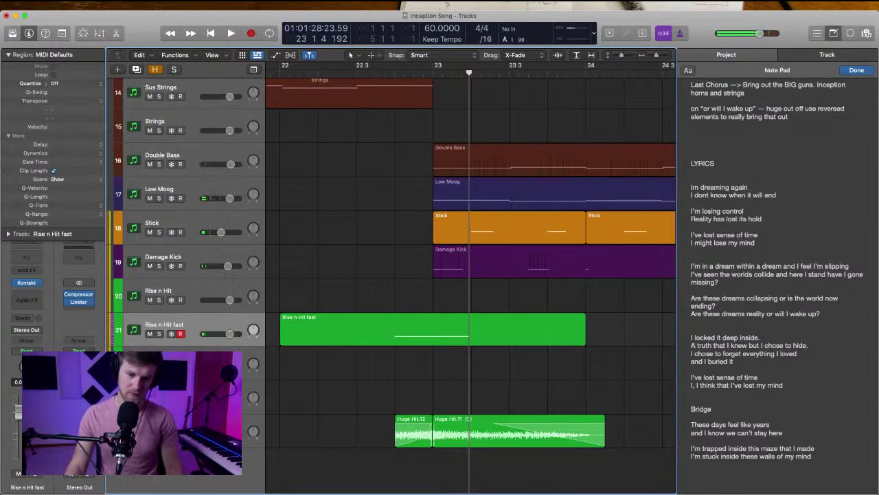
# Record a short drum roll on the Bass Drum Roll track leading into the downbeat of bar 23
pyautogui.press('Down')
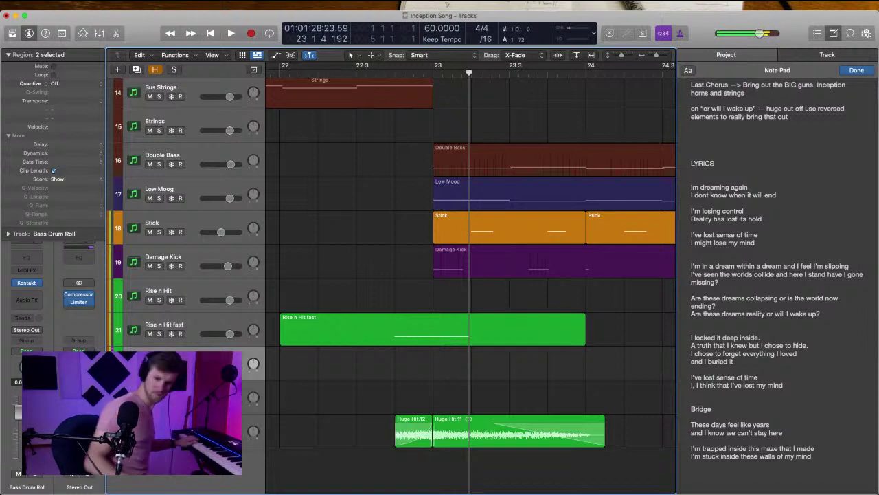
pyautogui.click(433, 75)
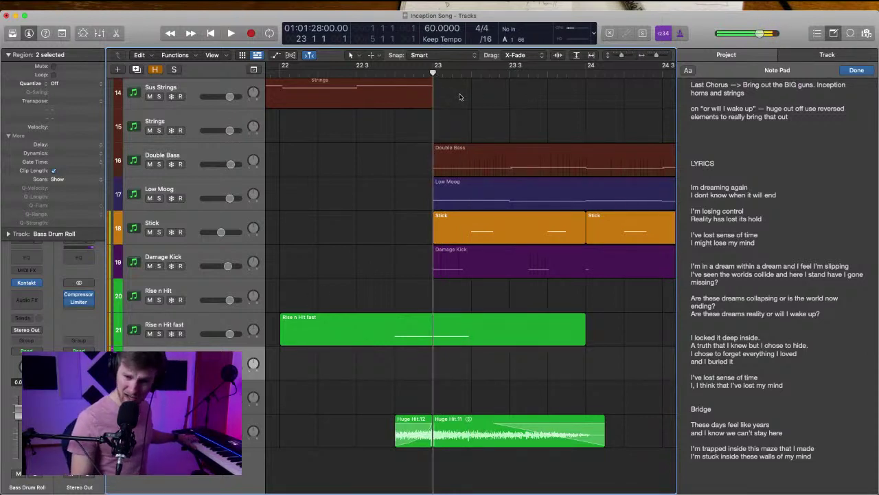
pyautogui.press('space')
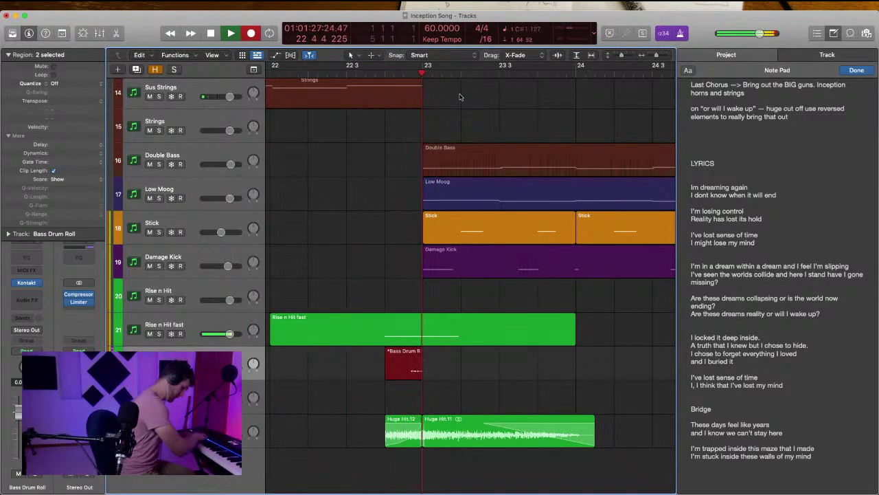
pyautogui.press('space')
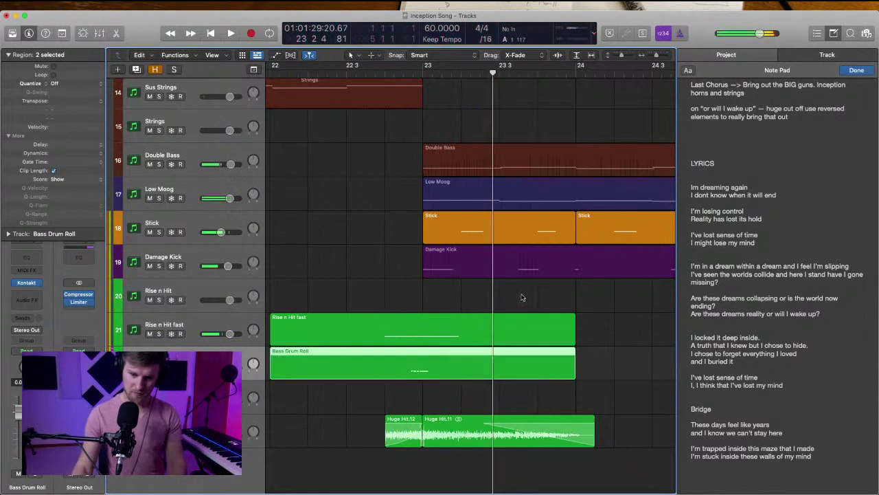
# Delete the first two overlapping notes of the Bass Drum Roll recording in the Piano Roll
pyautogui.doubleClick(422, 363)
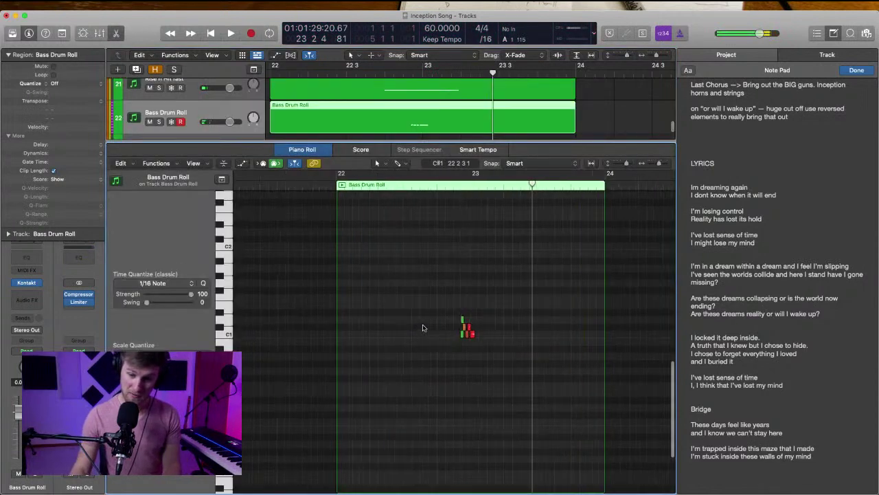
pyautogui.press('super+Right')
pyautogui.press('super+Right')
pyautogui.press('super+Right')
pyautogui.press('super+Right')
pyautogui.press('super+Right')
pyautogui.hscroll(-8, 427, 325)
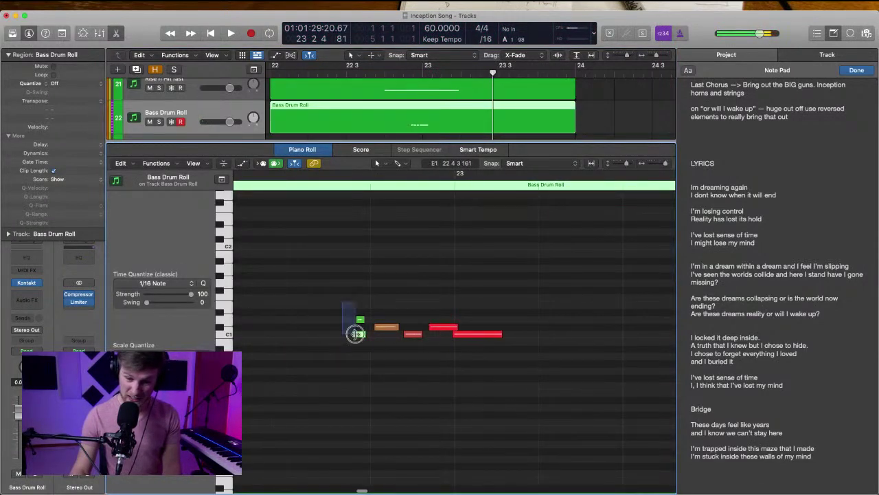
pyautogui.moveTo(355, 333); pyautogui.dragTo(369, 349)
pyautogui.moveTo(401, 290); pyautogui.dragTo(389, 334)
pyautogui.click(342, 306)
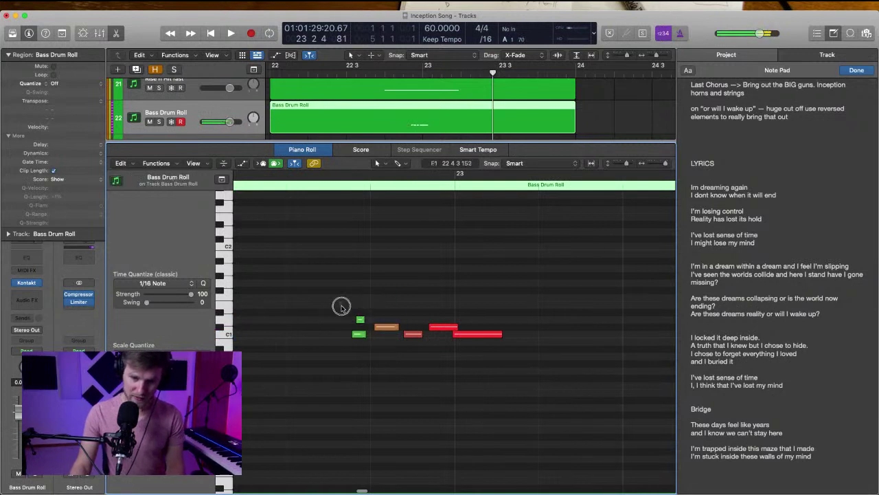
pyautogui.moveTo(341, 306); pyautogui.dragTo(367, 349)
pyautogui.press('BackSpace')
# Quantize the three Bass Drum Roll notes before the final hit to 1/16 Triplet (1/24)
pyautogui.moveTo(355, 296); pyautogui.dragTo(457, 358)
pyautogui.click(158, 284)
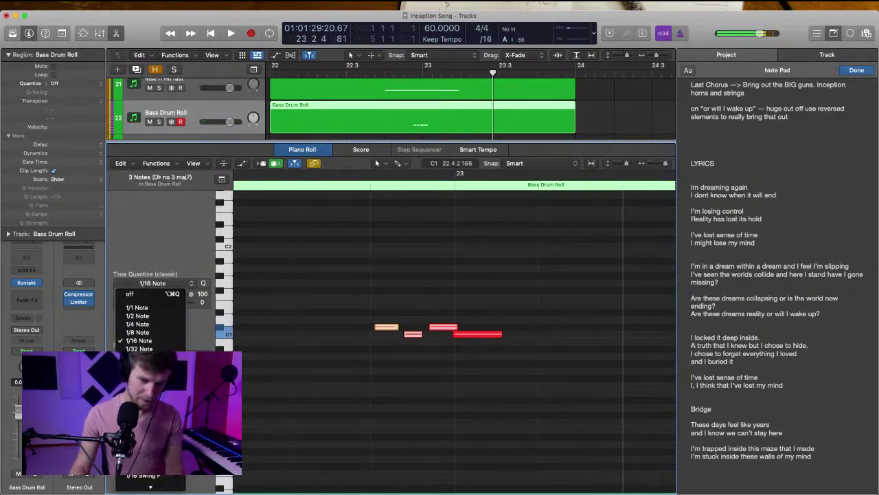
pyautogui.click(152, 403)
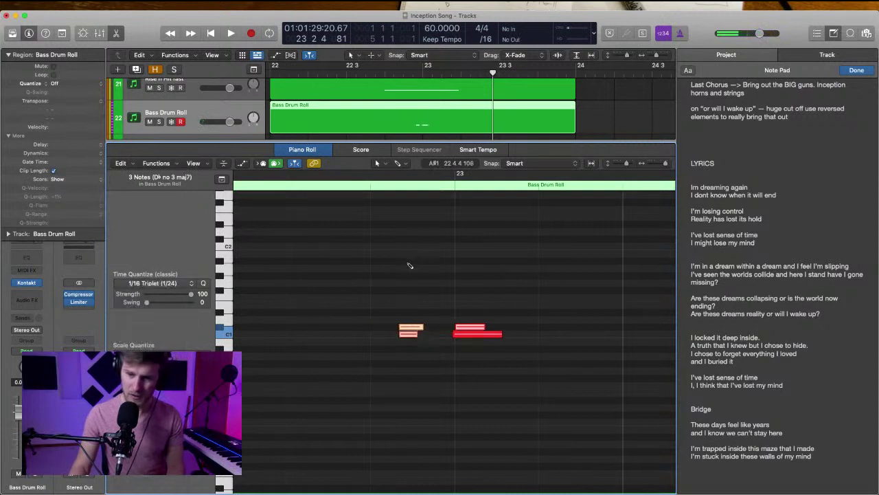
# Requantize the three lead-in notes to 1/32 Triplet (1/48) and align the final hit with the downbeat of bar 23
pyautogui.press('super+z')
pyautogui.click(158, 283)
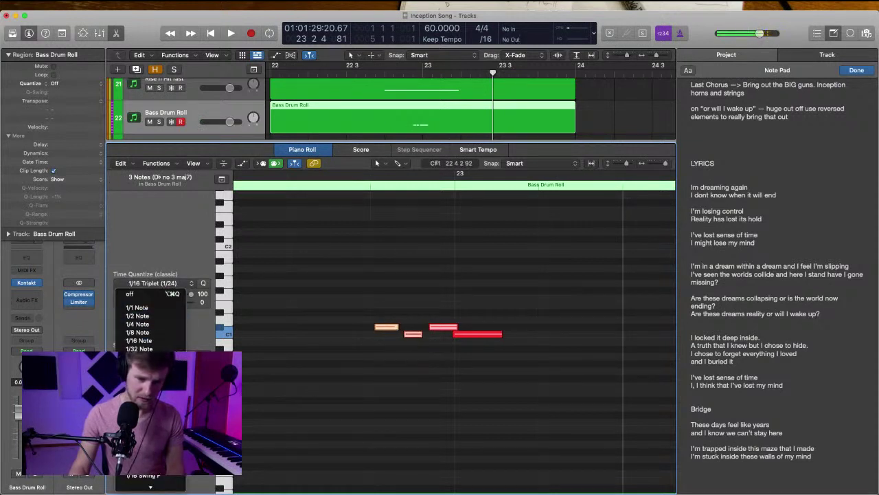
pyautogui.click(145, 406)
pyautogui.click(371, 186)
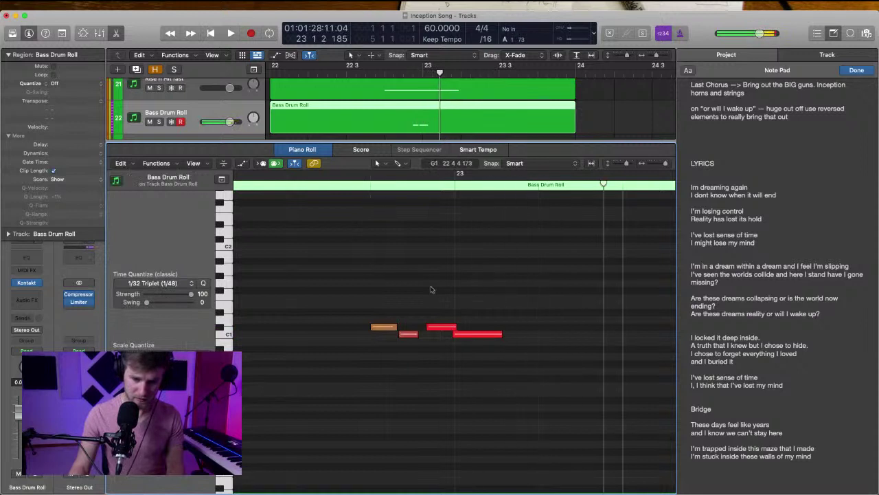
pyautogui.click(455, 335)
# Audition the requantized drum roll from beat 4 of bar 22 into bar 23
pyautogui.press('space')
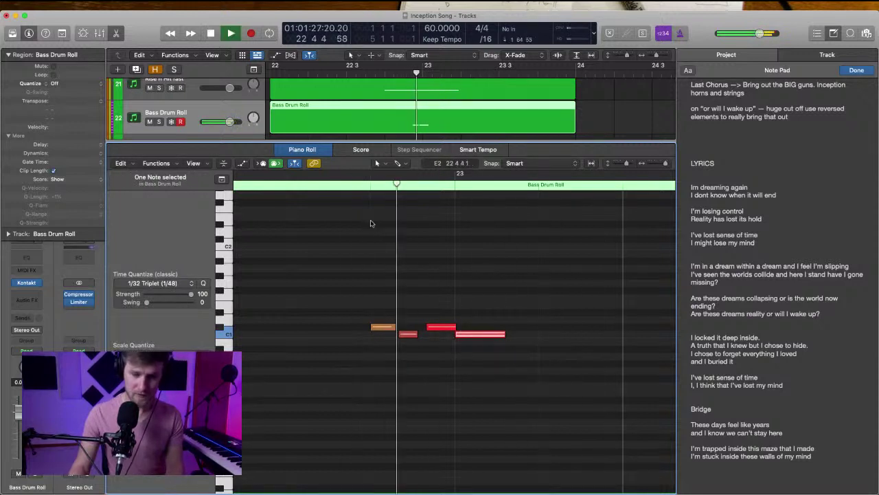
pyautogui.scroll(-3, 372, 222)
pyautogui.click(371, 188)
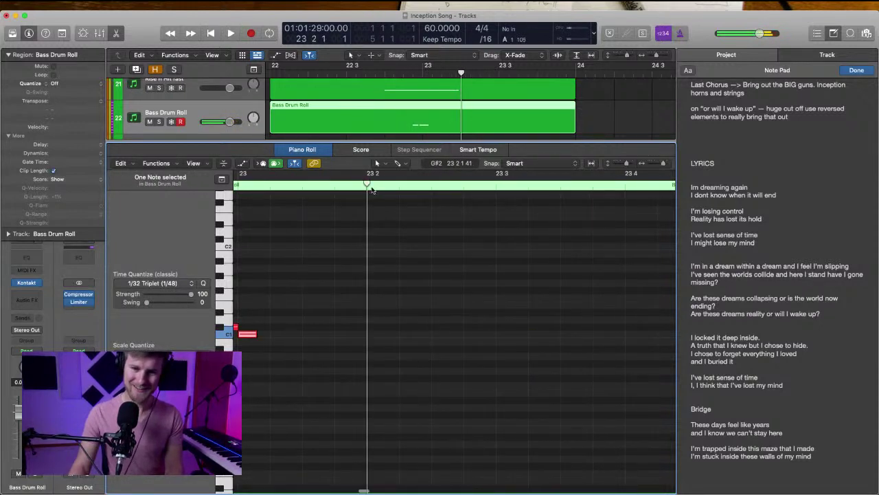
pyautogui.click(385, 67)
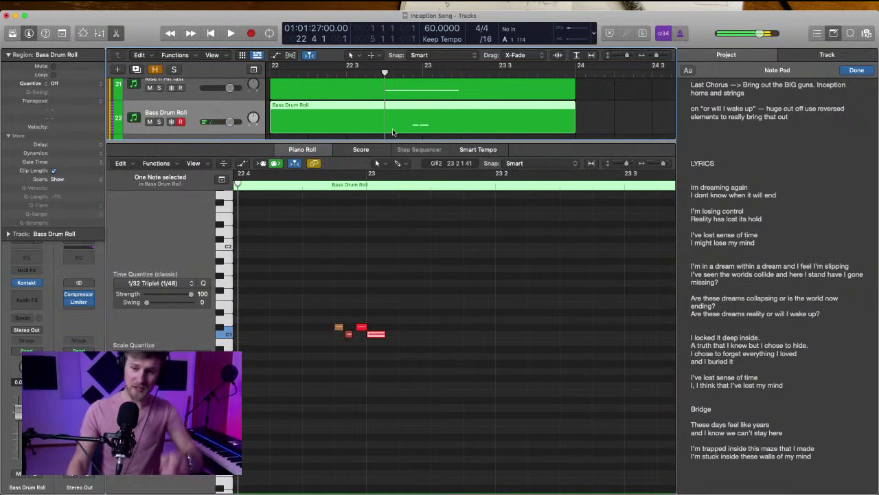
pyautogui.press('space')
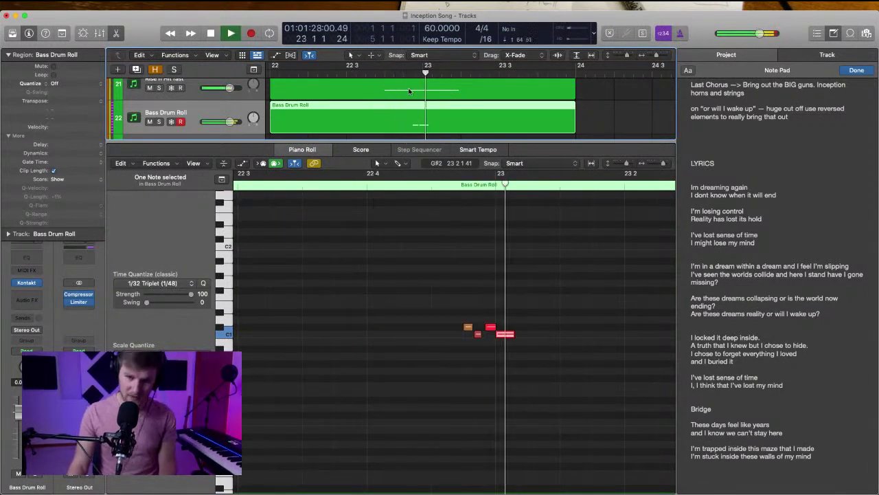
pyautogui.press('space')
pyautogui.click(440, 270)
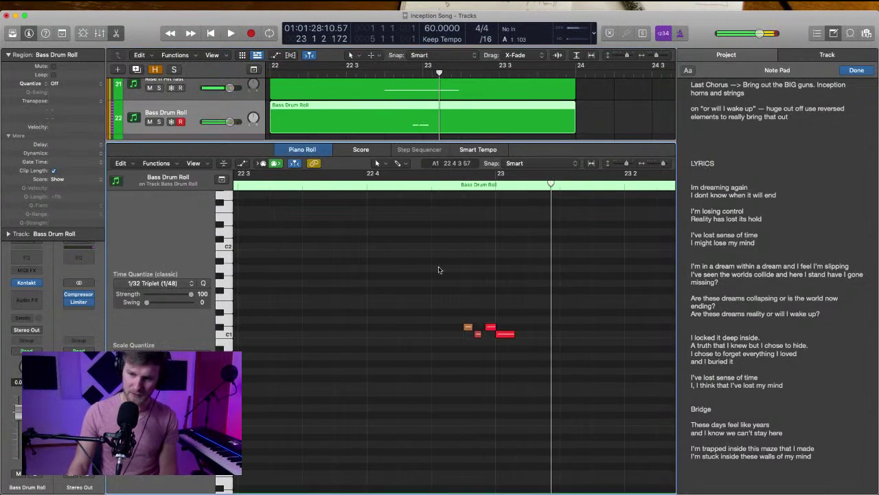
pyautogui.click(386, 73)
pyautogui.press('space')
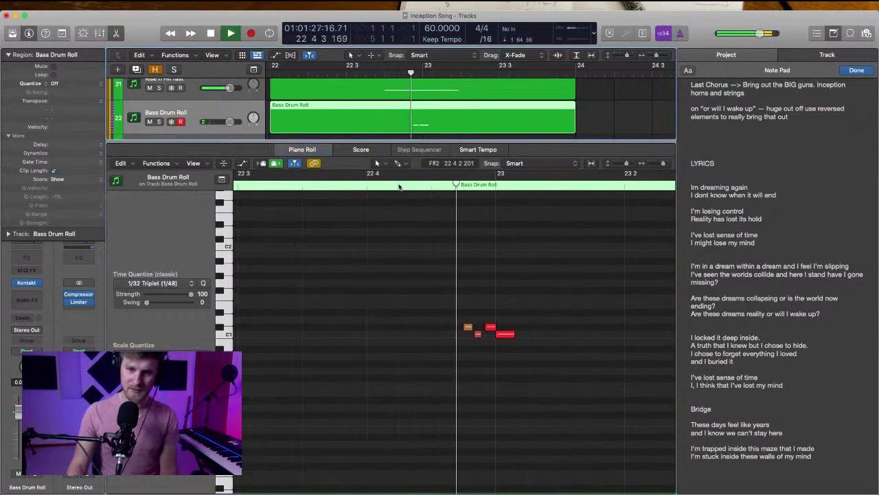
pyautogui.click(461, 308)
pyautogui.press('space')
# Delete the three lead-in notes and copy the final C1 hit into the fourth beat of bar 22
pyautogui.moveTo(457, 304); pyautogui.dragTo(487, 343)
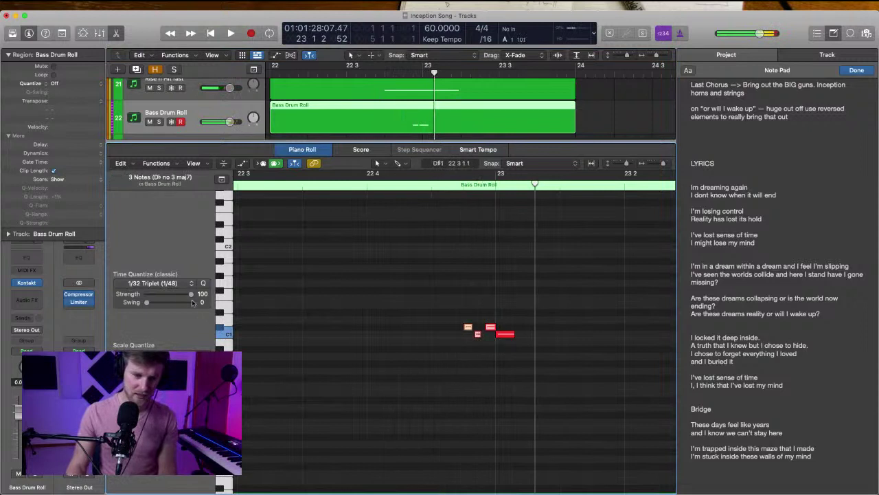
pyautogui.click(167, 283)
pyautogui.click(384, 297)
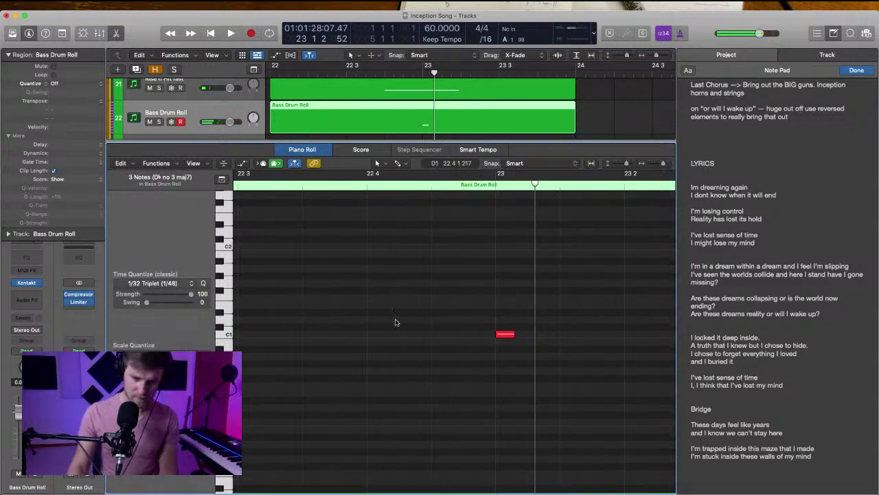
pyautogui.click(400, 320)
pyautogui.moveTo(405, 322); pyautogui.dragTo(405, 335)
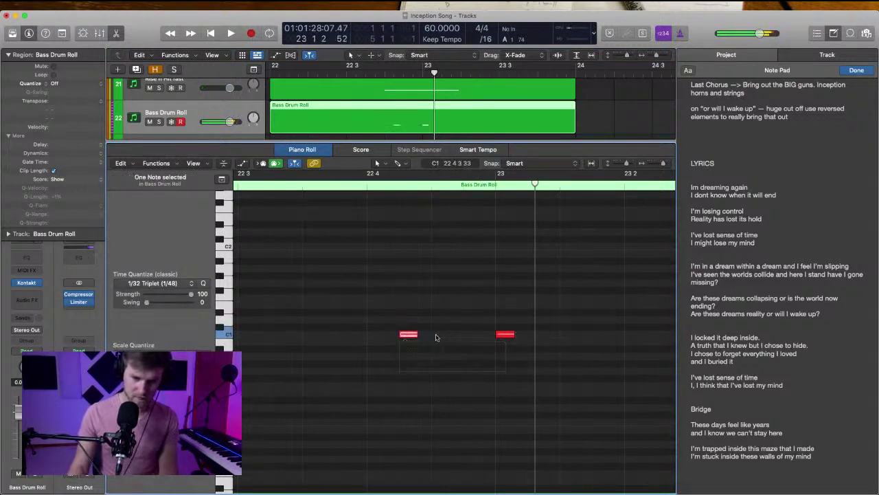
# Space the C1 hits evenly from beat 4 of bar 22 to bar 23, quantized to 1/16 Triplet (1/24), and audition them
pyautogui.click(150, 285)
pyautogui.click(150, 396)
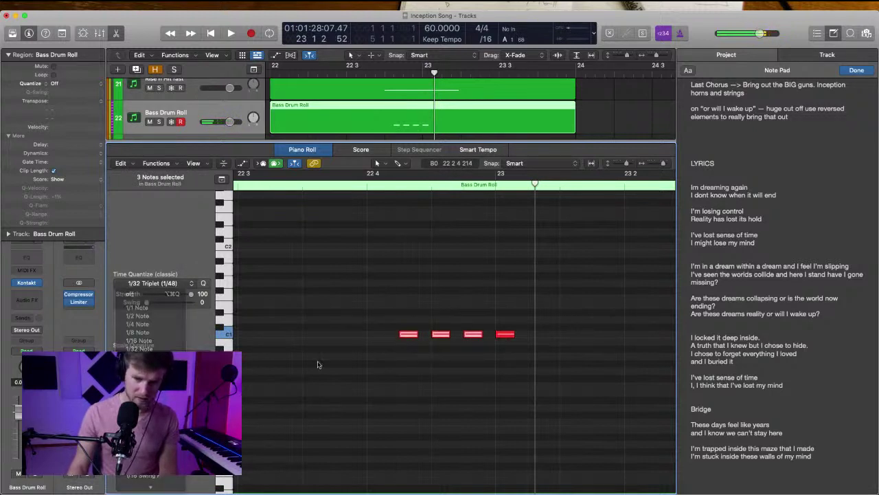
pyautogui.click(444, 321)
pyautogui.click(434, 335)
pyautogui.moveTo(434, 335); pyautogui.dragTo(377, 338)
pyautogui.moveTo(356, 303); pyautogui.dragTo(510, 375)
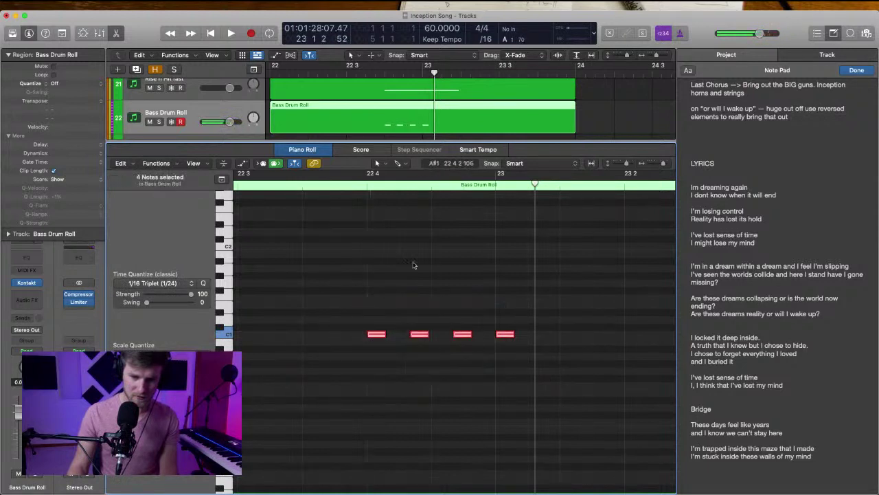
pyautogui.click(383, 251)
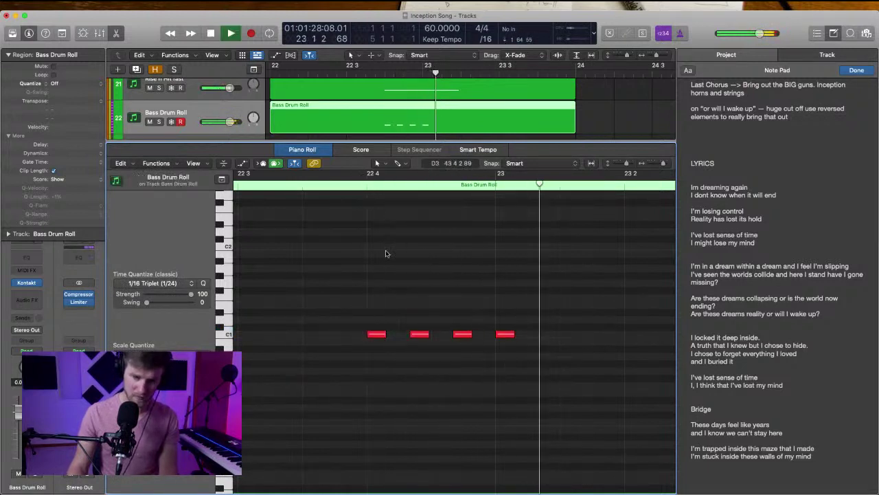
# Move the three lead-in notes closer to the final hit on consecutive 1/16 triplet positions before bar 23
pyautogui.moveTo(462, 334); pyautogui.dragTo(480, 334)
pyautogui.moveTo(421, 335); pyautogui.dragTo(449, 335)
pyautogui.moveTo(377, 335); pyautogui.dragTo(489, 336)
pyautogui.moveTo(399, 307); pyautogui.dragTo(506, 360)
pyautogui.press('q')
pyautogui.moveTo(424, 336); pyautogui.dragTo(445, 334)
# Audition the tightened triplet drum roll from beats 3 and 4 of bar 22 into bar 23
pyautogui.press('space')
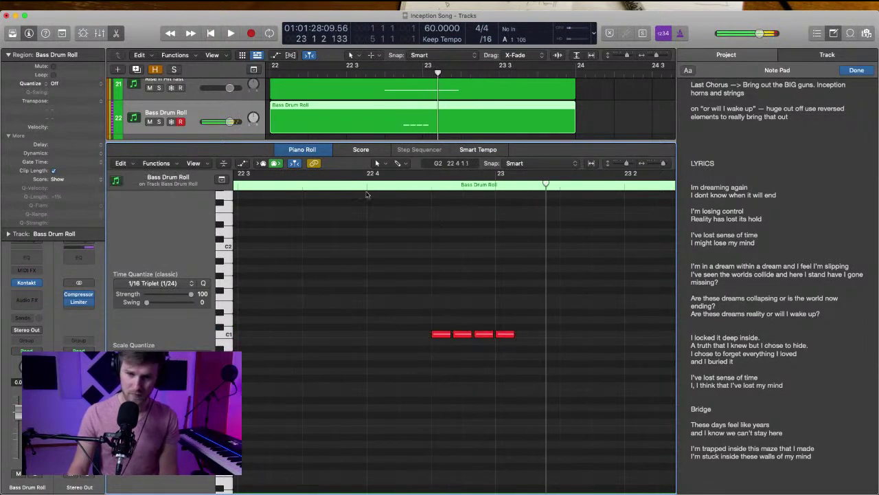
pyautogui.click(368, 177)
pyautogui.press('space')
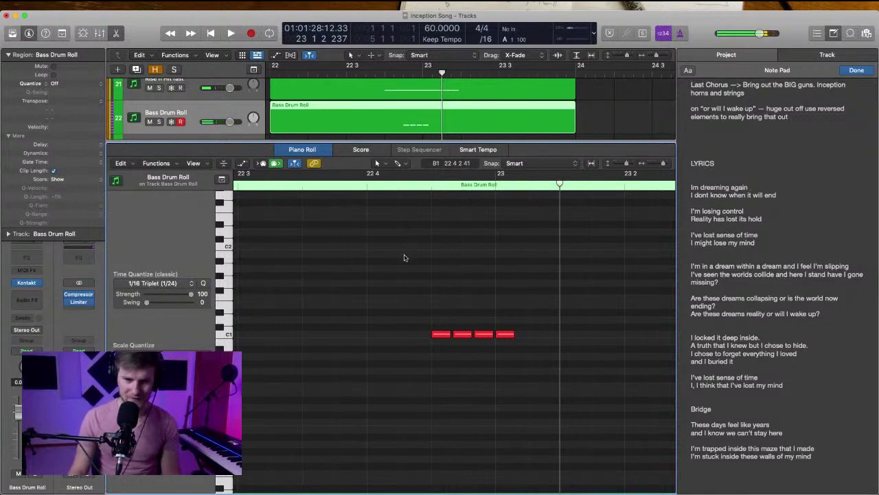
pyautogui.click(348, 72)
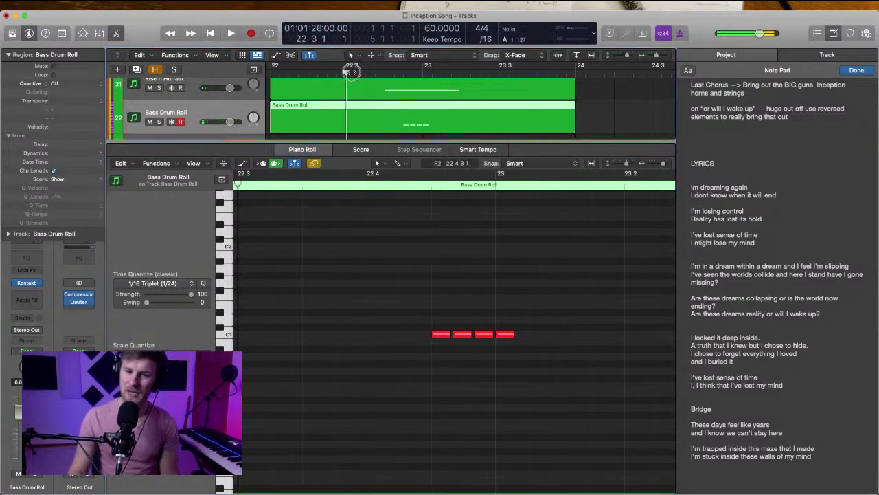
pyautogui.click(445, 294)
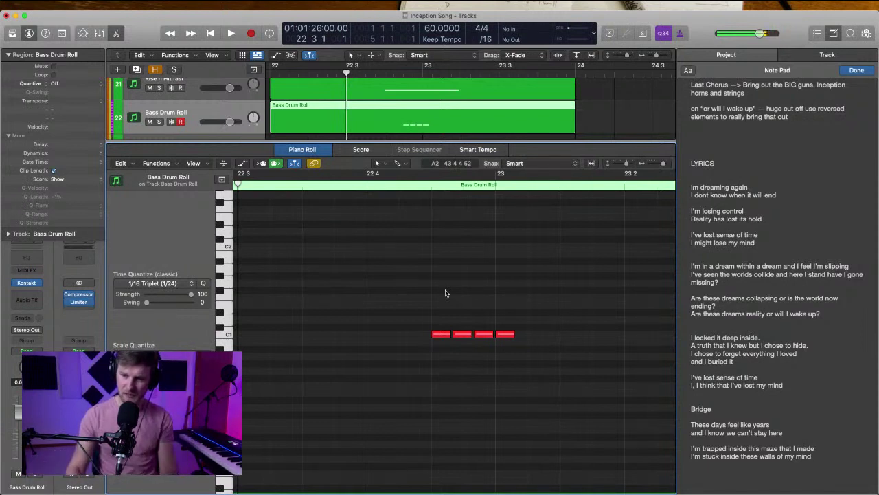
pyautogui.press('space')
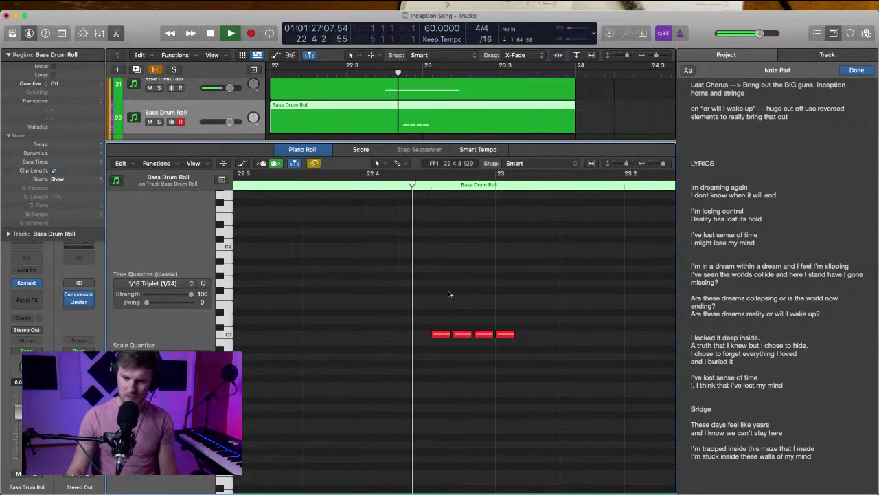
pyautogui.press('space')
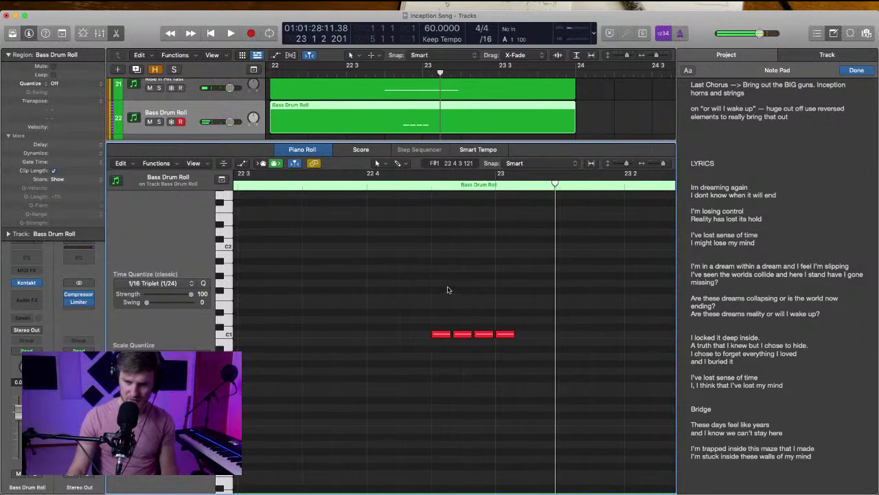
pyautogui.click(369, 185)
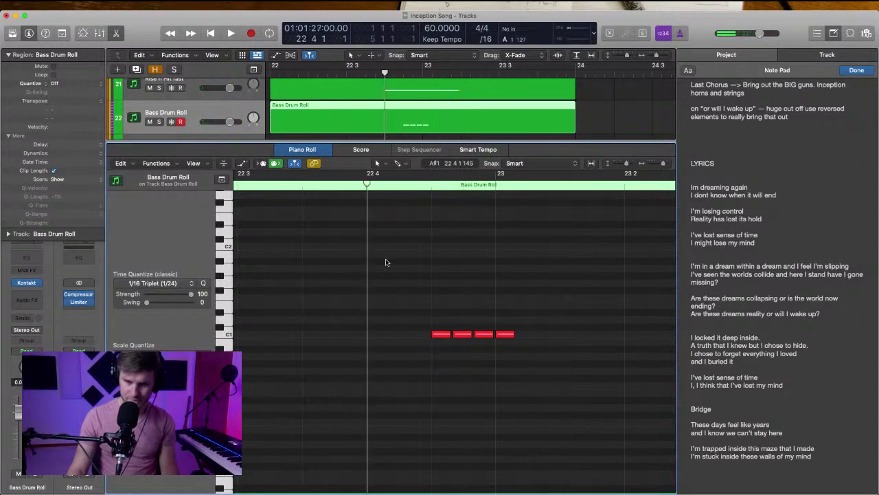
pyautogui.scroll(-2, 386, 262)
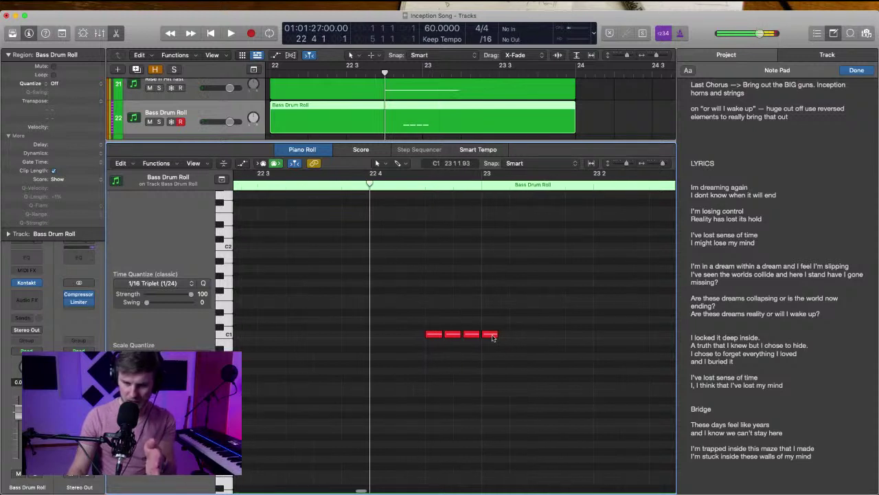
# View the Bass Drum Roll region as notation, play from beat 4 of bar 22 and return to the full track view
pyautogui.click(482, 187)
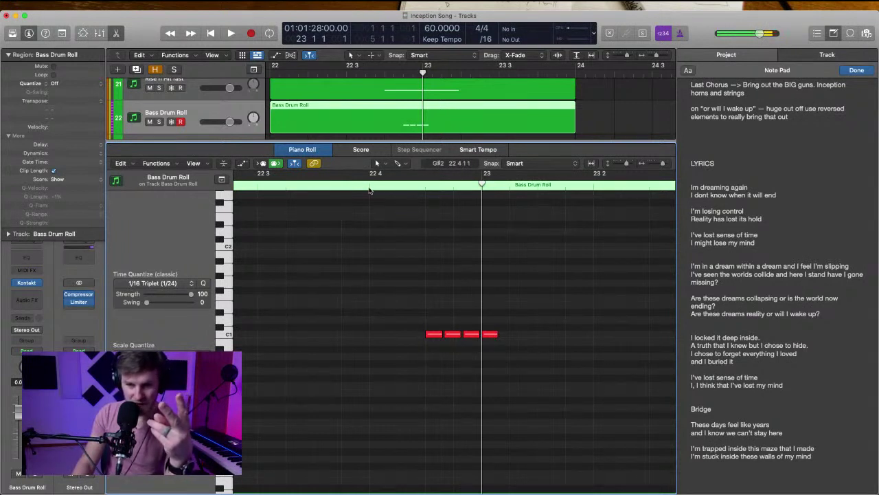
pyautogui.click(384, 74)
pyautogui.press('n')
pyautogui.press('space')
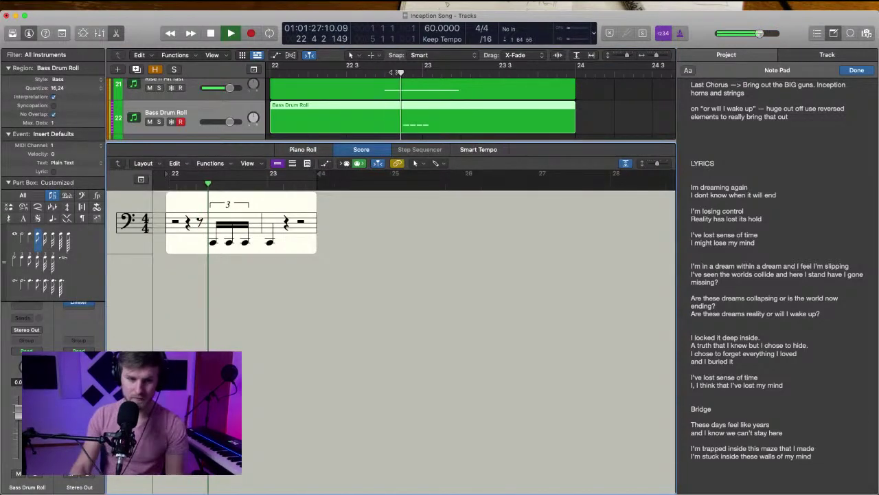
pyautogui.click(100, 34)
pyautogui.click(100, 33)
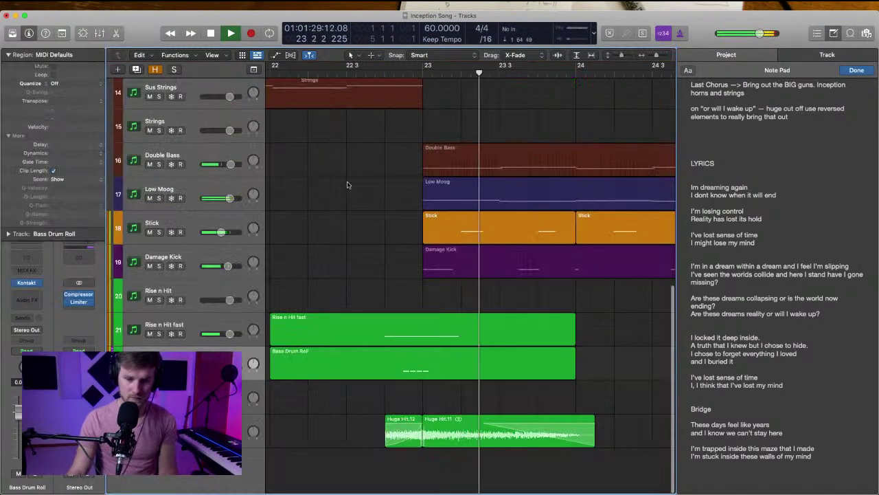
pyautogui.press('space')
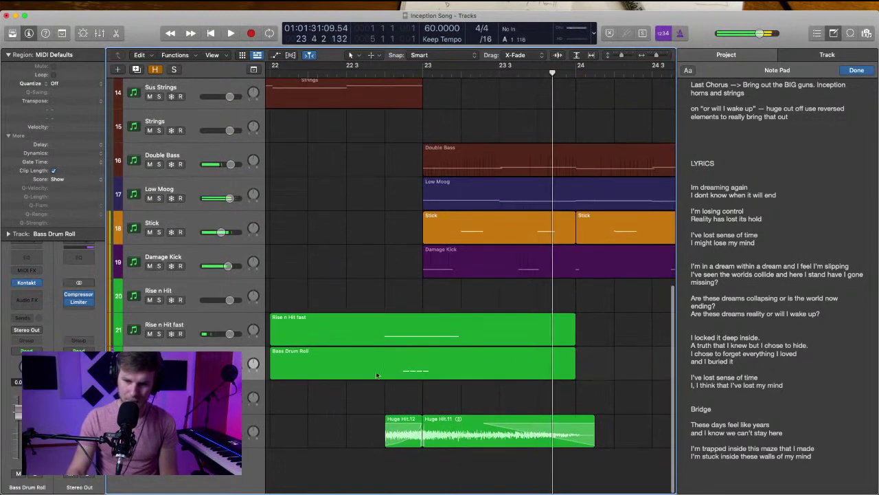
# Raise the first and third roll notes to C#1, shift the first later, and quantize all four to 1/32 Triplet (1/48)
pyautogui.doubleClick(402, 371)
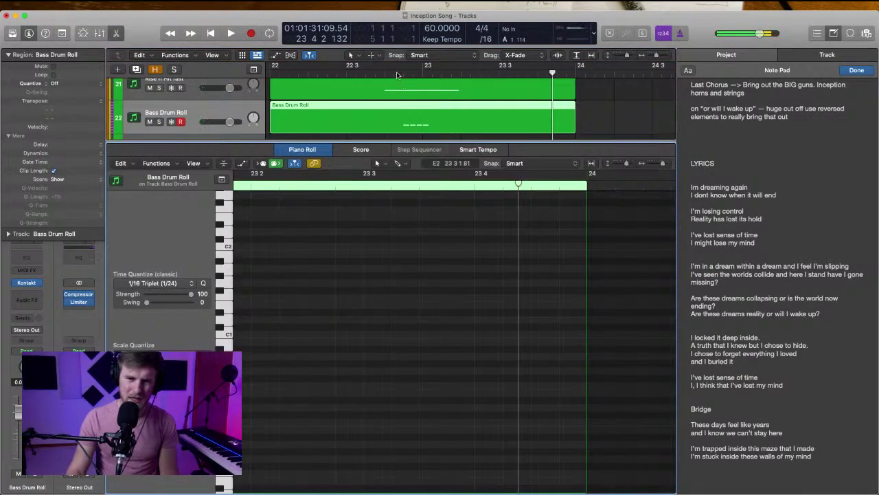
pyautogui.click(404, 82)
pyautogui.hscroll(-1, 409, 326)
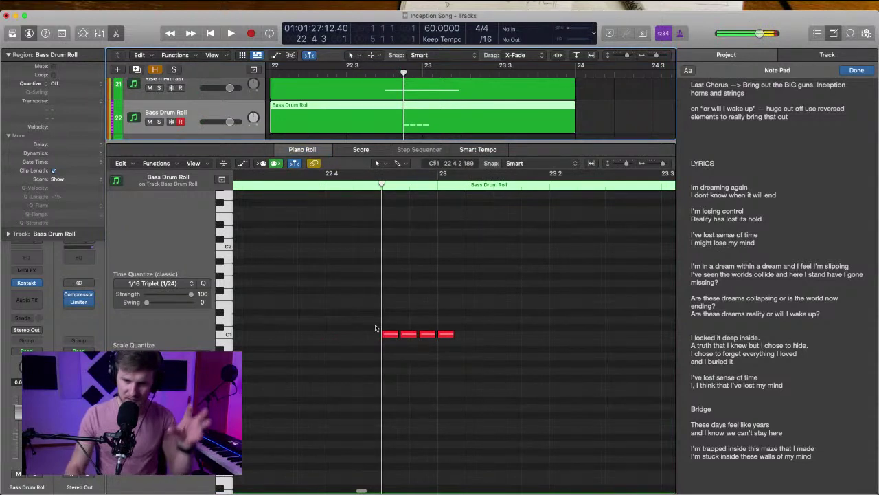
pyautogui.moveTo(389, 337); pyautogui.dragTo(425, 327)
pyautogui.moveTo(389, 306); pyautogui.dragTo(440, 353)
pyautogui.click(138, 283)
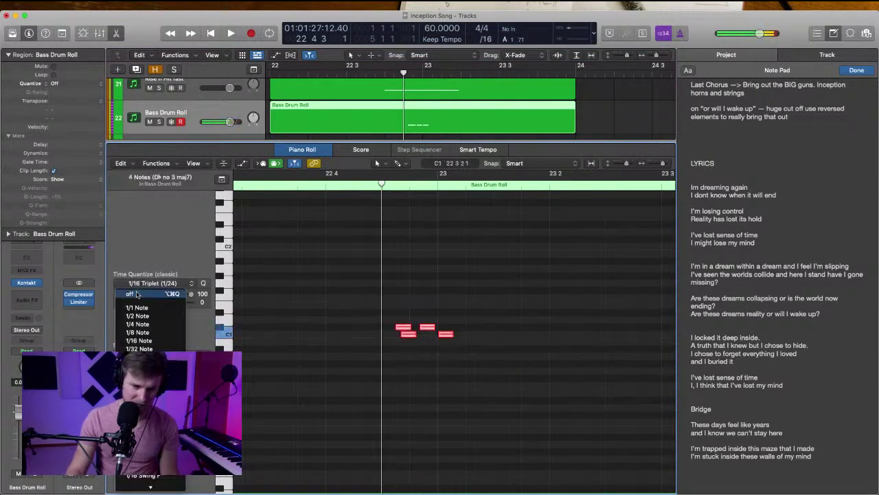
pyautogui.click(141, 401)
pyautogui.click(403, 369)
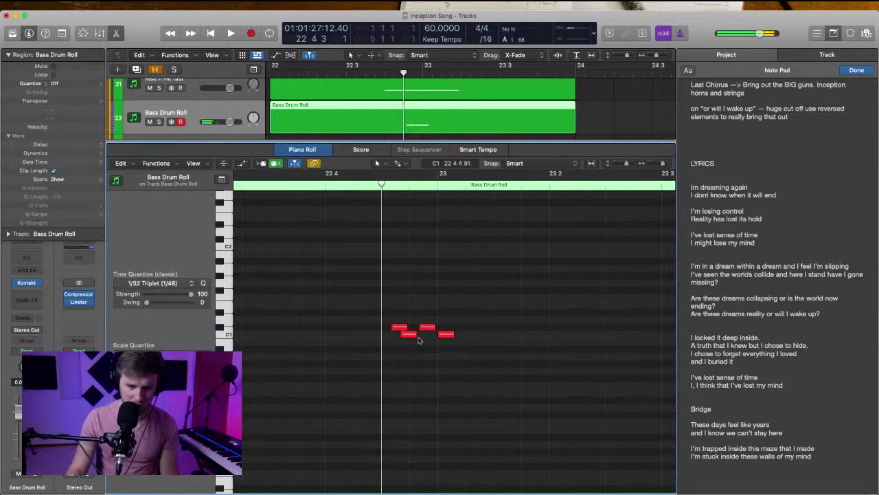
# Shift the three lead-in notes later, requantize the roll to 1/32 Triplet (1/48) and audition it
pyautogui.moveTo(419, 338); pyautogui.dragTo(421, 335)
pyautogui.moveTo(426, 327); pyautogui.dragTo(406, 330)
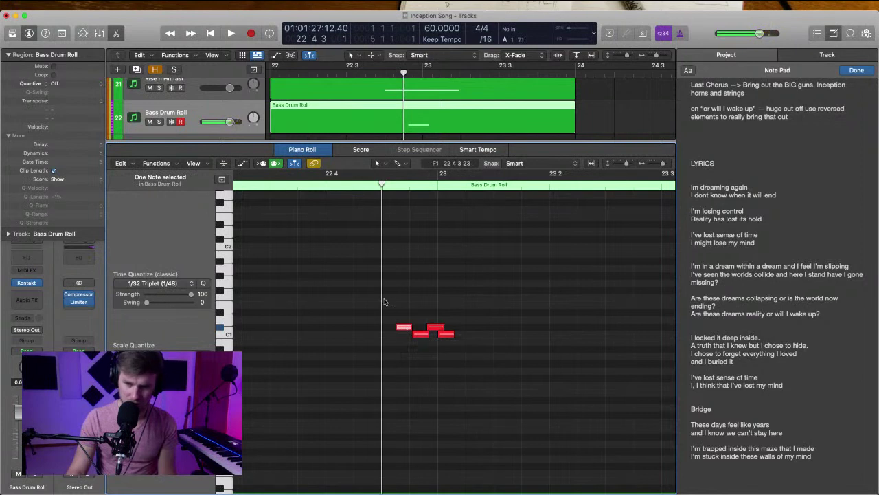
pyautogui.moveTo(384, 302); pyautogui.dragTo(492, 378)
pyautogui.click(493, 378)
pyautogui.press('space')
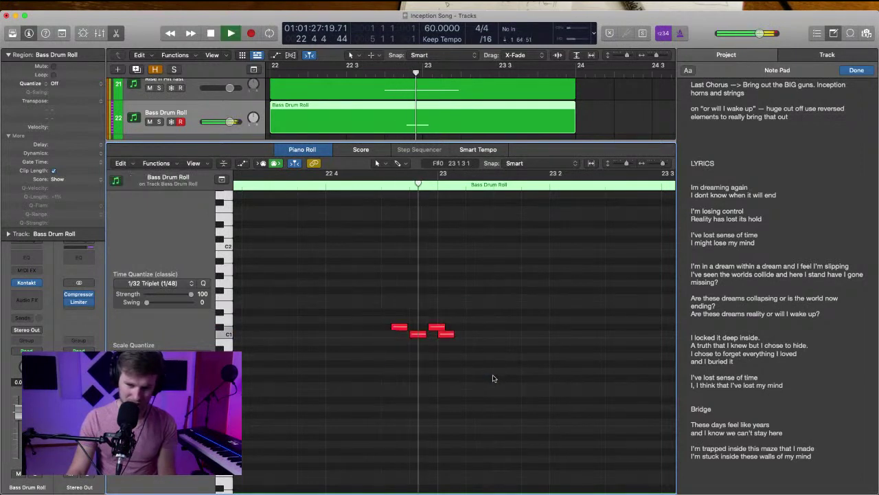
pyautogui.press('space')
# Delete the four drum roll notes and the Bass Drum Roll region, and place the playhead at bar 23
pyautogui.moveTo(386, 305); pyautogui.dragTo(456, 361)
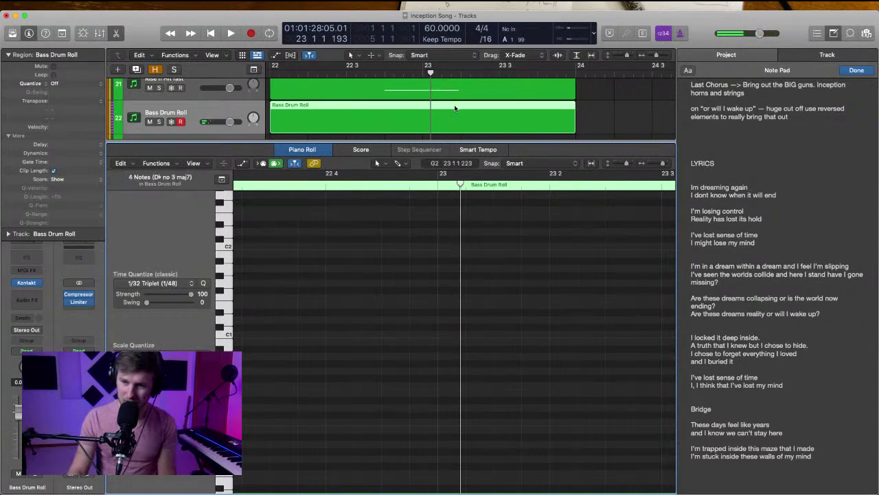
pyautogui.click(436, 115)
pyautogui.click(421, 73)
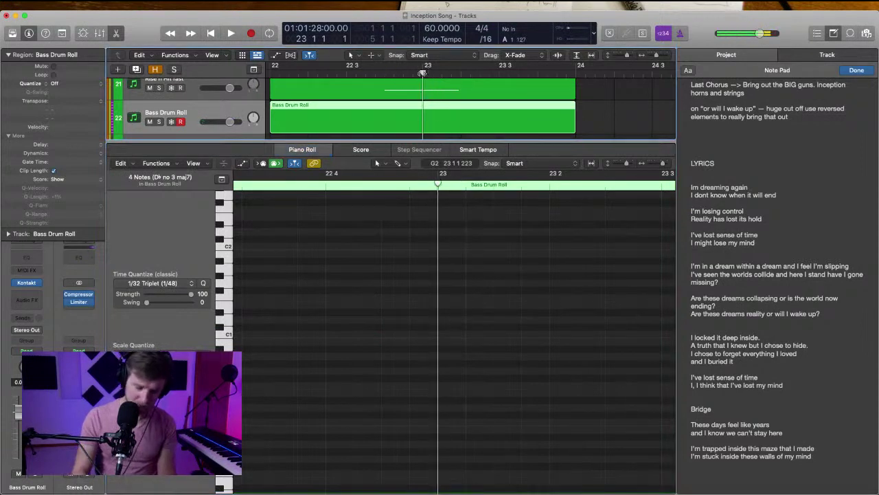
pyautogui.press('Delete')
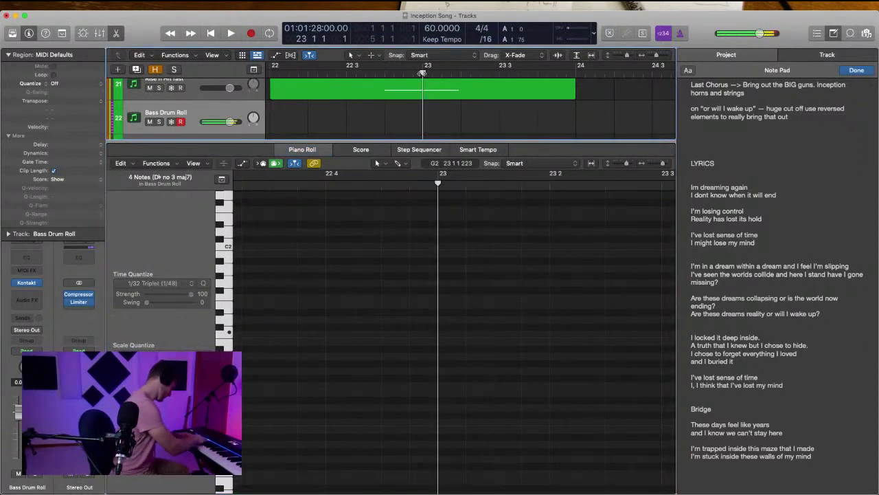
# Record a new bass drum roll leading into bar 23 on the Bass Drum Roll track and play the take back
pyautogui.press('r')
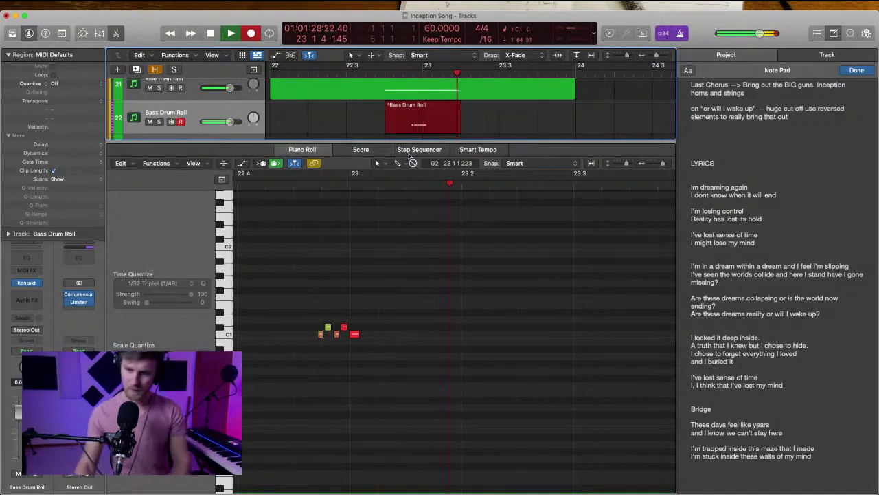
pyautogui.press('space')
pyautogui.doubleClick(303, 187)
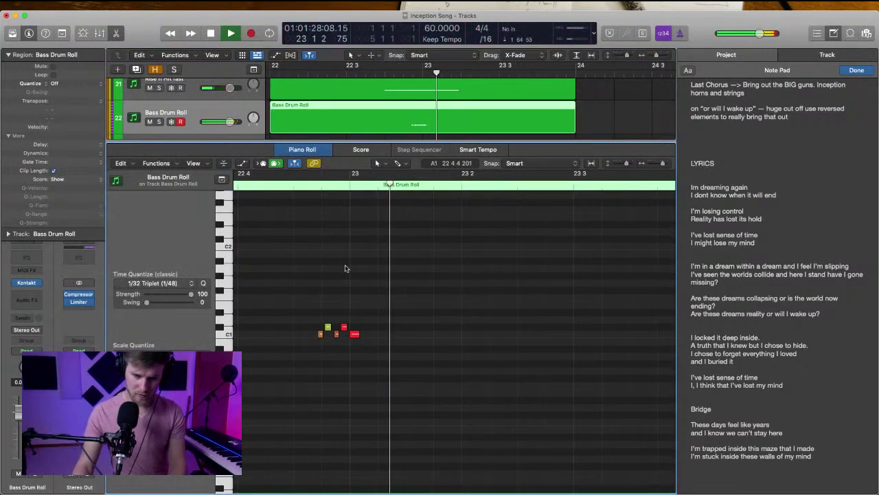
pyautogui.press('space')
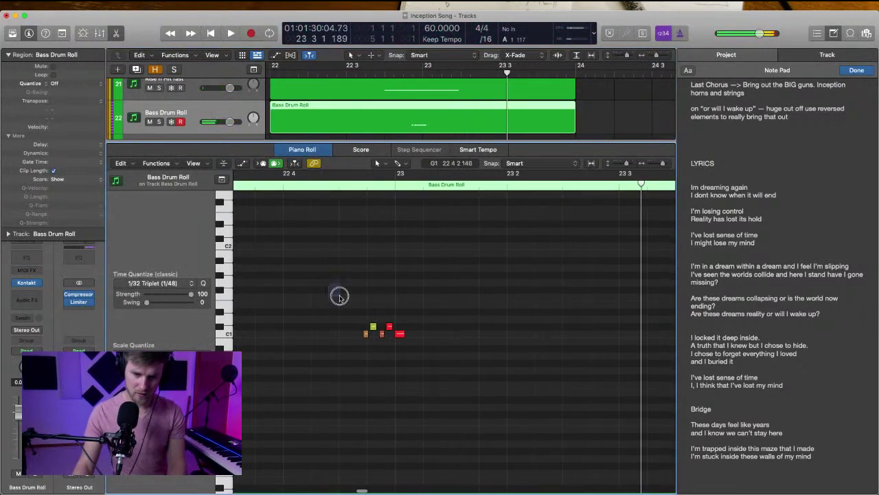
pyautogui.click(303, 193)
pyautogui.press('space')
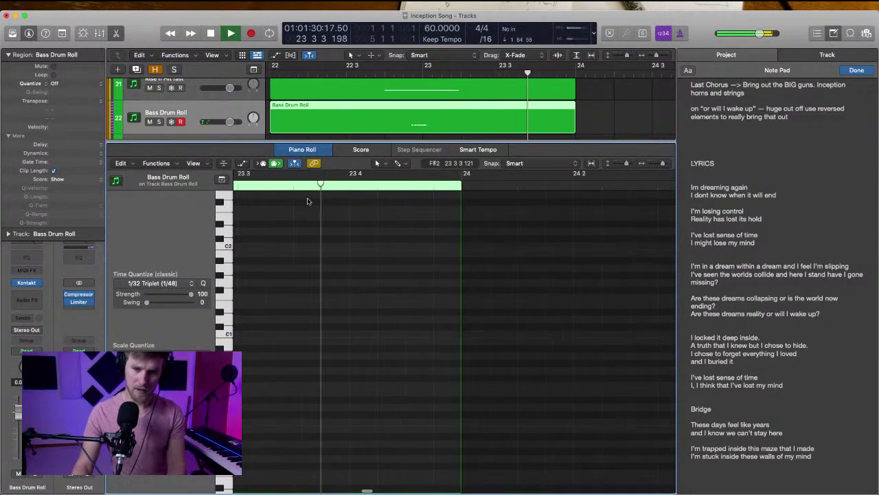
pyautogui.press('space')
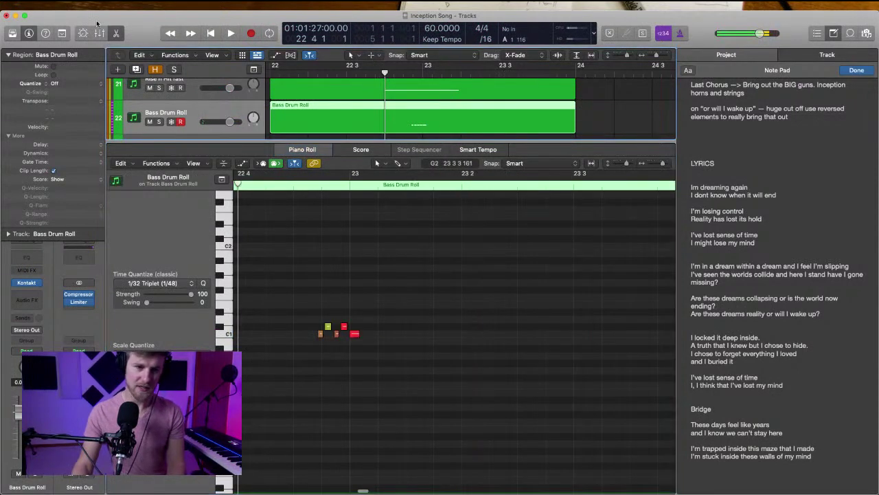
# Close the note editor, play the full arrangement from bar 22, and review the instrument layers from bar 23 onward
pyautogui.click(116, 33)
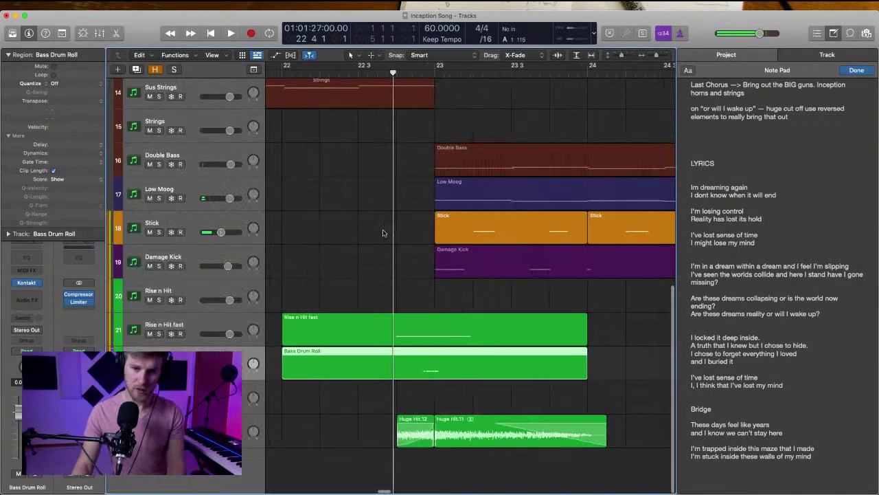
pyautogui.click(341, 73)
pyautogui.press('space')
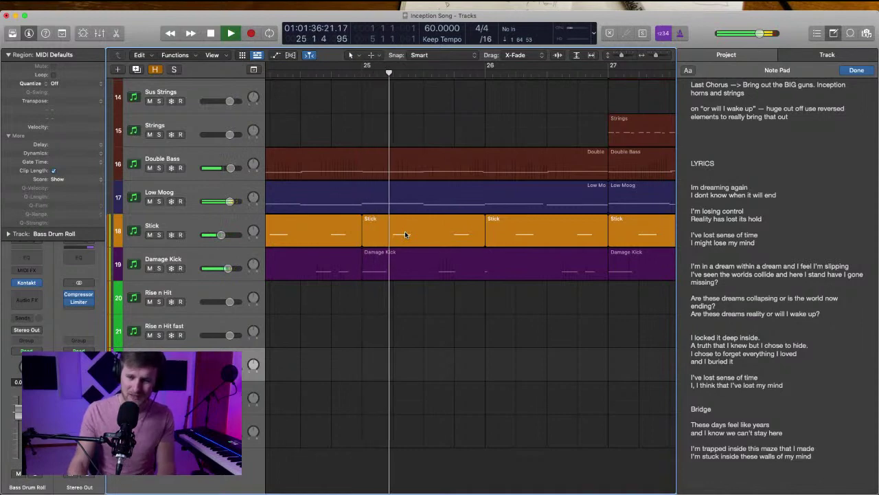
pyautogui.hscroll(-5, 405, 235)
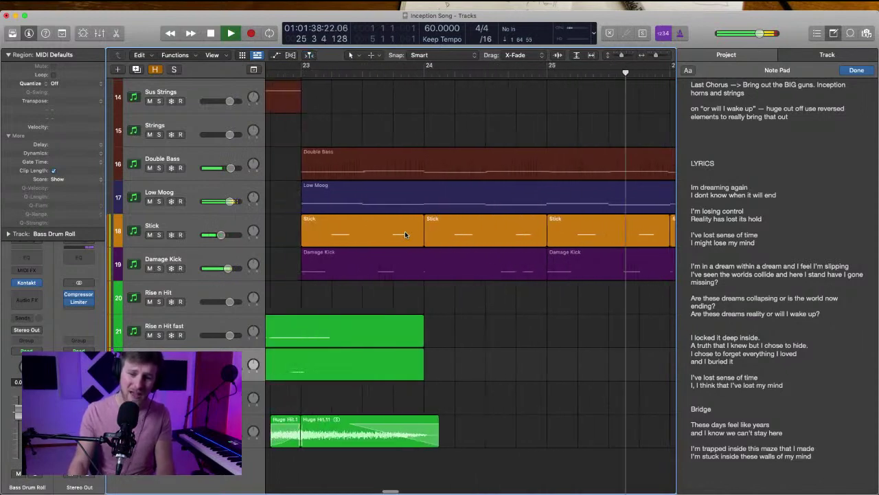
pyautogui.scroll(3, 404, 234)
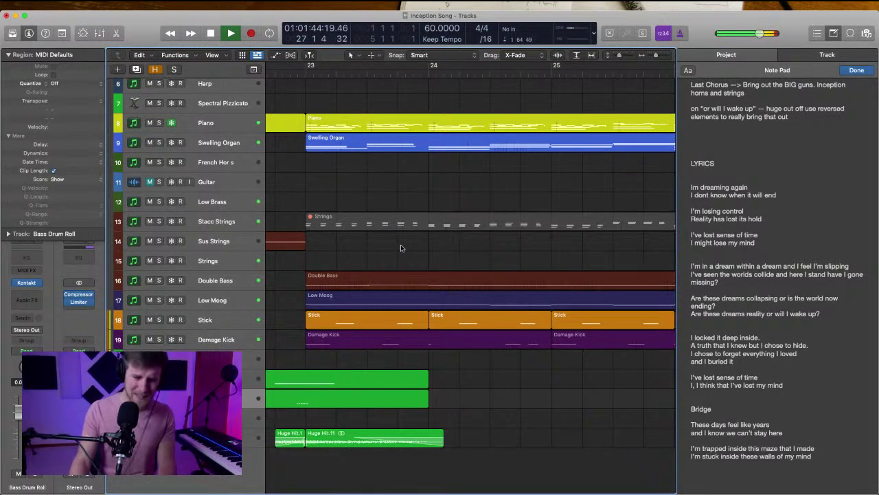
pyautogui.hscroll(2, 405, 243)
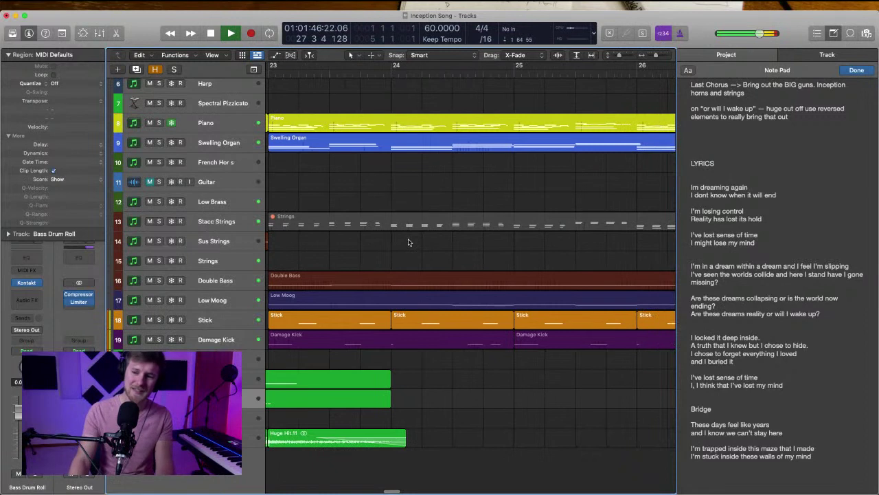
pyautogui.hscroll(5, 409, 242)
pyautogui.hscroll(-3, 408, 240)
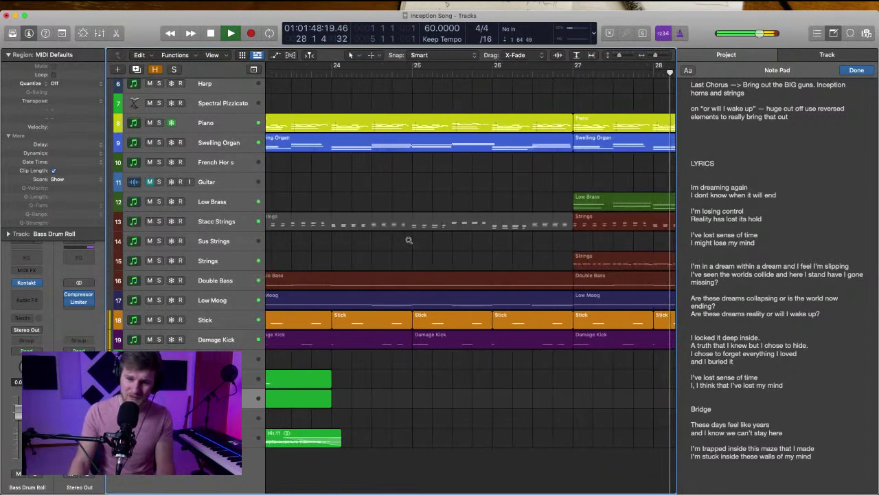
pyautogui.hscroll(-4, 408, 241)
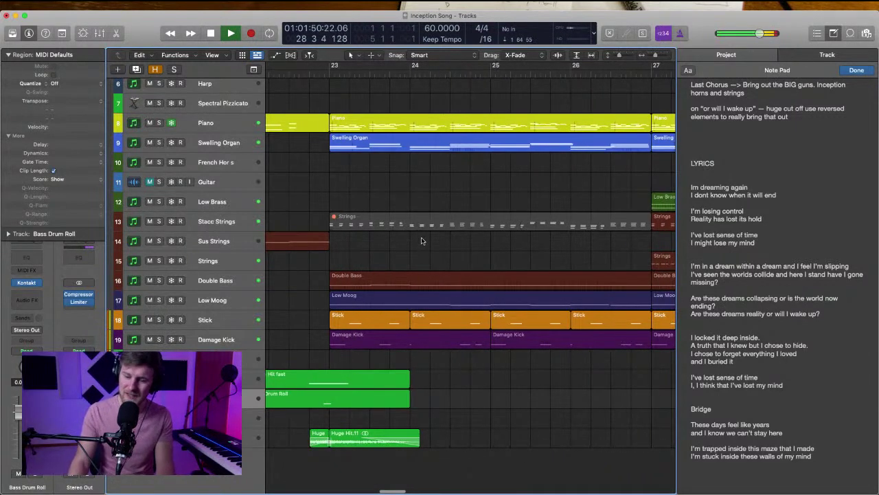
pyautogui.hscroll(-3, 412, 247)
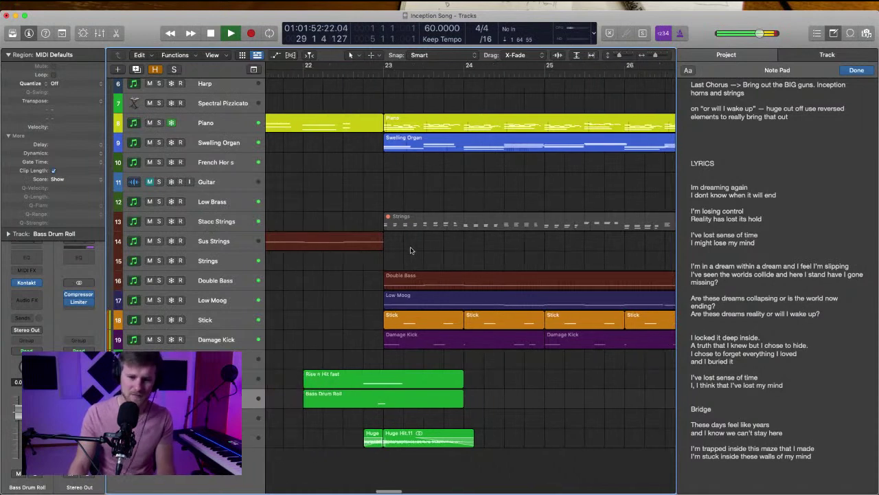
pyautogui.hscroll(-2, 420, 241)
pyautogui.scroll(-5, 420, 241)
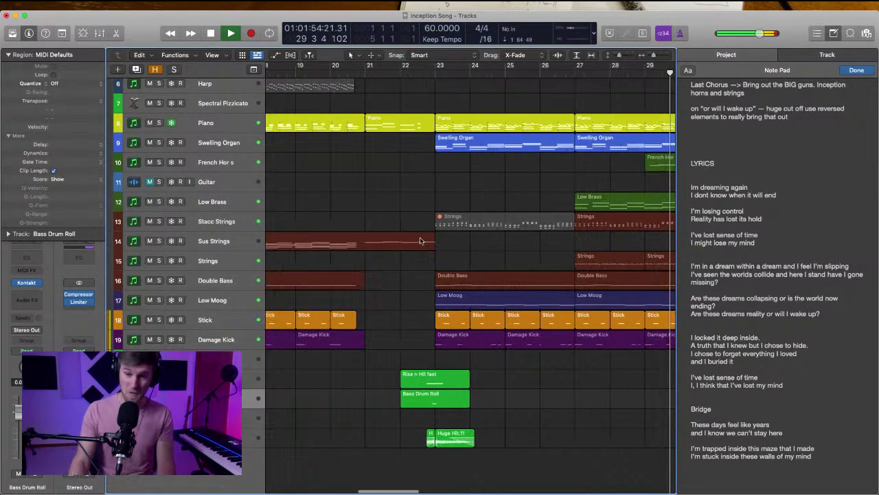
pyautogui.hscroll(5, 443, 238)
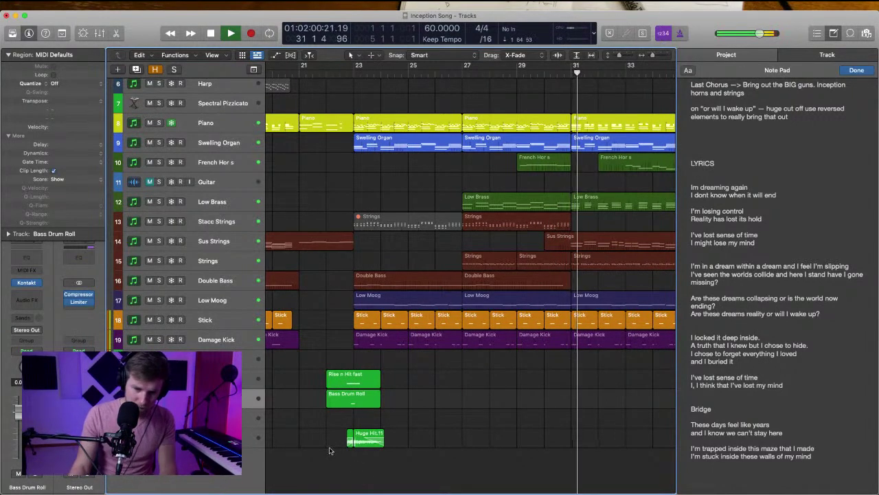
# Select the bar 22 Rise n Hit fast and Bass Drum Roll regions, check the hit regions around bars 53 to 57, and clear the selection
pyautogui.moveTo(300, 373); pyautogui.dragTo(386, 401)
pyautogui.hscroll(12, 389, 400)
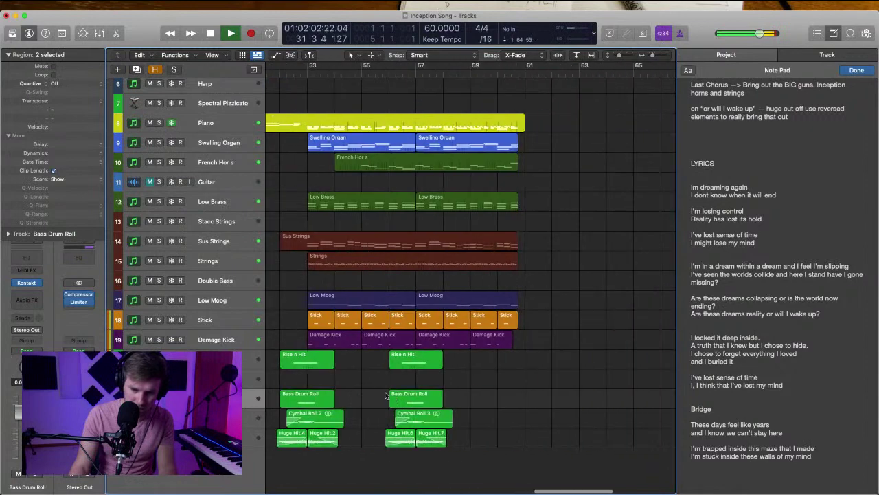
pyautogui.hscroll(-3, 342, 383)
pyautogui.hscroll(-15, 343, 383)
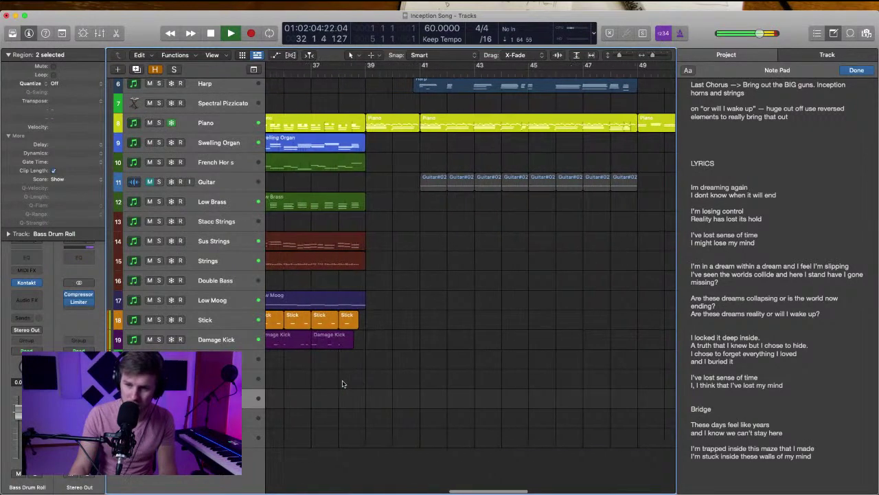
pyautogui.hscroll(-5, 343, 384)
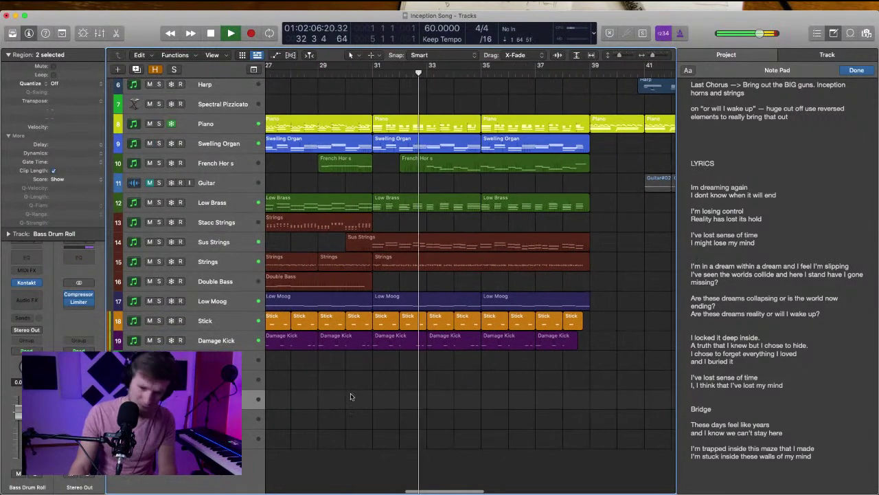
pyautogui.click(350, 395)
# Examine the layering of all tracks between bars 23 and 38 while the song plays, adjusting the track zoom
pyautogui.hscroll(-3, 376, 395)
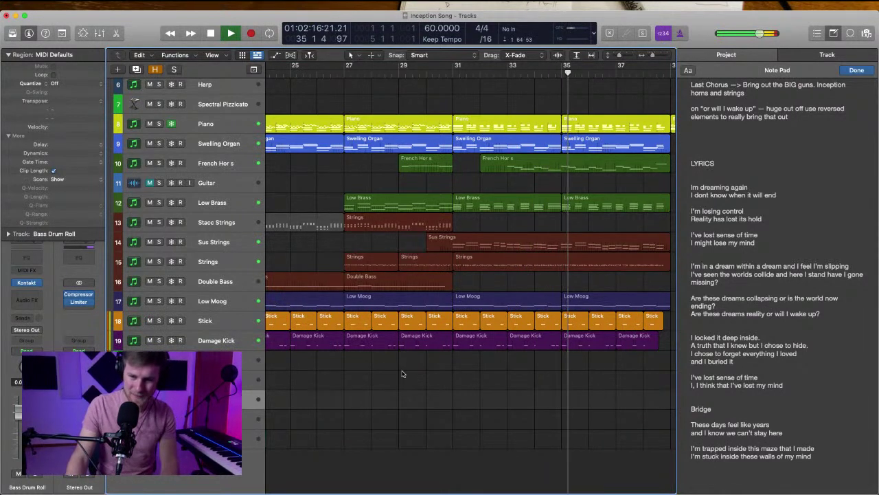
pyautogui.hscroll(-3, 404, 374)
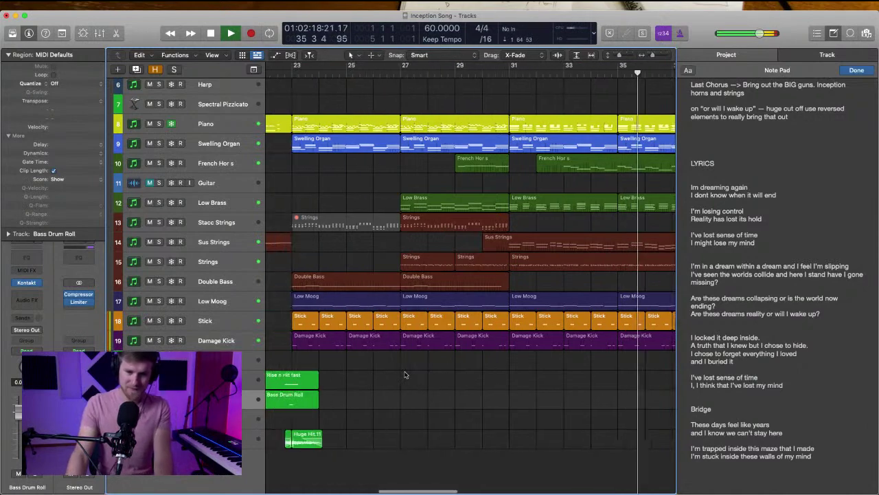
pyautogui.press('super+Left')
pyautogui.press('super+Left')
pyautogui.press('super+Left')
pyautogui.press('super+Right')
pyautogui.press('super+Right')
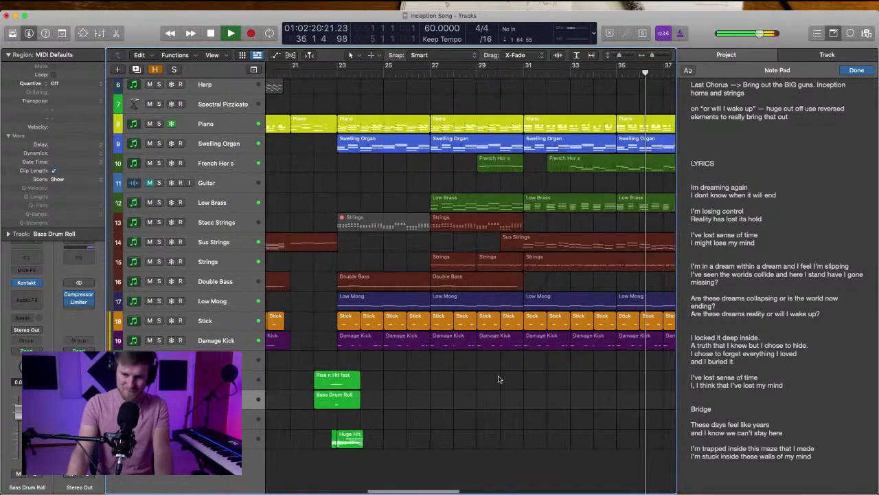
pyautogui.press('super+Down')
pyautogui.scroll(1, 499, 380)
pyautogui.scroll(1, 499, 379)
pyautogui.hscroll(1, 498, 380)
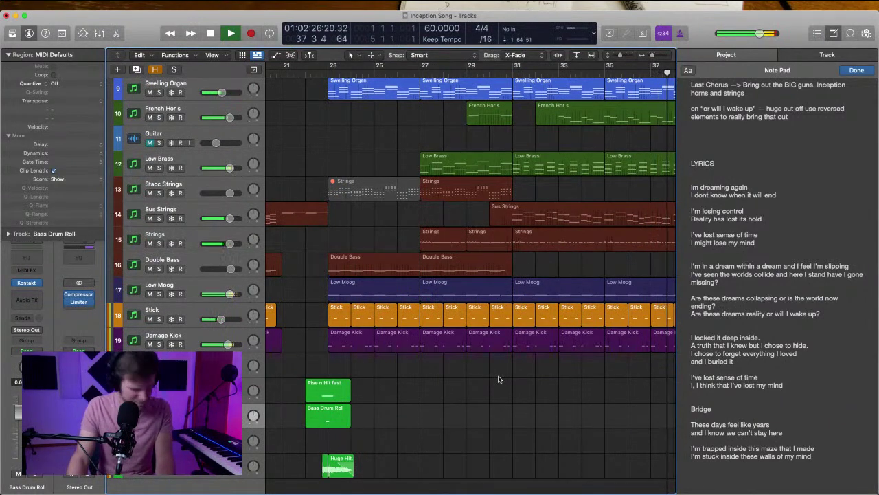
pyautogui.hscroll(3, 499, 378)
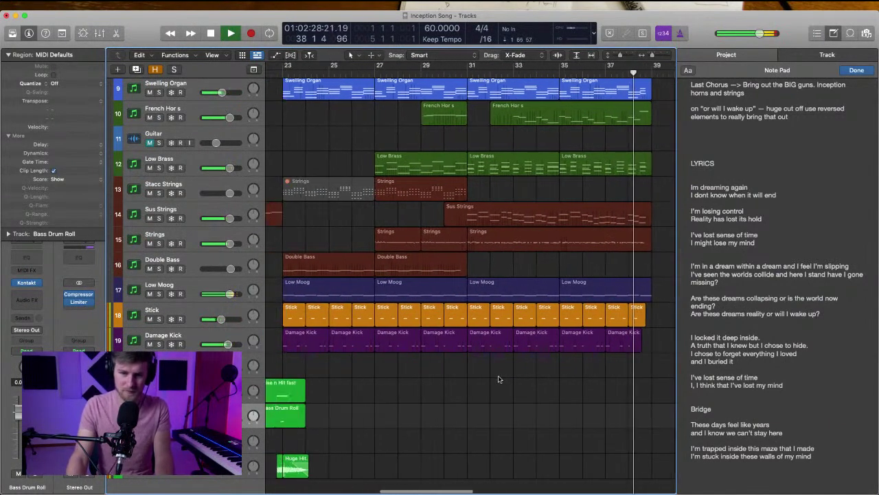
# Play the transition from bar 21 through the hit at bar 23 and stop at bar 24
pyautogui.hscroll(-5, 499, 378)
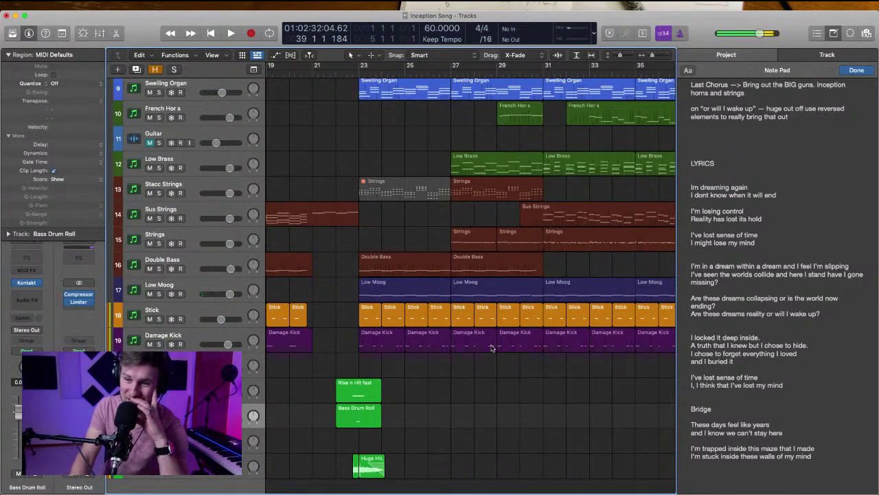
pyautogui.hscroll(-10, 472, 249)
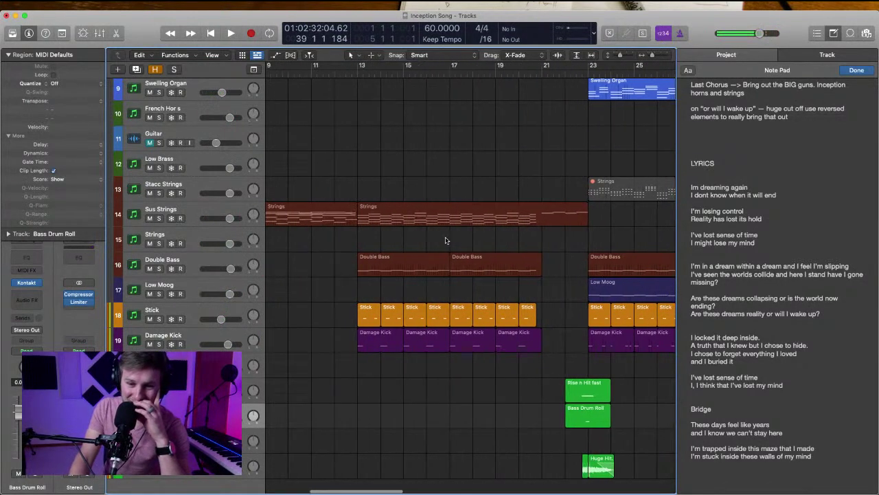
pyautogui.click(352, 73)
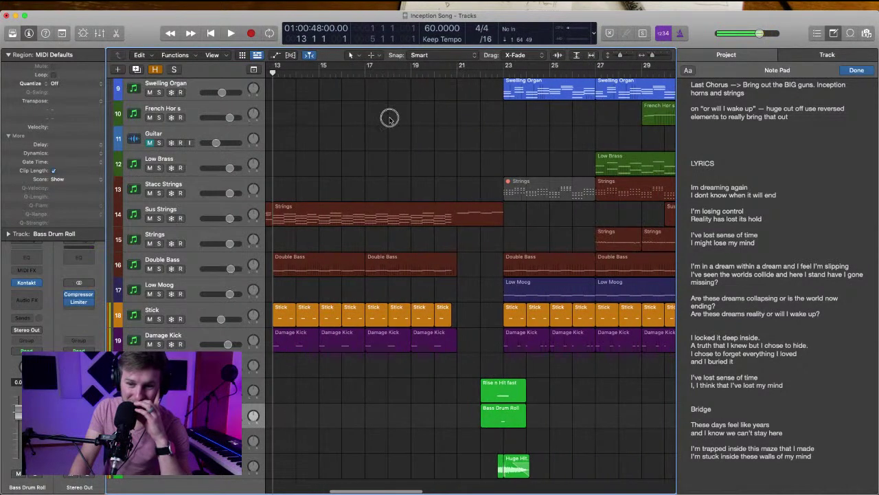
pyautogui.hscroll(4, 395, 141)
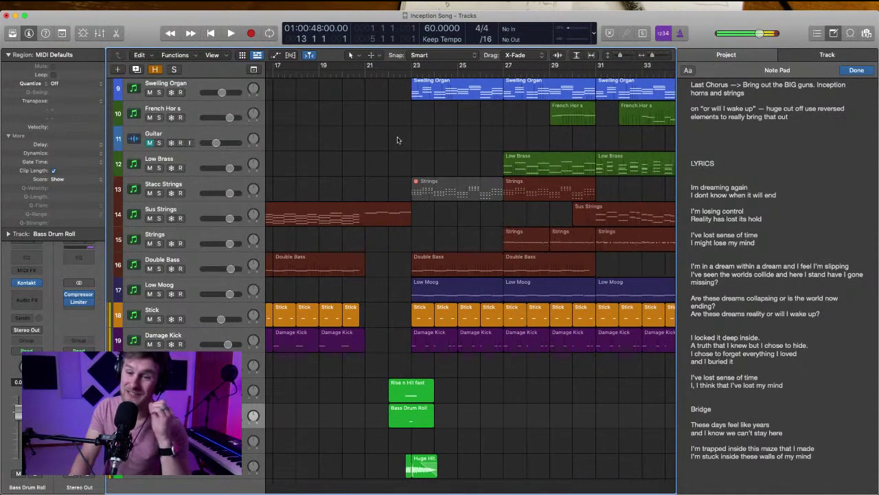
pyautogui.click(388, 72)
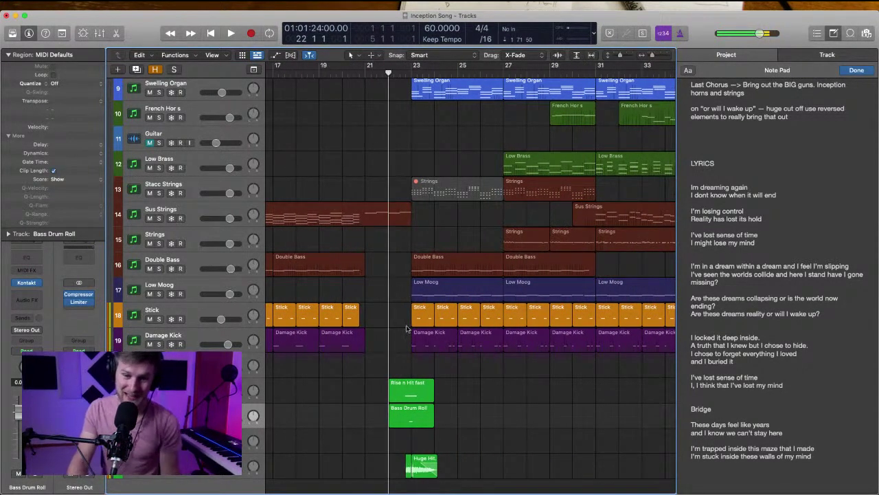
pyautogui.click(364, 66)
pyautogui.press('space')
pyautogui.scroll(3, 382, 219)
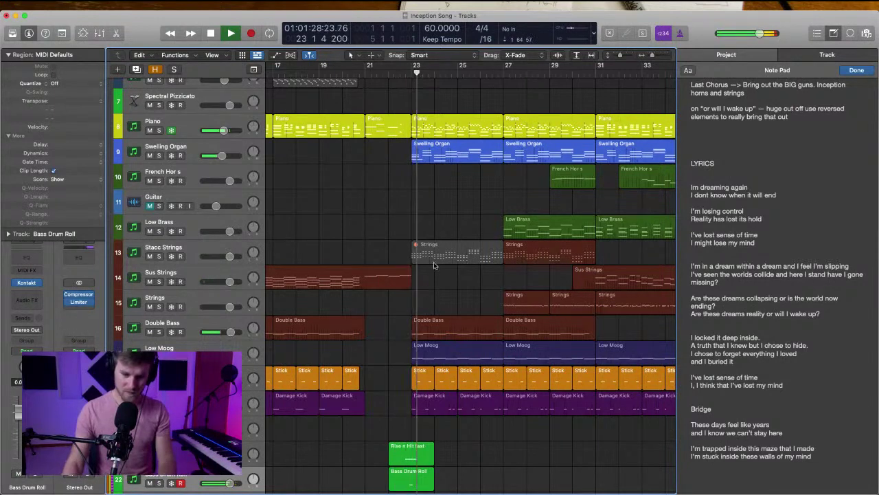
pyautogui.scroll(-4, 496, 385)
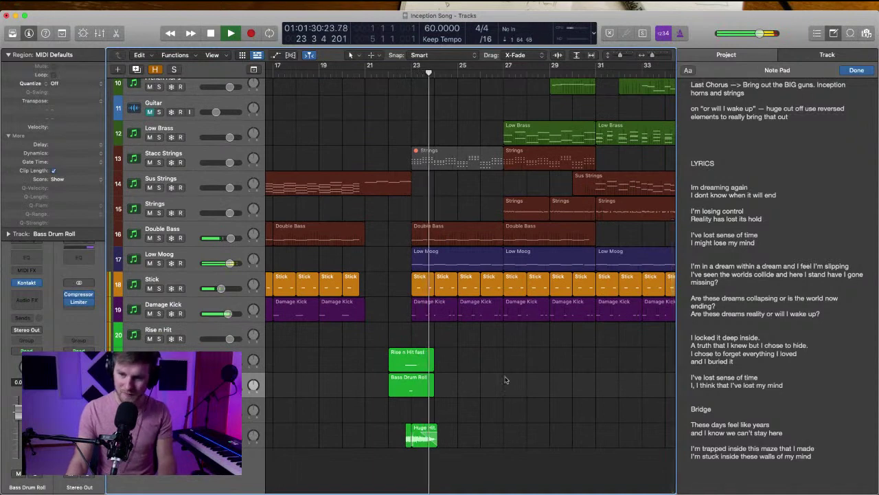
pyautogui.press('space')
# Look over the vocal, piano, organ and string tracks from bar 23 to bar 27
pyautogui.scroll(4, 505, 380)
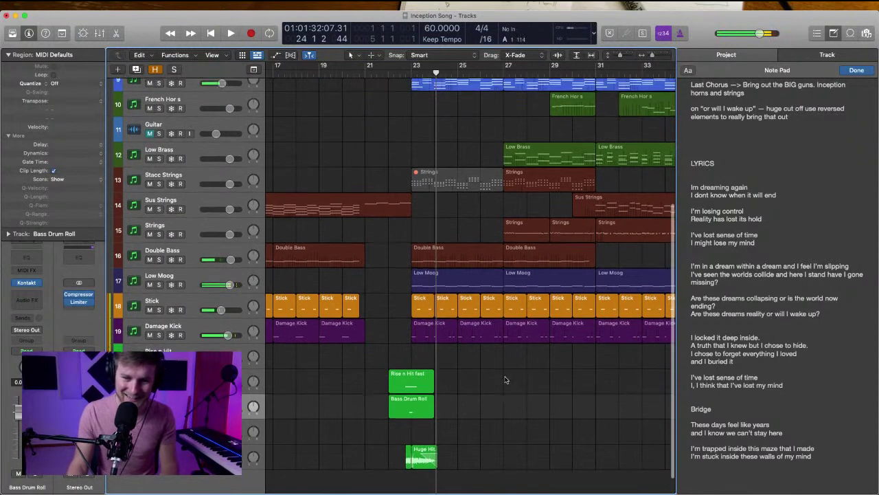
pyautogui.scroll(2, 505, 380)
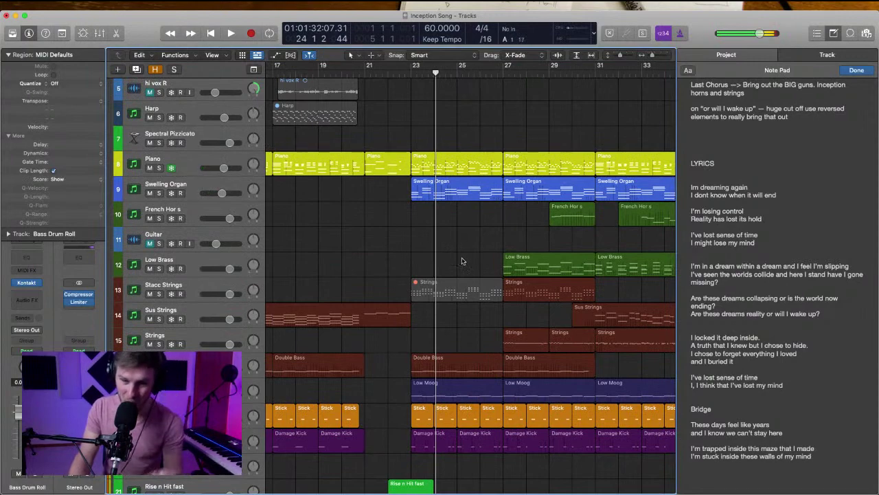
pyautogui.scroll(3, 468, 258)
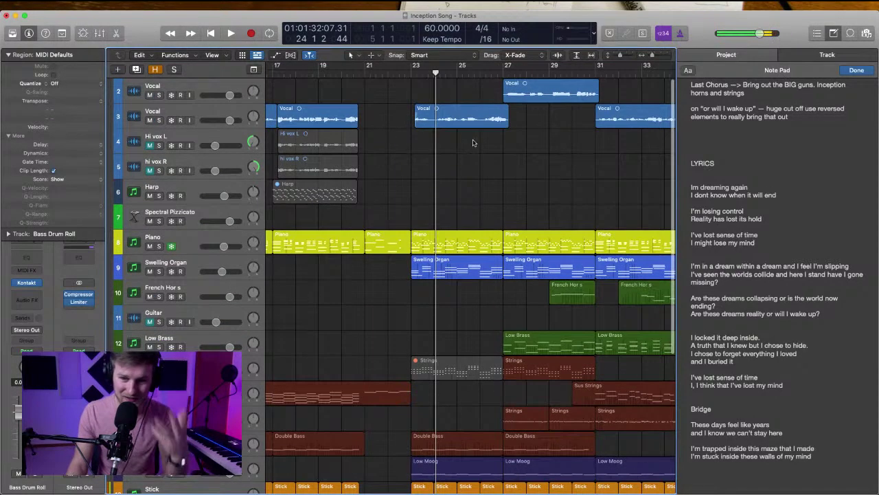
pyautogui.scroll(-6, 471, 165)
pyautogui.scroll(-1, 460, 238)
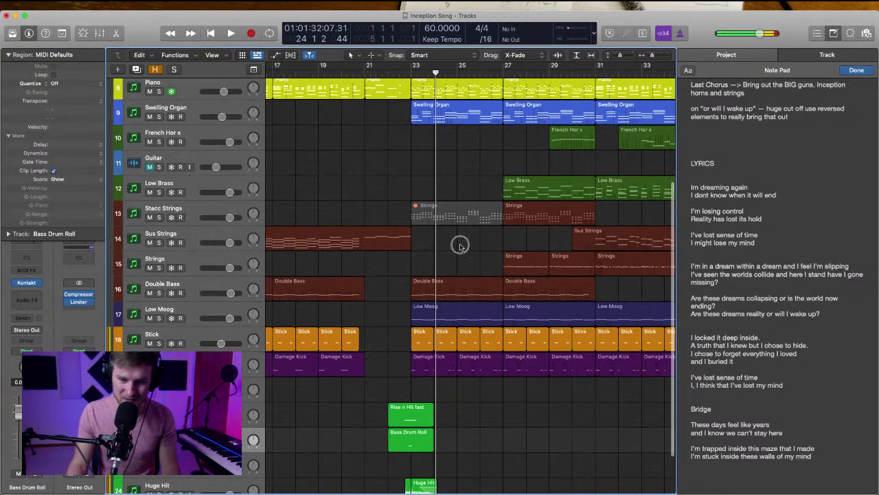
pyautogui.scroll(2, 460, 247)
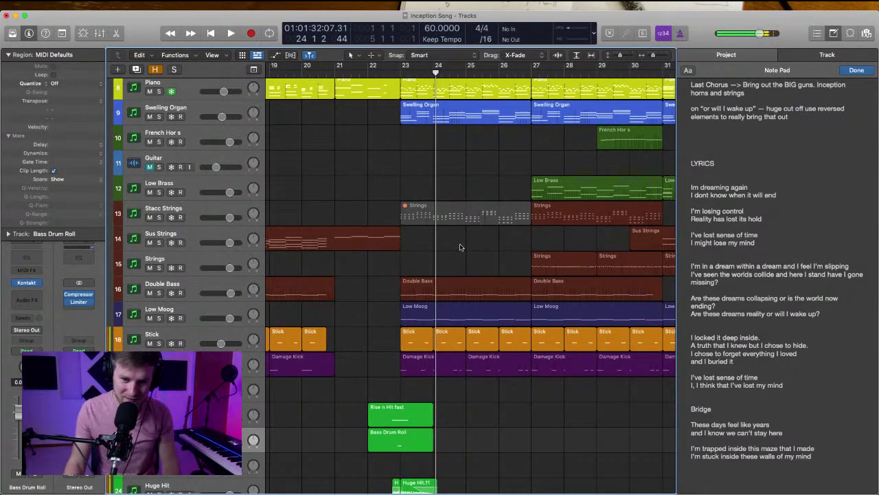
# Examine how the string, bass, percussion and hit regions are layered before and after bar 23, across bars 13 to 39
pyautogui.hscroll(-1, 460, 247)
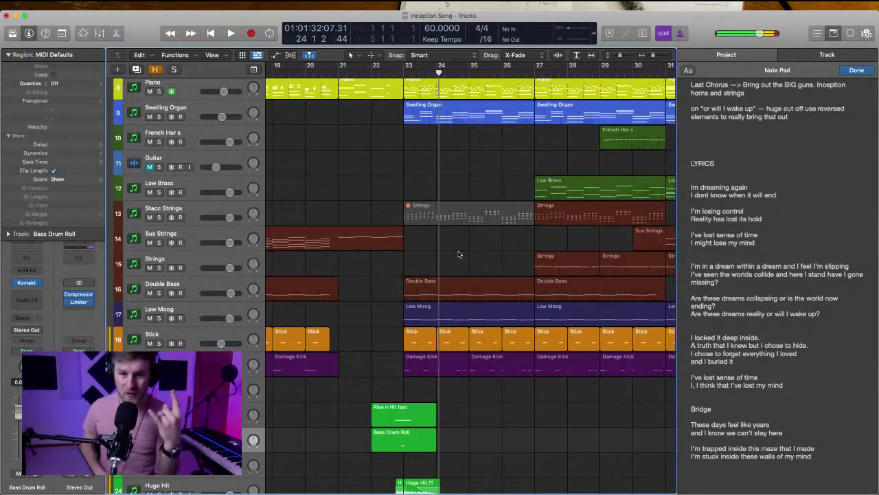
pyautogui.scroll(-6, 458, 254)
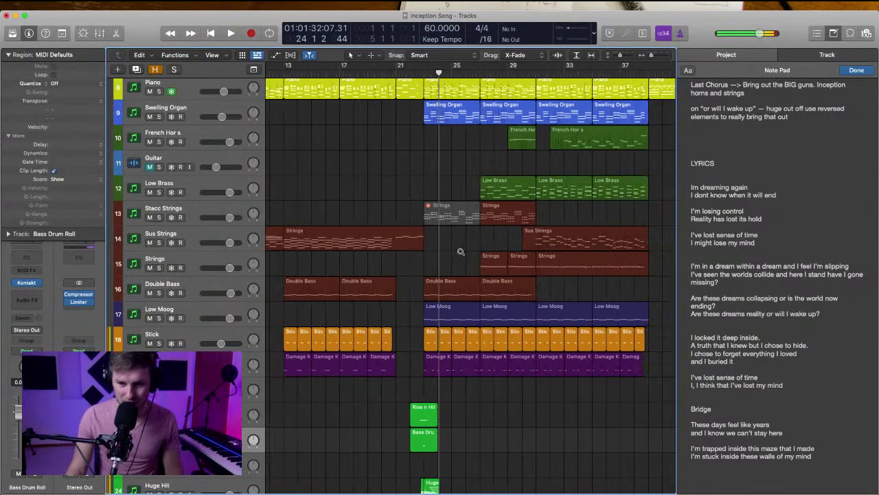
pyautogui.scroll(5, 461, 250)
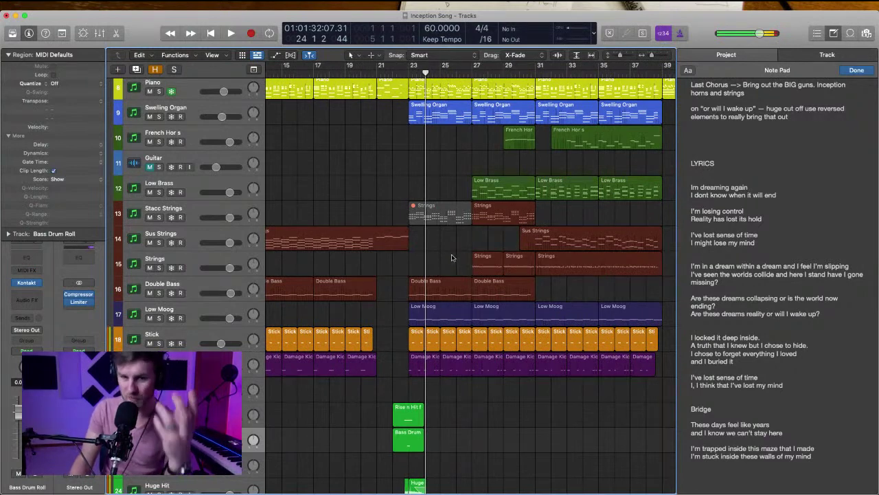
pyautogui.hscroll(2, 453, 258)
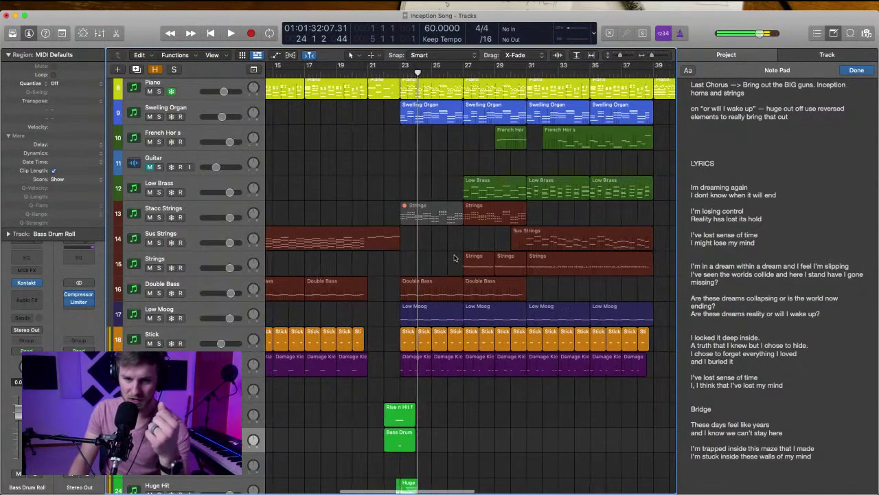
pyautogui.scroll(-2, 729, 234)
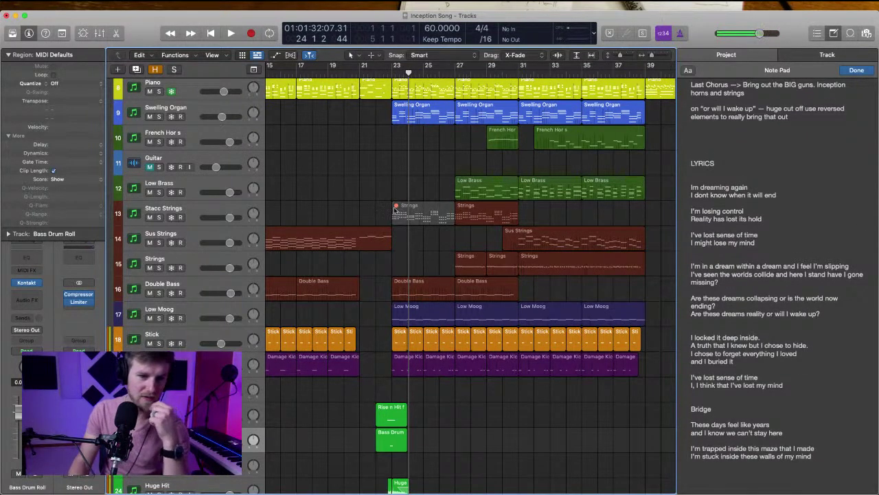
pyautogui.hscroll(-3, 395, 209)
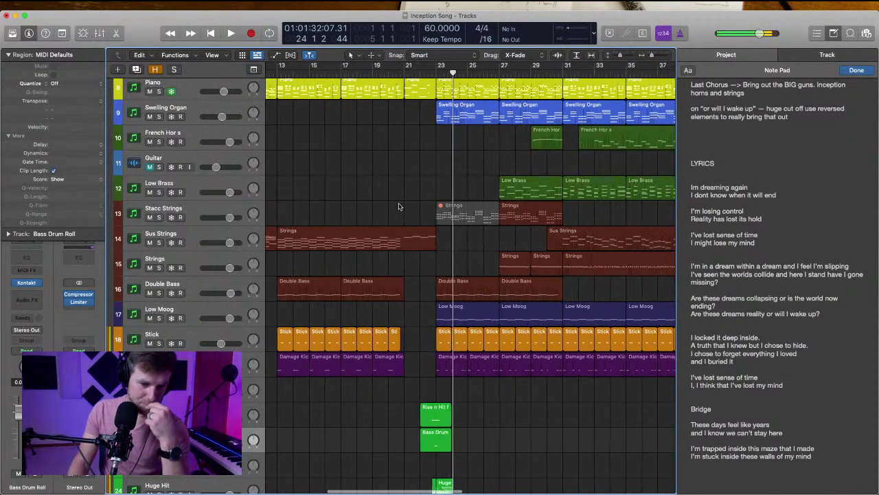
pyautogui.scroll(-3, 399, 206)
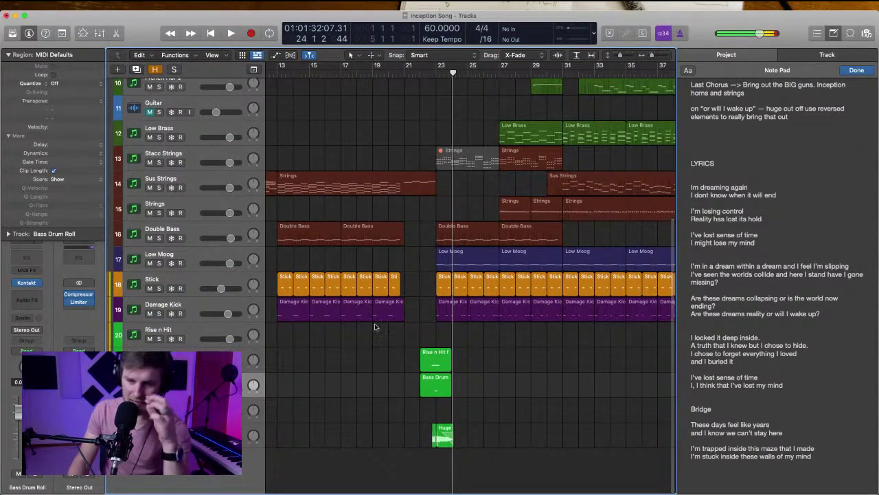
pyautogui.scroll(2, 438, 151)
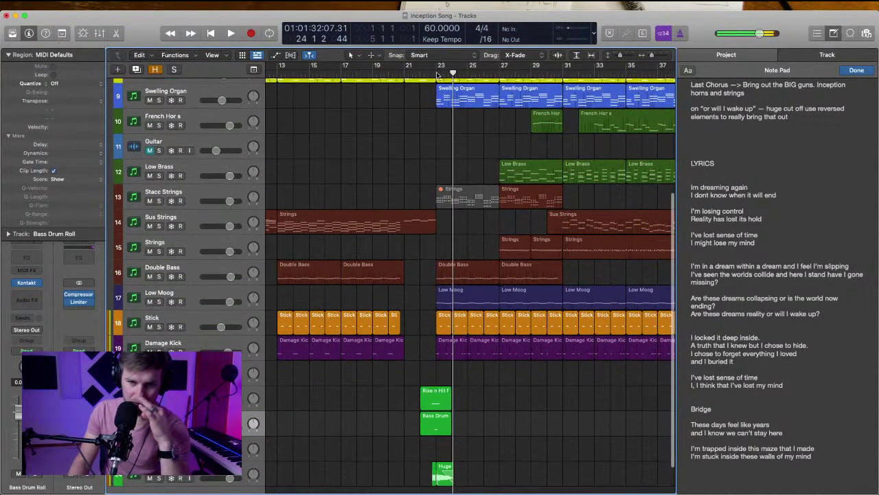
# Set the playhead to bar 23 and create one software instrument track using Output's Arcade in stereo
pyautogui.click(435, 72)
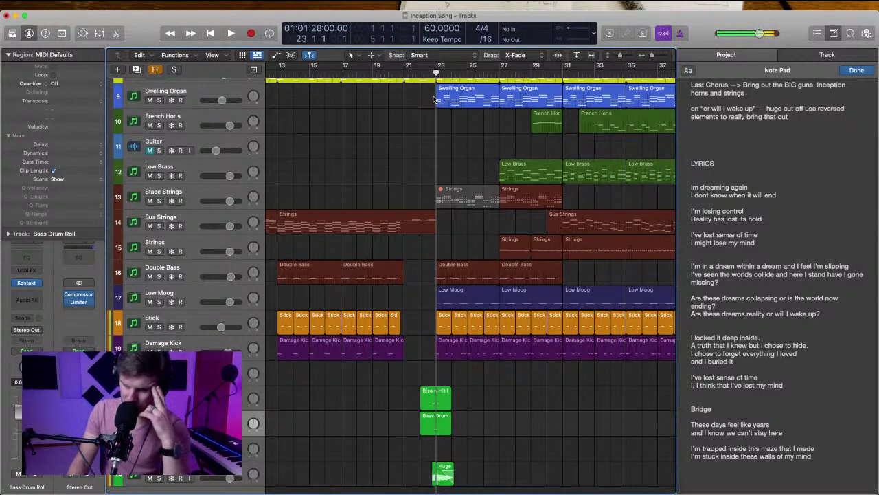
pyautogui.press('alt+super+n')
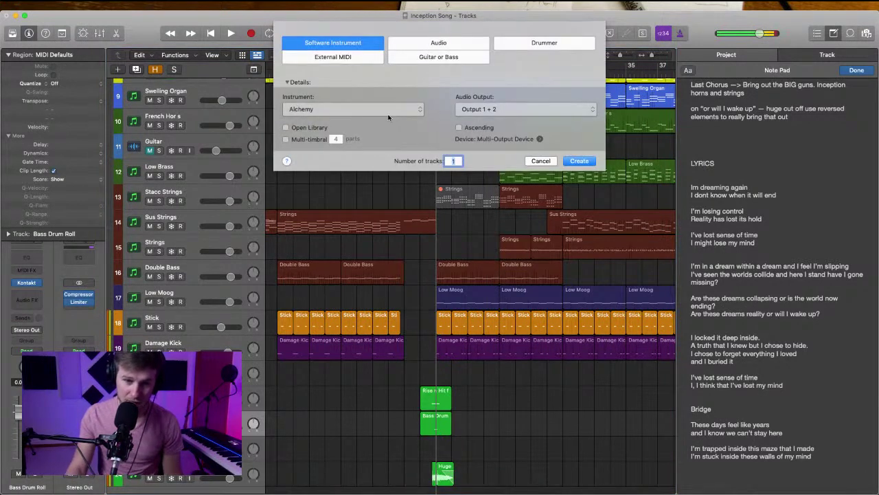
pyautogui.click(388, 110)
pyautogui.moveTo(377, 351)
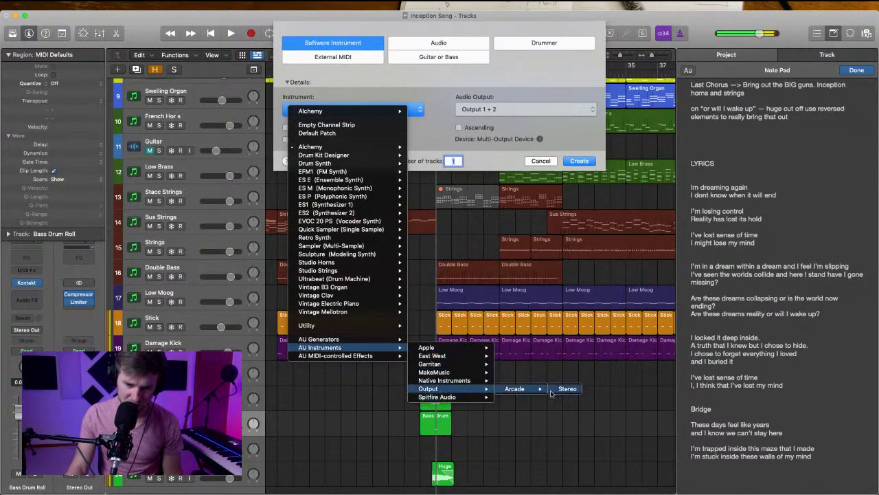
pyautogui.click(553, 390)
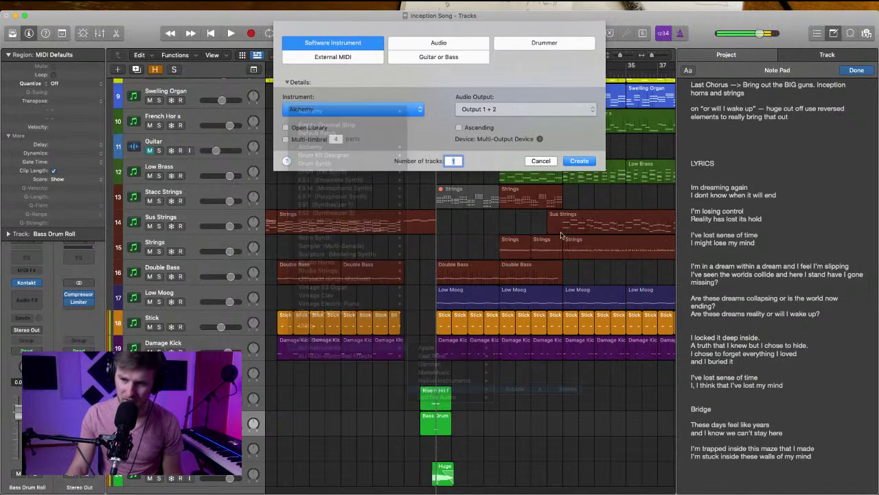
pyautogui.click(580, 161)
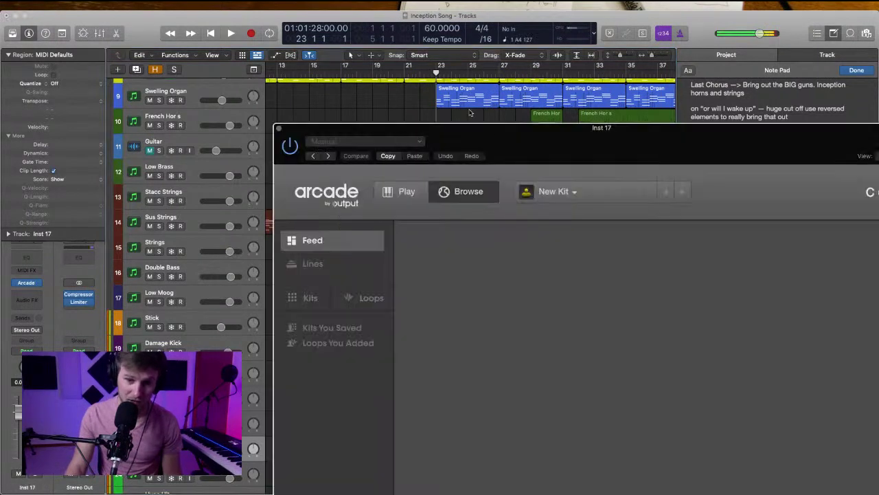
# Reposition the Arcade plug-in window so that its whole interface fits on the screen
pyautogui.moveTo(508, 141); pyautogui.dragTo(531, 128)
pyautogui.moveTo(278, 115); pyautogui.dragTo(244, 90)
pyautogui.moveTo(585, 103); pyautogui.dragTo(388, 39)
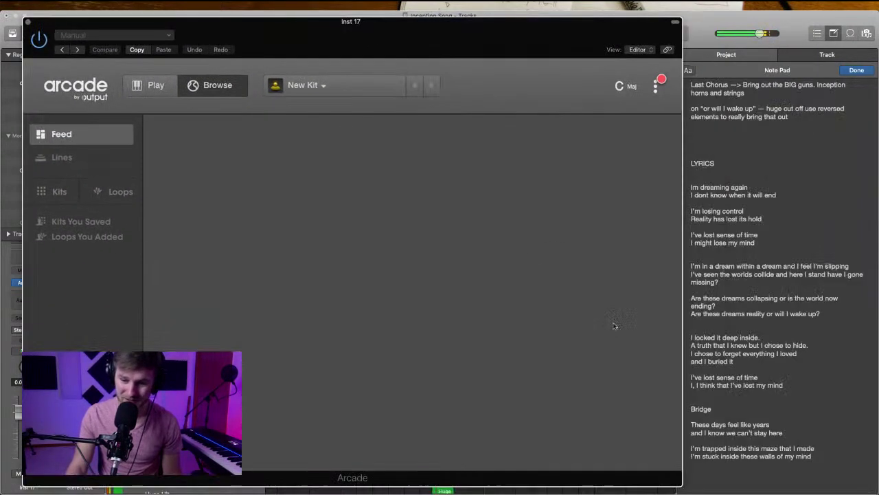
# Reposition the Arcade plug-in window, switch its browser to Lines, and close the window
pyautogui.moveTo(682, 482); pyautogui.dragTo(695, 420)
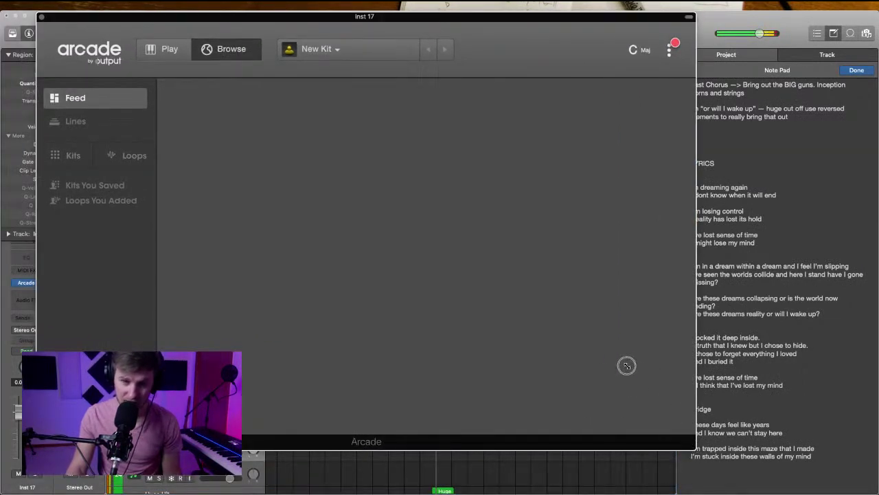
pyautogui.moveTo(457, 15); pyautogui.dragTo(577, 57)
pyautogui.click(227, 165)
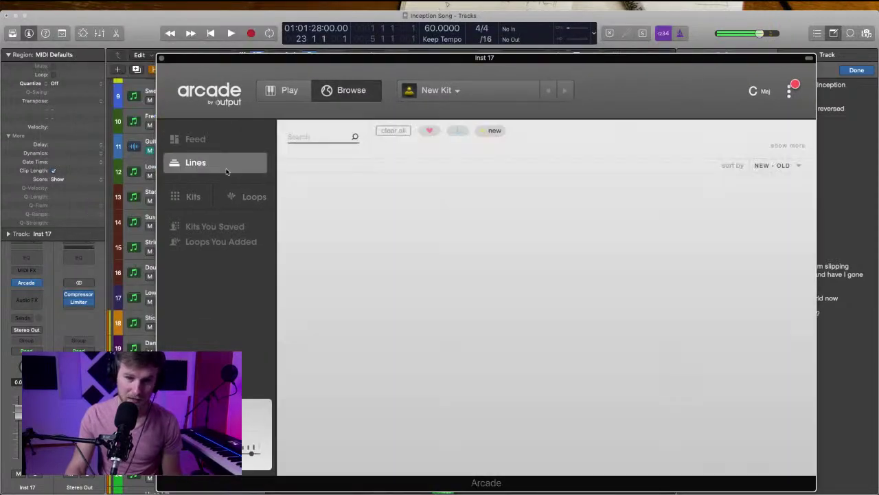
pyautogui.moveTo(446, 74); pyautogui.dragTo(420, 77)
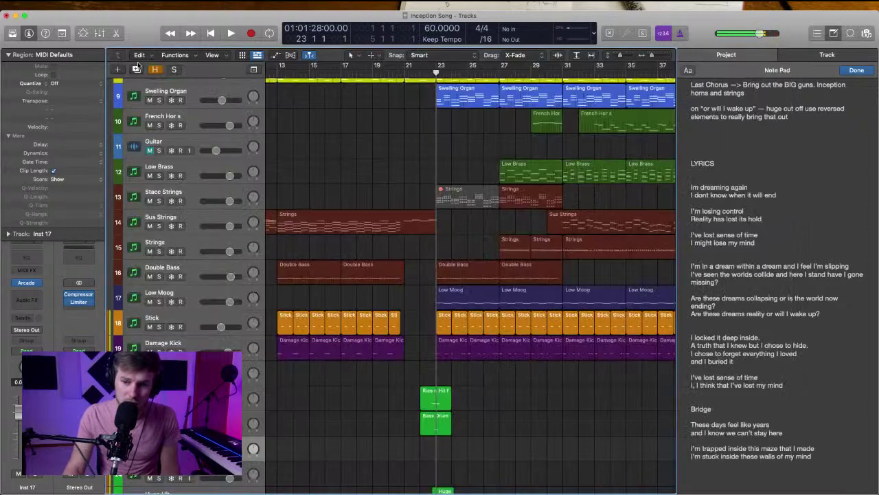
pyautogui.click(136, 61)
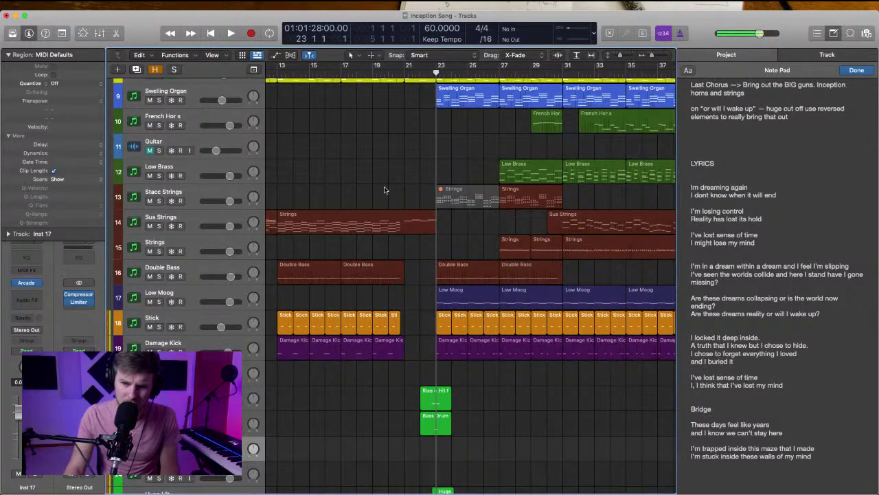
# Review the arrangement from the intro through the second chorus and set the playhead to bar 22
pyautogui.hscroll(2, 384, 190)
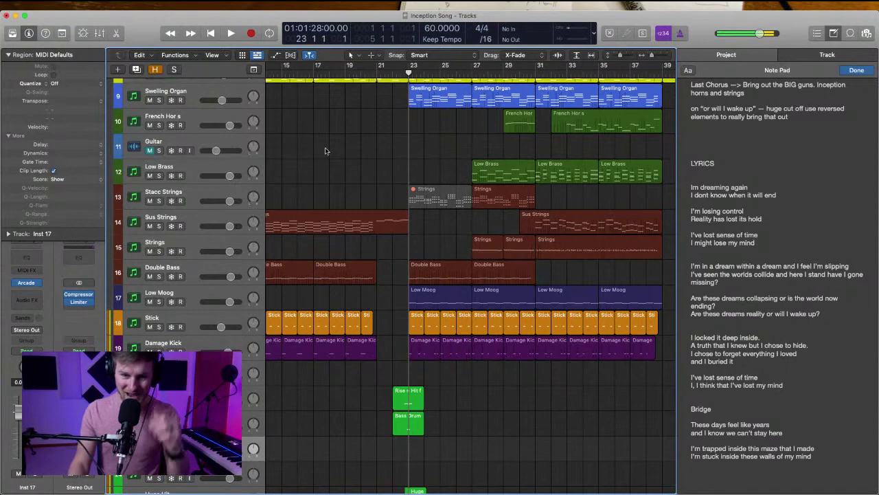
pyautogui.hscroll(-10, 326, 152)
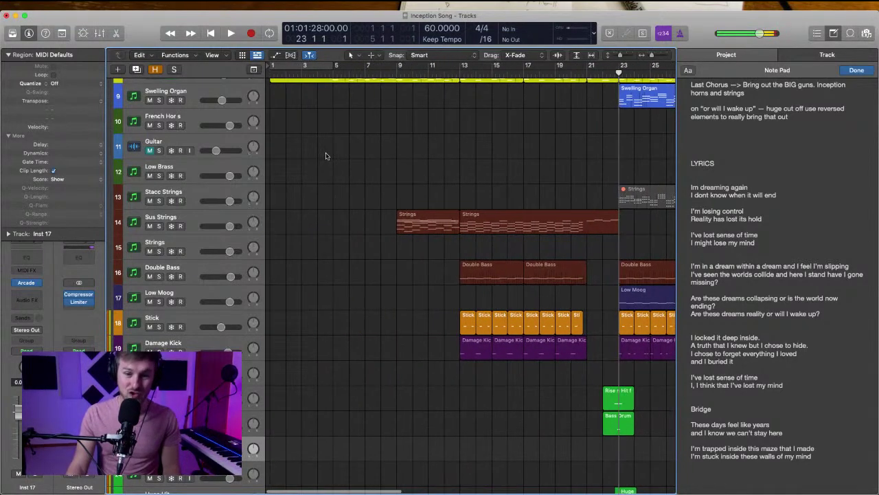
pyautogui.scroll(6, 328, 153)
pyautogui.scroll(-2, 331, 153)
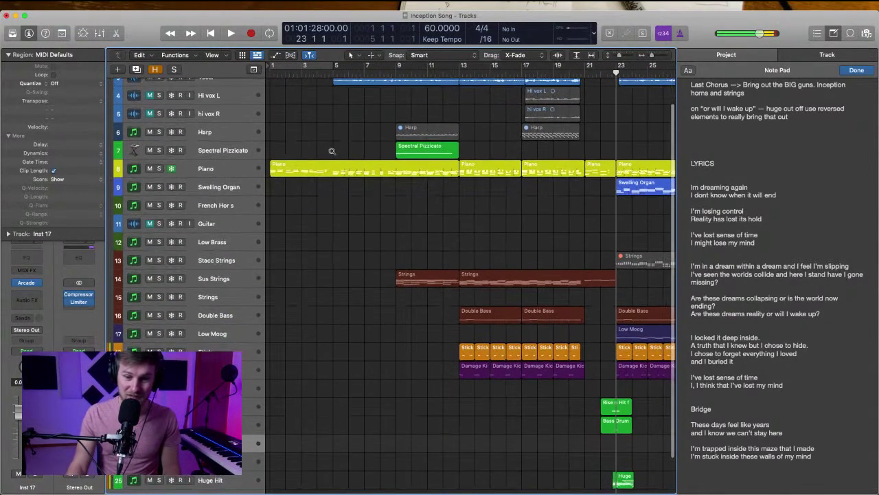
pyautogui.hscroll(10, 425, 226)
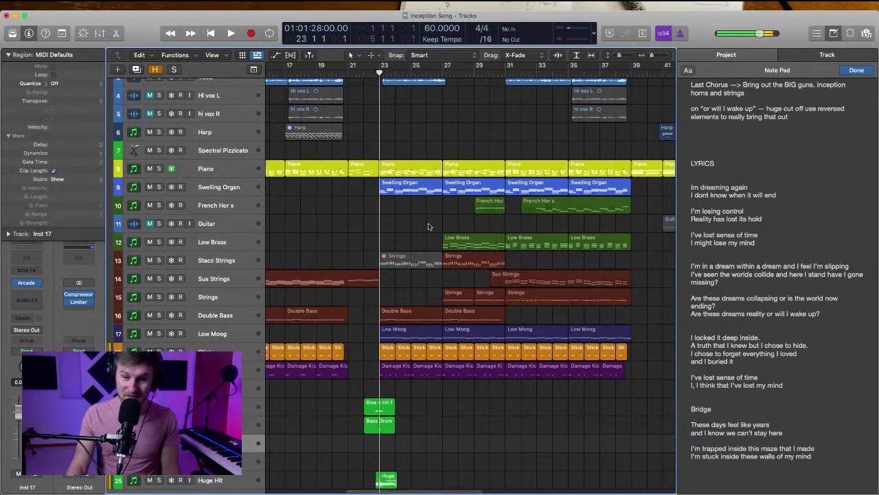
pyautogui.hscroll(1, 428, 226)
pyautogui.hscroll(-1, 428, 226)
pyautogui.hscroll(-4, 428, 227)
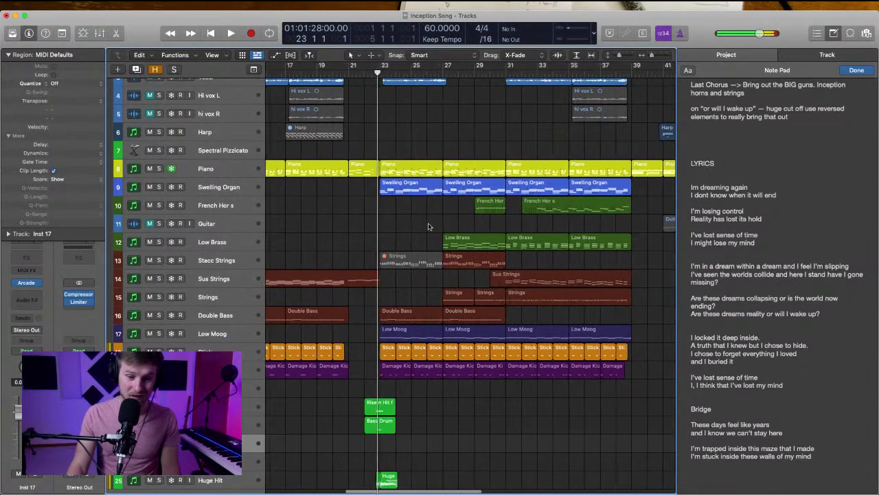
pyautogui.scroll(-2, 481, 316)
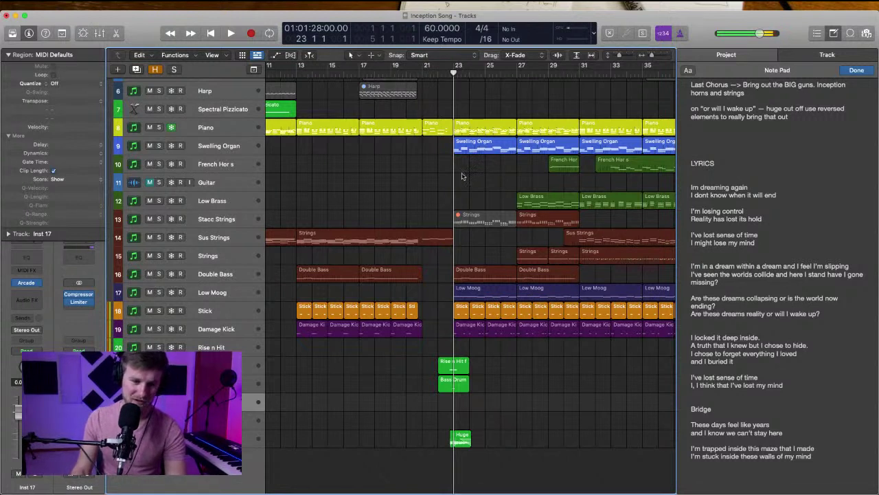
pyautogui.click(437, 66)
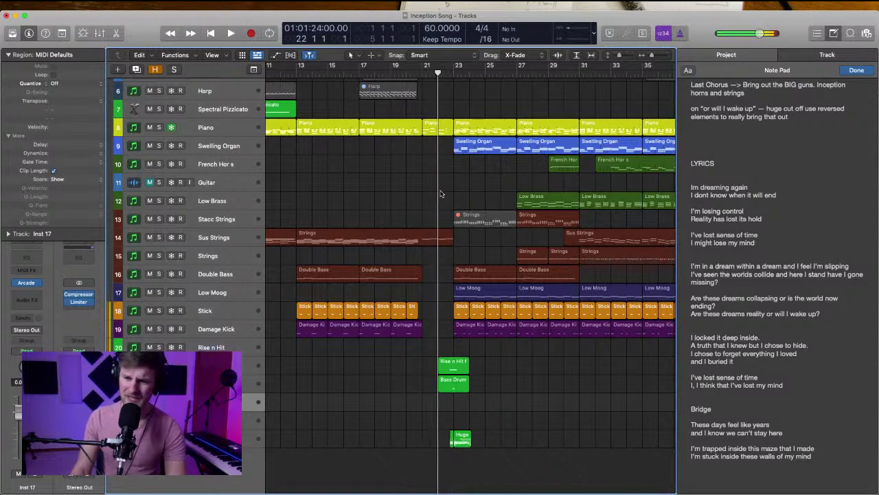
# Move the Inst 17 track up the track list to directly below the Piano track
pyautogui.hscroll(3, 441, 194)
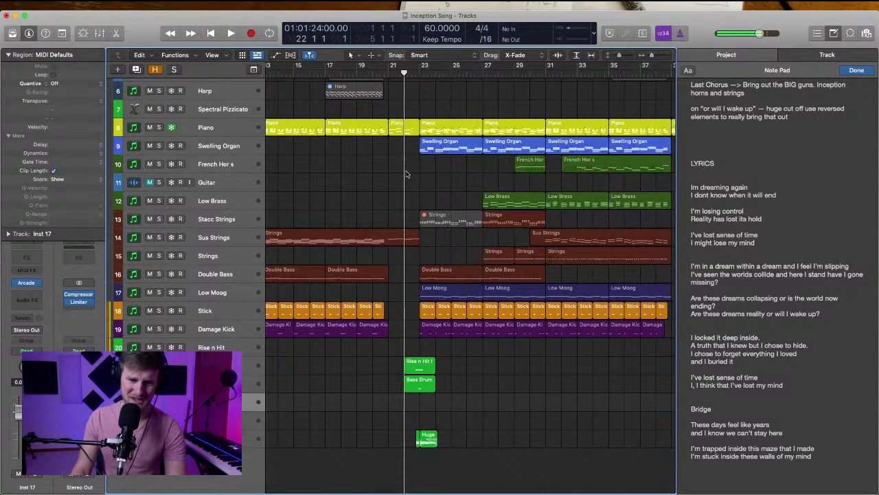
pyautogui.hscroll(-4, 416, 107)
pyautogui.hscroll(-1, 416, 106)
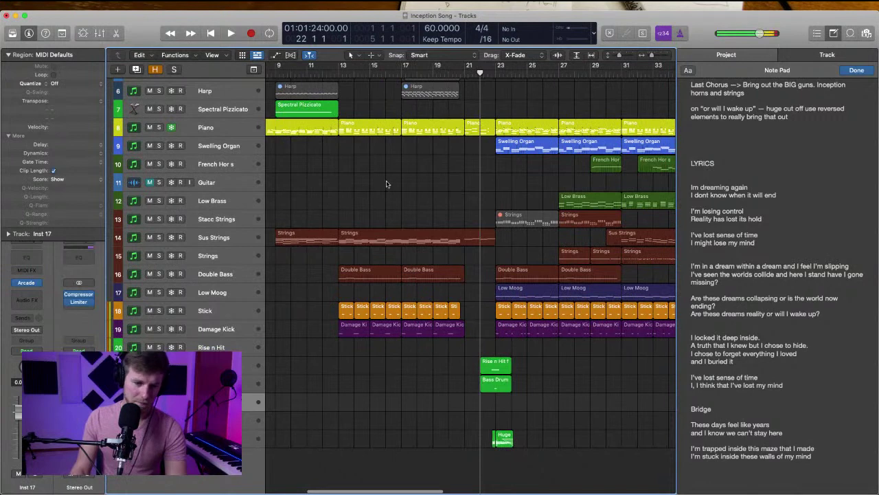
pyautogui.moveTo(253, 402); pyautogui.dragTo(252, 144)
pyautogui.hscroll(-8, 340, 191)
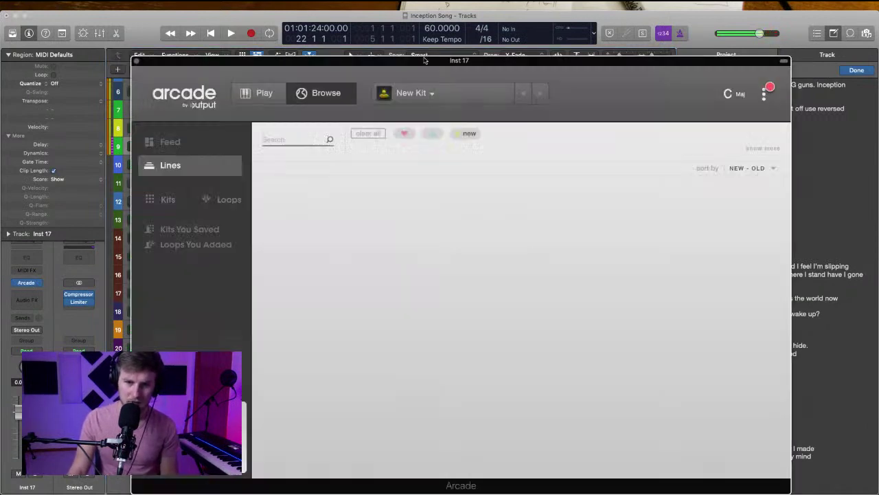
# Check Arcade's Play and Browse views and its kit selector on Inst 17, and close the plug-in window
pyautogui.moveTo(425, 58); pyautogui.dragTo(445, 91)
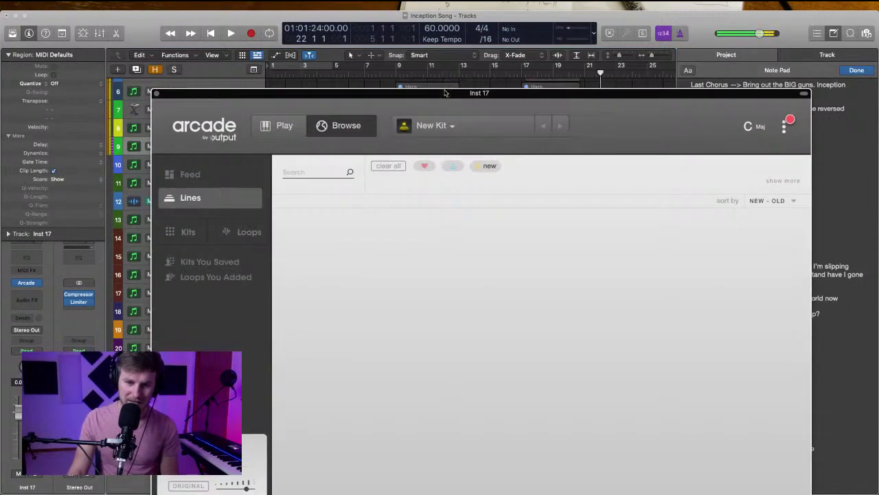
pyautogui.click(284, 128)
pyautogui.click(336, 129)
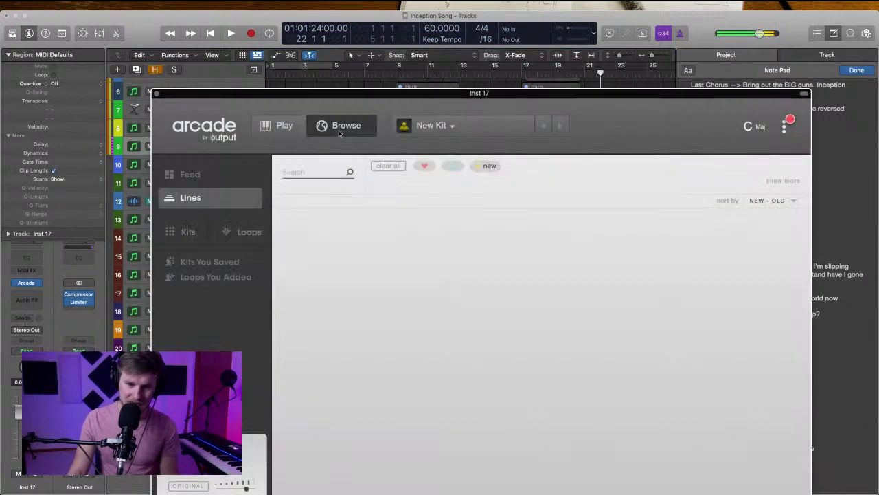
pyautogui.click(451, 130)
pyautogui.click(452, 134)
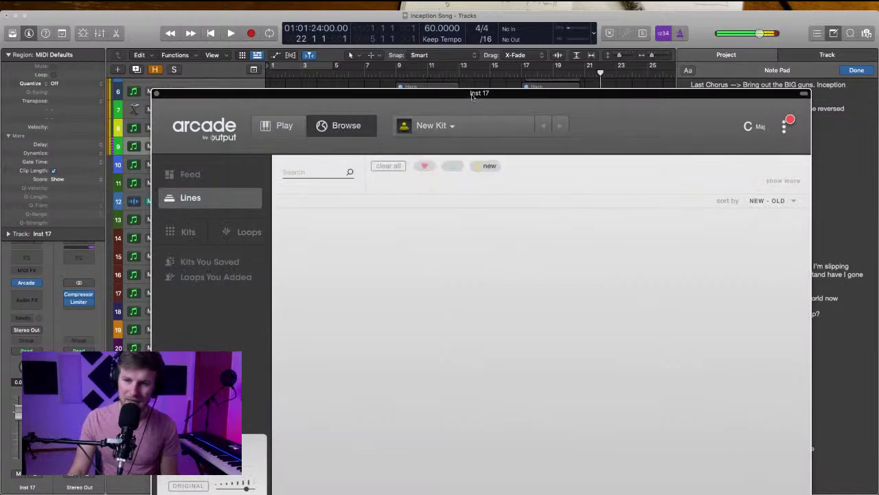
pyautogui.moveTo(168, 95); pyautogui.dragTo(153, 78)
pyautogui.click(142, 77)
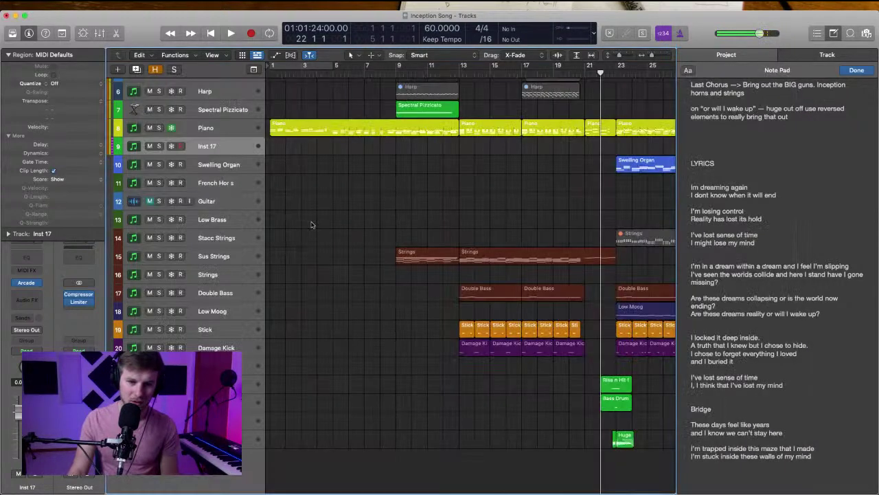
pyautogui.click(31, 282)
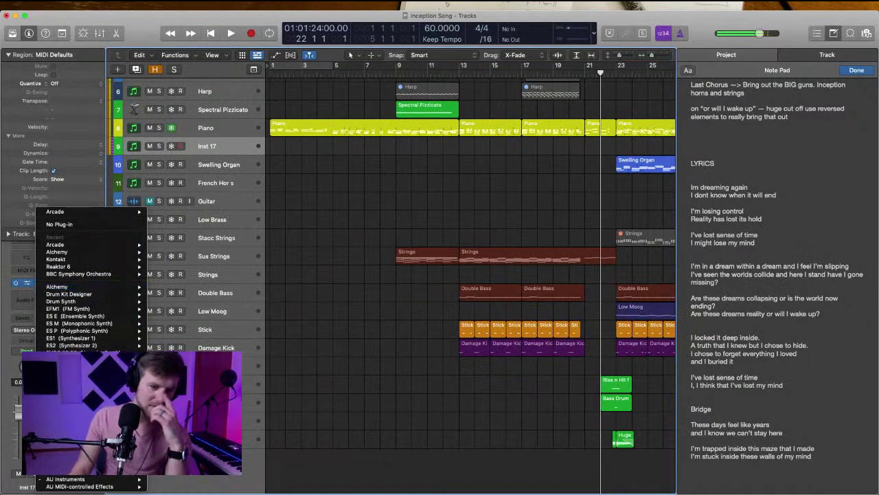
pyautogui.moveTo(82, 479)
pyautogui.moveTo(183, 477)
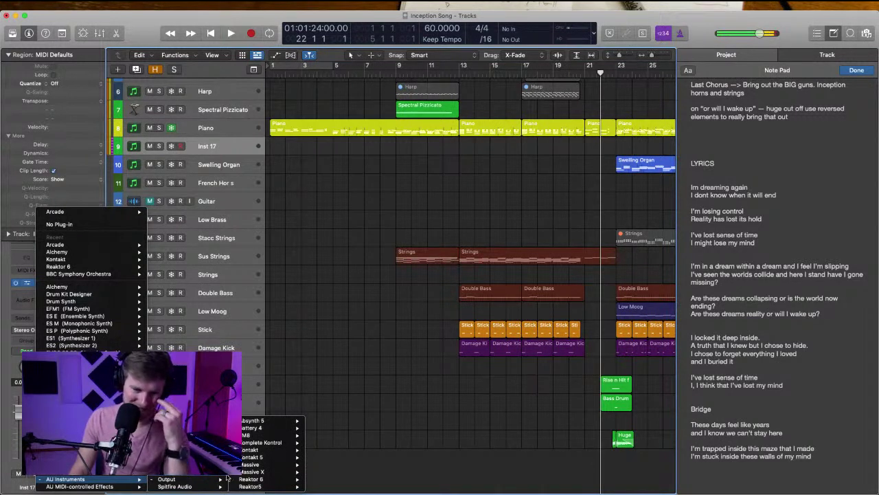
pyautogui.moveTo(255, 438)
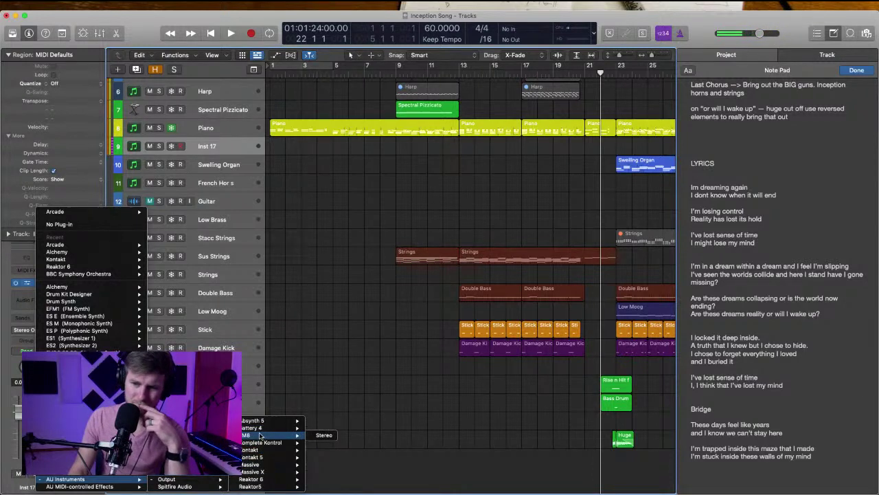
pyautogui.click(383, 375)
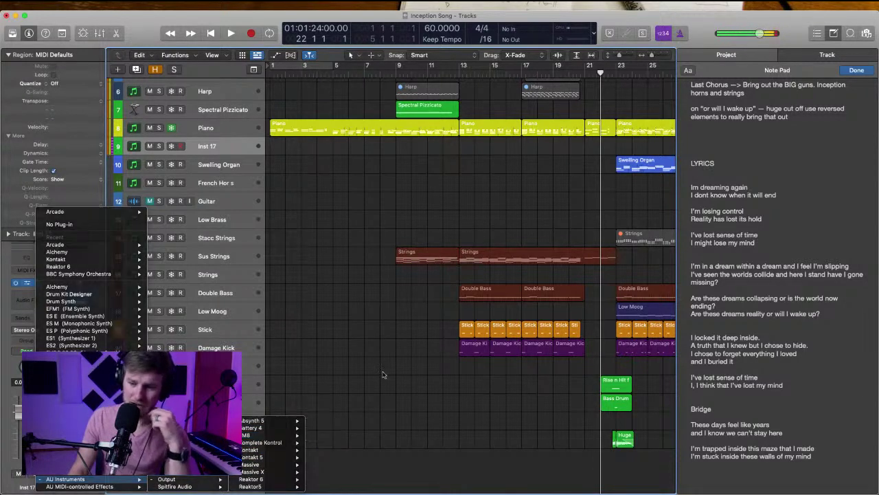
# Review the lyrics and the section-by-section arrangement notes in the project note pad
pyautogui.moveTo(692, 184); pyautogui.dragTo(823, 448)
pyautogui.scroll(5, 776, 275)
pyautogui.scroll(5, 723, 282)
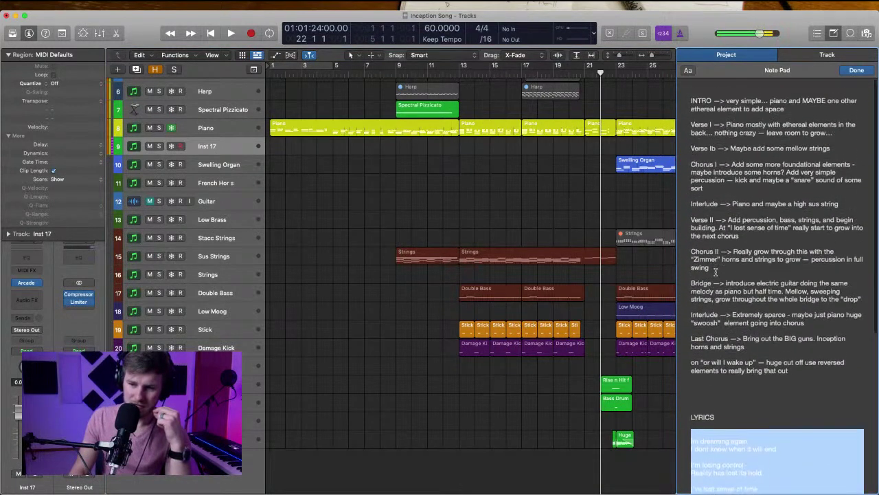
pyautogui.click(690, 98)
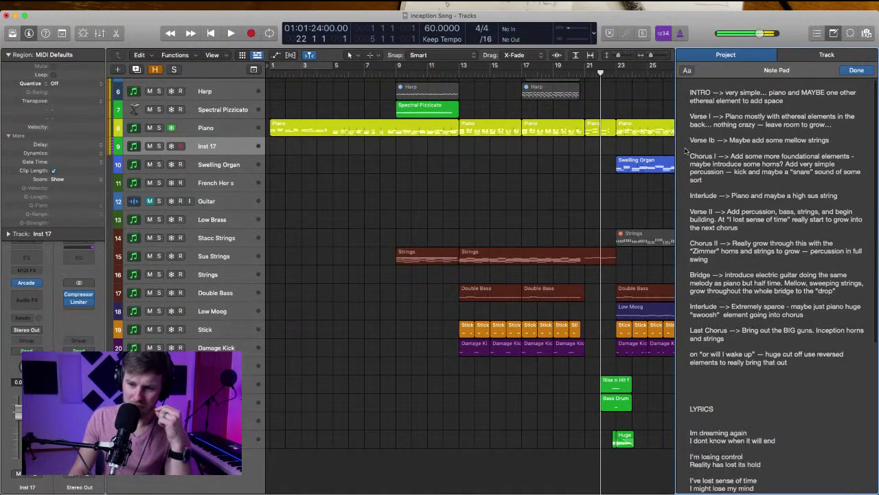
pyautogui.moveTo(689, 95); pyautogui.dragTo(811, 354)
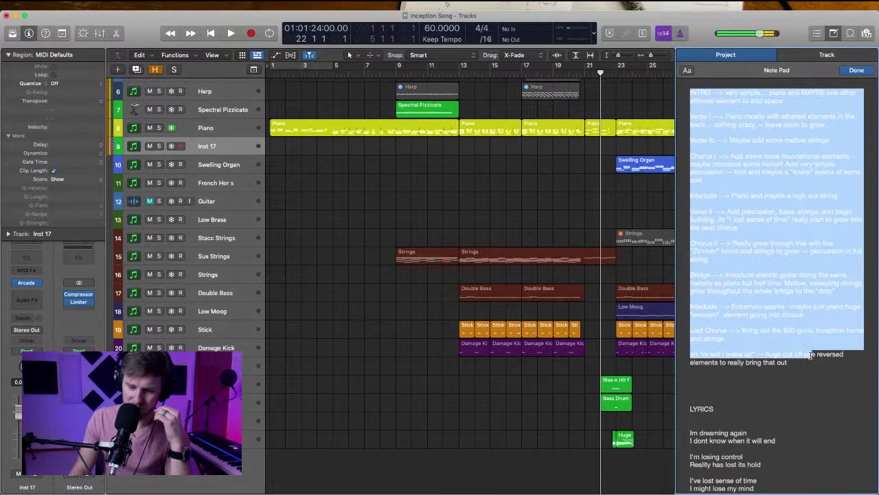
pyautogui.click(811, 354)
# Adjust the note pad's width so it is slightly wider while leaving most of the arrangement in view
pyautogui.moveTo(675, 92); pyautogui.dragTo(349, 99)
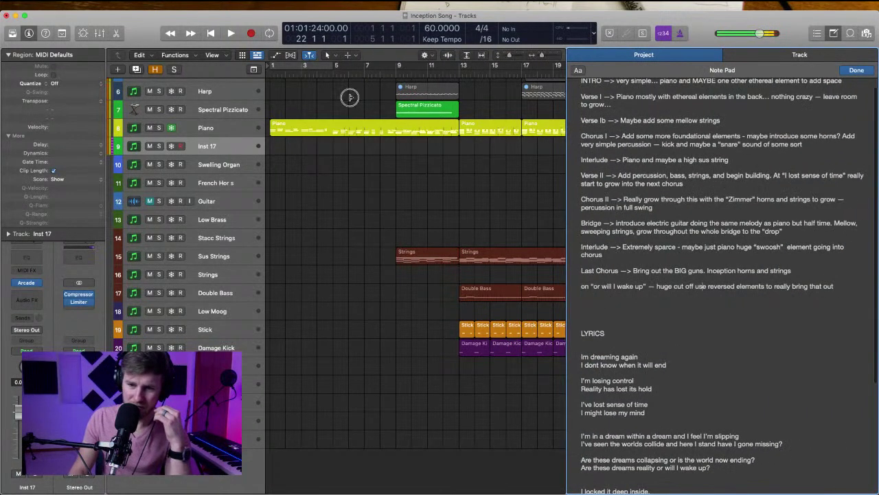
pyautogui.scroll(2, 638, 110)
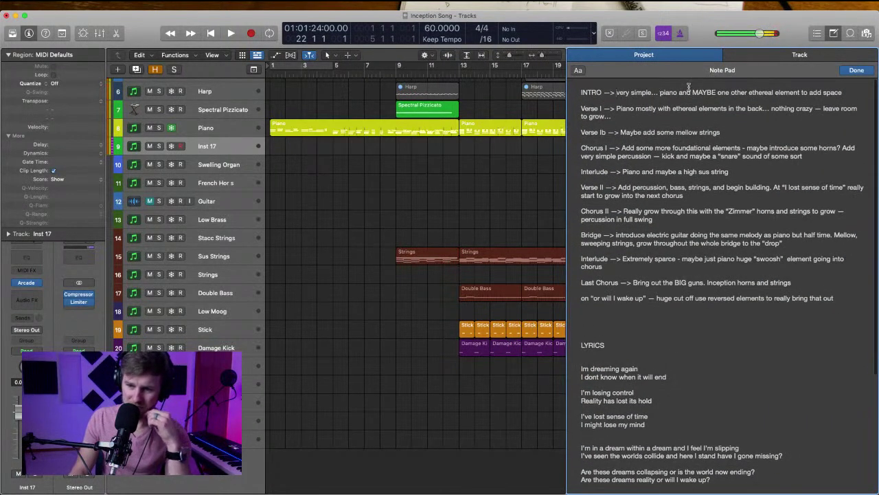
pyautogui.click(607, 132)
pyautogui.moveTo(567, 113); pyautogui.dragTo(648, 113)
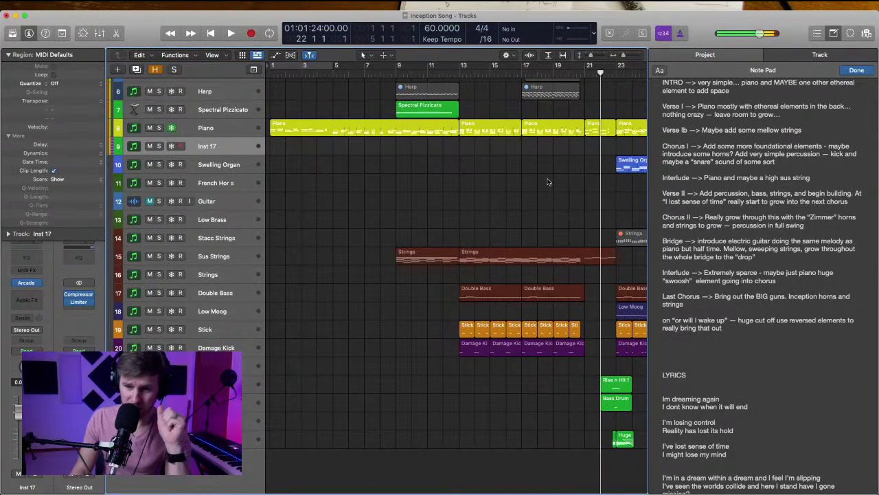
# Examine the arrangement from the second verse through the bridge and last chorus, comparing which tracks play in each section
pyautogui.hscroll(5, 549, 180)
pyautogui.hscroll(6, 547, 181)
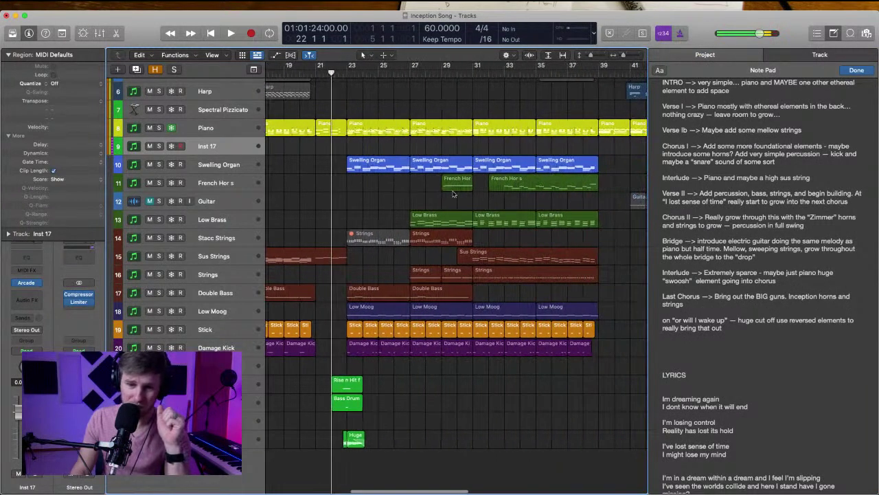
pyautogui.hscroll(2, 395, 184)
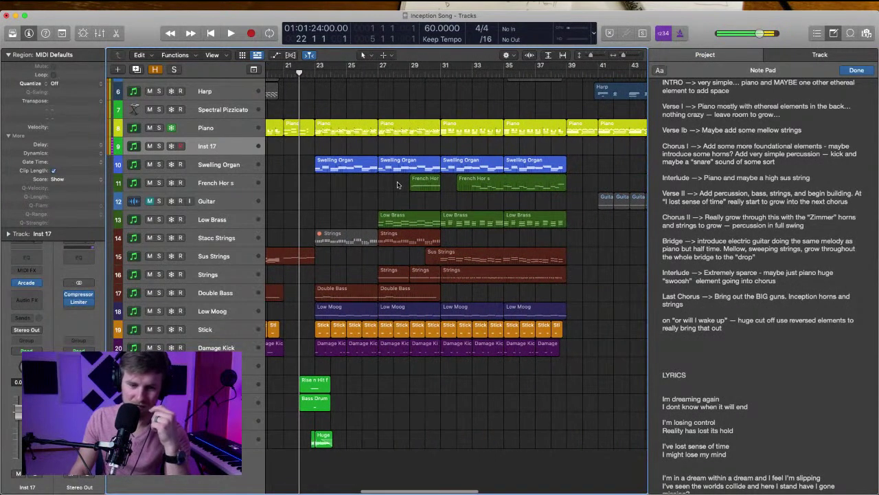
pyautogui.hscroll(12, 402, 185)
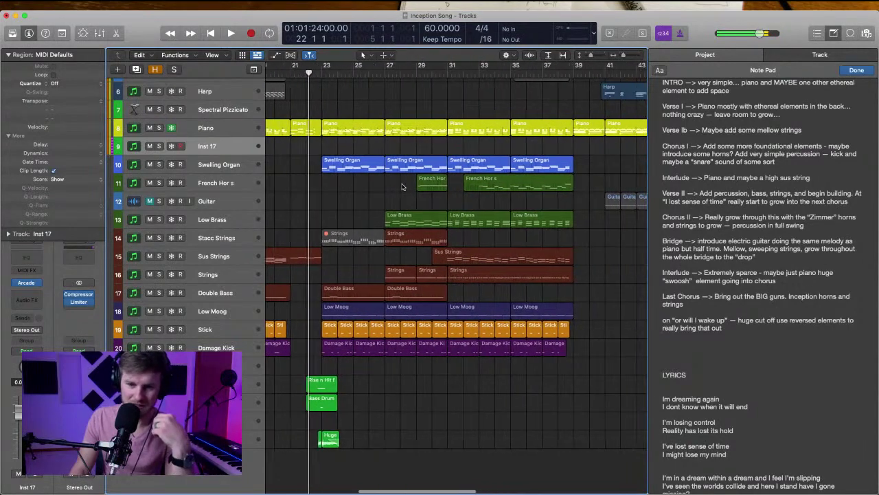
pyautogui.scroll(4, 403, 186)
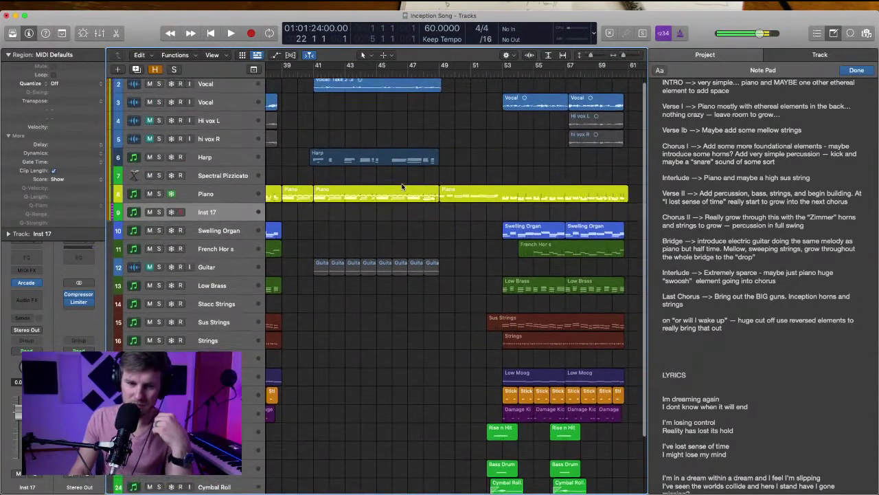
pyautogui.scroll(-1, 351, 149)
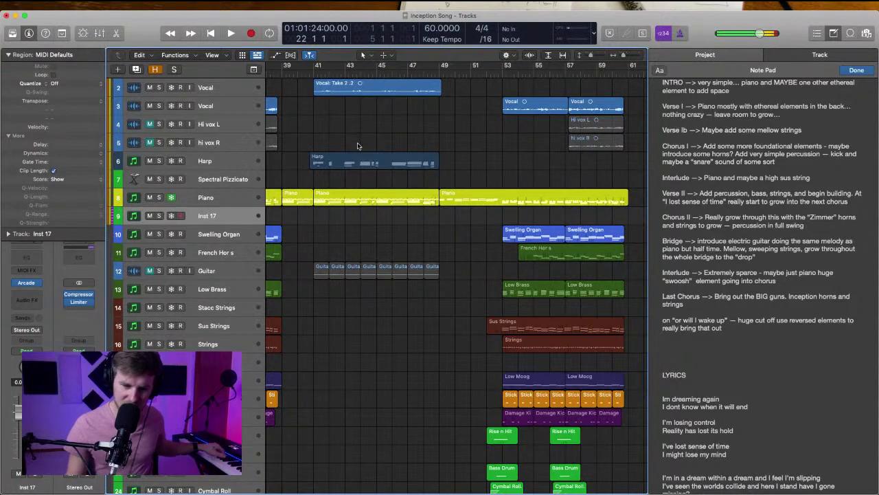
pyautogui.hscroll(-5, 417, 206)
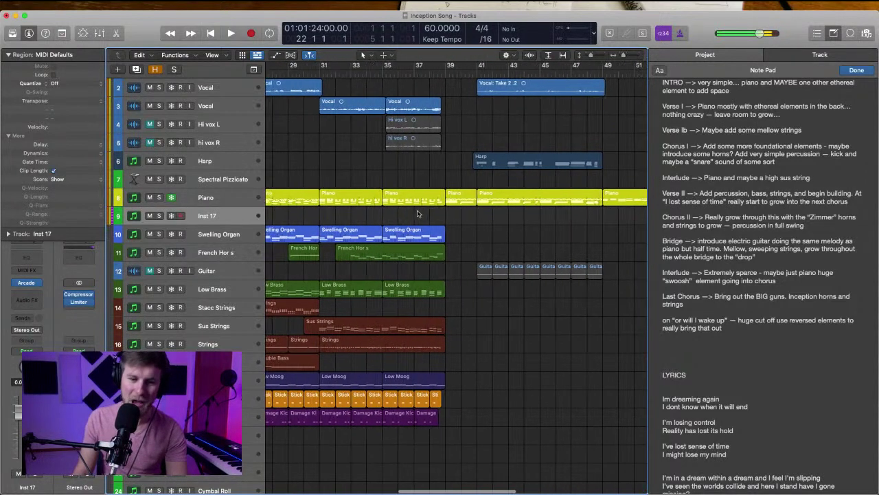
pyautogui.hscroll(-6, 416, 213)
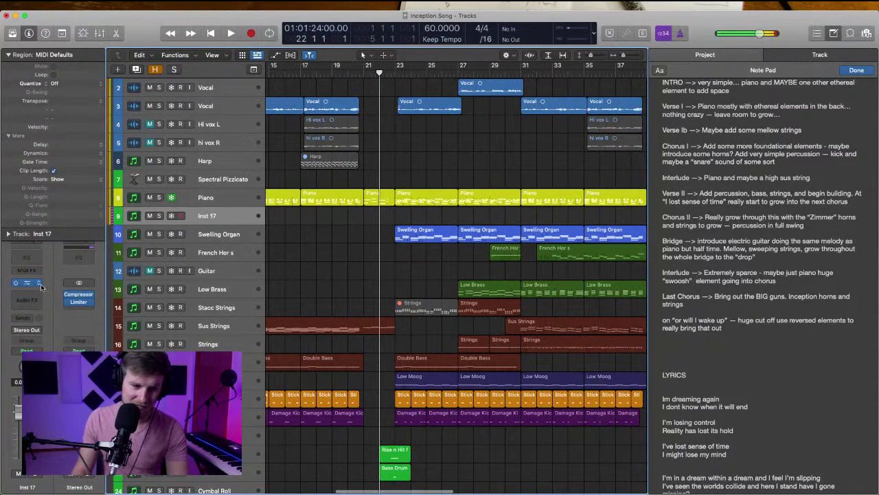
# Replace Arcade on the Inst 17 track with the stereo version of Kontakt
pyautogui.click(41, 286)
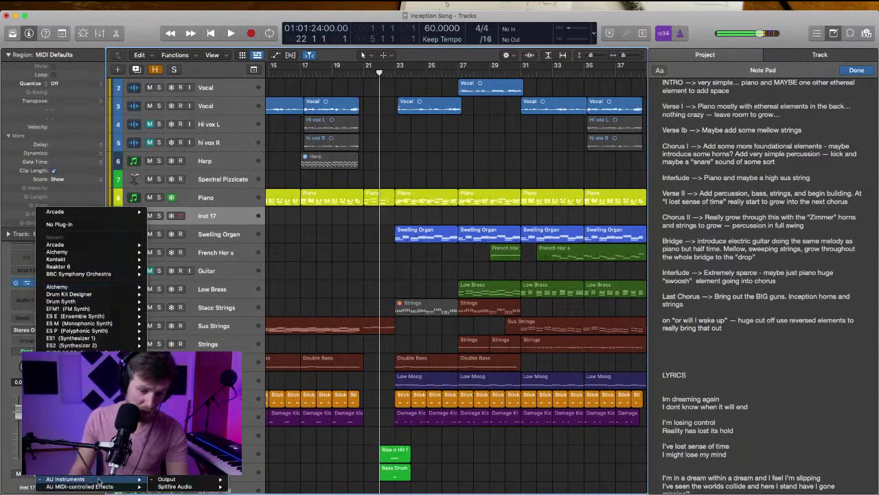
pyautogui.moveTo(273, 451)
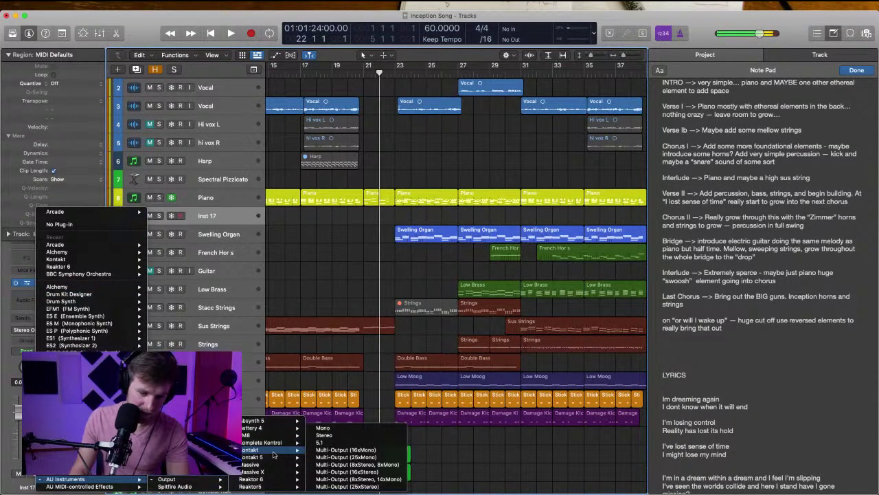
pyautogui.click(332, 436)
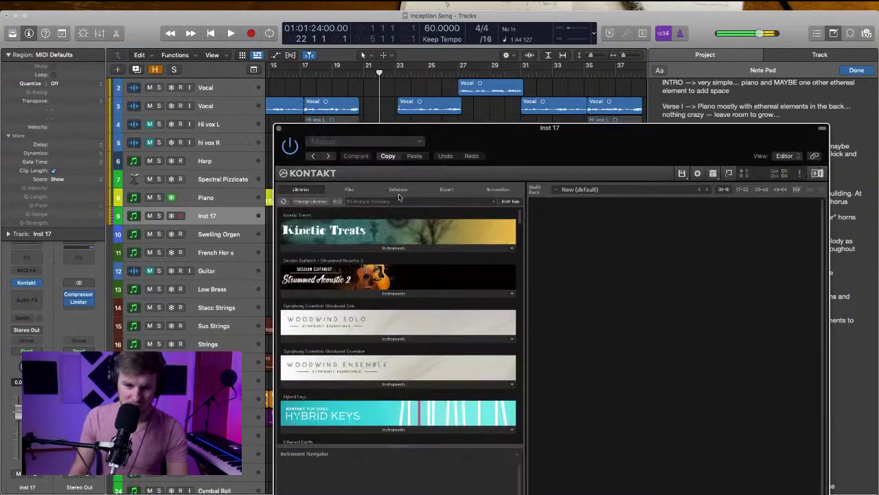
# Browse Kontakt's instrument libraries for a suitable sound, from Kinetic Treats down to the Kontakt Factory Library and Evolve Mutations
pyautogui.scroll(-4, 281, 255)
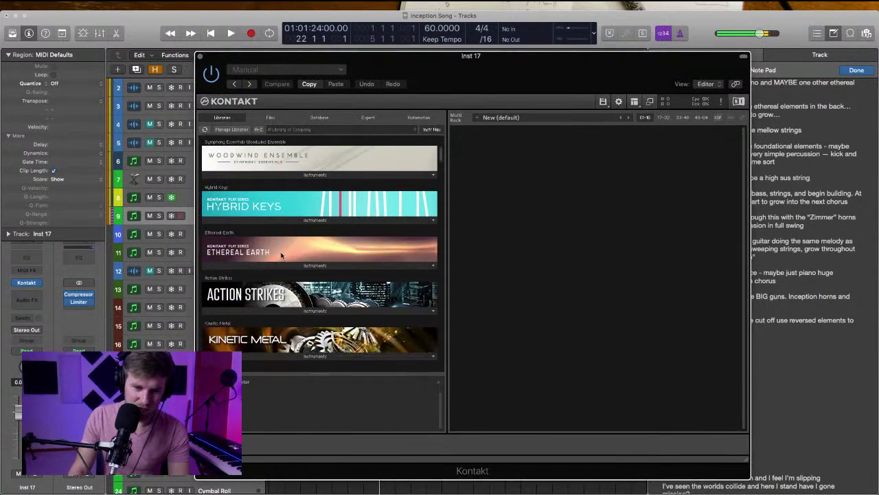
pyautogui.scroll(-4, 290, 229)
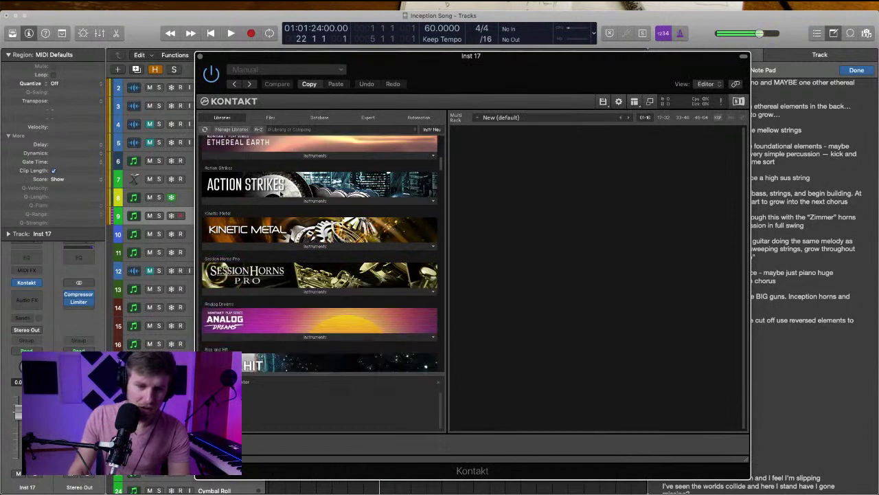
pyautogui.scroll(-5, 281, 198)
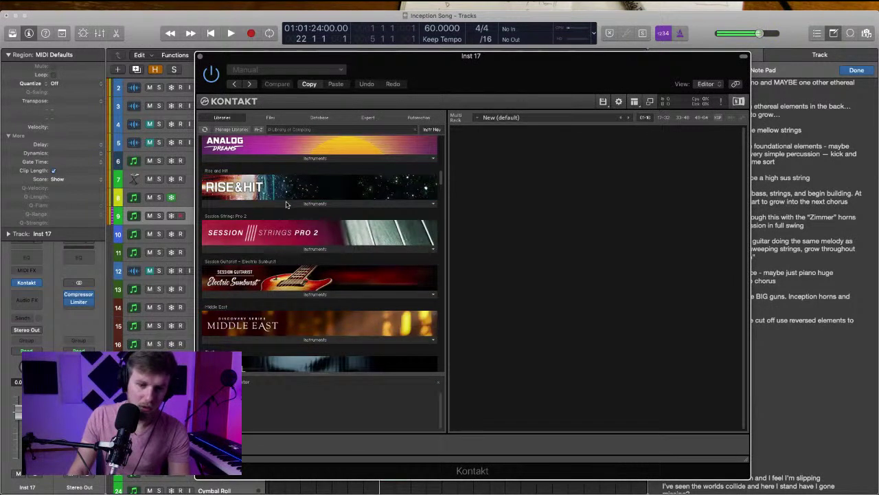
pyautogui.scroll(-5, 296, 227)
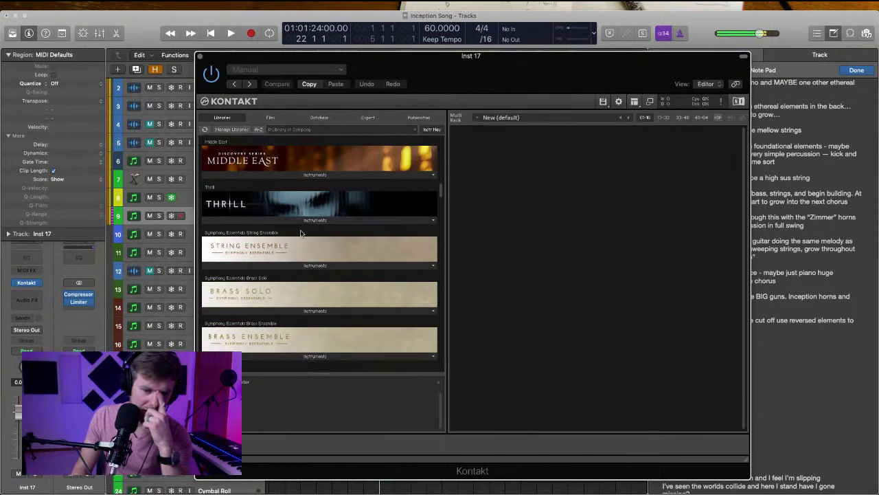
pyautogui.scroll(-3, 300, 233)
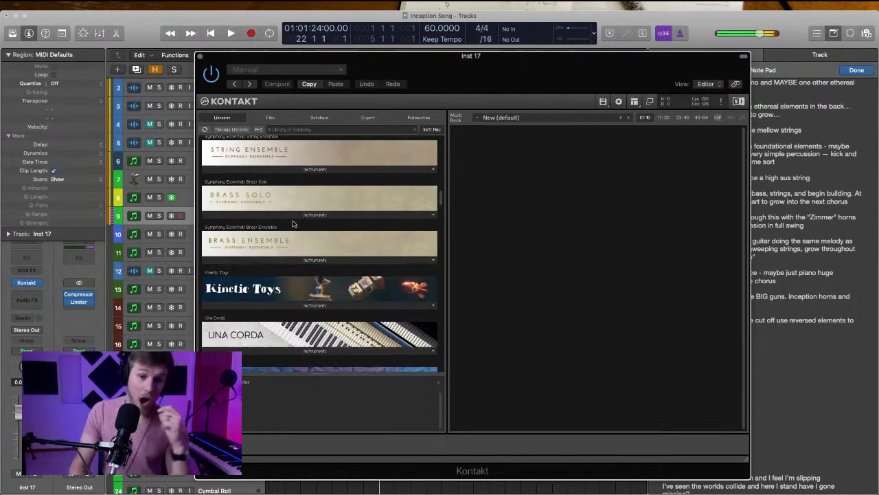
pyautogui.scroll(-6, 294, 224)
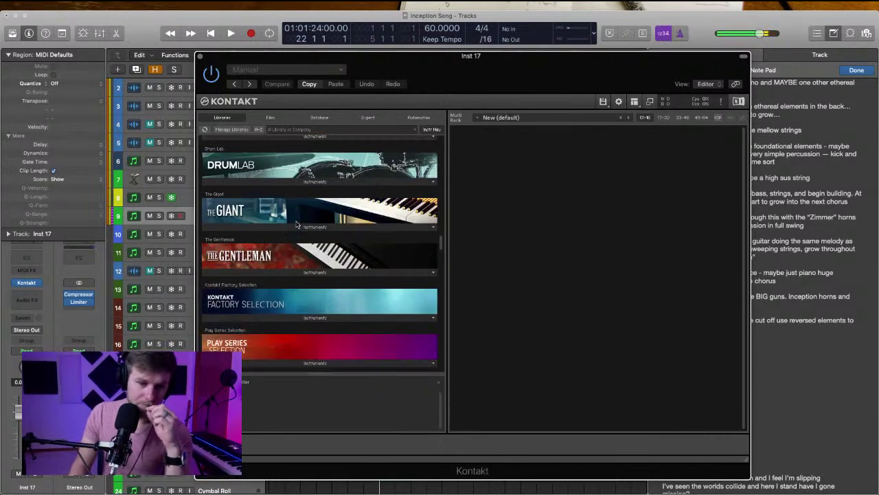
pyautogui.scroll(-5, 296, 224)
pyautogui.scroll(-5, 294, 230)
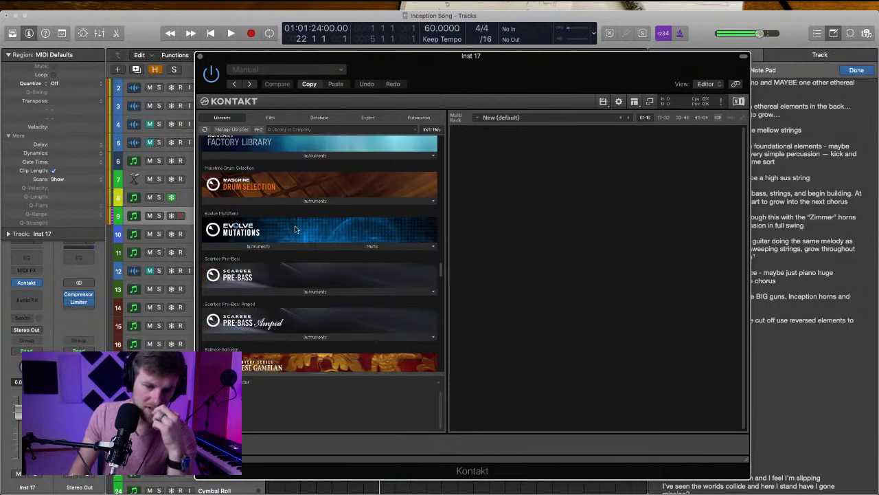
pyautogui.scroll(5, 294, 226)
pyautogui.scroll(1, 294, 225)
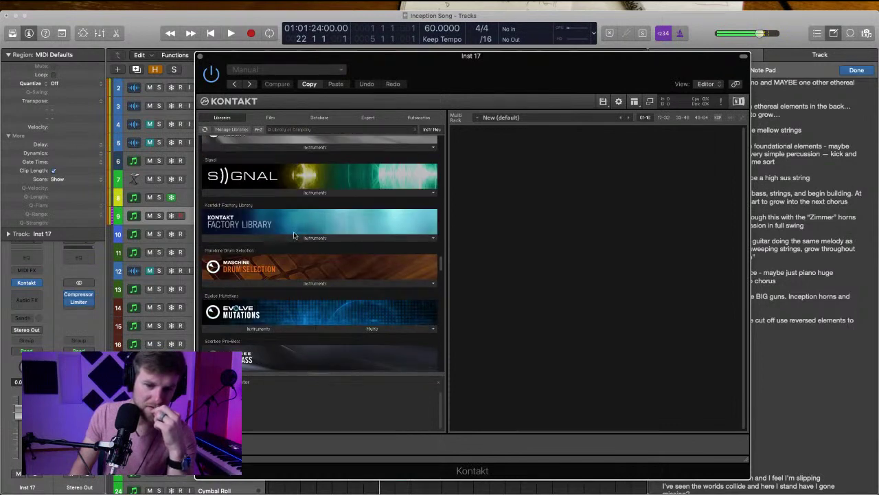
# Load Tubular Bells (metal) from the Kontakt Factory Library's VSL Percussion folder on Inst 17 and close the plug-in window
pyautogui.click(295, 238)
pyautogui.click(234, 249)
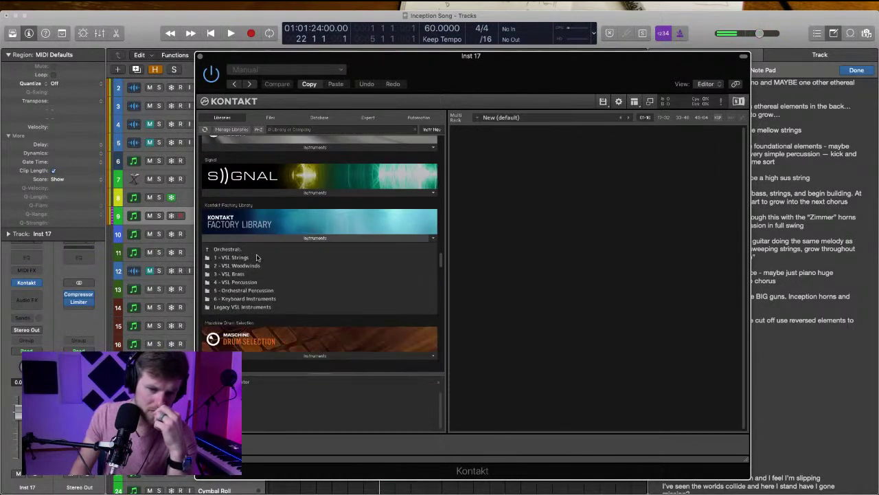
pyautogui.click(249, 290)
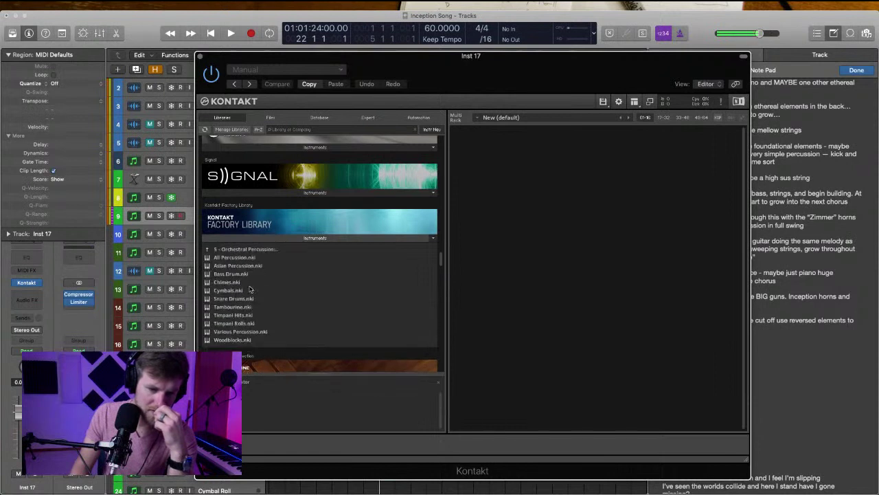
pyautogui.click(245, 250)
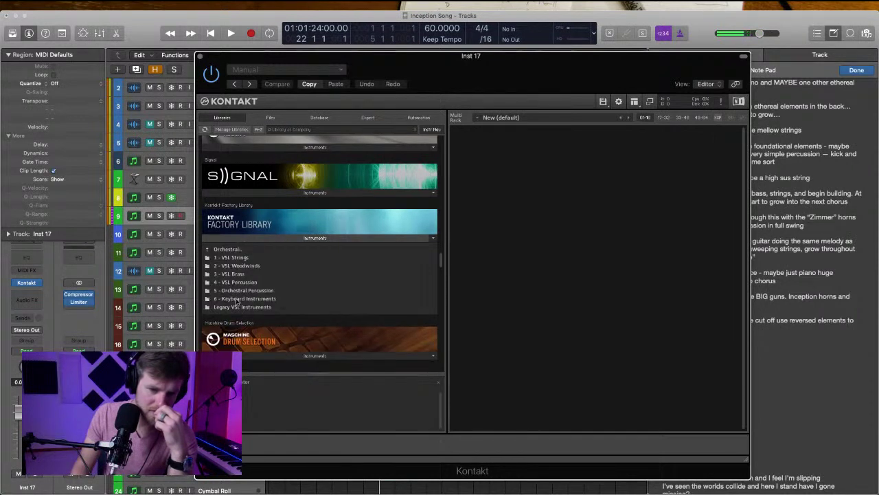
pyautogui.doubleClick(233, 282)
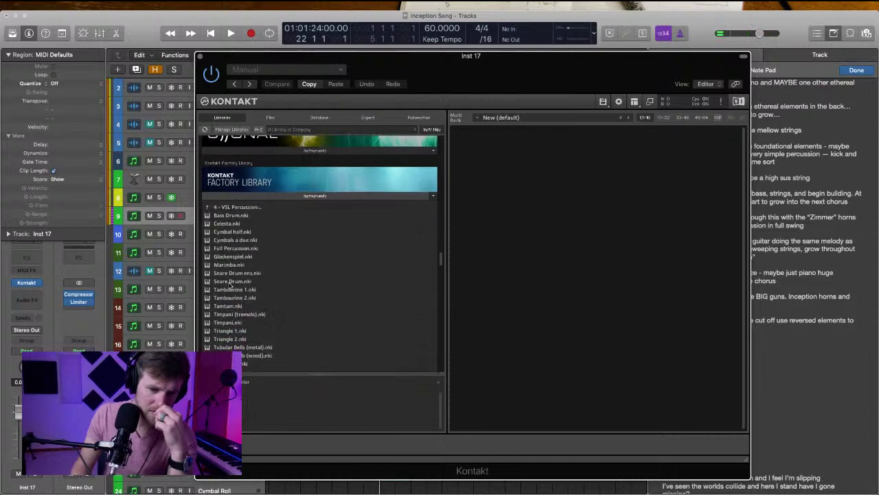
pyautogui.doubleClick(244, 347)
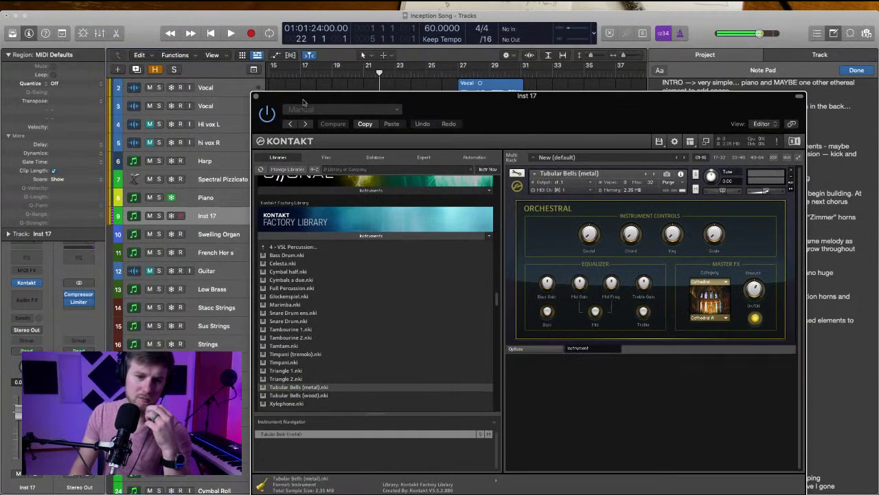
pyautogui.click(256, 99)
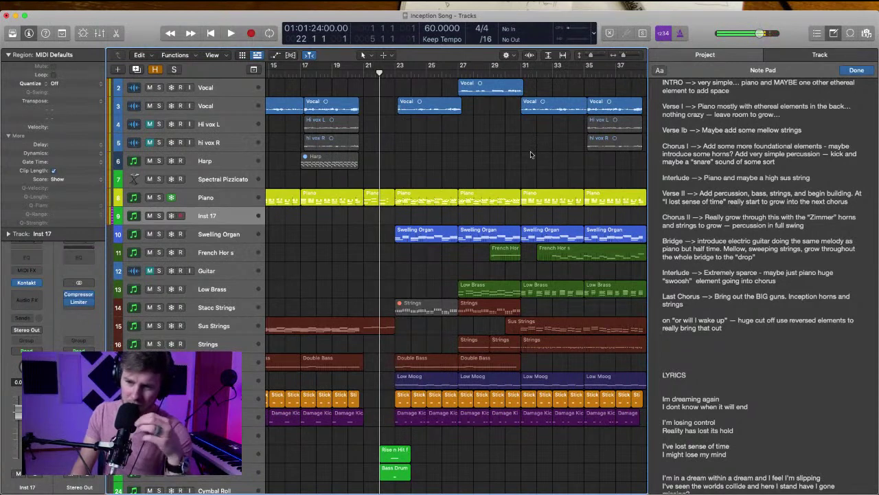
# Play the arrangement from bar 17 and from the second verse at bar 23 to audition the tubular bells against it
pyautogui.hscroll(-5, 530, 157)
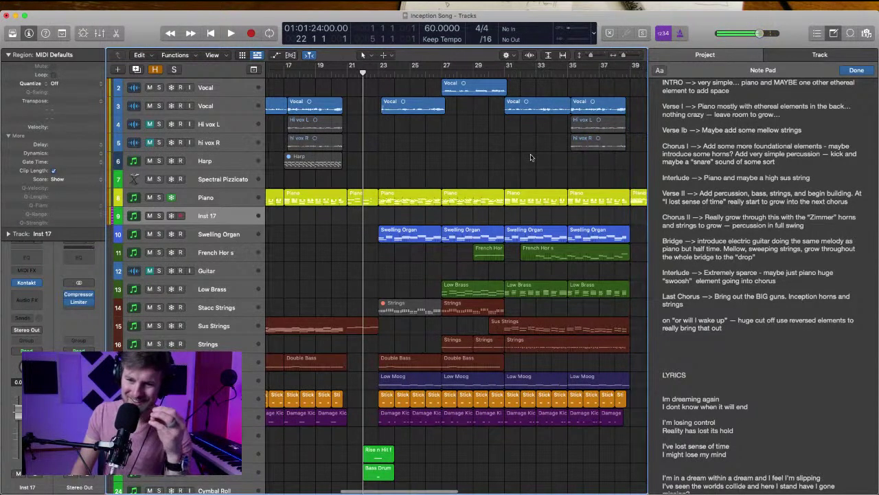
pyautogui.hscroll(-3, 531, 157)
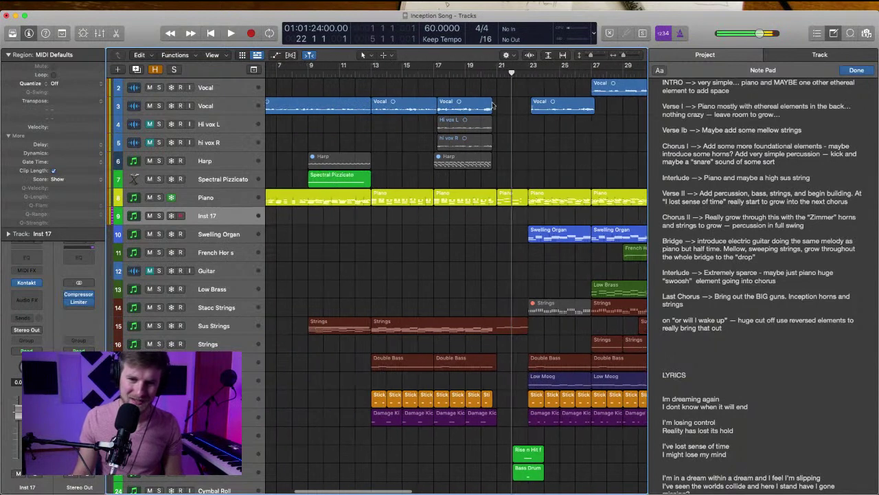
pyautogui.click(438, 74)
pyautogui.press('space')
pyautogui.press('space')
pyautogui.click(534, 78)
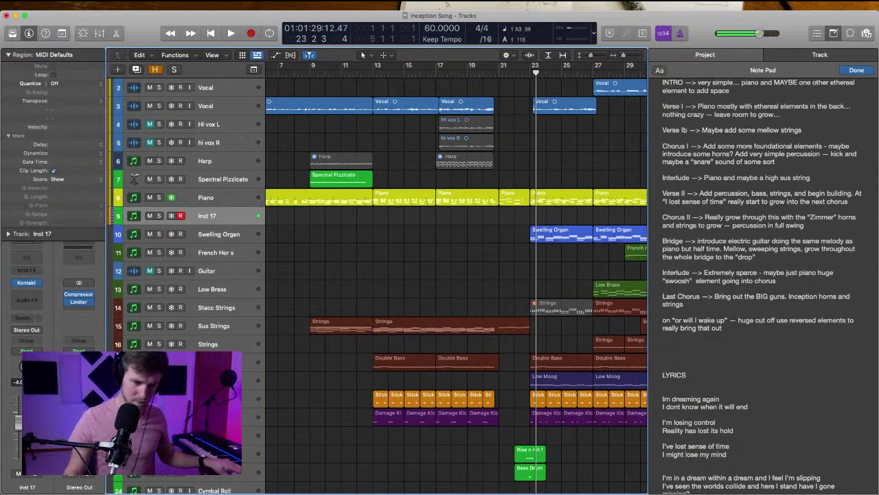
pyautogui.press('space')
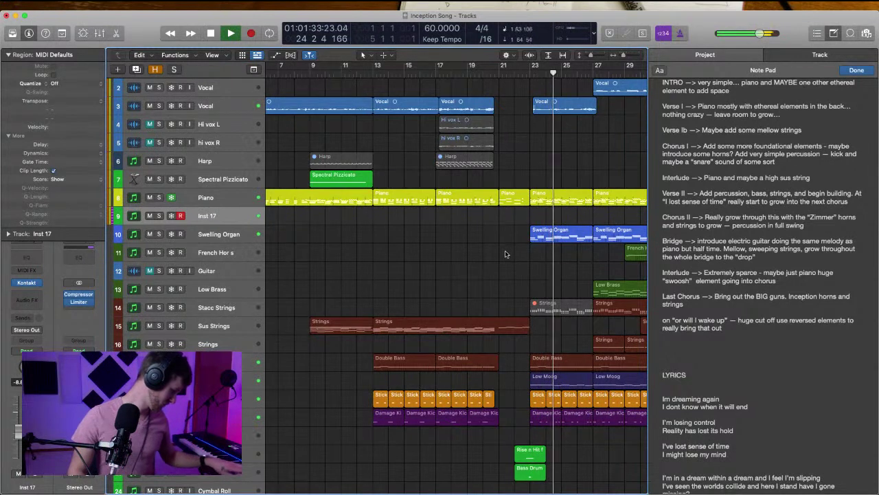
pyautogui.press('space')
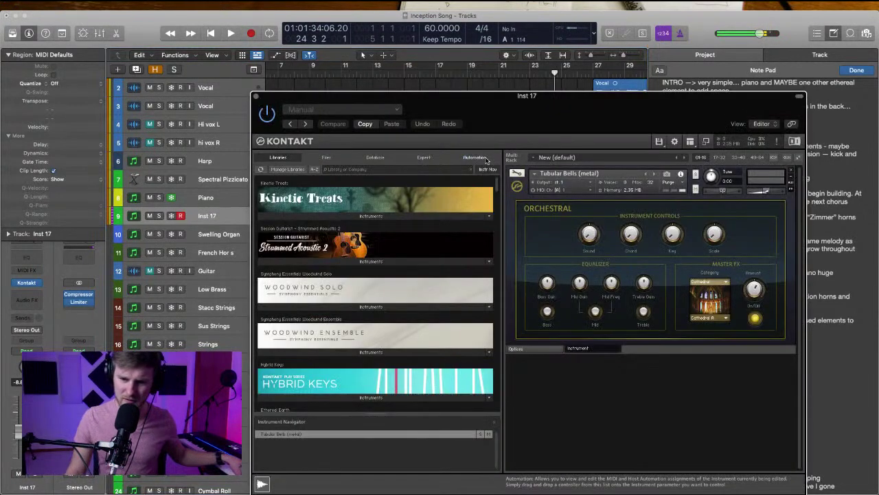
# Replace Tubular Bells (metal) in Inst 17's Kontakt rack with Tubular Bells (wood) from the Factory Library's VSL Percussion folder
pyautogui.moveTo(658, 115); pyautogui.dragTo(492, 47)
pyautogui.click(629, 99)
pyautogui.scroll(-10, 242, 232)
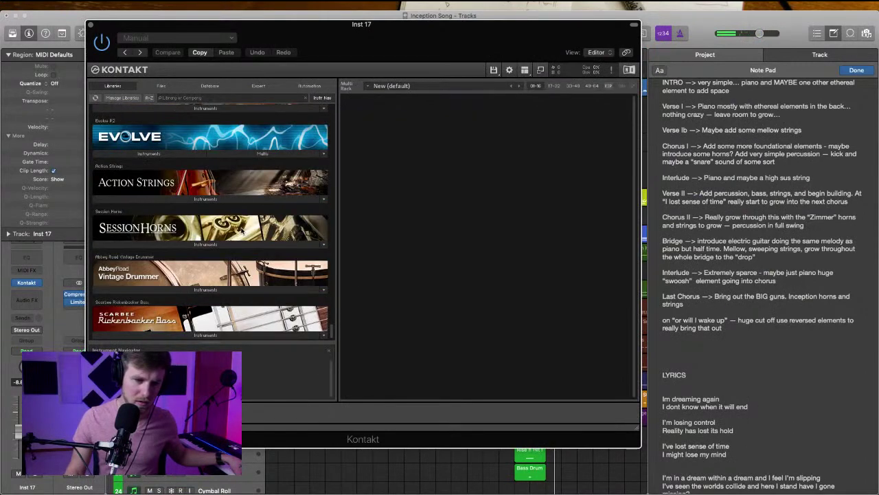
pyautogui.scroll(3, 245, 230)
pyautogui.scroll(6, 240, 229)
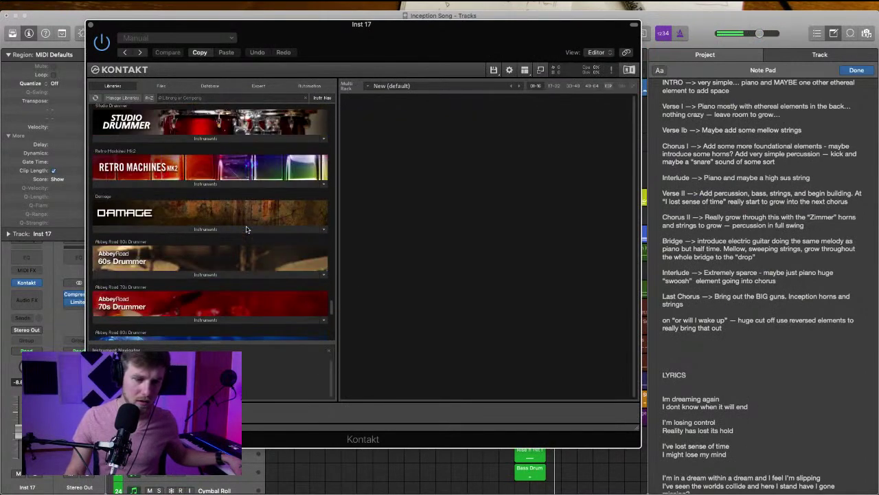
pyautogui.scroll(10, 227, 230)
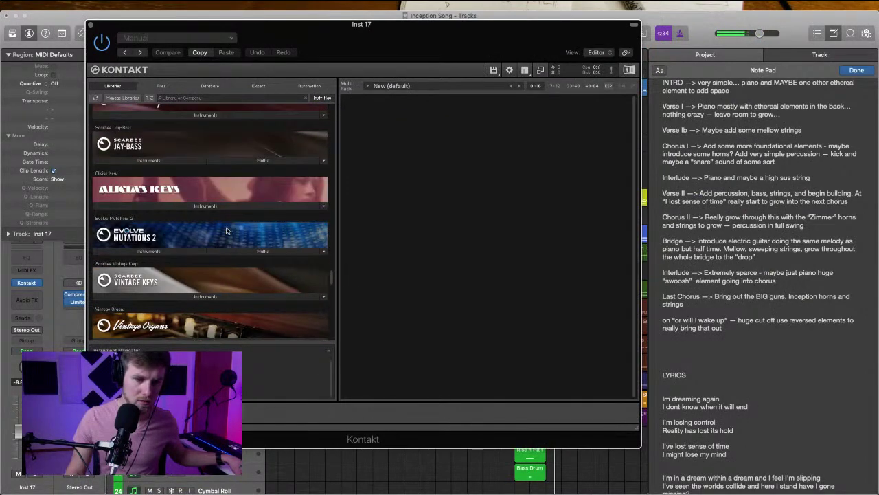
pyautogui.scroll(10, 227, 231)
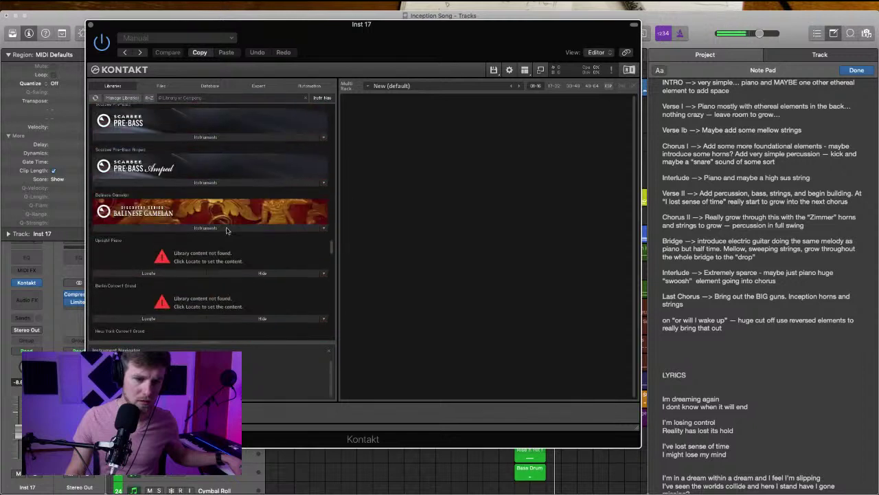
pyautogui.scroll(2, 227, 230)
pyautogui.click(212, 210)
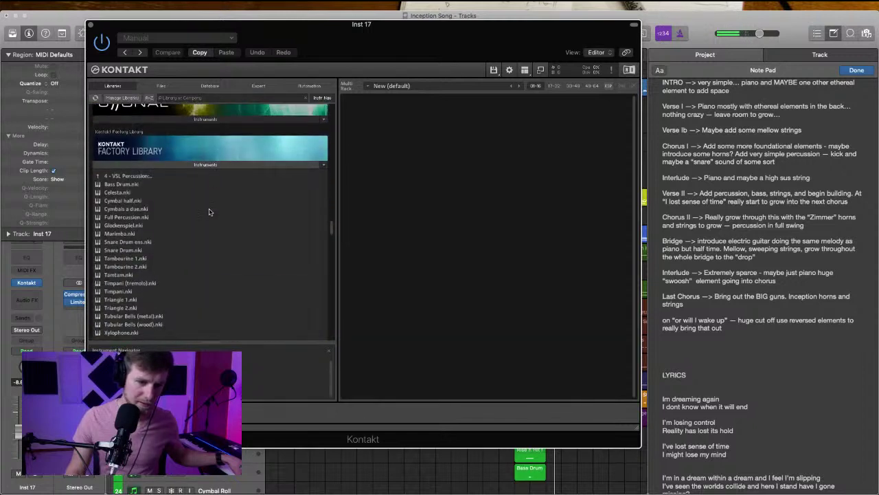
pyautogui.doubleClick(147, 324)
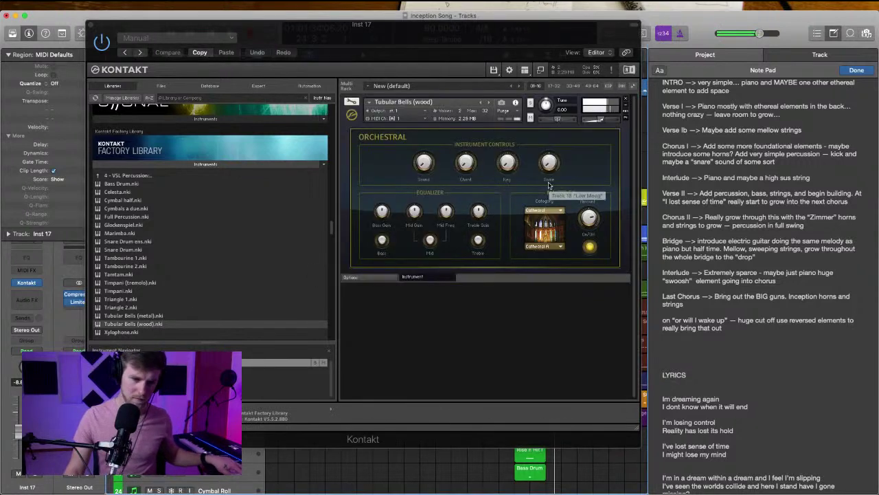
# Swap Tubular Bells (wood) for Tubular Bells (metal) to compare them, and unload the metal version from the rack
pyautogui.click(626, 99)
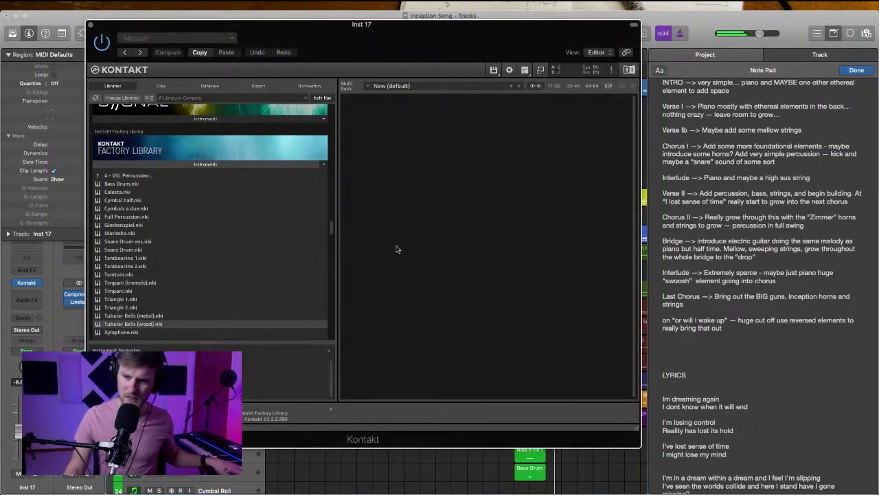
pyautogui.doubleClick(147, 316)
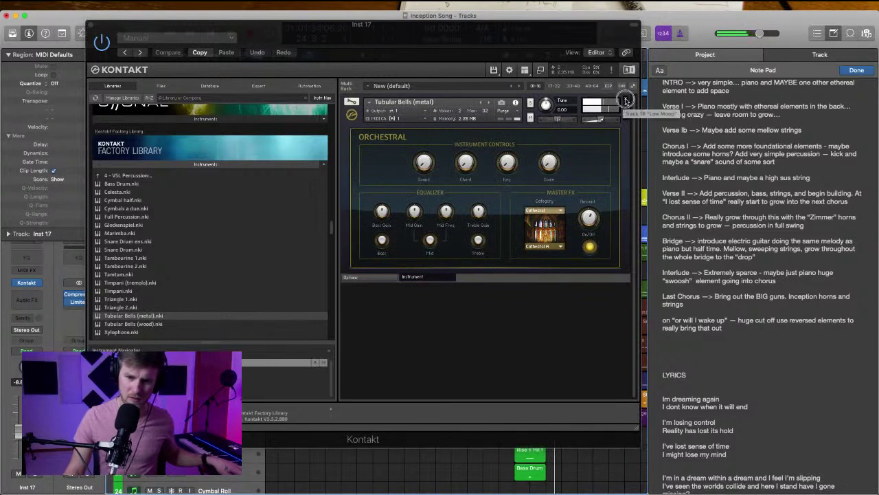
pyautogui.click(626, 101)
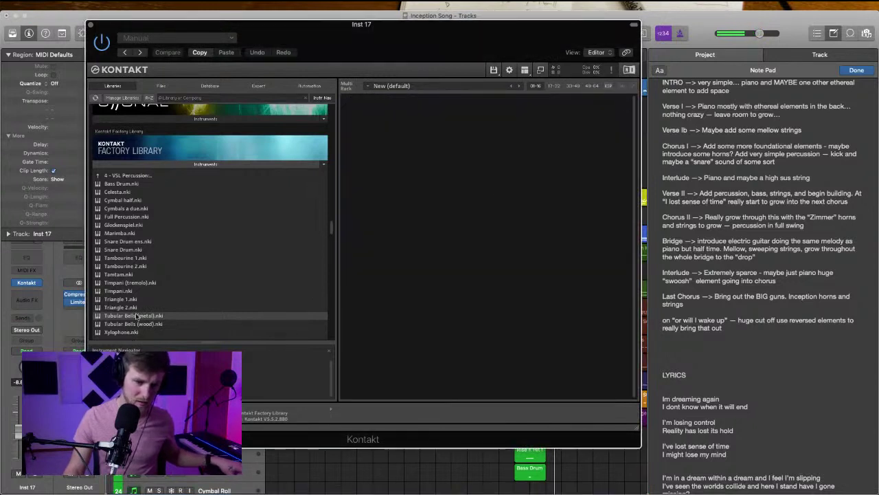
# Collapse the Kontakt Factory Library's instrument list and check which instruments the Play Series Selection offers
pyautogui.click(183, 174)
pyautogui.click(182, 166)
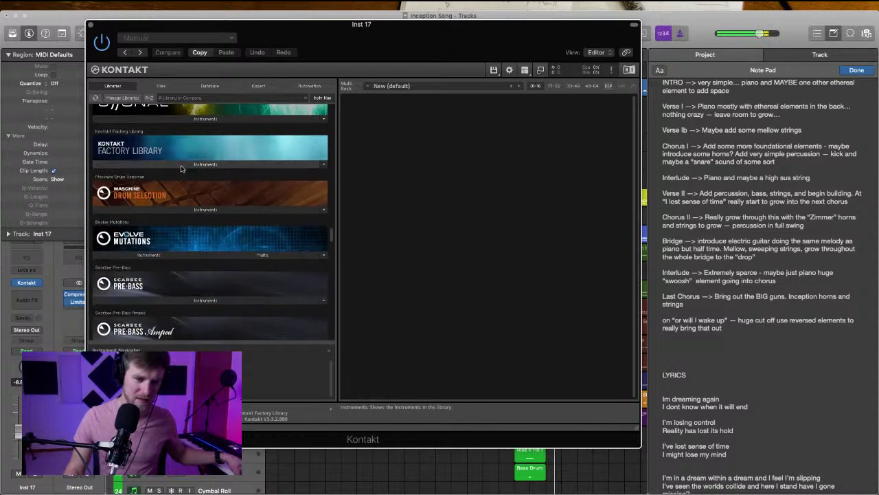
pyautogui.scroll(5, 181, 169)
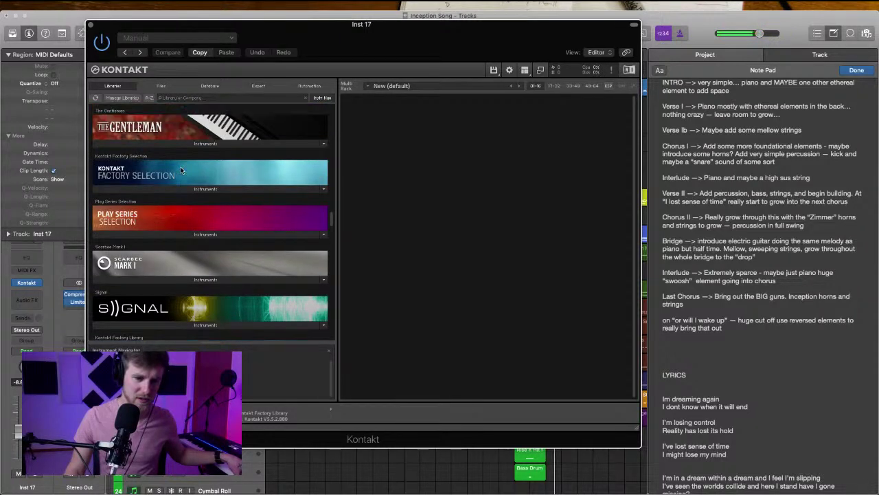
pyautogui.click(156, 234)
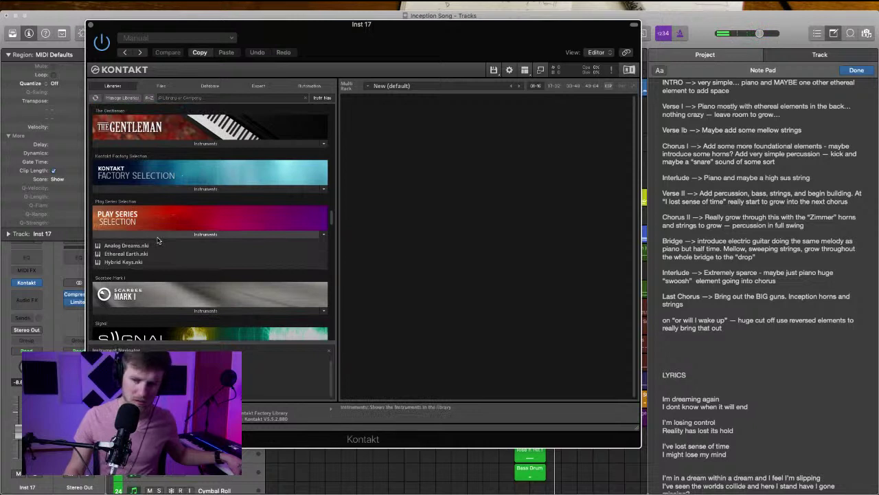
pyautogui.click(157, 237)
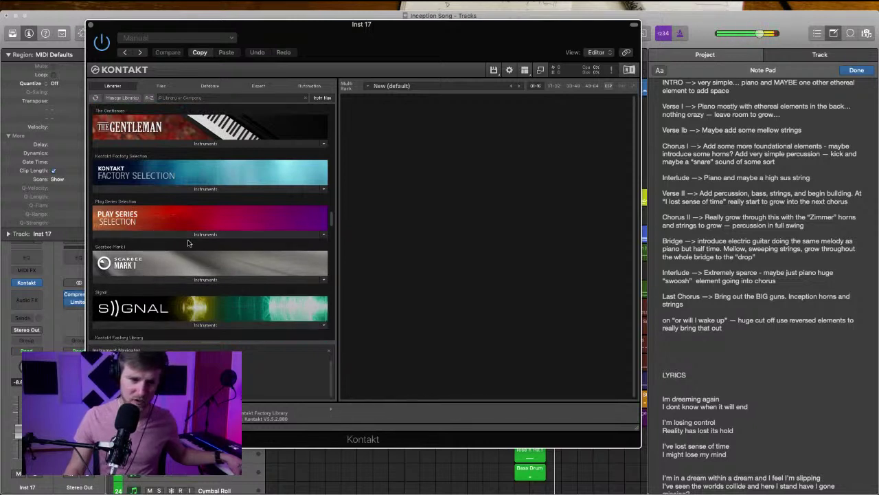
# Load Timpani from the Symphony Essentials Percussion library's 2 Tuned Percussion folder into Inst 17's Kontakt rack
pyautogui.scroll(6, 177, 242)
pyautogui.scroll(1, 188, 239)
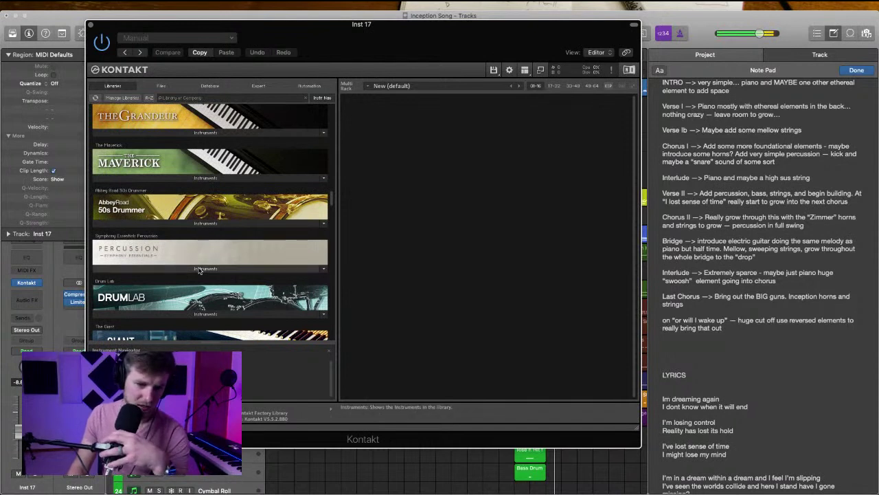
pyautogui.click(206, 269)
pyautogui.click(132, 240)
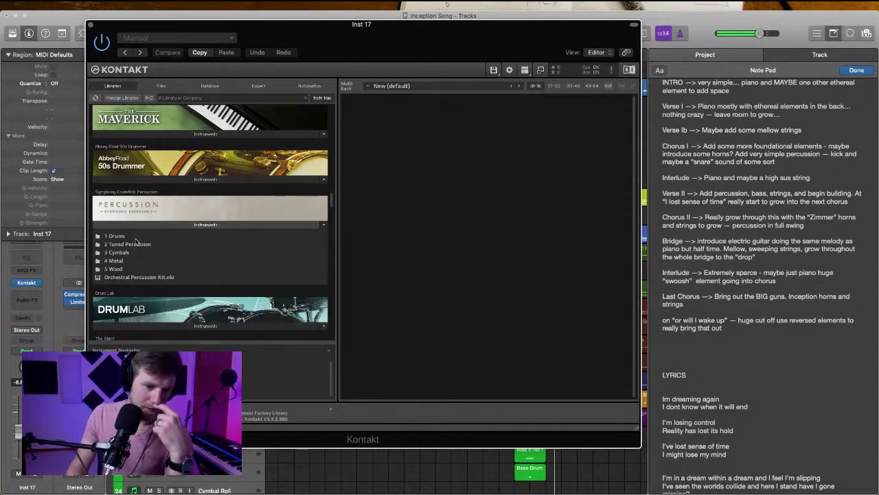
pyautogui.click(130, 245)
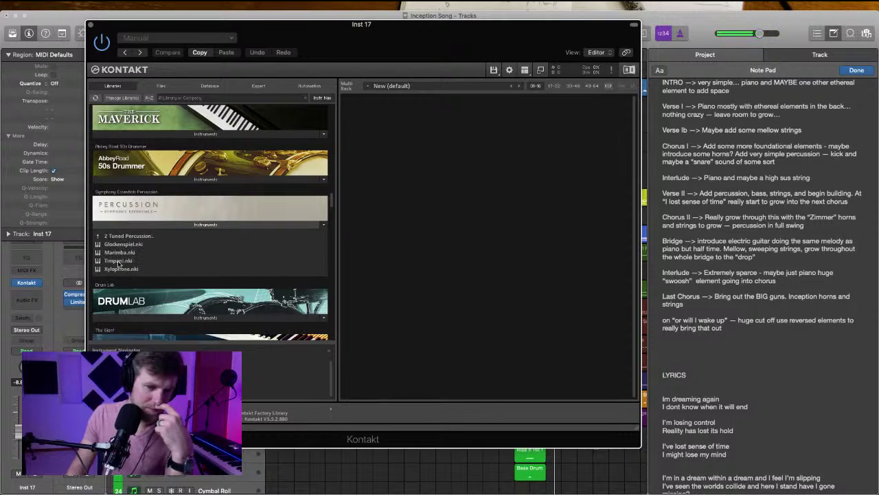
pyautogui.doubleClick(118, 260)
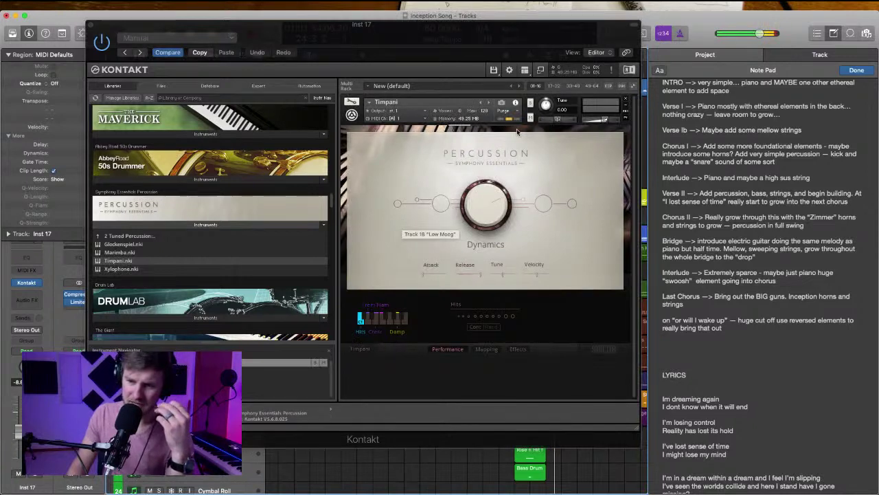
# Try the timpani's tremolo articulation, and unload Timpani from the rack without saving its changes
pyautogui.moveTo(630, 25); pyautogui.dragTo(638, 35)
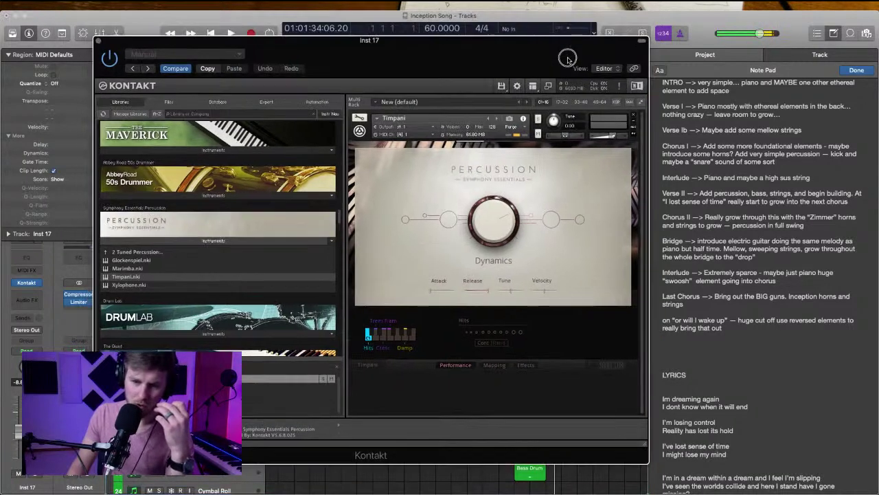
pyautogui.click(640, 35)
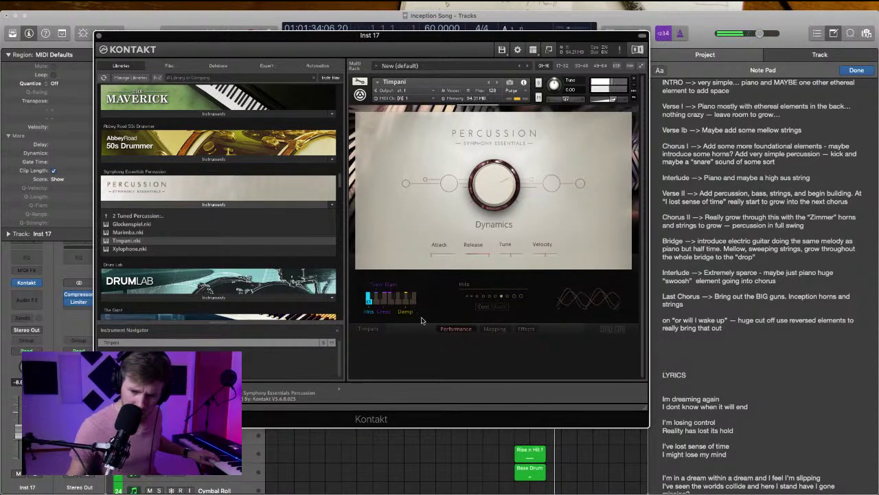
pyautogui.click(391, 289)
pyautogui.click(376, 288)
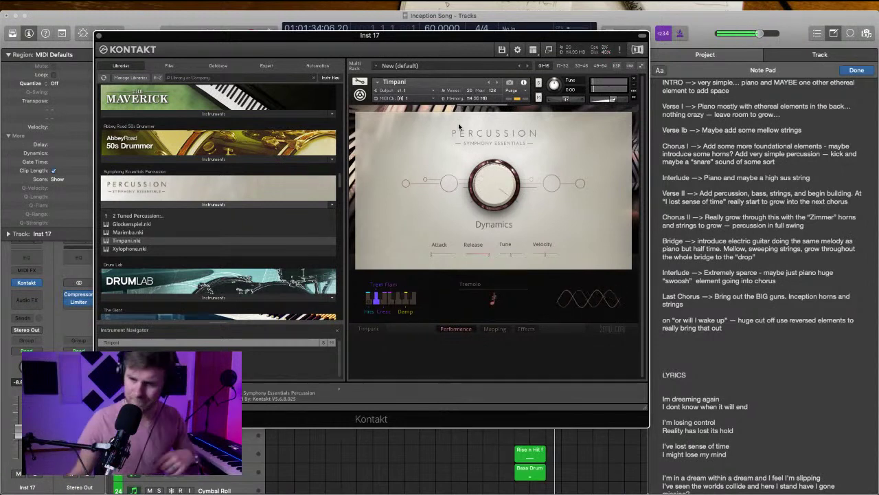
pyautogui.click(633, 81)
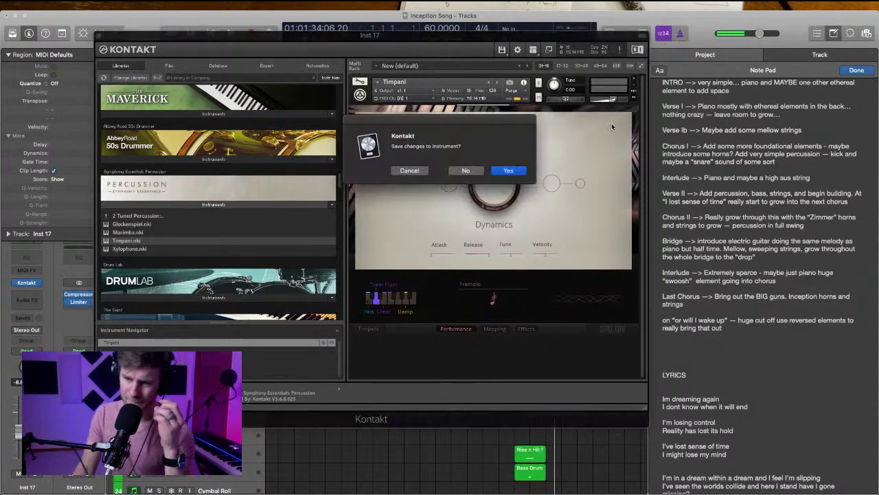
pyautogui.click(468, 171)
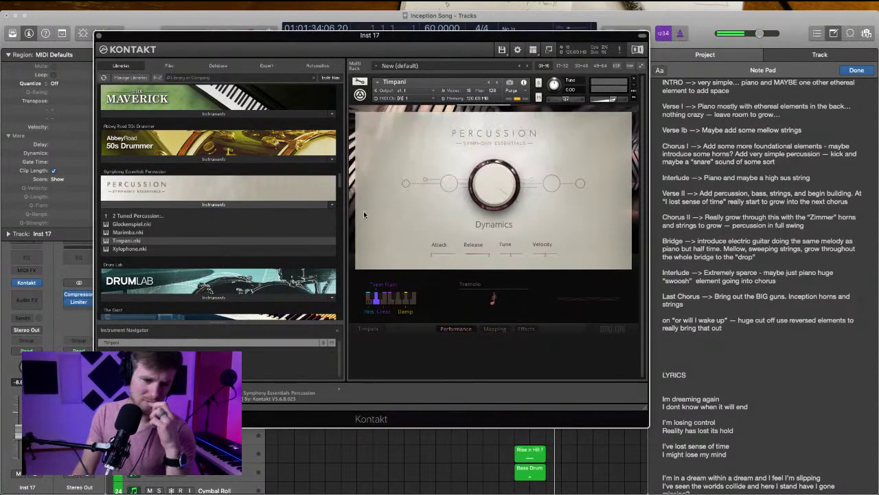
# Close Inst 17's Kontakt window and play the arrangement from its beginning through the piano intro
pyautogui.scroll(-6, 271, 215)
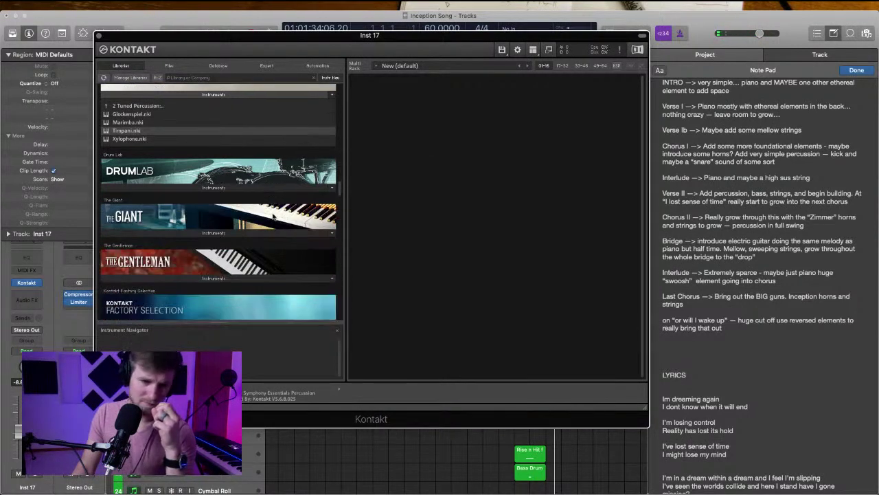
pyautogui.scroll(-8, 248, 216)
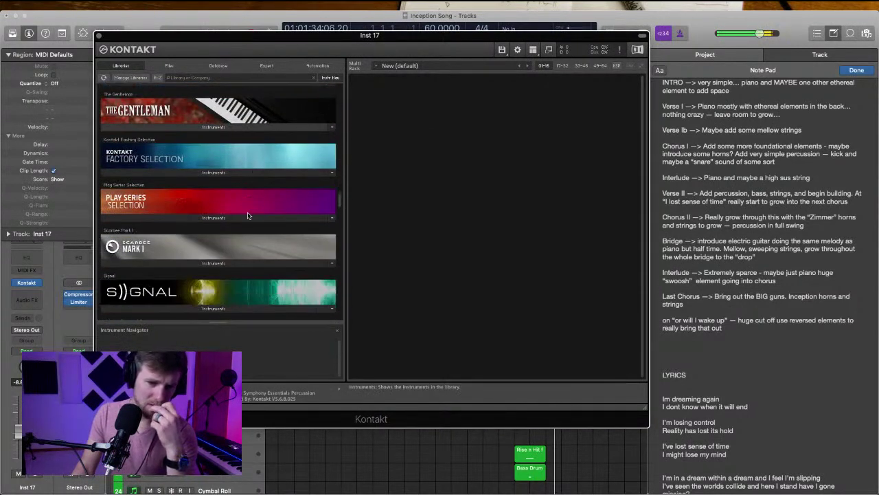
pyautogui.scroll(-2, 247, 215)
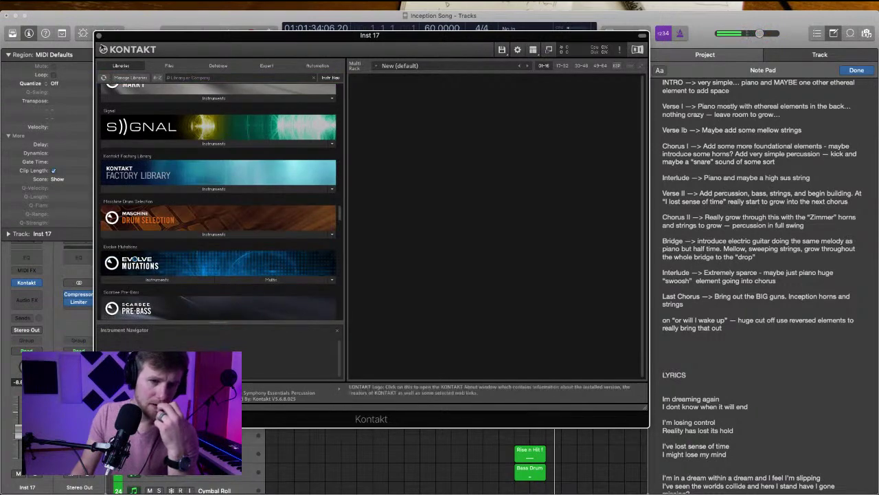
pyautogui.press('super+w')
pyautogui.press('Return')
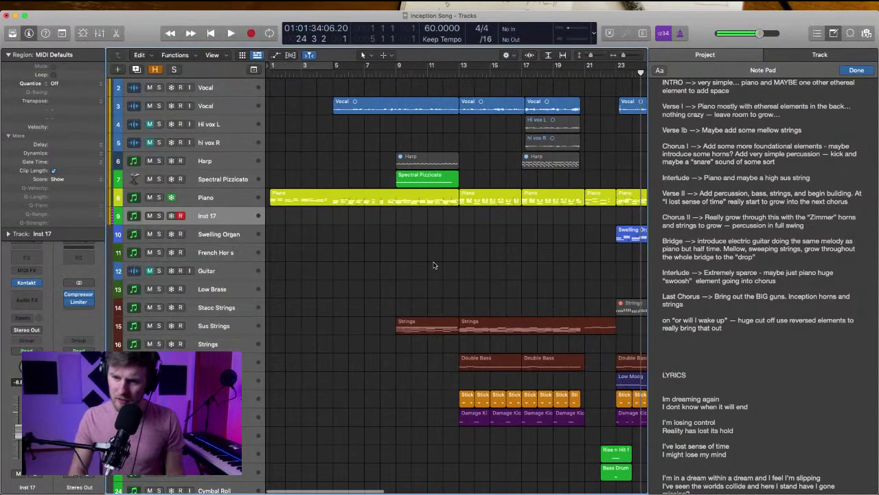
pyautogui.press('space')
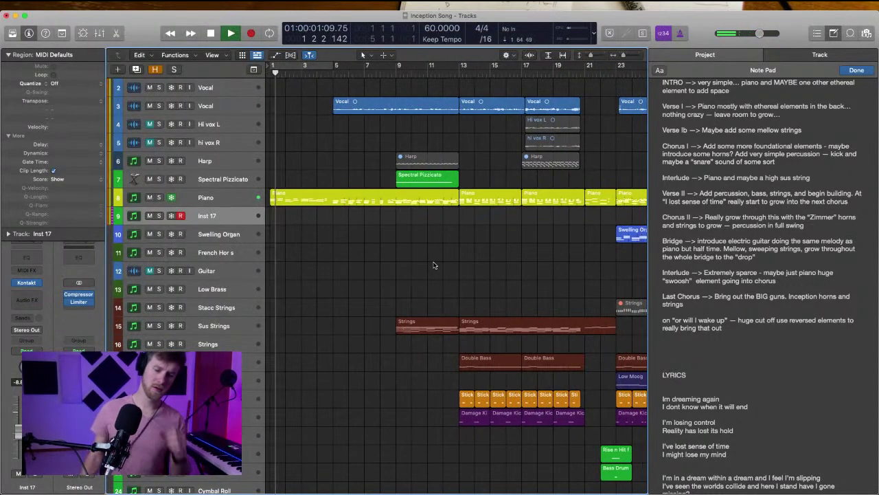
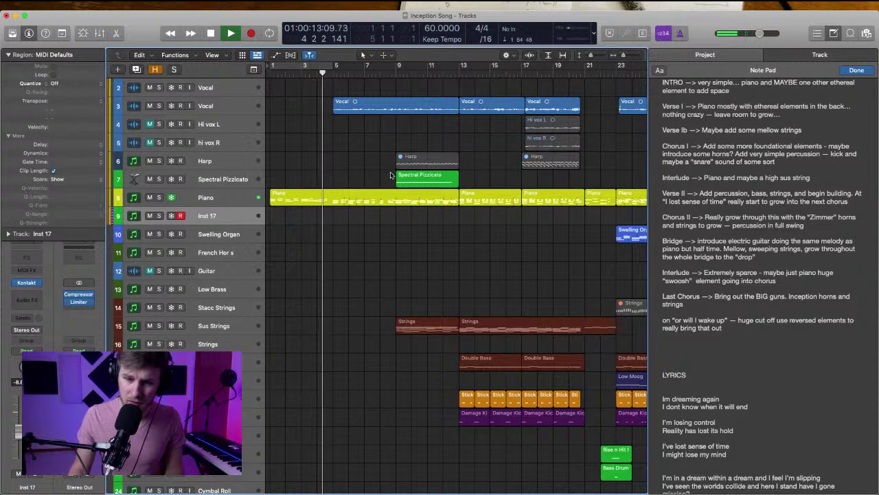
pyautogui.click(368, 170)
pyautogui.press('space')
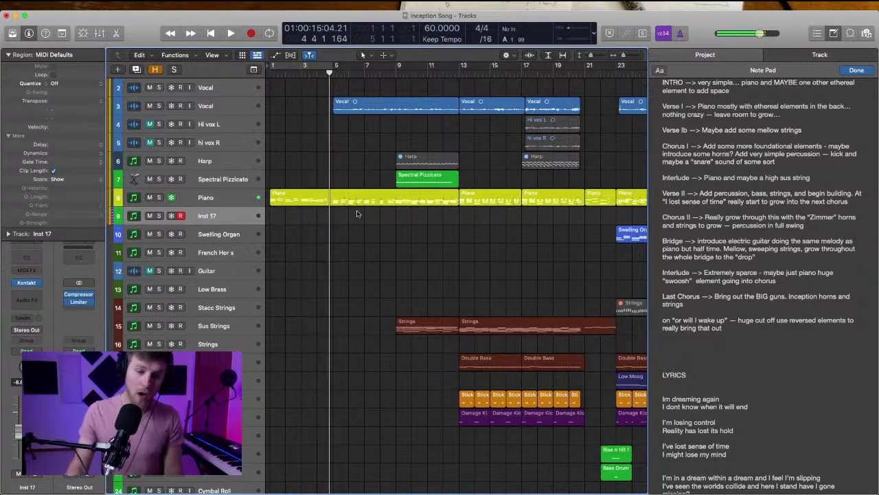
# Load Glockenspiel from Symphony Essentials Percussion's 2 Tuned Percussion folder into Inst 17's Kontakt and close the plug-in window
pyautogui.click(31, 282)
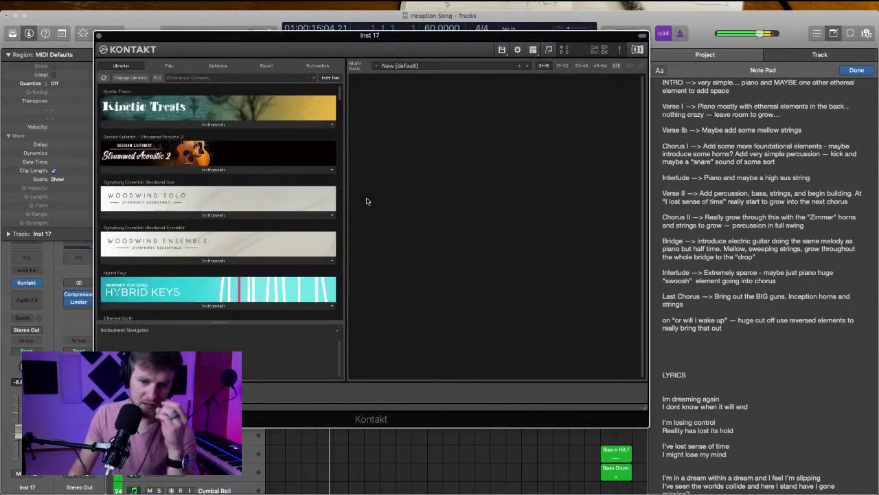
pyautogui.scroll(-15, 192, 225)
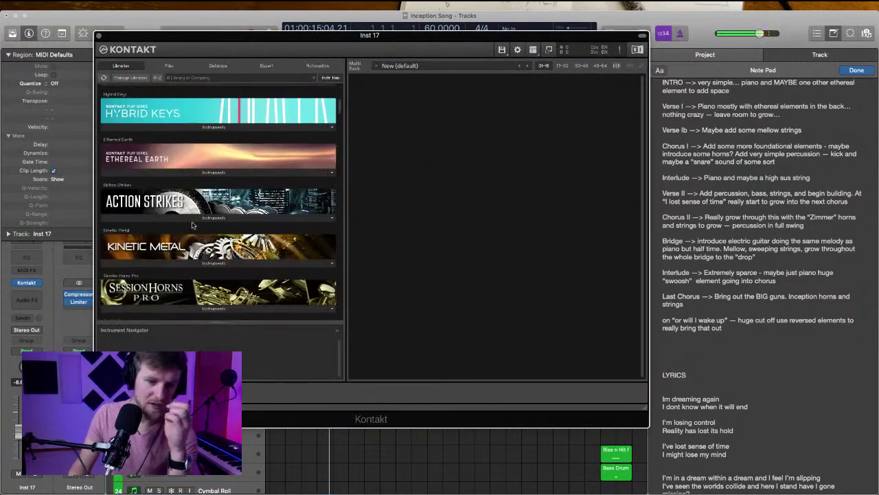
pyautogui.scroll(-8, 195, 225)
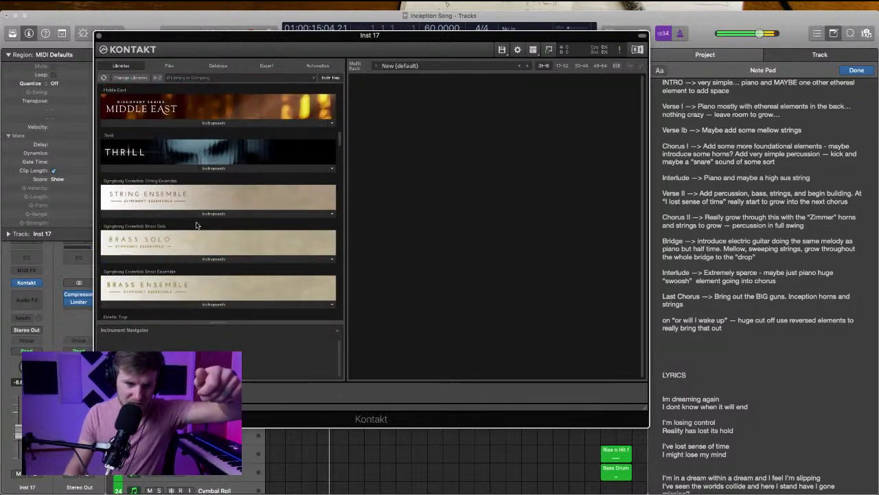
pyautogui.scroll(-2, 198, 223)
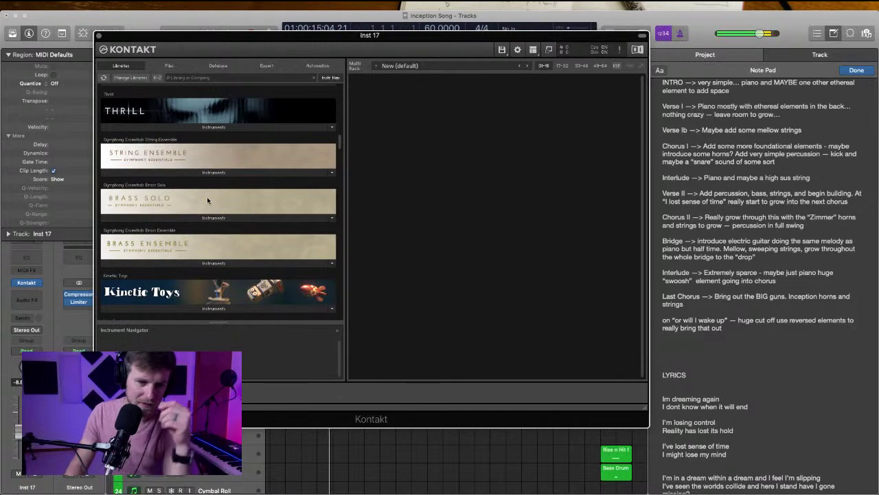
pyautogui.scroll(-8, 207, 197)
pyautogui.scroll(-5, 207, 200)
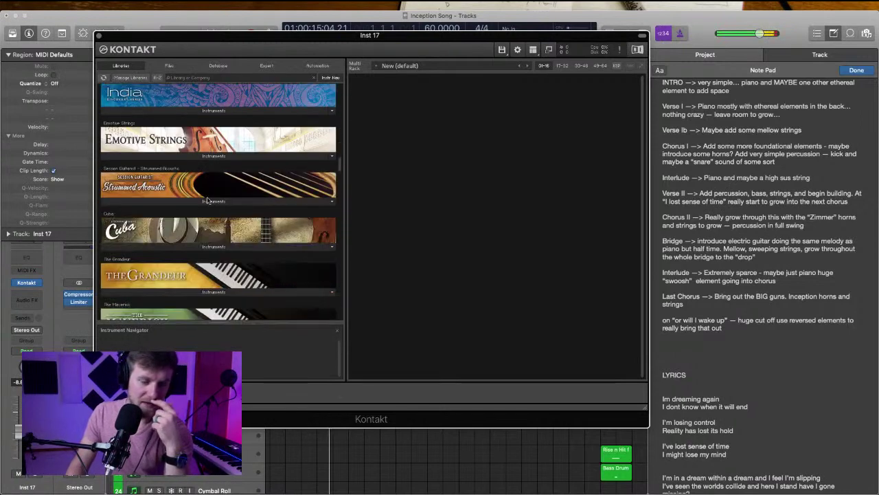
pyautogui.scroll(-6, 208, 200)
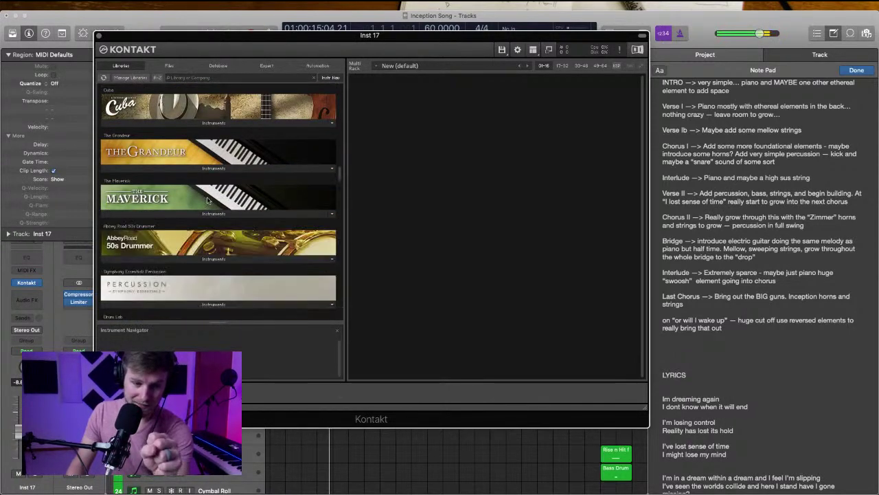
pyautogui.click(186, 126)
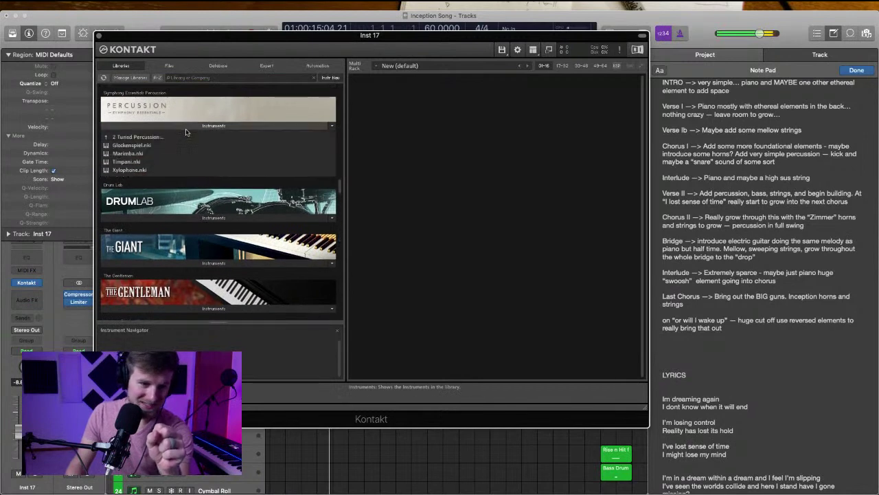
pyautogui.doubleClick(146, 145)
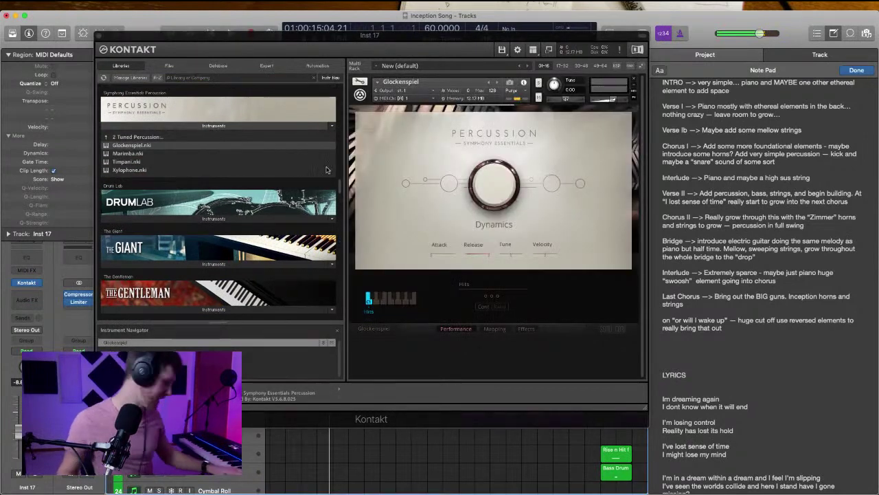
pyautogui.press('super+w')
# Audition the glockenspiel near bar 60 at the end of the last chorus and record an F♯ octave on Inst 17 in bar 59
pyautogui.hscroll(5, 450, 193)
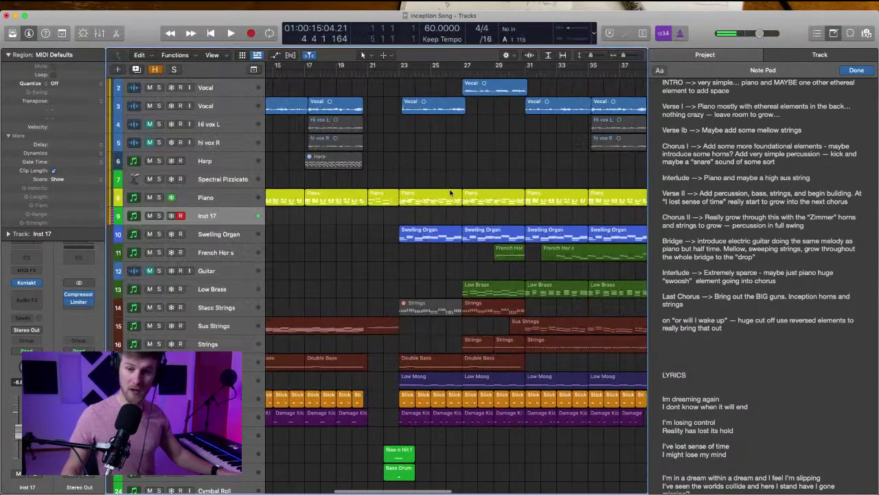
pyautogui.hscroll(15, 451, 188)
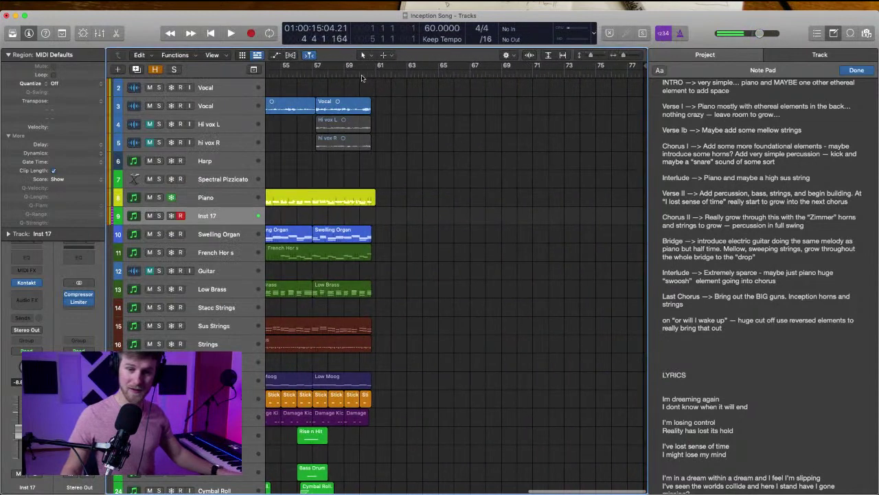
pyautogui.click(362, 71)
pyautogui.press('space')
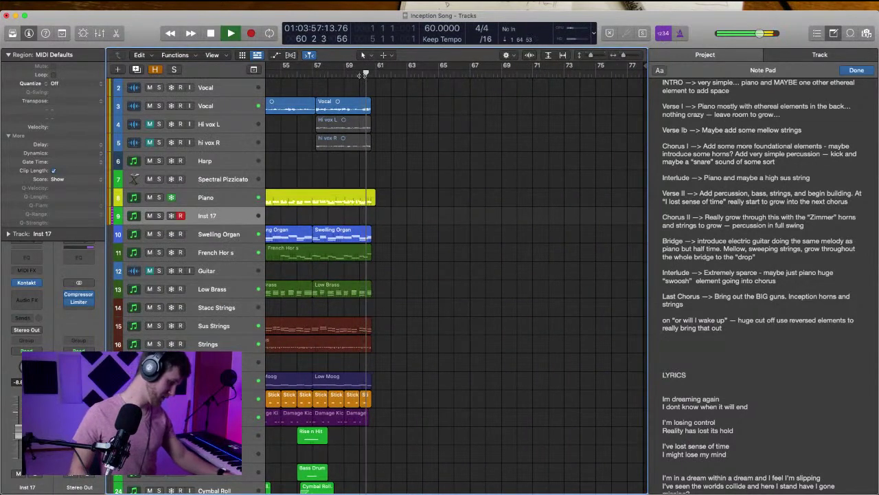
pyautogui.press('space')
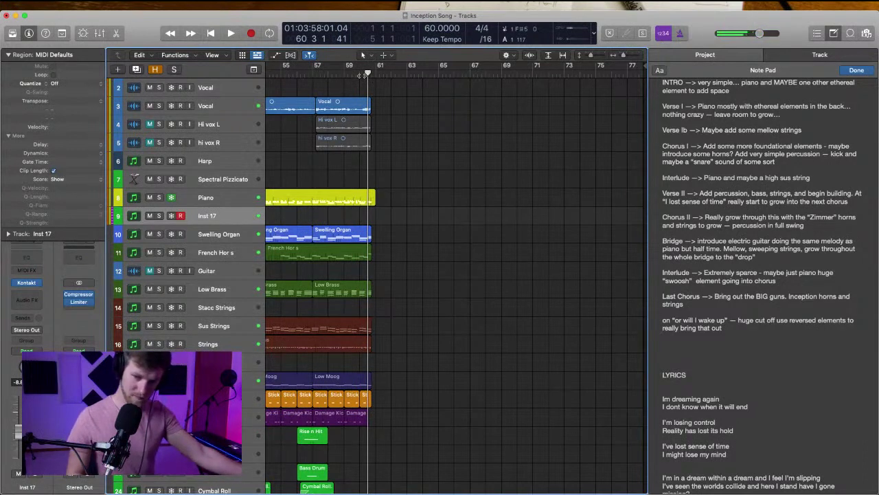
pyautogui.press('space')
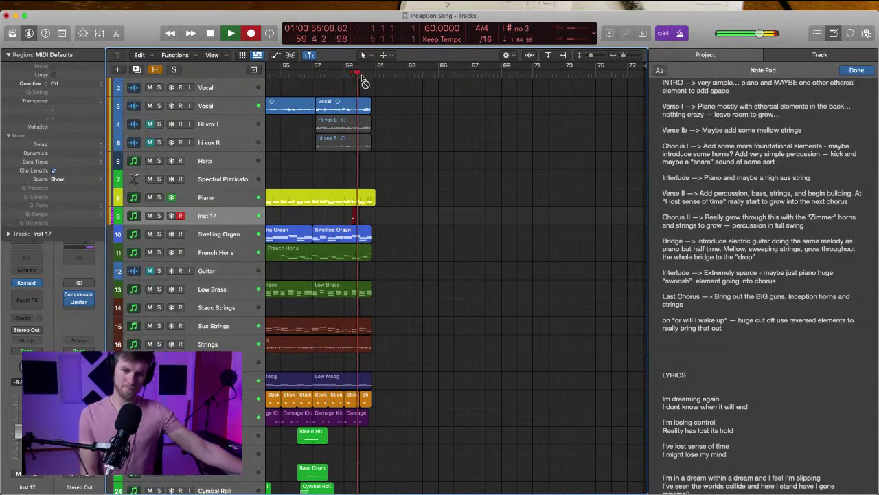
pyautogui.press('space')
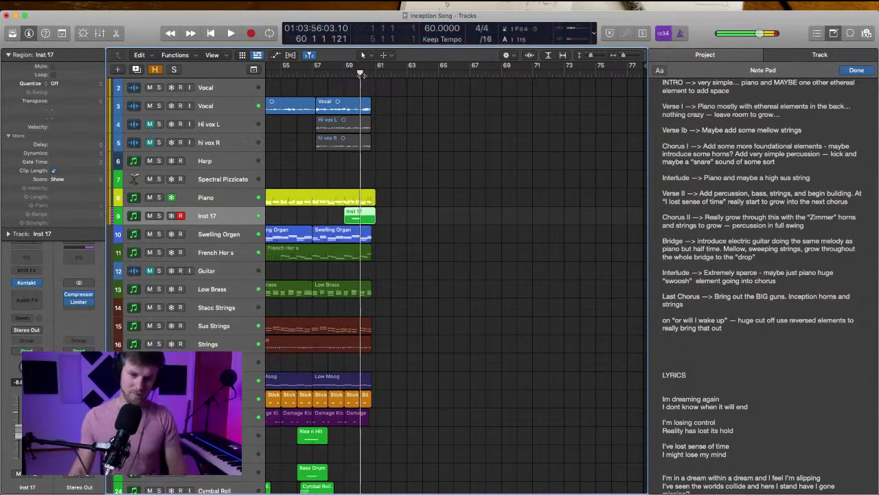
# Open the recorded Inst 17 region in the Piano Roll and play its two notes from bar 59
pyautogui.doubleClick(361, 218)
pyautogui.hscroll(-3, 372, 239)
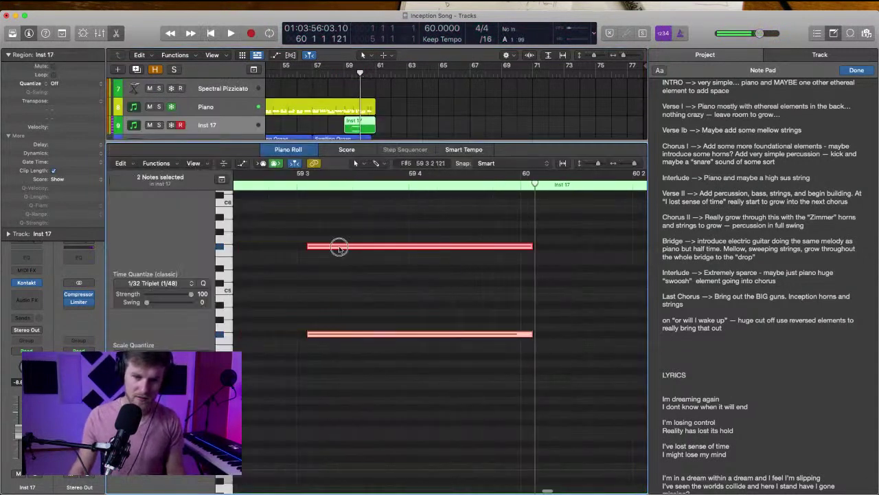
pyautogui.click(338, 339)
pyautogui.click(338, 334)
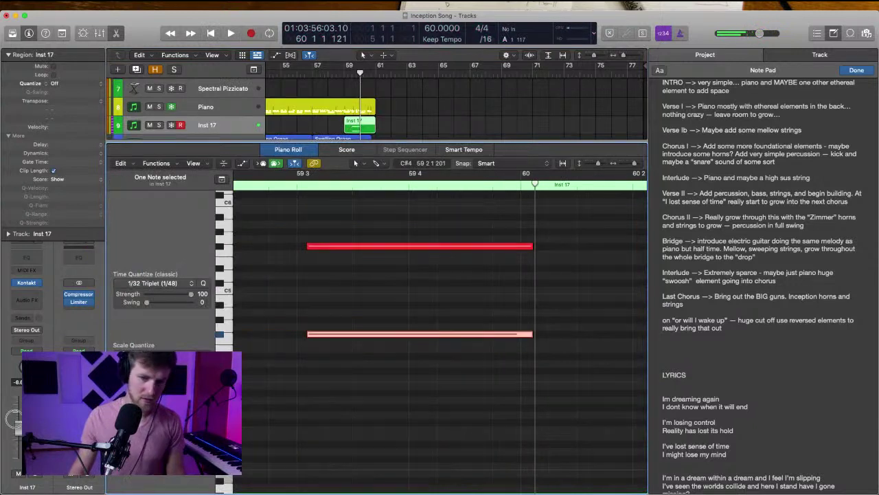
pyautogui.click(354, 71)
pyautogui.press('space')
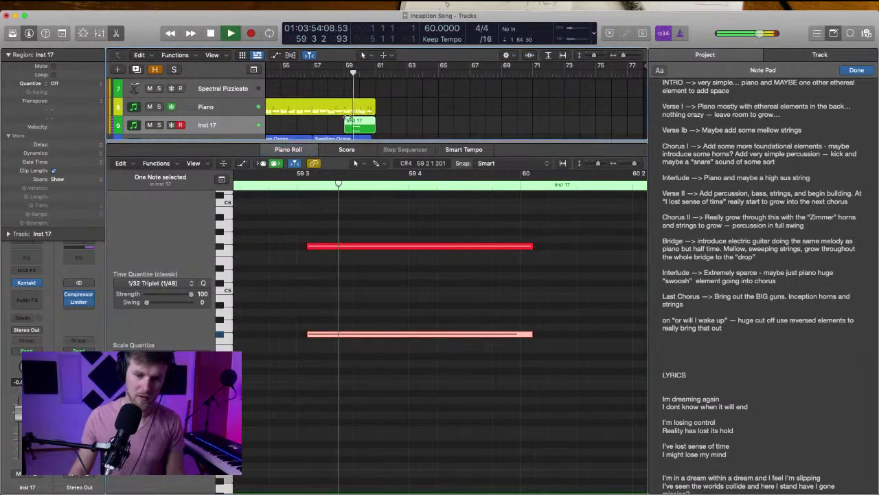
pyautogui.press('space')
# Move both recorded glockenspiel notes so that they start at bar 60
pyautogui.moveTo(299, 235); pyautogui.dragTo(355, 349)
pyautogui.moveTo(323, 246); pyautogui.dragTo(548, 337)
pyautogui.click(426, 288)
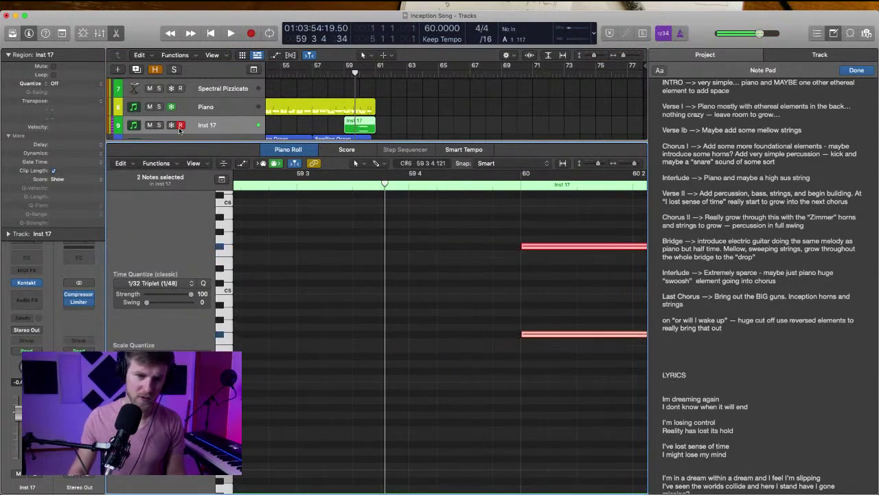
# Rename the Inst 17 track as Rev Glock
pyautogui.doubleClick(211, 125)
pyautogui.write('Rev Glock')
pyautogui.press('Return')
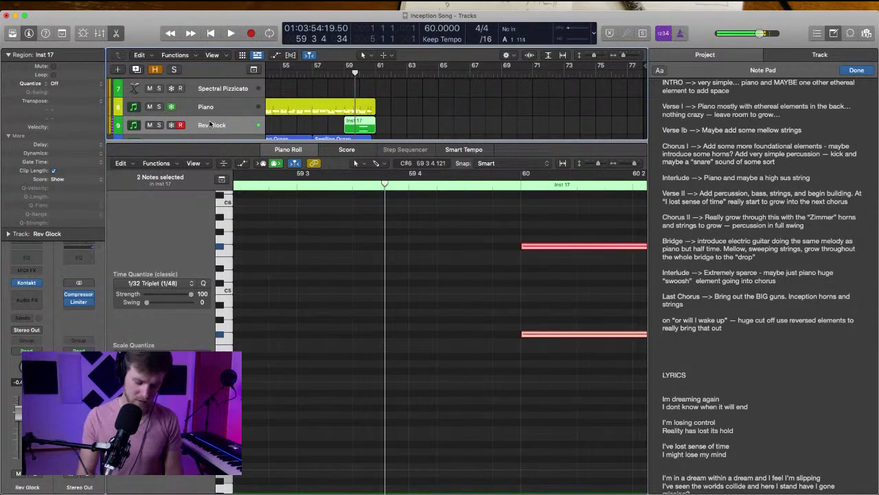
# Bounce the Rev Glock track in place as Rev Glock_bip, replacing the original track, and close the editor
pyautogui.hotkey('ctrl', 'b')
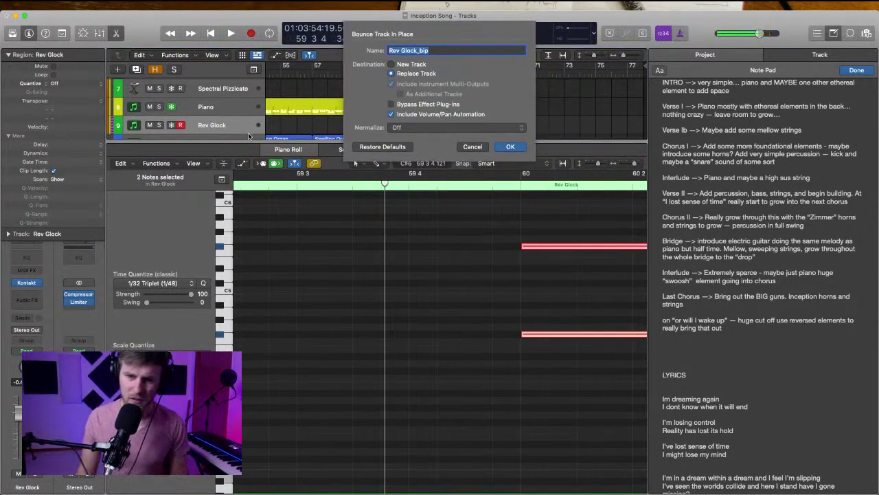
pyautogui.press('Return')
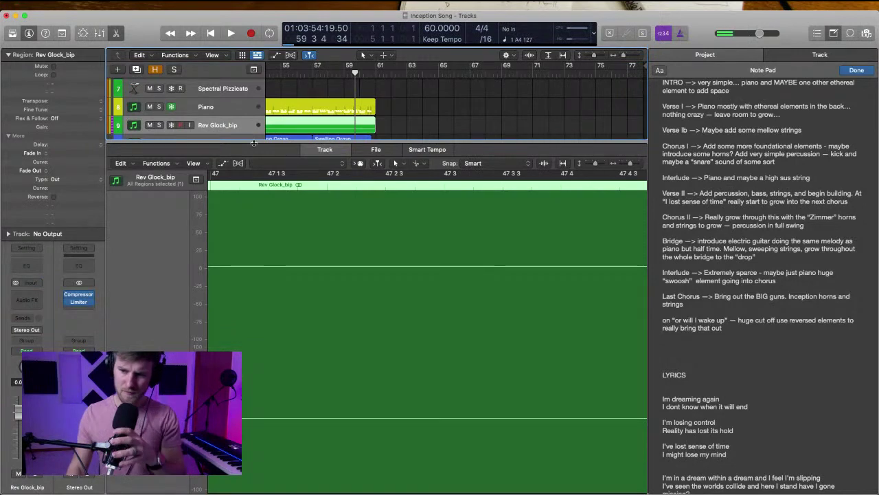
pyautogui.click(45, 34)
# Split the bounced Rev Glock_bip region at bar 60 and delete the part before it
pyautogui.moveTo(355, 77); pyautogui.dragTo(359, 77)
pyautogui.press('super+Right')
pyautogui.press('super+Right')
pyautogui.press('super+Right')
pyautogui.press('super+Right')
pyautogui.press('super+Right')
pyautogui.press('super+Down')
pyautogui.press('super+Down')
pyautogui.press('super+Down')
pyautogui.press('super+Down')
pyautogui.press('super+Down')
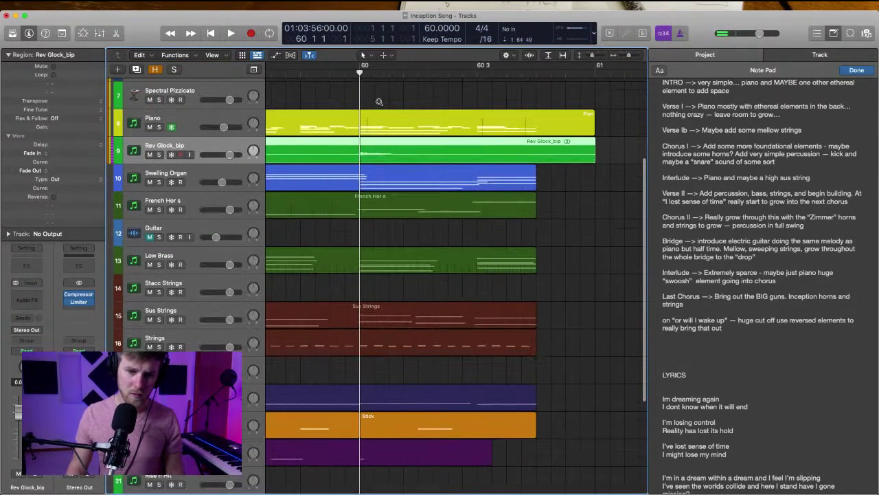
pyautogui.doubleClick(357, 172)
pyautogui.click(347, 167)
pyautogui.press('BackSpace')
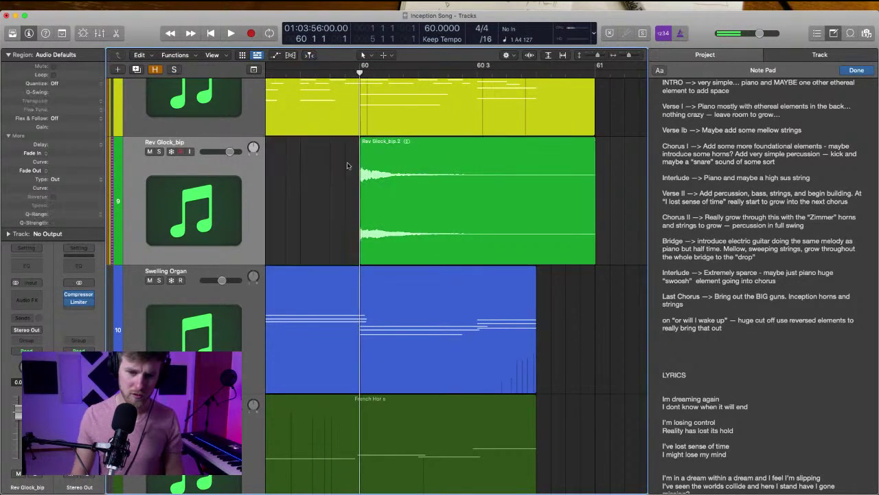
# Reverse the remaining glockenspiel region and shift it earlier so it ends near beat 4 of bar 60, playing the result
pyautogui.click(403, 161)
pyautogui.click(54, 197)
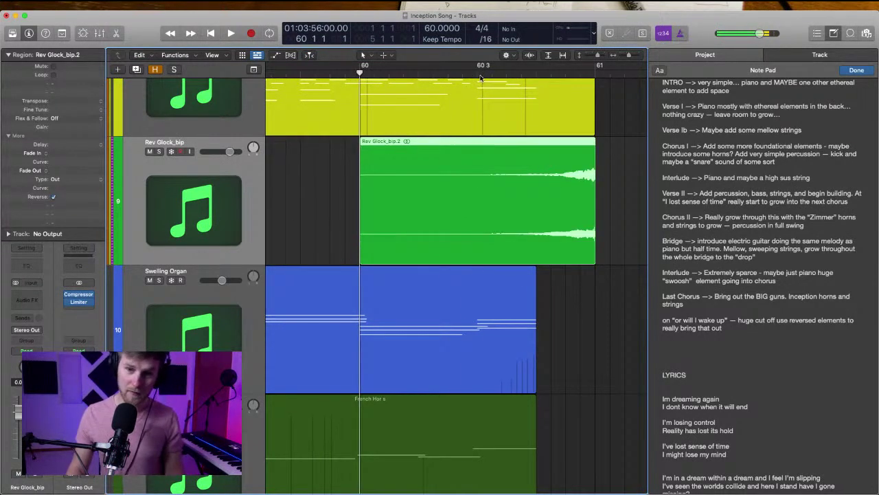
pyautogui.moveTo(568, 189); pyautogui.dragTo(501, 187)
pyautogui.press('space')
pyautogui.click(593, 202)
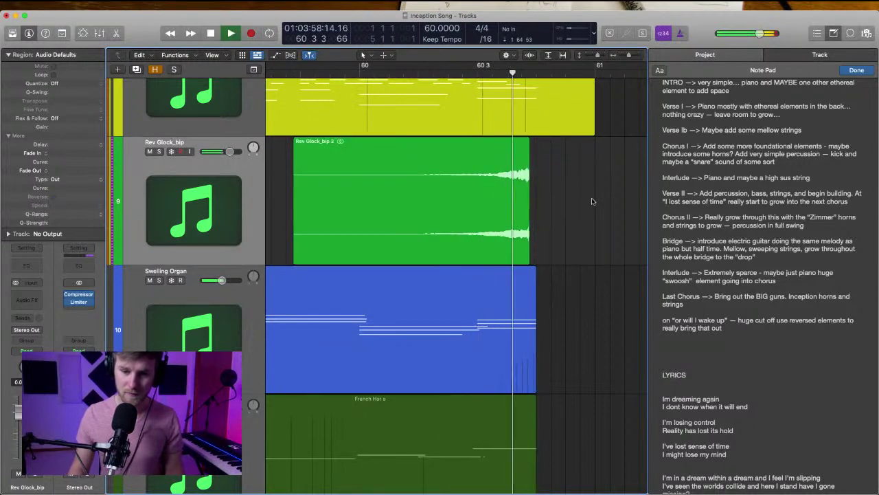
# Stop playback and move the reversed region slightly forward so that its end aligns with 60 4 1
pyautogui.press('space')
pyautogui.moveTo(459, 222); pyautogui.dragTo(465, 218)
pyautogui.click(560, 197)
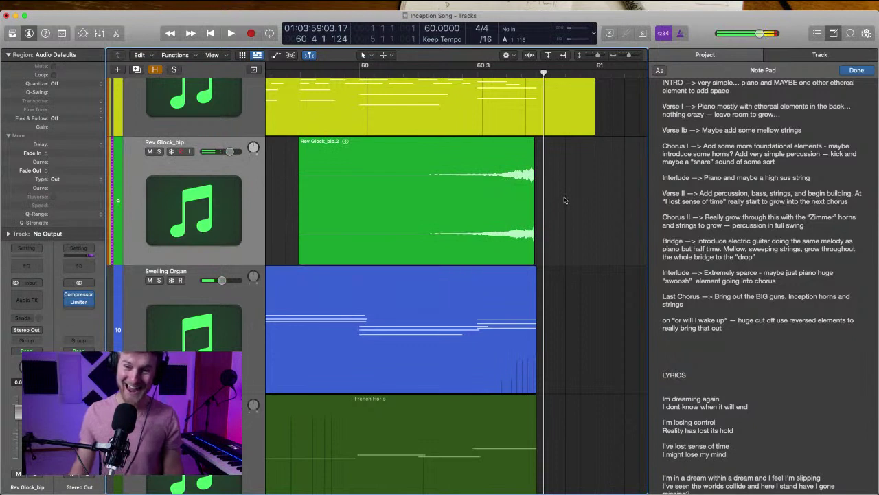
pyautogui.scroll(-4, 565, 199)
pyautogui.click(529, 73)
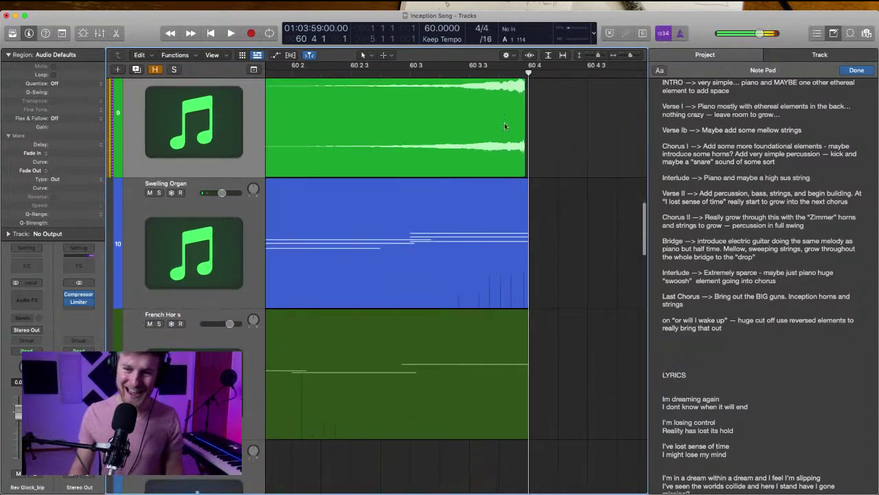
pyautogui.moveTo(504, 125); pyautogui.dragTo(507, 122)
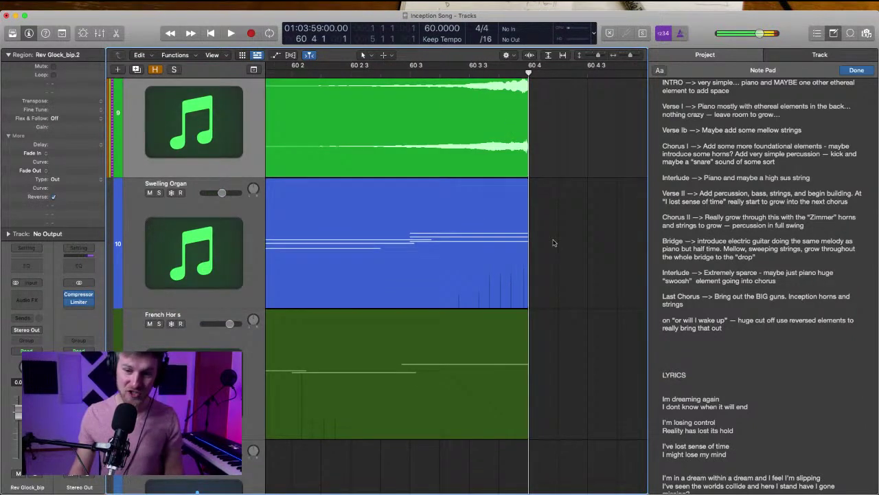
# Play the song's ending from beat 2 of bar 60 to hear the reversed glockenspiel with the other parts
pyautogui.scroll(-6, 291, 239)
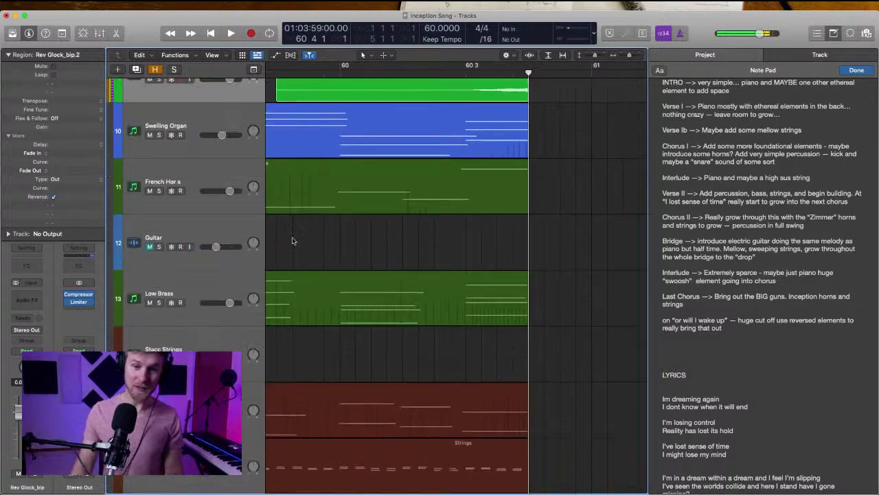
pyautogui.scroll(3, 293, 239)
pyautogui.click(404, 72)
pyautogui.press('space')
pyautogui.click(560, 225)
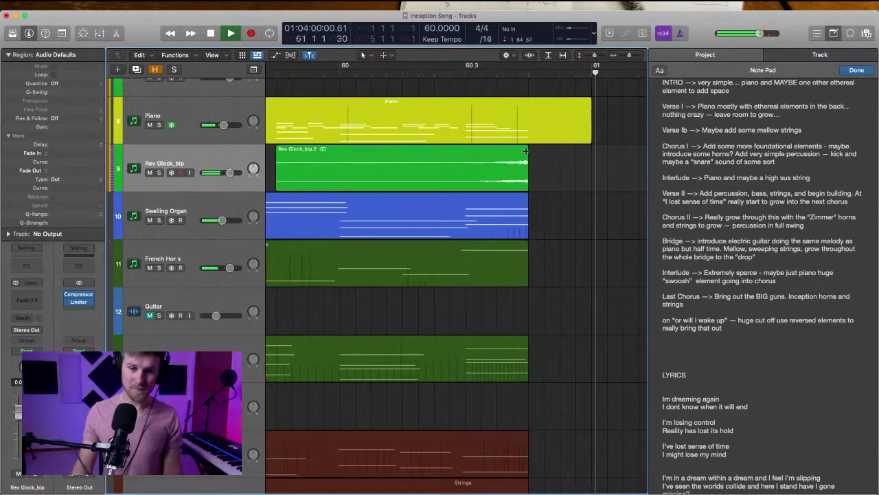
pyautogui.hscroll(-2, 522, 134)
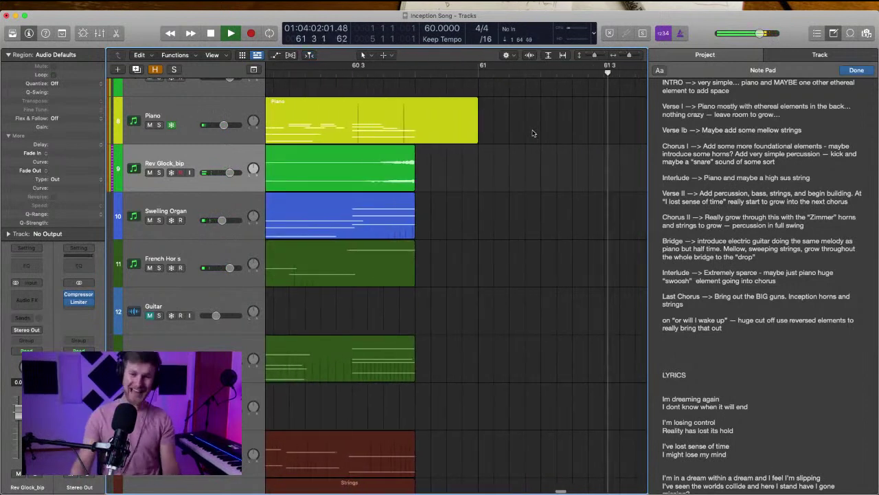
pyautogui.press('space')
pyautogui.hscroll(-1, 428, 156)
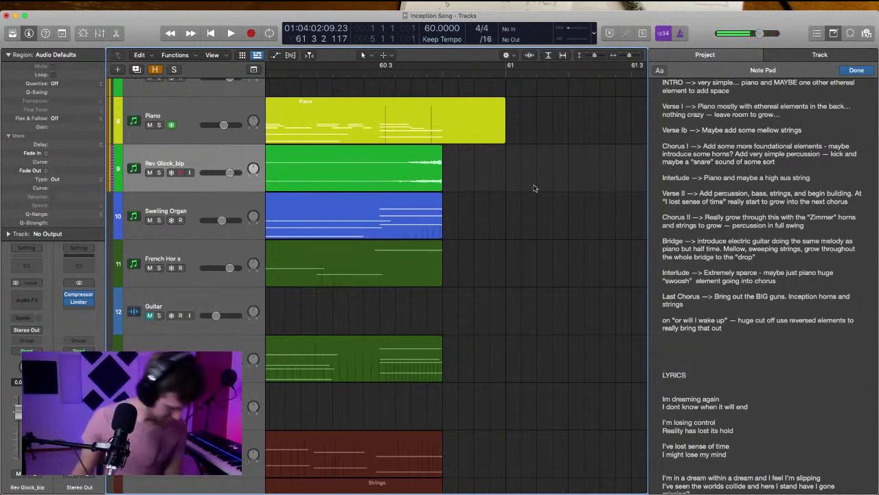
# Rename the bounced Rev Glock_bip track and its region as Rev Glock
pyautogui.scroll(-3, 535, 188)
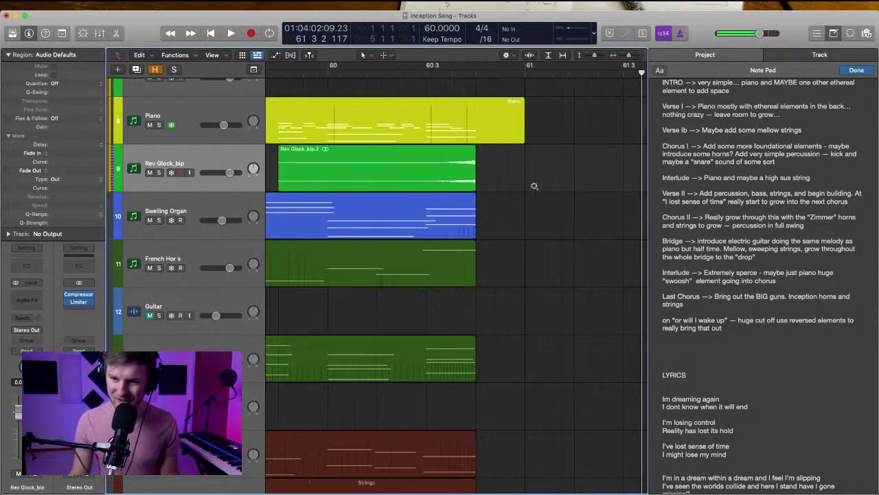
pyautogui.hscroll(-3, 534, 188)
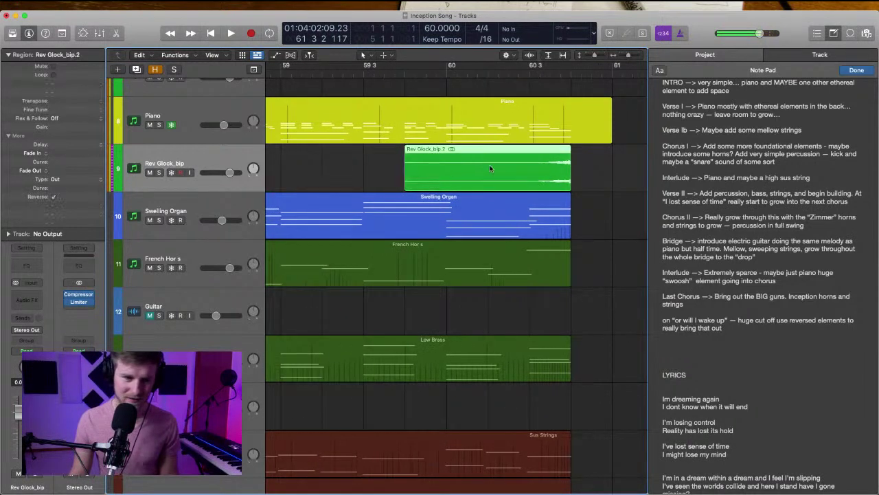
pyautogui.click(561, 182)
pyautogui.doubleClick(177, 162)
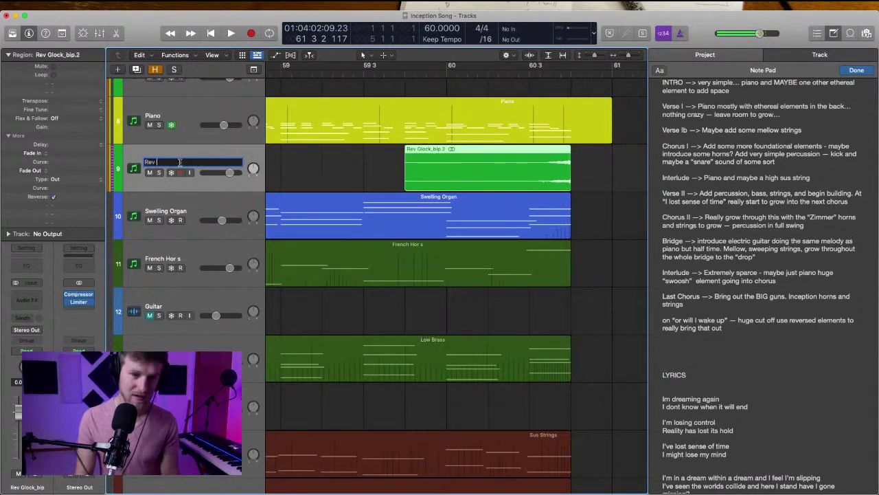
pyautogui.write('Rev Glock')
pyautogui.press('Return')
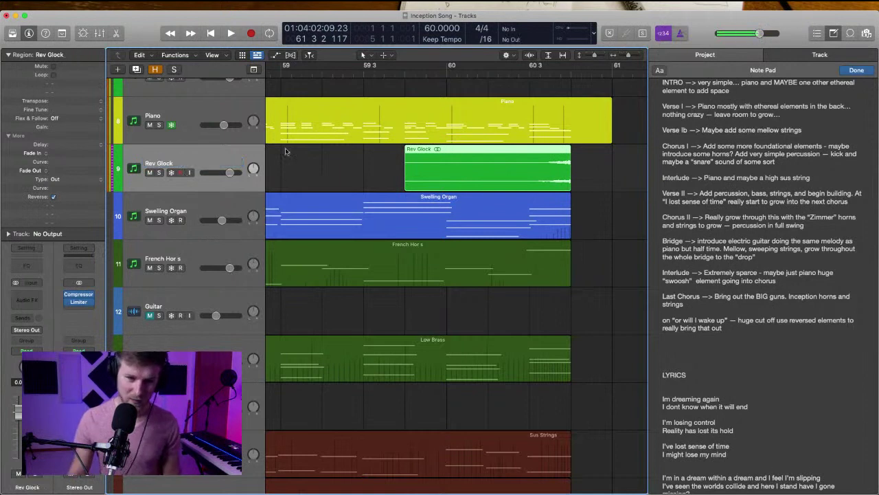
# Change the Rev Glock track and its region to a dark teal colour
pyautogui.rightClick(221, 159)
pyautogui.click(274, 298)
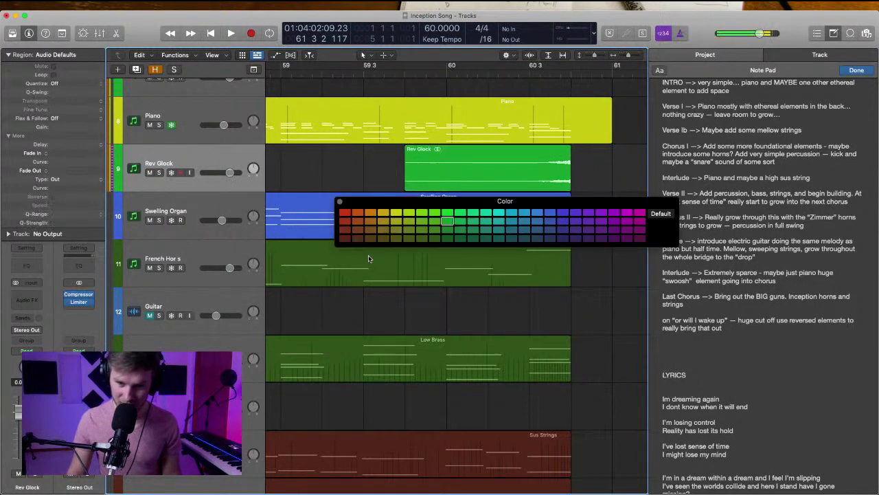
pyautogui.click(339, 201)
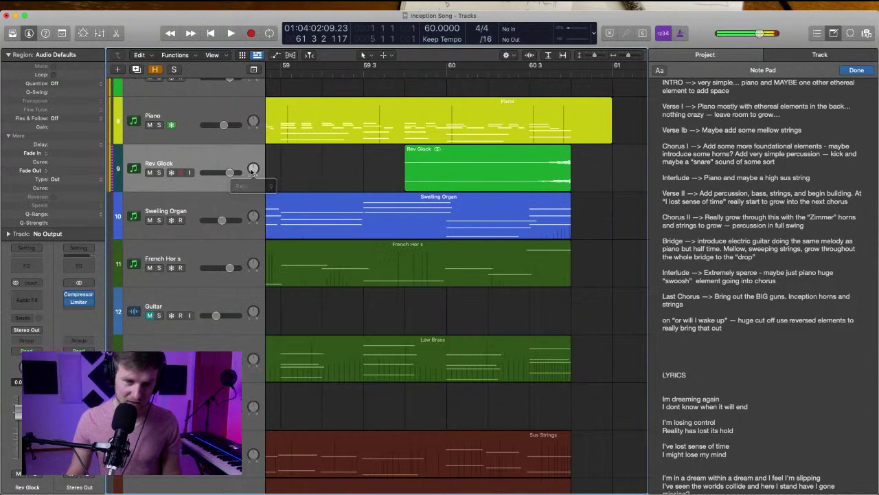
pyautogui.click(314, 166)
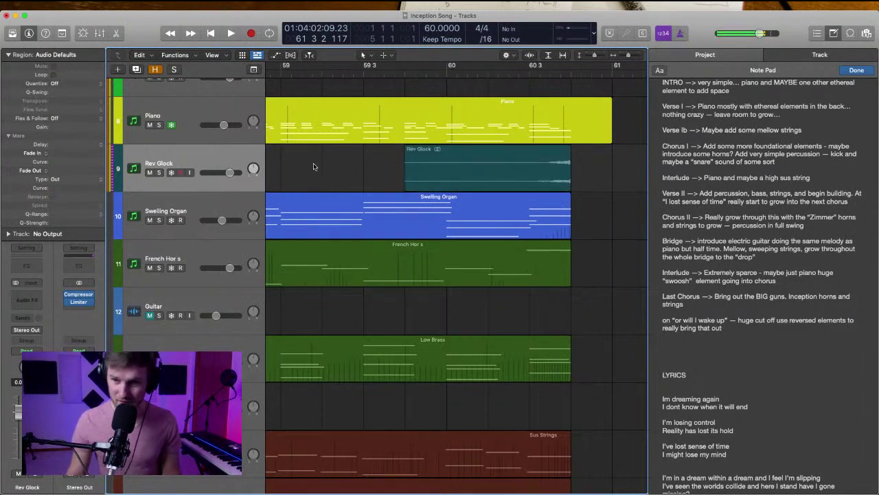
# Create one stereo Kontakt software instrument track directly below the Rev Glock track
pyautogui.scroll(3, 315, 167)
pyautogui.press('super+Left')
pyautogui.press('super+Left')
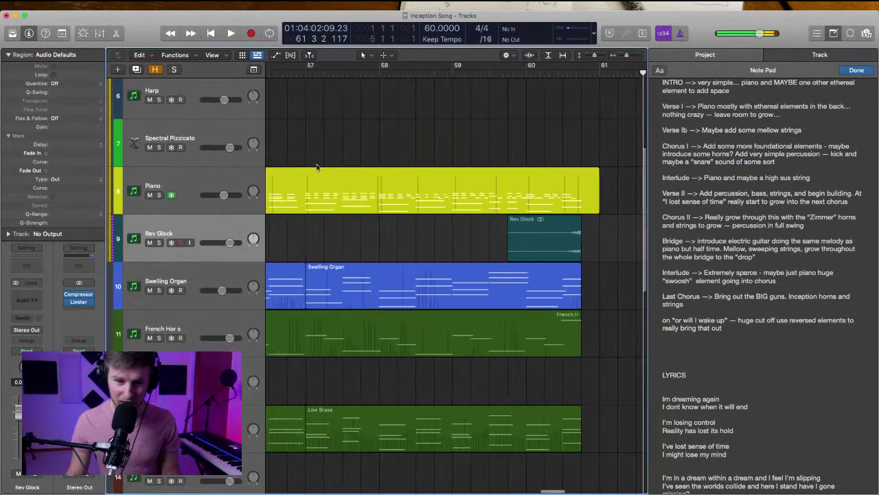
pyautogui.click(201, 227)
pyautogui.press('alt+super+n')
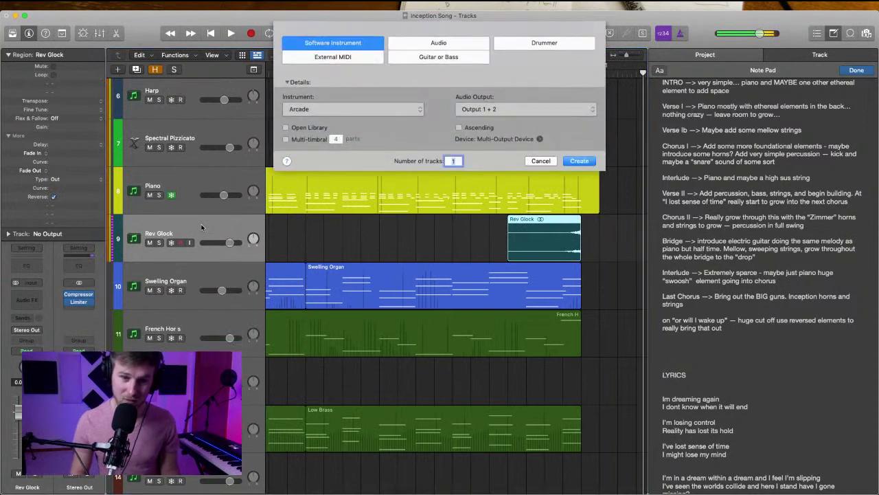
pyautogui.click(359, 111)
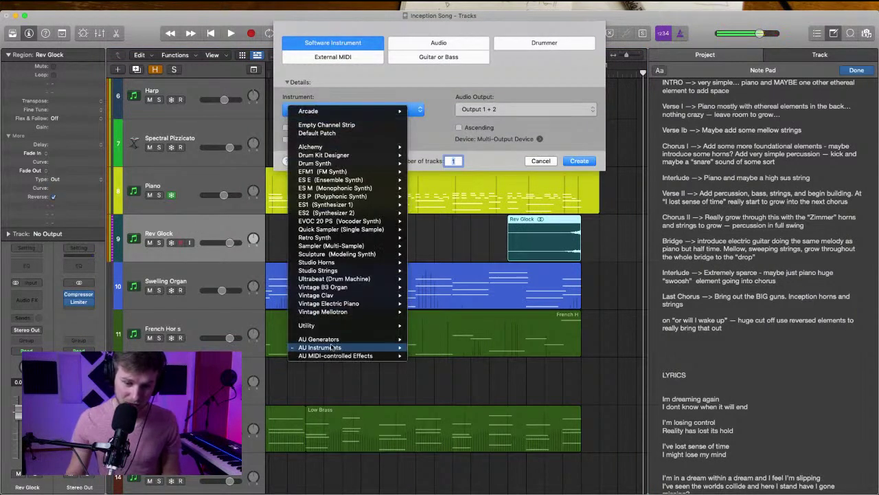
pyautogui.moveTo(334, 348)
pyautogui.moveTo(419, 382)
pyautogui.moveTo(519, 413)
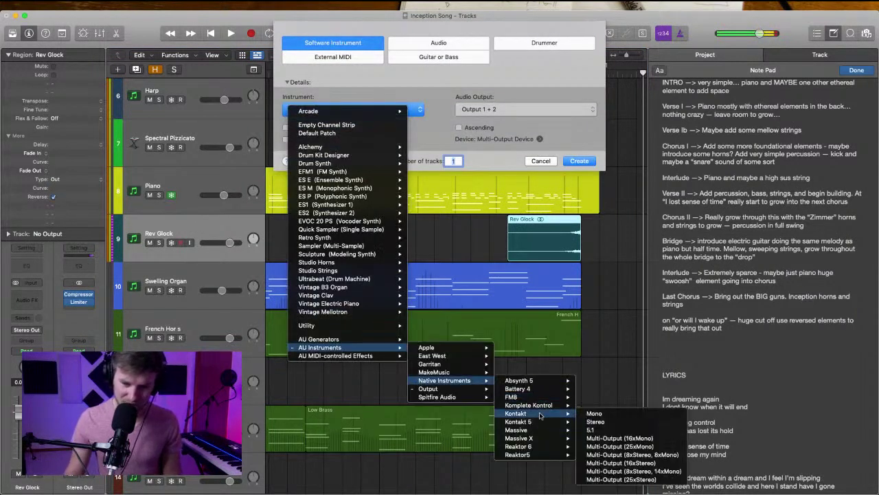
pyautogui.click(595, 422)
pyautogui.press('Return')
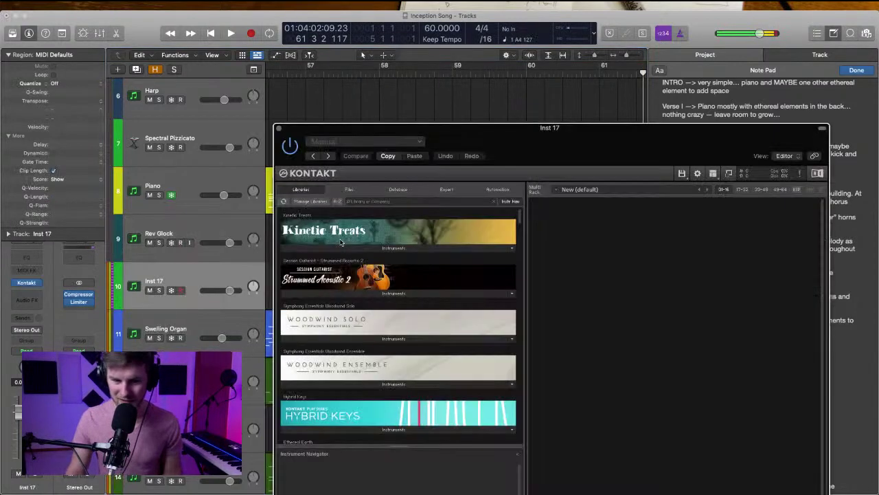
# Browse the Kontakt libraries for a new sound, checking the tuned percussion instruments in Symphony Essentials Percussion
pyautogui.scroll(-5, 383, 242)
pyautogui.scroll(-10, 383, 242)
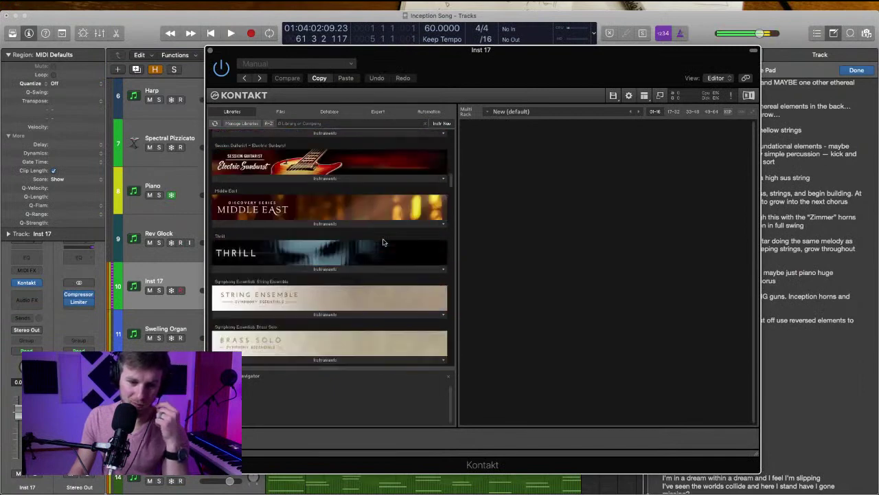
pyautogui.scroll(-3, 371, 242)
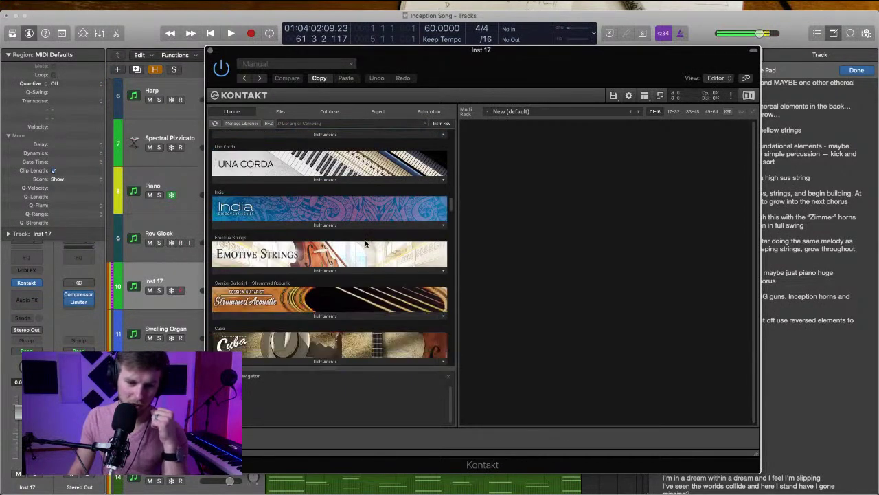
pyautogui.scroll(-10, 365, 244)
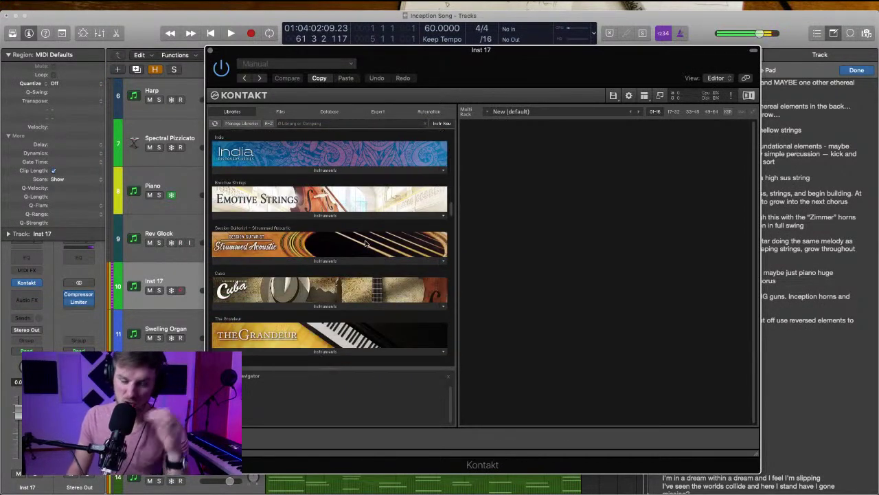
pyautogui.click(316, 240)
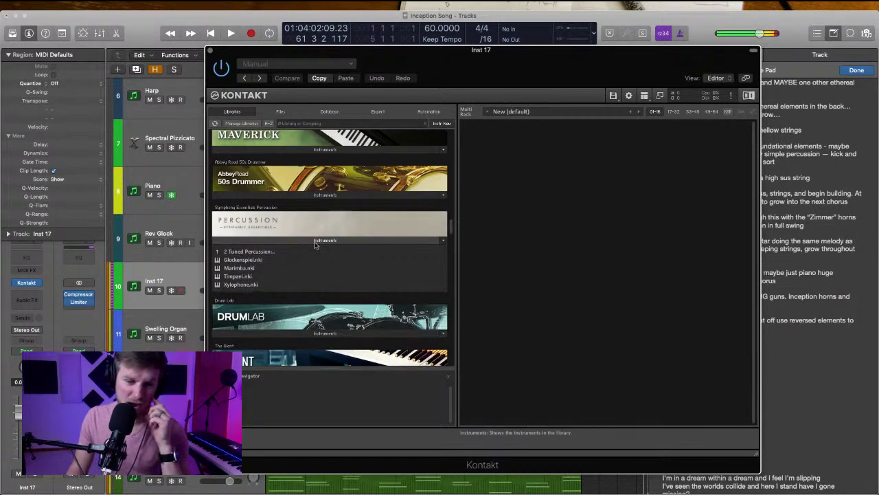
pyautogui.click(278, 241)
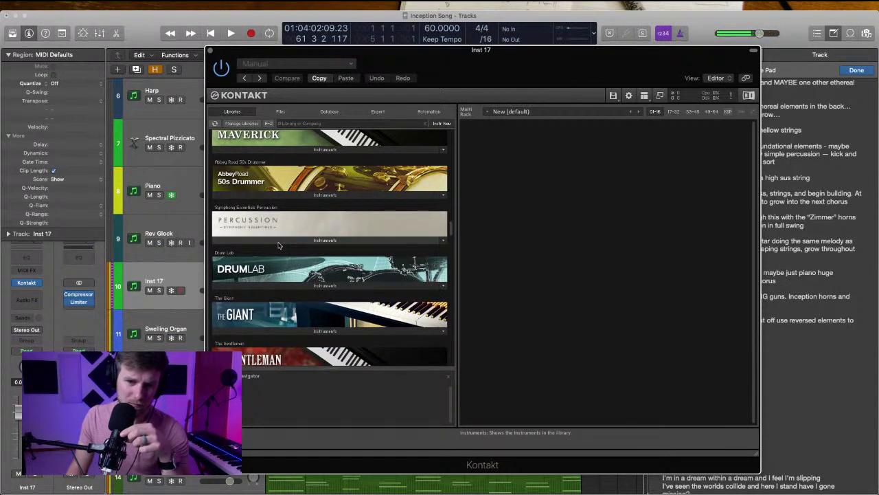
pyautogui.scroll(-15, 278, 246)
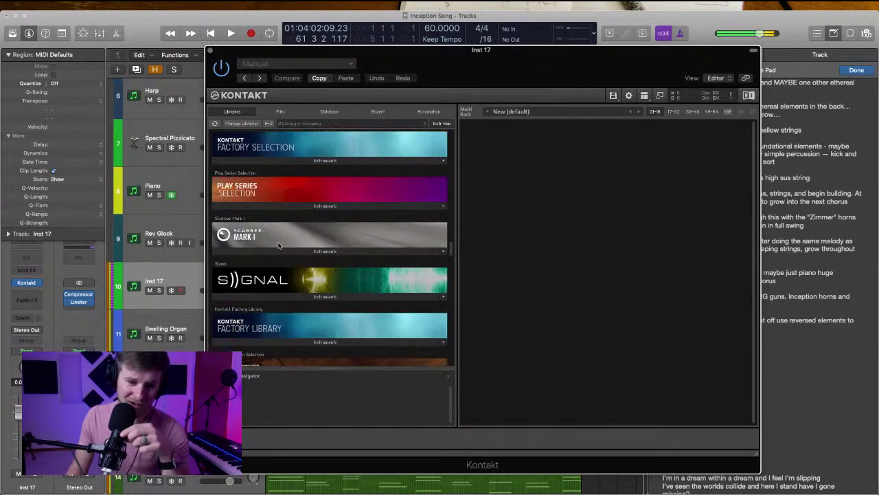
# Look through the Orchestral Percussion, Keyboard Instruments and VSL Strings folders of the Kontakt Factory Library's orchestral instruments
pyautogui.click(275, 232)
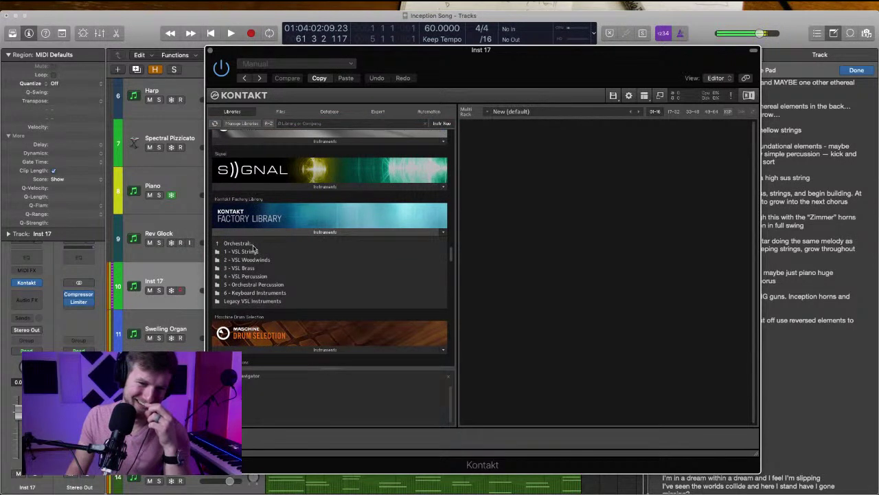
pyautogui.click(269, 284)
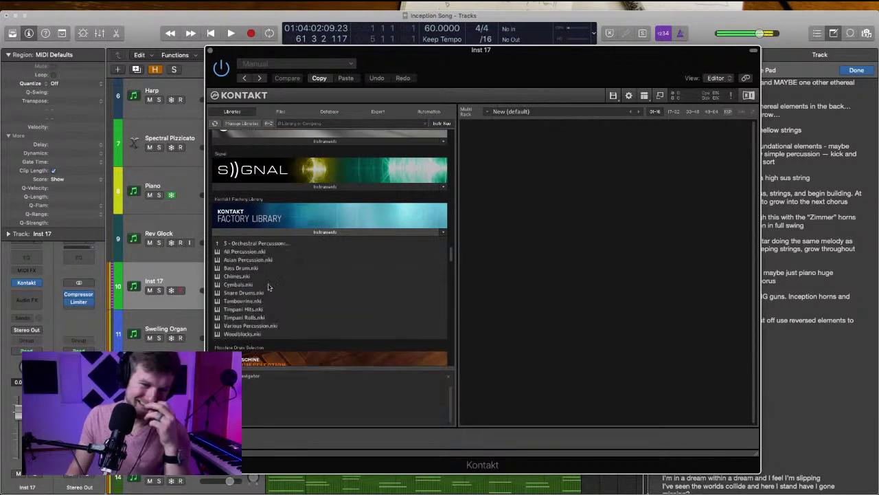
pyautogui.click(258, 244)
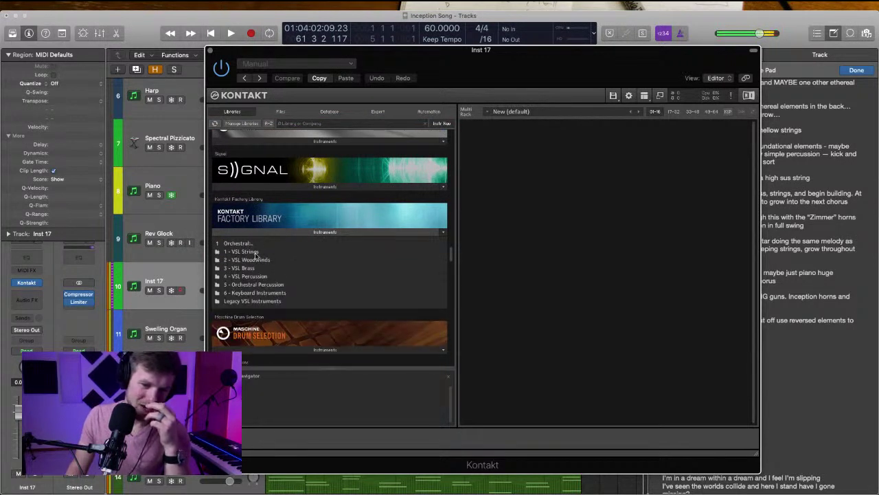
pyautogui.click(271, 293)
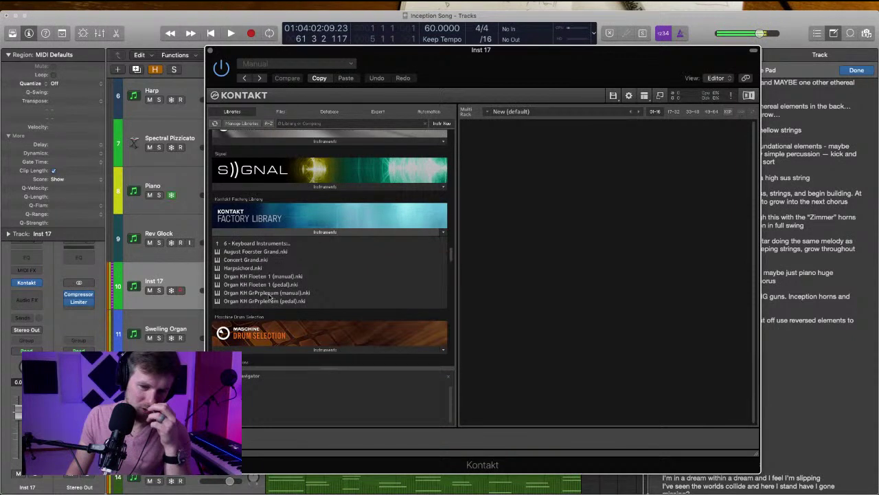
pyautogui.click(253, 244)
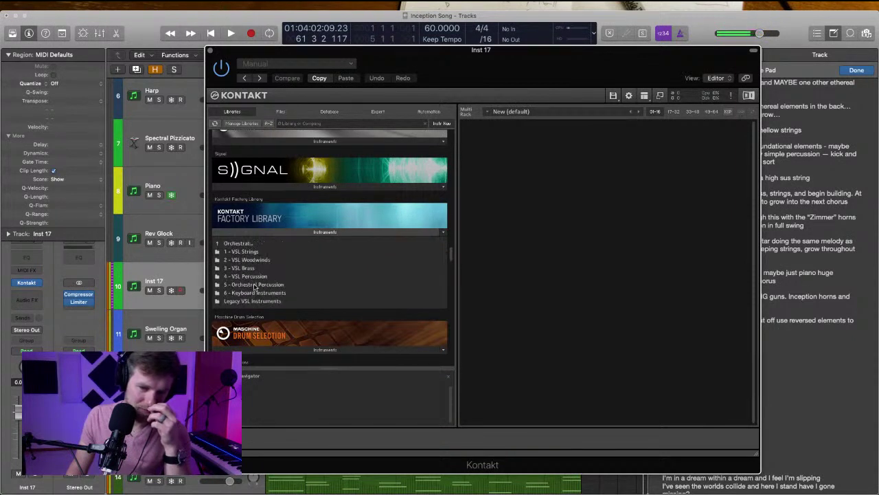
pyautogui.click(255, 285)
pyautogui.click(249, 243)
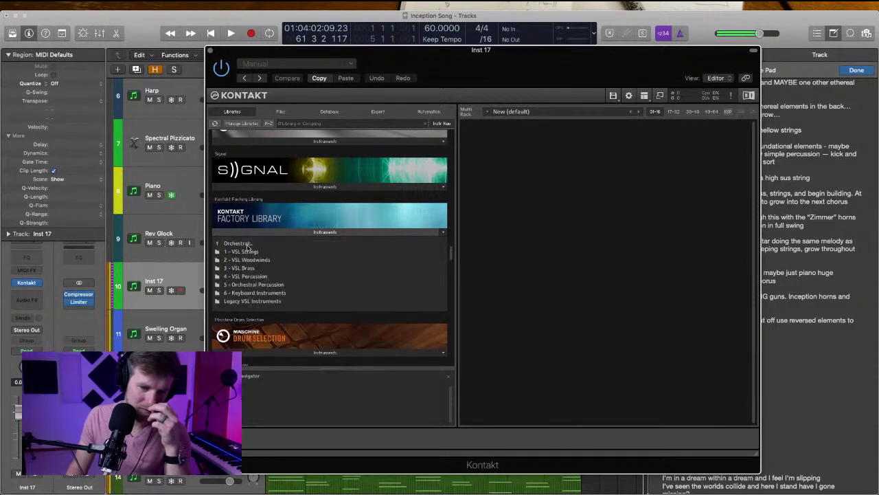
pyautogui.click(259, 252)
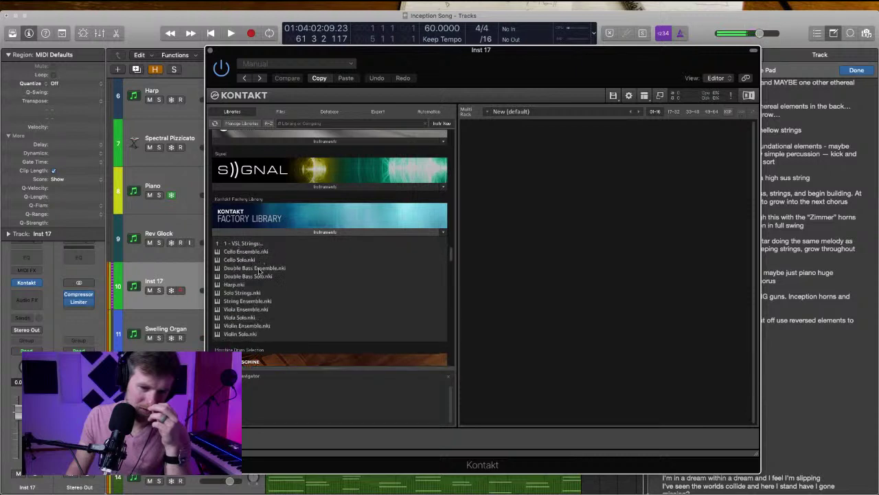
pyautogui.click(237, 244)
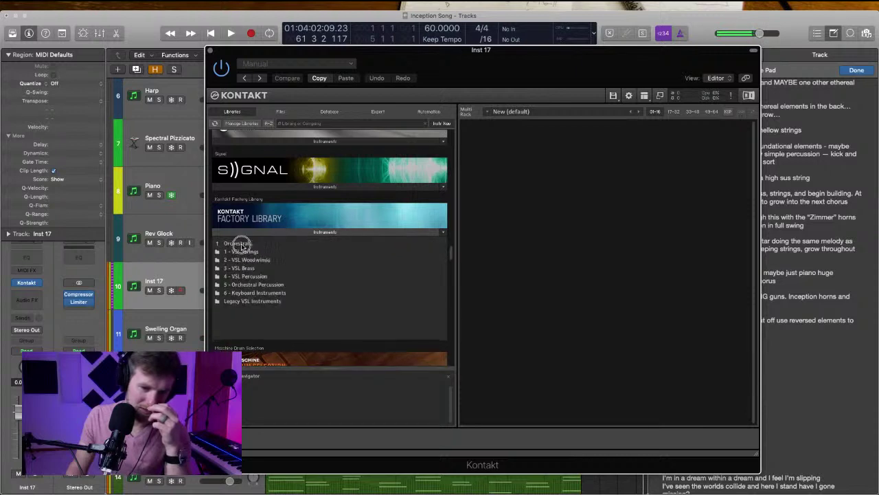
# Load Celesta from the Kontakt Factory Library's VSL Percussion folder and close the instrument window
pyautogui.click(261, 277)
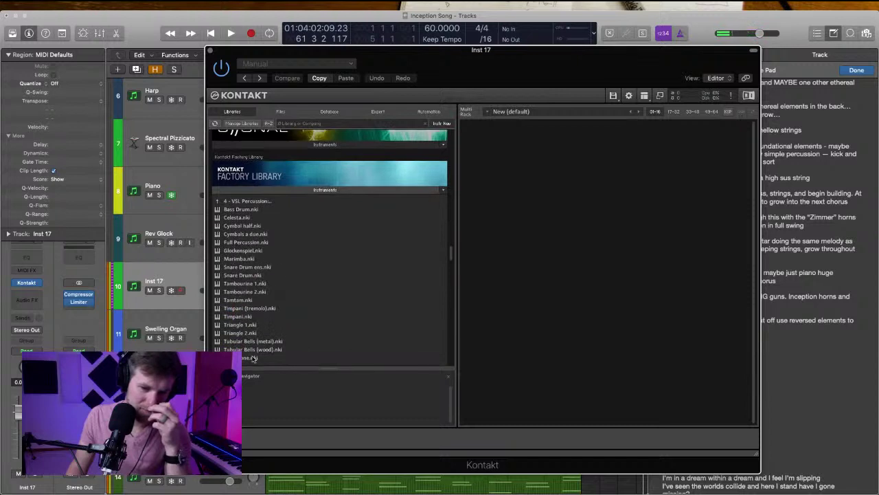
pyautogui.doubleClick(239, 218)
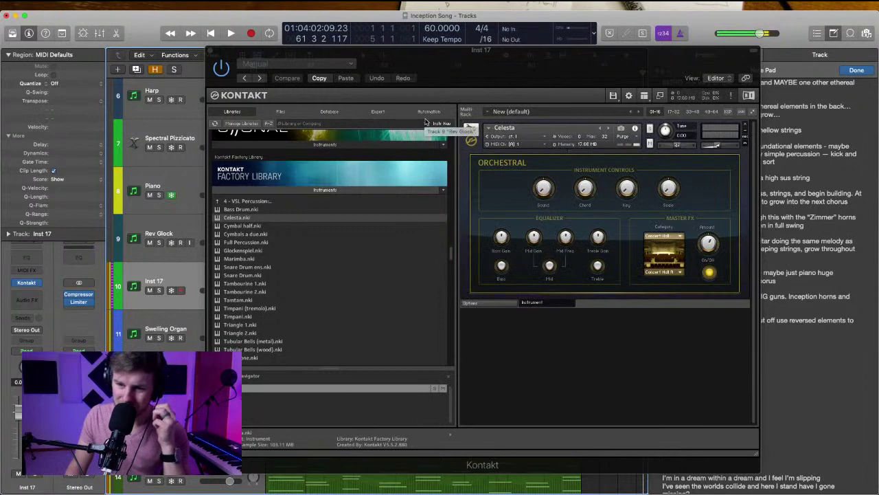
pyautogui.moveTo(213, 52); pyautogui.dragTo(255, 83)
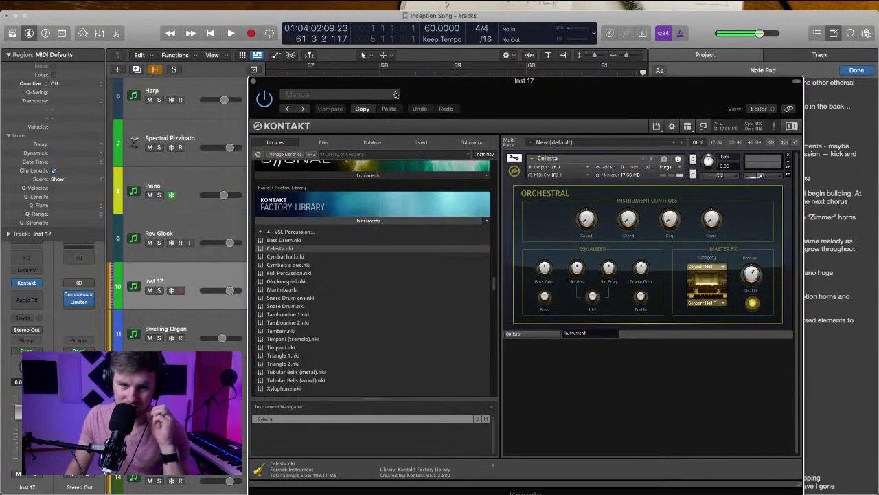
pyautogui.click(253, 81)
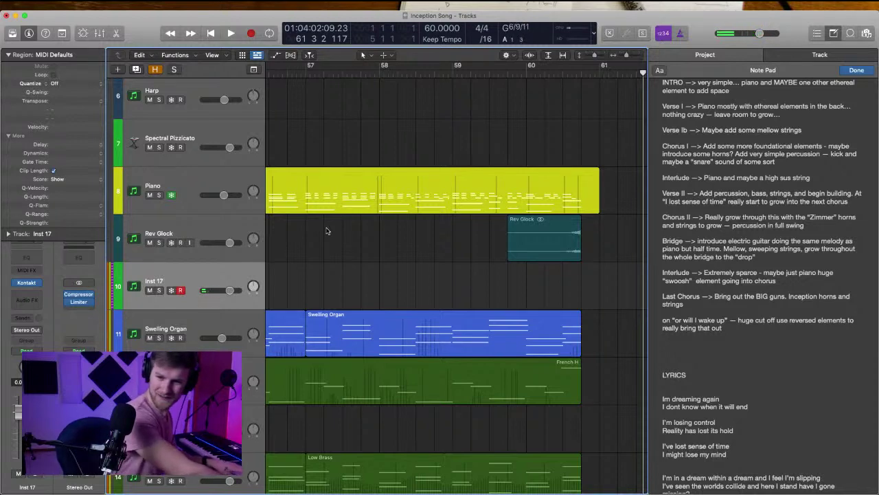
# Play the song's opening from bar 1 while trying out the celesta, and stop in bar 2
pyautogui.press('Return')
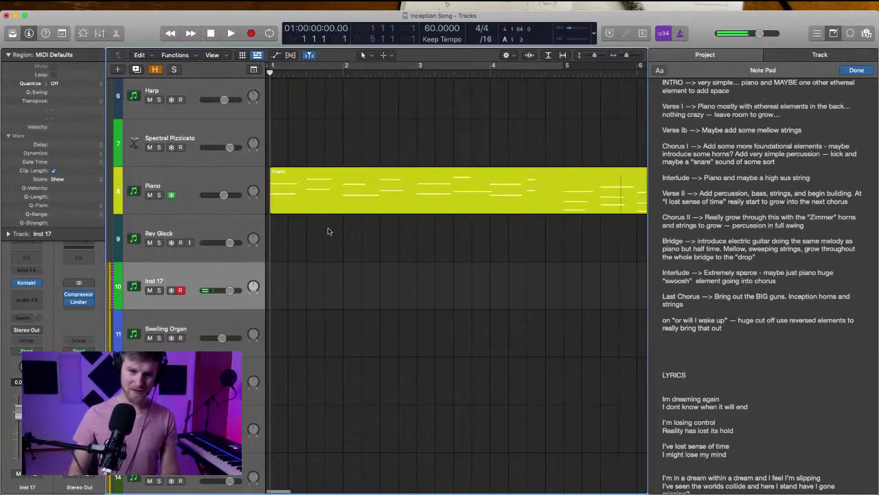
pyautogui.press('space')
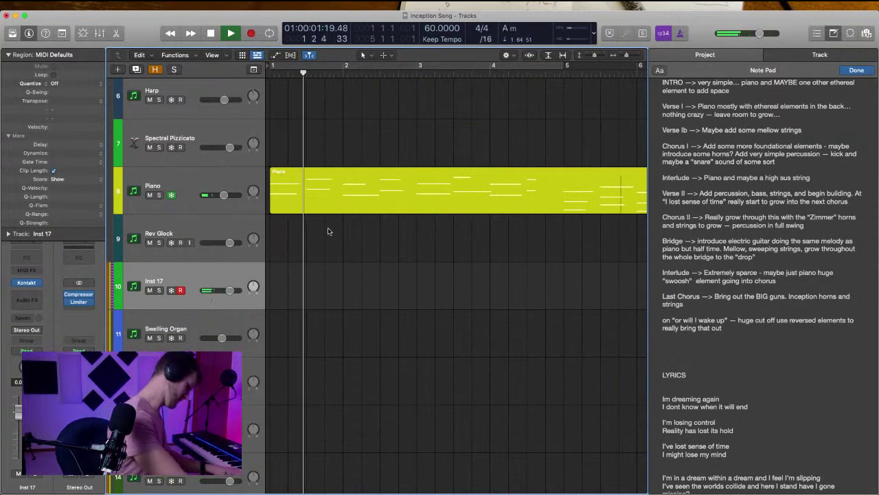
pyautogui.scroll(-3, 331, 230)
pyautogui.hscroll(4, 331, 230)
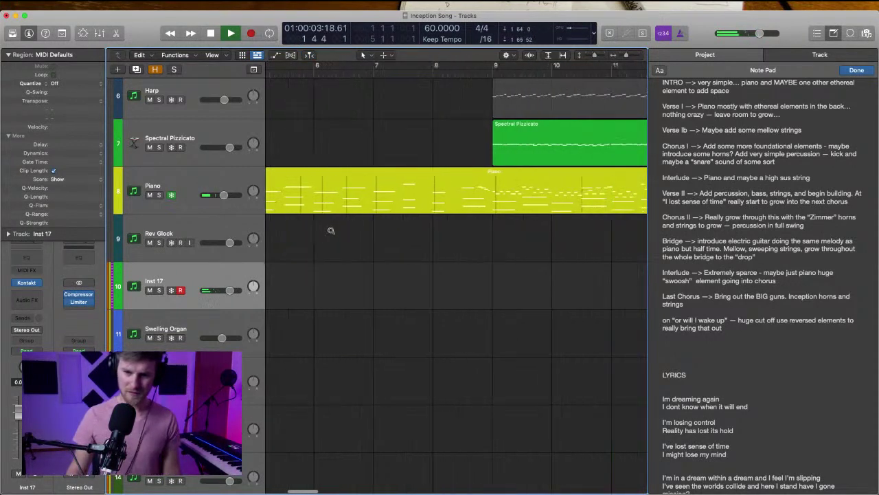
pyautogui.scroll(-5, 349, 237)
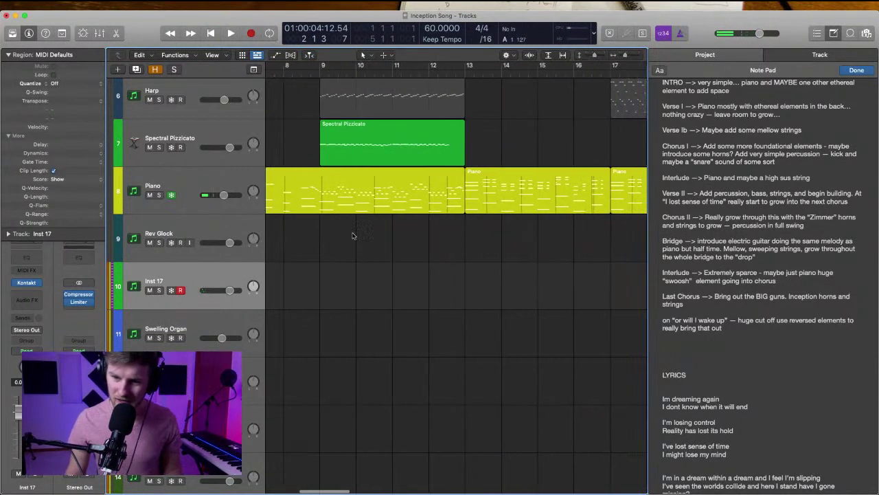
pyautogui.hscroll(3, 350, 237)
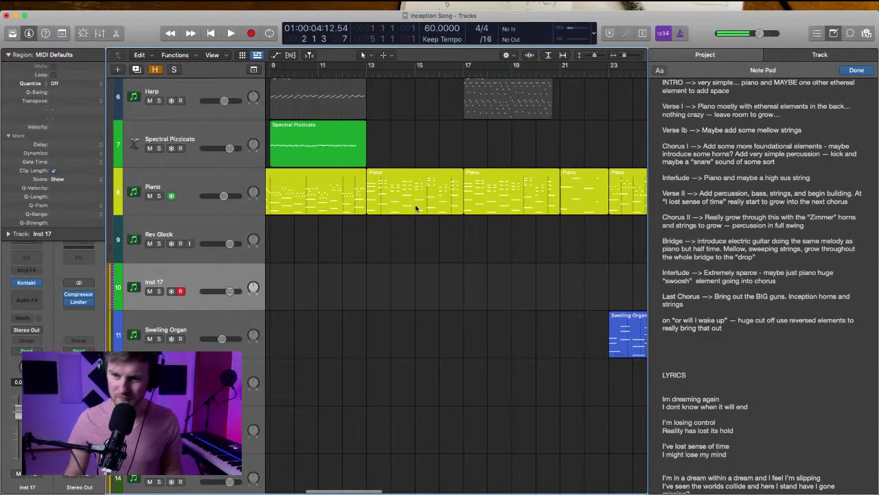
# Play briefly around bar 10 where the Spectral Pizzicato enters, and place the playhead at bar 21
pyautogui.press('space')
pyautogui.click(462, 74)
pyautogui.hscroll(3, 476, 87)
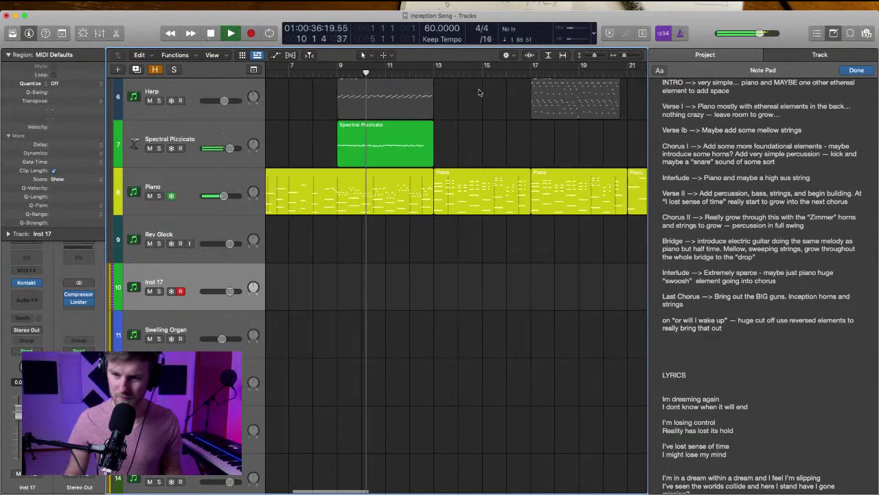
pyautogui.press('space')
pyautogui.hscroll(6, 490, 132)
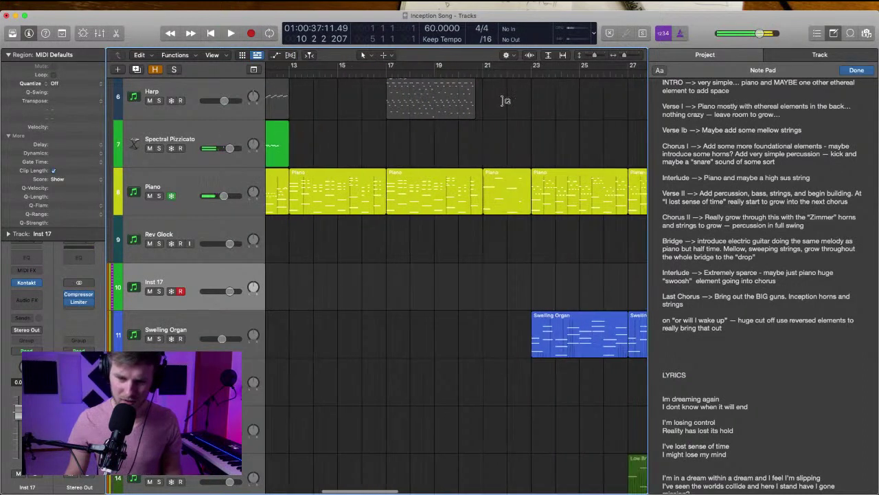
pyautogui.click(426, 75)
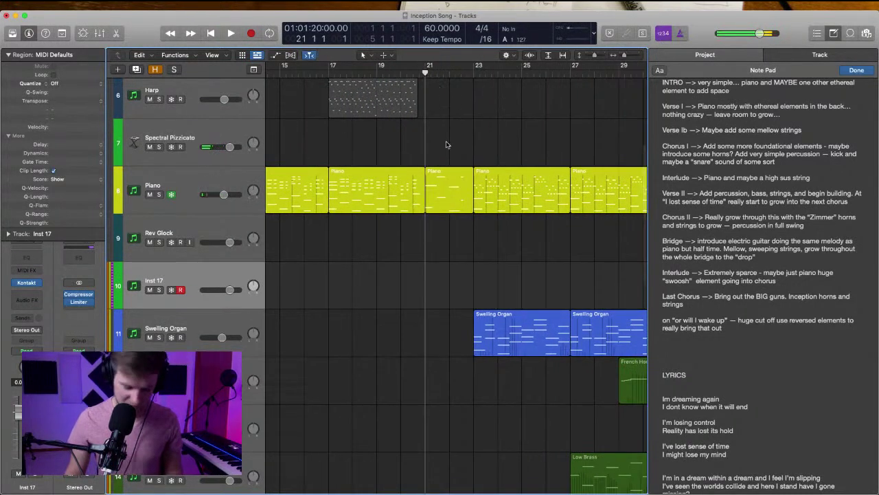
# Move the Inst 17 track above Rev Glock and rename it Celeste
pyautogui.moveTo(201, 279); pyautogui.dragTo(185, 236)
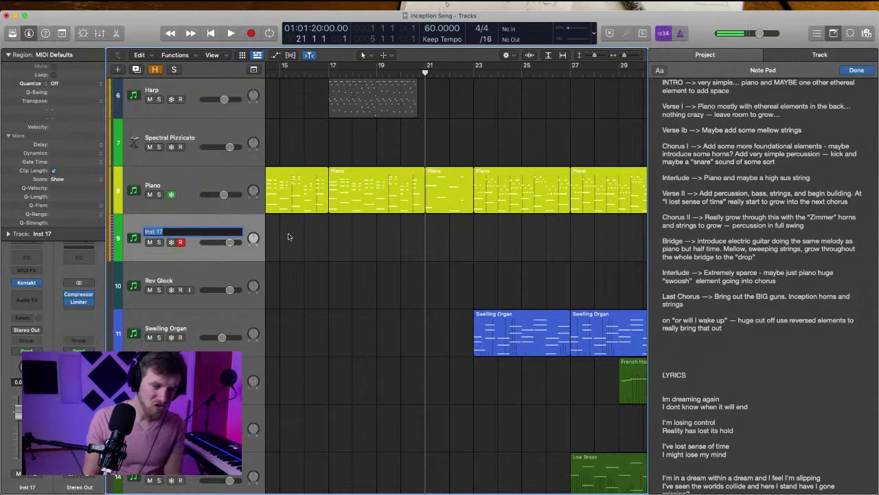
pyautogui.write('elest')
pyautogui.press('Return')
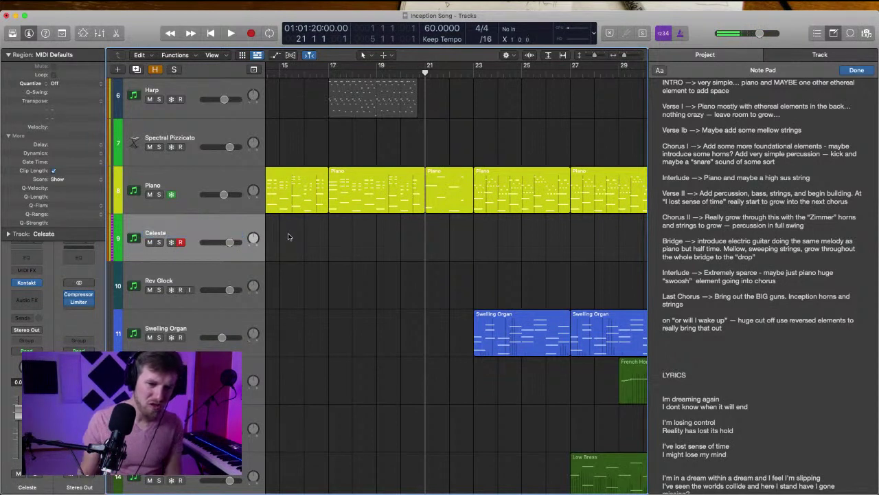
# Change the Celeste track's colour to a dark olive yellow
pyautogui.rightClick(255, 233)
pyautogui.click(275, 375)
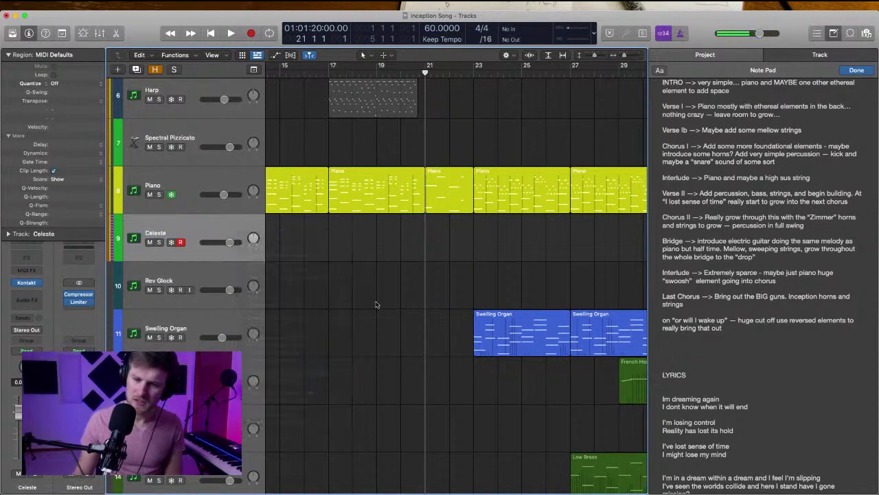
pyautogui.click(339, 201)
# Play from bar 21 and again from beat 4 of bar 22 to rehearse the celeste against the arrangement
pyautogui.click(419, 73)
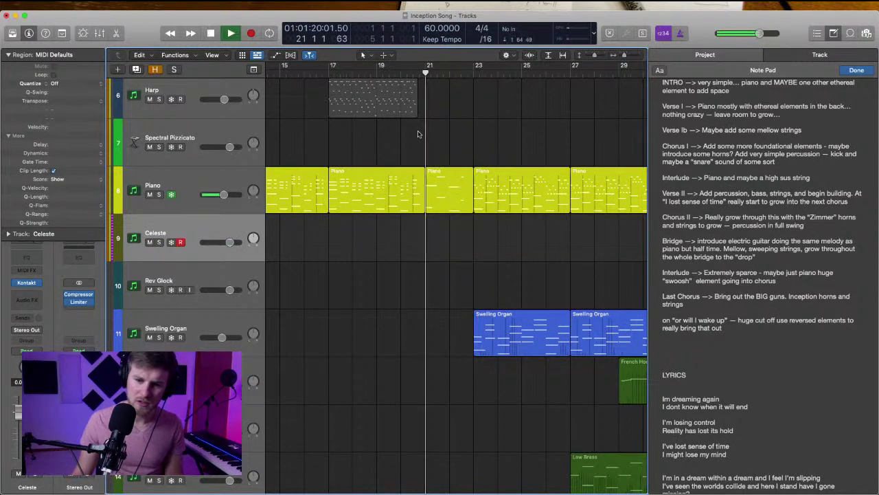
pyautogui.click(467, 74)
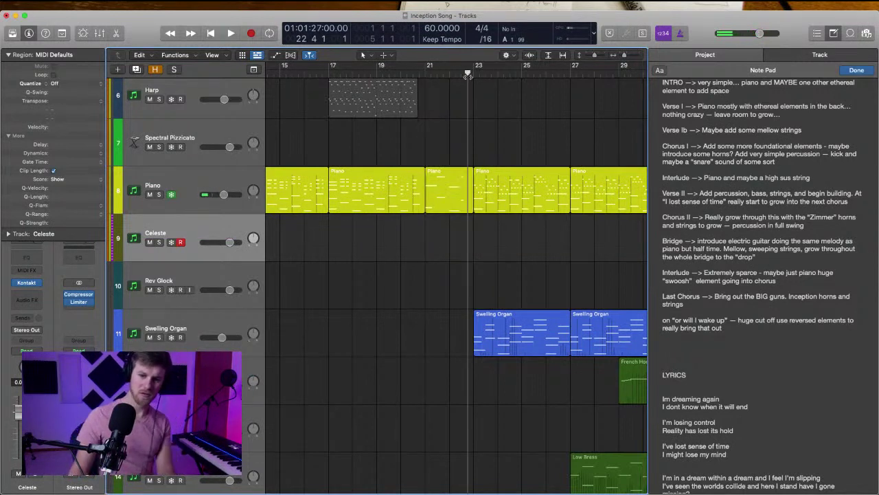
pyautogui.press('space')
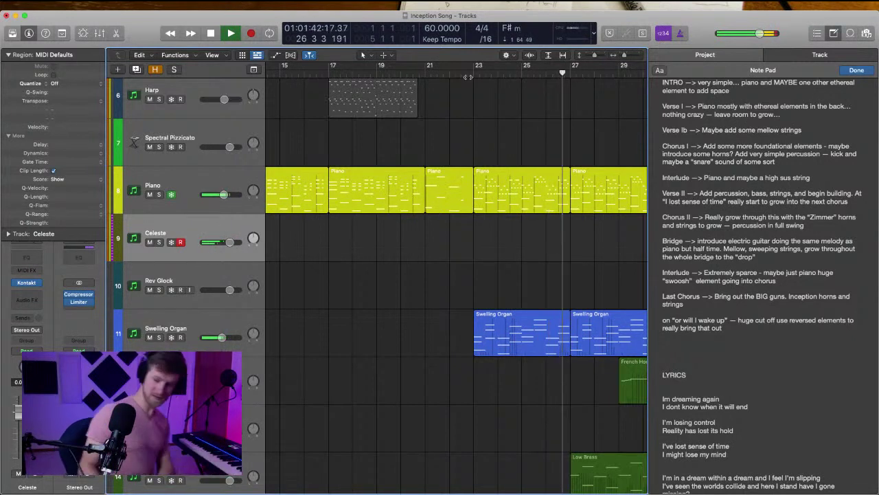
pyautogui.press('space')
# Record the celeste part from bar 23 to the end of bar 60 and open the recorded region in the Piano Roll
pyautogui.click(473, 74)
pyautogui.press('r')
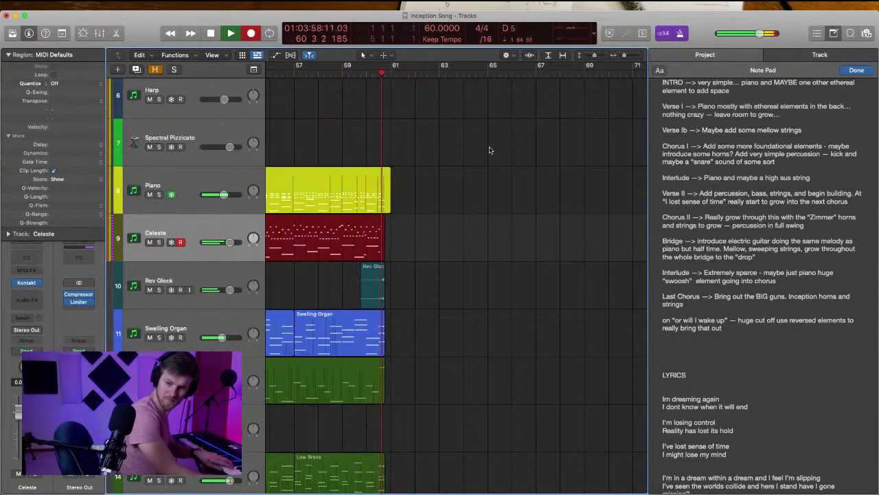
pyautogui.press('space')
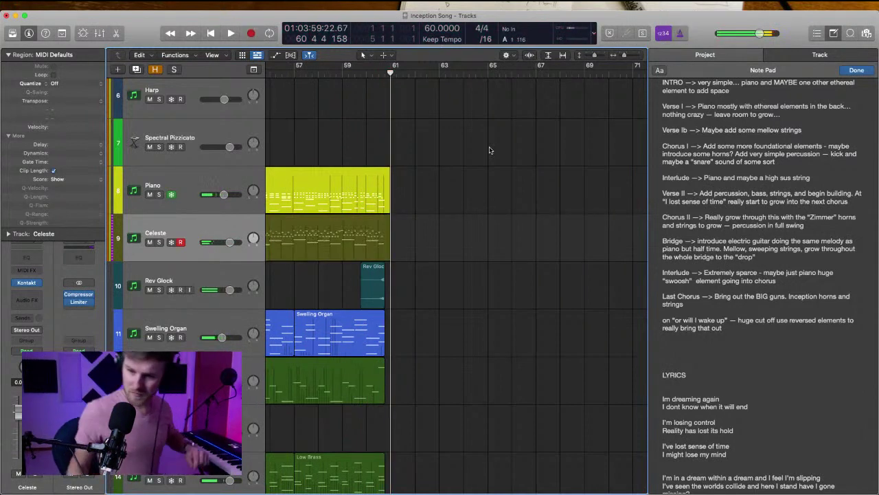
pyautogui.doubleClick(355, 237)
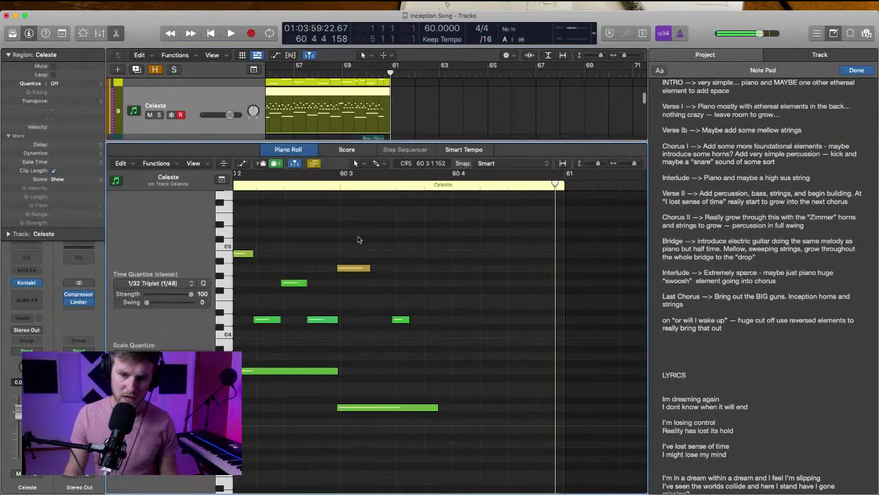
# Quantize all notes of the Celeste region to 1/32 Triplet
pyautogui.press('super+a')
pyautogui.press('q')
pyautogui.scroll(-6, 364, 238)
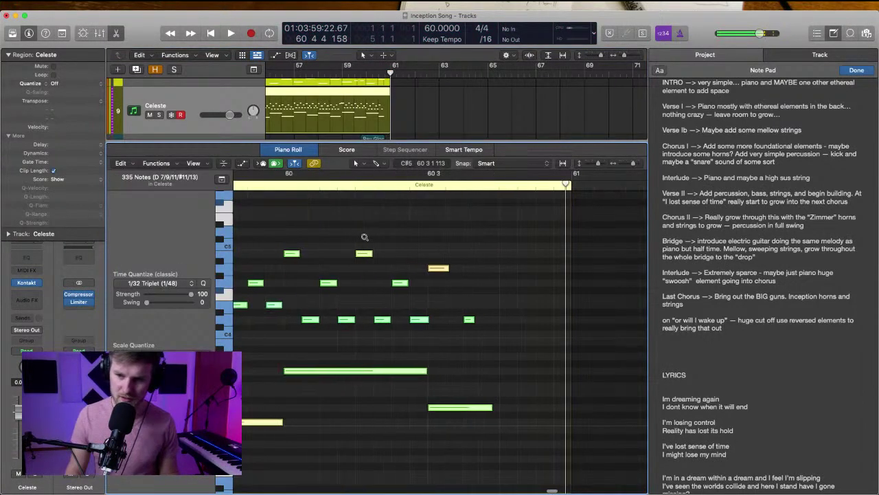
pyautogui.click(484, 108)
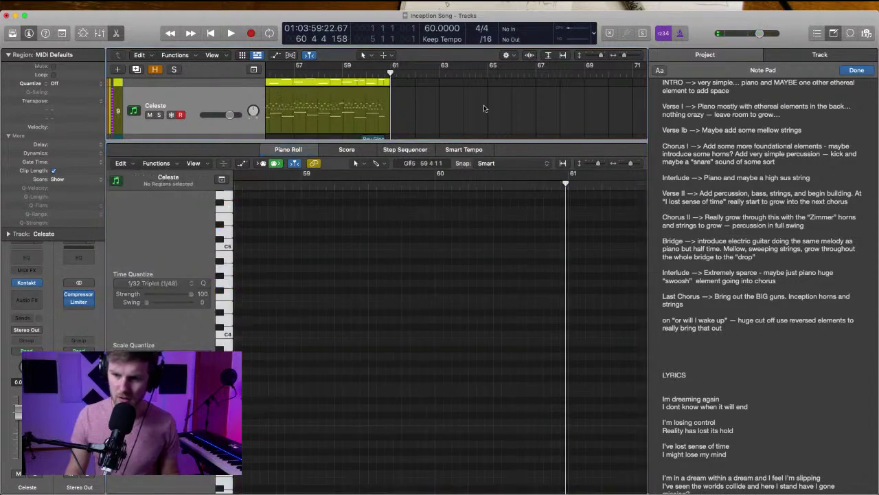
# Try deleting the short B3 note at the start of bar 49 and quantizing the A3 note, play the result, and undo the quantize edits
pyautogui.hscroll(-6, 484, 108)
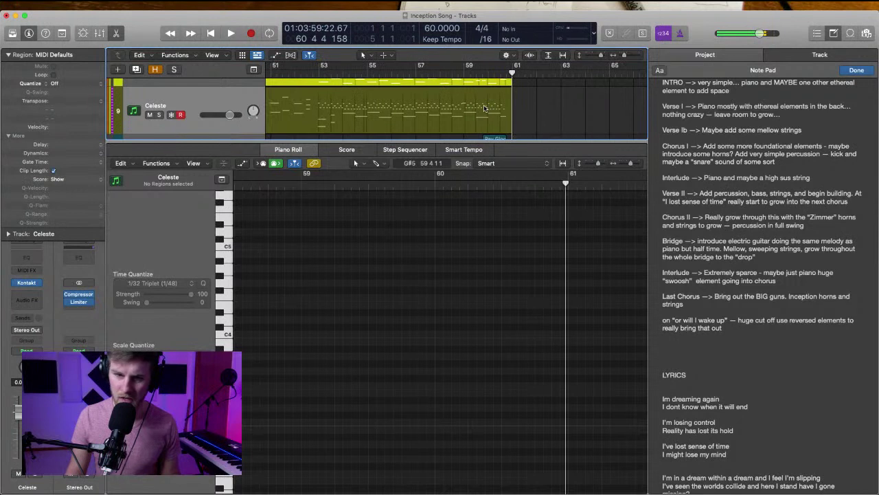
pyautogui.hscroll(-7, 484, 108)
pyautogui.click(557, 84)
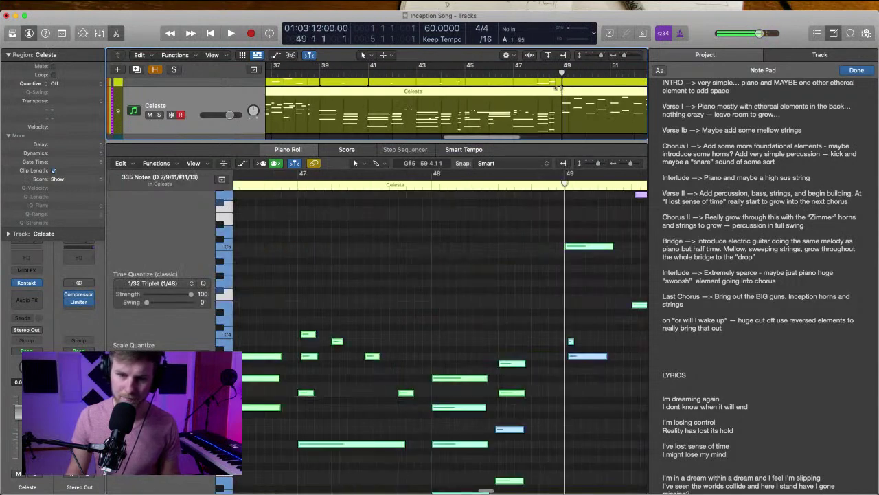
pyautogui.click(518, 220)
pyautogui.moveTo(541, 327); pyautogui.dragTo(586, 347)
pyautogui.press('BackSpace')
pyautogui.press('super+Right')
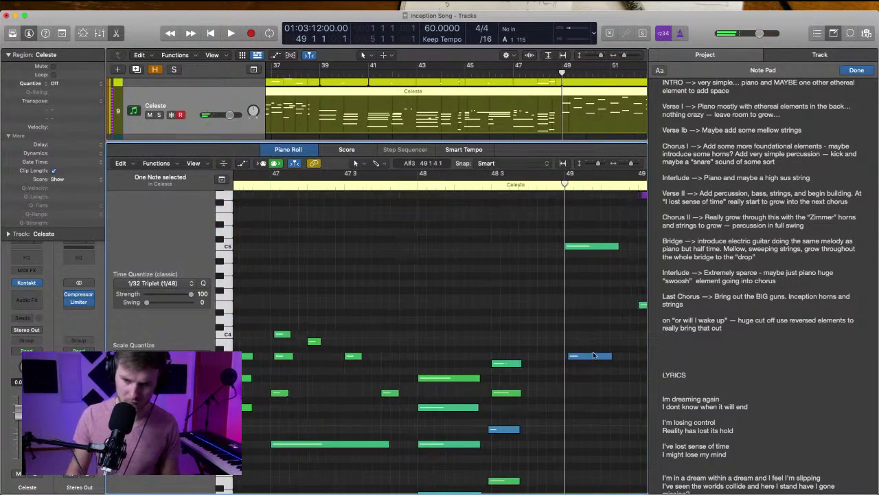
pyautogui.press('super+Right')
pyautogui.press('space')
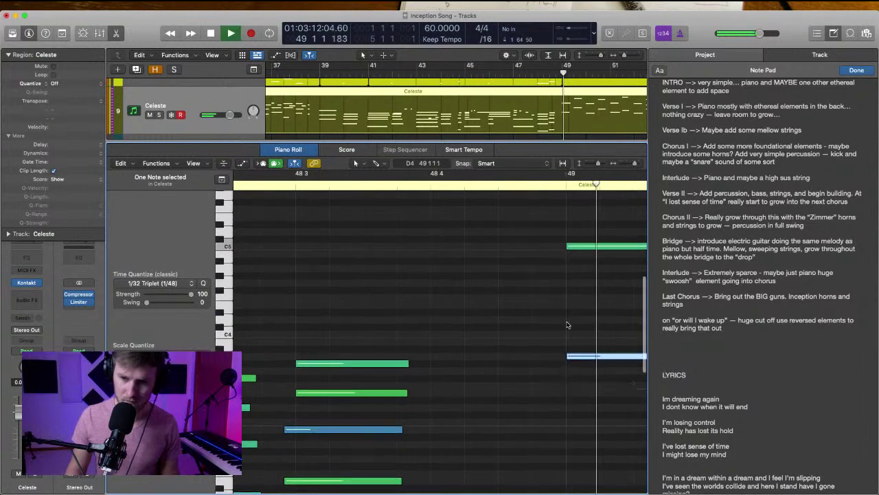
pyautogui.click(502, 392)
pyautogui.press('space')
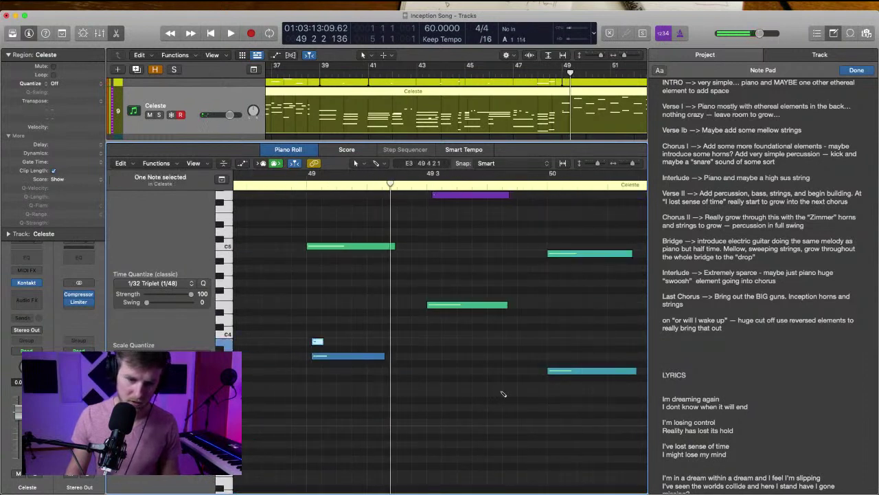
pyautogui.press('super+z')
# Quantize only the A3 and C5 notes at the start of bar 49 to 1/32 Triplet and delete the short B3 note beside them
pyautogui.click(479, 367)
pyautogui.moveTo(353, 402); pyautogui.dragTo(365, 246)
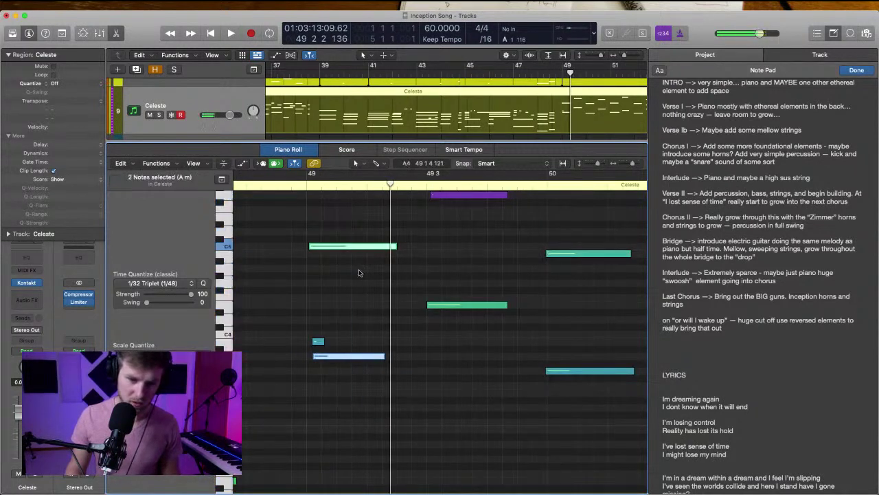
pyautogui.press('q')
pyautogui.click(339, 334)
pyautogui.click(317, 341)
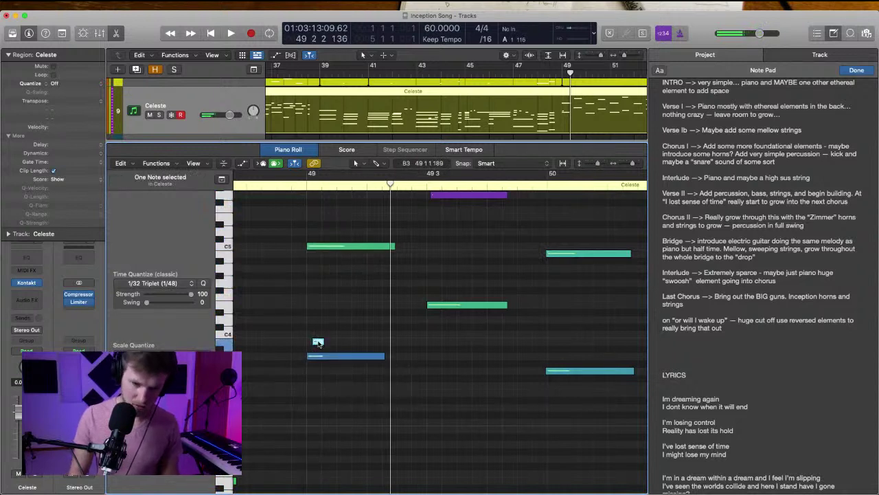
# Review the Celeste notes back to the region's start and play from bar 22 to check the timing of the opening notes
pyautogui.hscroll(2, 483, 382)
pyautogui.scroll(-5, 479, 378)
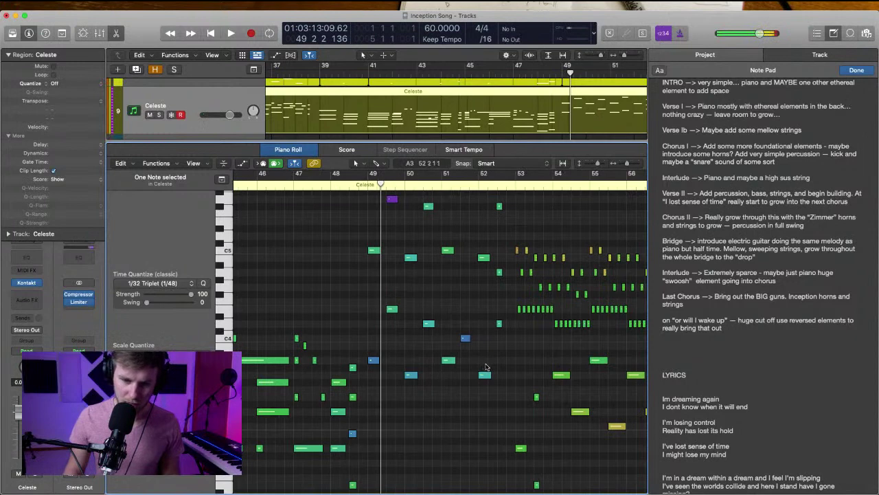
pyautogui.hscroll(-5, 474, 357)
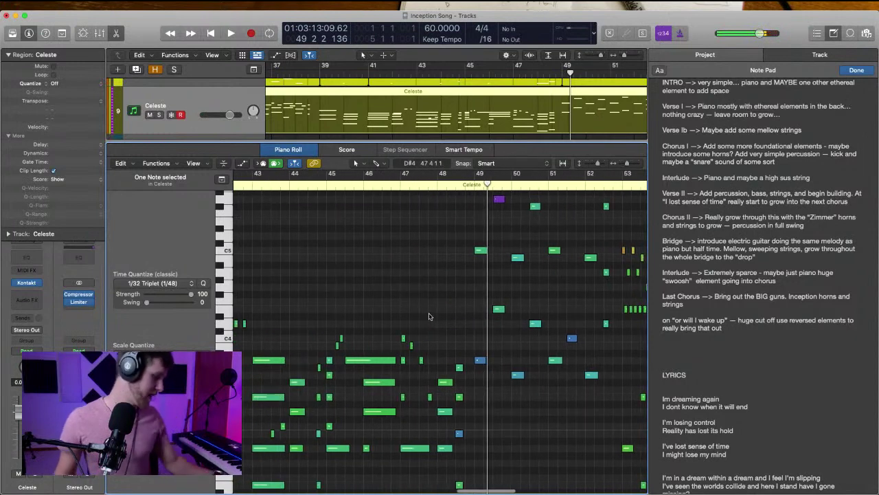
pyautogui.hscroll(-20, 428, 316)
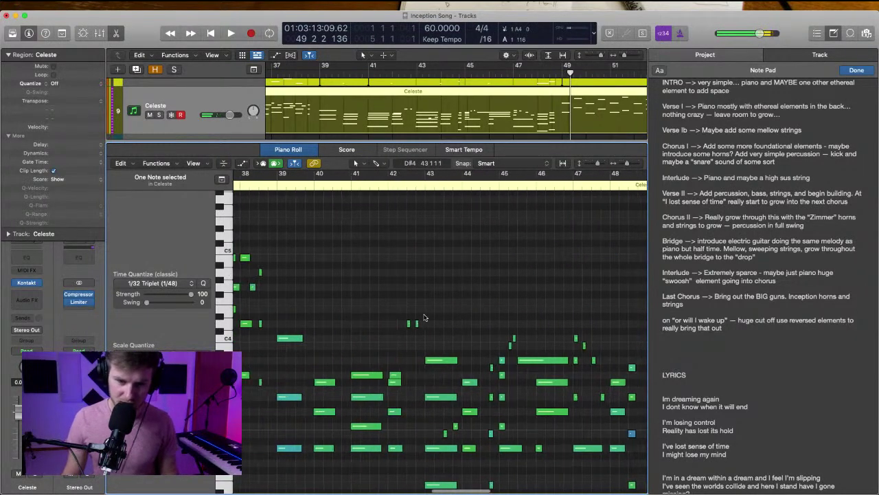
pyautogui.hscroll(-3, 424, 316)
pyautogui.scroll(-5, 412, 306)
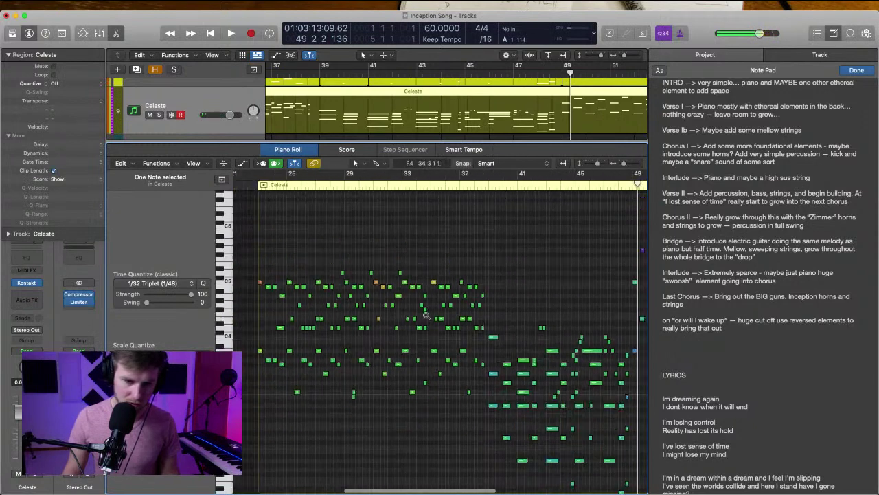
pyautogui.moveTo(265, 223); pyautogui.dragTo(514, 476)
pyautogui.click(297, 180)
pyautogui.click(314, 203)
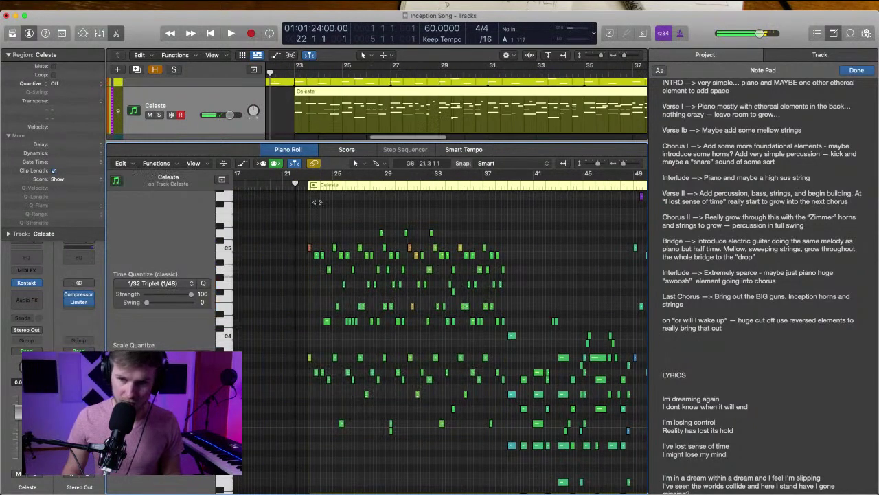
pyautogui.press('space')
pyautogui.scroll(3, 349, 215)
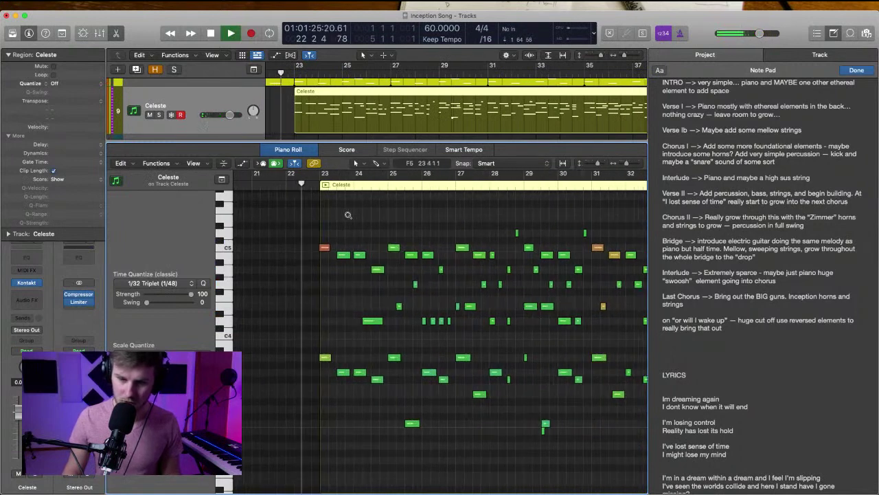
pyautogui.scroll(3, 381, 232)
pyautogui.scroll(4, 379, 232)
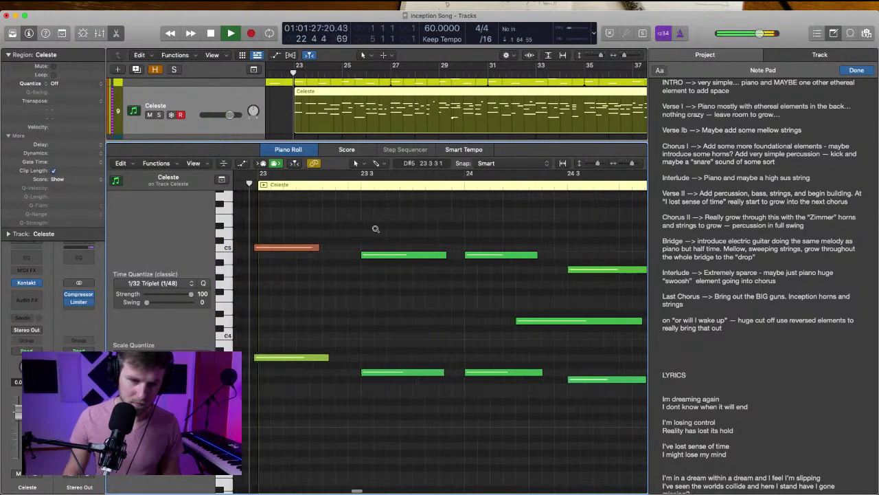
# Quantize the opening A3 and C5 notes at bar 23 to 1/8 Note and stop playback
pyautogui.moveTo(321, 219); pyautogui.dragTo(306, 410)
pyautogui.click(151, 283)
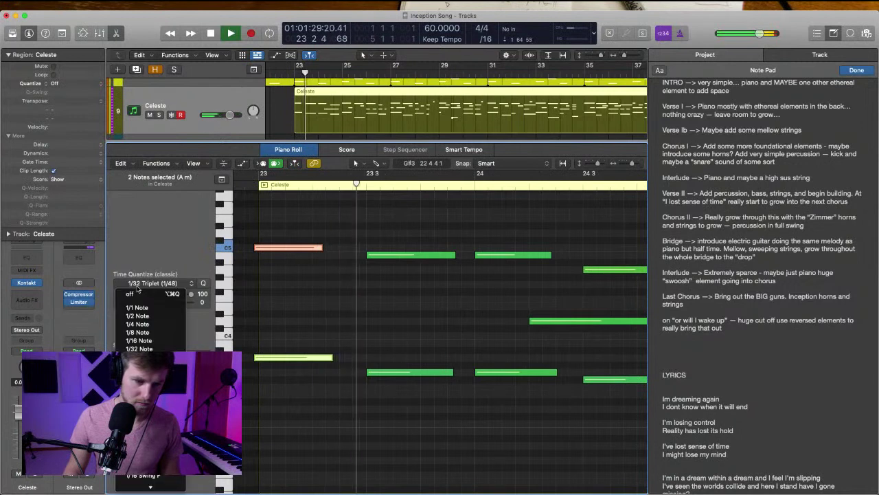
pyautogui.click(134, 408)
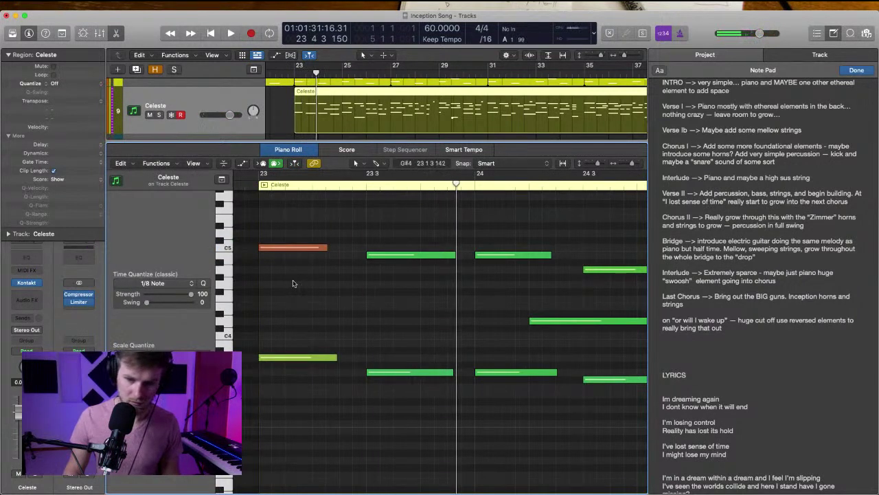
# Select the Celeste notes of bars 23 to 38 and quantize them to 1/16 Note
pyautogui.scroll(-5, 293, 283)
pyautogui.press('super+a')
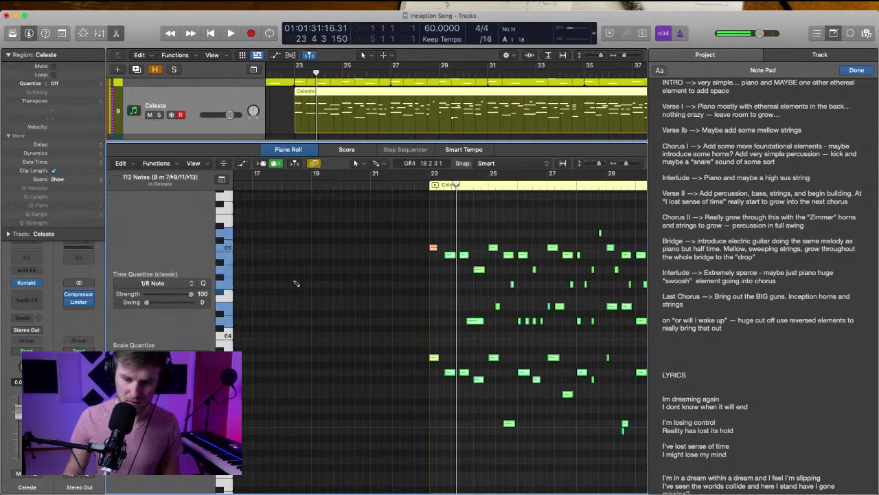
pyautogui.hscroll(10, 292, 285)
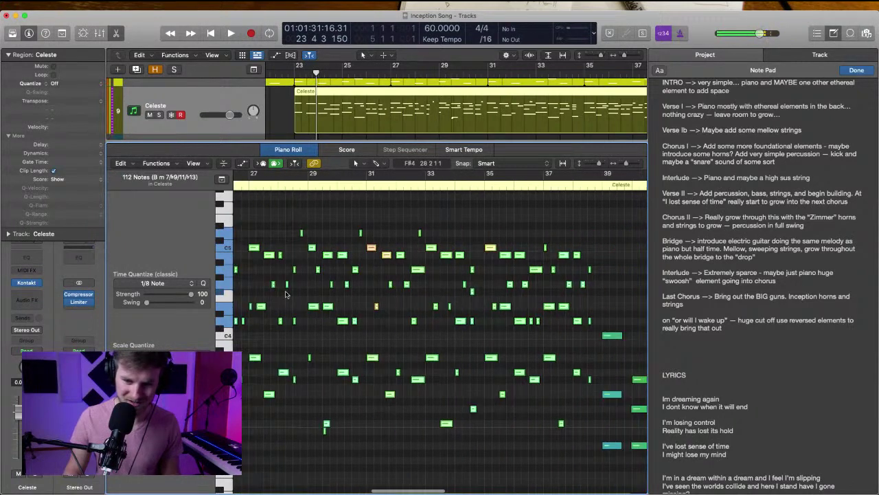
pyautogui.click(177, 284)
pyautogui.click(155, 341)
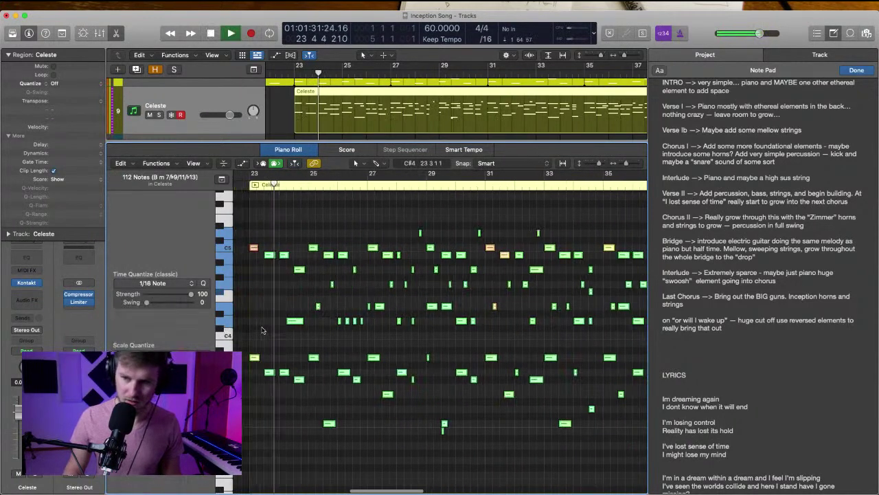
# Play the quantized celeste notes from bar 23 through bar 25 and lower the Celeste track's volume to -3.0 dB
pyautogui.press('space')
pyautogui.click(414, 336)
pyautogui.press('super+Right')
pyautogui.press('super+Right')
pyautogui.press('super+Right')
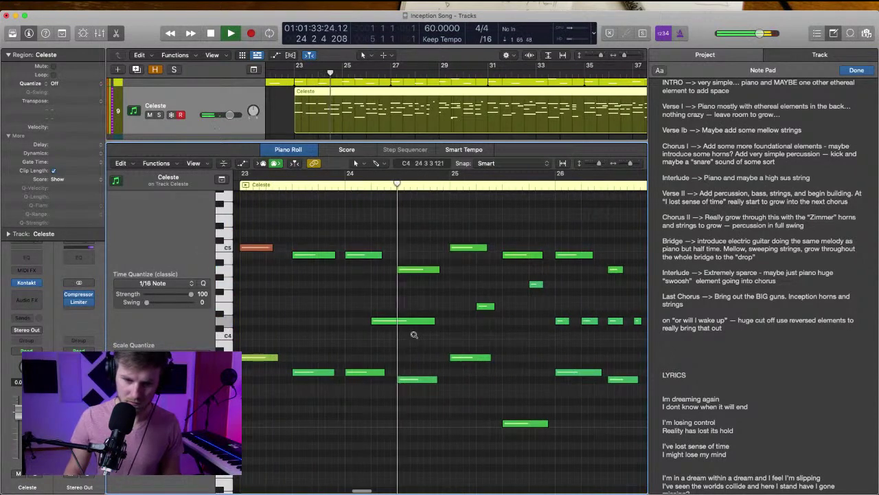
pyautogui.scroll(3, 412, 337)
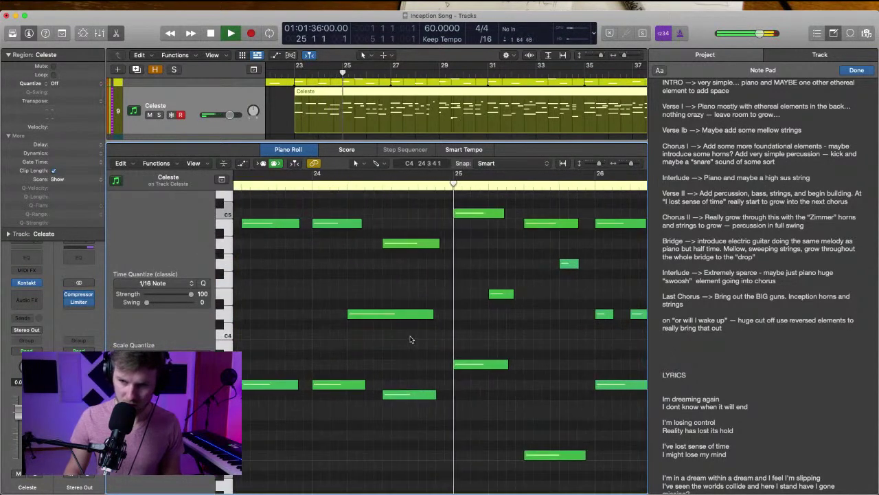
pyautogui.scroll(-5, 412, 337)
pyautogui.scroll(-1, 413, 337)
pyautogui.moveTo(230, 114); pyautogui.dragTo(224, 114)
# Examine the quantized celeste notes in bars 23 to 28 and resume playback from the end of bar 25
pyautogui.click(370, 279)
pyautogui.press('super+Down')
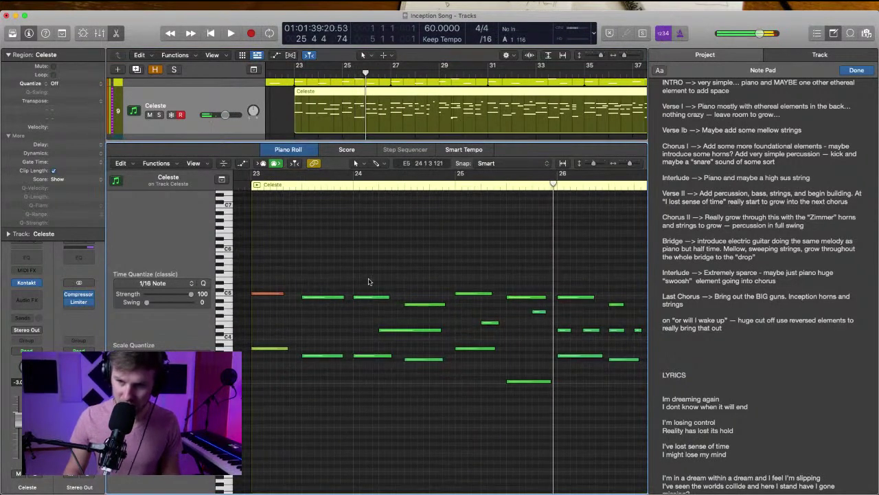
pyautogui.press('super+Down')
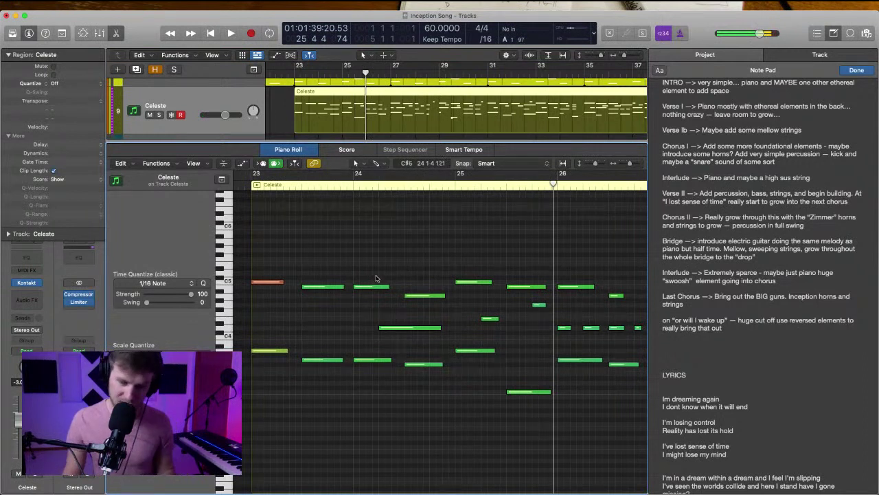
pyautogui.press('super+Down')
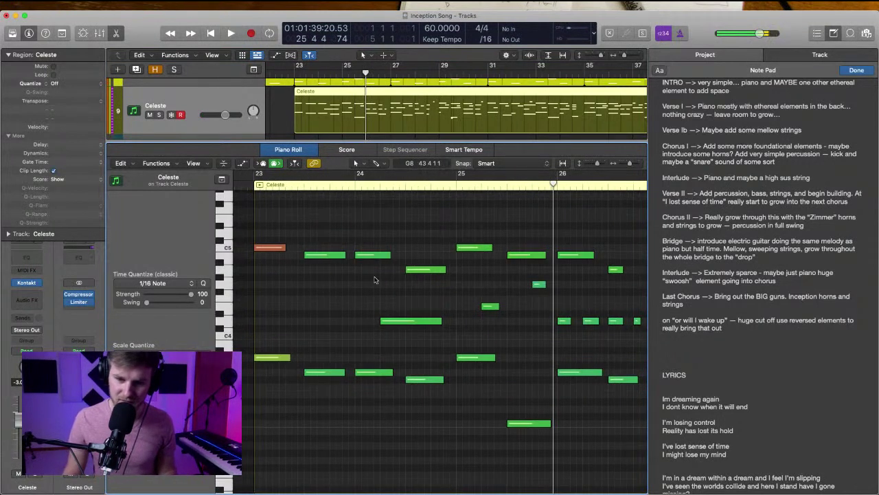
pyautogui.hscroll(5, 375, 280)
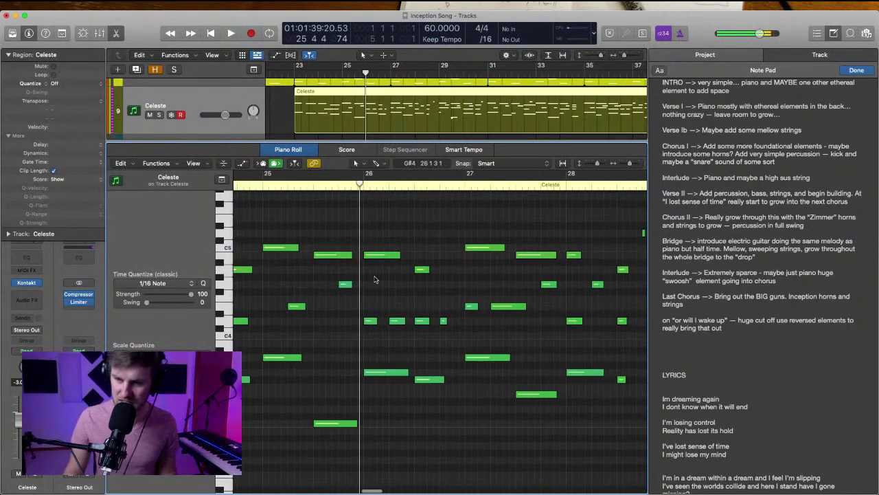
pyautogui.hscroll(2, 374, 279)
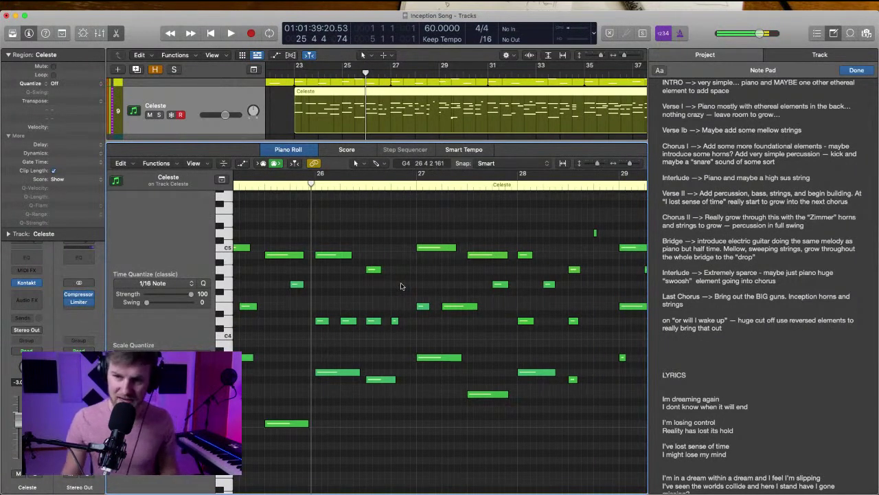
pyautogui.press('super+Right')
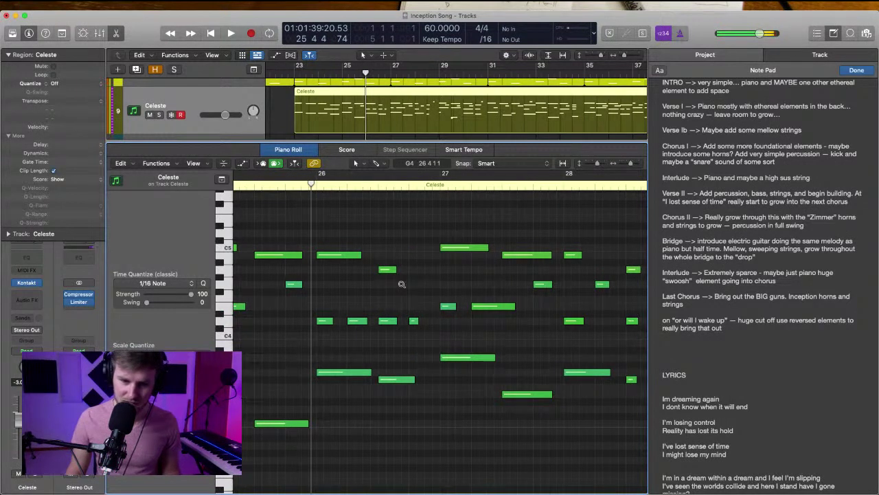
pyautogui.press('space')
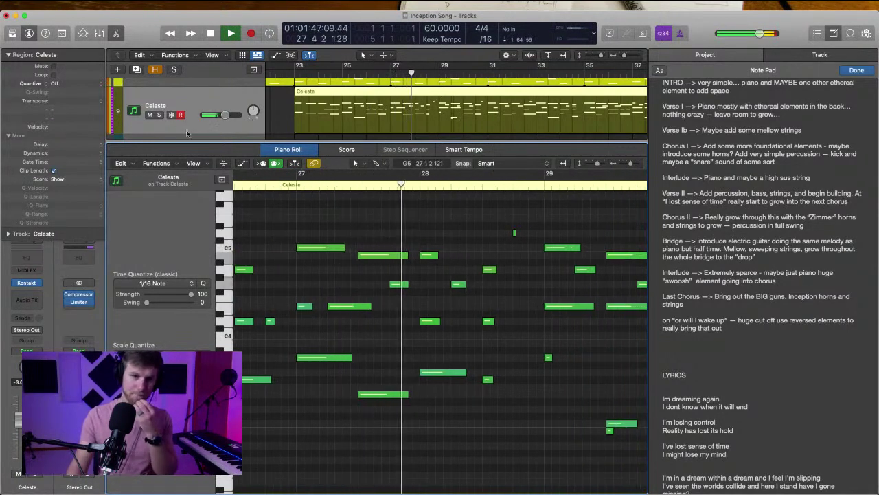
# Listen to the full arrangement from bar 27 and examine the Celeste notes in bars 32 to 38 against the other tracks
pyautogui.click(116, 34)
pyautogui.click(331, 283)
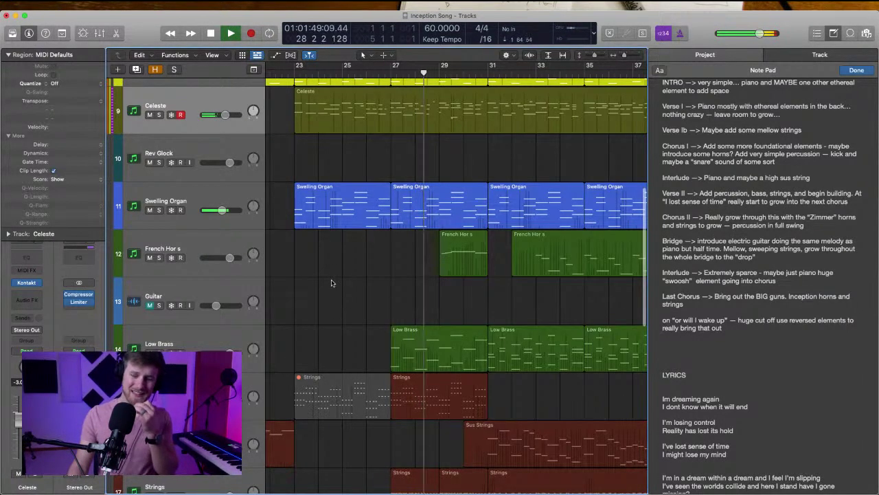
pyautogui.hscroll(2, 331, 283)
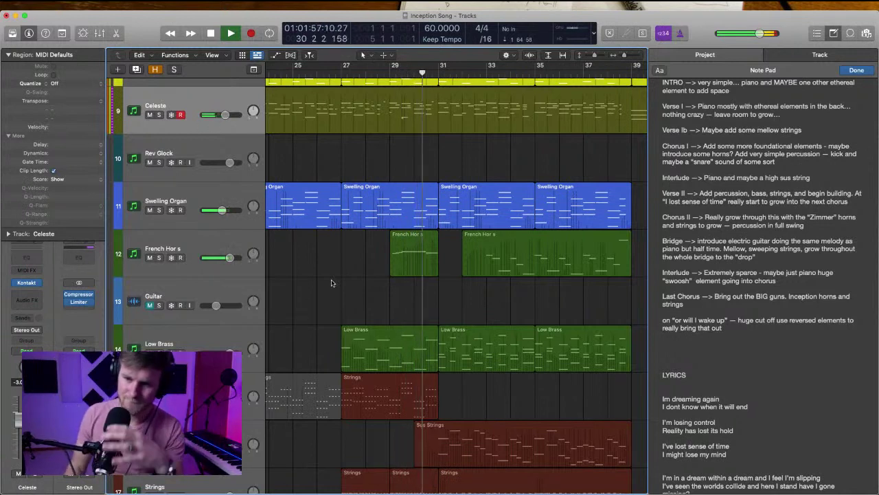
pyautogui.hscroll(4, 340, 292)
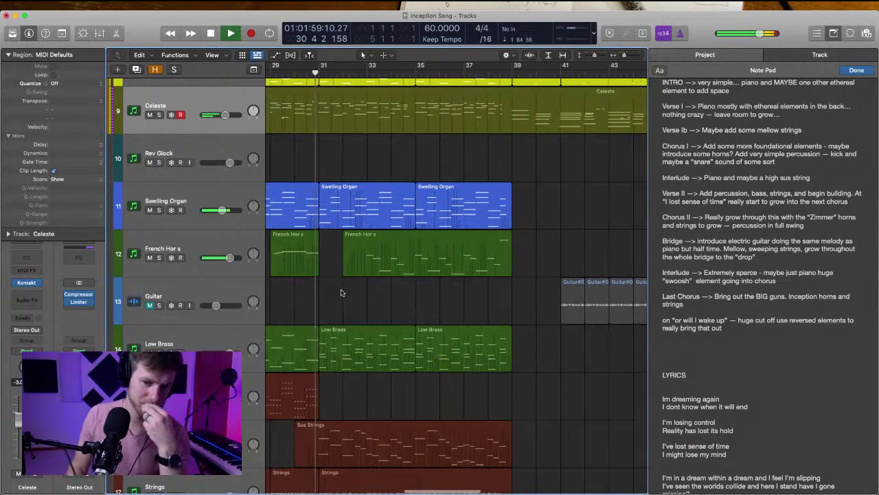
pyautogui.hscroll(-2, 344, 294)
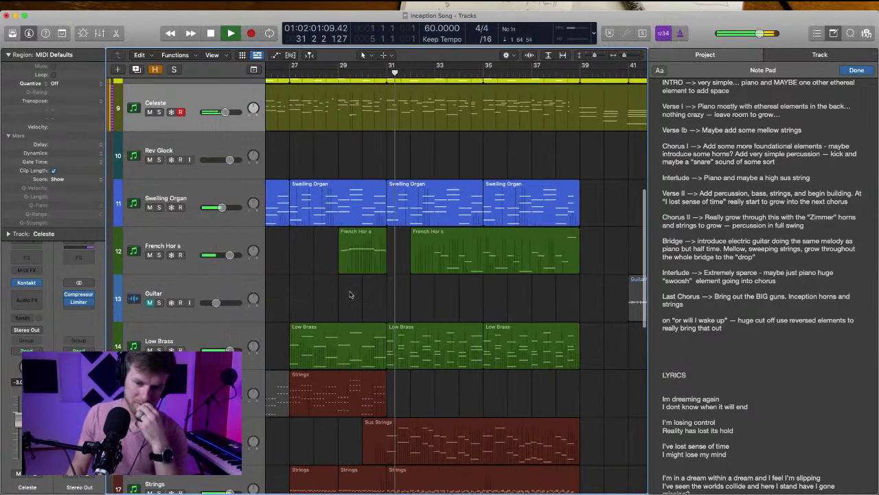
pyautogui.scroll(-1, 371, 282)
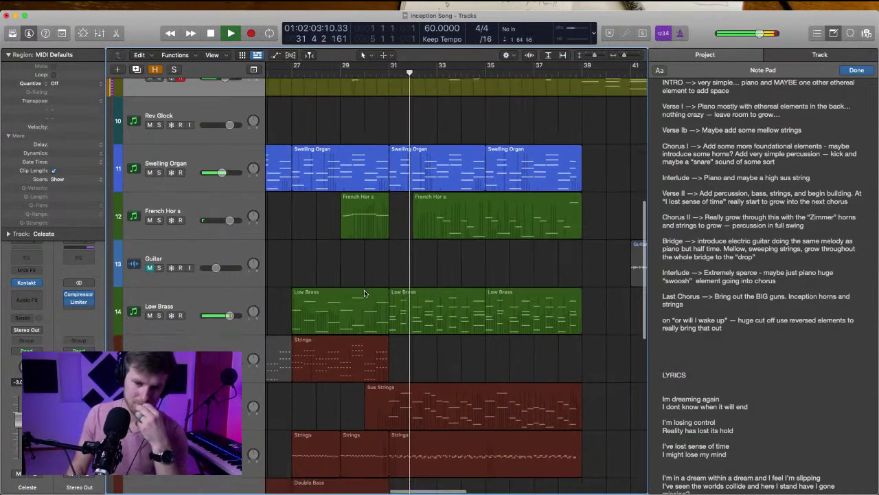
pyautogui.scroll(4, 403, 292)
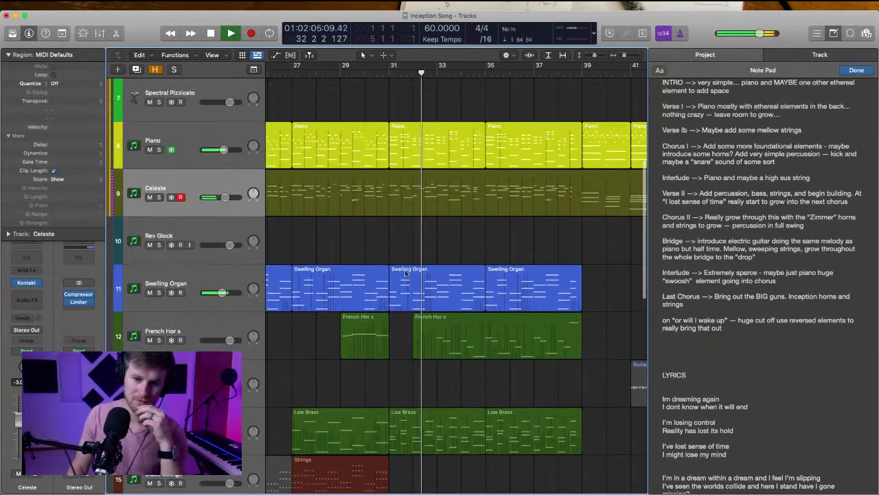
pyautogui.doubleClick(406, 235)
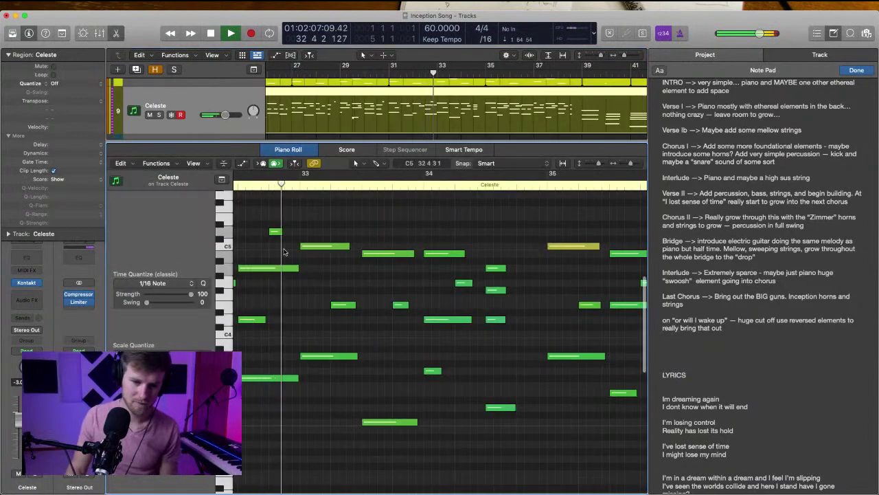
pyautogui.press('super+Left')
pyautogui.press('super+Left')
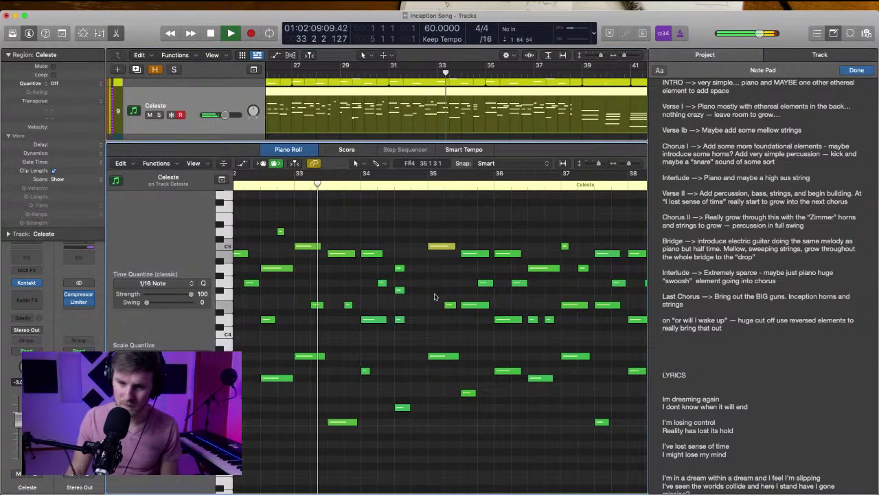
pyautogui.press('e')
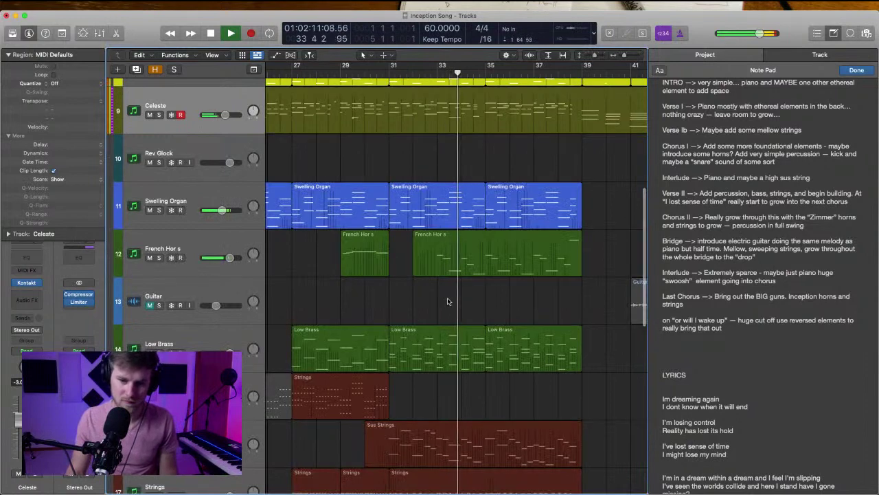
# Unmute the Hi vox L and hi vox R tracks during the vocal passage at bar 35
pyautogui.scroll(4, 447, 299)
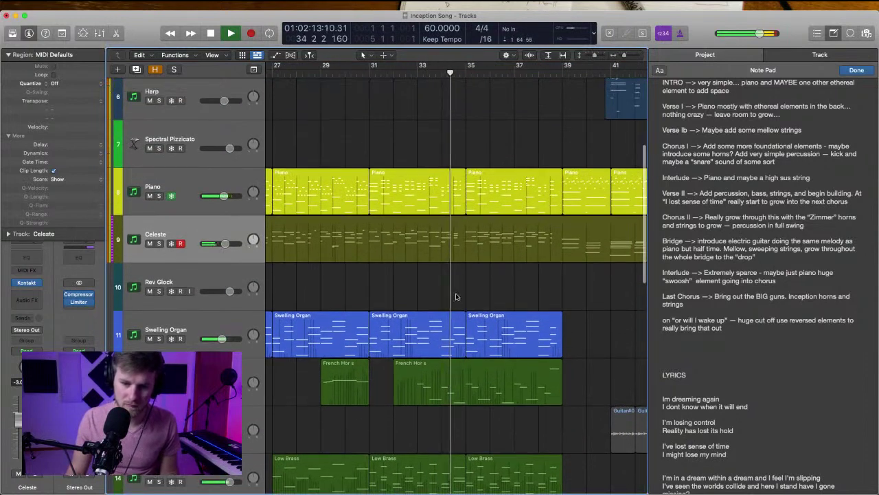
pyautogui.hscroll(10, 460, 297)
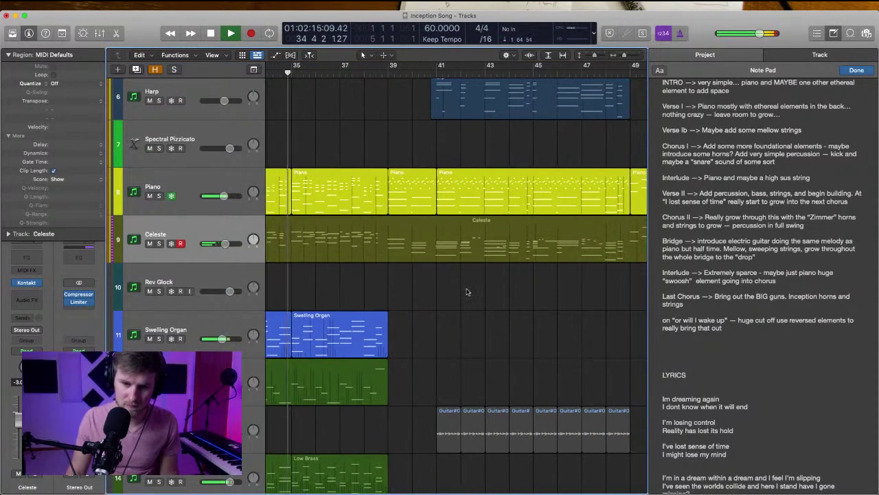
pyautogui.scroll(6, 467, 291)
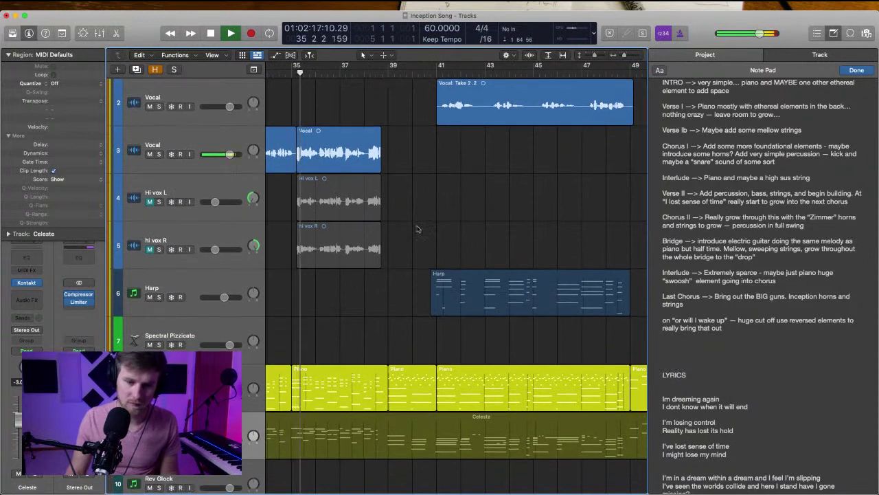
pyautogui.click(149, 202)
pyautogui.click(149, 249)
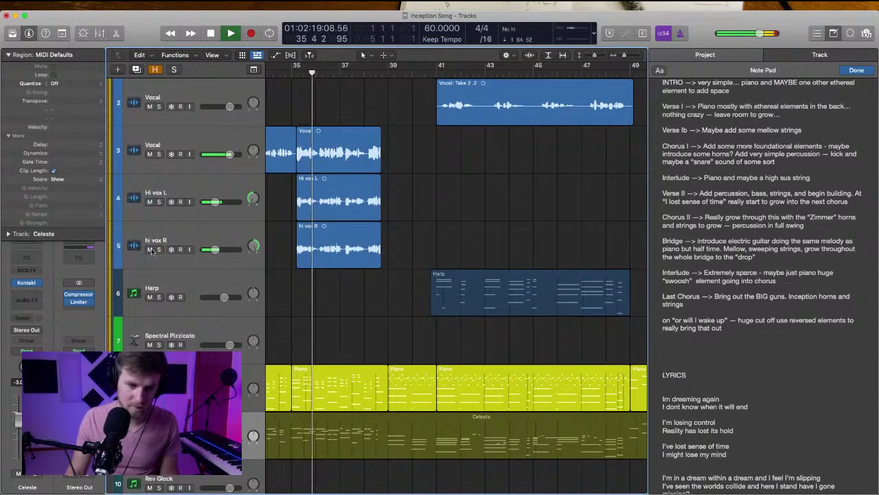
# Listen on through bar 44, examine the Celeste notes in bars 40 to 46, and stop playback
pyautogui.scroll(-2, 306, 306)
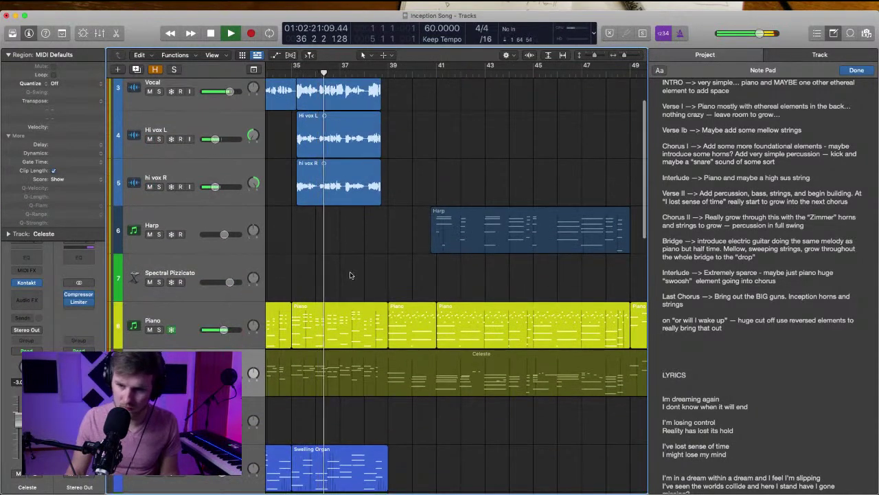
pyautogui.scroll(-1, 321, 295)
pyautogui.scroll(-1, 452, 408)
pyautogui.scroll(-2, 453, 408)
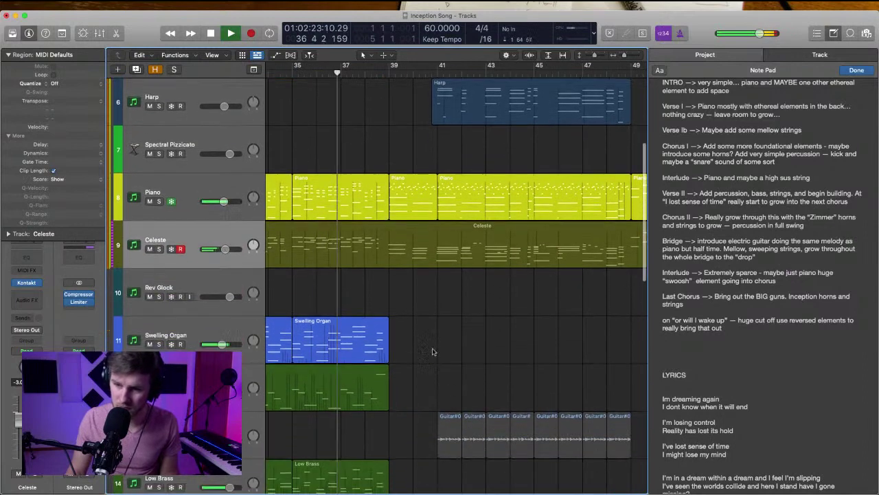
pyautogui.scroll(-2, 422, 313)
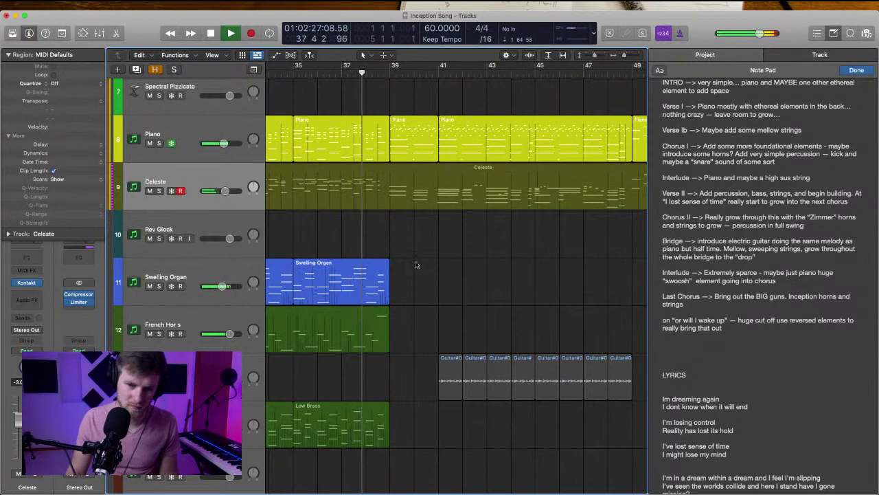
pyautogui.doubleClick(417, 201)
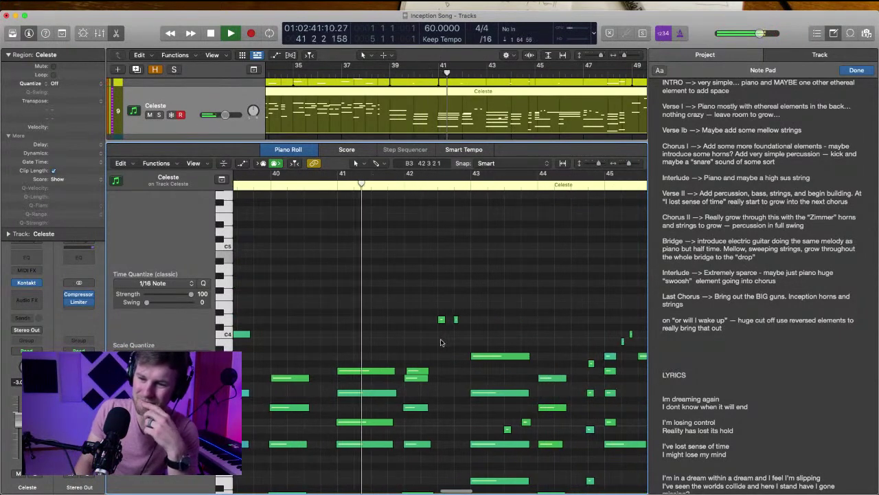
pyautogui.scroll(-5, 442, 343)
pyautogui.scroll(-2, 443, 343)
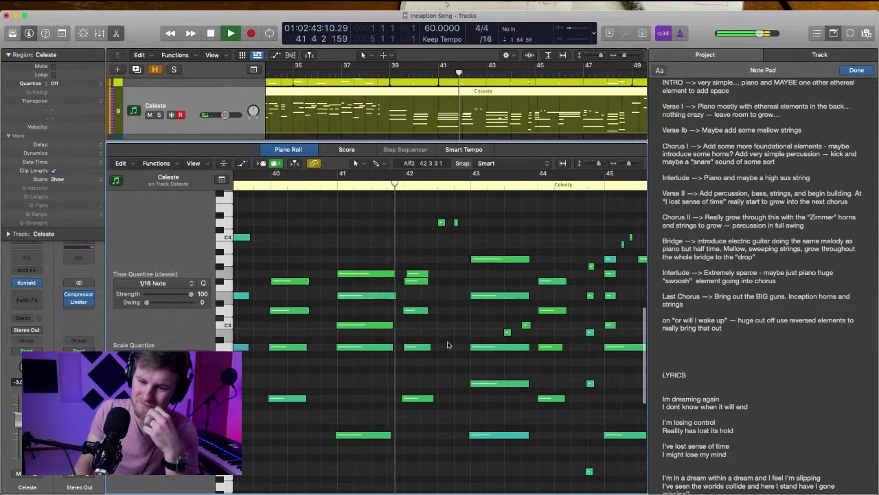
pyautogui.hscroll(3, 439, 340)
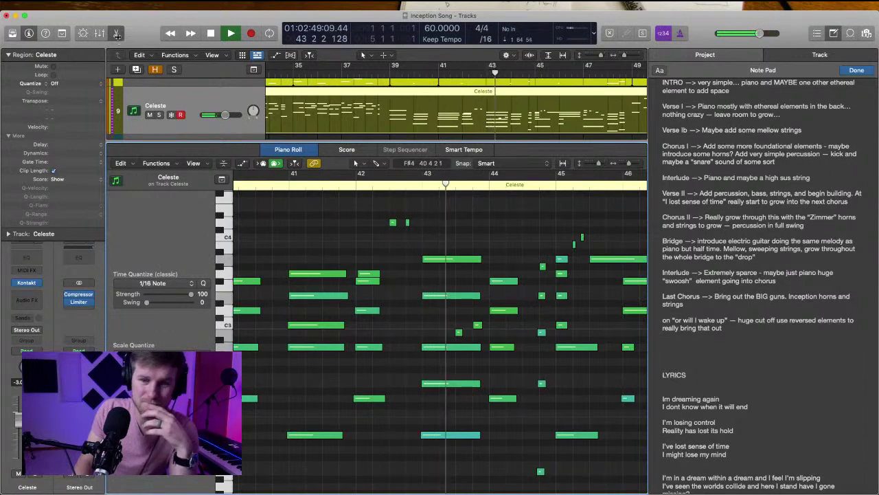
pyautogui.press('e')
pyautogui.scroll(3, 473, 247)
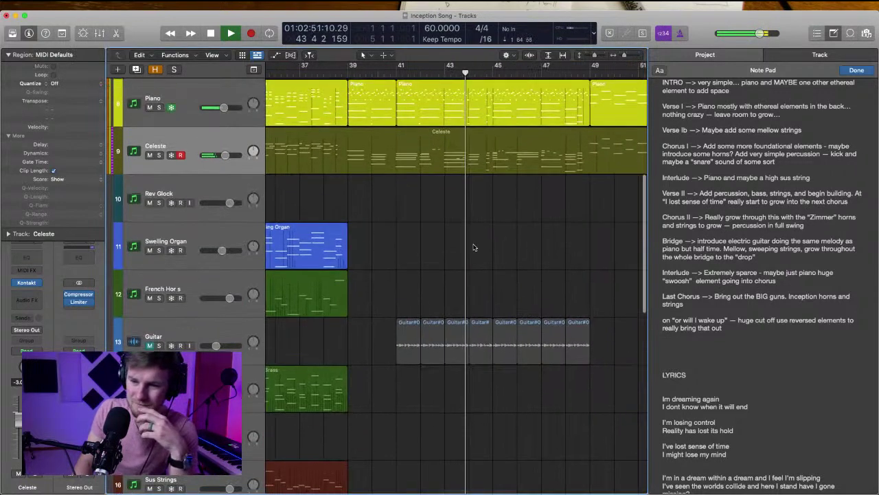
pyautogui.scroll(1, 473, 247)
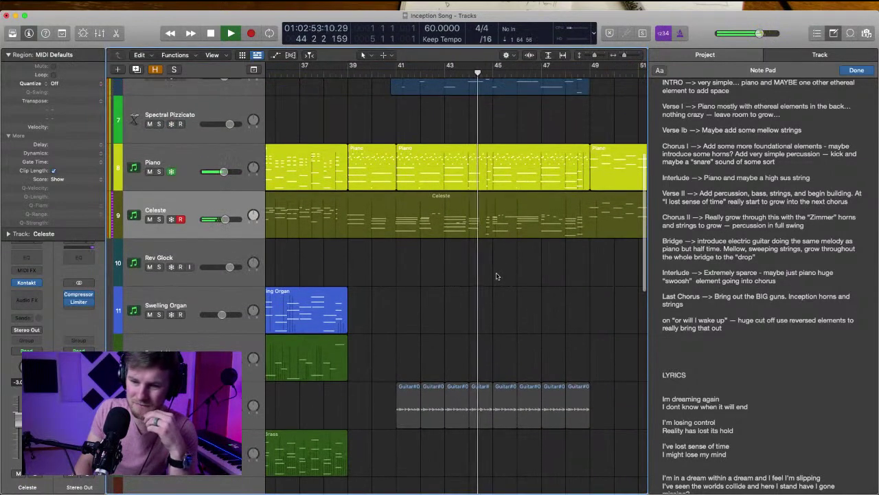
pyautogui.press('space')
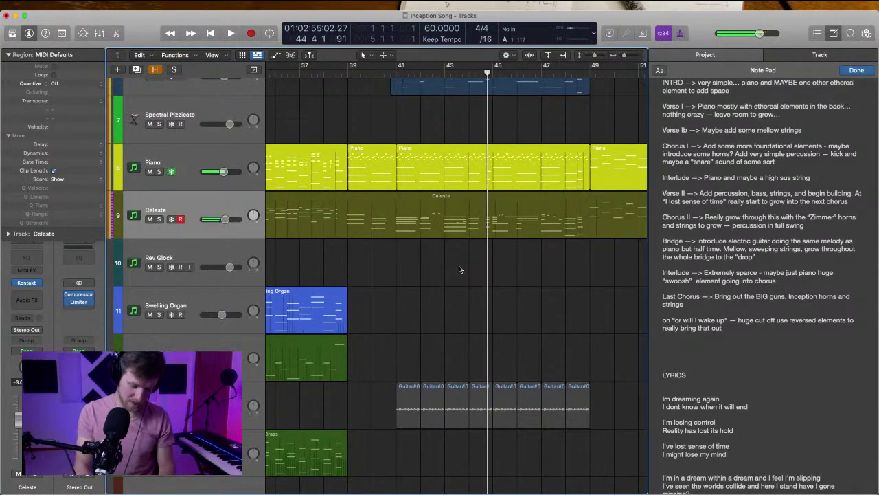
# Add a new Kontakt instrument track below Celeste and reposition its plug-in window to show the whole library browser
pyautogui.press('alt+super+n')
pyautogui.press('Escape')
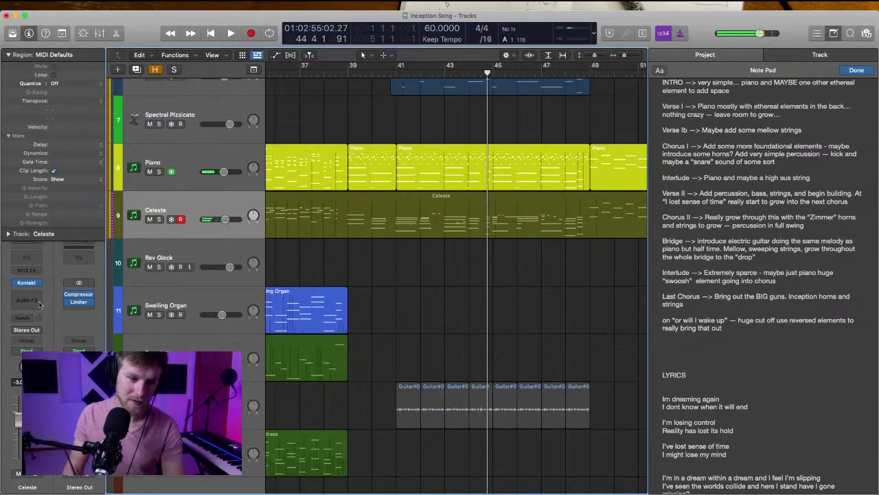
pyautogui.press('super+d')
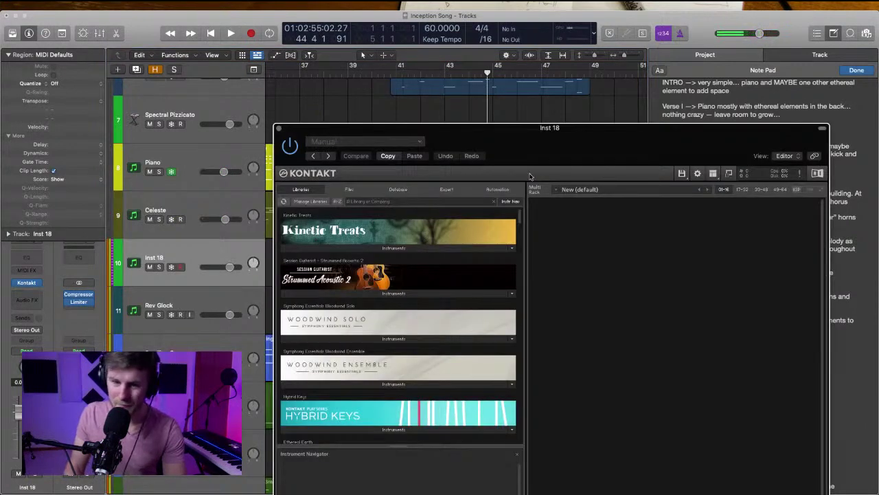
pyautogui.moveTo(530, 146); pyautogui.dragTo(412, 35)
pyautogui.moveTo(503, 57); pyautogui.dragTo(499, 80)
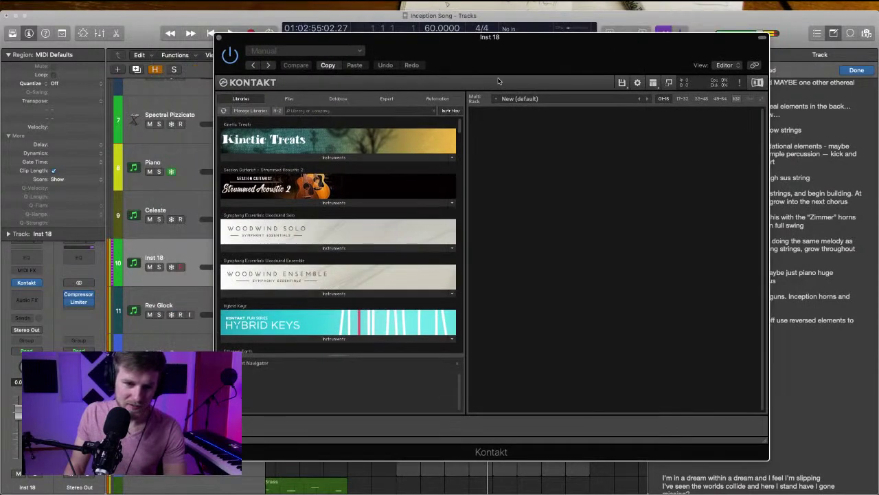
# Load PERC Studio Armageddon Ens.nki from the Damage library's 01 Epic Organic Drums folder into Kontakt and close the plug-in window
pyautogui.scroll(-10, 396, 196)
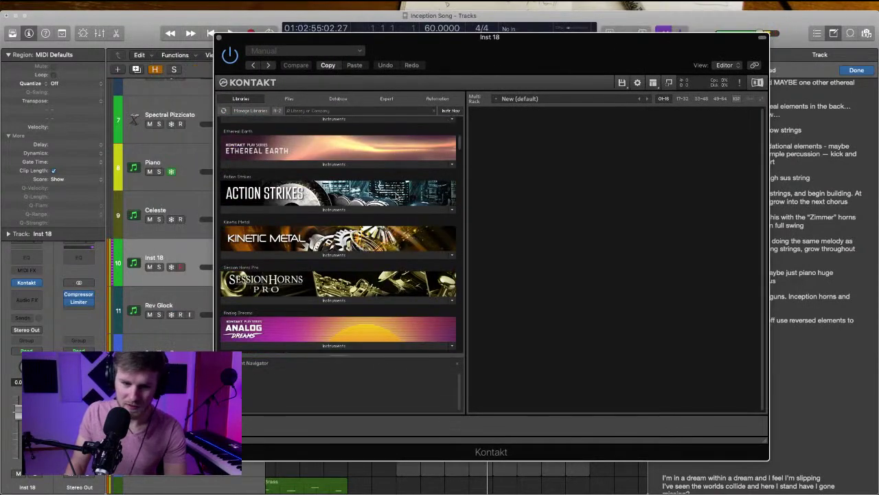
pyautogui.scroll(3, 395, 196)
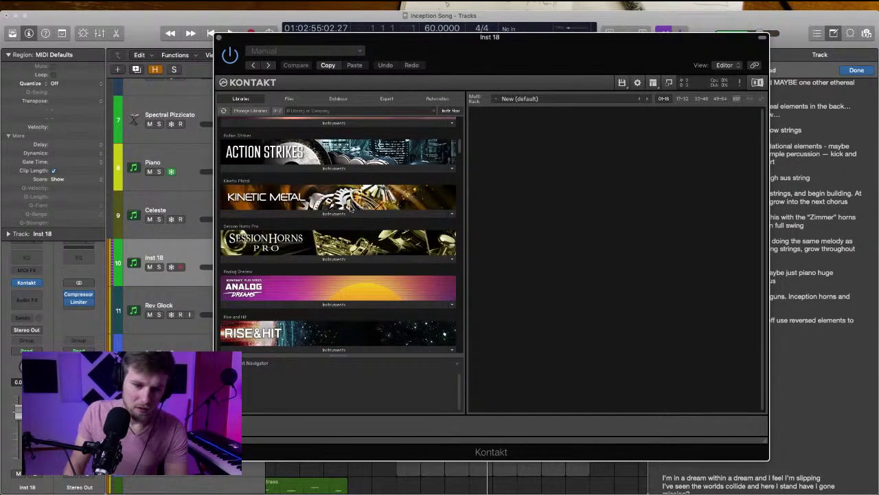
pyautogui.scroll(-20, 341, 213)
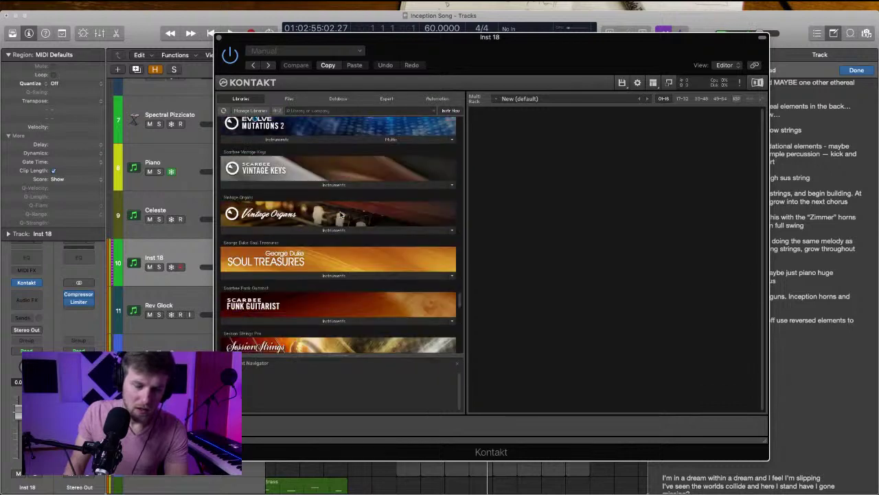
pyautogui.scroll(-5, 336, 193)
pyautogui.scroll(2, 330, 175)
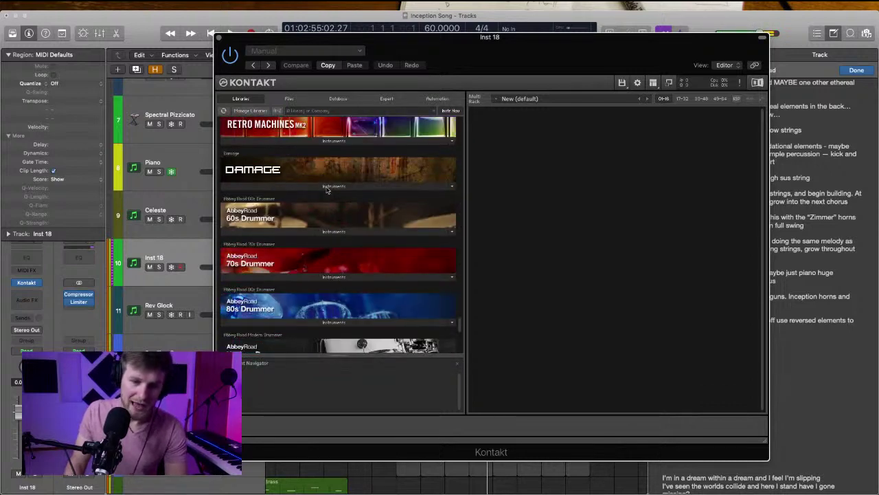
pyautogui.click(328, 187)
pyautogui.click(265, 199)
pyautogui.click(254, 207)
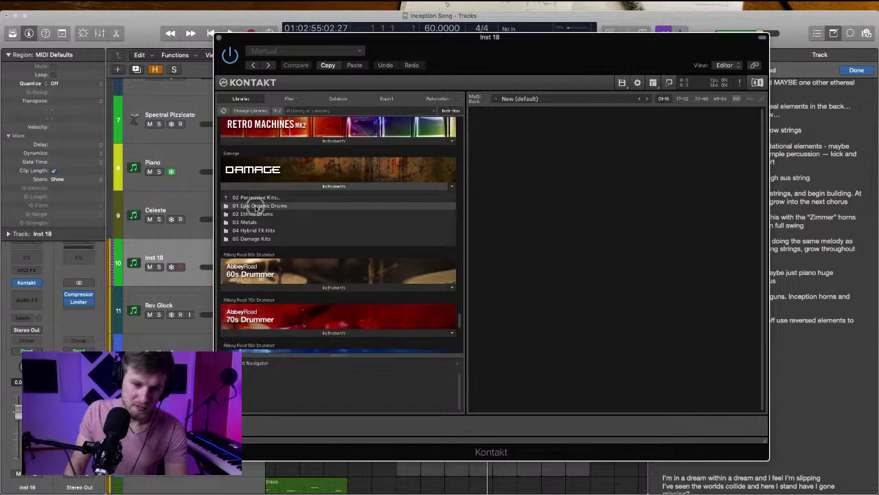
pyautogui.doubleClick(275, 212)
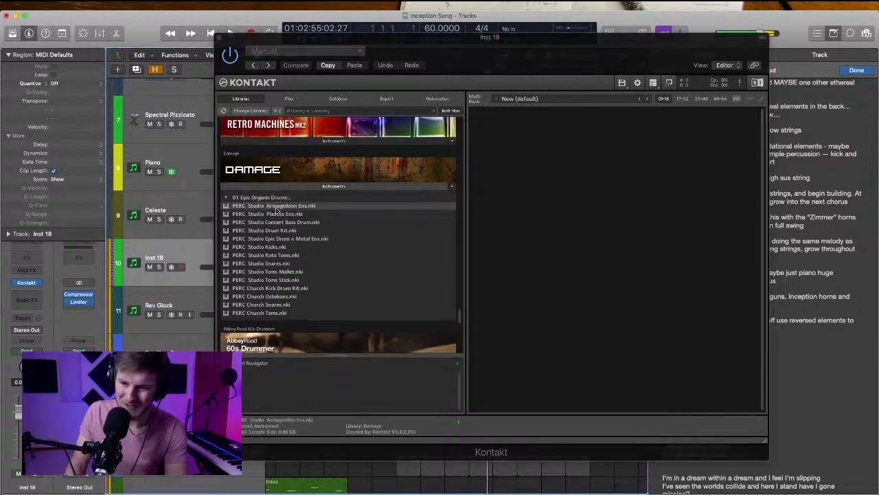
pyautogui.moveTo(388, 38); pyautogui.dragTo(430, 147)
pyautogui.click(261, 146)
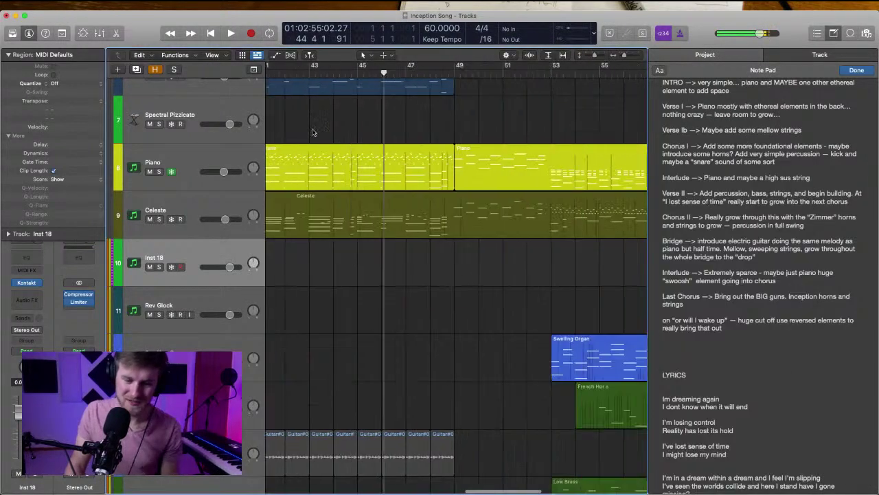
# Move the new Kontakt percussion track down the track list to sit between Low Moog and Stick
pyautogui.hscroll(10, 314, 134)
pyautogui.scroll(-2, 252, 193)
pyautogui.hscroll(-3, 250, 192)
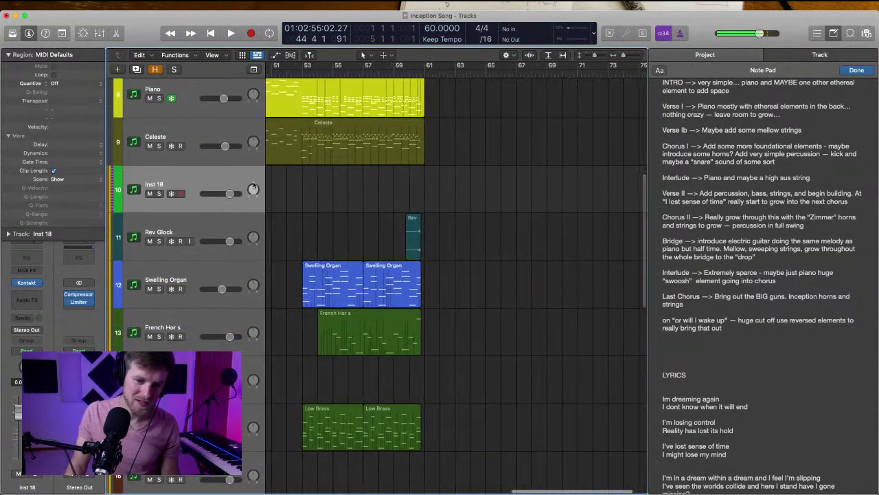
pyautogui.moveTo(217, 182); pyautogui.dragTo(205, 481)
pyautogui.scroll(-7, 247, 309)
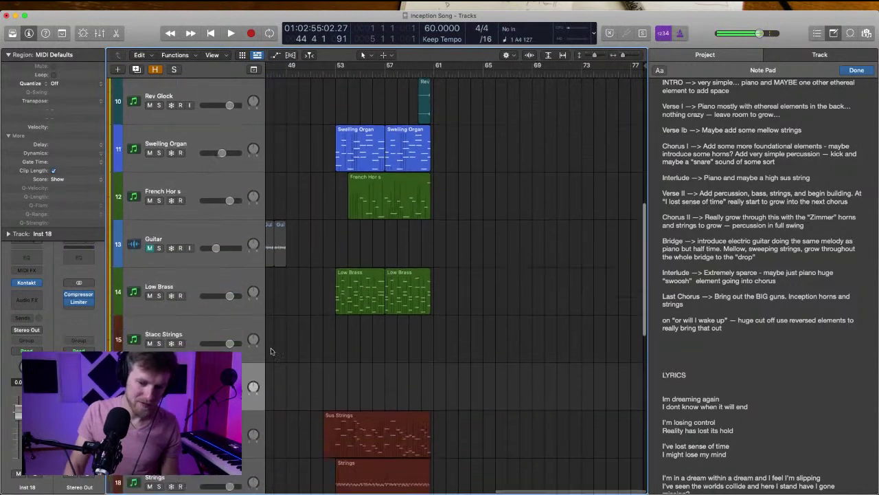
pyautogui.moveTo(204, 103); pyautogui.dragTo(196, 309)
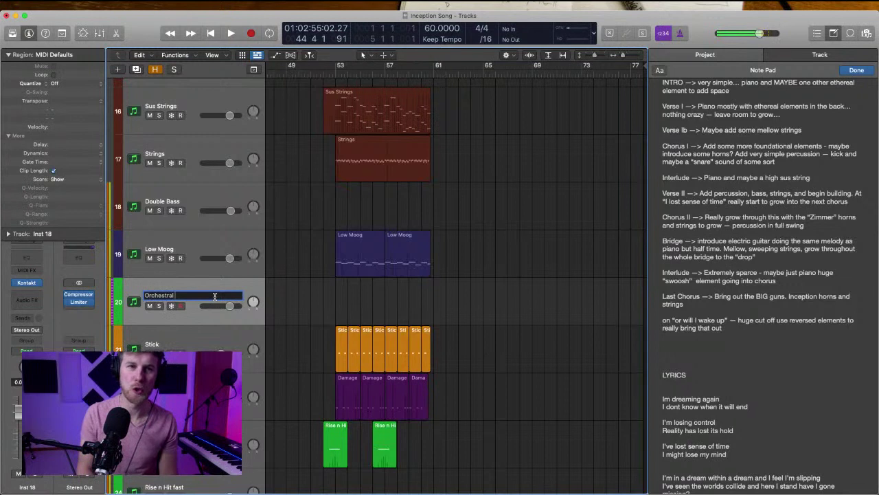
# Name the new Kontakt track Orchestral Perc and give it a dark indigo track color similar to Low Moog
pyautogui.write('rc')
pyautogui.press('Return')
pyautogui.rightClick(204, 303)
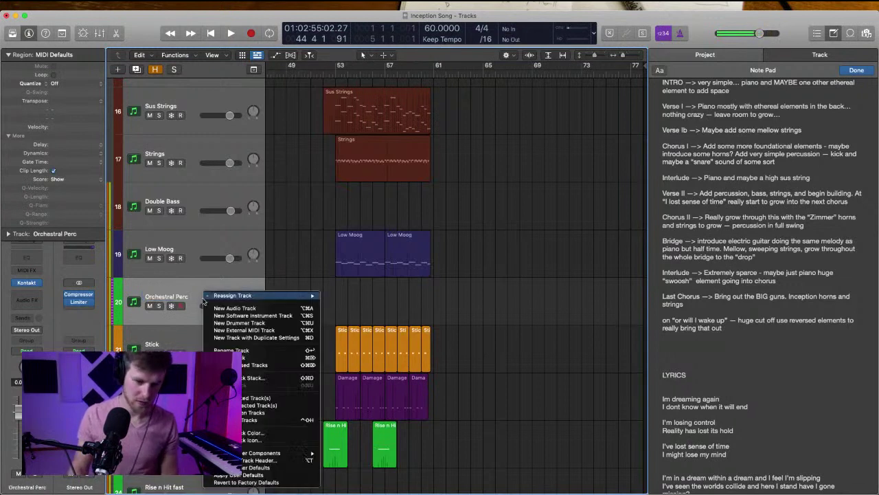
pyautogui.click(270, 432)
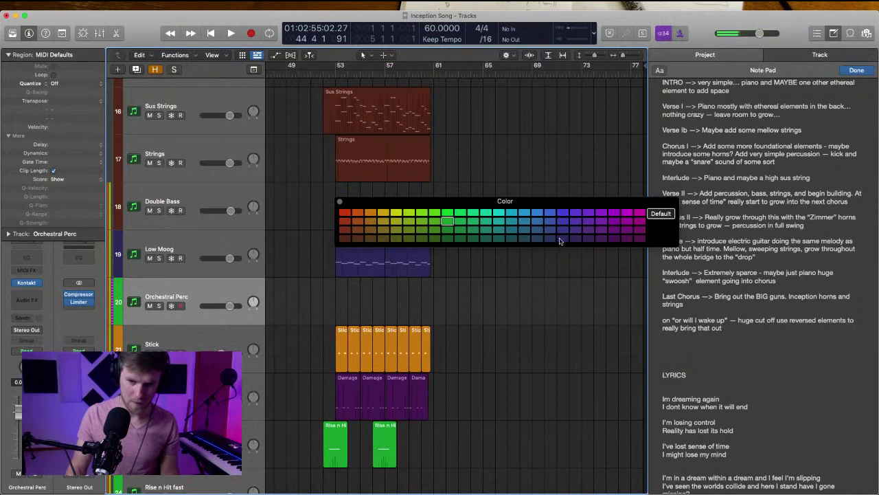
pyautogui.click(340, 202)
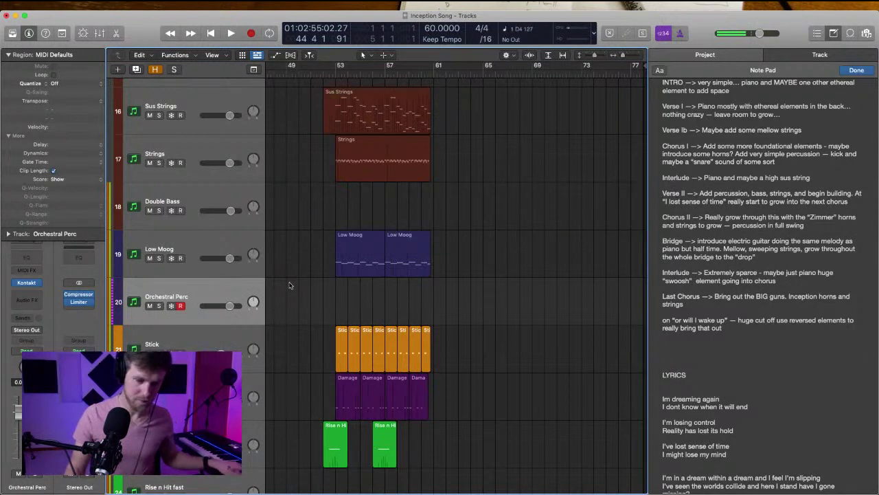
# Play the song from bar 53 to bar 55 to rehearse the percussion part against it, and stop
pyautogui.click(339, 73)
pyautogui.press('space')
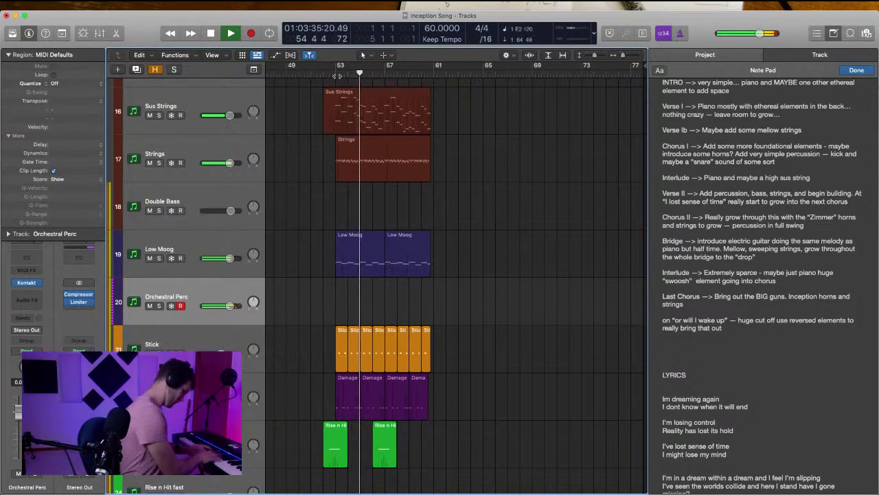
pyautogui.press('space')
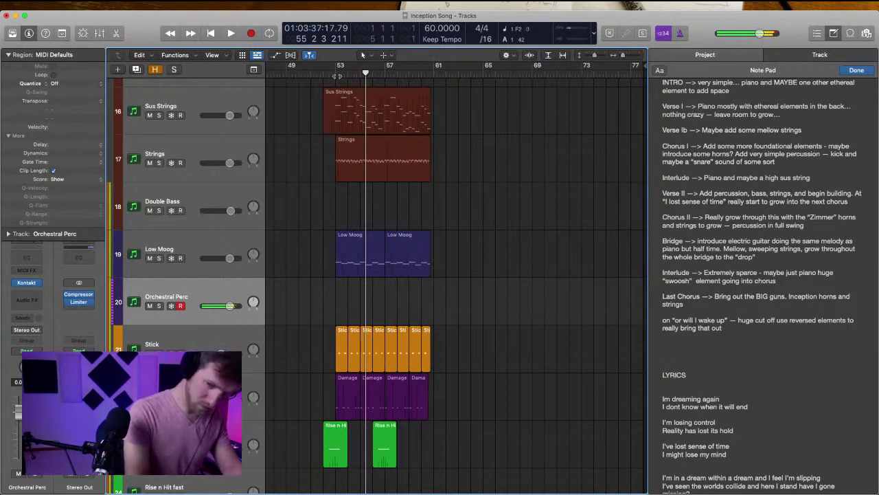
# Open the Piano Roll and record a percussion performance on Orchestral Perc from bar 53 to the end of bar 58
pyautogui.click(336, 73)
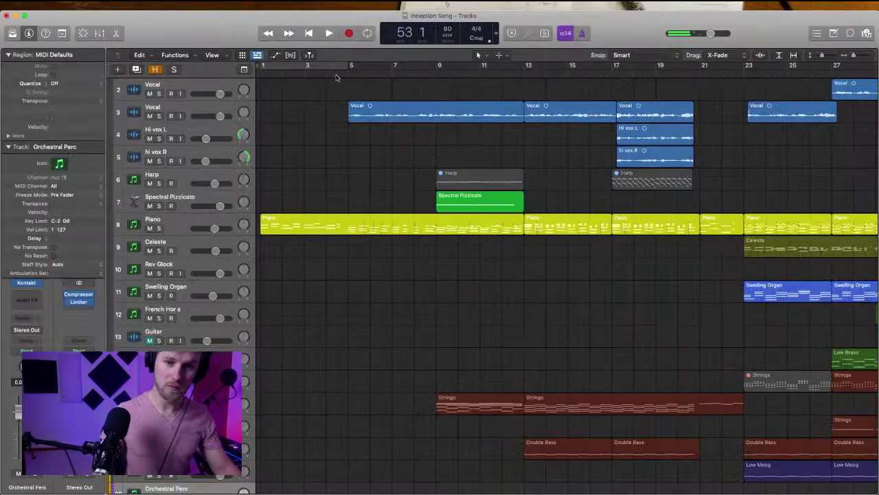
pyautogui.press('p')
pyautogui.click(348, 68)
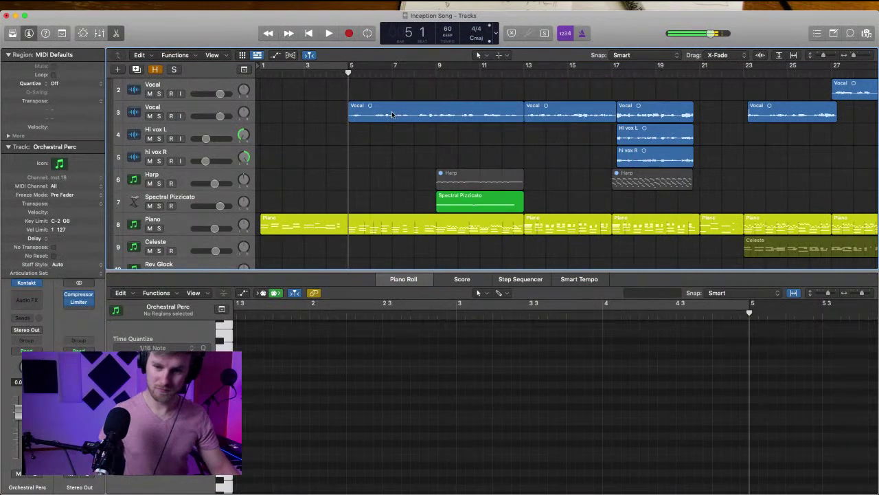
pyautogui.hscroll(10, 453, 138)
pyautogui.scroll(-10, 453, 138)
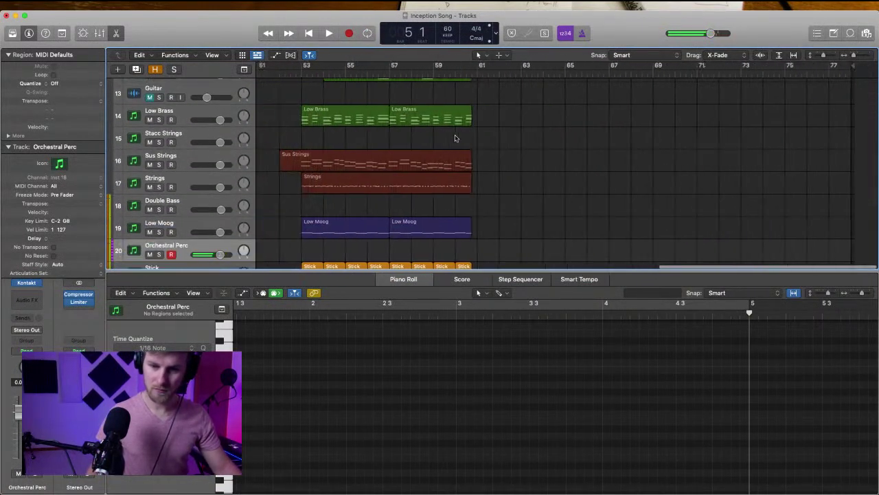
pyautogui.click(326, 70)
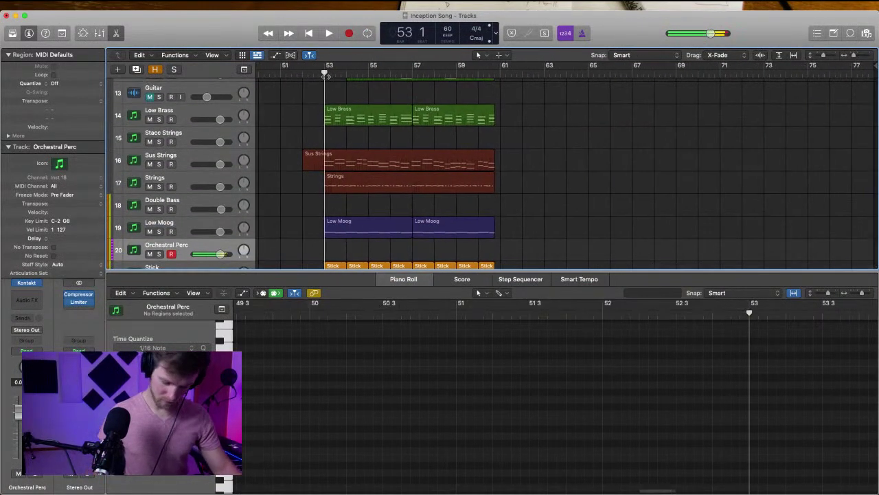
pyautogui.press('r')
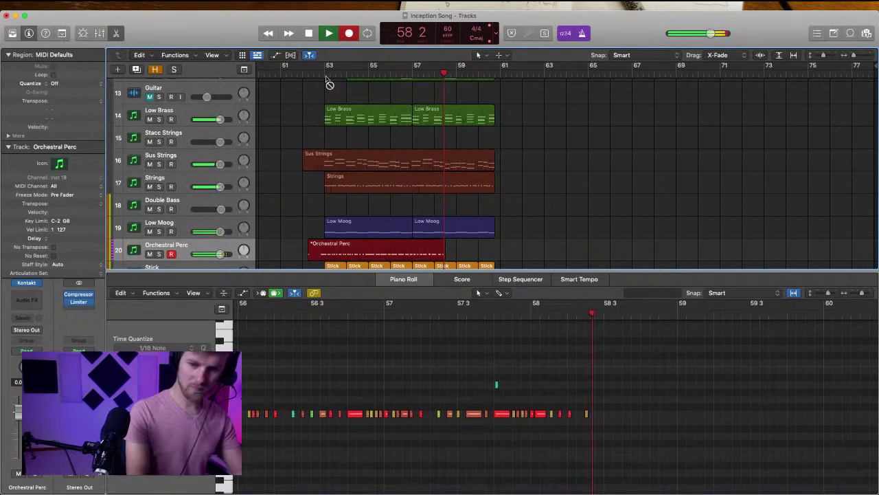
pyautogui.press('space')
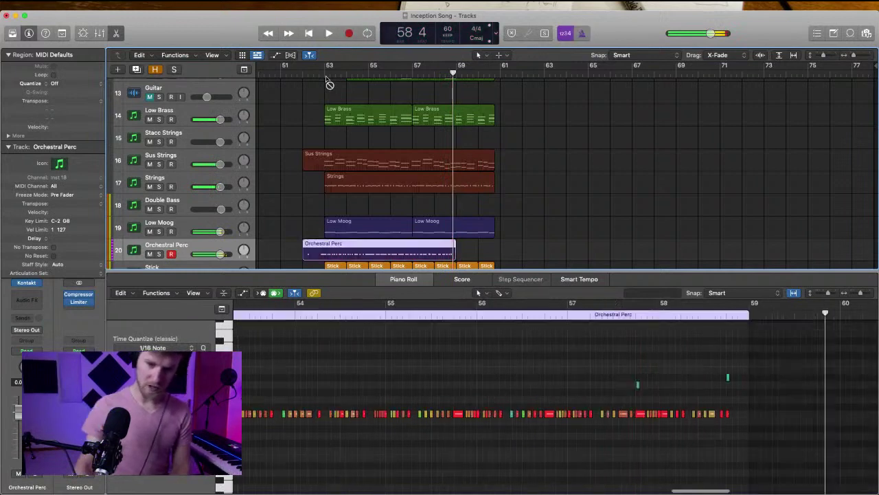
# Split the Orchestral Perc region at bars 53 and 57, splitting crossing notes, and delete the part after bar 57
pyautogui.click(392, 251)
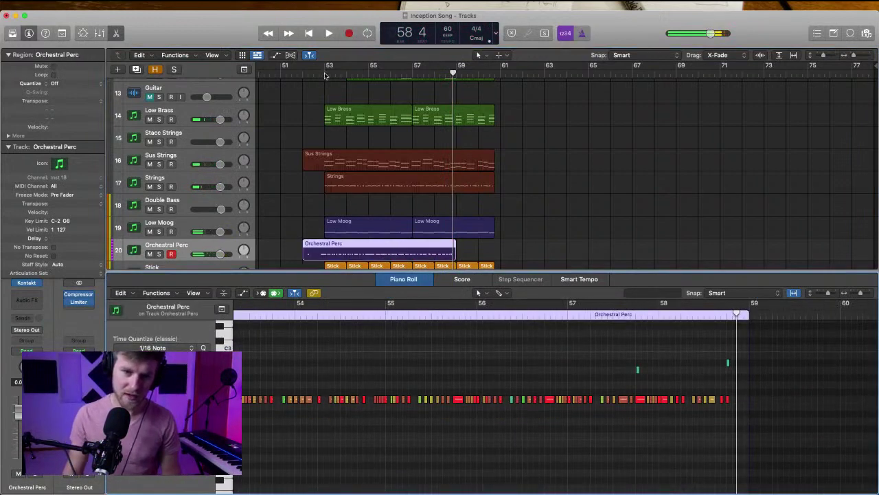
pyautogui.click(326, 76)
pyautogui.press('super+t')
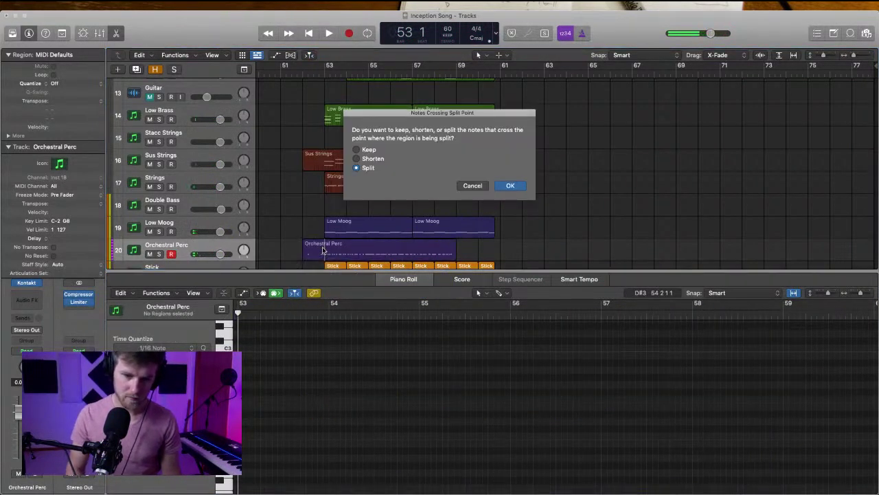
pyautogui.press('Return')
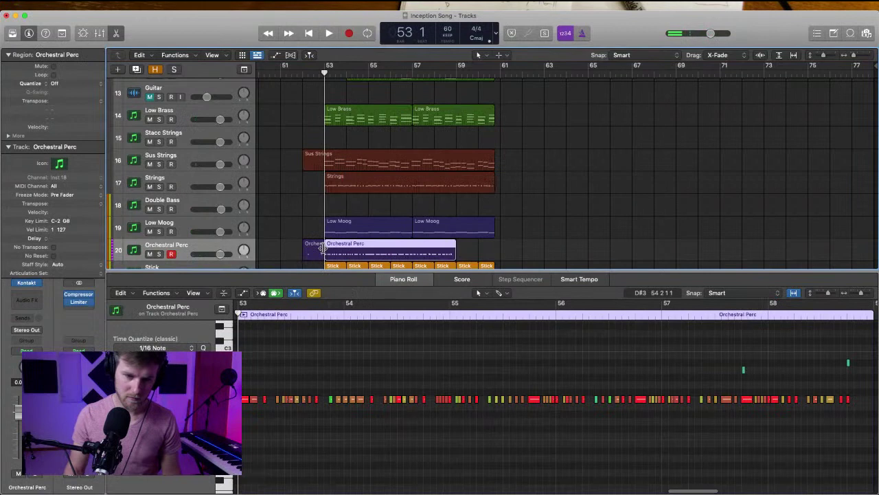
pyautogui.click(416, 79)
pyautogui.click(411, 74)
pyautogui.click(409, 246)
pyautogui.press('super+t')
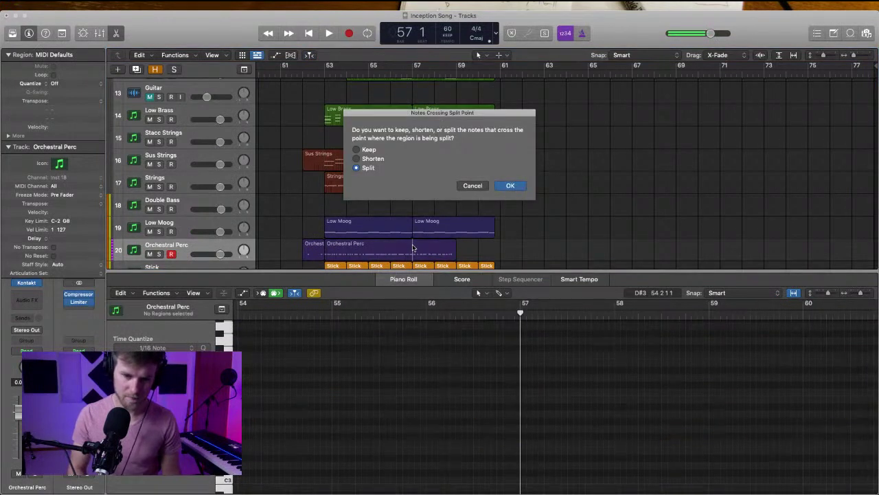
pyautogui.press('Return')
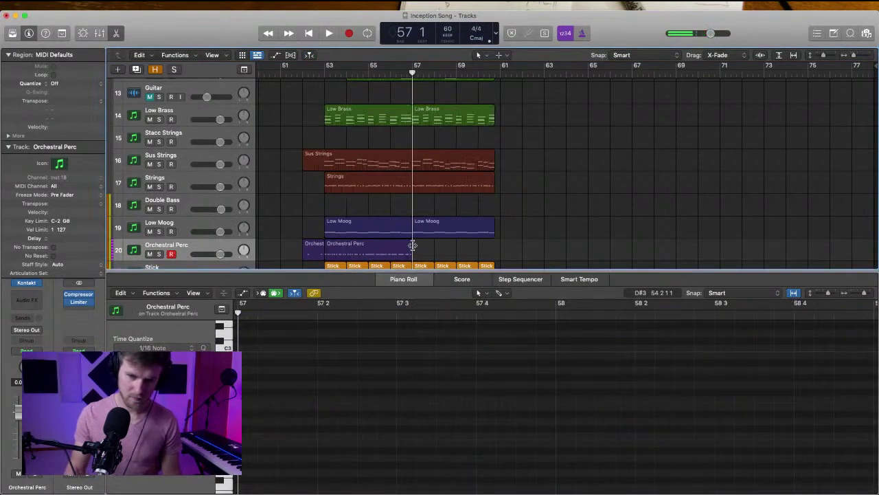
# Quantize all notes of the Orchestral Perc region in bars 53 to 57 to 1/32 Note
pyautogui.click(326, 76)
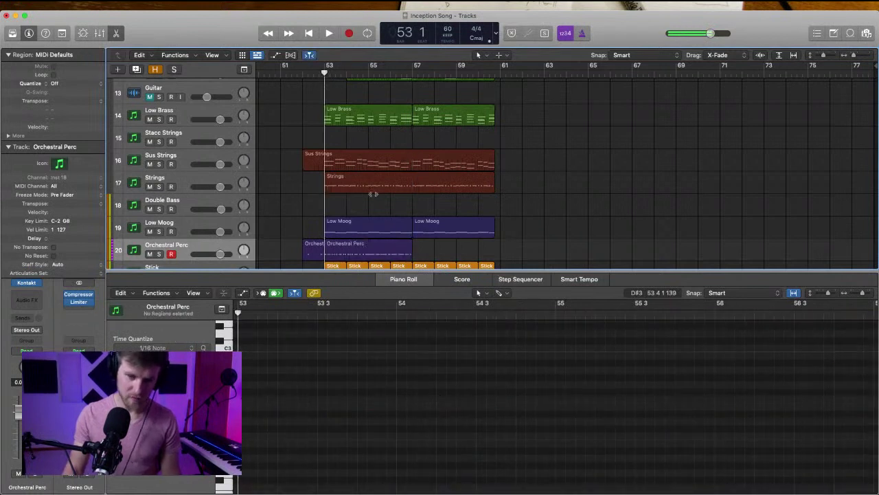
pyautogui.click(357, 243)
pyautogui.scroll(3, 358, 365)
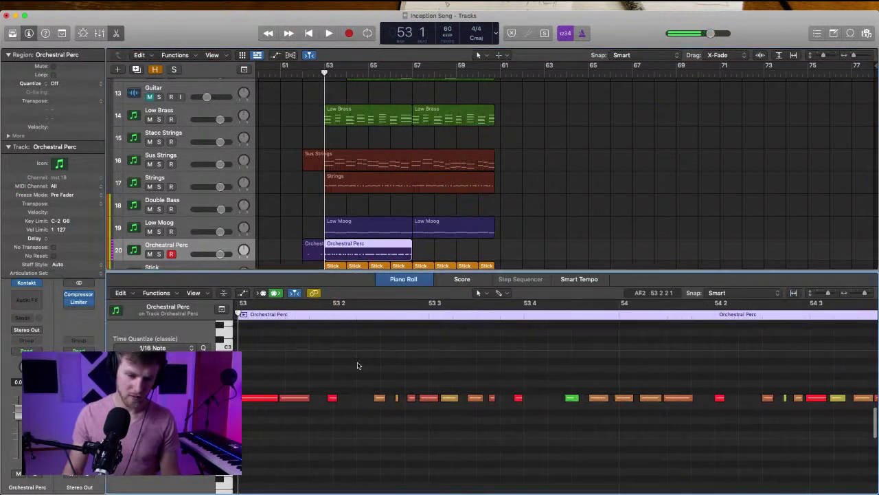
pyautogui.press('super+a')
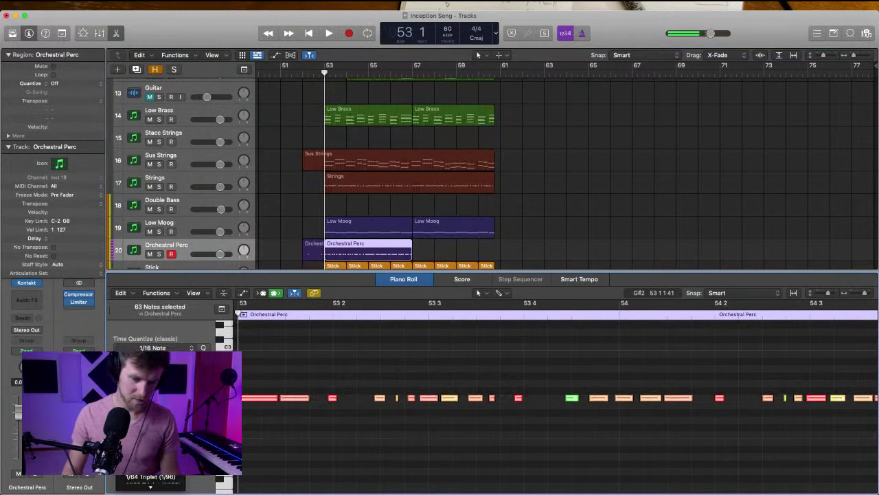
pyautogui.click(150, 408)
pyautogui.press('space')
pyautogui.click(320, 371)
pyautogui.press('space')
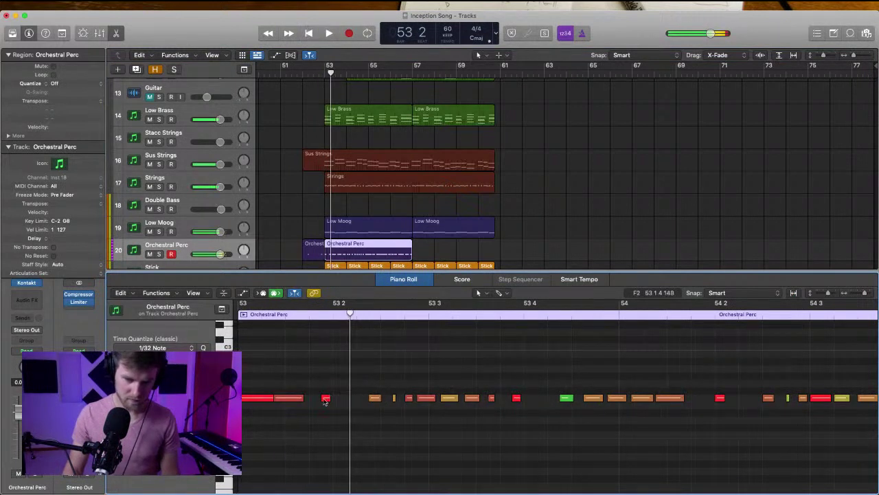
# Listen to the opening notes of the quantized Orchestral Perc region from bar 53
pyautogui.moveTo(325, 399); pyautogui.dragTo(323, 425)
pyautogui.click(275, 337)
pyautogui.hscroll(-2, 260, 322)
pyautogui.press('space')
pyautogui.press('space')
pyautogui.click(308, 375)
pyautogui.press('space')
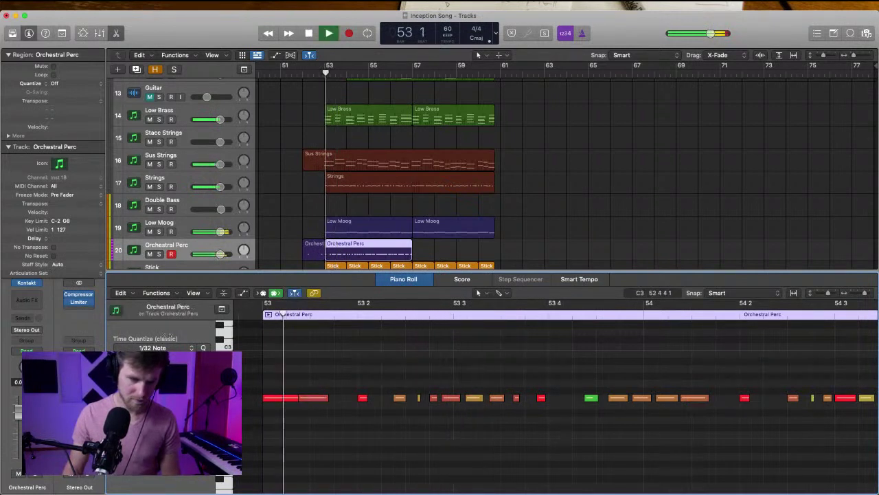
# Quantize all notes of the Orchestral Perc region in bars 53 to 57 to 1/16 Note
pyautogui.press('space')
pyautogui.press('Return')
pyautogui.press('super+a')
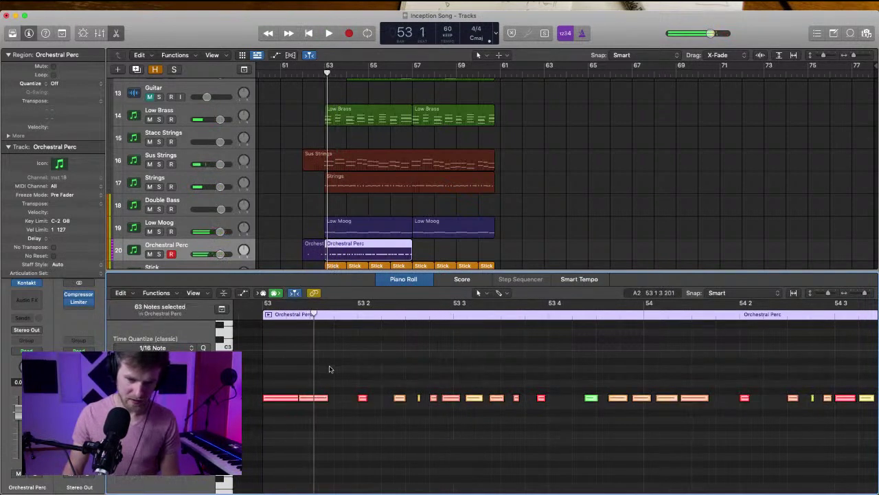
pyautogui.press('q')
pyautogui.click(402, 360)
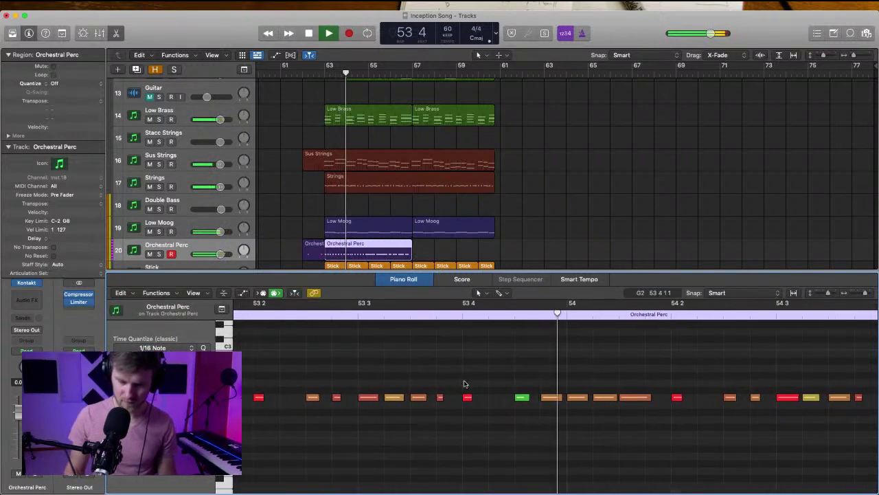
# Quantize the group of Orchestral Perc notes from the end of bar 54 into the start of bar 55 to 1/32 Note
pyautogui.hscroll(3, 470, 381)
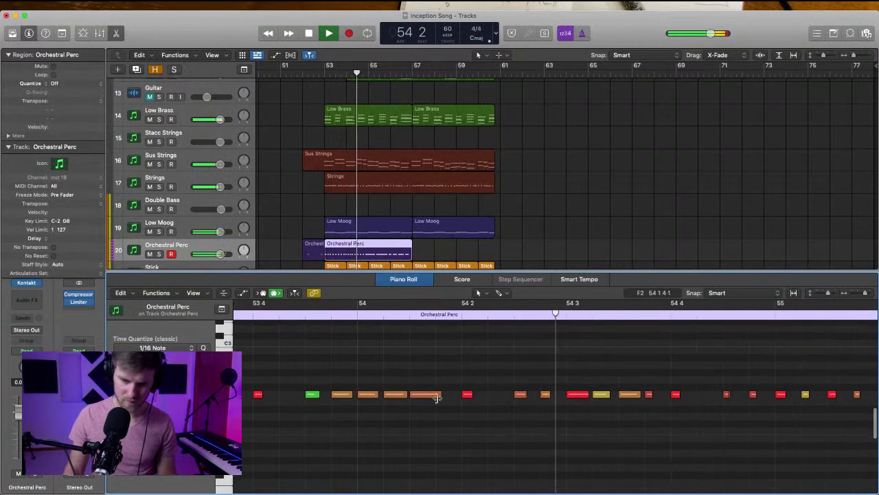
pyautogui.moveTo(439, 396); pyautogui.dragTo(436, 396)
pyautogui.click(521, 426)
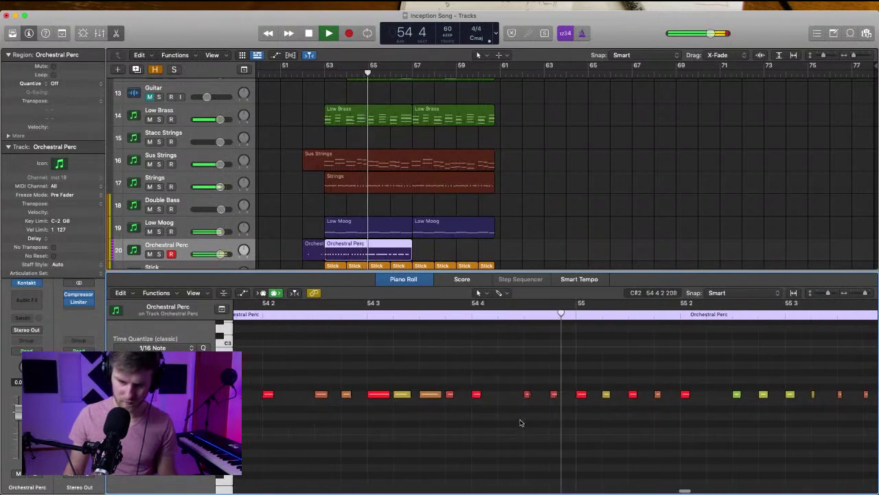
pyautogui.press('space')
pyautogui.moveTo(519, 366); pyautogui.dragTo(604, 427)
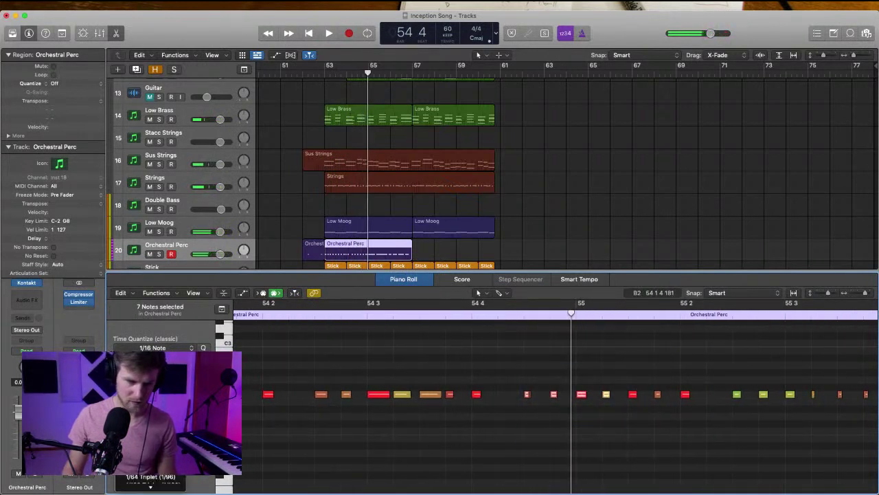
pyautogui.press('space')
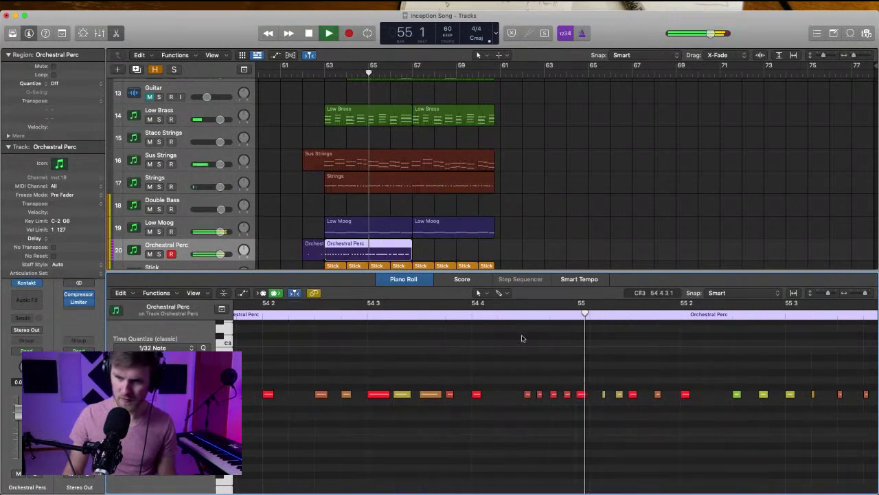
# Replay from beat 3 of bar 54 and lower the Orchestral Perc track's volume slightly
pyautogui.click(461, 316)
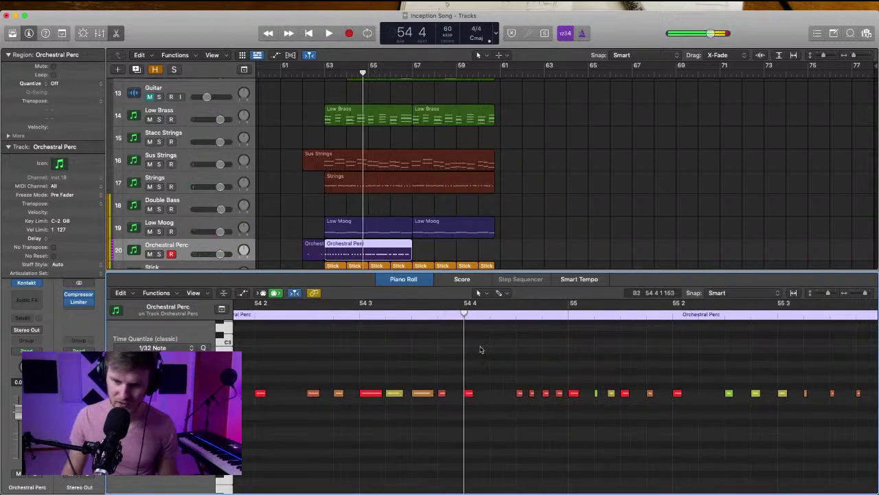
pyautogui.click(358, 316)
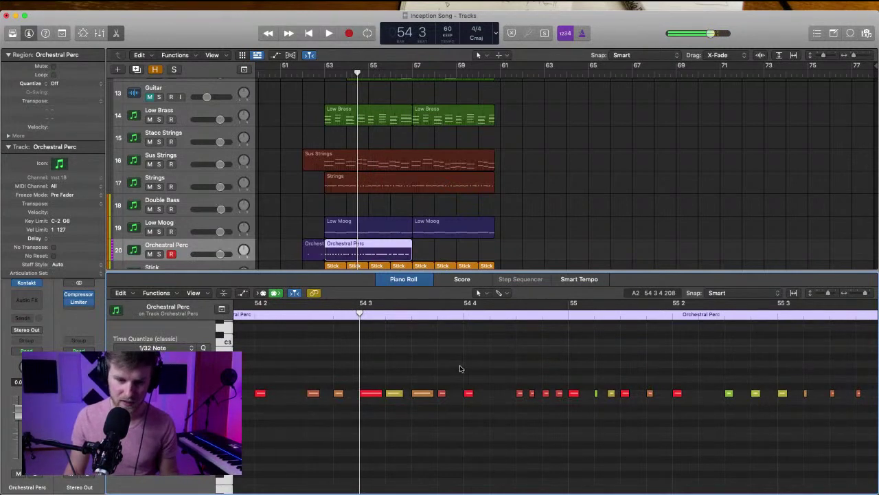
pyautogui.press('space')
pyautogui.scroll(6, 355, 158)
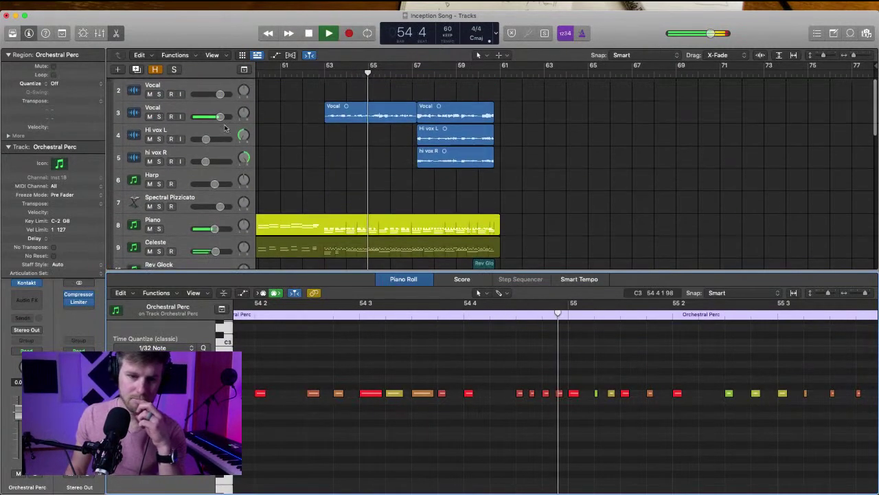
pyautogui.scroll(-10, 411, 196)
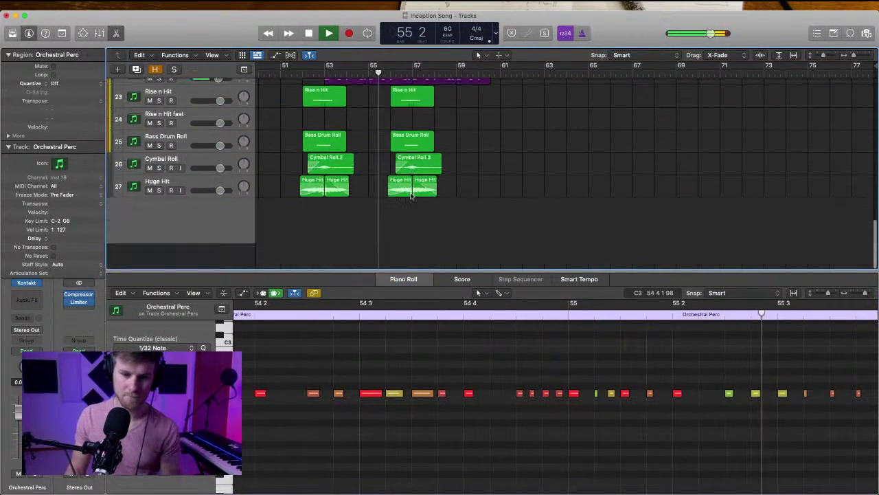
pyautogui.scroll(5, 342, 175)
pyautogui.moveTo(217, 145)
pyautogui.mouseDown()
pyautogui.moveTo(203, 145)
pyautogui.moveTo(212, 145)
pyautogui.mouseUp()
pyautogui.click(512, 171)
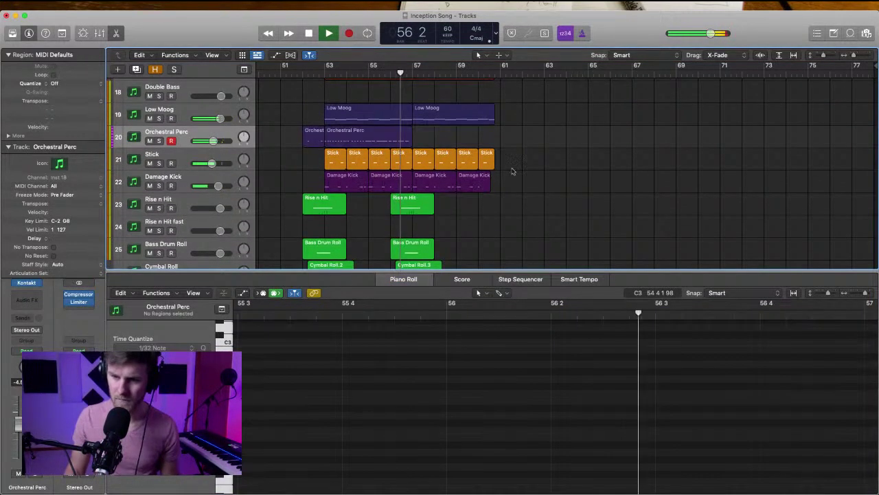
# Solo the Orchestral Perc track and play its main region from bar 53
pyautogui.click(406, 142)
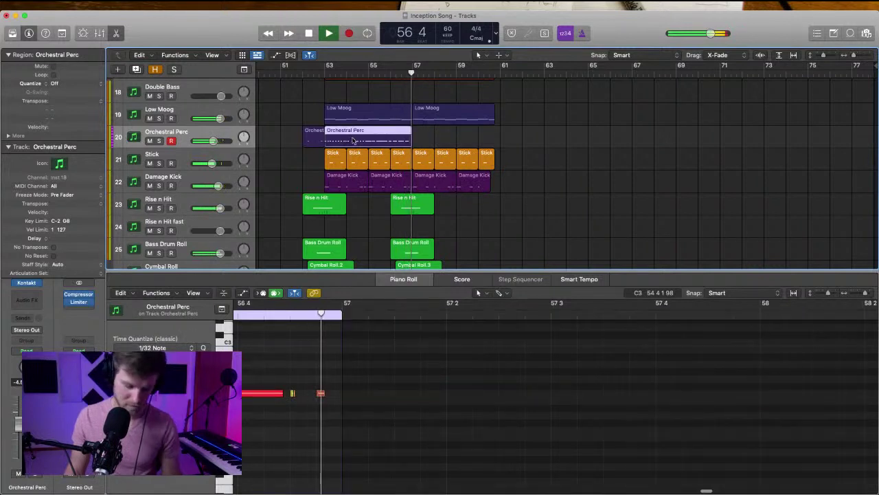
pyautogui.press('space')
pyautogui.click(328, 77)
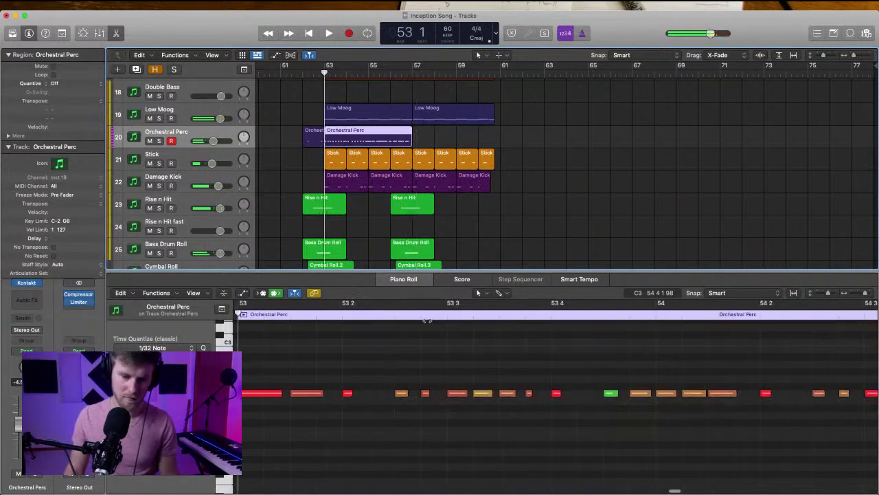
pyautogui.press('space')
pyautogui.press('s')
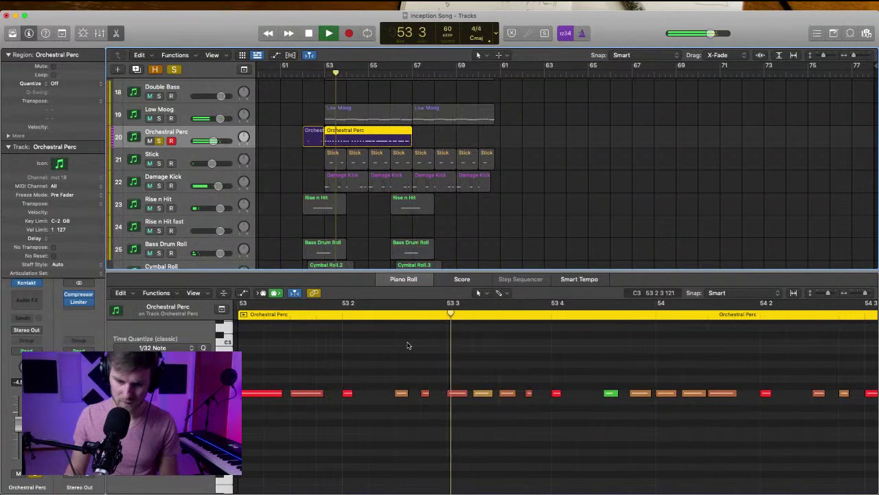
# Quantize the Orchestral Perc notes around beat 4 of bar 55 to 1/32 Note, moving the long note and preceding short note slightly later
pyautogui.press('s')
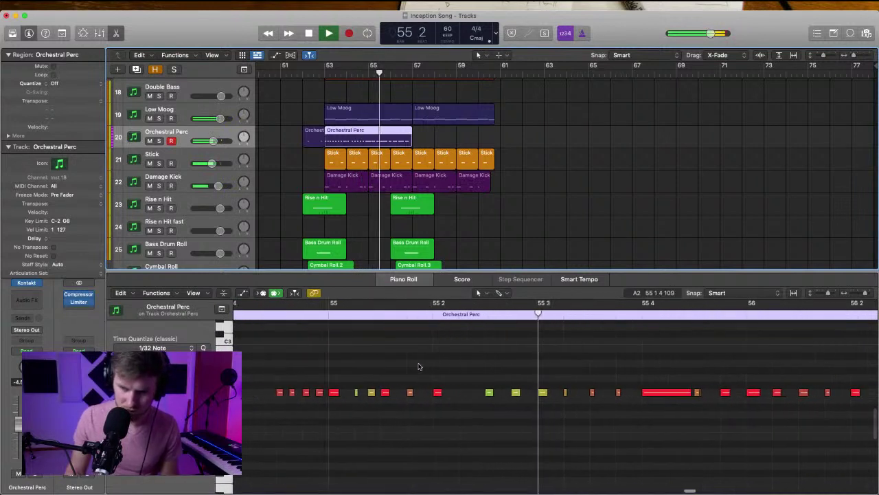
pyautogui.press('space')
pyautogui.moveTo(398, 353); pyautogui.dragTo(560, 451)
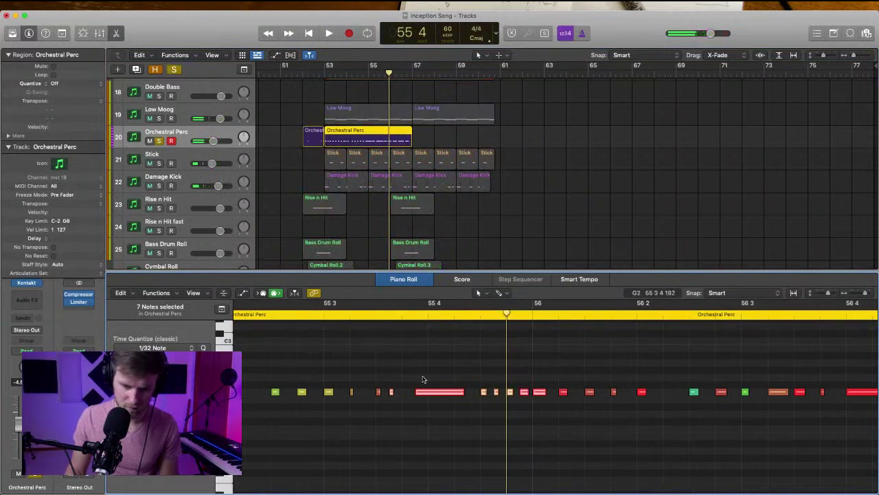
pyautogui.moveTo(434, 397); pyautogui.dragTo(447, 397)
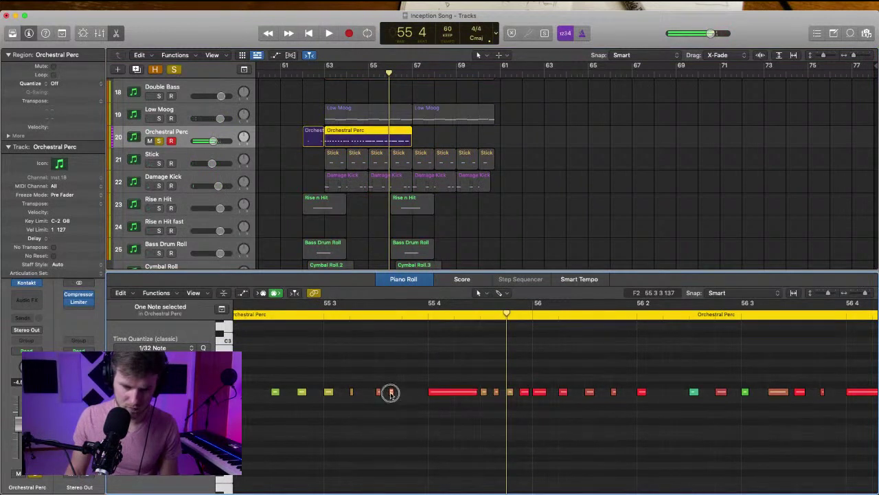
pyautogui.moveTo(390, 393); pyautogui.dragTo(404, 393)
# Replay the Orchestral Perc region from bar 55 and quantize its last notes at the end of bar 56 to 1/32 Note
pyautogui.doubleClick(322, 315)
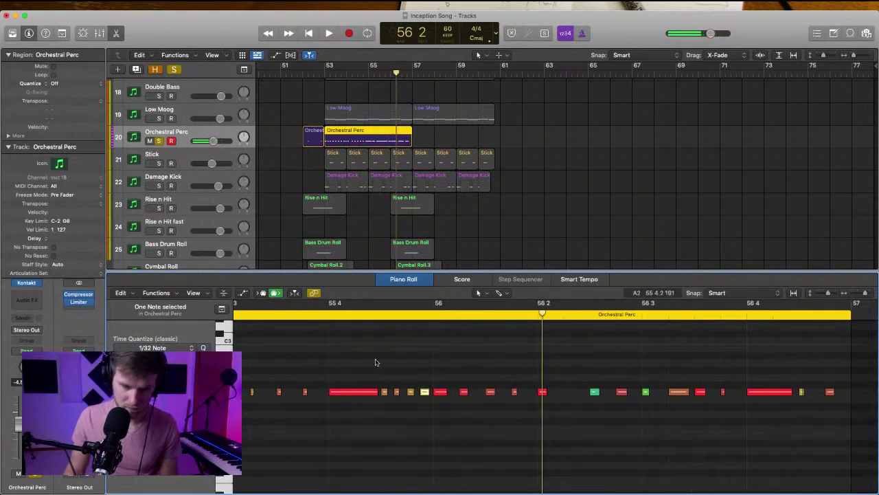
pyautogui.doubleClick(327, 315)
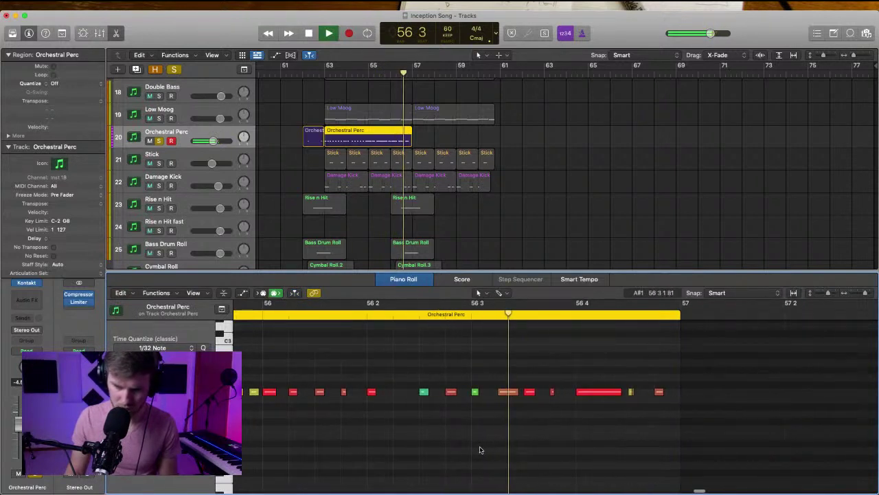
pyautogui.moveTo(632, 379); pyautogui.dragTo(677, 429)
pyautogui.click(645, 423)
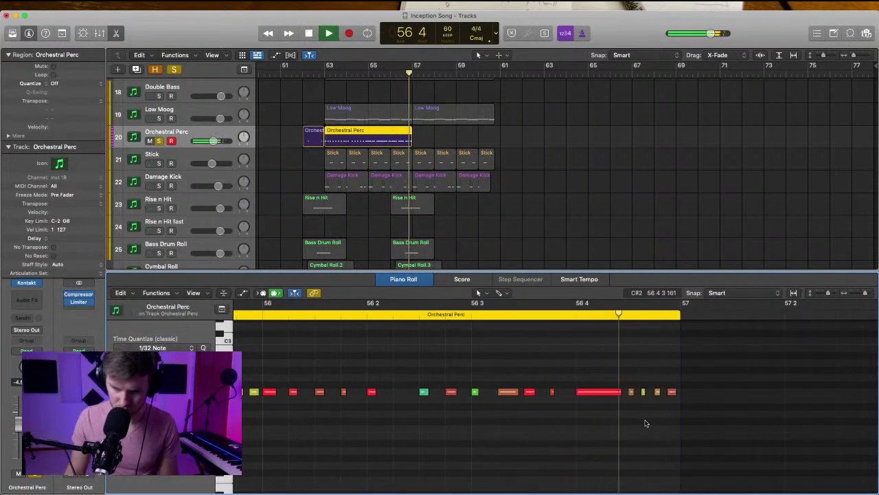
pyautogui.press('space')
# Play from bar 53 with the Orchestral Perc, Stick and Damage Kick tracks soloed together
pyautogui.click(330, 74)
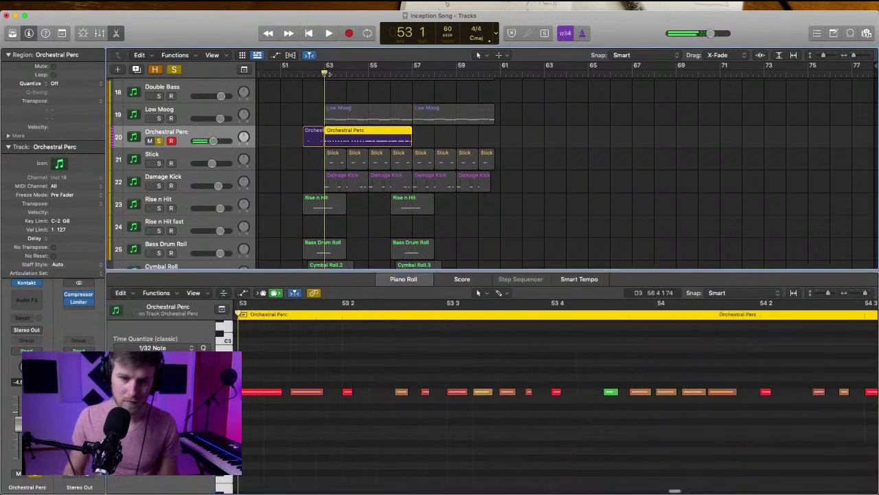
pyautogui.press('space')
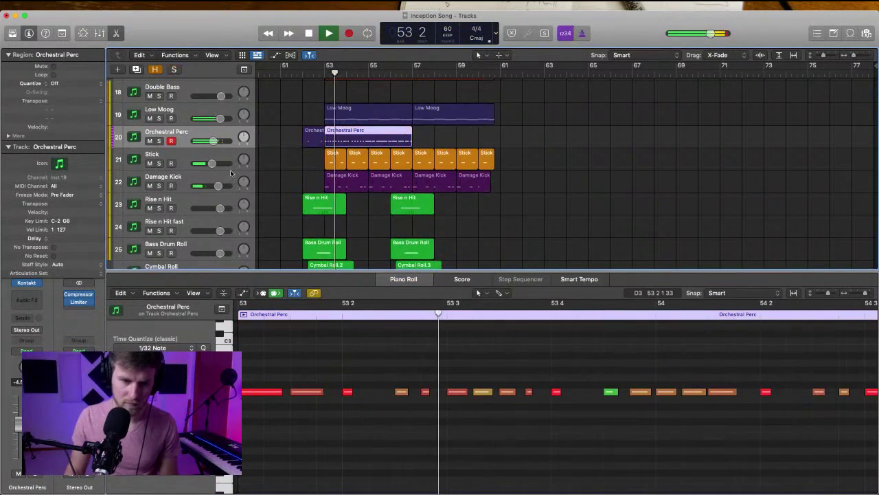
pyautogui.keyDown('shift'); pyautogui.click(196, 175); pyautogui.keyUp('shift')
pyautogui.press('s')
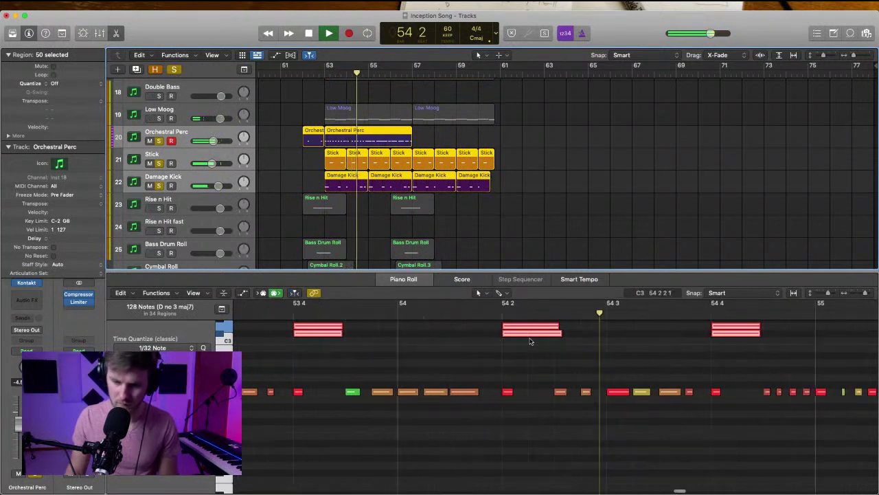
pyautogui.click(463, 216)
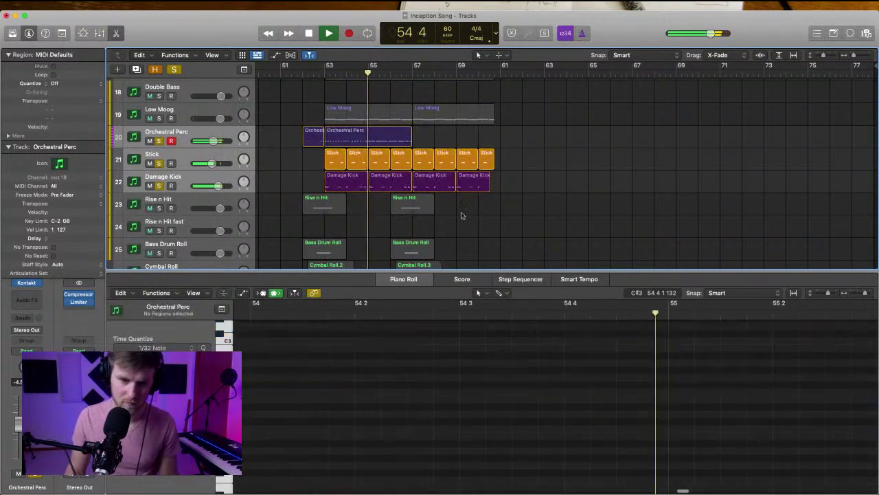
# Repeat the main Orchestral Perc region from bar 57 and switch off the solo on the percussion tracks
pyautogui.click(373, 134)
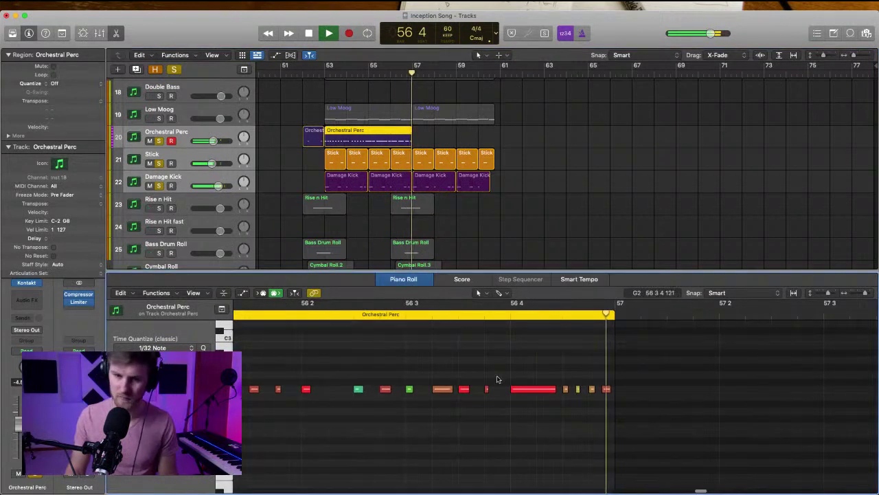
pyautogui.press('space')
pyautogui.click(402, 138)
pyautogui.press('super+r')
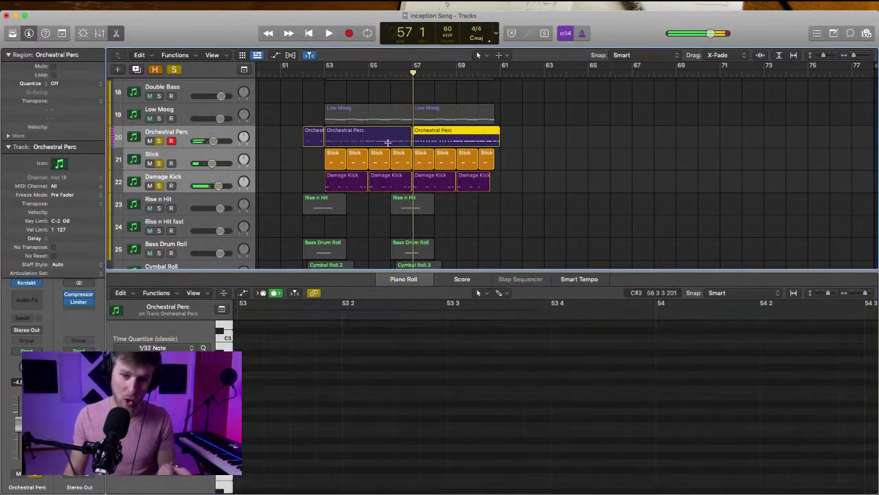
pyautogui.hotkey('ctrl', 's')
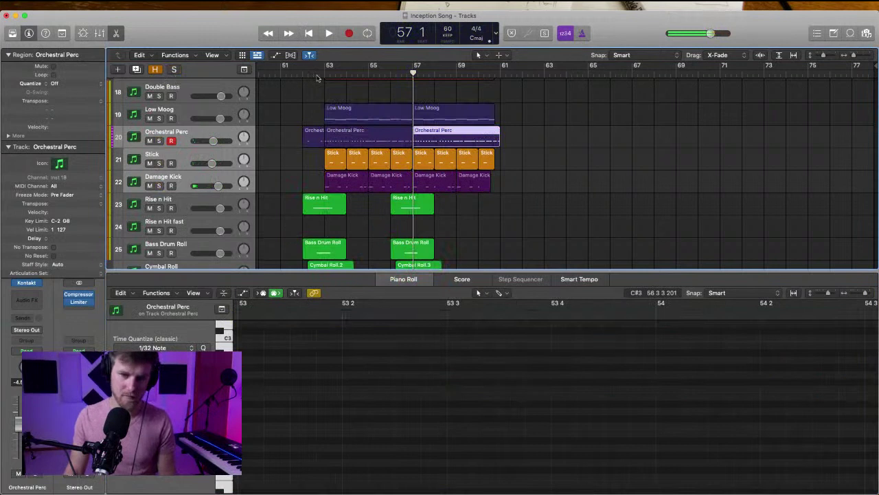
# Replay the lead-in to bar 53 and try quantizing the pickup notes of the short Orchestral Perc region to 1/64 Note
pyautogui.doubleClick(317, 75)
pyautogui.click(312, 137)
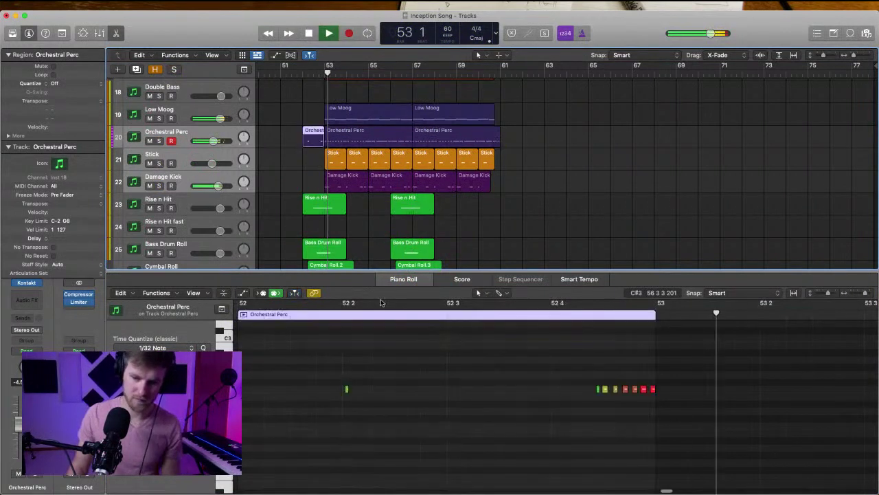
pyautogui.press('space')
pyautogui.moveTo(559, 375); pyautogui.dragTo(656, 399)
pyautogui.press('q')
pyautogui.press('super+z')
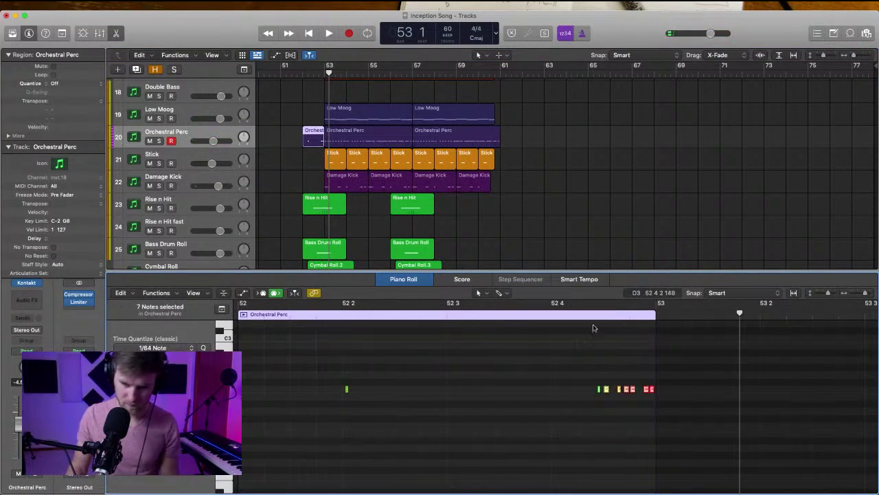
pyautogui.press('space')
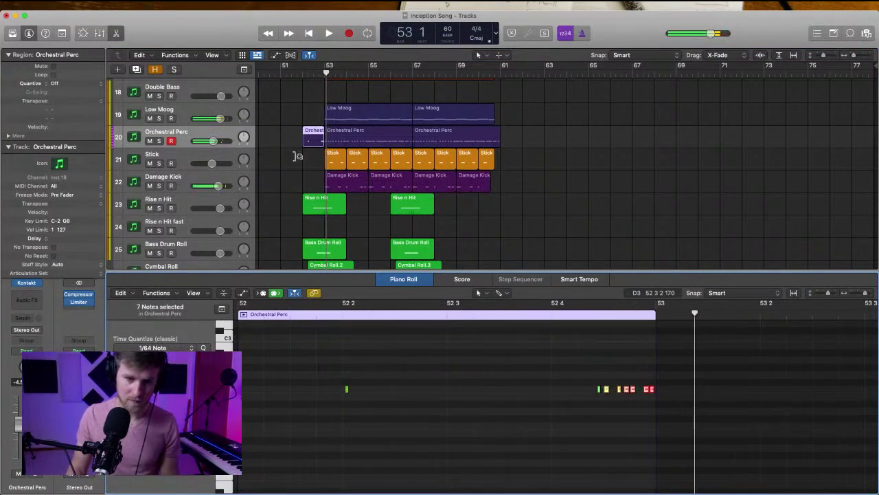
# Delete the short Orchestral Perc region before bar 53 and close the note editor
pyautogui.press('Delete')
pyautogui.press('e')
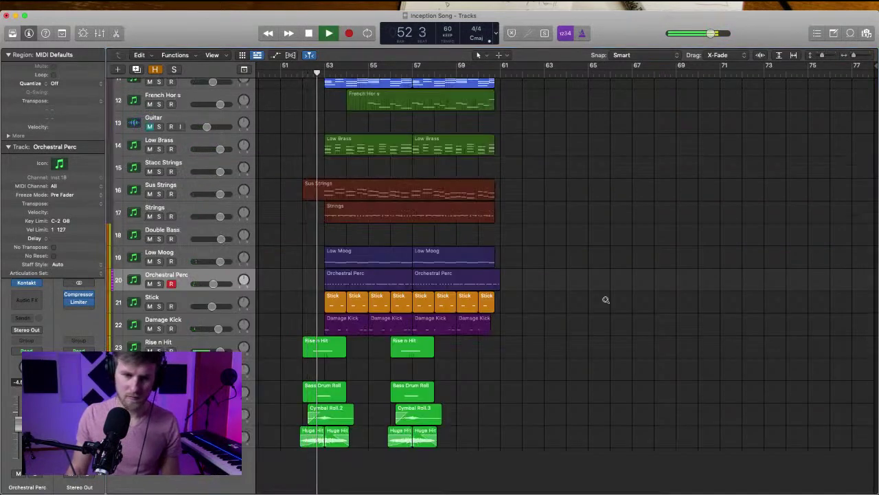
pyautogui.scroll(2, 606, 299)
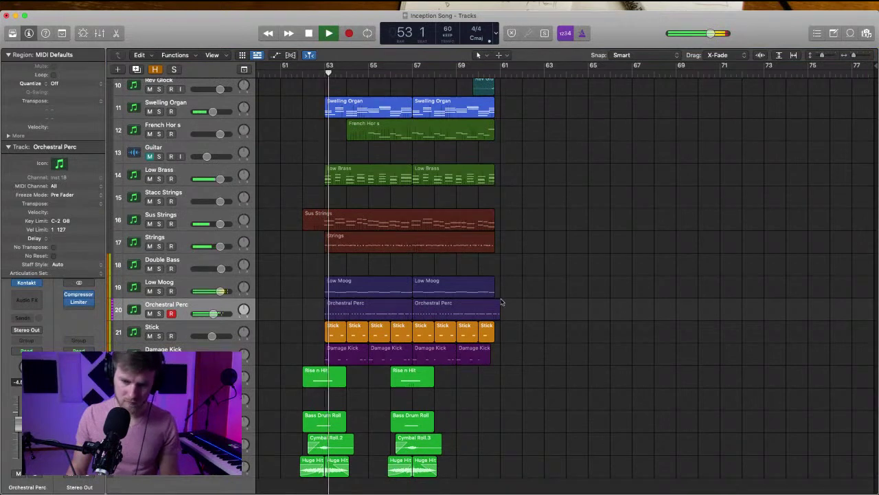
# Trim the end of the repeated Orchestral Perc region in bar 60 to line up with the Low Moog and Stick regions, and stop playback
pyautogui.scroll(5, 502, 295)
pyautogui.hscroll(10, 506, 296)
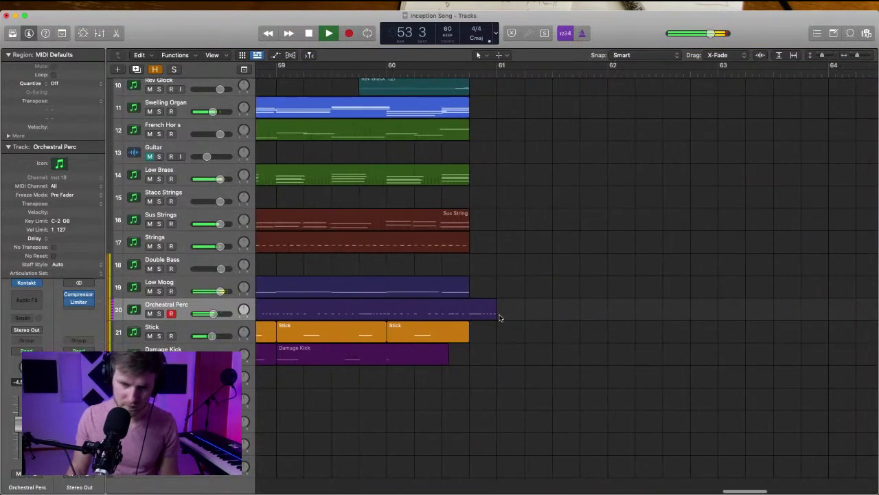
pyautogui.hscroll(-5, 498, 312)
pyautogui.click(557, 309)
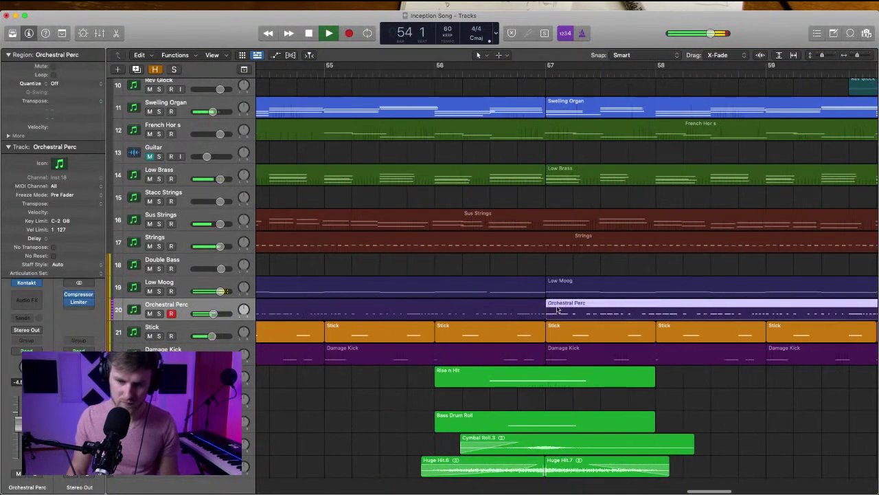
pyautogui.scroll(-5, 557, 309)
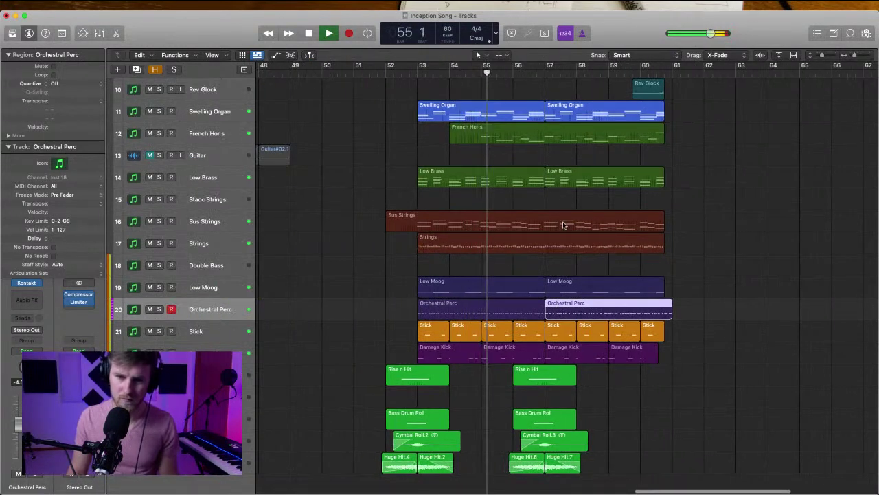
pyautogui.moveTo(665, 313); pyautogui.dragTo(671, 314)
pyautogui.press('super+z')
pyautogui.press('super+z')
pyautogui.keyDown('super'); pyautogui.click(665, 306); pyautogui.keyUp('super')
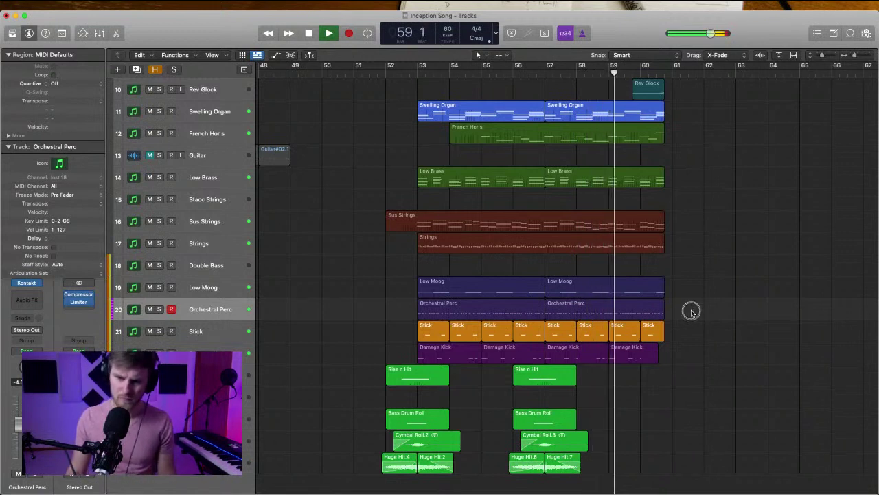
pyautogui.press('space')
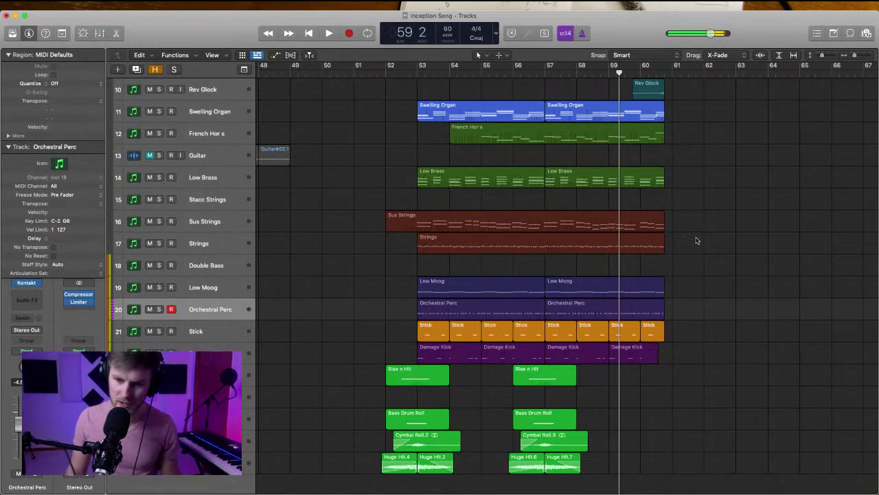
# Solo the Piano and Celeste tracks and play them from bar 53
pyautogui.scroll(1, 696, 239)
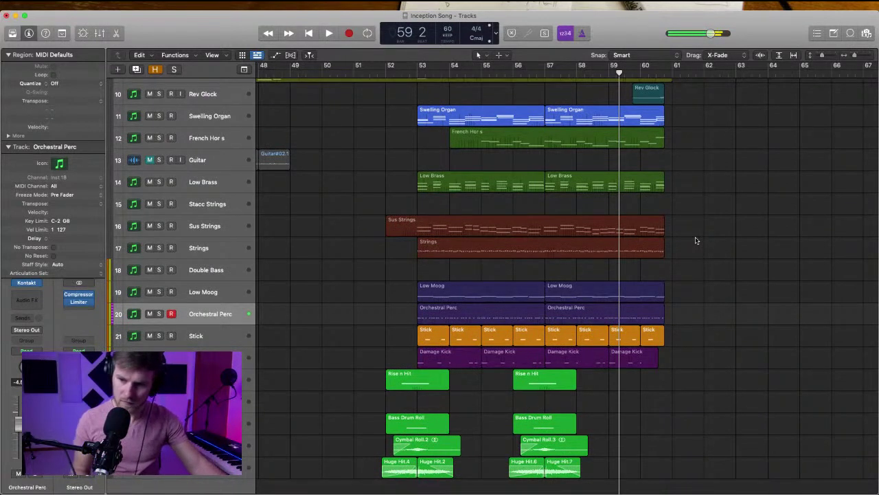
pyautogui.scroll(2, 692, 178)
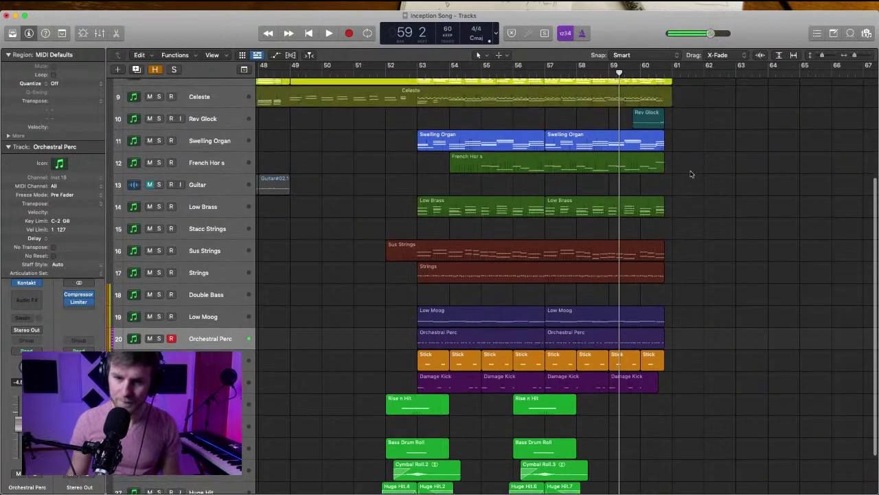
pyautogui.click(544, 73)
pyautogui.scroll(5, 544, 73)
pyautogui.doubleClick(483, 207)
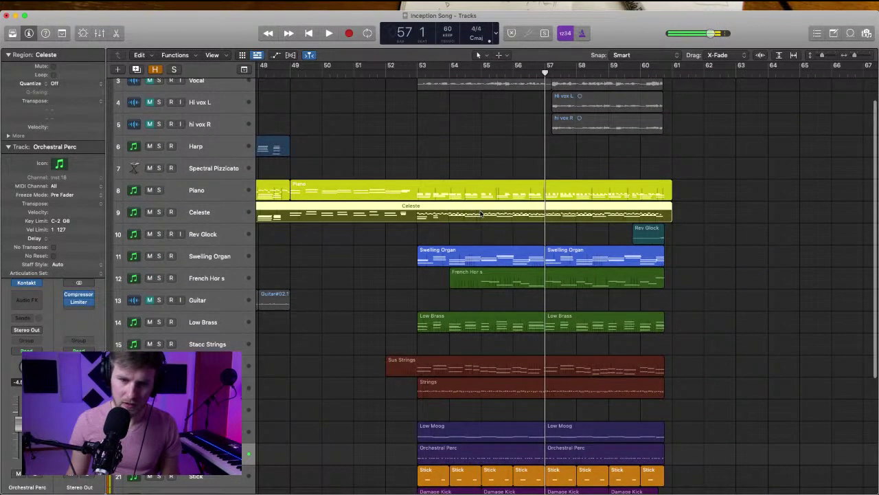
pyautogui.click(417, 71)
pyautogui.click(222, 191)
pyautogui.keyDown('shift'); pyautogui.click(219, 215); pyautogui.keyUp('shift')
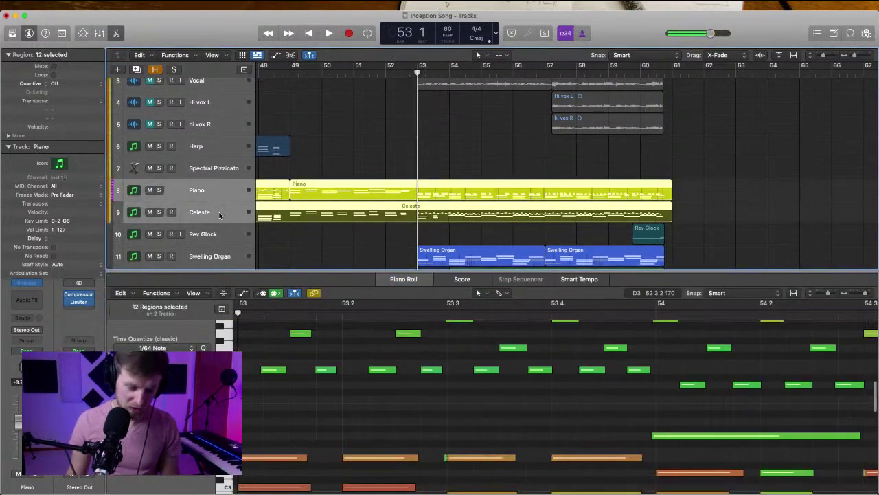
pyautogui.press('s')
pyautogui.press('space')
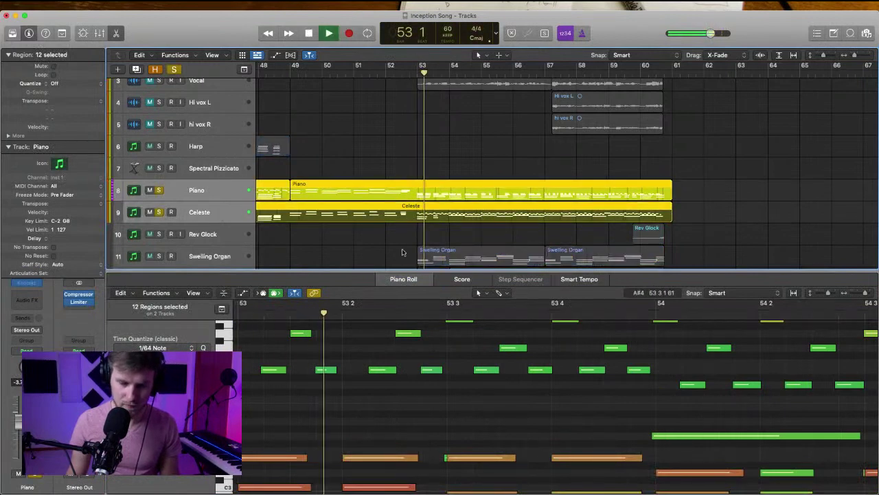
# Show only the Celeste region in the note editor and enlarge the editor to fit the notes from bar 47 to 61
pyautogui.click(425, 227)
pyautogui.click(431, 215)
pyautogui.scroll(-2, 524, 378)
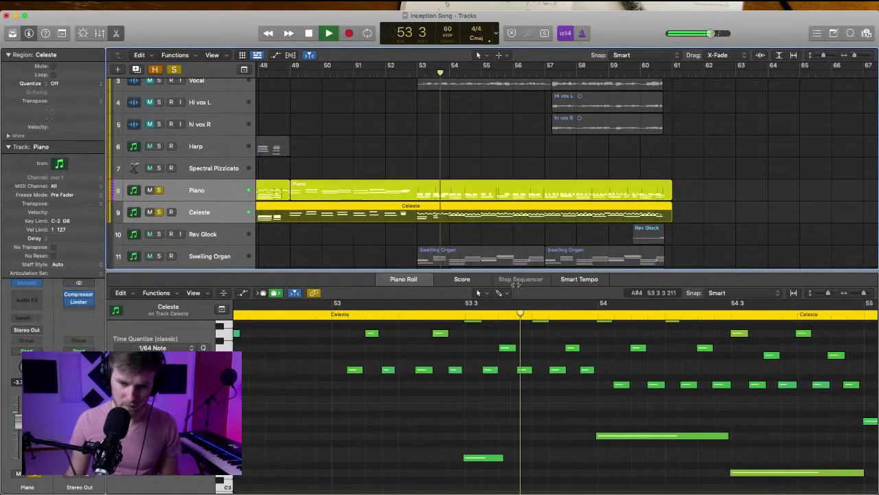
pyautogui.moveTo(516, 265); pyautogui.dragTo(515, 159)
pyautogui.hscroll(3, 626, 367)
pyautogui.scroll(2, 624, 384)
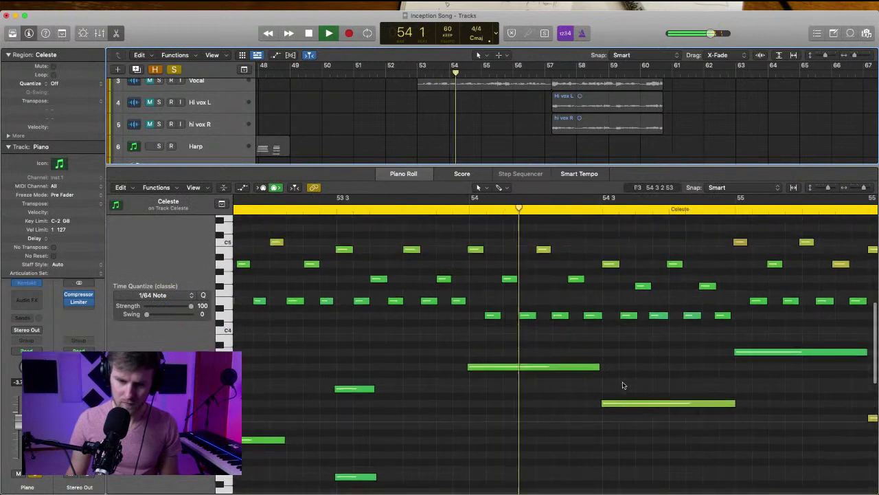
pyautogui.scroll(-3, 625, 383)
pyautogui.scroll(-2, 481, 255)
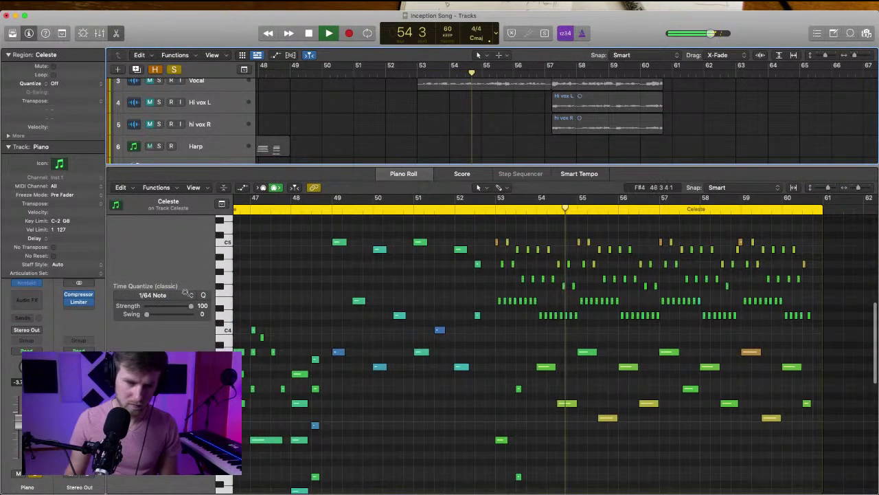
# Quantize the Celeste notes from bar 53 onward to 1/16 Note and review them during playback
pyautogui.click(152, 295)
pyautogui.click(138, 352)
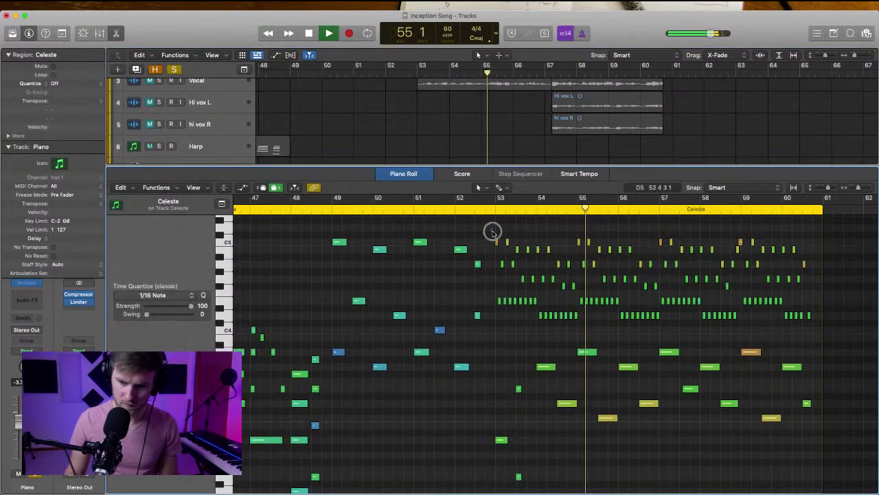
pyautogui.moveTo(493, 231); pyautogui.dragTo(874, 491)
pyautogui.click(581, 383)
pyautogui.scroll(3, 581, 382)
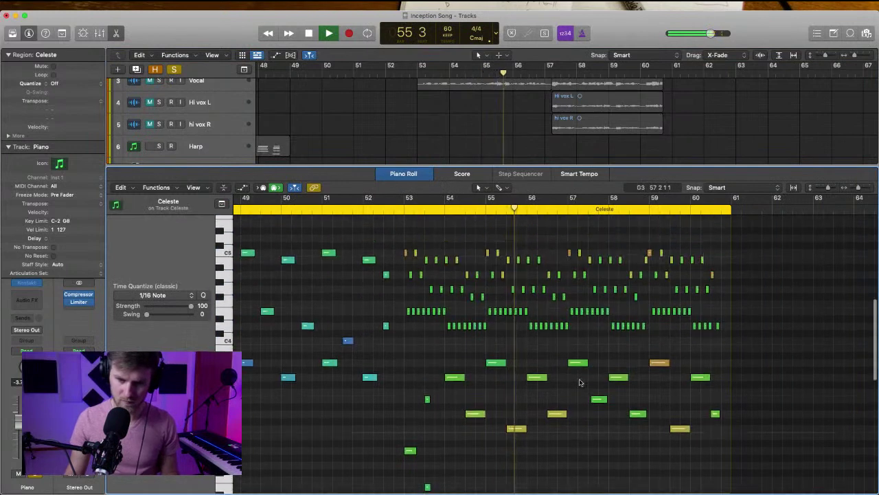
pyautogui.scroll(3, 581, 383)
pyautogui.hscroll(3, 546, 346)
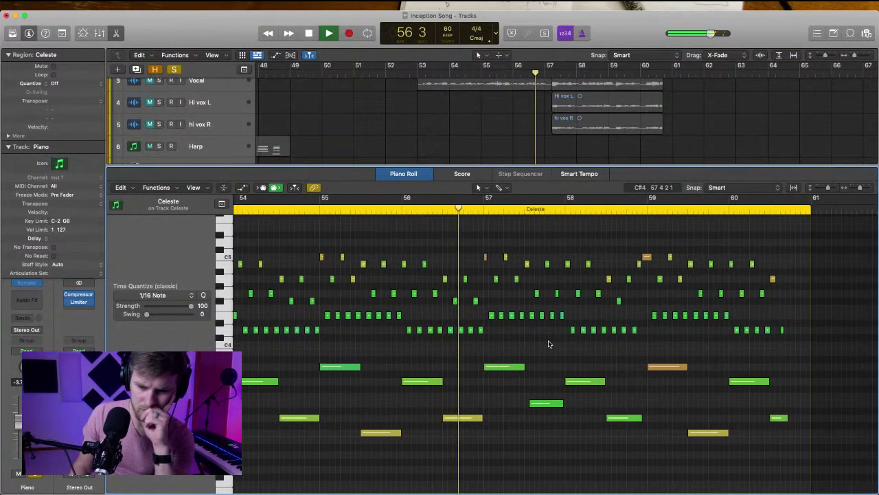
pyautogui.scroll(-4, 547, 108)
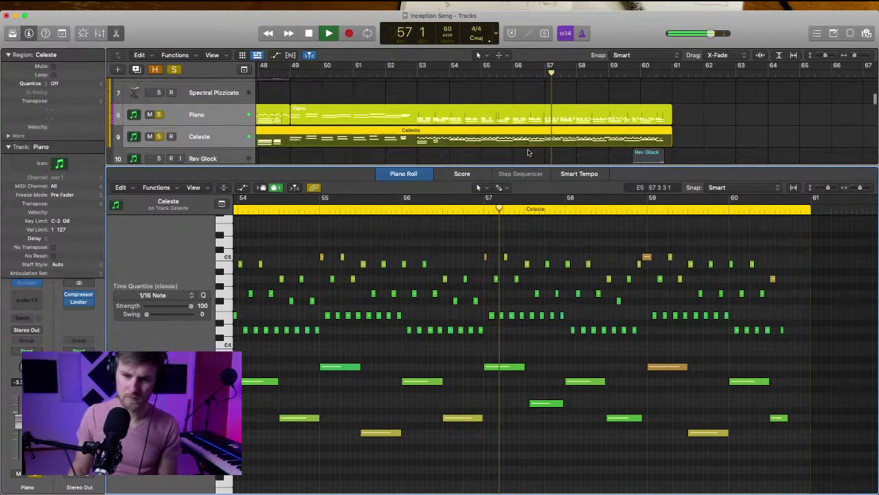
# Open the Piano region at bar 57 for editing, unfreezing the Piano track, and stop playback
pyautogui.doubleClick(546, 107)
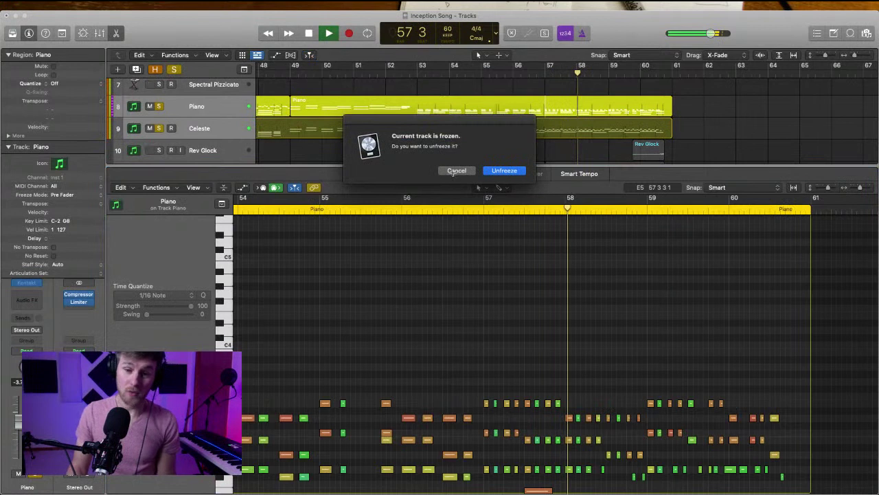
pyautogui.click(456, 171)
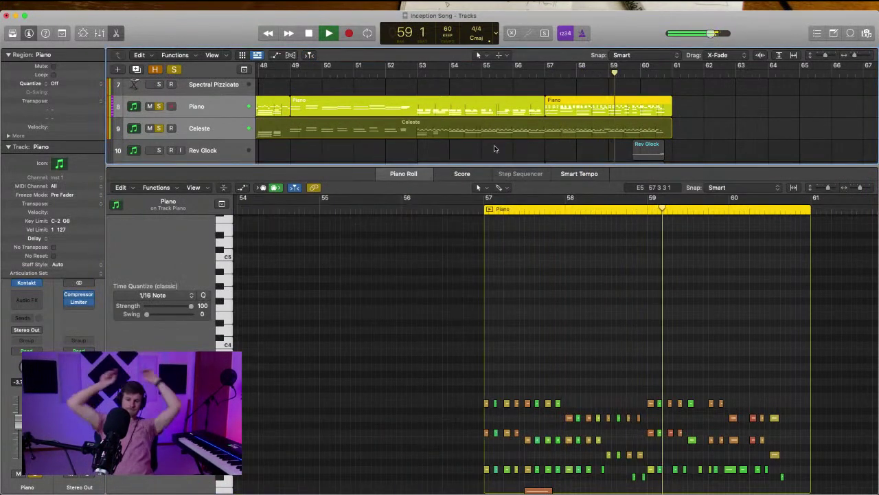
pyautogui.press('space')
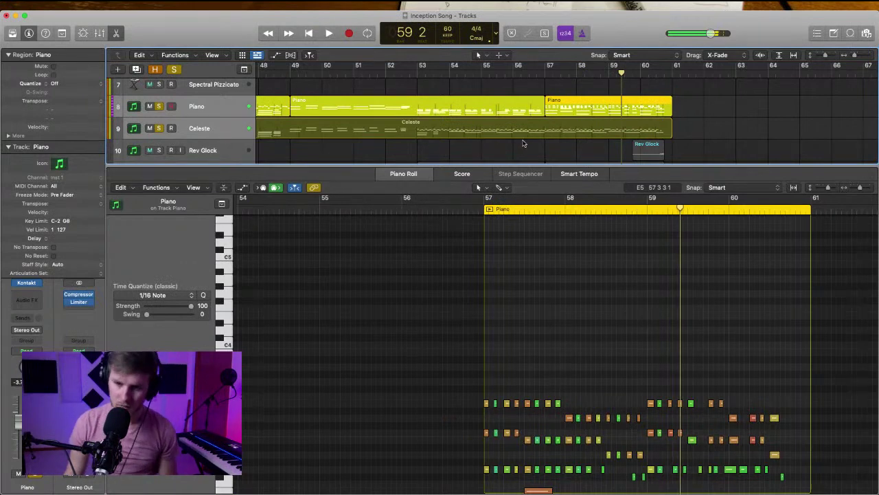
pyautogui.click(471, 85)
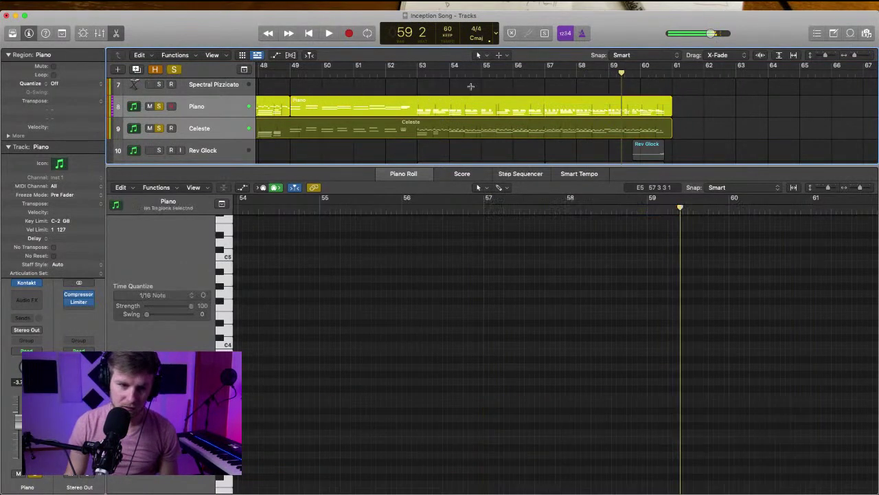
# Show volume and pan controls in wider track headers and add the Freeze component to them
pyautogui.click(240, 103)
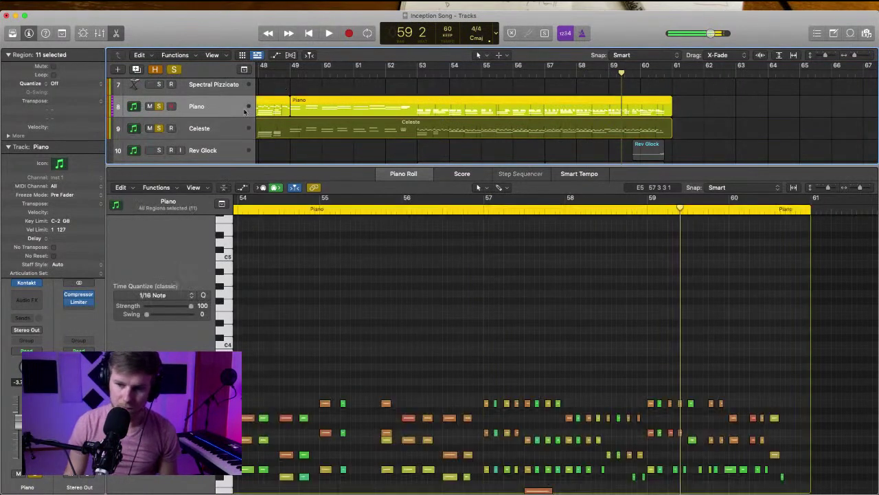
pyautogui.scroll(3, 398, 127)
pyautogui.scroll(-3, 398, 127)
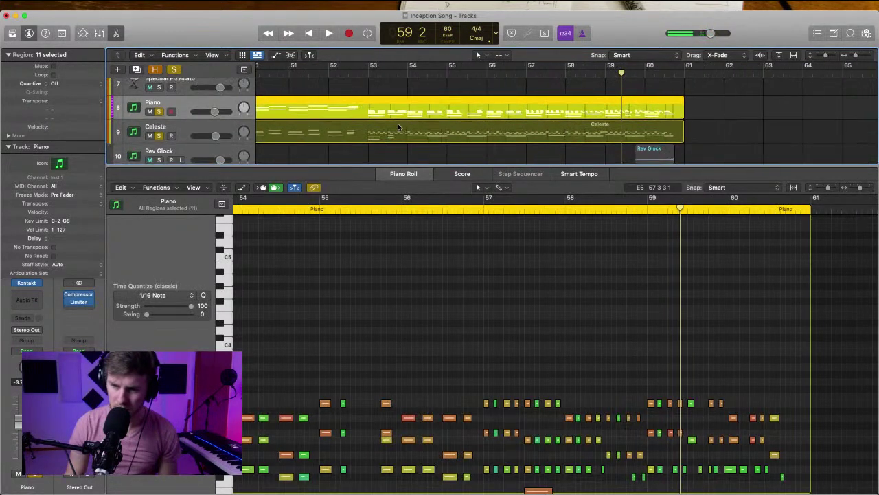
pyautogui.scroll(-2, 397, 127)
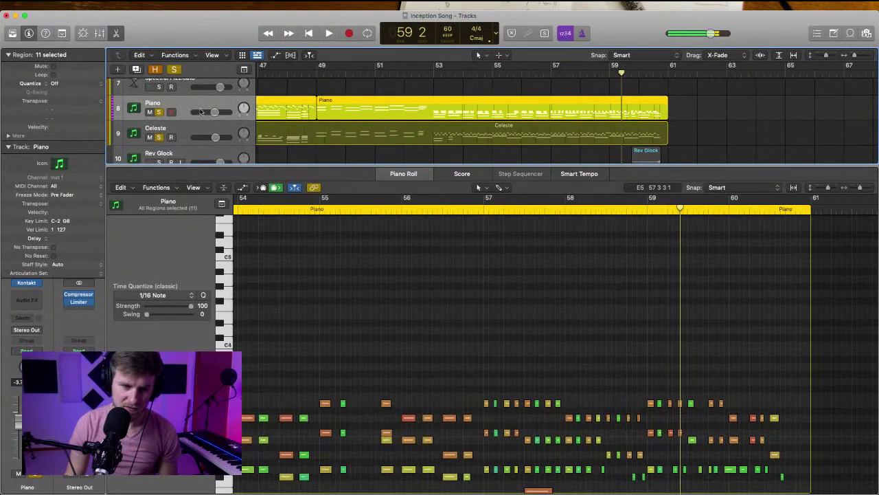
pyautogui.moveTo(255, 113); pyautogui.dragTo(311, 114)
pyautogui.rightClick(231, 104)
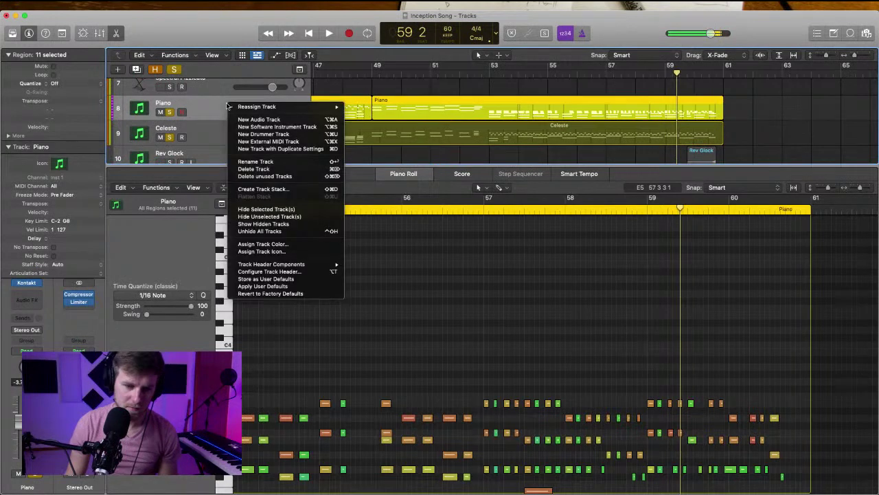
pyautogui.moveTo(287, 267)
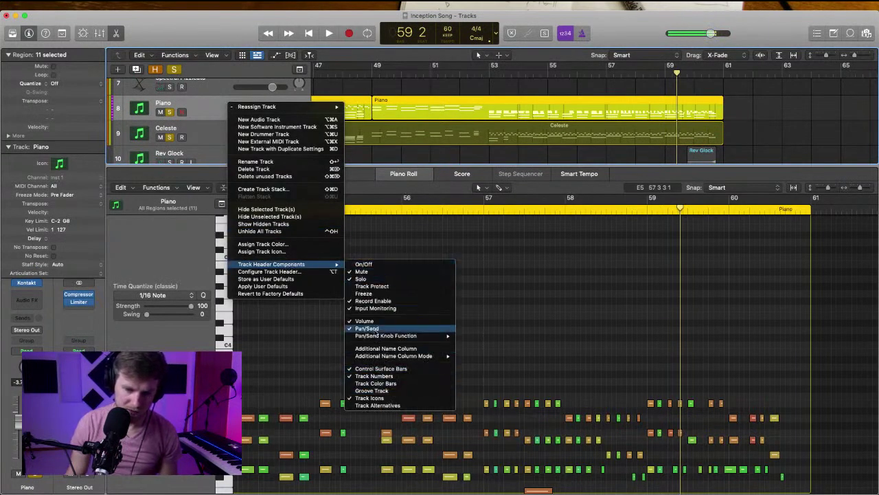
pyautogui.click(371, 294)
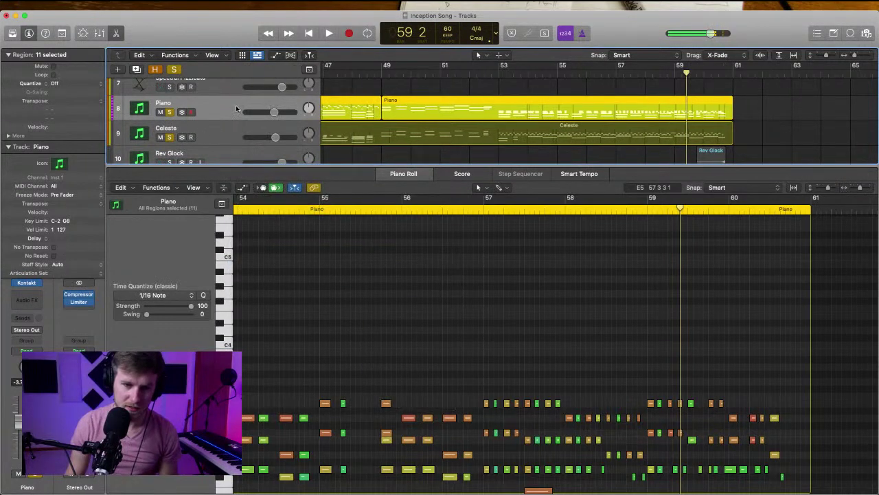
# Enable Freeze on the Piano track and start playback from the beginning of the song to render it
pyautogui.click(354, 86)
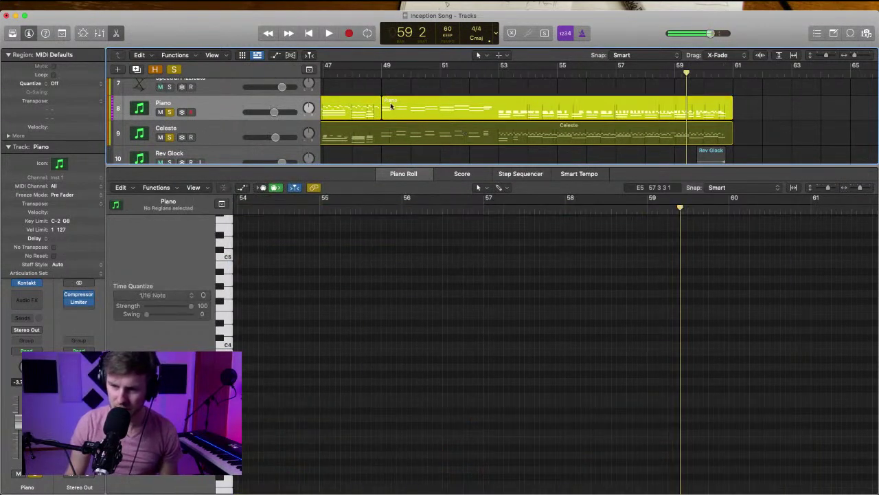
pyautogui.hscroll(3, 484, 127)
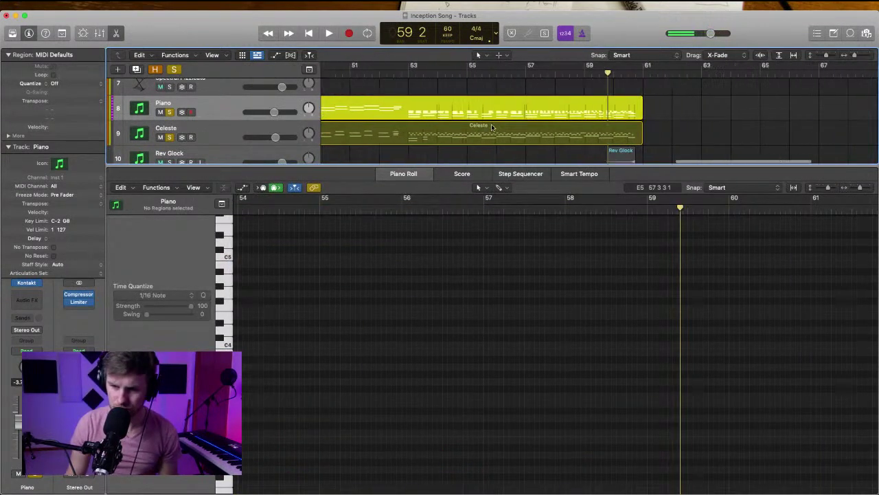
pyautogui.click(219, 108)
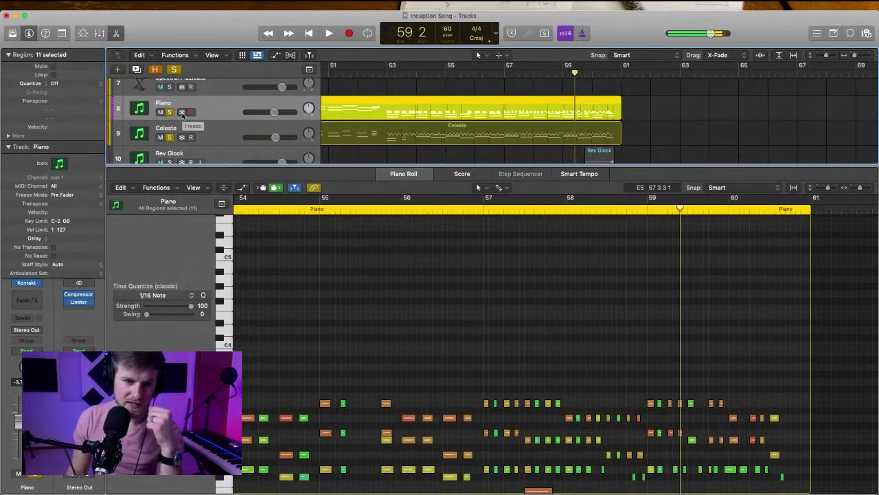
pyautogui.click(182, 113)
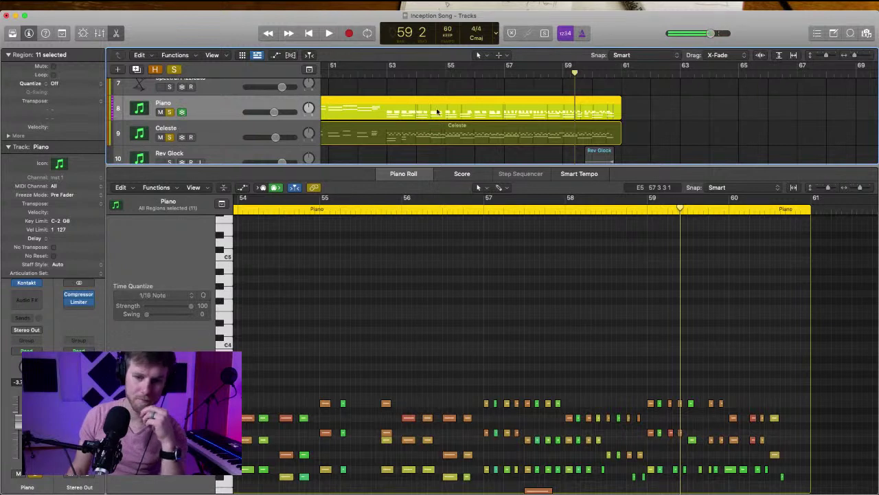
pyautogui.press('Return')
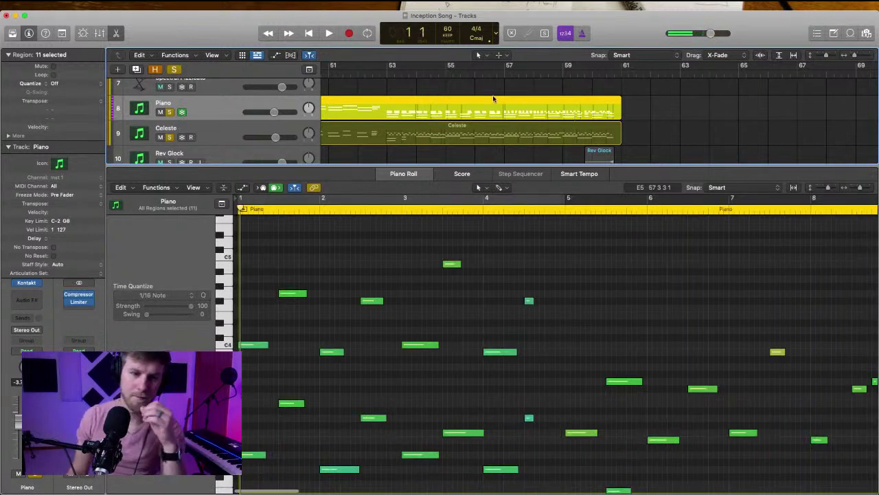
pyautogui.press('space')
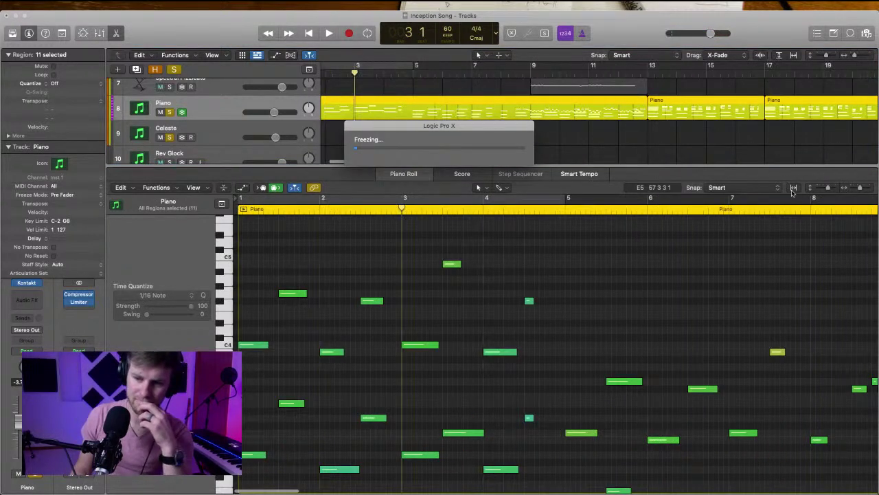
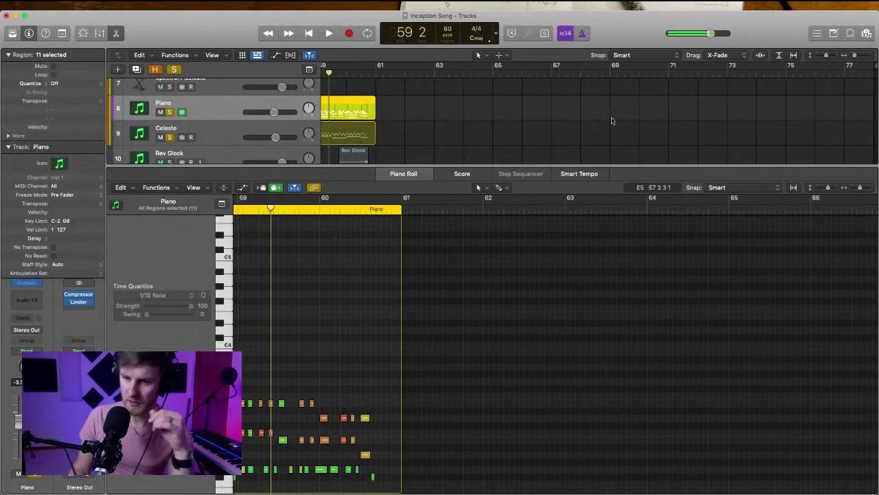
# Turn off solo on the Piano and Celeste tracks and close the note editor
pyautogui.click(612, 120)
pyautogui.click(169, 112)
pyautogui.click(170, 137)
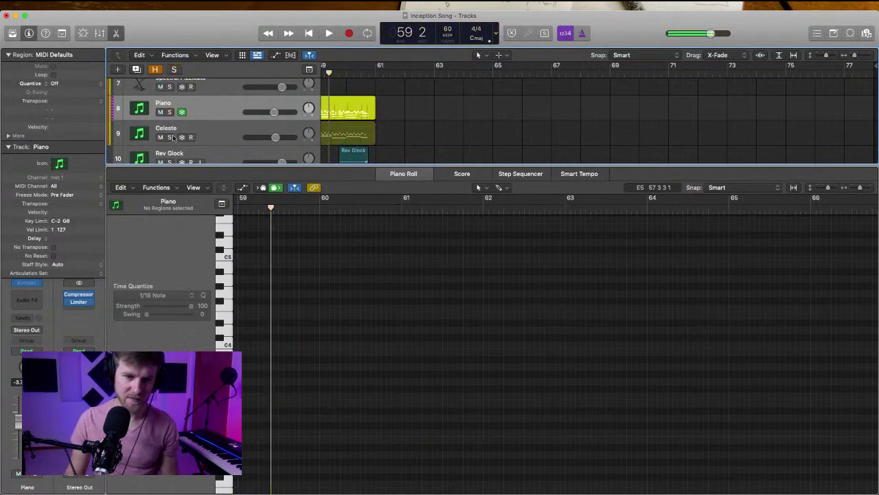
pyautogui.hscroll(-3, 454, 110)
pyautogui.scroll(-3, 453, 109)
pyautogui.scroll(-2, 452, 110)
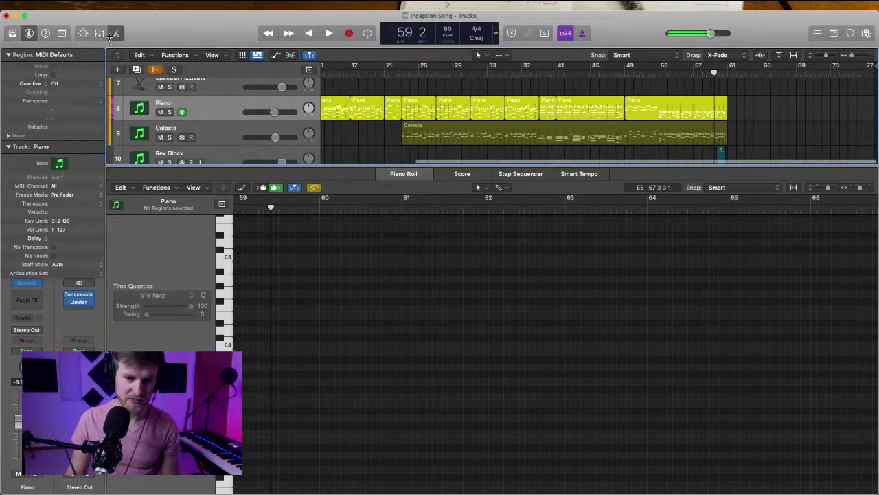
pyautogui.press('e')
pyautogui.click(259, 102)
pyautogui.scroll(4, 489, 138)
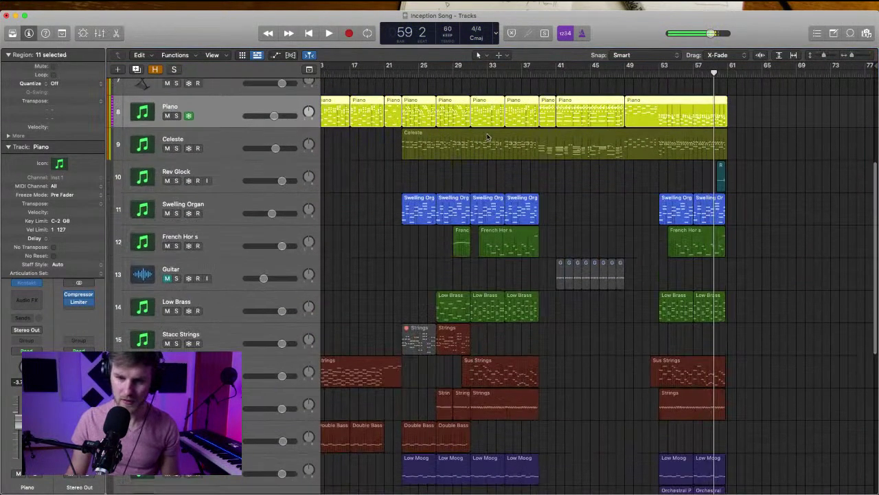
pyautogui.hscroll(-1, 584, 181)
pyautogui.scroll(4, 626, 214)
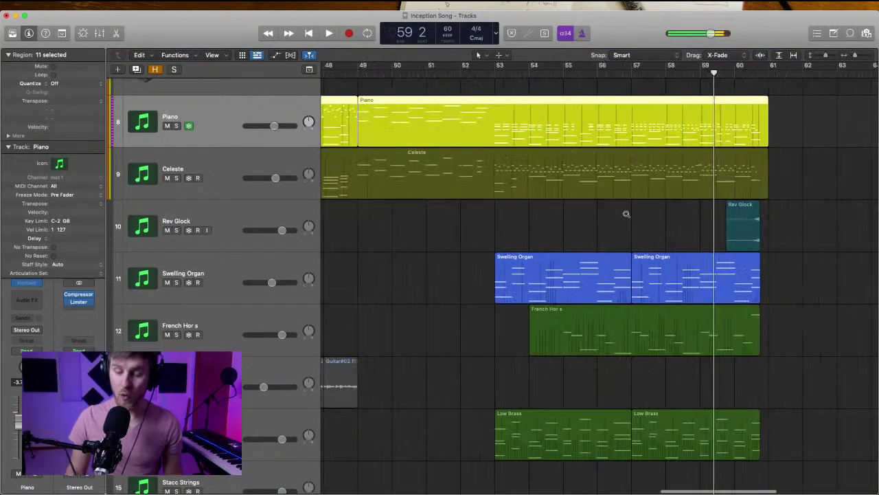
# Check the Celeste notes from bar 53 in the note editor, then close the editor
pyautogui.click(622, 216)
pyautogui.hscroll(3, 616, 208)
pyautogui.doubleClick(608, 195)
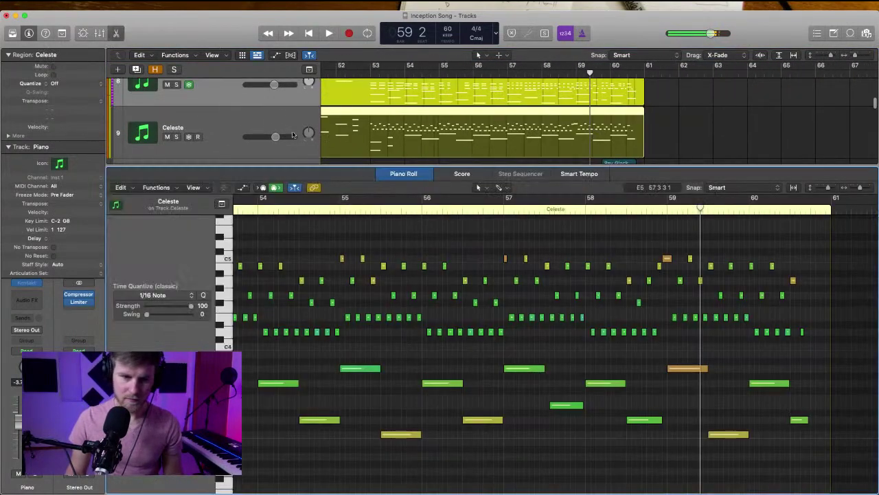
pyautogui.click(371, 71)
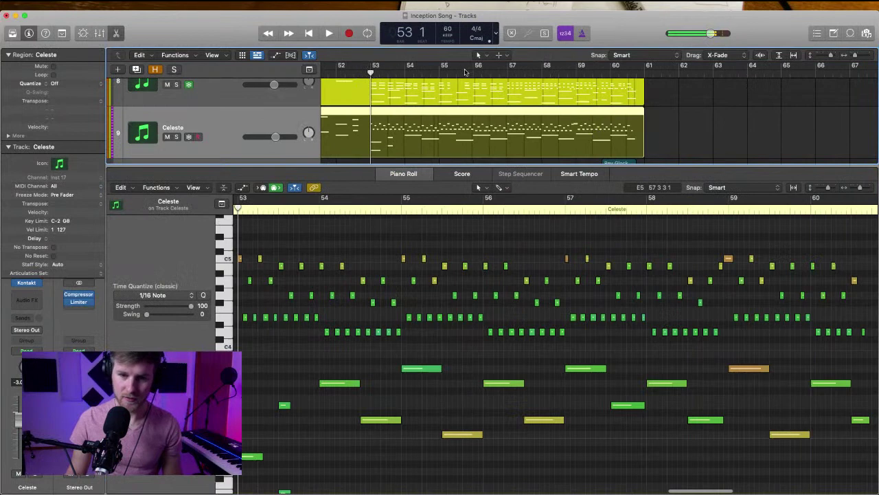
pyautogui.click(117, 34)
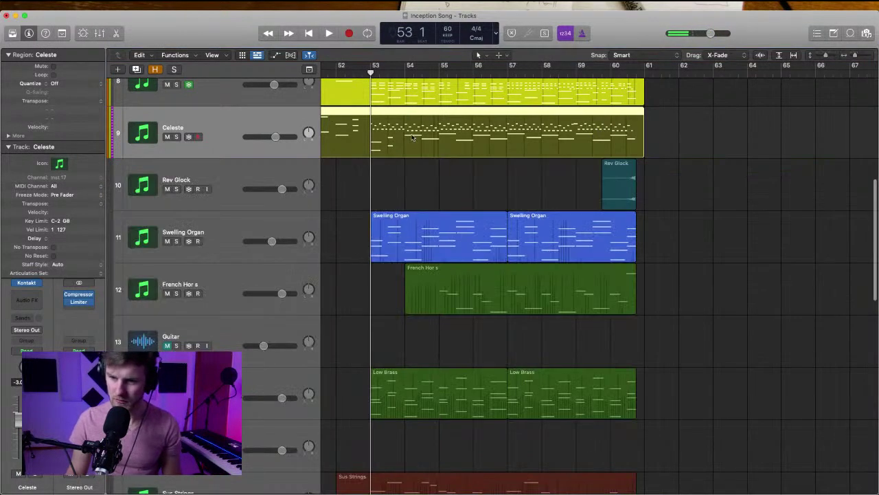
# Split the Celeste region at bars 57 and 53, and replace its last section with a repeat of bars 53 to 57
pyautogui.click(507, 71)
pyautogui.click(506, 125)
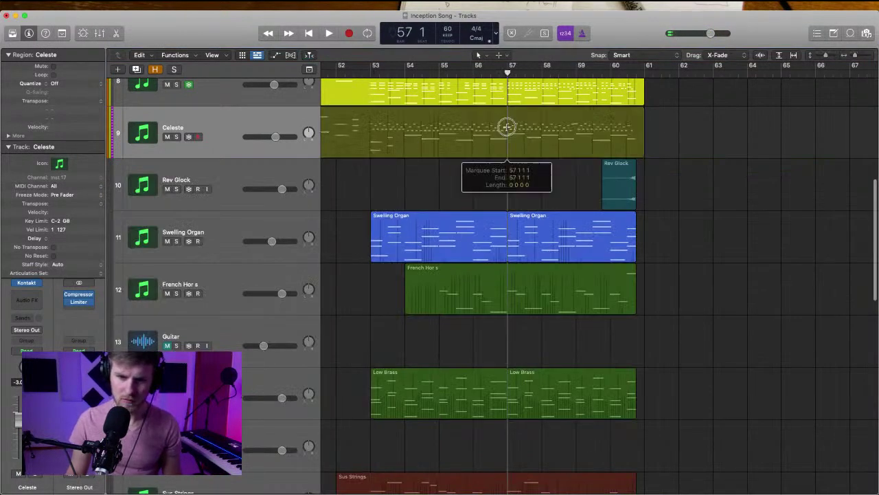
pyautogui.click(511, 185)
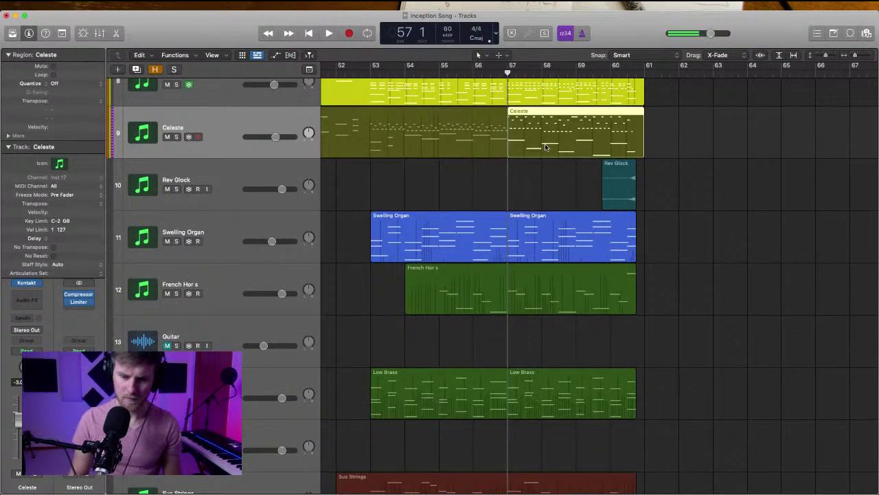
pyautogui.press('Delete')
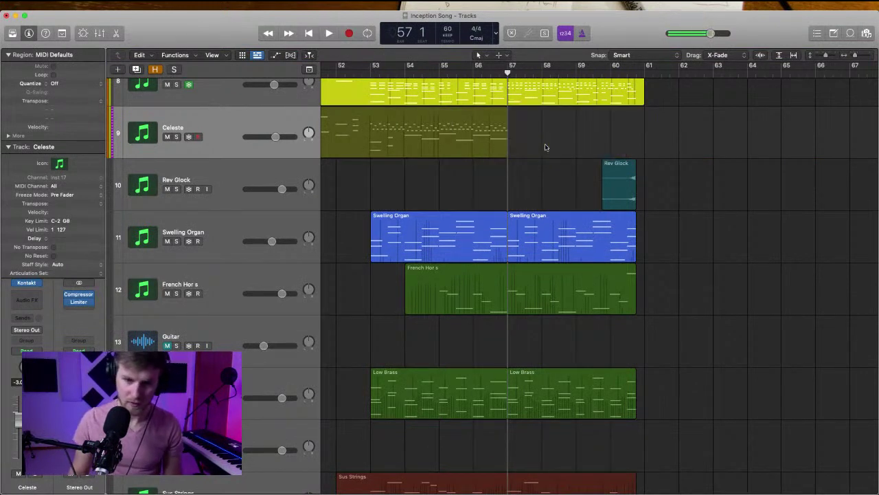
pyautogui.click(386, 137)
pyautogui.press('super+r')
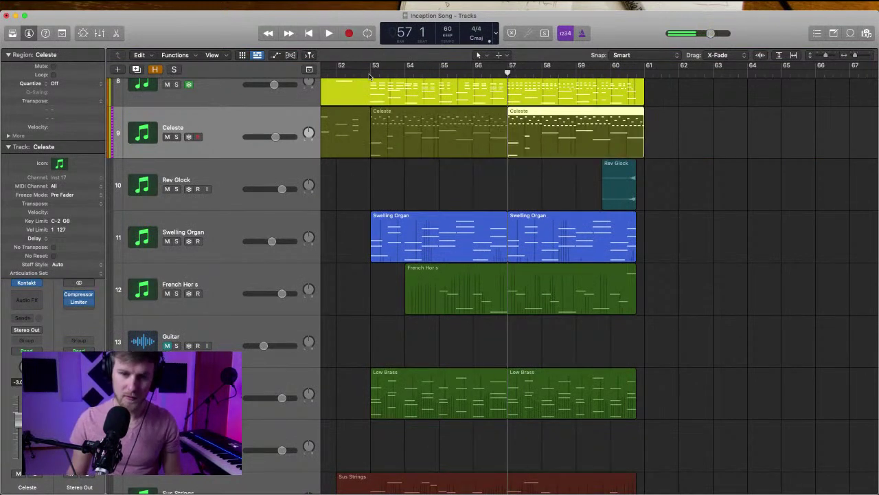
# Play the full arrangement from bar 53 with all last-chorus tracks in view and the Celeste track parameters collapsed
pyautogui.doubleClick(369, 76)
pyautogui.click(410, 175)
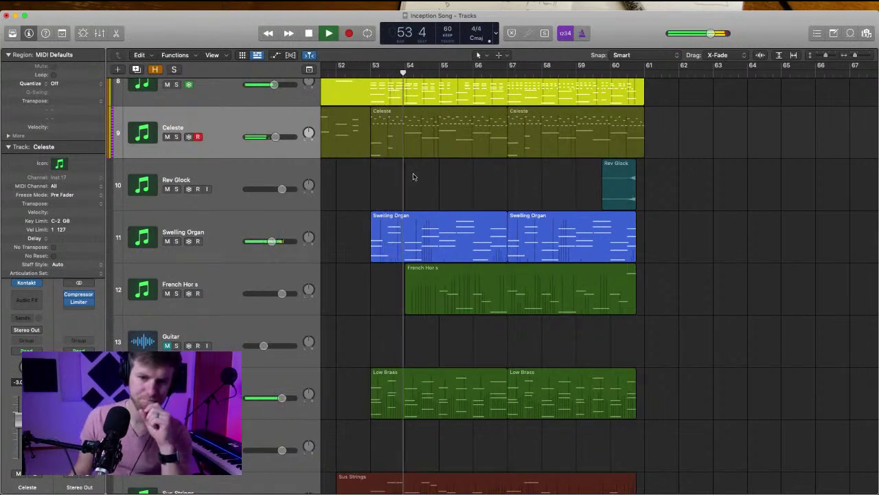
pyautogui.hscroll(-5, 417, 175)
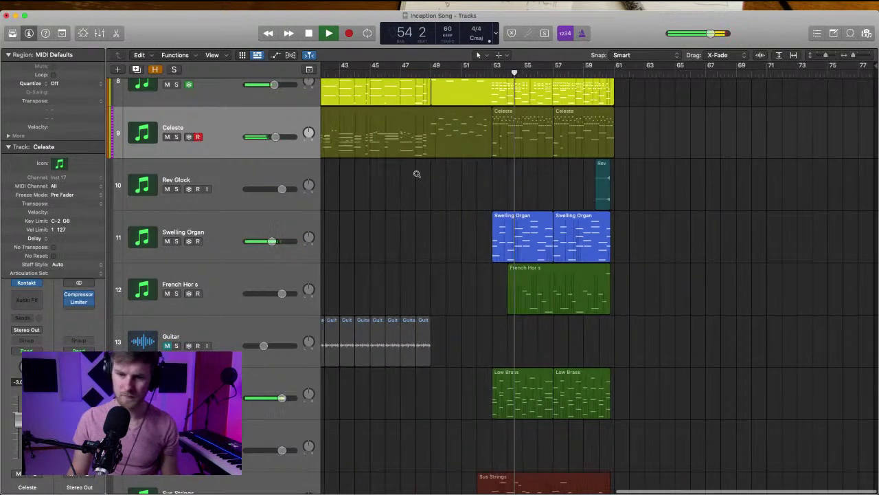
pyautogui.scroll(-4, 653, 168)
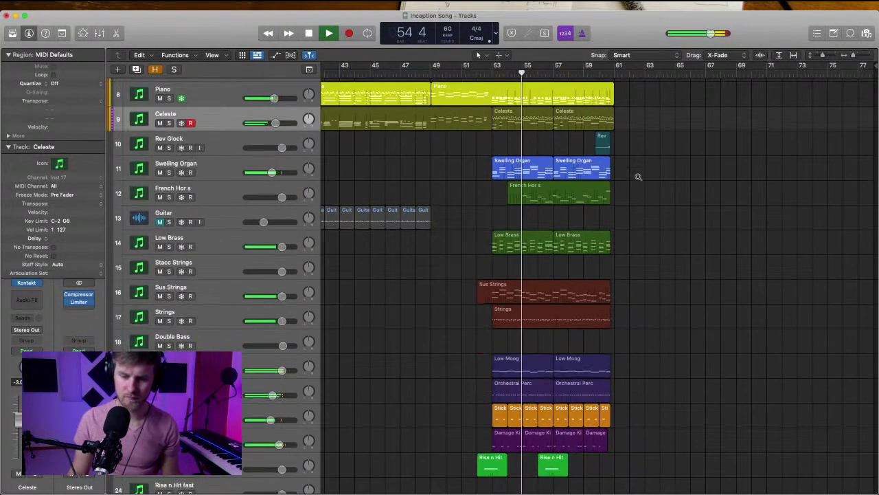
pyautogui.scroll(-3, 638, 176)
pyautogui.scroll(-3, 618, 179)
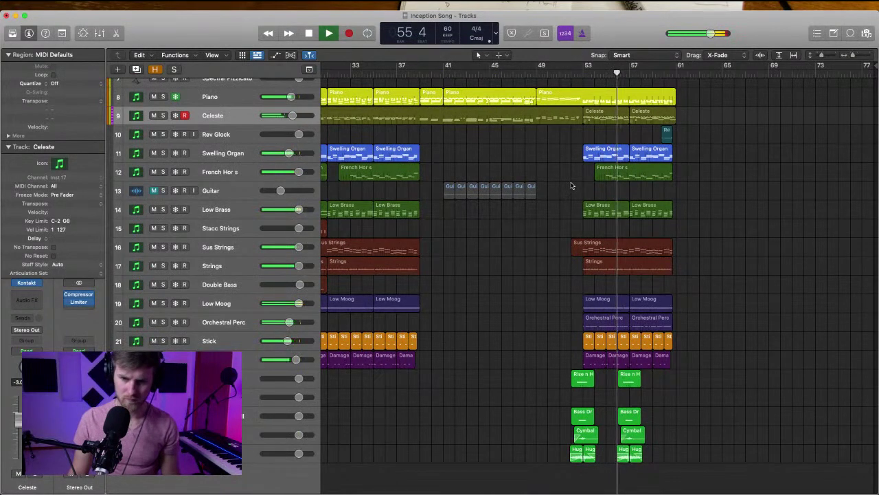
pyautogui.scroll(-1, 571, 184)
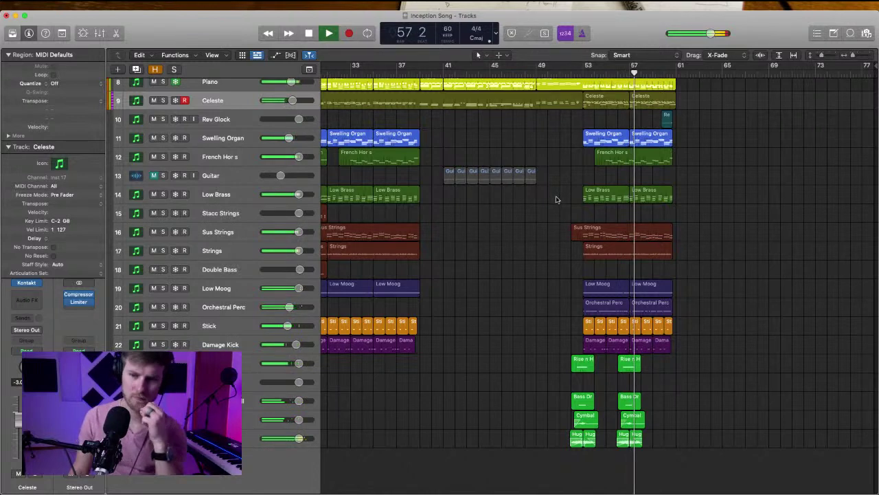
pyautogui.click(8, 147)
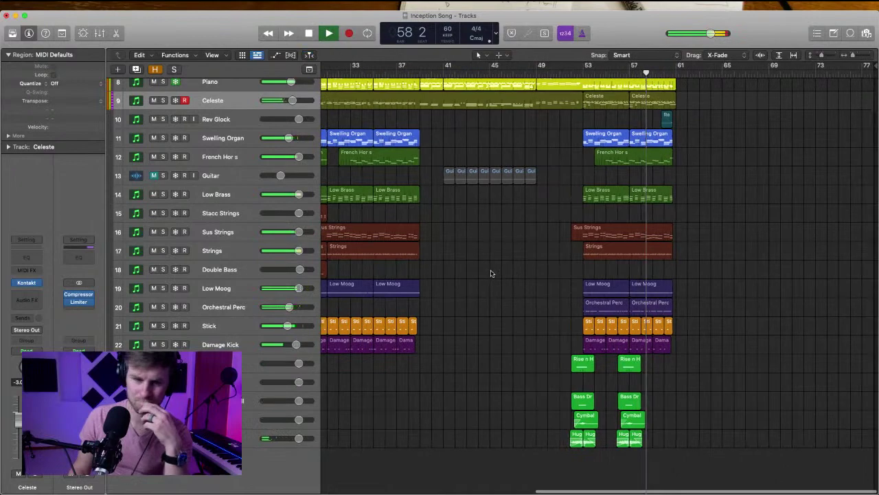
pyautogui.scroll(3, 490, 274)
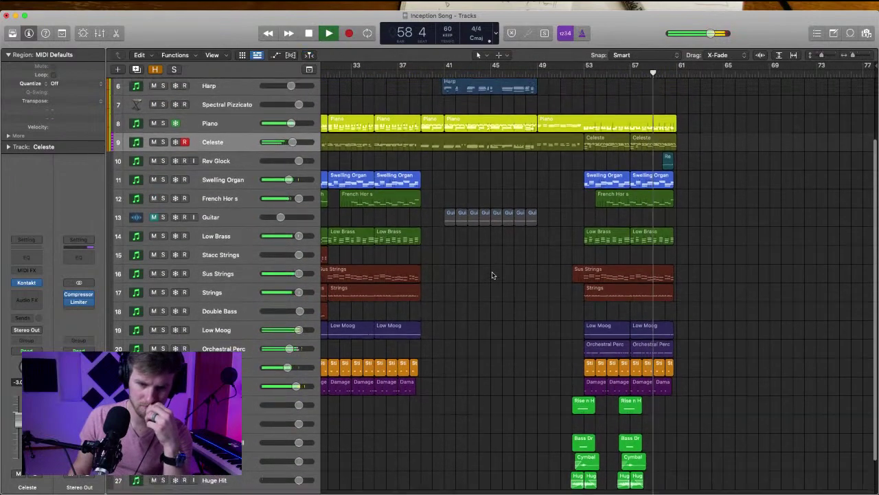
# Stop the last-chorus playback and play the arrangement from bar 39 up to bar 41
pyautogui.scroll(4, 492, 274)
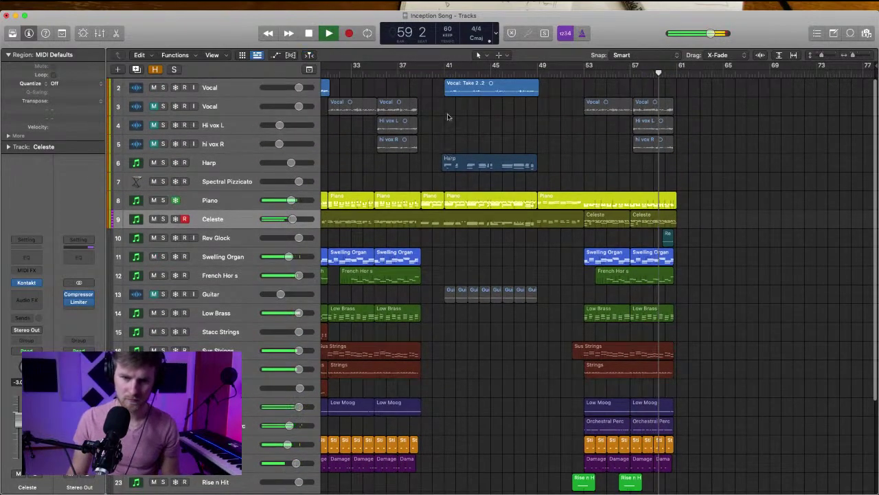
pyautogui.press('space')
pyautogui.click(419, 74)
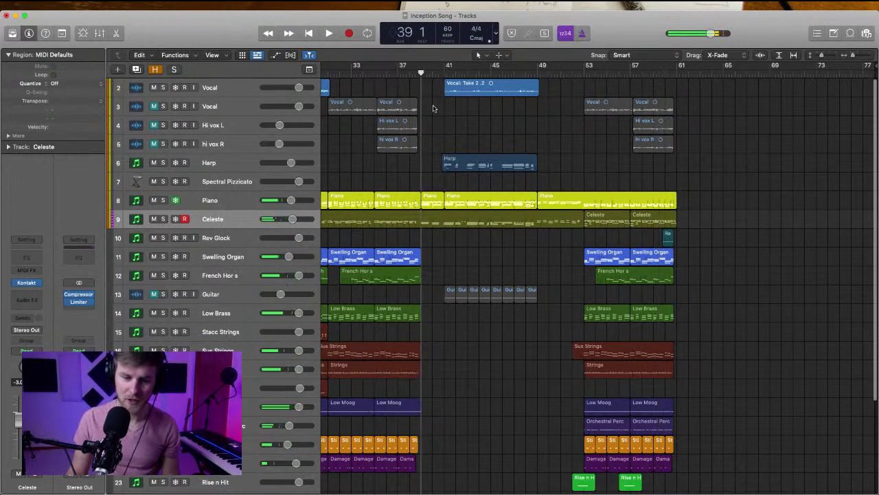
pyautogui.scroll(4, 437, 127)
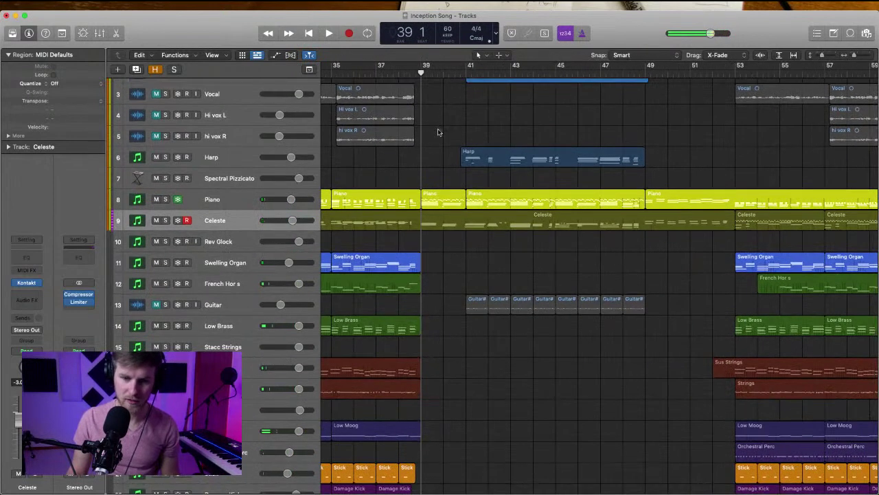
pyautogui.press('space')
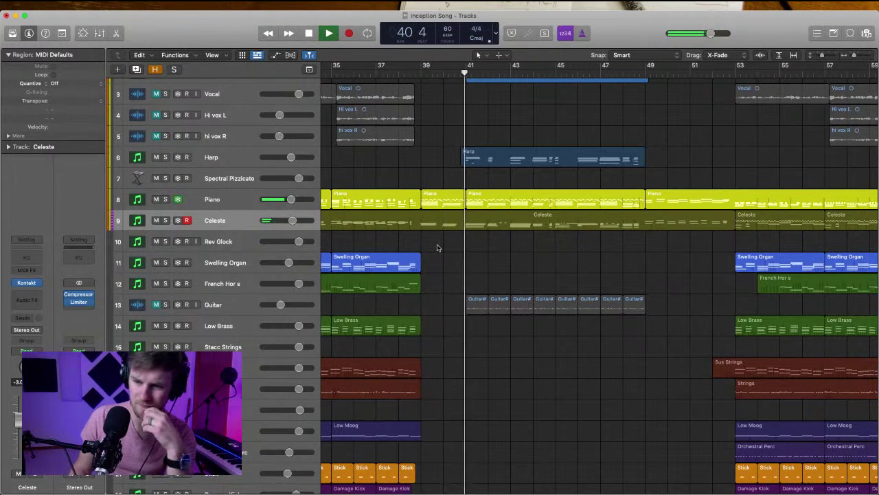
pyautogui.press('space')
# Create one new software instrument track with Kontakt directly below the Celeste track
pyautogui.press('alt+super+n')
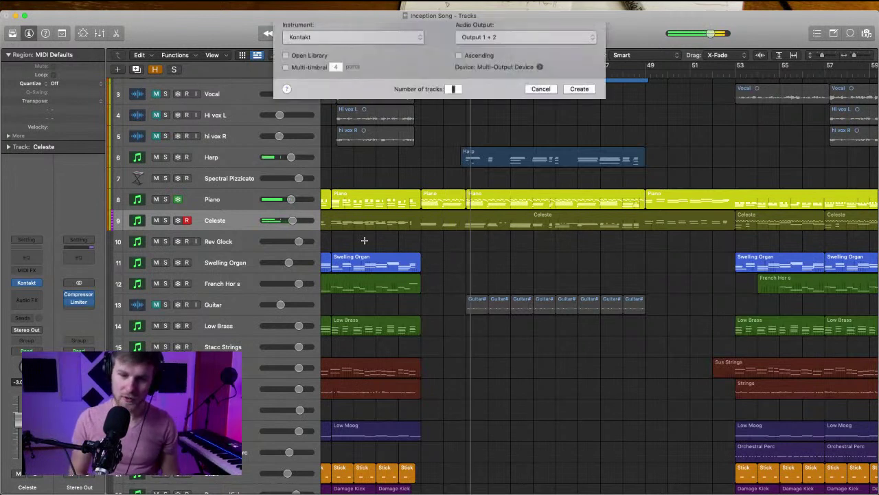
pyautogui.click(580, 163)
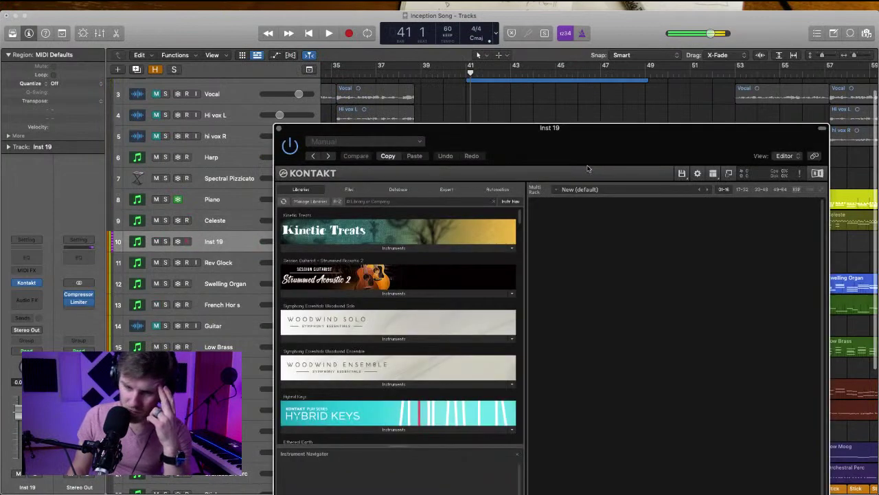
# Look through the Kontakt library list from Kinetic Treats down to The Gentleman for an instrument for the new track
pyautogui.scroll(-3, 404, 157)
pyautogui.scroll(-2, 404, 157)
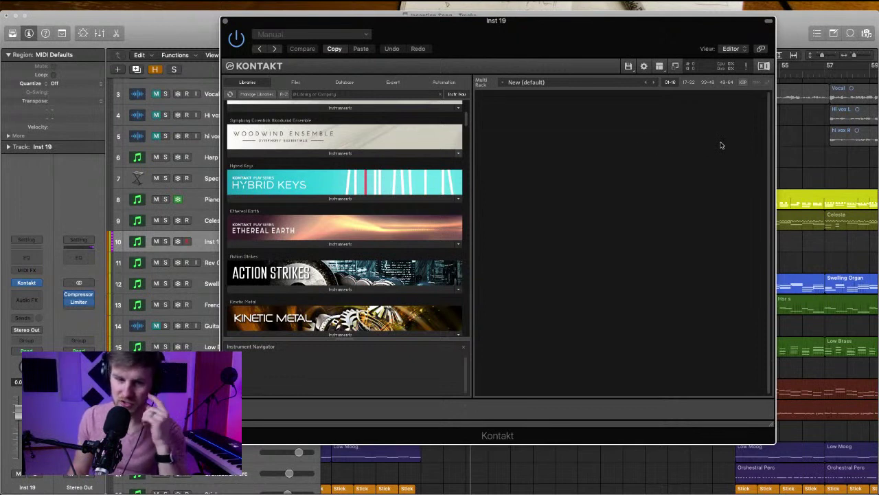
pyautogui.scroll(-1, 443, 146)
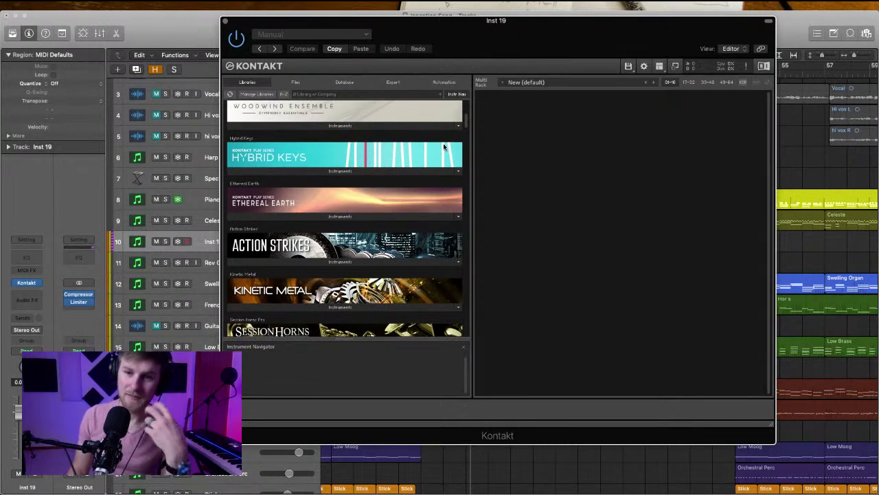
pyautogui.moveTo(464, 124); pyautogui.dragTo(466, 132)
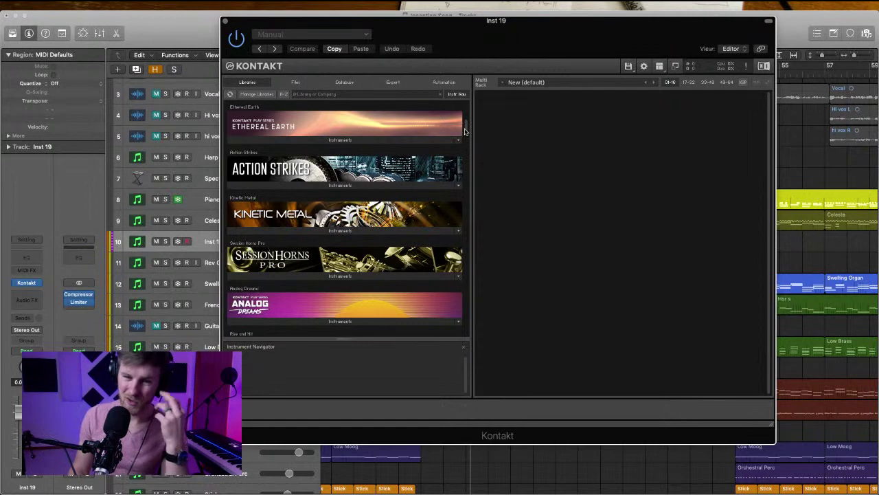
pyautogui.scroll(-10, 467, 131)
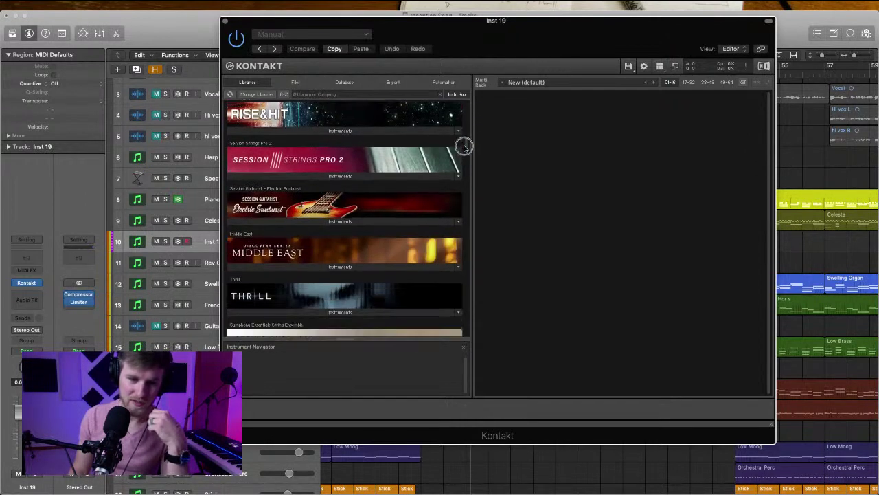
pyautogui.scroll(-3, 464, 152)
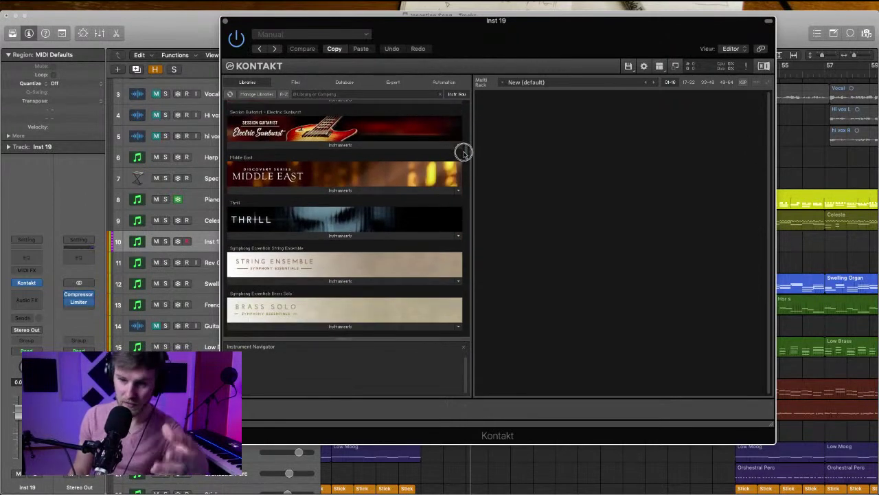
pyautogui.scroll(-8, 463, 155)
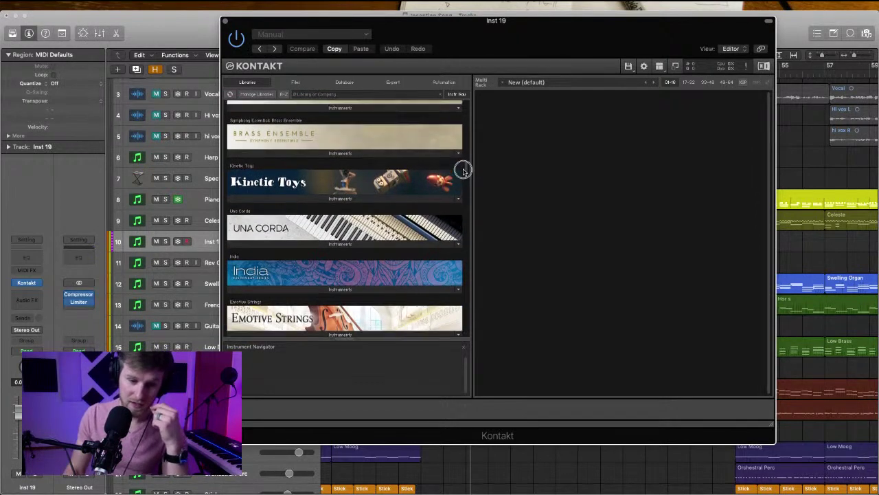
pyautogui.scroll(-6, 462, 176)
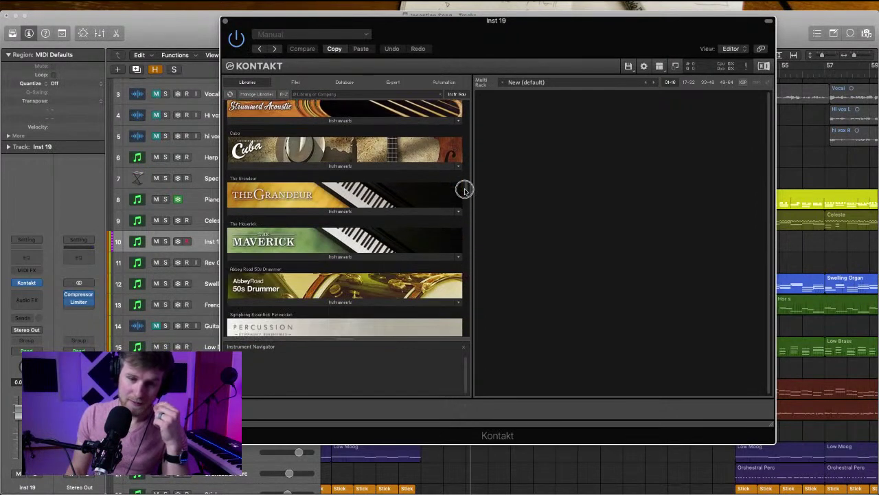
pyautogui.scroll(-6, 464, 193)
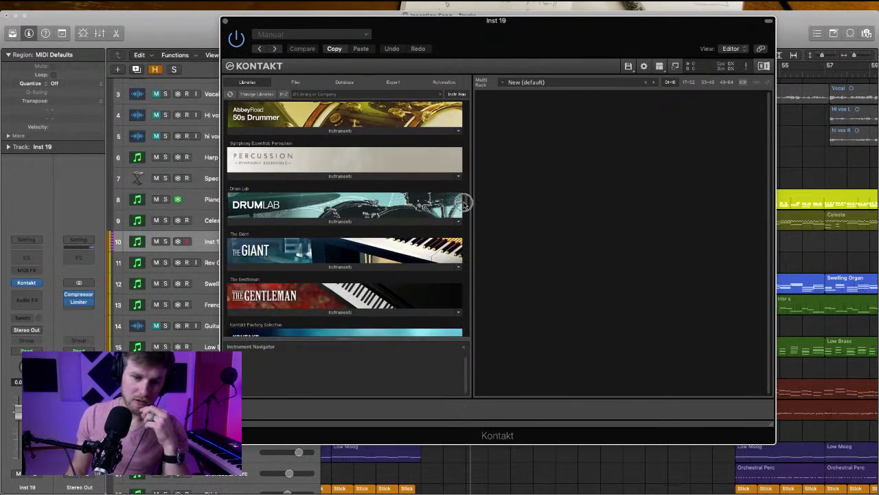
# Hide the Kontakt window's plug-in header, reposition the window, and look through the libraries down to Kontakt Factory Library
pyautogui.moveTo(572, 40); pyautogui.dragTo(491, 60)
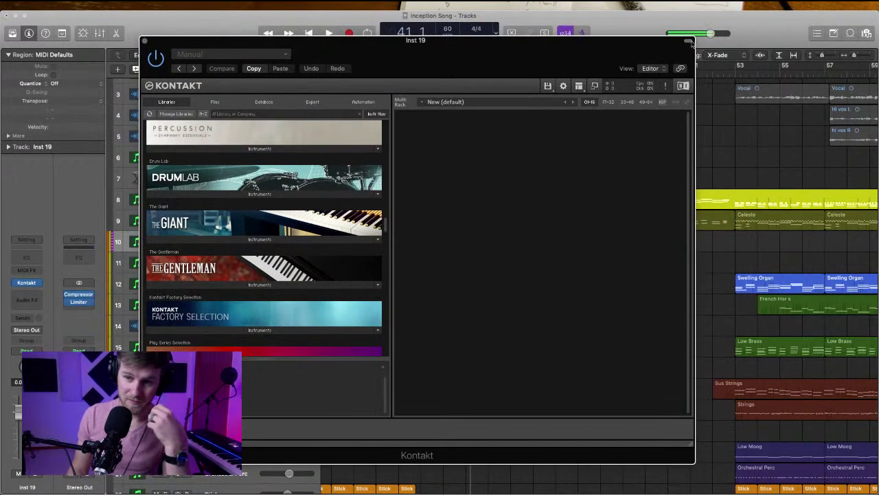
pyautogui.click(689, 40)
pyautogui.moveTo(657, 42); pyautogui.dragTo(685, 26)
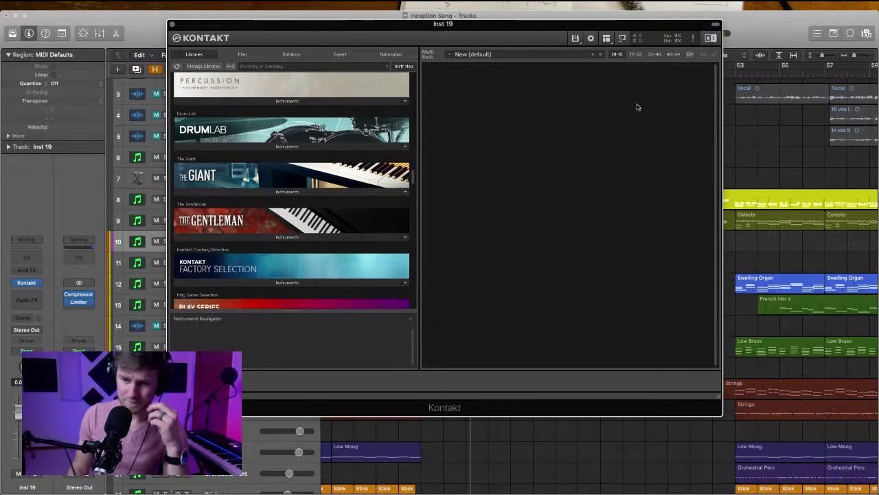
pyautogui.scroll(-2, 391, 158)
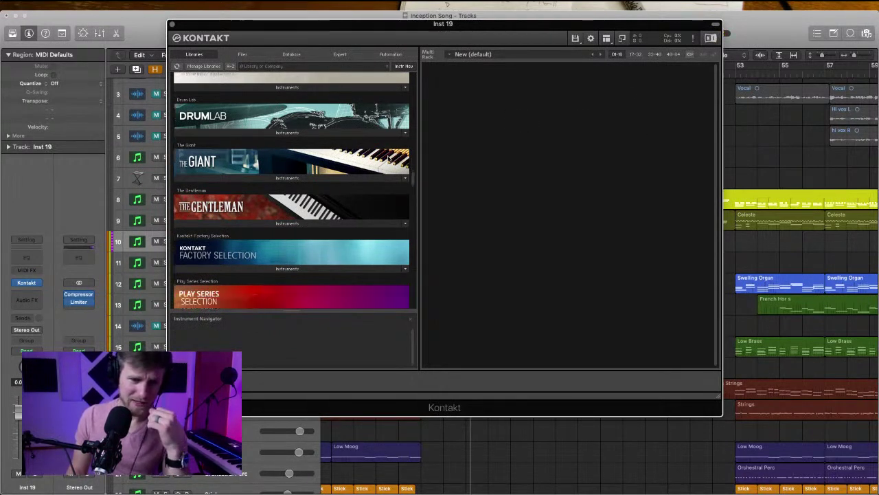
pyautogui.scroll(-5, 389, 157)
pyautogui.scroll(-2, 387, 158)
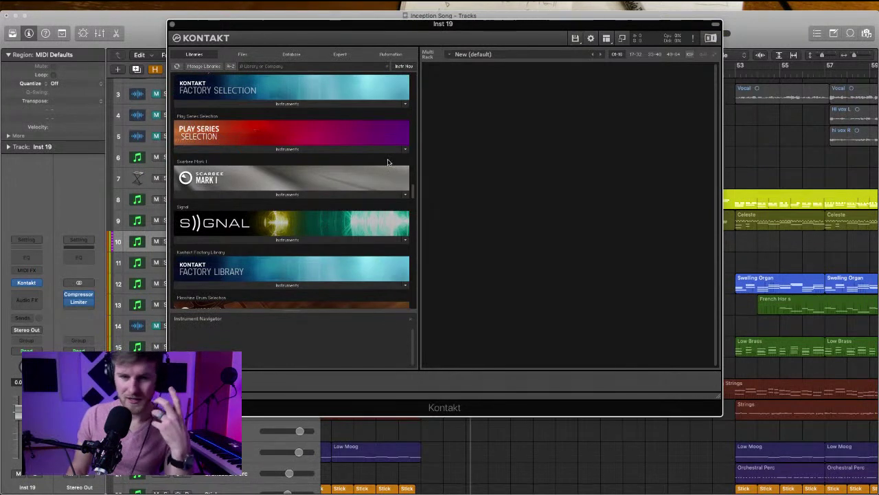
# Load the Scarbee A-200 instrument from the Scarbee Vintage Keys library into the Inst 19 track's Kontakt and close the plug-in window
pyautogui.scroll(-3, 387, 162)
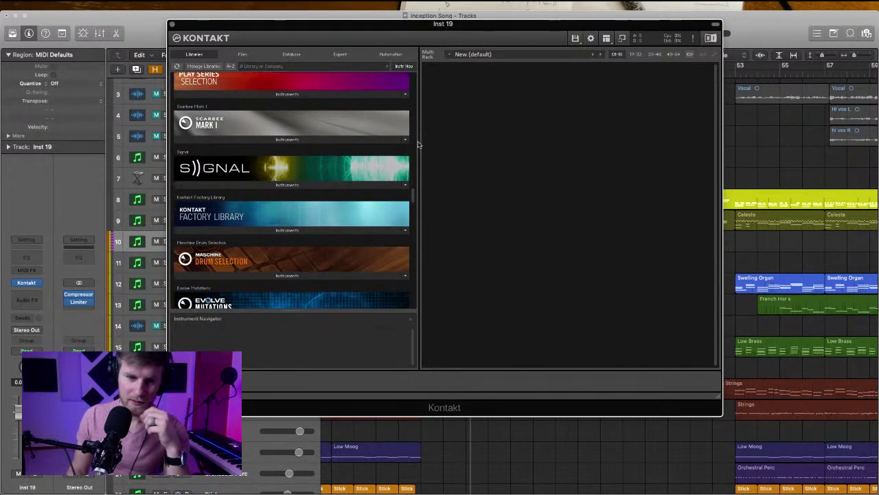
pyautogui.scroll(-2, 392, 148)
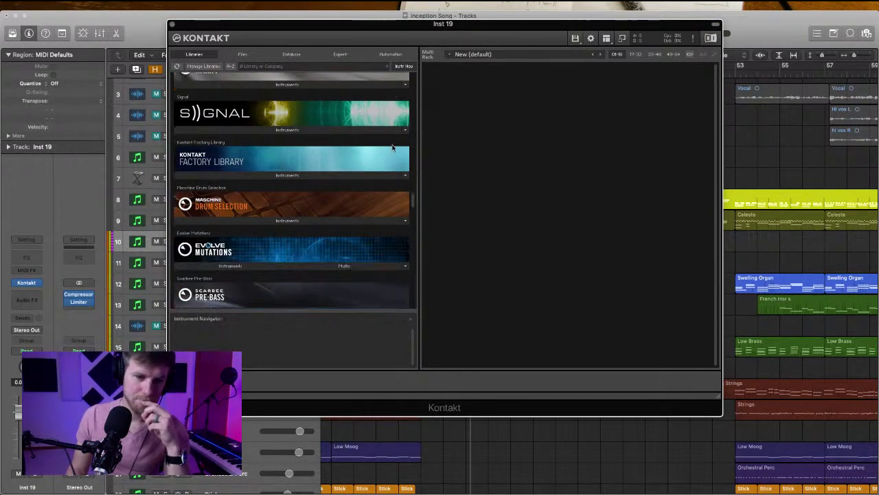
pyautogui.scroll(4, 307, 160)
pyautogui.scroll(7, 306, 160)
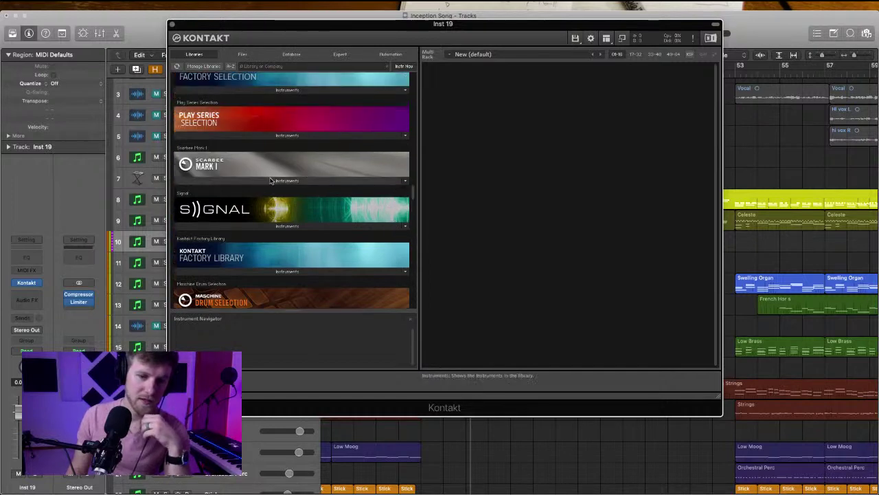
pyautogui.scroll(-15, 280, 180)
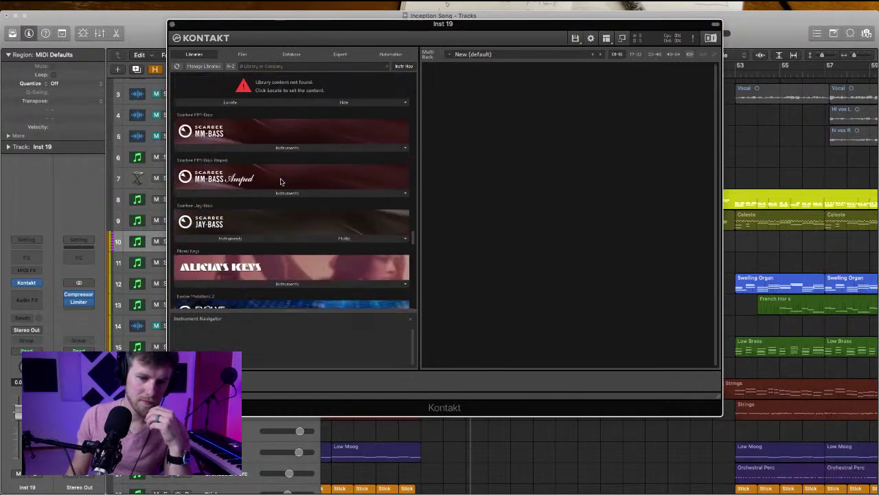
pyautogui.scroll(-6, 281, 181)
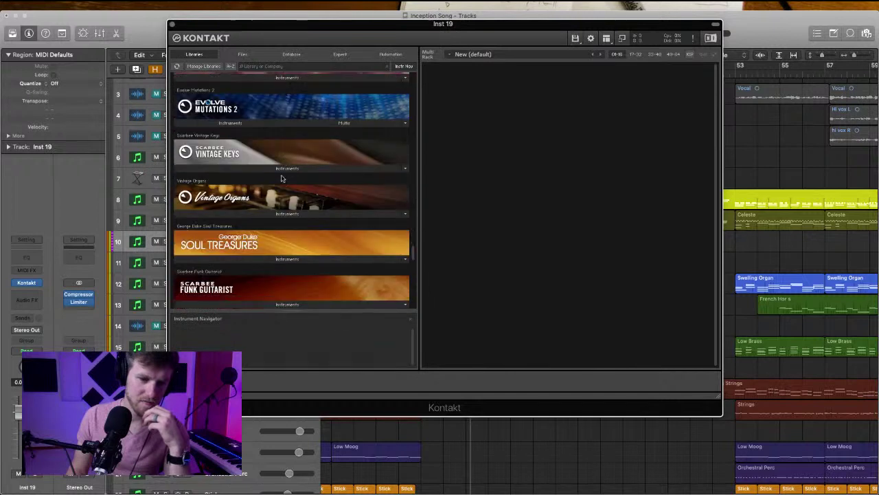
pyautogui.click(278, 169)
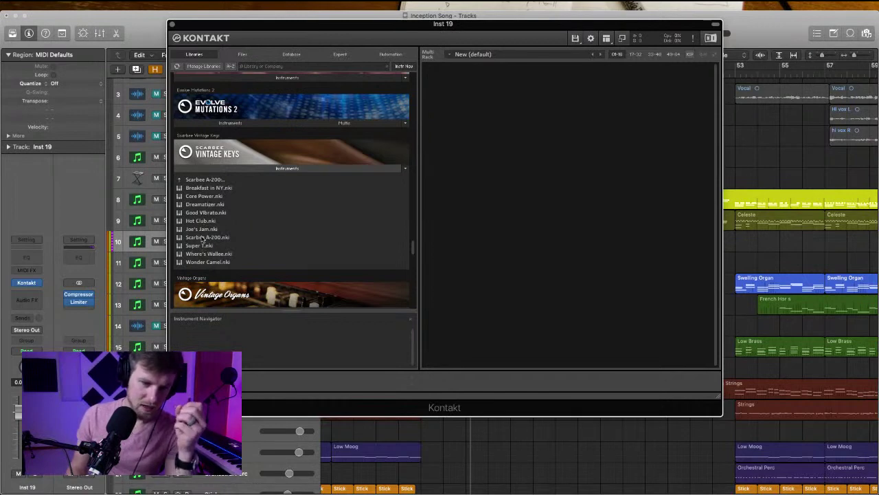
pyautogui.doubleClick(203, 238)
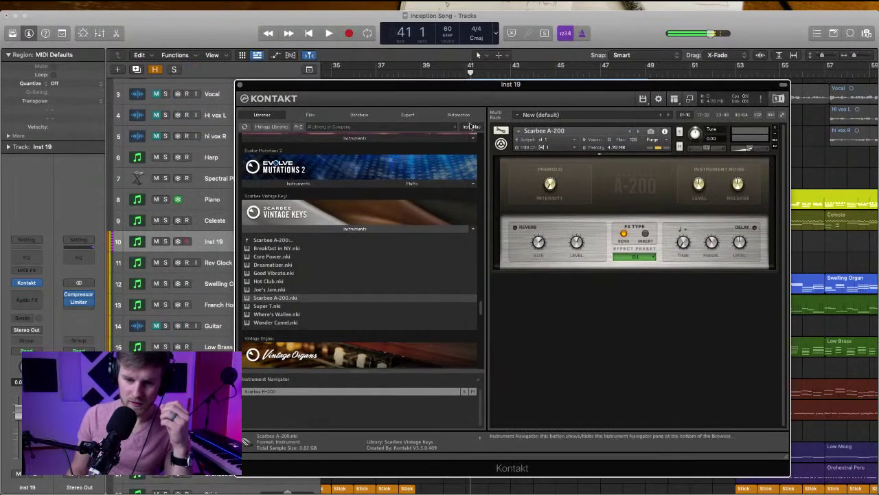
pyautogui.click(240, 85)
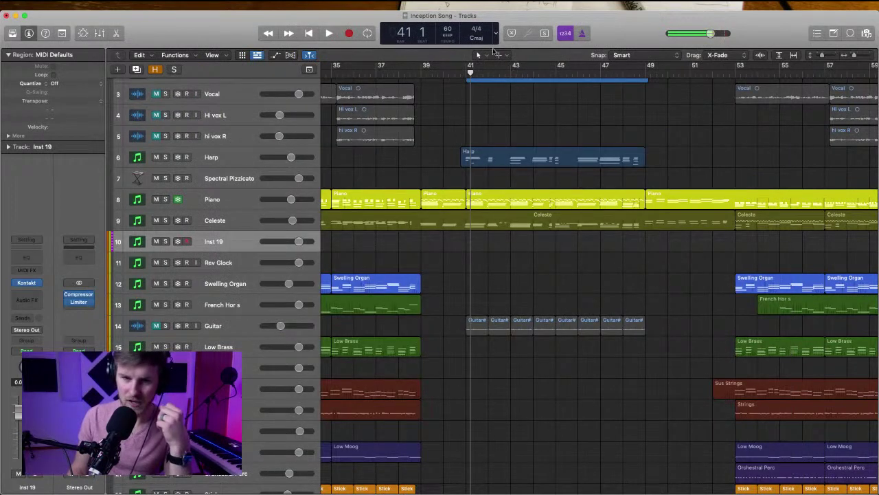
# Expand the transport display to show time position, tempo and MIDI input, and select the Piano and Celeste tracks in turn
pyautogui.click(495, 32)
pyautogui.click(504, 91)
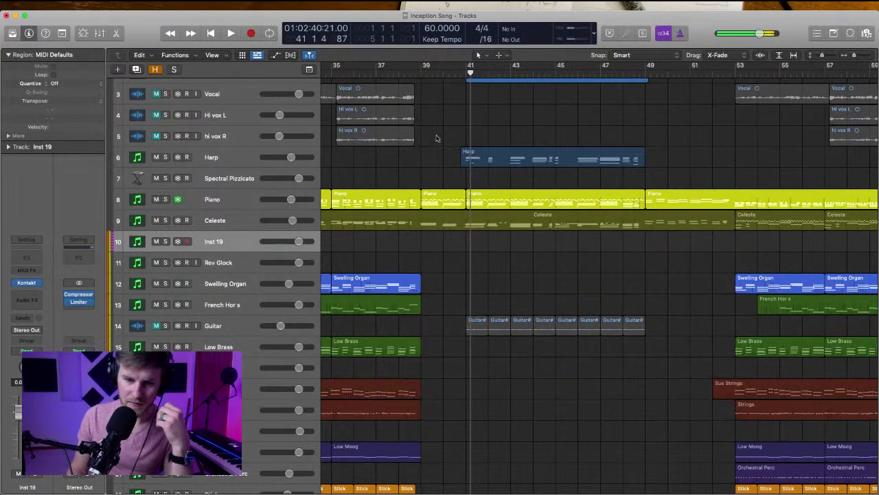
pyautogui.click(247, 199)
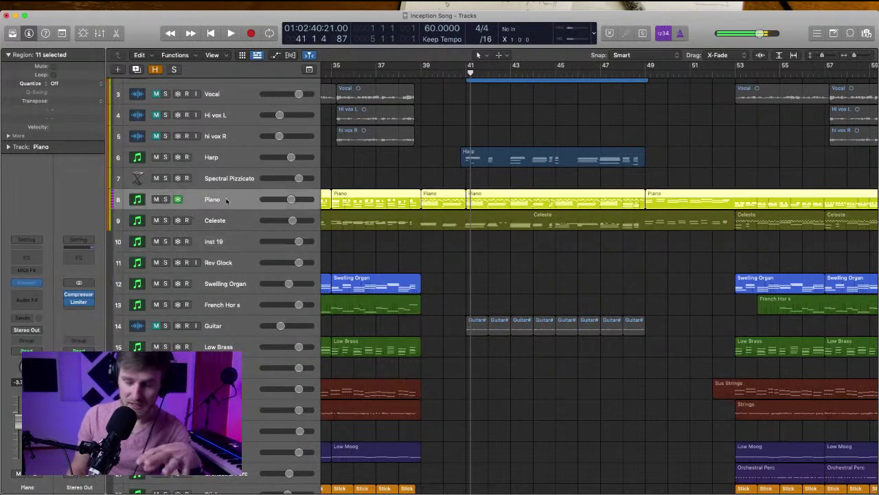
pyautogui.click(433, 272)
pyautogui.click(216, 220)
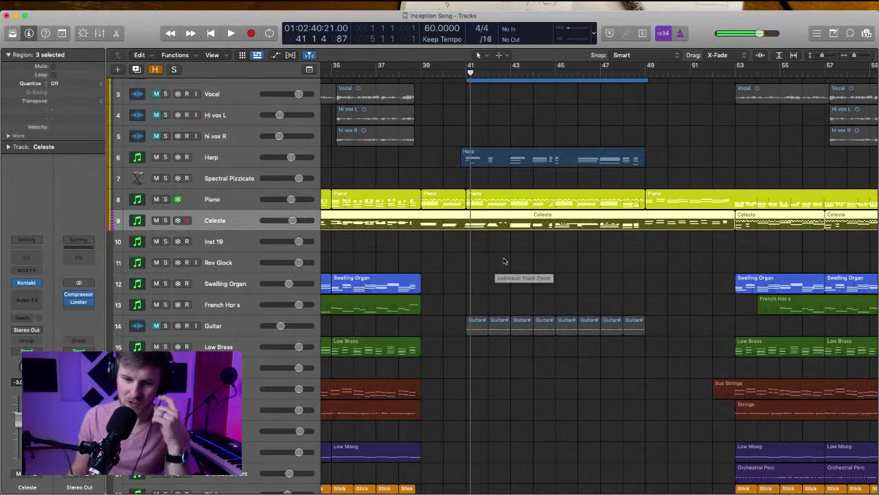
pyautogui.click(504, 261)
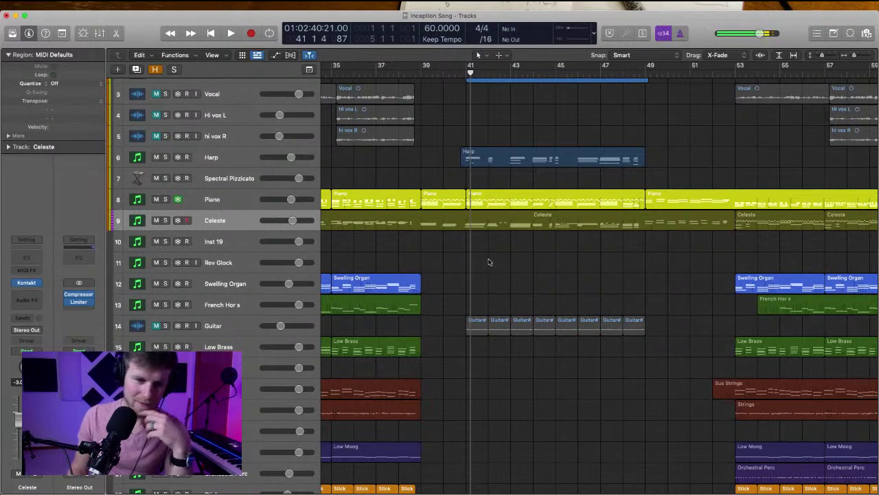
# Place the playhead at bar 41 and rename the Inst 19 track as Electric Piano
pyautogui.click(230, 246)
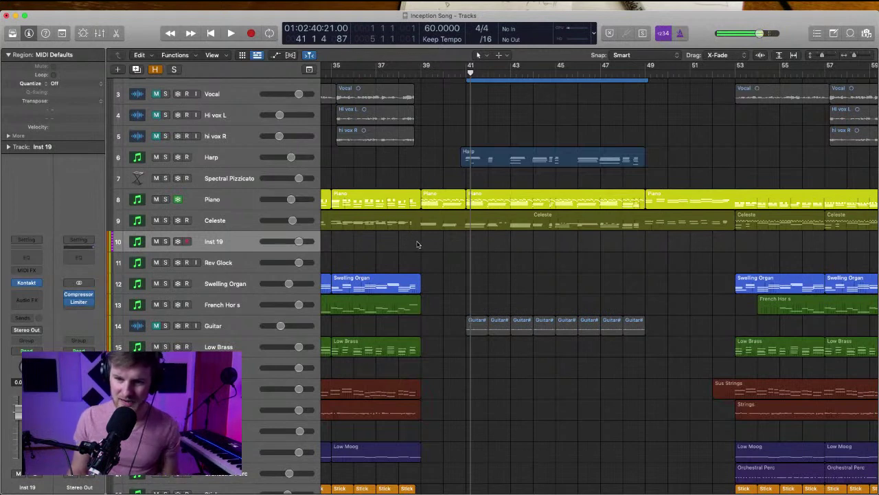
pyautogui.press('super+Right')
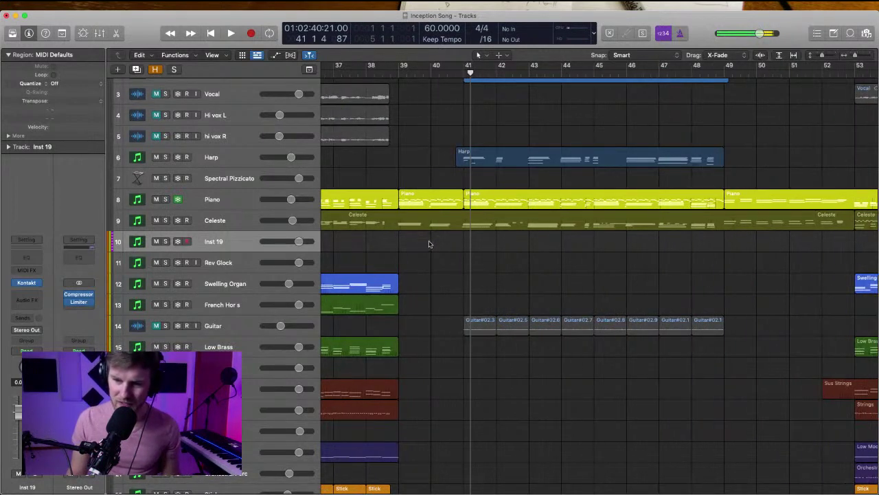
pyautogui.press('super+Right')
pyautogui.press('super+Down')
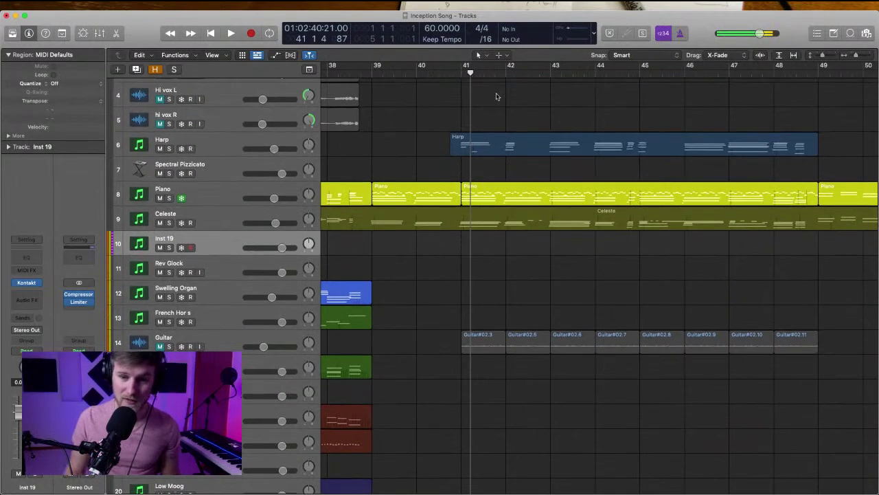
pyautogui.click(464, 77)
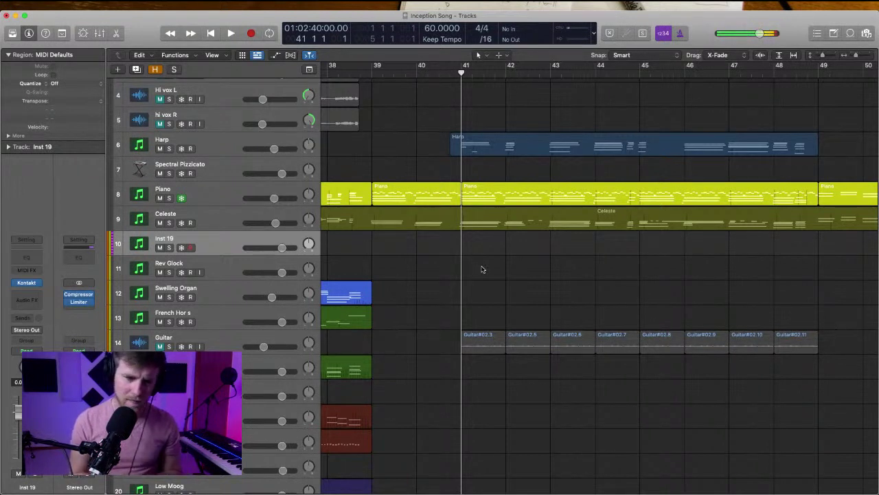
pyautogui.doubleClick(182, 236)
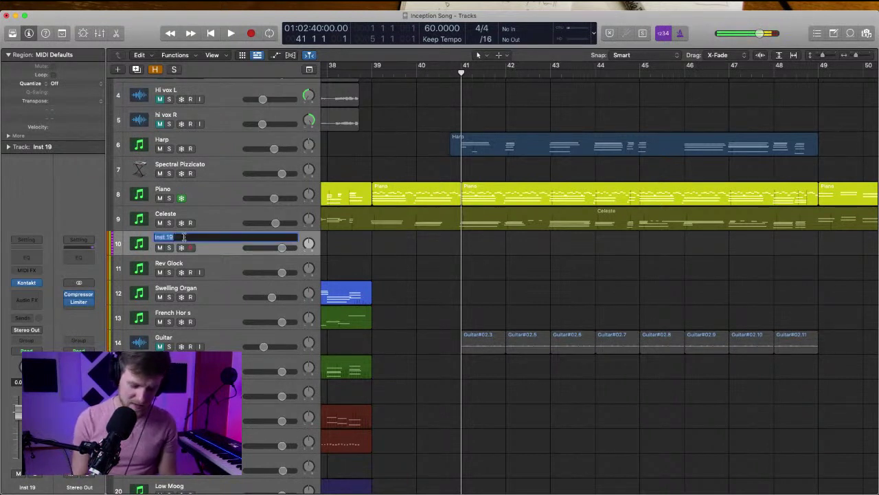
pyautogui.write('Electric Piano')
pyautogui.press('Return')
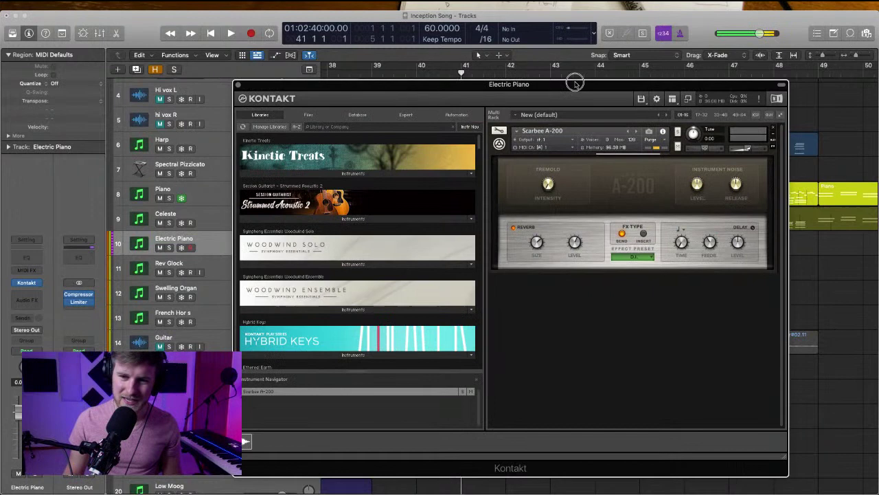
# Set the FX type of the Scarbee A-200 to Insert and close the Kontakt window
pyautogui.moveTo(572, 81); pyautogui.dragTo(473, 68)
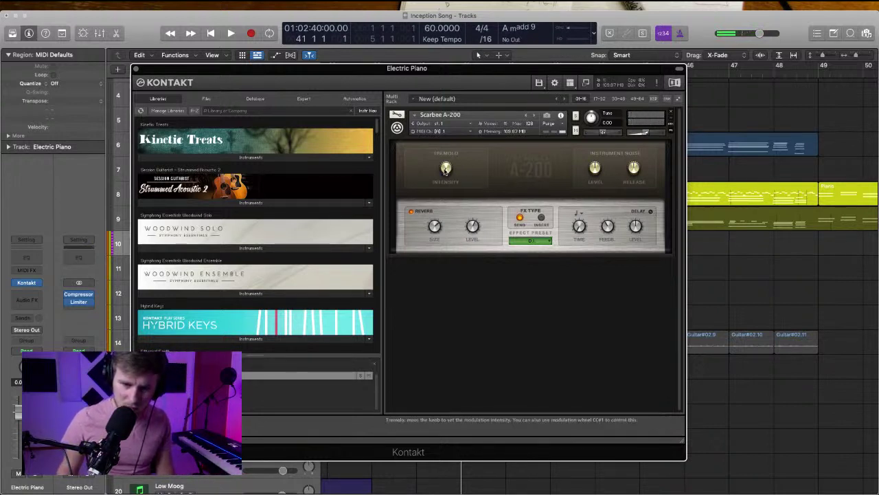
pyautogui.click(542, 219)
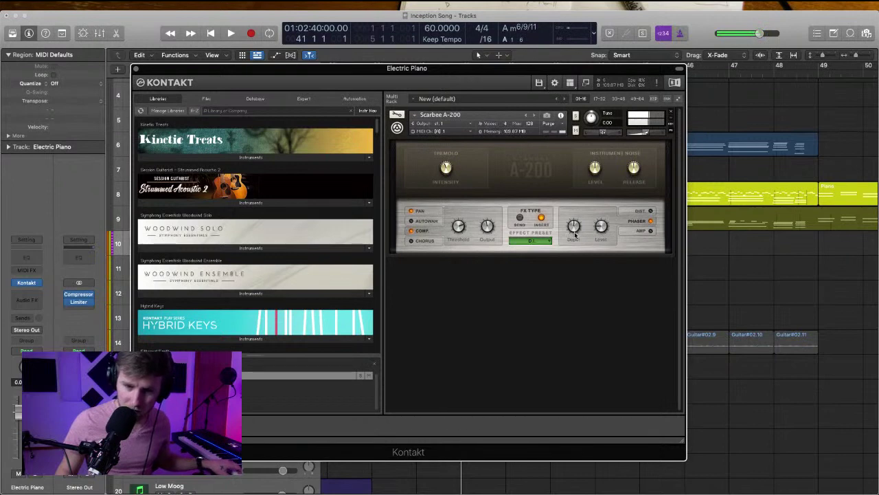
pyautogui.click(138, 69)
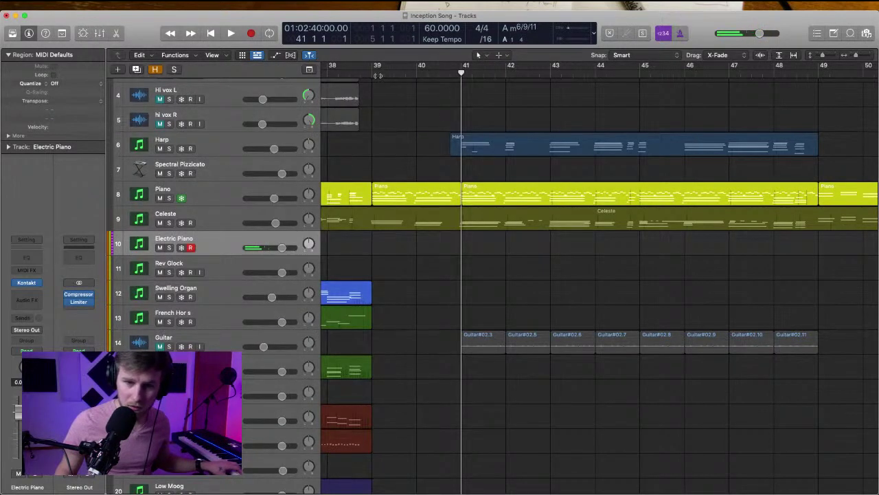
# Record a short Electric Piano take from bar 39 to bar 41 and delete the recorded region
pyautogui.click(373, 74)
pyautogui.press('r')
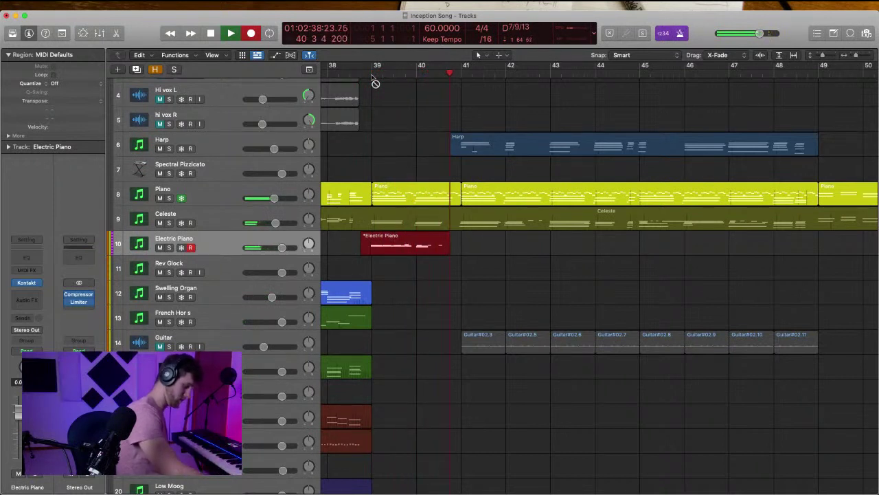
pyautogui.press('space')
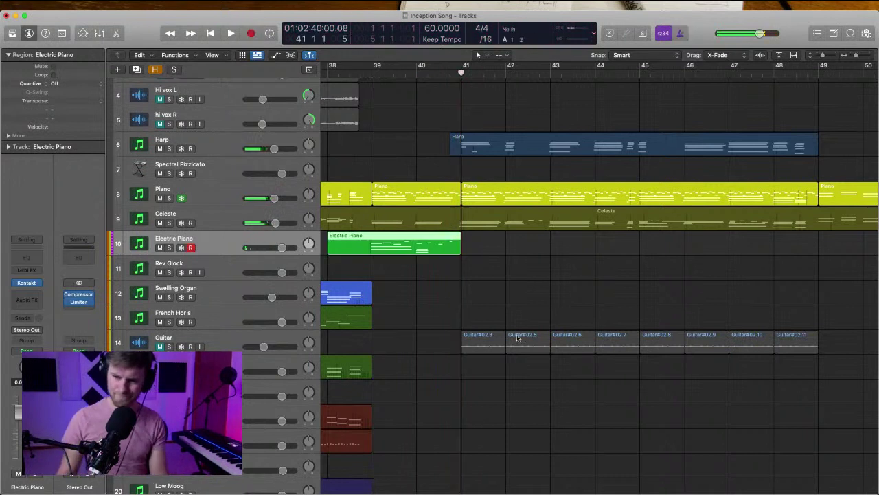
pyautogui.click(506, 298)
pyautogui.hscroll(-3, 502, 297)
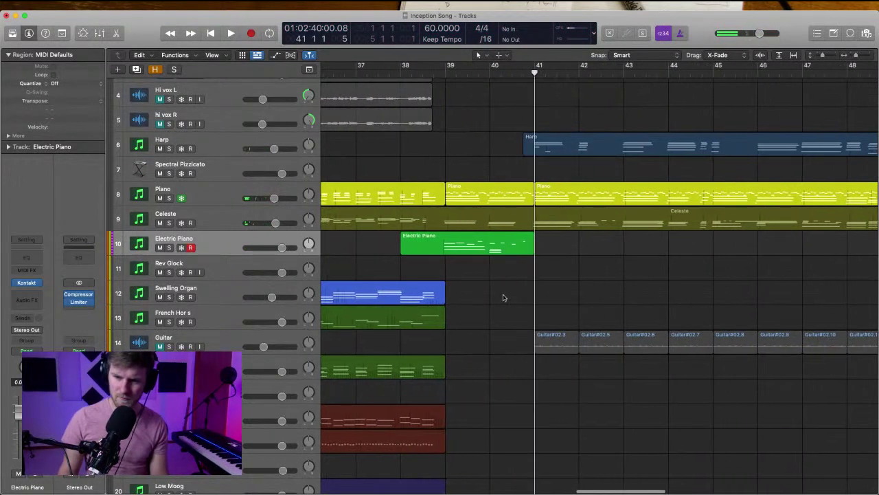
pyautogui.click(483, 253)
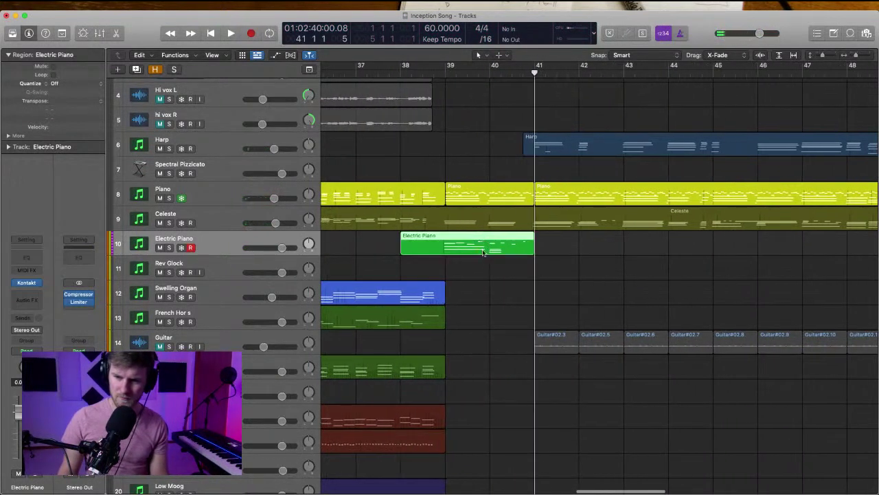
pyautogui.press('Delete')
# Listen to the arrangement from bar 39 and record the Electric Piano part from there through bar 49
pyautogui.click(445, 77)
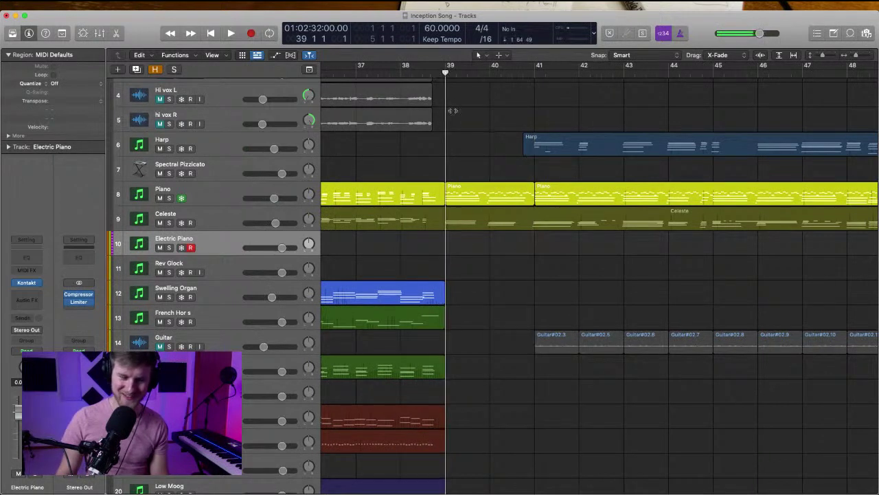
pyautogui.press('space')
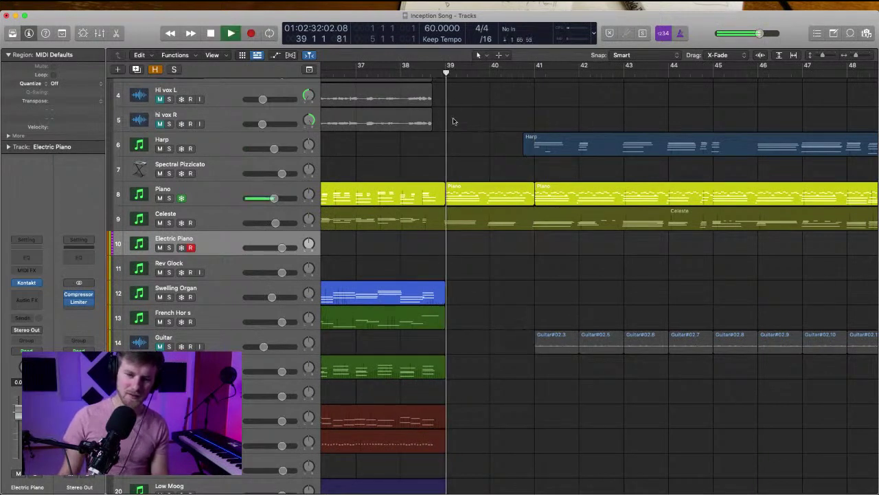
pyautogui.press('space')
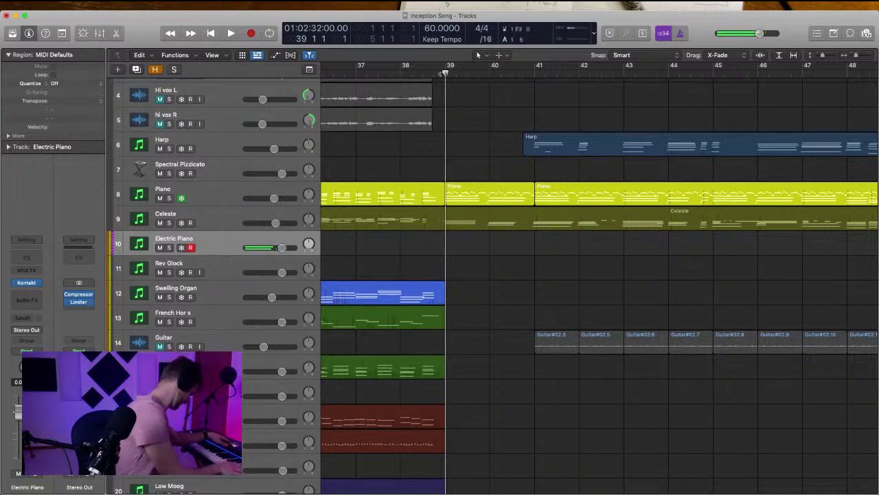
pyautogui.press('r')
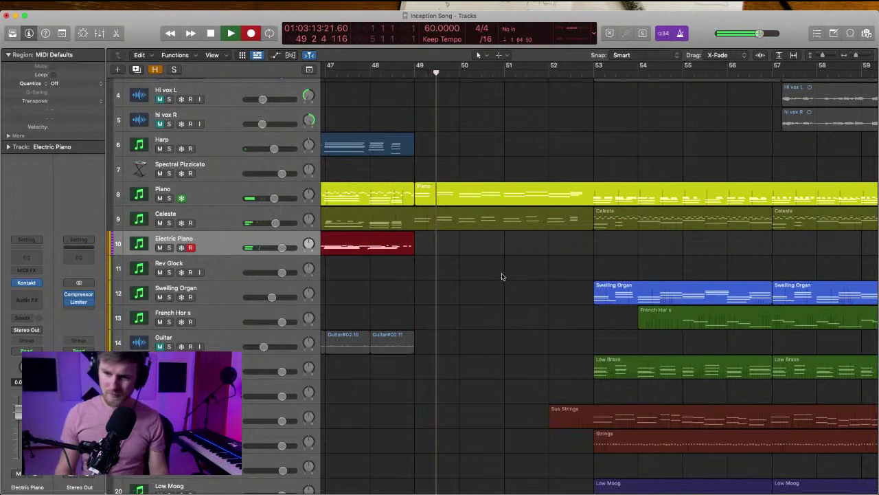
pyautogui.press('space')
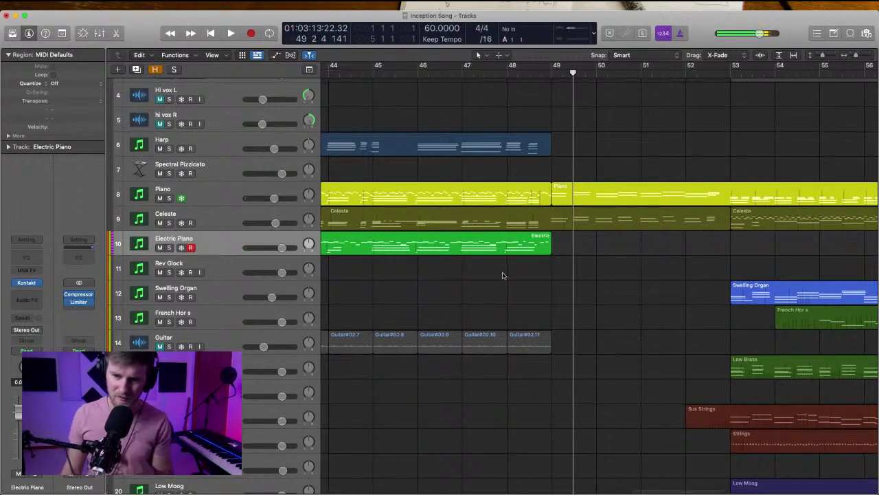
# Open the recorded Electric Piano region in the Piano Roll, select its upper arpeggio notes and play it from bar 39
pyautogui.hscroll(-8, 503, 274)
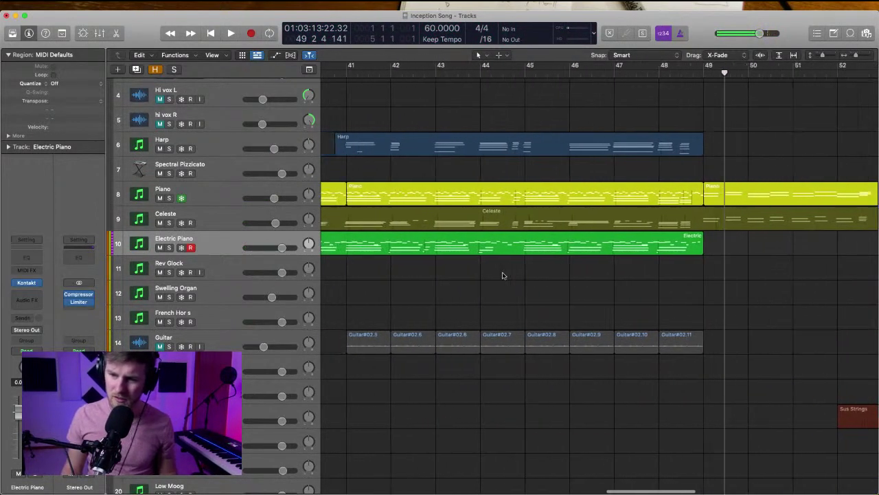
pyautogui.hscroll(-4, 502, 274)
pyautogui.doubleClick(437, 247)
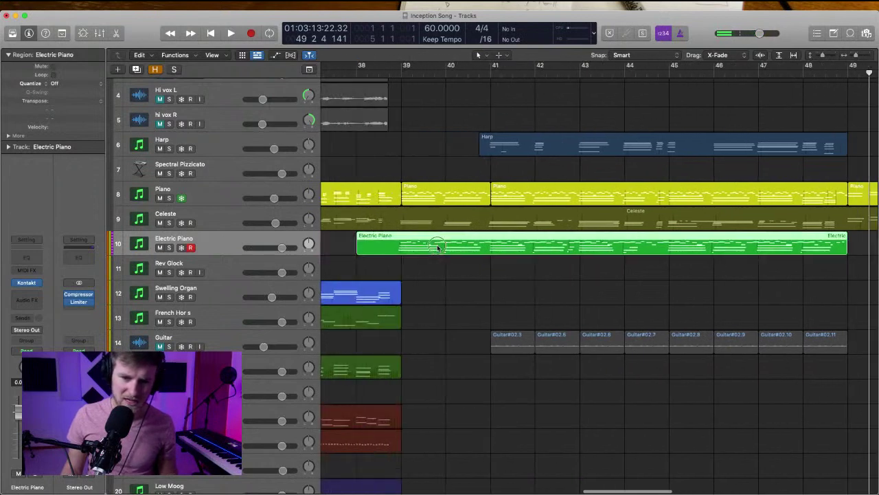
pyautogui.click(402, 81)
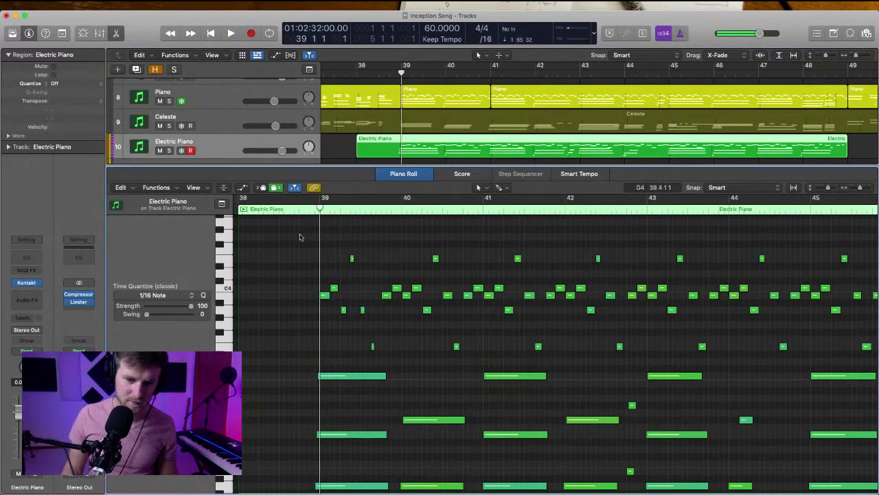
pyautogui.moveTo(287, 232); pyautogui.dragTo(870, 350)
pyautogui.hscroll(4, 824, 323)
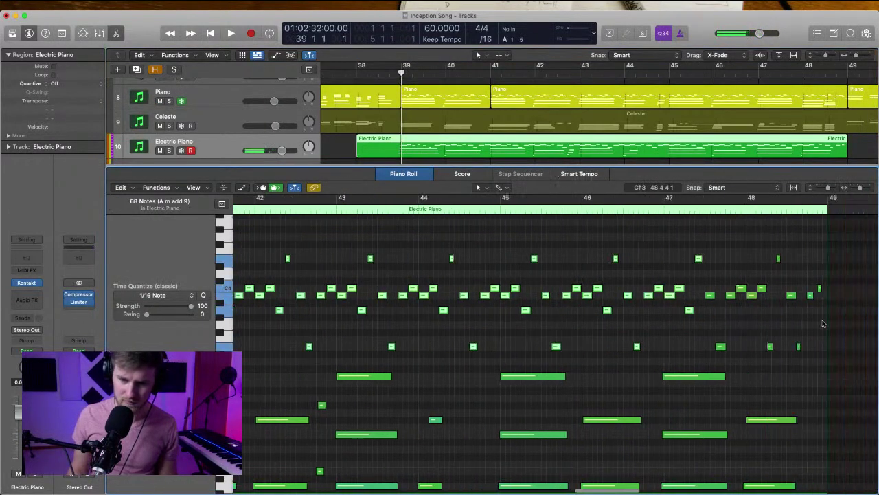
pyautogui.moveTo(534, 229); pyautogui.dragTo(811, 348)
pyautogui.press('space')
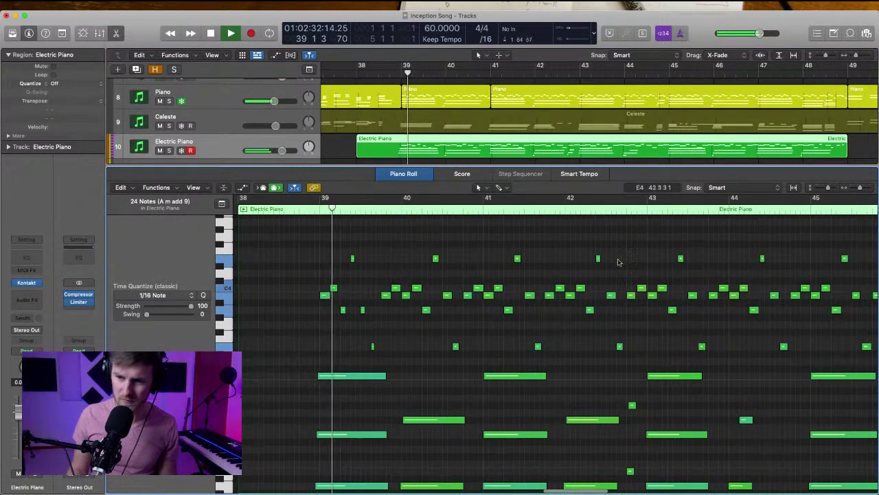
# Play the arrangement from bar 38 beat 4 and reopen the Electric Piano region in the Piano Roll
pyautogui.press('space')
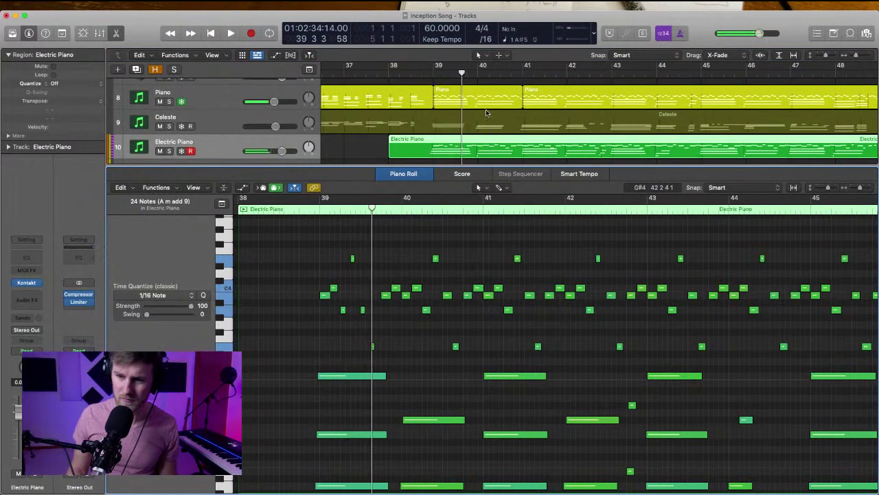
pyautogui.scroll(-2, 486, 113)
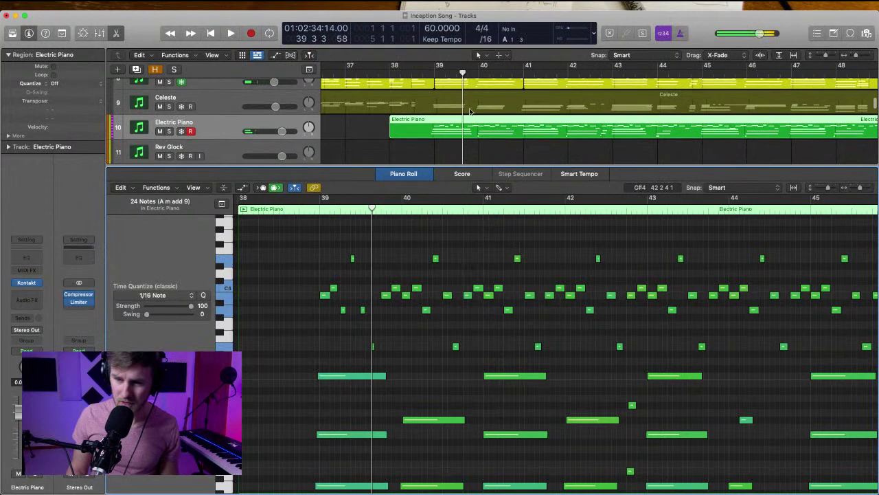
pyautogui.click(384, 126)
pyautogui.click(389, 73)
pyautogui.click(423, 74)
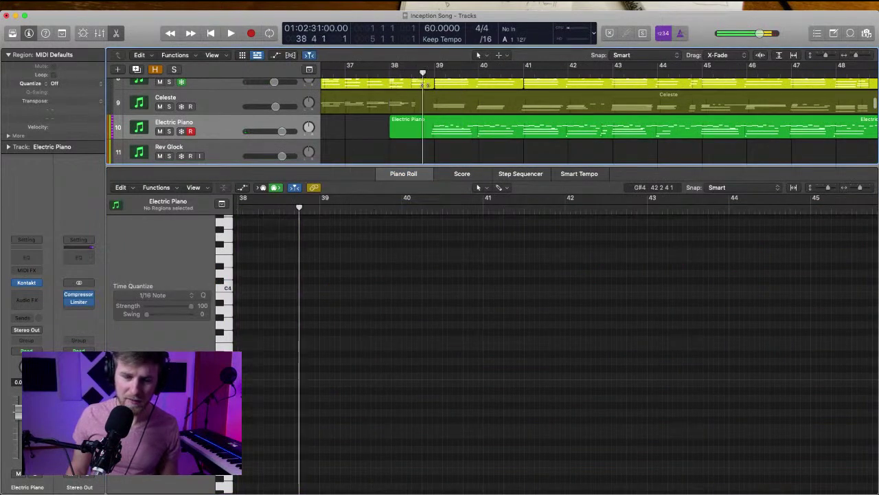
pyautogui.scroll(1, 358, 130)
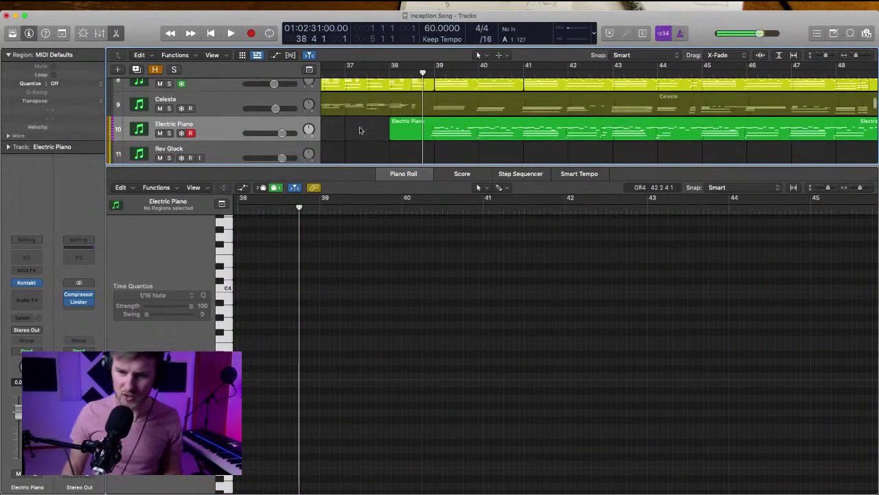
pyautogui.press('space')
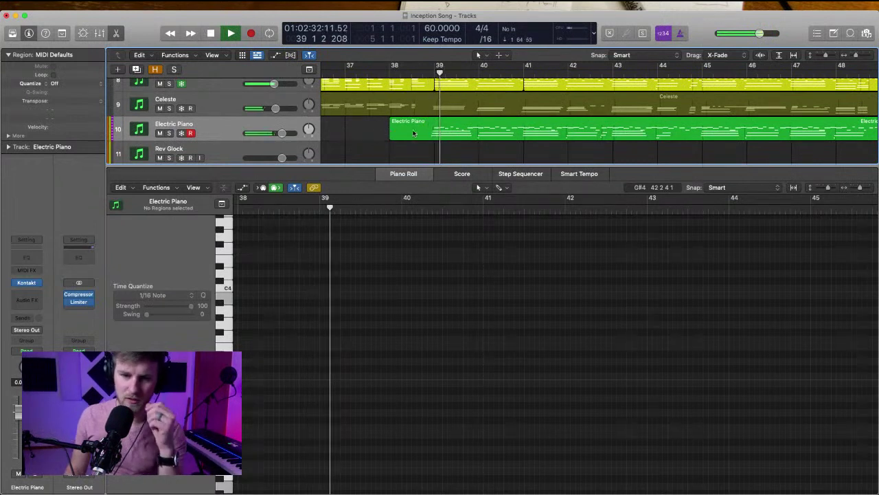
pyautogui.click(395, 132)
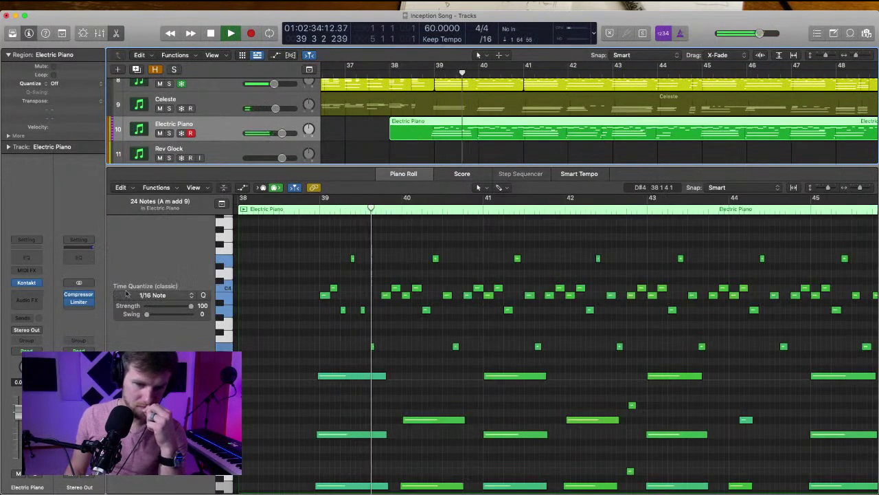
# Move the A3 note on beat 3 of bar 39 up to B3 and play the passage from bar 39
pyautogui.press('space')
pyautogui.moveTo(362, 310); pyautogui.dragTo(362, 296)
pyautogui.doubleClick(317, 210)
pyautogui.press('super+Right')
pyautogui.press('super+Right')
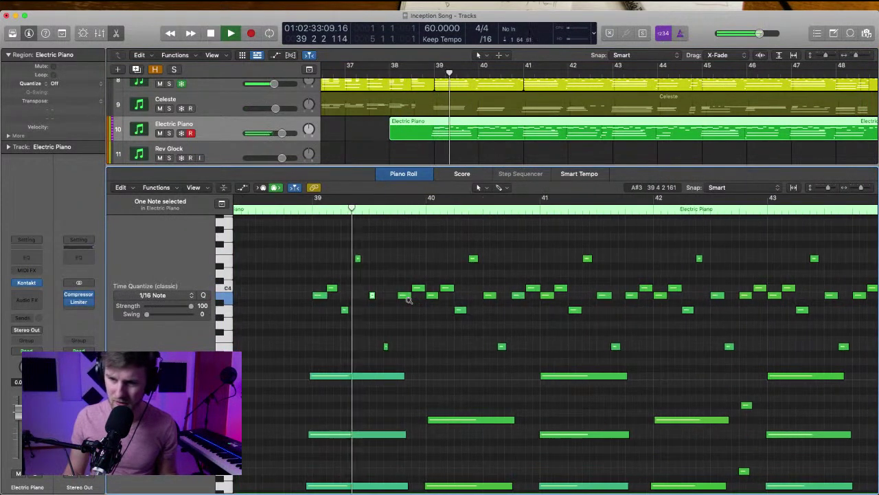
pyautogui.press('space')
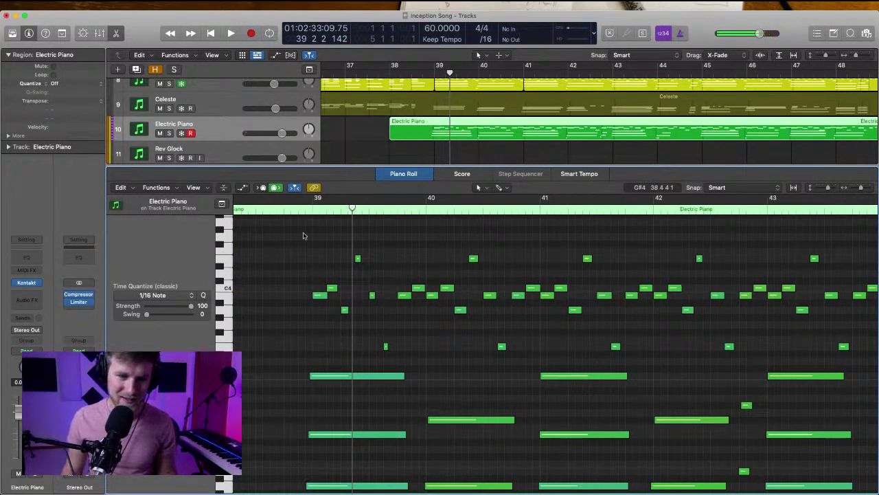
# Play the Electric Piano part from bar 39 and examine its arpeggio and chord notes for mistakes through bar 42
pyautogui.click(312, 206)
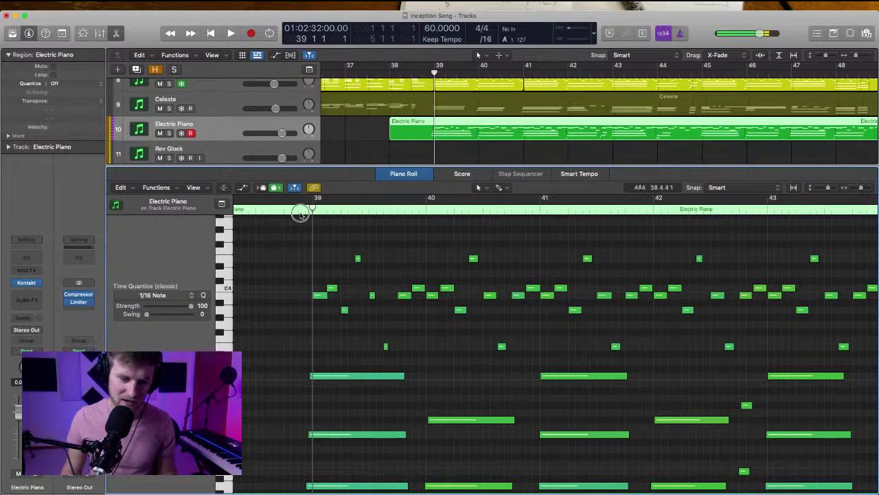
pyautogui.moveTo(300, 214); pyautogui.dragTo(296, 214)
pyautogui.hotkey('alt', 'Right')
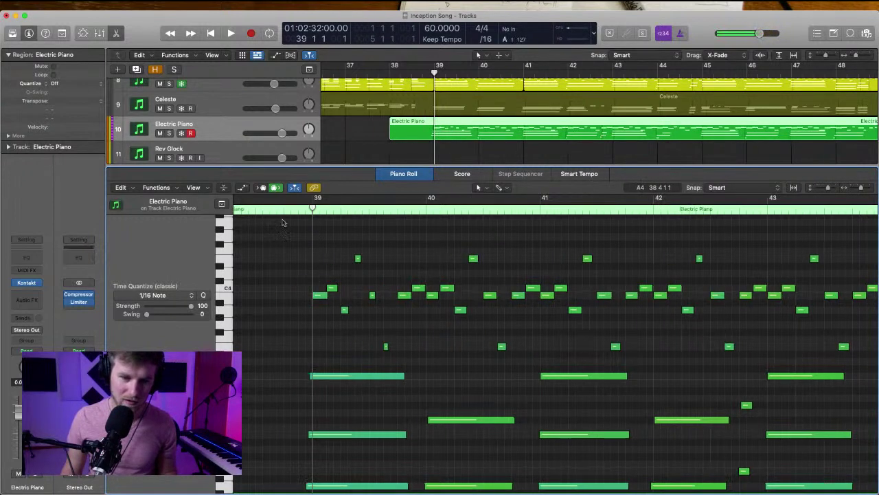
pyautogui.press('space')
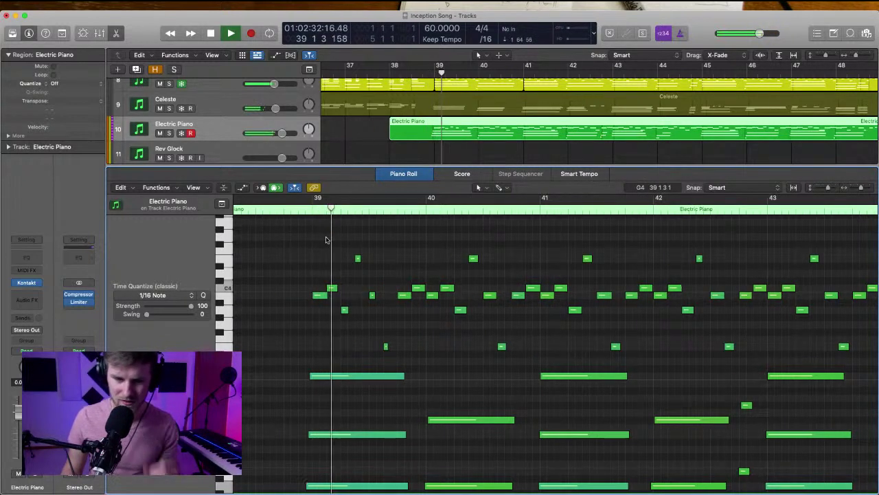
pyautogui.hscroll(2, 390, 267)
pyautogui.scroll(-1, 389, 267)
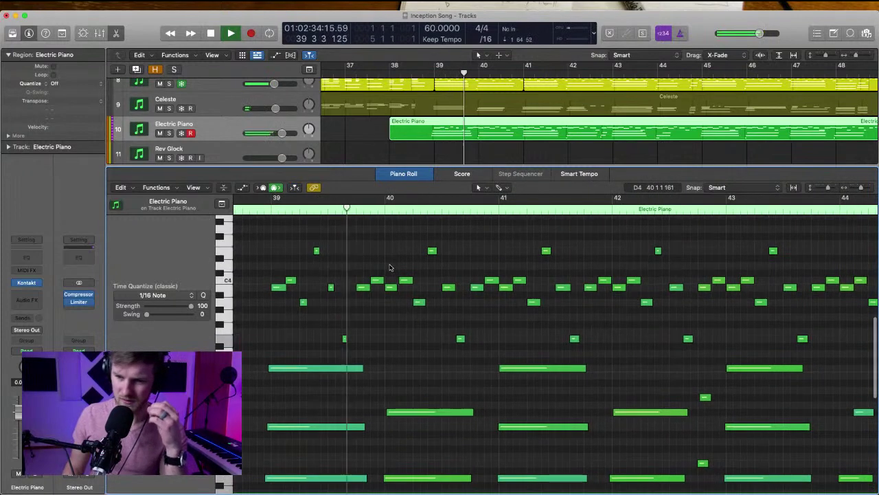
pyautogui.hscroll(2, 391, 267)
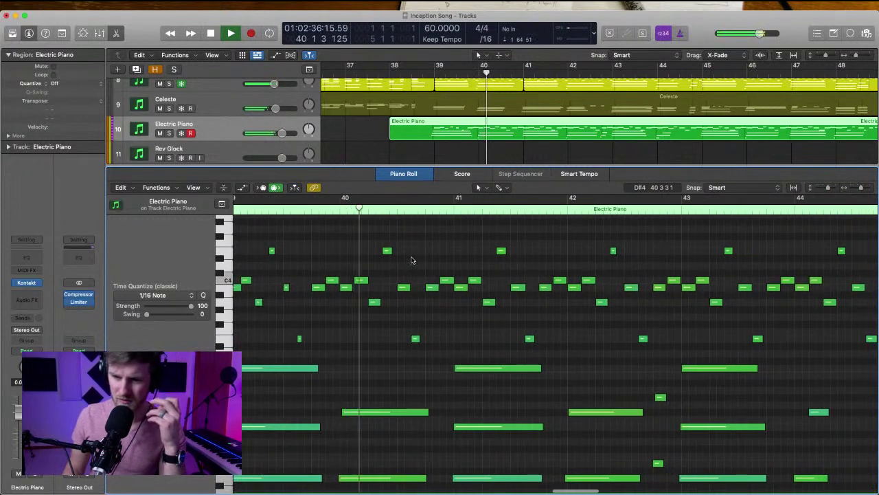
pyautogui.hscroll(4, 420, 260)
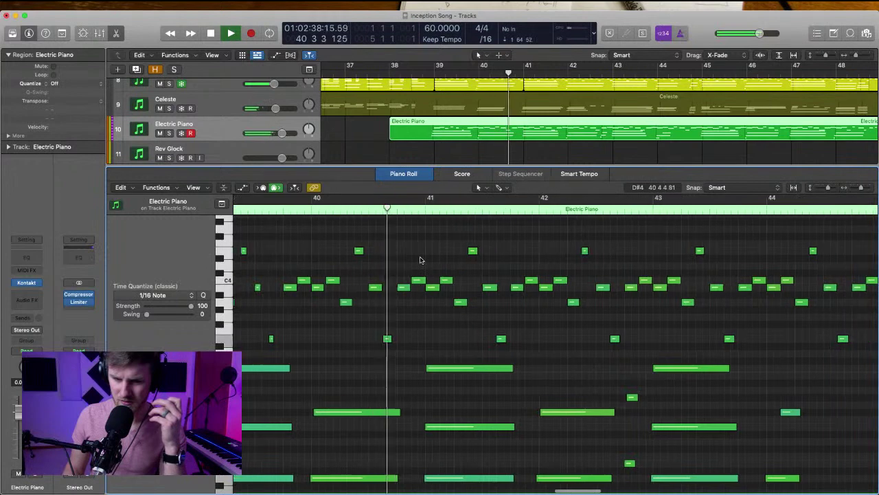
pyautogui.hscroll(10, 420, 260)
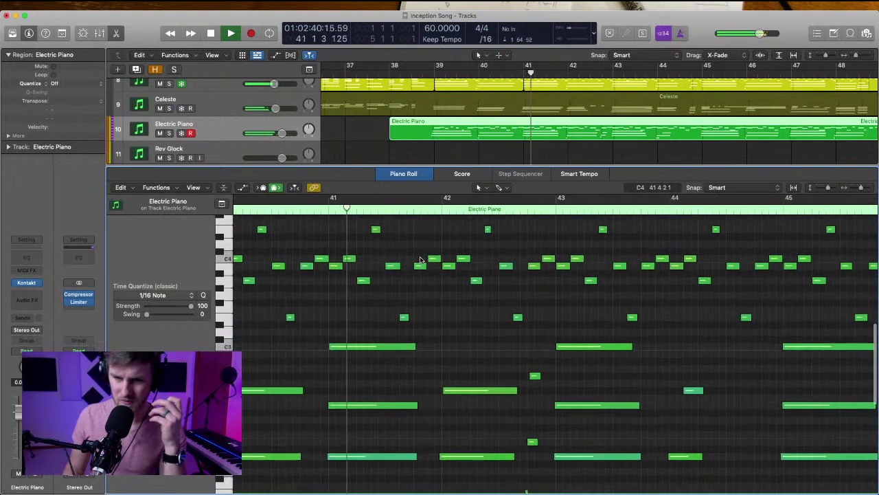
pyautogui.scroll(-4, 426, 258)
pyautogui.hscroll(-5, 432, 258)
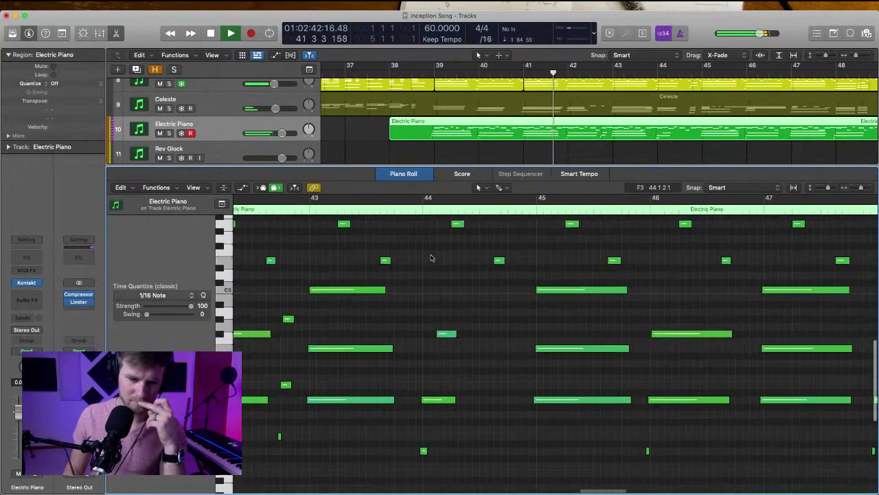
pyautogui.scroll(-2, 431, 257)
pyautogui.scroll(1, 420, 273)
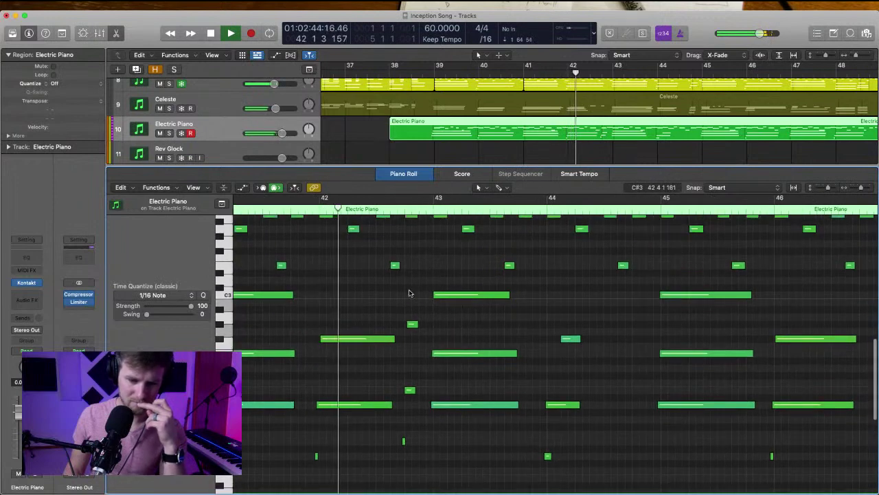
# Delete the three short low chord notes at the end of bar 42 and keep listening through bar 44
pyautogui.moveTo(406, 288); pyautogui.dragTo(414, 467)
pyautogui.press('BackSpace')
pyautogui.click(405, 440)
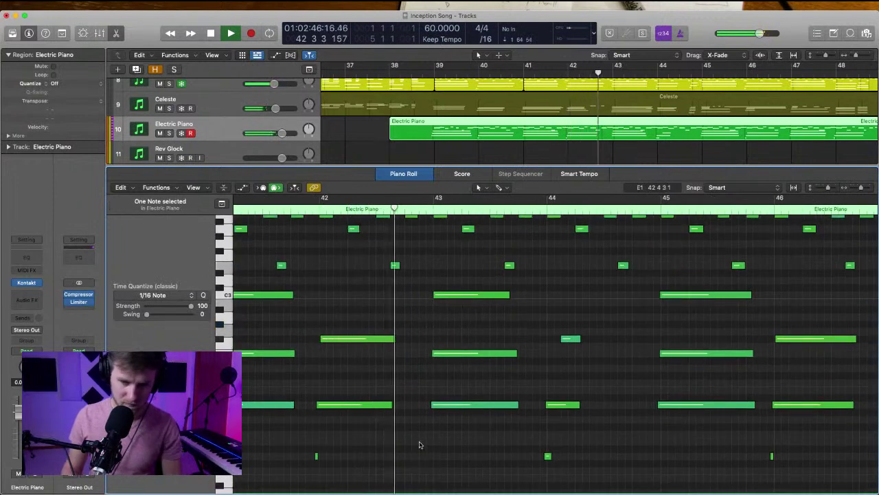
pyautogui.hscroll(3, 418, 334)
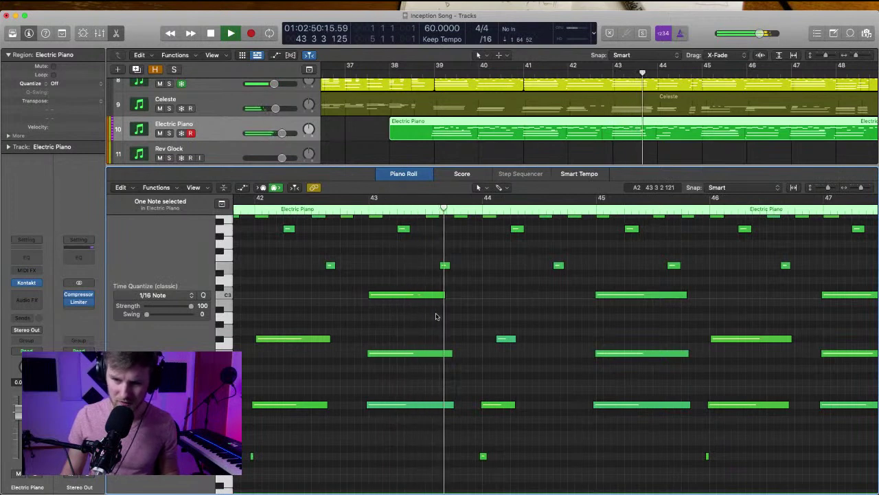
pyautogui.hscroll(3, 470, 312)
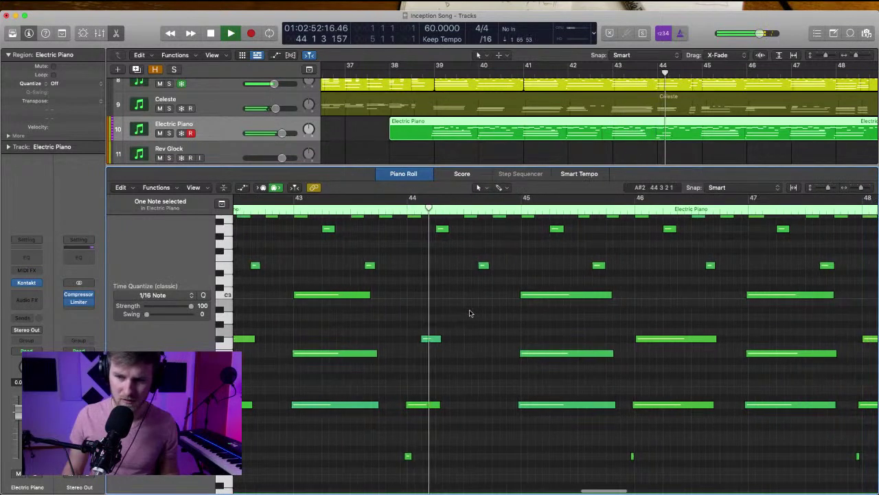
pyautogui.hscroll(2, 470, 313)
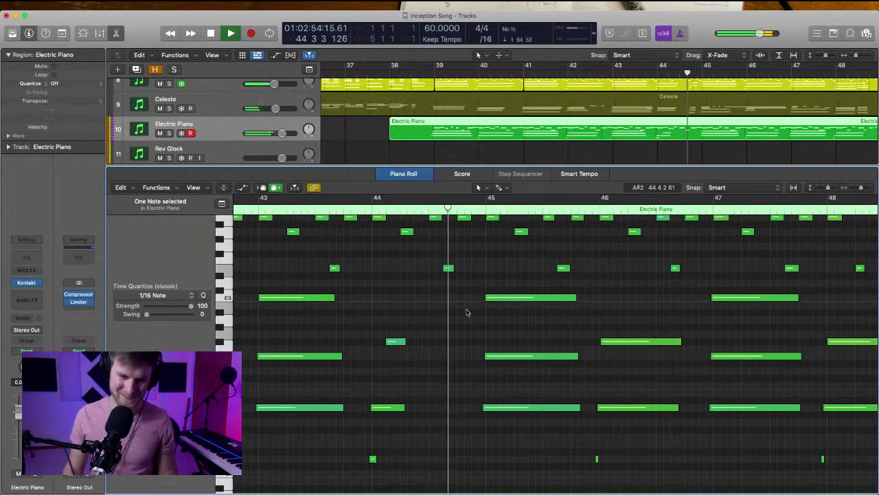
# Record a short low chord at the end of bar 44 into the Electric Piano region, starting the take from bar 44
pyautogui.press('space')
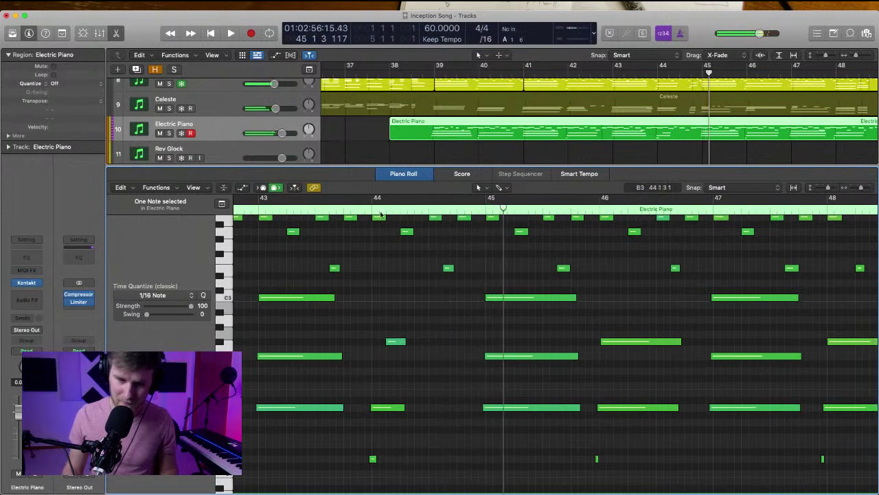
pyautogui.click(369, 210)
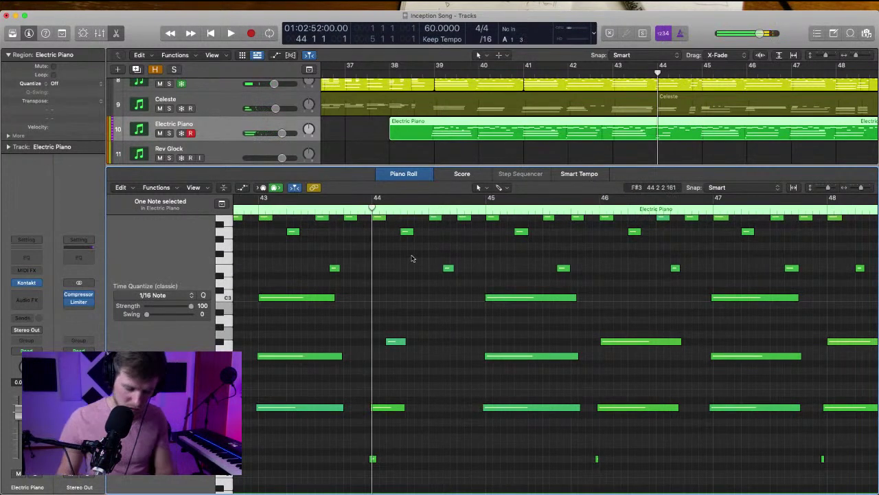
pyautogui.press('r')
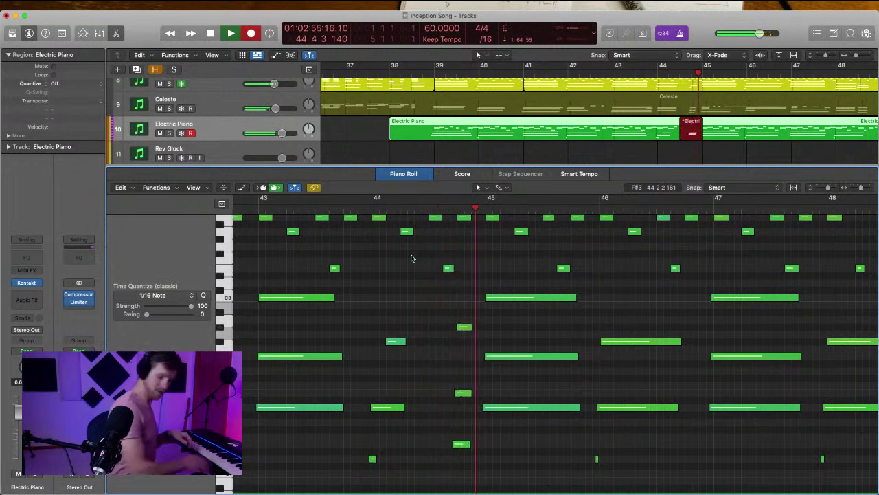
pyautogui.press('space')
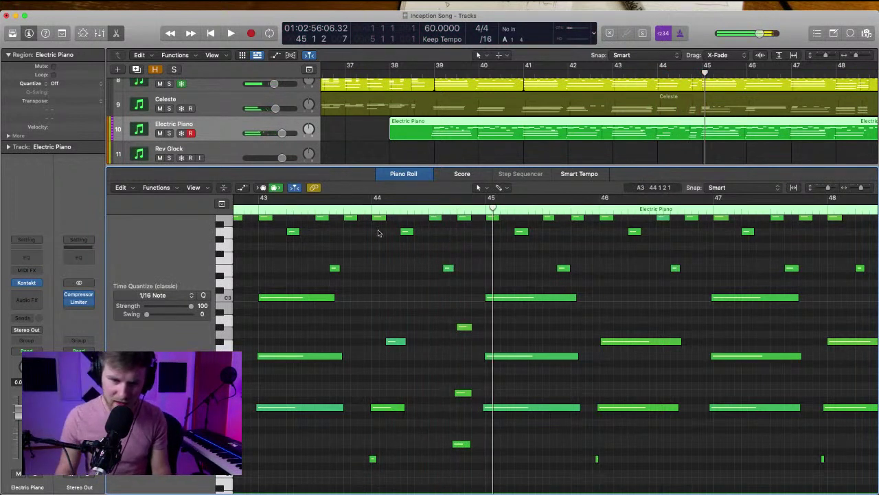
# Play back the newly recorded chord from bar 44 and make the Piano Roll slightly taller
pyautogui.click(373, 203)
pyautogui.press('space')
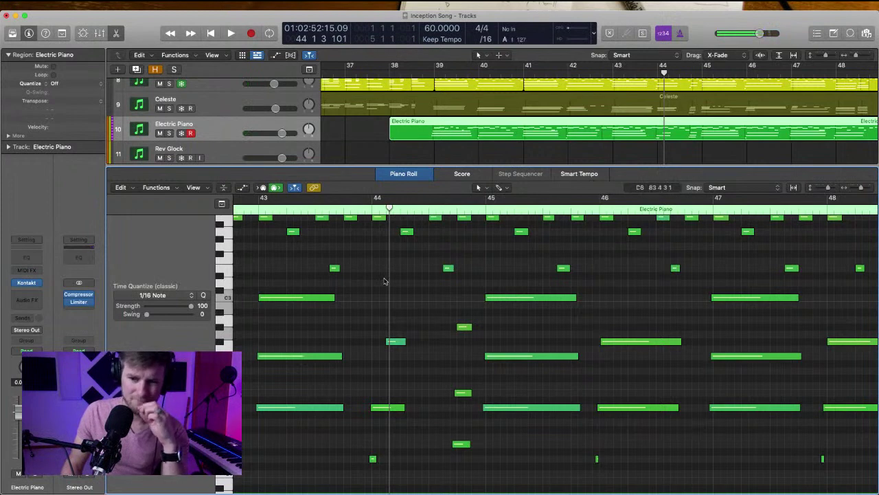
pyautogui.scroll(2, 386, 282)
pyautogui.hscroll(2, 386, 282)
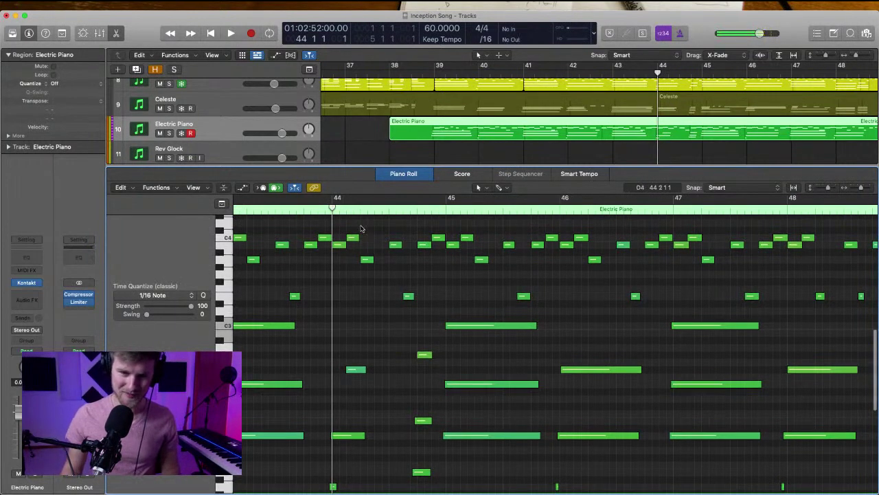
pyautogui.moveTo(364, 166); pyautogui.dragTo(364, 159)
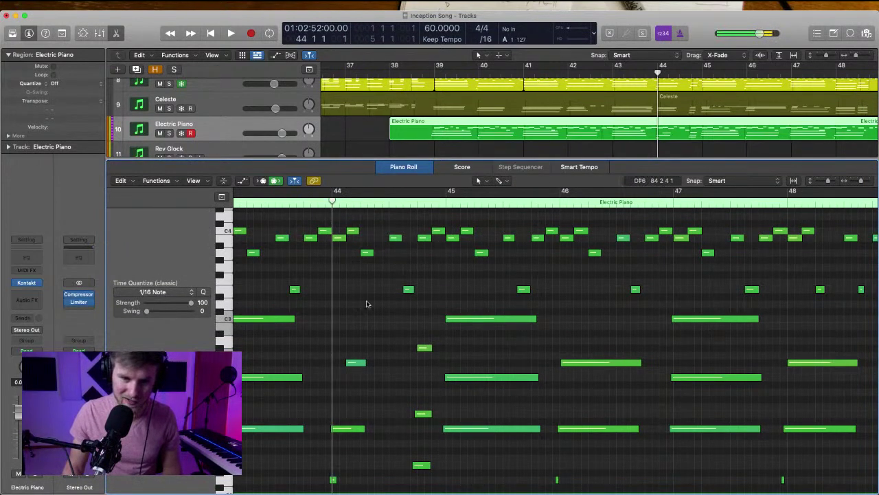
# Play from just before bar 44 and check the pitch and velocity of the short F#2 note in bar 44
pyautogui.click(323, 206)
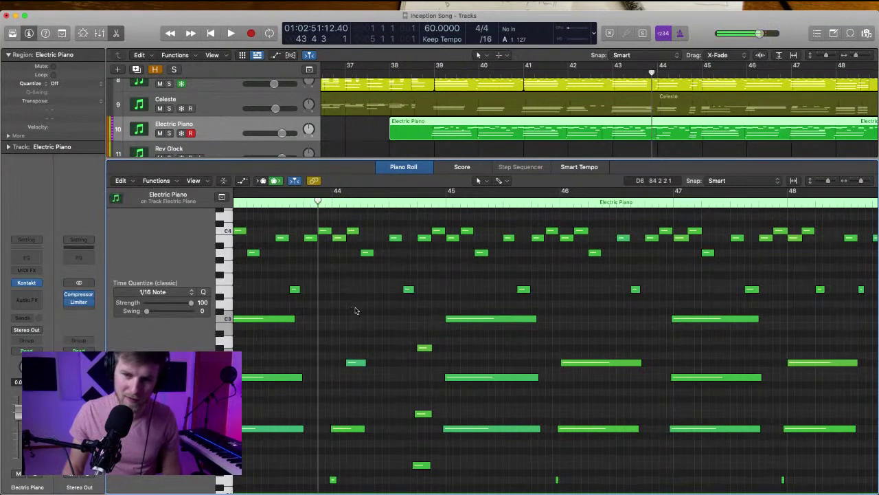
pyautogui.press('space')
pyautogui.scroll(-5, 353, 304)
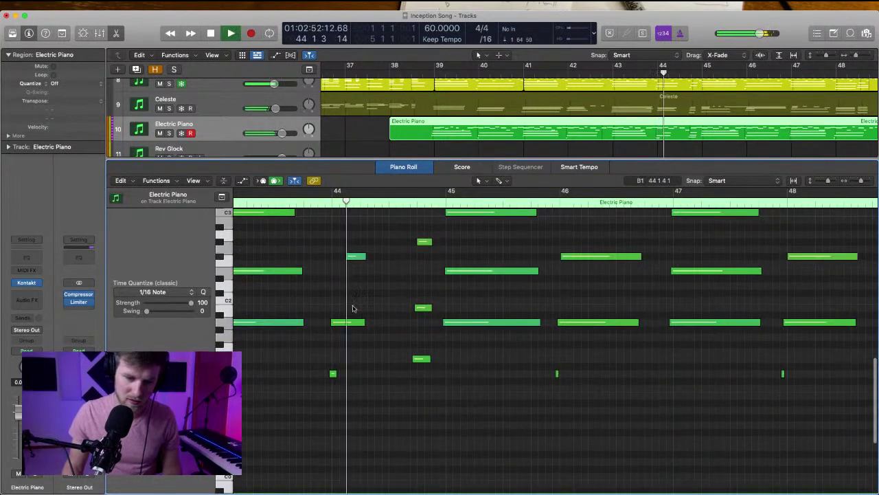
pyautogui.moveTo(355, 258)
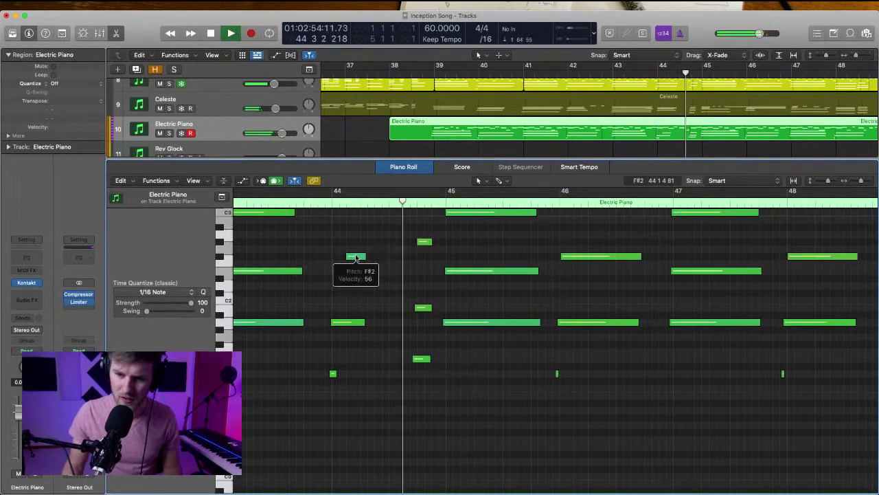
pyautogui.press('space')
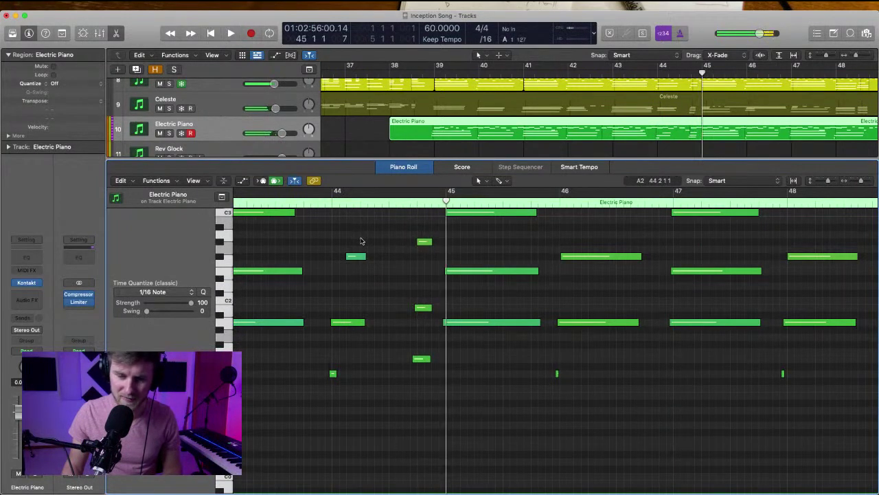
# Play the Electric Piano part from the start of bar 44 and follow its notes through bar 46
pyautogui.click(330, 203)
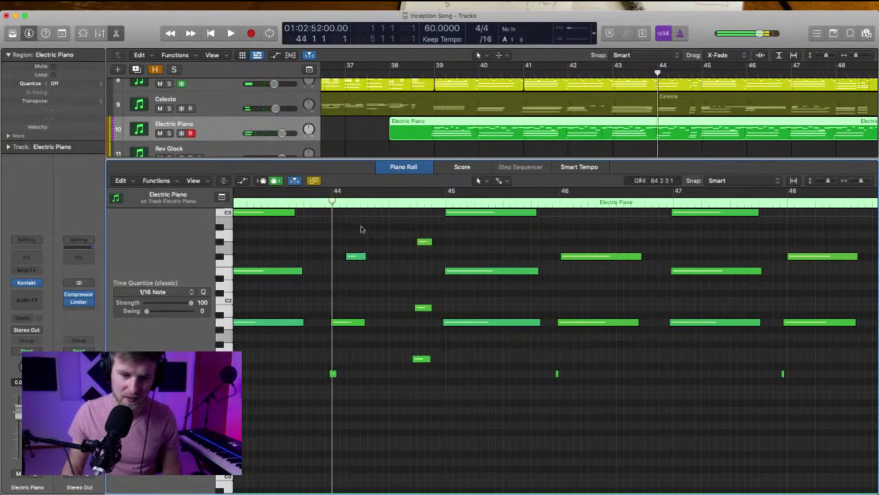
pyautogui.press('space')
pyautogui.scroll(6, 357, 227)
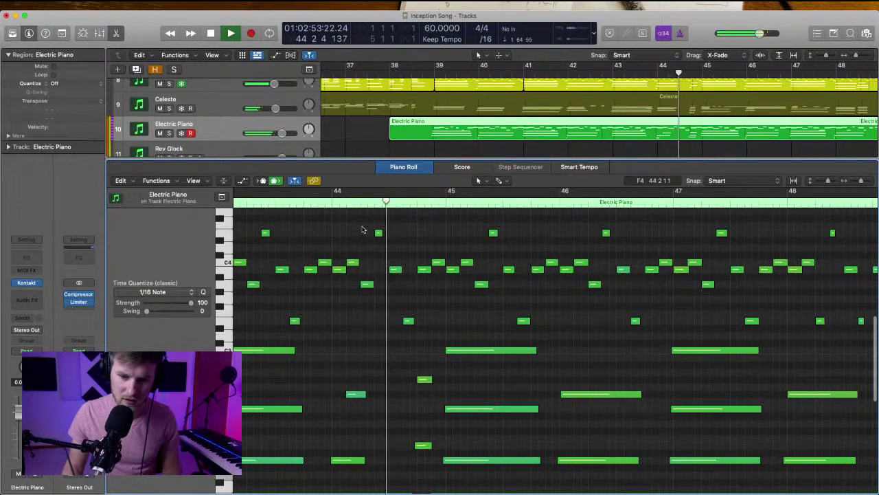
pyautogui.hscroll(2, 406, 238)
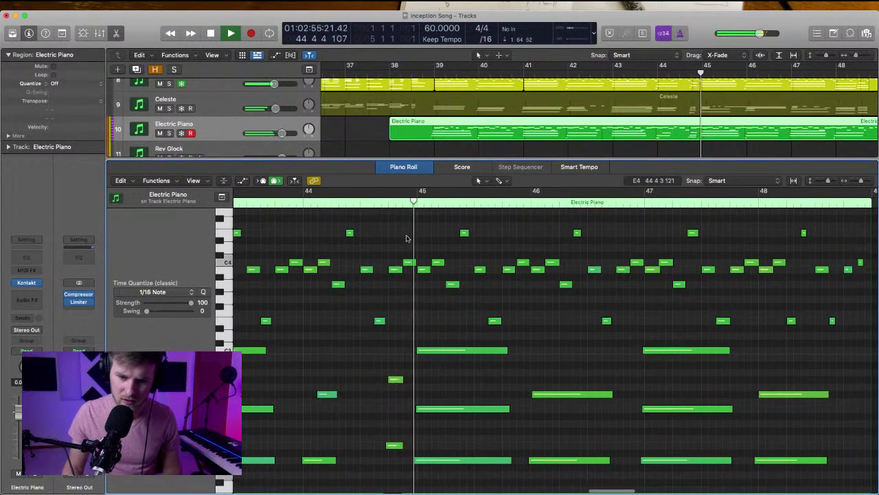
pyautogui.hscroll(4, 408, 235)
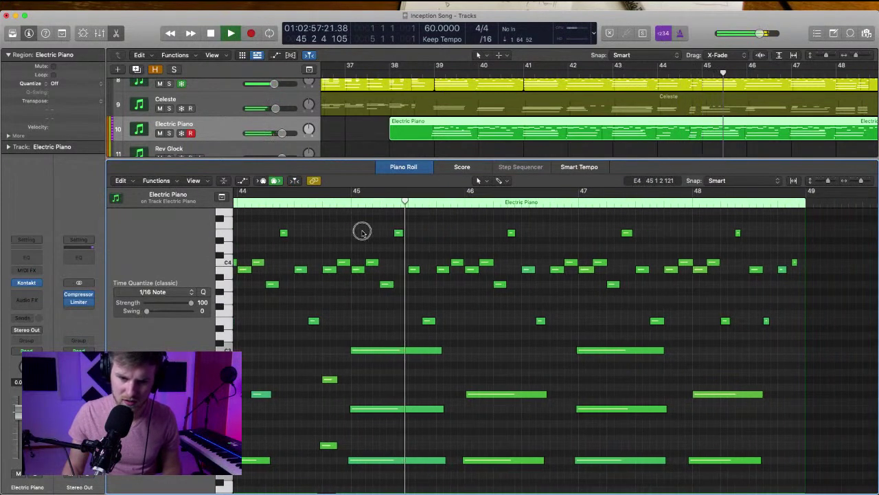
pyautogui.hscroll(3, 362, 233)
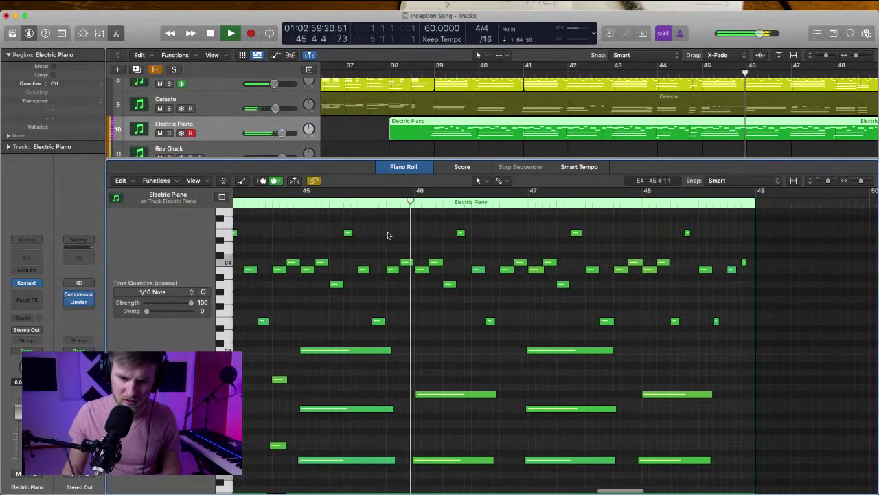
pyautogui.hscroll(4, 378, 235)
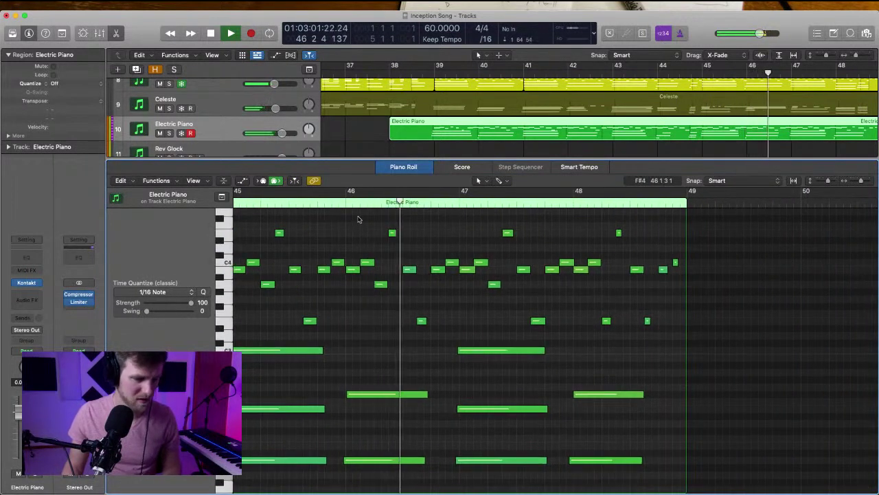
# Lower the Electric Piano track's volume by about 4 dB during playback and close the Piano Roll
pyautogui.moveTo(289, 135); pyautogui.dragTo(279, 135)
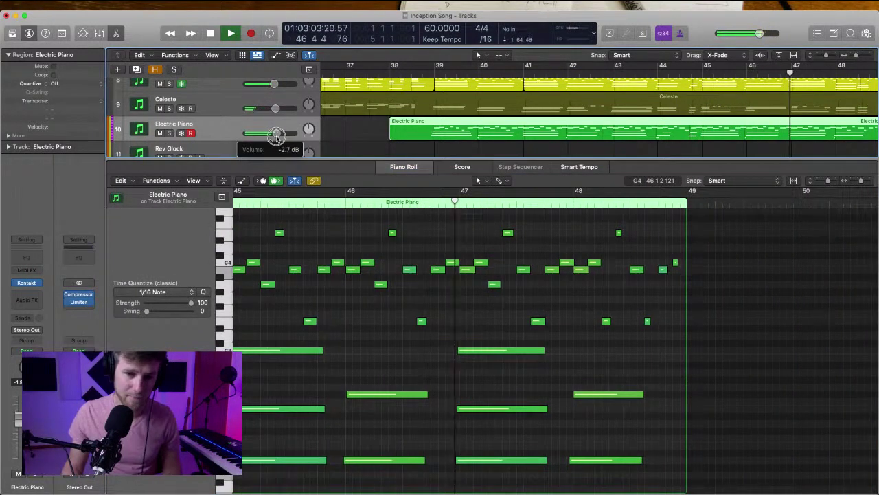
pyautogui.press('p')
pyautogui.click(529, 180)
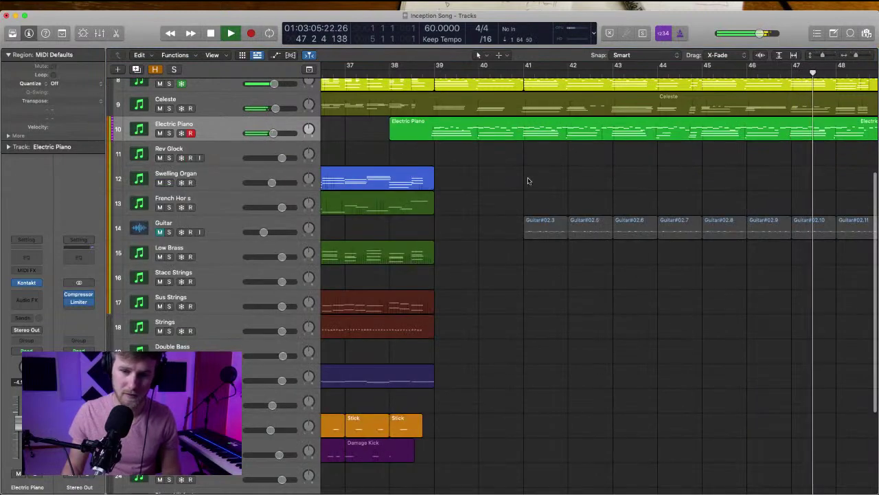
pyautogui.scroll(2, 534, 213)
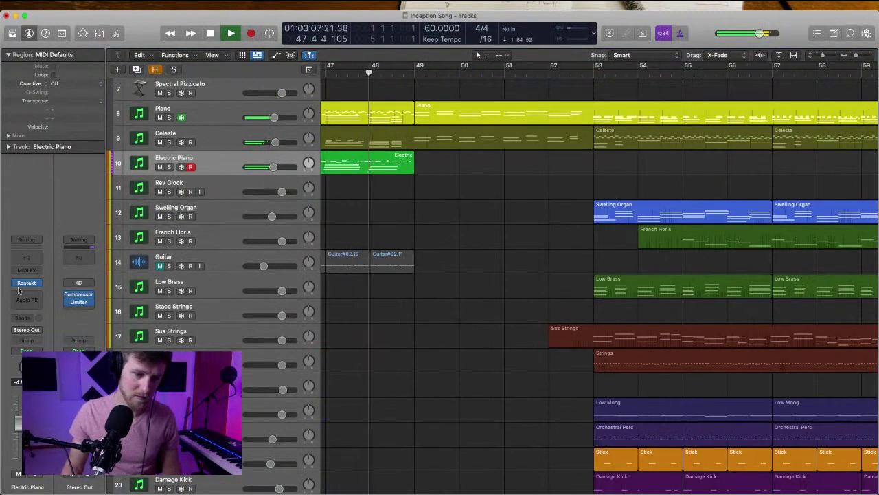
# Show the Electric Piano's Kontakt window briefly, hide it, and listen on into bar 50 before stopping playback
pyautogui.press('v')
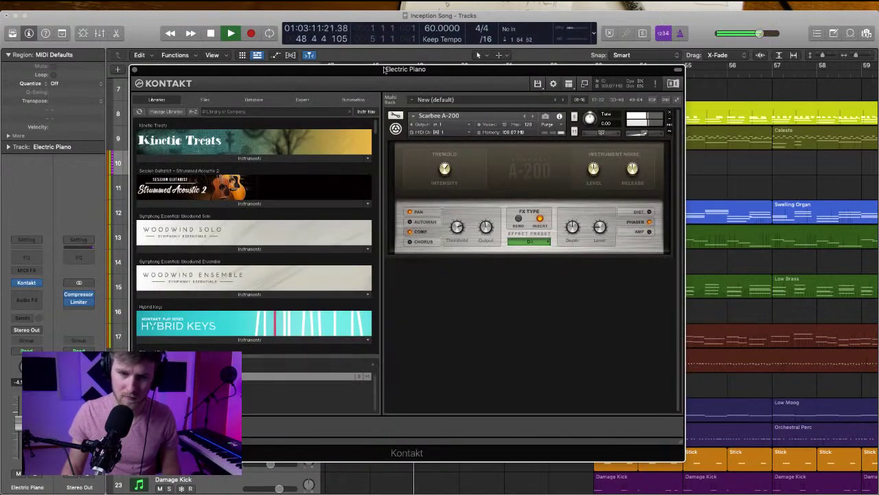
pyautogui.moveTo(386, 74); pyautogui.dragTo(382, 86)
pyautogui.press('v')
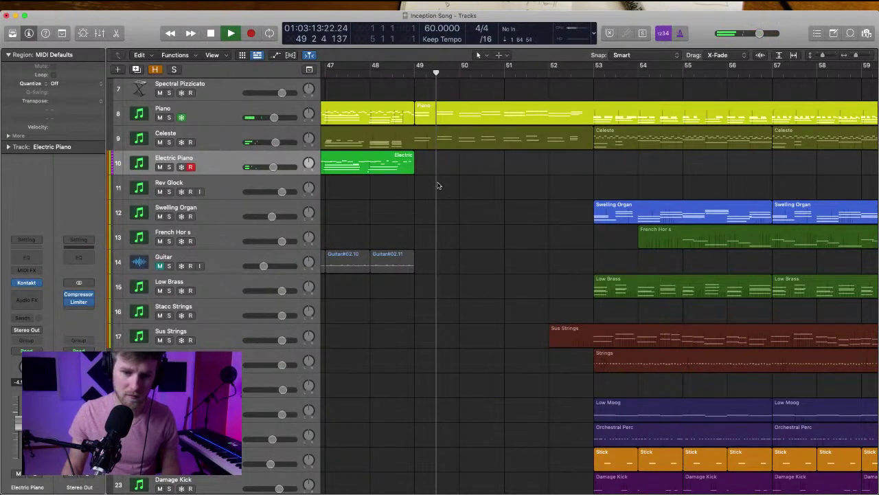
pyautogui.hscroll(-1, 427, 182)
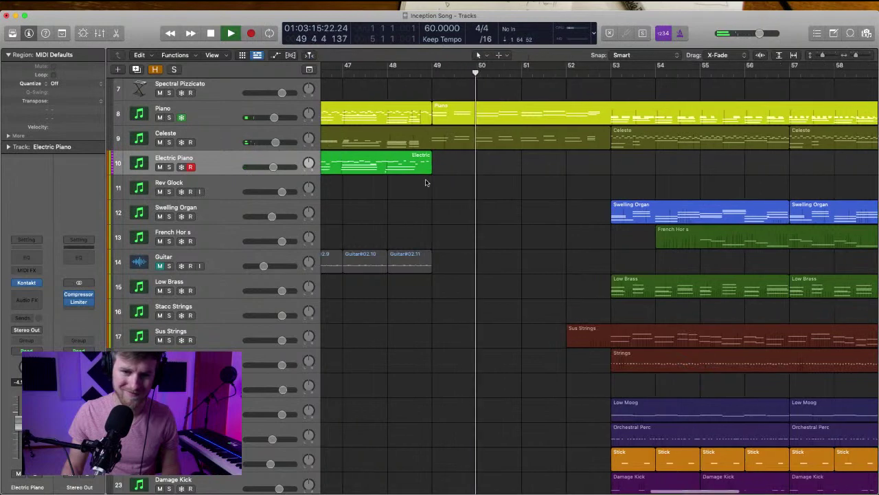
pyautogui.hscroll(-10, 426, 183)
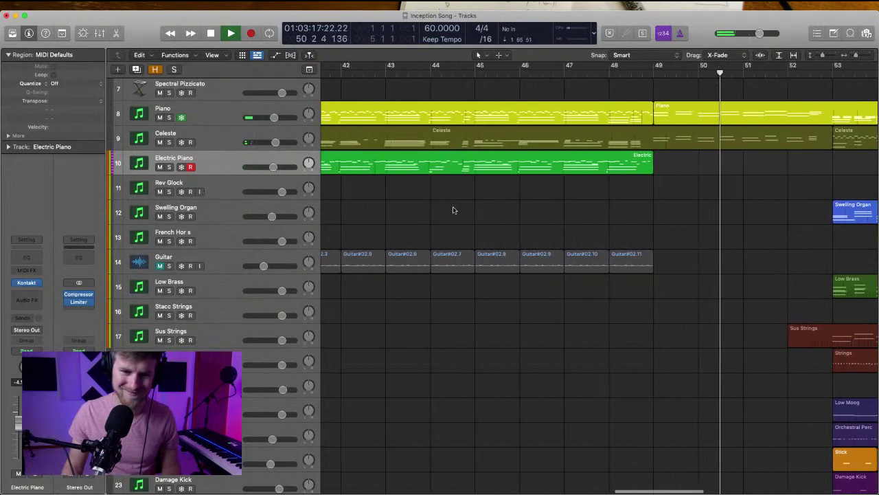
pyautogui.press('space')
# Record sustained string chords on the Sus Strings track from bar 45 to bar 49
pyautogui.scroll(-5, 453, 209)
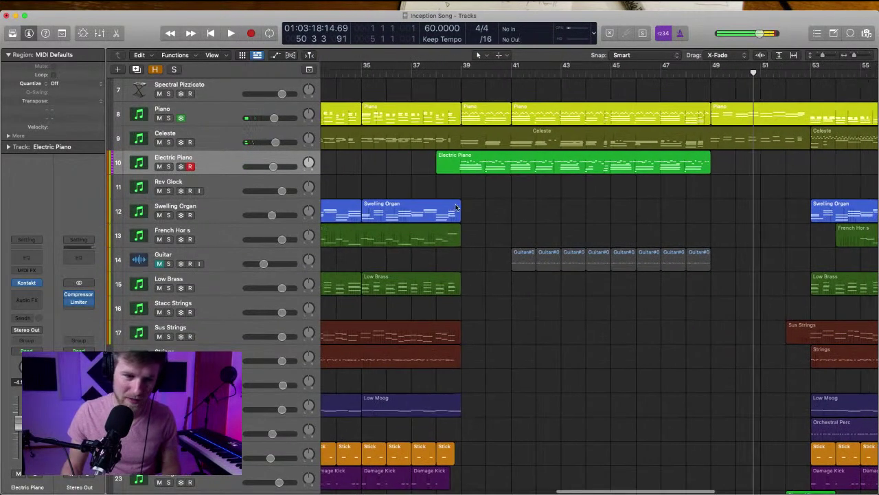
pyautogui.hscroll(3, 462, 204)
pyautogui.click(214, 332)
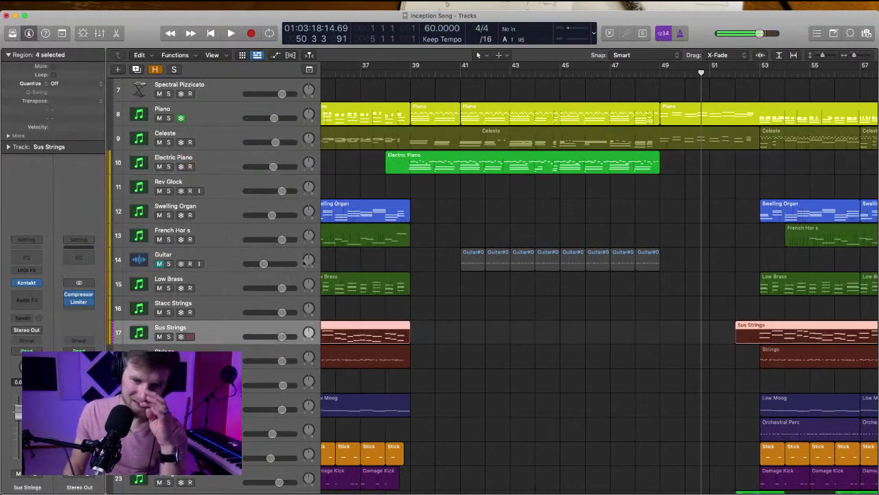
pyautogui.click(516, 74)
pyautogui.press('space')
pyautogui.scroll(5, 523, 112)
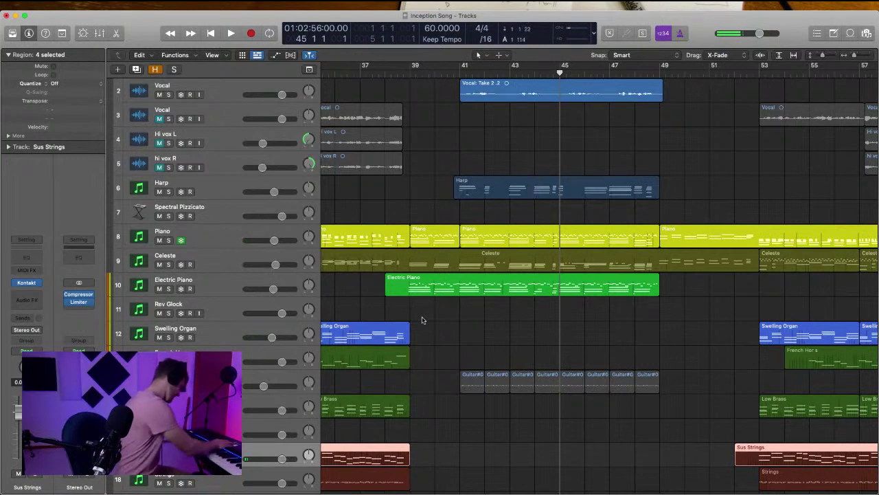
pyautogui.press('r')
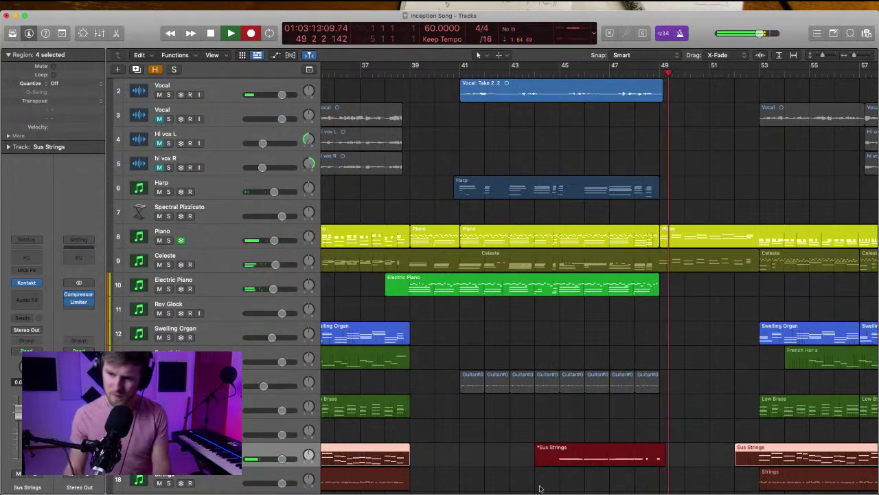
pyautogui.press('space')
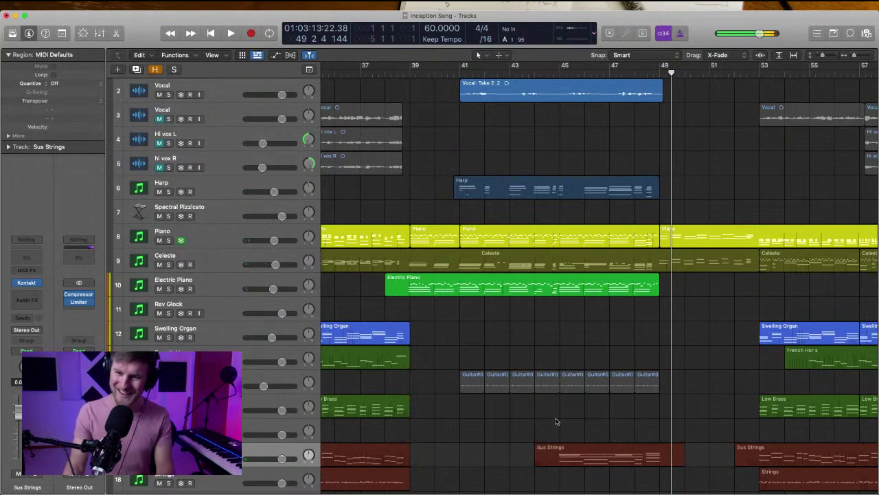
# Open the newly recorded Sus Strings region in the Piano Roll and place the playhead at bar 45
pyautogui.scroll(-1, 566, 405)
pyautogui.doubleClick(577, 440)
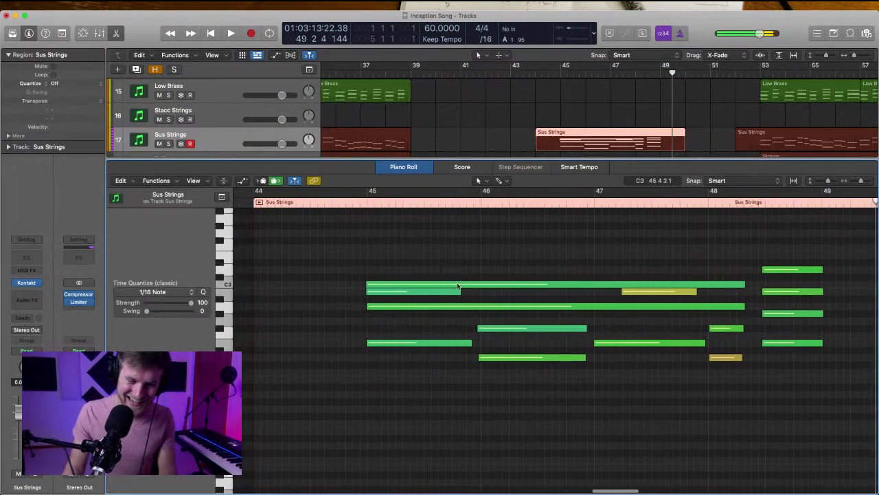
pyautogui.click(366, 205)
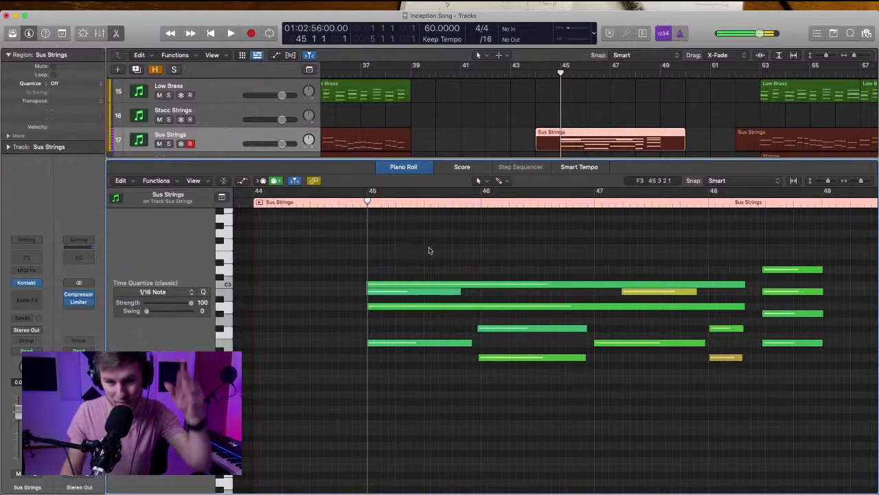
# Close the Piano Roll and enlarge the arrangement view around the new Sus Strings region
pyautogui.hscroll(2, 526, 103)
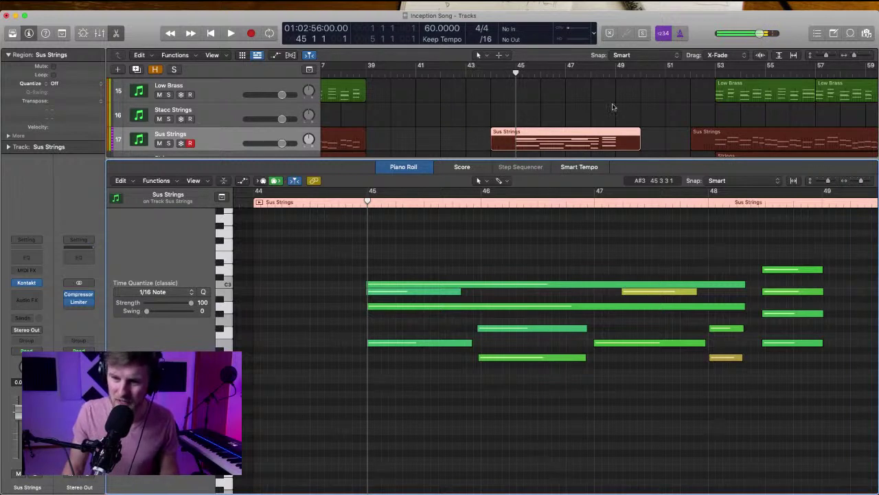
pyautogui.click(521, 94)
pyautogui.click(537, 133)
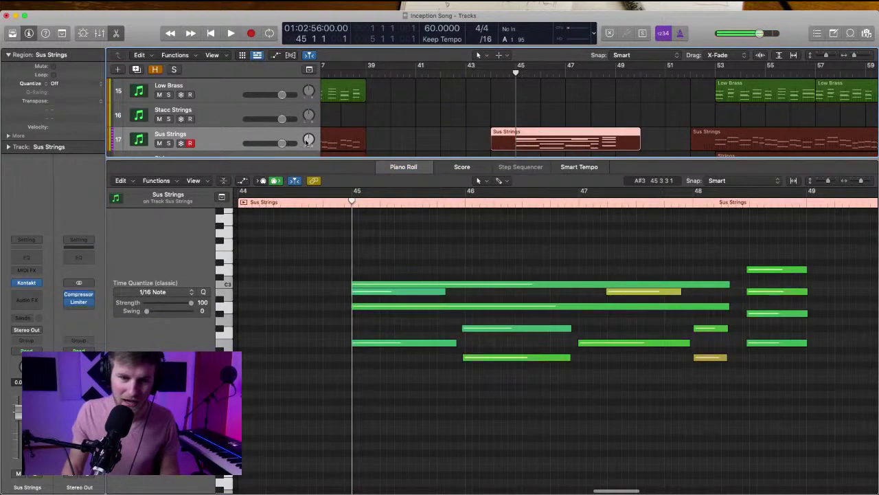
pyautogui.click(291, 129)
pyautogui.click(460, 123)
pyautogui.press('super+Right')
pyautogui.press('super+Right')
pyautogui.press('super+Down')
pyautogui.press('super+Down')
pyautogui.press('super+Down')
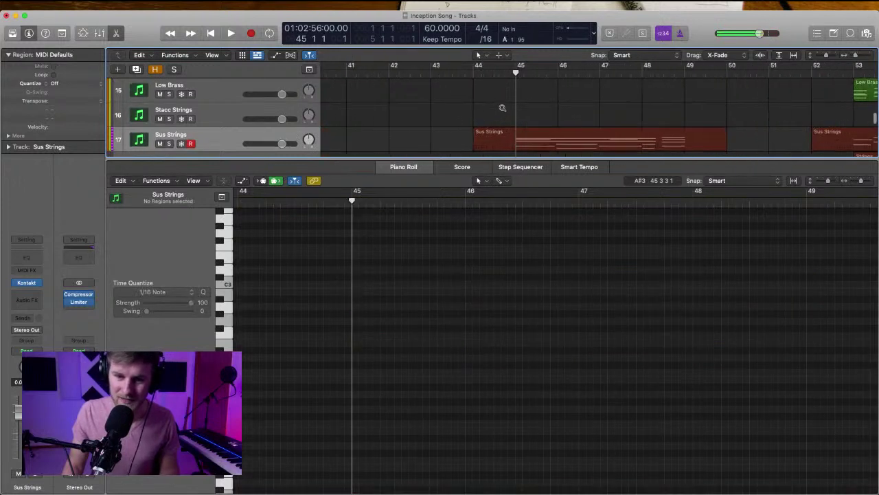
pyautogui.scroll(-3, 502, 110)
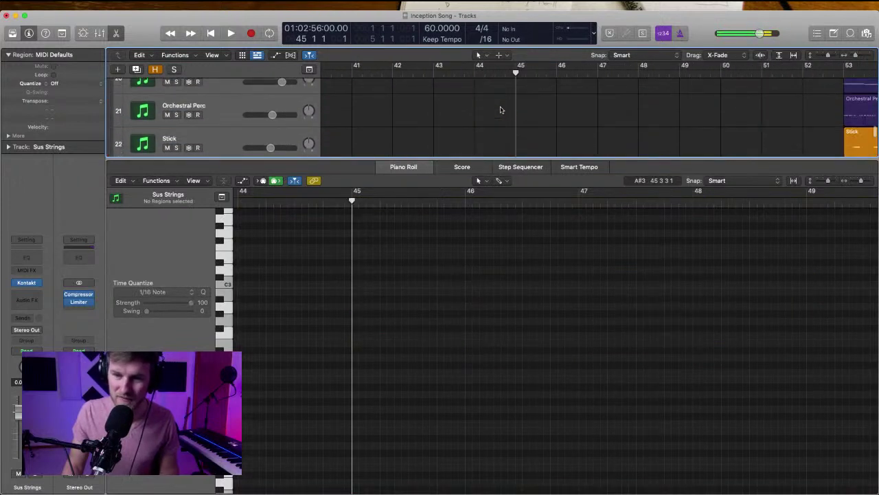
pyautogui.scroll(3, 500, 108)
pyautogui.click(114, 33)
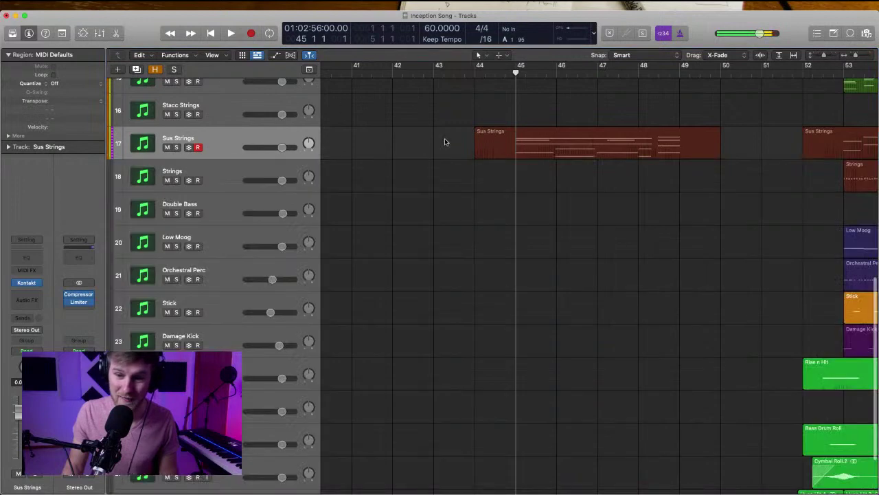
pyautogui.scroll(-3, 446, 140)
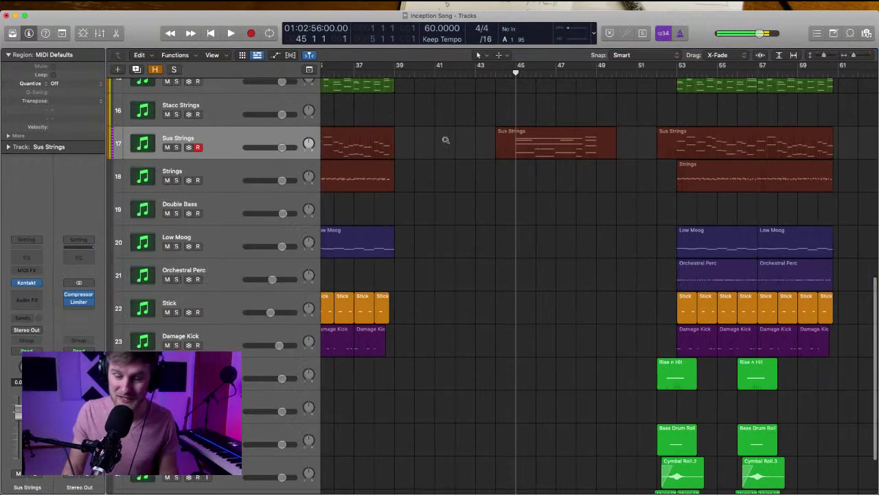
pyautogui.keyDown('ctrl'); pyautogui.keyDown('alt'); pyautogui.click(550, 226); pyautogui.keyUp('alt'); pyautogui.keyUp('ctrl')
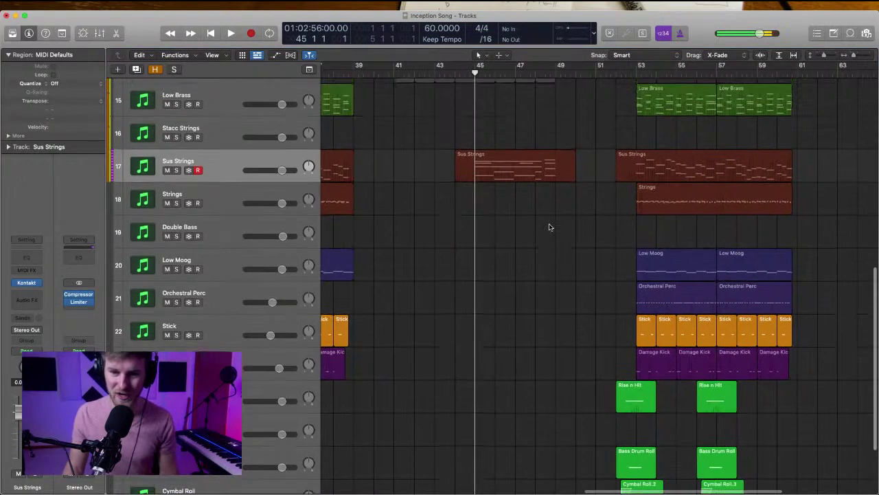
pyautogui.scroll(3, 549, 226)
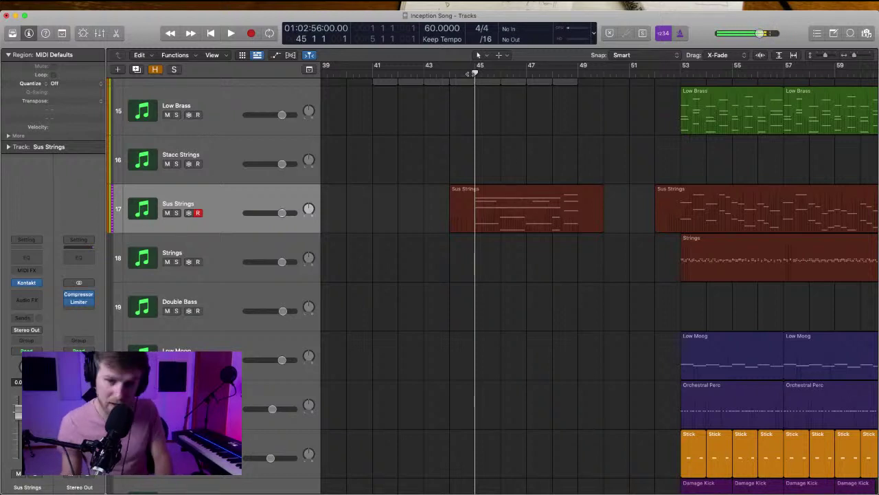
# Reopen the Sus Strings region in the Piano Roll and overdub low string notes from bar 45 to bar 49
pyautogui.doubleClick(480, 196)
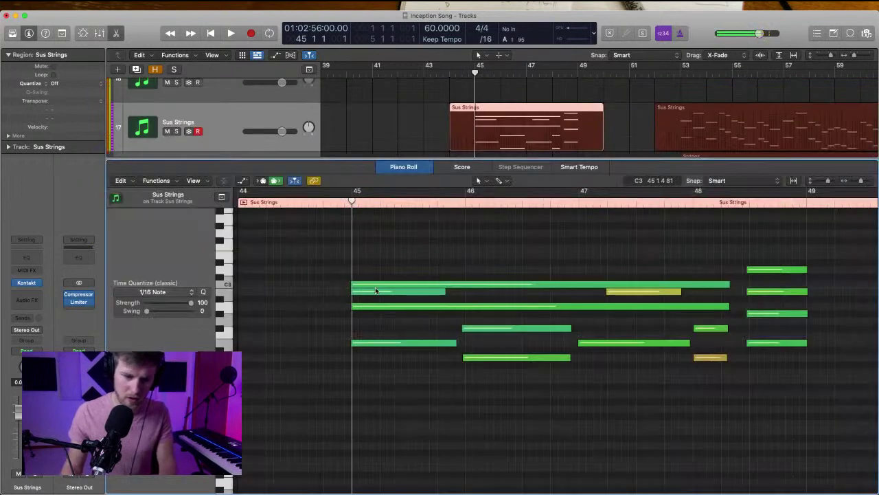
pyautogui.scroll(-5, 365, 328)
pyautogui.press('r')
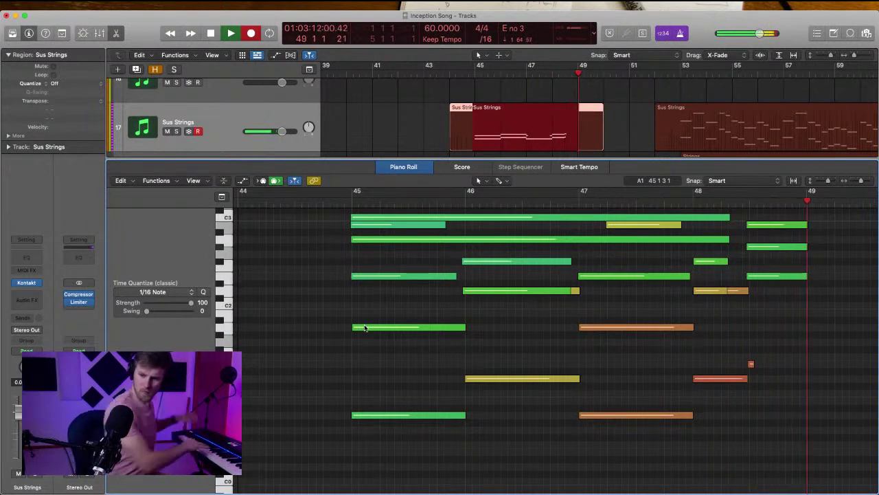
pyautogui.press('space')
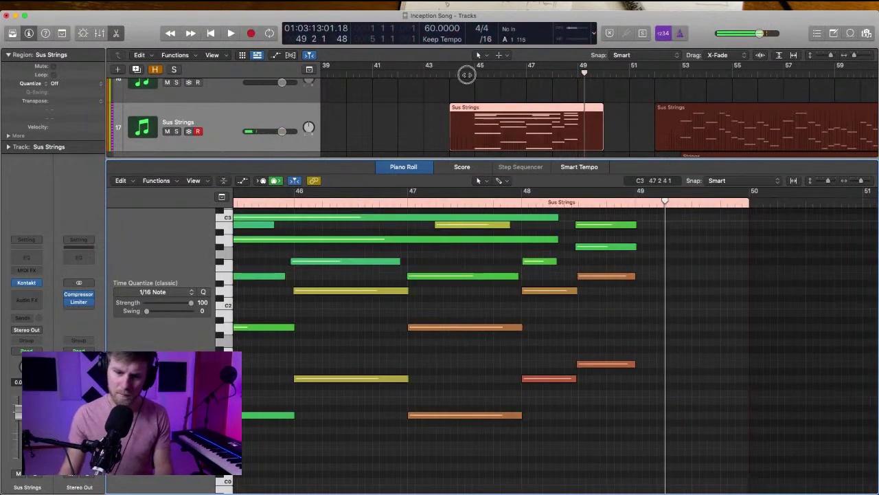
# Play the layered strings back from bar 45 with the Piano Roll closed, listening alongside the other tracks
pyautogui.click(466, 75)
pyautogui.press('space')
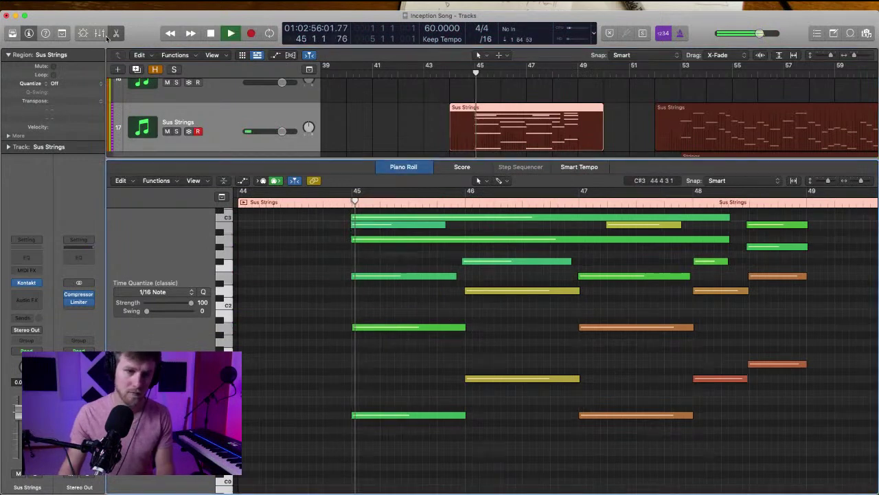
pyautogui.click(116, 33)
pyautogui.click(435, 193)
pyautogui.scroll(2, 257, 206)
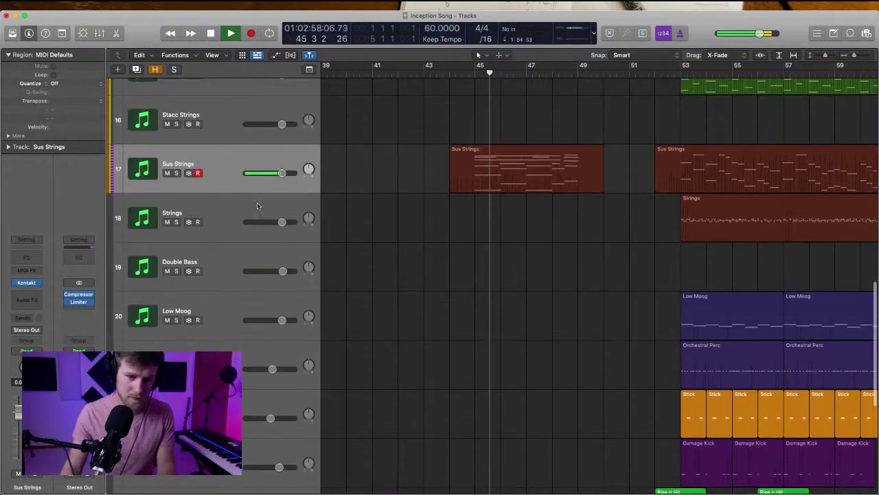
pyautogui.scroll(2, 257, 206)
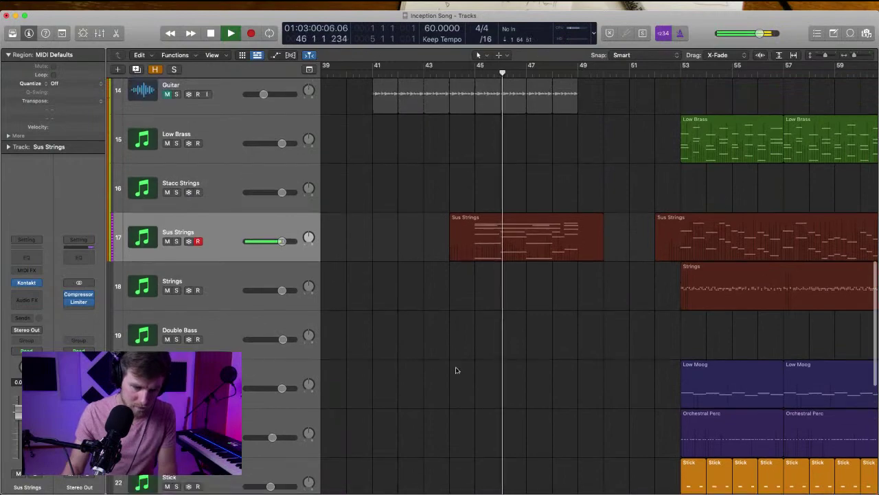
pyautogui.scroll(5, 412, 387)
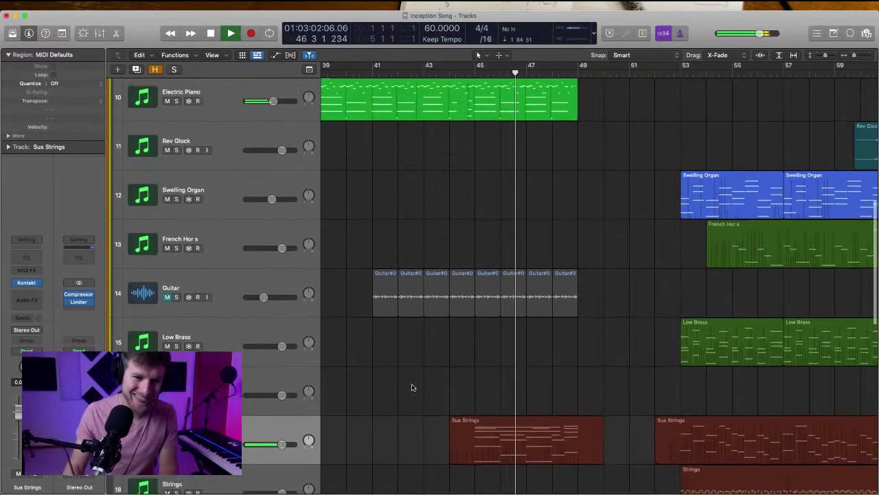
# Delete the Guitar regions together with their recorded audio file, remove the Guitar track, and stop playback
pyautogui.scroll(-3, 412, 386)
pyautogui.scroll(-6, 412, 386)
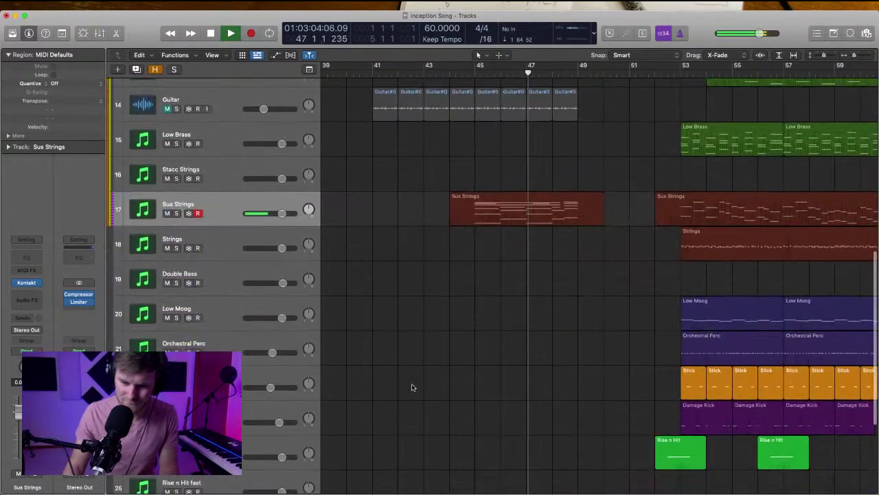
pyautogui.scroll(8, 412, 387)
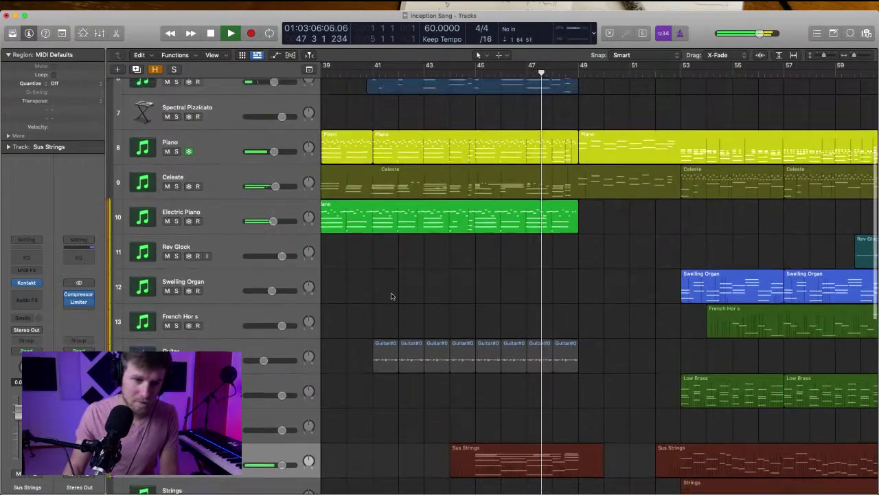
pyautogui.scroll(5, 390, 296)
pyautogui.press('super+Up')
pyautogui.scroll(-4, 391, 296)
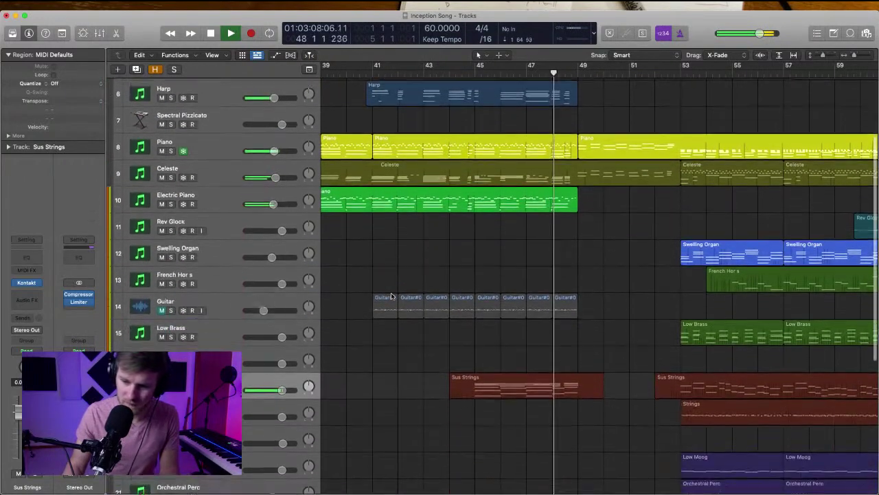
pyautogui.scroll(-2, 390, 296)
pyautogui.click(244, 258)
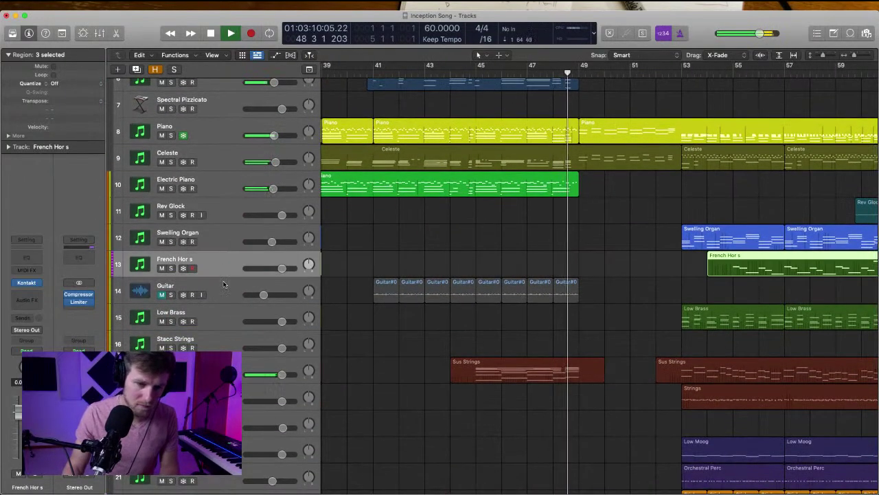
pyautogui.click(218, 283)
pyautogui.press('Delete')
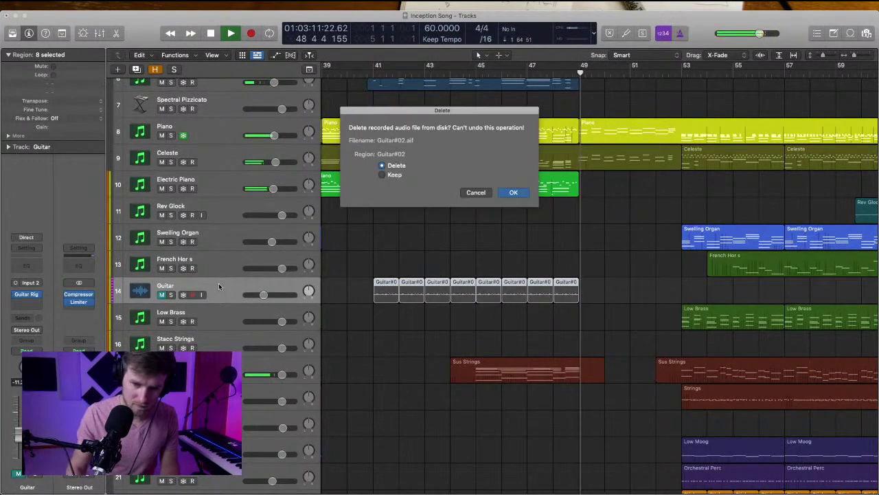
pyautogui.press('Return')
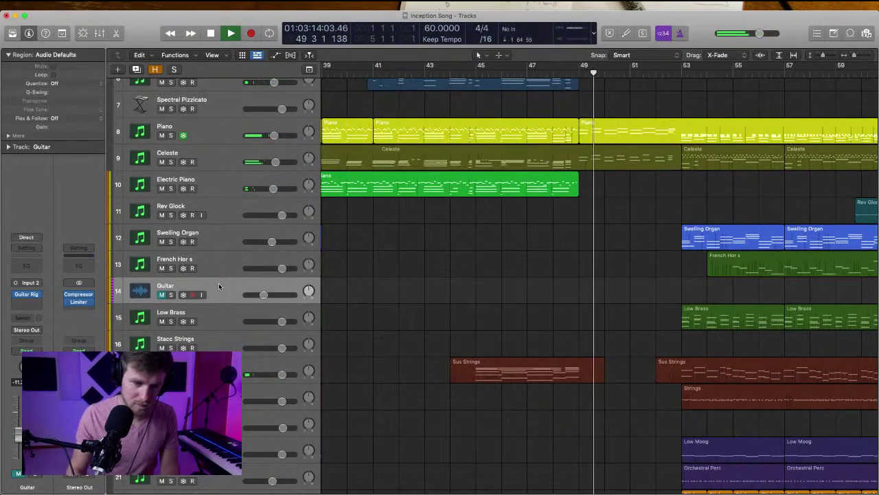
pyautogui.press('super+BackSpace')
pyautogui.press('space')
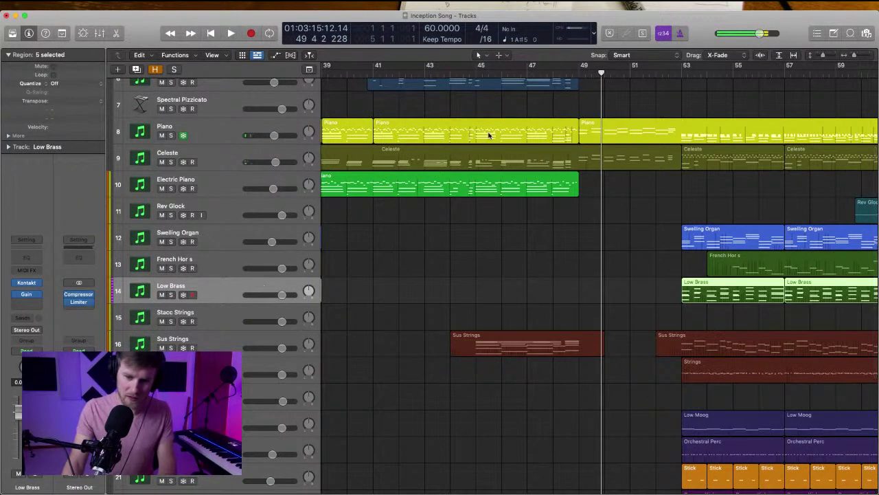
# Try recording a Low Brass part from bar 45 to bar 49, and delete the take
pyautogui.click(474, 74)
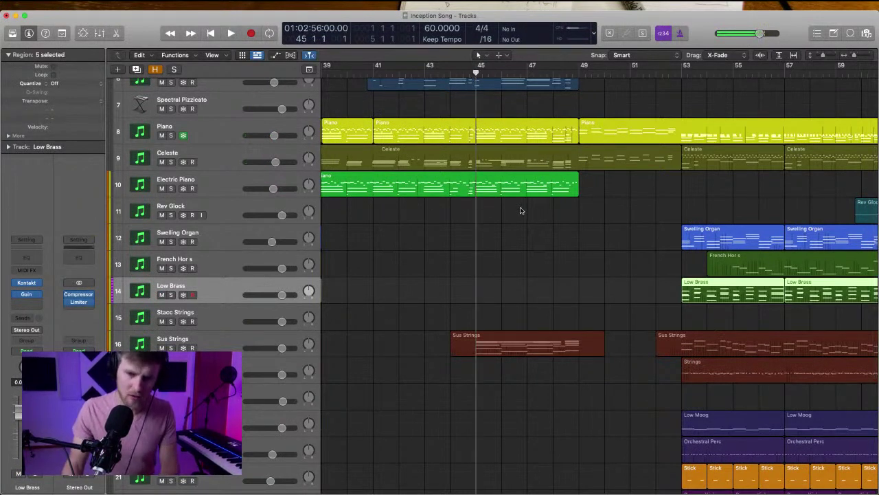
pyautogui.press('r')
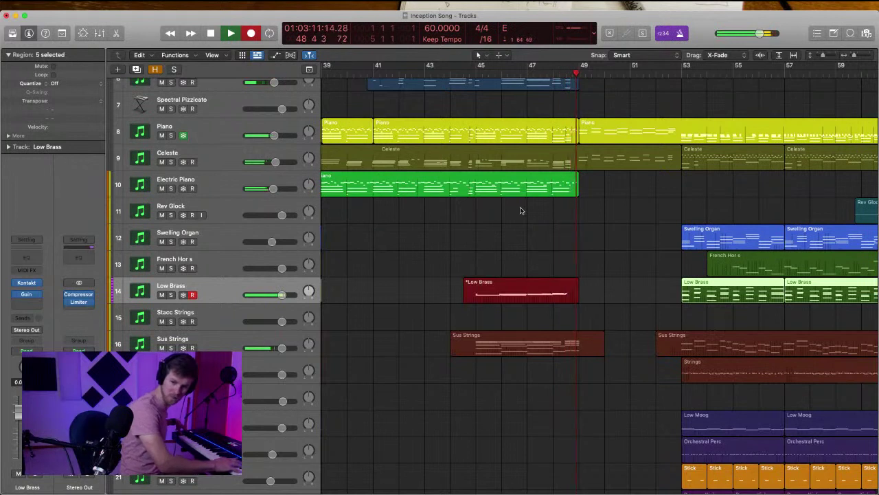
pyautogui.press('space')
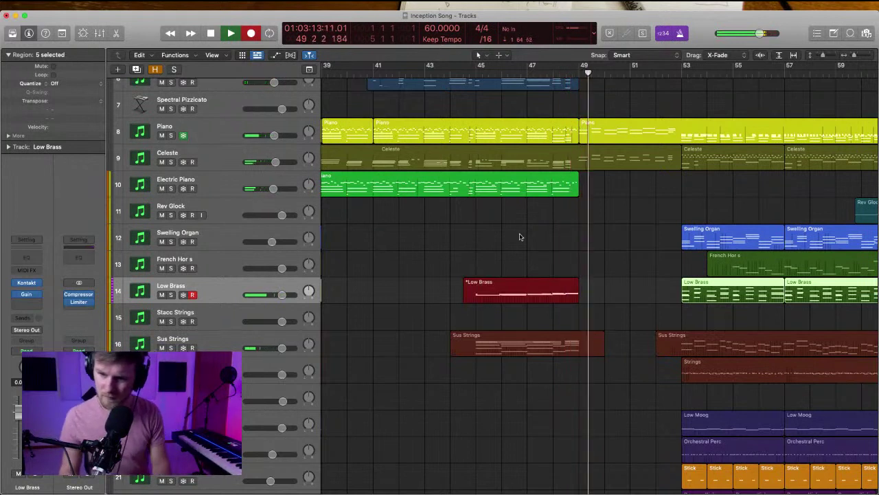
pyautogui.click(507, 300)
pyautogui.press('Delete')
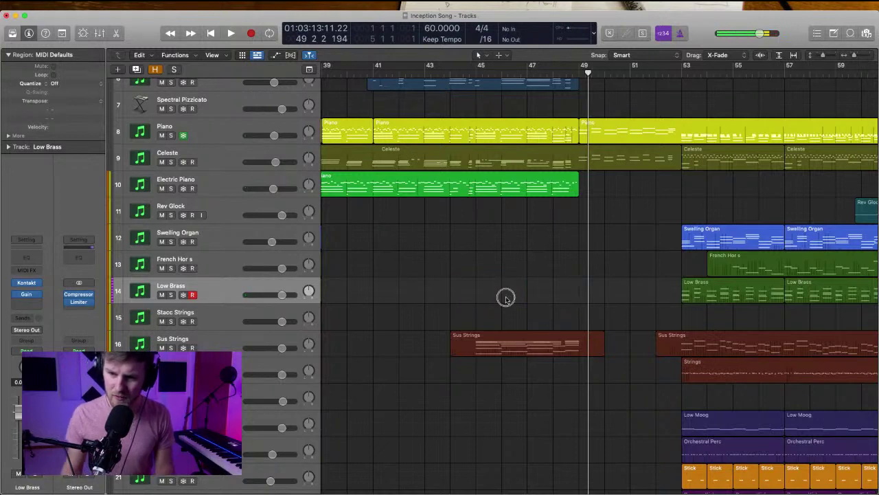
# Record sustained Low Brass chords from bar 45 to bar 49 with the arrangement zoomed in around those bars
pyautogui.click(475, 74)
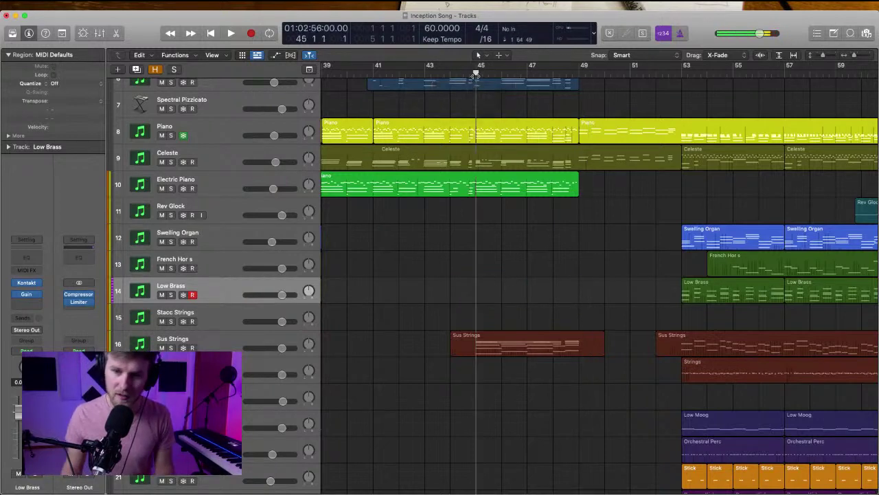
pyautogui.scroll(6, 539, 274)
pyautogui.scroll(-2, 539, 274)
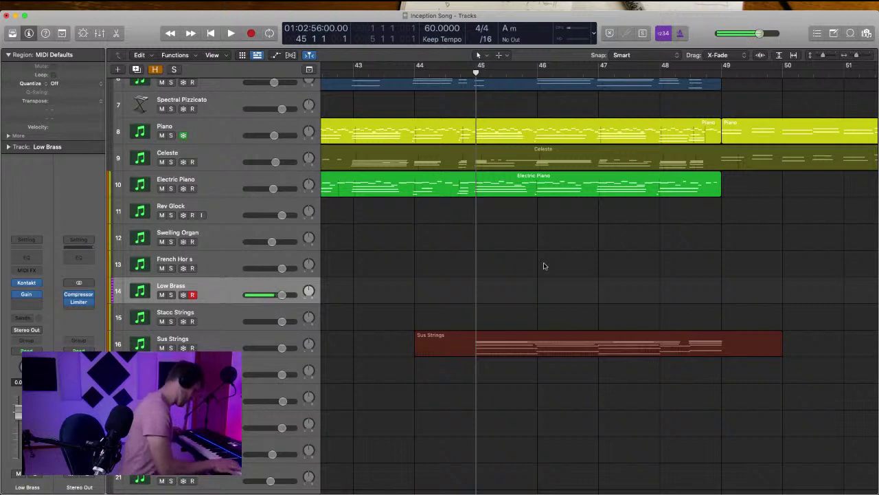
pyautogui.press('r')
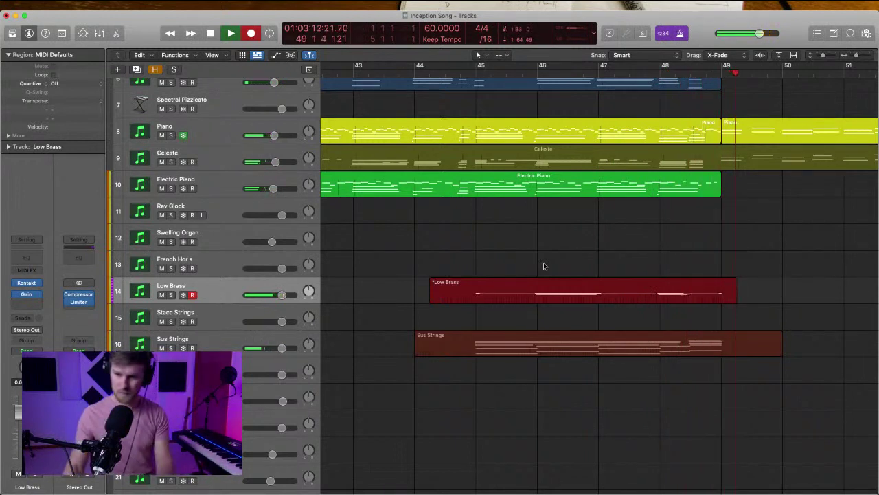
pyautogui.press('space')
pyautogui.click(543, 261)
# Open the new Low Brass region in the Piano Roll and overdub lower notes from bar 45 to bar 49
pyautogui.doubleClick(538, 289)
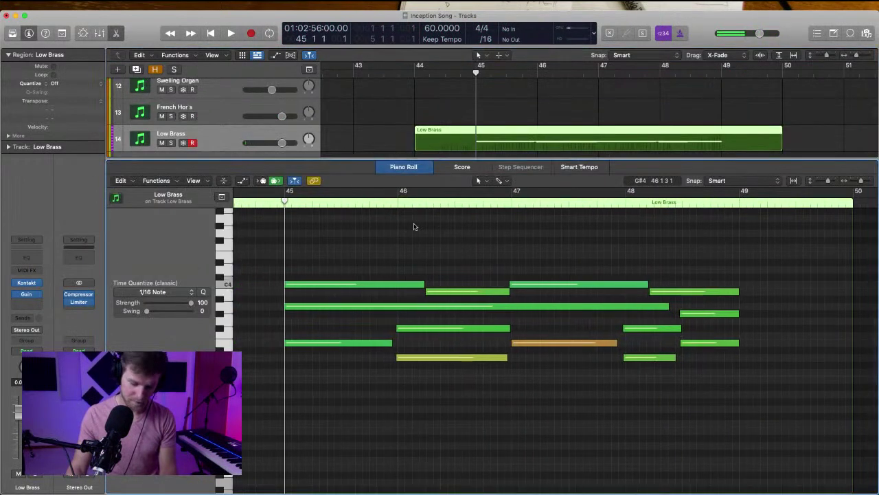
pyautogui.press('r')
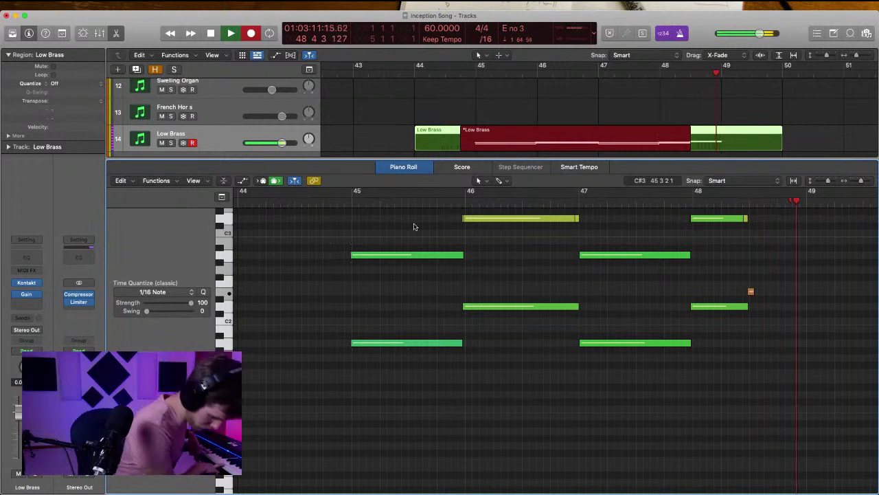
pyautogui.press('space')
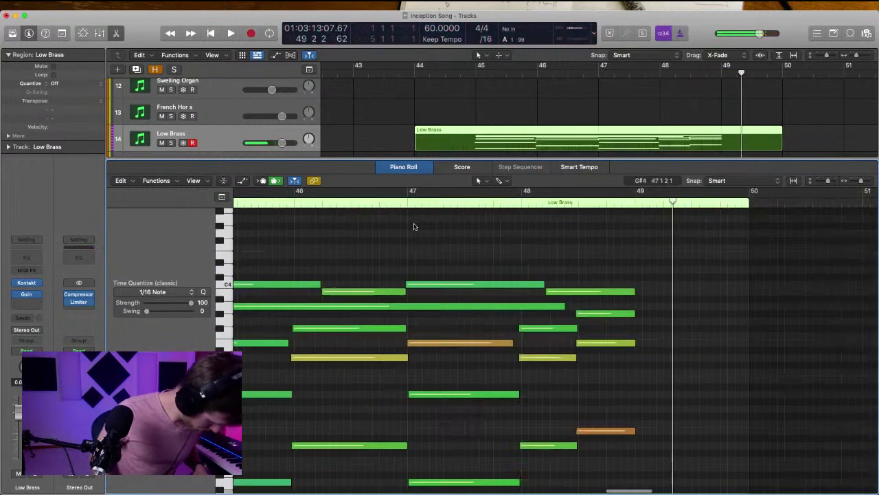
# Play the layered Low Brass back from just before bar 45, closing the Piano Roll to review it alongside the Sus Strings
pyautogui.hscroll(-5, 422, 245)
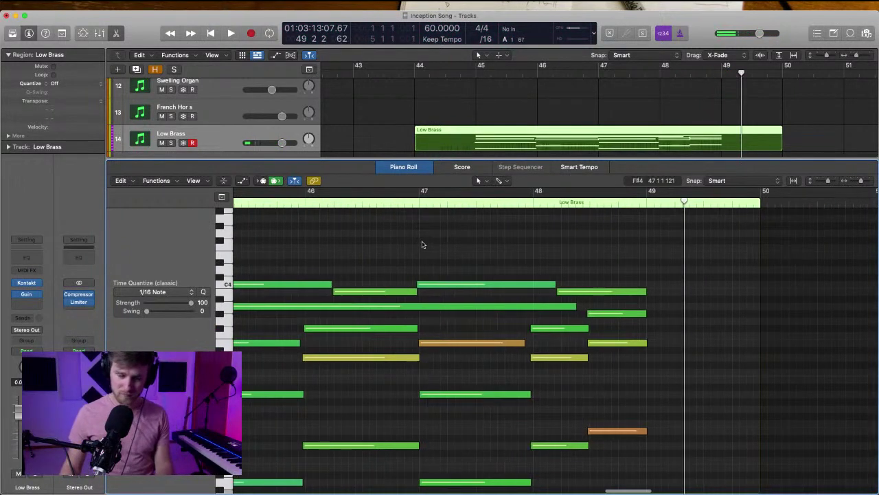
pyautogui.click(359, 203)
pyautogui.press('space')
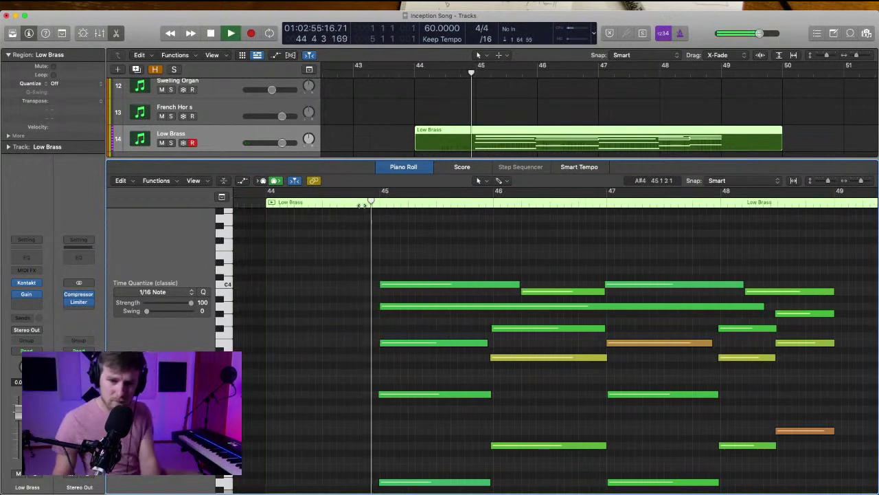
pyautogui.scroll(-2, 360, 254)
pyautogui.scroll(-3, 360, 254)
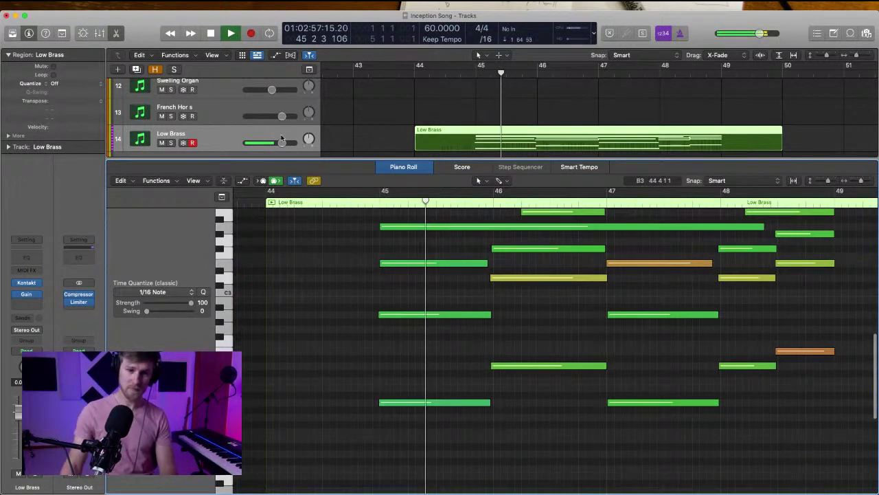
pyautogui.doubleClick(416, 138)
pyautogui.scroll(4, 417, 138)
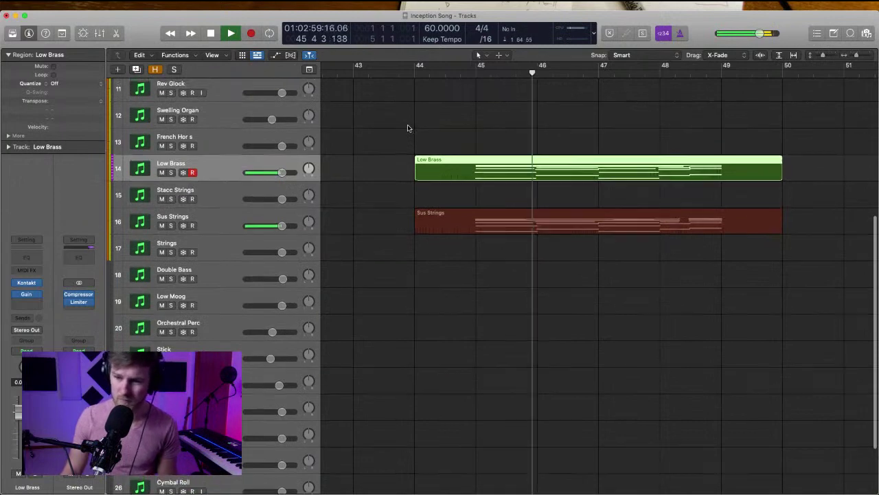
pyautogui.click(420, 147)
pyautogui.hscroll(-3, 419, 147)
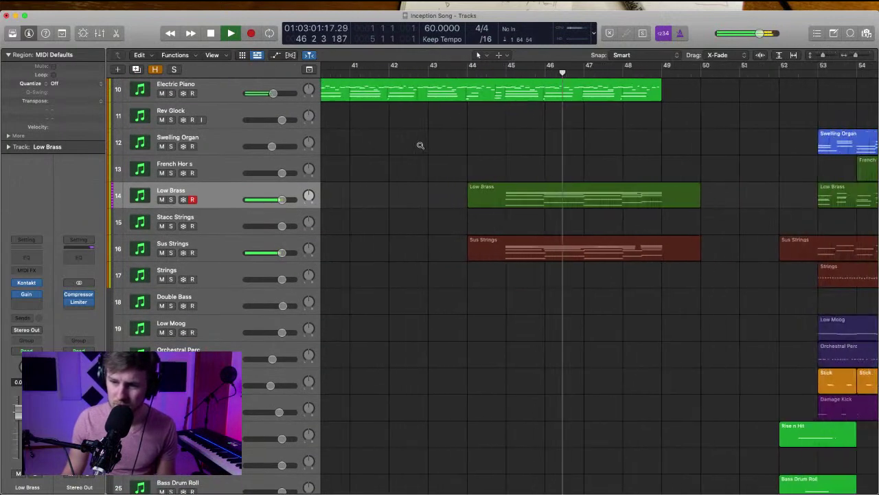
pyautogui.hscroll(2, 425, 147)
pyautogui.scroll(2, 426, 147)
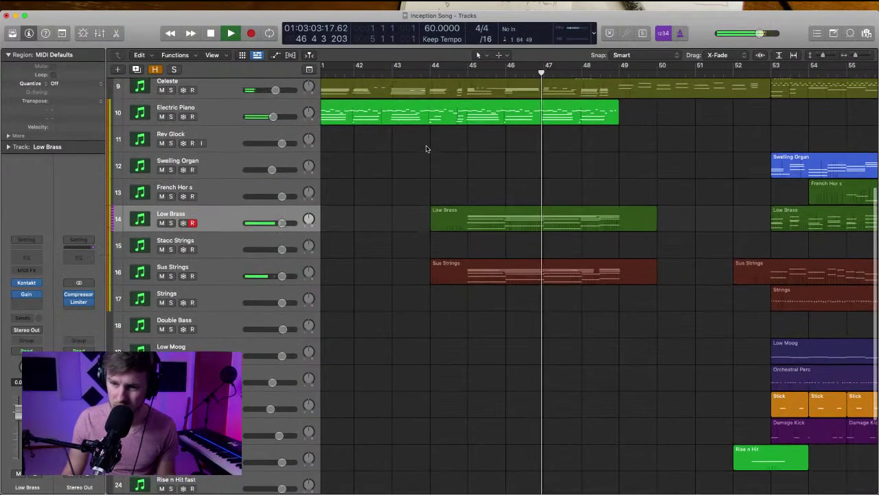
# Try recording a French horn part from bar 47 to bar 49, delete the take, and return the playhead to bar 47
pyautogui.click(314, 197)
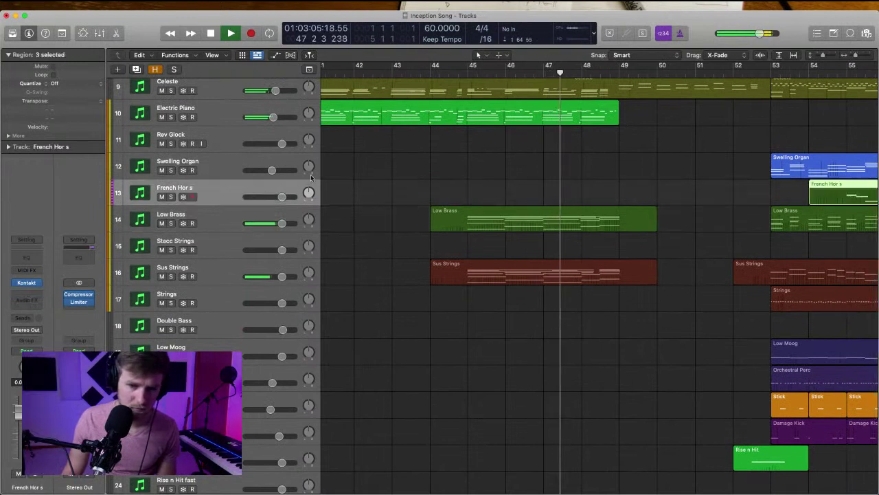
pyautogui.press('space')
pyautogui.click(547, 73)
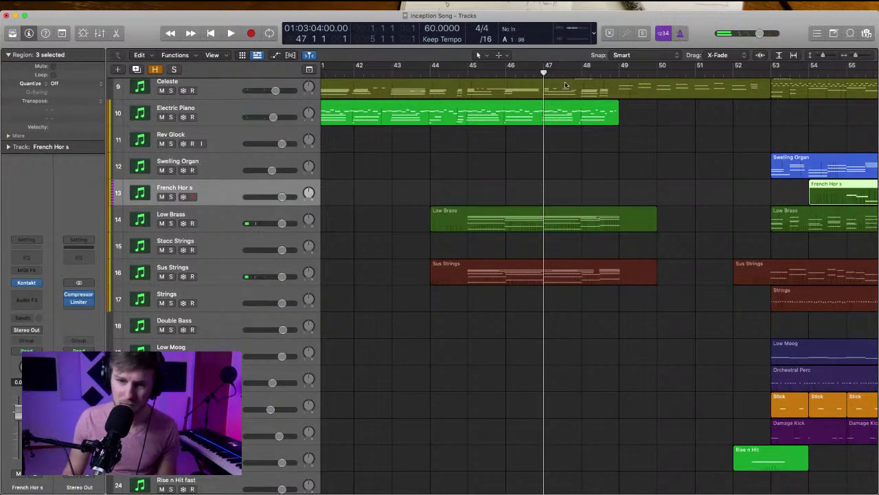
pyautogui.press('r')
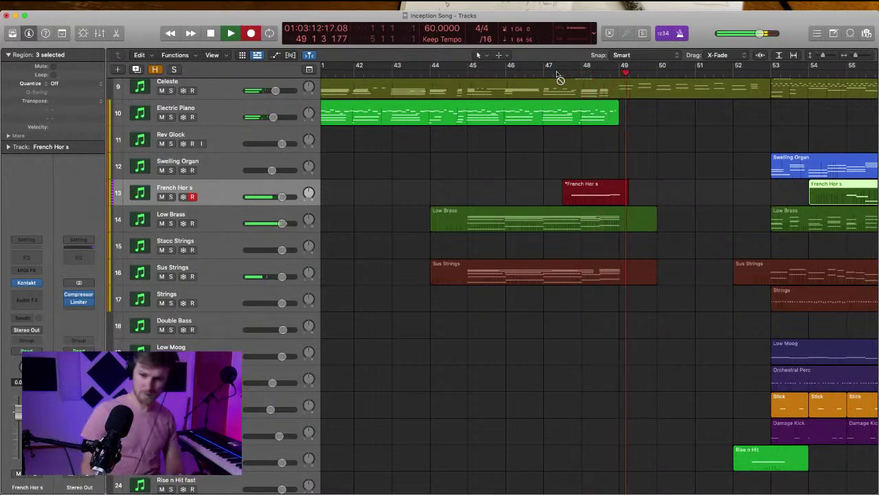
pyautogui.press('space')
pyautogui.press('Delete')
pyautogui.moveTo(553, 72); pyautogui.dragTo(543, 75)
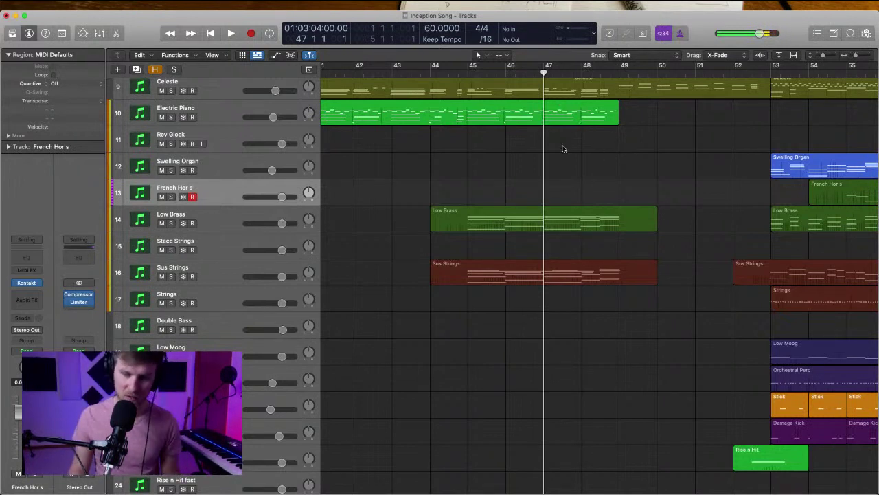
# Play the passage from bar 45 towards bar 49, listening to the Low Brass and Sus Strings together
pyautogui.scroll(5, 563, 148)
pyautogui.scroll(3, 563, 148)
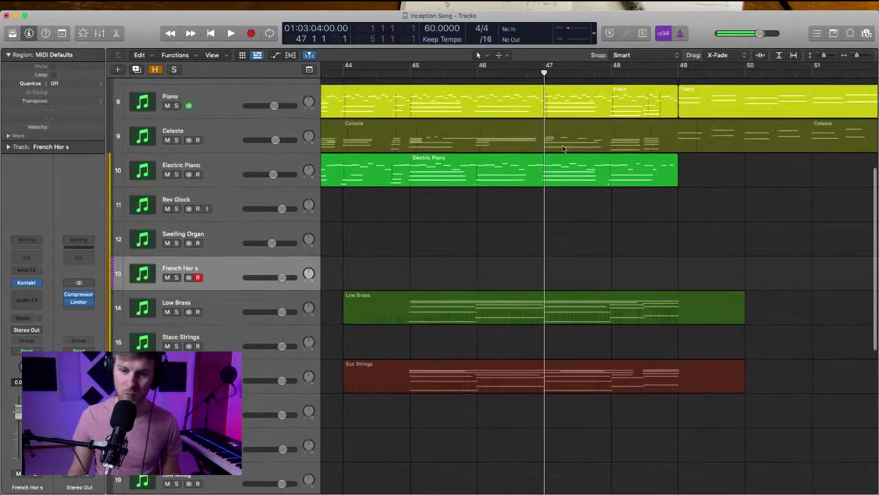
pyautogui.click(479, 74)
pyautogui.press('space')
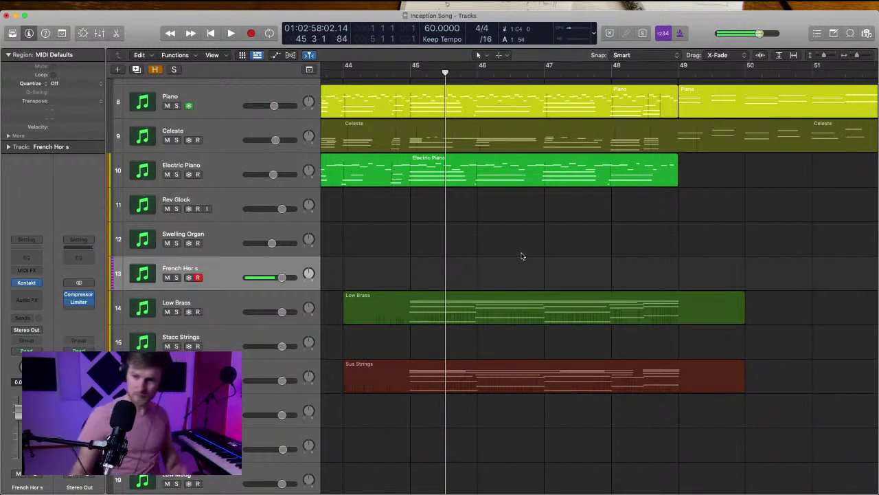
pyautogui.press('space')
pyautogui.scroll(-3, 521, 256)
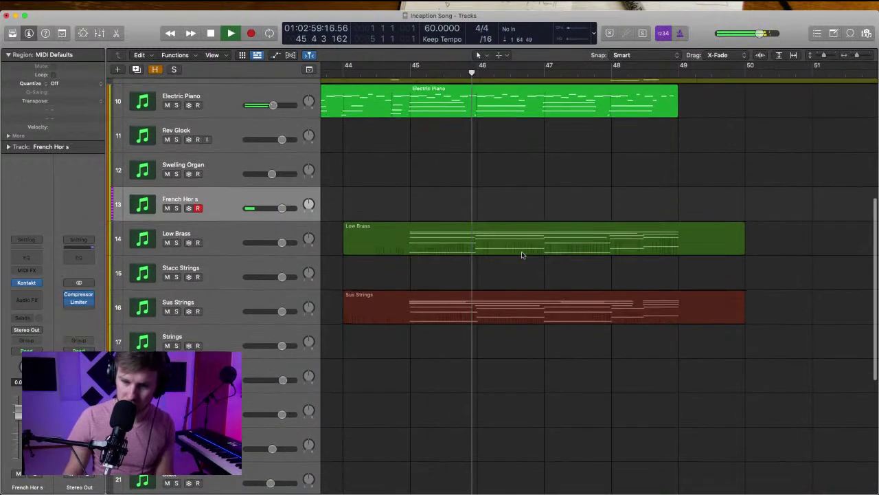
pyautogui.scroll(-4, 522, 269)
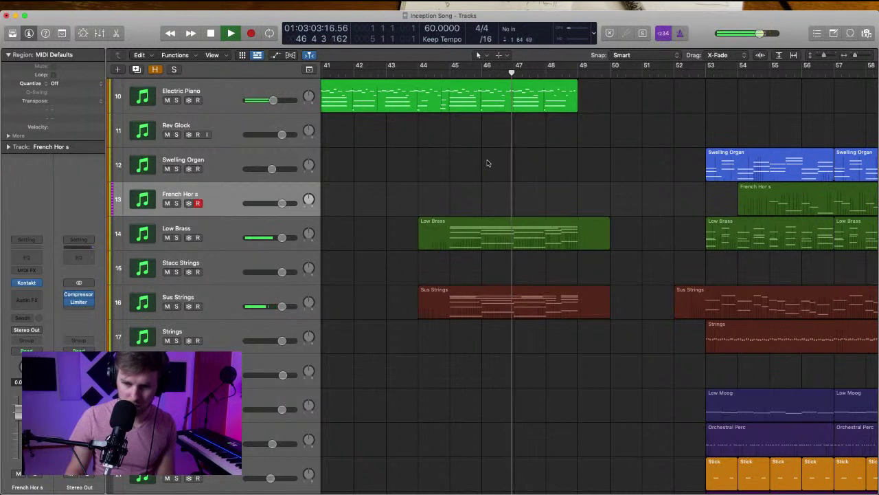
pyautogui.hscroll(2, 487, 163)
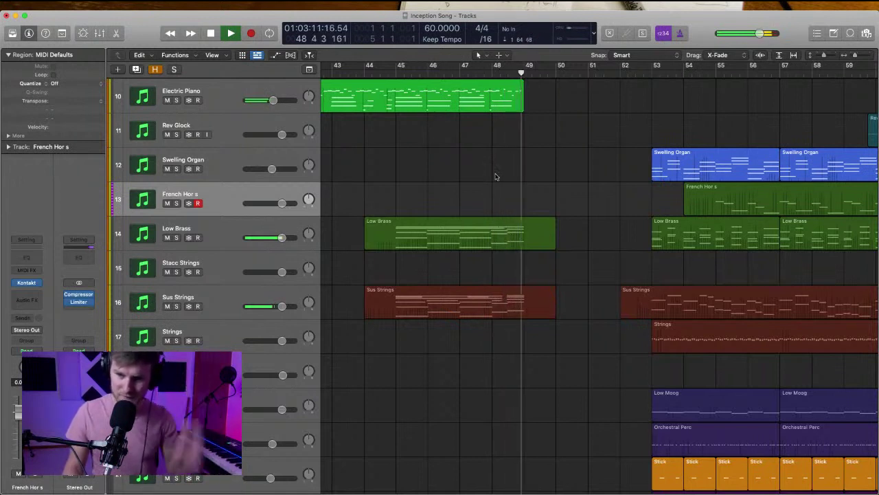
pyautogui.press('space')
pyautogui.click(487, 257)
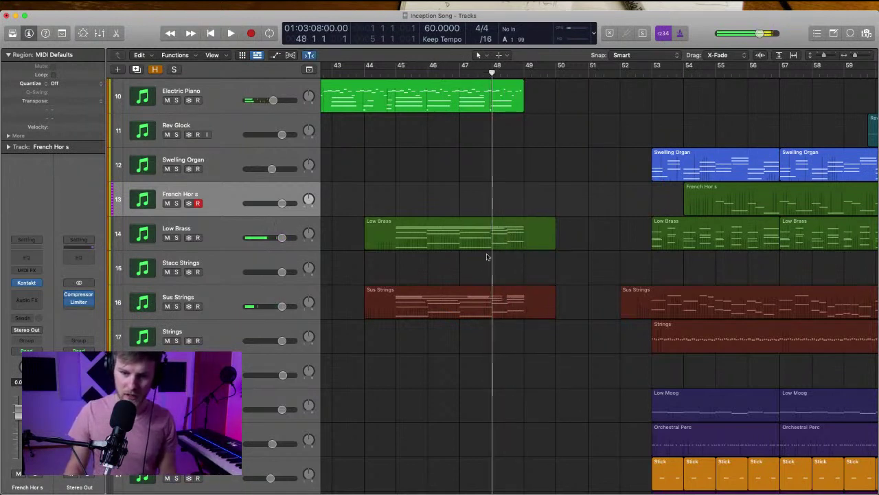
pyautogui.click(492, 241)
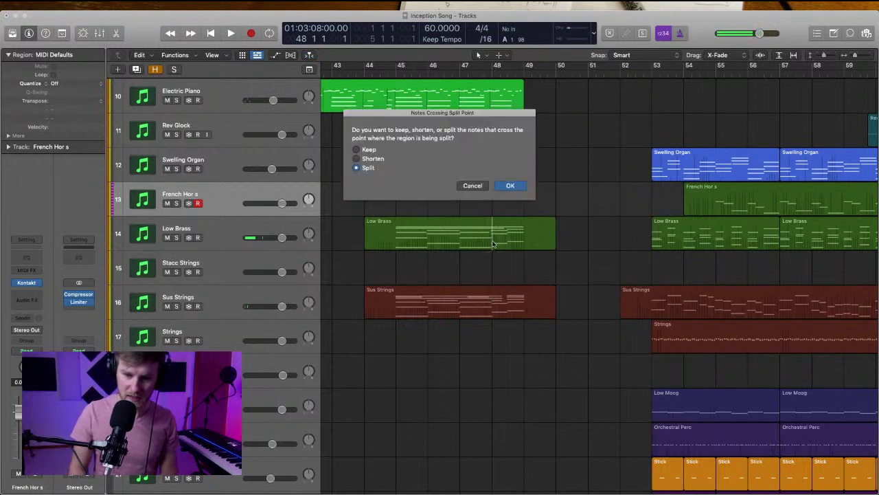
pyautogui.click(473, 185)
# Duplicate the Low Brass track with its instrument and rename the copy Low Brass Stacc
pyautogui.click(217, 240)
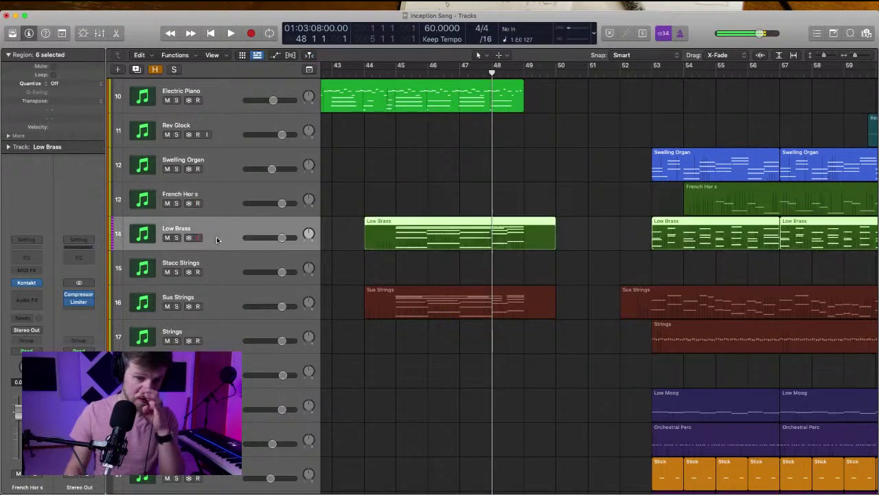
pyautogui.press('super+d')
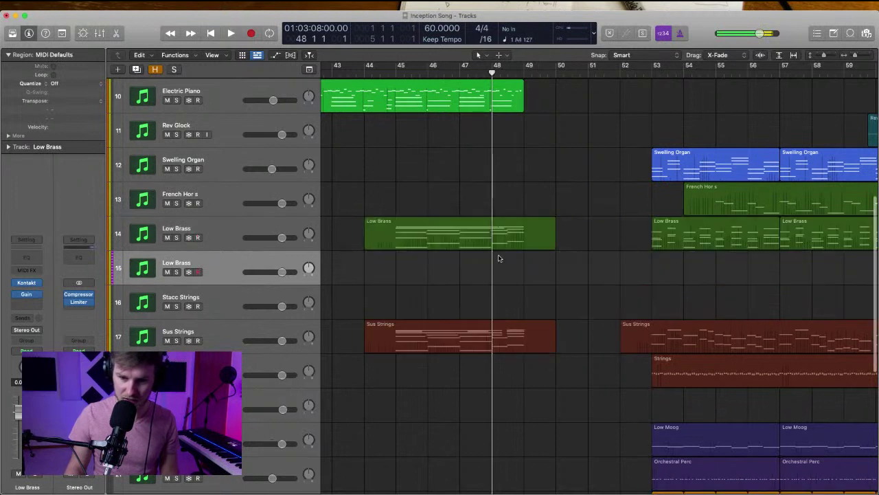
pyautogui.doubleClick(211, 260)
pyautogui.write('Sta')
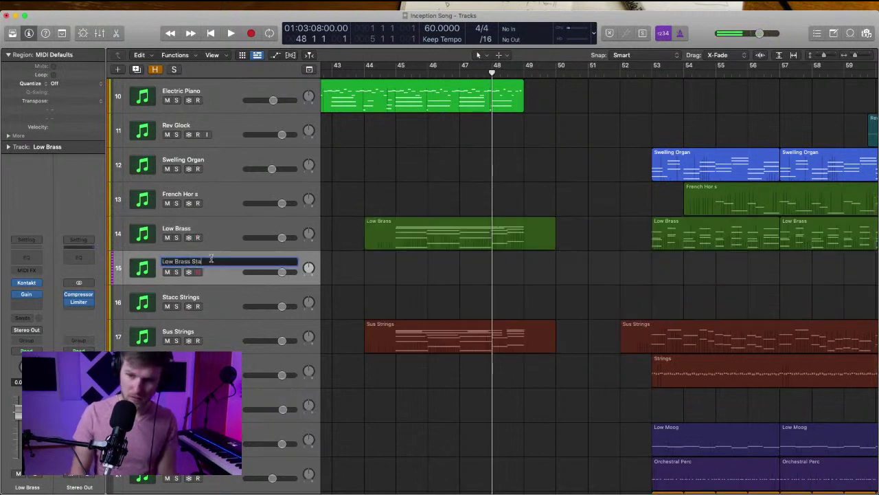
pyautogui.write('cc')
pyautogui.press('Return')
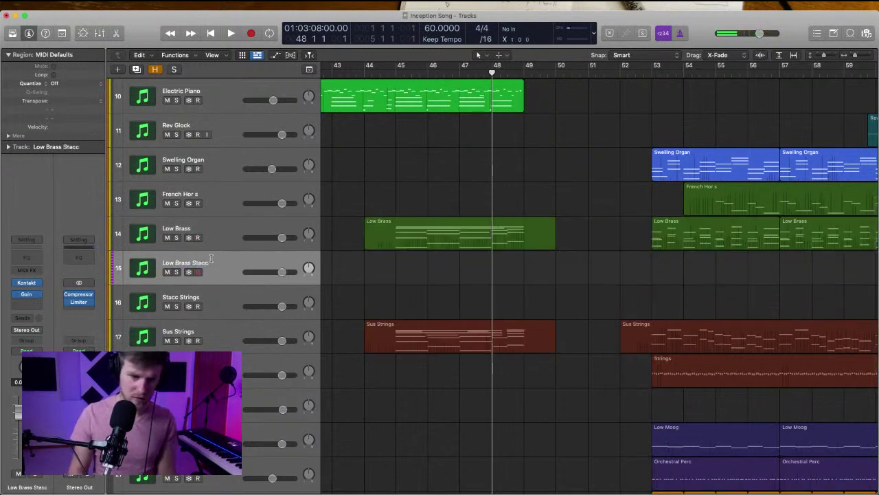
# Switch the Brass Ensemble in the Low Brass Stacc track's Kontakt instrument to the Staccato articulation and close its window
pyautogui.click(27, 284)
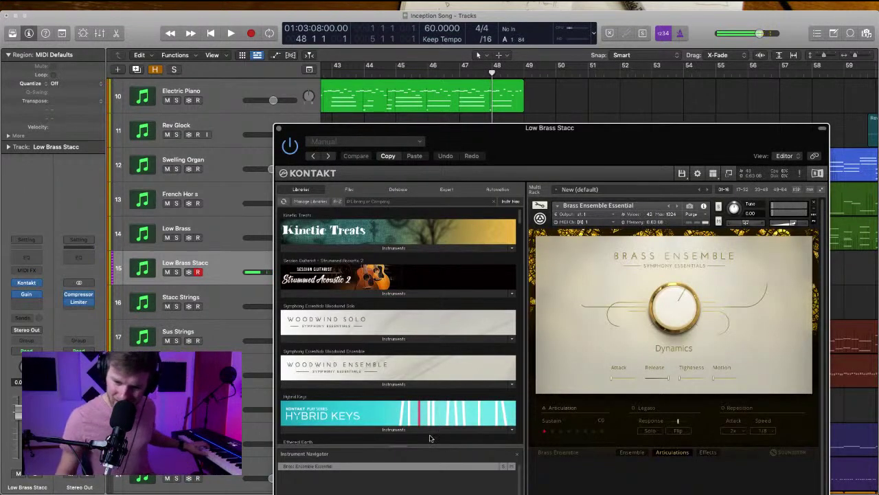
pyautogui.click(551, 433)
pyautogui.click(567, 444)
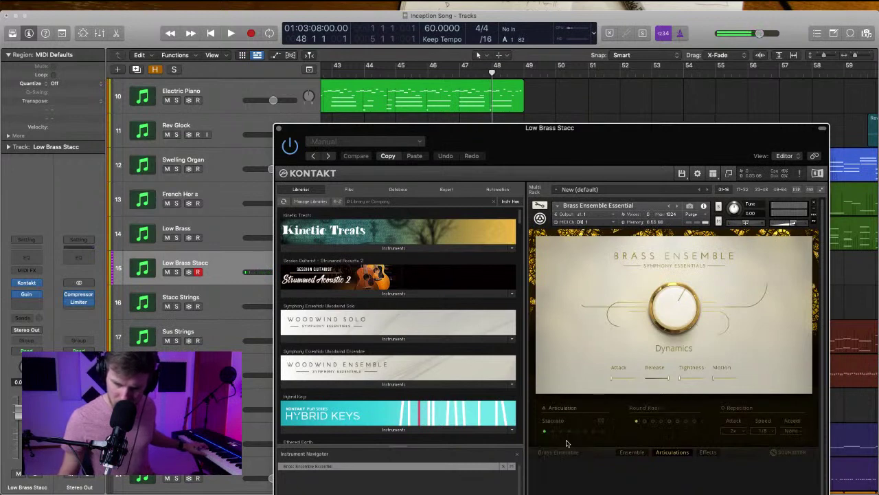
pyautogui.click(279, 130)
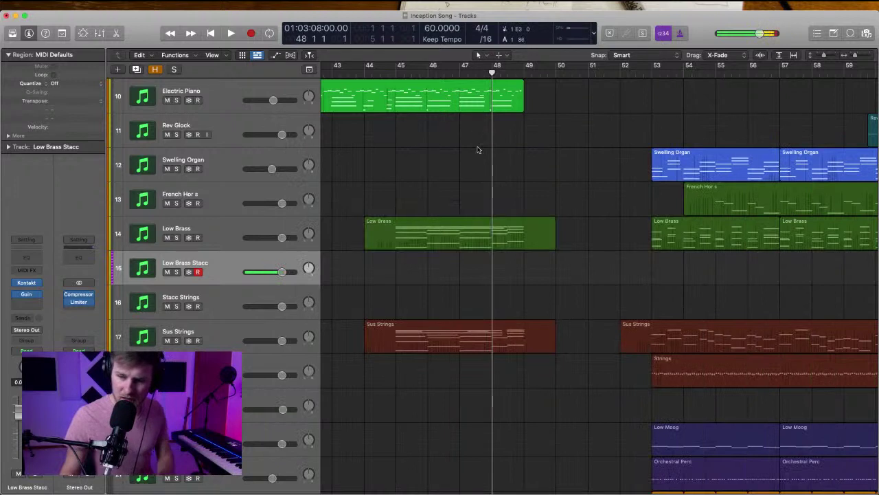
# Play the arrangement from bar 47 to bar 49 while rehearsing the staccato brass part over it
pyautogui.scroll(1, 482, 146)
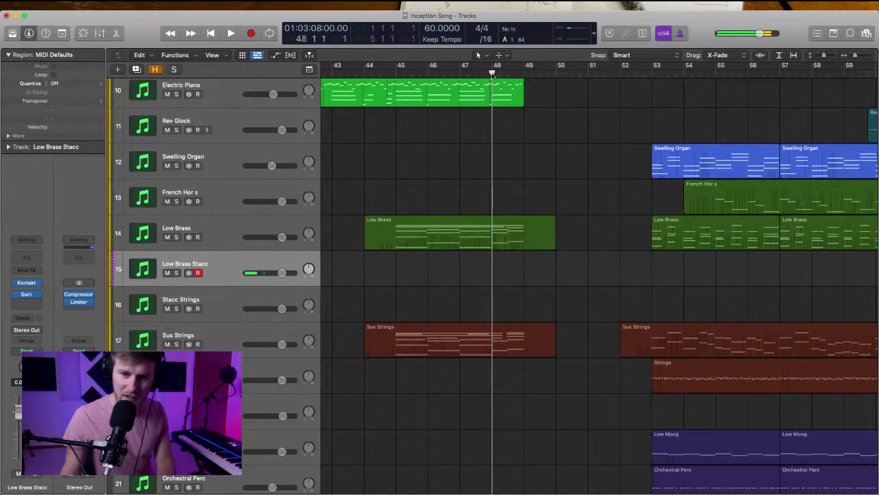
pyautogui.click(460, 70)
pyautogui.press('space')
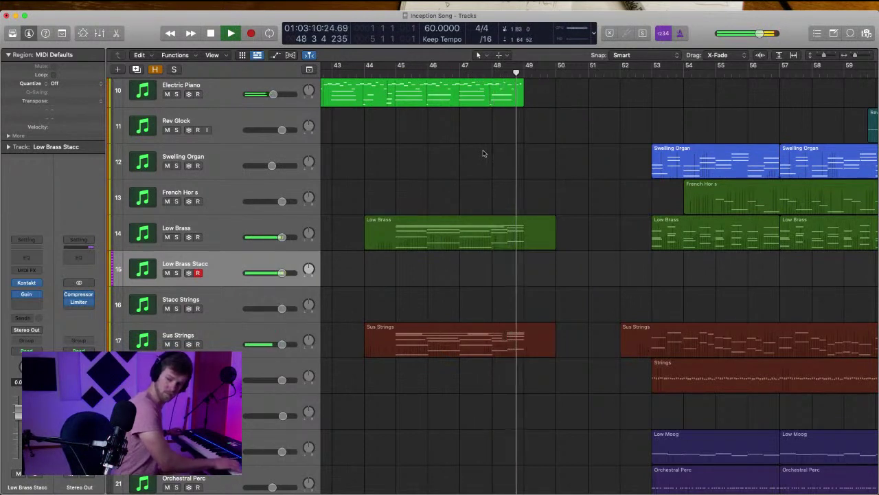
pyautogui.press('space')
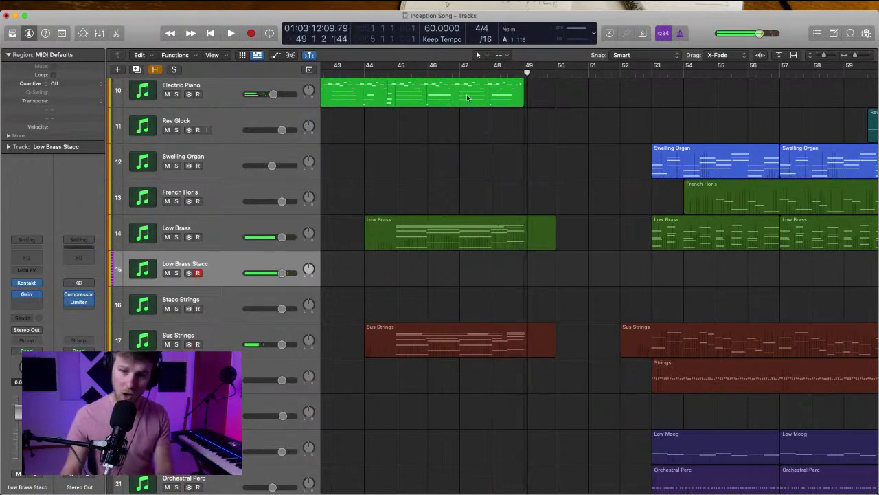
# Try recording a staccato brass take on Low Brass Stacc from bar 47 to bar 49, and delete it
pyautogui.click(459, 71)
pyautogui.press('r')
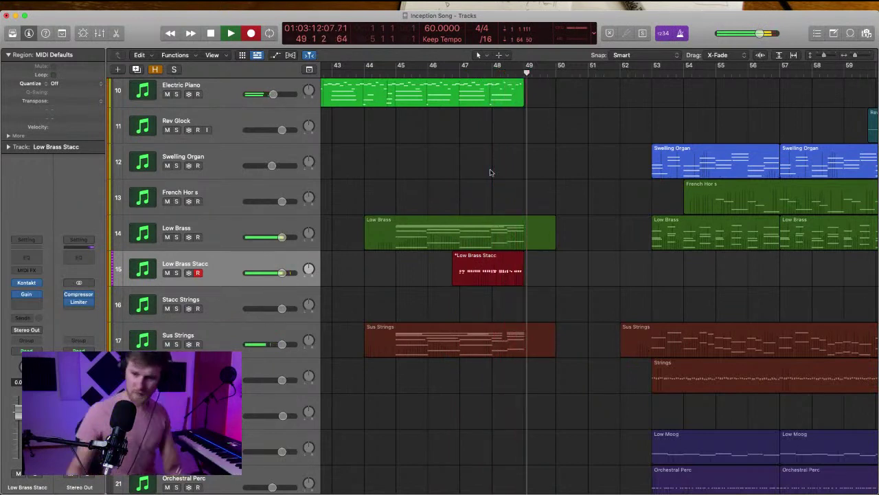
pyautogui.press('space')
pyautogui.click(493, 267)
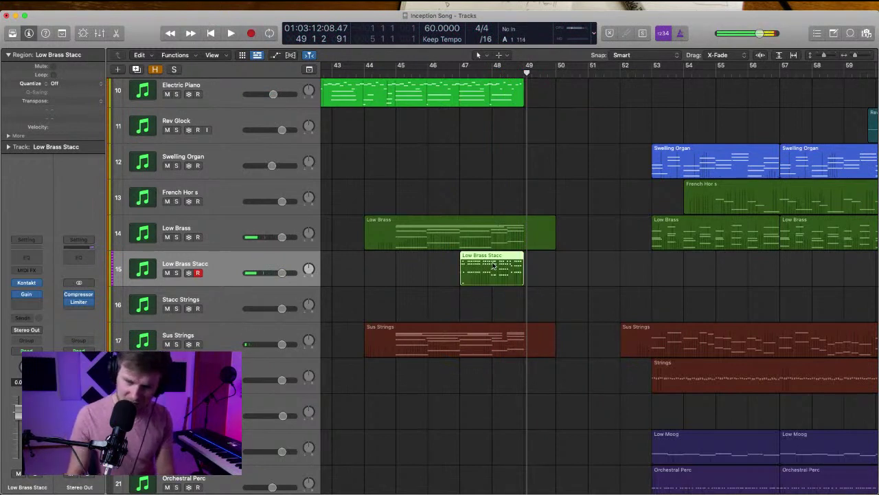
pyautogui.press('Delete')
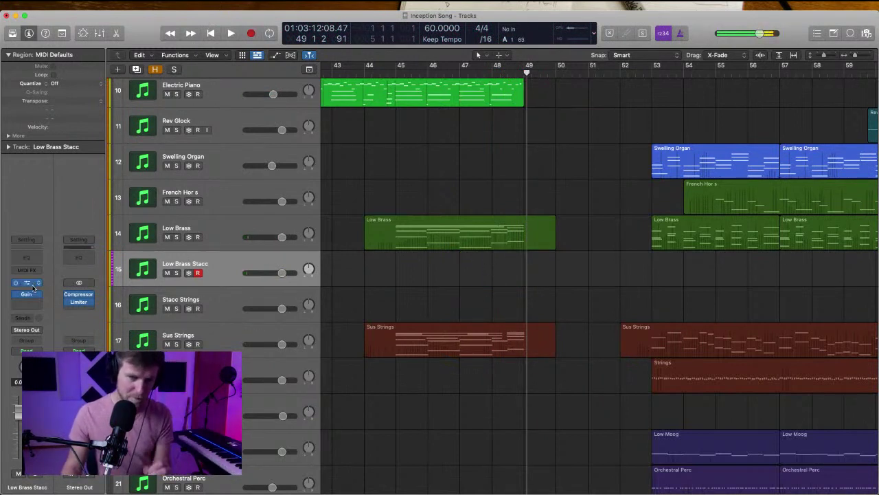
# Look through the Brass Ensemble's articulation choices in Kontakt, keep Staccato, and close the instrument window
pyautogui.press('v')
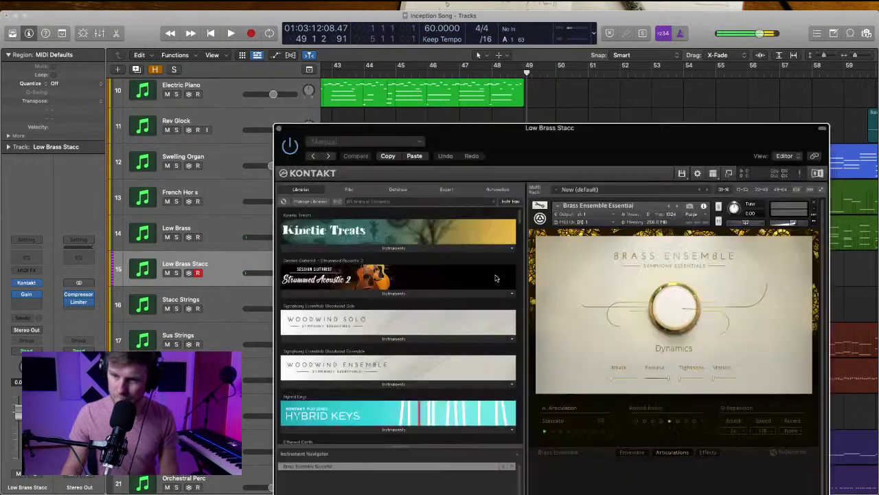
pyautogui.moveTo(634, 130); pyautogui.dragTo(546, 56)
pyautogui.click(475, 346)
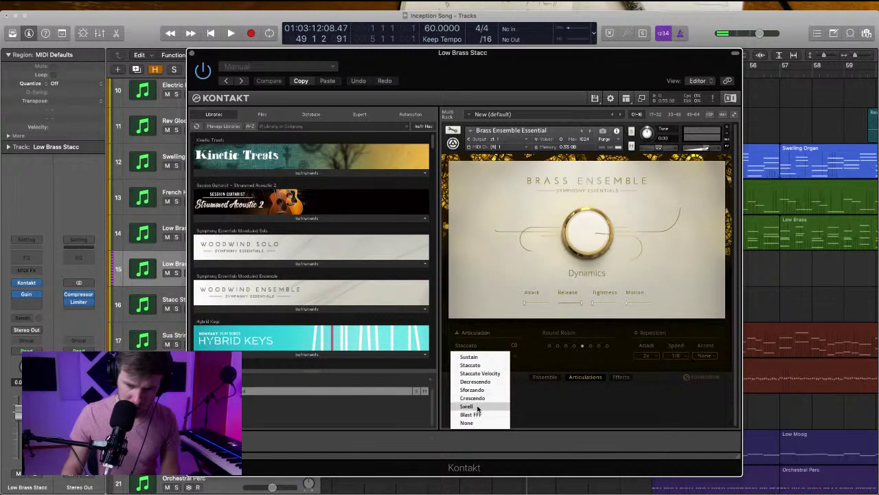
pyautogui.click(478, 366)
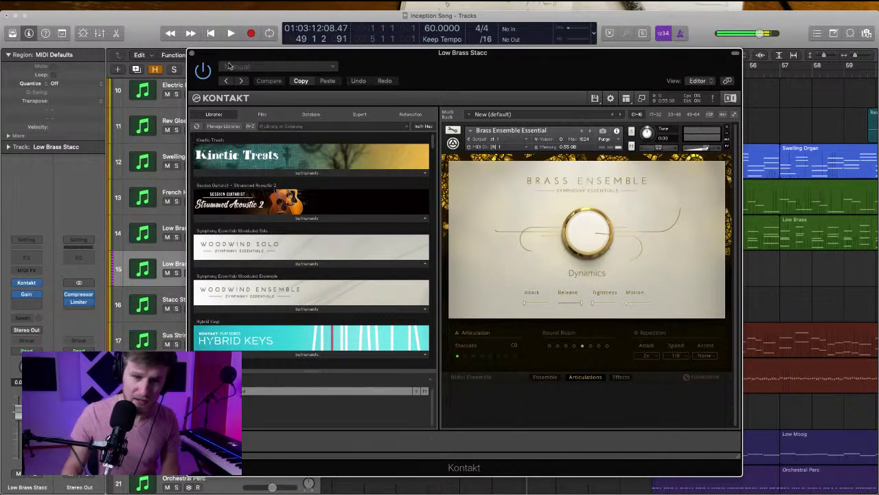
pyautogui.moveTo(320, 54); pyautogui.dragTo(343, 121)
pyautogui.click(217, 119)
# Place the playhead at bar 48 and turn down the reverb mix amount in the Low Brass Stacc instrument's effects
pyautogui.press('super+Right')
pyautogui.press('super+Right')
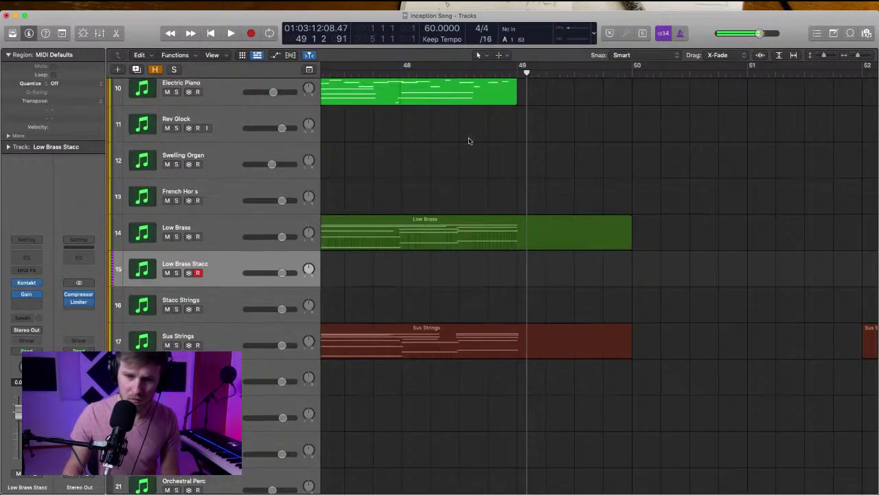
pyautogui.click(403, 72)
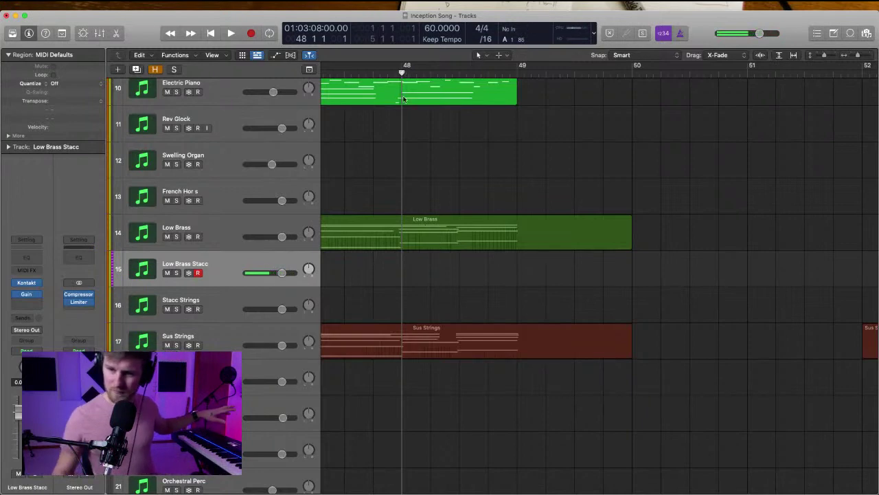
pyautogui.click(27, 285)
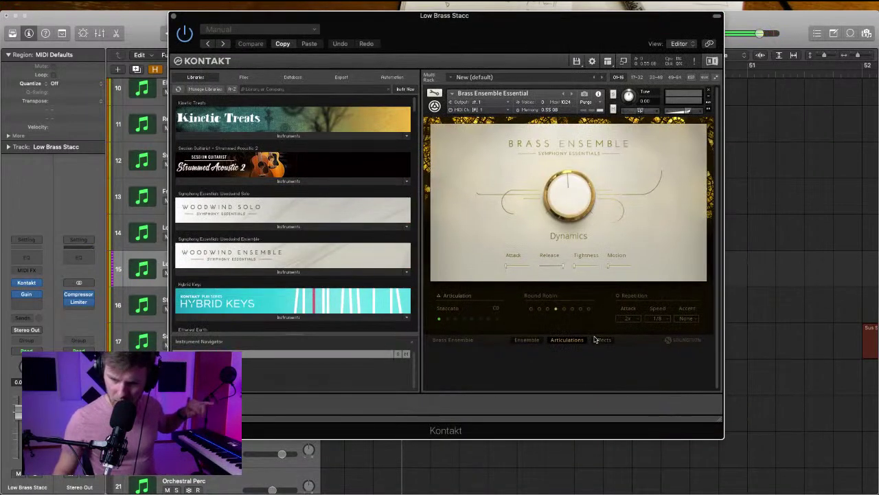
pyautogui.click(604, 340)
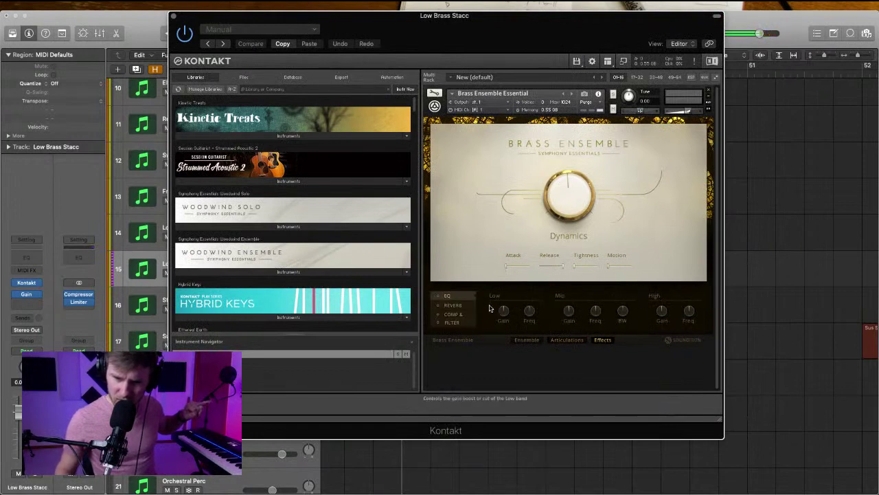
pyautogui.click(450, 305)
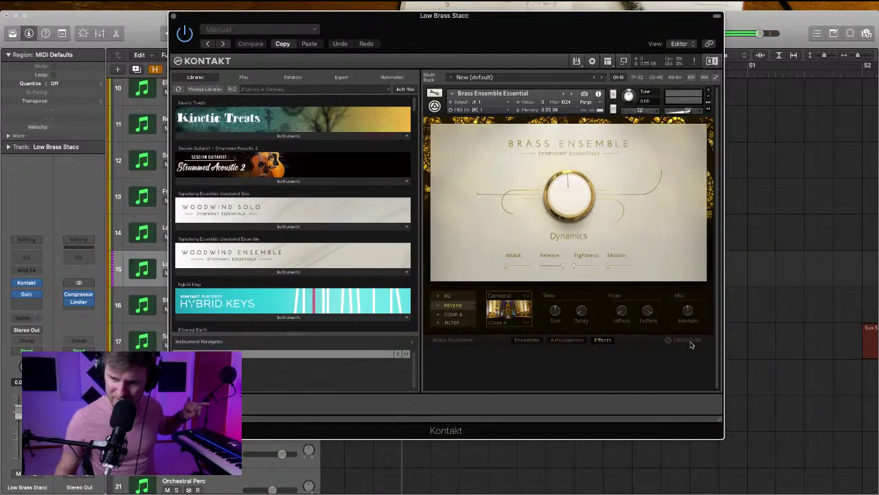
pyautogui.moveTo(687, 310); pyautogui.dragTo(691, 335)
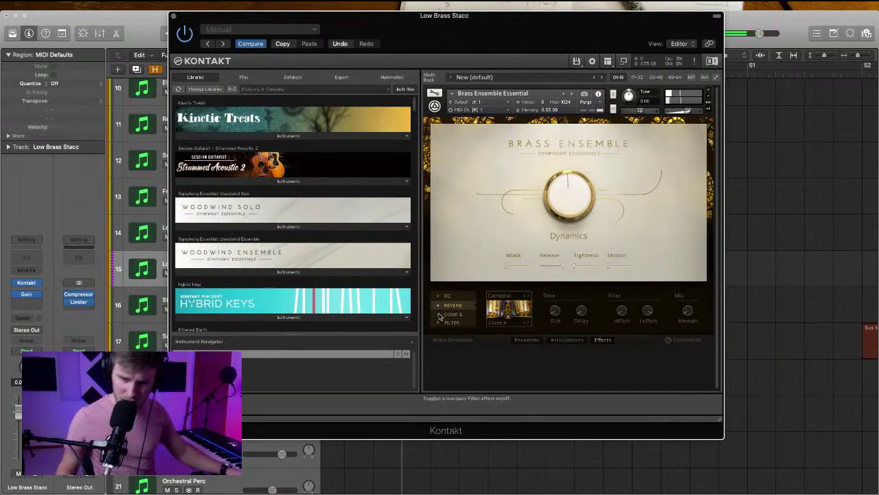
pyautogui.click(533, 341)
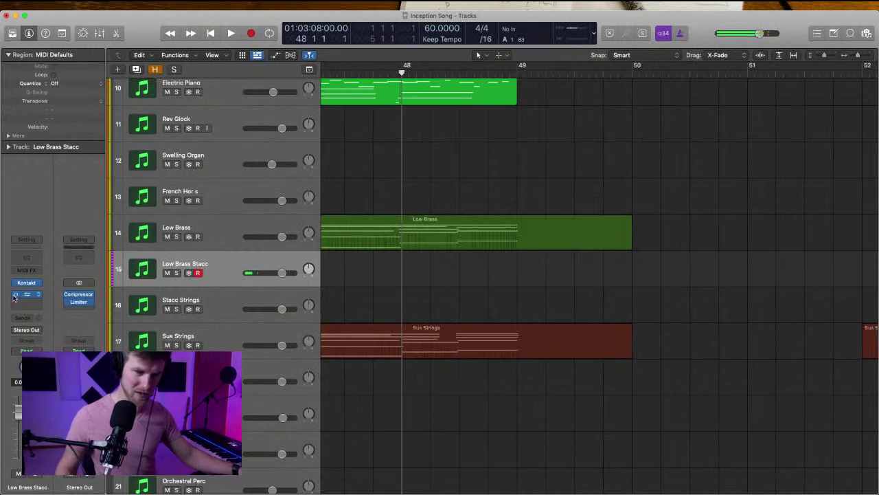
# Try recording Low Brass Stacc from bar 48, delete the short take, and return the playhead to bar 47
pyautogui.press('r')
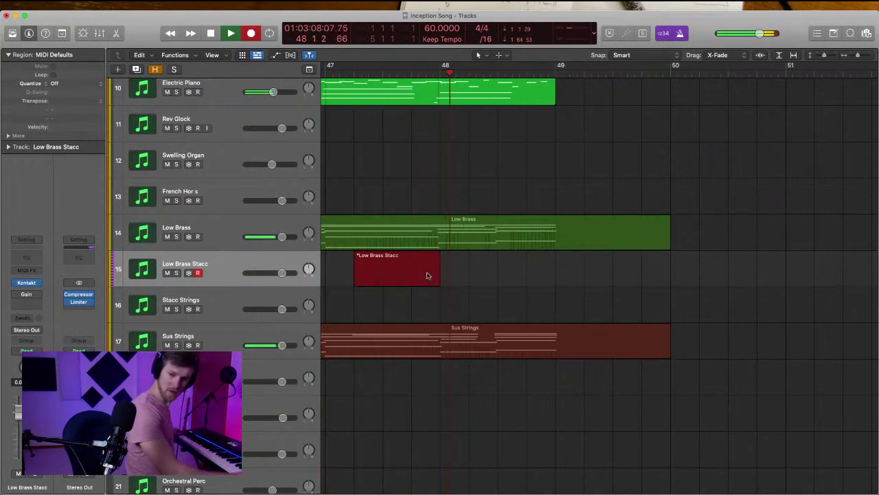
pyautogui.press('space')
pyautogui.hscroll(-2, 399, 65)
pyautogui.click(370, 72)
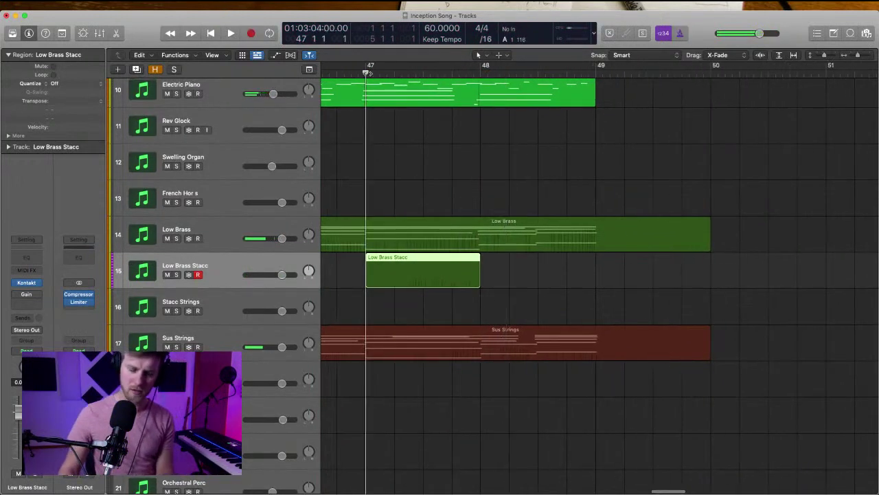
pyautogui.press('Delete')
# Record a staccato brass part on Low Brass Stacc from bar 47 to bar 49 and open the take in the Piano Roll
pyautogui.press('r')
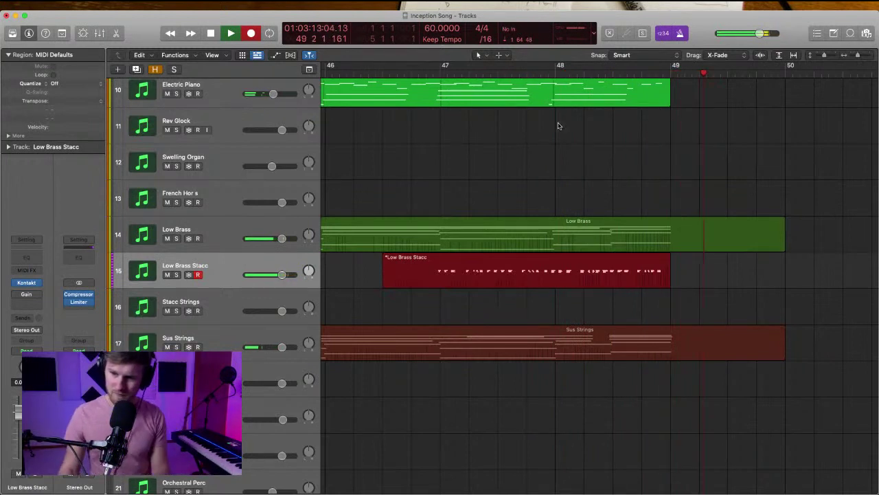
pyautogui.press('space')
pyautogui.doubleClick(530, 271)
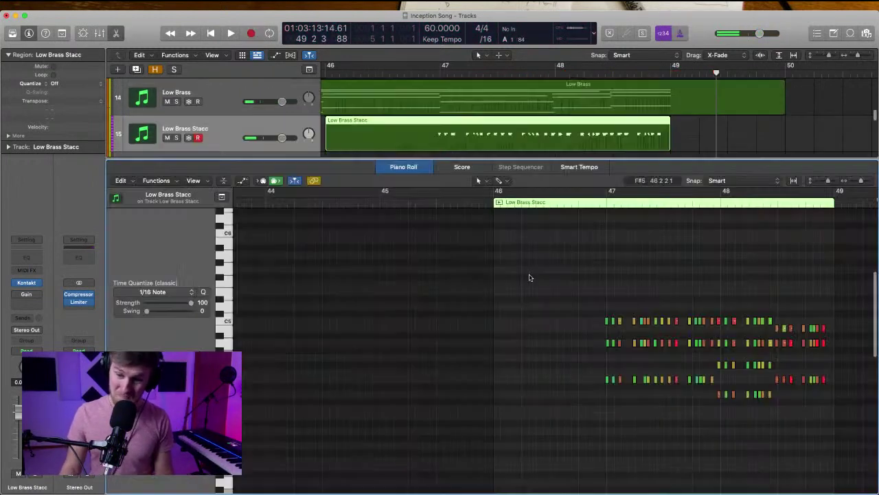
# Select the first three staccato chords at the start of bar 47 and nudge them slightly later
pyautogui.keyDown('ctrl'); pyautogui.keyDown('alt'); pyautogui.click(540, 276); pyautogui.keyUp('alt'); pyautogui.keyUp('ctrl')
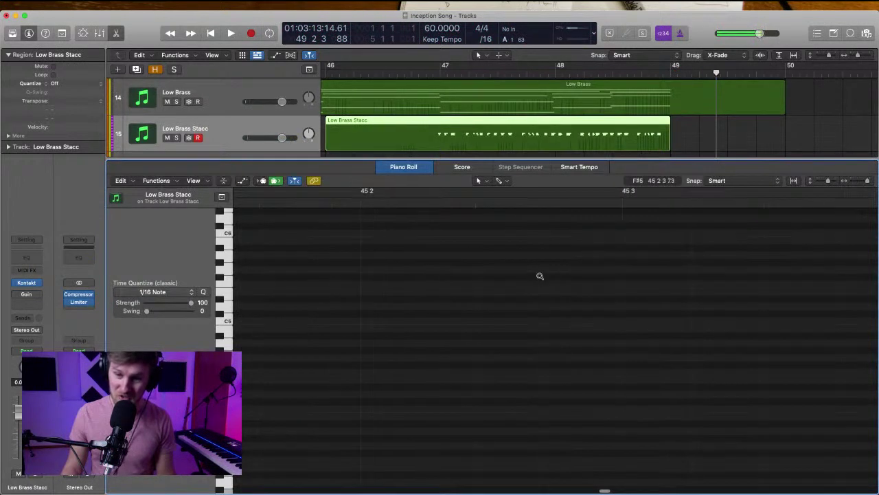
pyautogui.scroll(-3, 540, 276)
pyautogui.hscroll(8, 540, 278)
pyautogui.moveTo(331, 290); pyautogui.dragTo(405, 410)
pyautogui.moveTo(400, 326); pyautogui.dragTo(406, 326)
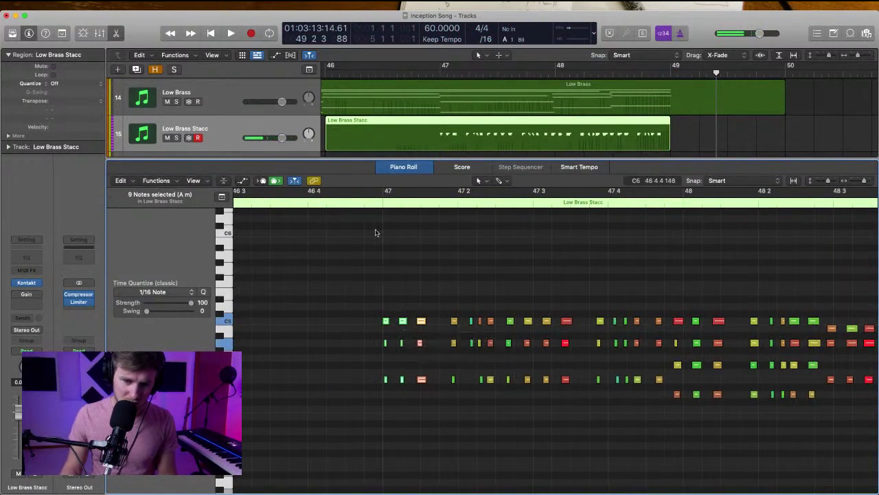
# Play the staccato chords from bar 47 and solo Low Brass Stacc to check their timing on its own
pyautogui.click(382, 202)
pyautogui.press('space')
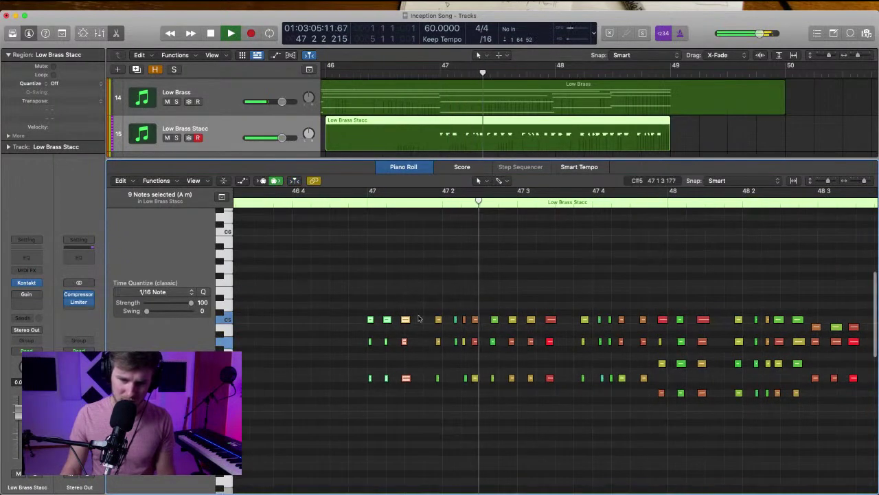
pyautogui.press('space')
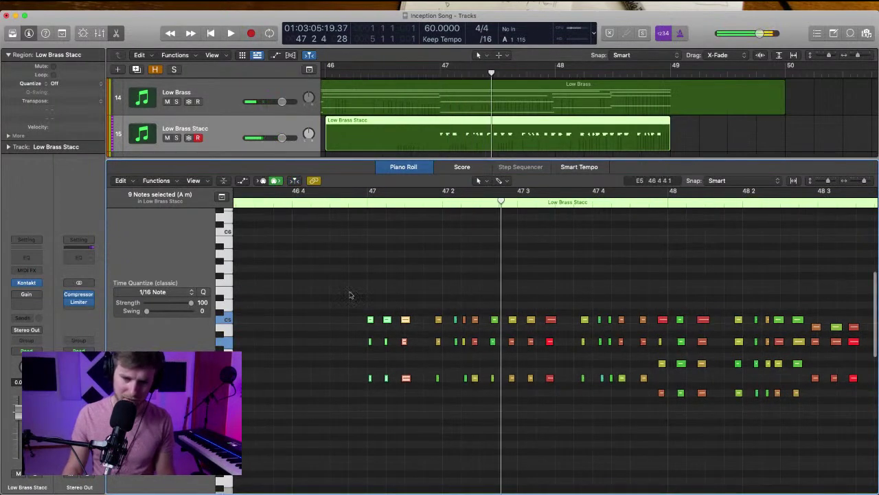
pyautogui.click(357, 201)
pyautogui.press('space')
pyautogui.hotkey('ctrl', 's')
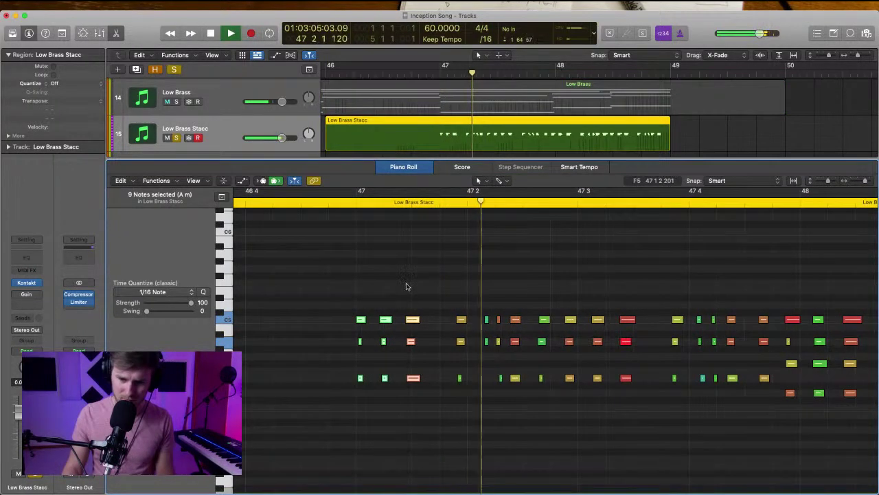
pyautogui.press('space')
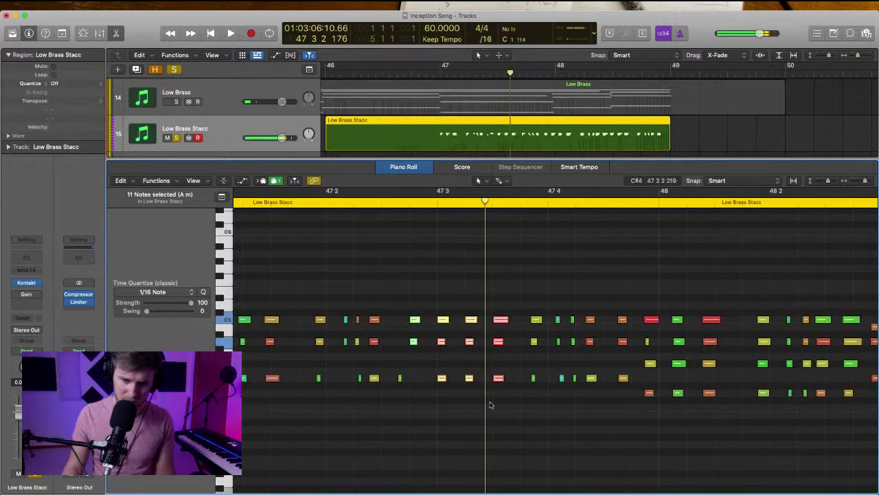
# Shift the four staccato chords around beat 2 of bar 47 slightly later onto the beat and play them back
pyautogui.click(296, 202)
pyautogui.moveTo(295, 268); pyautogui.dragTo(382, 426)
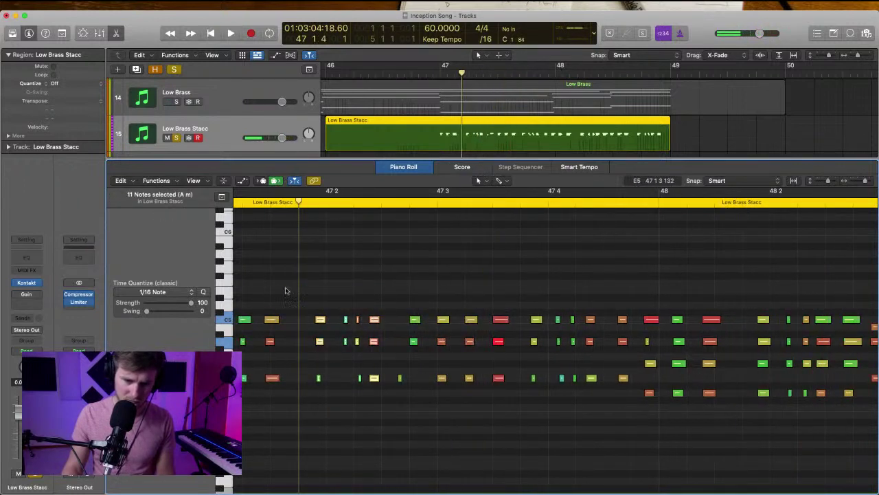
pyautogui.moveTo(287, 284); pyautogui.dragTo(414, 378)
pyautogui.press('space')
pyautogui.hscroll(3, 442, 320)
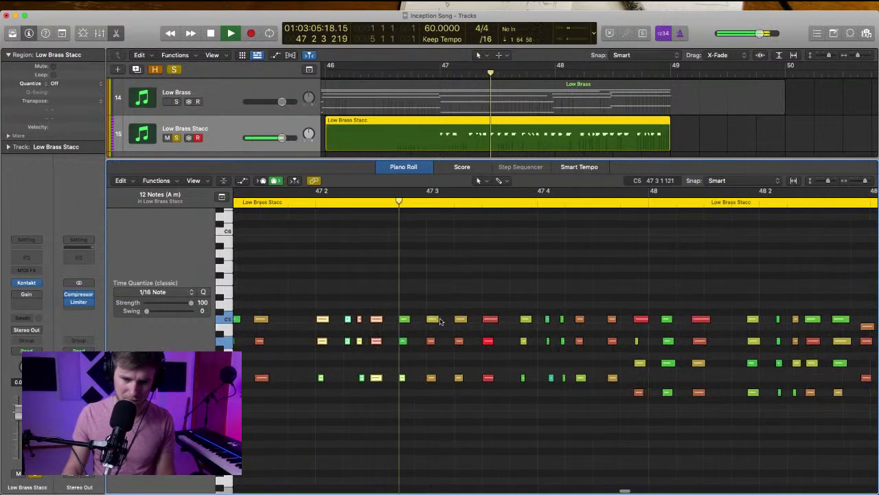
# Shift the three staccato chords at the start of bar 48 slightly later onto the beat
pyautogui.hscroll(3, 471, 390)
pyautogui.press('space')
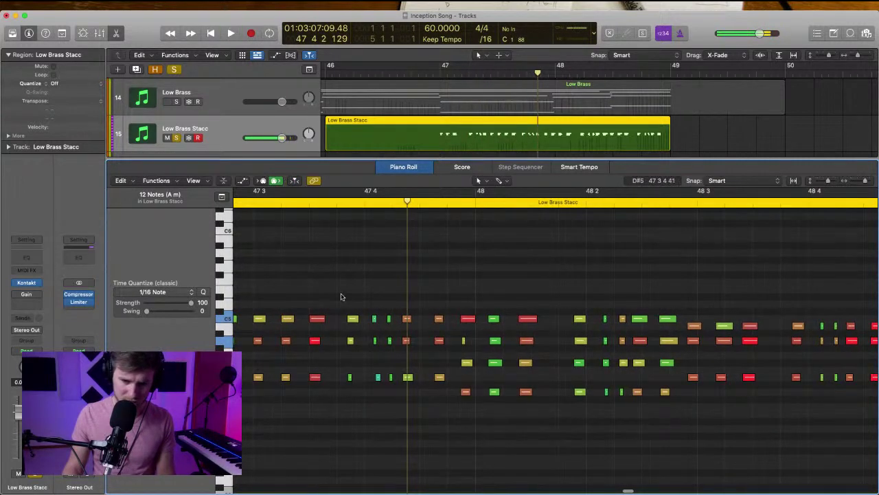
pyautogui.moveTo(340, 295); pyautogui.dragTo(436, 390)
pyautogui.moveTo(458, 285); pyautogui.dragTo(535, 426)
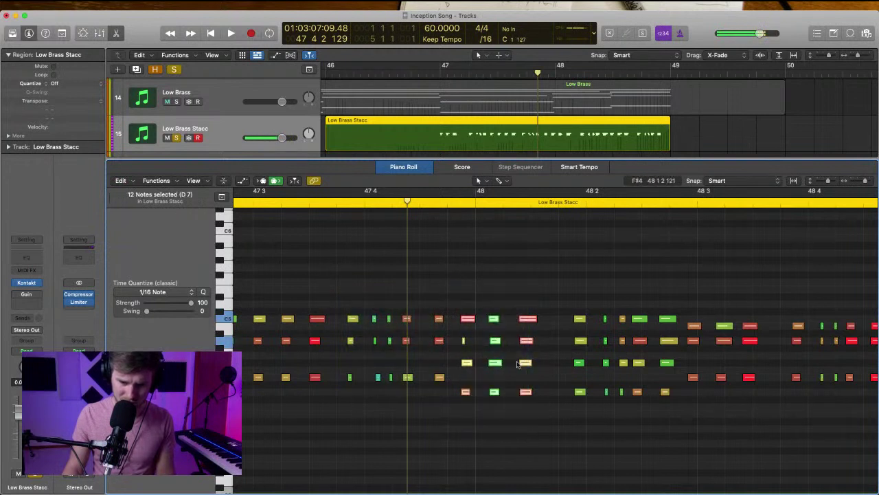
pyautogui.moveTo(531, 322); pyautogui.dragTo(546, 321)
pyautogui.hscroll(3, 528, 316)
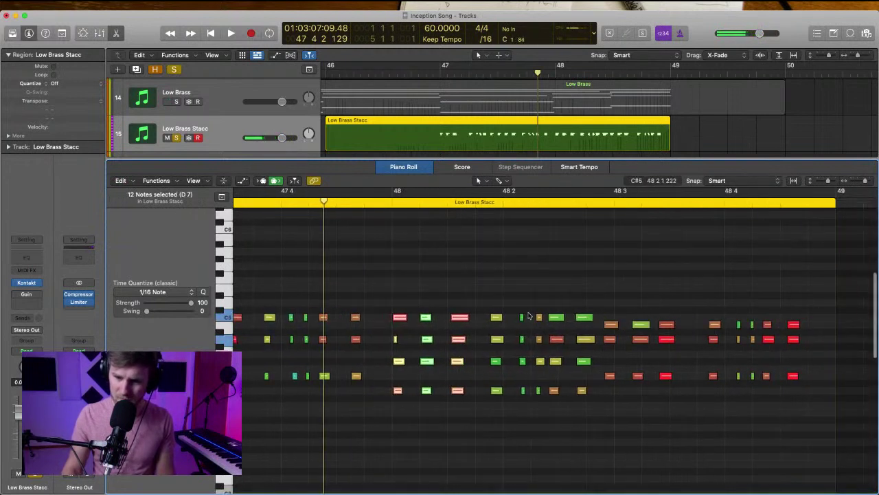
# Shift all staccato chords from beat 2 of bar 48 to the region's end slightly later and play back from bar 48
pyautogui.moveTo(487, 287); pyautogui.dragTo(828, 420)
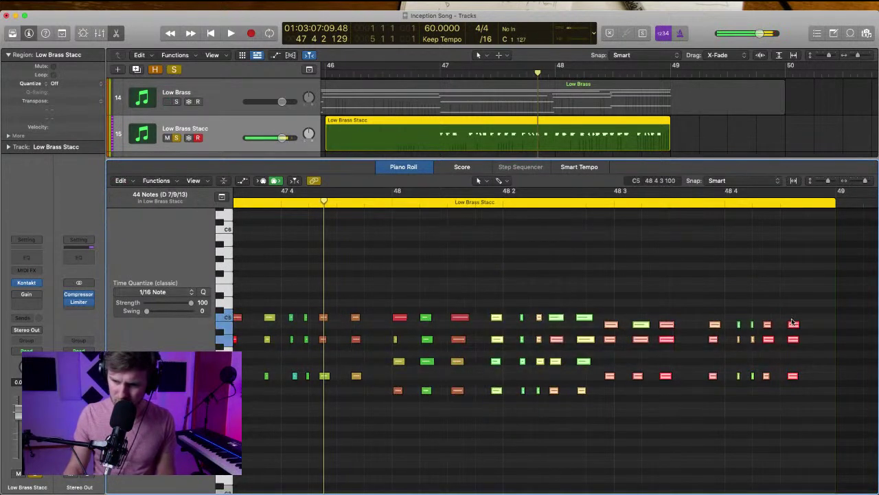
pyautogui.moveTo(795, 324); pyautogui.dragTo(810, 324)
pyautogui.press('space')
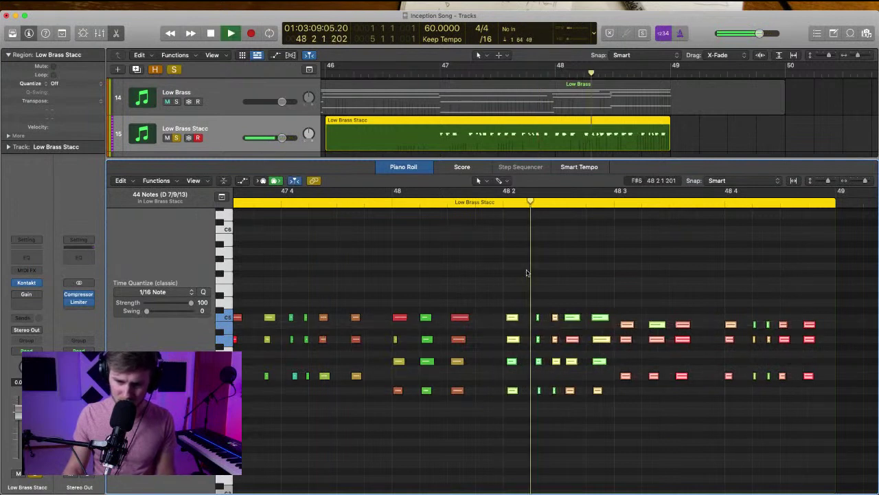
pyautogui.press('space')
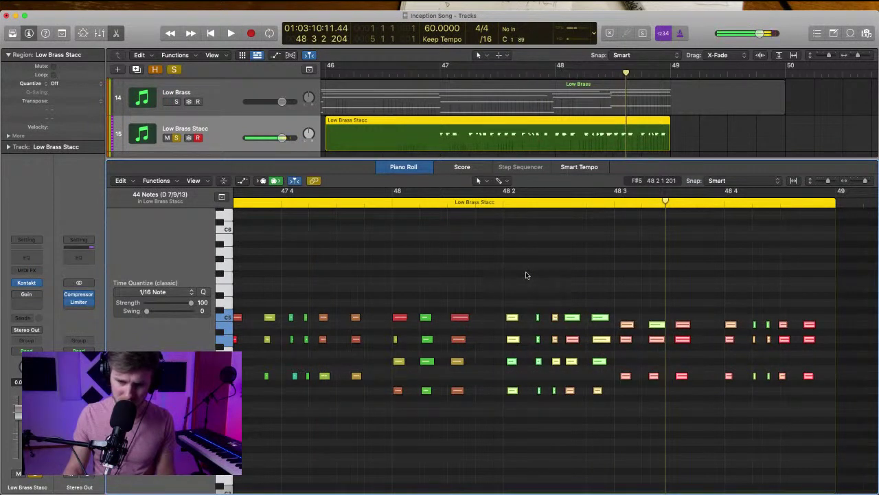
pyautogui.click(391, 204)
pyautogui.doubleClick(392, 205)
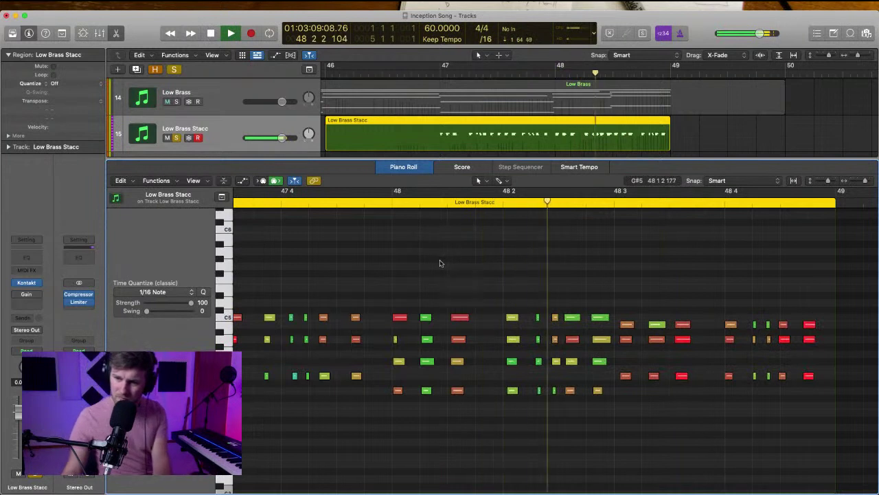
pyautogui.press('space')
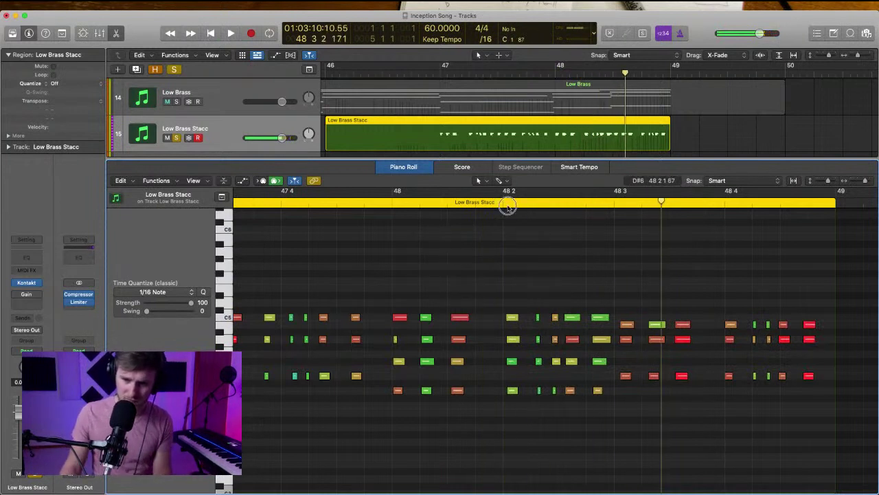
# Nudge the second, very short chord of beat 2 in bar 48 slightly later and play back from that beat
pyautogui.doubleClick(508, 206)
pyautogui.press('space')
pyautogui.moveTo(538, 302); pyautogui.dragTo(525, 446)
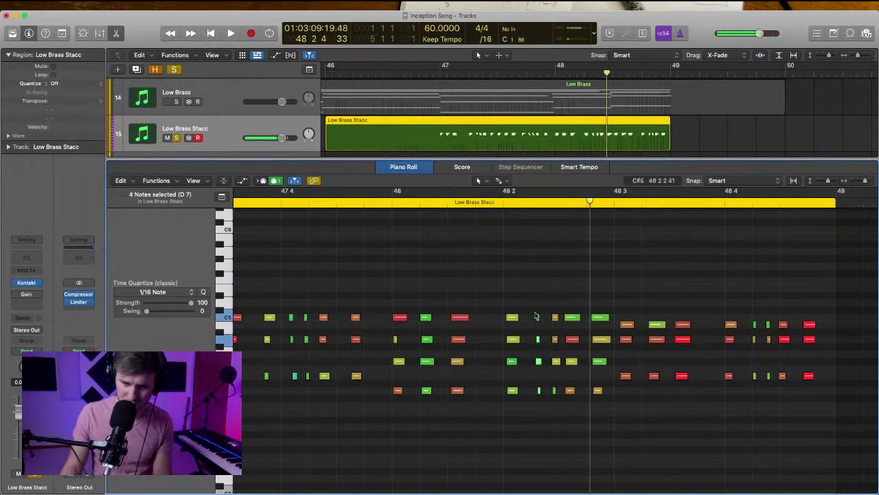
pyautogui.moveTo(537, 317); pyautogui.dragTo(547, 317)
pyautogui.doubleClick(506, 204)
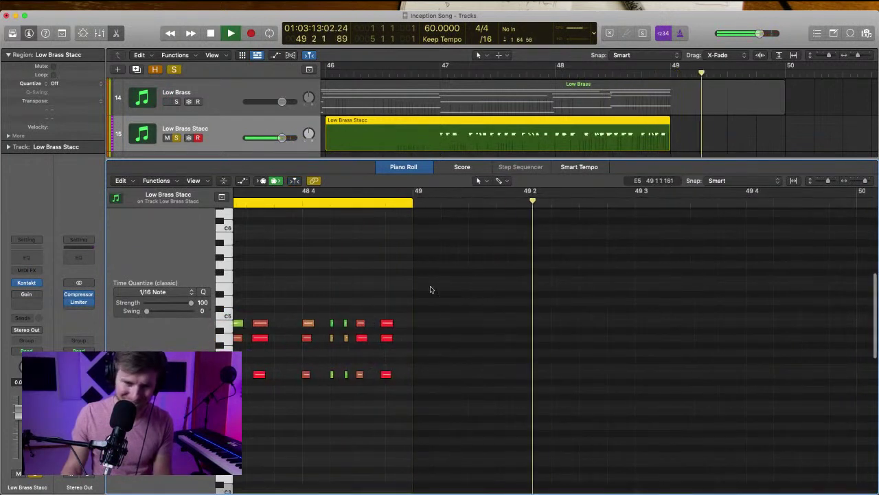
# Nudge the last two staccato chords of bar 48 slightly later and clear the note selection
pyautogui.press('space')
pyautogui.moveTo(302, 307); pyautogui.dragTo(311, 375)
pyautogui.moveTo(357, 313); pyautogui.dragTo(408, 395)
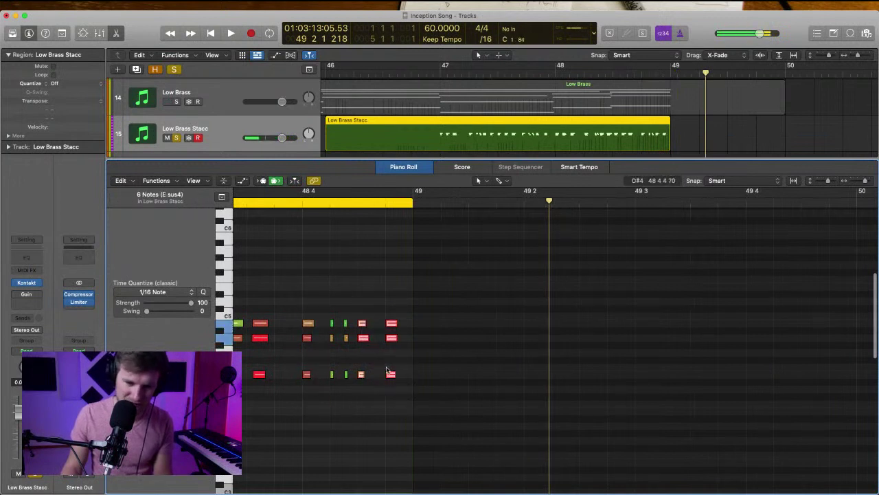
pyautogui.click(344, 253)
# Unsolo Low Brass Stacc, close the Piano Roll and play the full arrangement from bar 47
pyautogui.click(439, 74)
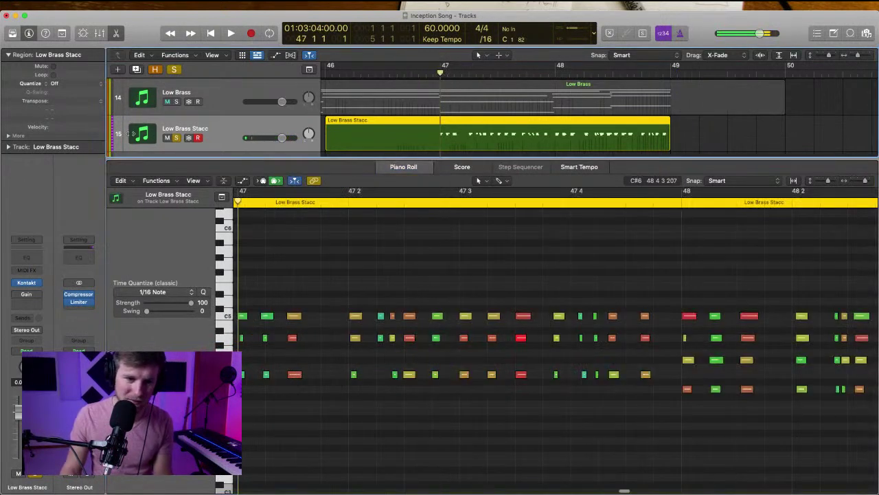
pyautogui.click(178, 139)
pyautogui.click(119, 35)
pyautogui.press('space')
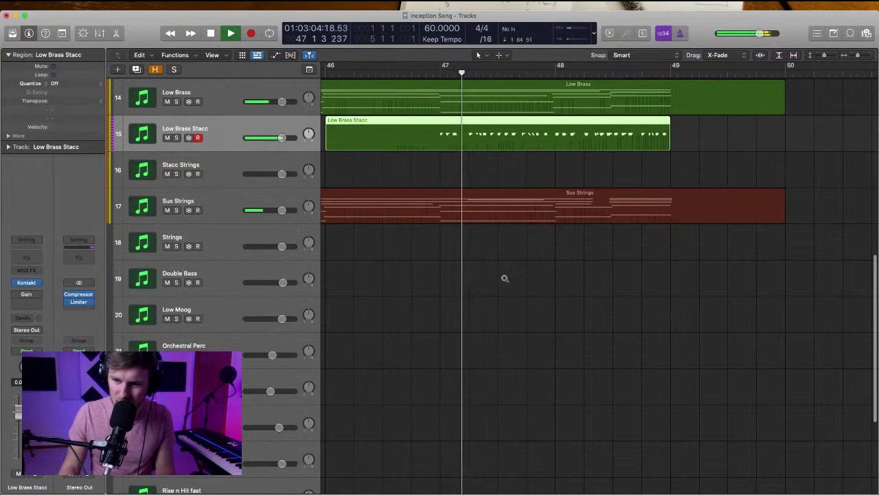
pyautogui.scroll(-6, 505, 278)
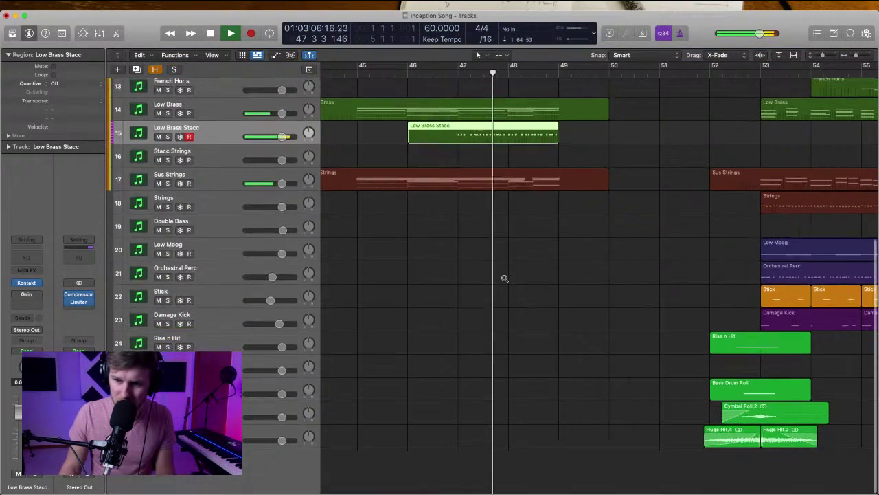
pyautogui.scroll(-3, 504, 278)
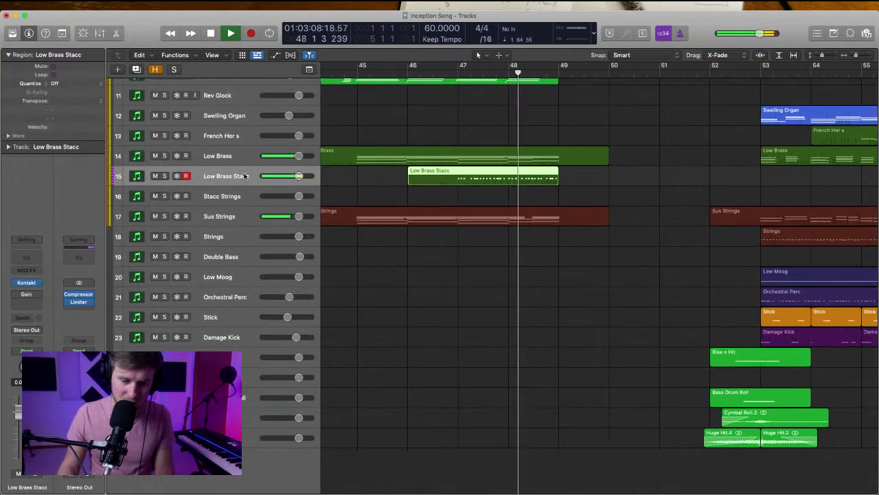
pyautogui.press('space')
# Create one new Kontakt software instrument track directly below Low Brass Stacc
pyautogui.click(429, 281)
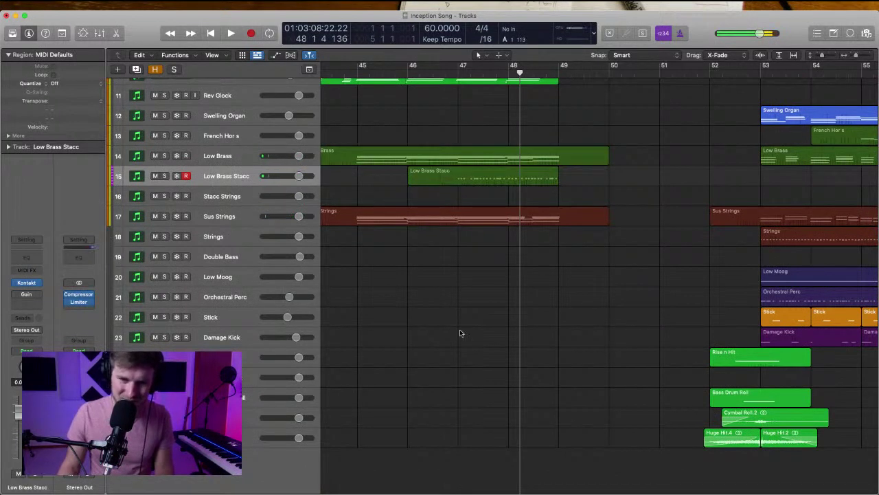
pyautogui.scroll(2, 460, 333)
pyautogui.press('alt+super+n')
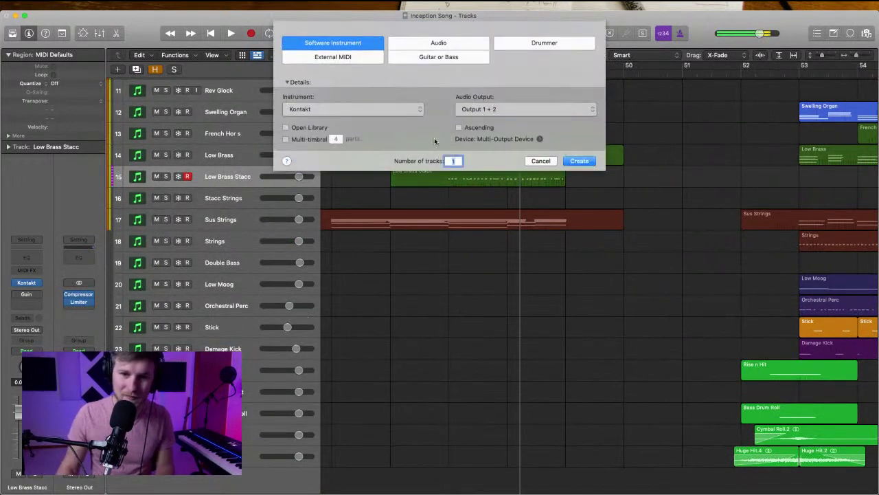
pyautogui.click(578, 161)
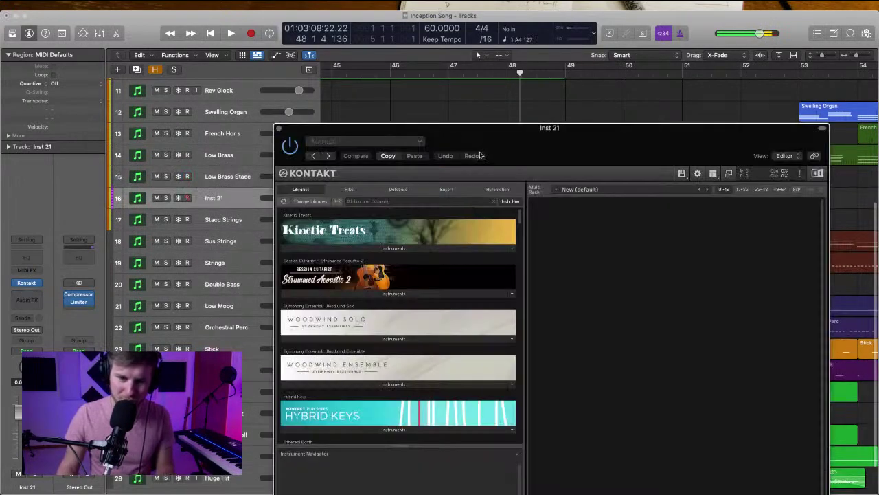
pyautogui.moveTo(542, 137); pyautogui.dragTo(495, 28)
# Load Timpani from the Symphony Essentials Percussion library into Kontakt and close the plug-in window
pyautogui.scroll(-10, 426, 168)
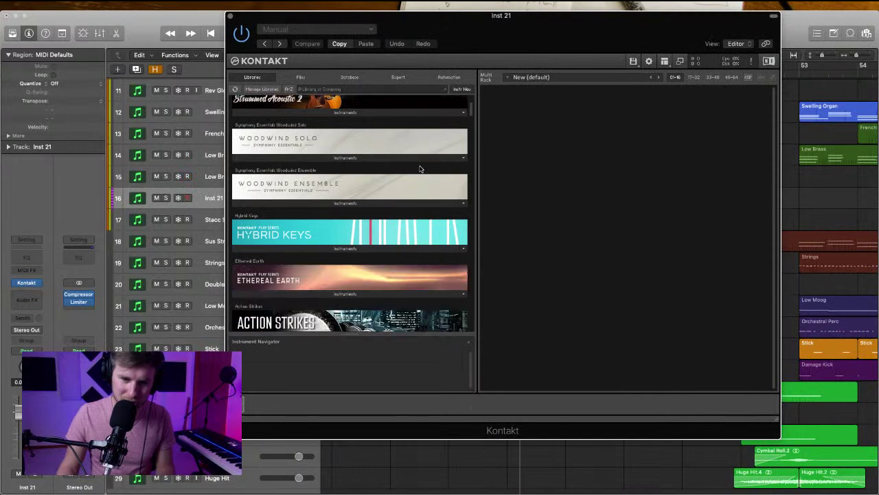
pyautogui.scroll(3, 399, 172)
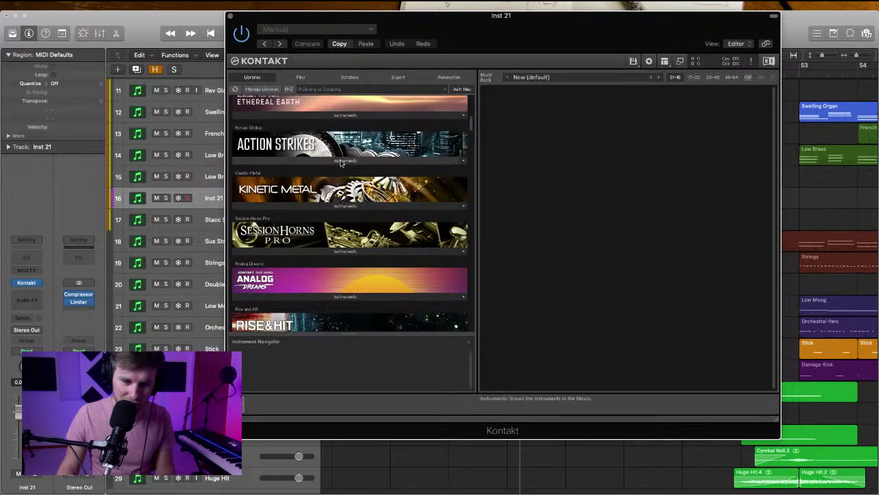
pyautogui.scroll(-8, 358, 165)
pyautogui.scroll(-10, 340, 163)
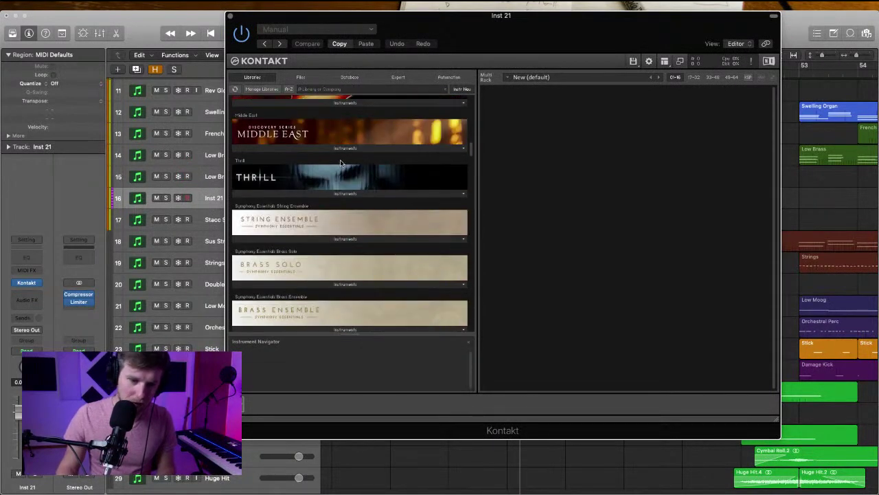
pyautogui.scroll(-8, 341, 163)
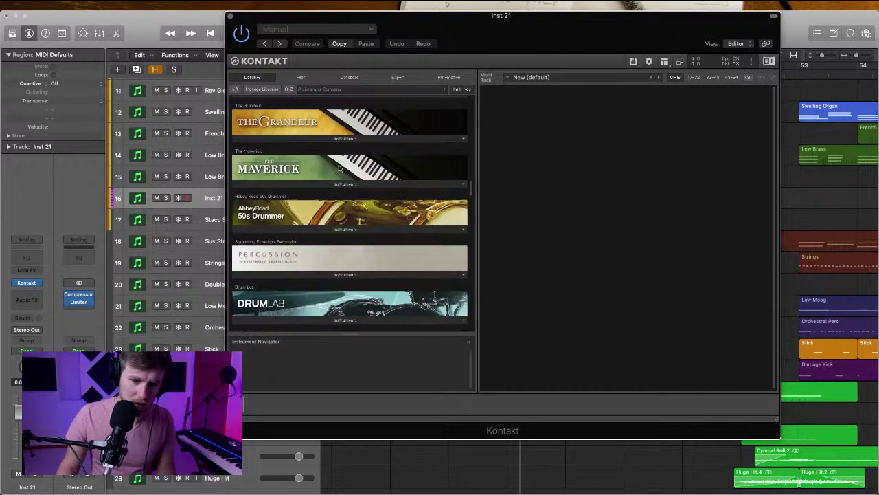
pyautogui.click(310, 261)
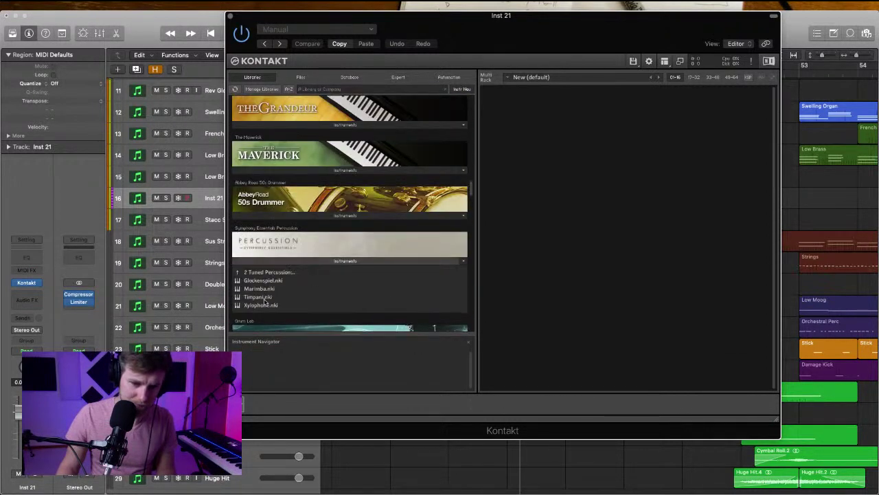
pyautogui.doubleClick(258, 297)
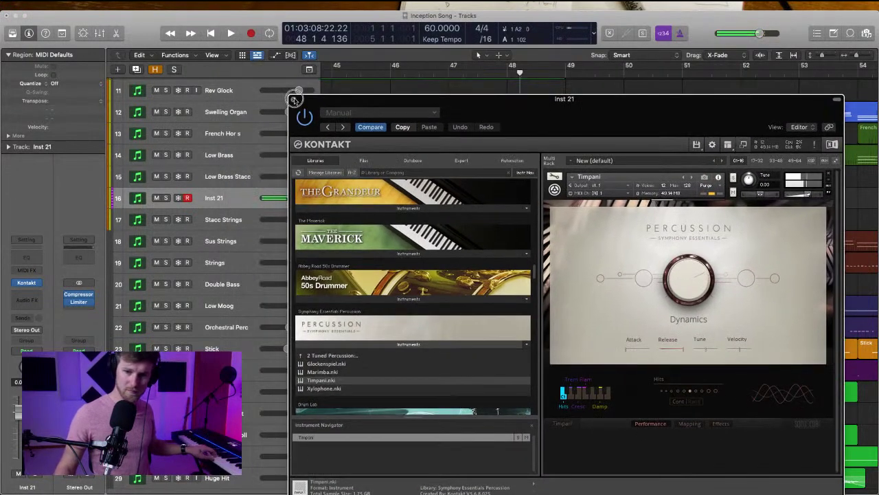
pyautogui.press('super+w')
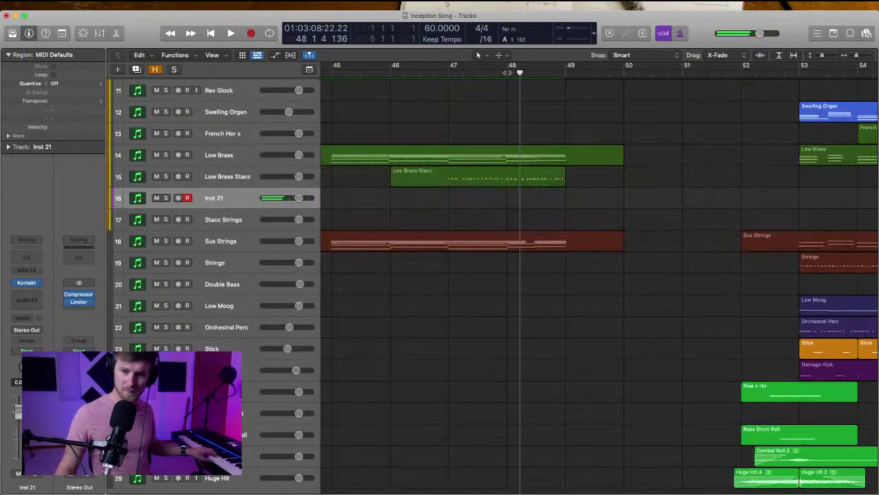
pyautogui.click(450, 74)
pyautogui.press('r')
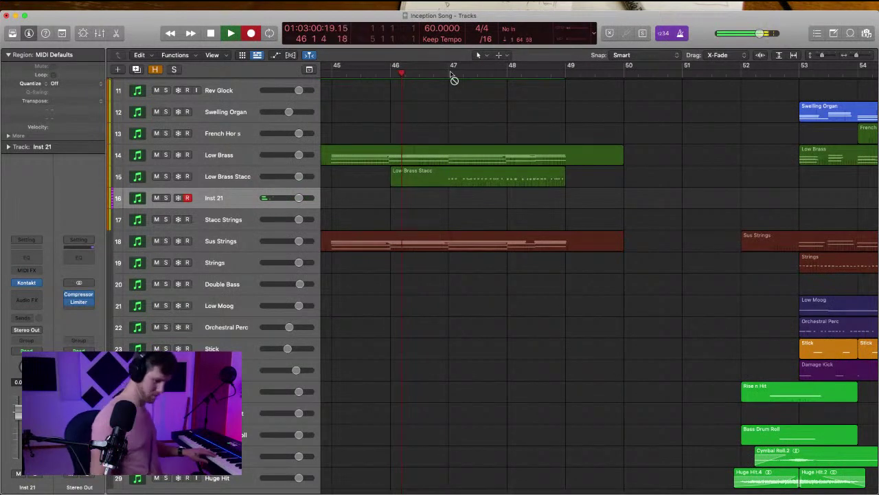
pyautogui.press('space')
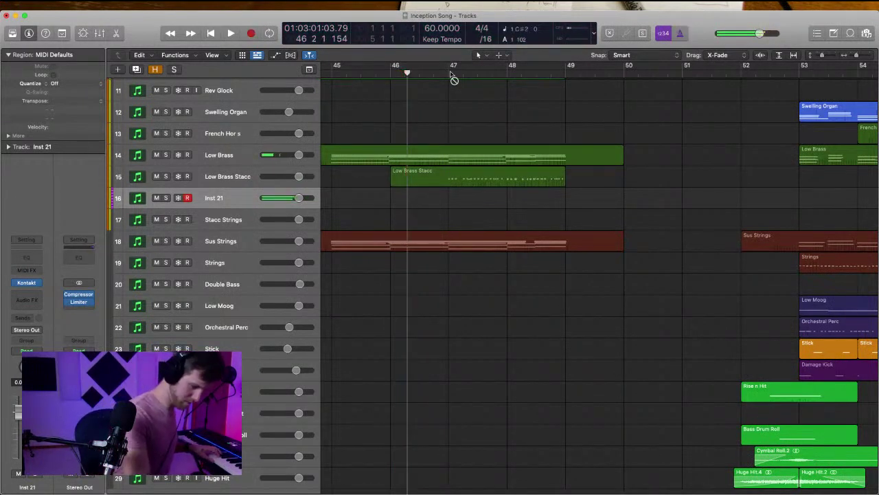
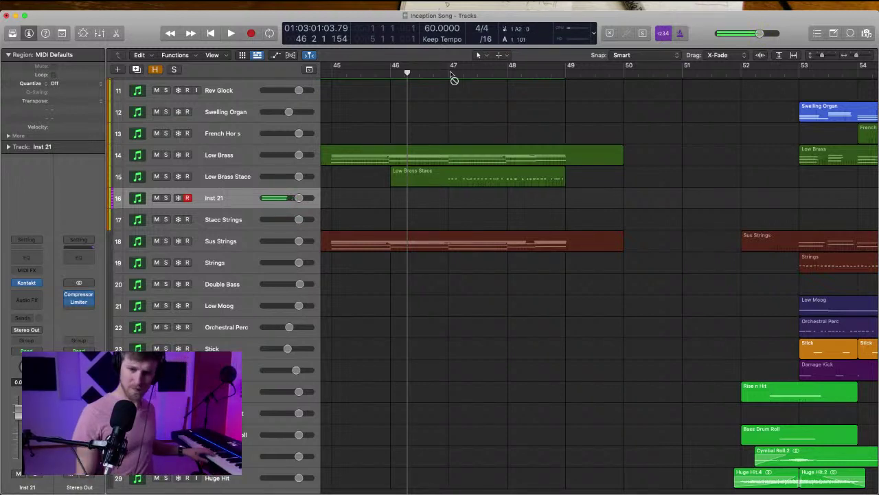
# Record a timpani part on the Inst 21 track from bar 47 to bar 49
pyautogui.click(450, 72)
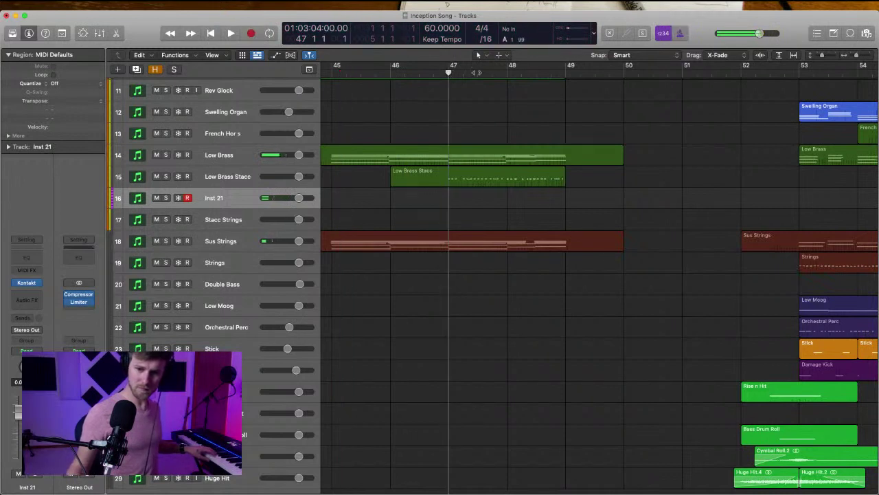
pyautogui.press('r')
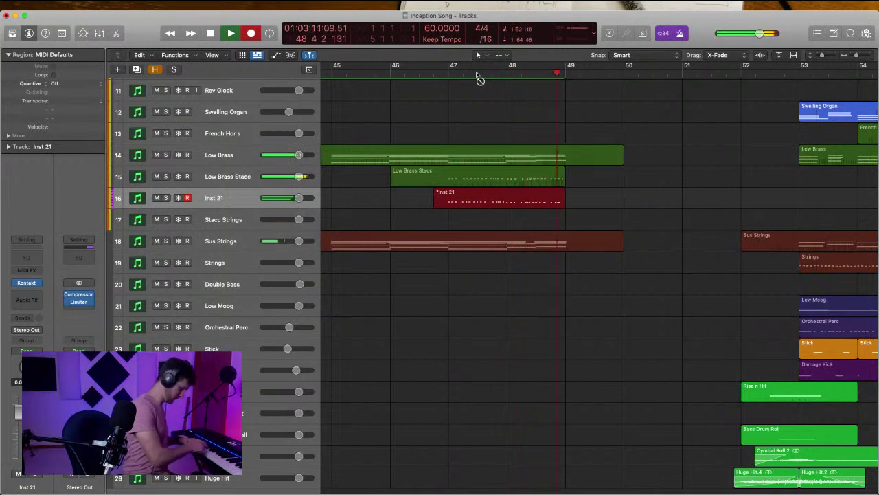
pyautogui.press('space')
# Split the timpani region at bar 48 and delete its second half
pyautogui.click(508, 73)
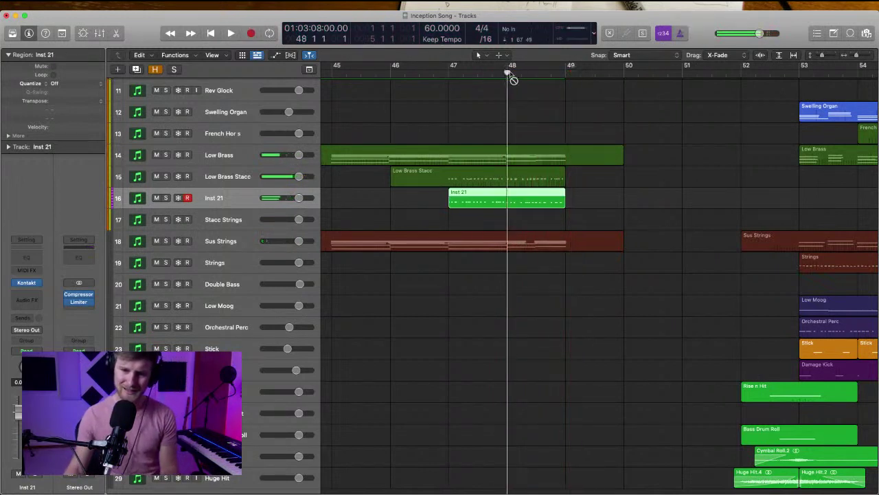
pyautogui.press('cmd+t')
pyautogui.press('Return')
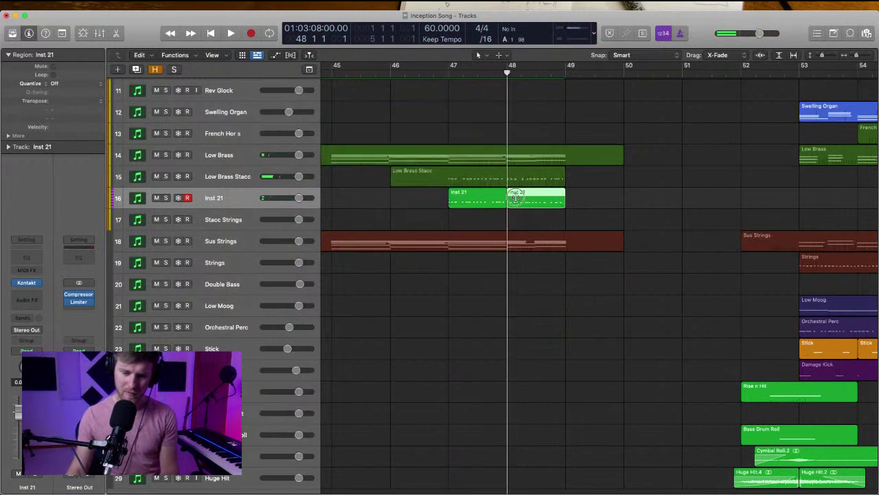
pyautogui.press('Delete')
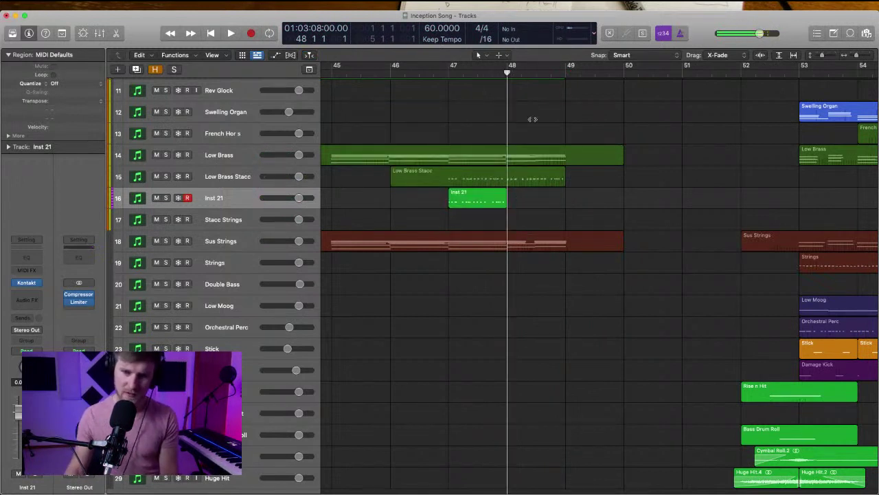
# Record a new timpani take on Inst 21 from bar 48 to bar 49
pyautogui.press('r')
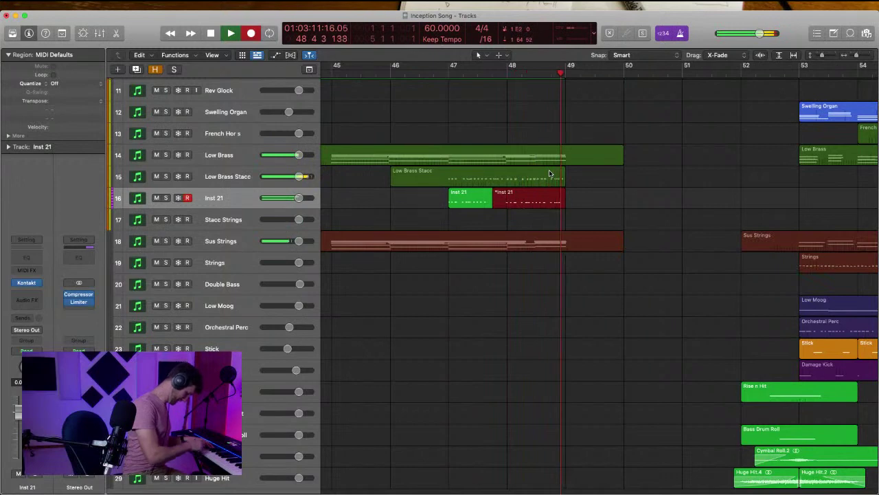
pyautogui.press('space')
pyautogui.scroll(-1, 570, 175)
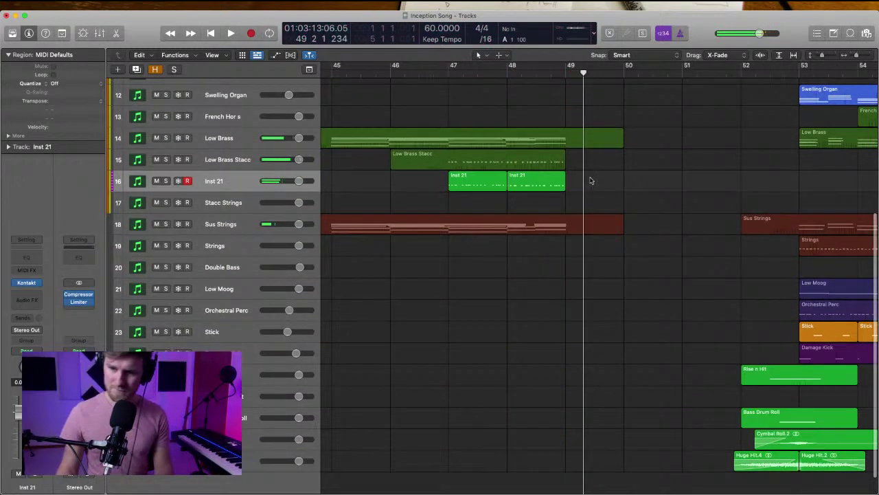
# Open the bar 48 timpani region for editing and shift the first three notes of beat 3 slightly later onto the grid
pyautogui.doubleClick(547, 175)
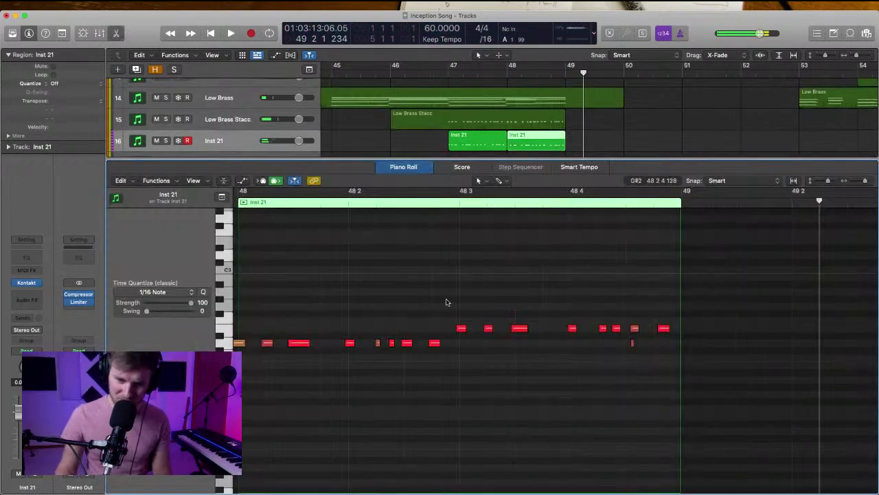
pyautogui.moveTo(446, 303); pyautogui.dragTo(526, 364)
pyautogui.moveTo(519, 328); pyautogui.dragTo(524, 328)
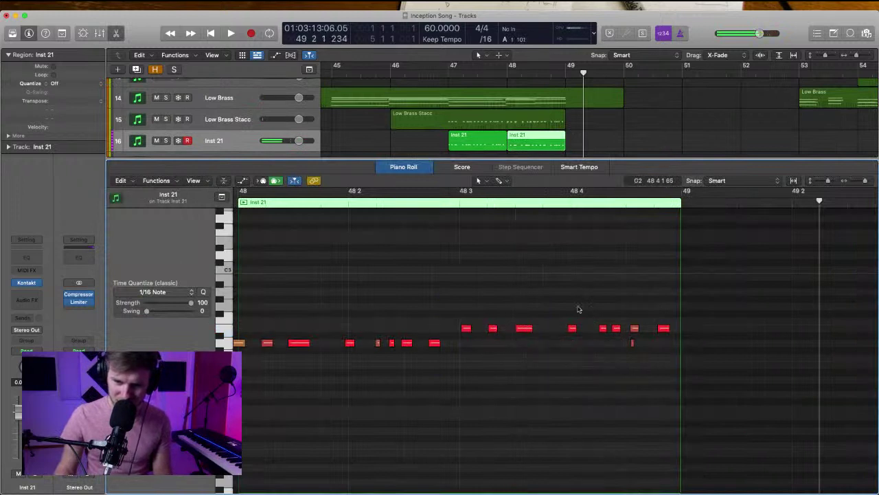
pyautogui.hscroll(-1, 573, 306)
pyautogui.hscroll(-5, 522, 287)
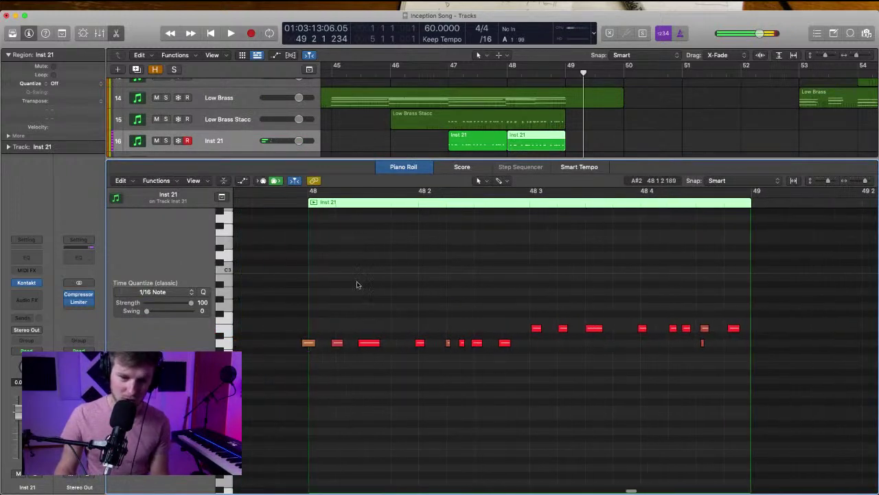
# Quantize the timpani notes in beats 1 and 2 of bar 48 to 1/16 notes
pyautogui.moveTo(274, 309); pyautogui.dragTo(373, 344)
pyautogui.moveTo(402, 313); pyautogui.dragTo(429, 358)
pyautogui.press('q')
pyautogui.moveTo(468, 320); pyautogui.dragTo(513, 365)
pyautogui.press('q')
pyautogui.click(518, 367)
pyautogui.hscroll(5, 654, 325)
# Delete the stray low note in beat 4 of bar 48 and quantize the last two timpani notes to 1/16
pyautogui.click(636, 343)
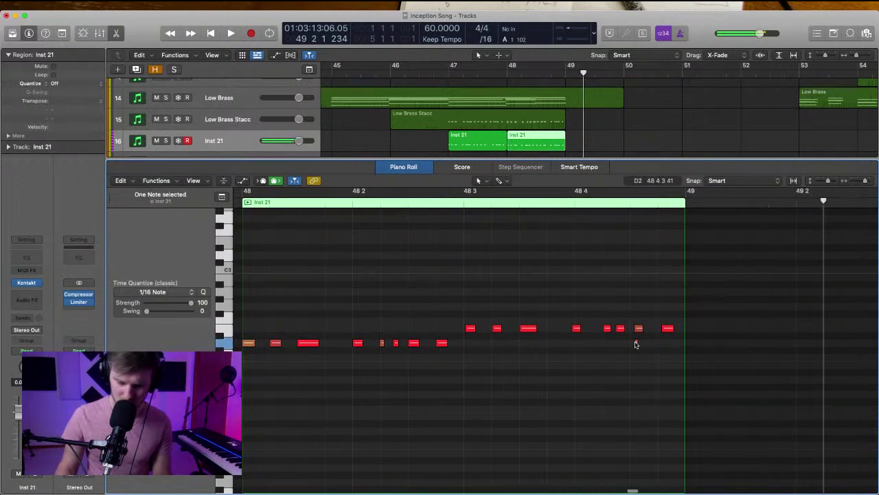
pyautogui.moveTo(636, 345); pyautogui.dragTo(673, 359)
pyautogui.press('q')
pyautogui.click(617, 268)
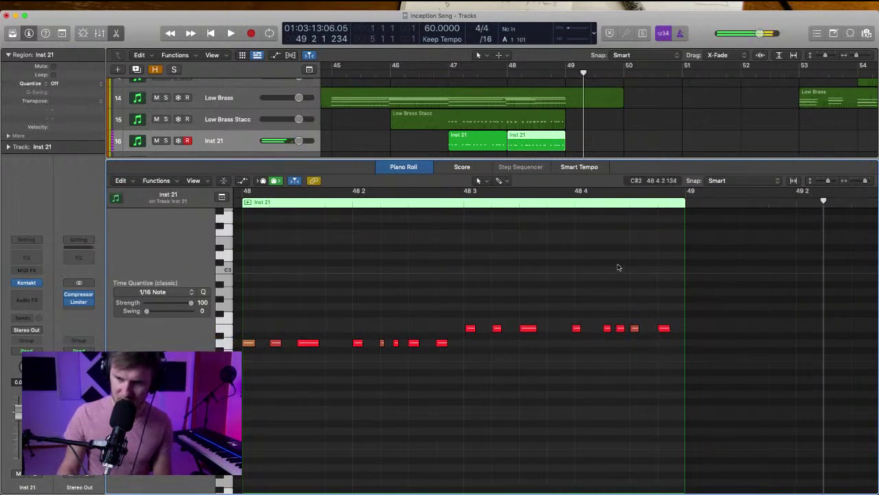
pyautogui.hscroll(-3, 604, 274)
pyautogui.click(269, 199)
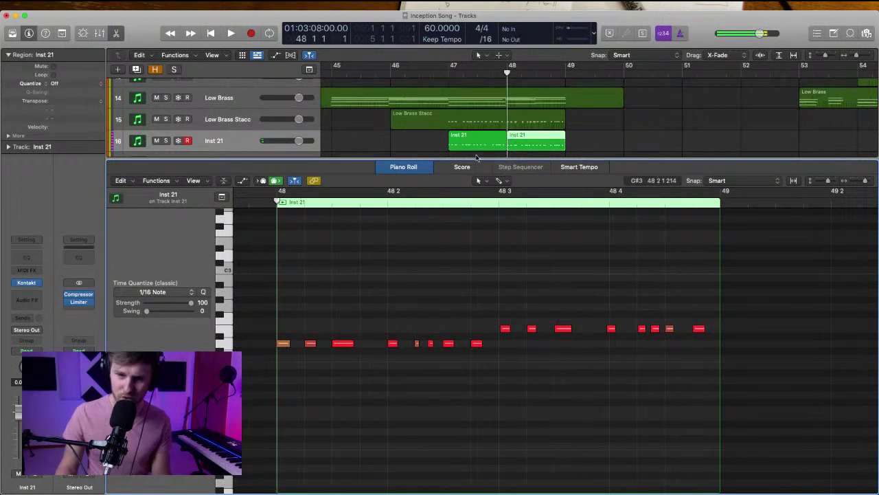
# Join the two Inst 21 regions into one and rename the track Timpani
pyautogui.moveTo(437, 135); pyautogui.dragTo(553, 148)
pyautogui.press('j')
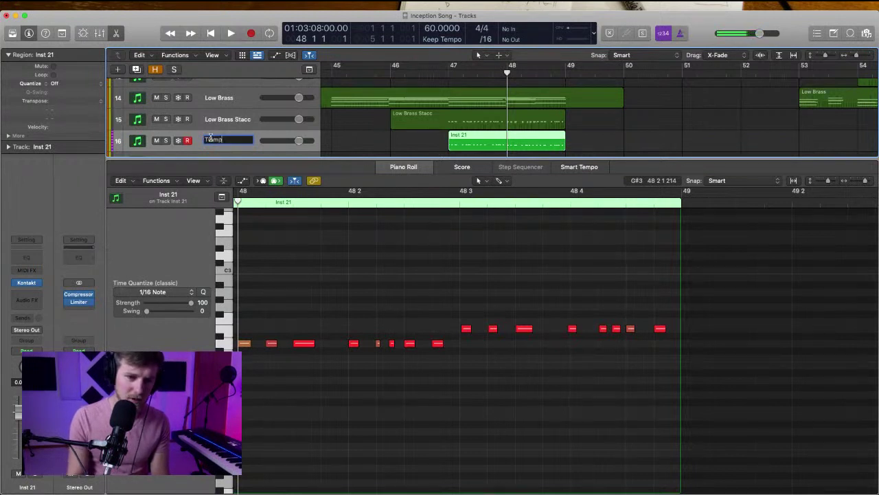
pyautogui.write('i')
pyautogui.press('Return')
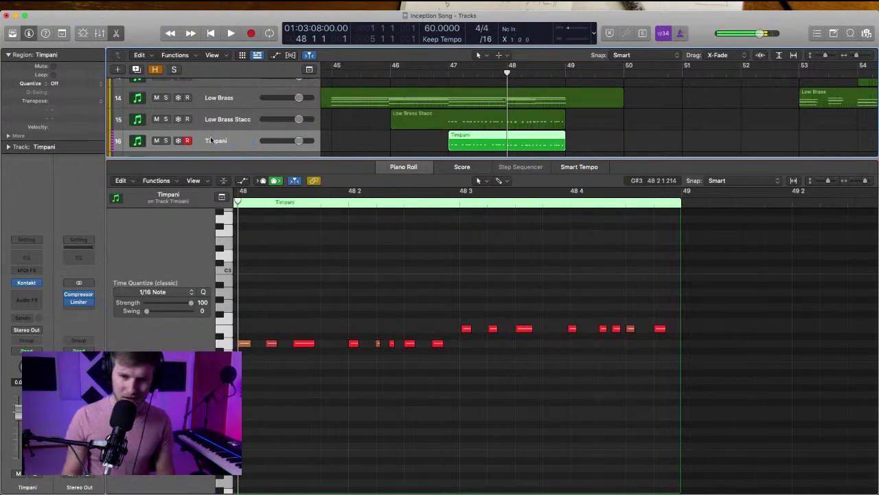
# Assign a dark purple color to the Timpani track, apply it to its region, and close the note editor
pyautogui.rightClick(221, 137)
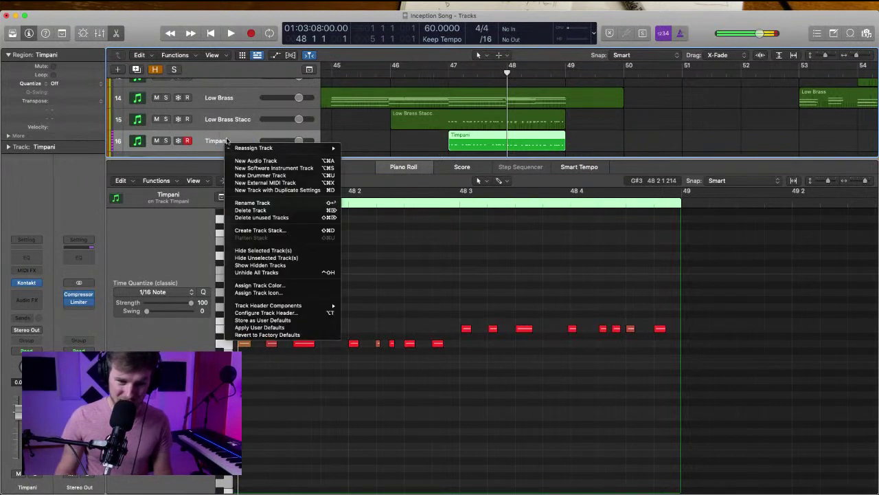
pyautogui.click(283, 285)
pyautogui.click(588, 240)
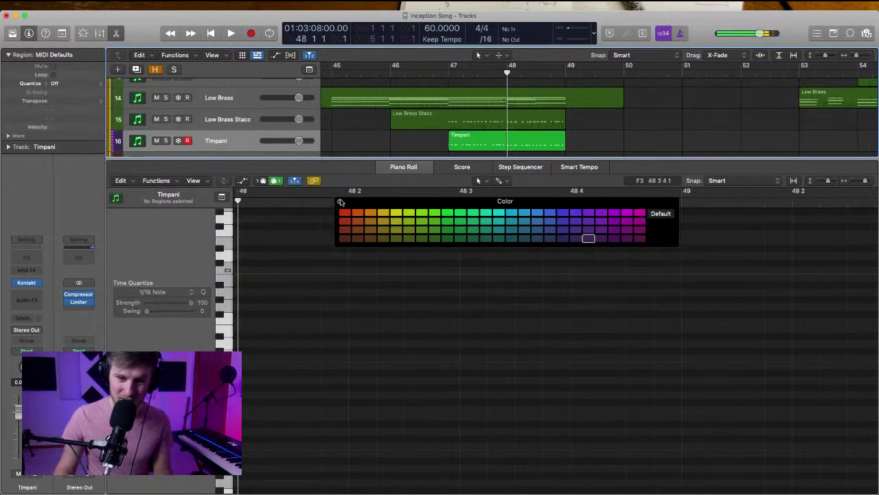
pyautogui.click(340, 201)
pyautogui.click(248, 133)
pyautogui.hotkey('alt', 'shift', 'c')
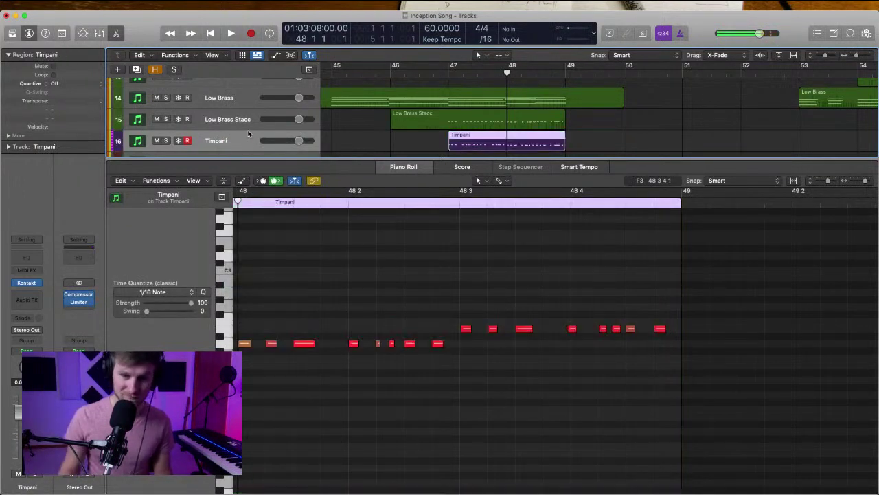
pyautogui.click(436, 141)
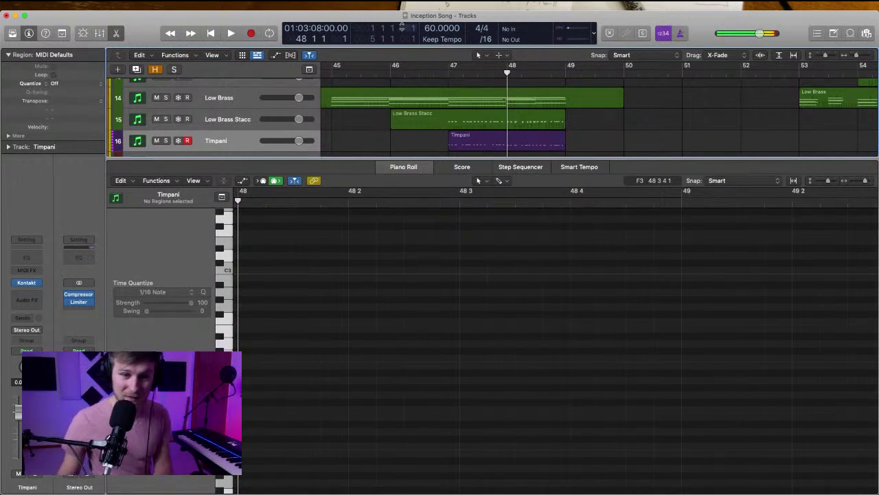
pyautogui.click(117, 34)
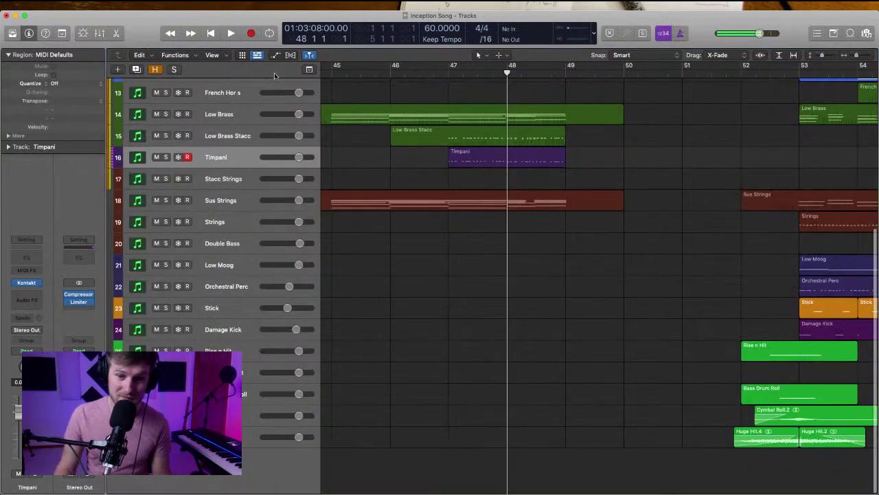
# Create a new track with duplicate settings from the Timpani track and name it Snare
pyautogui.click(397, 71)
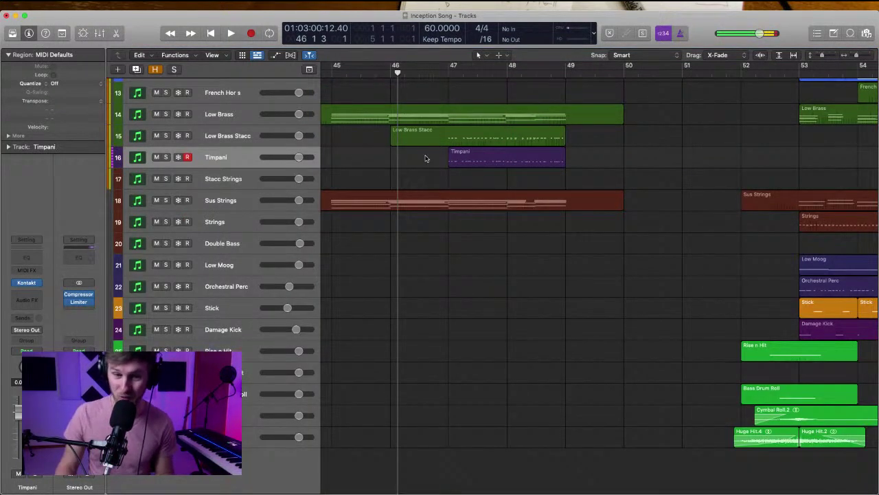
pyautogui.click(240, 181)
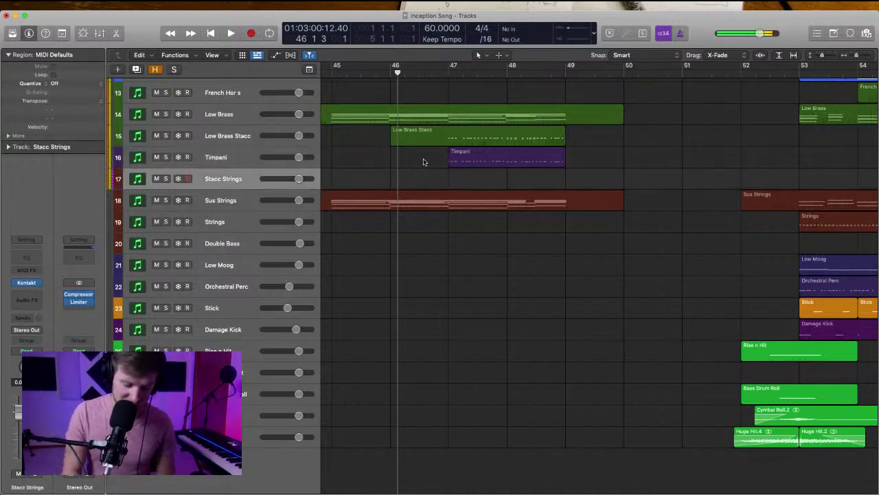
pyautogui.press('alt+super+n')
pyautogui.click(541, 161)
pyautogui.click(228, 160)
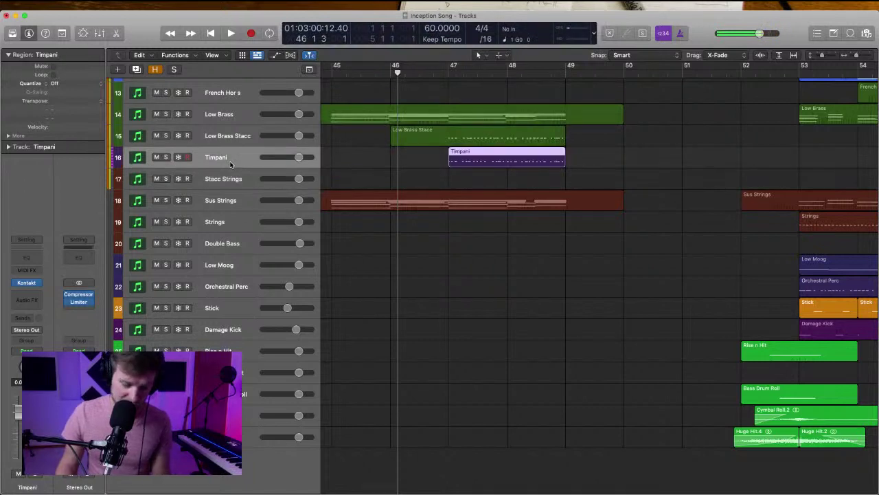
pyautogui.press('super+d')
pyautogui.doubleClick(226, 179)
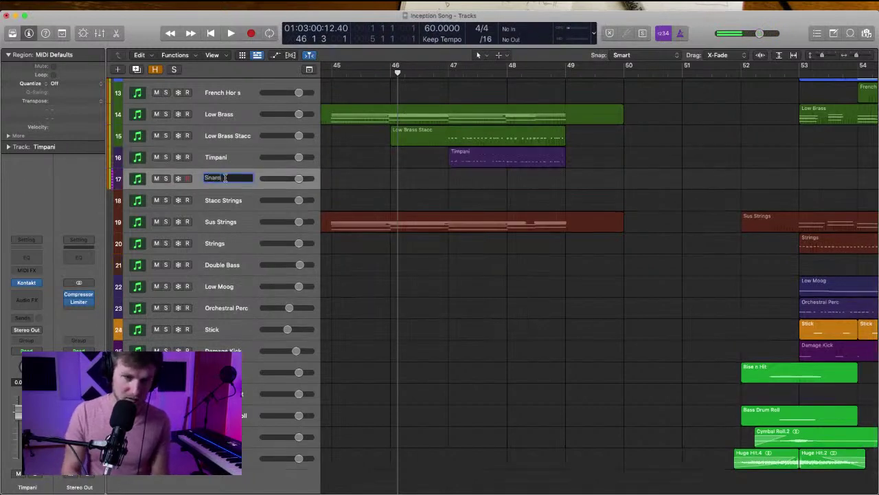
pyautogui.write('Snare')
pyautogui.press('Return')
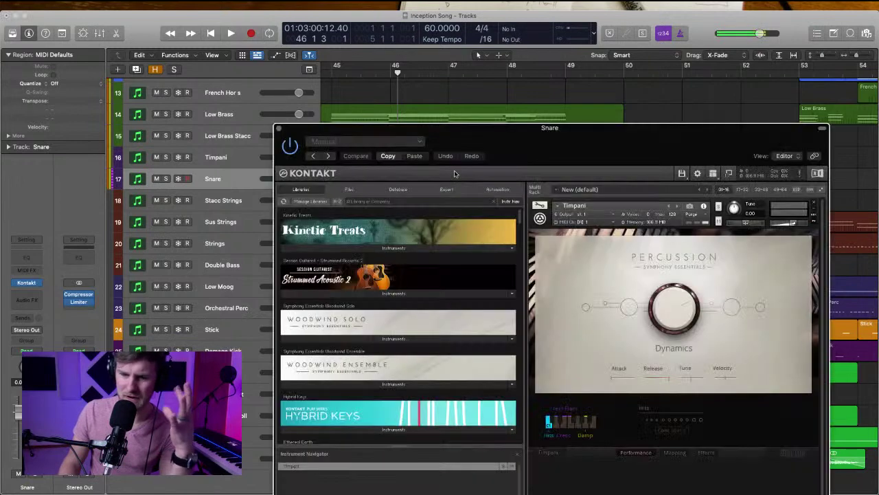
# Expand the Symphony Essentials Percussion library in the Snare track's Kontakt and remove the loaded Timpani instrument
pyautogui.moveTo(555, 152); pyautogui.dragTo(522, 41)
pyautogui.scroll(-5, 359, 246)
pyautogui.scroll(-10, 360, 250)
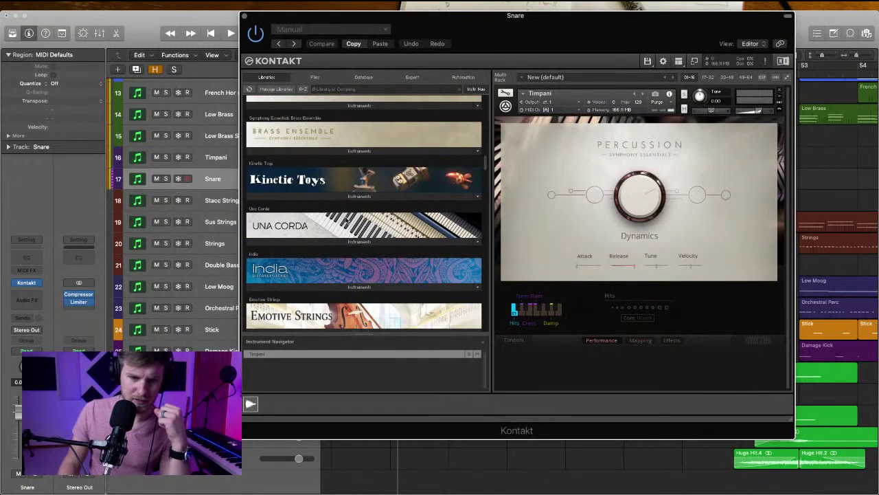
pyautogui.scroll(-5, 347, 219)
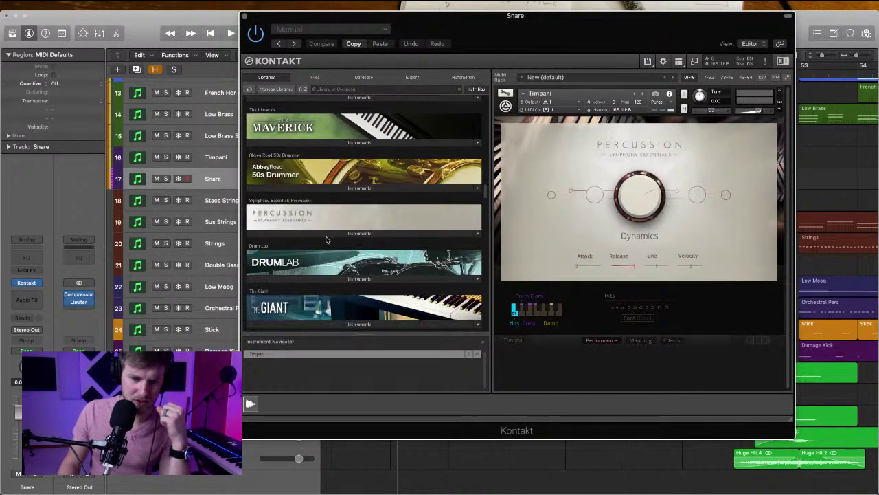
pyautogui.click(360, 234)
pyautogui.moveTo(633, 50); pyautogui.dragTo(520, 50)
pyautogui.click(666, 92)
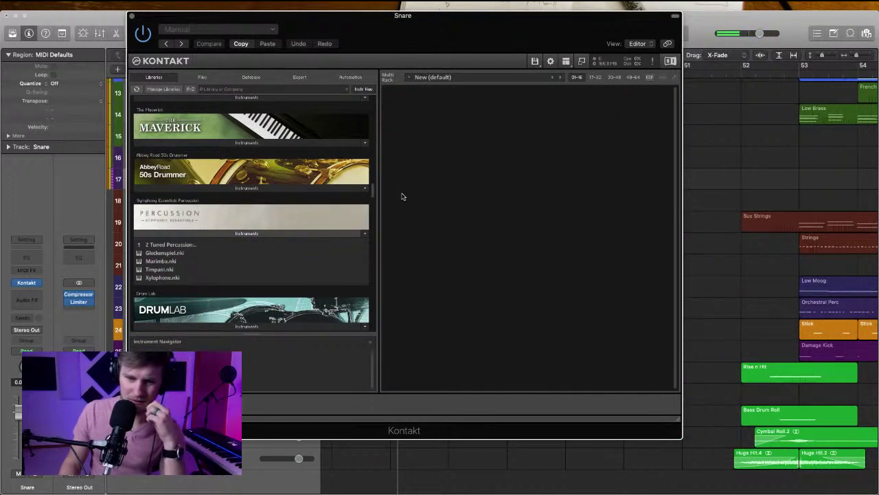
# Load Snare 1 from the percussion library's Drums folder and close the plug-in window
pyautogui.click(173, 245)
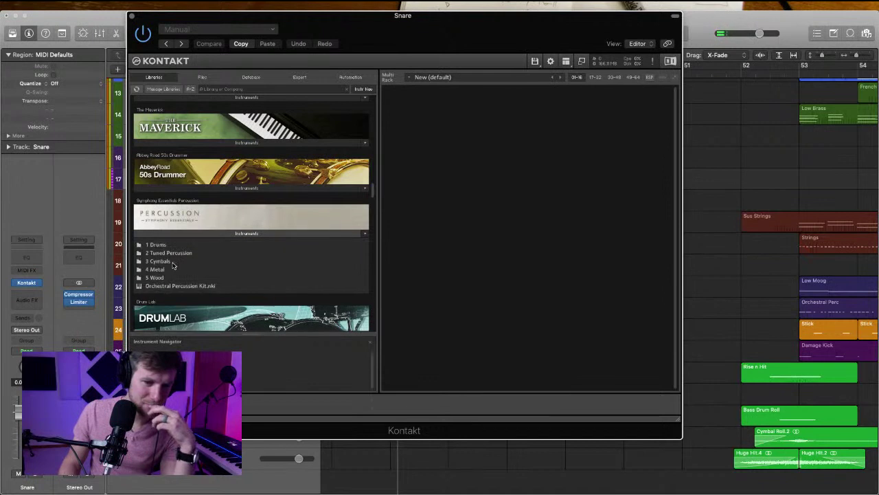
pyautogui.click(168, 247)
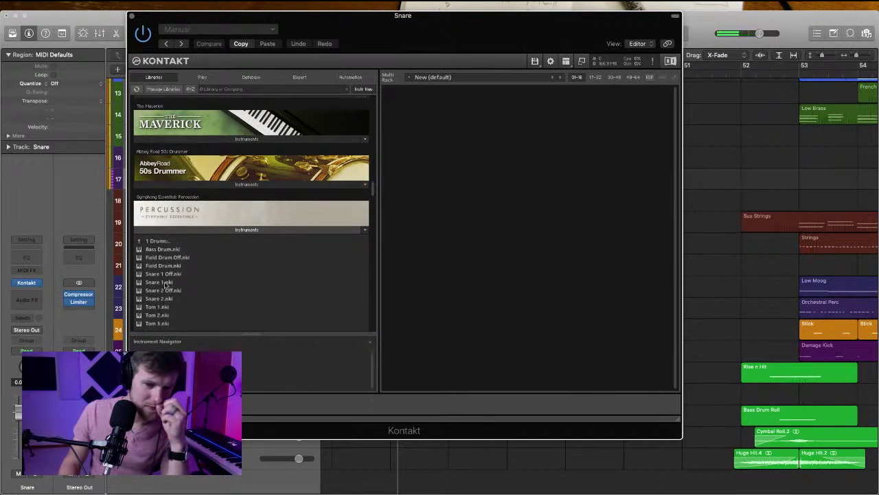
pyautogui.doubleClick(156, 282)
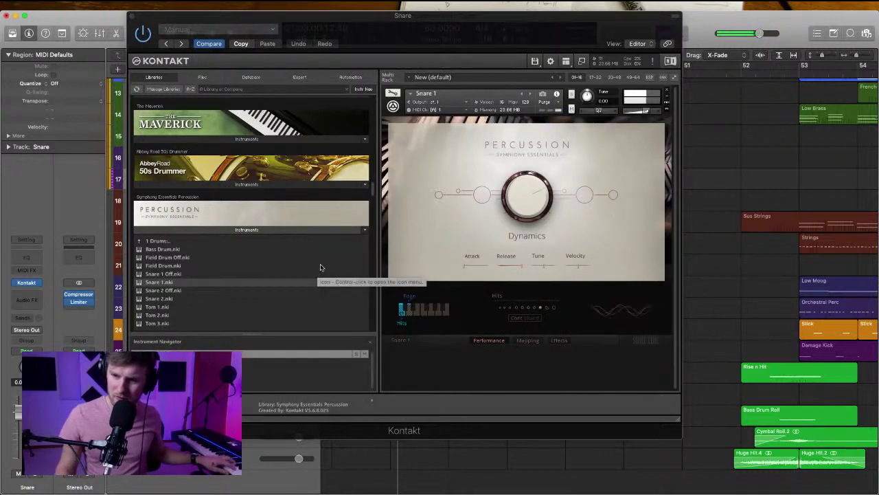
pyautogui.moveTo(402, 23); pyautogui.dragTo(512, 89)
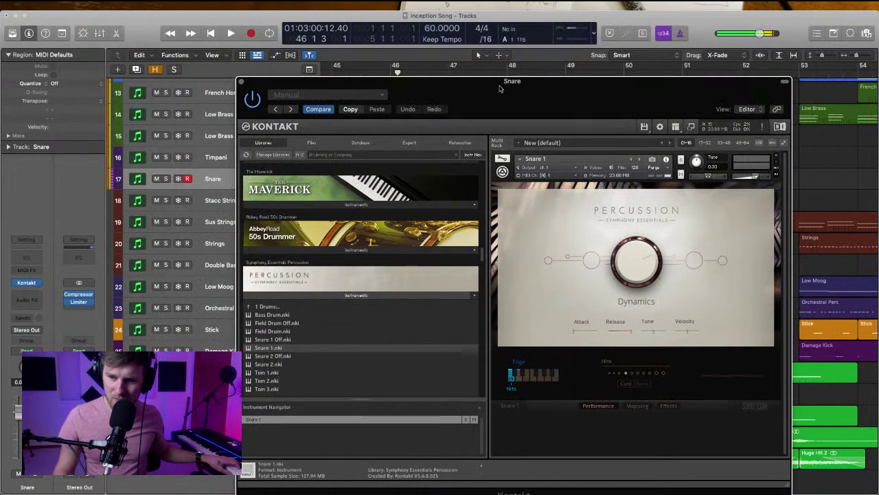
pyautogui.click(242, 81)
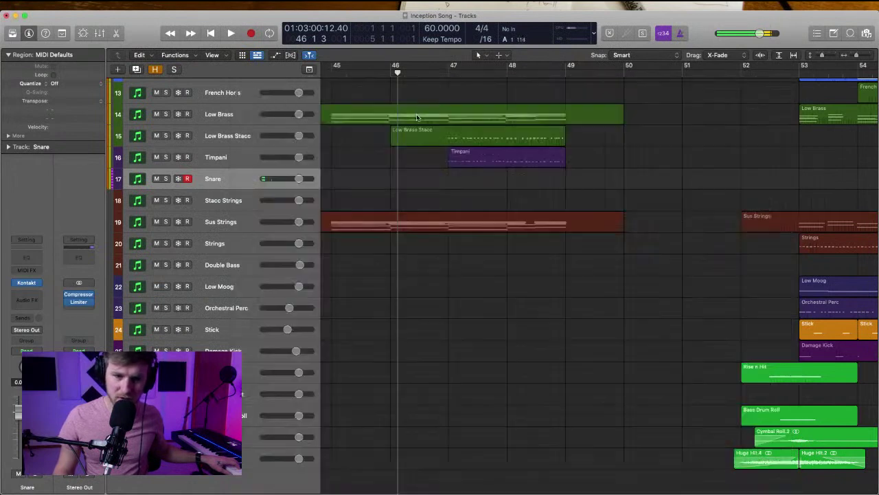
# Try recording a snare take on the Snare track from bar 47 to bar 49, and discard it
pyautogui.press('space')
pyautogui.click(448, 73)
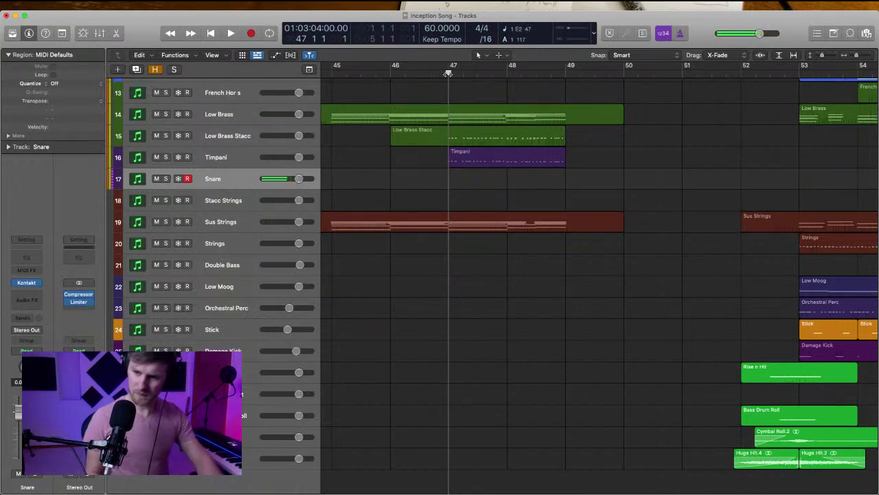
pyautogui.press('r')
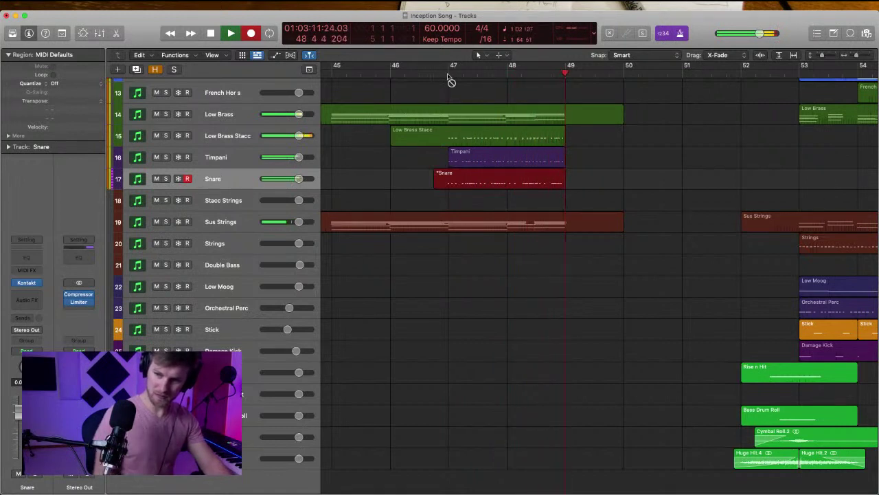
pyautogui.press('space')
pyautogui.press('Delete')
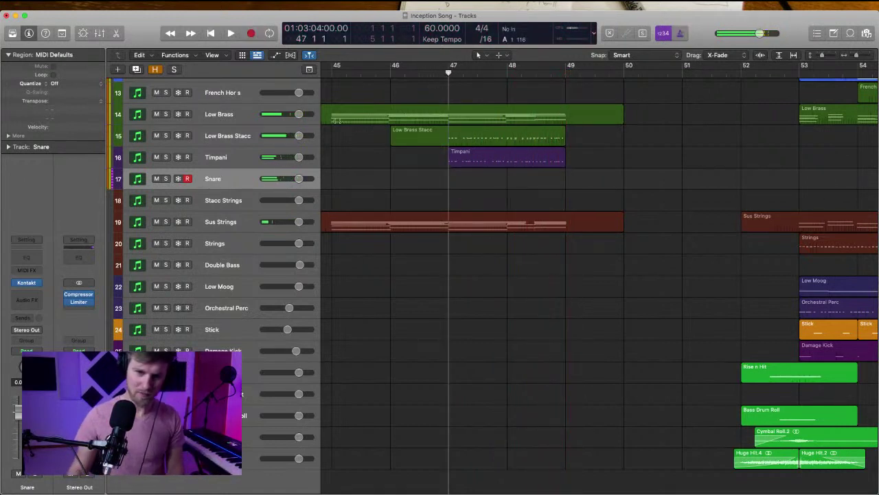
# Solo the Snare track, try another take from bar 47, and delete the recorded region
pyautogui.press('s')
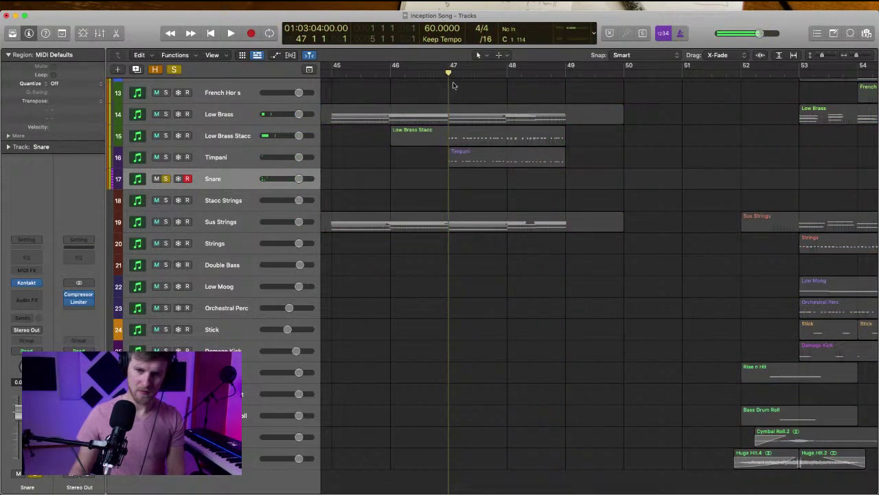
pyautogui.press('r')
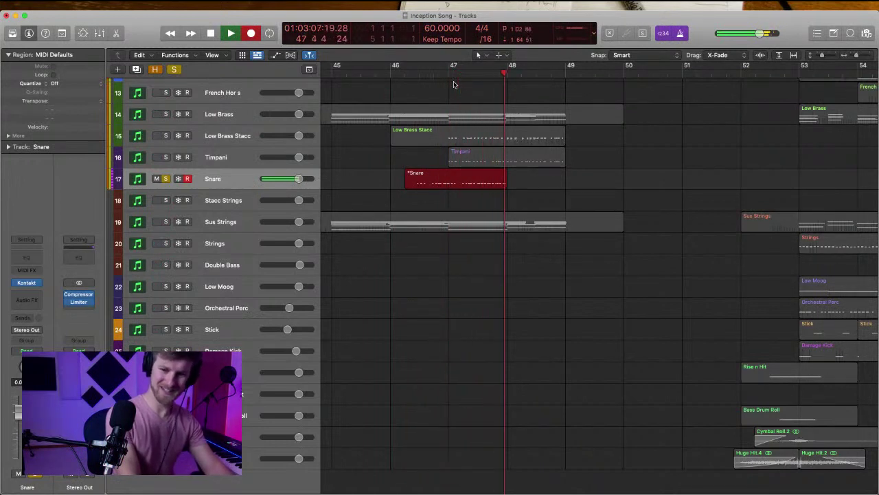
pyautogui.press('space')
pyautogui.click(438, 184)
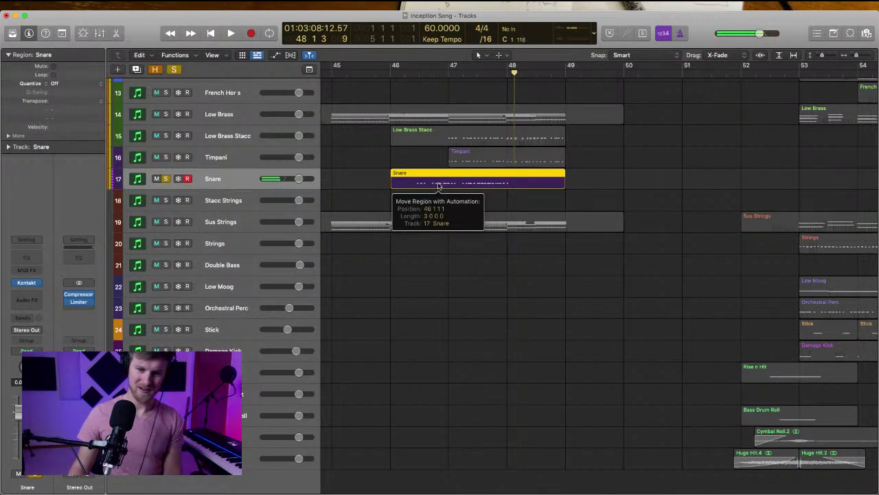
pyautogui.doubleClick(438, 184)
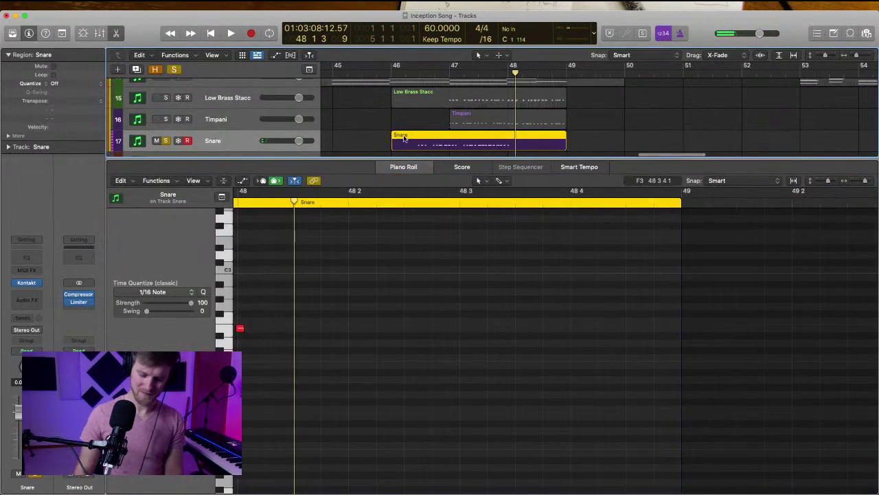
pyautogui.press('Delete')
# Unsolo the Snare track and record a new snare take with the full arrangement from bar 47 to bar 49
pyautogui.click(452, 72)
pyautogui.click(164, 140)
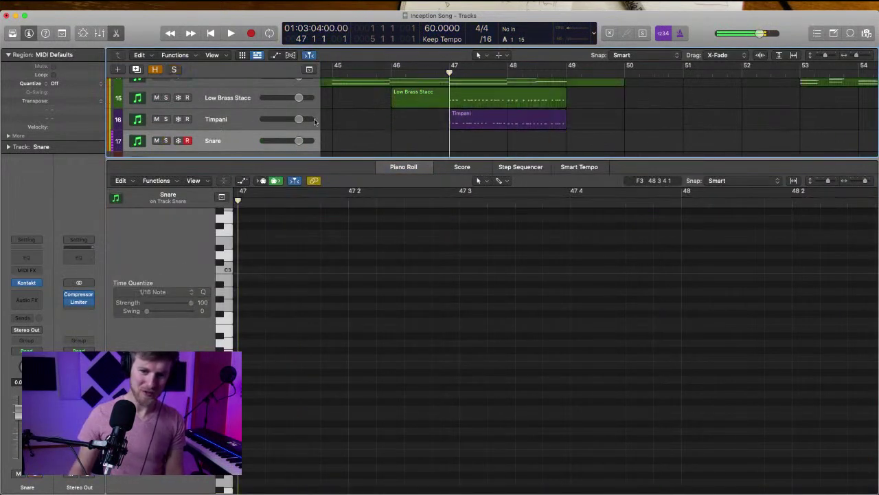
pyautogui.press('r')
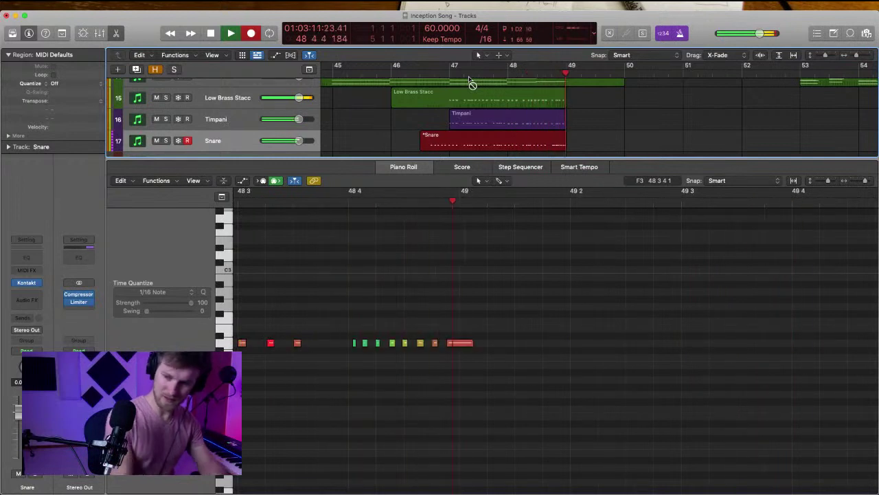
pyautogui.press('space')
# Try quantizing all the recorded snare notes to the 1/16 Note grid
pyautogui.press('super+a')
pyautogui.press('q')
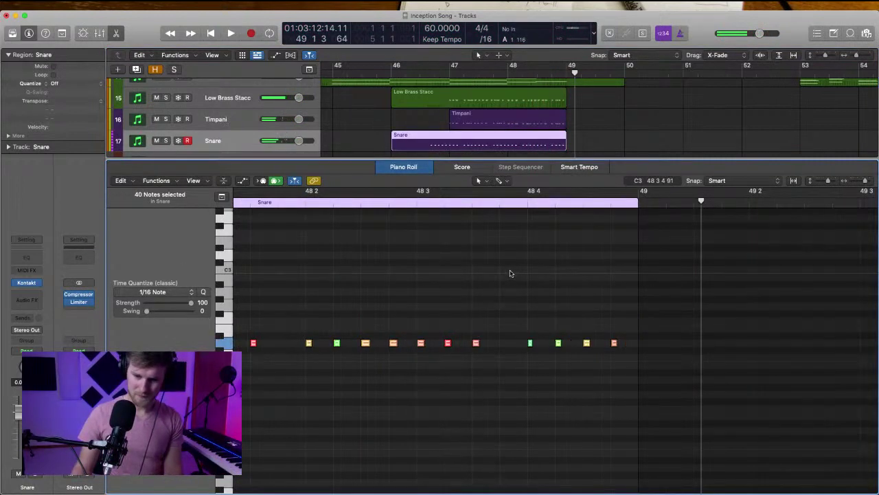
pyautogui.hscroll(-10, 514, 275)
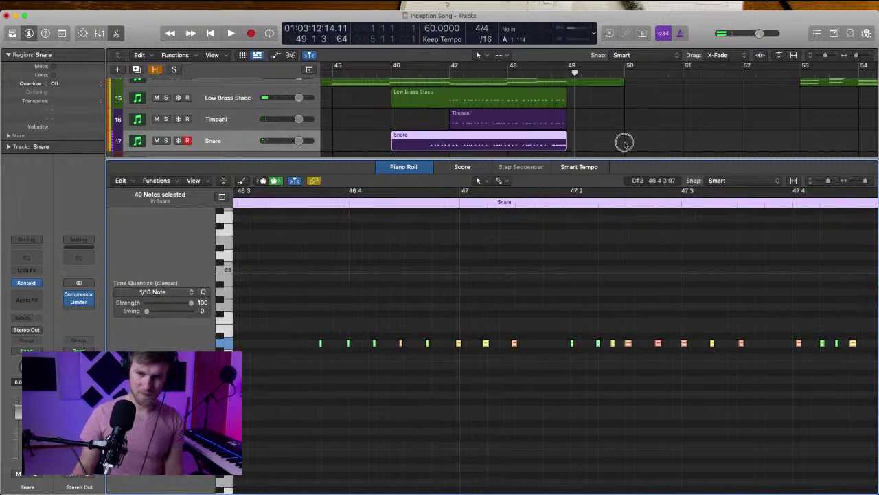
# Set the time quantize value to 1/32 Note and quantize all the notes in the Snare region
pyautogui.click(514, 291)
pyautogui.click(153, 291)
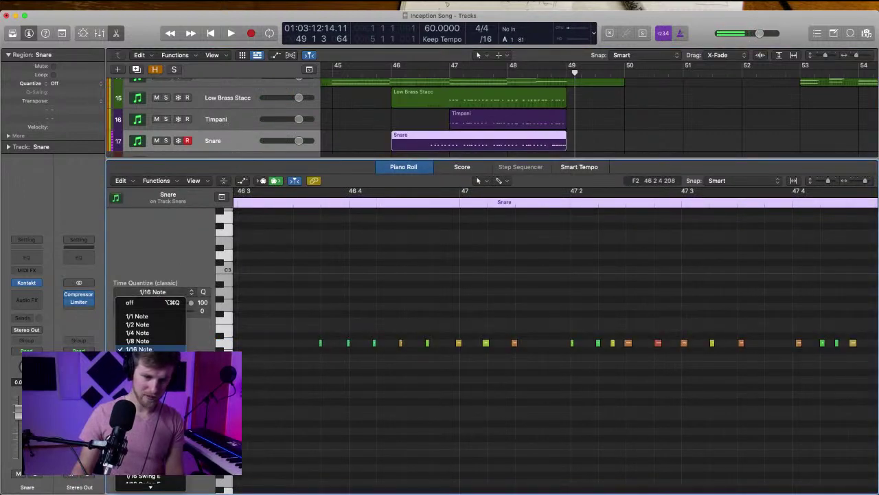
pyautogui.click(140, 350)
pyautogui.click(143, 294)
pyautogui.click(139, 357)
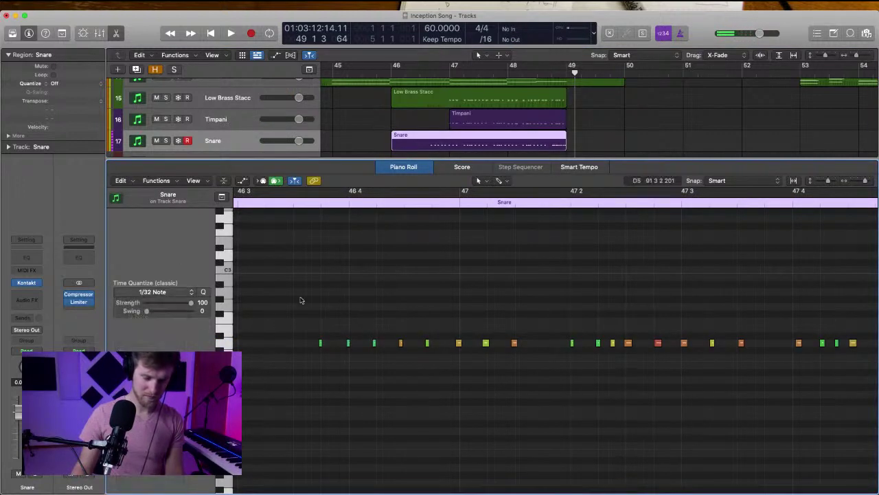
pyautogui.press('super+a')
pyautogui.press('q')
# Play the Snare region from just before beat 4 of bar 46 and delete the five stray notes before bar 47
pyautogui.click(316, 207)
pyautogui.press('space')
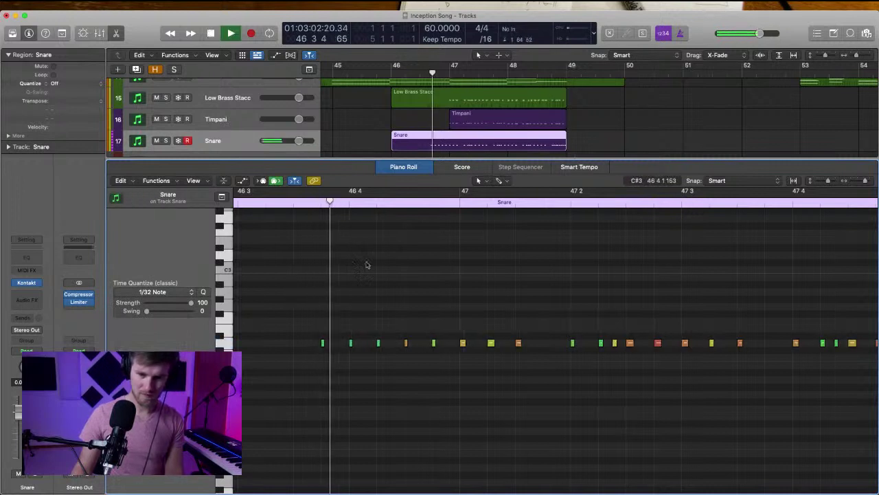
pyautogui.moveTo(256, 306); pyautogui.dragTo(412, 383)
pyautogui.press('Delete')
pyautogui.hscroll(3, 483, 343)
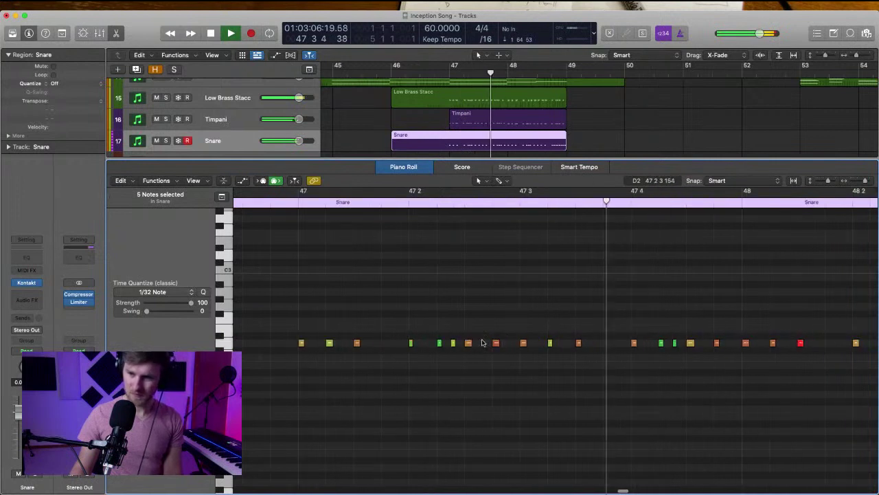
# Lower the Snare track's volume while listening up to bar 49, stop playback and save the project
pyautogui.hscroll(-3, 483, 343)
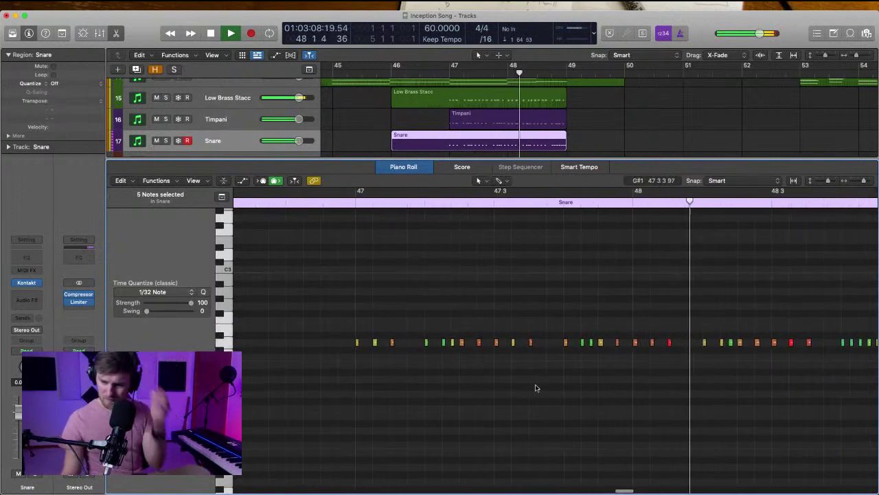
pyautogui.moveTo(299, 141); pyautogui.dragTo(288, 147)
pyautogui.hscroll(-2, 397, 286)
pyautogui.press('space')
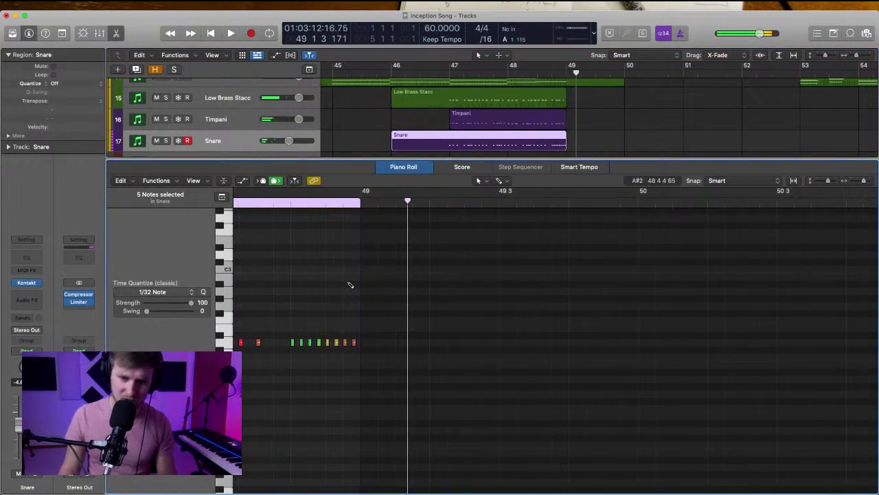
pyautogui.click(386, 146)
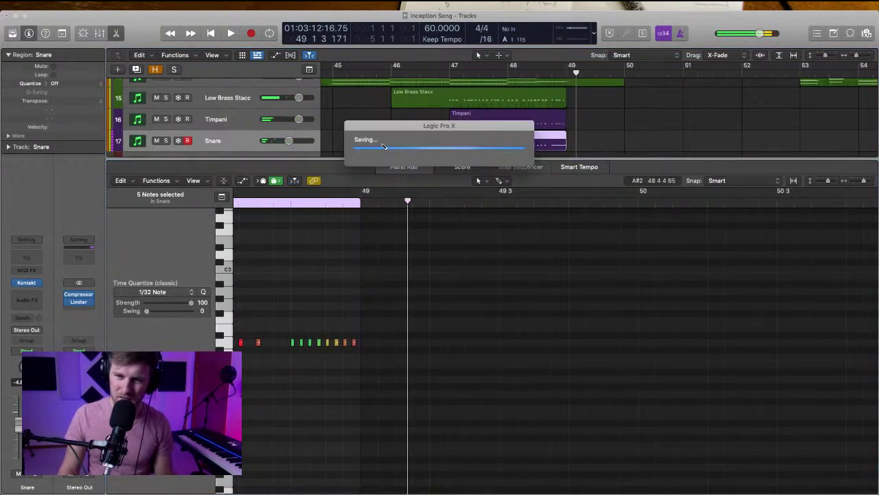
# Close the piano roll and change the Snare track and its region to orange
pyautogui.click(393, 74)
pyautogui.press('e')
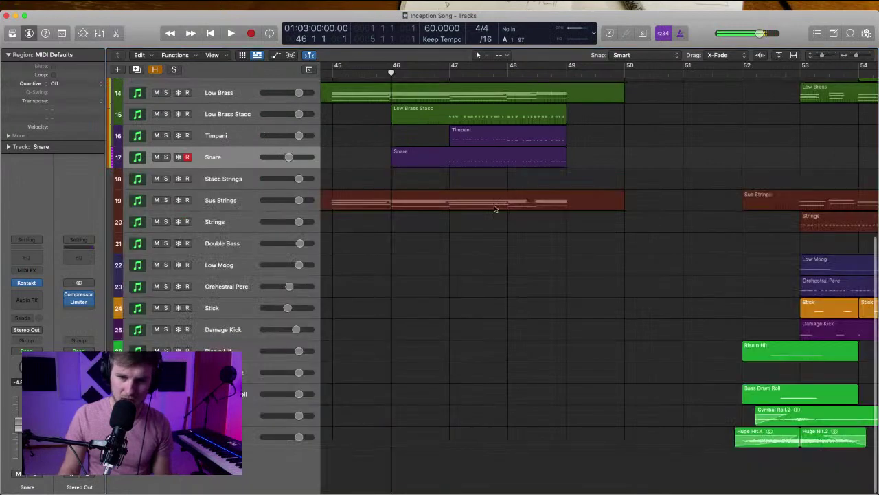
pyautogui.rightClick(227, 158)
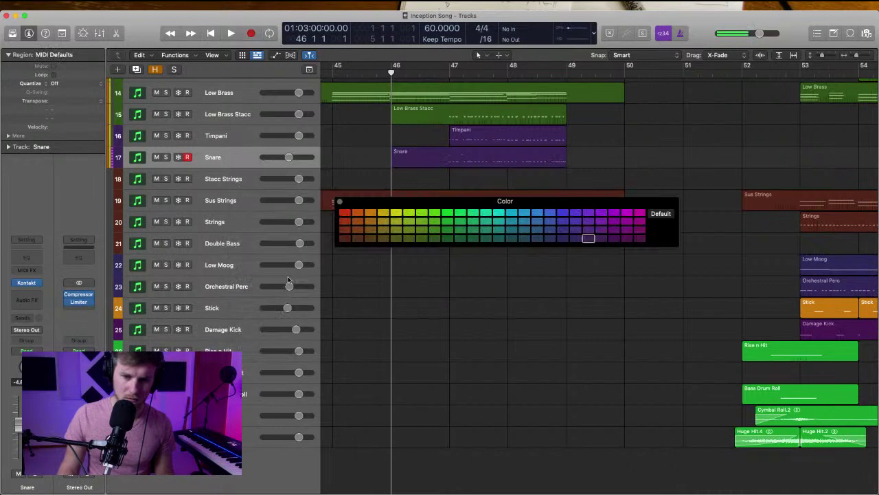
pyautogui.click(368, 212)
pyautogui.click(340, 201)
pyautogui.click(242, 163)
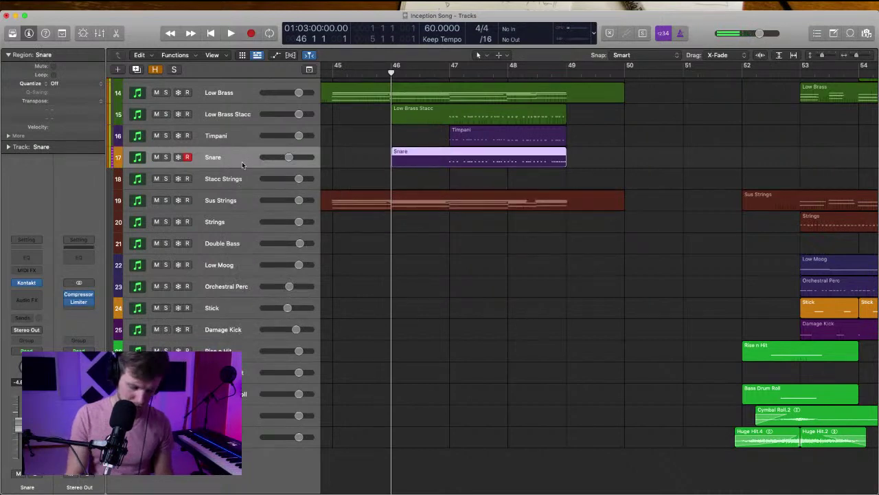
pyautogui.click(488, 284)
# Play the arrangement from bar 39 to review the section
pyautogui.scroll(3, 490, 287)
pyautogui.hscroll(-2, 489, 287)
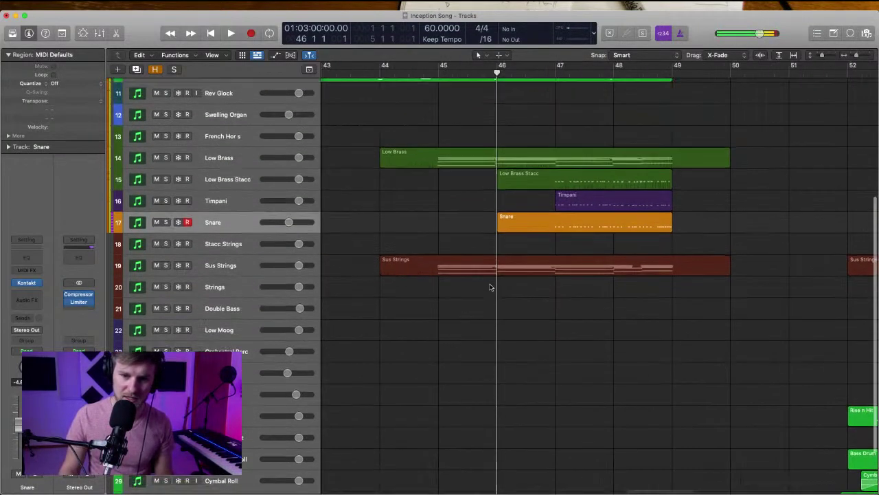
pyautogui.scroll(-5, 491, 287)
pyautogui.scroll(3, 490, 287)
pyautogui.hscroll(-3, 491, 286)
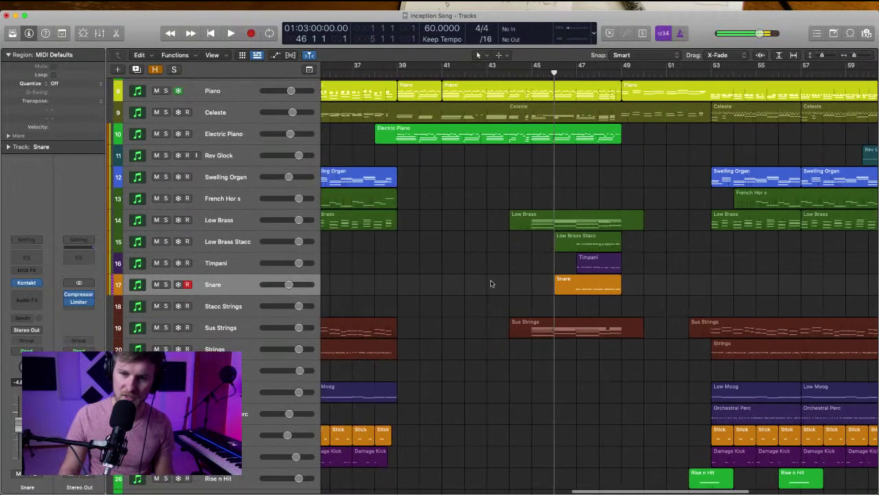
pyautogui.click(407, 81)
pyautogui.press('space')
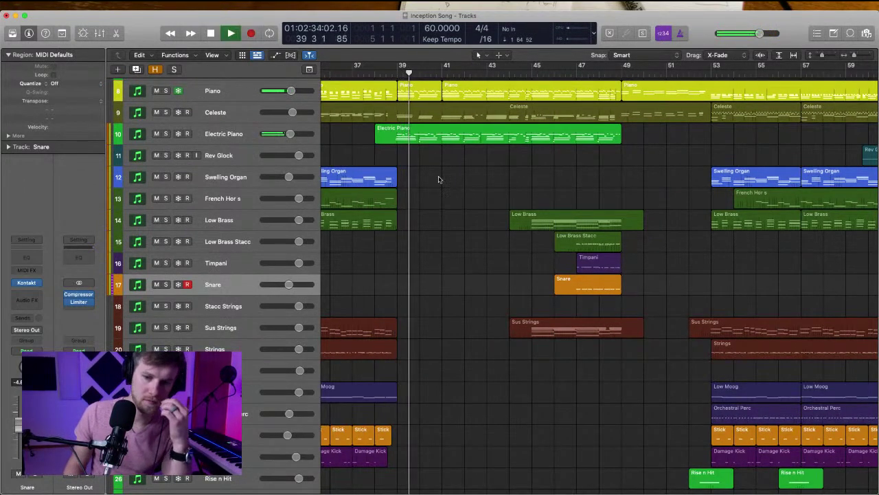
# Assign a blue-purple color to the Electric Piano track and apply it to its region
pyautogui.click(240, 134)
pyautogui.rightClick(243, 134)
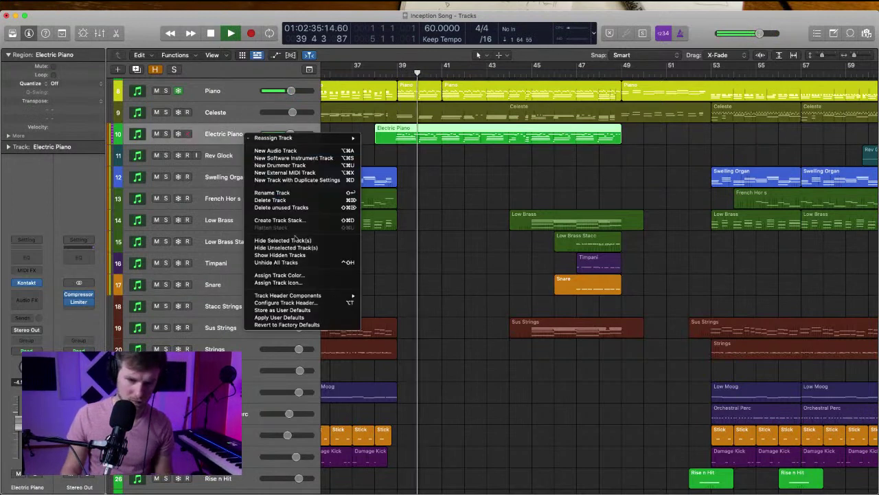
pyautogui.click(278, 275)
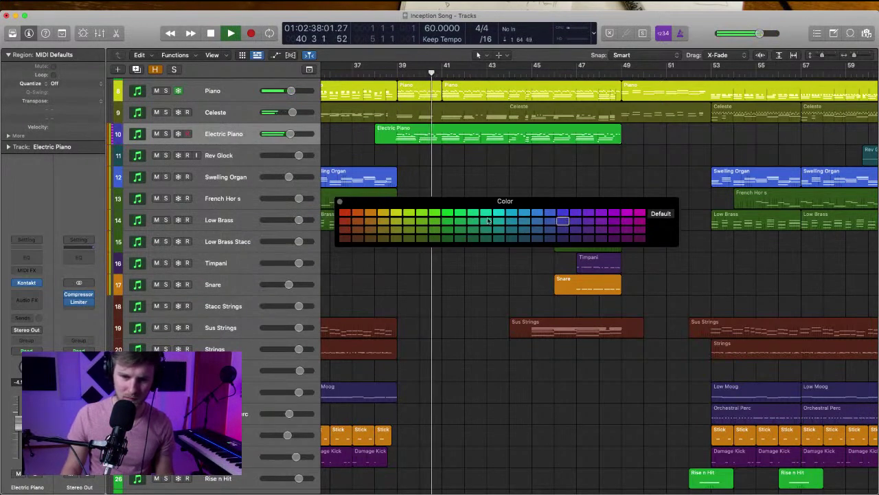
pyautogui.click(339, 201)
pyautogui.click(236, 131)
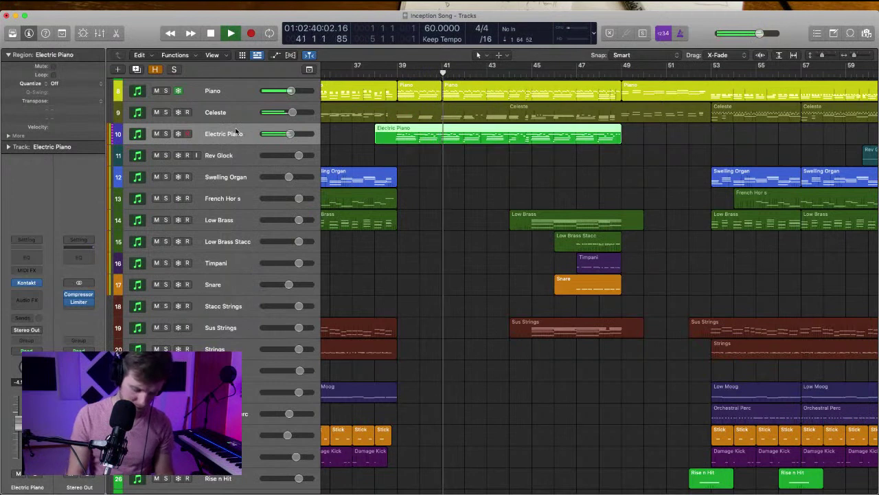
pyautogui.hotkey('alt', 'shift', 'c')
pyautogui.click(476, 169)
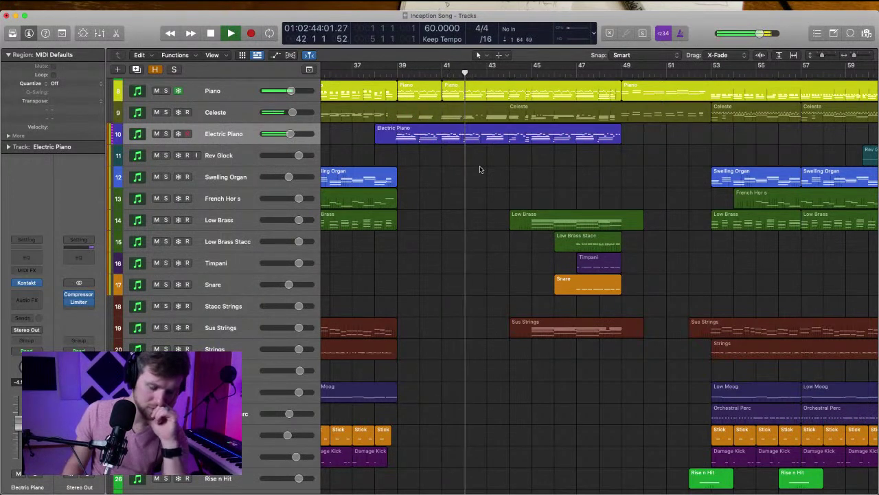
# Lower the Low Brass Stacc, Timpani and Snare track volumes during playback, stop past bar 49, and place the playhead at bar 49
pyautogui.hscroll(2, 482, 170)
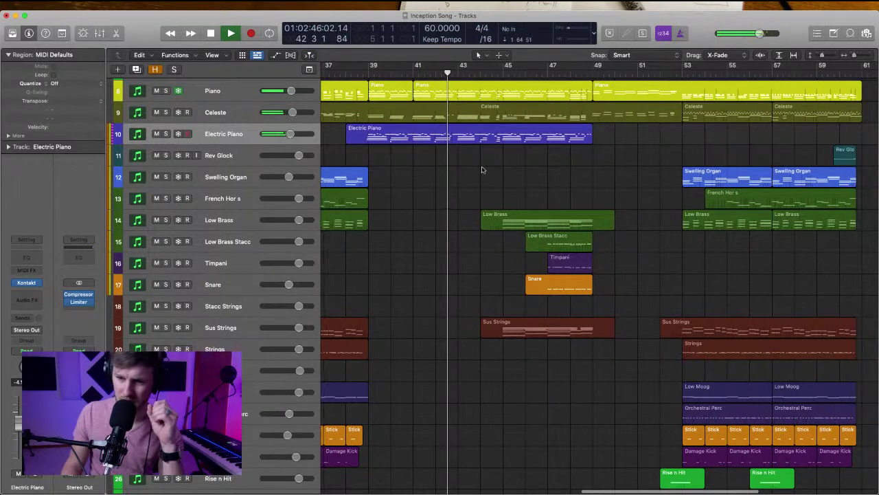
pyautogui.hscroll(2, 482, 169)
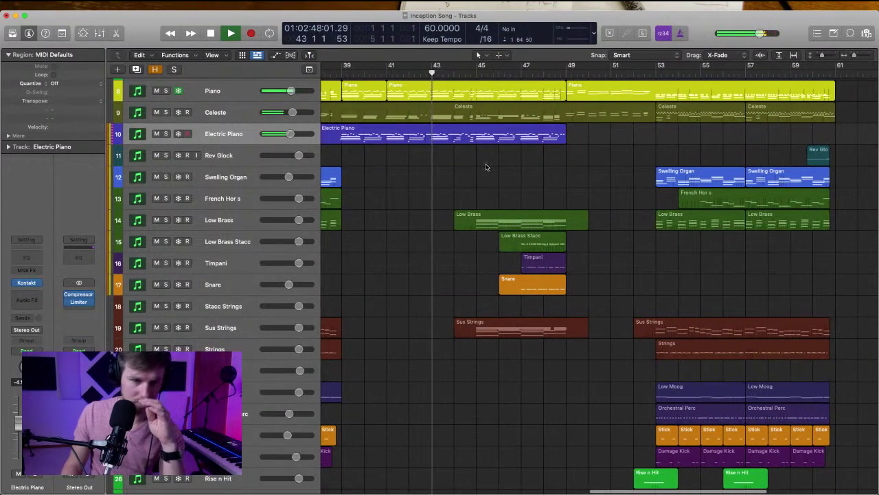
pyautogui.hscroll(2, 485, 167)
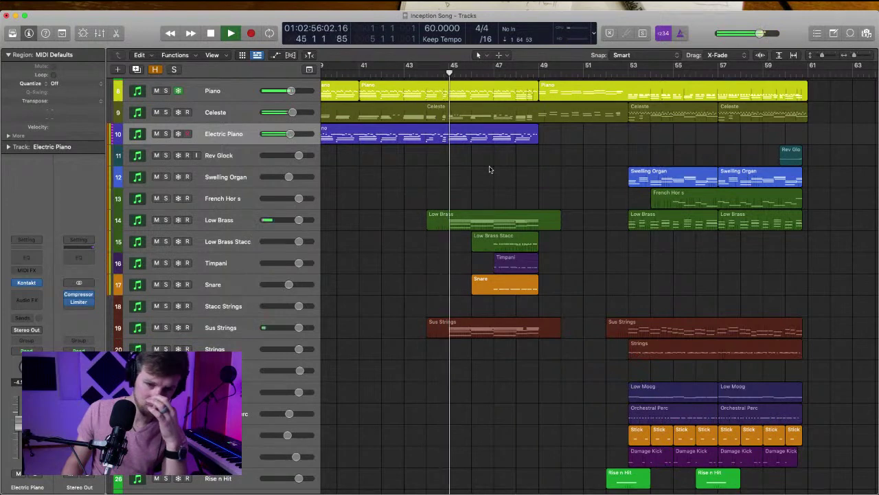
pyautogui.hscroll(5, 489, 169)
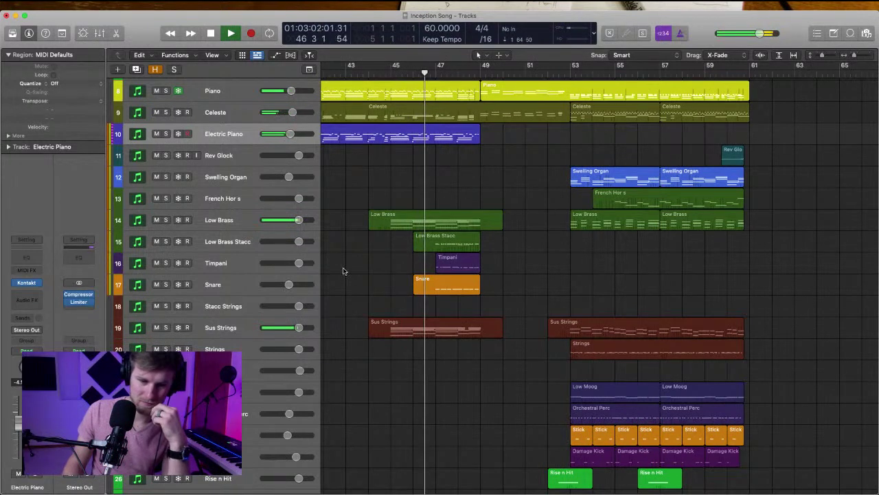
pyautogui.moveTo(300, 246); pyautogui.dragTo(287, 270)
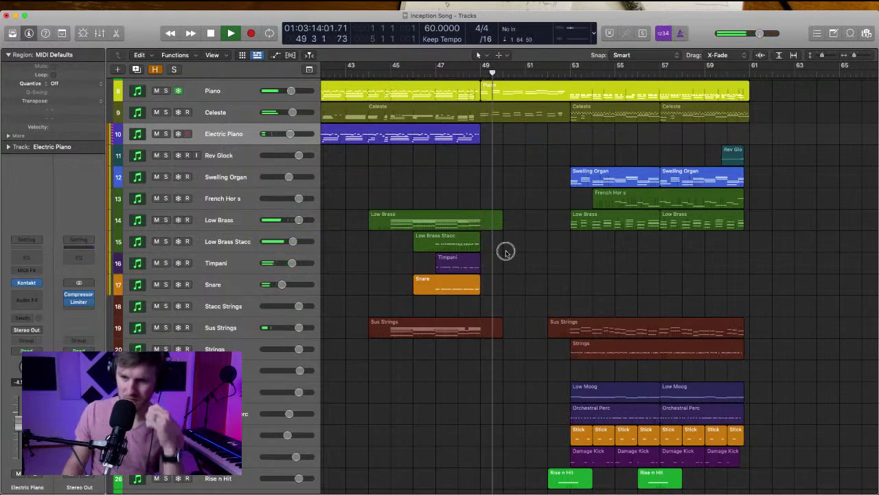
pyautogui.press('space')
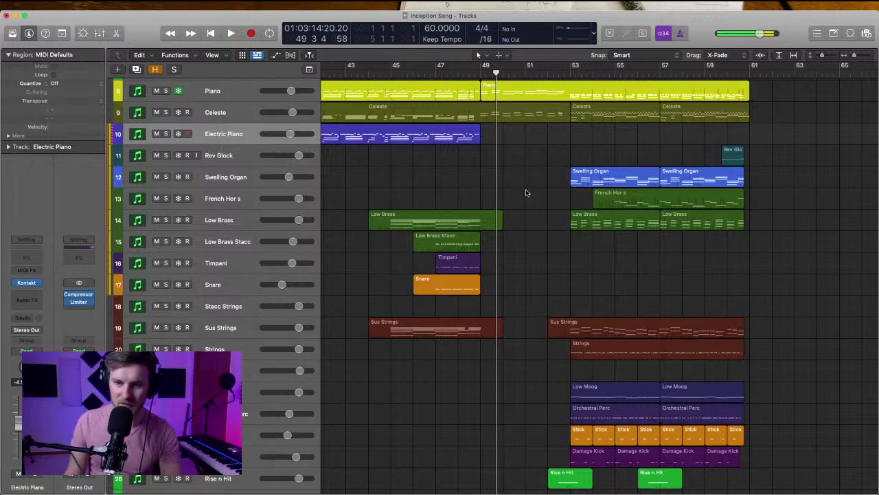
pyautogui.click(475, 74)
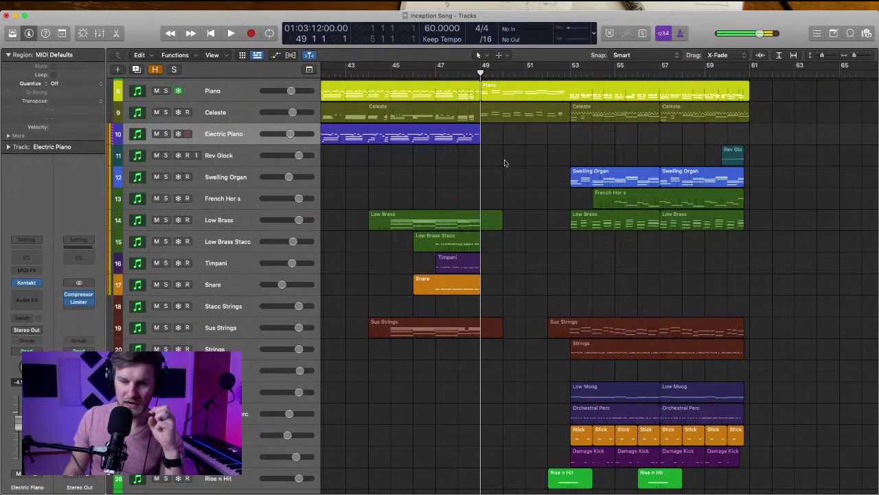
pyautogui.hscroll(-1, 504, 163)
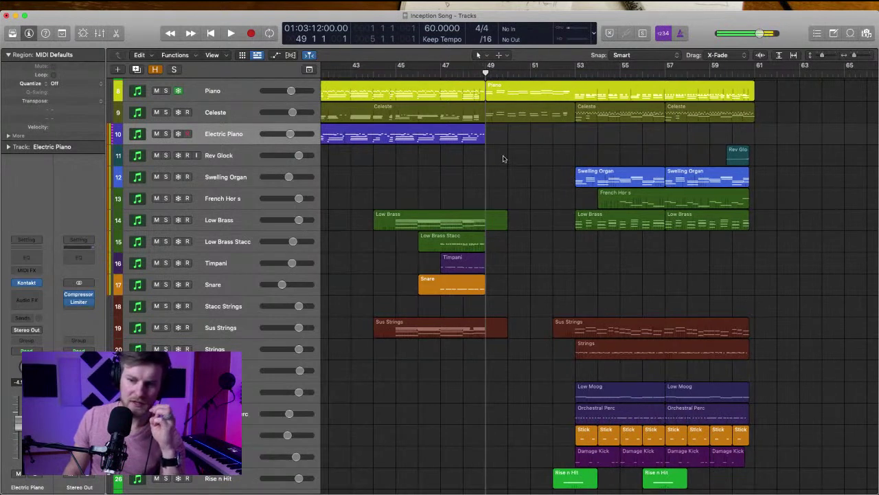
pyautogui.hscroll(-3, 503, 159)
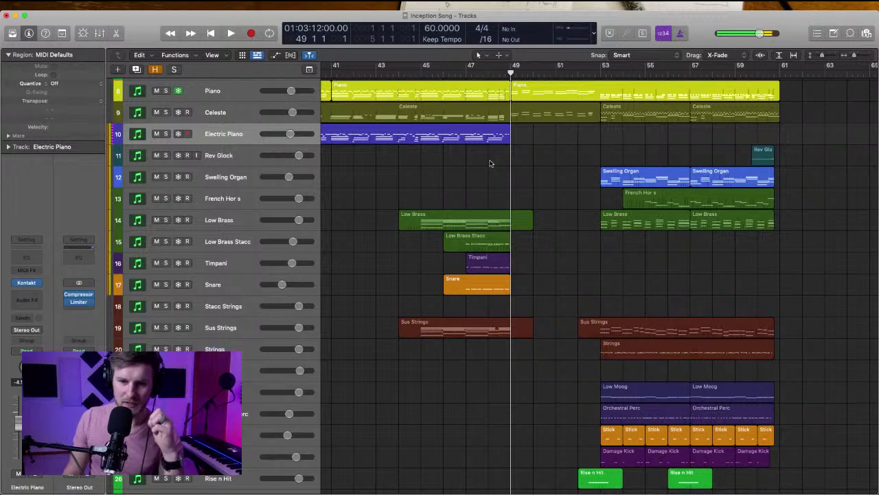
pyautogui.hscroll(3, 490, 162)
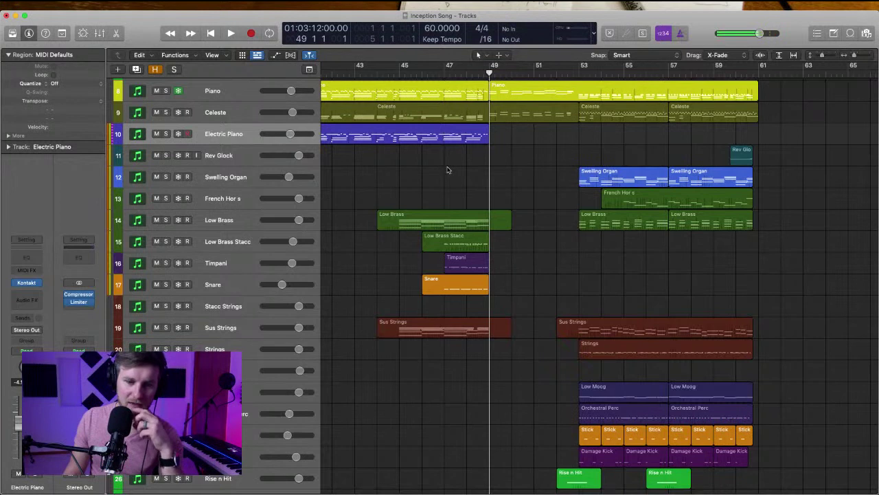
pyautogui.hscroll(-2, 434, 171)
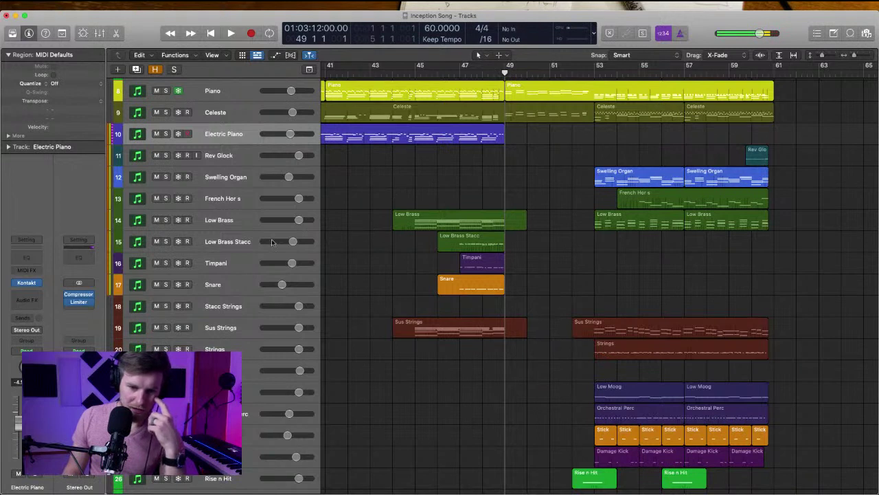
pyautogui.click(244, 244)
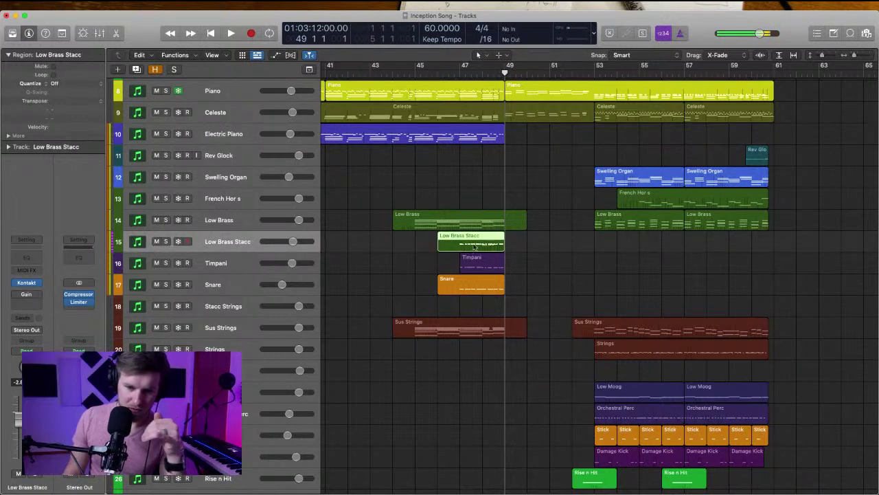
pyautogui.click(551, 245)
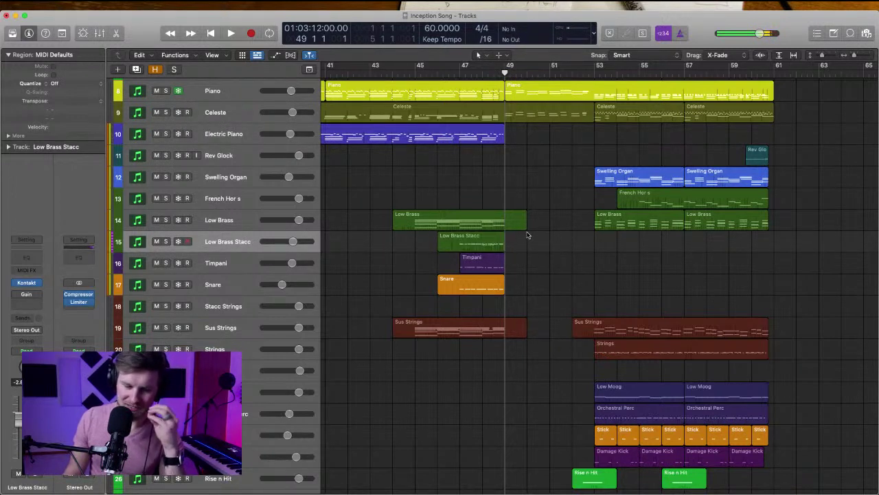
pyautogui.hscroll(-2, 485, 199)
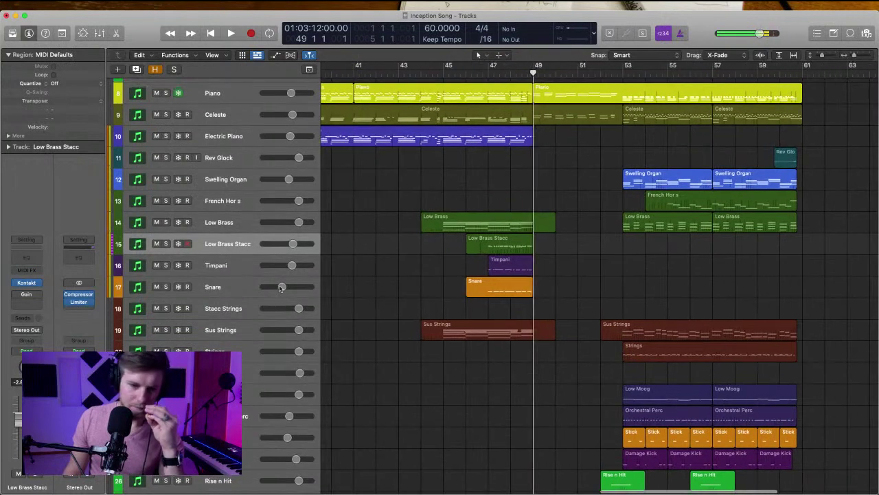
# Create one new software instrument track with Kontakt below the Low Brass Stacc track and position its plug-in window clear for browsing
pyautogui.press('alt+super+n')
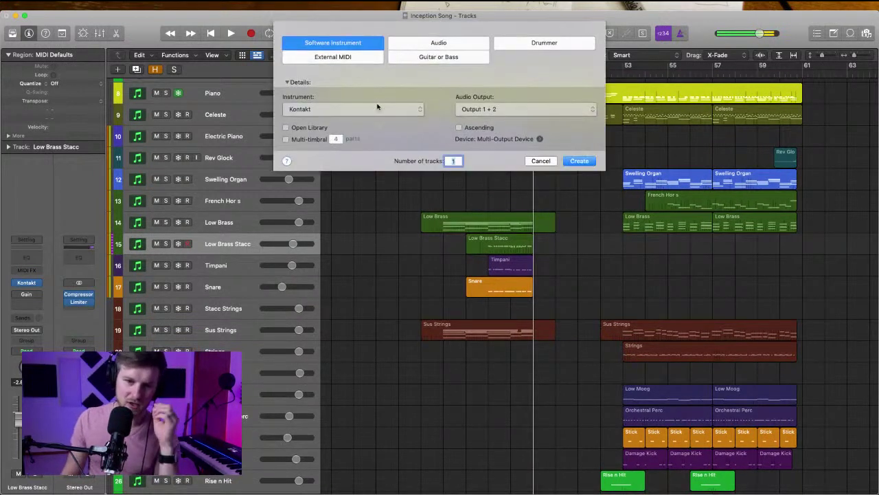
pyautogui.click(578, 161)
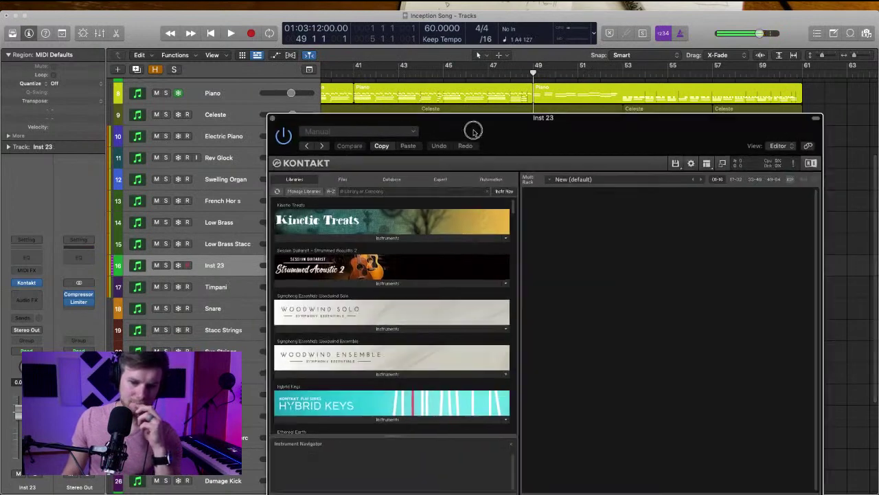
pyautogui.moveTo(473, 131); pyautogui.dragTo(430, 70)
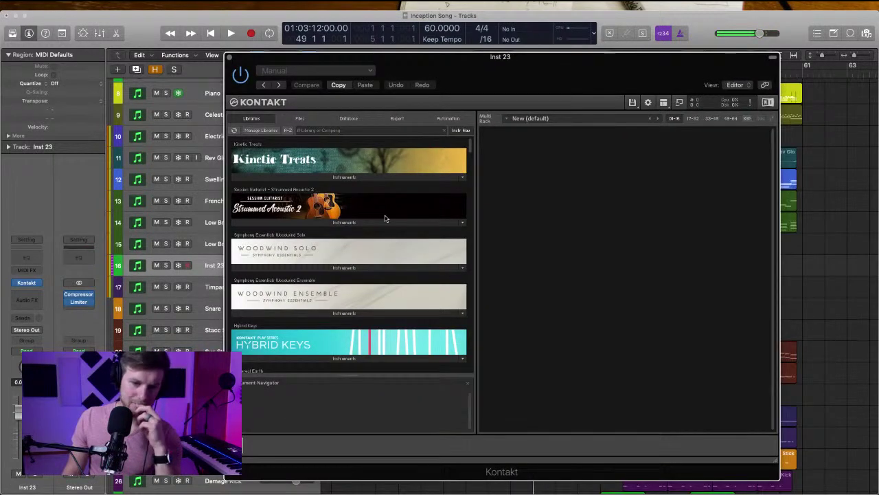
# Browse the Kontakt libraries and open the instruments of the Kontakt Factory Library
pyautogui.scroll(-15, 386, 217)
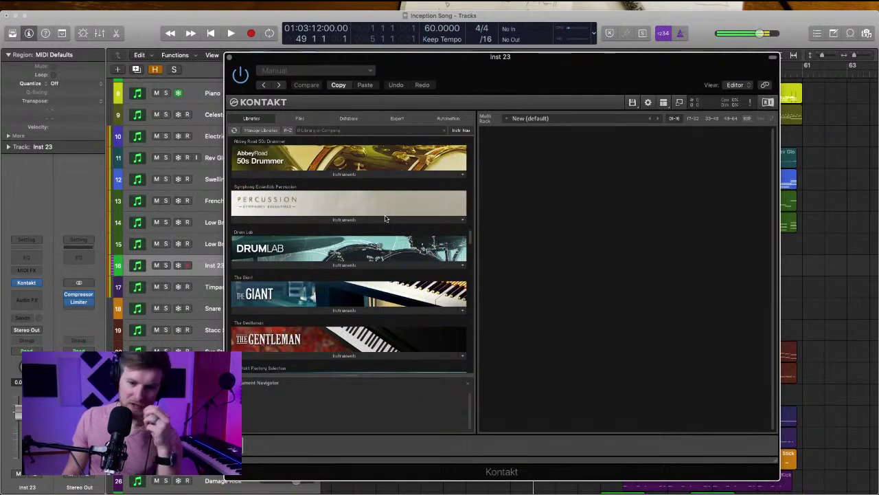
pyautogui.scroll(-5, 385, 218)
pyautogui.scroll(-2, 368, 217)
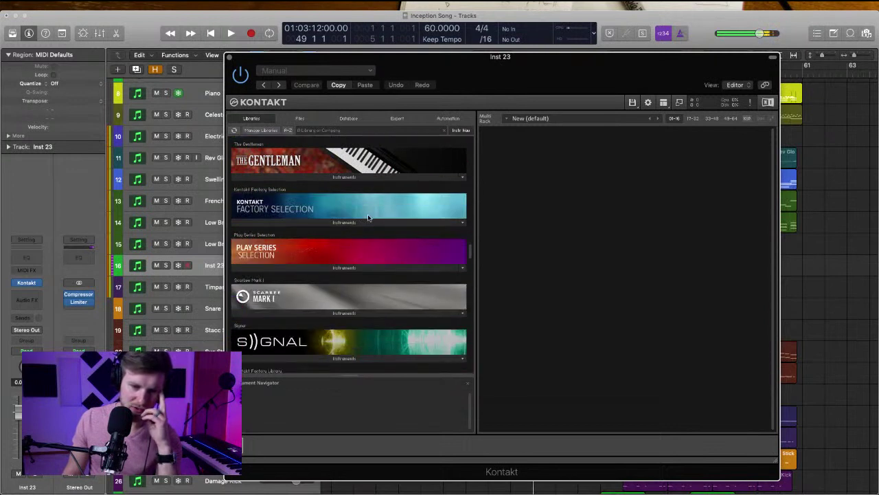
pyautogui.click(314, 195)
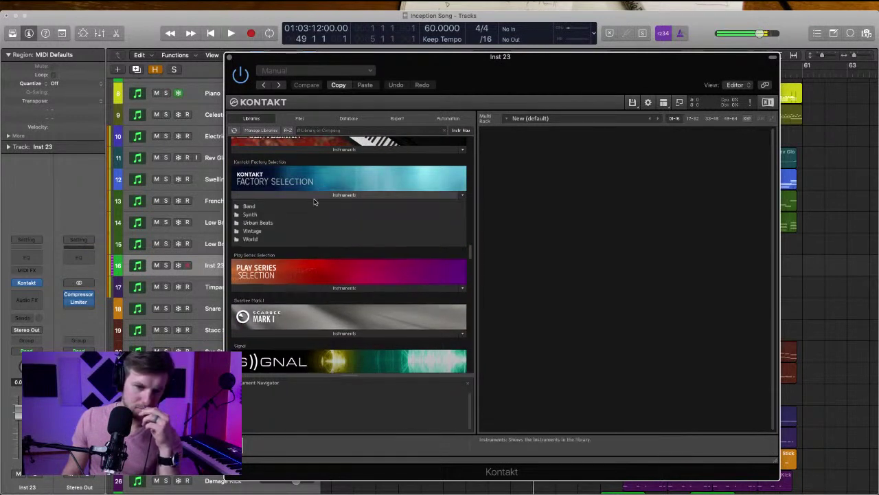
pyautogui.click(316, 195)
pyautogui.scroll(-1, 308, 232)
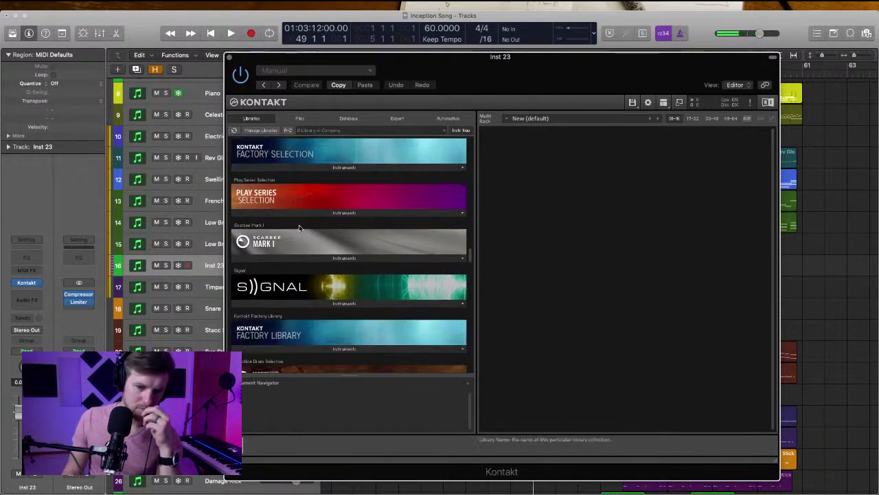
pyautogui.scroll(-2, 309, 232)
pyautogui.click(327, 309)
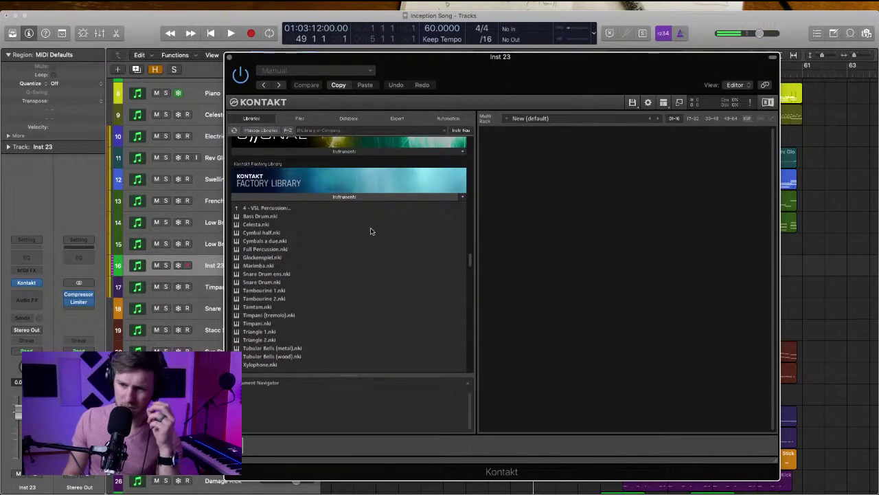
# Load Choir [a].nki from the Factory Library's 3 - Choir folder and close the Kontakt window
pyautogui.scroll(-3, 371, 231)
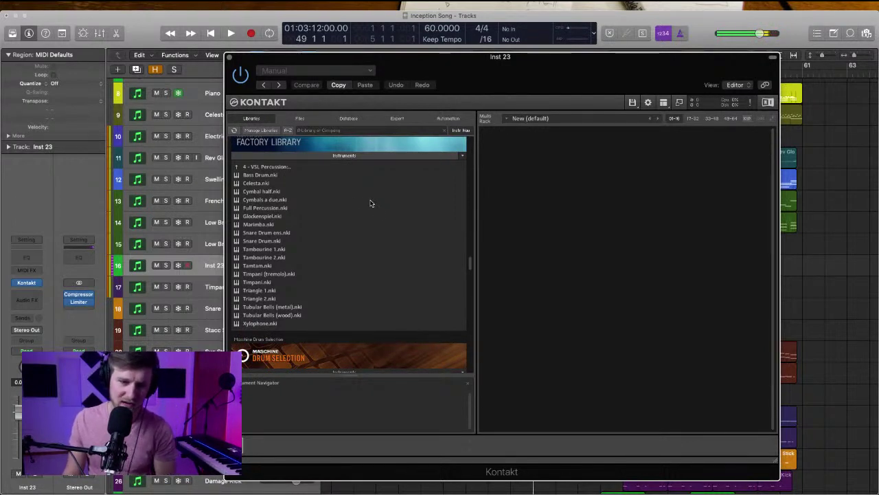
pyautogui.doubleClick(286, 168)
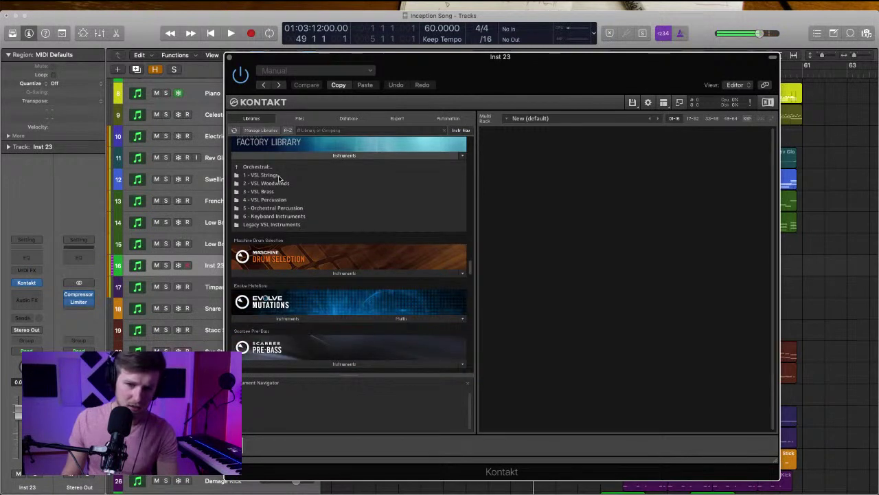
pyautogui.doubleClick(262, 167)
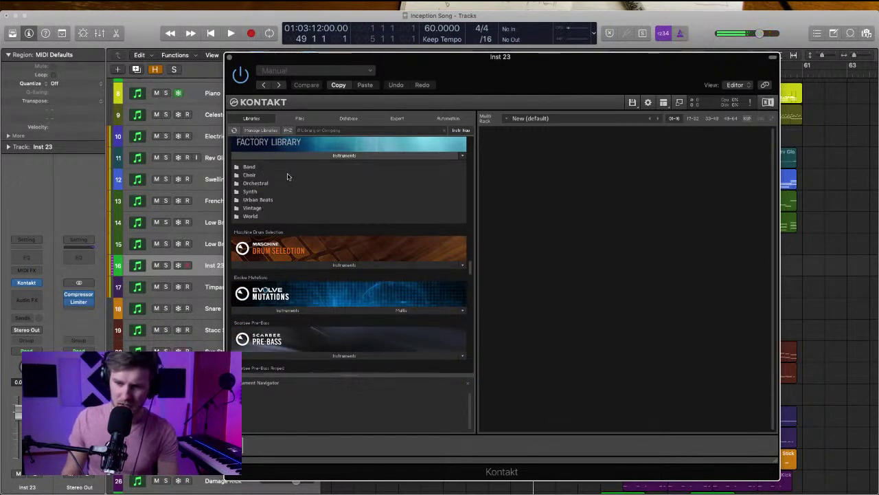
pyautogui.click(251, 175)
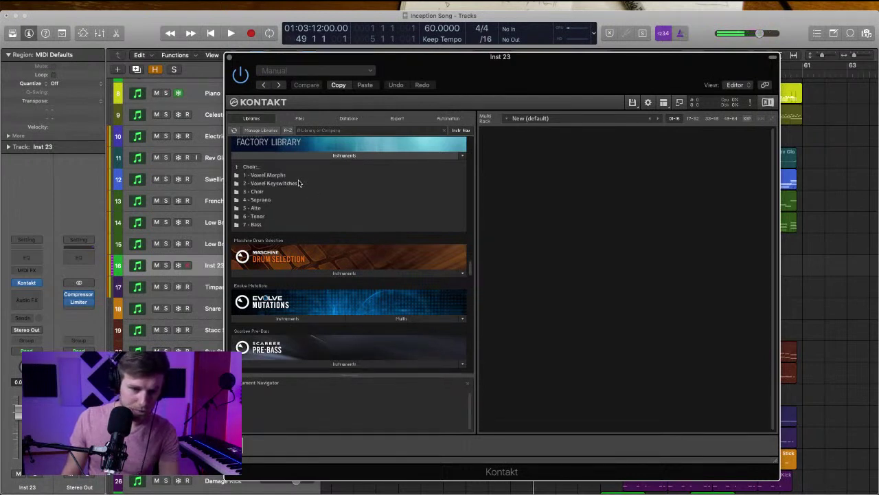
pyautogui.click(260, 191)
pyautogui.doubleClick(272, 175)
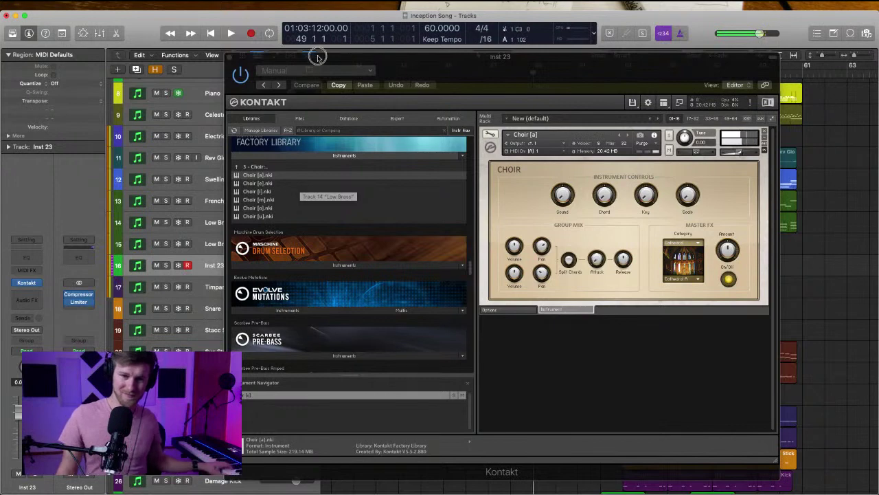
pyautogui.moveTo(316, 57); pyautogui.dragTo(312, 107)
pyautogui.click(227, 108)
# With the playhead at bar 45, lower the new track's volume slightly and rename it Choir
pyautogui.click(465, 74)
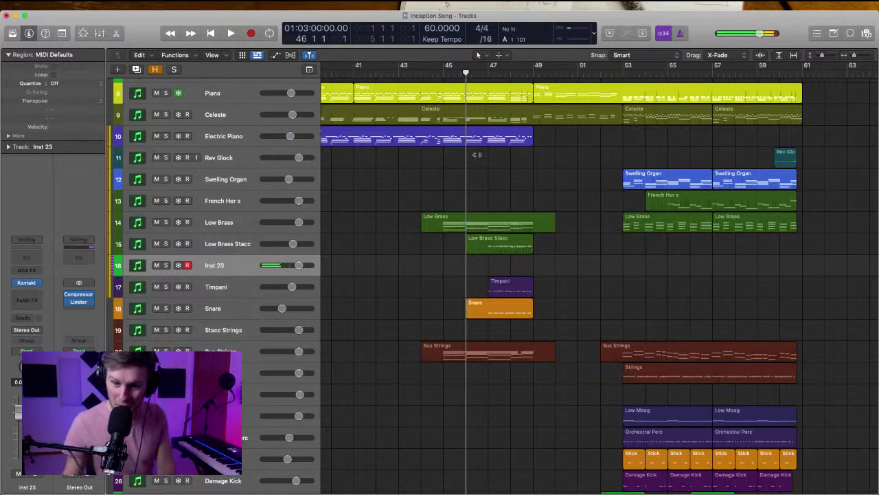
pyautogui.click(445, 74)
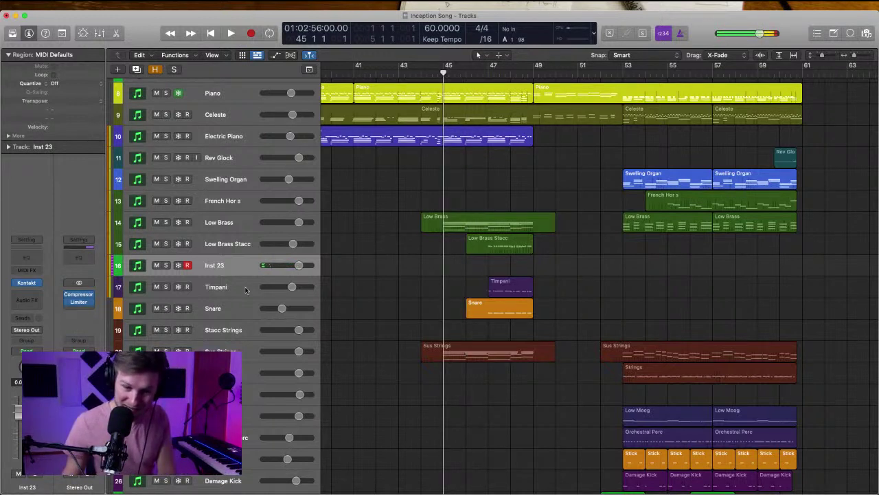
pyautogui.moveTo(298, 265); pyautogui.dragTo(289, 265)
pyautogui.doubleClick(244, 266)
pyautogui.write('Choir')
pyautogui.press('Return')
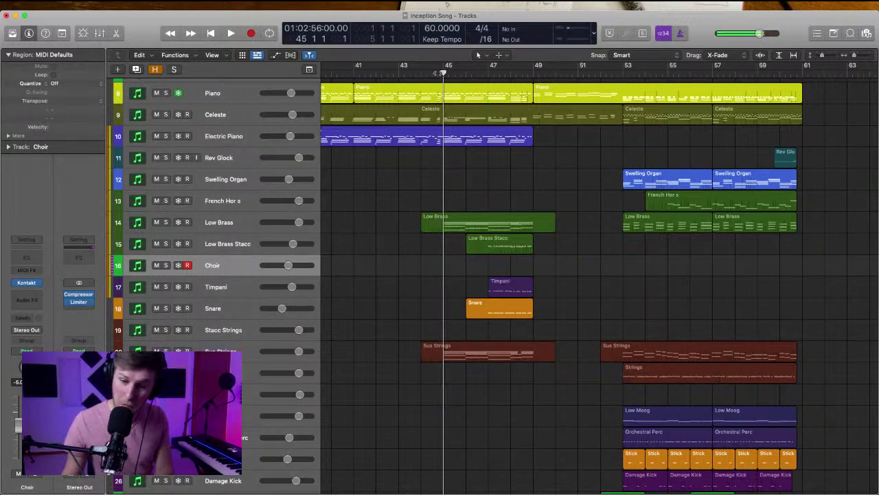
# Record a chordal part on the Choir track from bar 45 and stop just past bar 49
pyautogui.press('r')
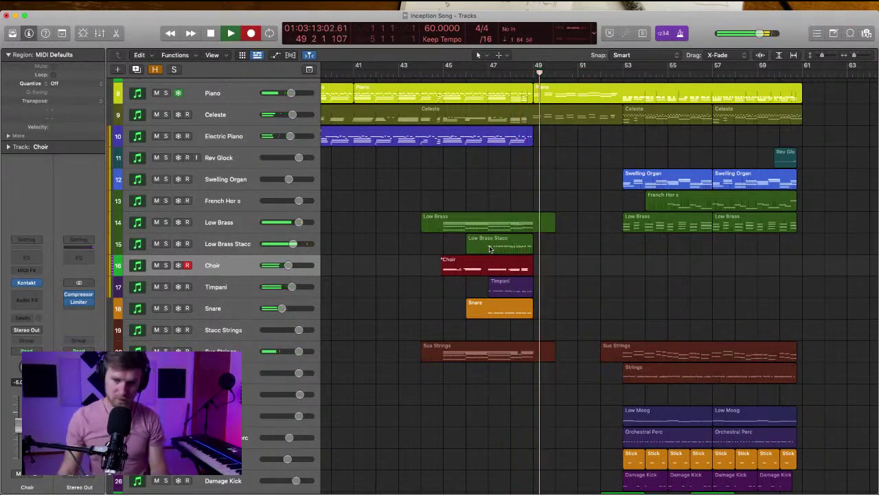
pyautogui.press('space')
pyautogui.doubleClick(520, 279)
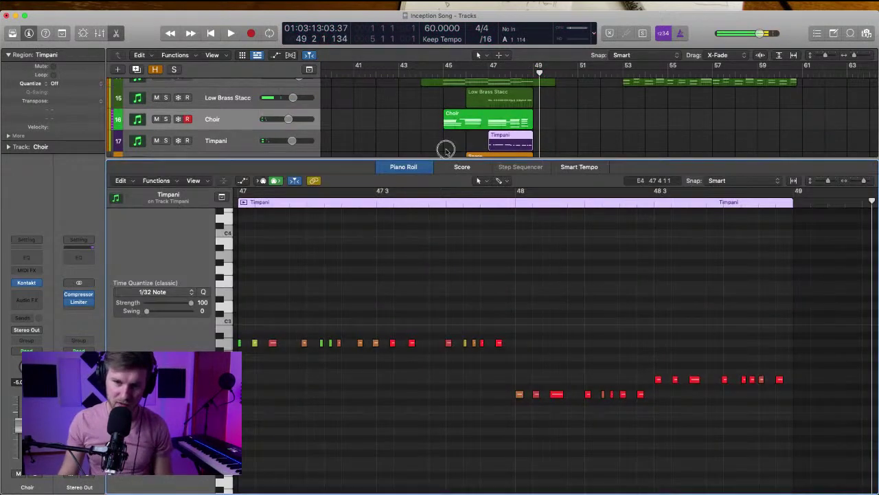
pyautogui.click(459, 125)
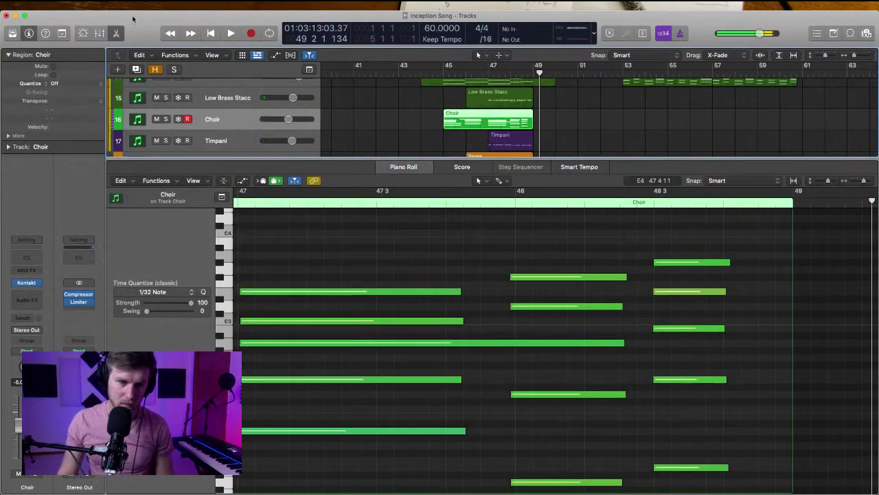
pyautogui.click(118, 35)
pyautogui.click(437, 190)
# Open the Choir region in the piano roll and quantize all its notes to 1/8 Note
pyautogui.scroll(4, 438, 190)
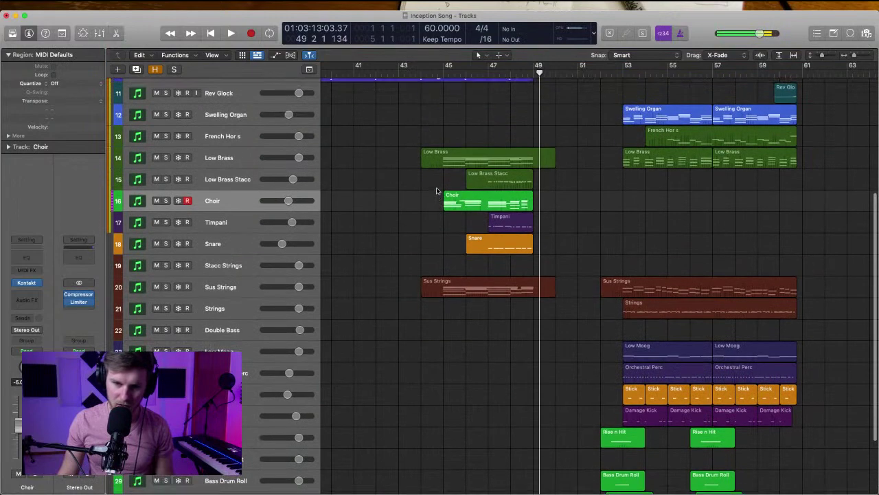
pyautogui.hscroll(3, 436, 189)
pyautogui.scroll(3, 570, 233)
pyautogui.scroll(4, 570, 234)
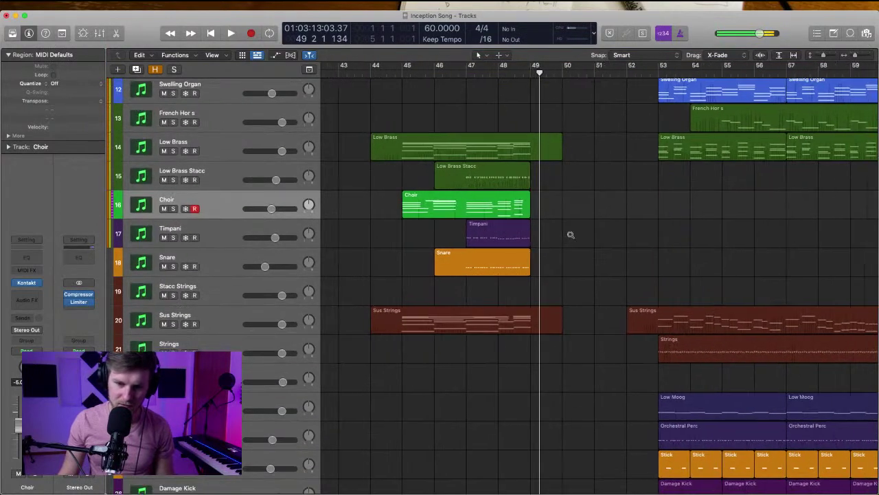
pyautogui.hscroll(-5, 501, 228)
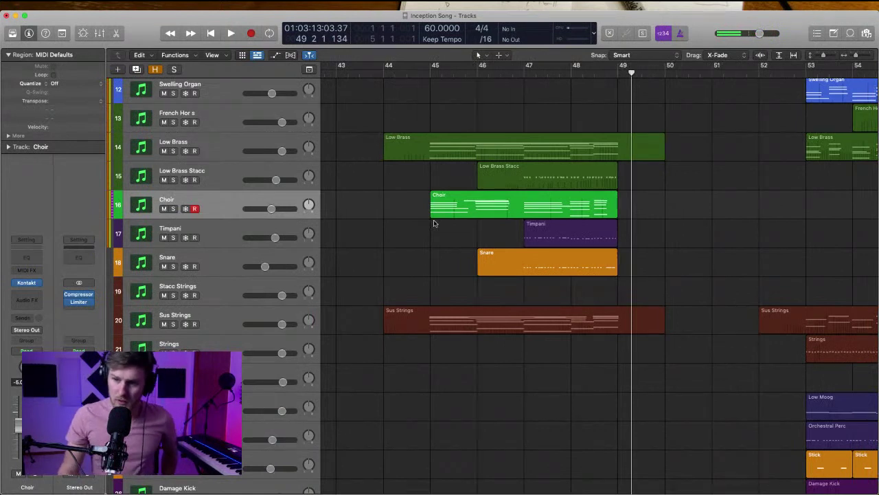
pyautogui.doubleClick(445, 207)
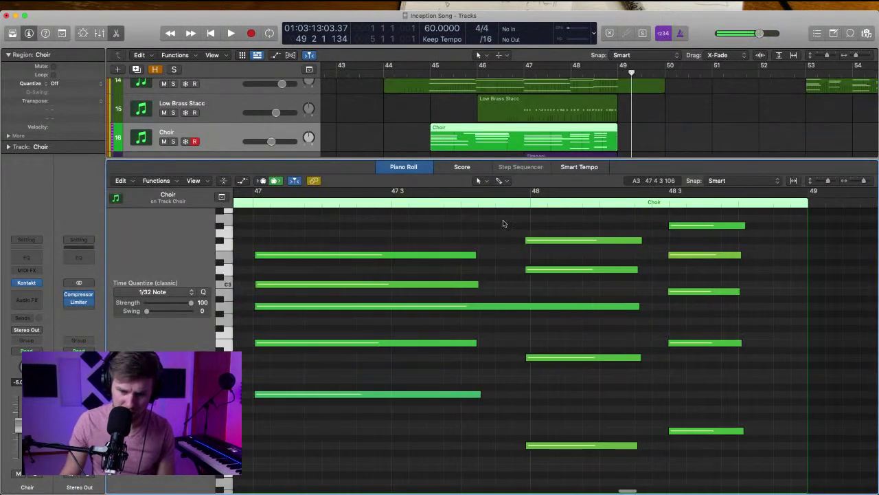
pyautogui.press('super+a')
pyautogui.press('q')
pyautogui.click(169, 293)
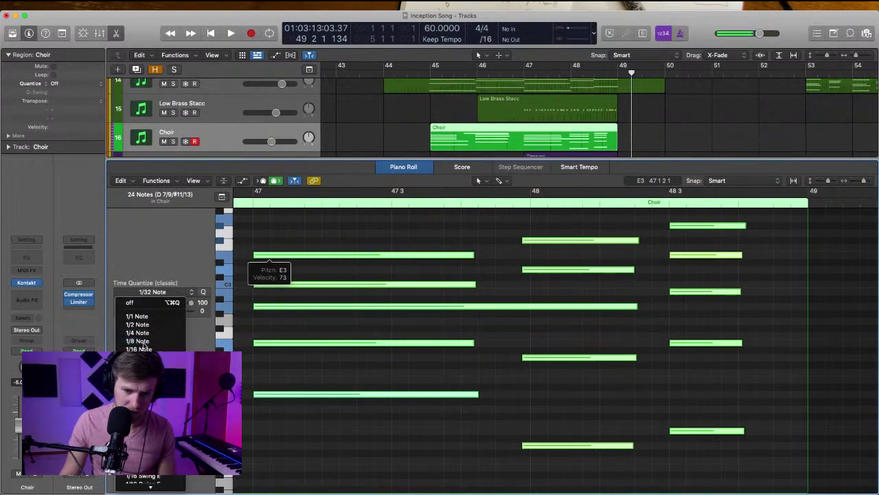
pyautogui.click(138, 341)
# Play the Choir region from its start and lower the track volume to -9.2 dB
pyautogui.hscroll(-5, 392, 219)
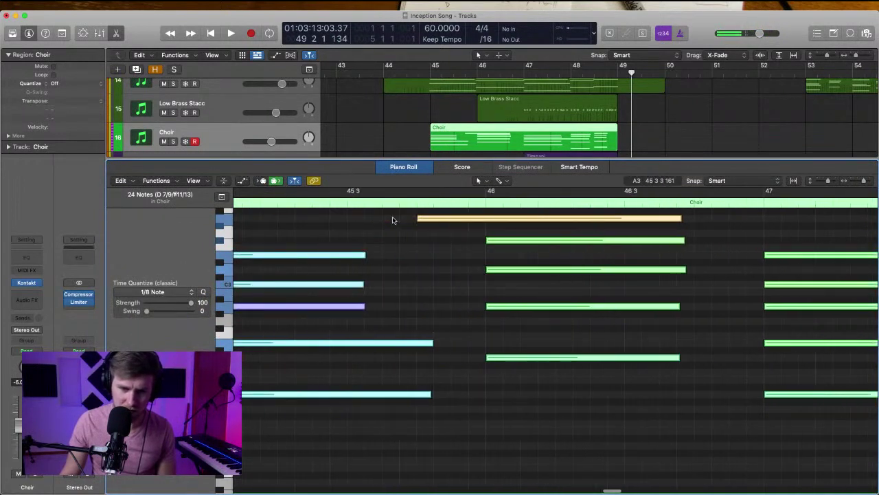
pyautogui.hscroll(-4, 392, 220)
pyautogui.doubleClick(422, 199)
pyautogui.moveTo(273, 142); pyautogui.dragTo(266, 142)
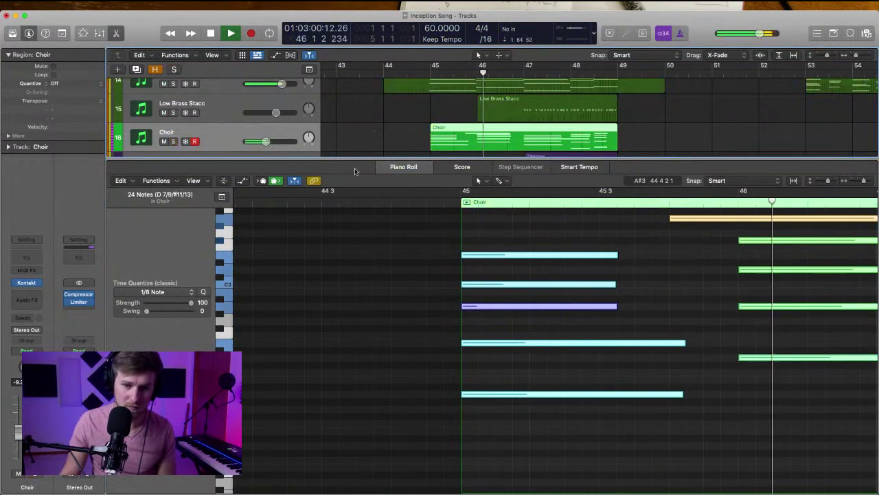
# Show track volume automation with the piano roll closed, stop playback, enlarge the Choir track and place the playhead at bar 45
pyautogui.press('a')
pyautogui.press('p')
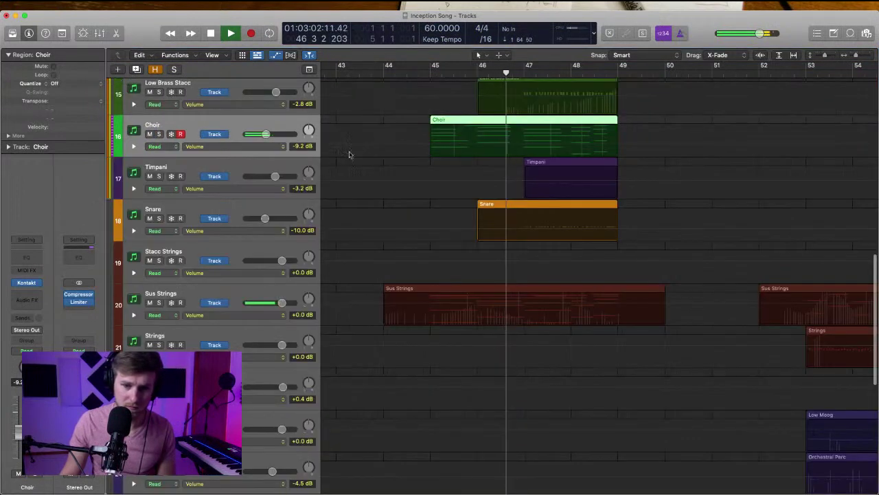
pyautogui.press('space')
pyautogui.click(481, 143)
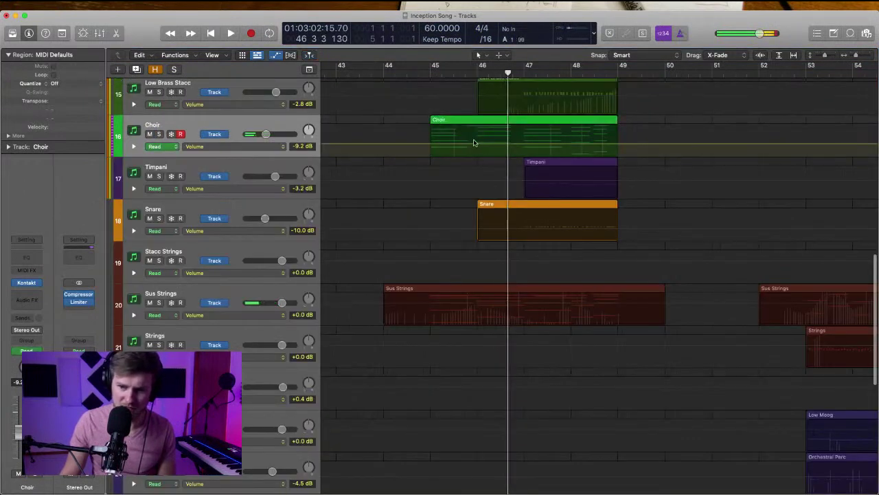
pyautogui.press('super+Down')
pyautogui.press('super+Down')
pyautogui.press('super+Down')
pyautogui.press('super+Right')
pyautogui.press('super+Right')
pyautogui.click(443, 71)
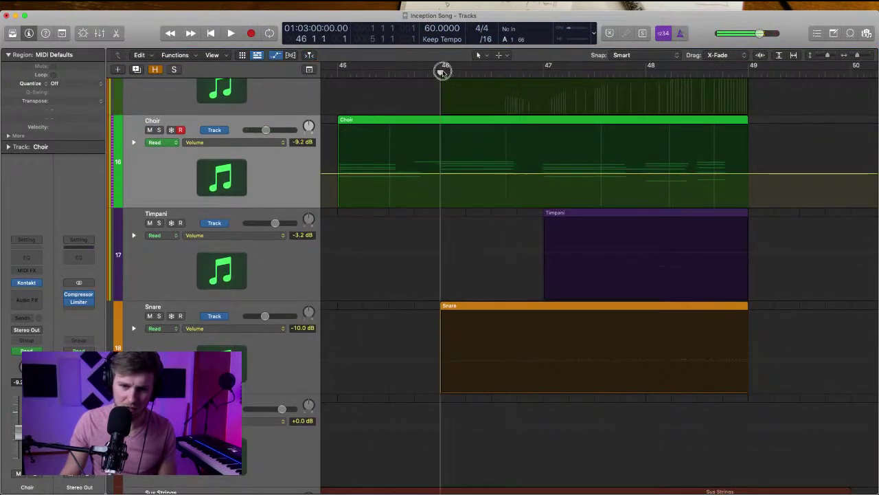
pyautogui.click(347, 73)
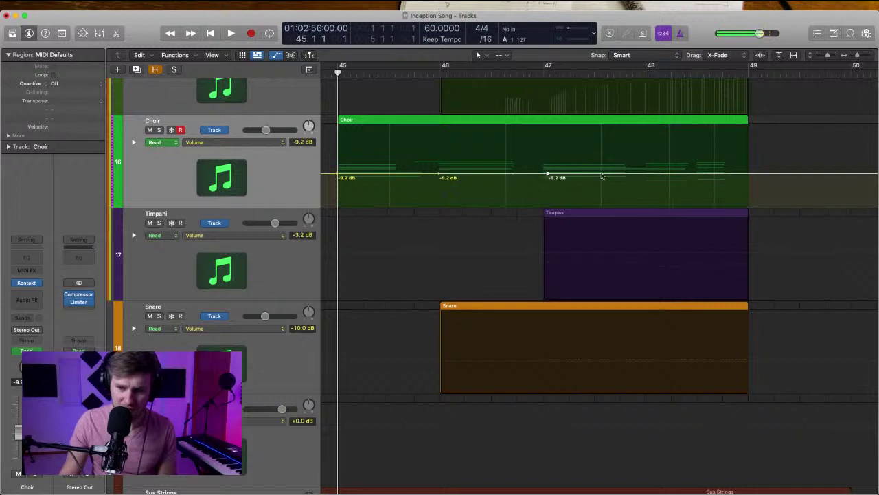
# Add Choir volume automation points from bar 45 to 49, with mid-bar peaks at -5.7, -4.4, -5.2 and -6.3 dB
pyautogui.click(653, 177)
pyautogui.hscroll(2, 653, 178)
pyautogui.click(664, 177)
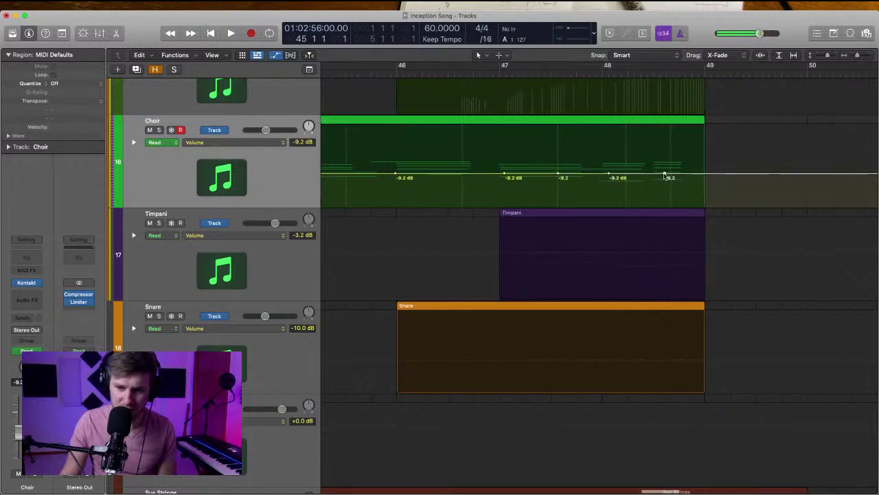
pyautogui.moveTo(665, 174); pyautogui.dragTo(658, 168)
pyautogui.click(706, 173)
pyautogui.moveTo(558, 173); pyautogui.dragTo(559, 162)
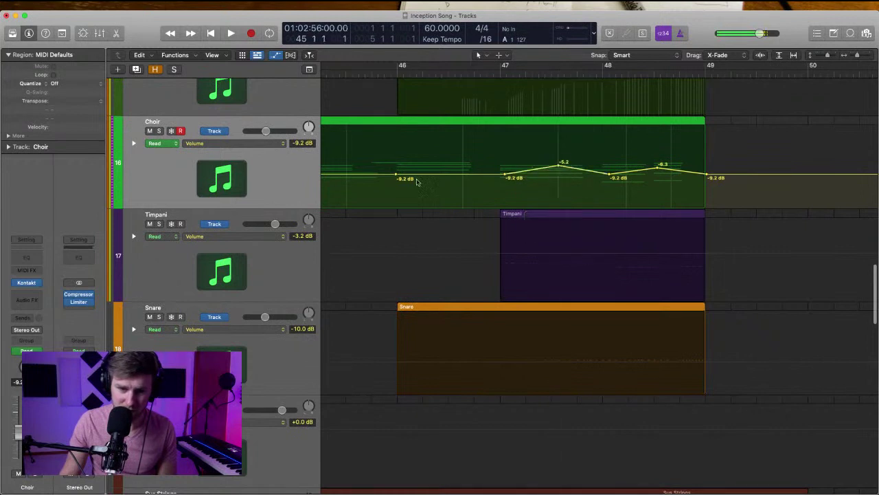
pyautogui.moveTo(461, 176); pyautogui.dragTo(439, 167)
pyautogui.hscroll(-4, 433, 177)
# During playback, lower the Choir automation dips to -13.0, -13.6, -15.8 and -14.8 dB at bars 45, 46, 47 and 48
pyautogui.press('space')
pyautogui.moveTo(386, 179); pyautogui.dragTo(387, 180)
pyautogui.moveTo(488, 177); pyautogui.dragTo(488, 185)
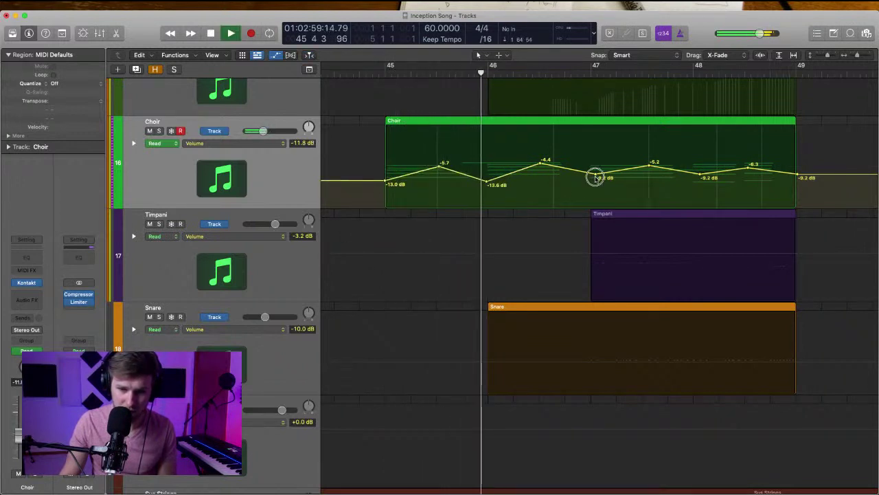
pyautogui.moveTo(595, 177); pyautogui.dragTo(631, 183)
pyautogui.hscroll(3, 595, 183)
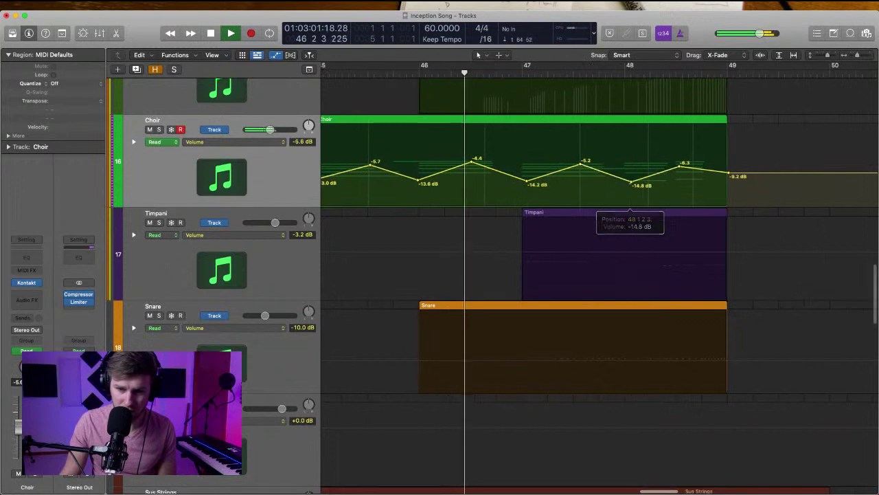
pyautogui.hscroll(2, 631, 183)
pyautogui.moveTo(487, 181); pyautogui.dragTo(486, 183)
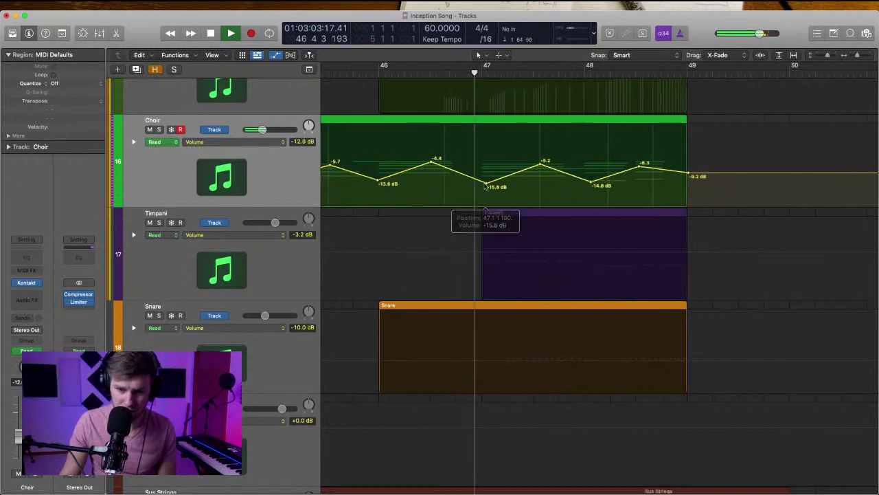
# Raise the Choir automation point at bar 49 to -2.3 dB, lower the bar 48 dip to -17.3 dB and its following peak to -8.8 dB
pyautogui.hscroll(3, 486, 183)
pyautogui.moveTo(613, 177); pyautogui.dragTo(614, 157)
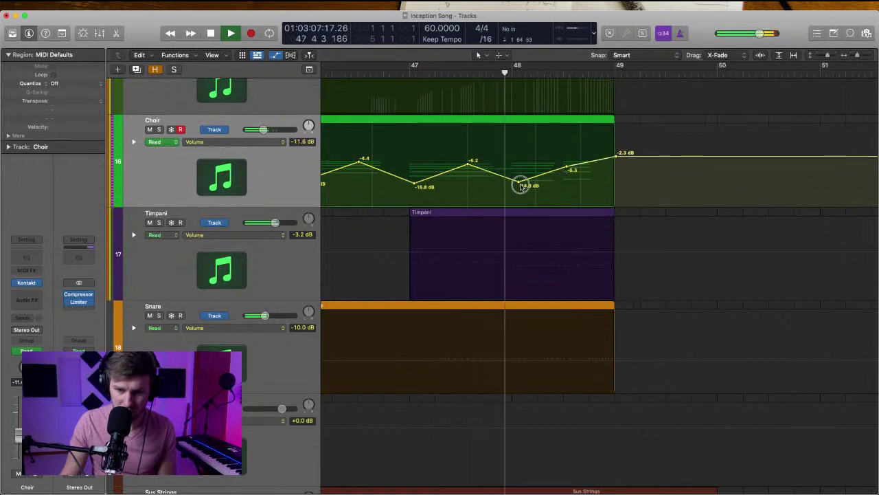
pyautogui.moveTo(520, 183); pyautogui.dragTo(520, 185)
pyautogui.moveTo(570, 169); pyautogui.dragTo(574, 173)
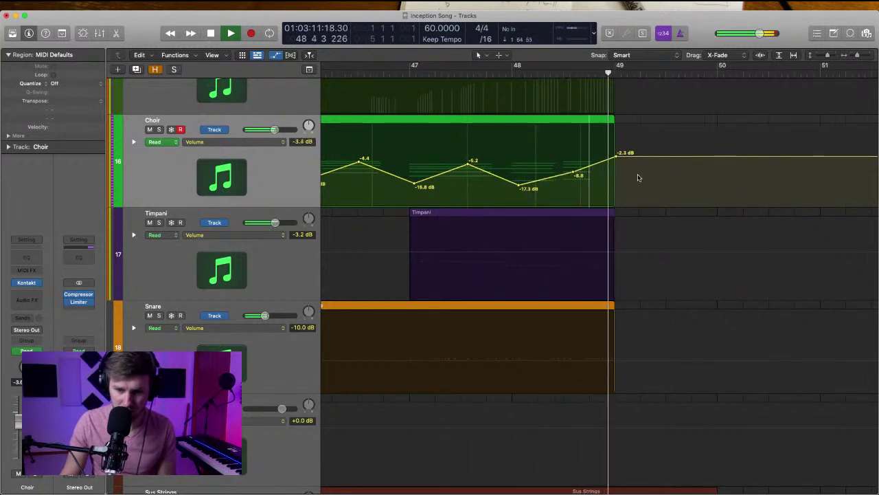
# Hide the track automation and stop playback after bar 49
pyautogui.press('a')
pyautogui.scroll(-5, 646, 156)
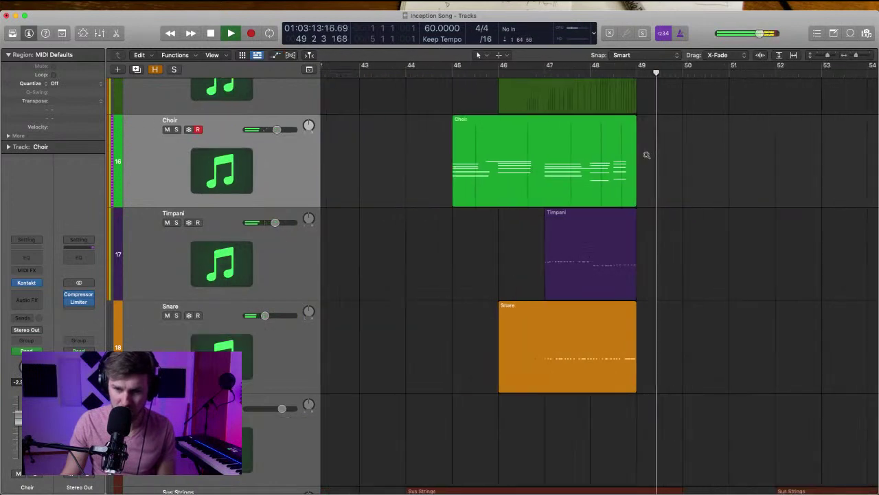
pyautogui.press('space')
# Copy the Cymbal Roll region near bar 52 to around bar 48 on the same track
pyautogui.scroll(2, 647, 157)
pyautogui.scroll(4, 646, 157)
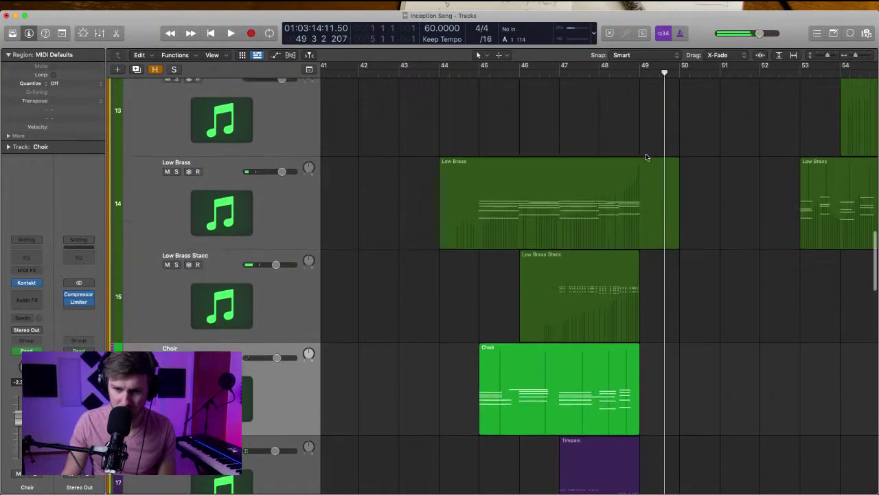
pyautogui.scroll(-5, 646, 155)
pyautogui.hscroll(5, 646, 155)
pyautogui.scroll(-5, 646, 155)
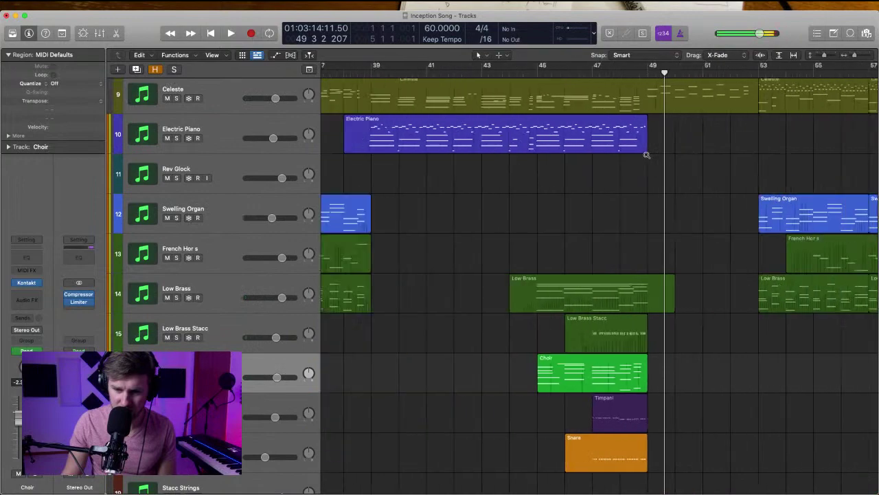
pyautogui.scroll(-10, 646, 155)
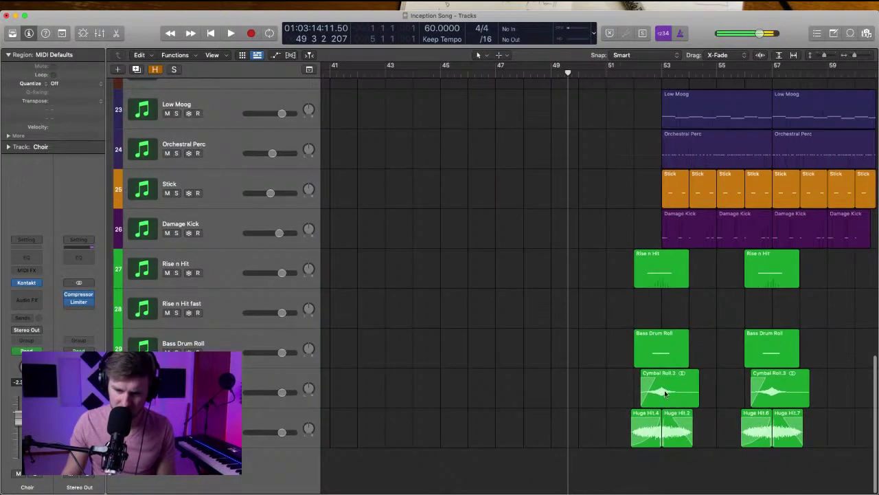
pyautogui.moveTo(671, 390); pyautogui.dragTo(547, 389)
pyautogui.scroll(2, 559, 85)
pyautogui.scroll(8, 558, 86)
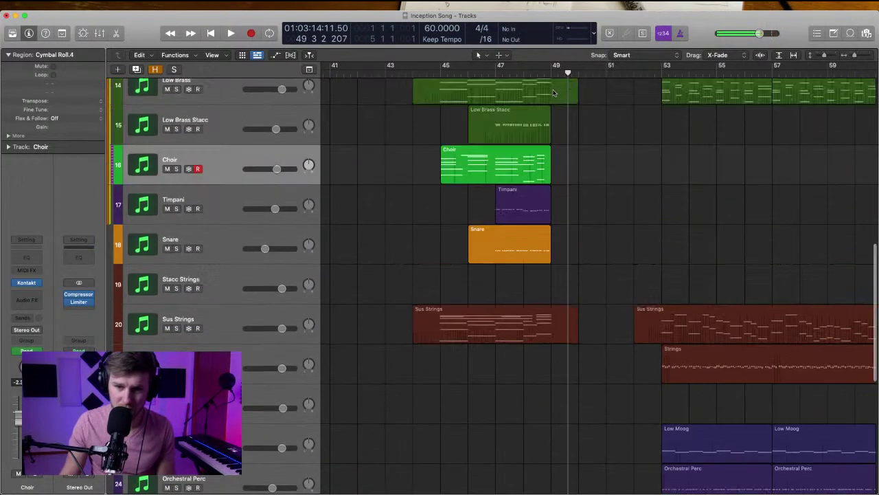
# Place the playhead at bar 49 and move the copied Cymbal Roll so its swell peaks at that bar
pyautogui.click(551, 75)
pyautogui.scroll(-10, 595, 231)
pyautogui.scroll(-2, 596, 229)
pyautogui.scroll(5, 595, 228)
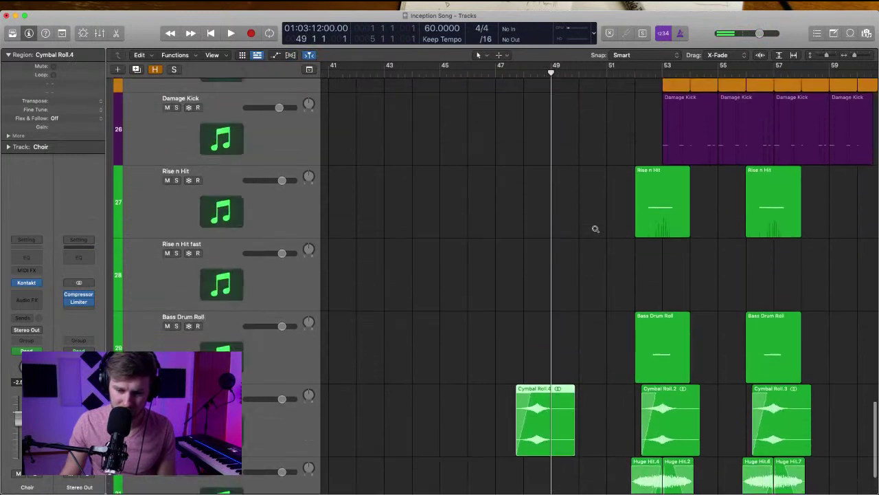
pyautogui.hscroll(5, 596, 229)
pyautogui.moveTo(458, 411); pyautogui.dragTo(563, 404)
# Play from bar 48, nudge the copied Cymbal Roll slightly earlier and lower the Cymbal Roll track volume a little
pyautogui.hscroll(-5, 567, 383)
pyautogui.click(510, 75)
pyautogui.press('space')
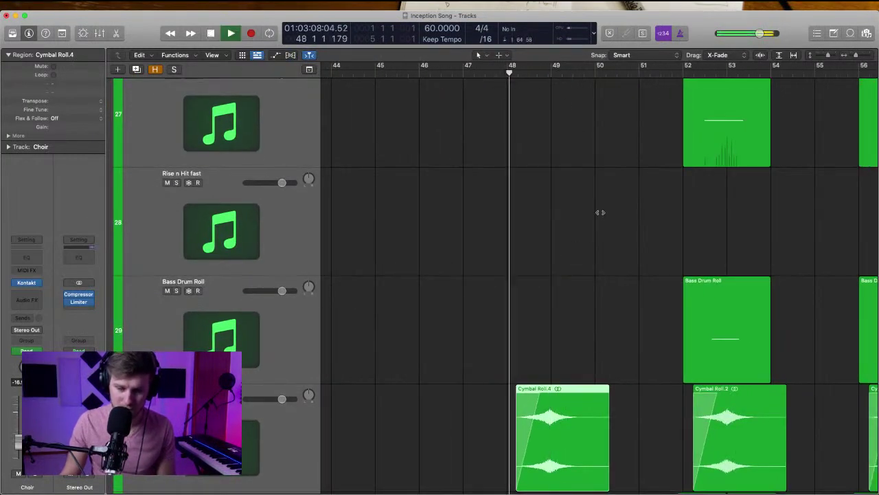
pyautogui.click(602, 239)
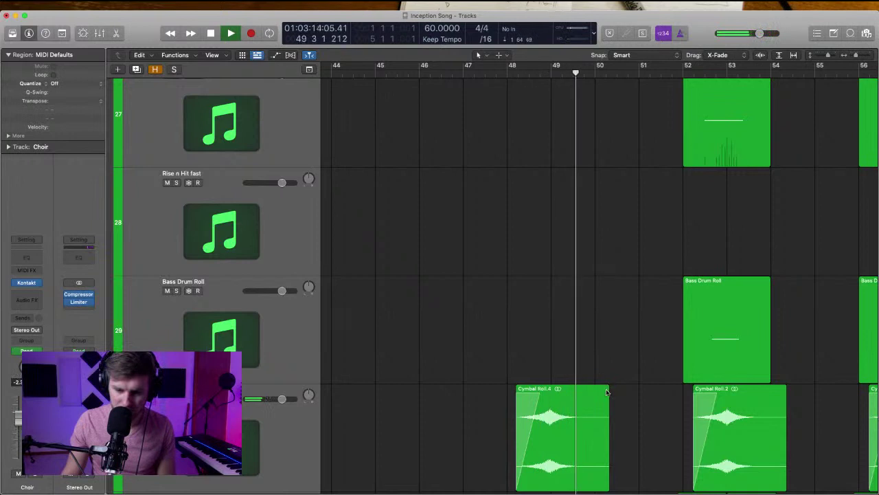
pyautogui.moveTo(555, 405); pyautogui.dragTo(551, 403)
pyautogui.moveTo(281, 399); pyautogui.dragTo(276, 399)
pyautogui.click(433, 349)
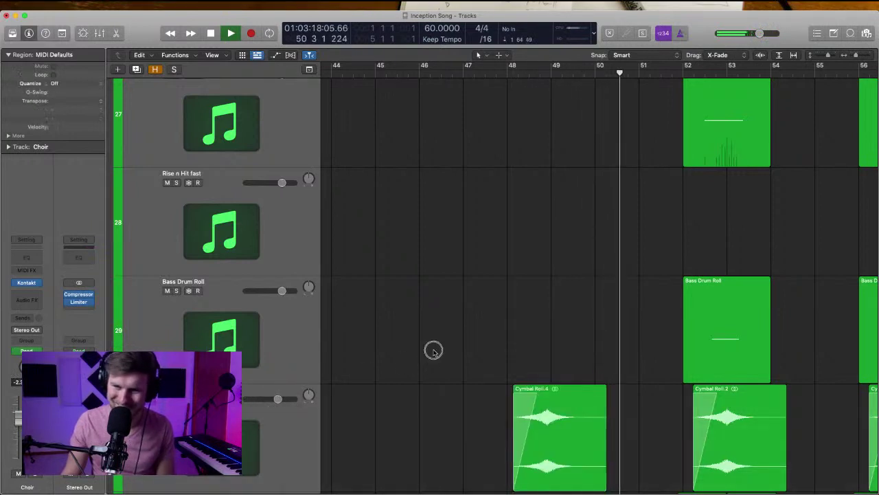
# Open the Piano region starting at bar 49 in the piano roll, followed by the long Celeste region below it
pyautogui.scroll(-3, 420, 348)
pyautogui.scroll(-5, 420, 348)
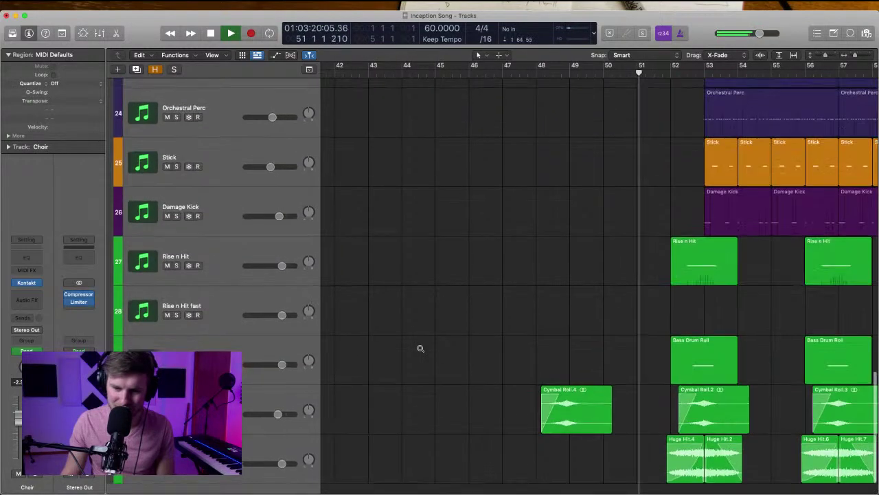
pyautogui.scroll(-5, 457, 338)
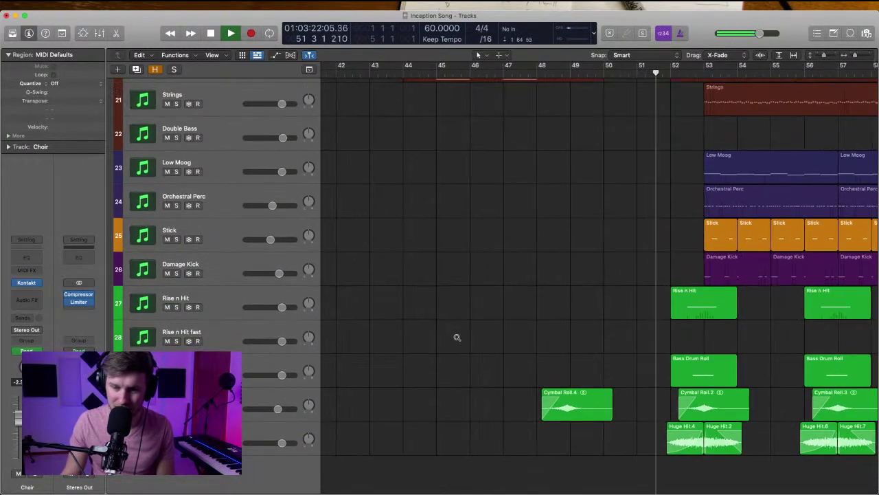
pyautogui.scroll(5, 458, 338)
pyautogui.scroll(-3, 458, 338)
pyautogui.scroll(-2, 458, 339)
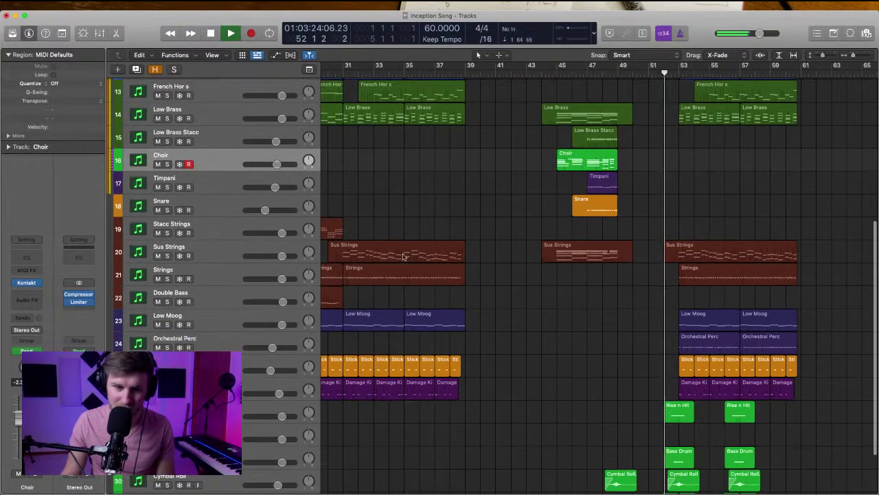
pyautogui.scroll(5, 597, 175)
pyautogui.click(663, 138)
pyautogui.doubleClick(664, 137)
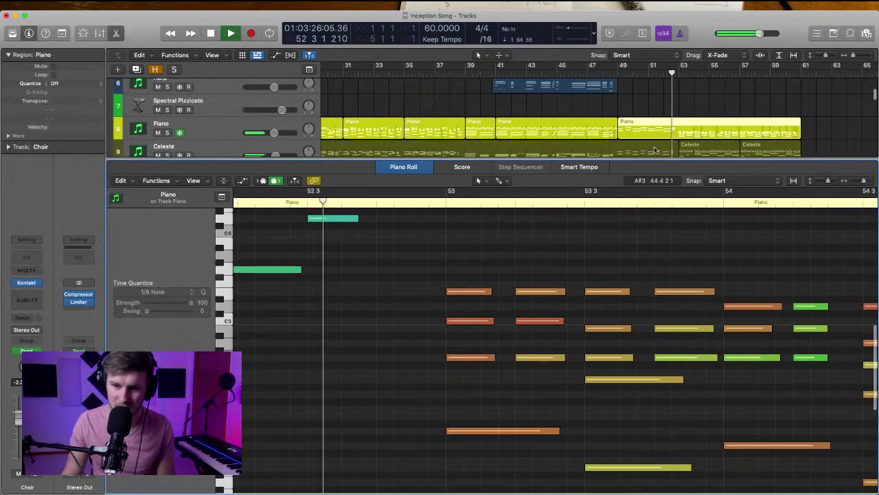
pyautogui.click(654, 147)
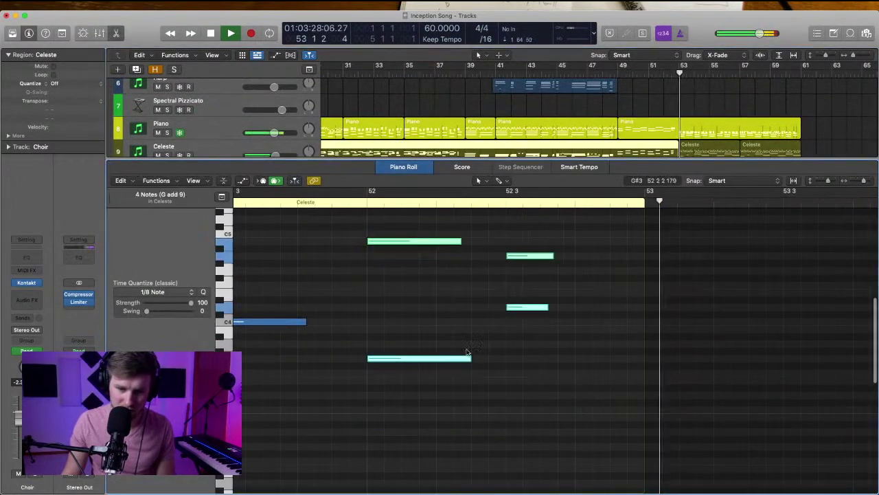
# Select the Celeste note groups from bar 52 back to bar 49 to read their chords, and close the piano roll
pyautogui.hscroll(-5, 465, 377)
pyautogui.click(439, 320)
pyautogui.scroll(4, 433, 296)
pyautogui.click(432, 280)
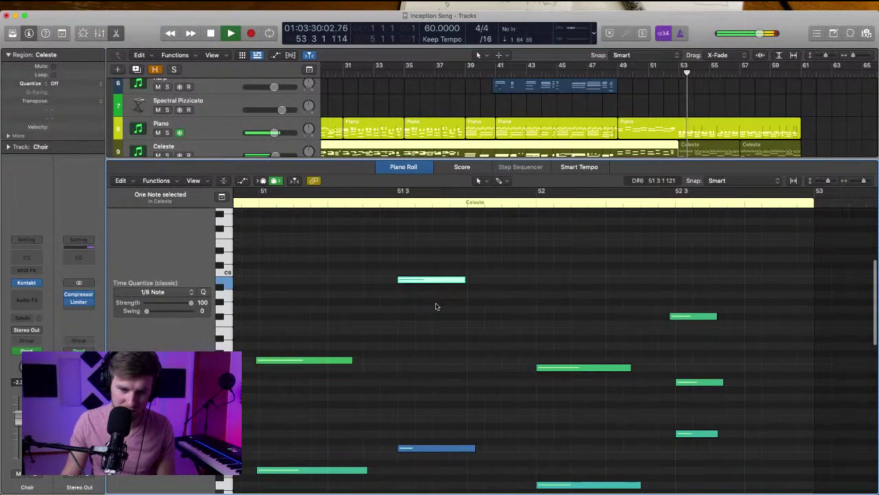
pyautogui.hscroll(-4, 436, 306)
pyautogui.moveTo(427, 303); pyautogui.dragTo(467, 474)
pyautogui.moveTo(347, 302); pyautogui.dragTo(351, 429)
pyautogui.hscroll(-5, 351, 430)
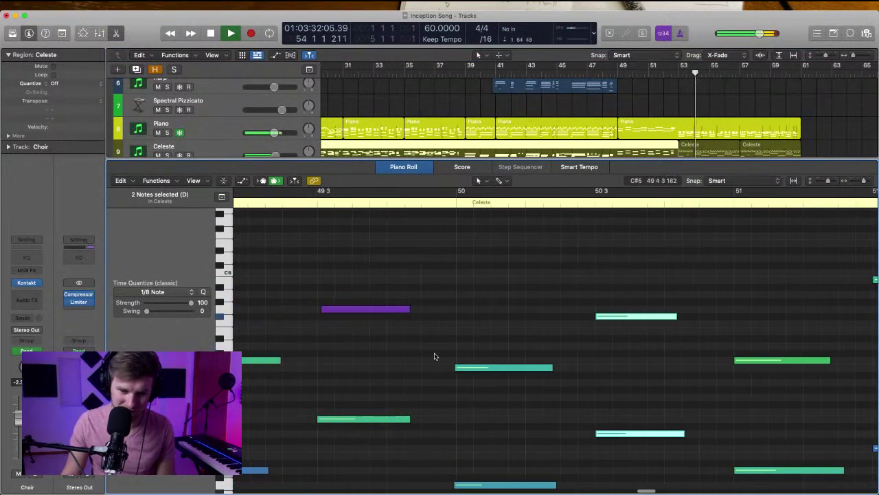
pyautogui.moveTo(435, 355); pyautogui.dragTo(494, 485)
pyautogui.scroll(-3, 488, 420)
pyautogui.moveTo(381, 252); pyautogui.dragTo(385, 464)
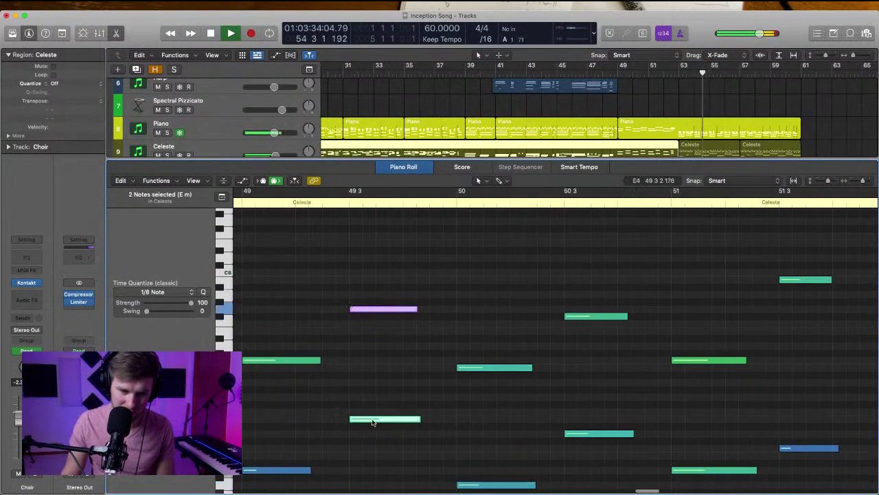
pyautogui.hscroll(-3, 373, 422)
pyautogui.moveTo(337, 330); pyautogui.dragTo(342, 481)
pyautogui.hscroll(-5, 337, 415)
pyautogui.scroll(-2, 336, 416)
pyautogui.scroll(-2, 337, 416)
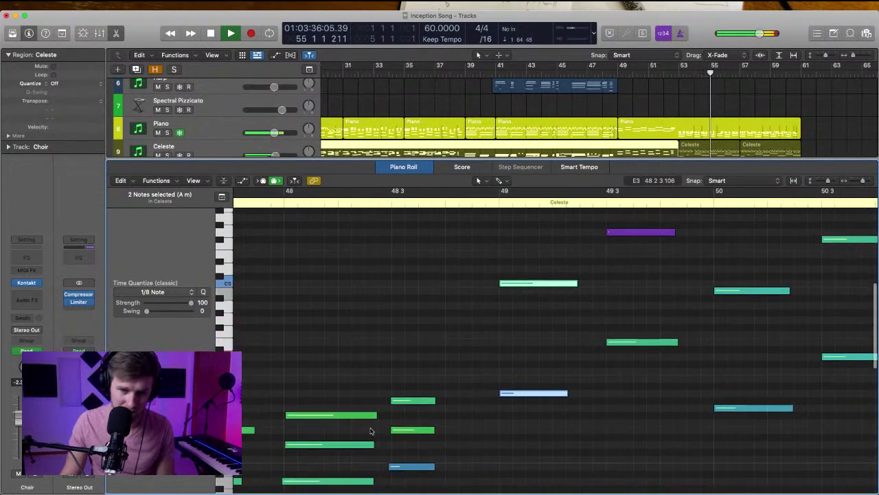
pyautogui.press('e')
# Lower the Orchestral Perc track volume slightly while playing through the final section, and stop playback at bar 61
pyautogui.scroll(-5, 650, 300)
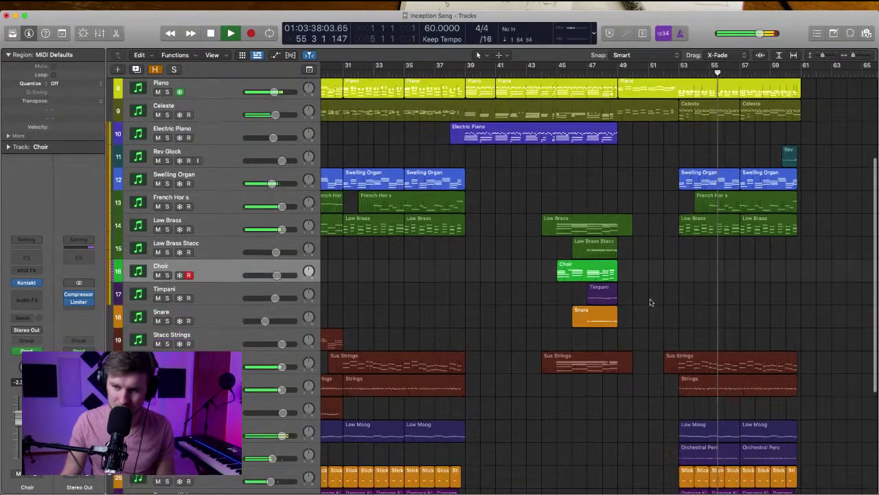
pyautogui.scroll(-2, 611, 368)
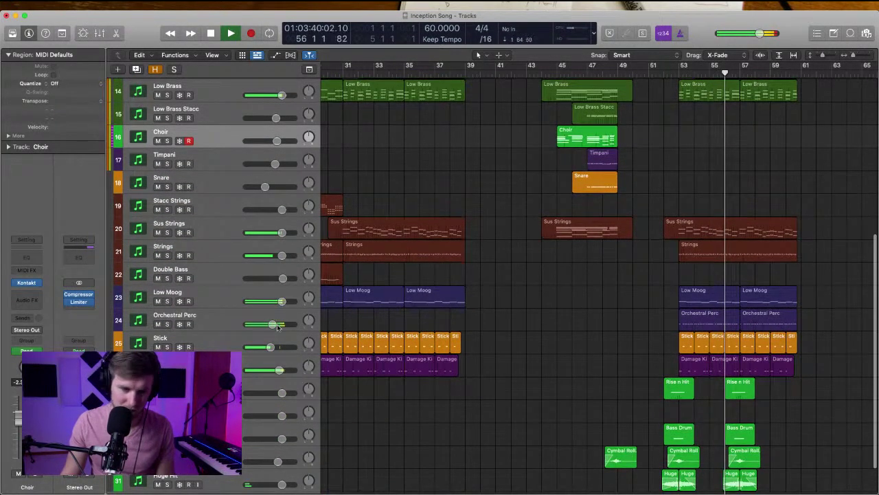
pyautogui.hscroll(5, 618, 334)
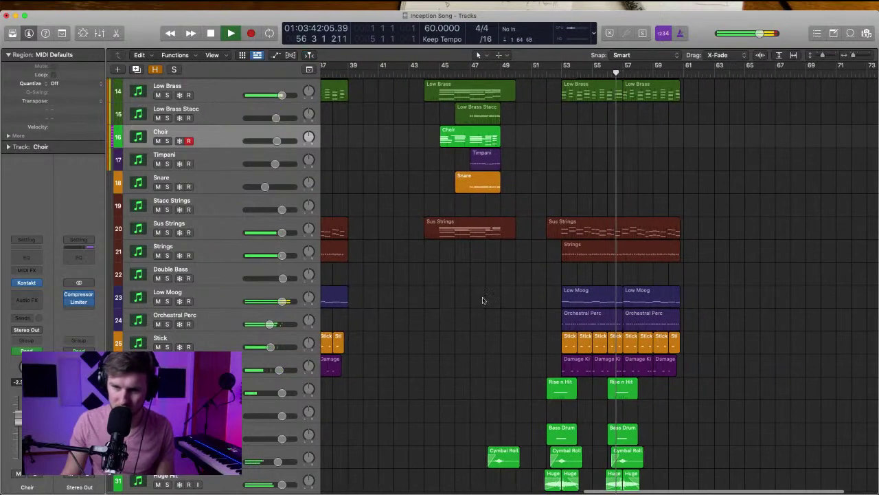
pyautogui.hscroll(3, 657, 279)
pyautogui.scroll(5, 658, 279)
pyautogui.scroll(4, 657, 279)
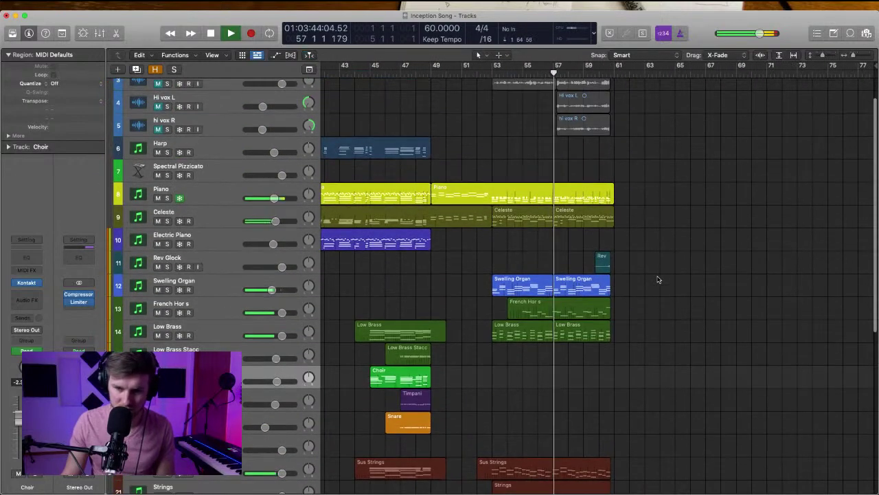
pyautogui.scroll(-5, 658, 287)
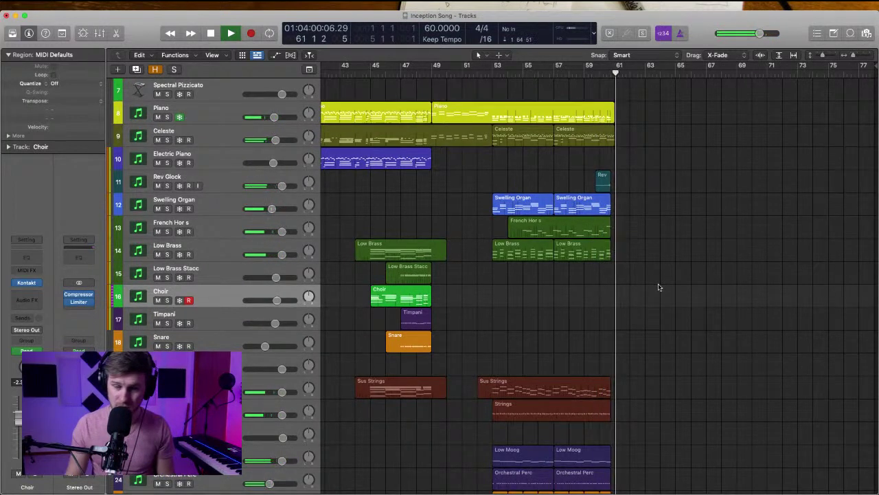
pyautogui.press('space')
# Return the arrangement view and the playhead to bar 1
pyautogui.hscroll(-5, 641, 286)
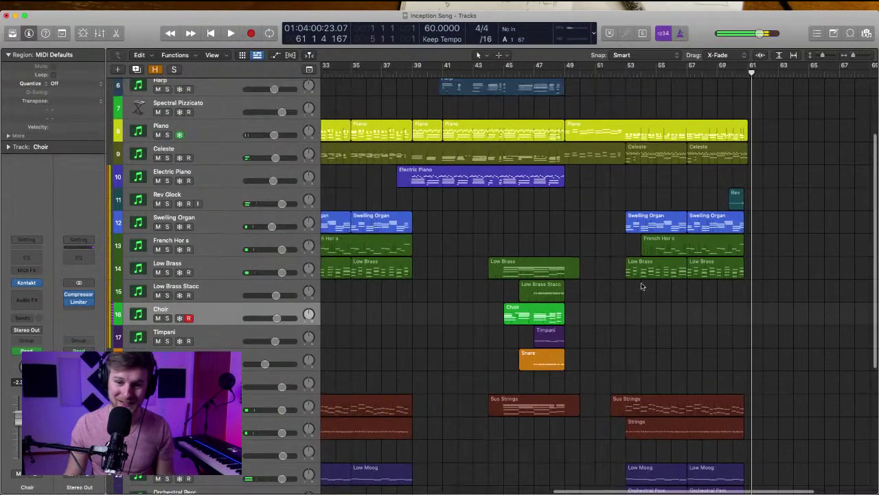
pyautogui.scroll(5, 641, 286)
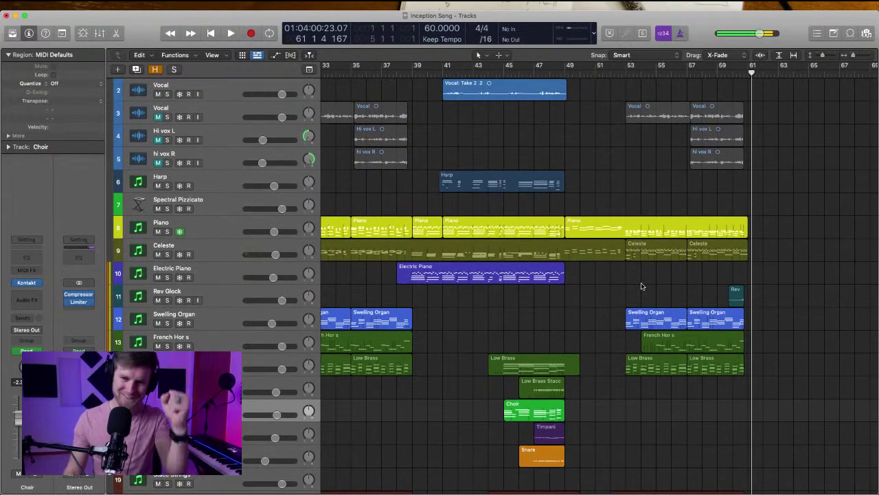
pyautogui.click(402, 88)
pyautogui.hscroll(-10, 398, 96)
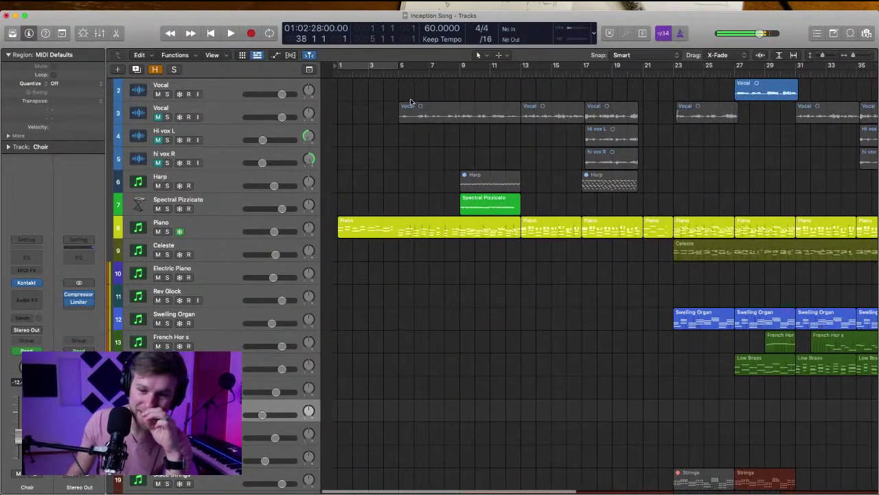
pyautogui.press('Return')
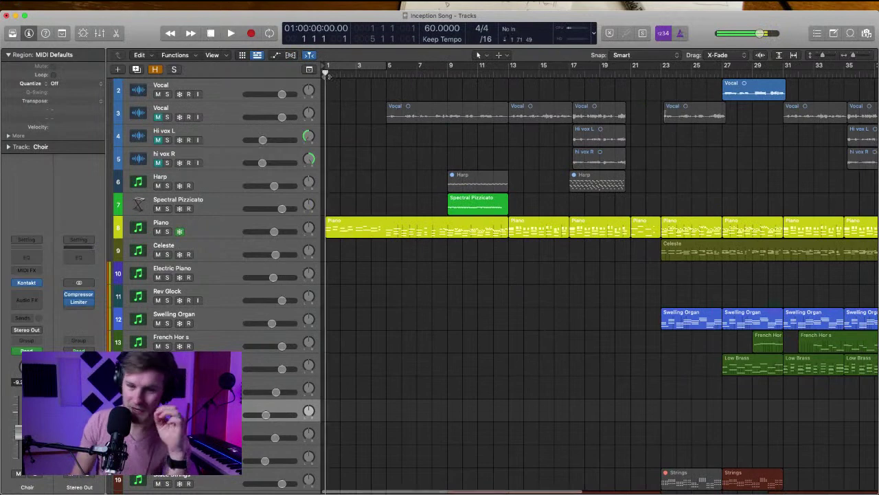
# Select the muted Vocal track and unmute it together with Hi vox L and hi vox R, leaving their regions deselected
pyautogui.click(230, 110)
pyautogui.moveTo(158, 141); pyautogui.dragTo(158, 162)
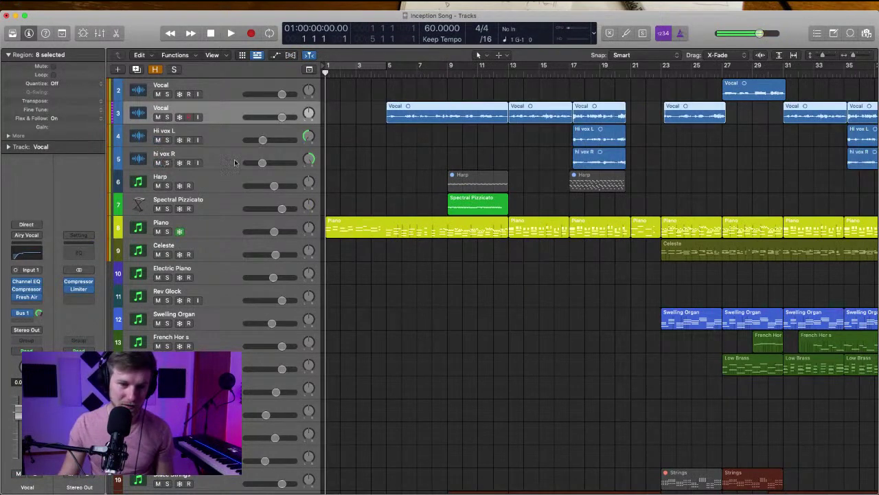
pyautogui.click(380, 160)
pyautogui.scroll(-3, 385, 166)
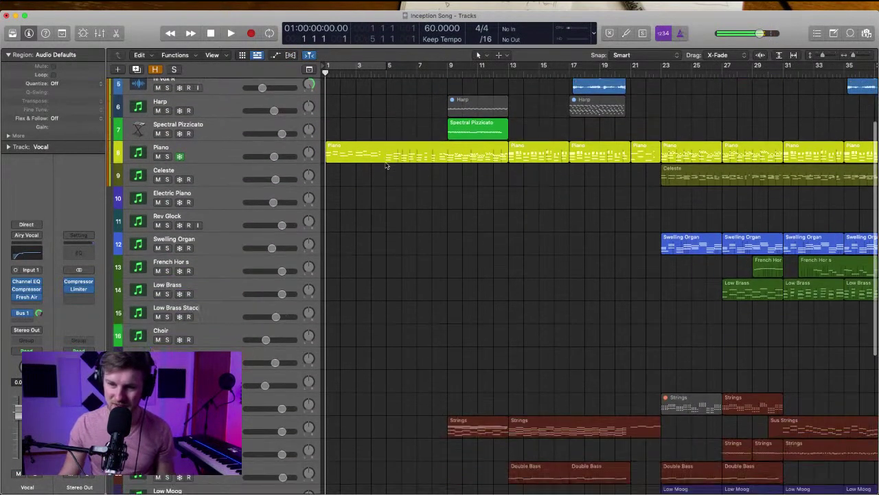
pyautogui.scroll(3, 386, 167)
# Play the song from bar 1, restarting once, with the Piano track selected and the whole arrangement zoomed out
pyautogui.press('space')
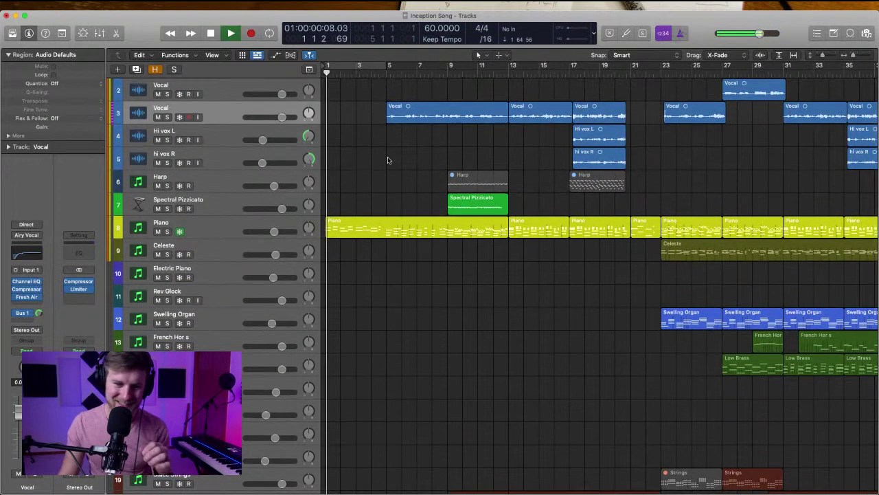
pyautogui.press('Return')
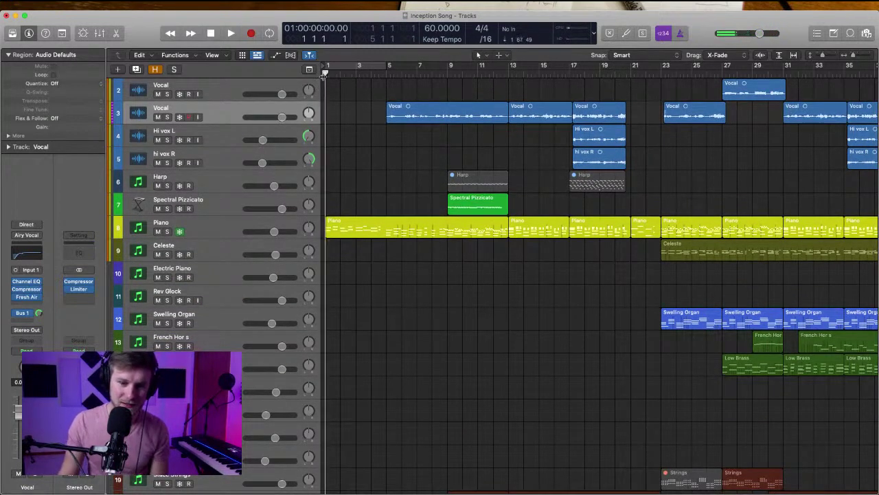
pyautogui.press('space')
pyautogui.click(227, 227)
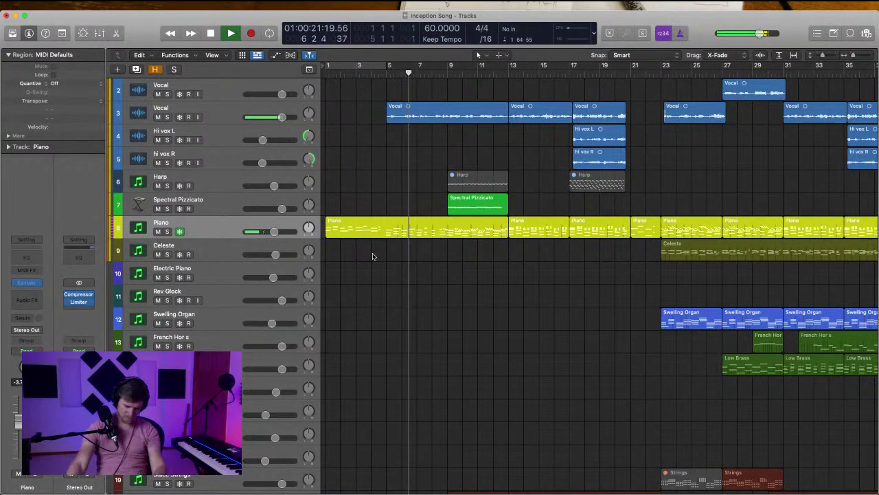
pyautogui.scroll(-5, 373, 254)
pyautogui.hscroll(-4, 373, 255)
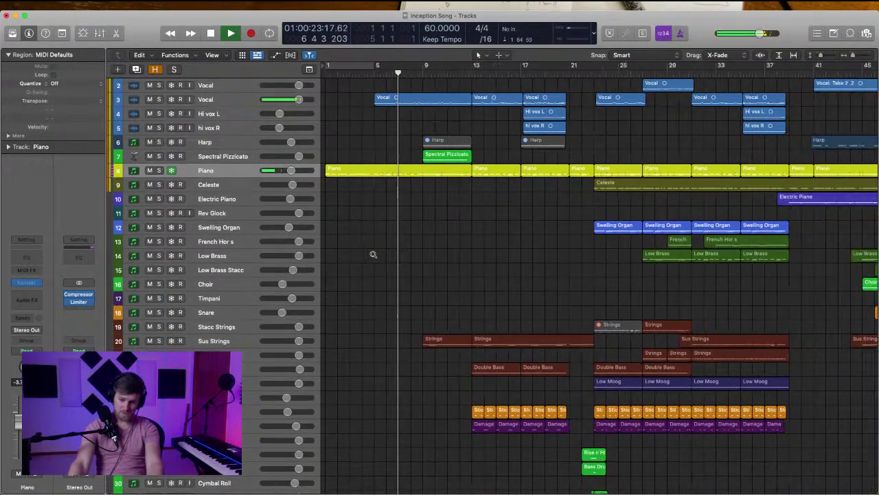
# Lower the Spectral Pizzicato track volume while the song plays through, and stop playback in bar 64 after the last regions
pyautogui.scroll(-1, 373, 254)
pyautogui.scroll(1, 373, 254)
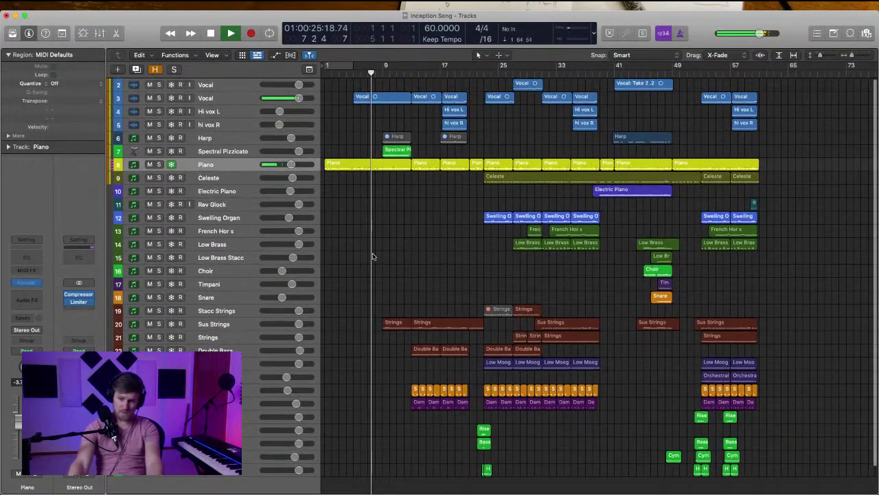
pyautogui.hscroll(-1, 373, 254)
pyautogui.scroll(1, 373, 254)
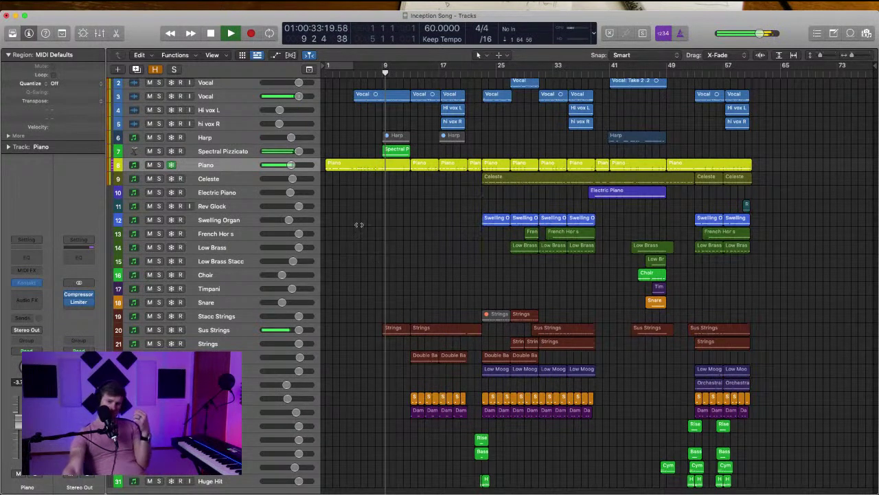
pyautogui.moveTo(304, 154); pyautogui.dragTo(279, 154)
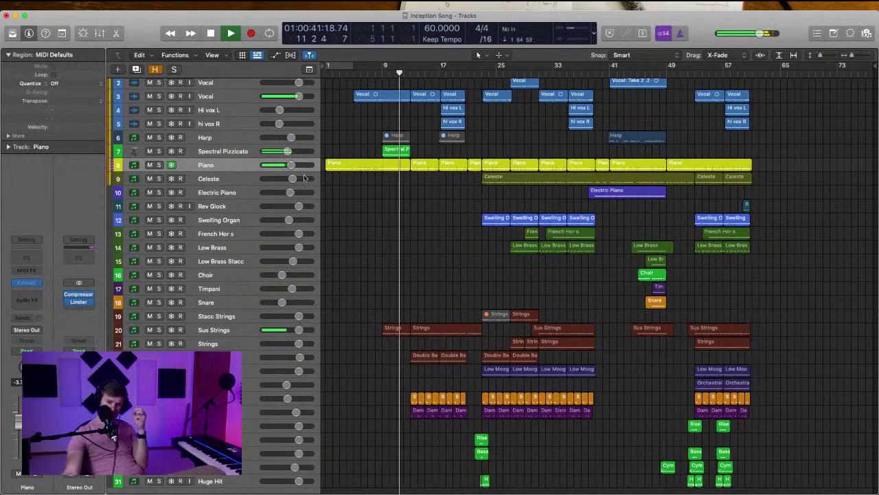
pyautogui.moveTo(300, 152); pyautogui.dragTo(295, 152)
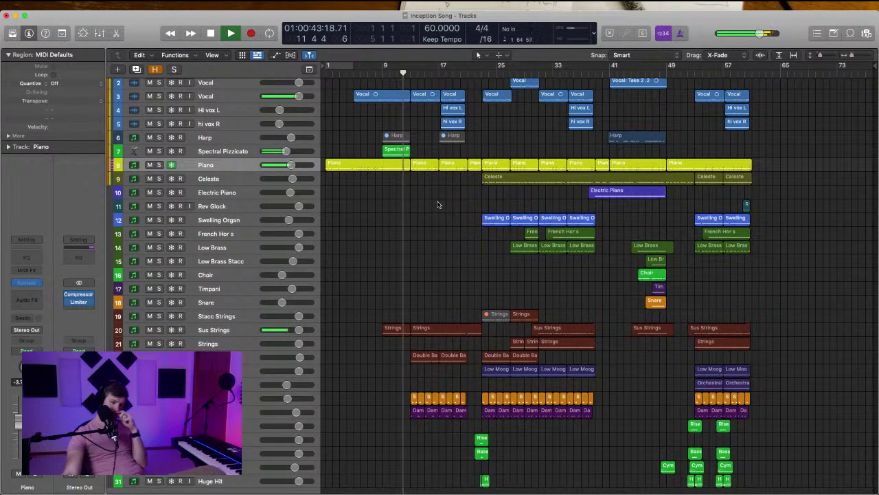
pyautogui.moveTo(285, 151); pyautogui.dragTo(289, 150)
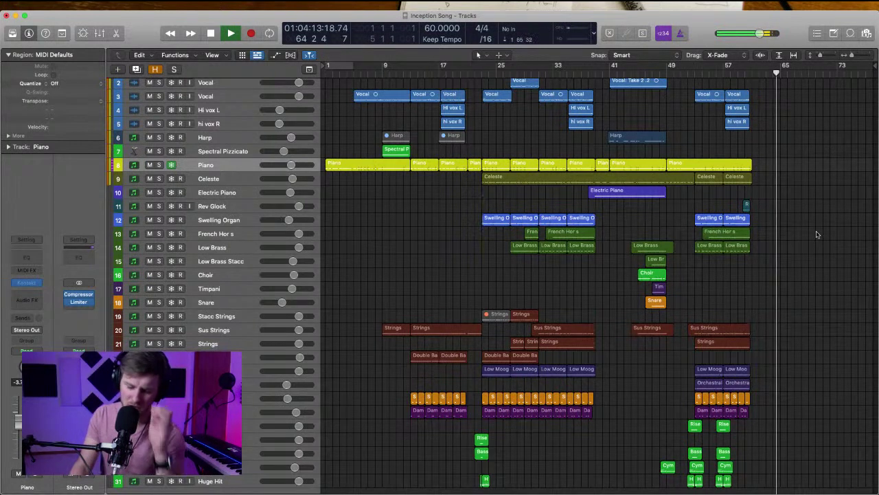
pyautogui.press('space')
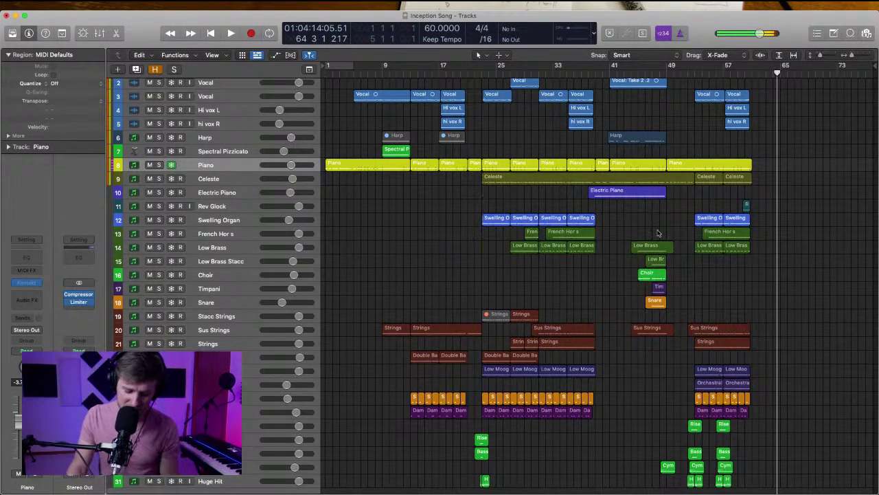
pyautogui.press('super+Right')
pyautogui.press('super+Right')
pyautogui.press('super+Right')
pyautogui.press('super+Left')
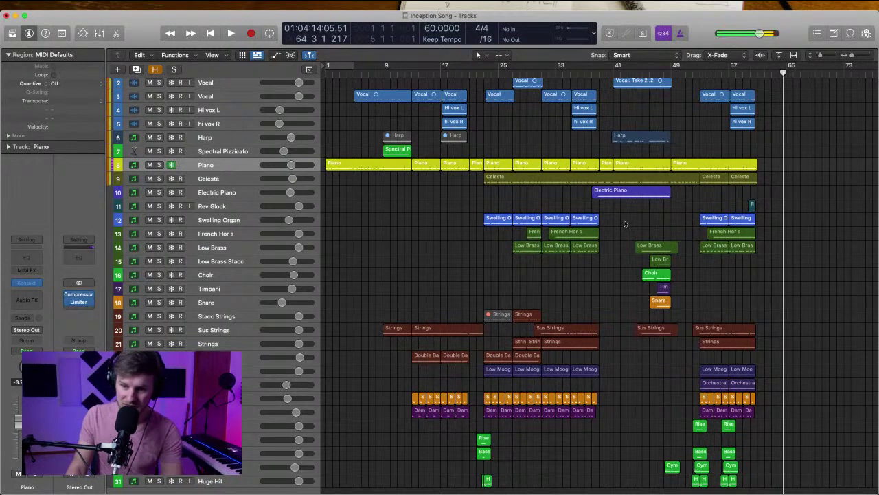
pyautogui.hscroll(1, 622, 223)
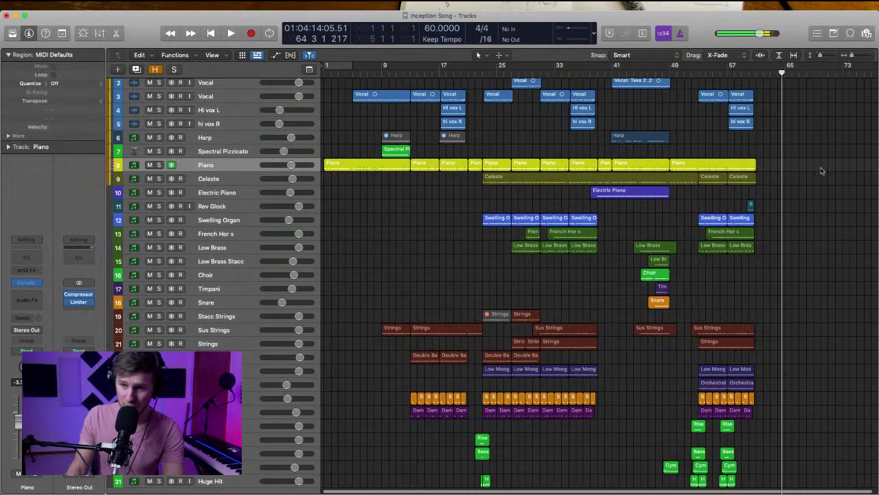